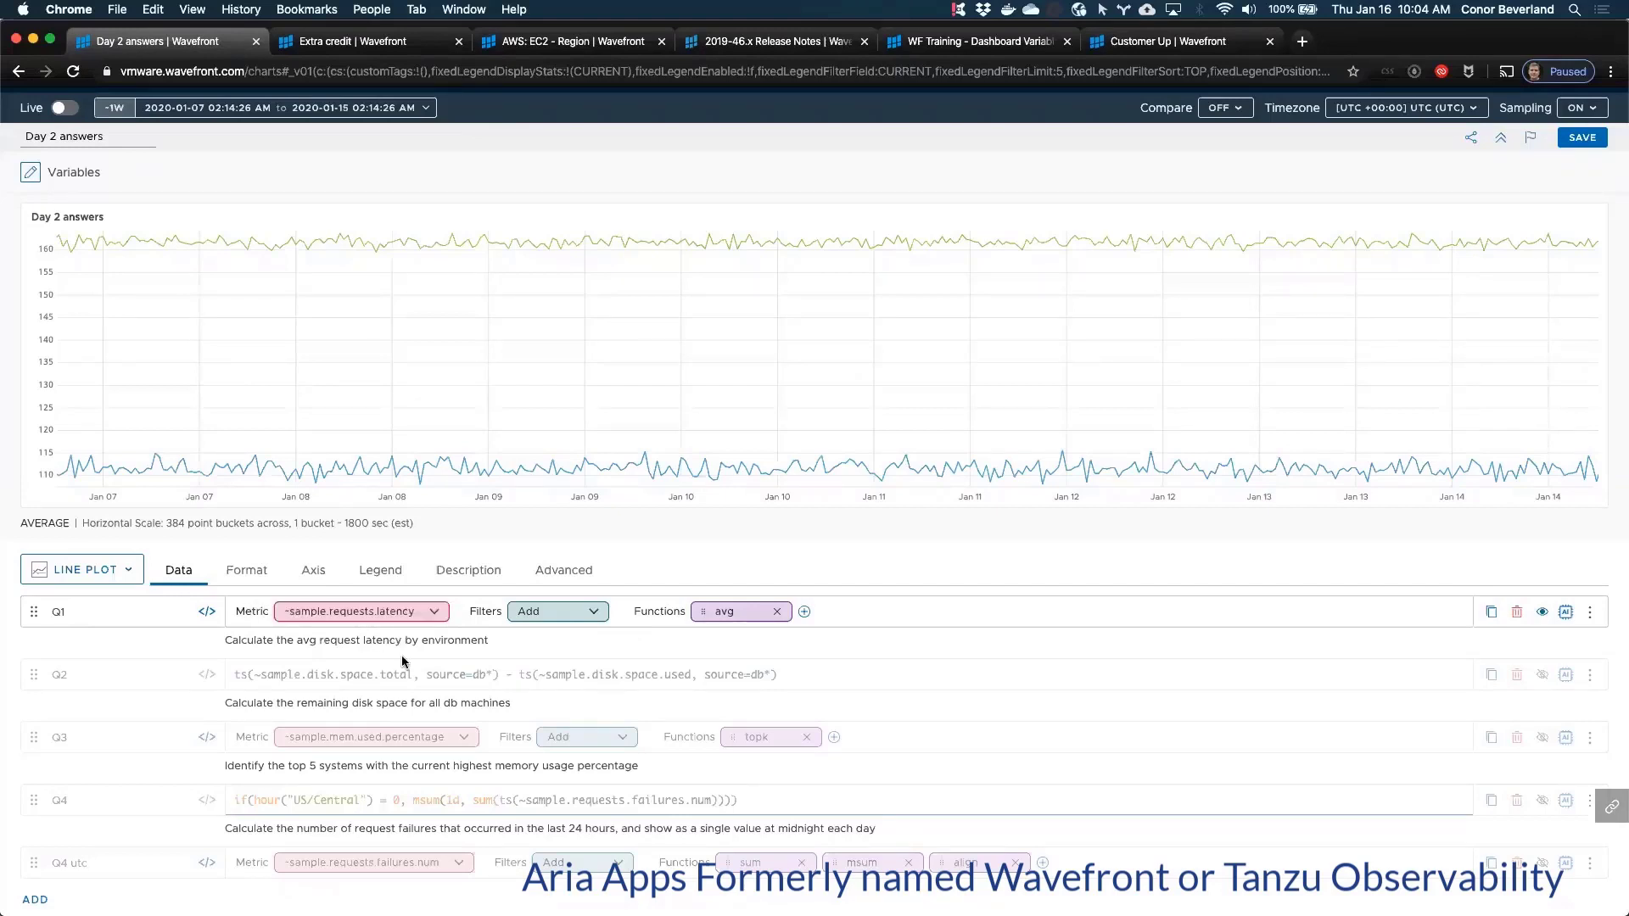
Step: Review the filter options and the avg function's grouping settings in the average request latency query Q1
{"action": "scroll", "coordinate": [401, 655], "scroll_direction": "down", "scroll_amount": 1}
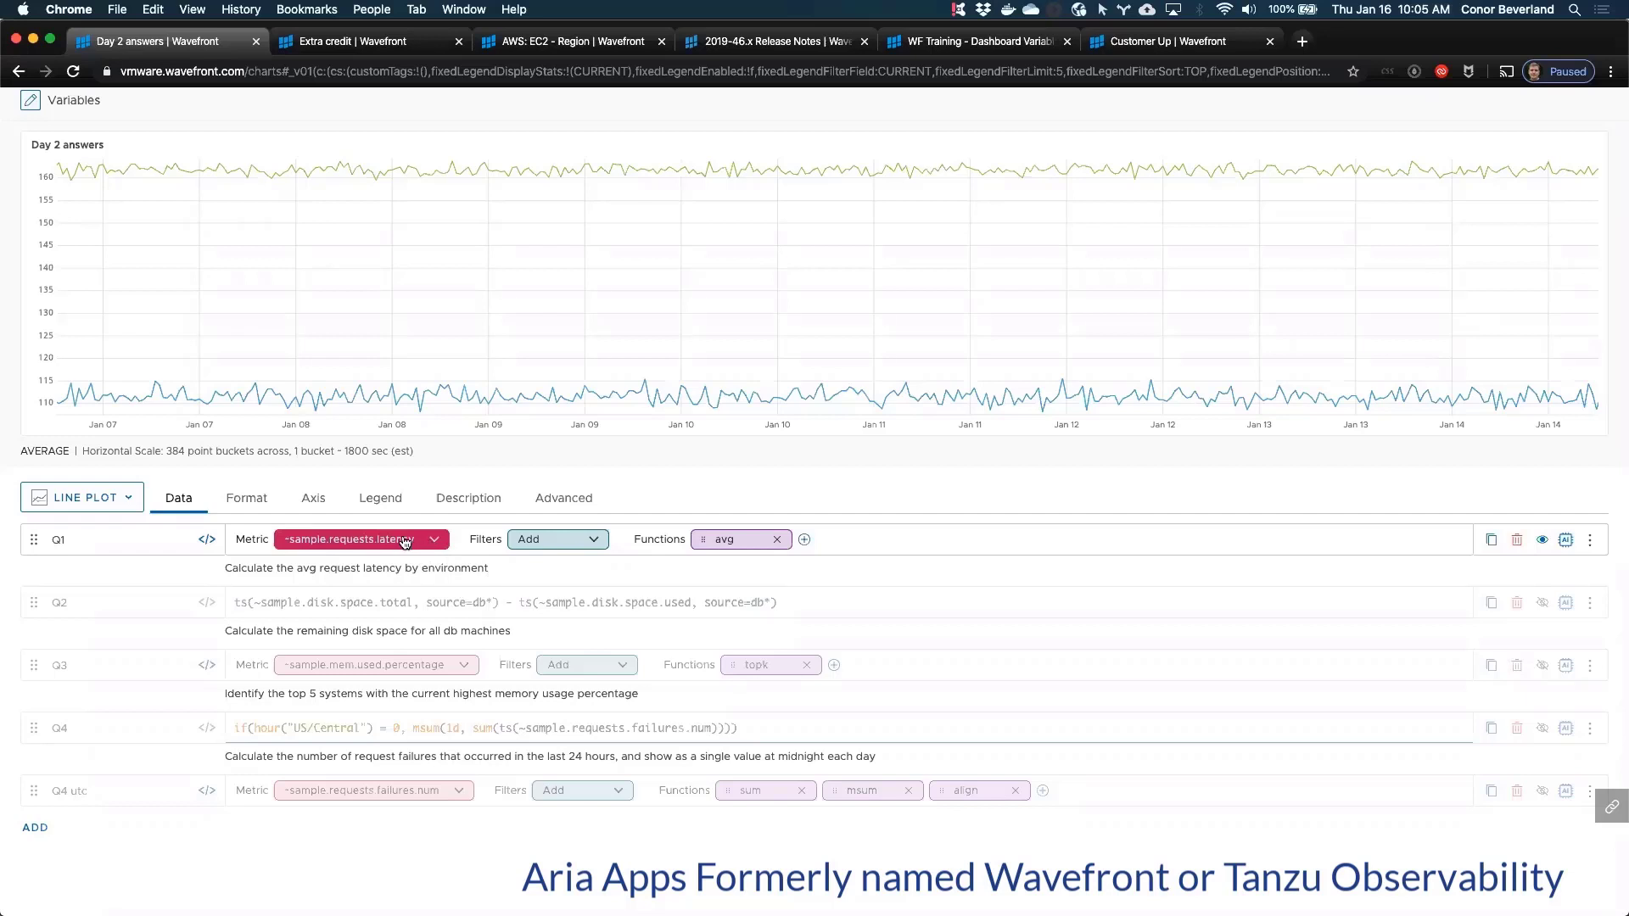
{"action": "left_click", "coordinate": [574, 551]}
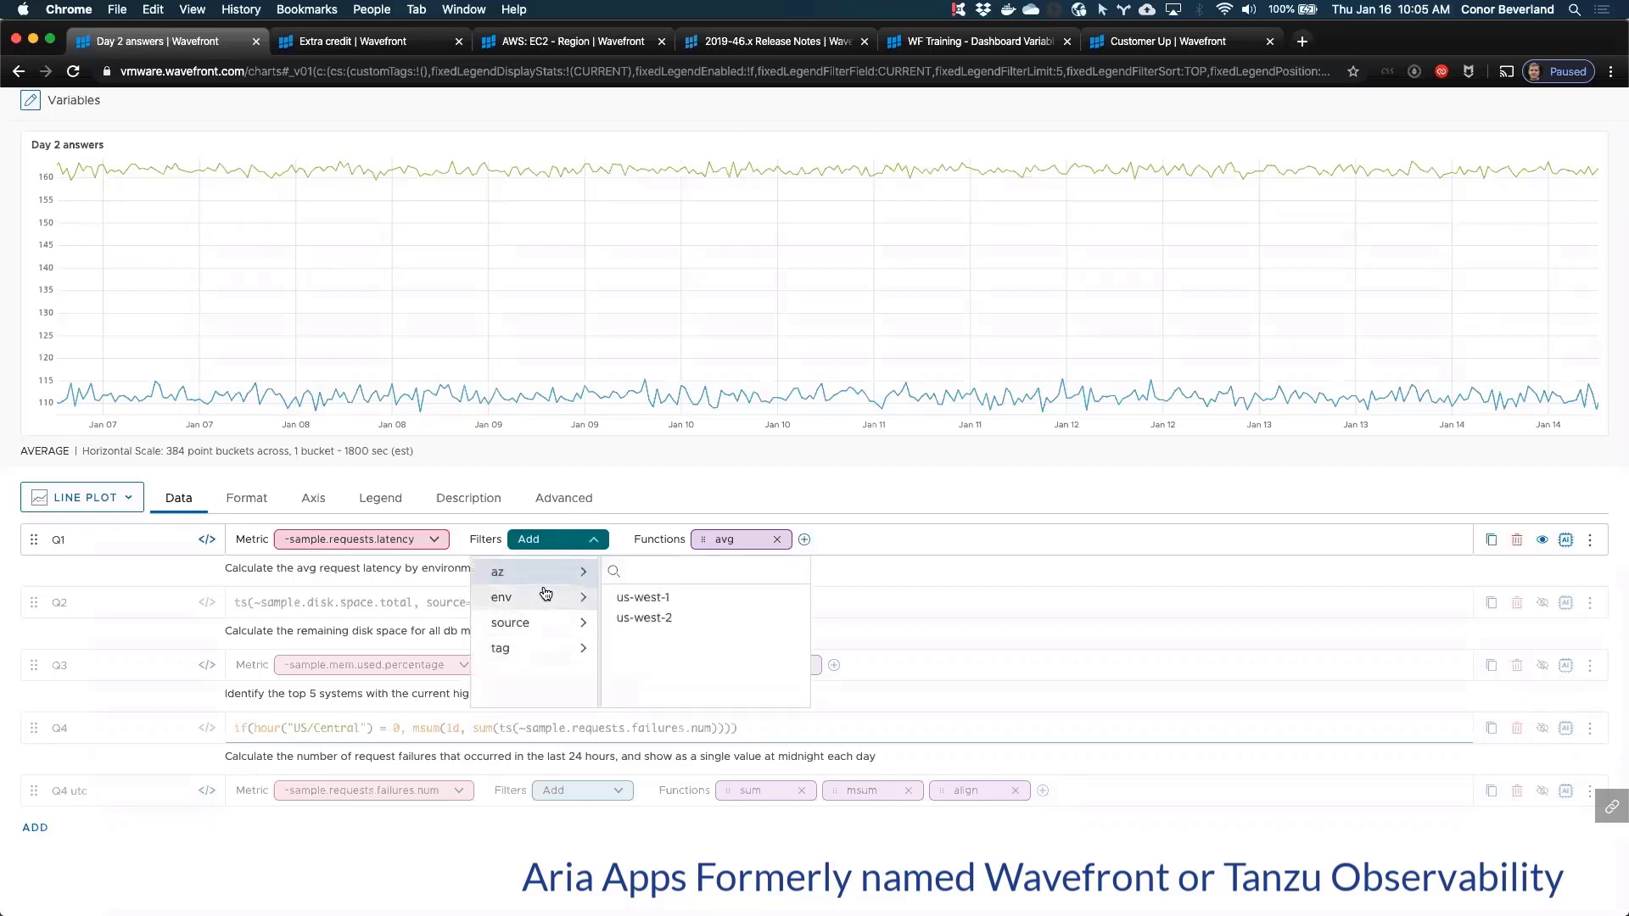
{"action": "left_click", "coordinate": [872, 536]}
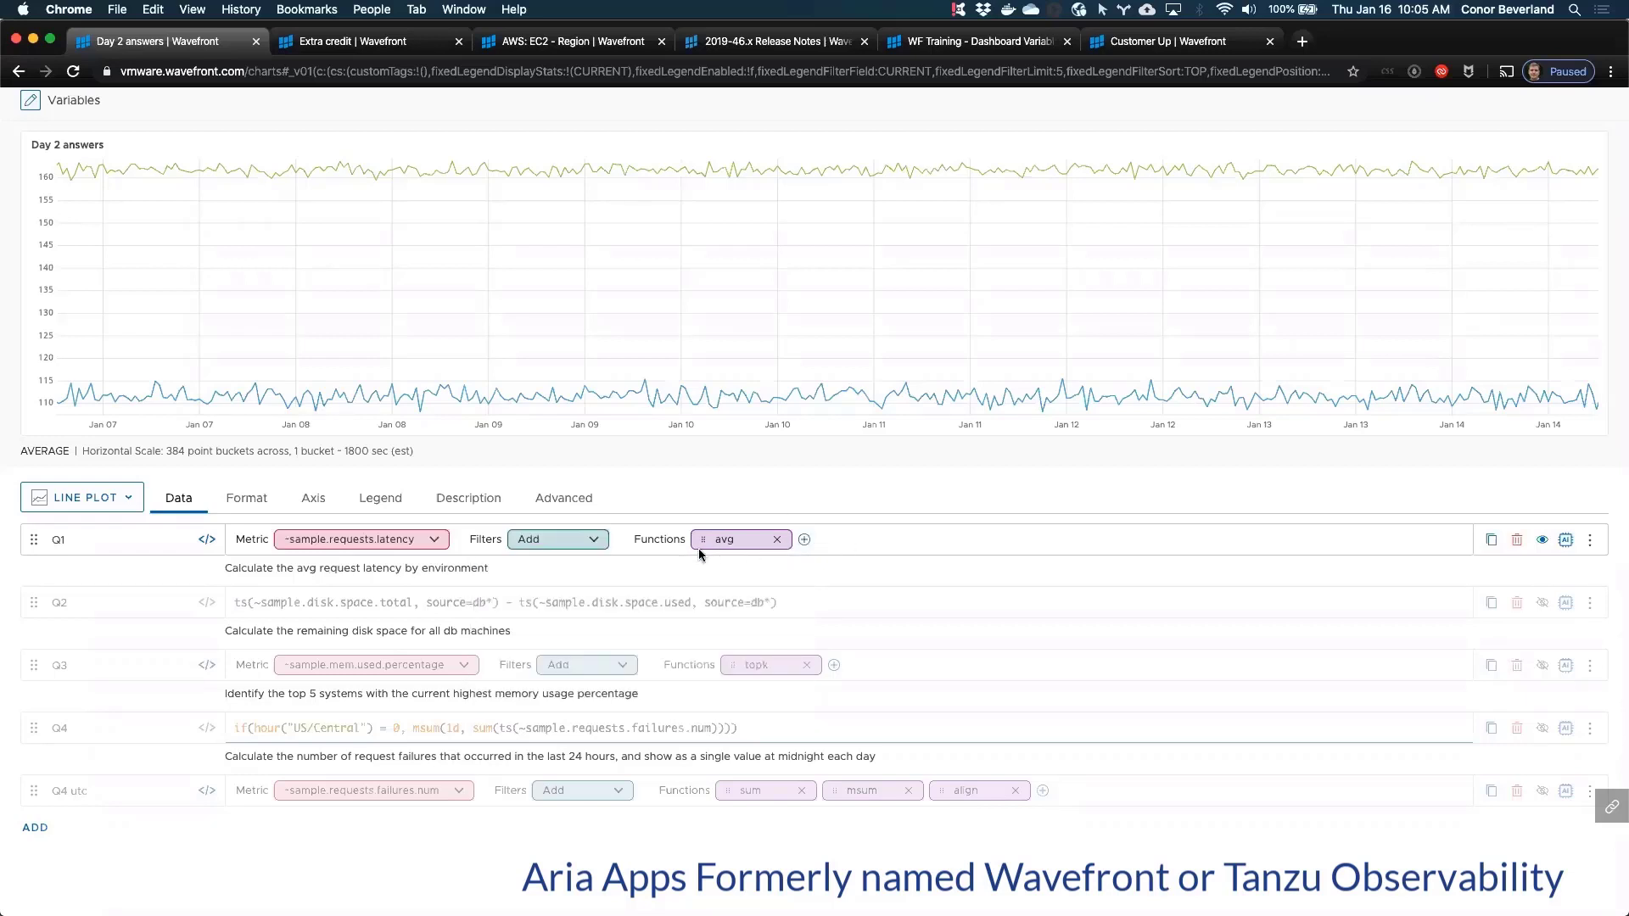
{"action": "left_click", "coordinate": [721, 547]}
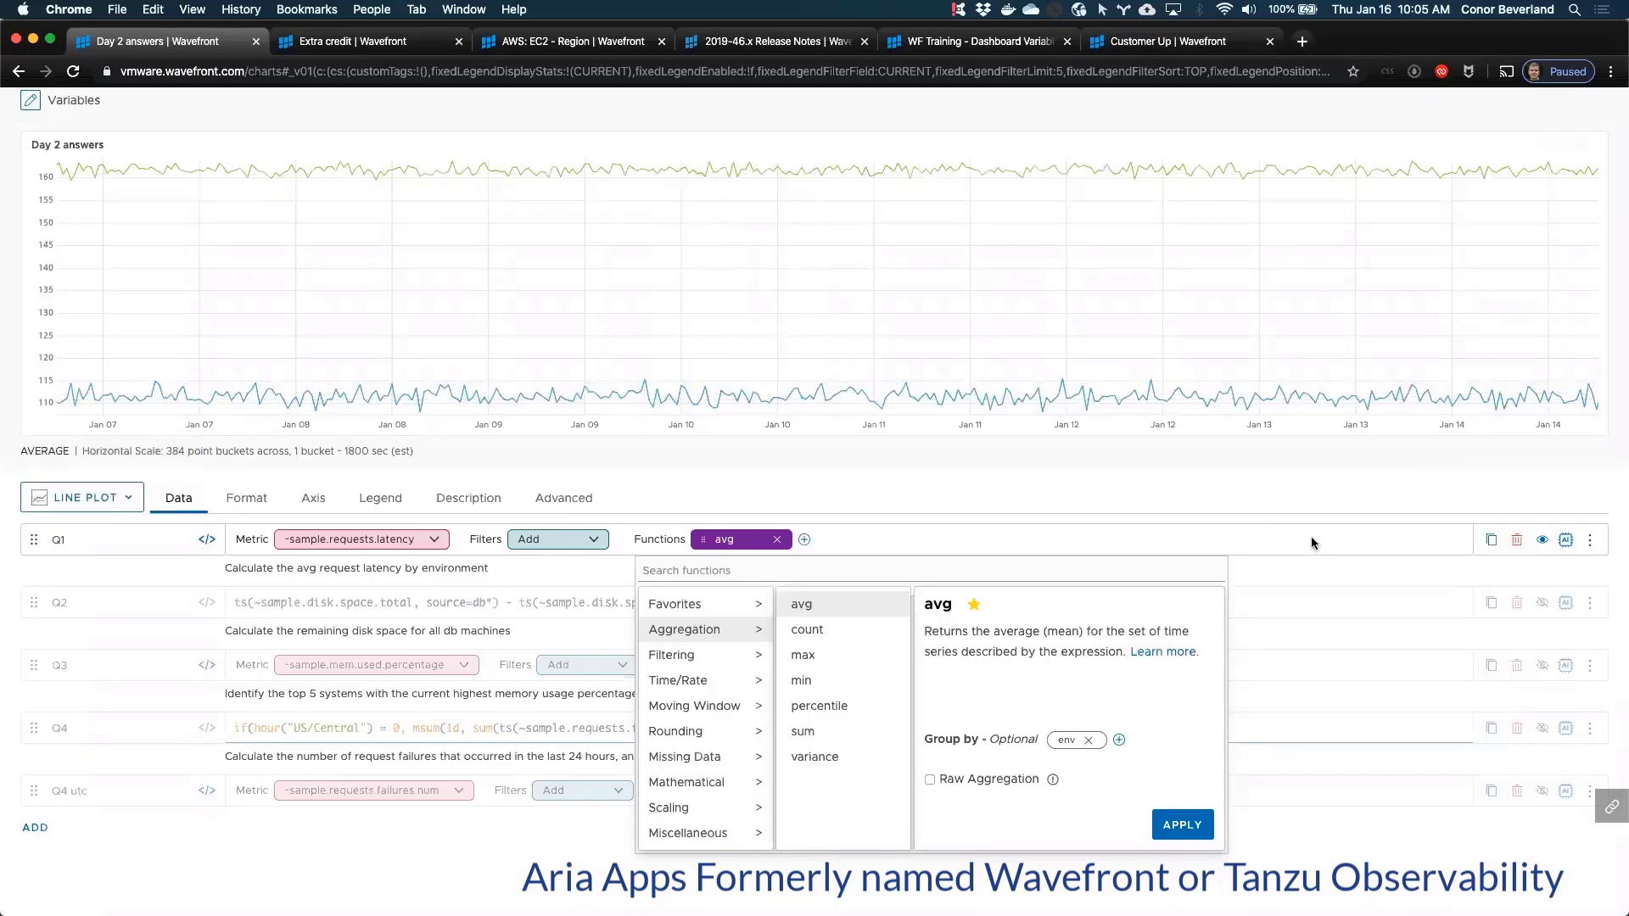
{"action": "left_click", "coordinate": [1349, 594]}
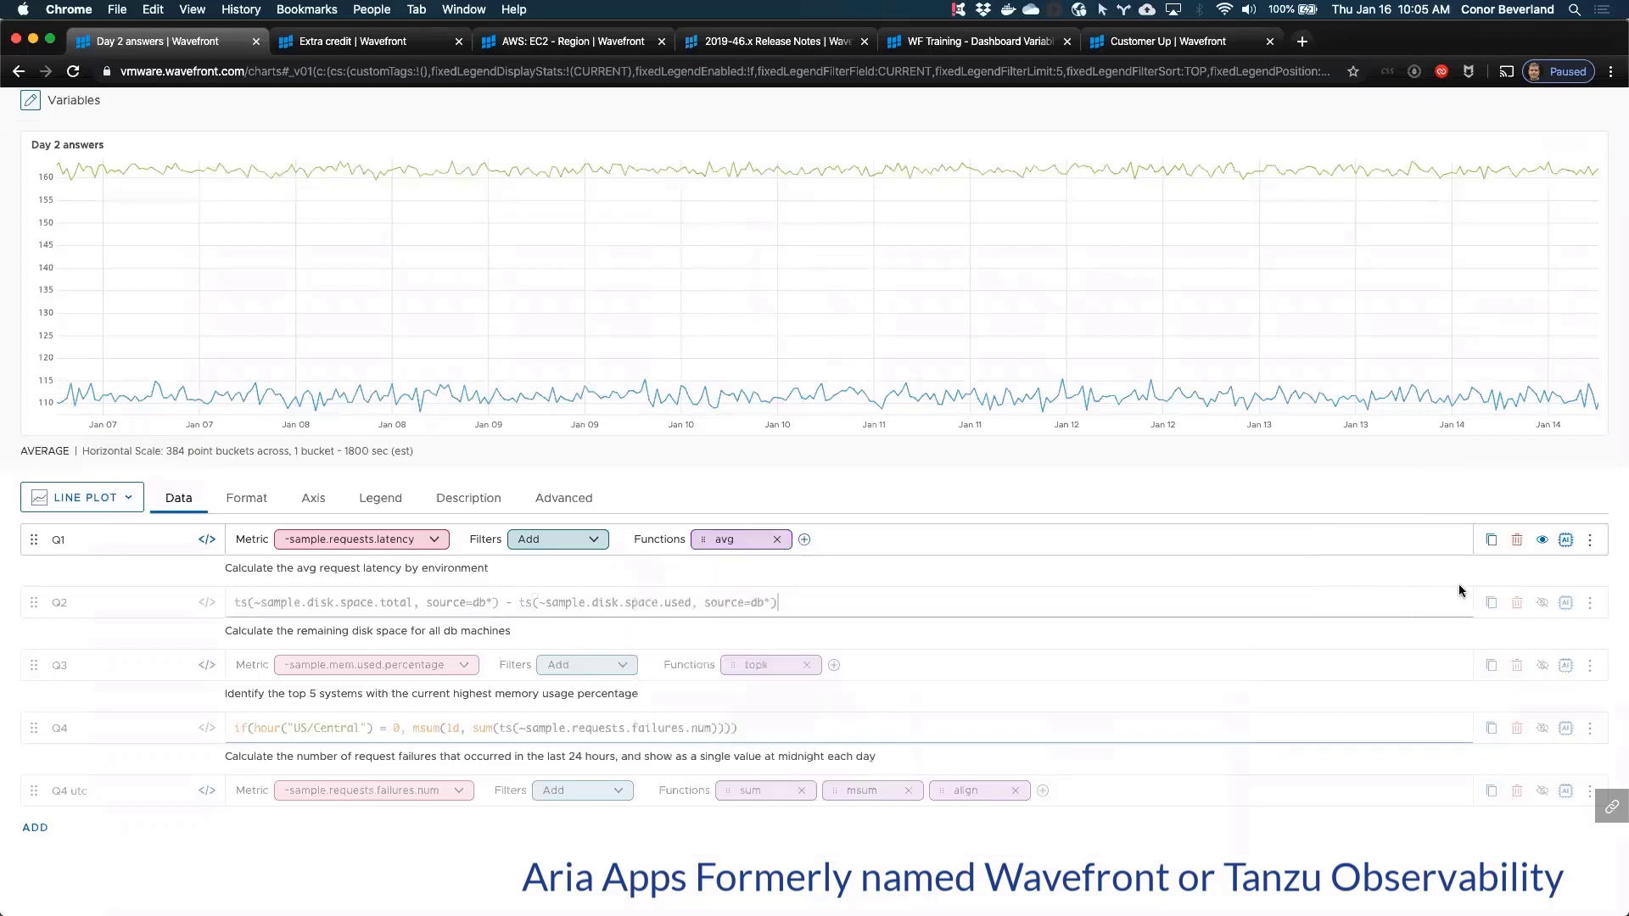
Step: Hide Q1 and plot Q2, the remaining disk space query for the db machines, instead
{"action": "left_click", "coordinate": [1540, 547]}
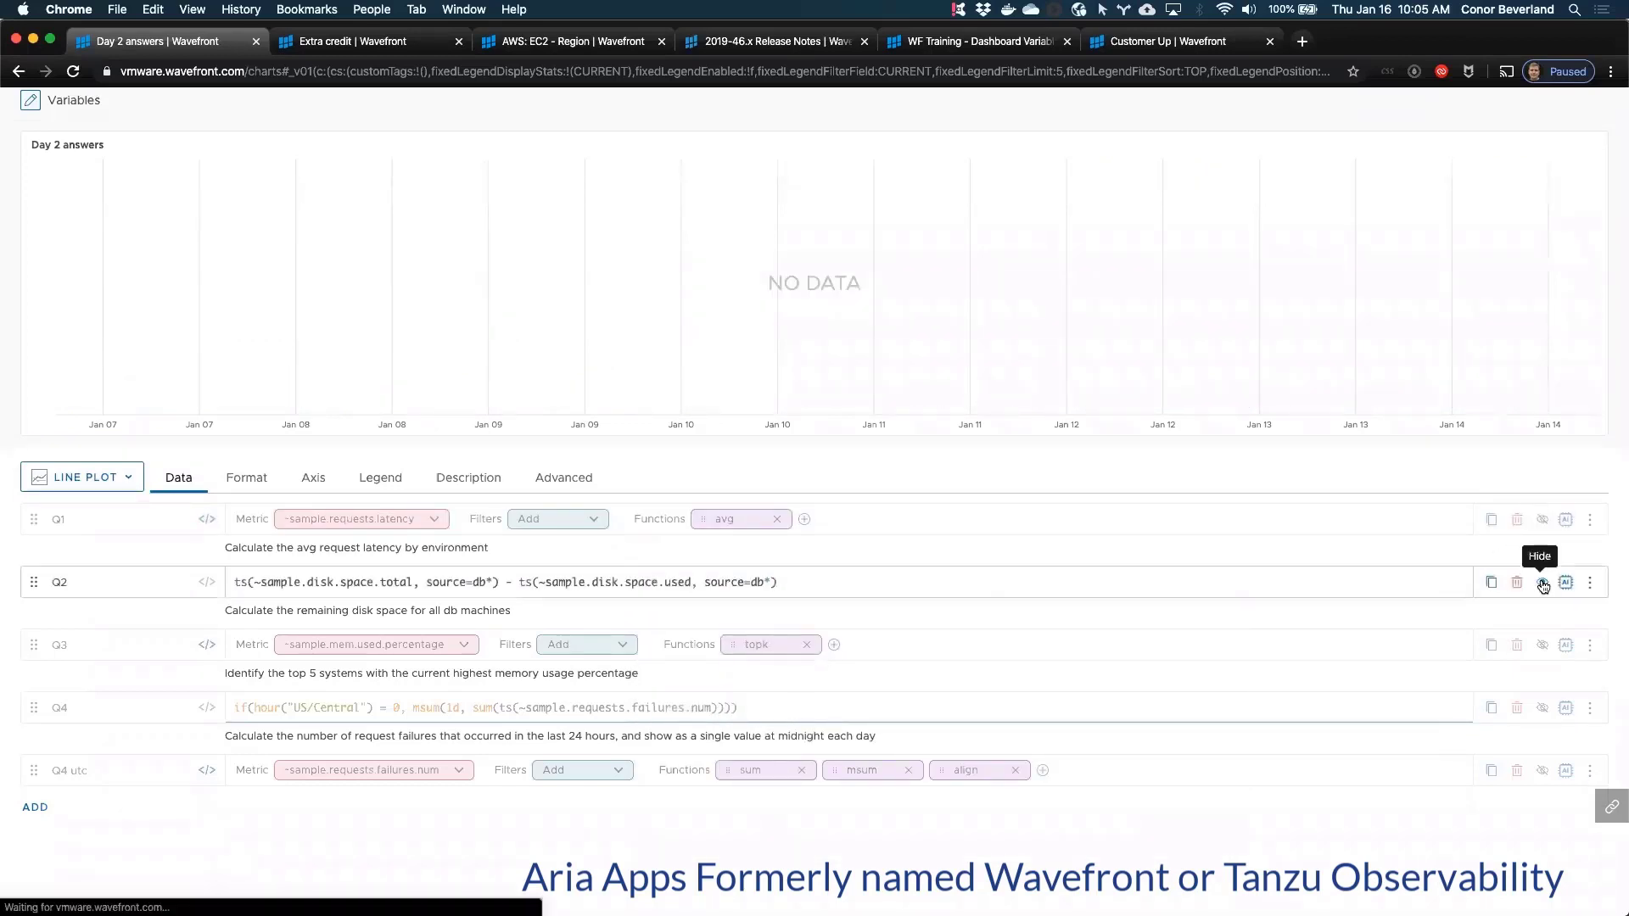
{"action": "left_click", "coordinate": [1542, 584]}
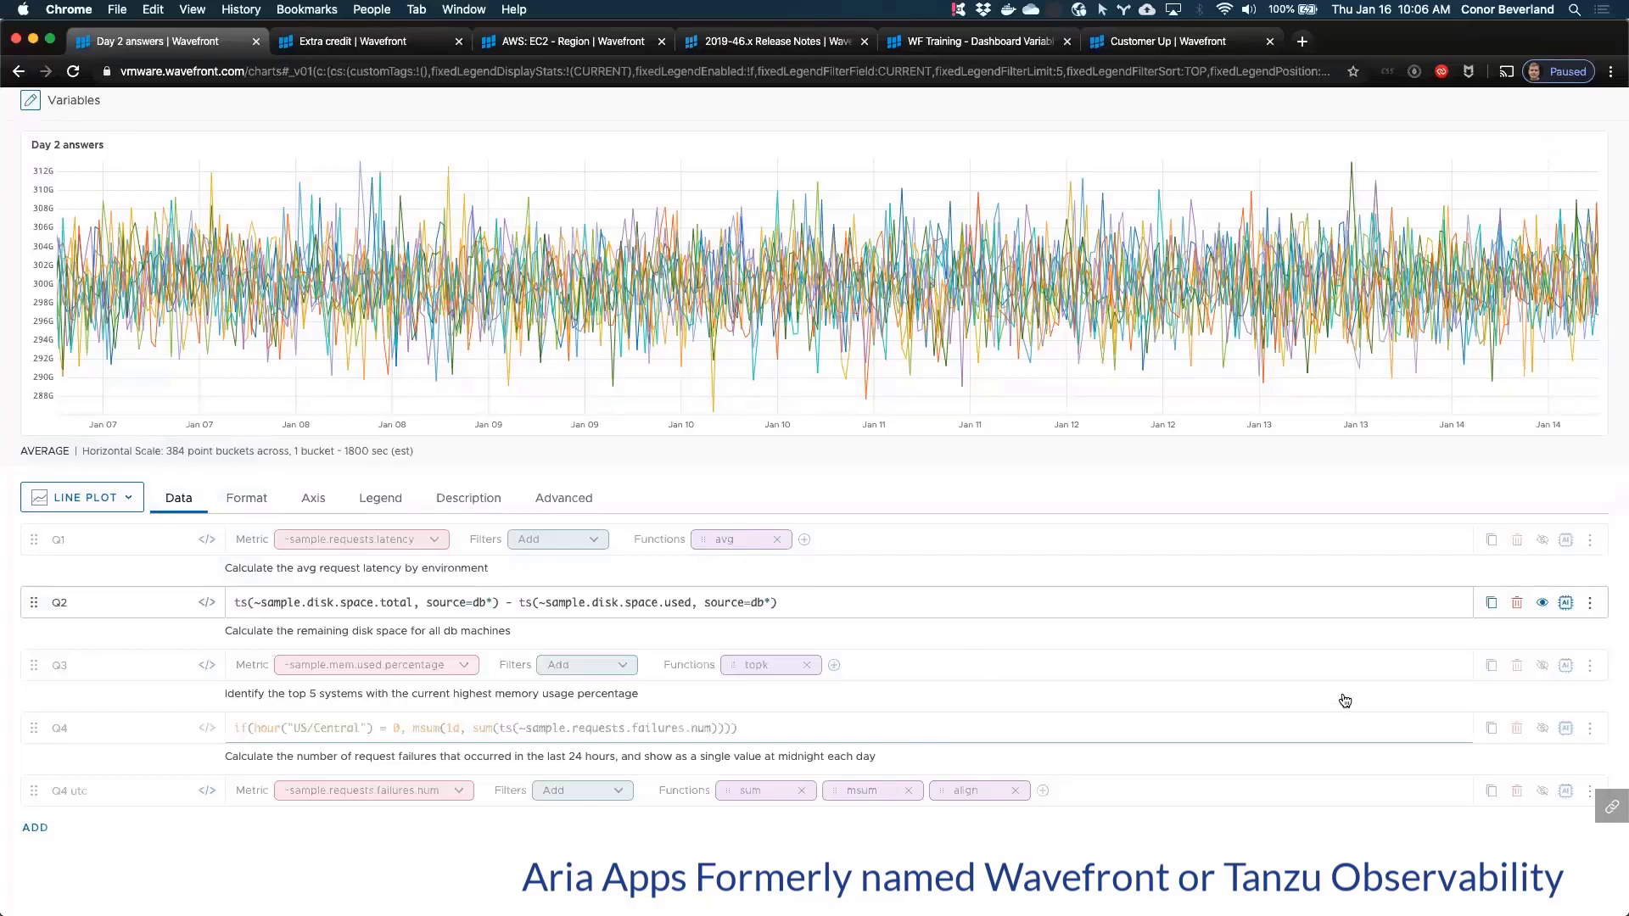
Step: Plot the memory usage query Q3 instead of Q2 and review its topk function's ranking options, picking max
{"action": "left_click", "coordinate": [1539, 607]}
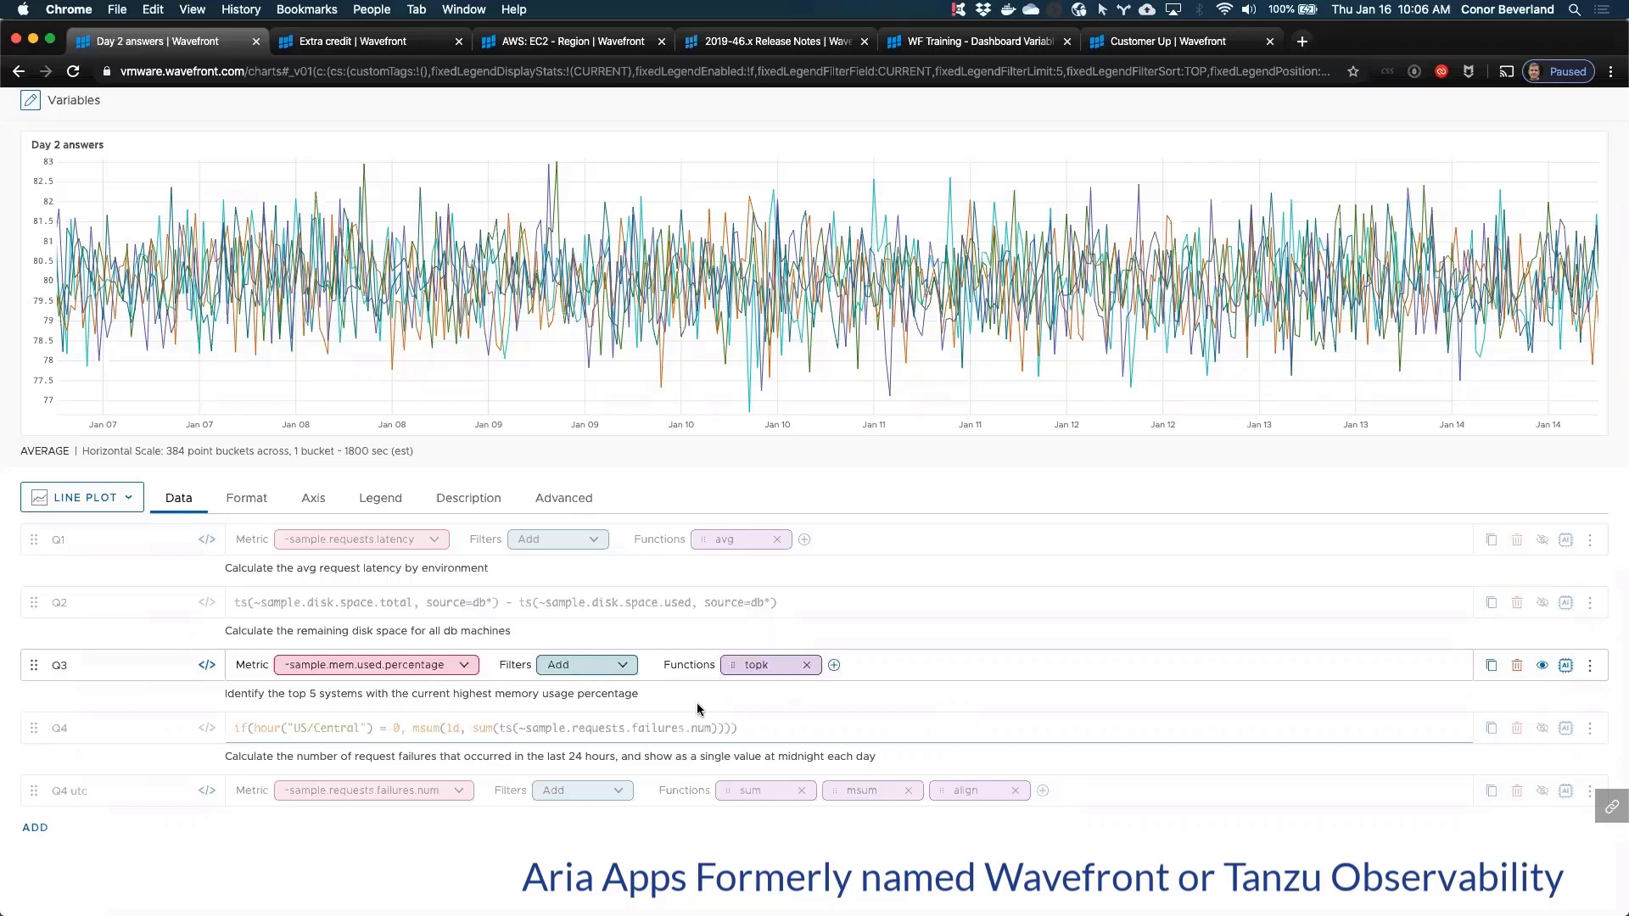
{"action": "left_click", "coordinate": [757, 667]}
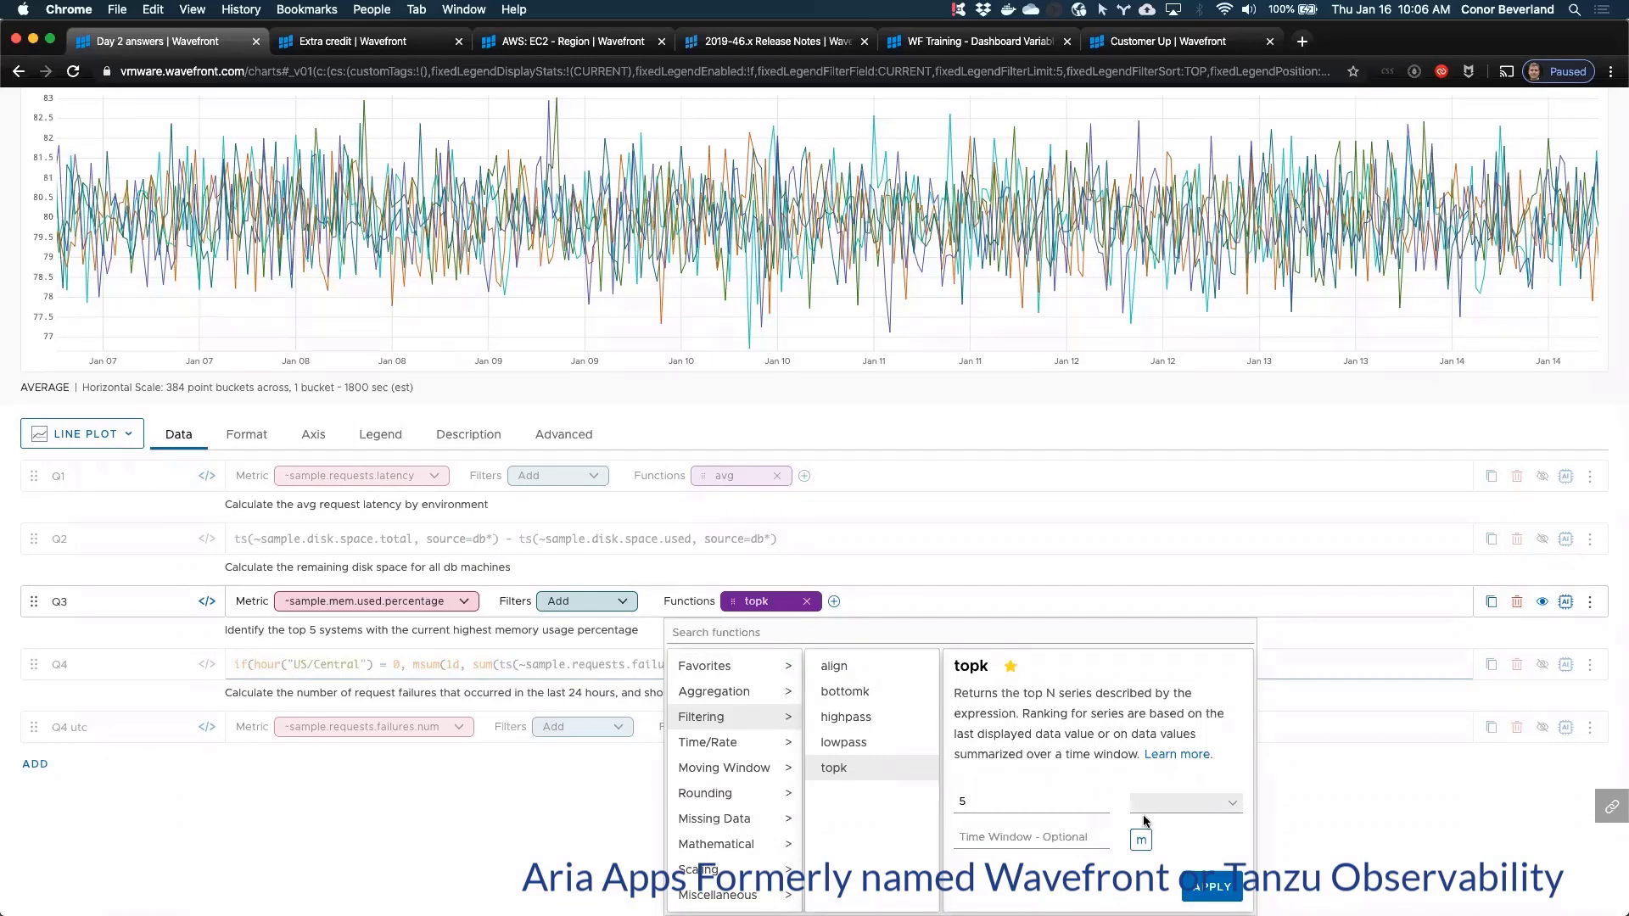
{"action": "left_click", "coordinate": [1209, 805]}
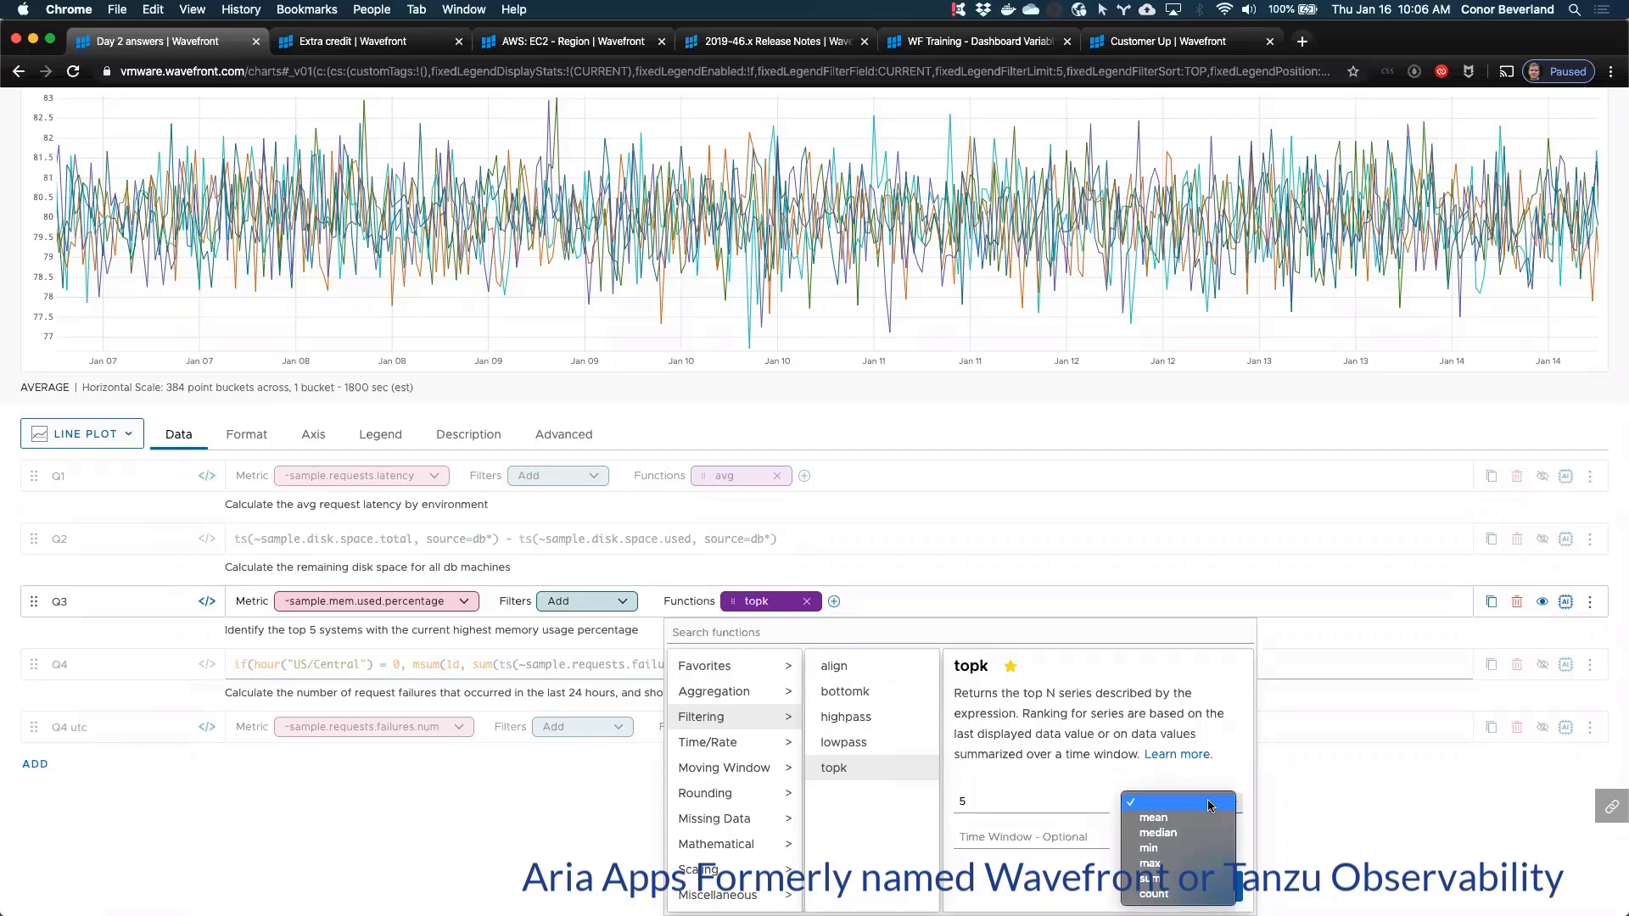
{"action": "key", "text": "s"}
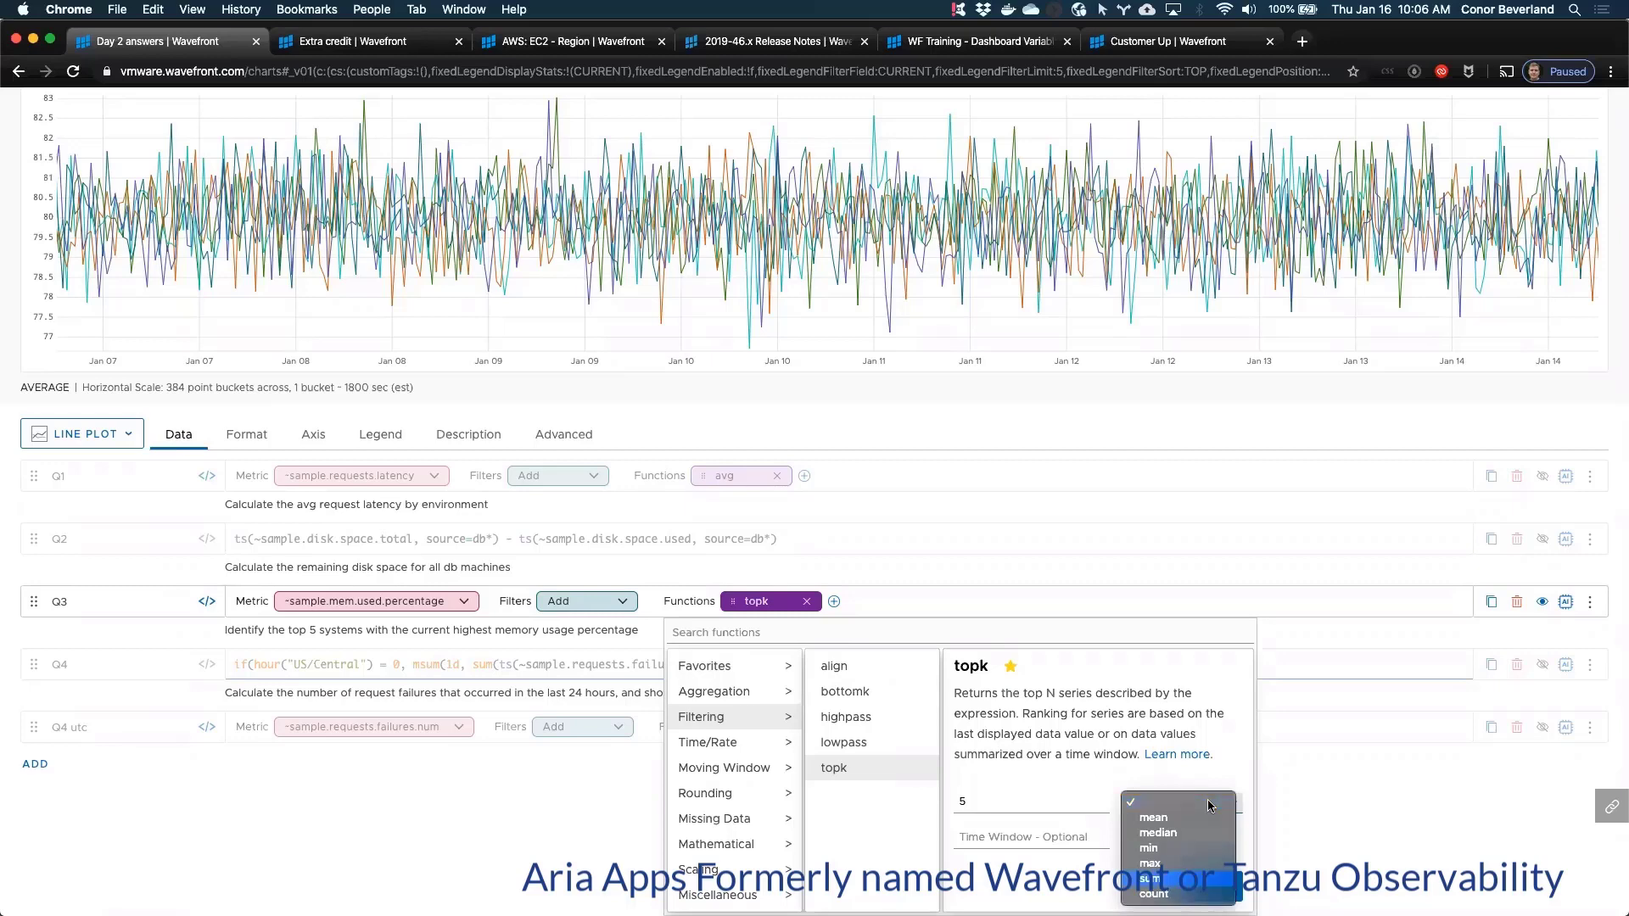
{"action": "key", "text": "Up"}
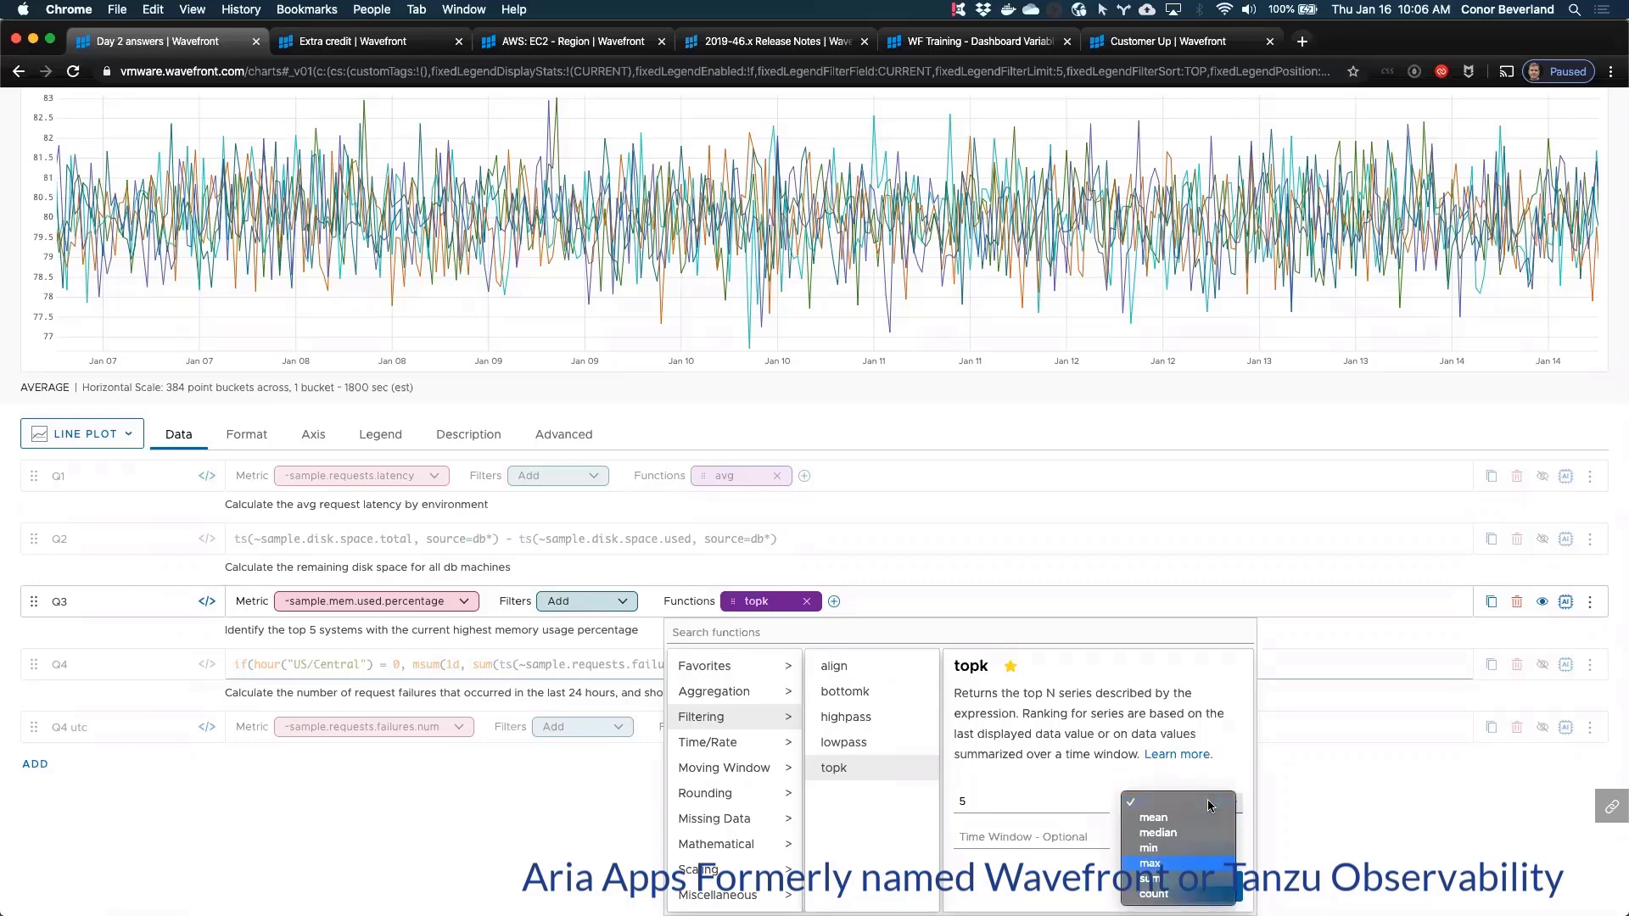
{"action": "left_click", "coordinate": [1167, 864]}
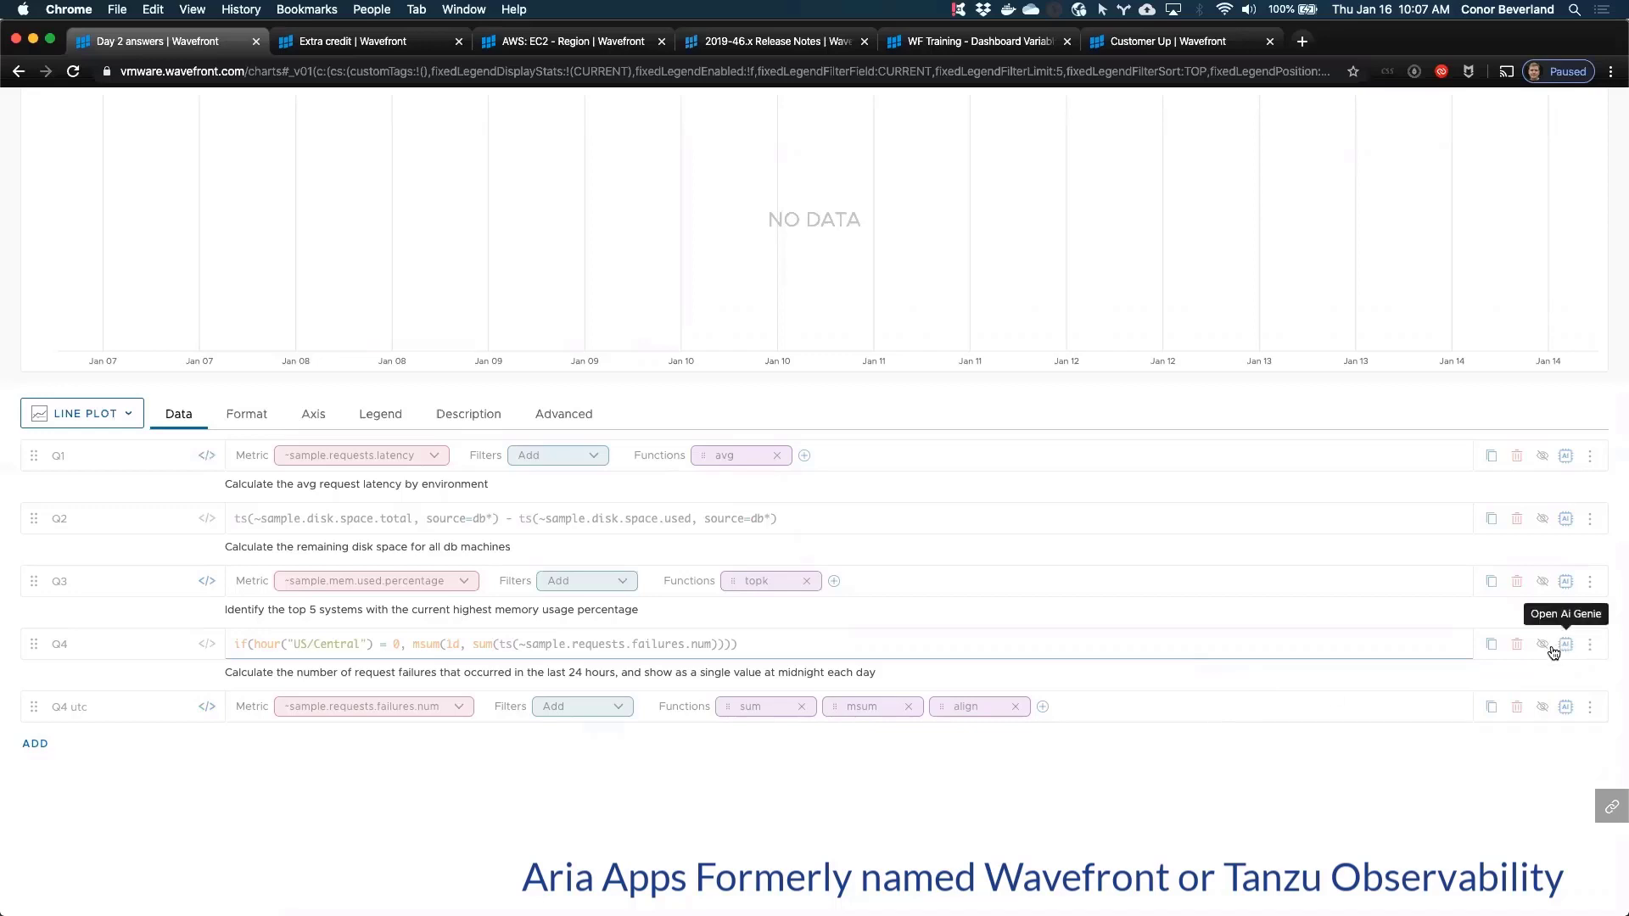
Step: Plot the request failures query Q4 and highlight its sum(ts(~sample.requests.failures.num)) expression and the msum(1d portion
{"action": "left_click", "coordinate": [1542, 644]}
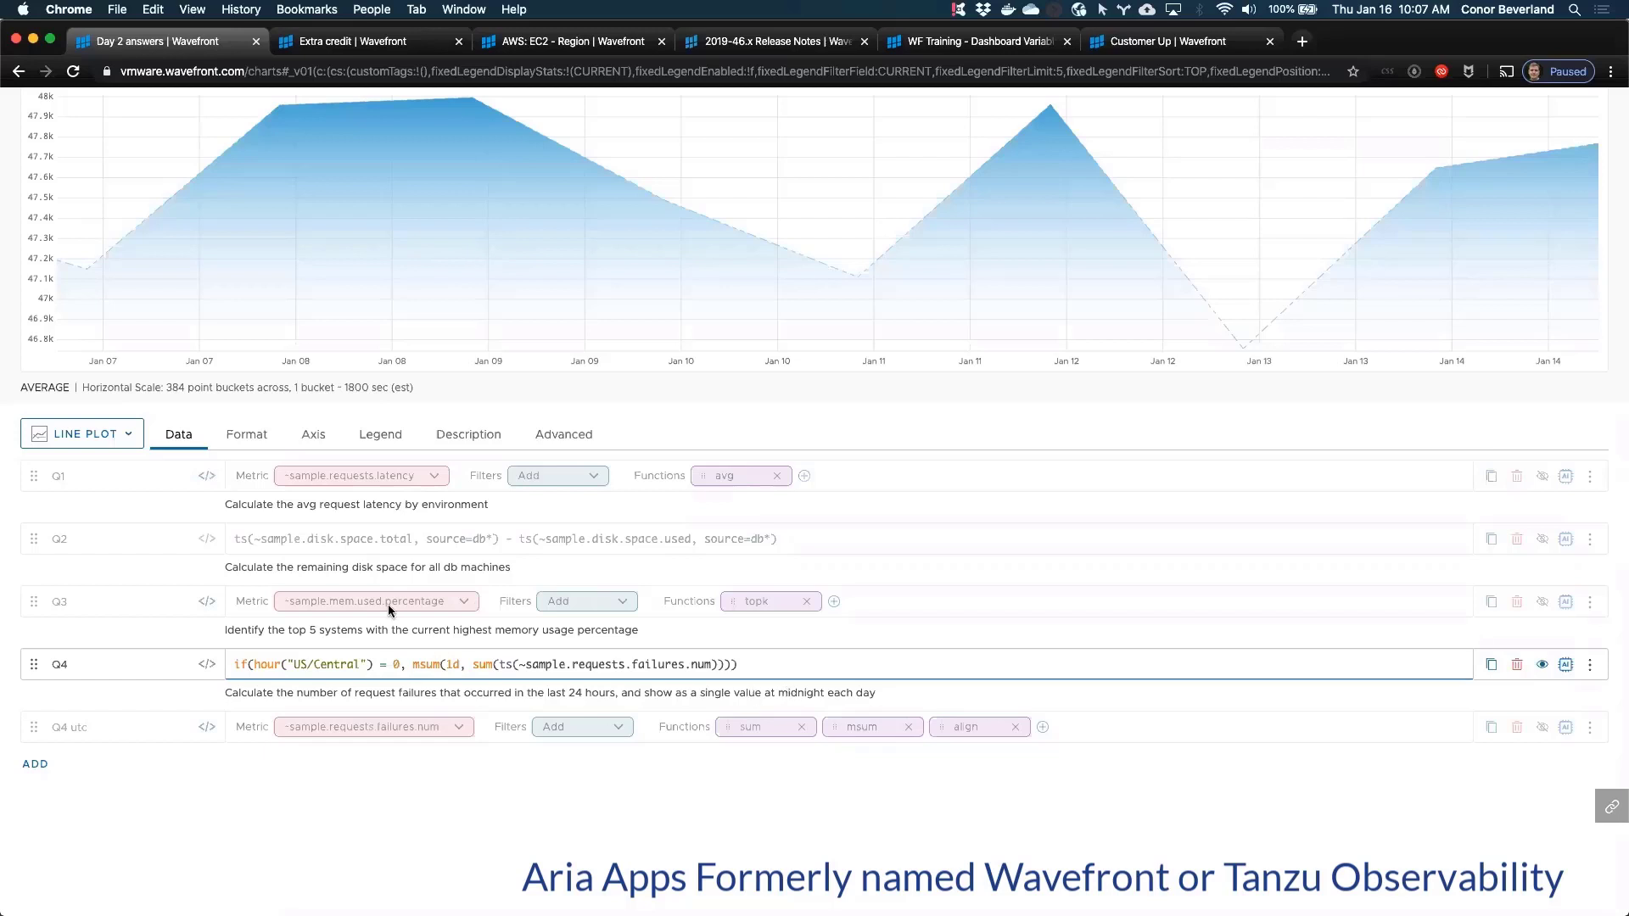
{"action": "scroll", "coordinate": [388, 604], "scroll_direction": "up", "scroll_amount": 2}
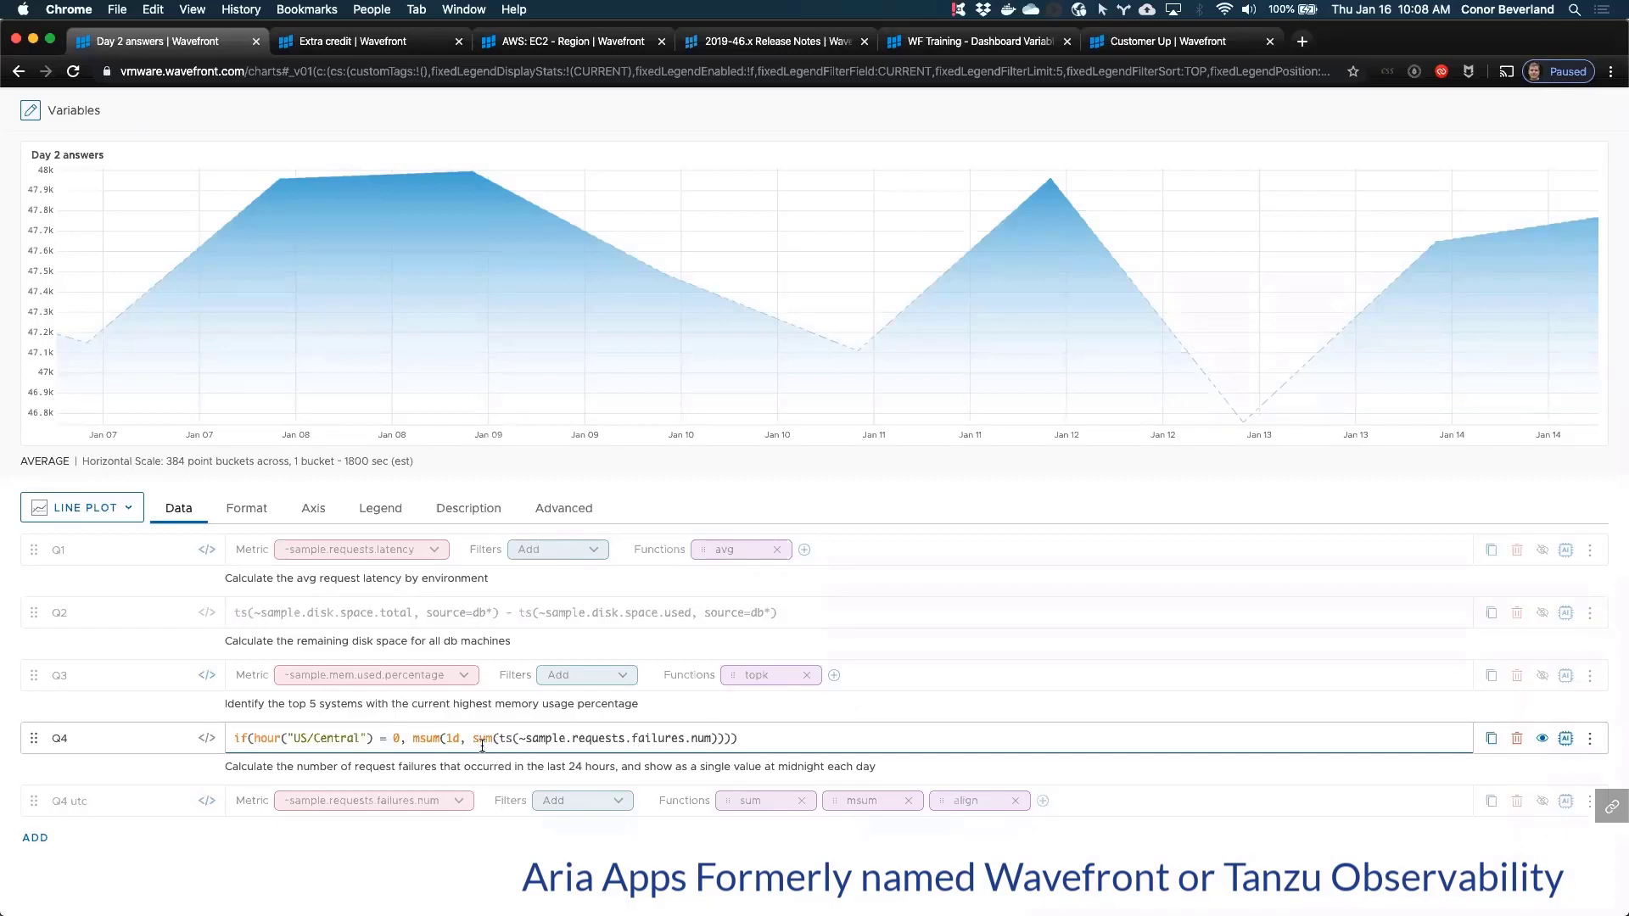
{"action": "left_click_drag", "start_coordinate": [471, 739], "coordinate": [719, 738]}
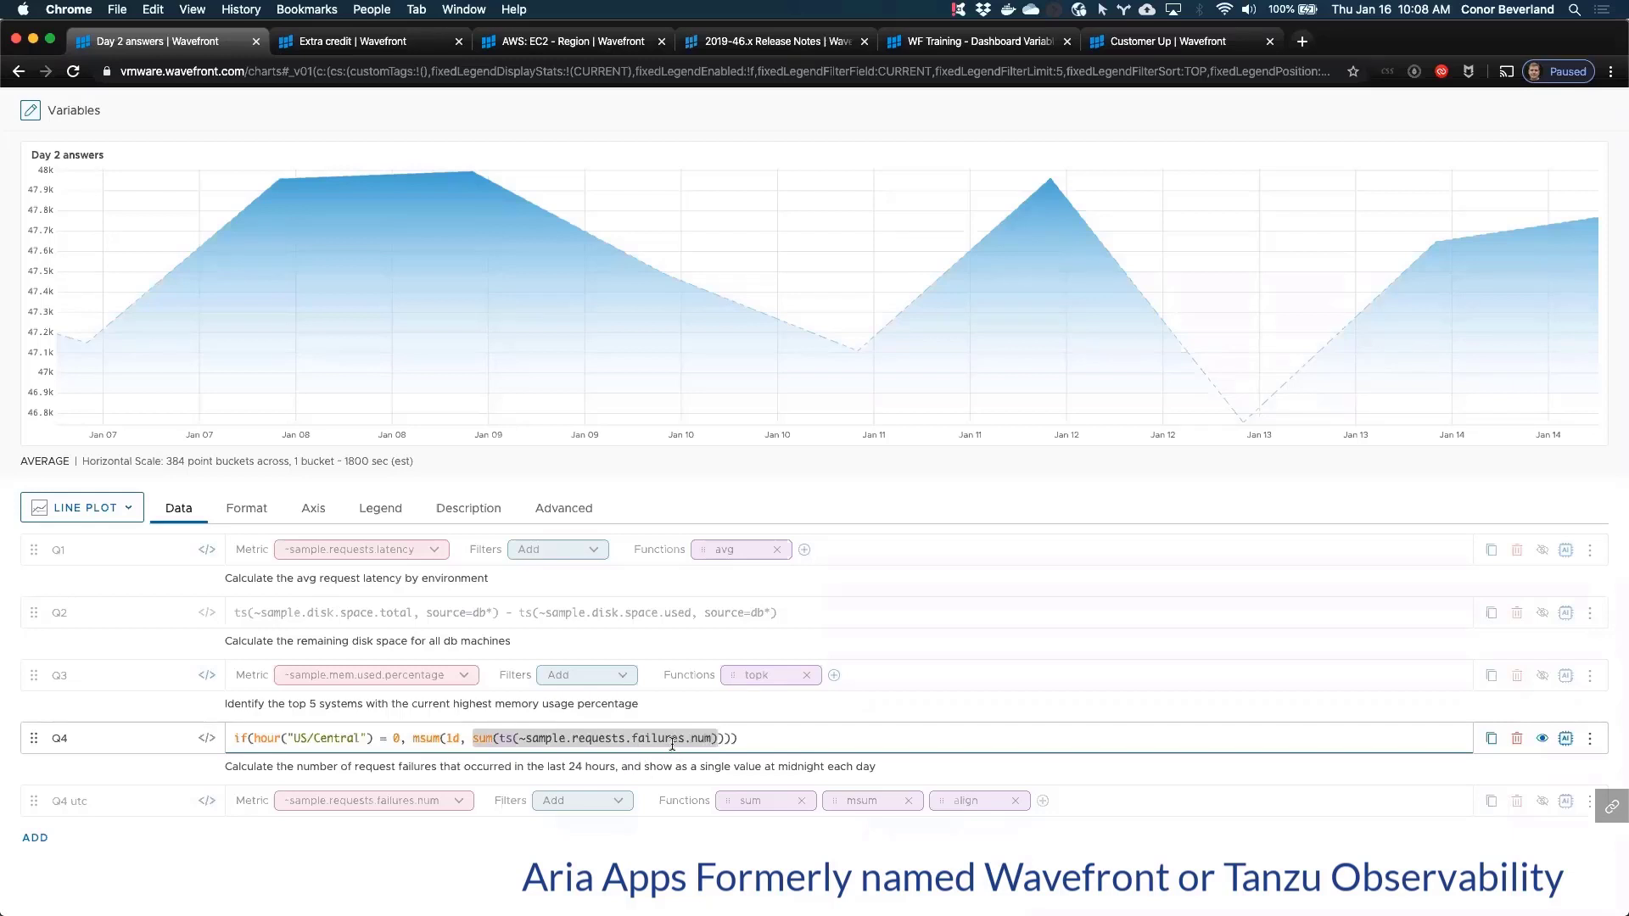
{"action": "left_click_drag", "start_coordinate": [413, 739], "coordinate": [461, 739]}
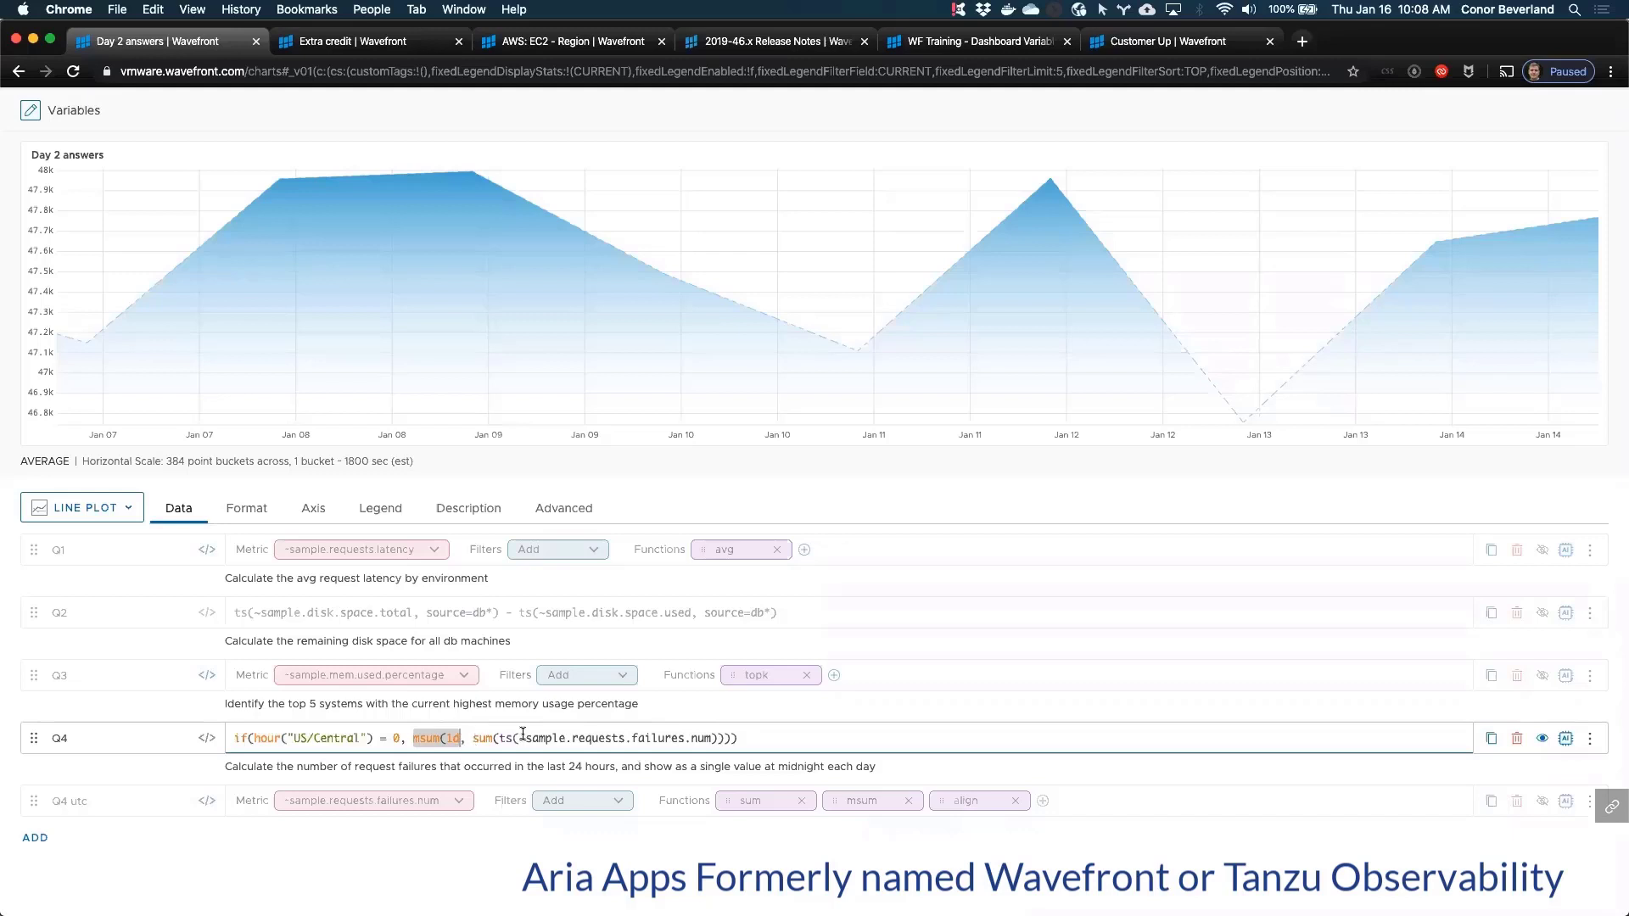
Step: Change the Day 2 answers chart type to Point Plot and inspect the timestamps of Q4's data points
{"action": "scroll", "coordinate": [523, 731], "scroll_direction": "up", "scroll_amount": 1}
{"action": "scroll", "coordinate": [523, 732], "scroll_direction": "up", "scroll_amount": 2}
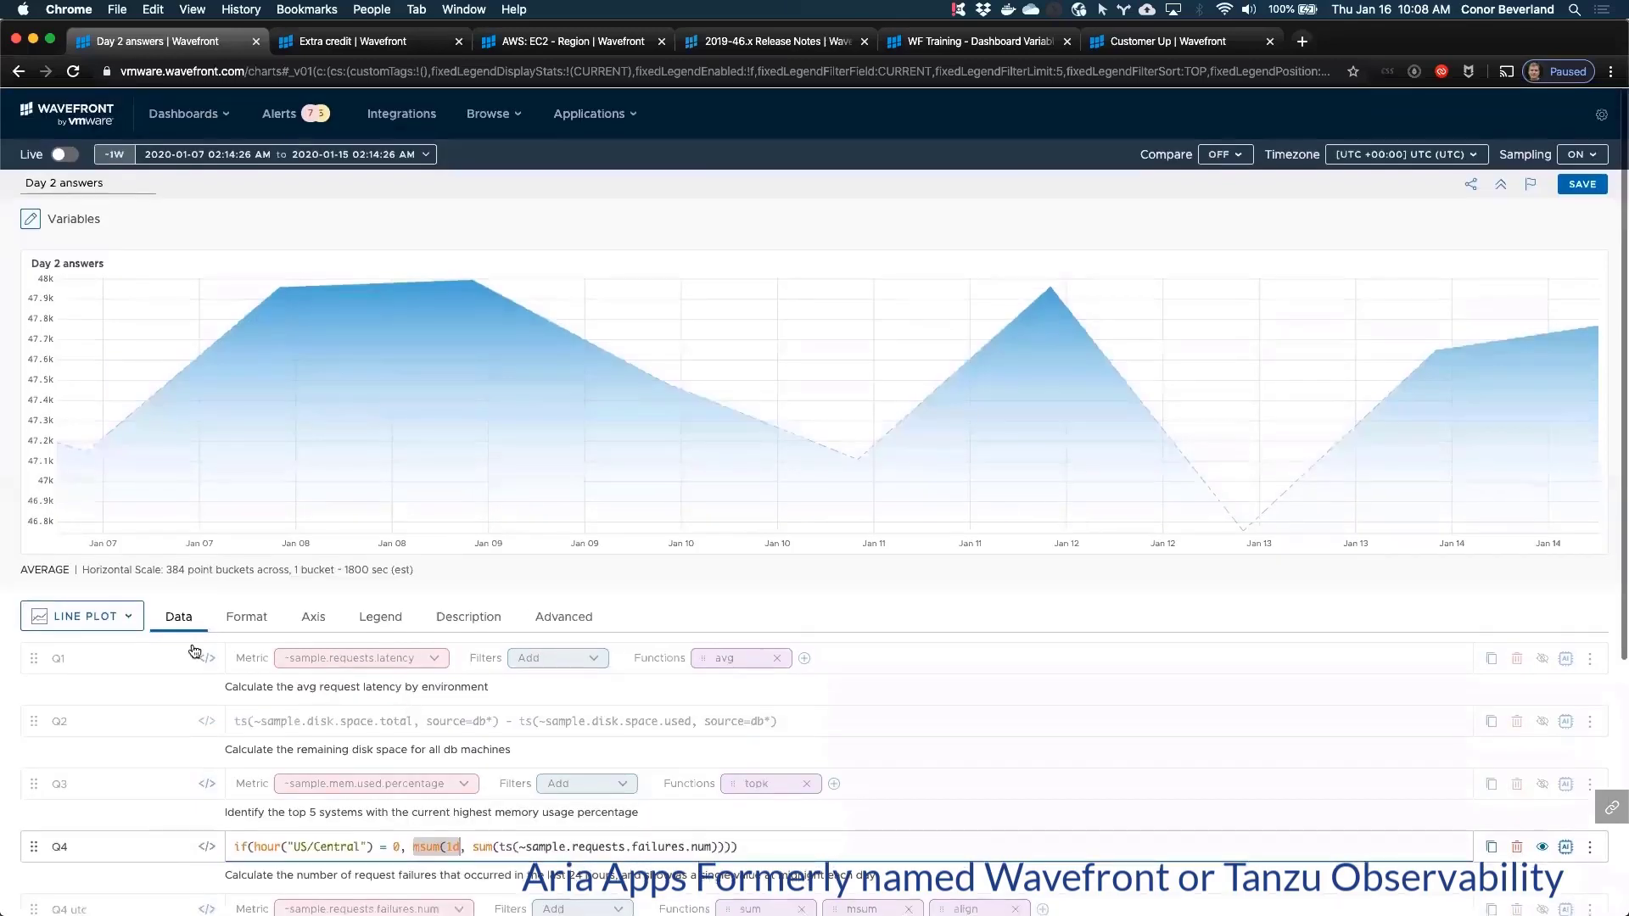
{"action": "left_click", "coordinate": [85, 615]}
{"action": "left_click", "coordinate": [120, 682]}
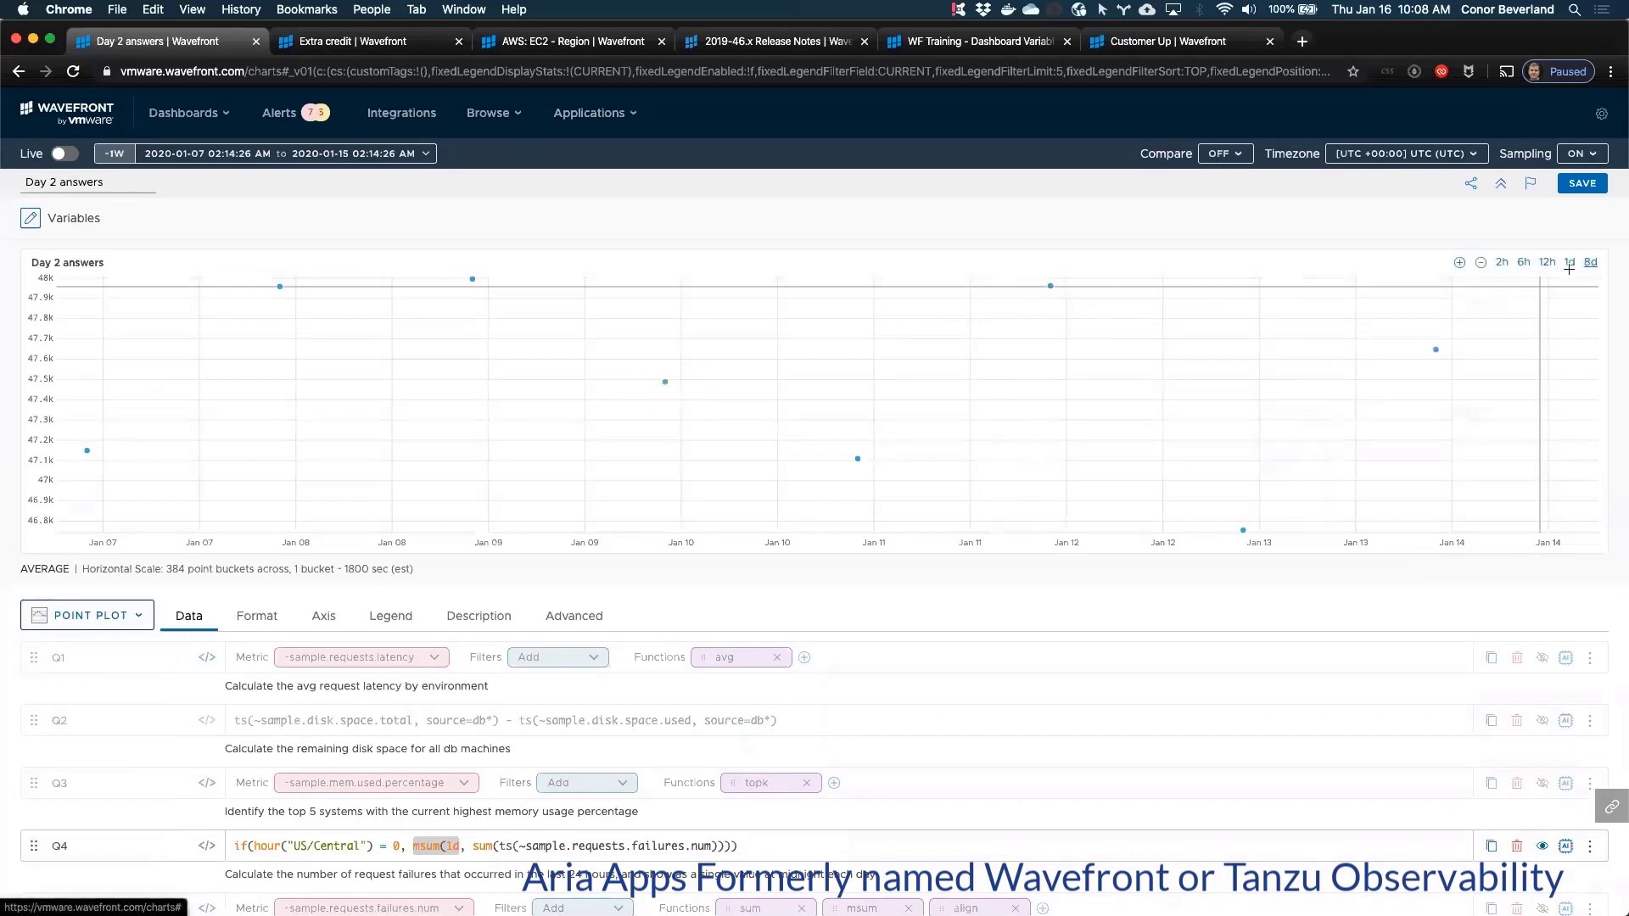
{"action": "mouse_move", "coordinate": [1436, 345]}
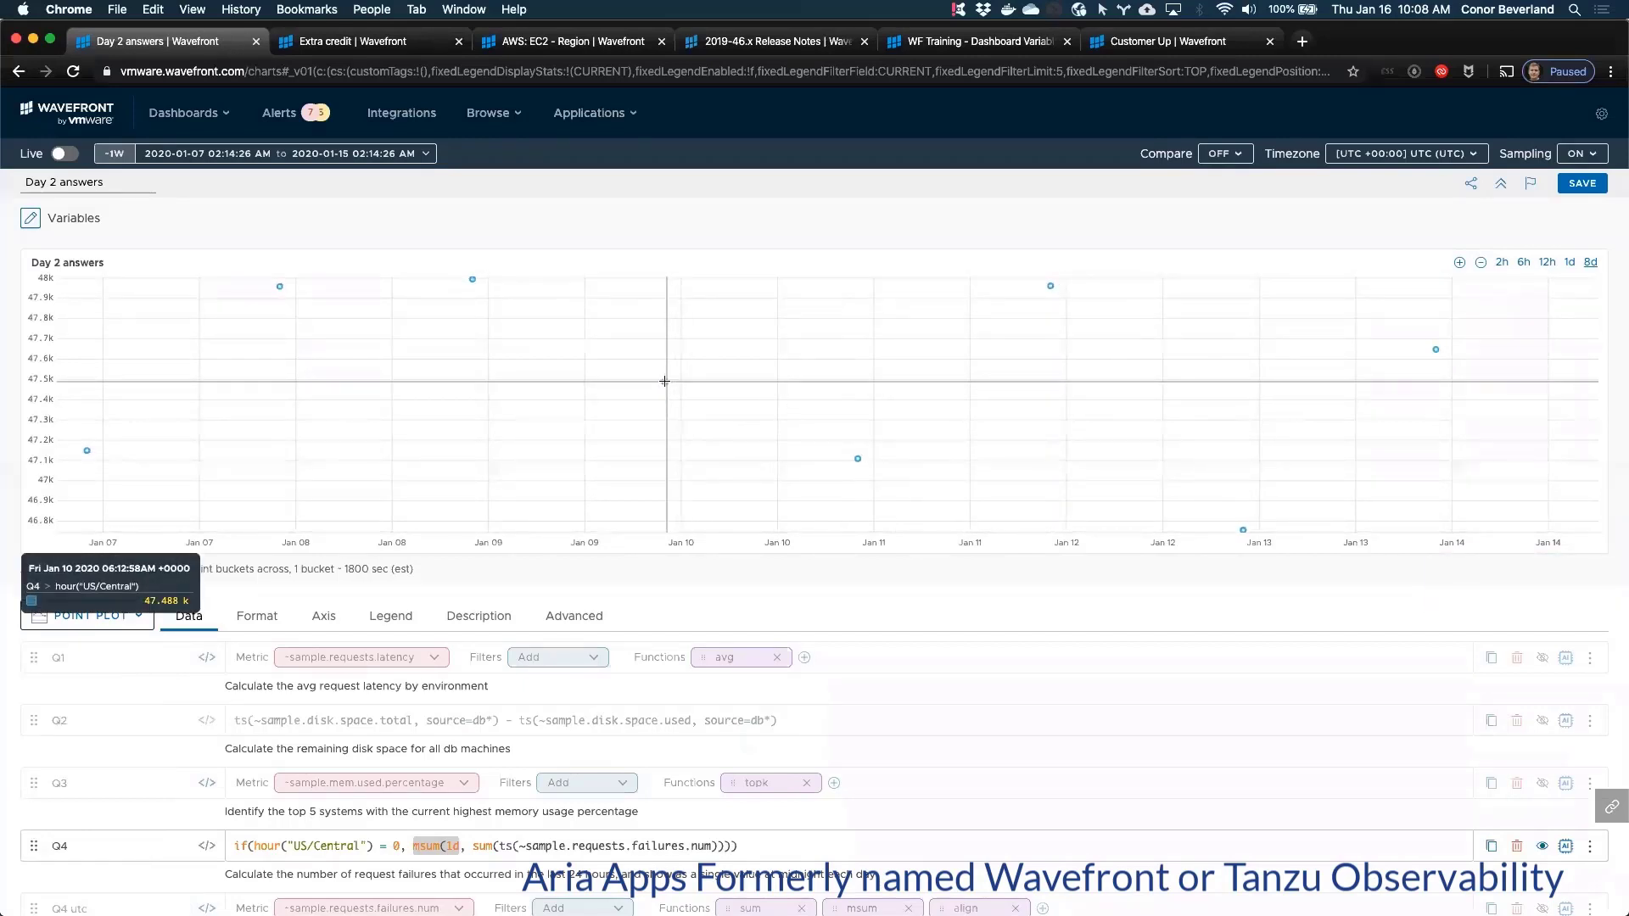
Step: Plot Q4 utc instead of Q4 and view its full query text before returning it to the chart builder view
{"action": "scroll", "coordinate": [1023, 562], "scroll_direction": "down", "scroll_amount": 3}
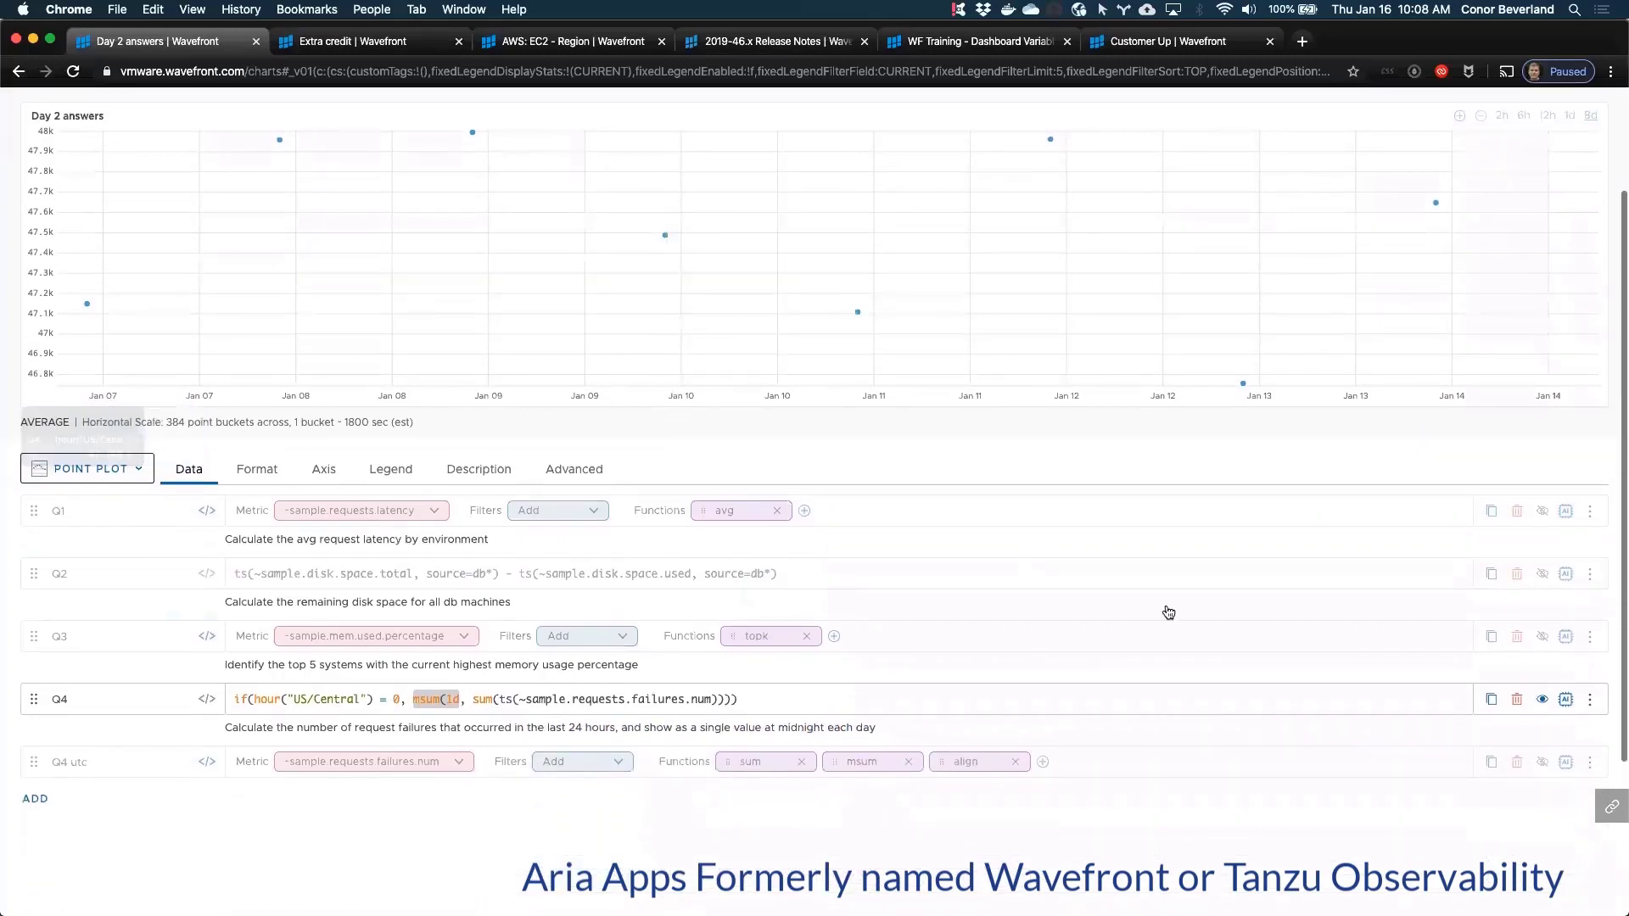
{"action": "left_click", "coordinate": [1542, 701]}
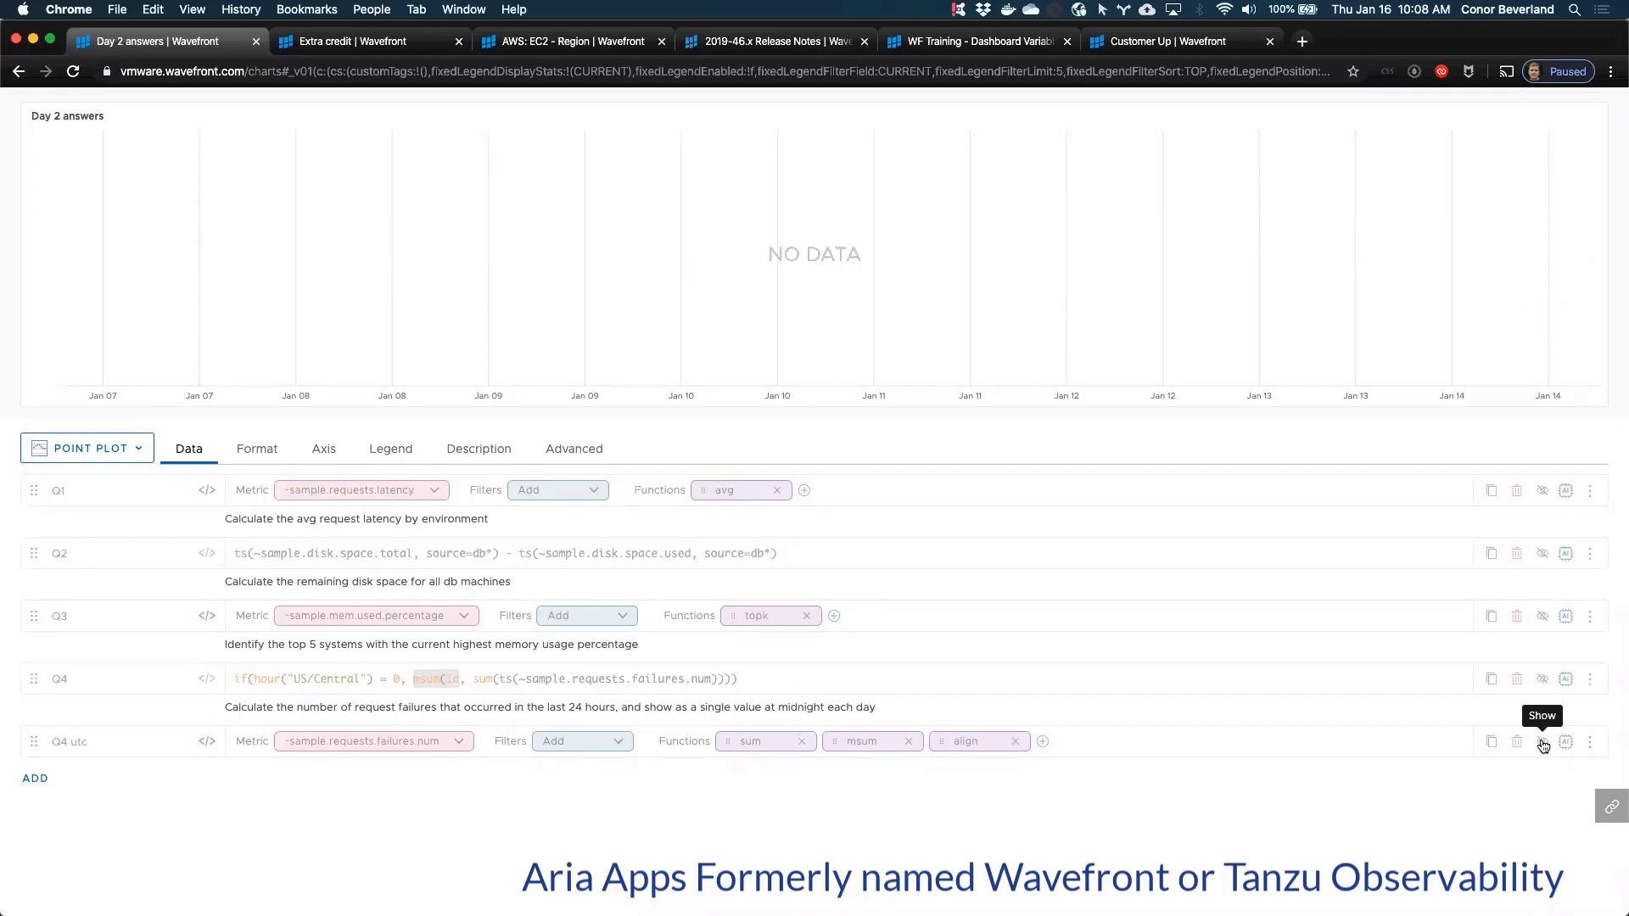
{"action": "left_click", "coordinate": [1542, 744]}
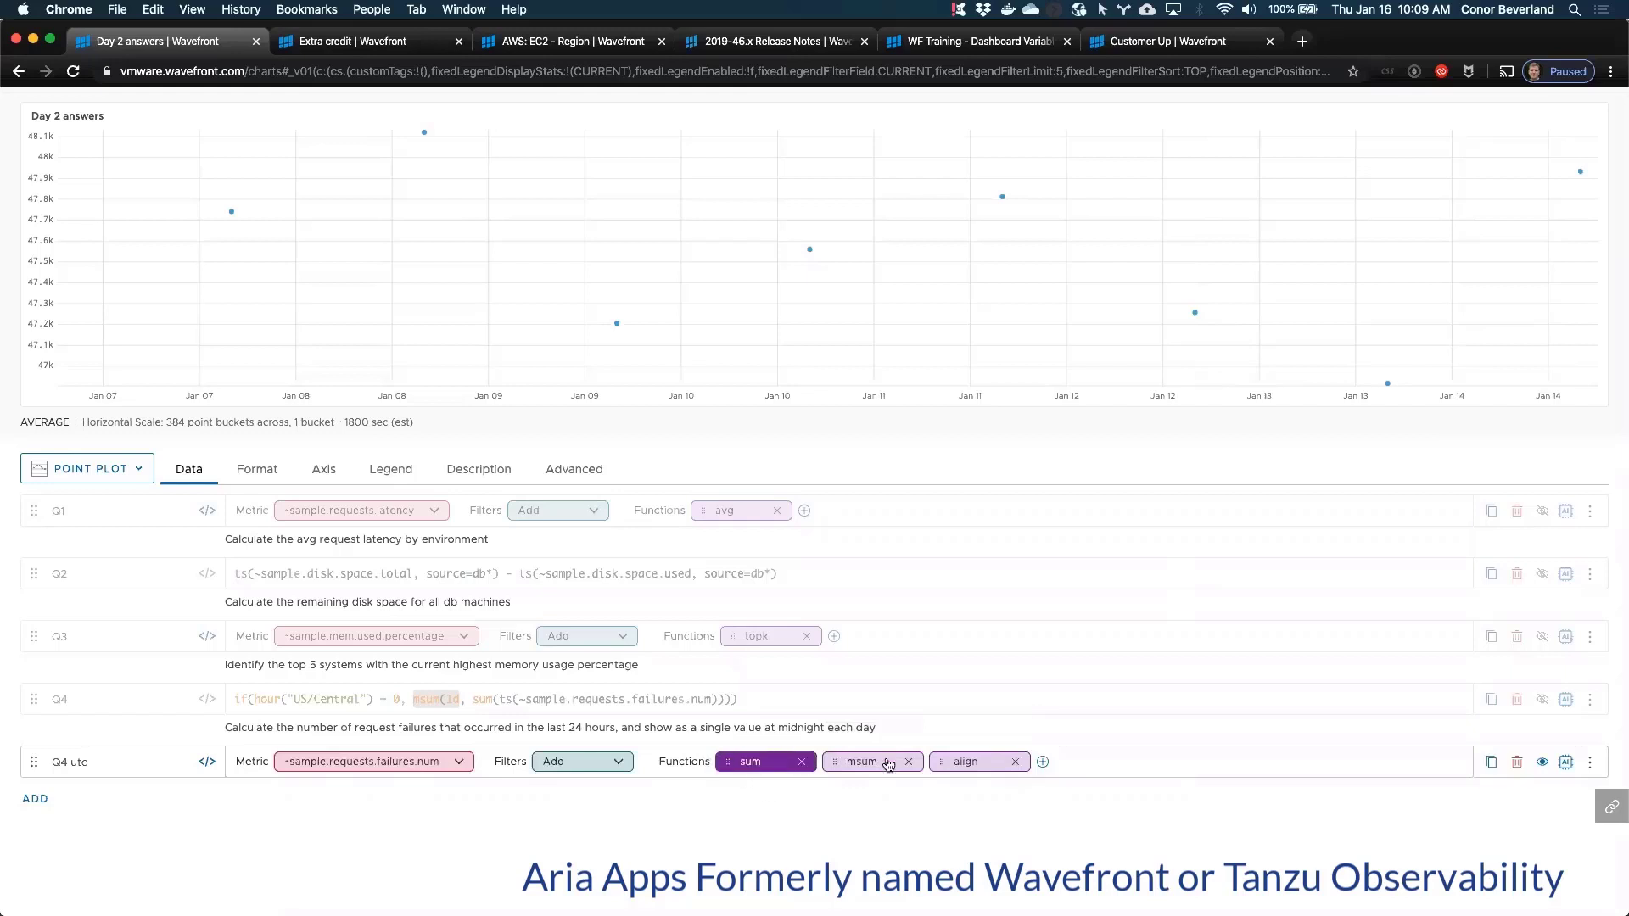
{"action": "left_click", "coordinate": [207, 764]}
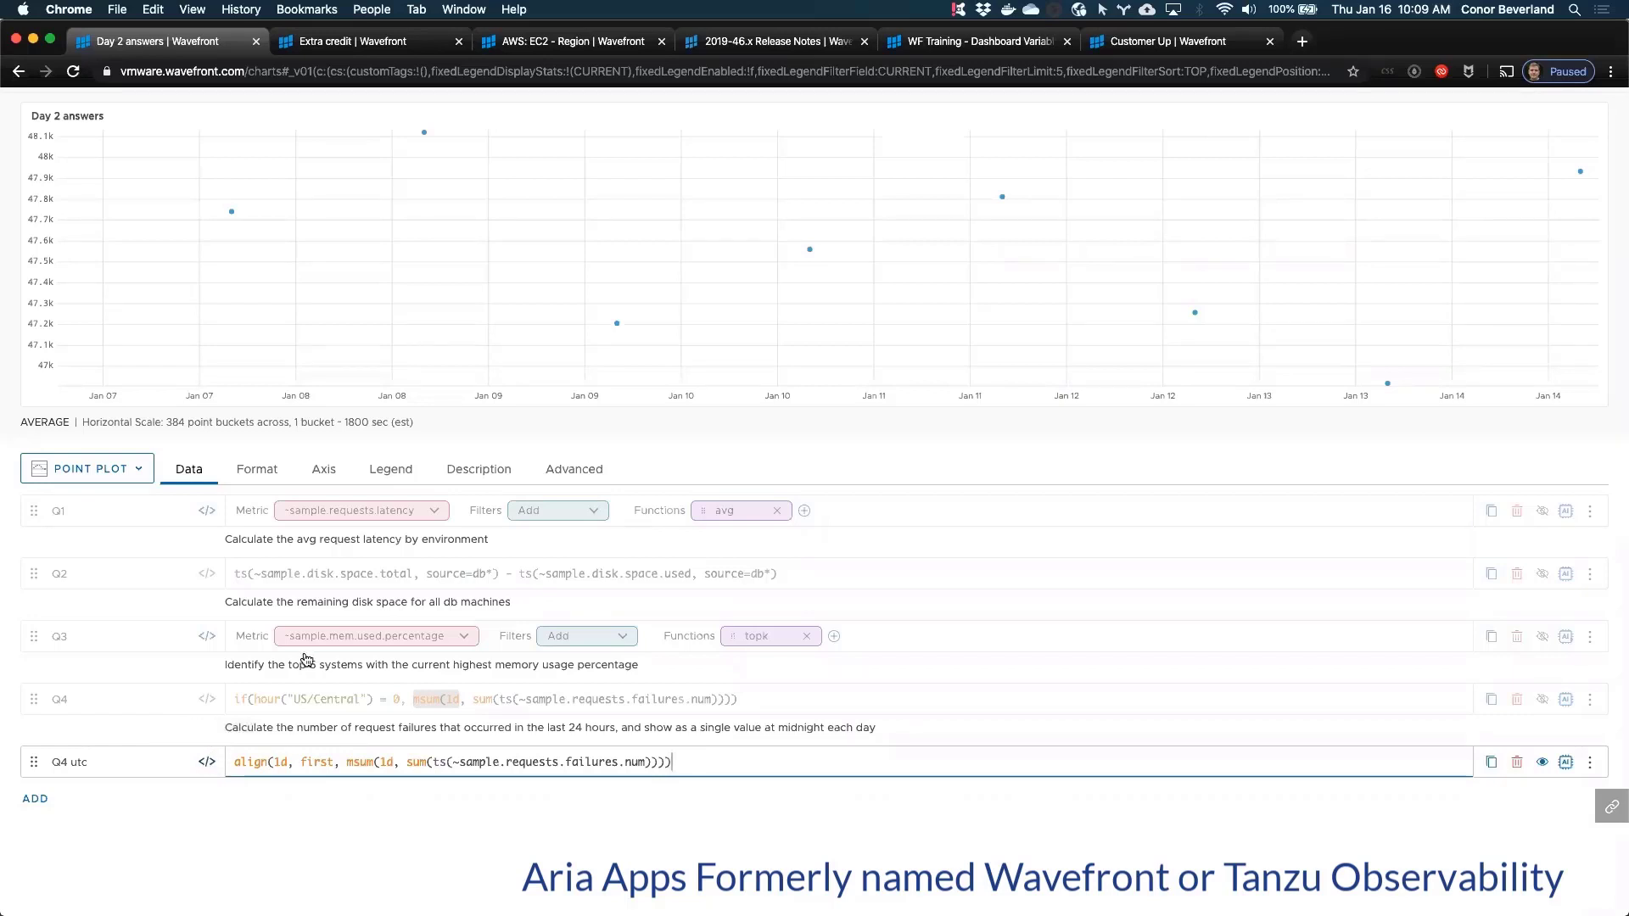
{"action": "left_click", "coordinate": [206, 763]}
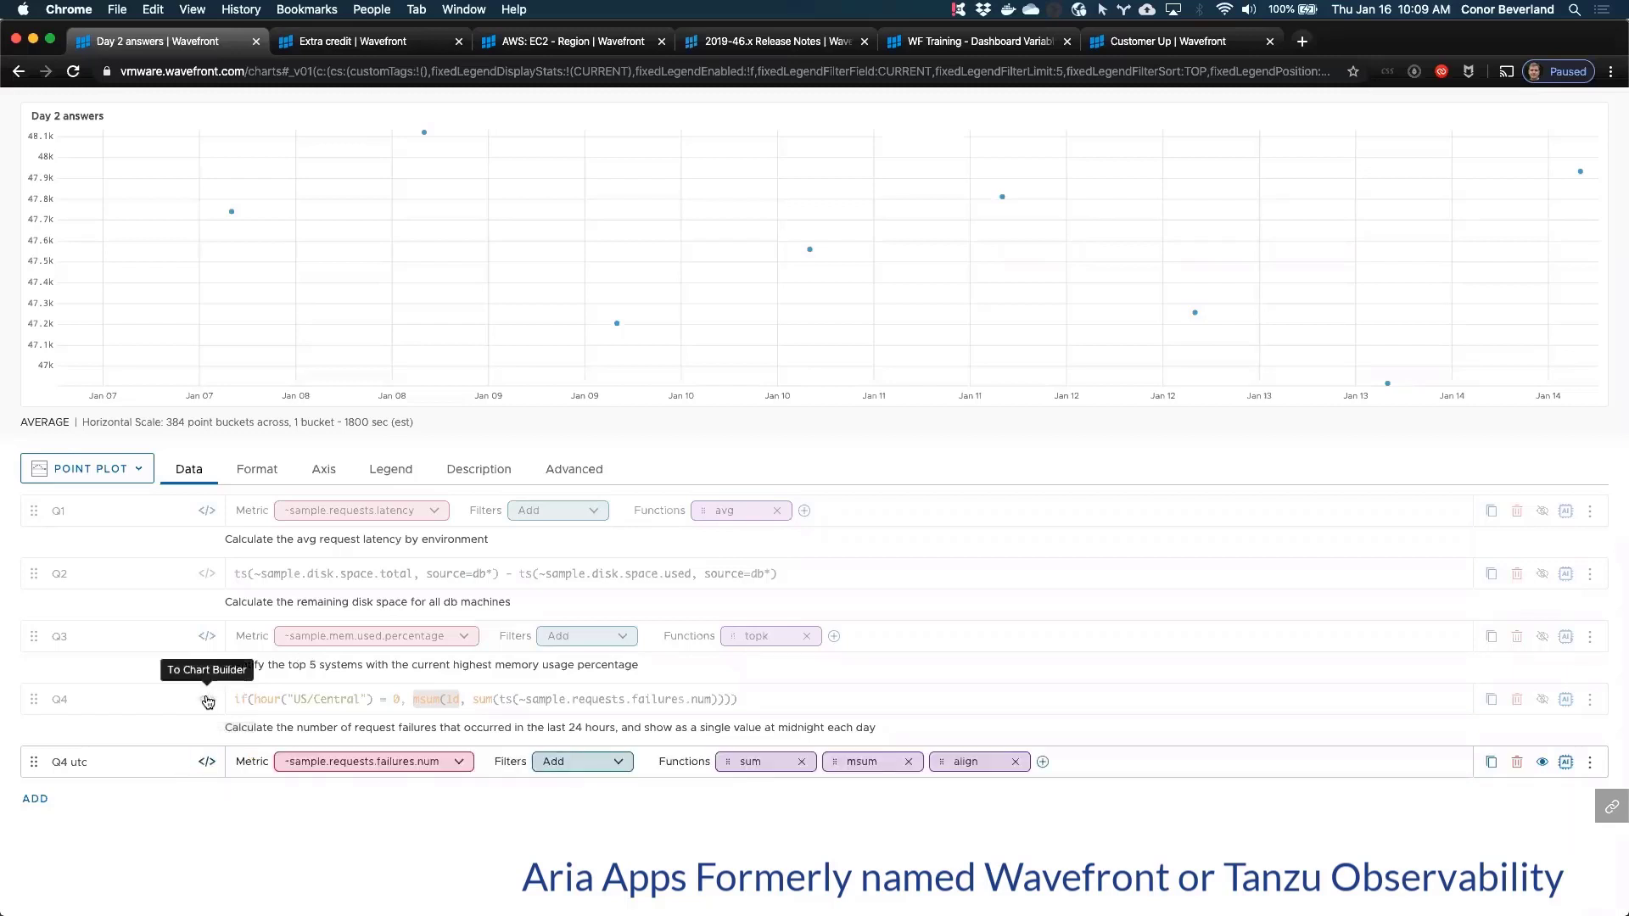
Step: Try to switch Q4 to the chart builder, and plot Q4 in place of Q4 utc
{"action": "left_click", "coordinate": [207, 701]}
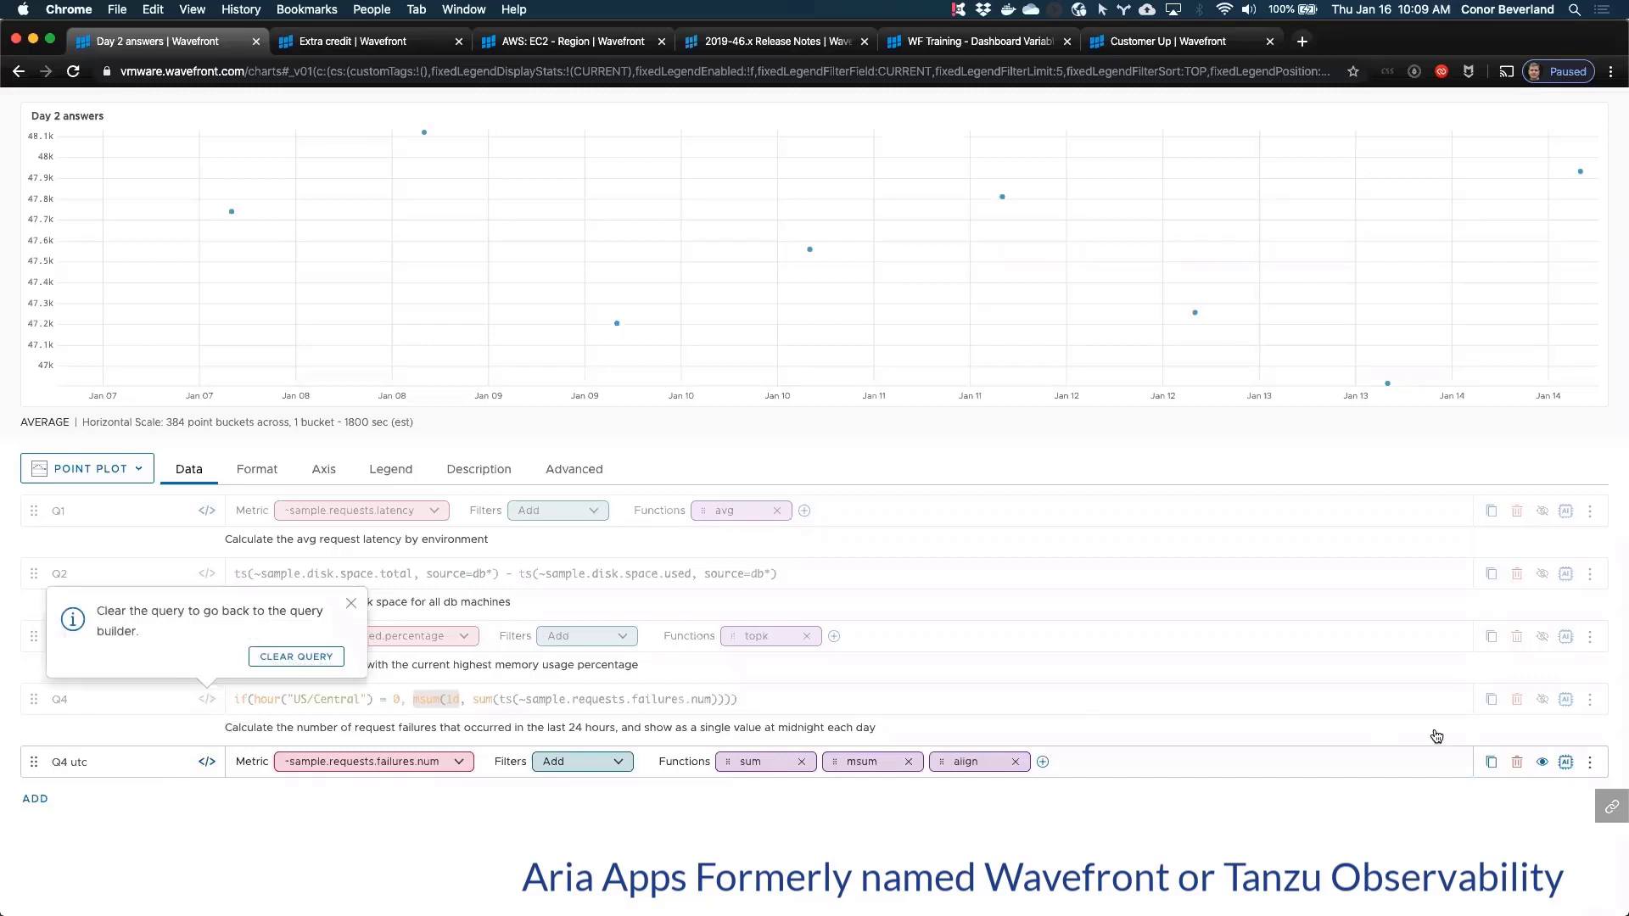
{"action": "left_click", "coordinate": [1542, 762]}
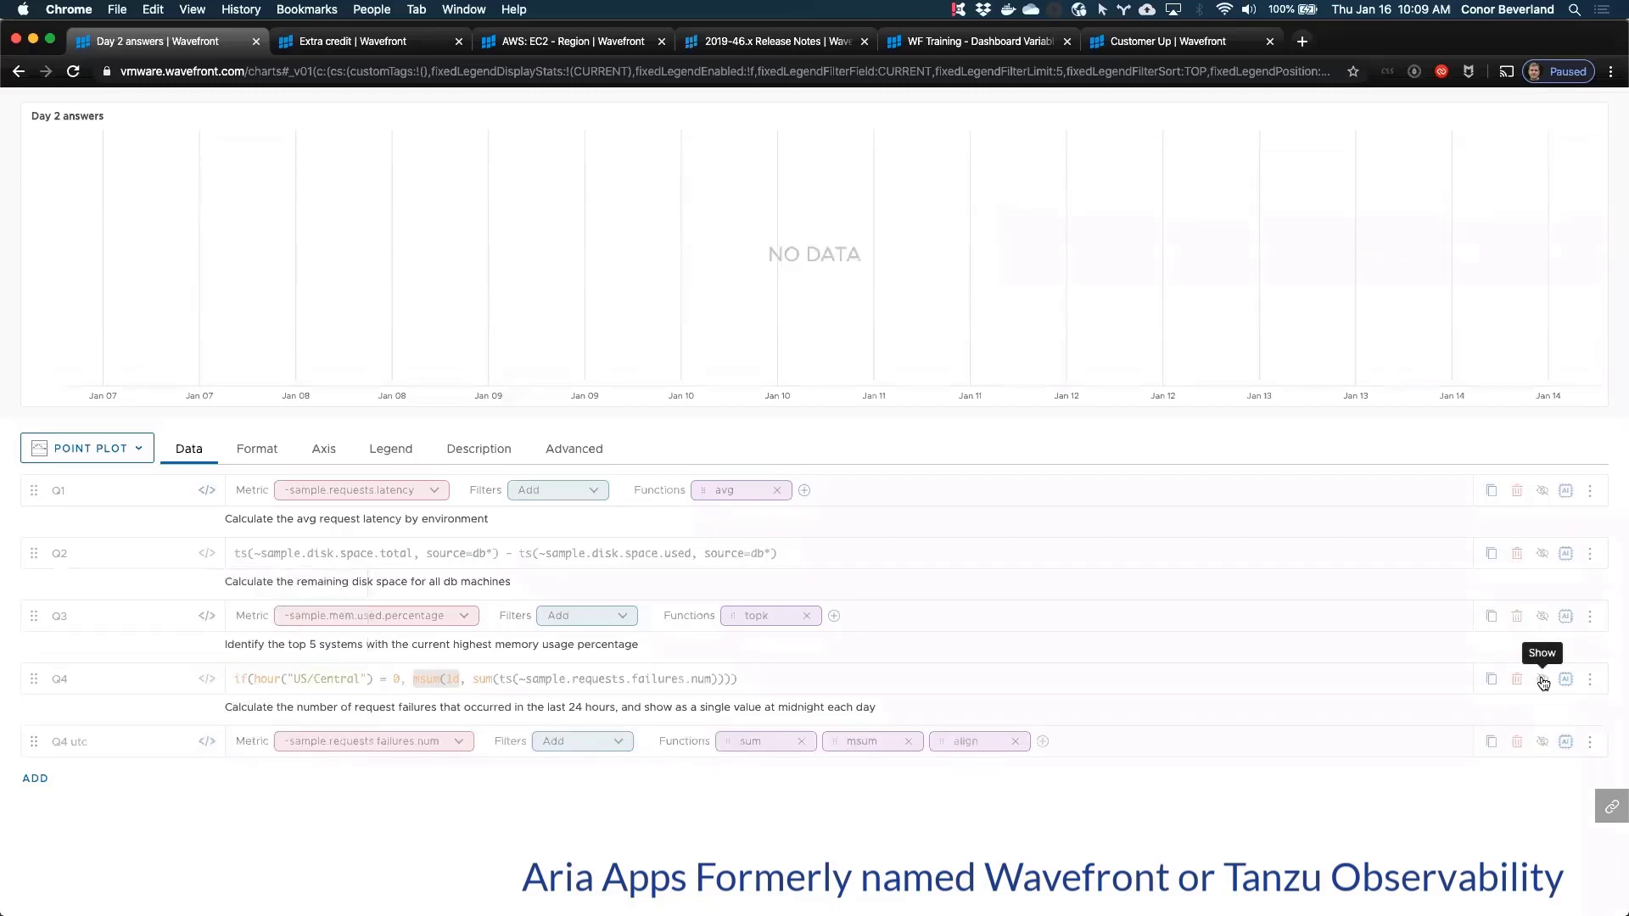
{"action": "left_click", "coordinate": [1542, 682]}
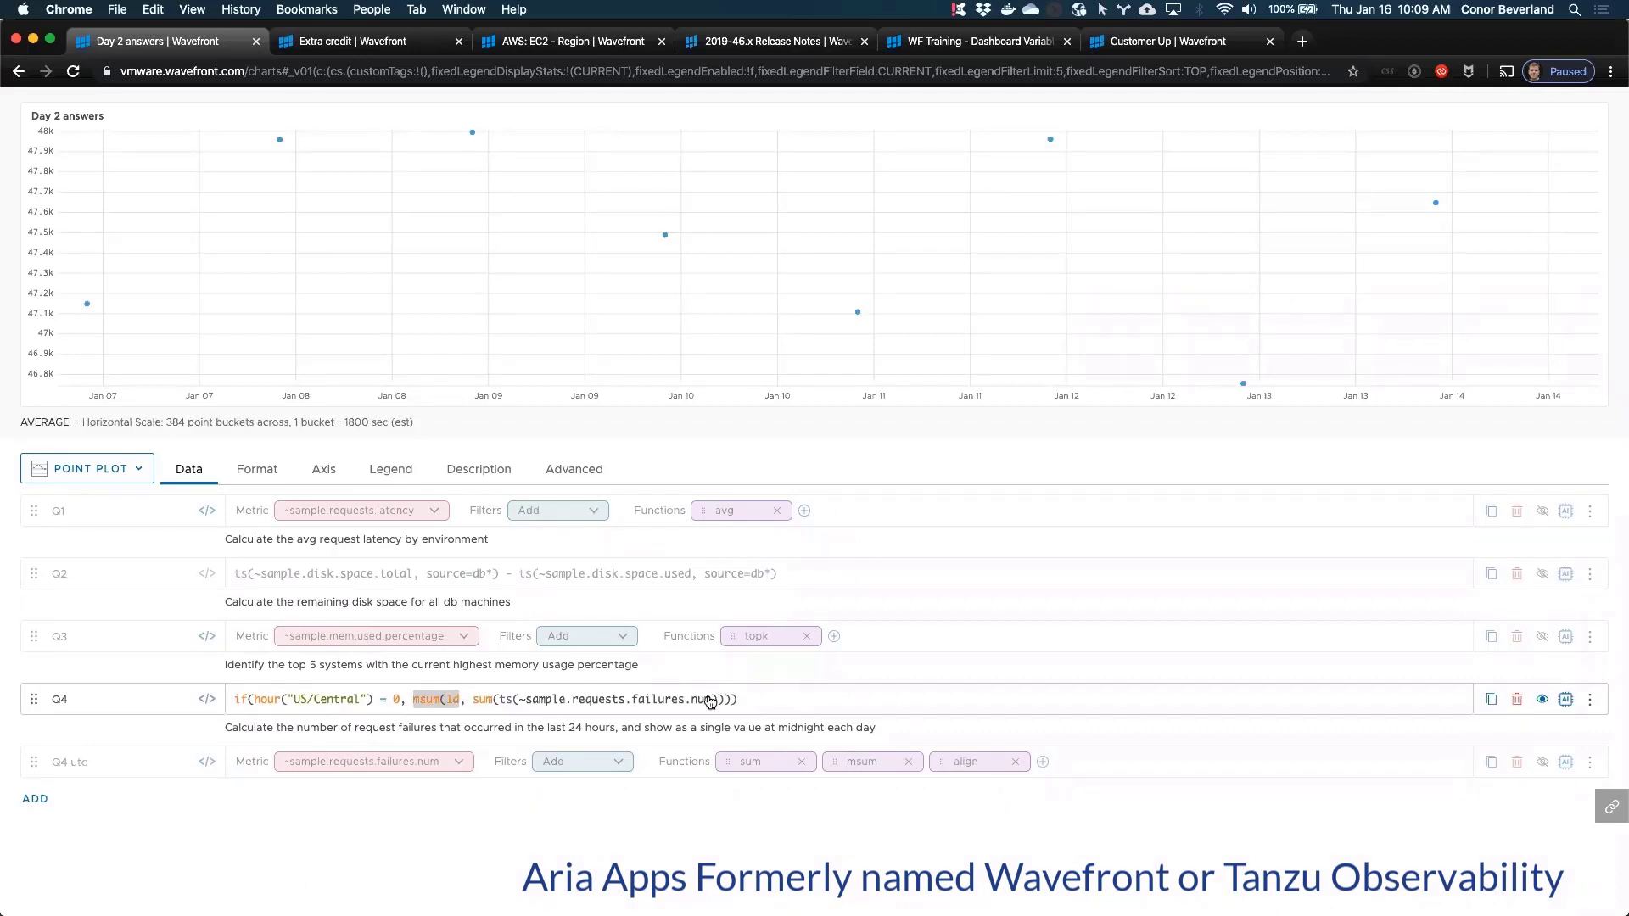
Step: Show Q4 utc as query text and plot it in place of Q4
{"action": "left_click", "coordinate": [1542, 699]}
{"action": "left_click", "coordinate": [207, 742]}
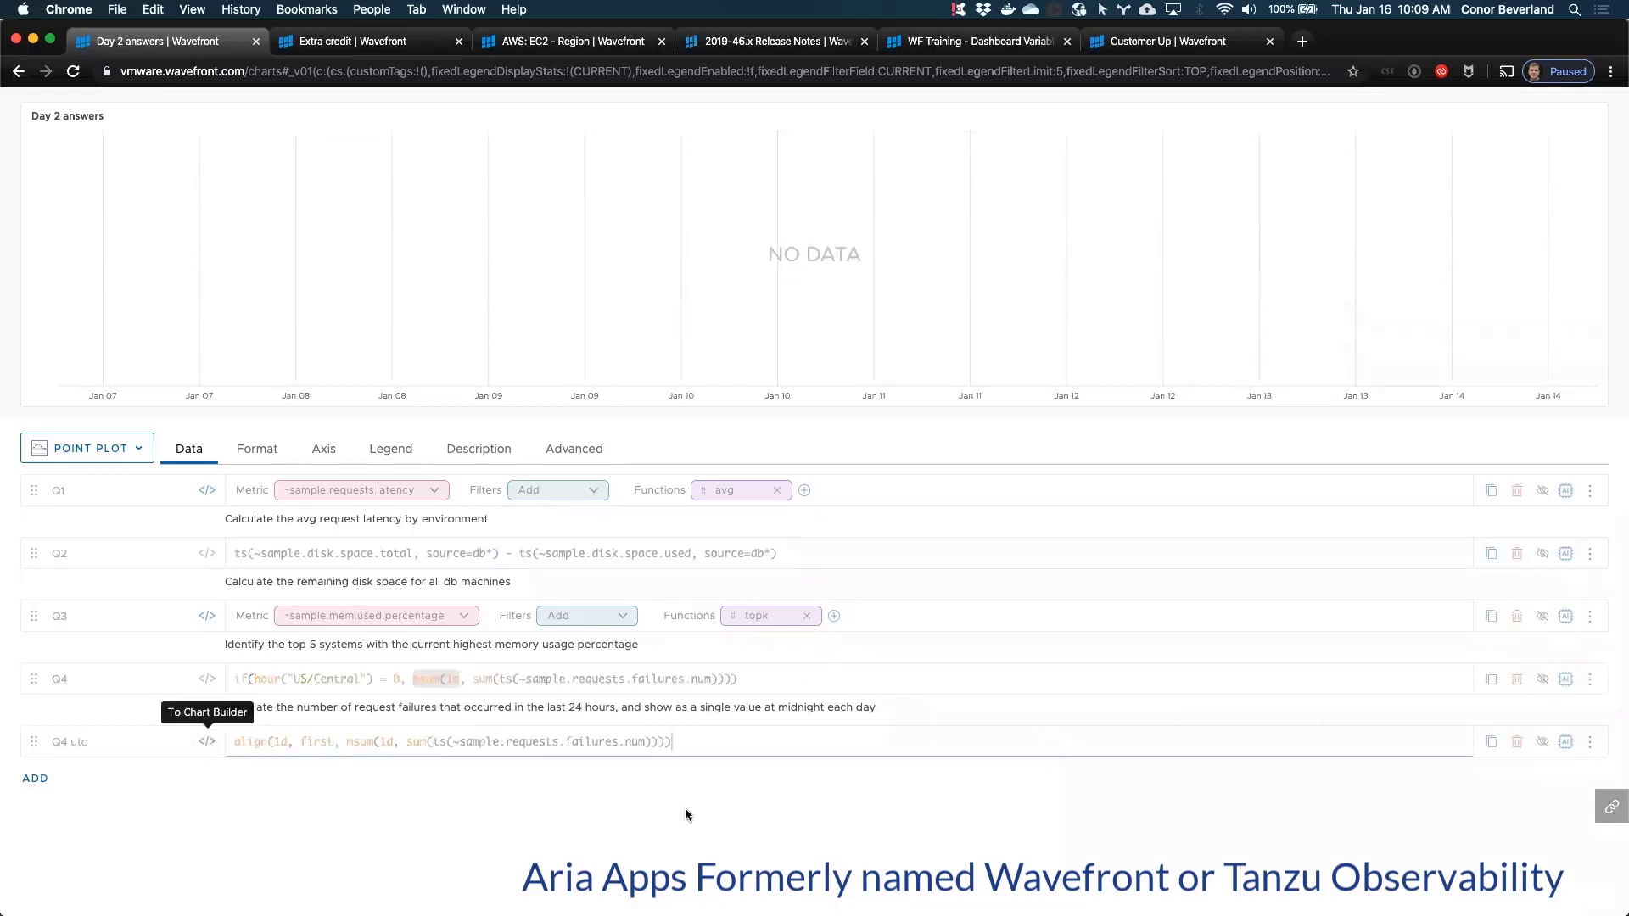
{"action": "left_click", "coordinate": [1542, 742]}
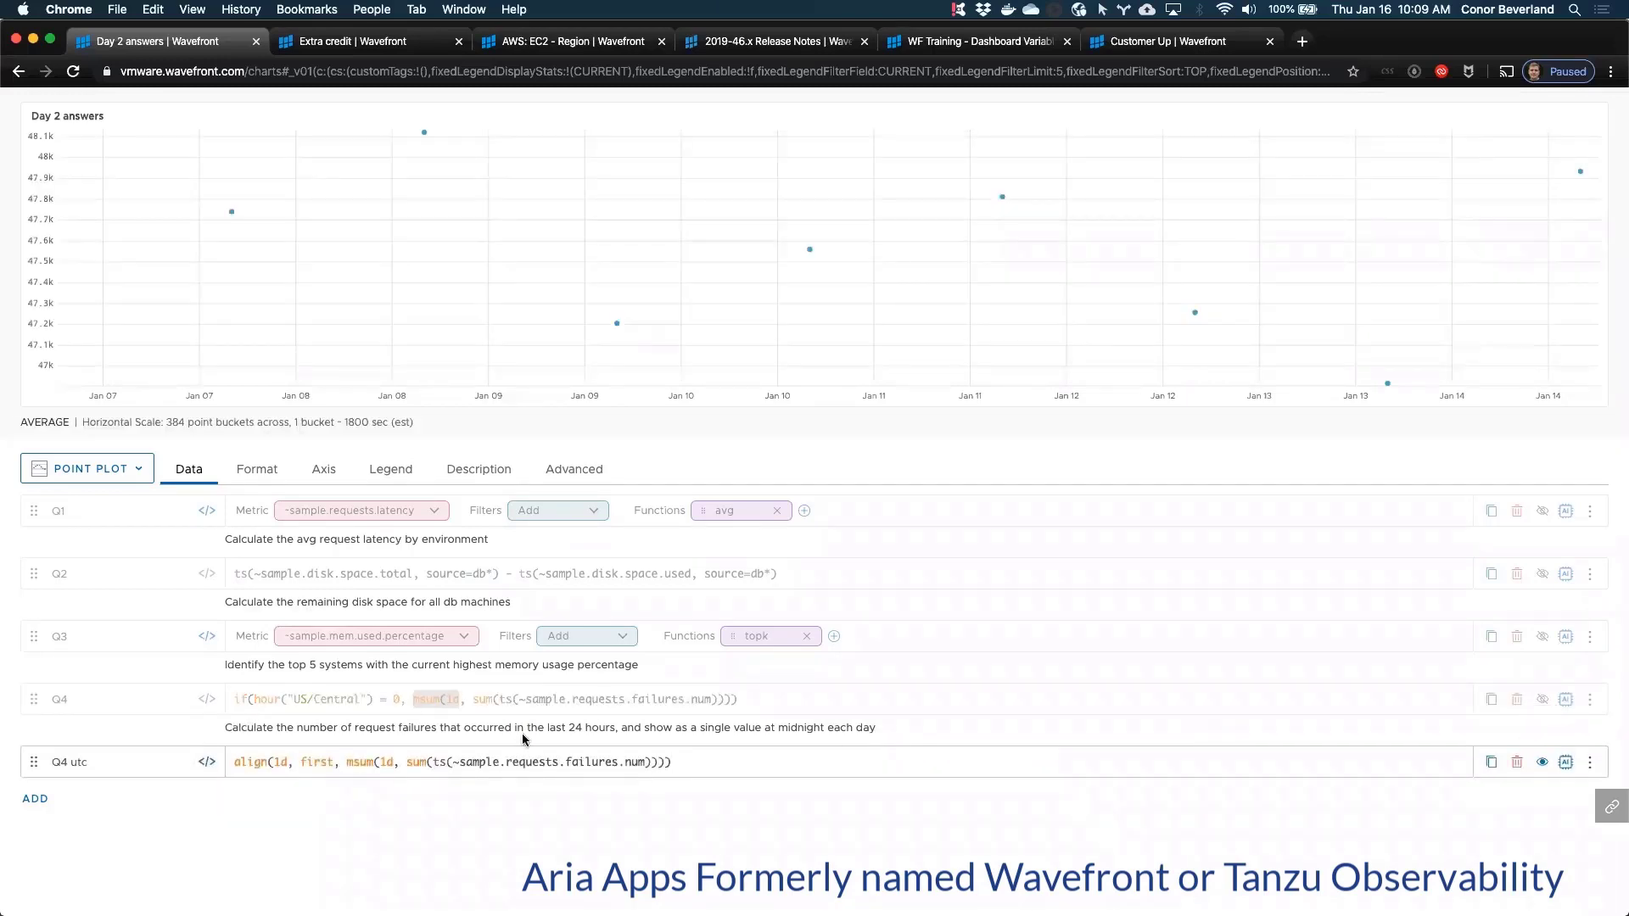
Step: Highlight the first and 1d arguments of Q4 utc's align function and inspect the plotted points' timestamps
{"action": "left_click", "coordinate": [341, 762]}
{"action": "left_click_drag", "start_coordinate": [339, 765], "coordinate": [297, 764]}
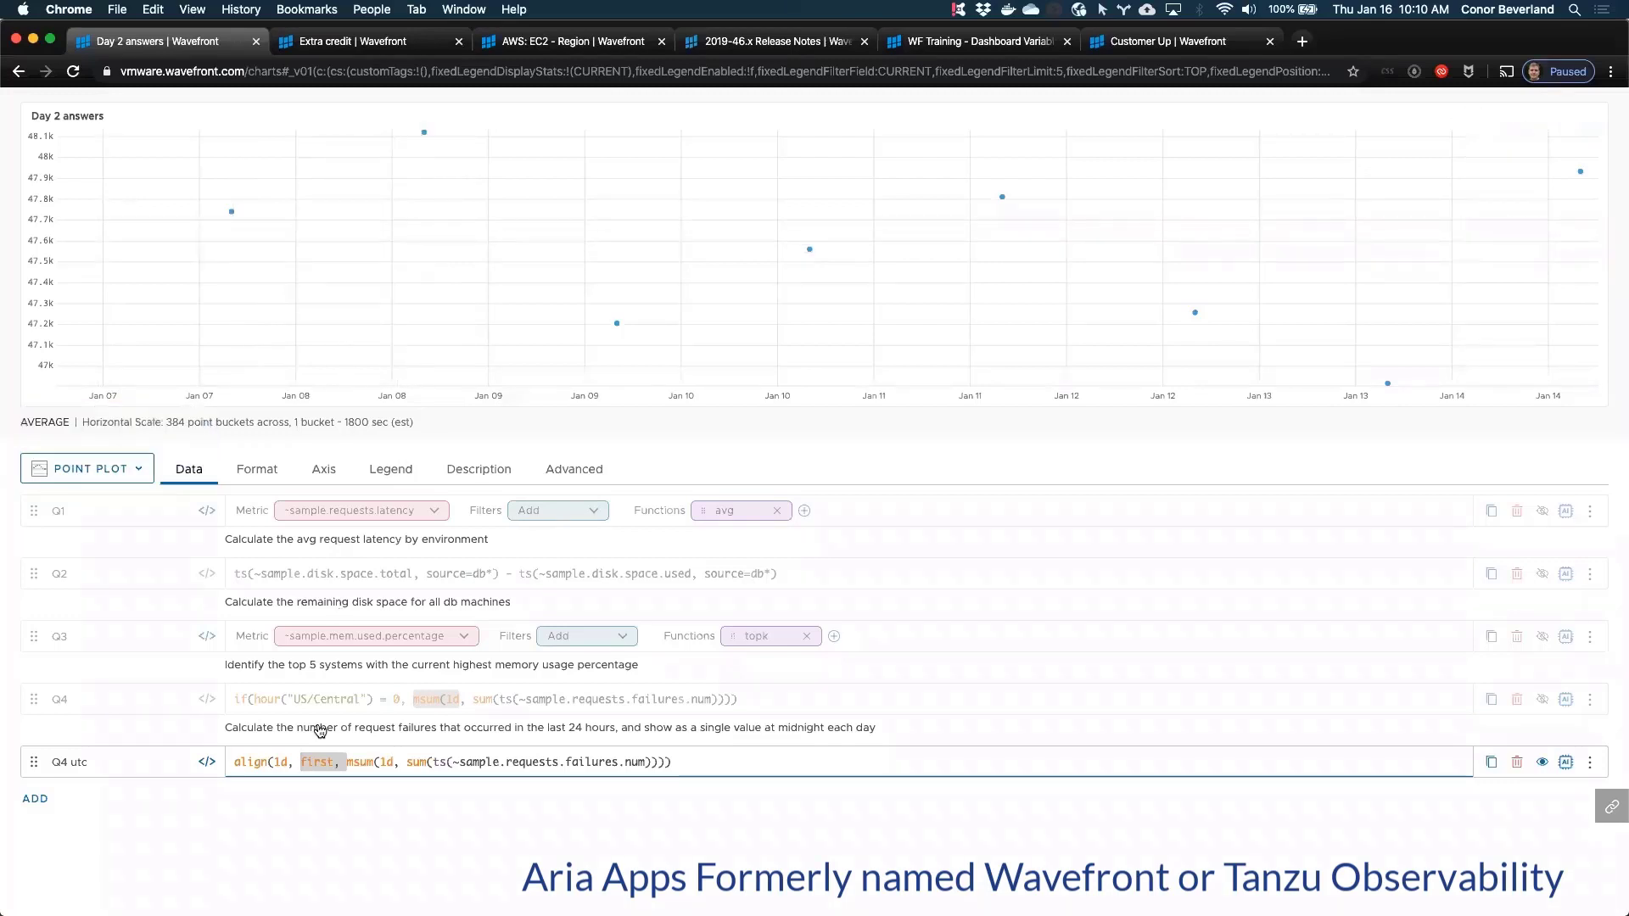
{"action": "left_click", "coordinate": [280, 760]}
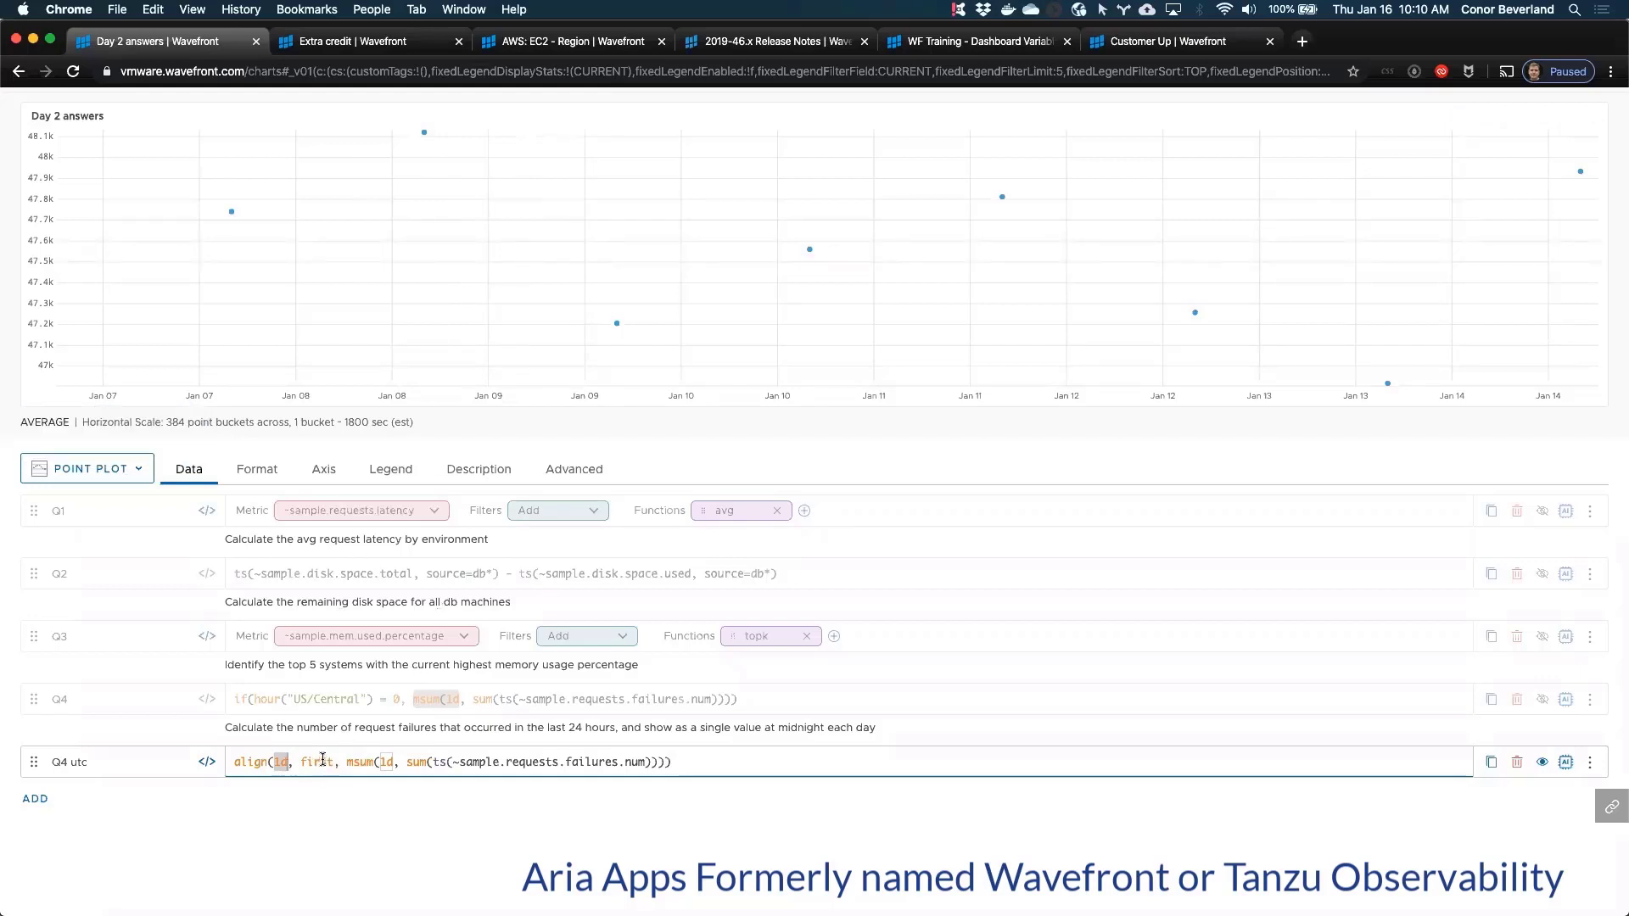
{"action": "mouse_move", "coordinate": [424, 134]}
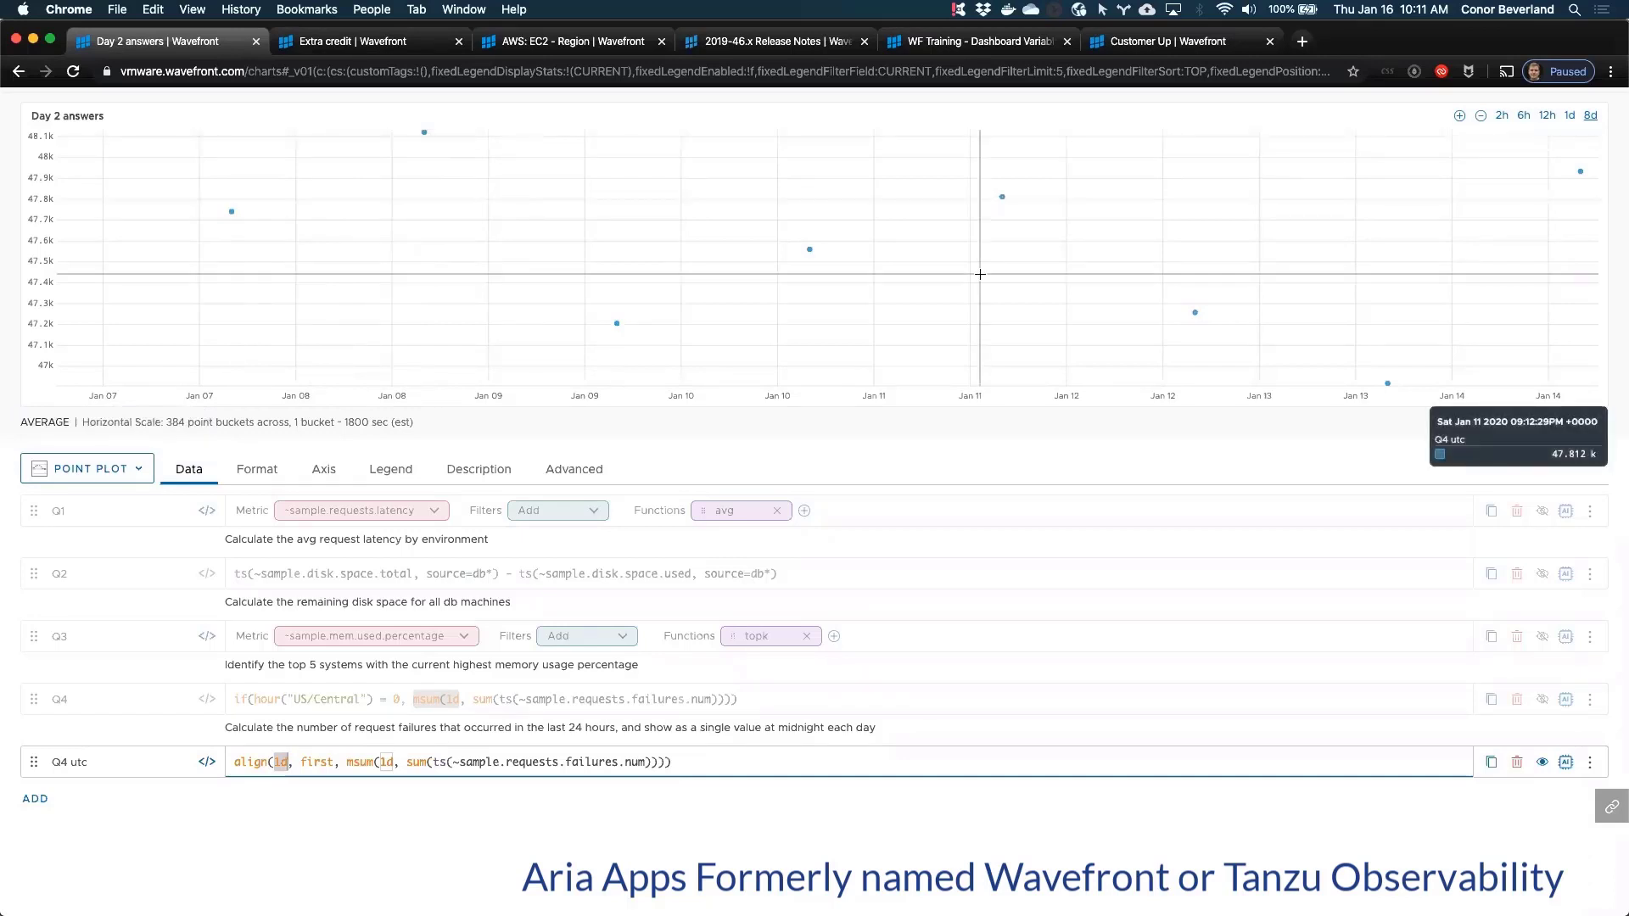
Step: Switch to the Extra credit chart and open its format settings
{"action": "scroll", "coordinate": [976, 273], "scroll_direction": "up", "scroll_amount": 2}
{"action": "left_click", "coordinate": [359, 54]}
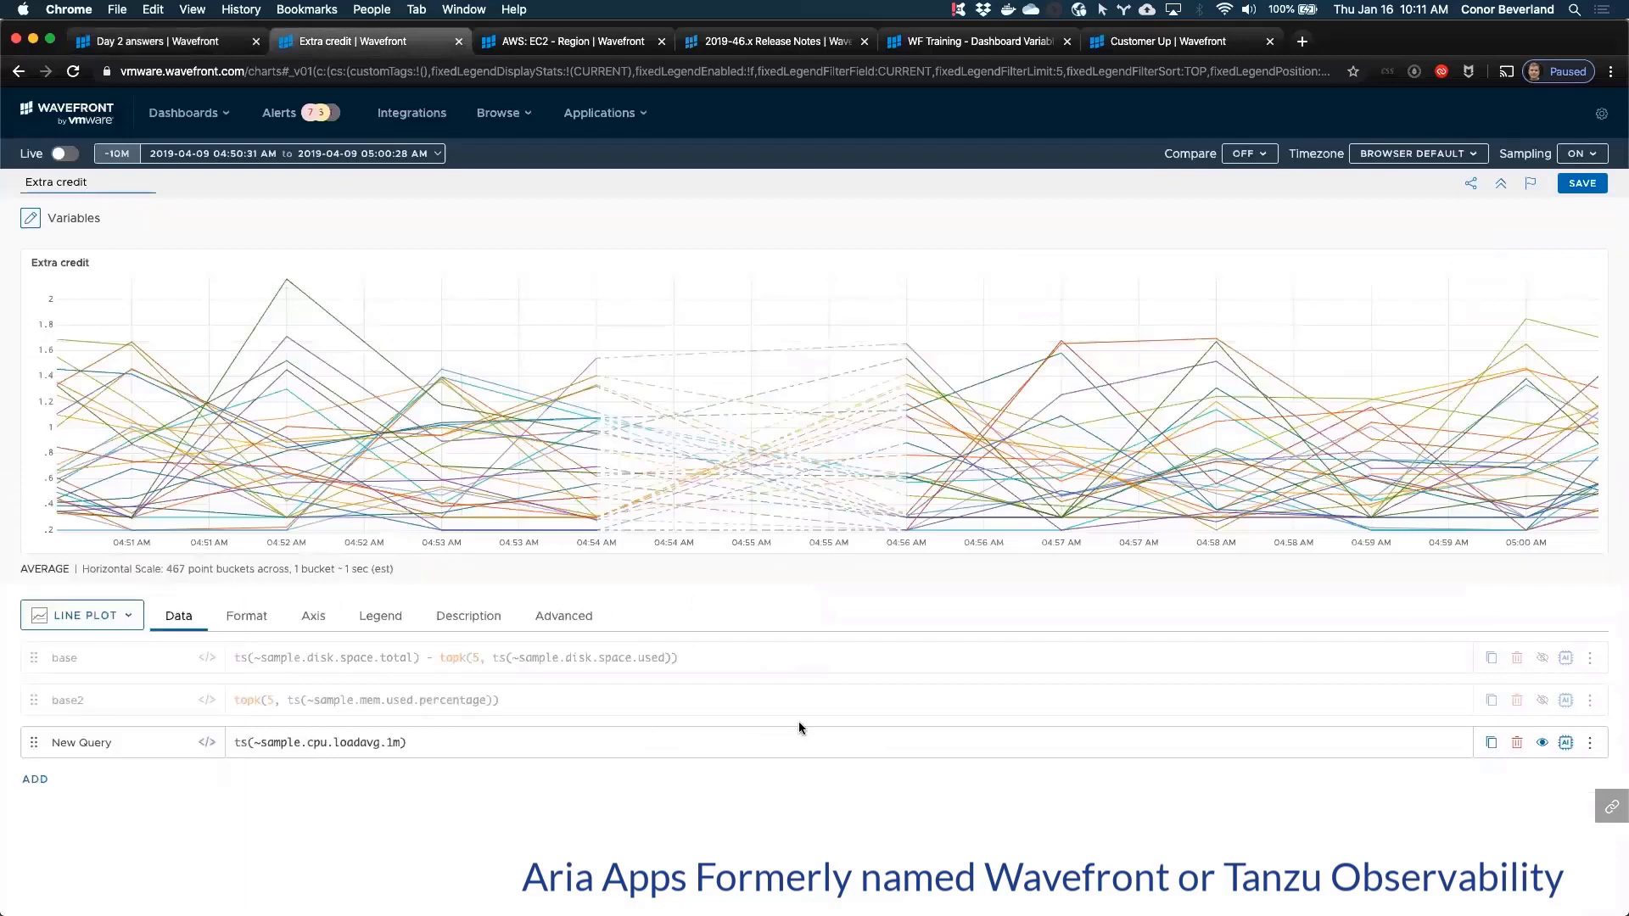
{"action": "left_click", "coordinate": [248, 618]}
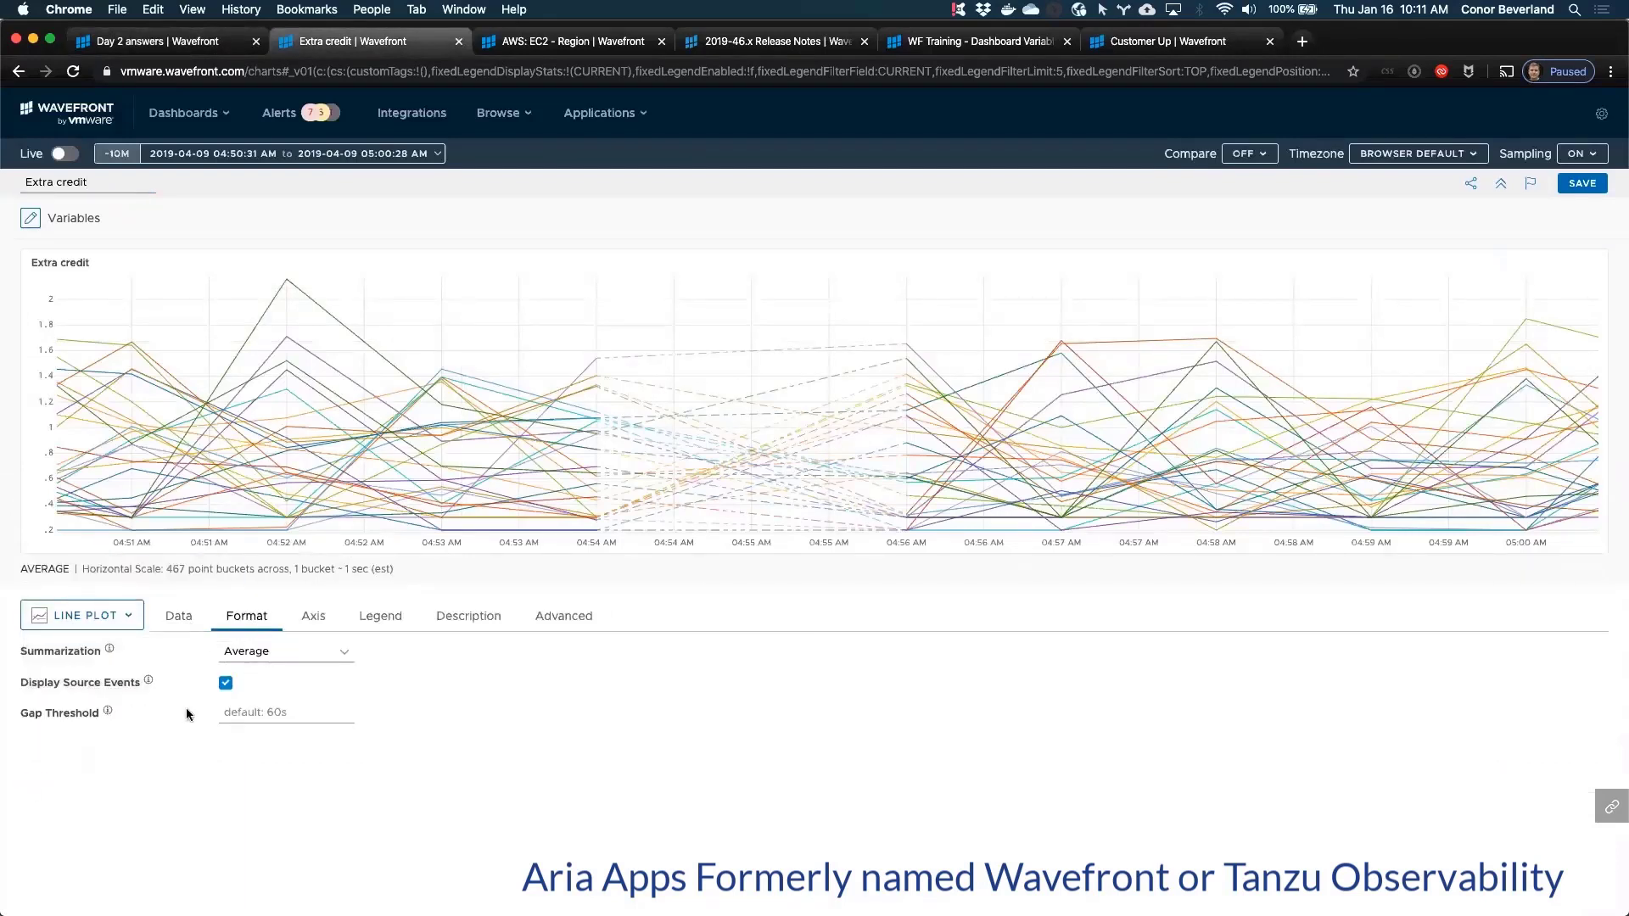
Step: Check the Extra credit chart's queries and try a gap threshold of 20 seconds in its format settings
{"action": "left_click", "coordinate": [179, 619]}
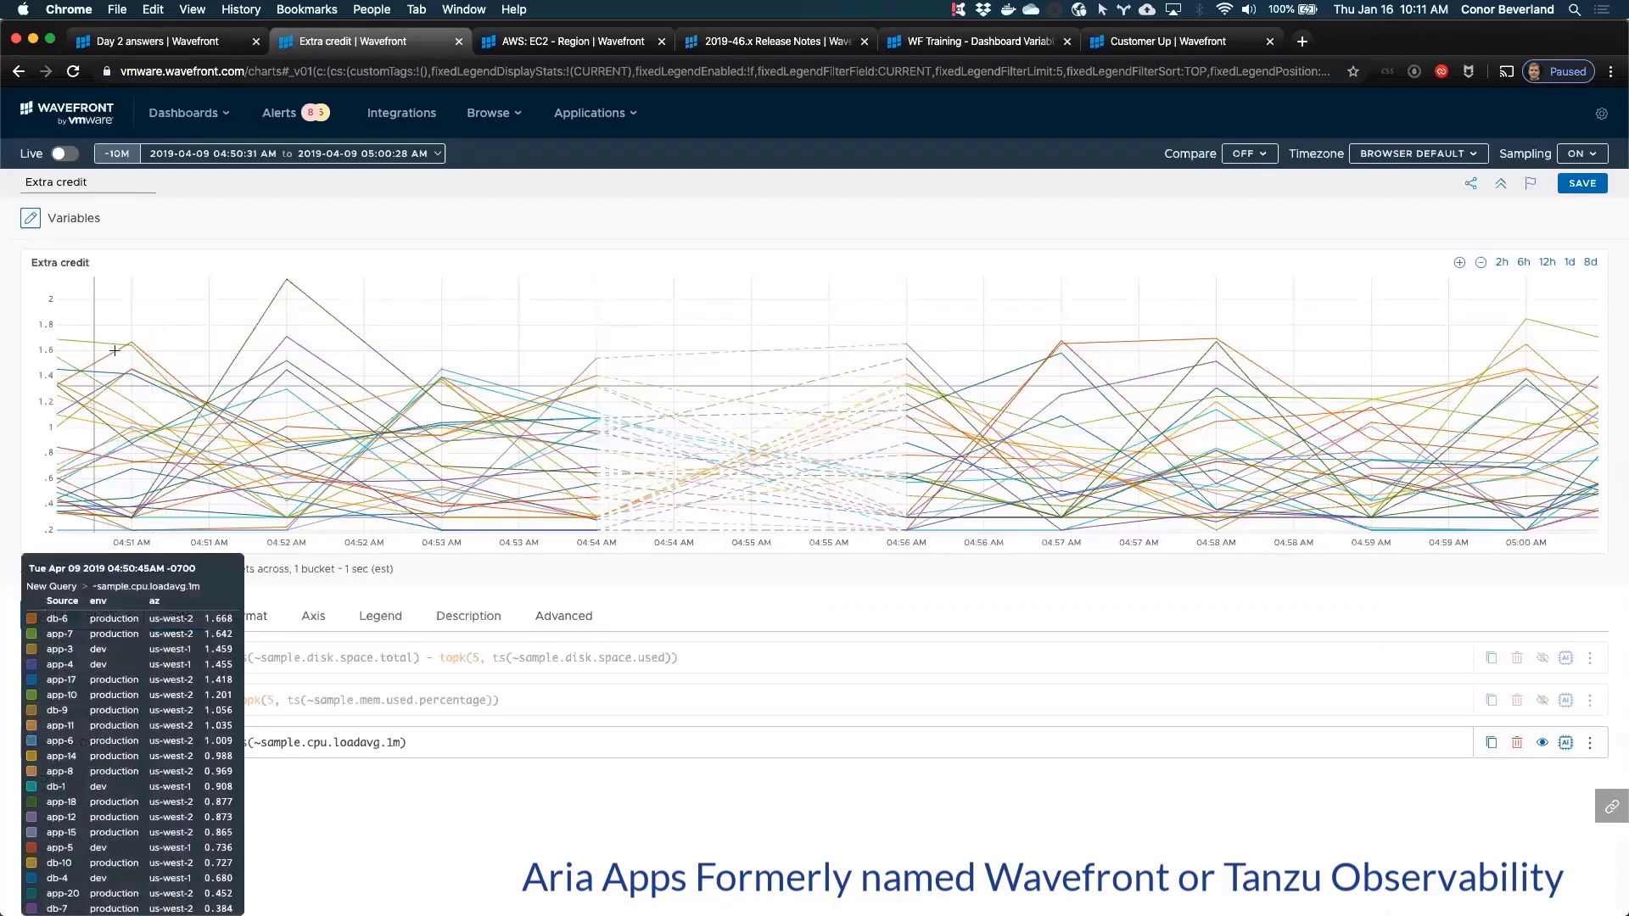
{"action": "left_click", "coordinate": [263, 617]}
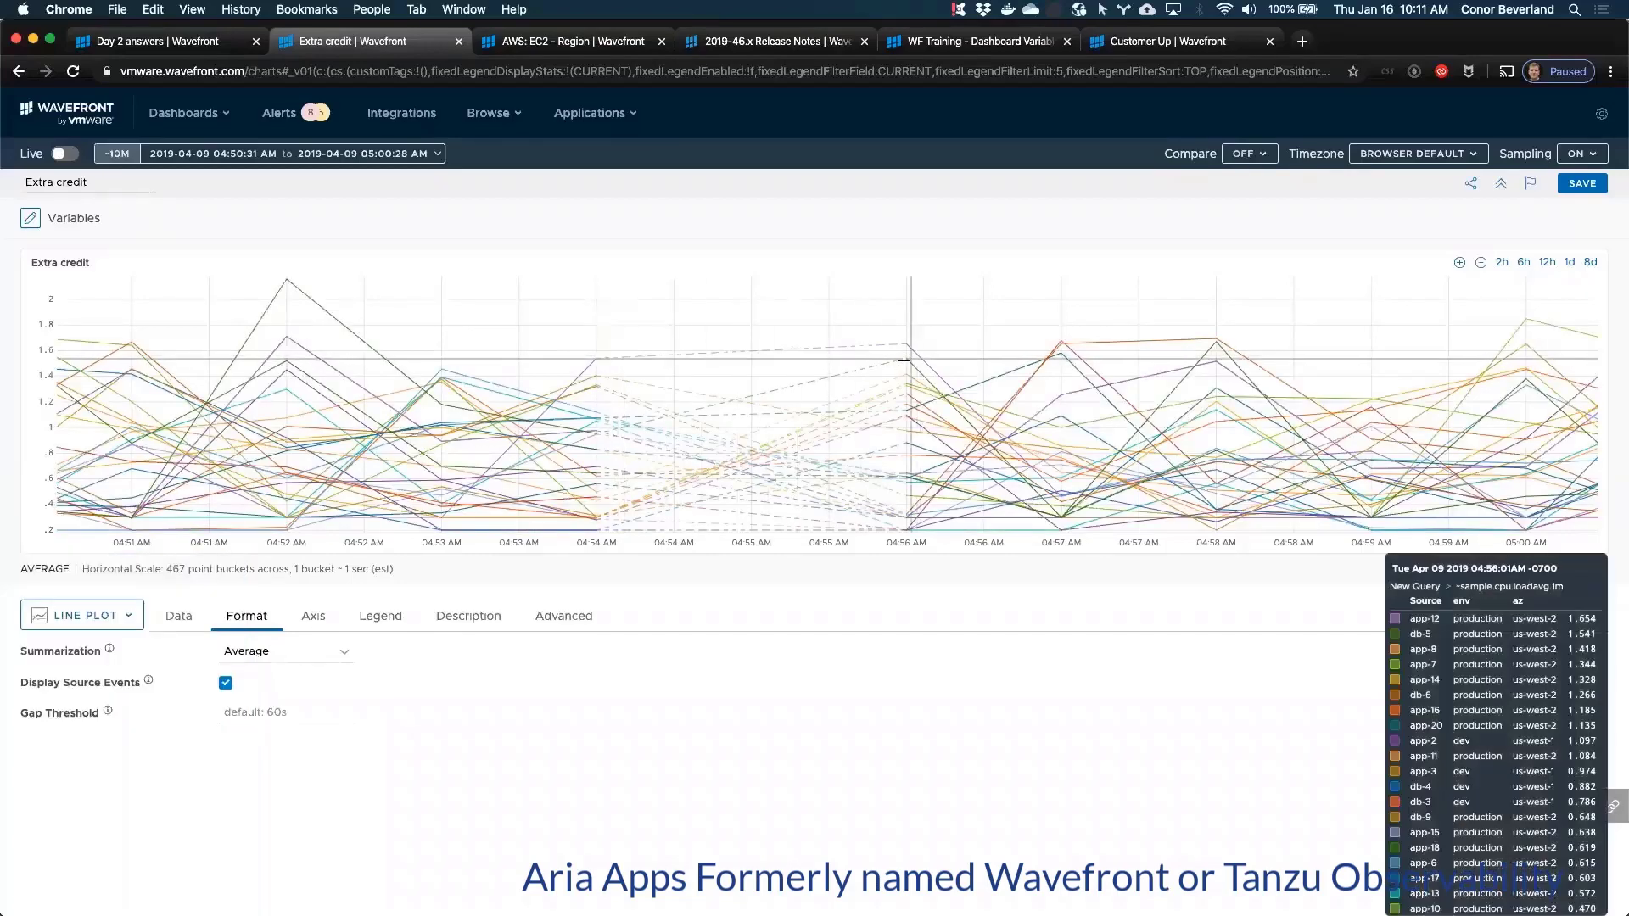
{"action": "left_click", "coordinate": [283, 714]}
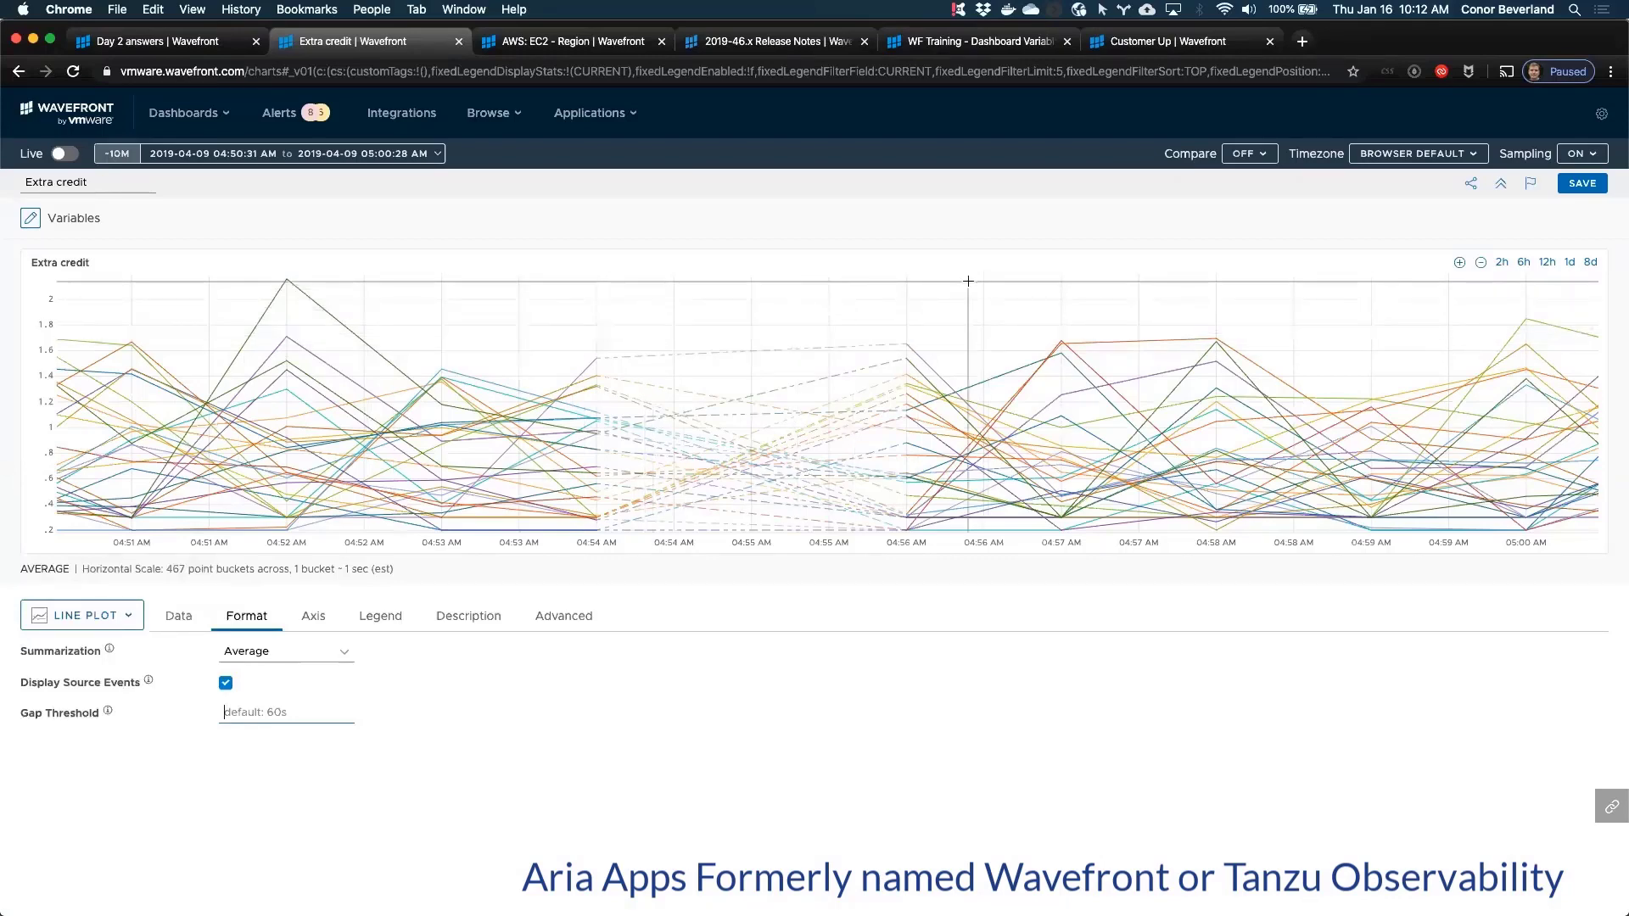
{"action": "left_click", "coordinate": [302, 713]}
{"action": "type", "text": "20"}
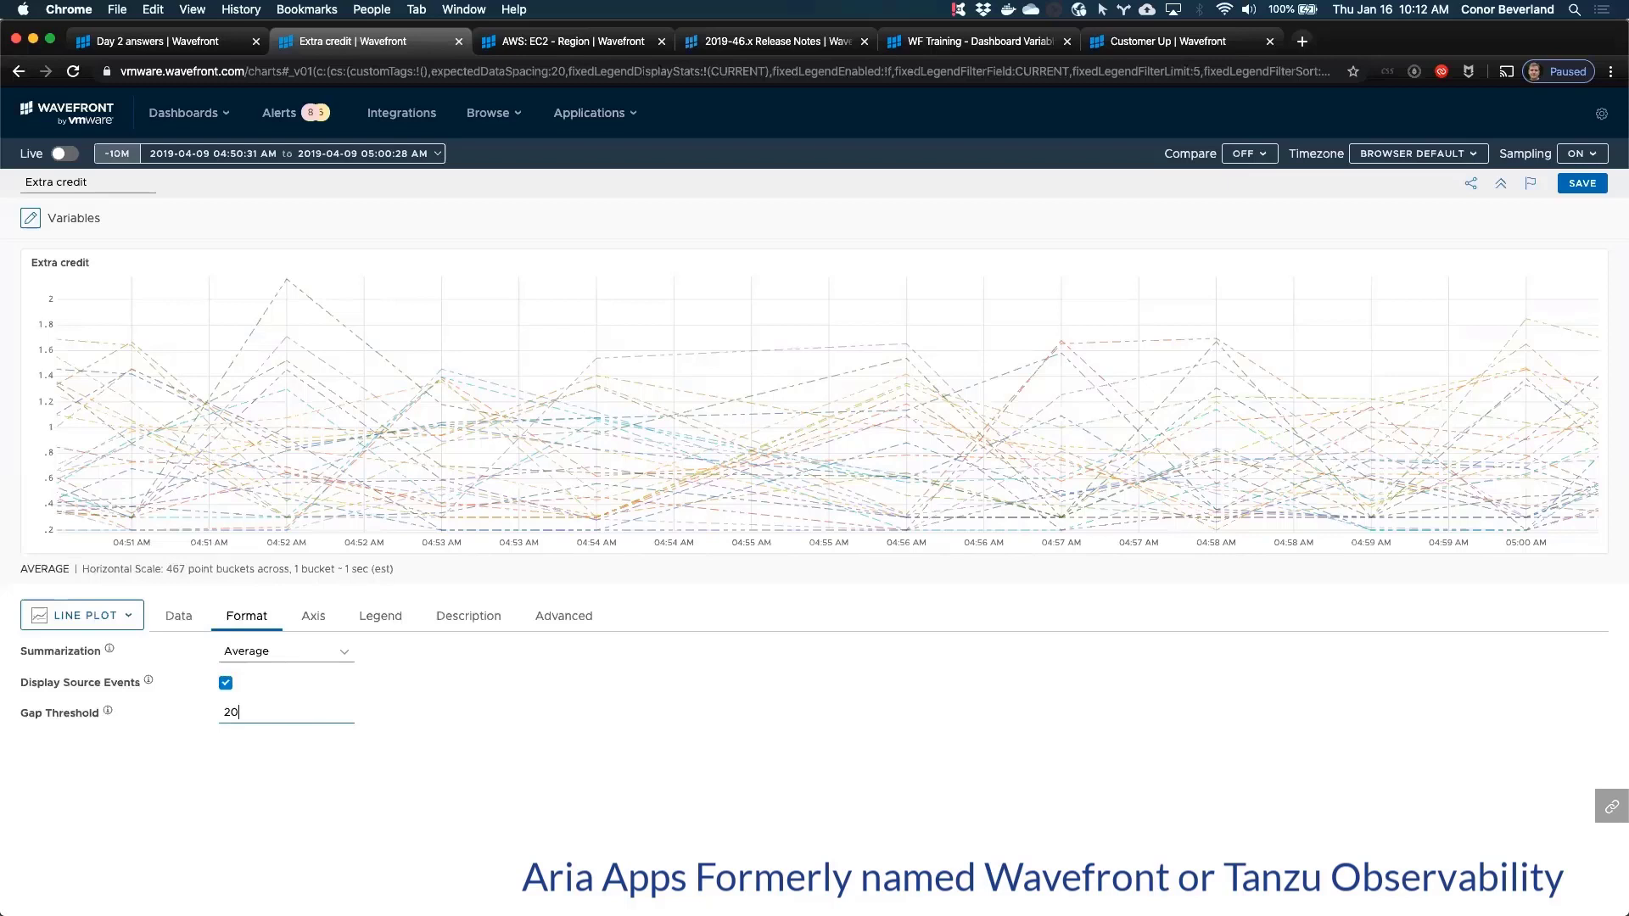
Step: Set the Extra credit chart's gap threshold to 300 seconds and switch to Microsoft PowerPoint
{"action": "key", "text": "BackSpace"}
{"action": "key", "text": "BackSpace"}
{"action": "type", "text": "300"}
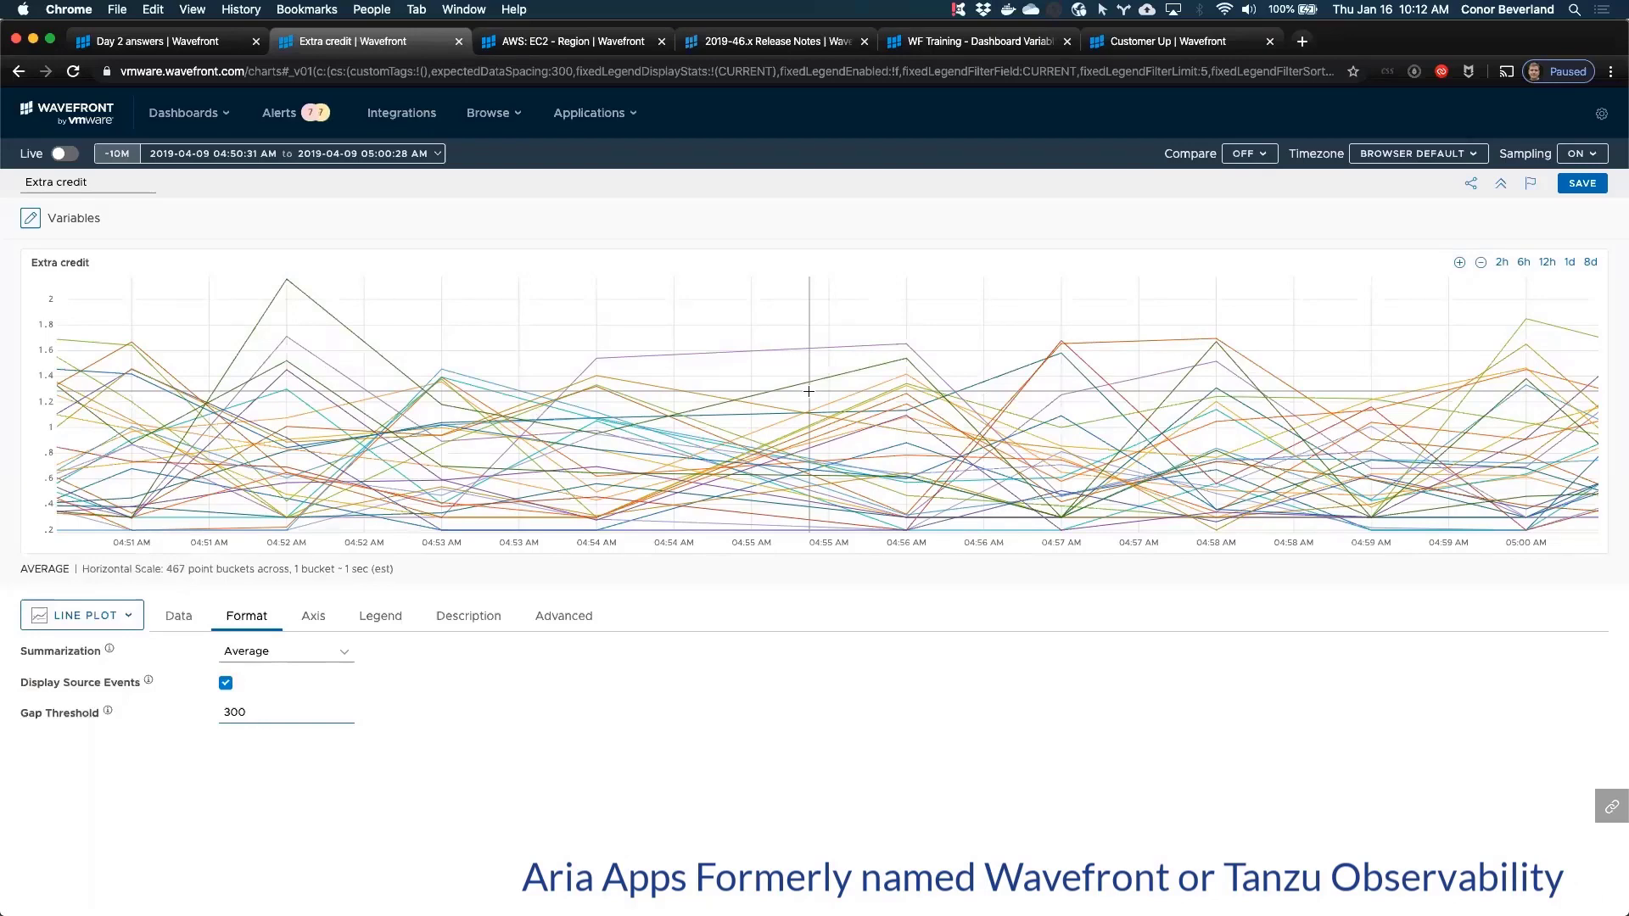
{"action": "key", "text": "super+Tab"}
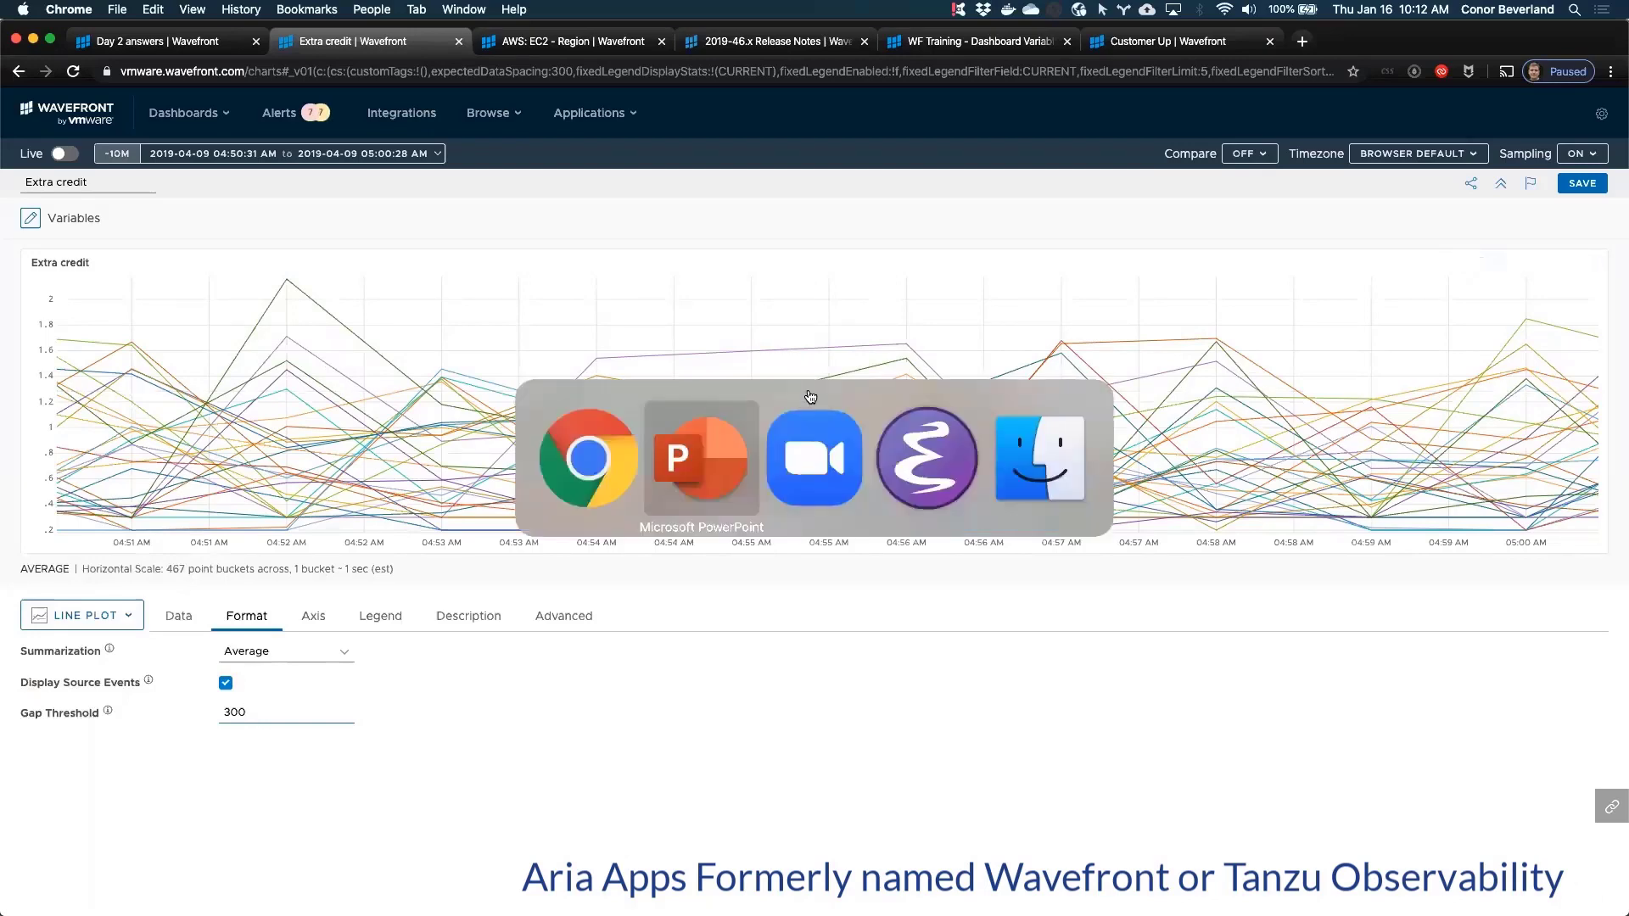
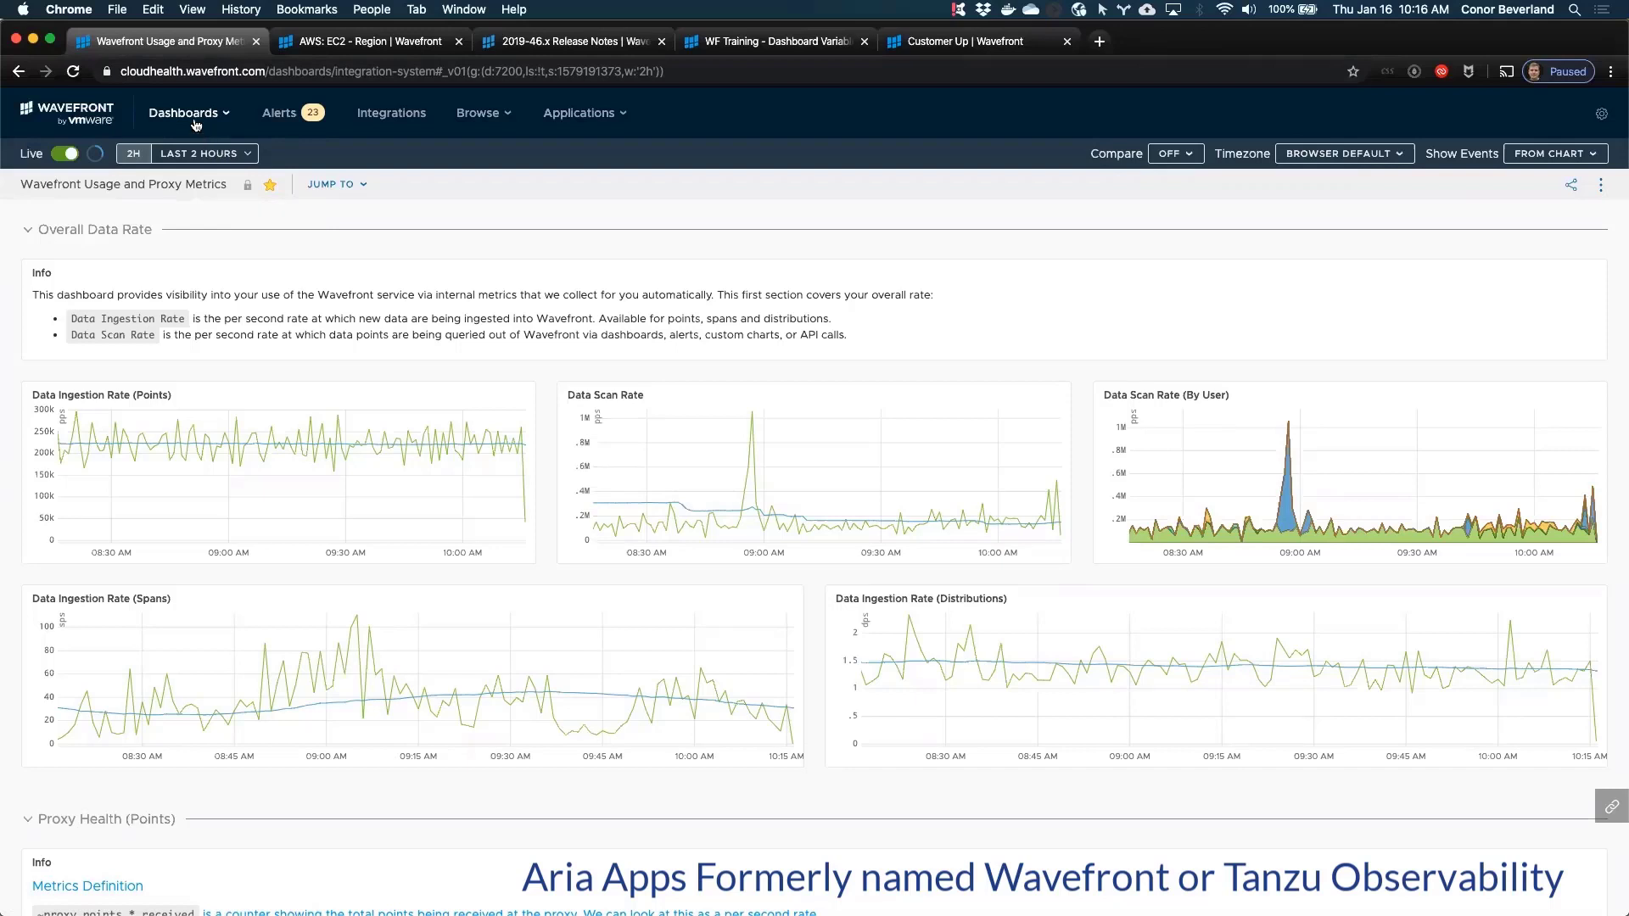
Step: Open the list of all dashboards from the Wavefront Usage and Proxy Metrics dashboard
{"action": "mouse_move", "coordinate": [195, 123]}
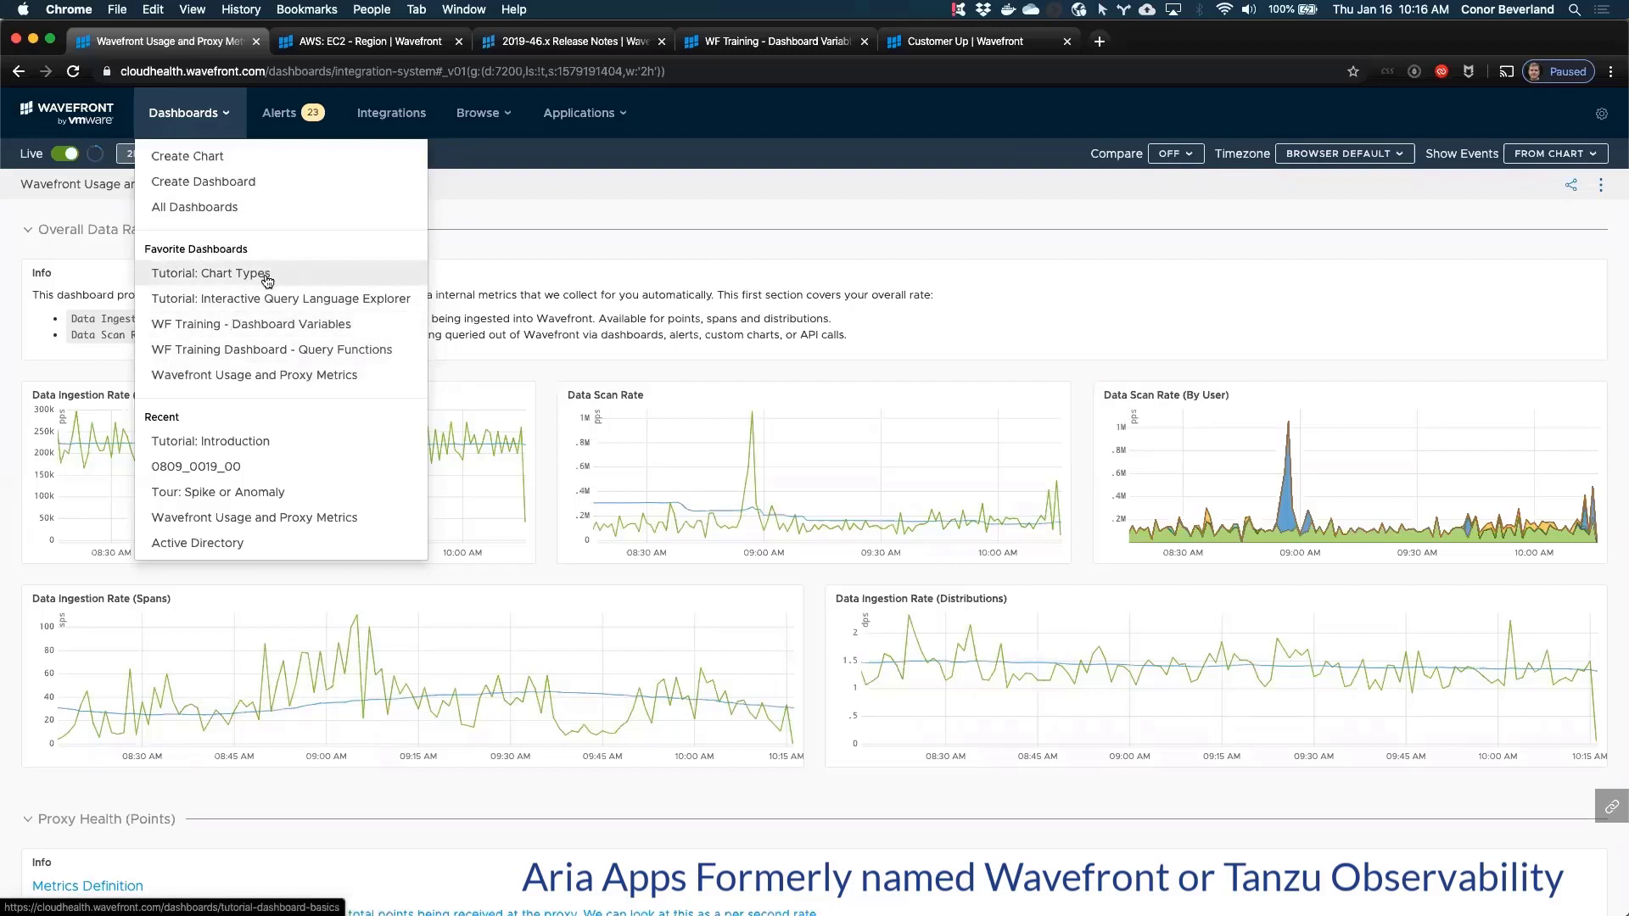
{"action": "left_click", "coordinate": [195, 125]}
{"action": "left_click", "coordinate": [195, 125]}
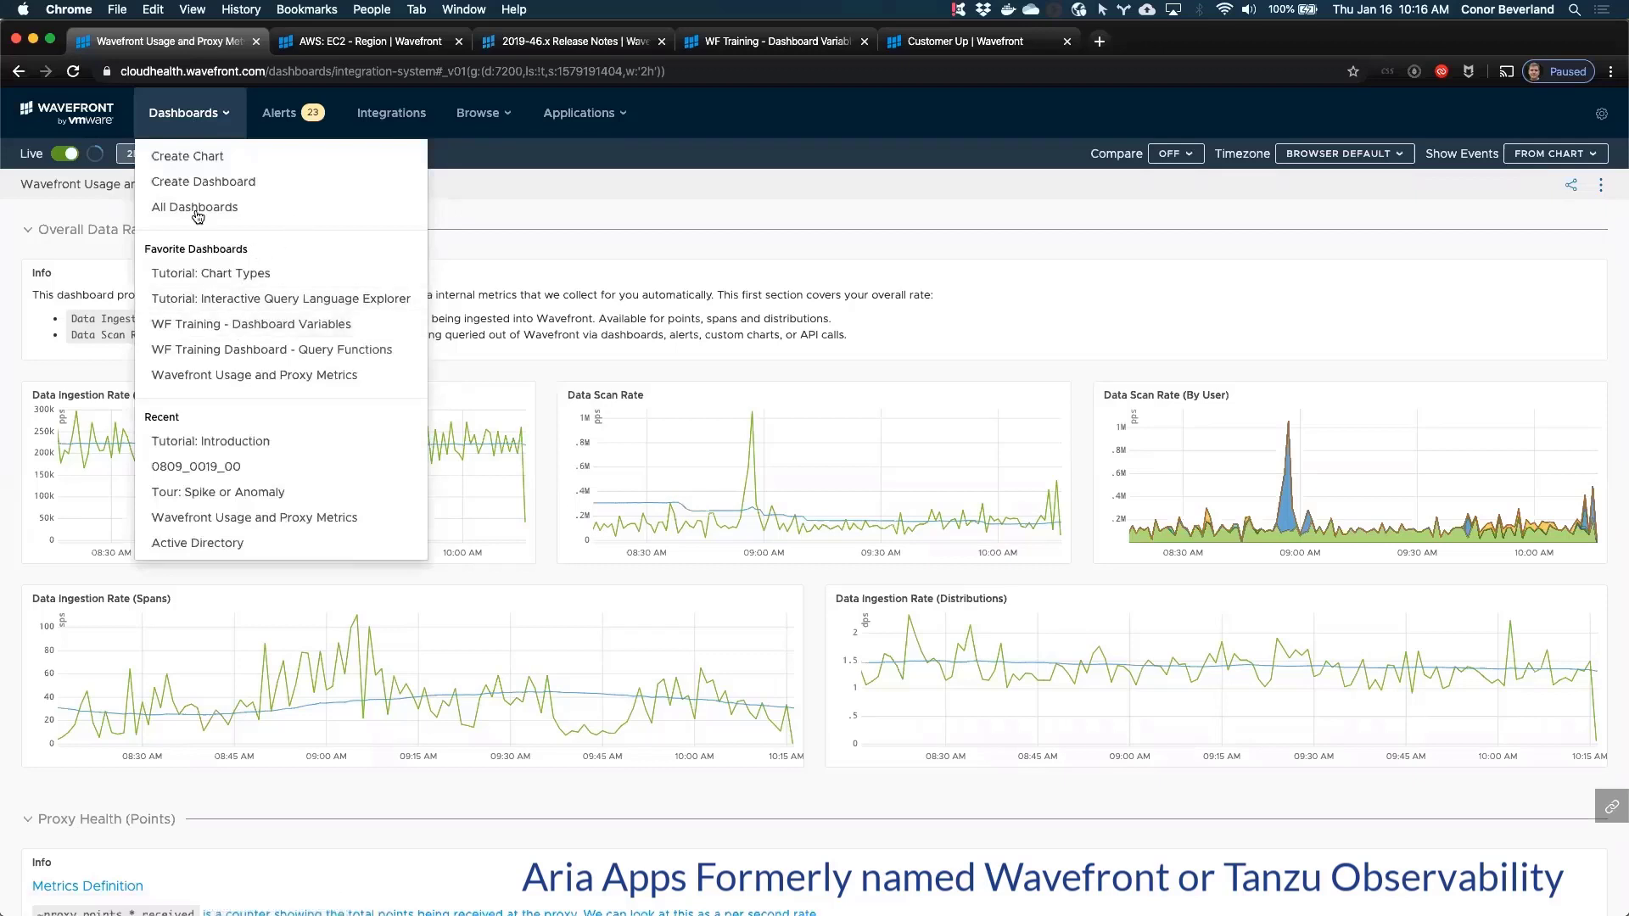
{"action": "left_click", "coordinate": [223, 211]}
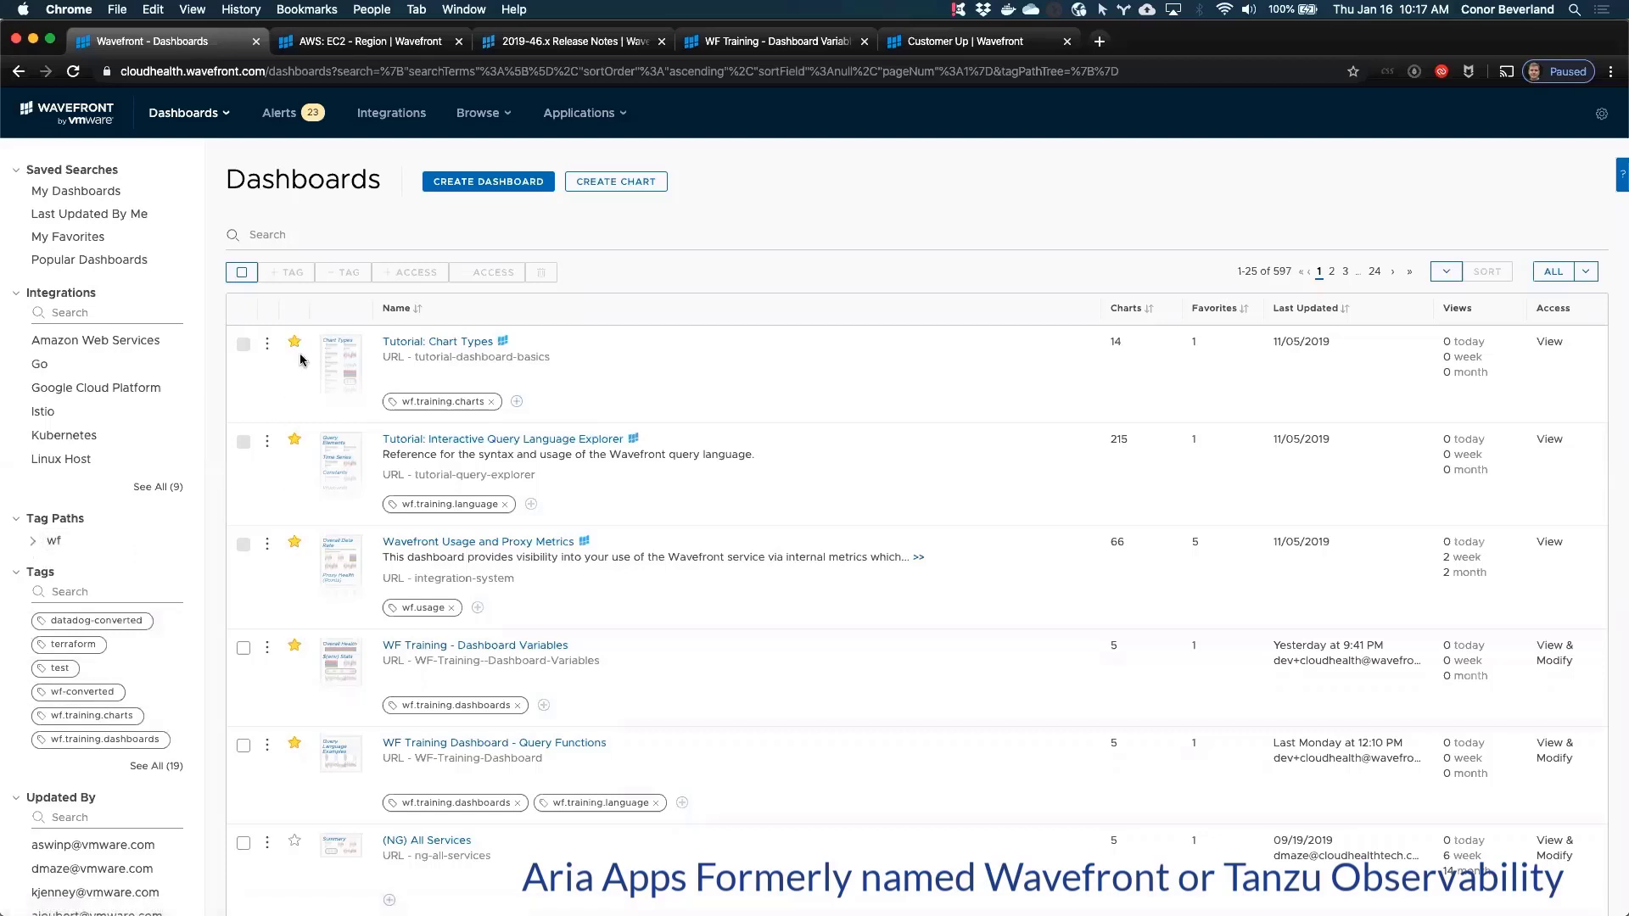
Step: Look through the dashboards list and compare its starred entries with the favorite dashboards offered in the site navigation
{"action": "scroll", "coordinate": [301, 360], "scroll_direction": "down", "scroll_amount": 1}
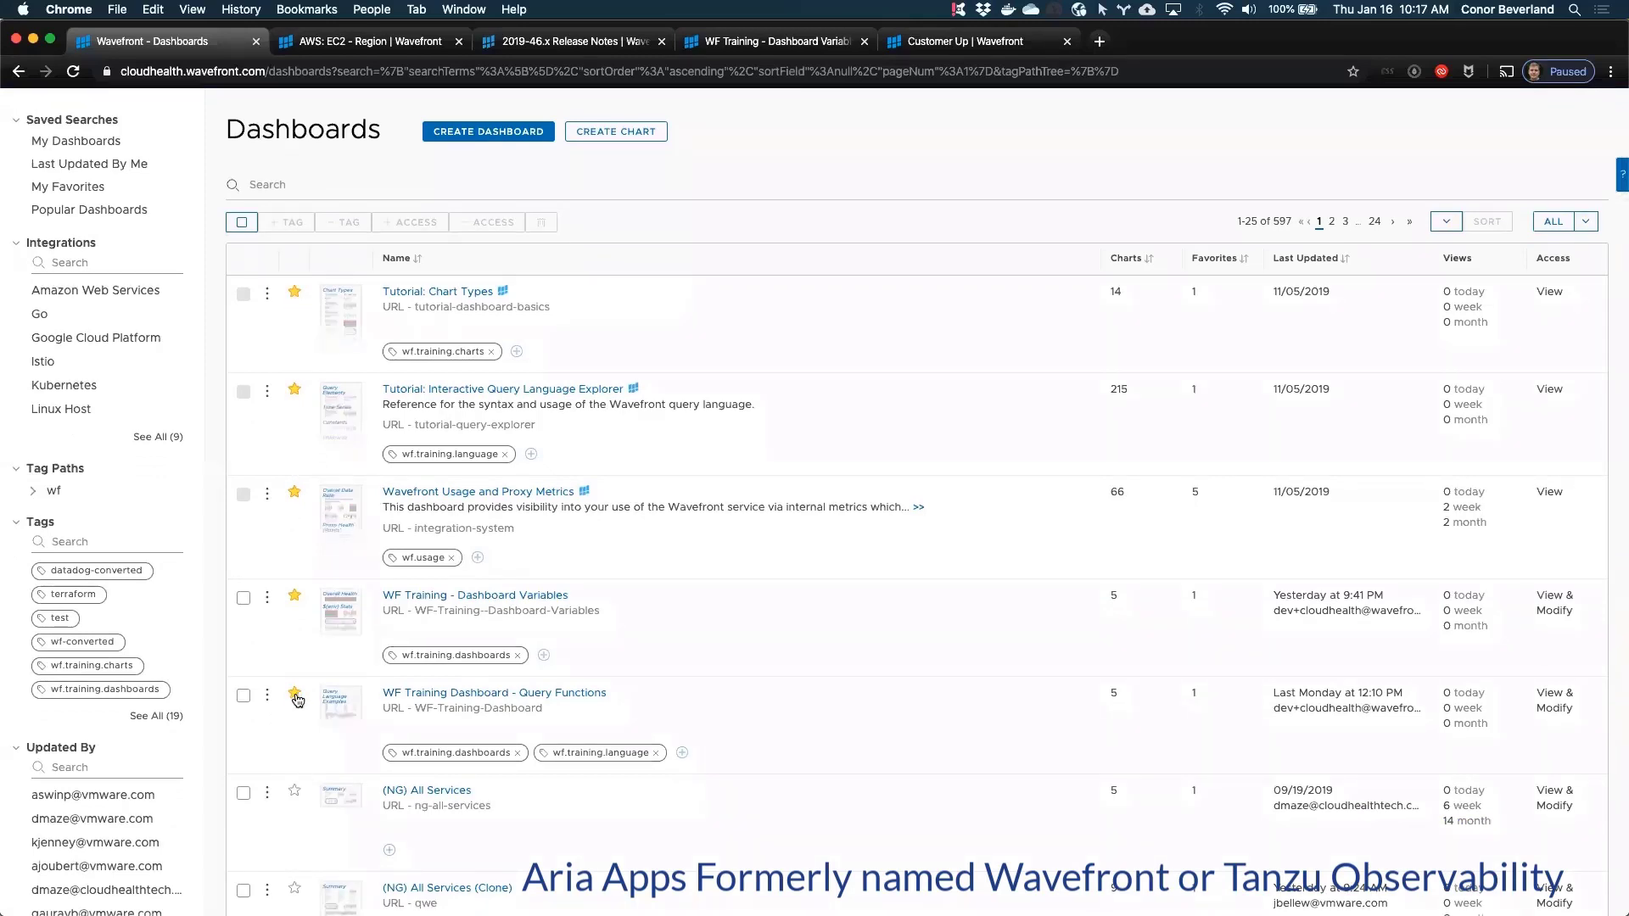
{"action": "scroll", "coordinate": [297, 699], "scroll_direction": "up", "scroll_amount": 1}
{"action": "mouse_move", "coordinate": [324, 481]}
{"action": "scroll", "coordinate": [325, 481], "scroll_direction": "down", "scroll_amount": 8}
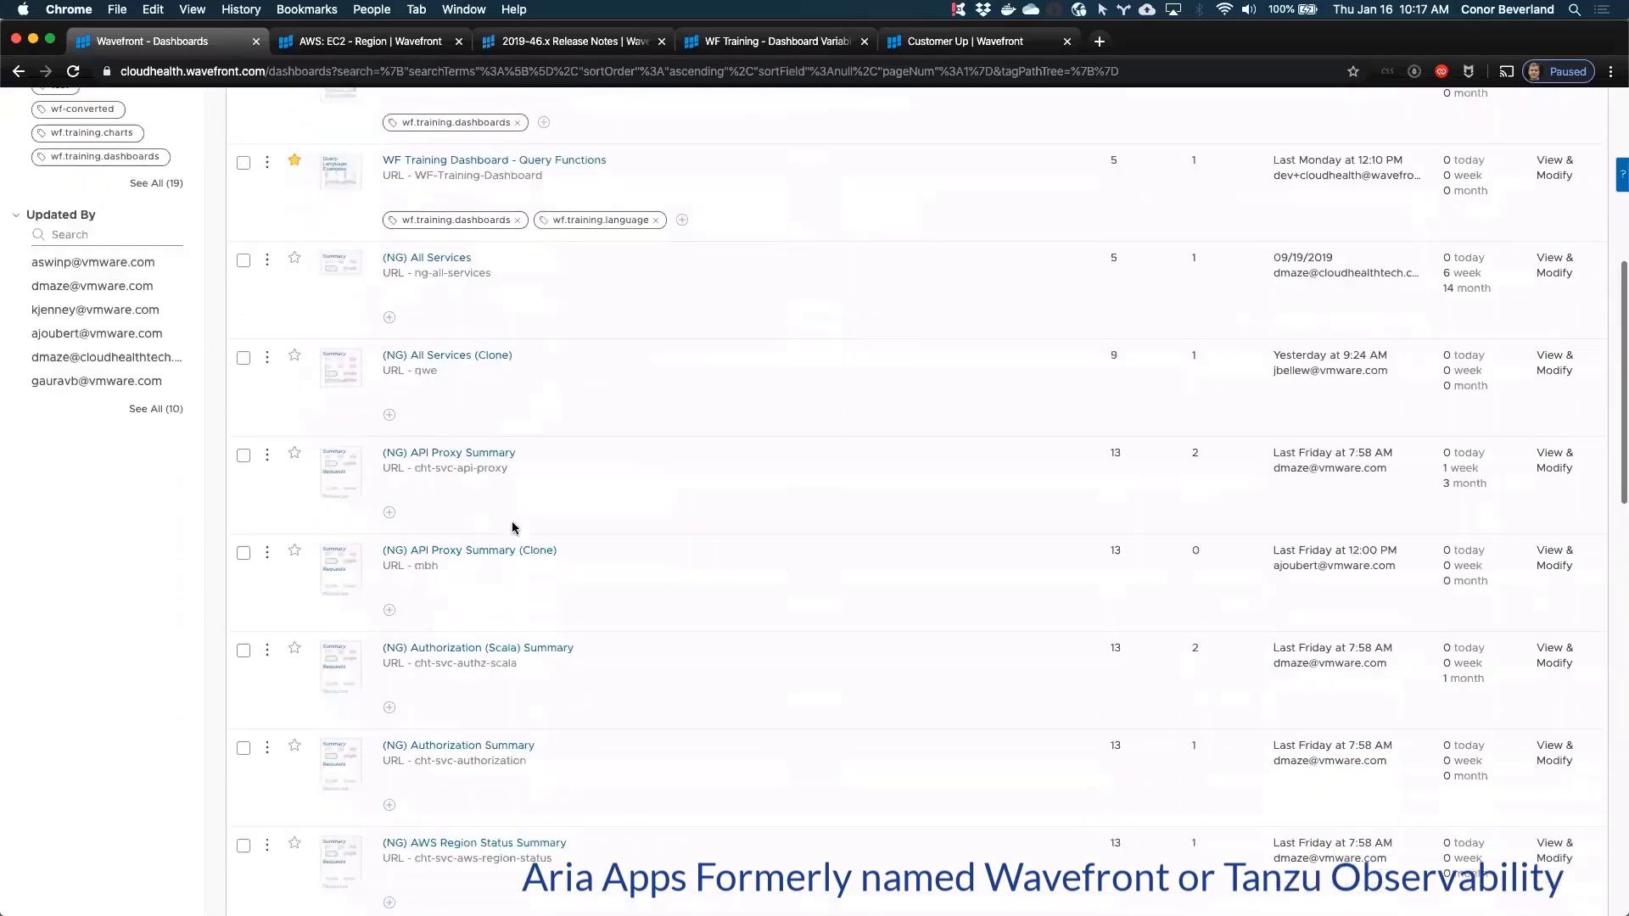
{"action": "scroll", "coordinate": [509, 527], "scroll_direction": "up", "scroll_amount": 8}
{"action": "left_click", "coordinate": [403, 237]}
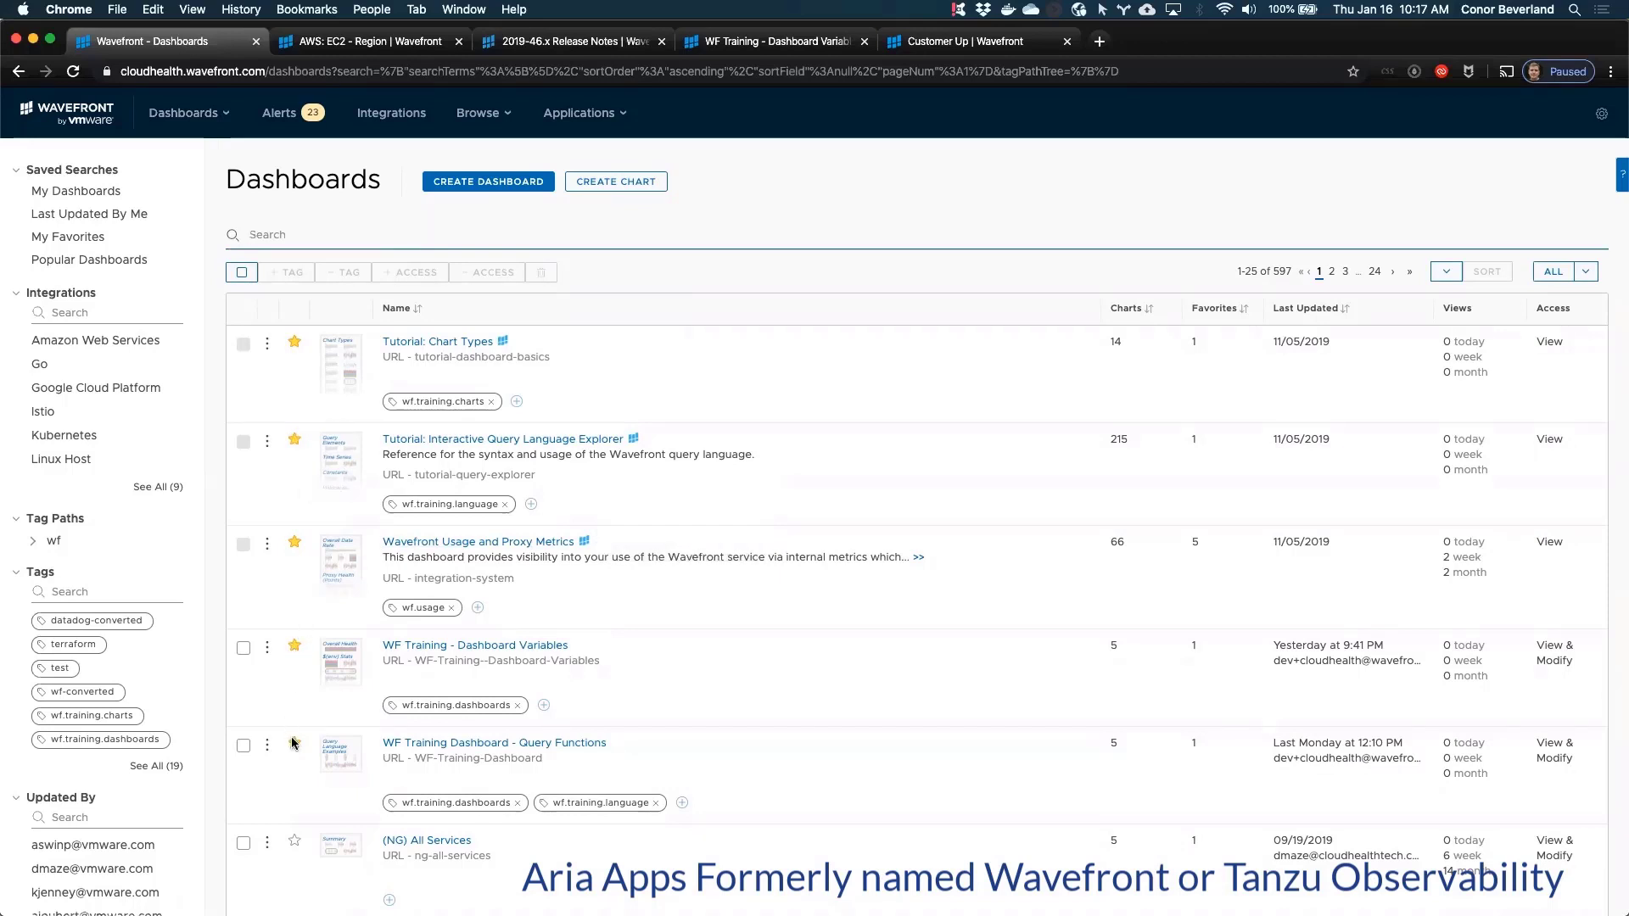
{"action": "left_click", "coordinate": [188, 114]}
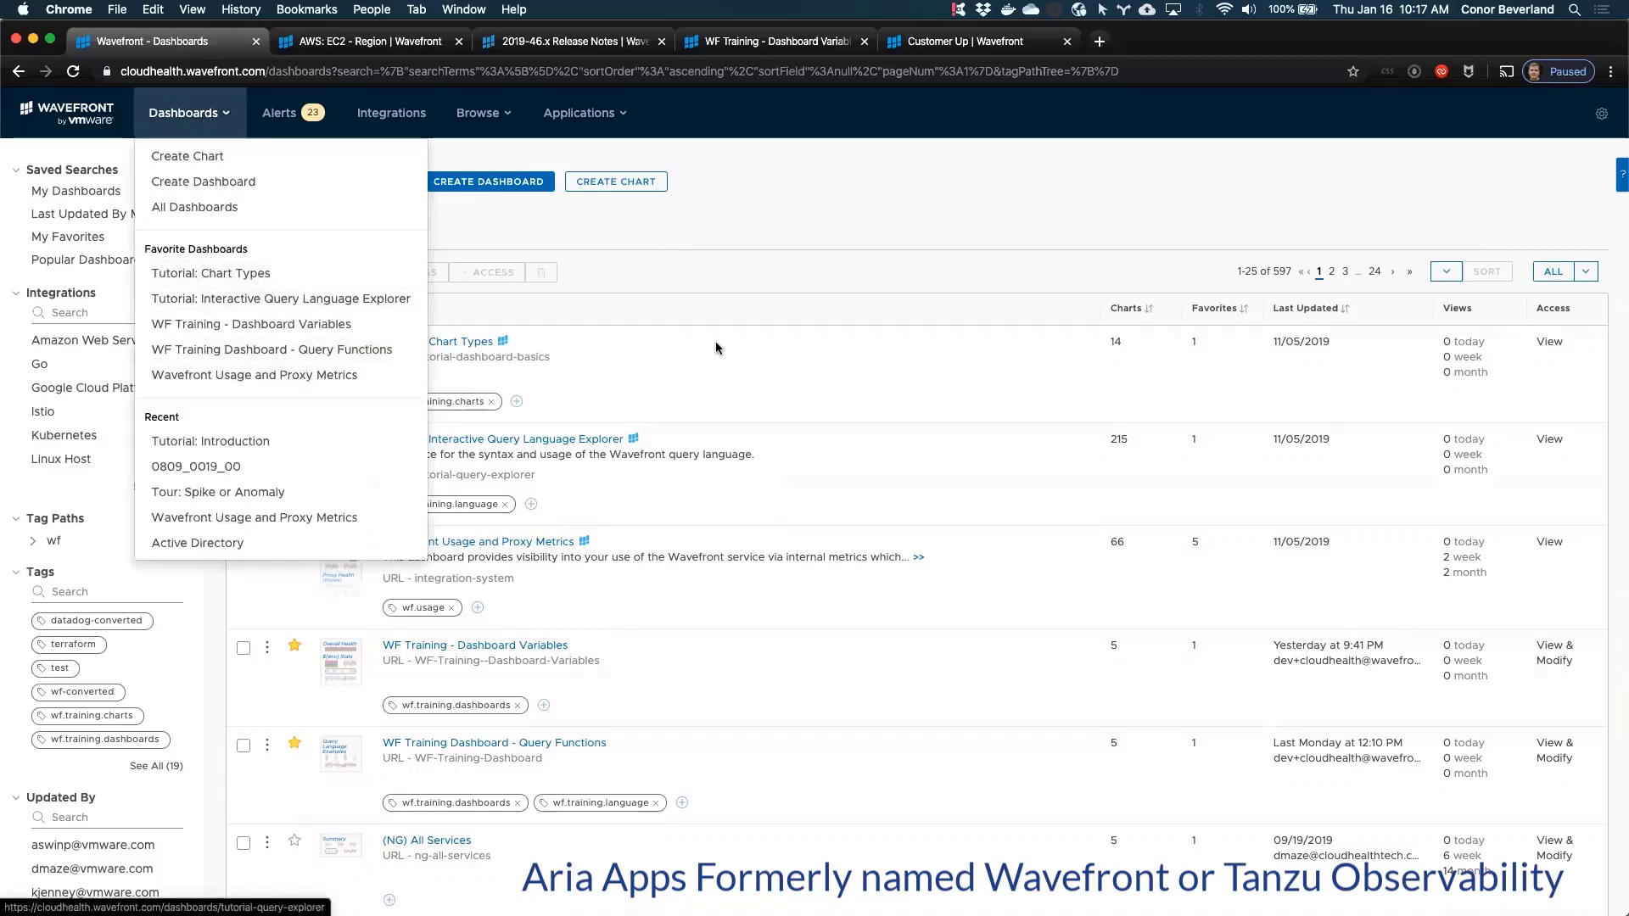
{"action": "left_click", "coordinate": [791, 341]}
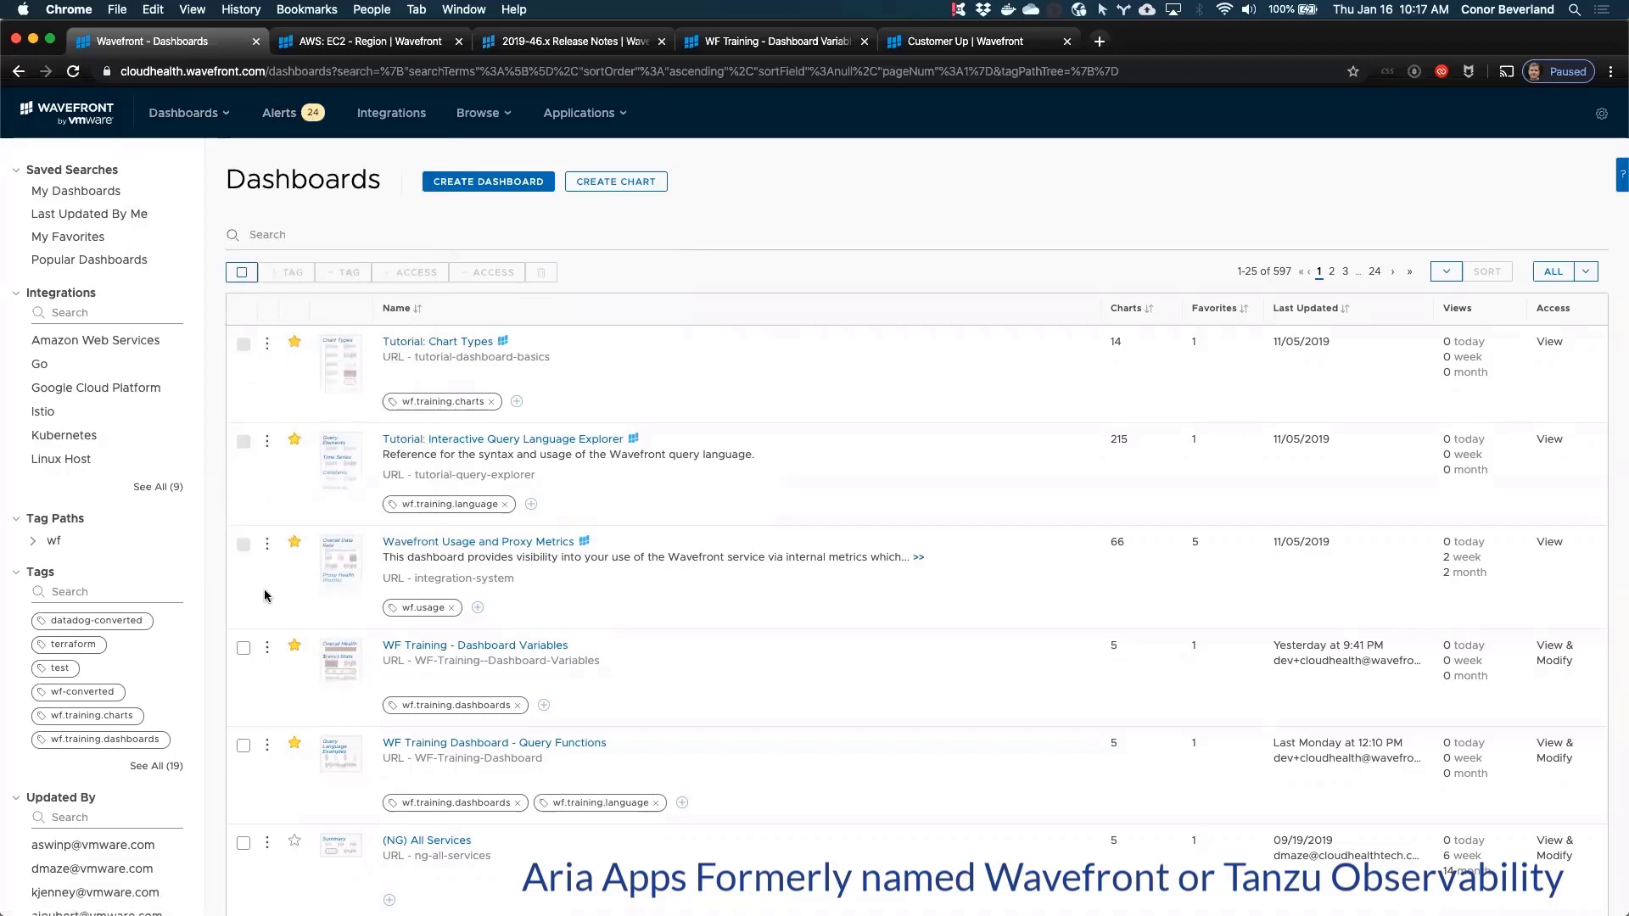
Step: Select the (NG) All Services and (NG) All Services (Clone) dashboards for bulk actions, and clear both selections
{"action": "mouse_move", "coordinate": [377, 529]}
{"action": "scroll", "coordinate": [509, 763], "scroll_direction": "down", "scroll_amount": 2}
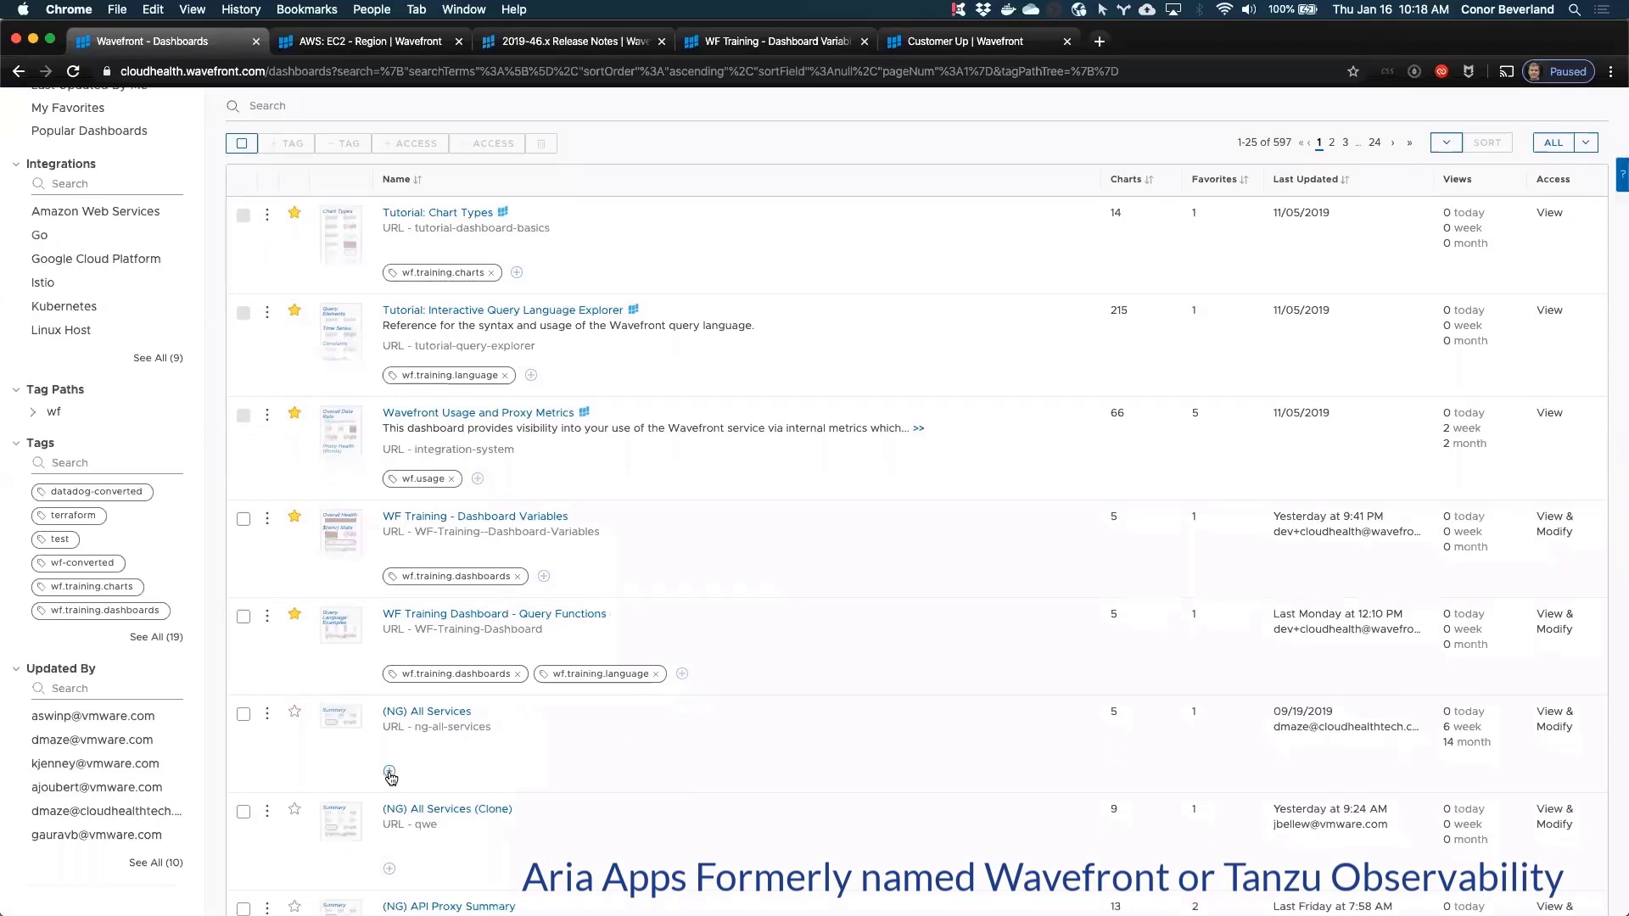
{"action": "left_click", "coordinate": [243, 715]}
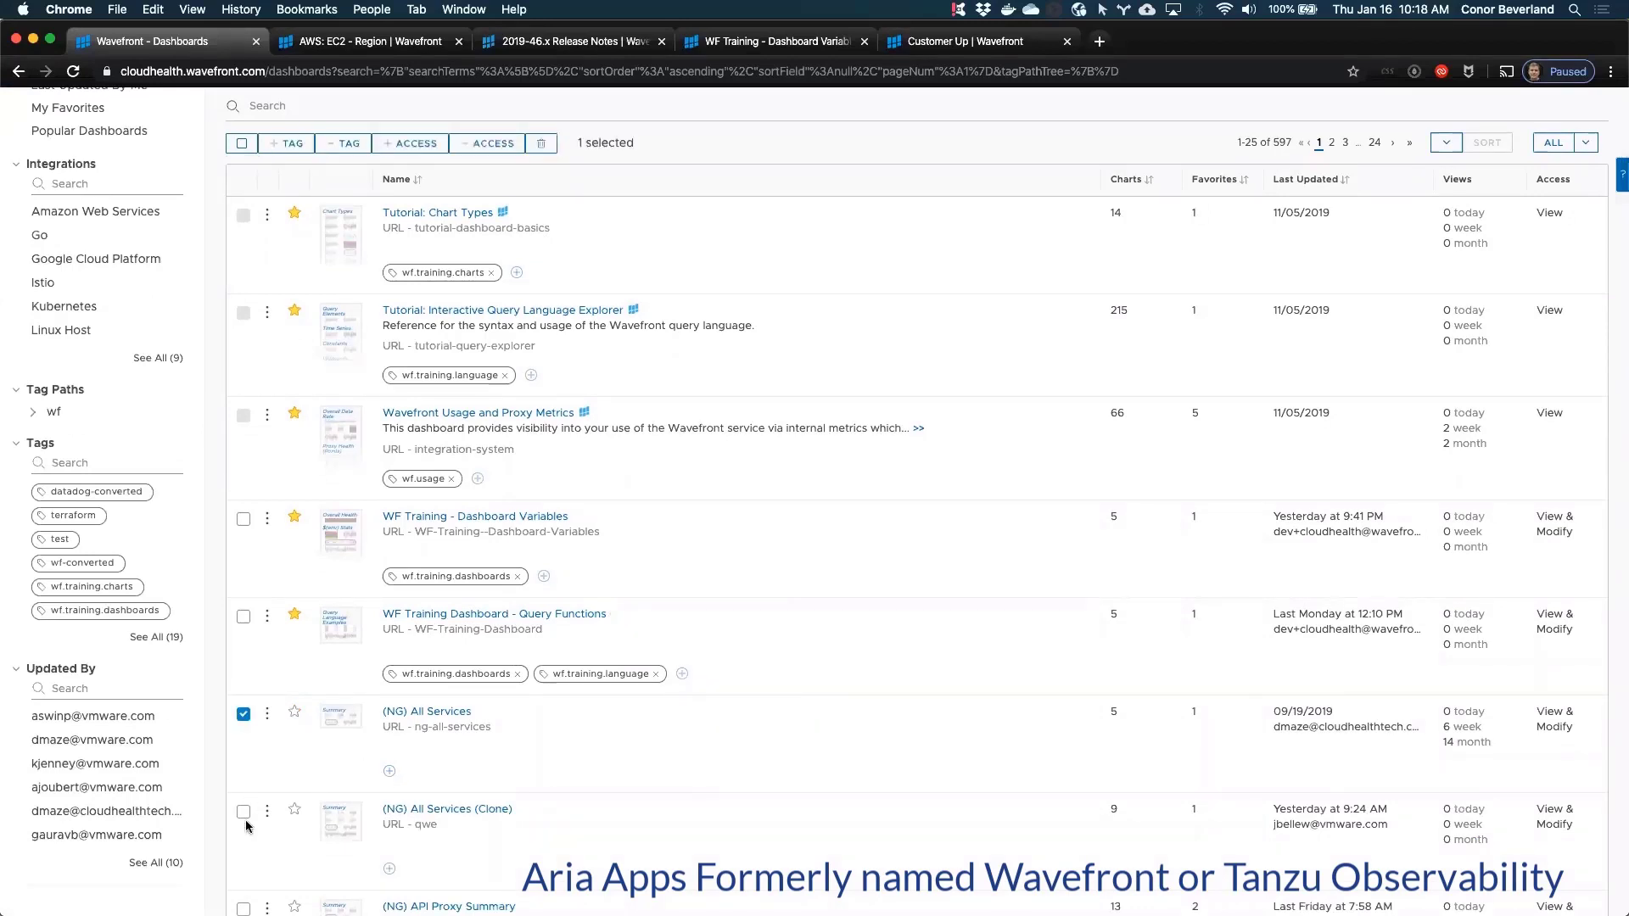
{"action": "left_click", "coordinate": [244, 812]}
{"action": "scroll", "coordinate": [339, 707], "scroll_direction": "up", "scroll_amount": 1}
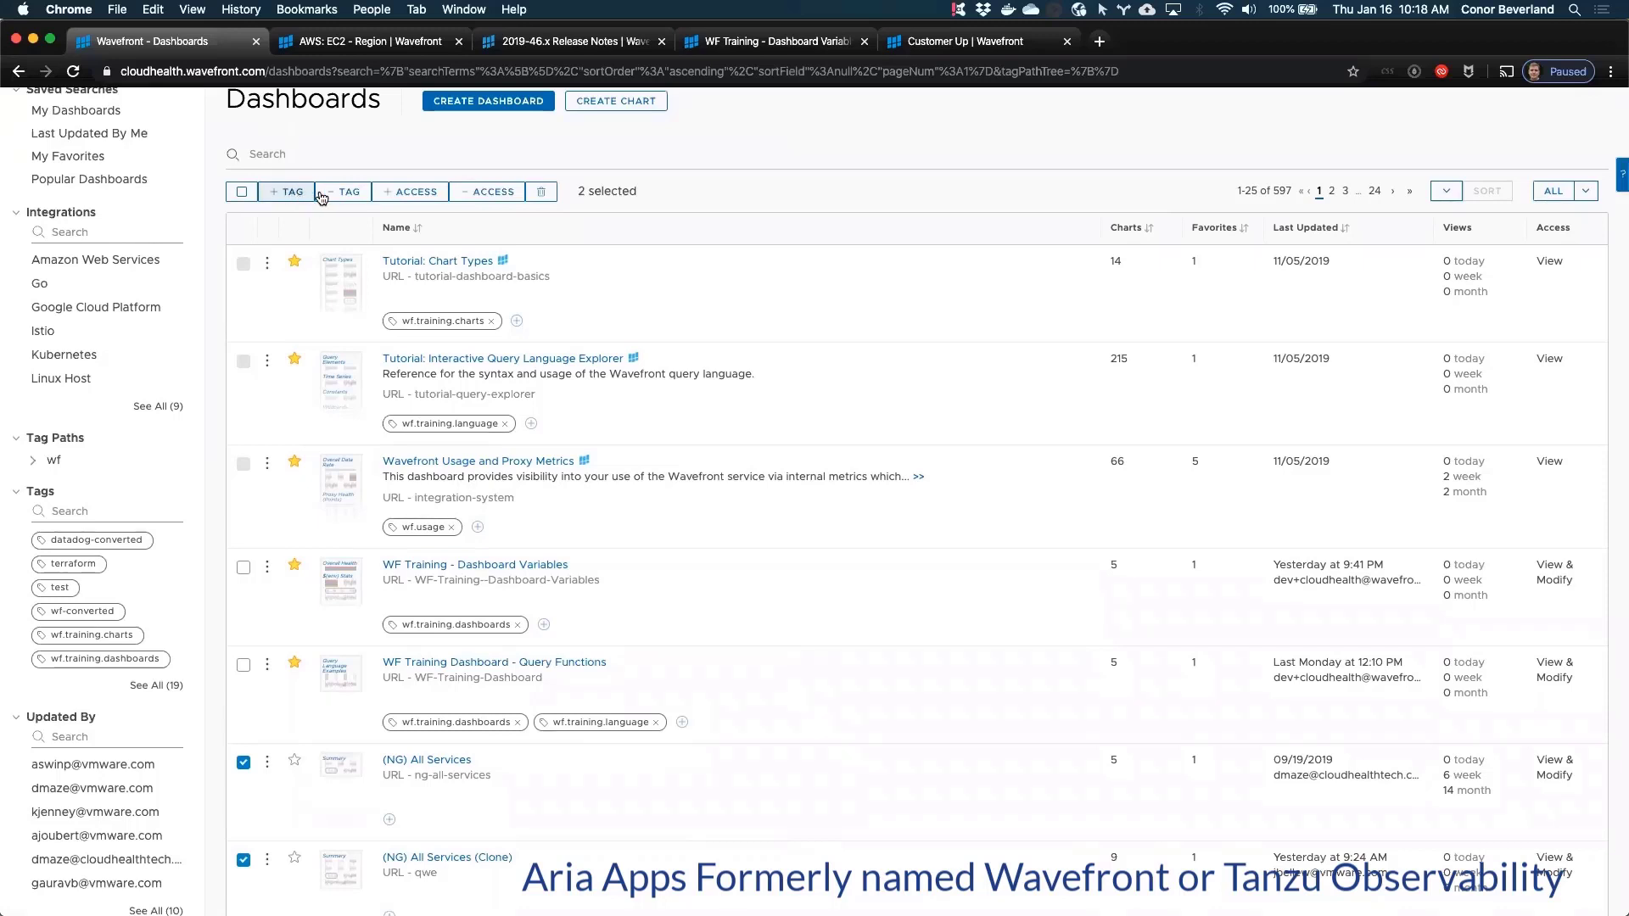
{"action": "left_click", "coordinate": [243, 860]}
{"action": "left_click", "coordinate": [244, 763]}
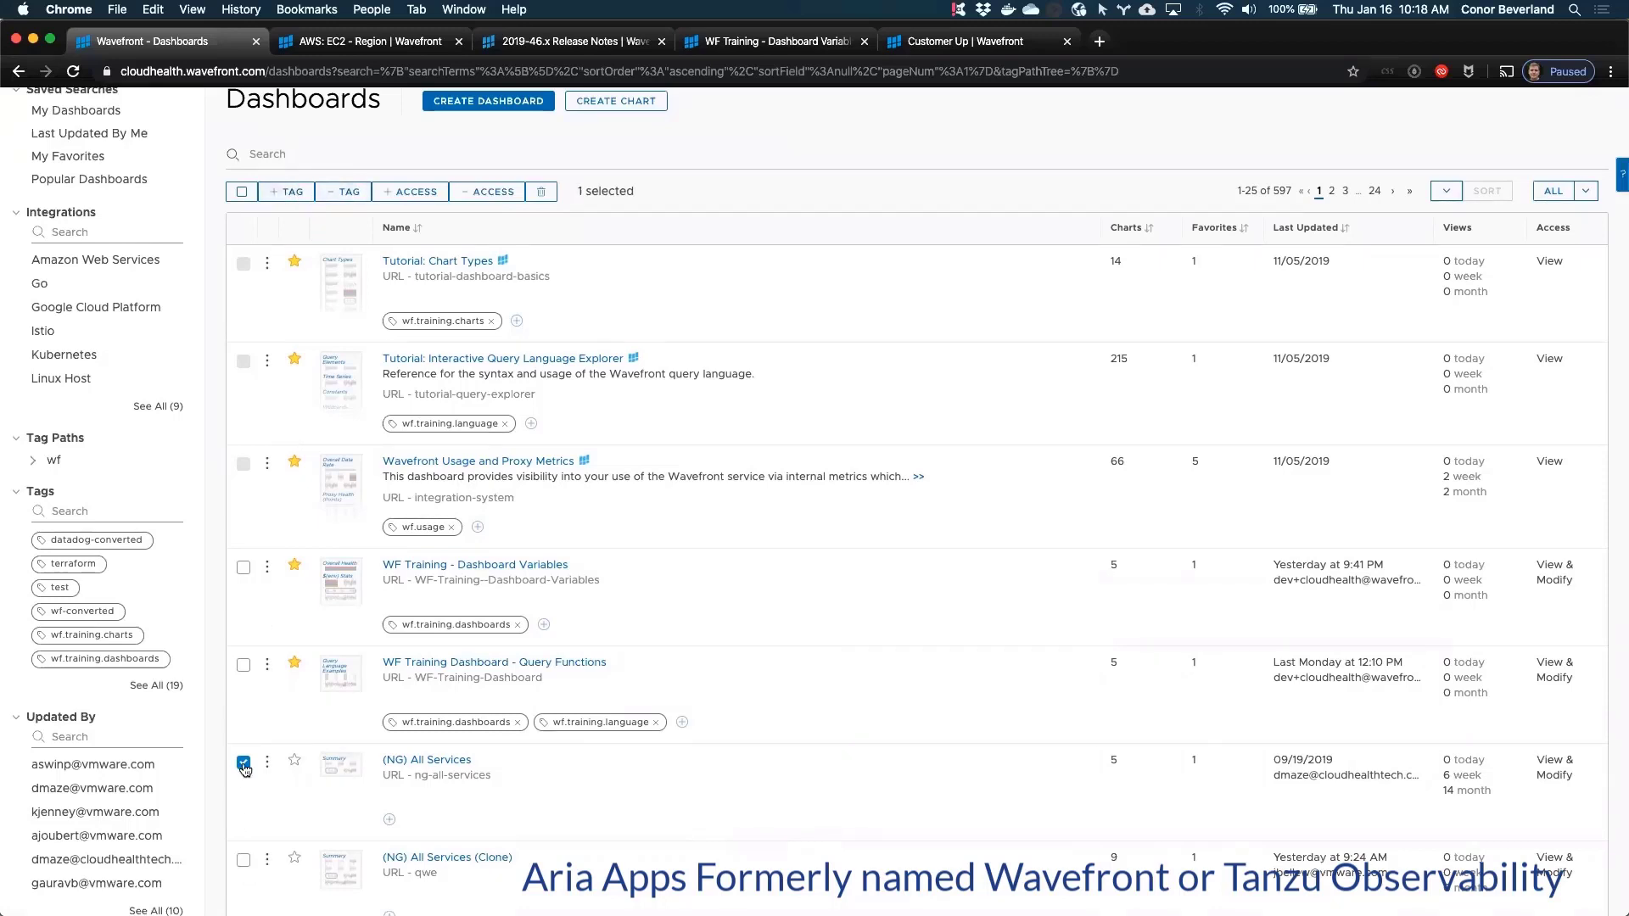
Step: Add the existing tag wf.training.dashboards to the (NG) All Services dashboard
{"action": "left_click", "coordinate": [391, 823]}
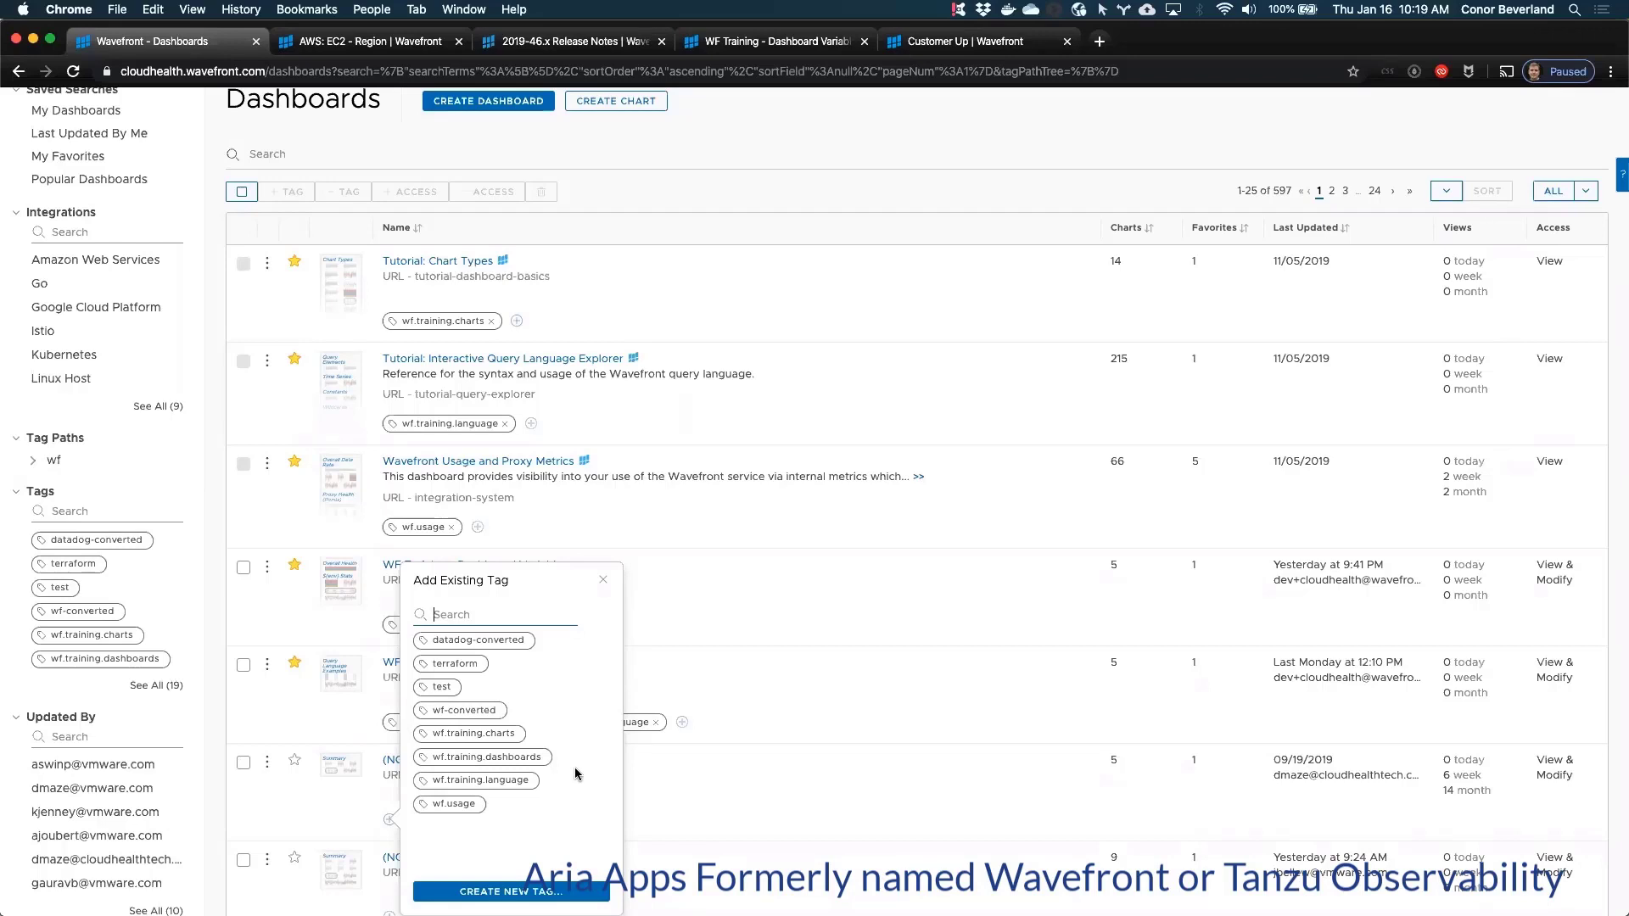
{"action": "type", "text": "wf"}
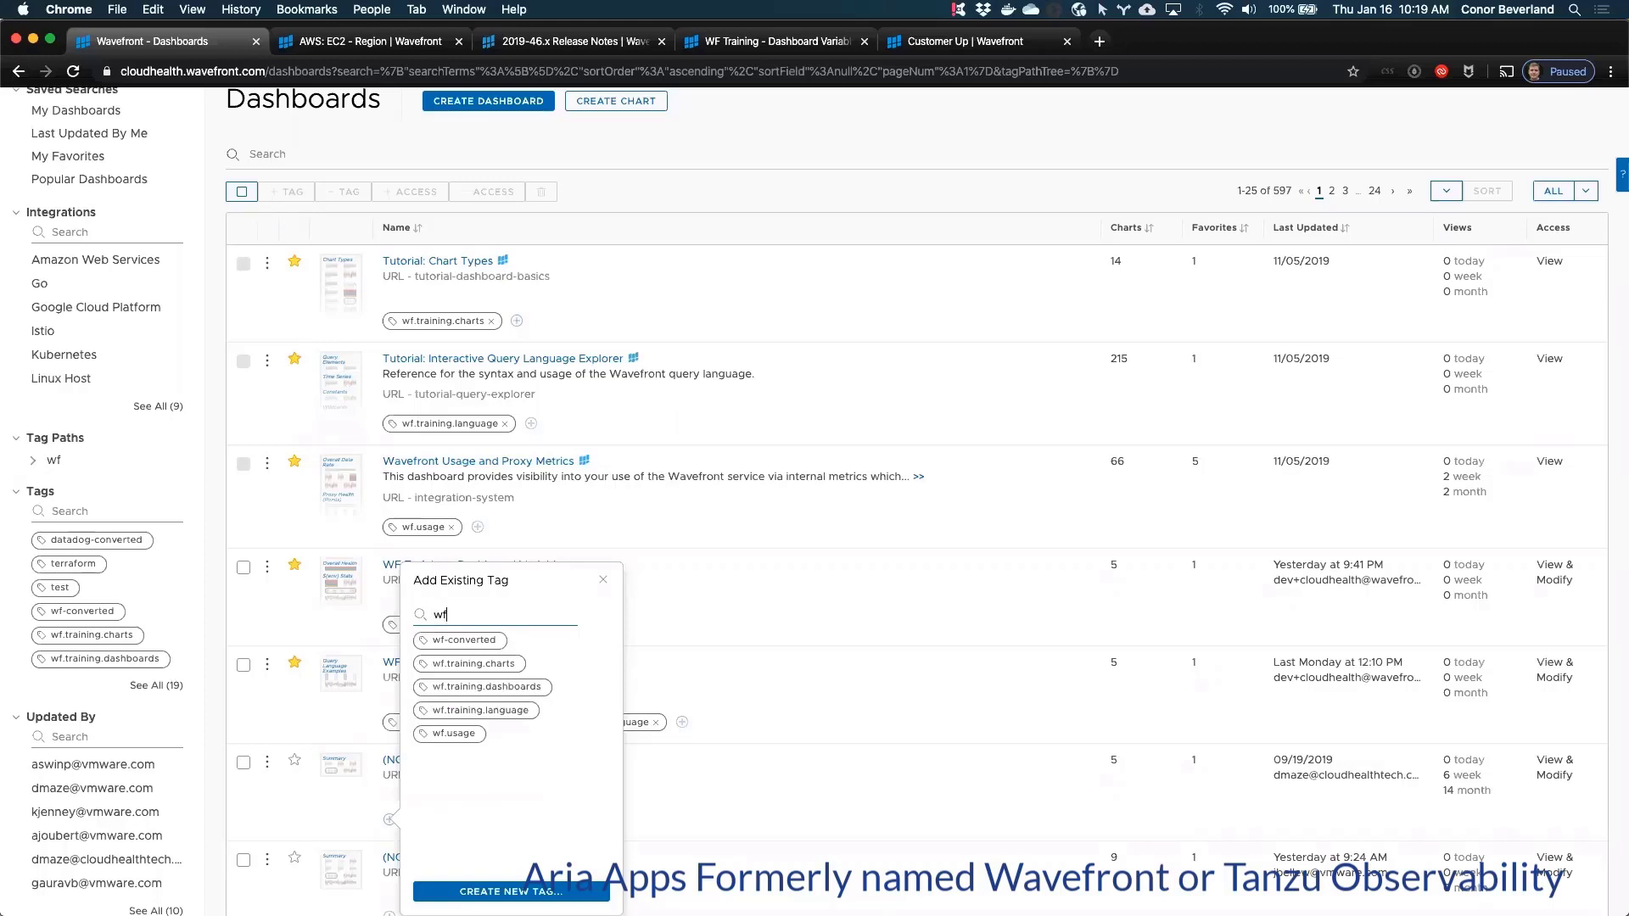
{"action": "type", "text": ".train"}
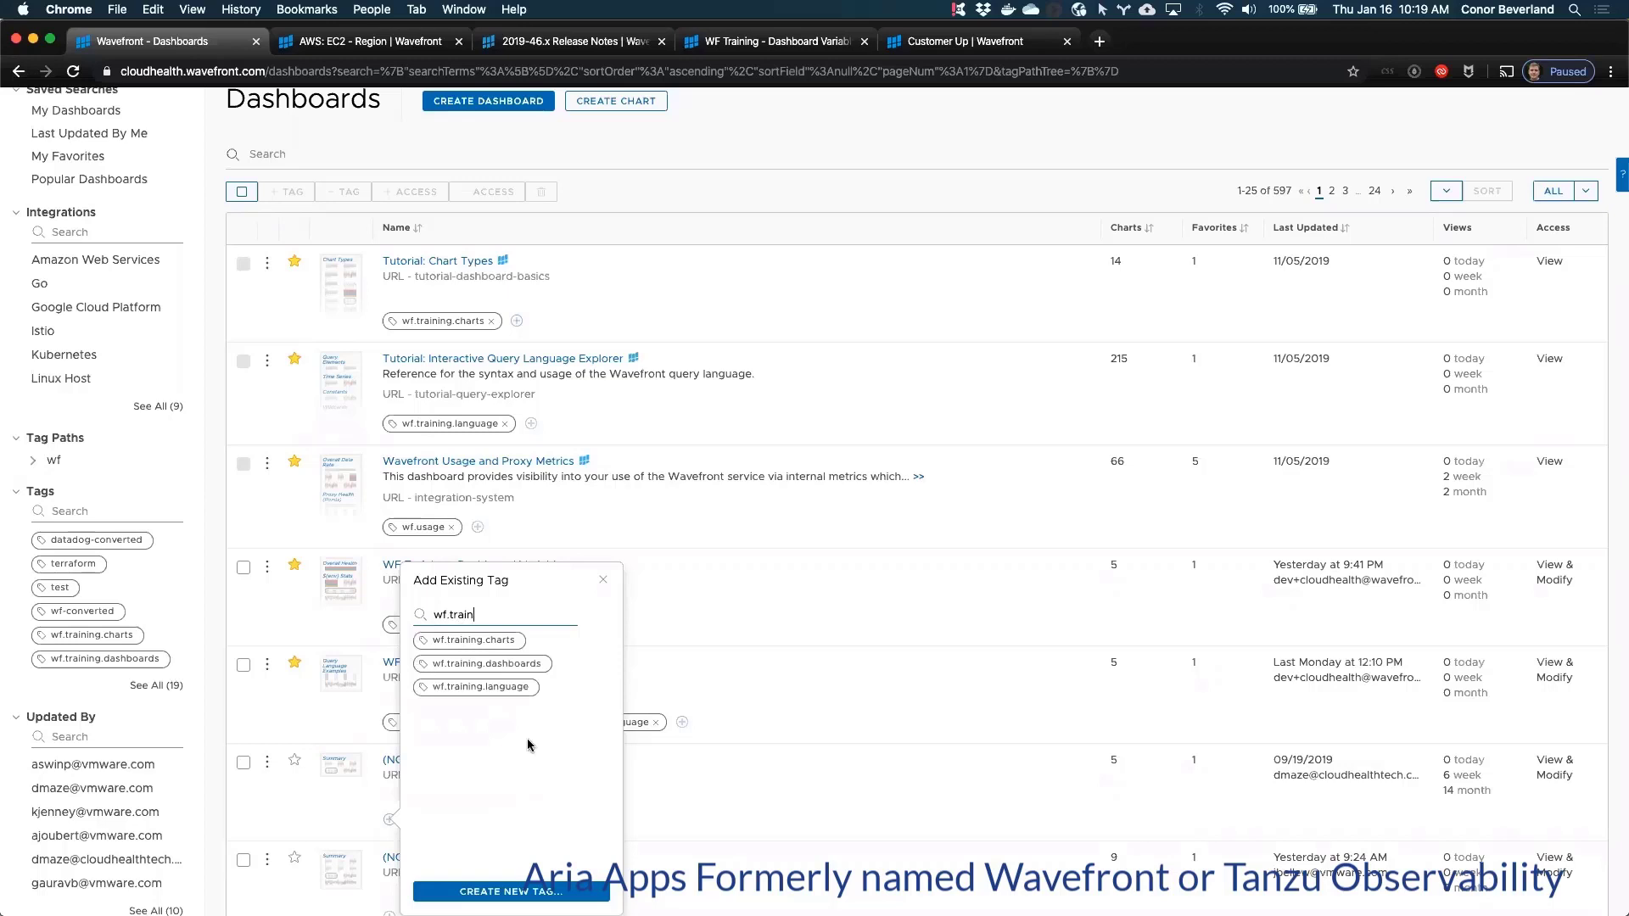
{"action": "left_click", "coordinate": [501, 664]}
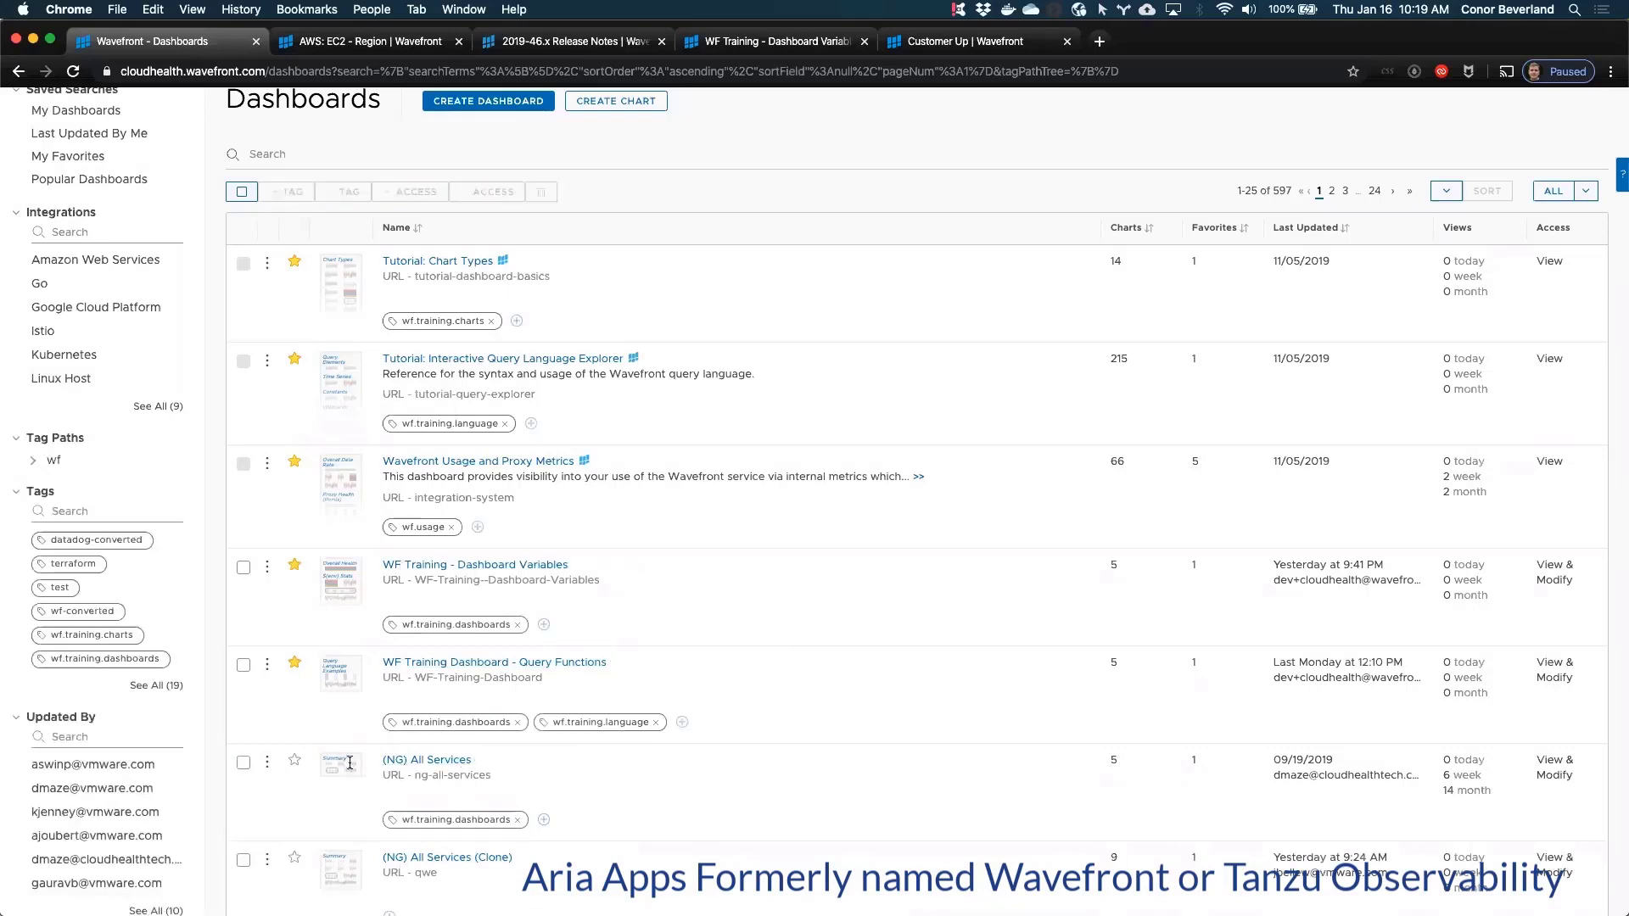
Step: Expand the wf and training tag paths, and filter the list first by wf and then by wf.training.dashboards
{"action": "left_click", "coordinate": [36, 460]}
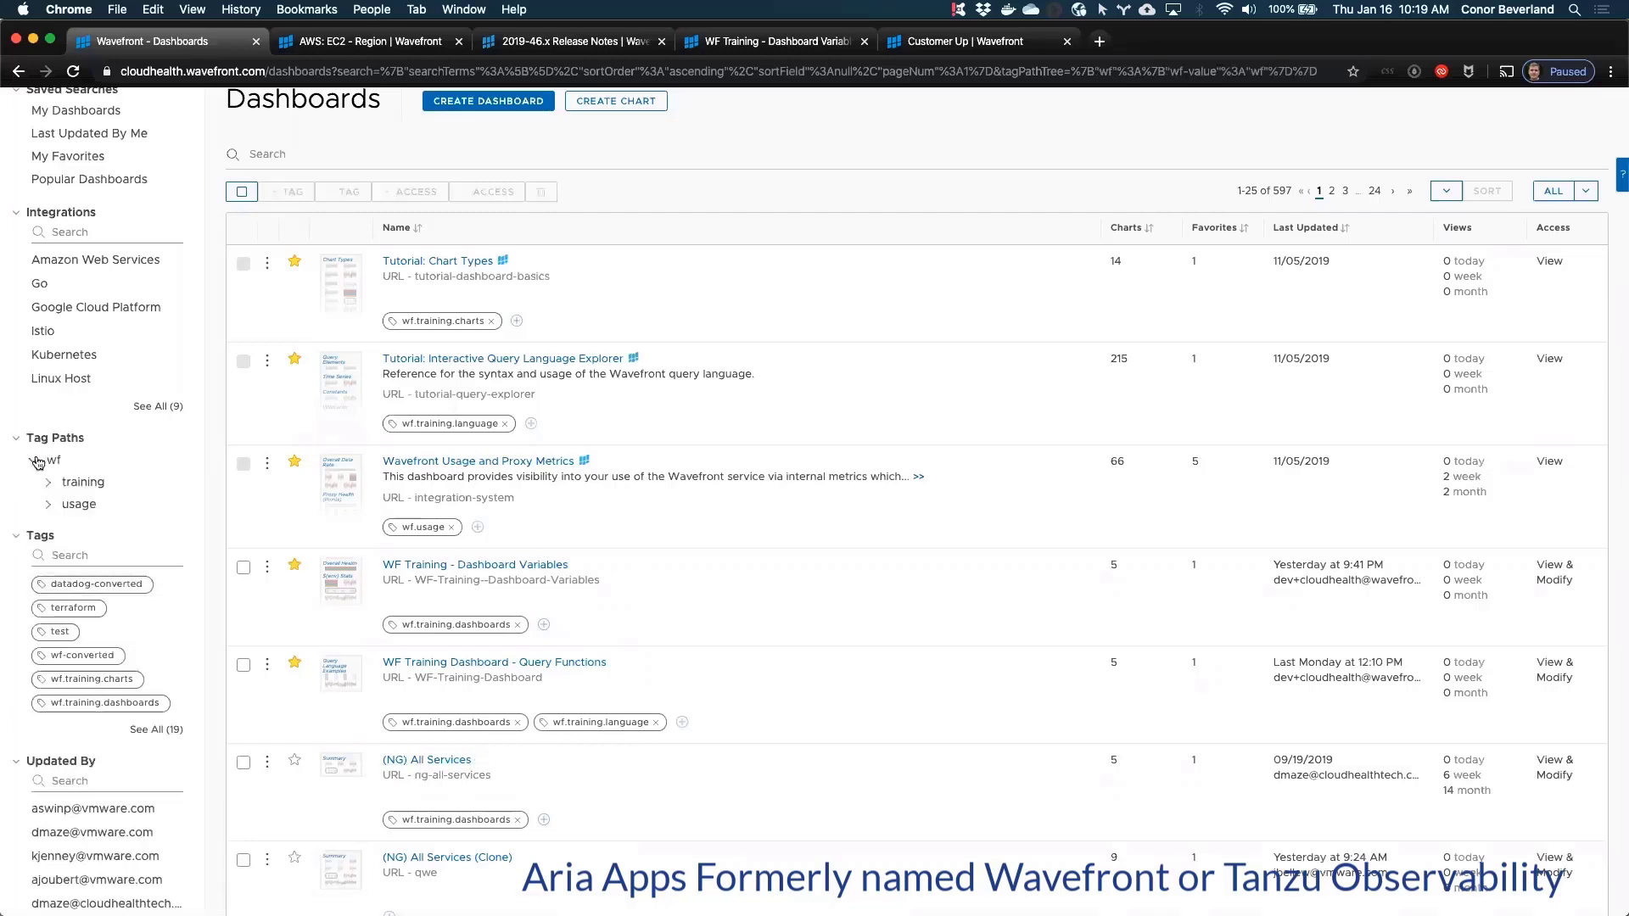
{"action": "left_click", "coordinate": [49, 482]}
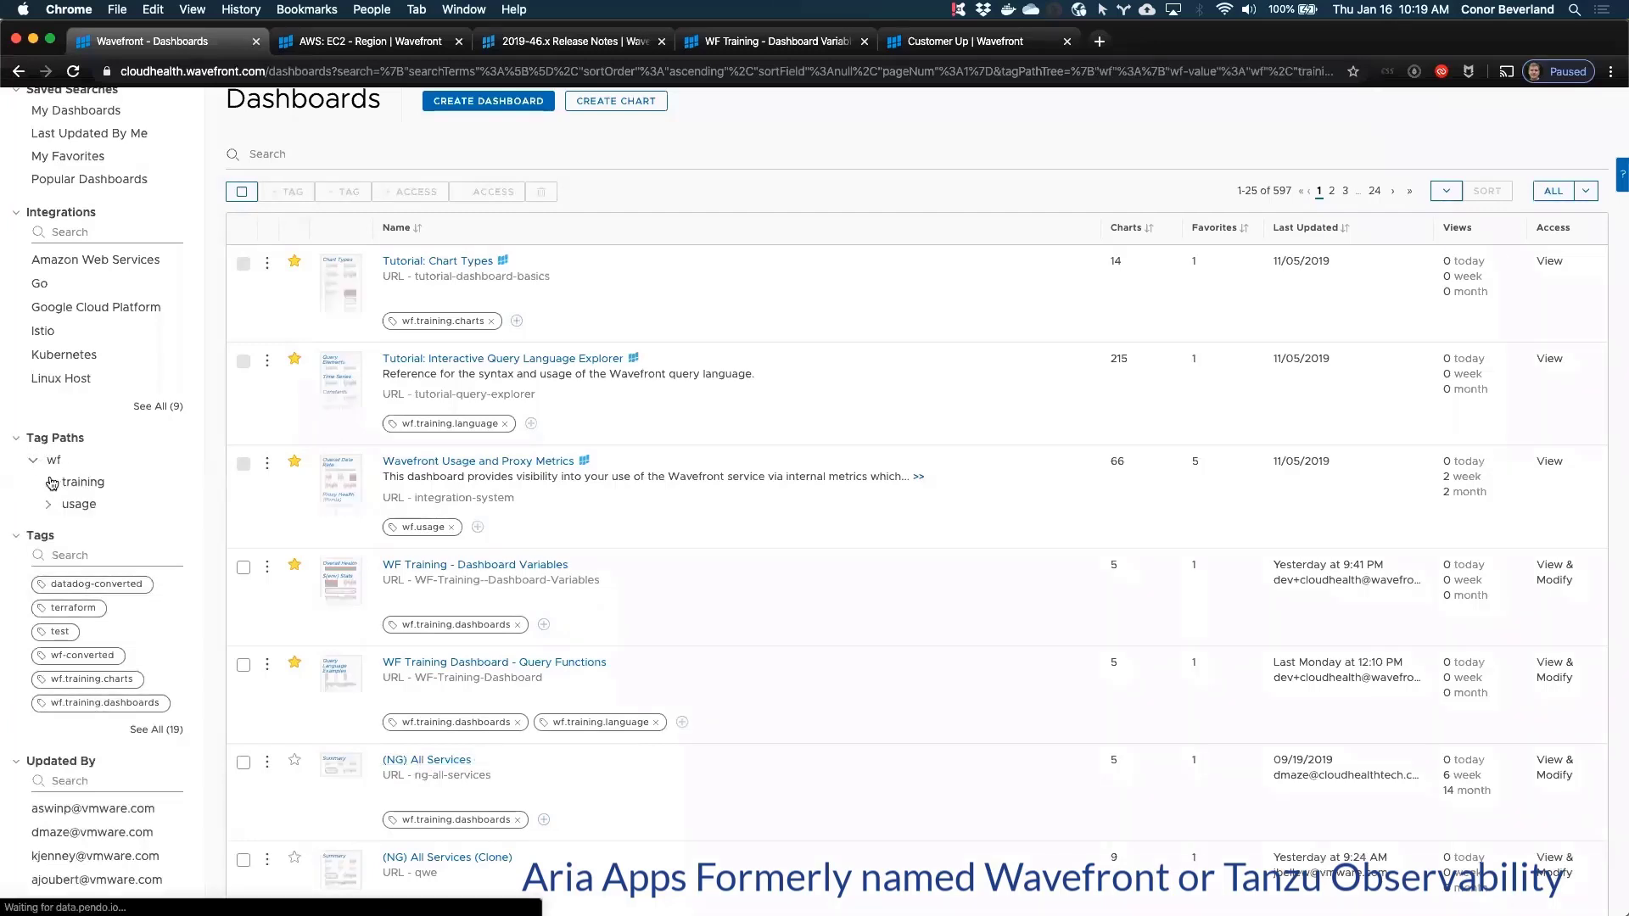
{"action": "left_click", "coordinate": [56, 460]}
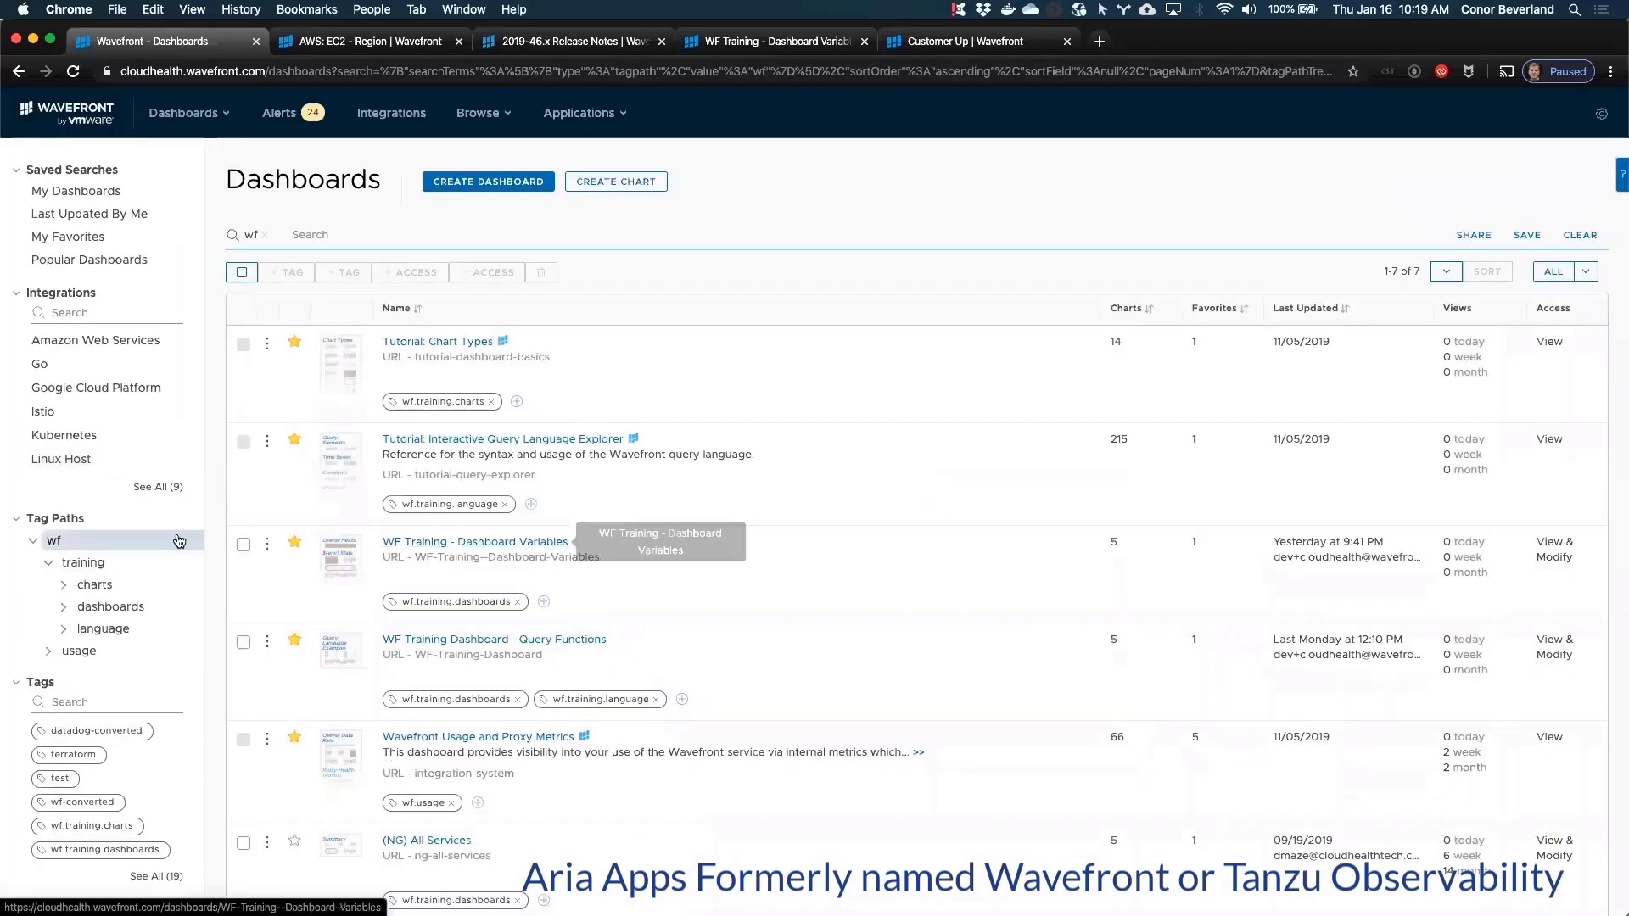
{"action": "left_click", "coordinate": [117, 607]}
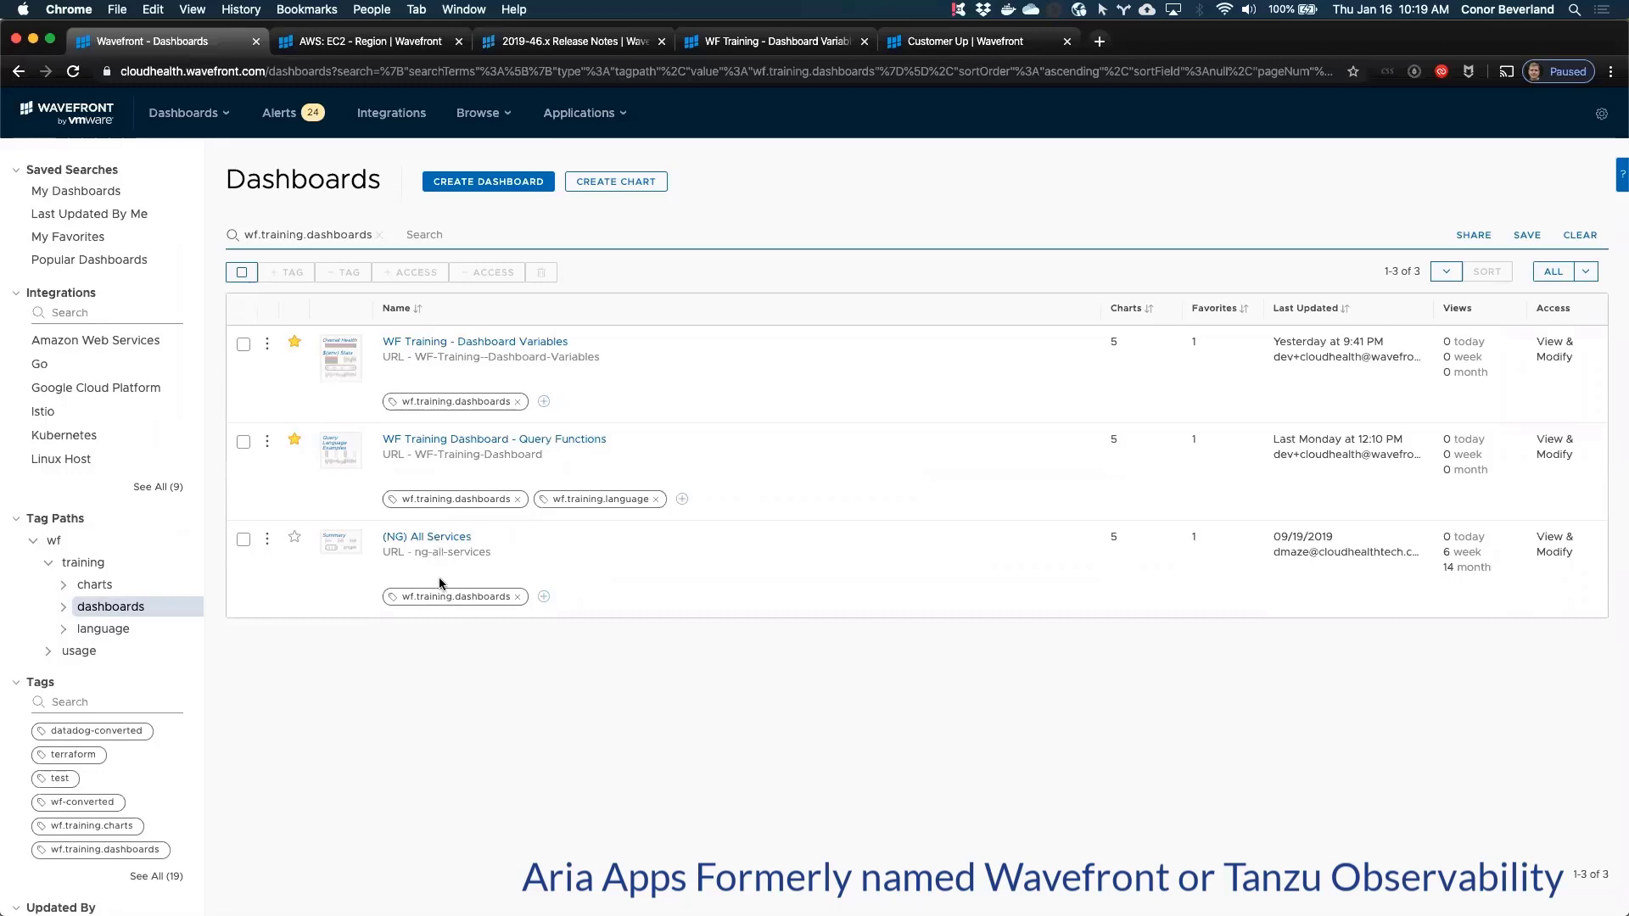
Step: Remove the wf.training.dashboards tag from (NG) All Services and clear the tag path filter
{"action": "left_click", "coordinate": [518, 598]}
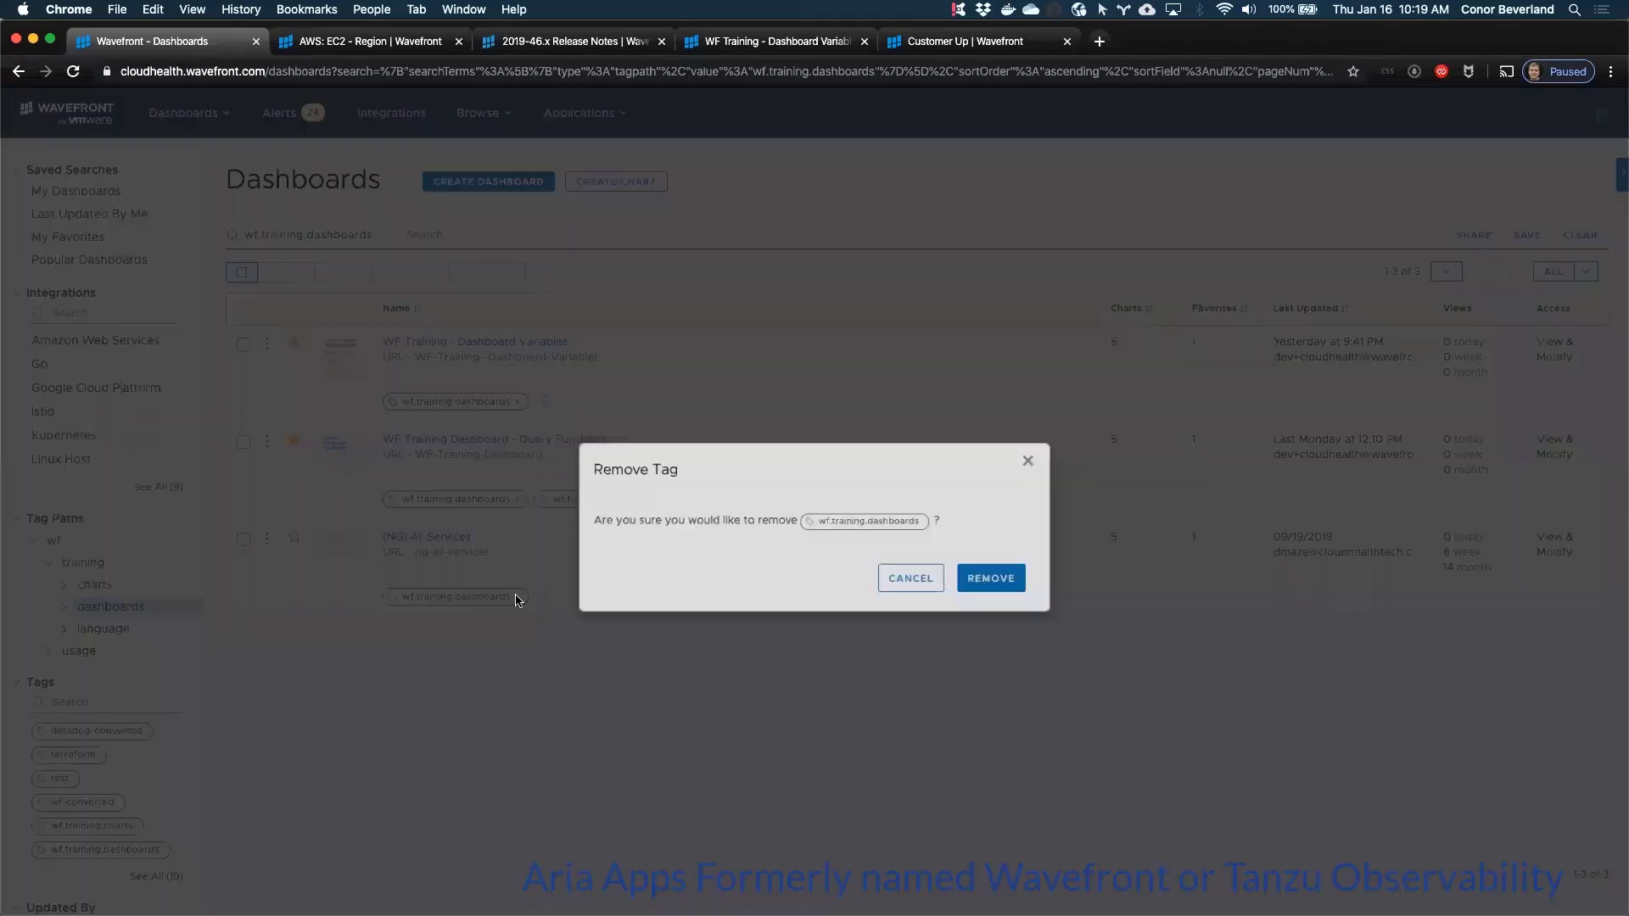
{"action": "left_click", "coordinate": [995, 585]}
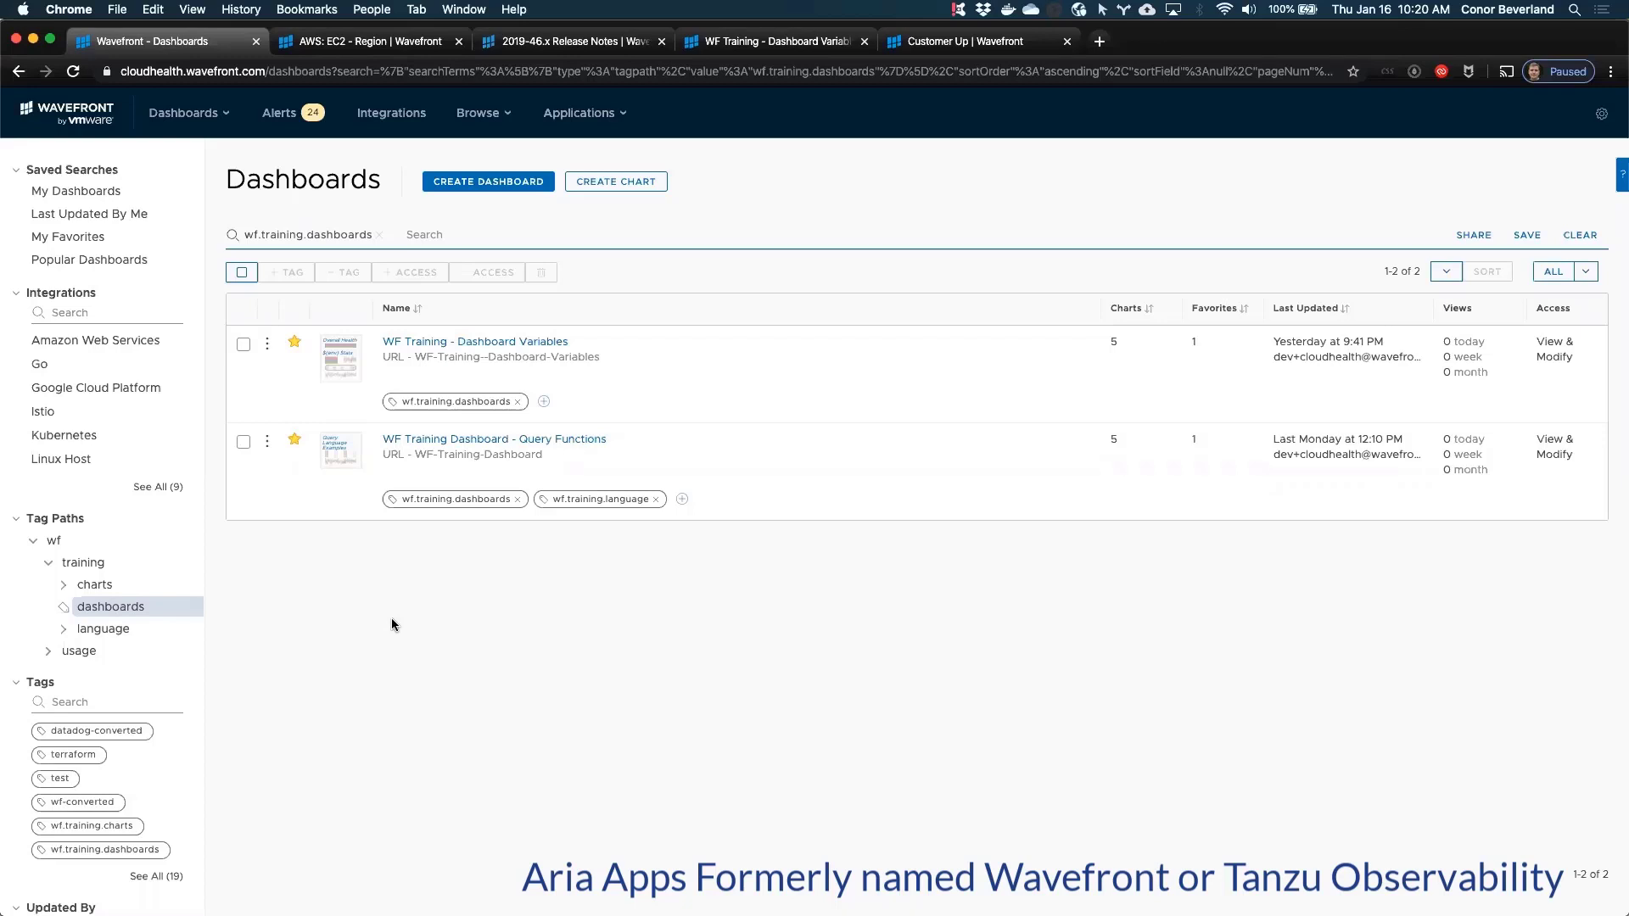
{"action": "left_click", "coordinate": [379, 235]}
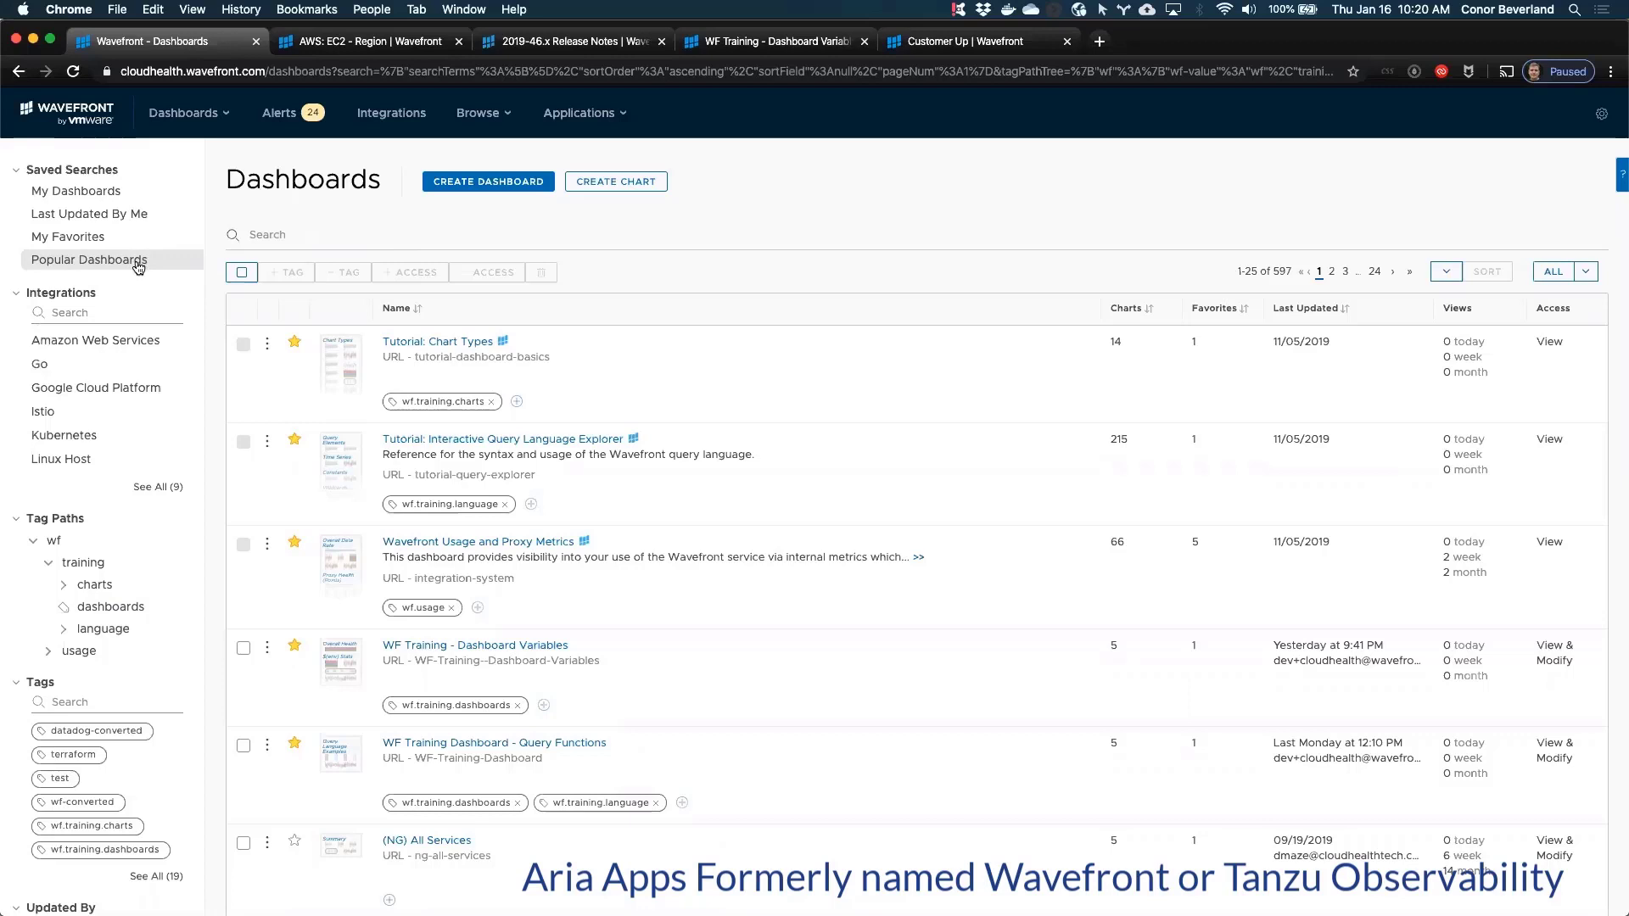
Step: Show the Popular Dashboards saved search and sort its dashboards by views in the last month
{"action": "left_click", "coordinate": [138, 267]}
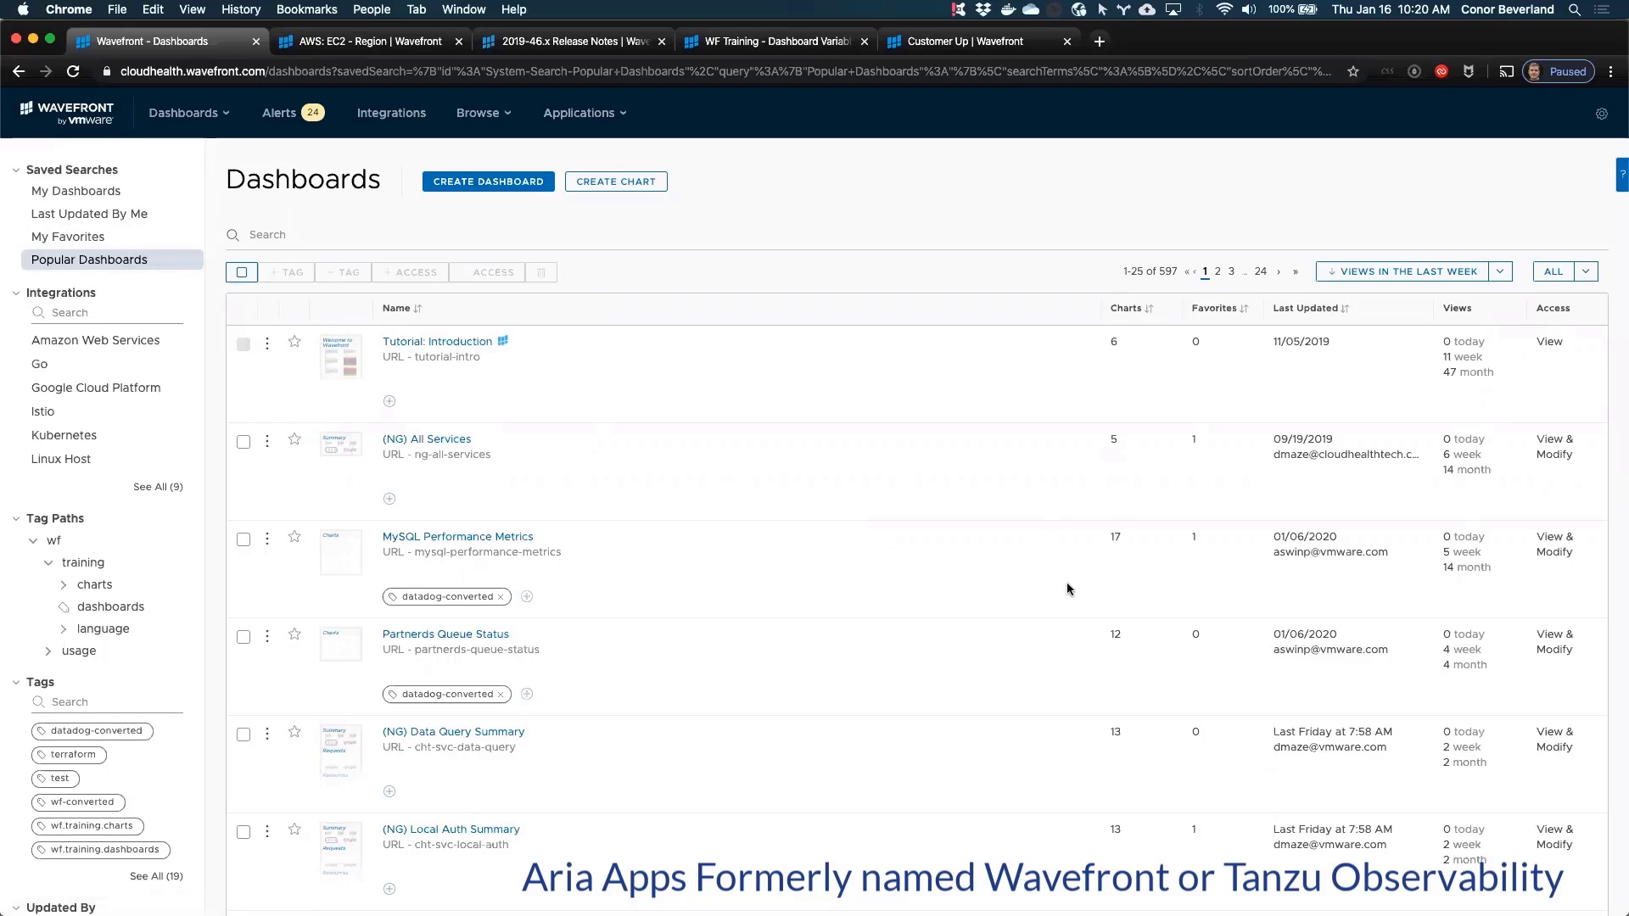
{"action": "scroll", "coordinate": [1067, 589], "scroll_direction": "down", "scroll_amount": 3}
{"action": "scroll", "coordinate": [1078, 687], "scroll_direction": "up", "scroll_amount": 3}
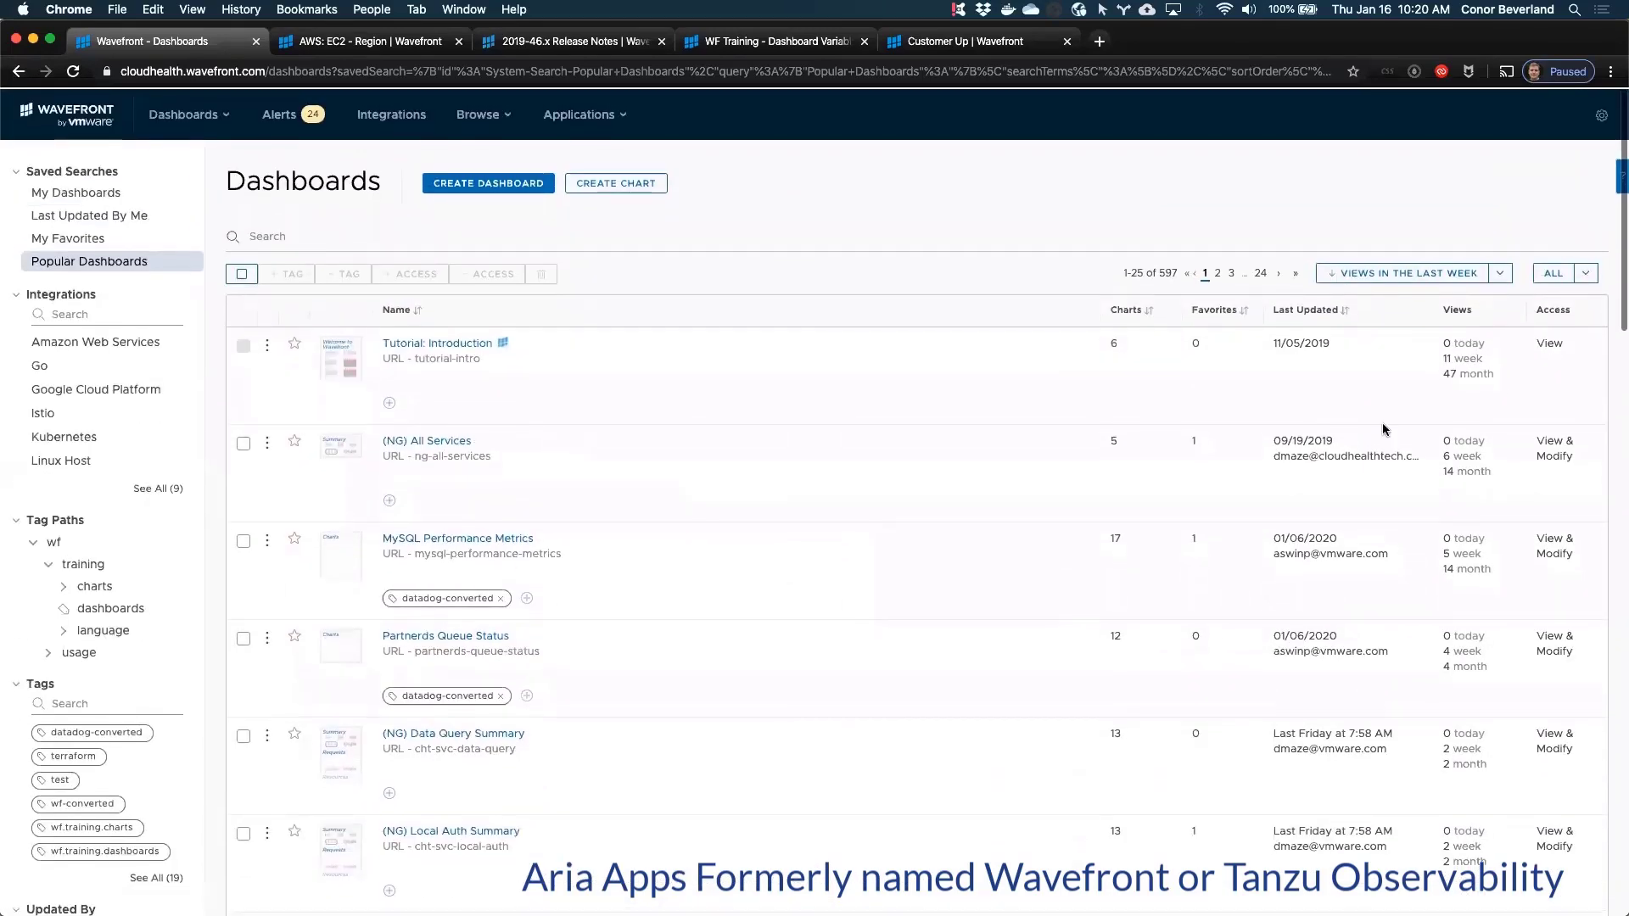
{"action": "left_click", "coordinate": [1500, 271]}
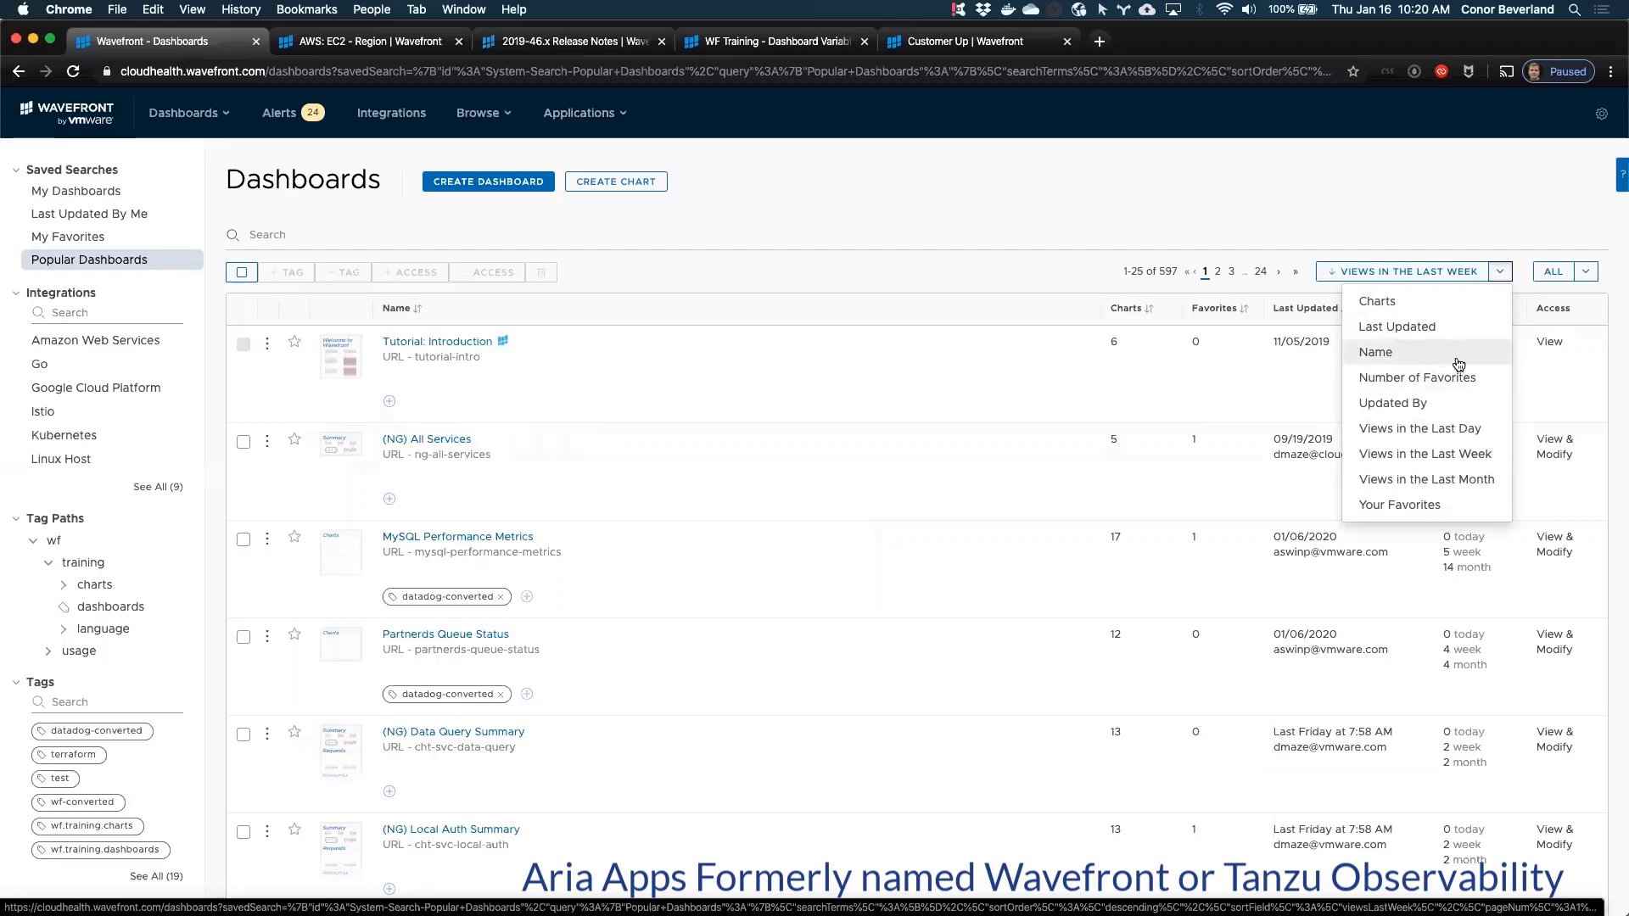
{"action": "left_click", "coordinate": [1460, 481]}
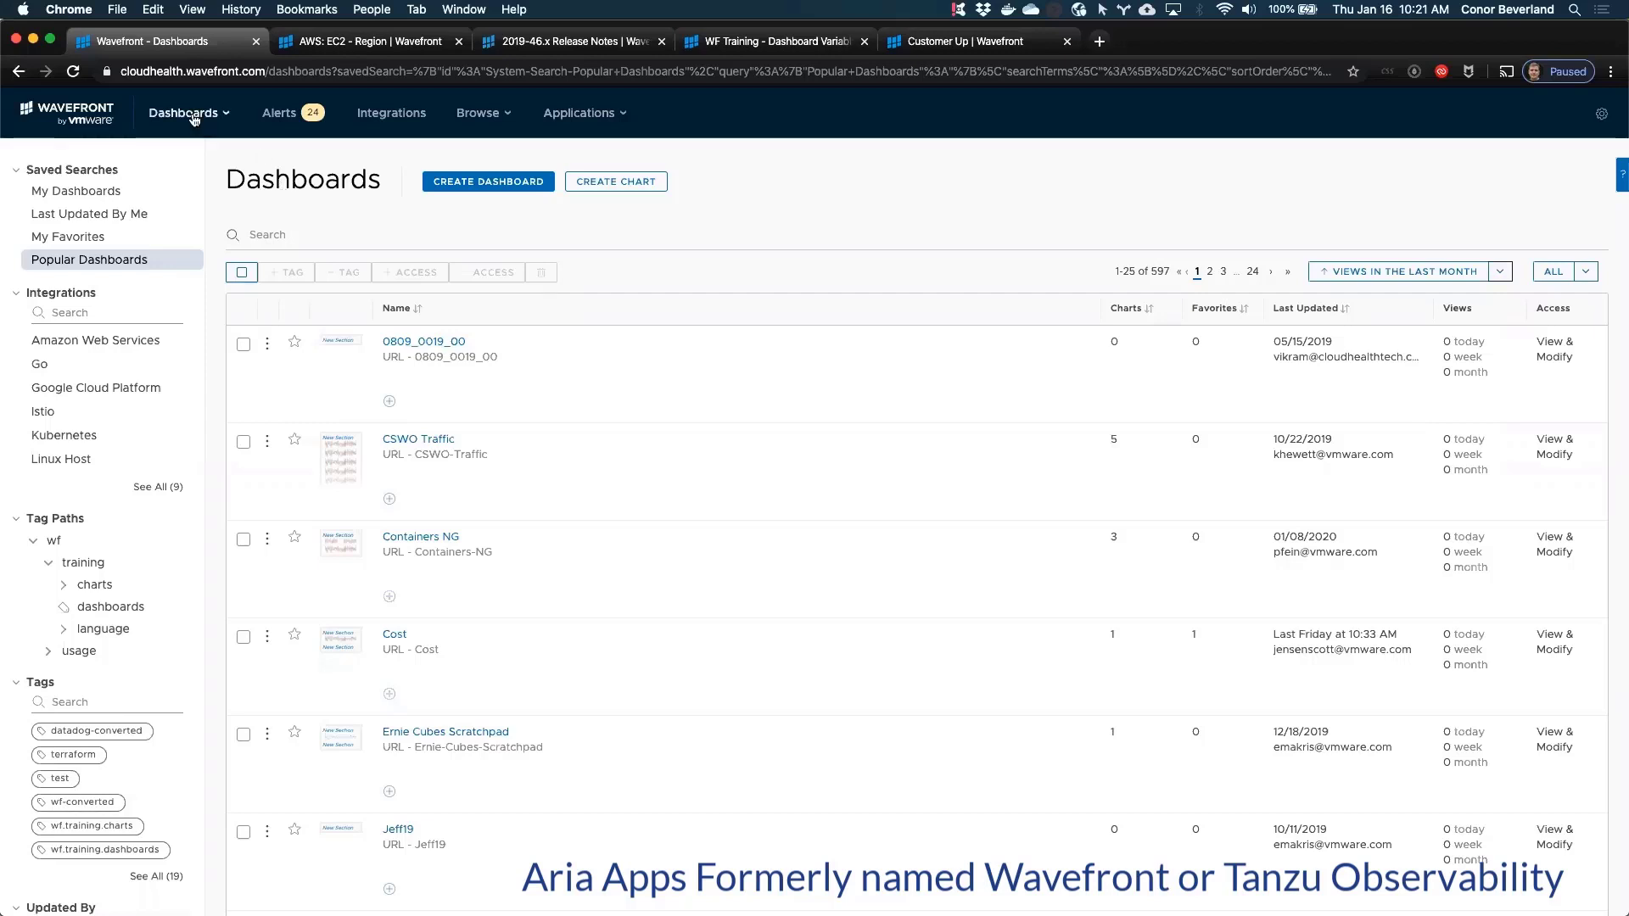
{"action": "mouse_move", "coordinate": [193, 117]}
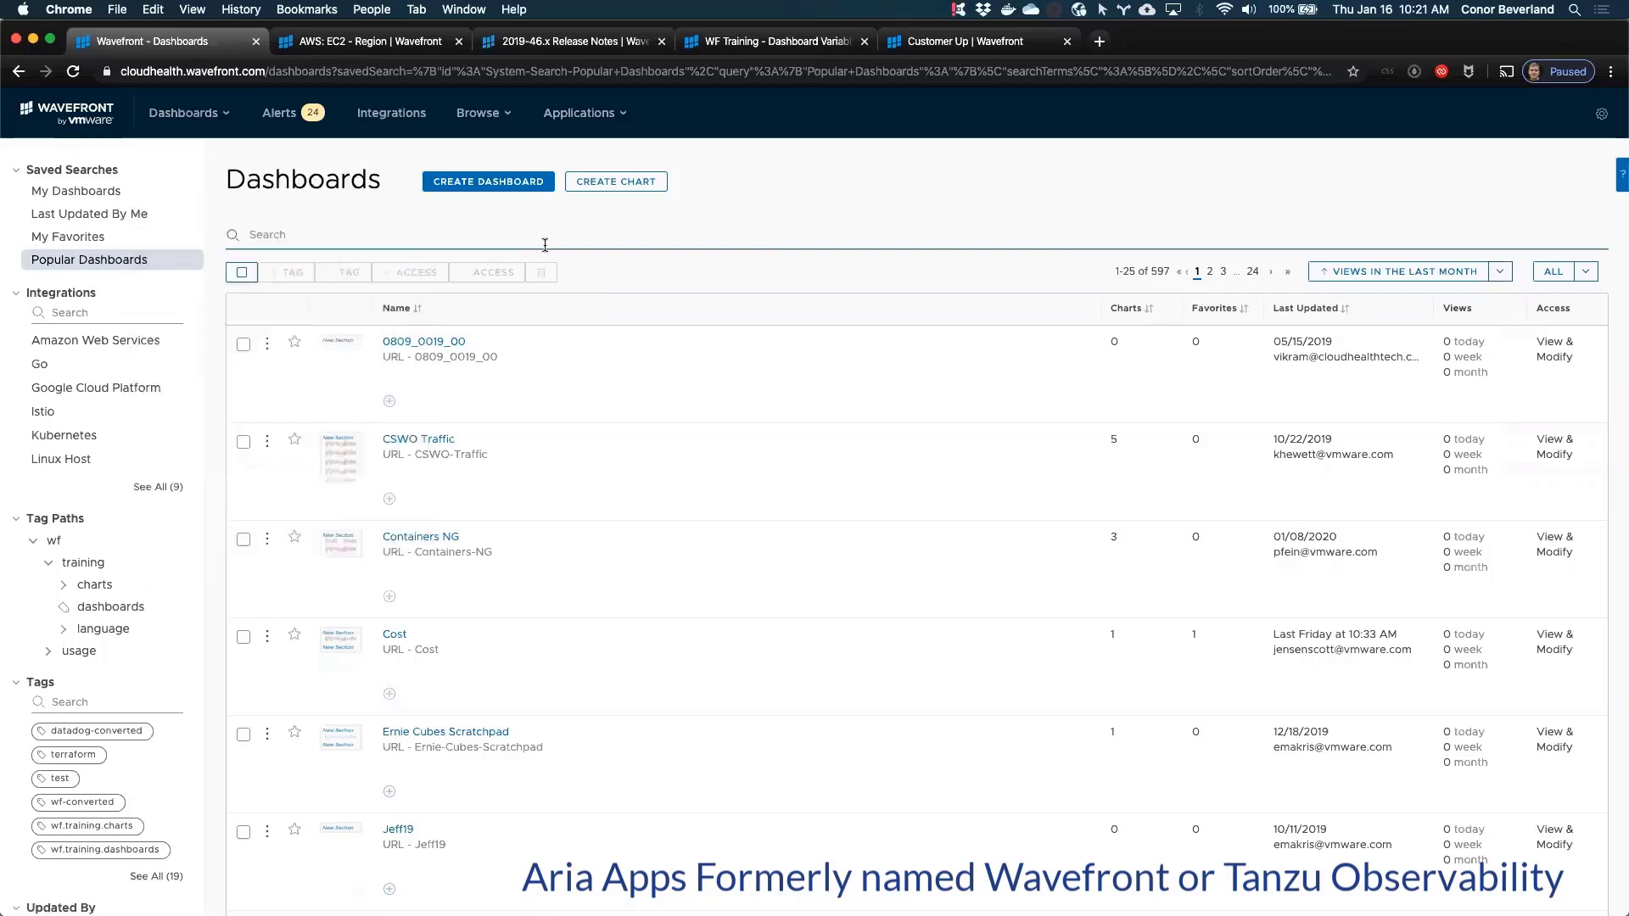
{"action": "type", "text": "sys"}
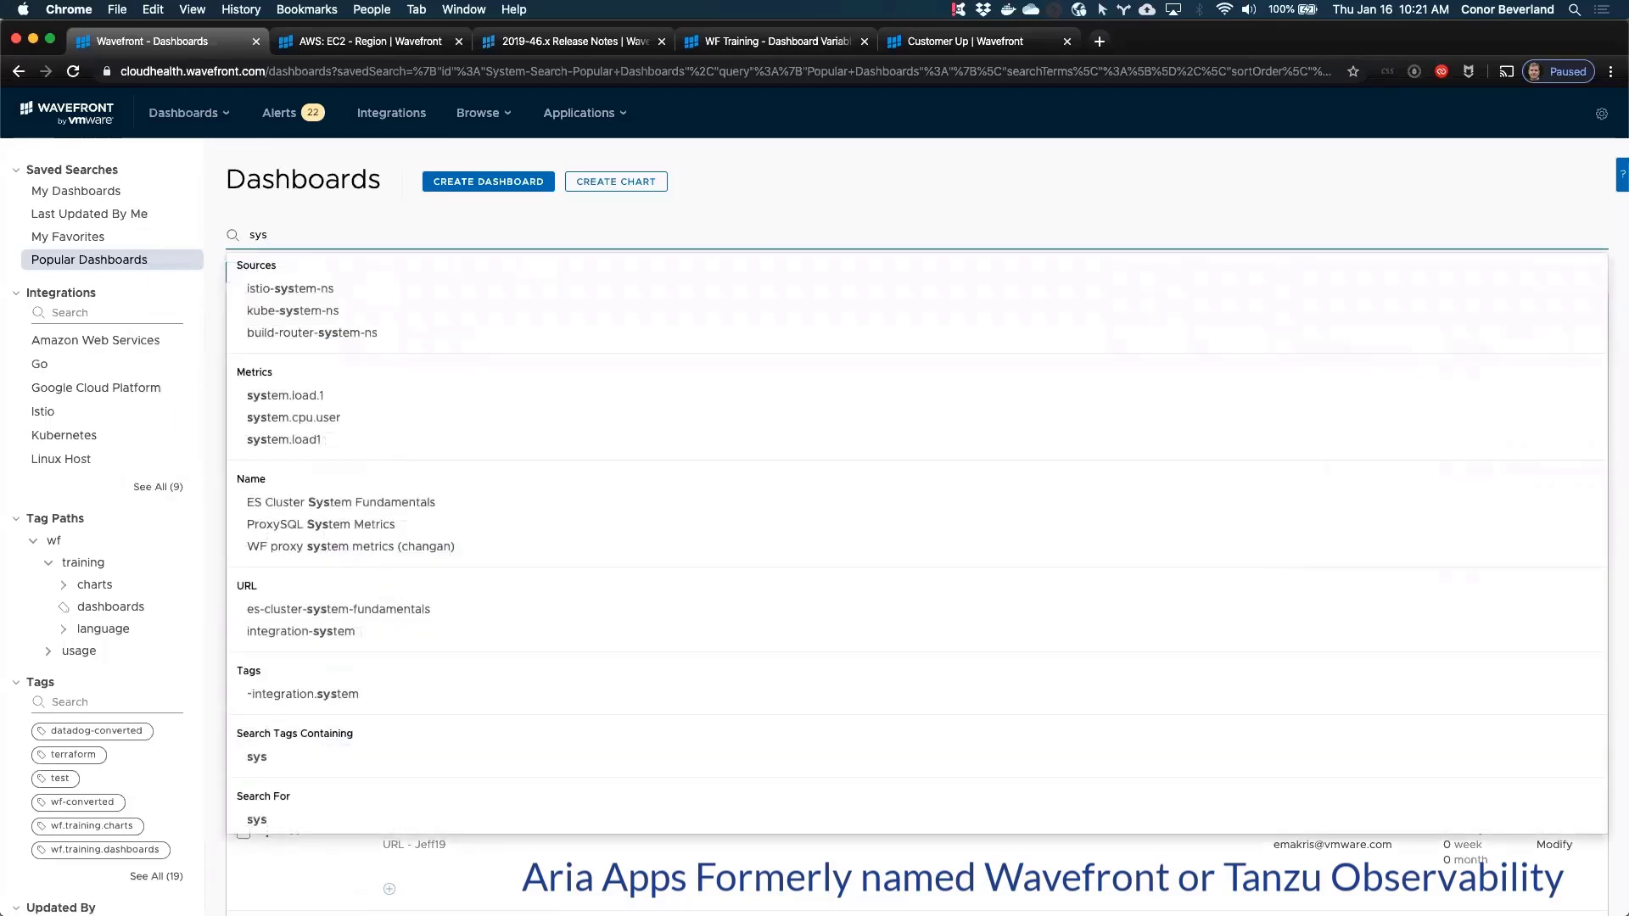
{"action": "type", "text": "tem usage"}
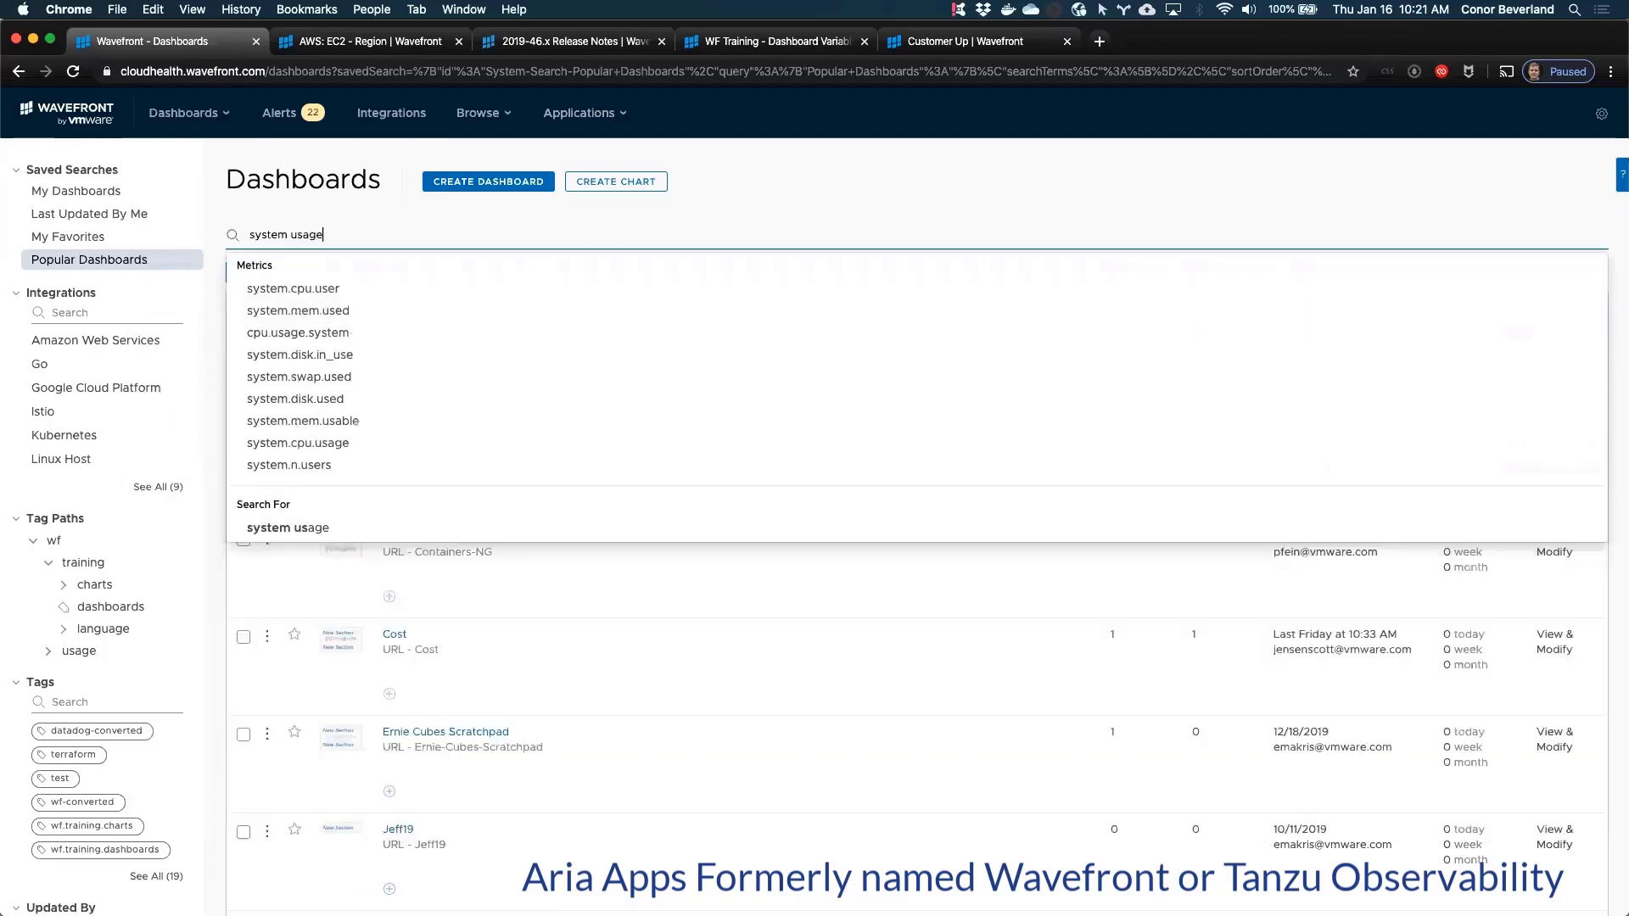
{"action": "key", "text": "BackSpace"}
{"action": "key", "text": "BackSpace"}
{"action": "key", "text": "BackSpace"}
{"action": "key", "text": "BackSpace"}
{"action": "key", "text": "BackSpace"}
{"action": "key", "text": "BackSpace"}
{"action": "key", "text": "BackSpace"}
{"action": "key", "text": "BackSpace"}
{"action": "key", "text": "BackSpace"}
{"action": "key", "text": "BackSpace"}
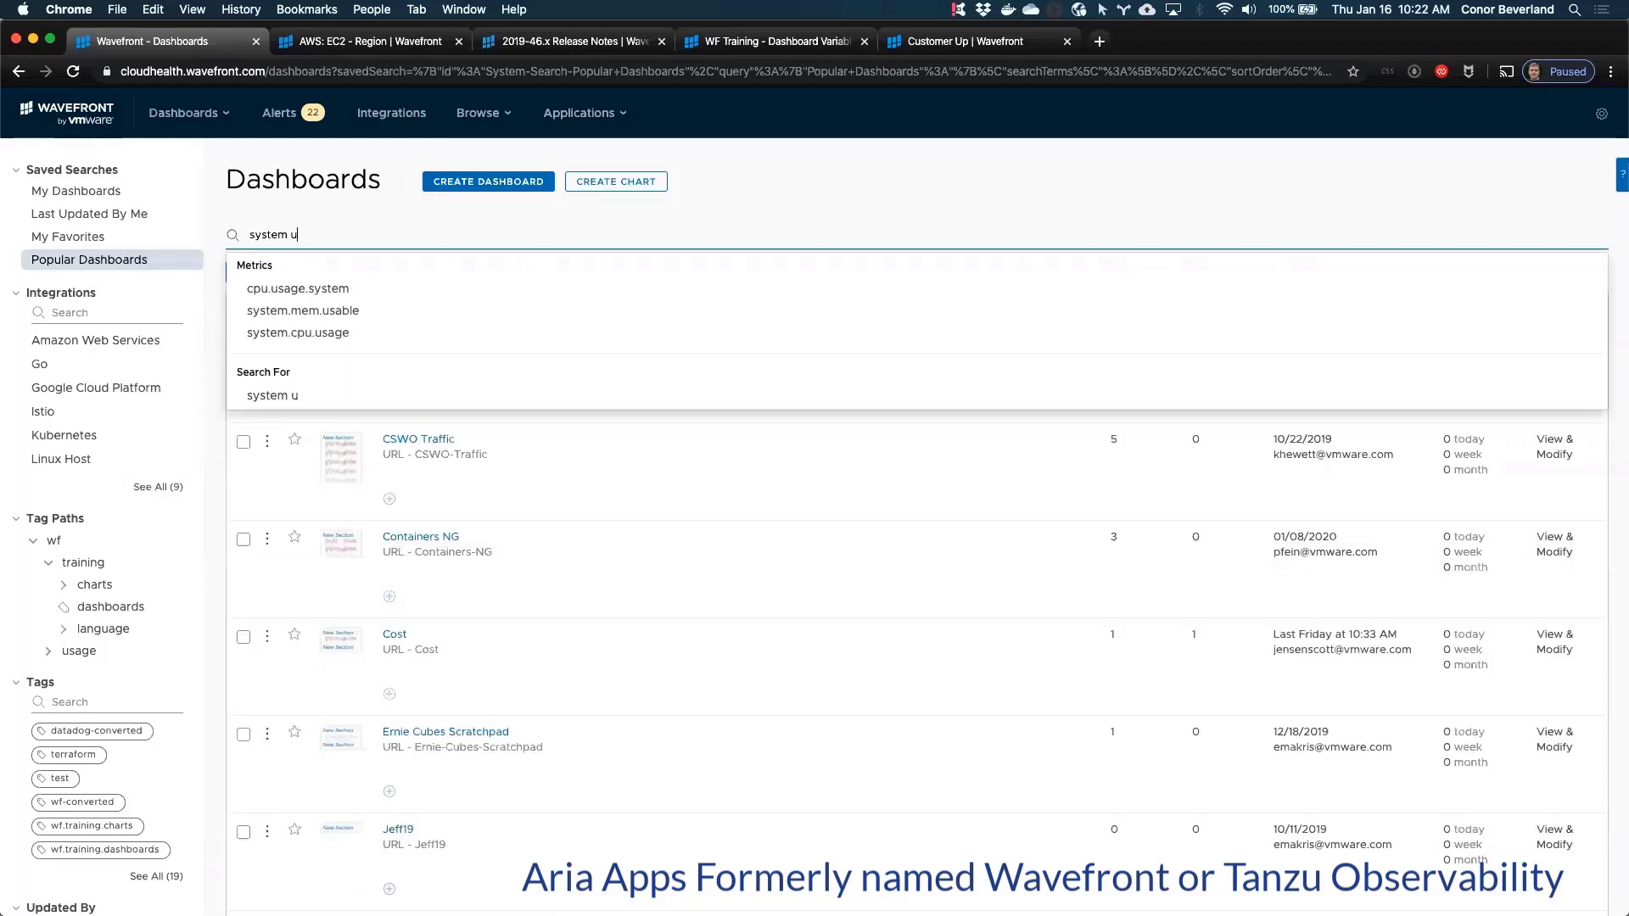
{"action": "key", "text": "BackSpace"}
Step: Search the dashboards for wavefront and open the Wavefront Usage and Proxy Metrics dashboard
{"action": "type", "text": "wavef"}
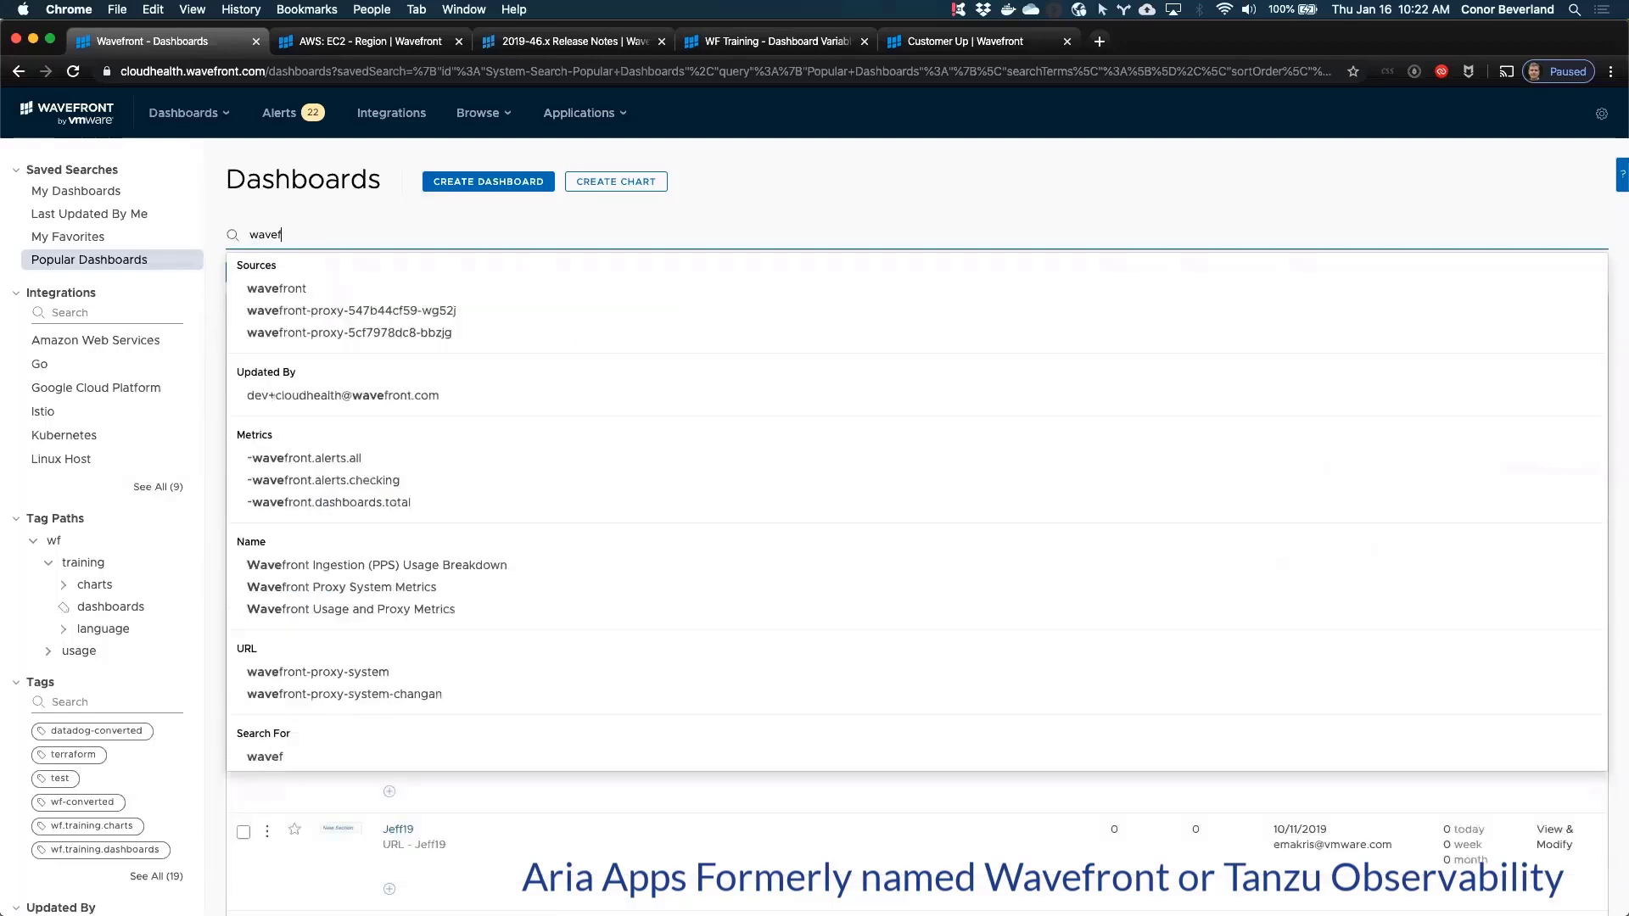
{"action": "type", "text": "ront"}
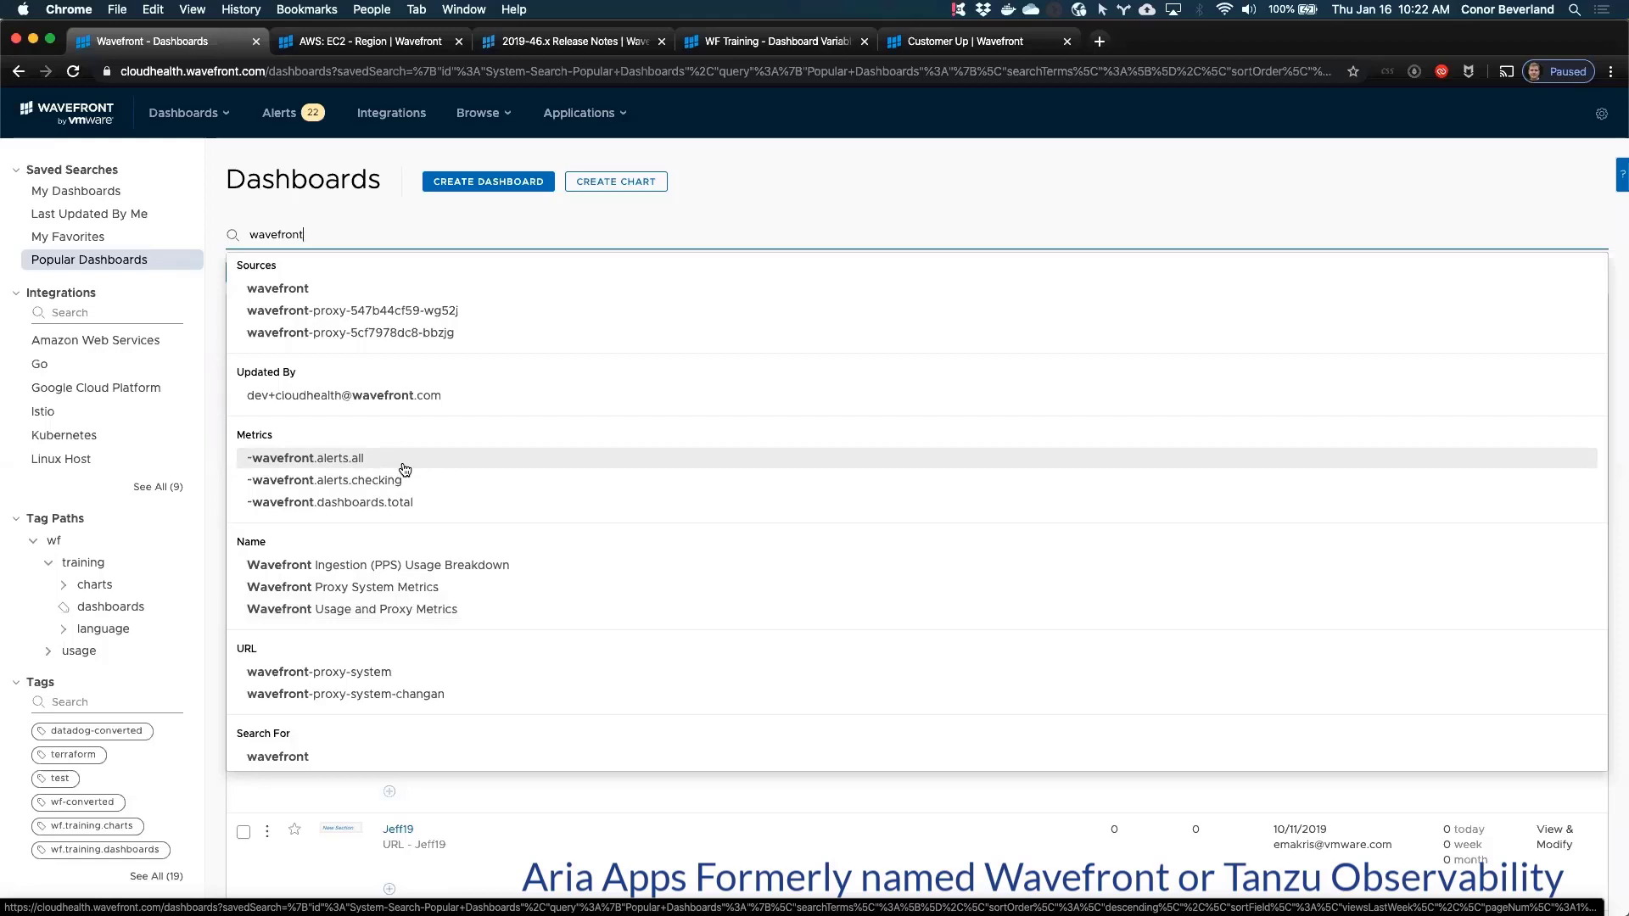
{"action": "left_click", "coordinate": [412, 611]}
{"action": "left_click", "coordinate": [486, 343]}
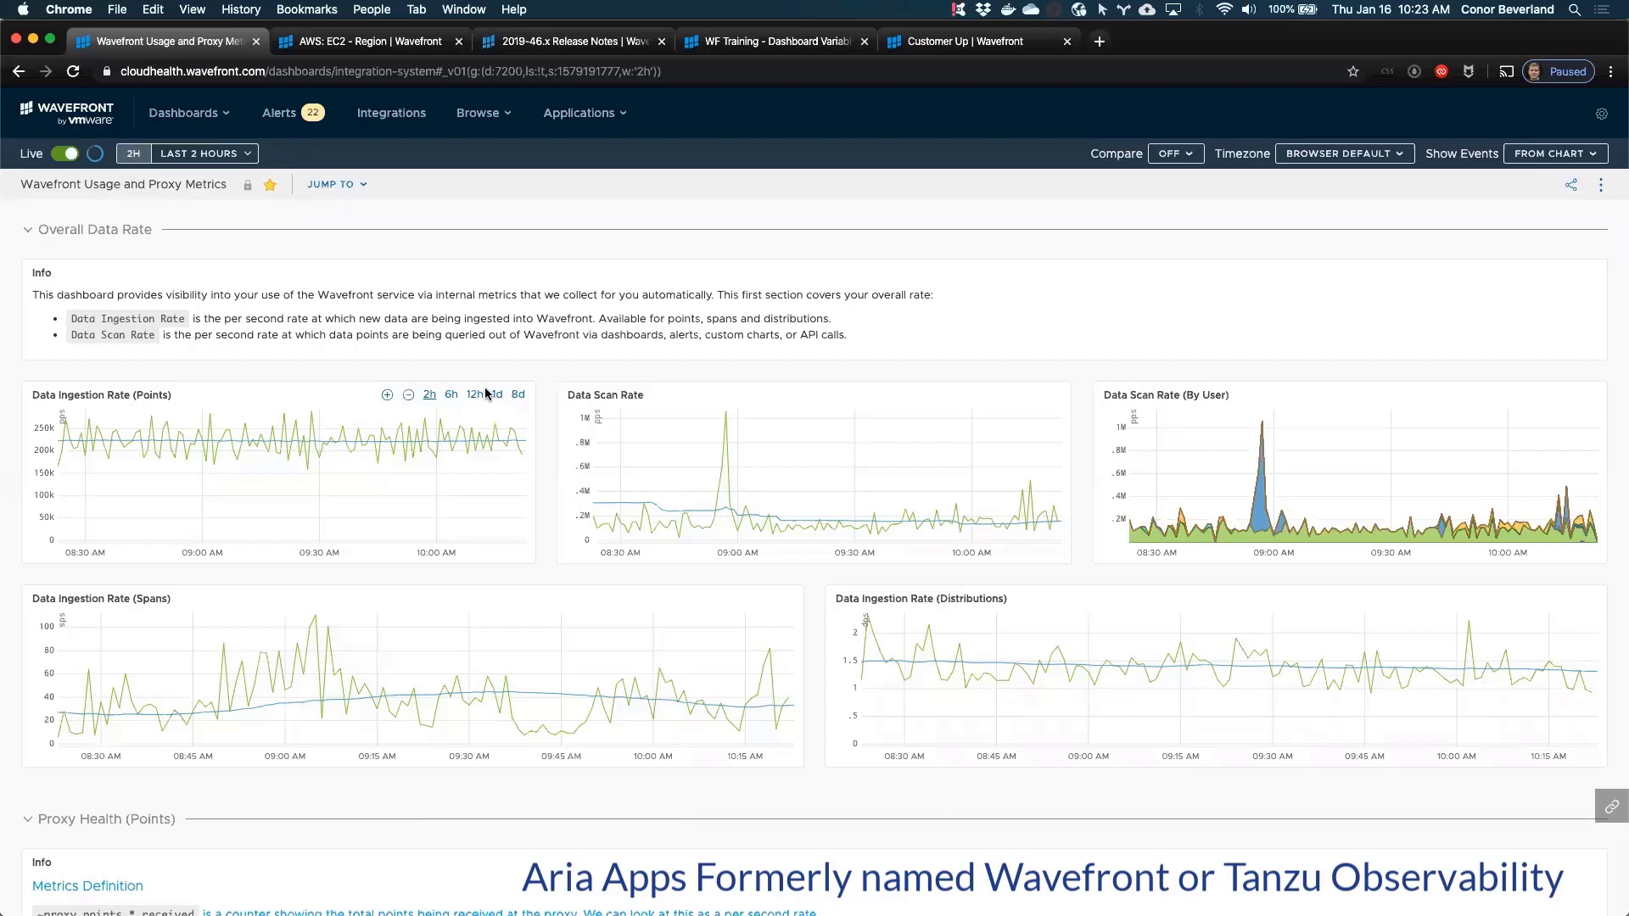
Step: Examine the proxy health charts for points, spans and distributions and the proxy troubleshooting charts, and return to the dashboard's beginning
{"action": "scroll", "coordinate": [485, 393], "scroll_direction": "down", "scroll_amount": 7}
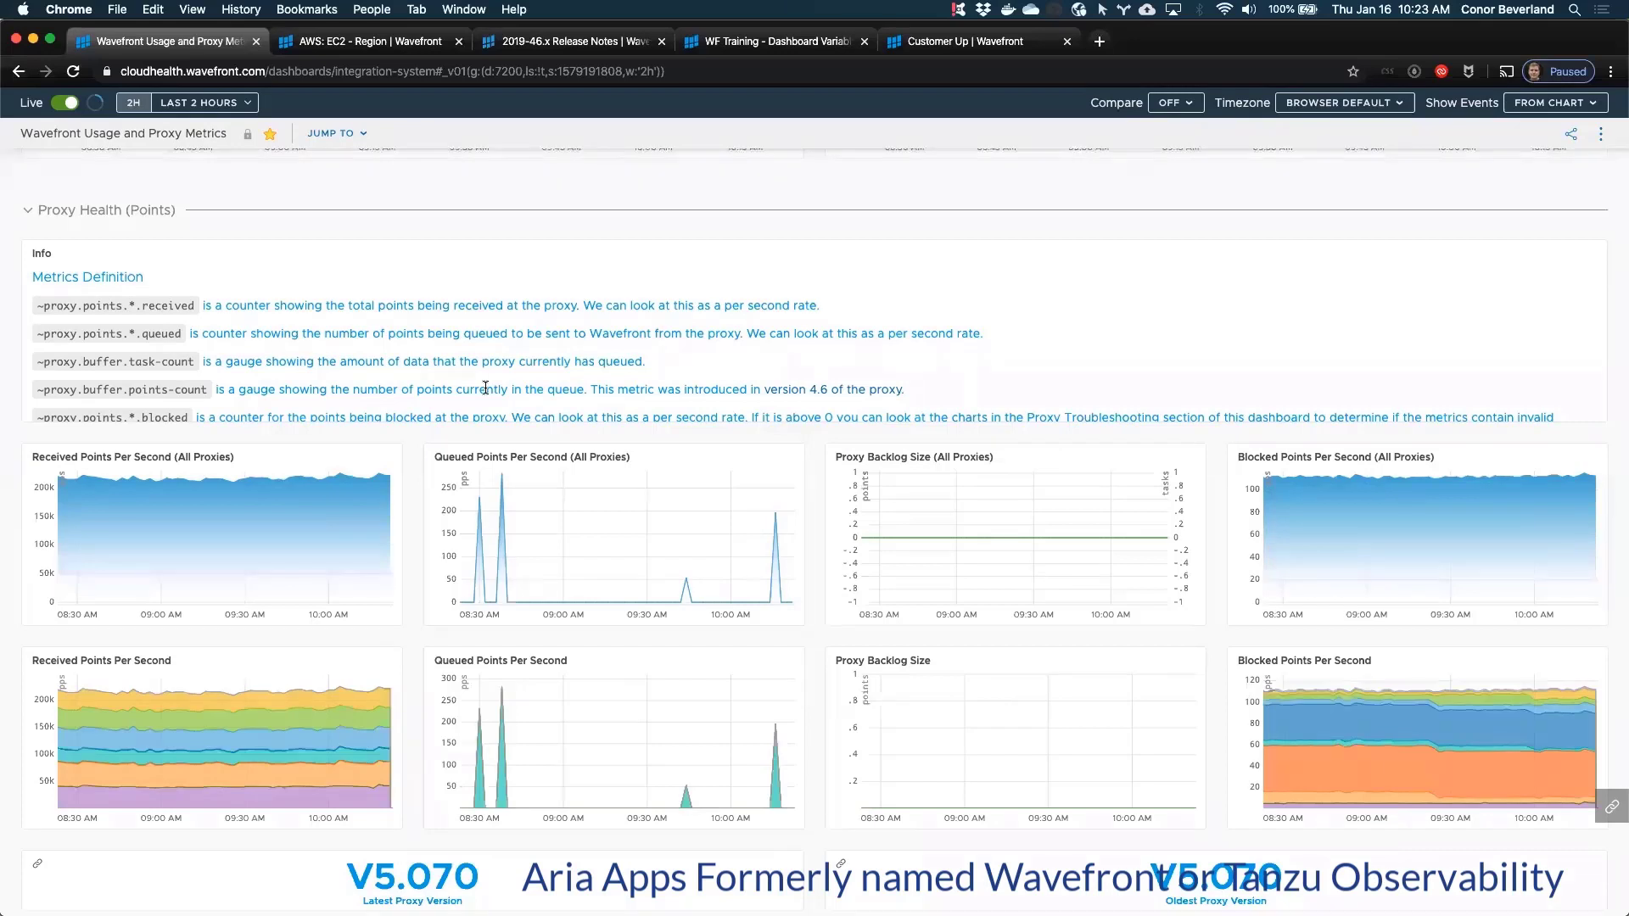
{"action": "mouse_move", "coordinate": [1353, 492]}
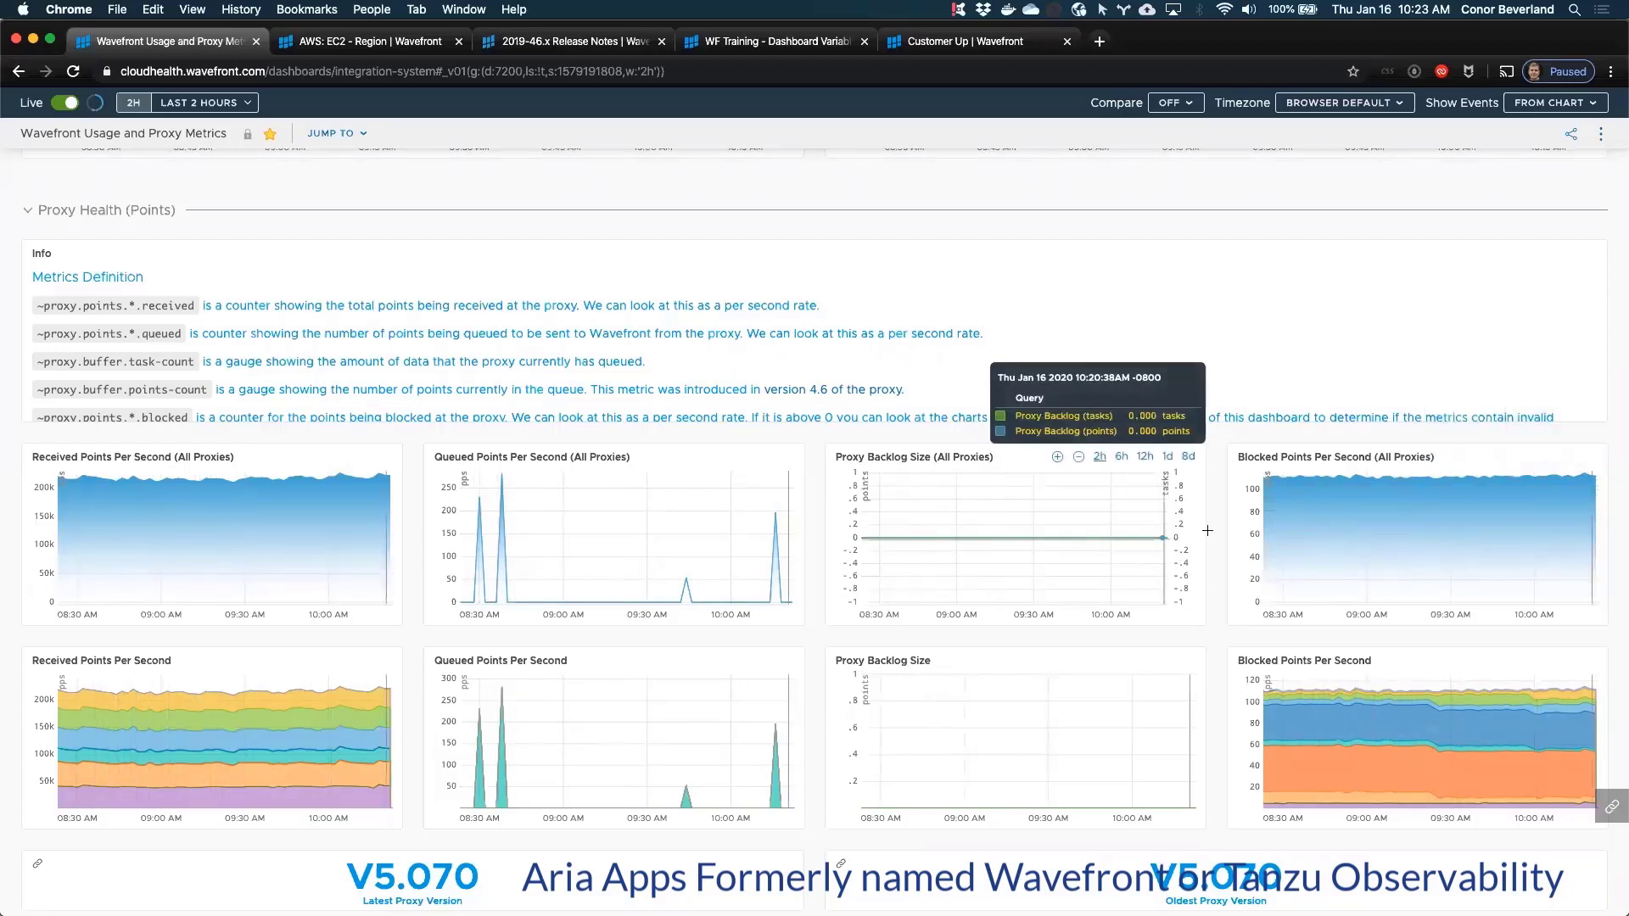
{"action": "key", "text": "super+Tab"}
{"action": "key", "text": "super+Tab"}
{"action": "key", "text": "super+Tab"}
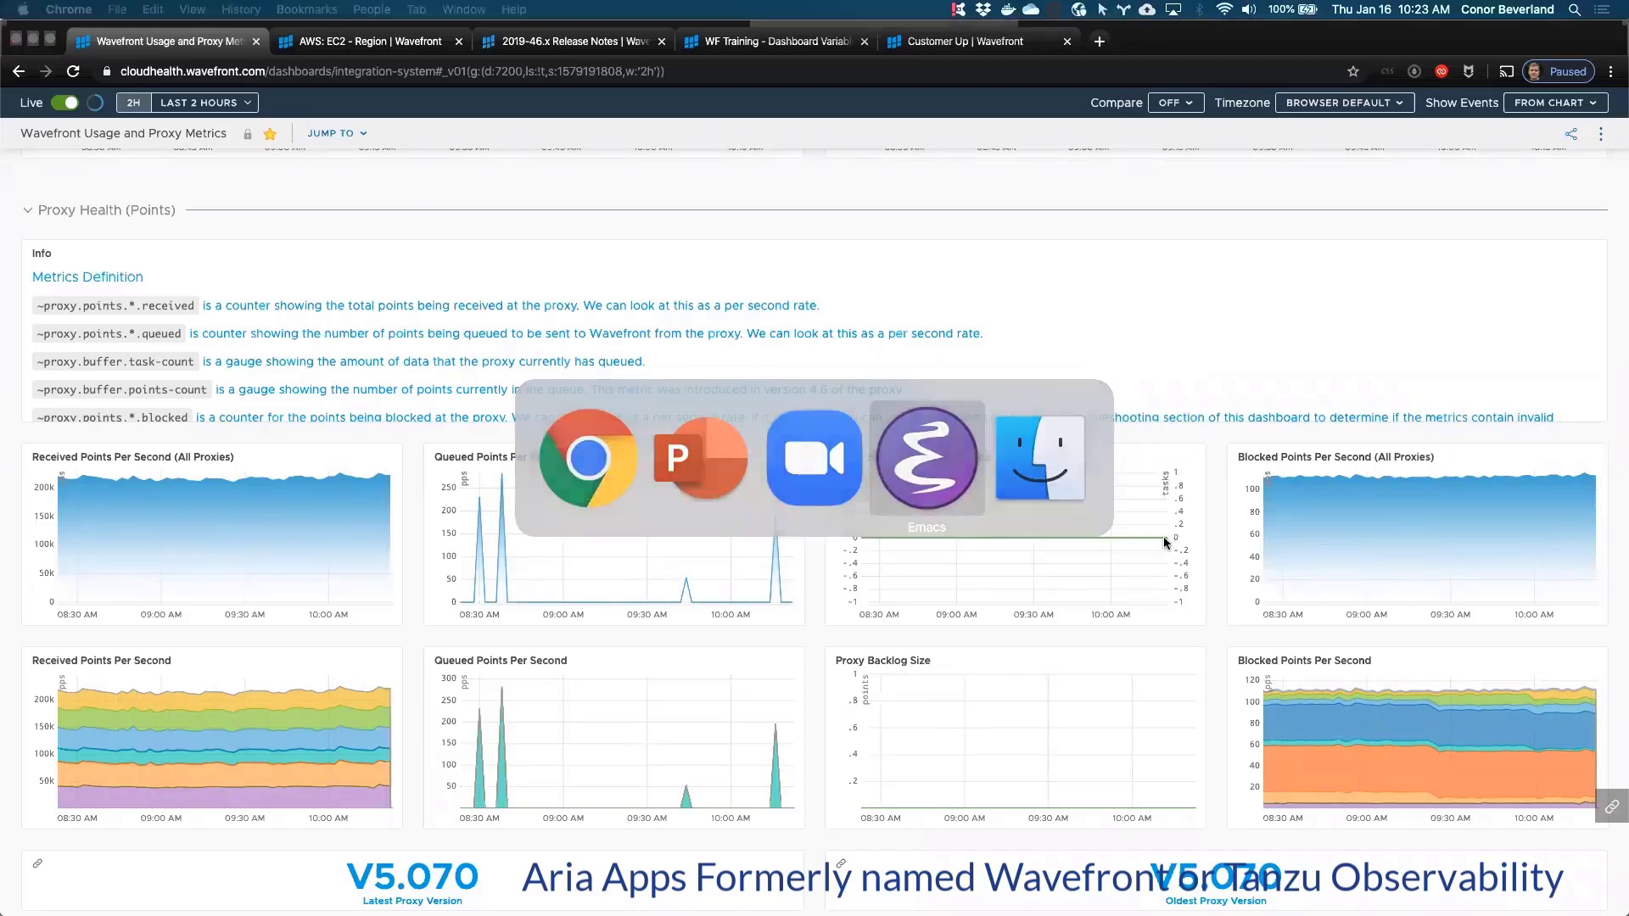
{"action": "scroll", "coordinate": [1208, 646], "scroll_direction": "down", "scroll_amount": 7}
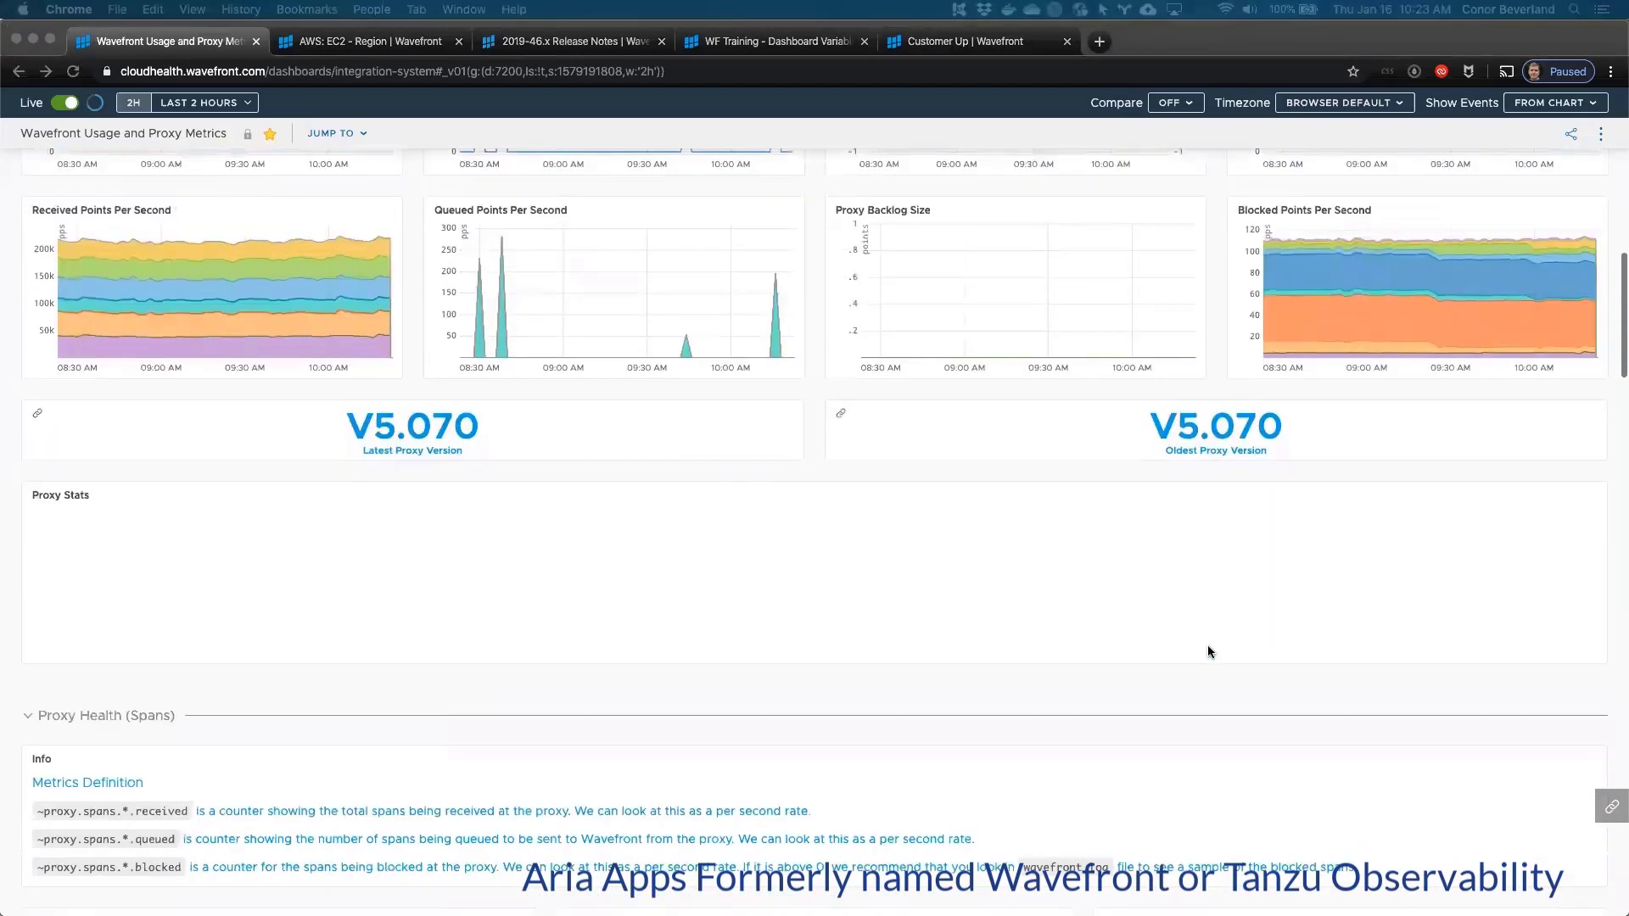
{"action": "scroll", "coordinate": [1139, 697], "scroll_direction": "down", "scroll_amount": 2}
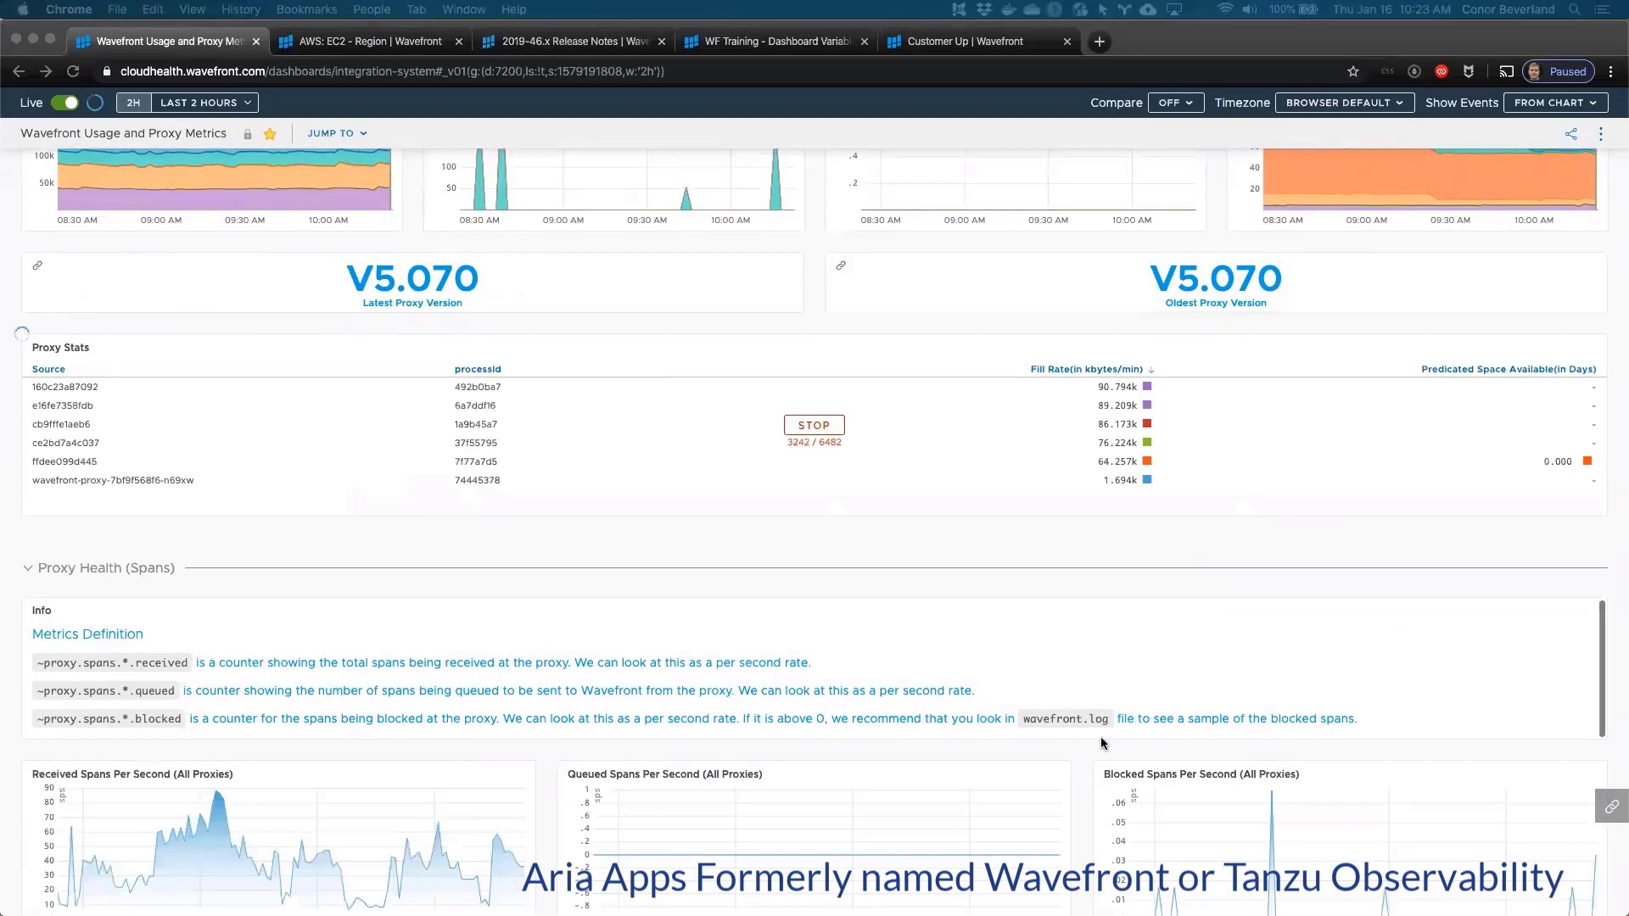
{"action": "scroll", "coordinate": [1101, 738], "scroll_direction": "down", "scroll_amount": 5}
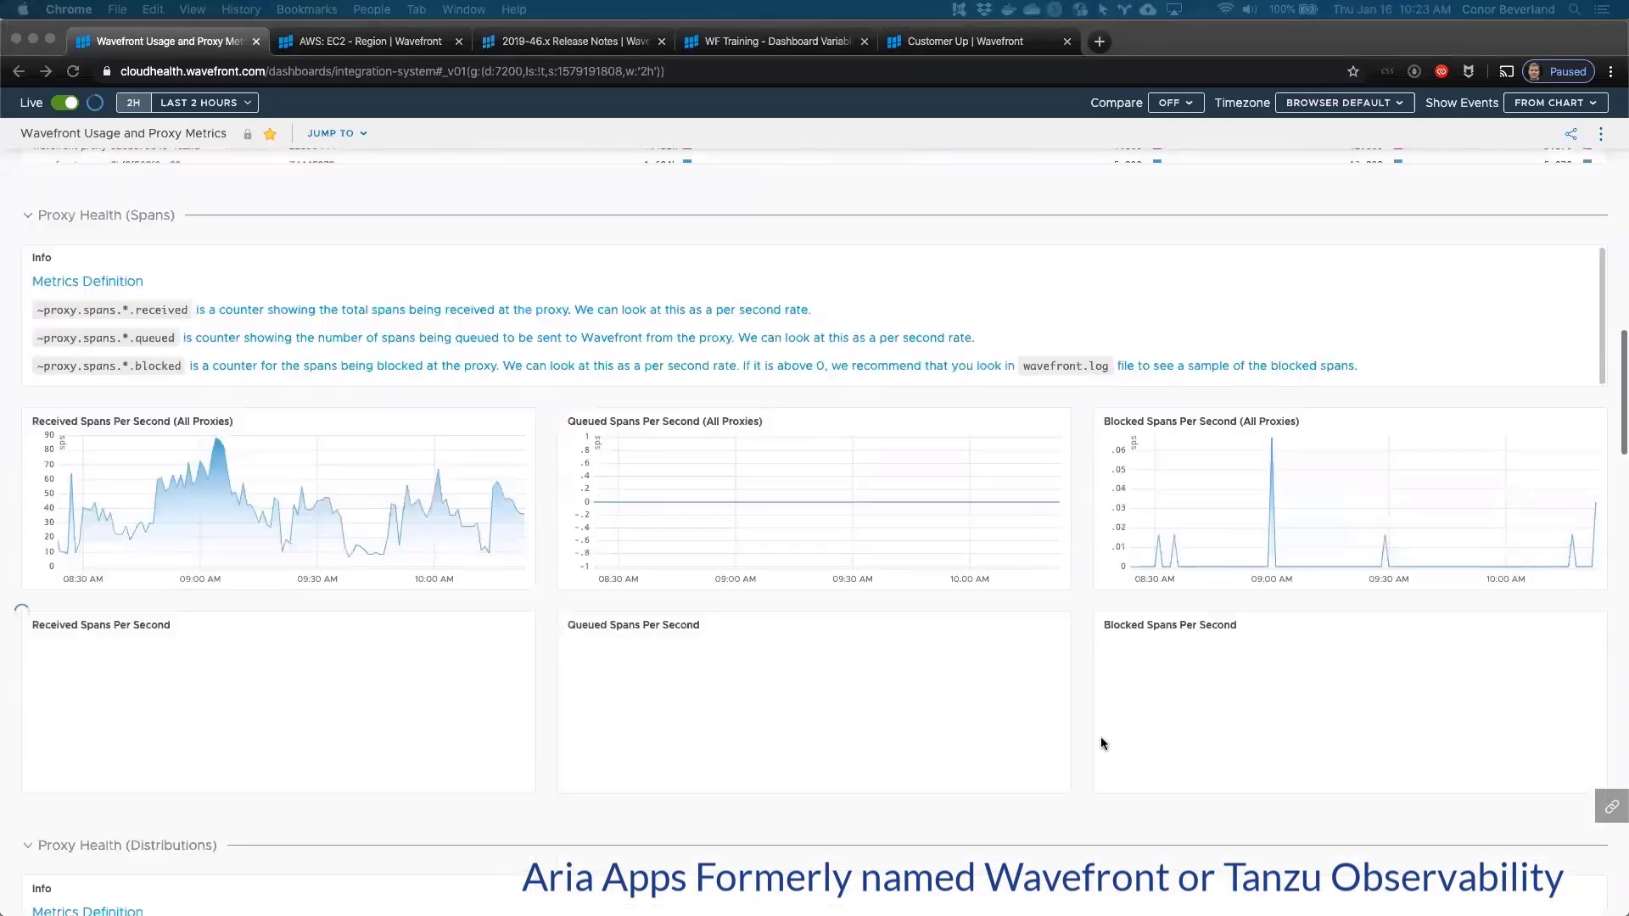
{"action": "scroll", "coordinate": [1101, 738], "scroll_direction": "down", "scroll_amount": 4}
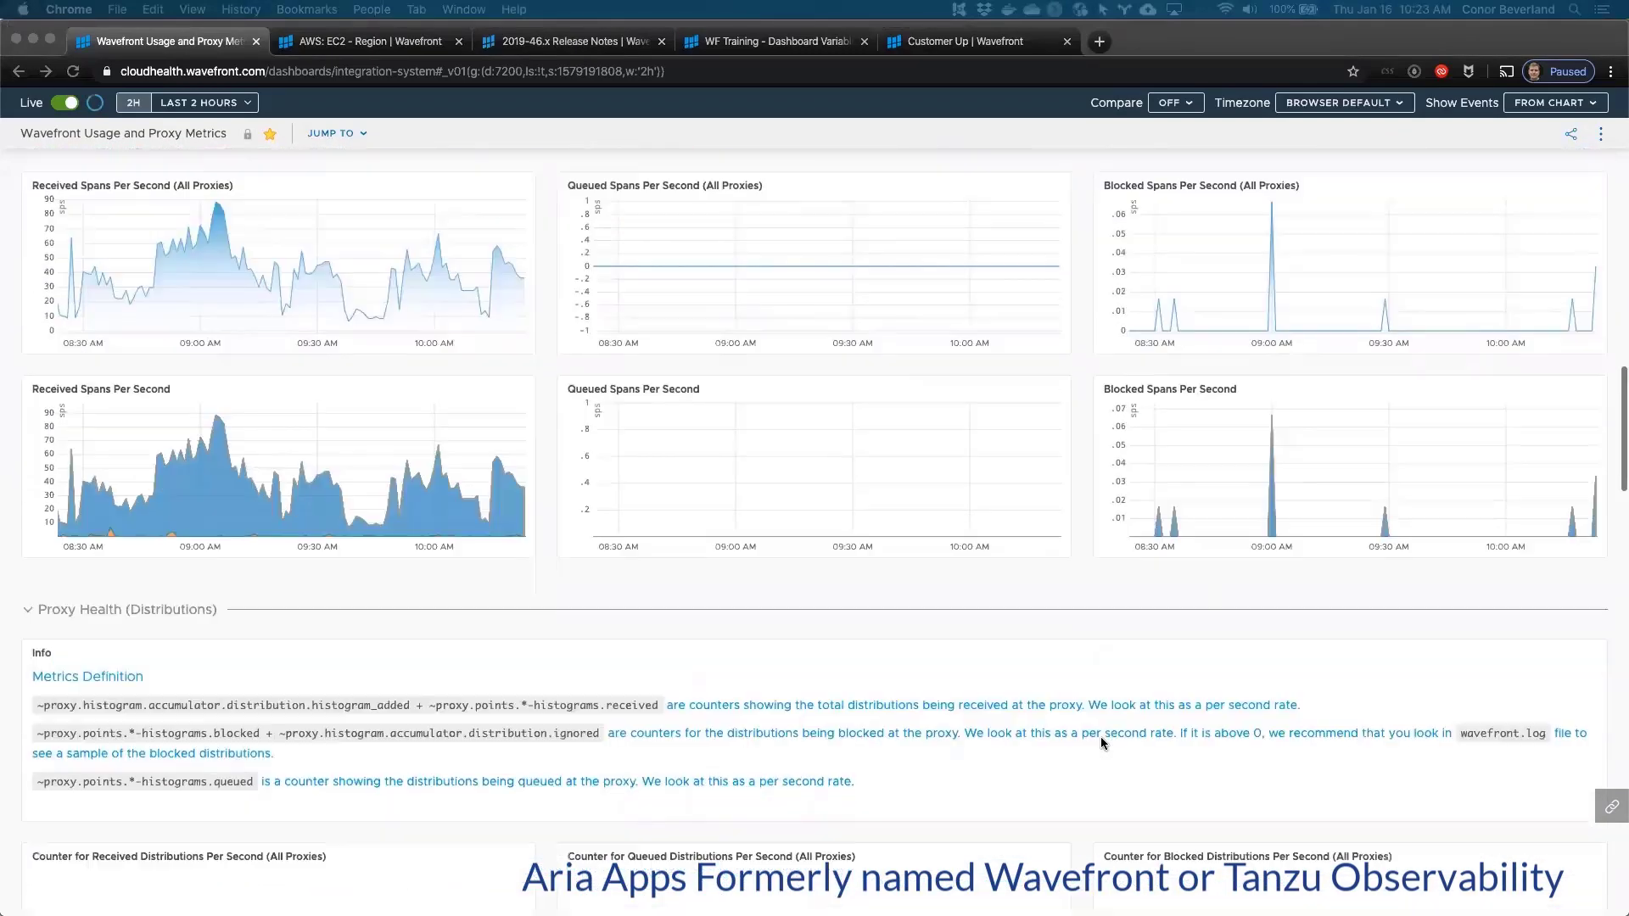
{"action": "scroll", "coordinate": [1101, 743], "scroll_direction": "down", "scroll_amount": 1}
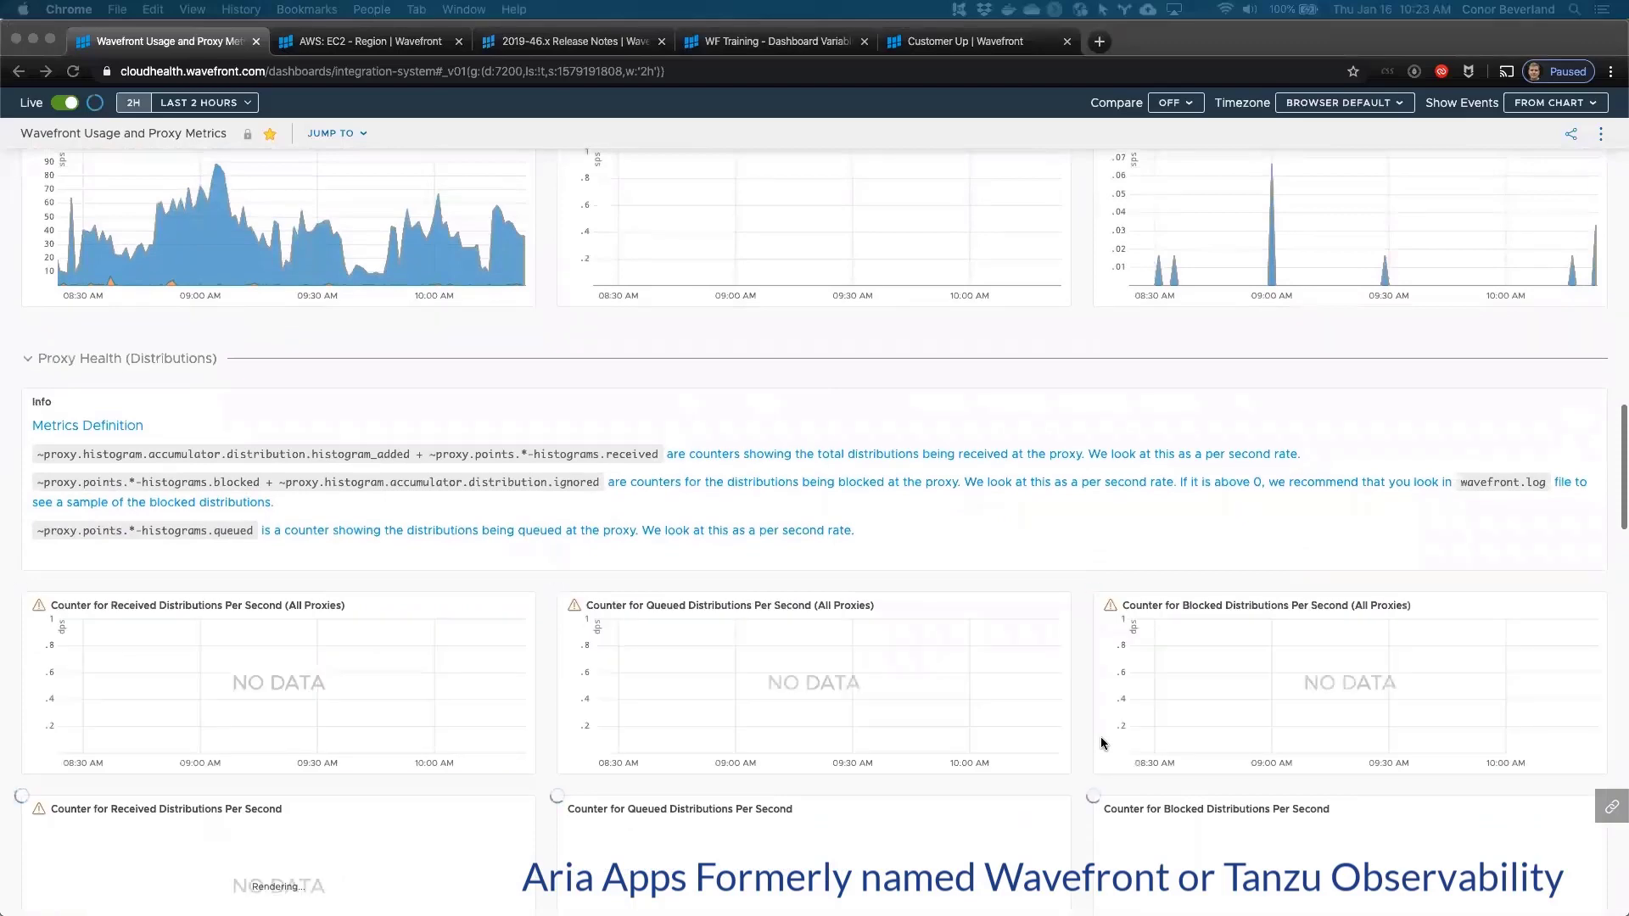
{"action": "scroll", "coordinate": [1101, 743], "scroll_direction": "down", "scroll_amount": 1}
{"action": "scroll", "coordinate": [1101, 738], "scroll_direction": "down", "scroll_amount": 6}
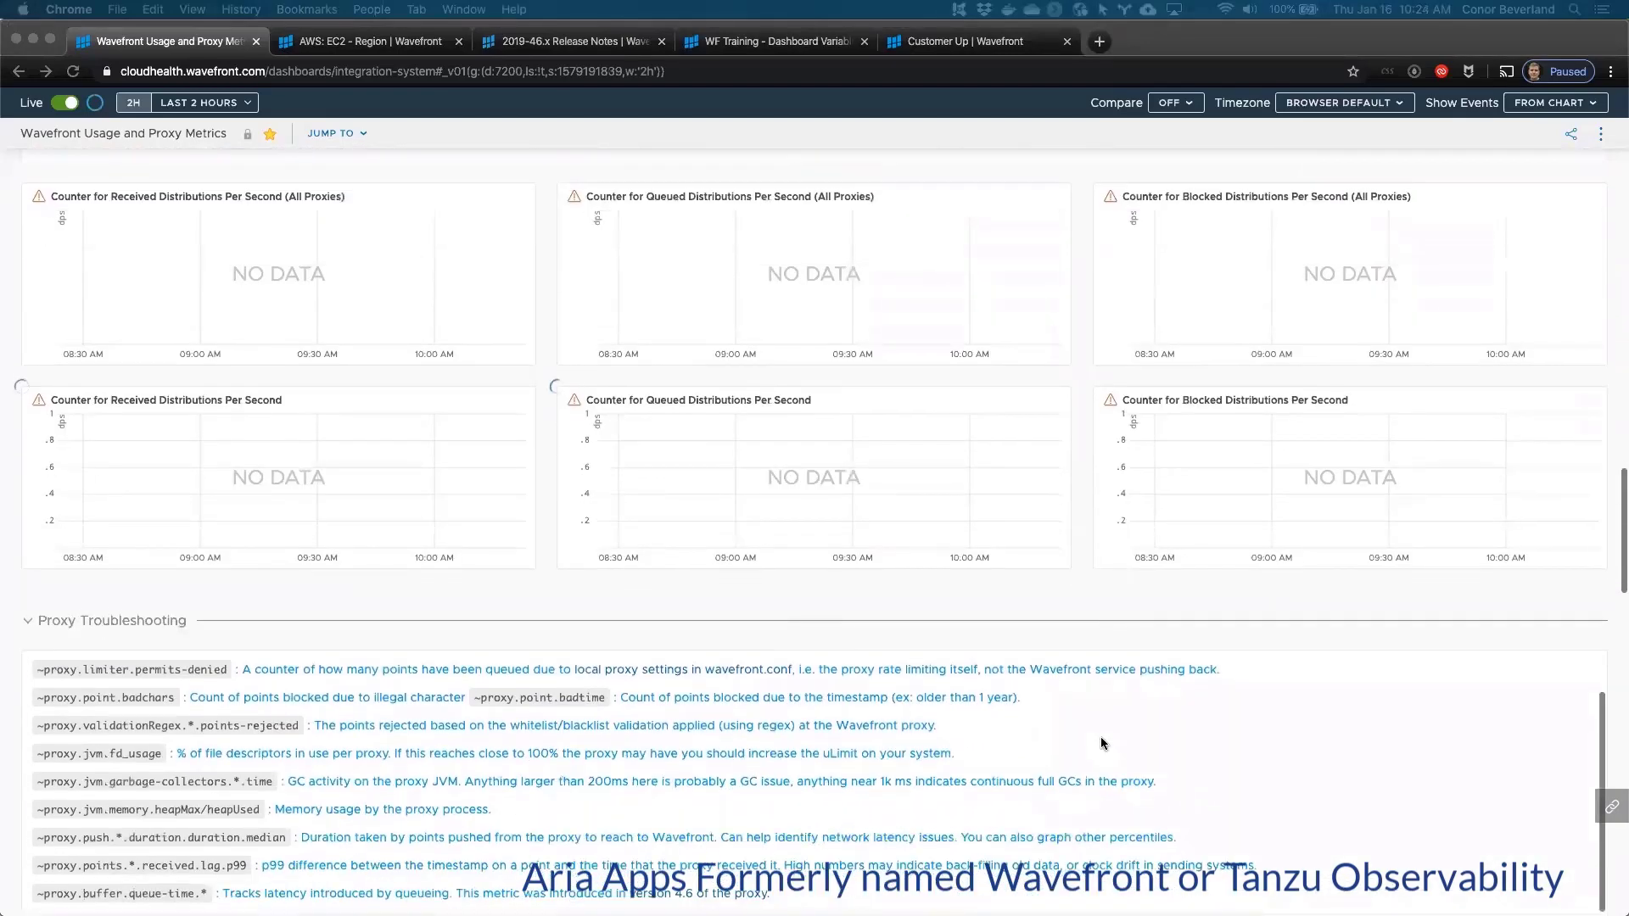
{"action": "scroll", "coordinate": [1101, 734], "scroll_direction": "down", "scroll_amount": 10}
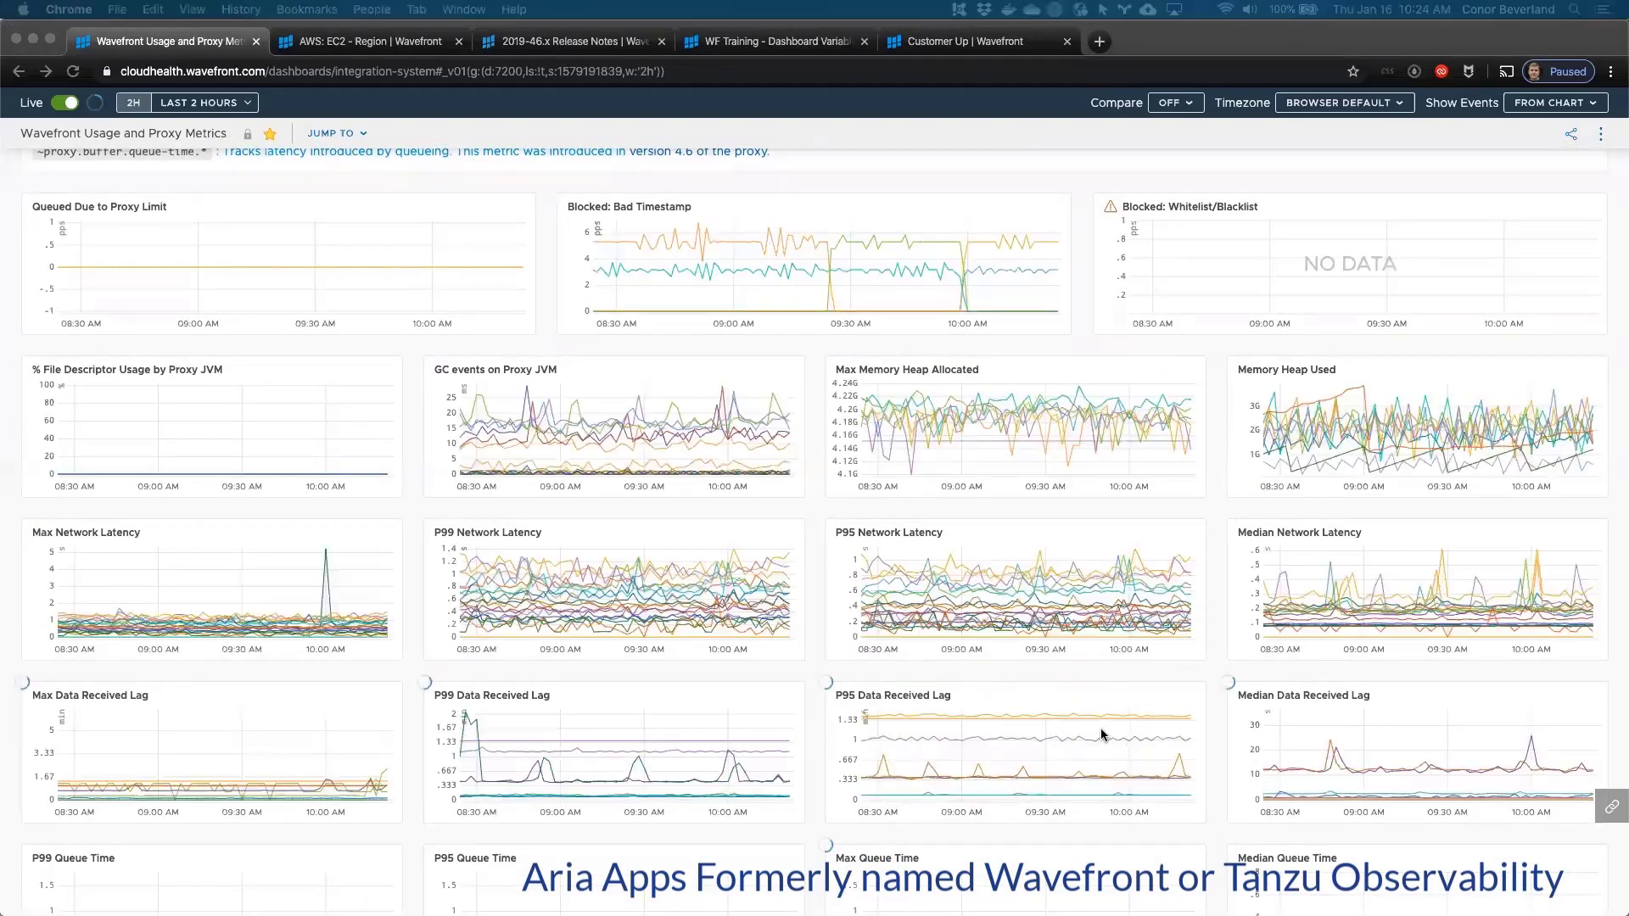
{"action": "scroll", "coordinate": [1101, 734], "scroll_direction": "up", "scroll_amount": 15}
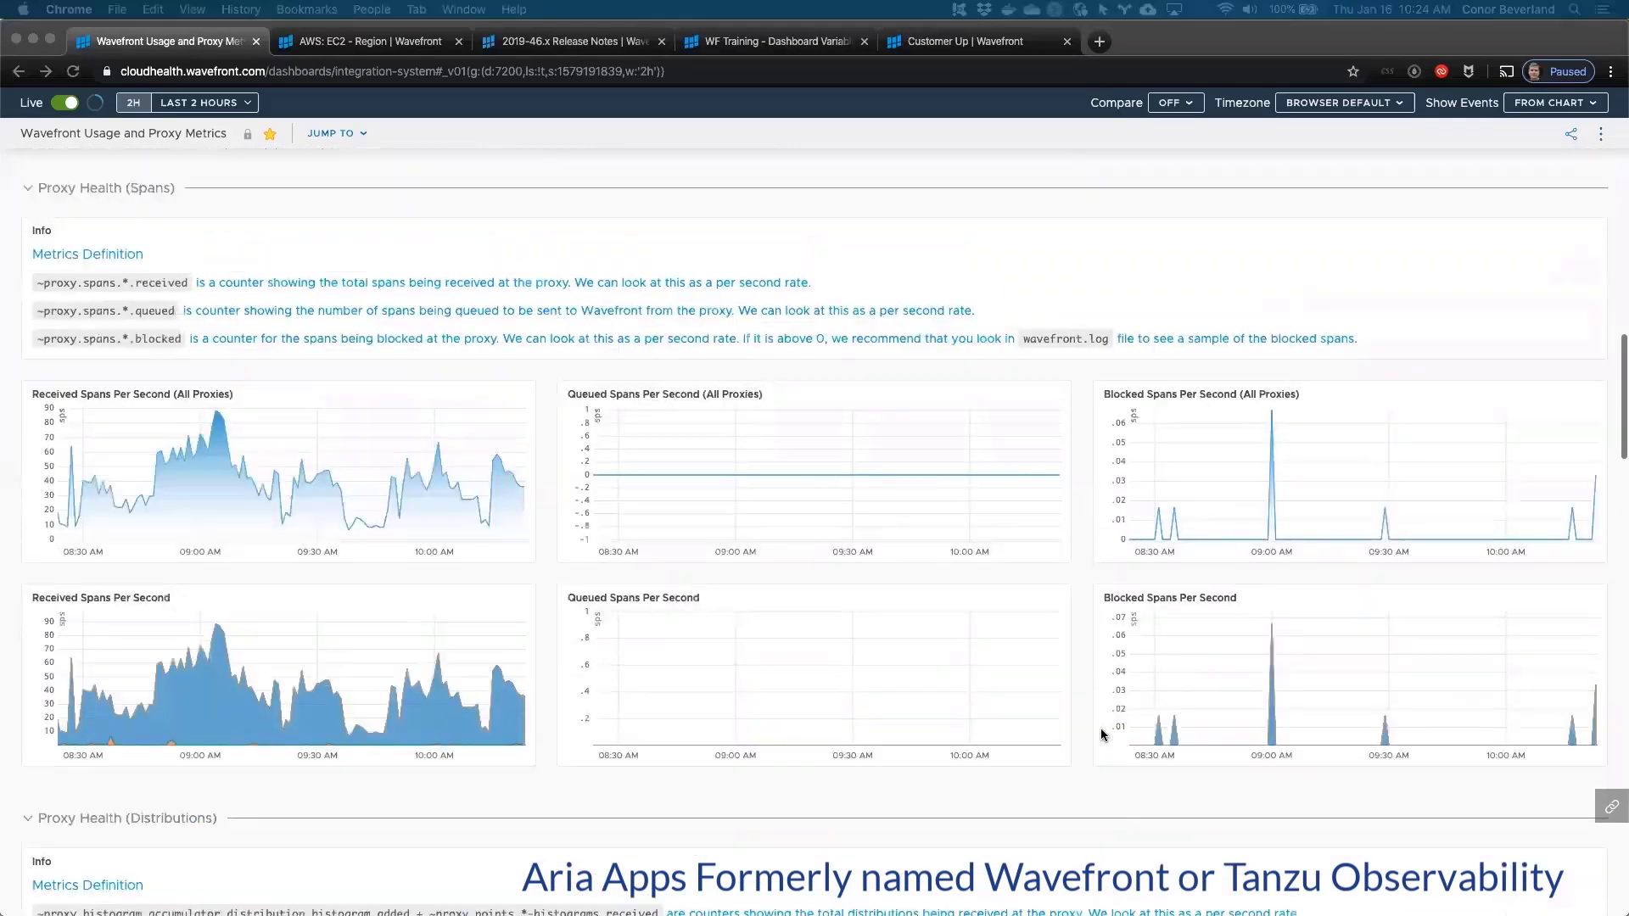
{"action": "scroll", "coordinate": [1101, 734], "scroll_direction": "up", "scroll_amount": 15}
{"action": "scroll", "coordinate": [1101, 734], "scroll_direction": "up", "scroll_amount": 5}
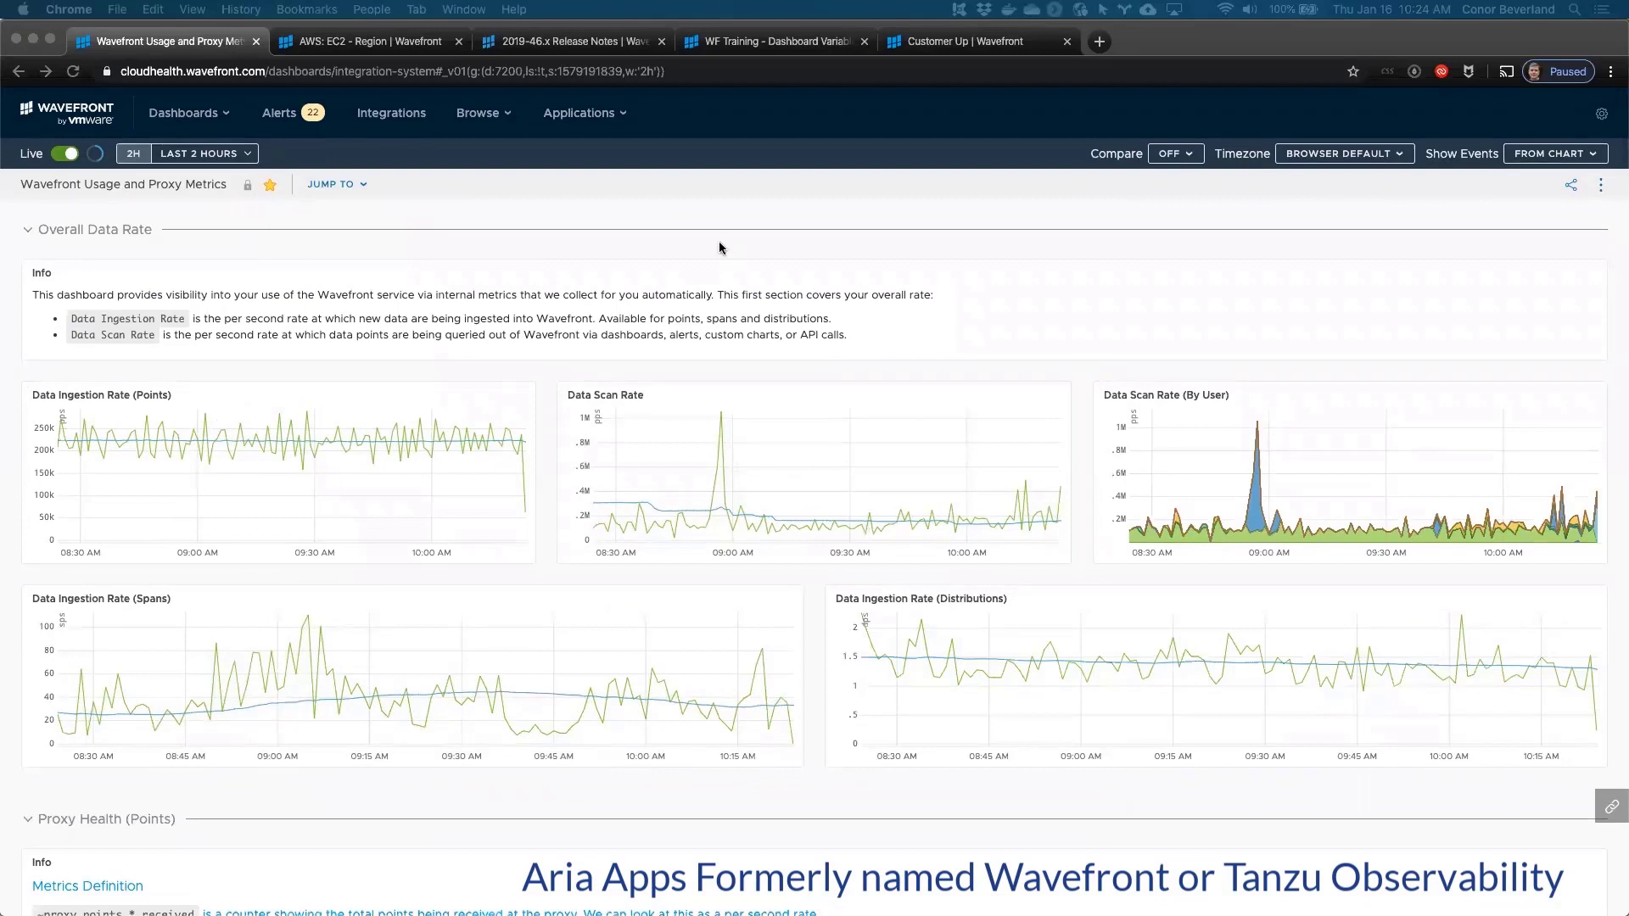
Step: Jump to the Wavefront Stats section, inspect the query behind the Total Dashboards chart, and return to the dashboard
{"action": "left_click", "coordinate": [357, 186]}
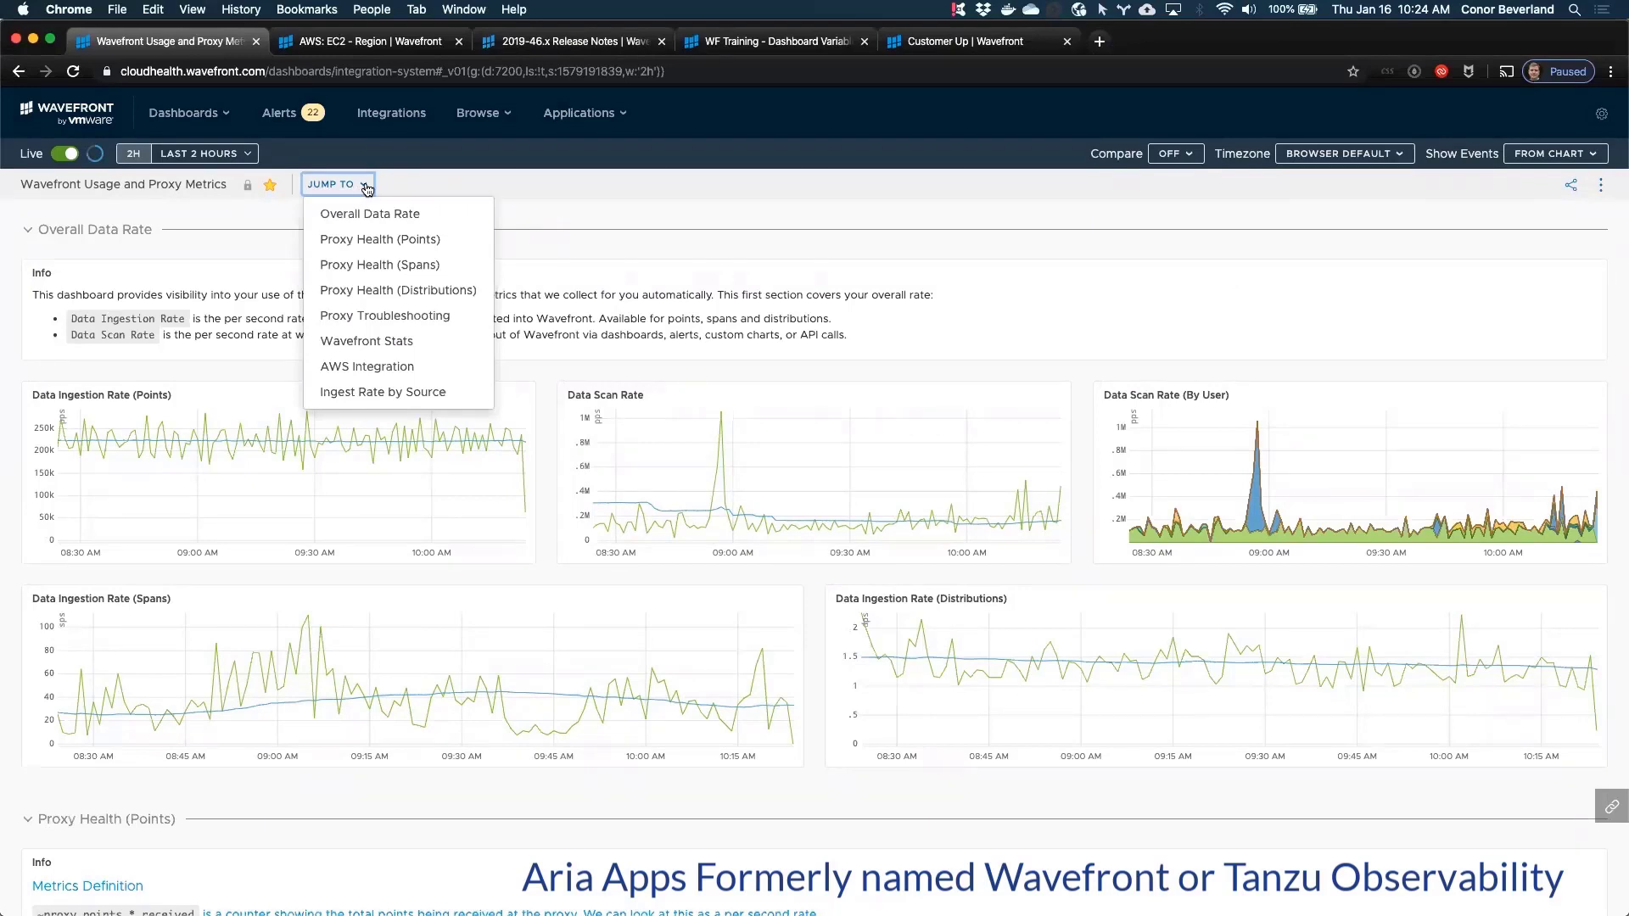
{"action": "left_click", "coordinate": [432, 341]}
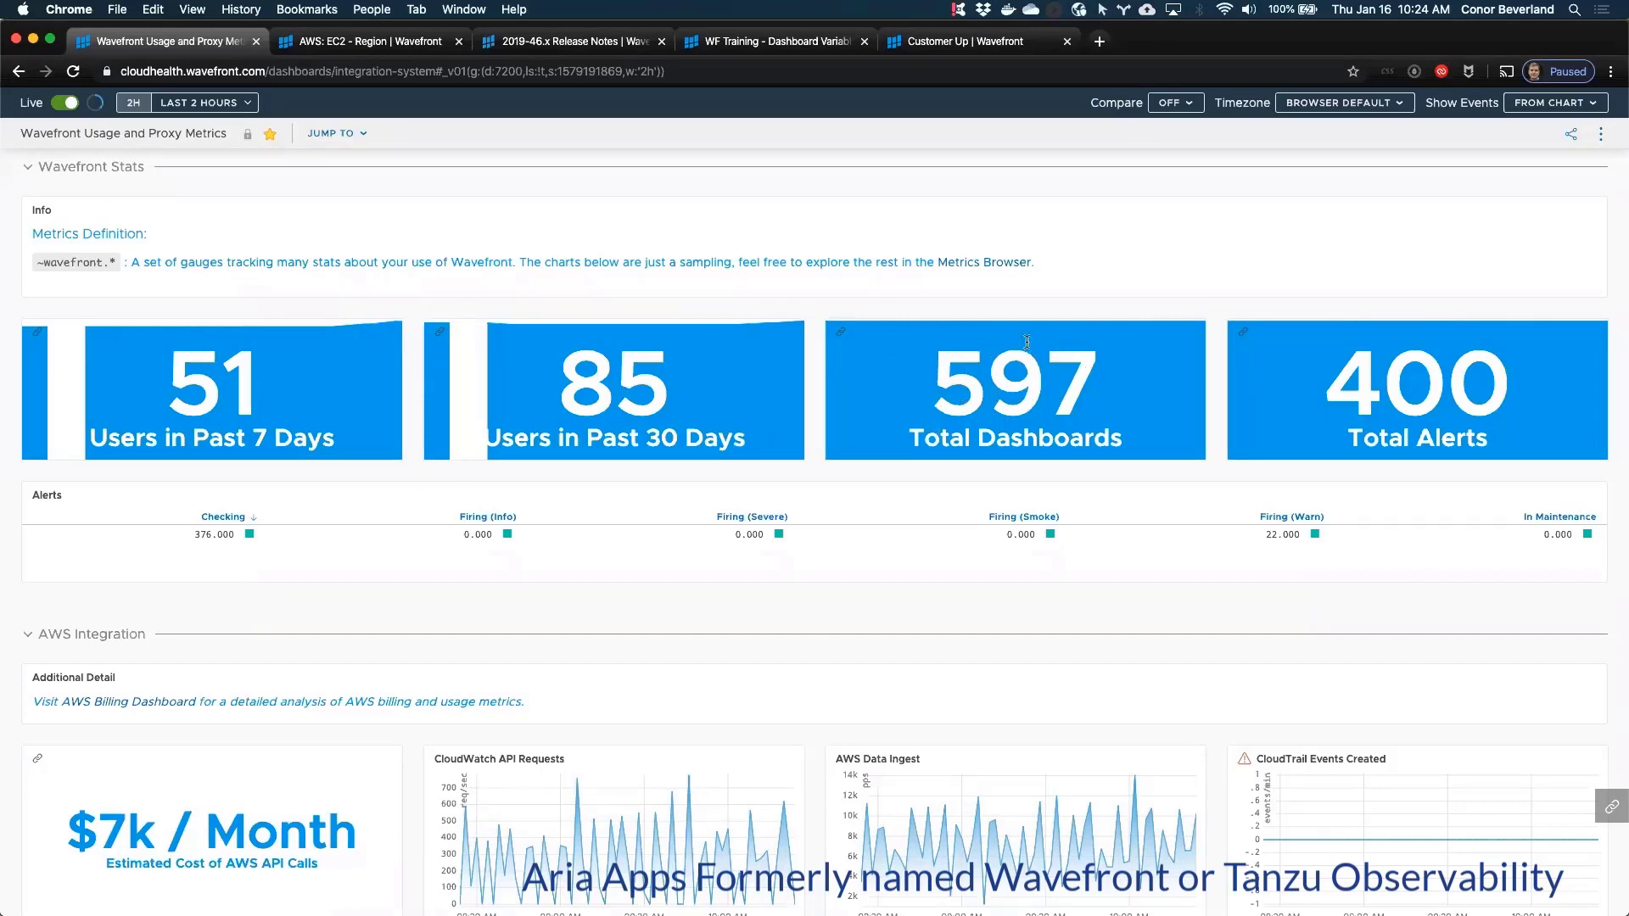
{"action": "left_click", "coordinate": [840, 340]}
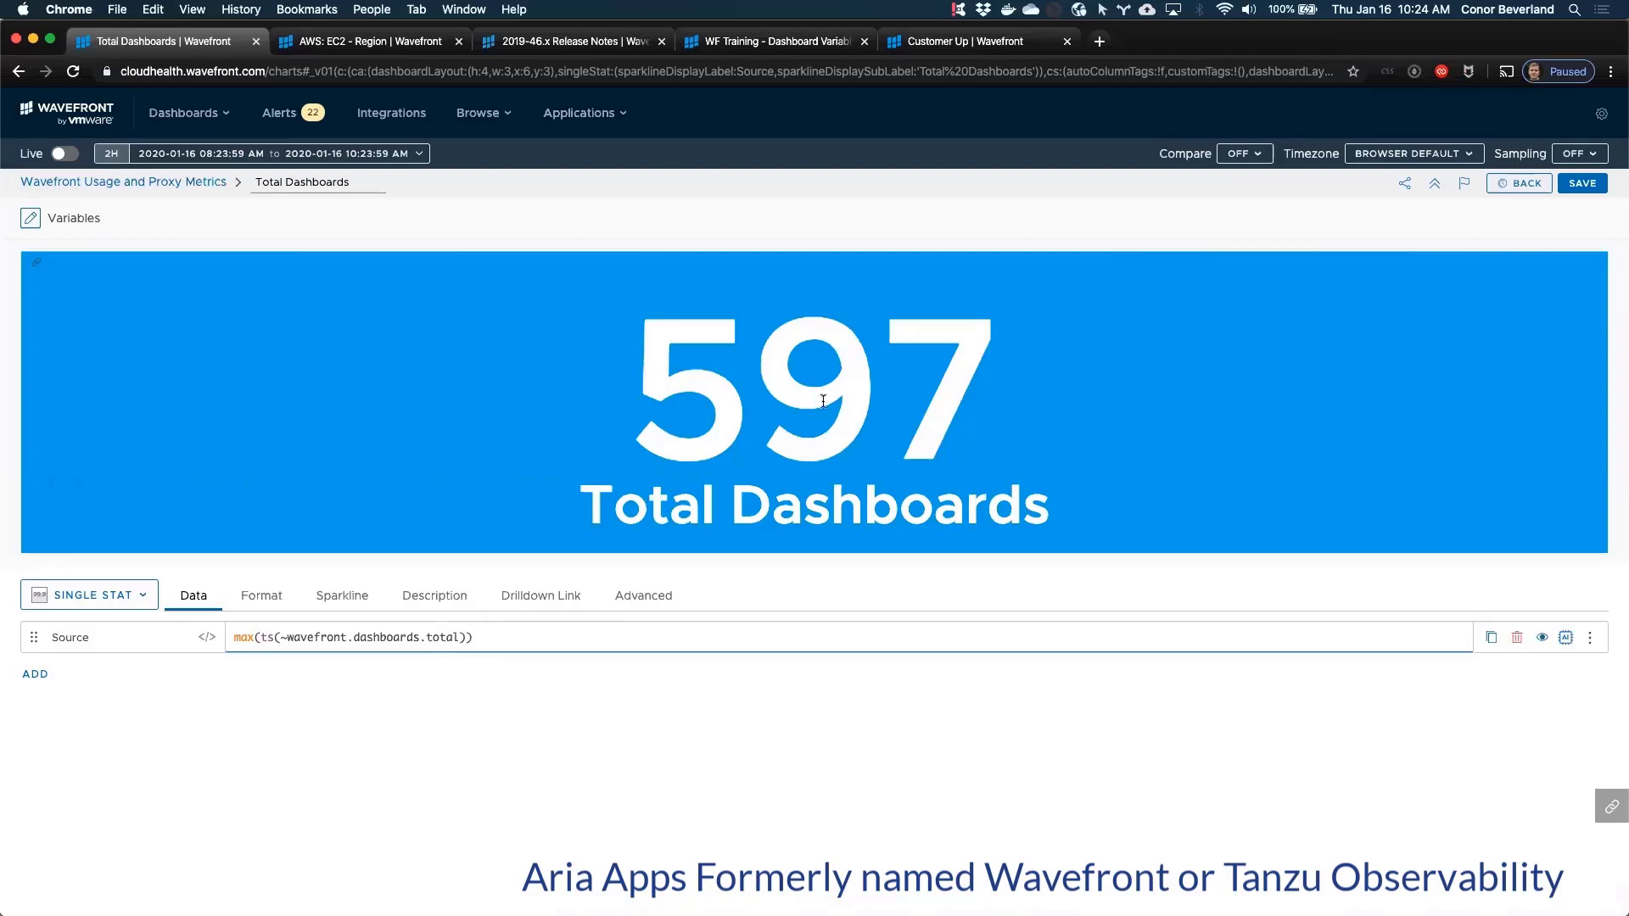
{"action": "left_click", "coordinate": [1525, 184]}
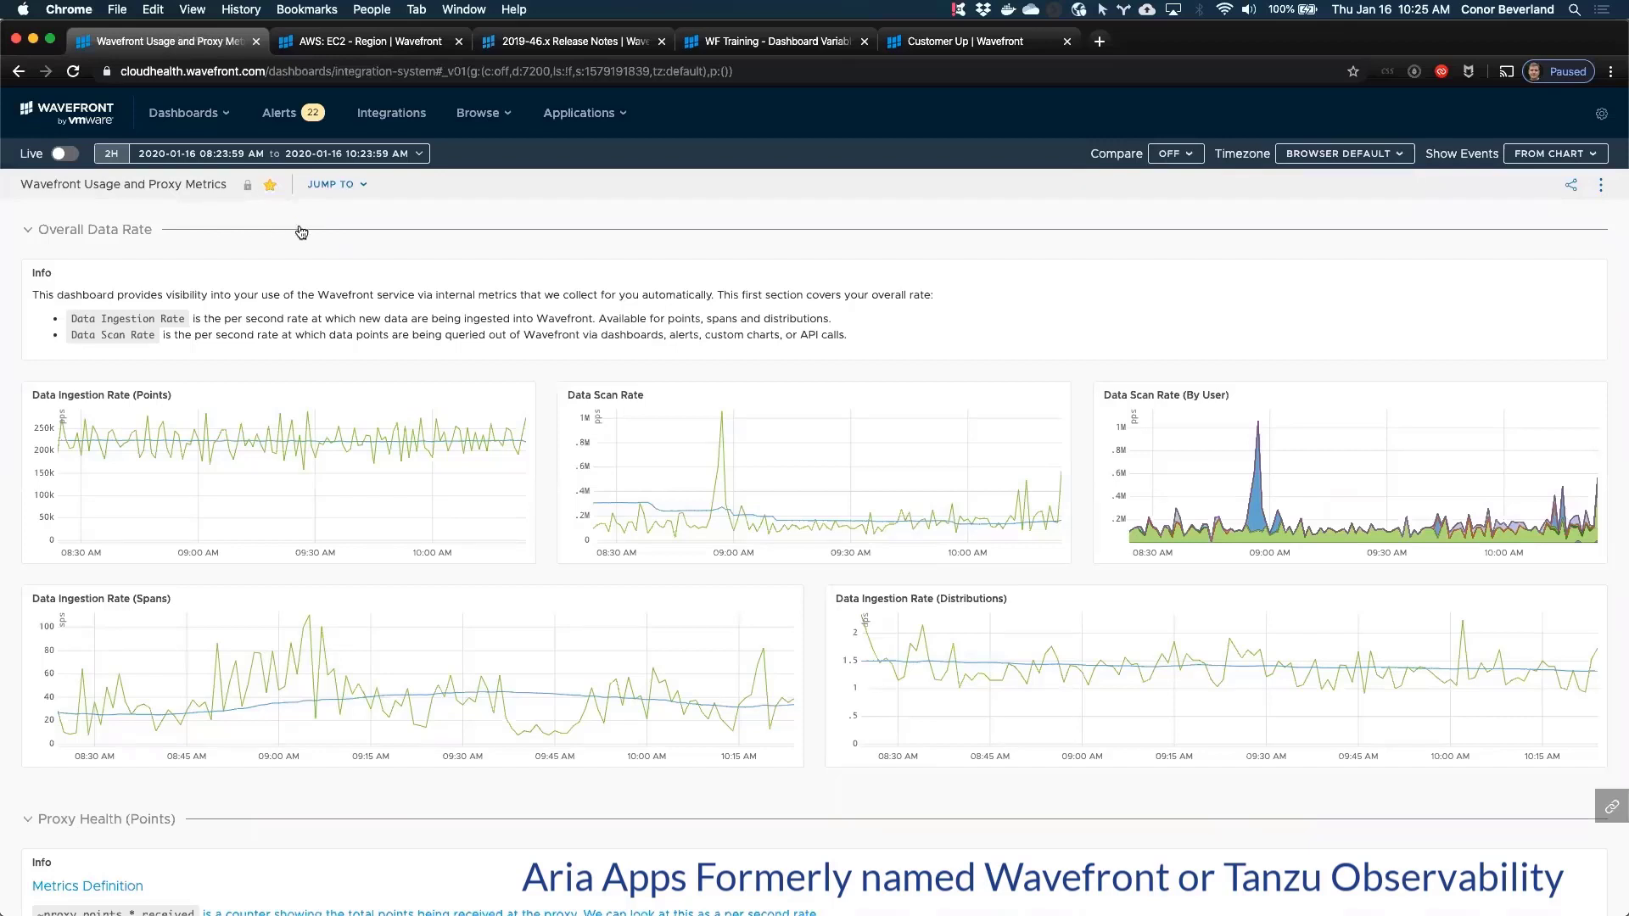
Step: Set the dashboard's time window to the last 5 minutes
{"action": "left_click", "coordinate": [271, 187]}
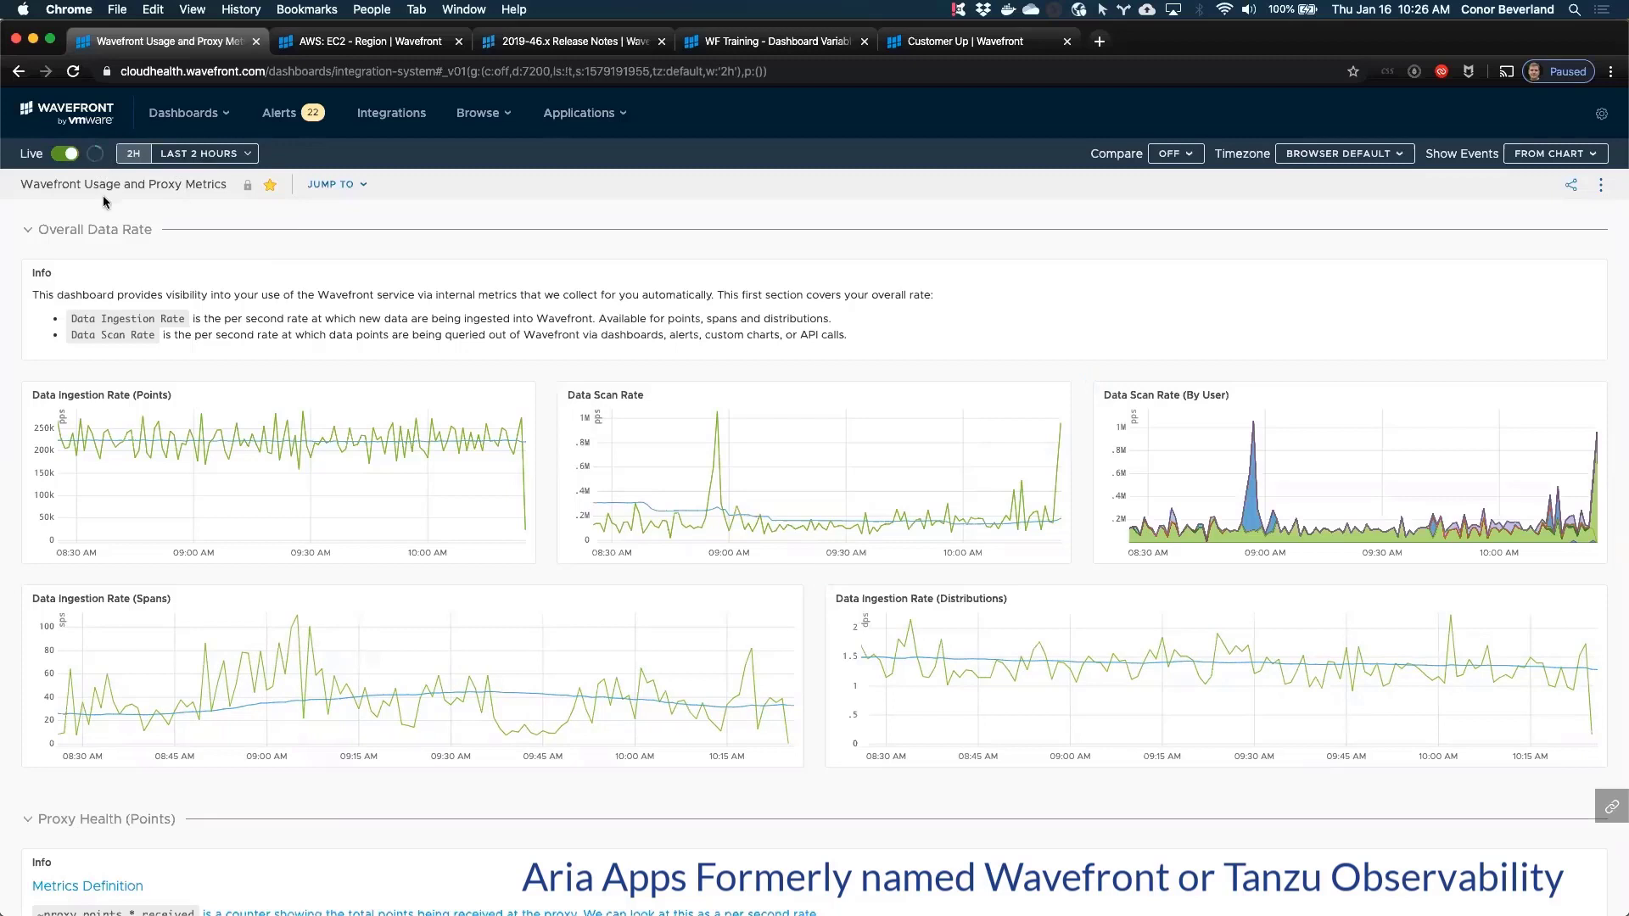
{"action": "left_click", "coordinate": [243, 155]}
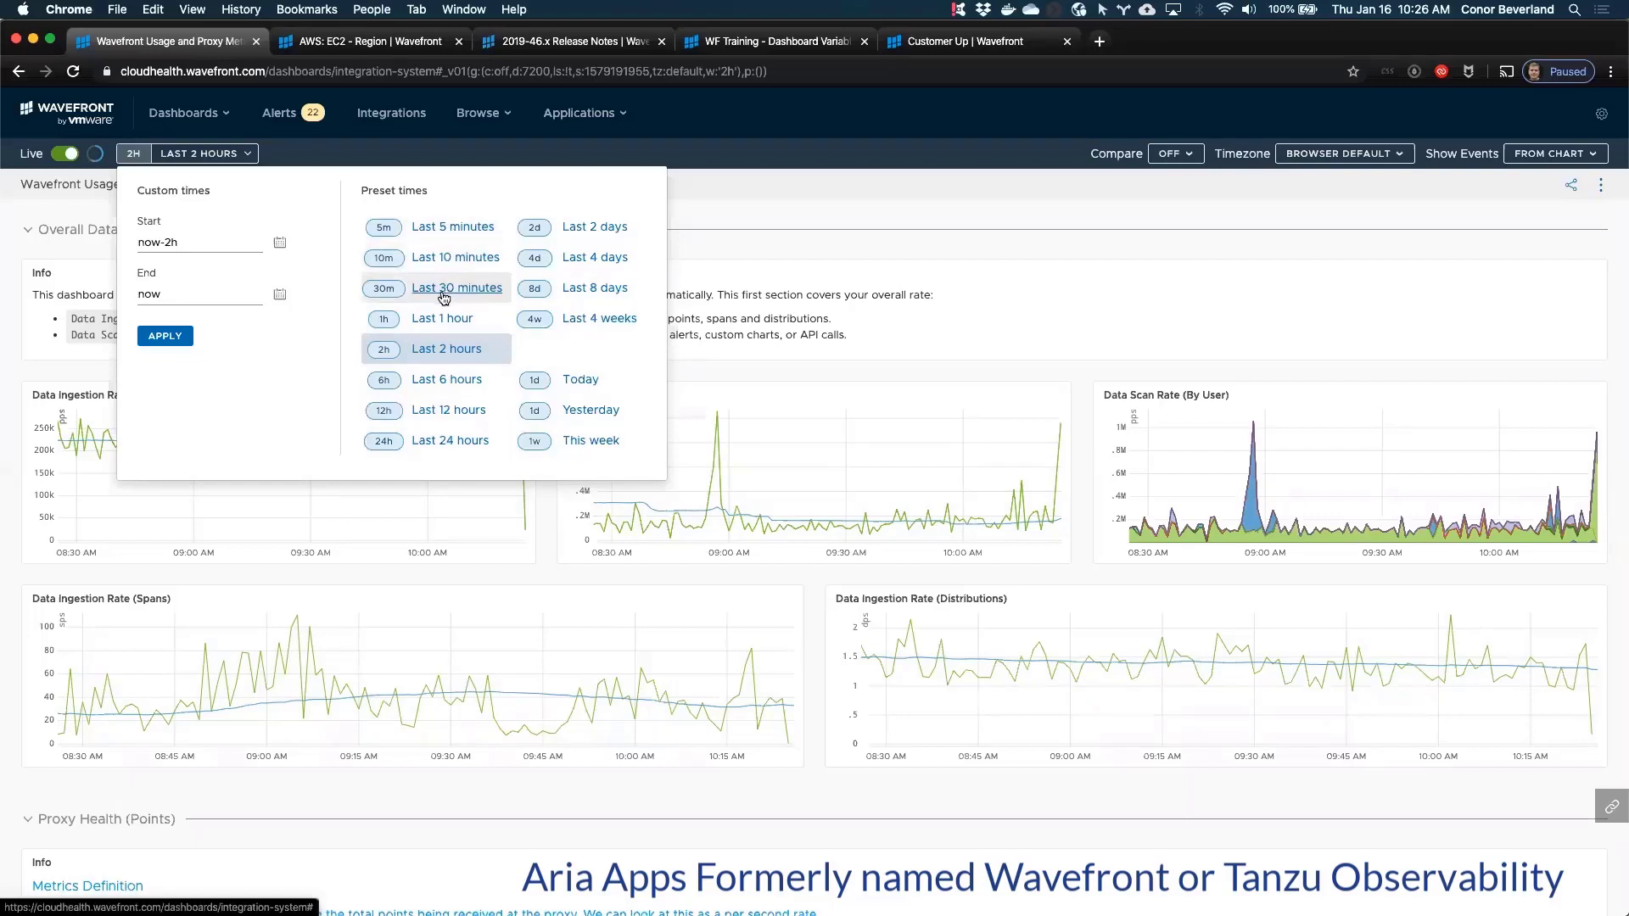
{"action": "left_click", "coordinate": [457, 235]}
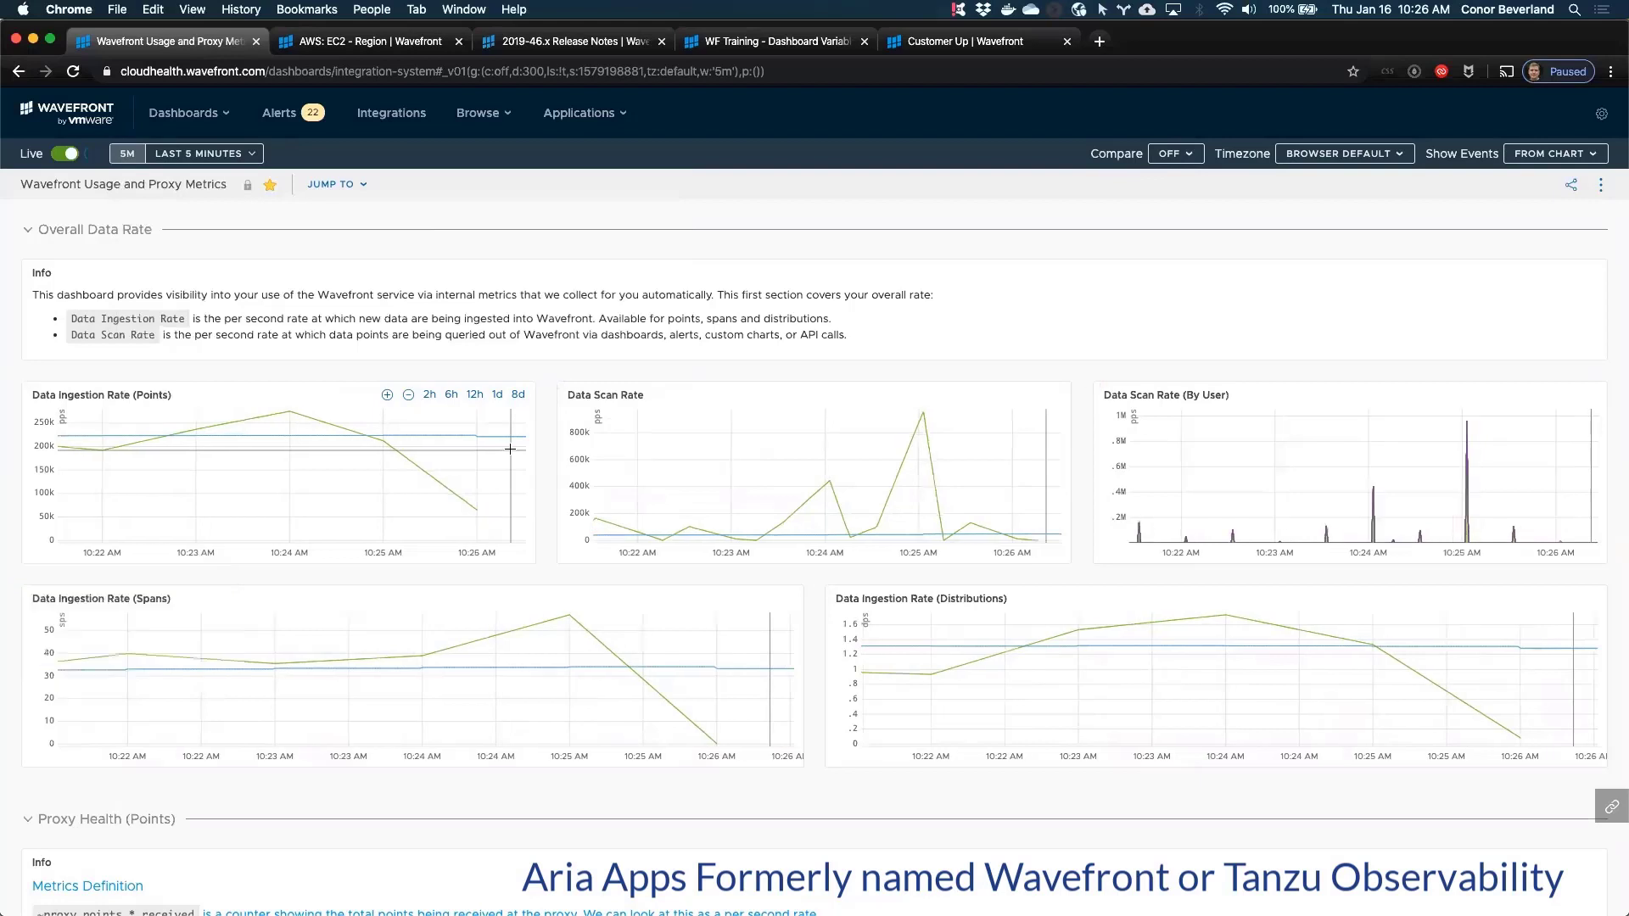
Step: Set the dashboard's time window to Today and look at its custom start and end expressions
{"action": "left_click", "coordinate": [216, 154]}
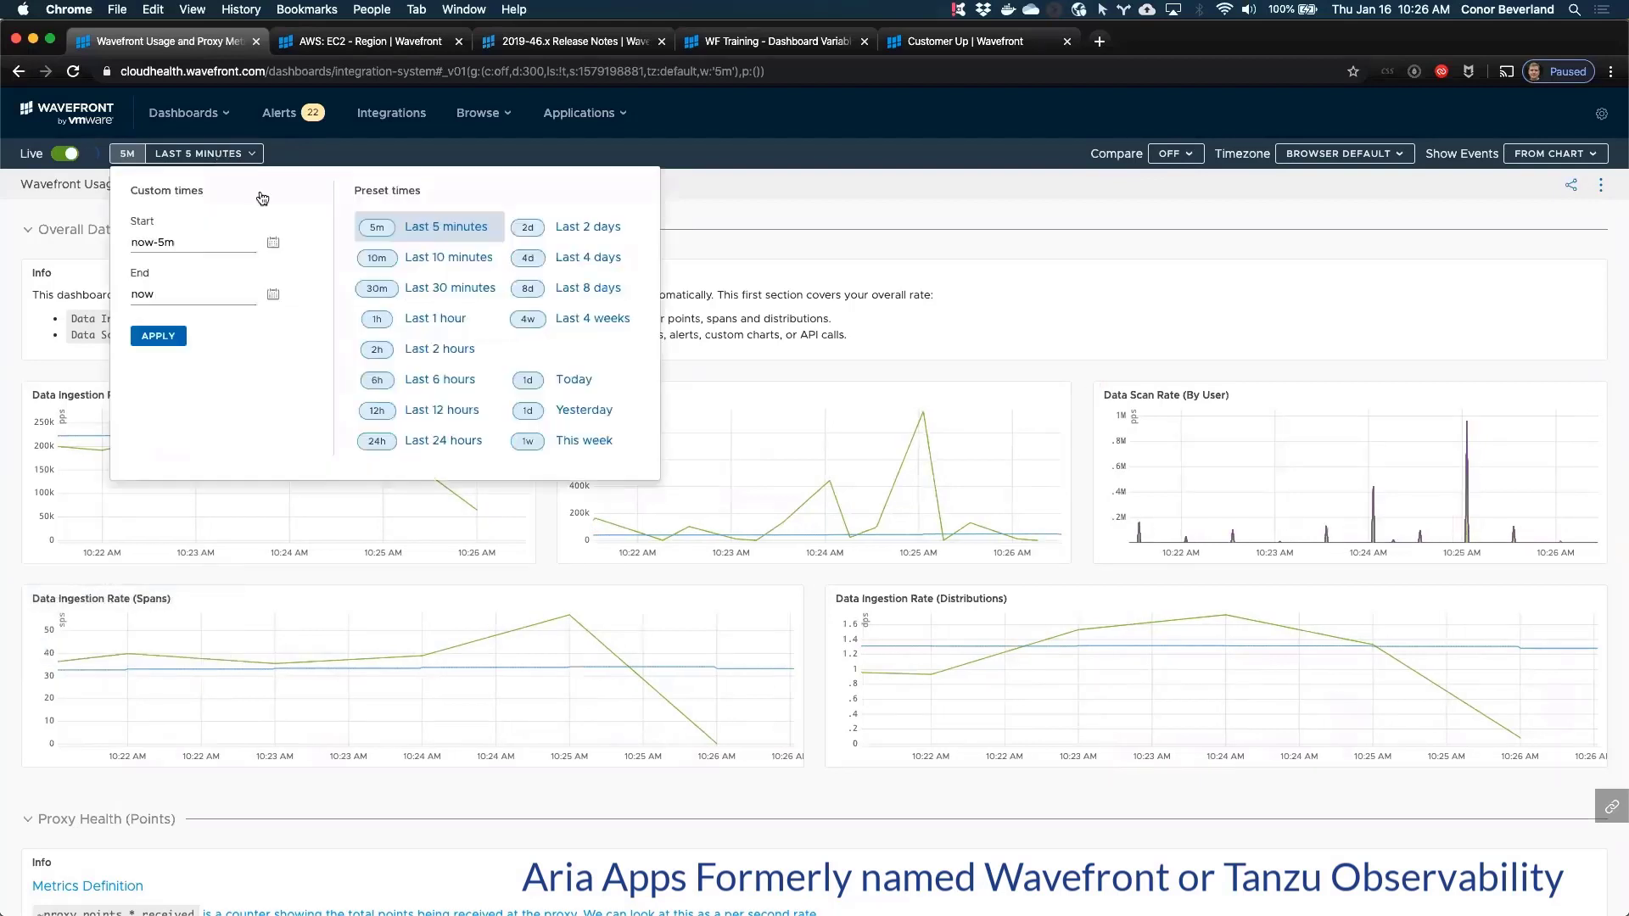
{"action": "left_click", "coordinate": [571, 382]}
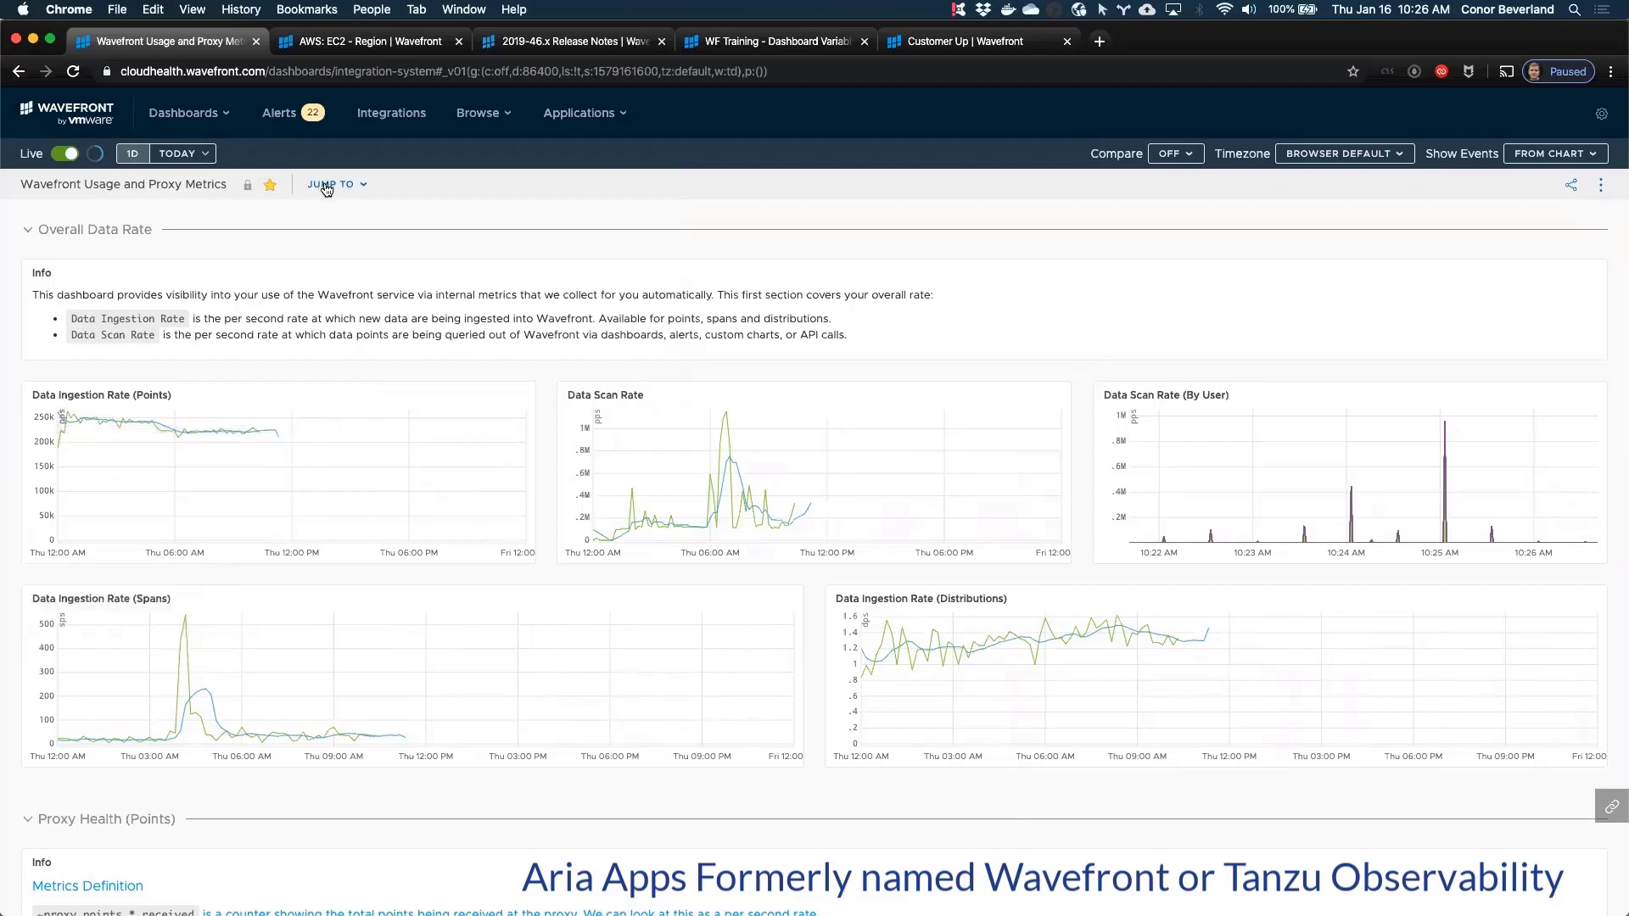
{"action": "left_click", "coordinate": [184, 159]}
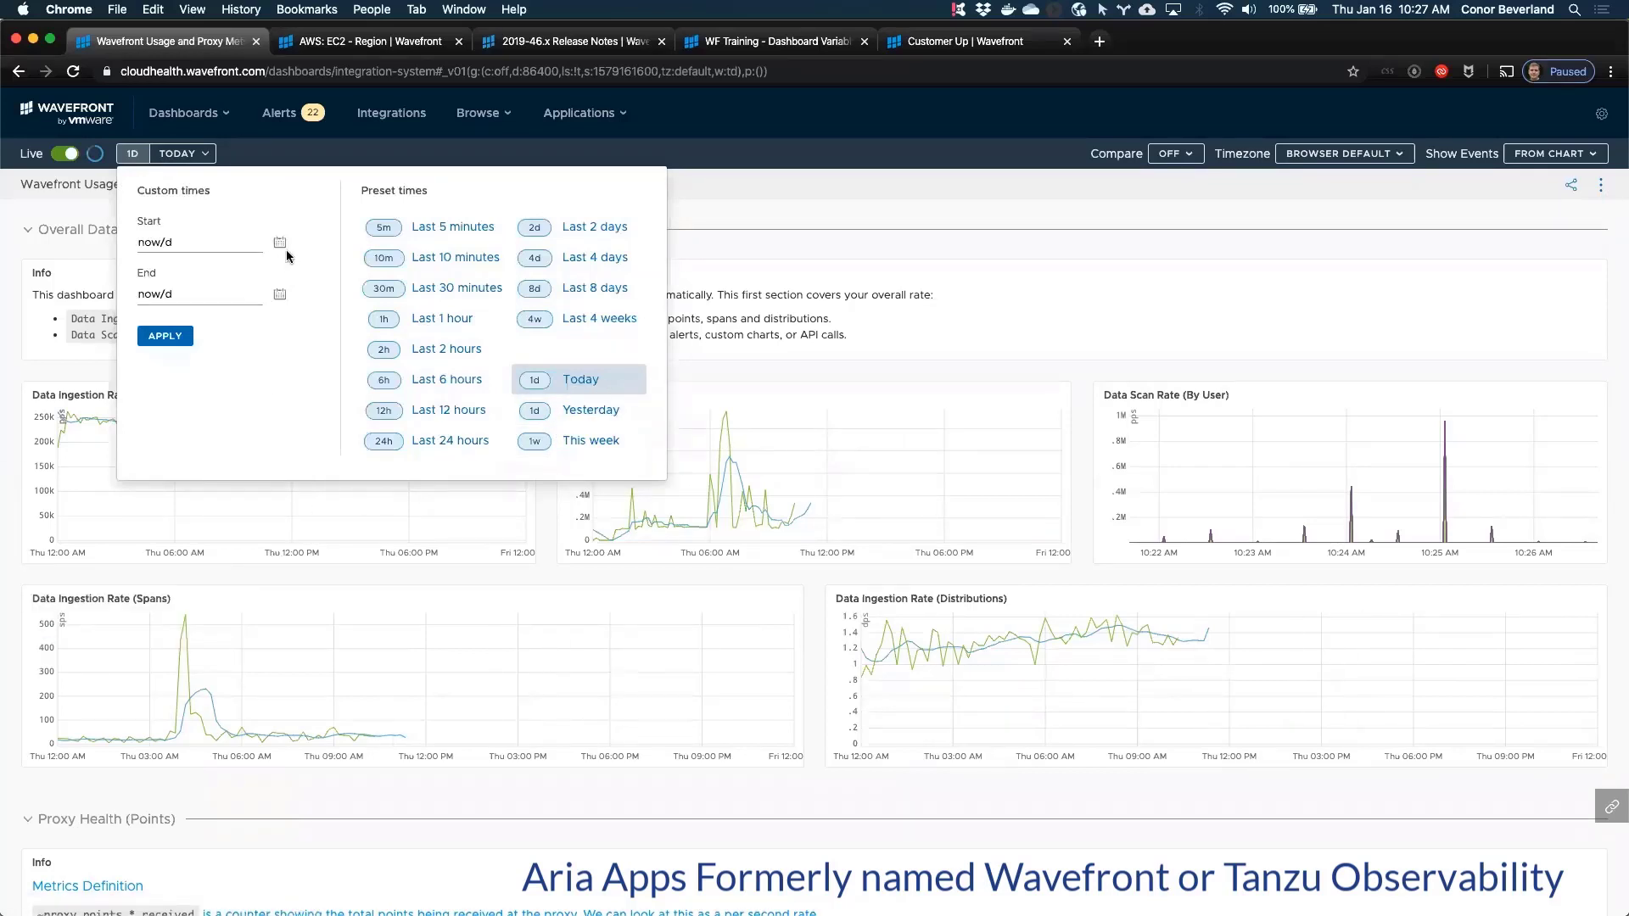
{"action": "left_click", "coordinate": [256, 507]}
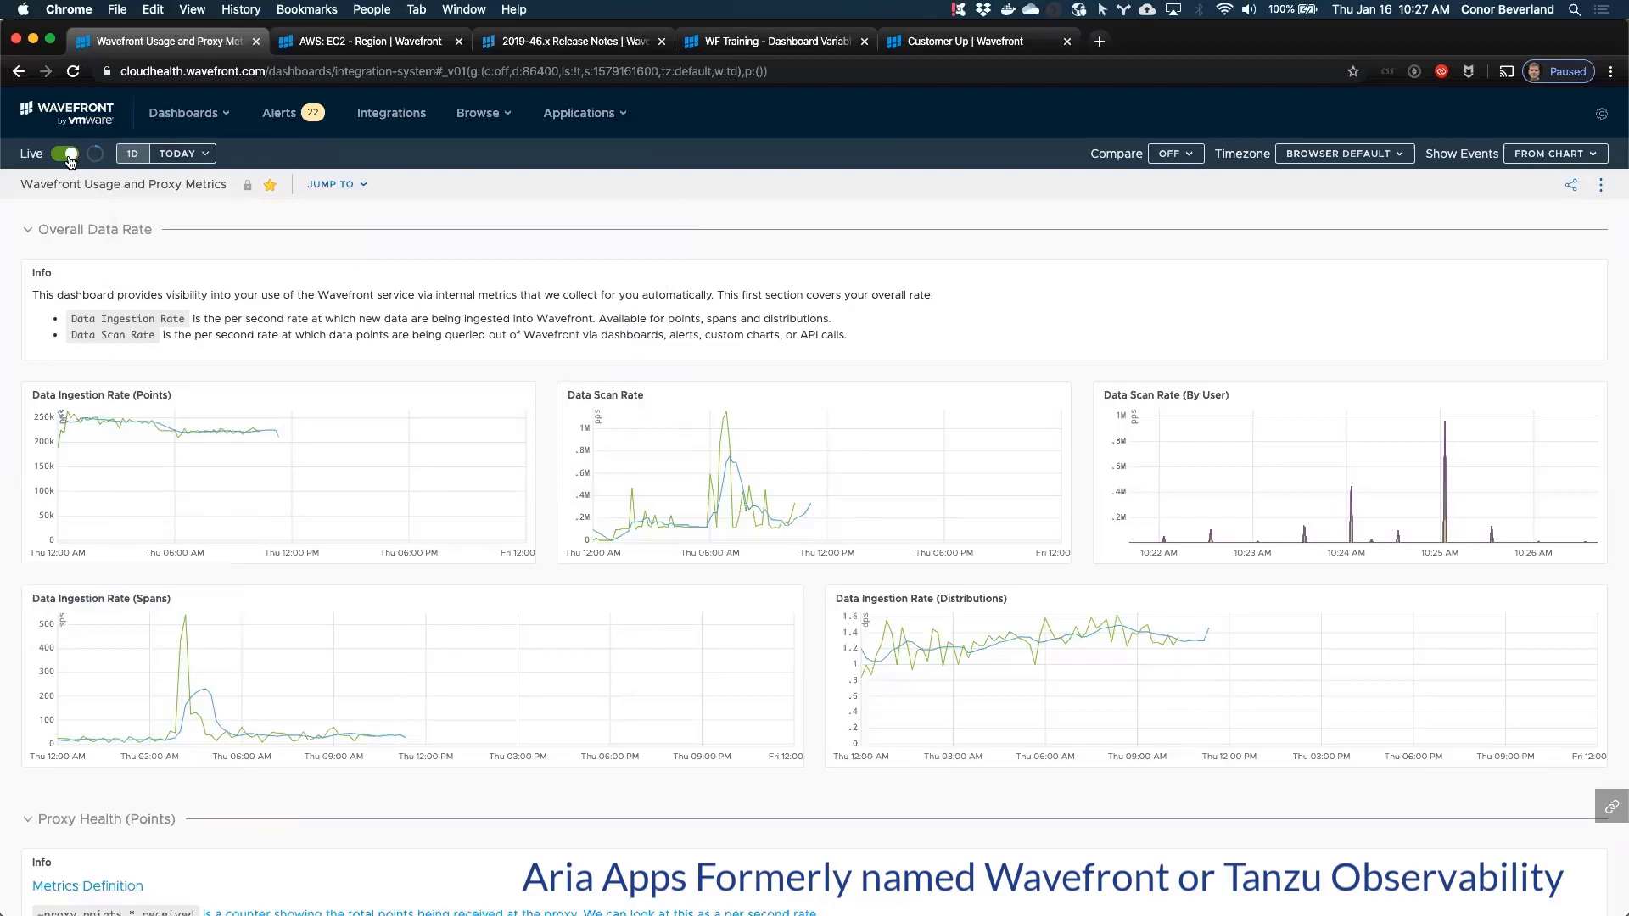
Step: Turn off live mode and choose December 1, 2019 as the custom start date of the time window
{"action": "left_click", "coordinate": [184, 156]}
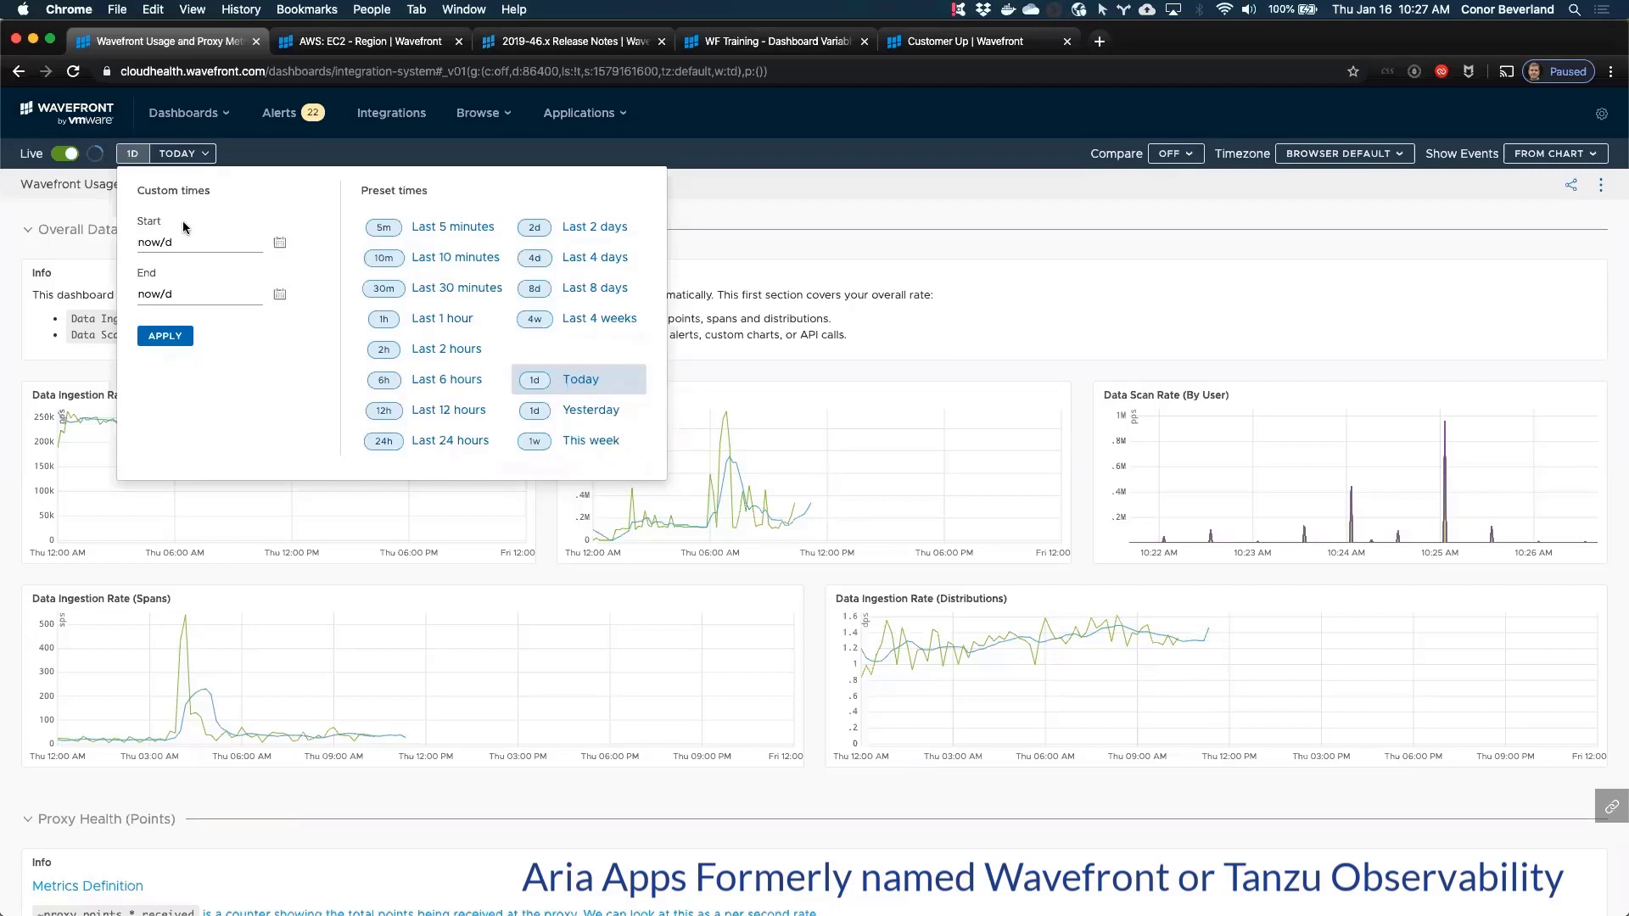
{"action": "left_click", "coordinate": [71, 156]}
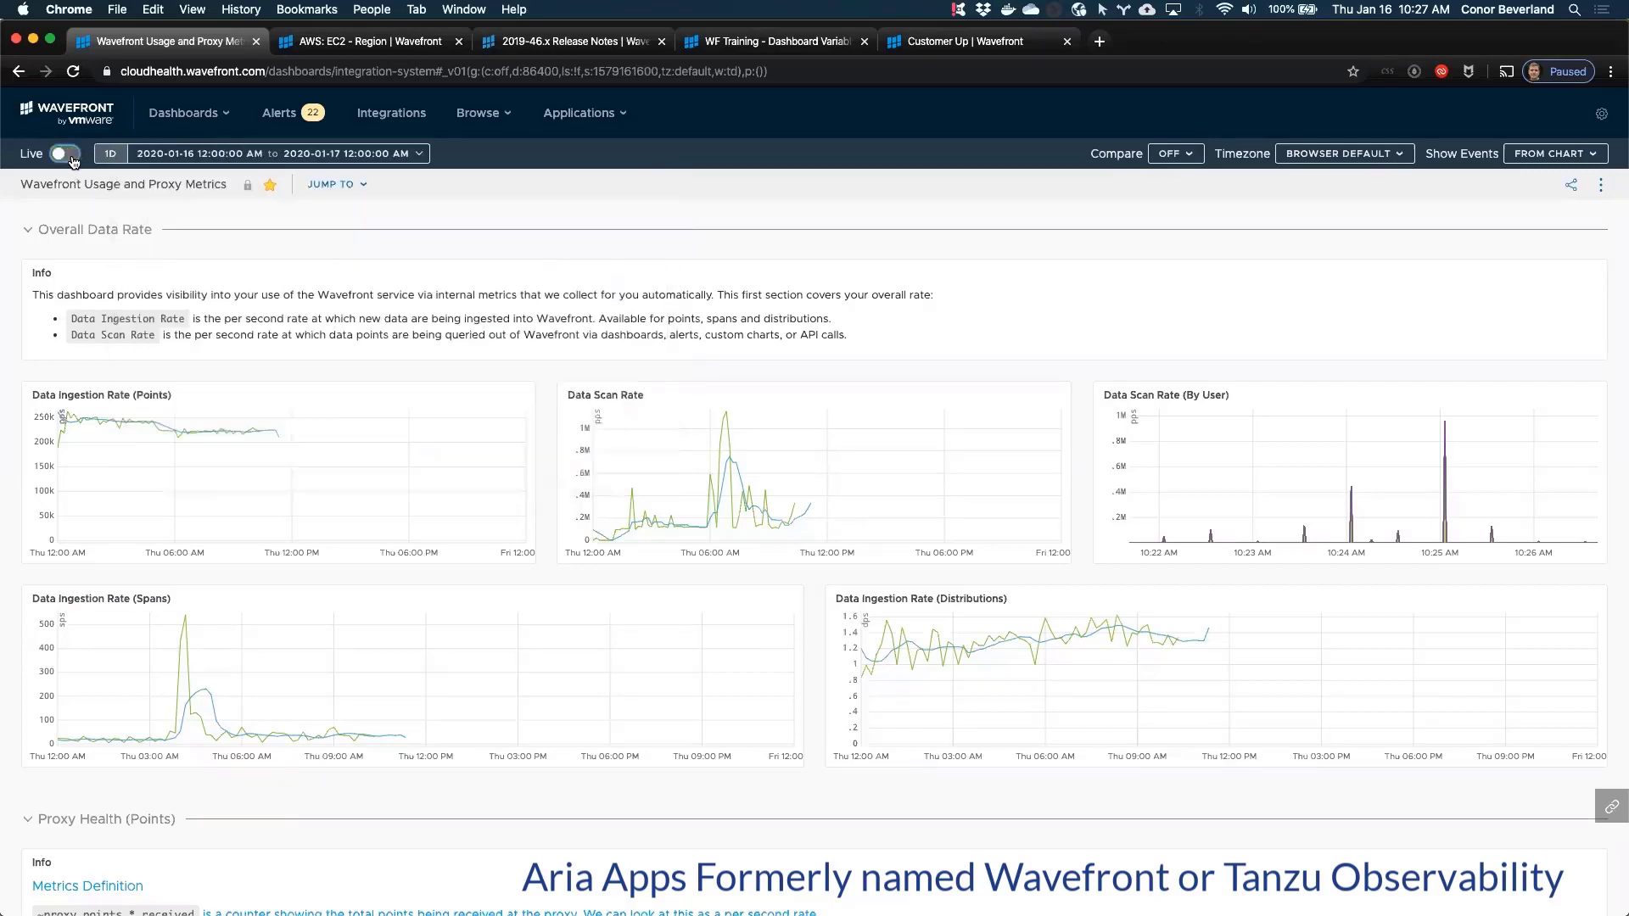
{"action": "left_click", "coordinate": [140, 155]}
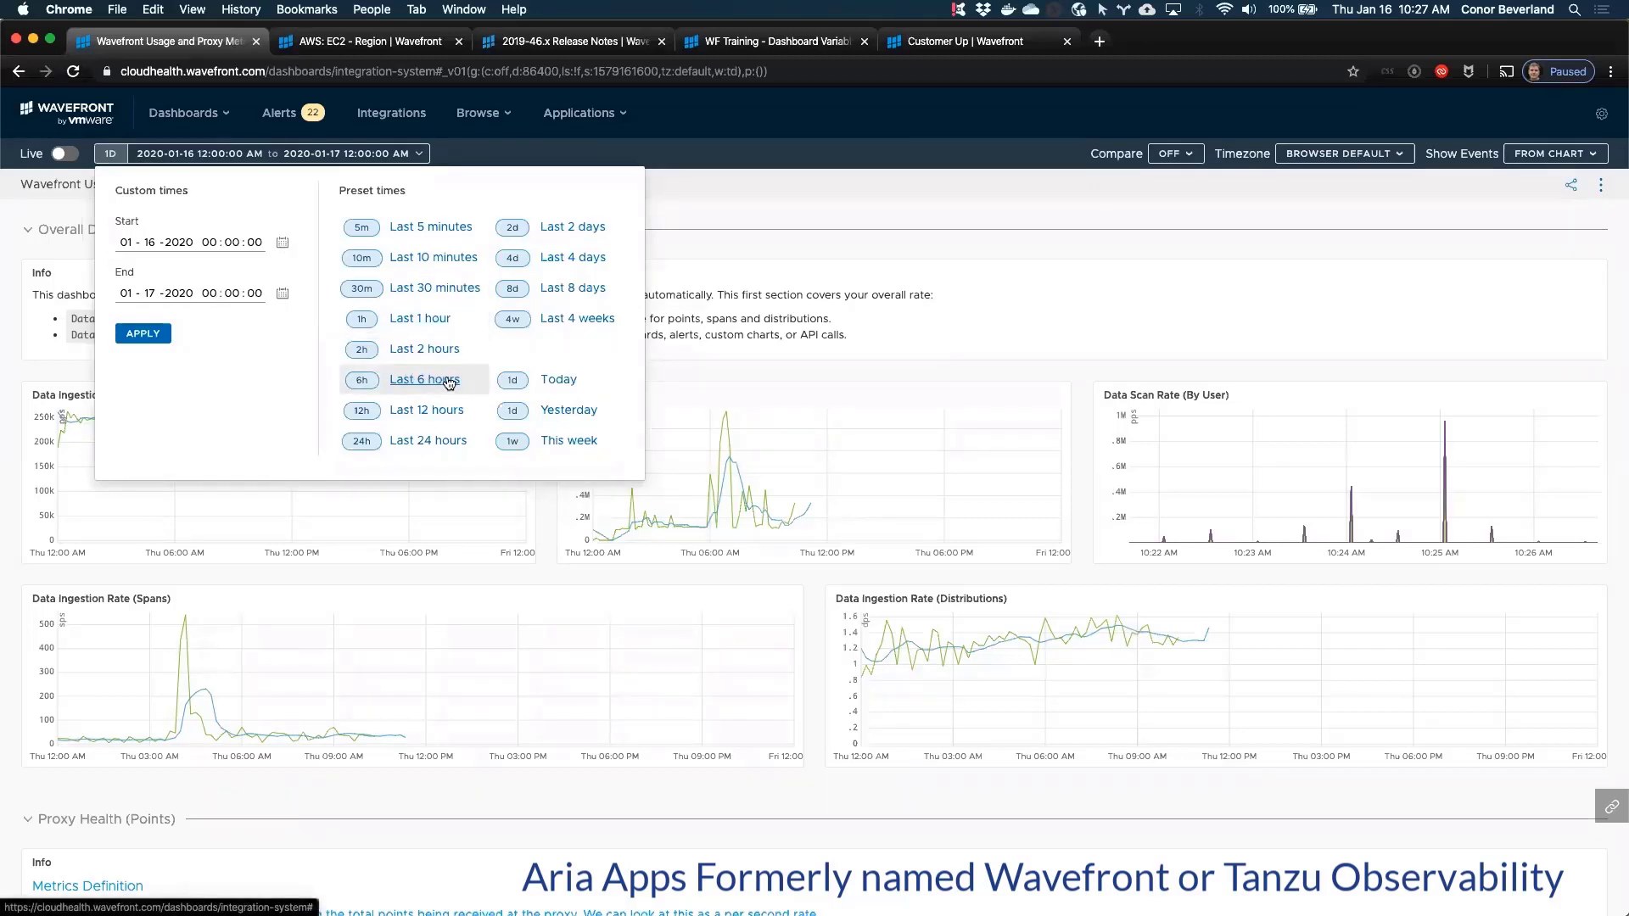
{"action": "left_click", "coordinate": [283, 242]}
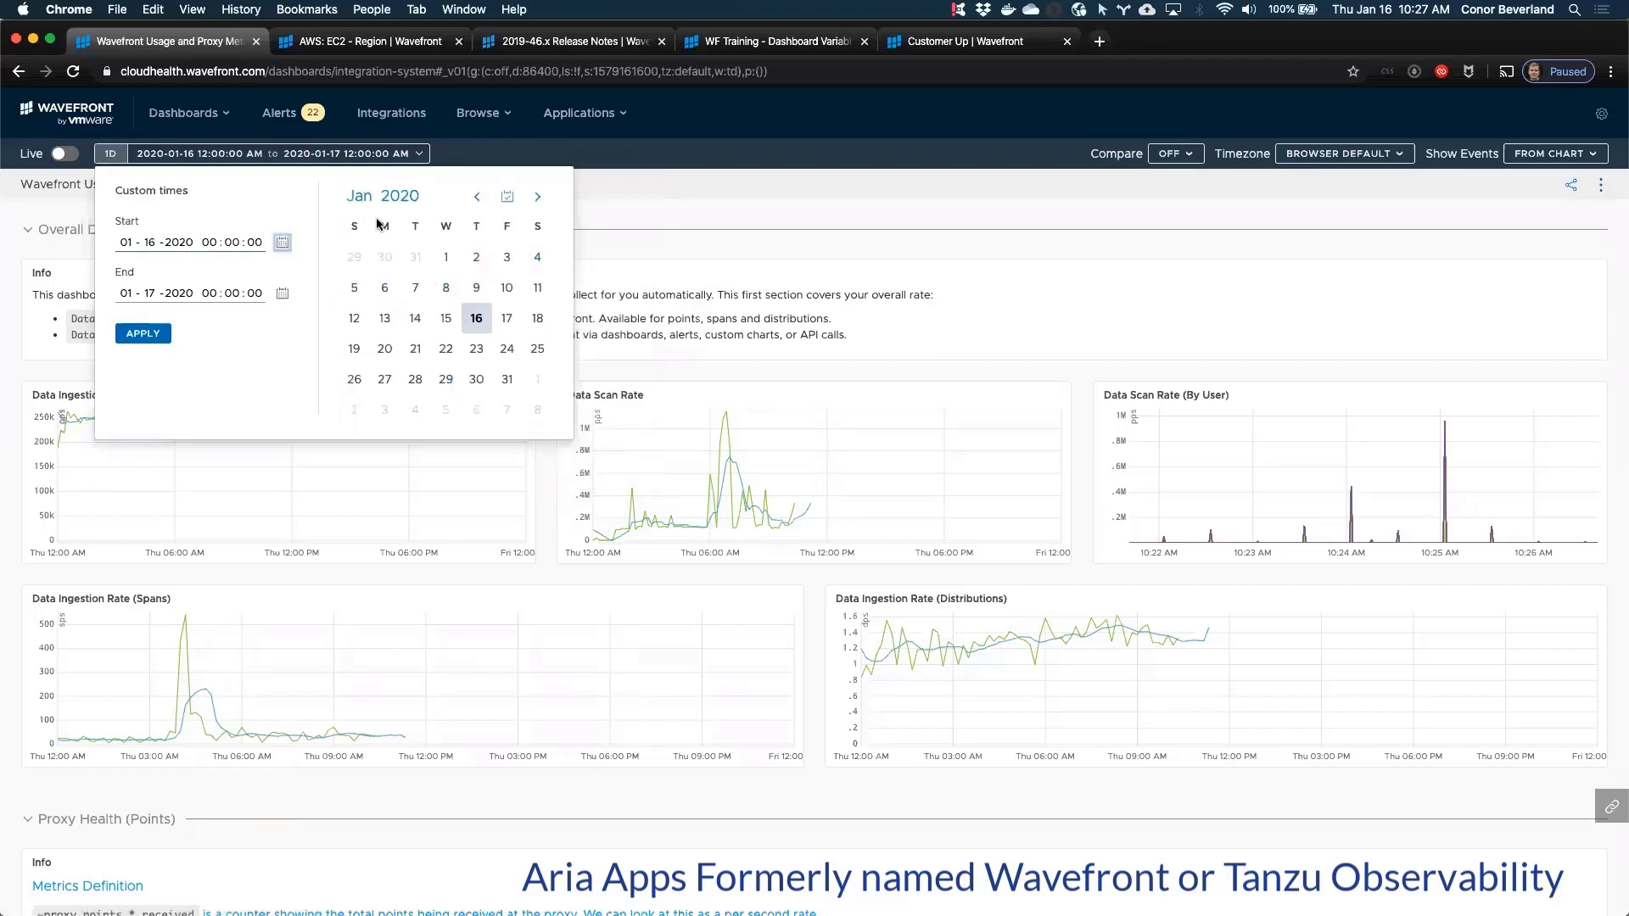
{"action": "left_click", "coordinate": [475, 198]}
{"action": "left_click", "coordinate": [534, 200]}
{"action": "left_click", "coordinate": [476, 197]}
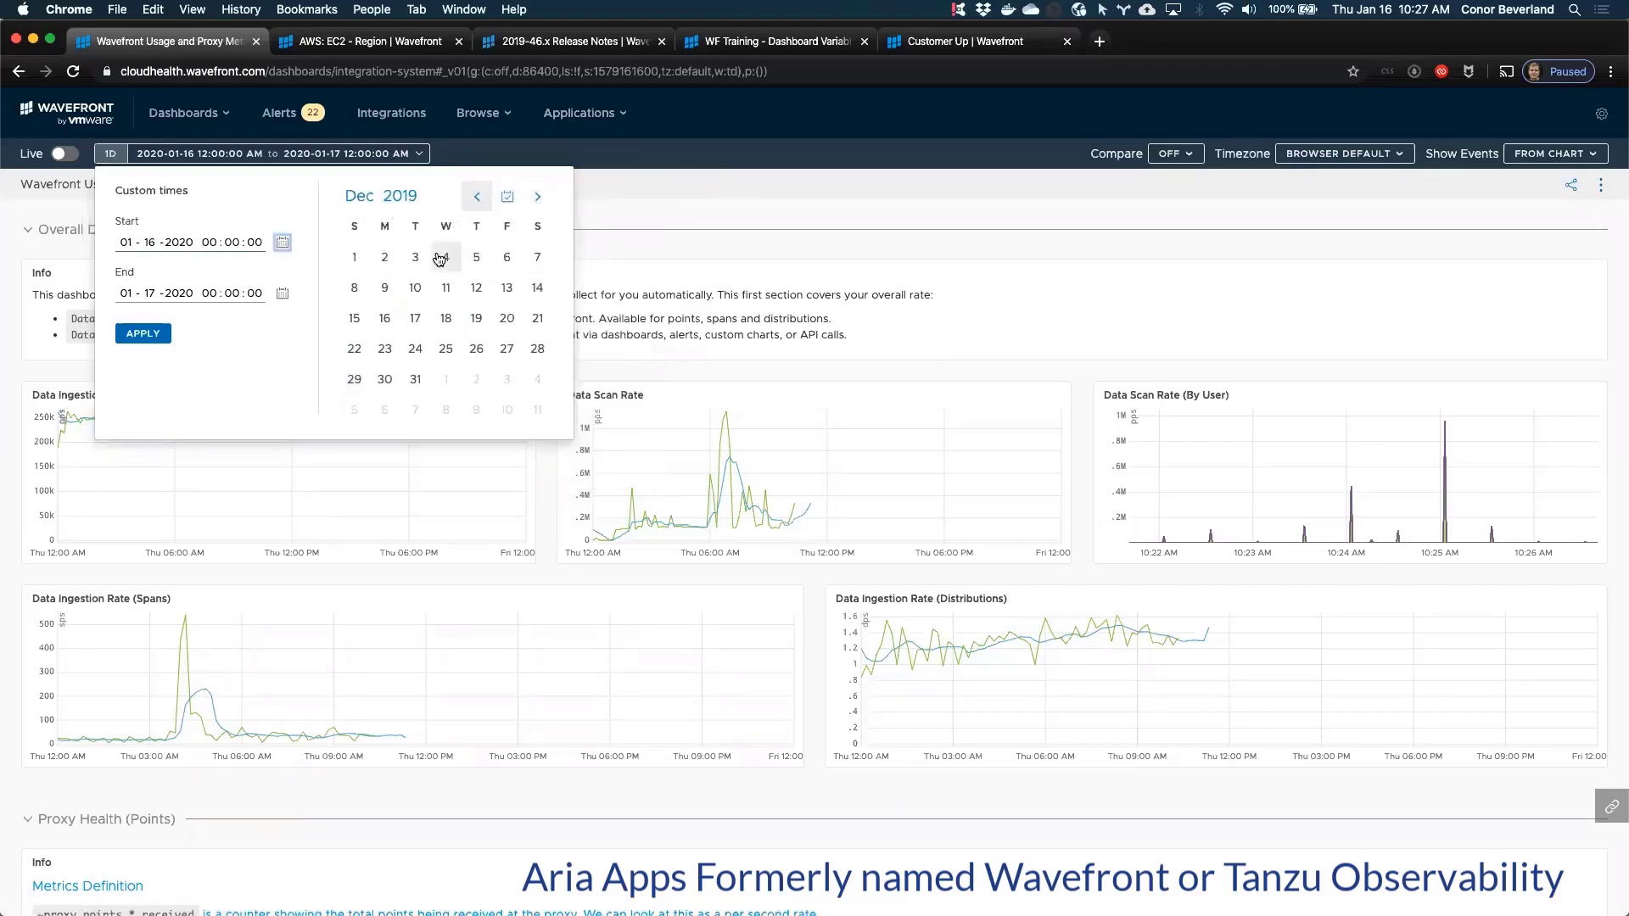
{"action": "left_click", "coordinate": [354, 257]}
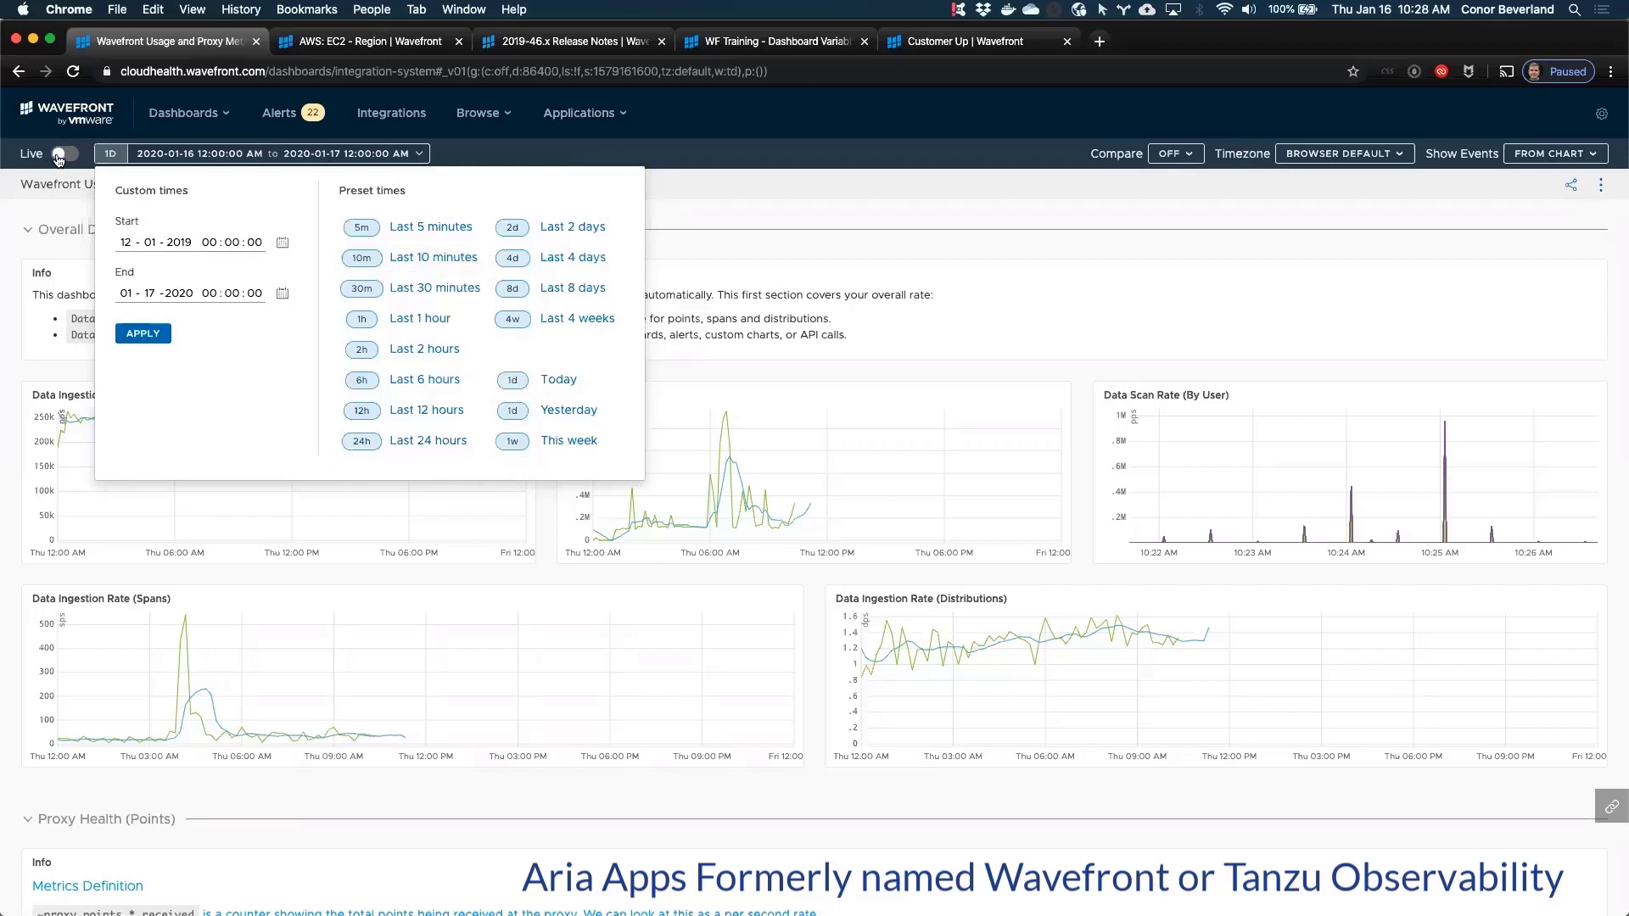
Step: Apply the custom time window of December 1, 2019 to January 17, 2020 and look over the Overall Data Rate charts
{"action": "left_click", "coordinate": [143, 334]}
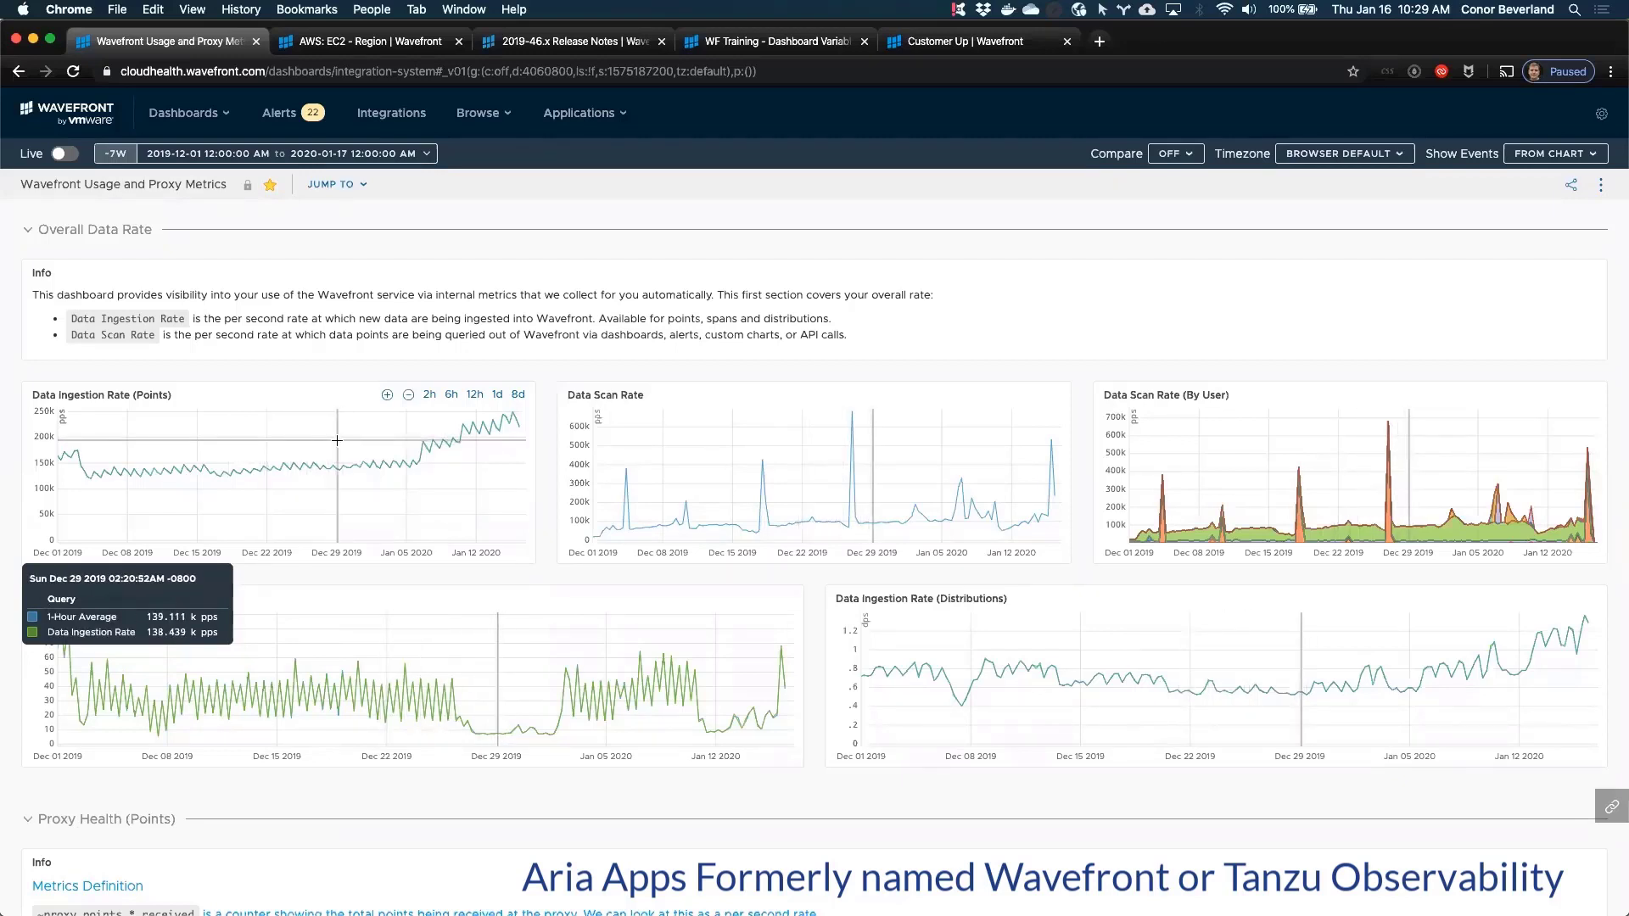
{"action": "scroll", "coordinate": [337, 440], "scroll_direction": "down", "scroll_amount": 5}
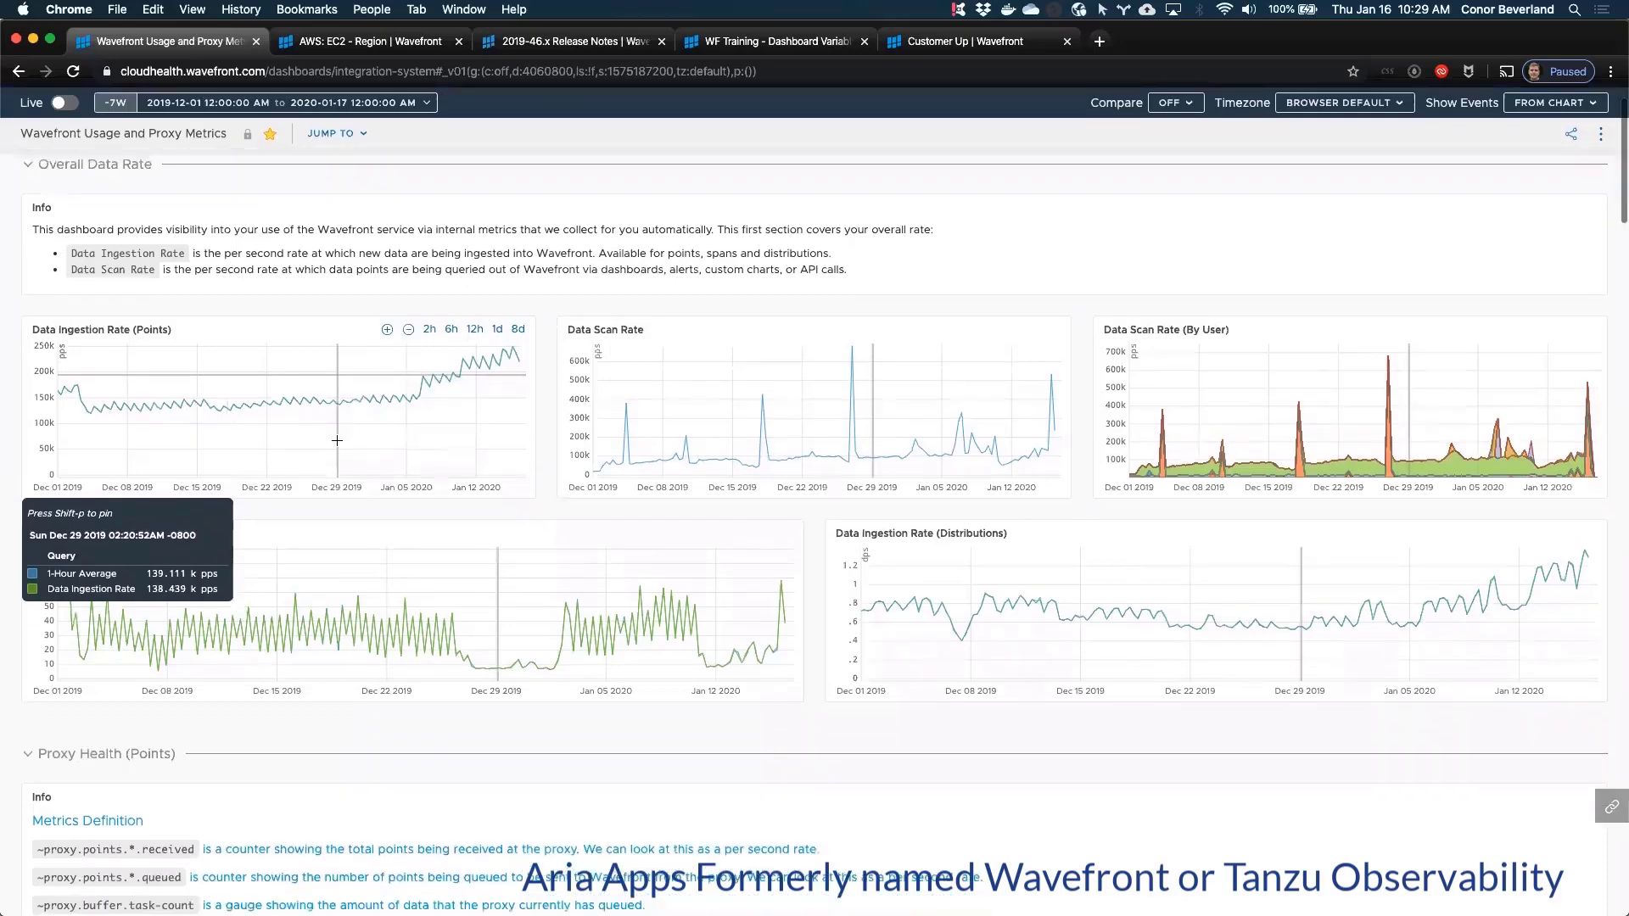
{"action": "scroll", "coordinate": [337, 441], "scroll_direction": "up", "scroll_amount": 2}
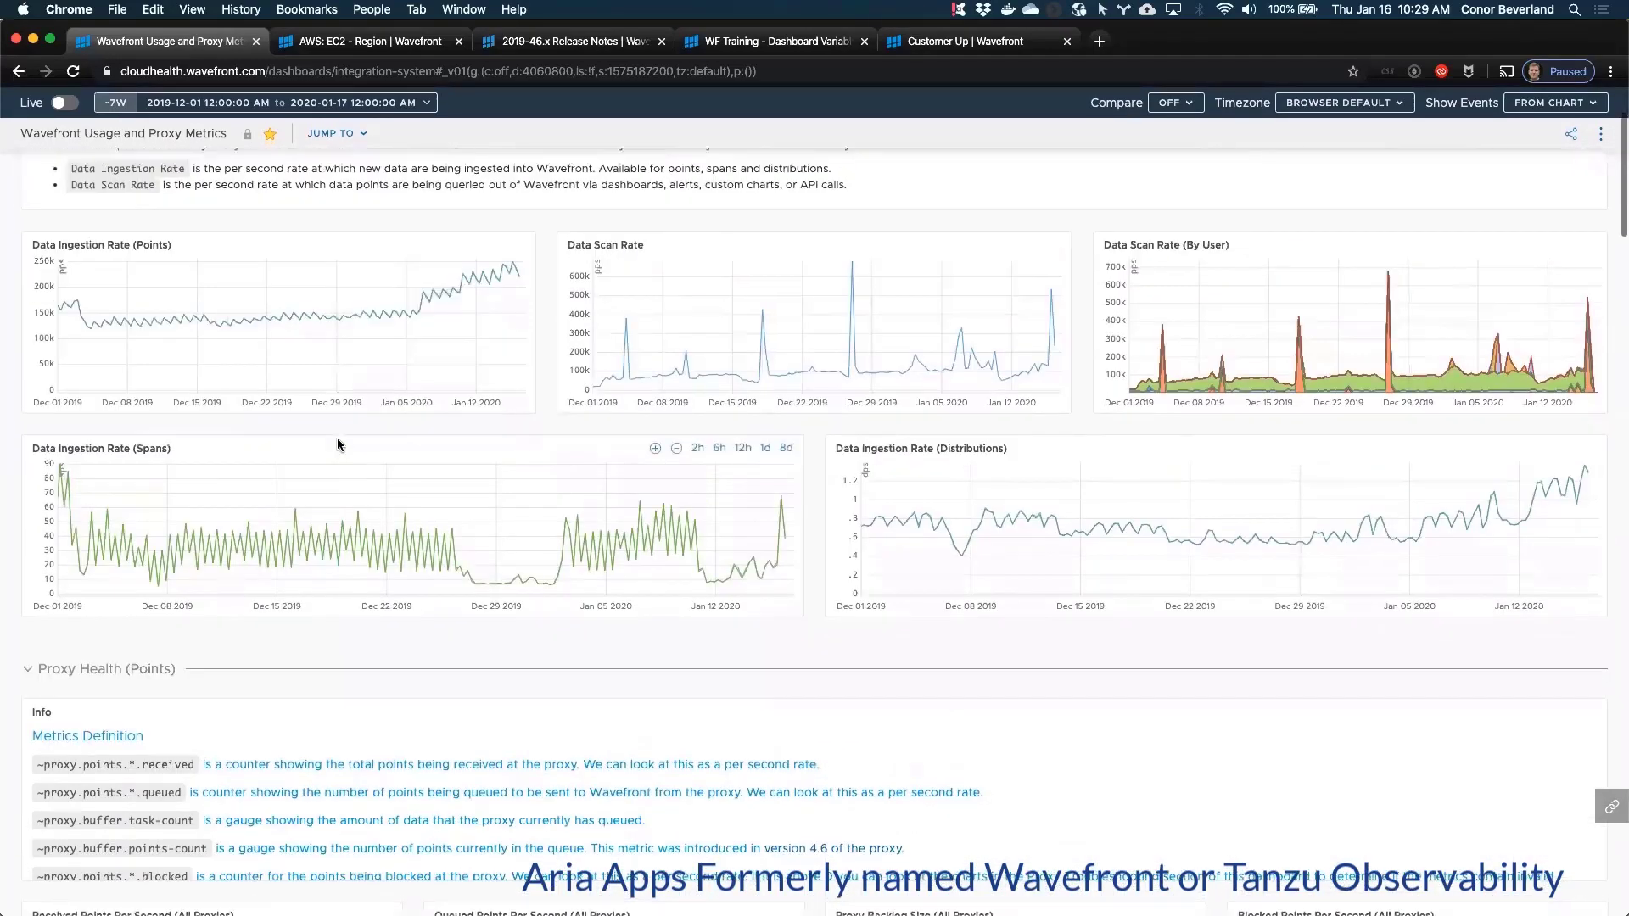
{"action": "scroll", "coordinate": [840, 314], "scroll_direction": "up", "scroll_amount": 2}
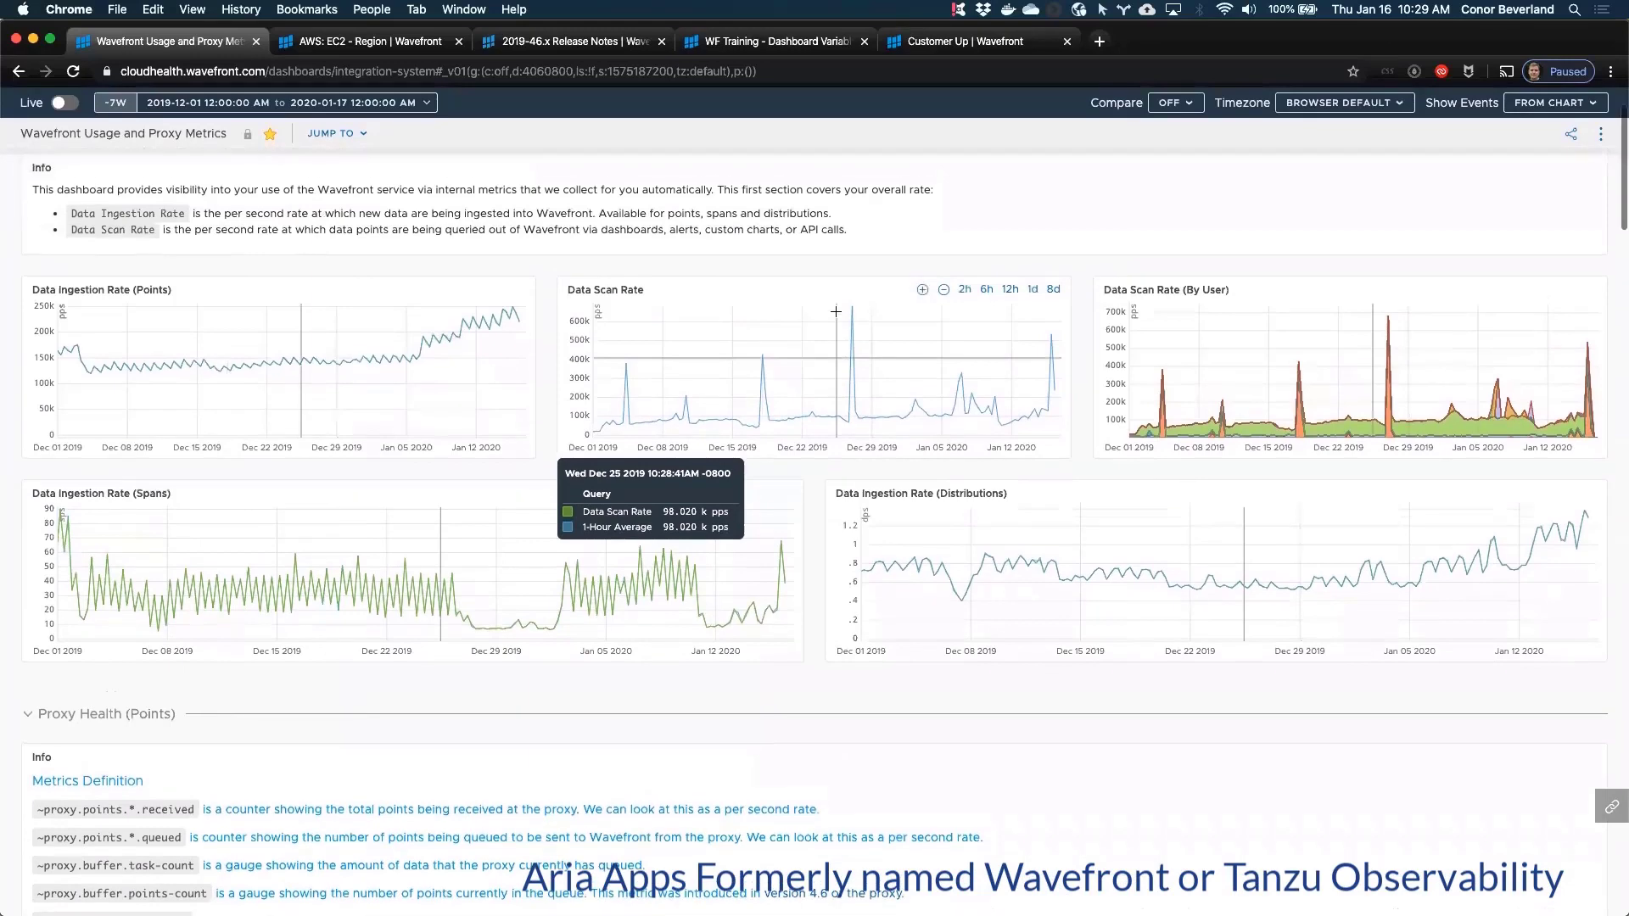
{"action": "scroll", "coordinate": [835, 311], "scroll_direction": "up", "scroll_amount": 2}
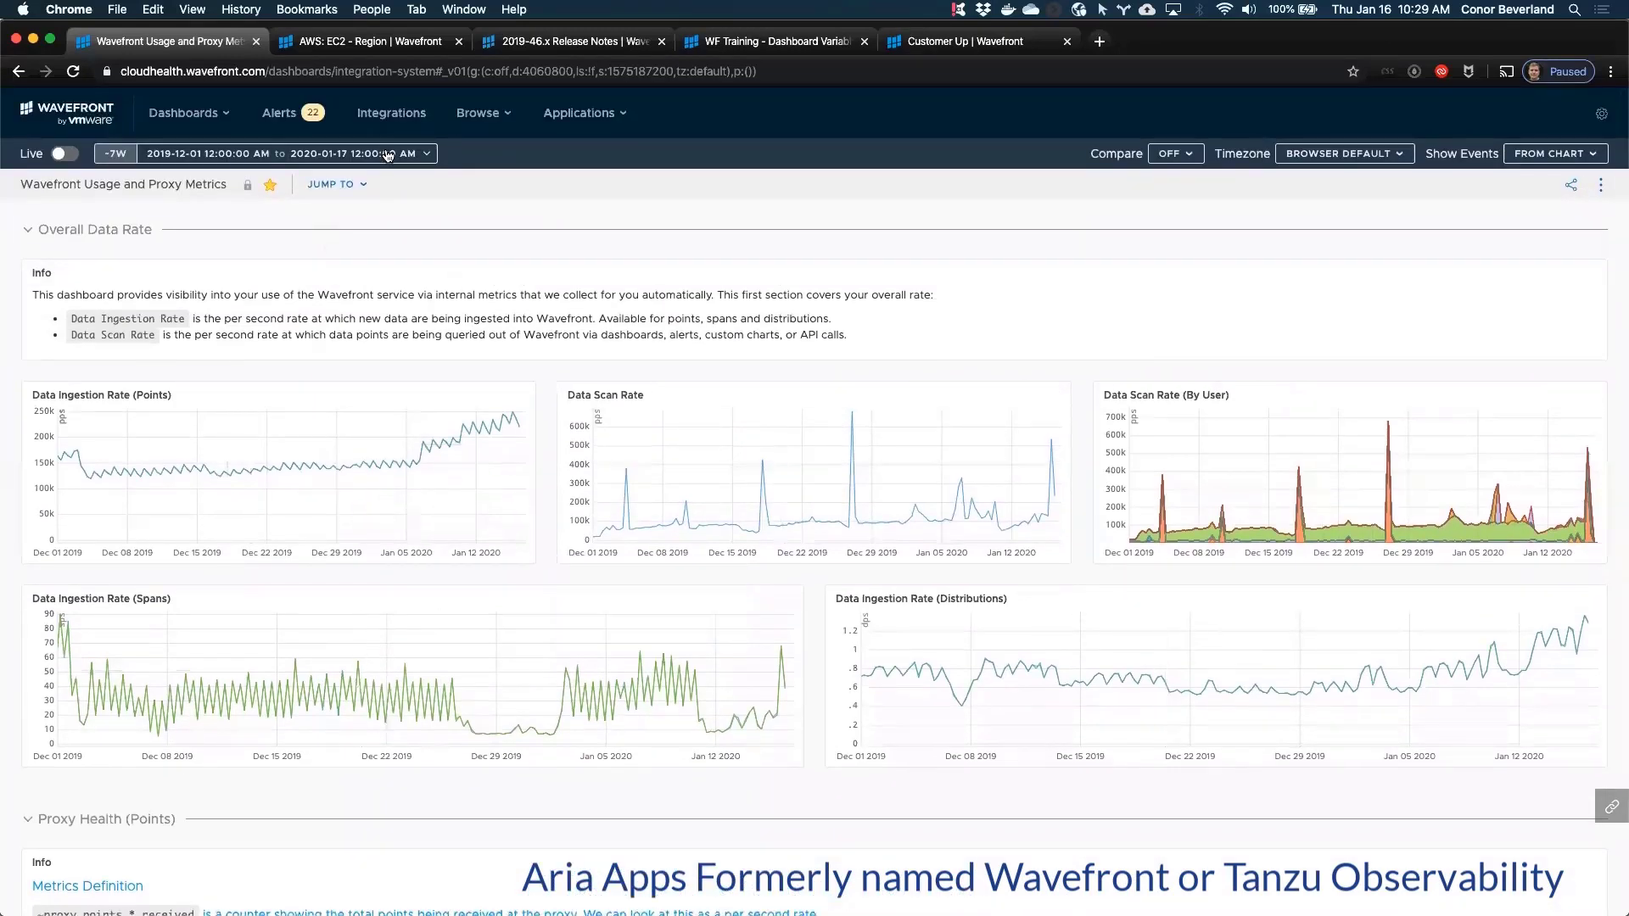
Step: Leave the dashboard's time window as is and give only the Data Scan Rate chart an 8-day window
{"action": "left_click", "coordinate": [387, 155]}
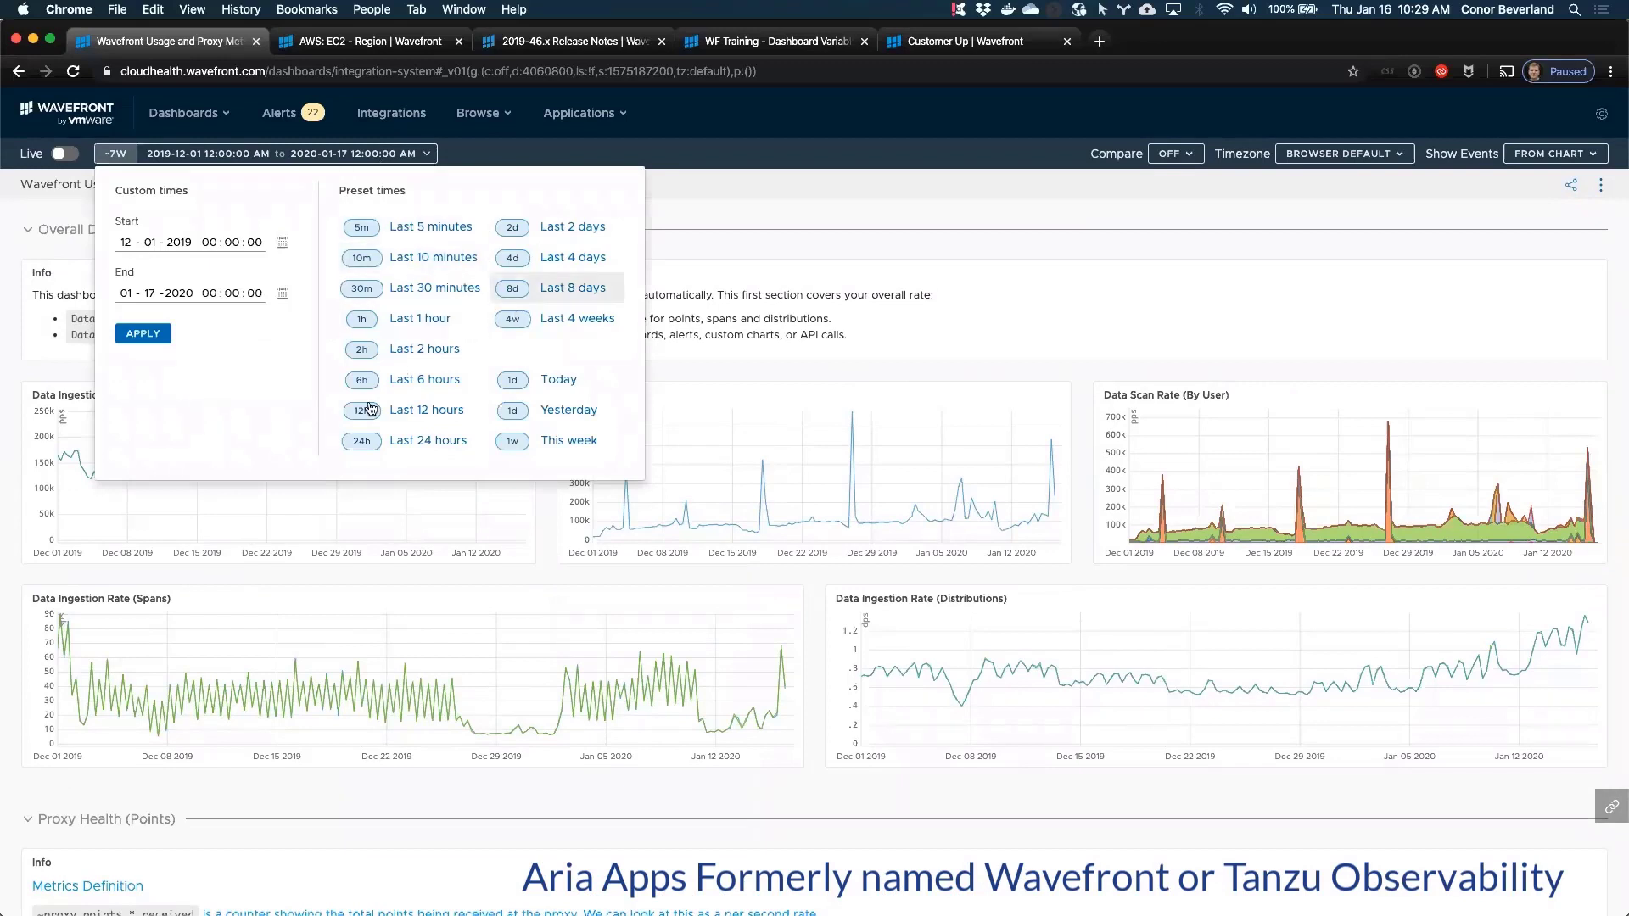
{"action": "left_click", "coordinate": [798, 460]}
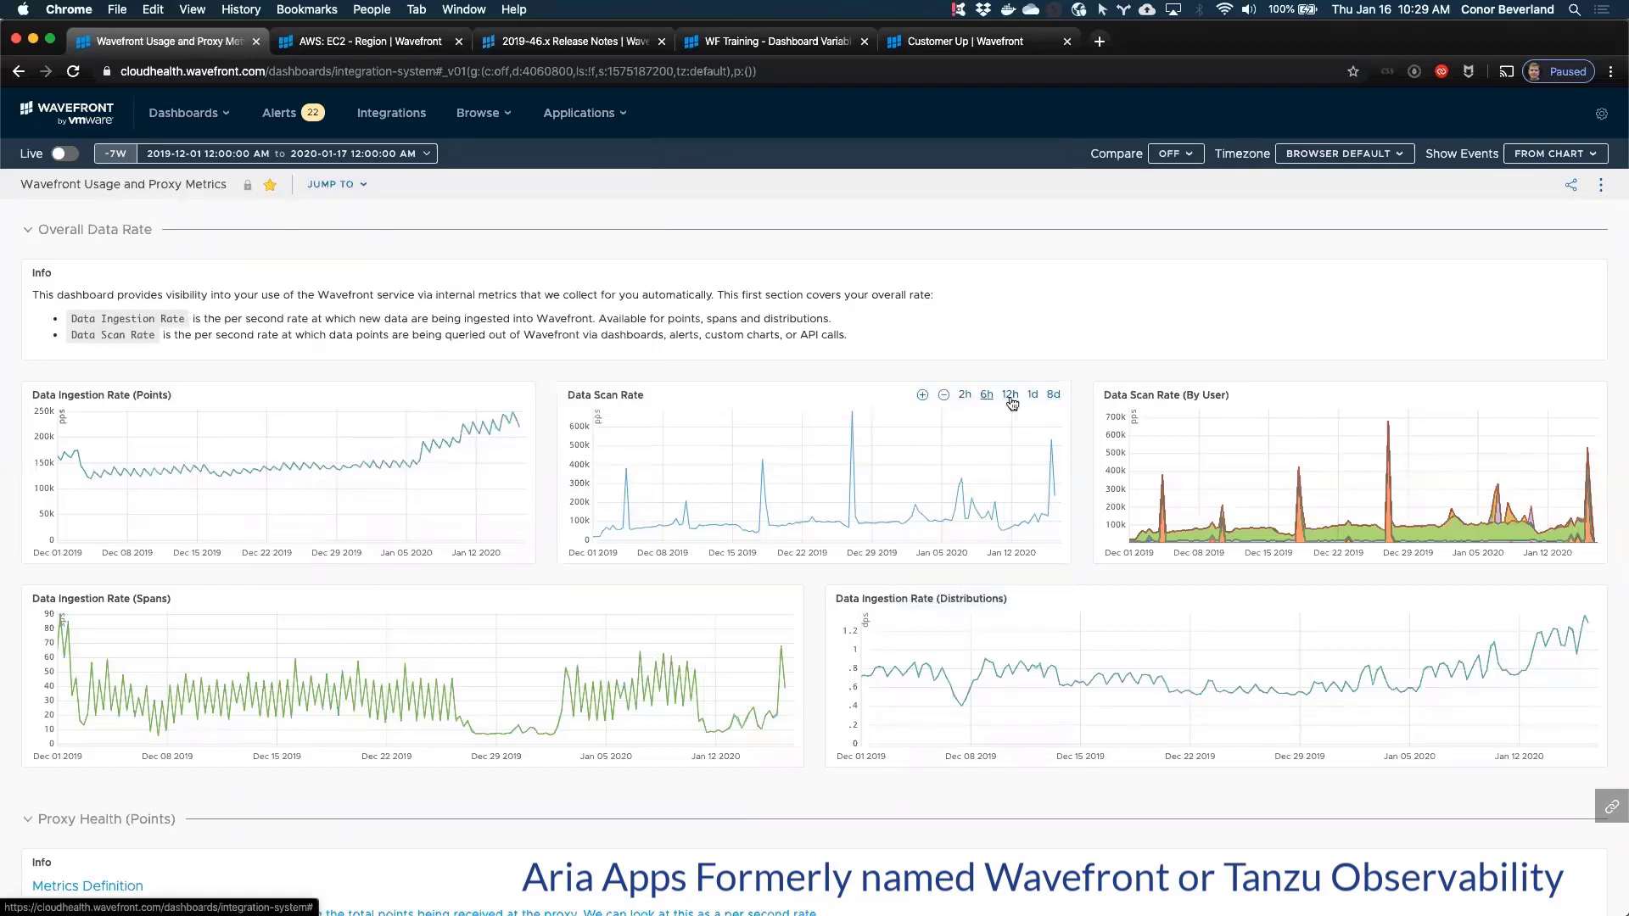
{"action": "left_click", "coordinate": [1053, 397]}
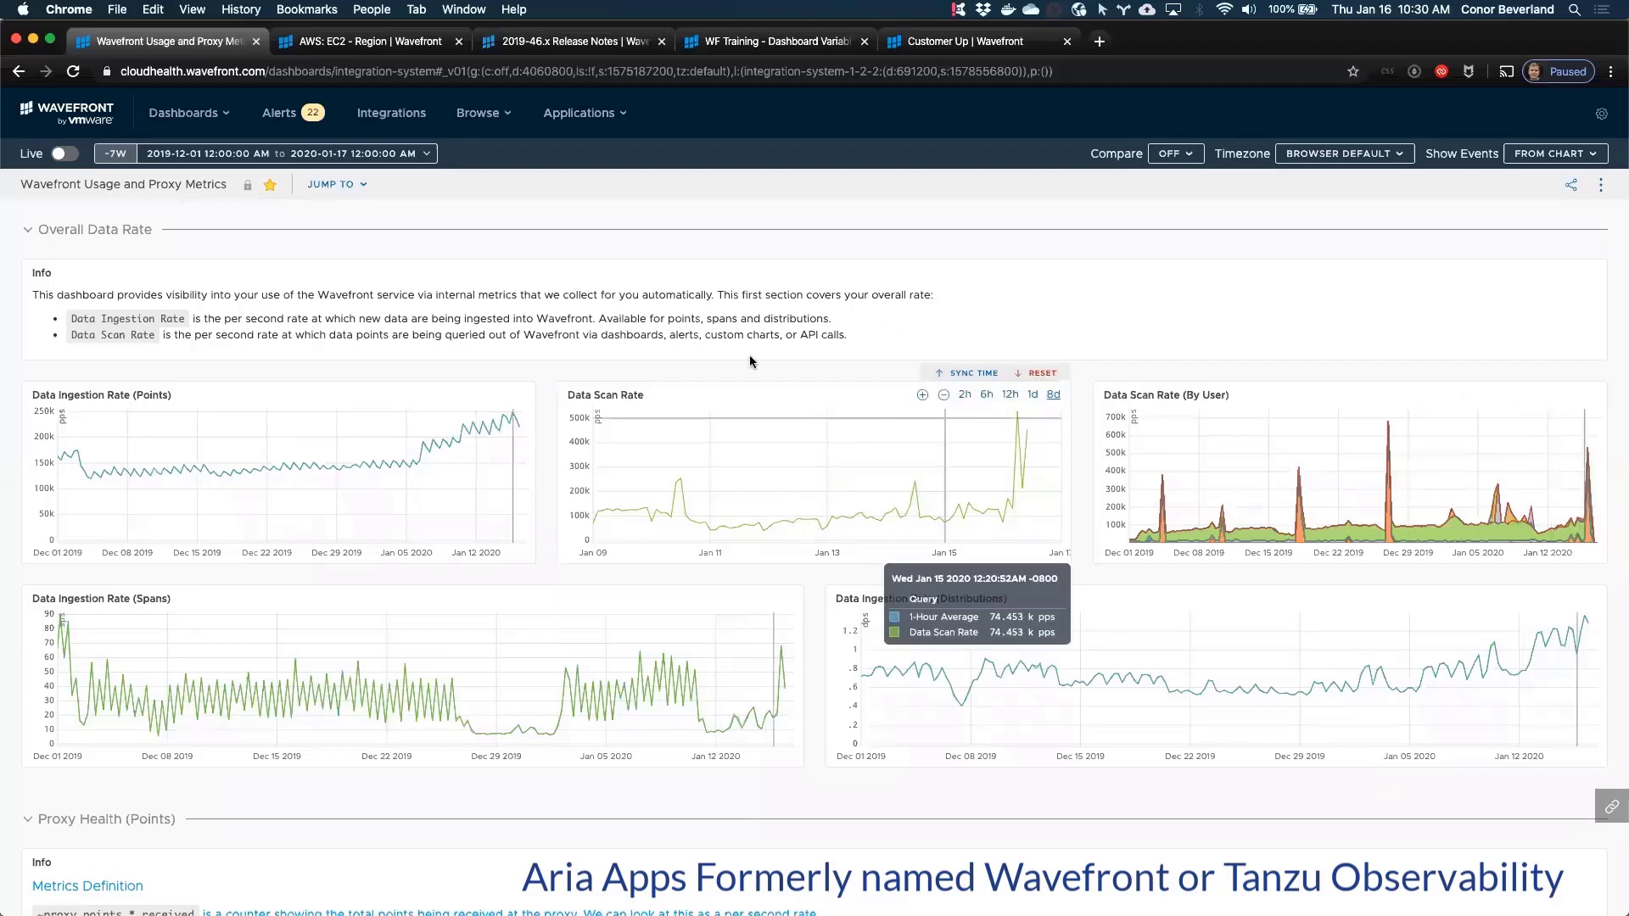
Step: Set the dashboard's time window to the last 1 hour, and sync the dashboard to the Data Scan Rate chart's 8-day window
{"action": "left_click", "coordinate": [416, 156]}
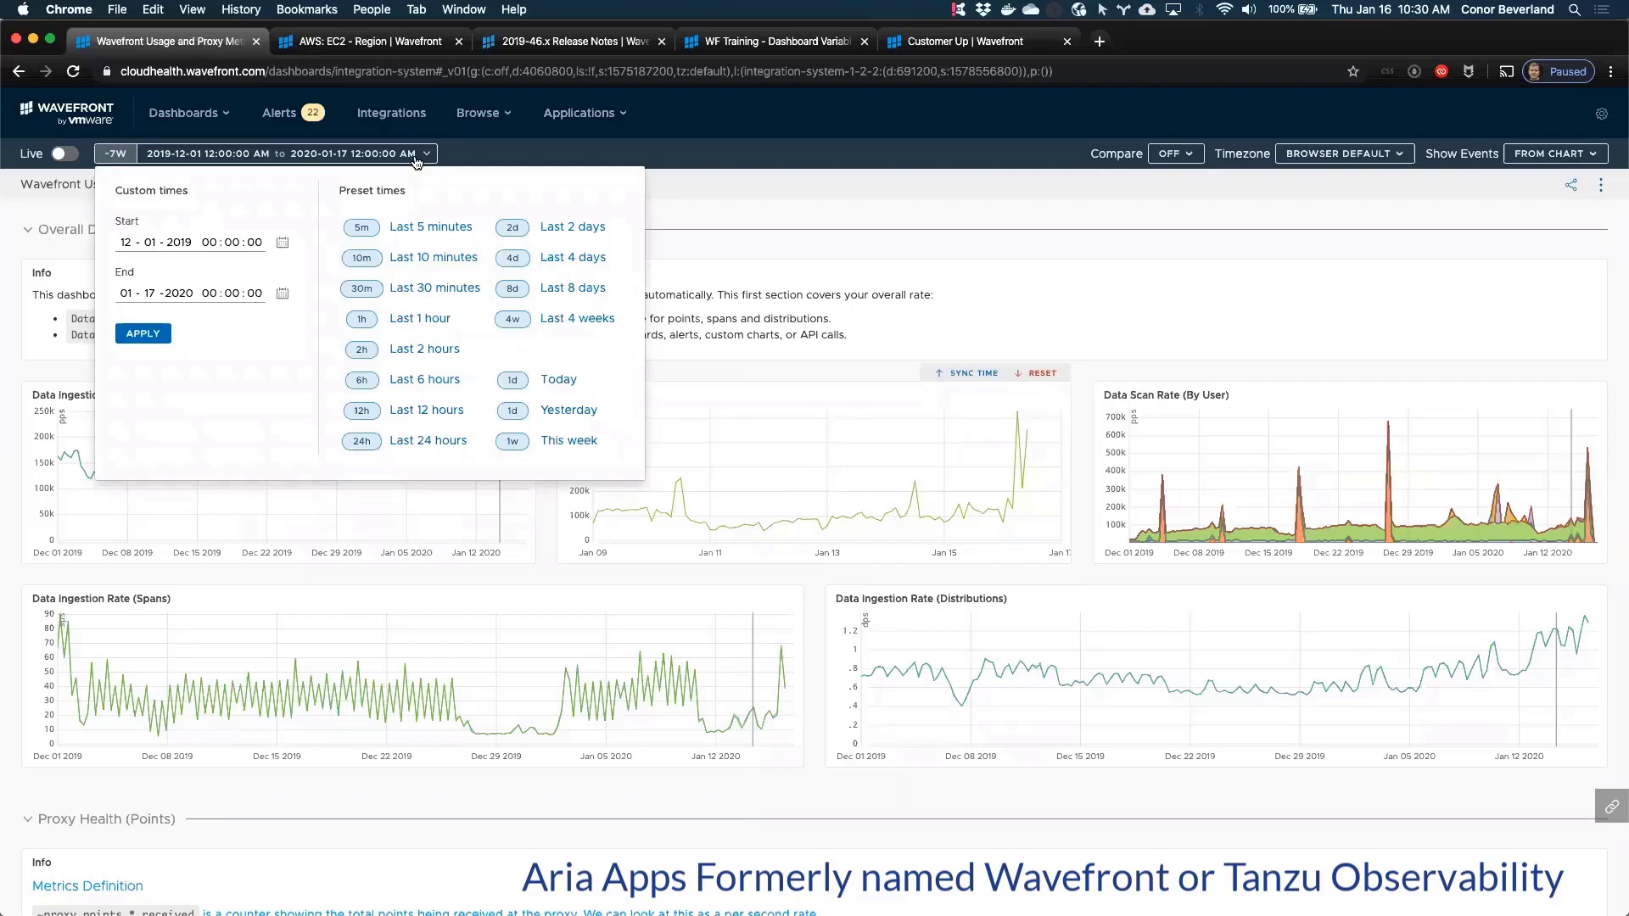
{"action": "left_click", "coordinate": [420, 319]}
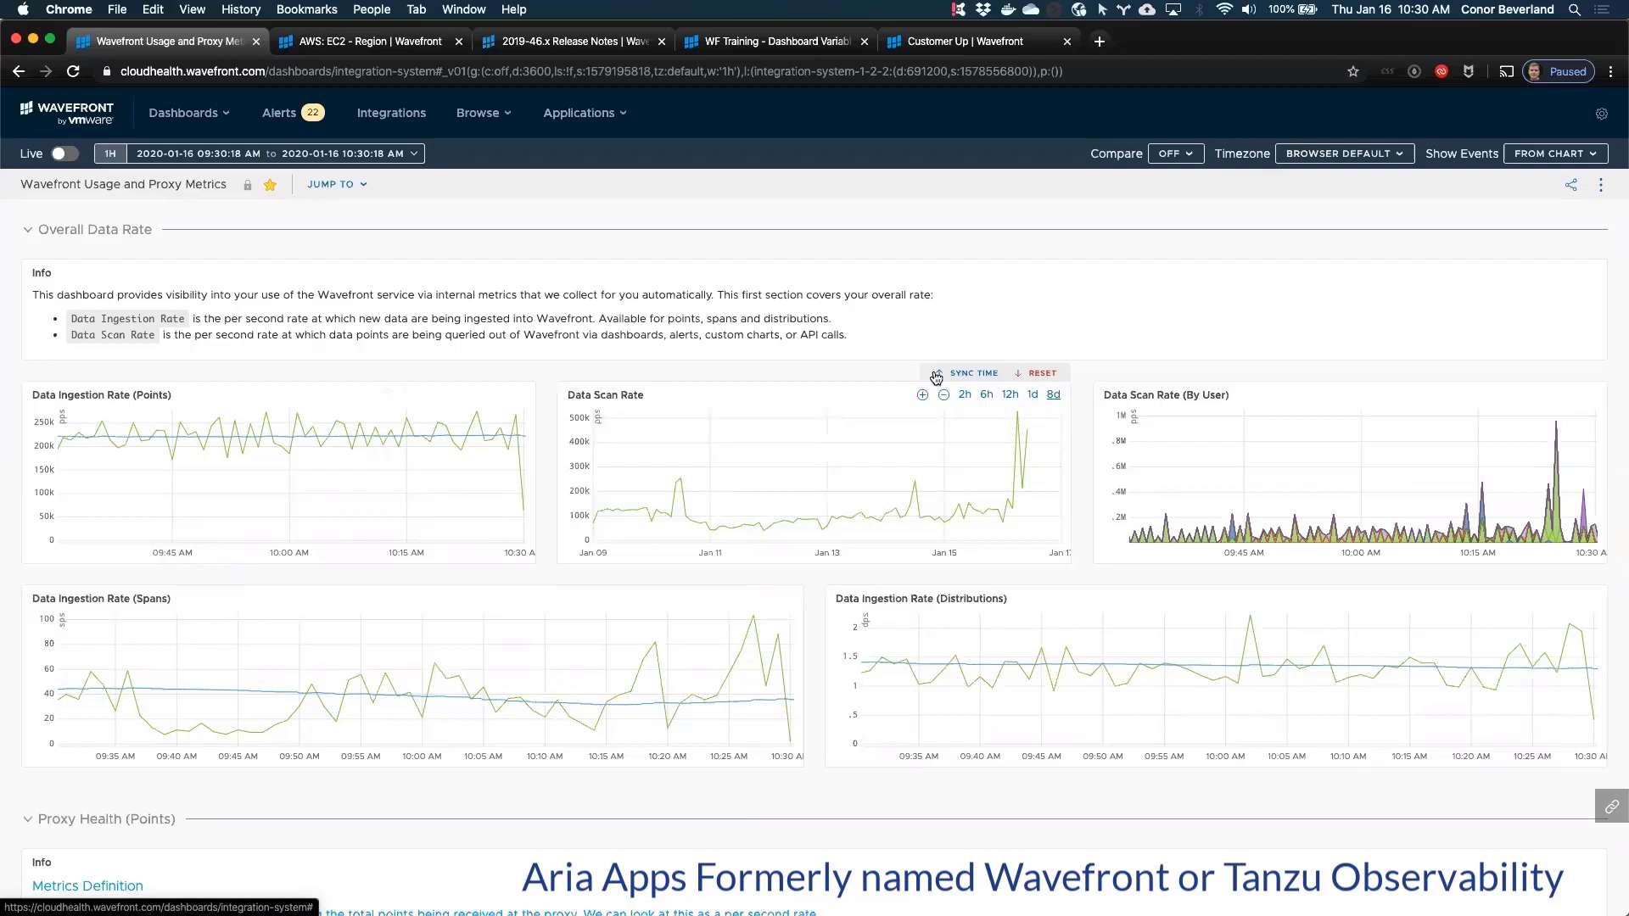
{"action": "left_click", "coordinate": [958, 374]}
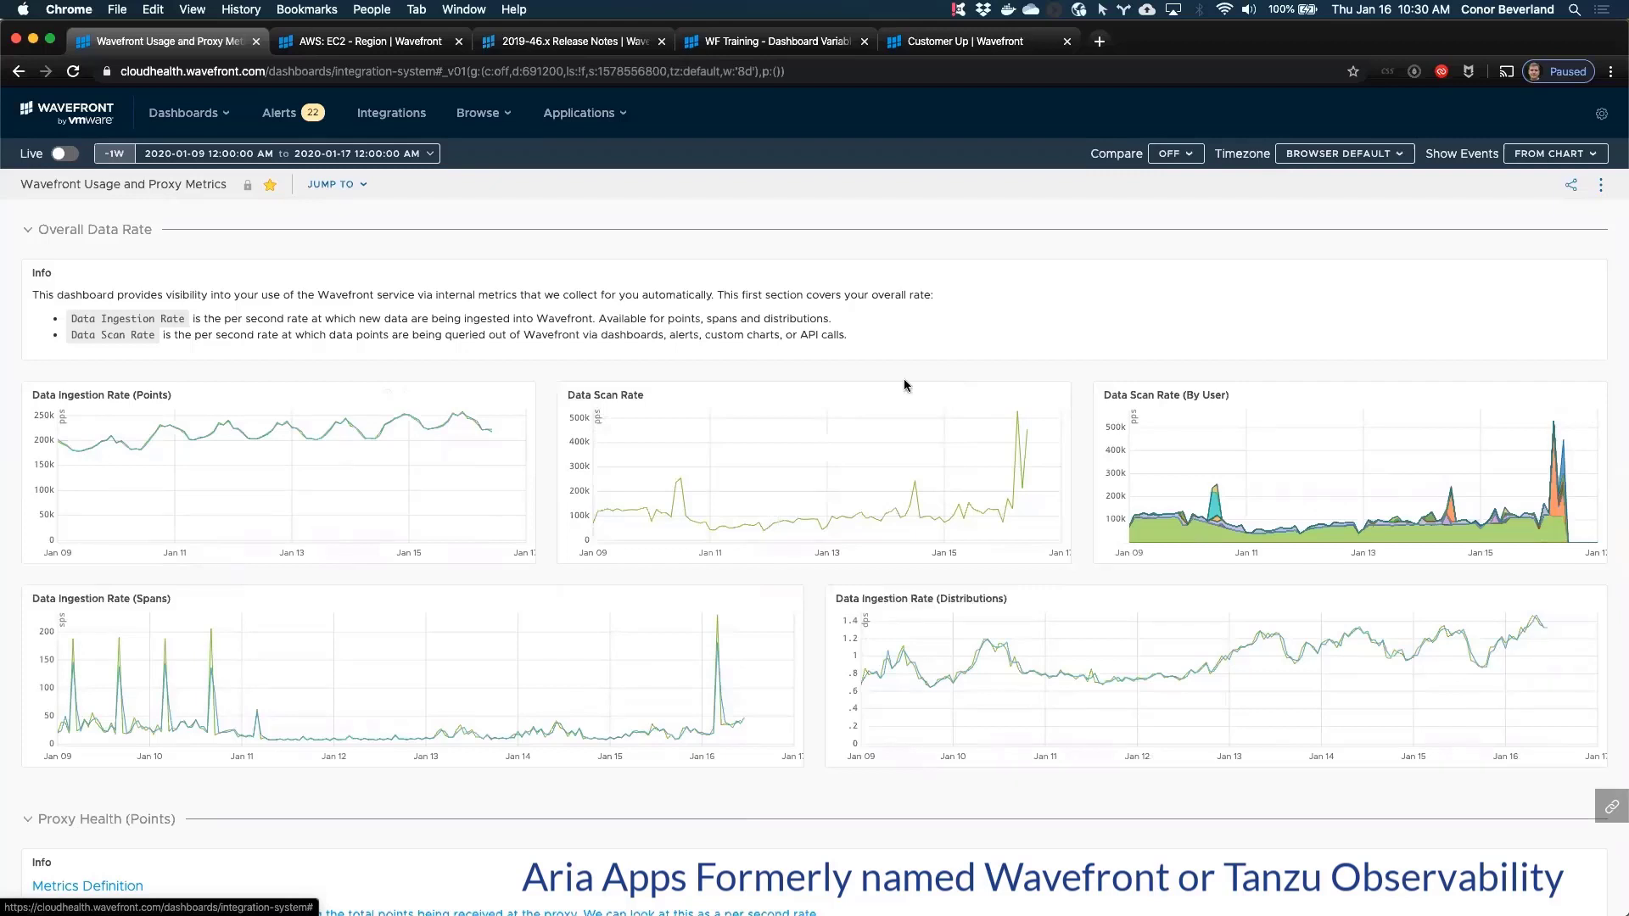
Step: Zoom the Data Scan Rate chart in twice to January 10, 2020, 11:25 AM to 01:38 PM, syncing the dashboard to its window
{"action": "mouse_move", "coordinate": [659, 479]}
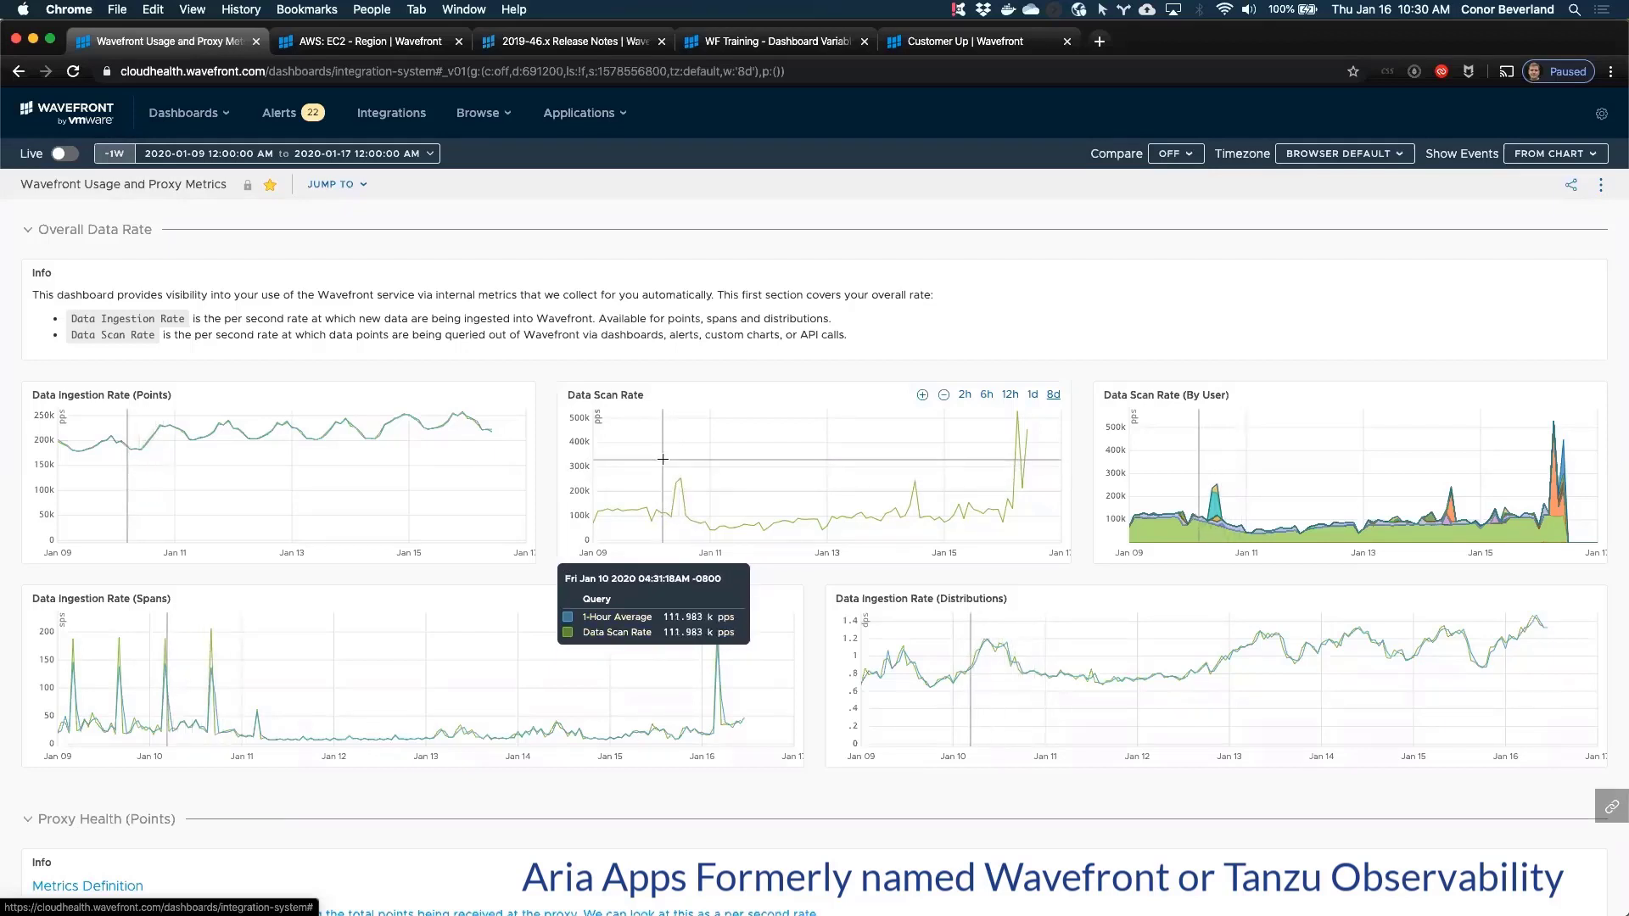
{"action": "left_click_drag", "start_coordinate": [663, 459], "coordinate": [693, 467]}
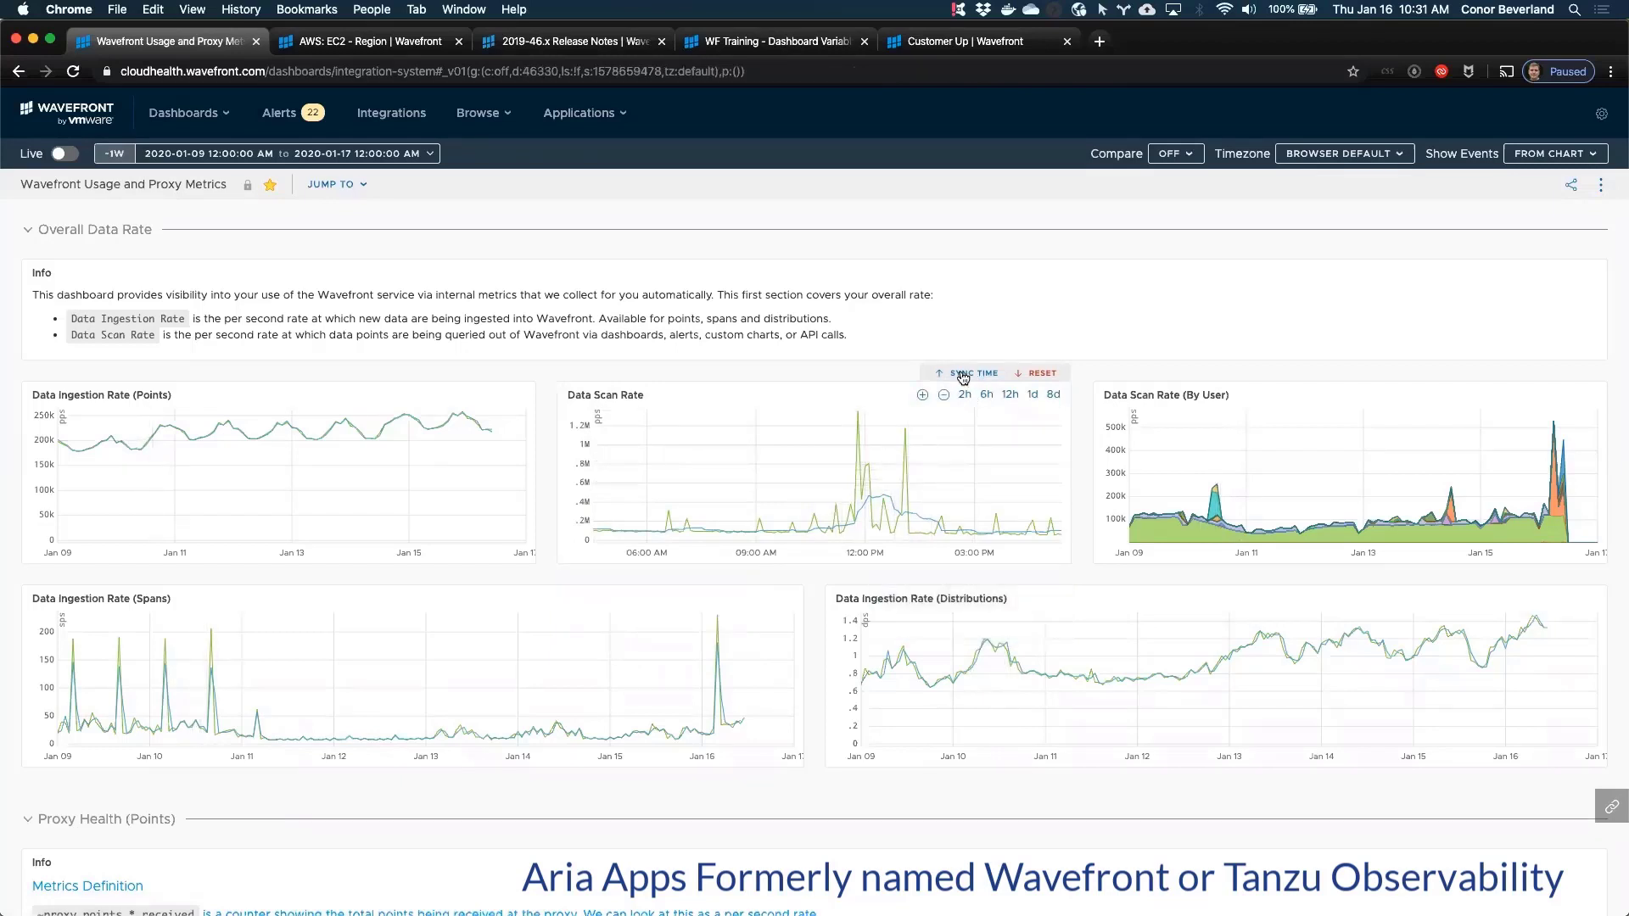
{"action": "left_click", "coordinate": [963, 374]}
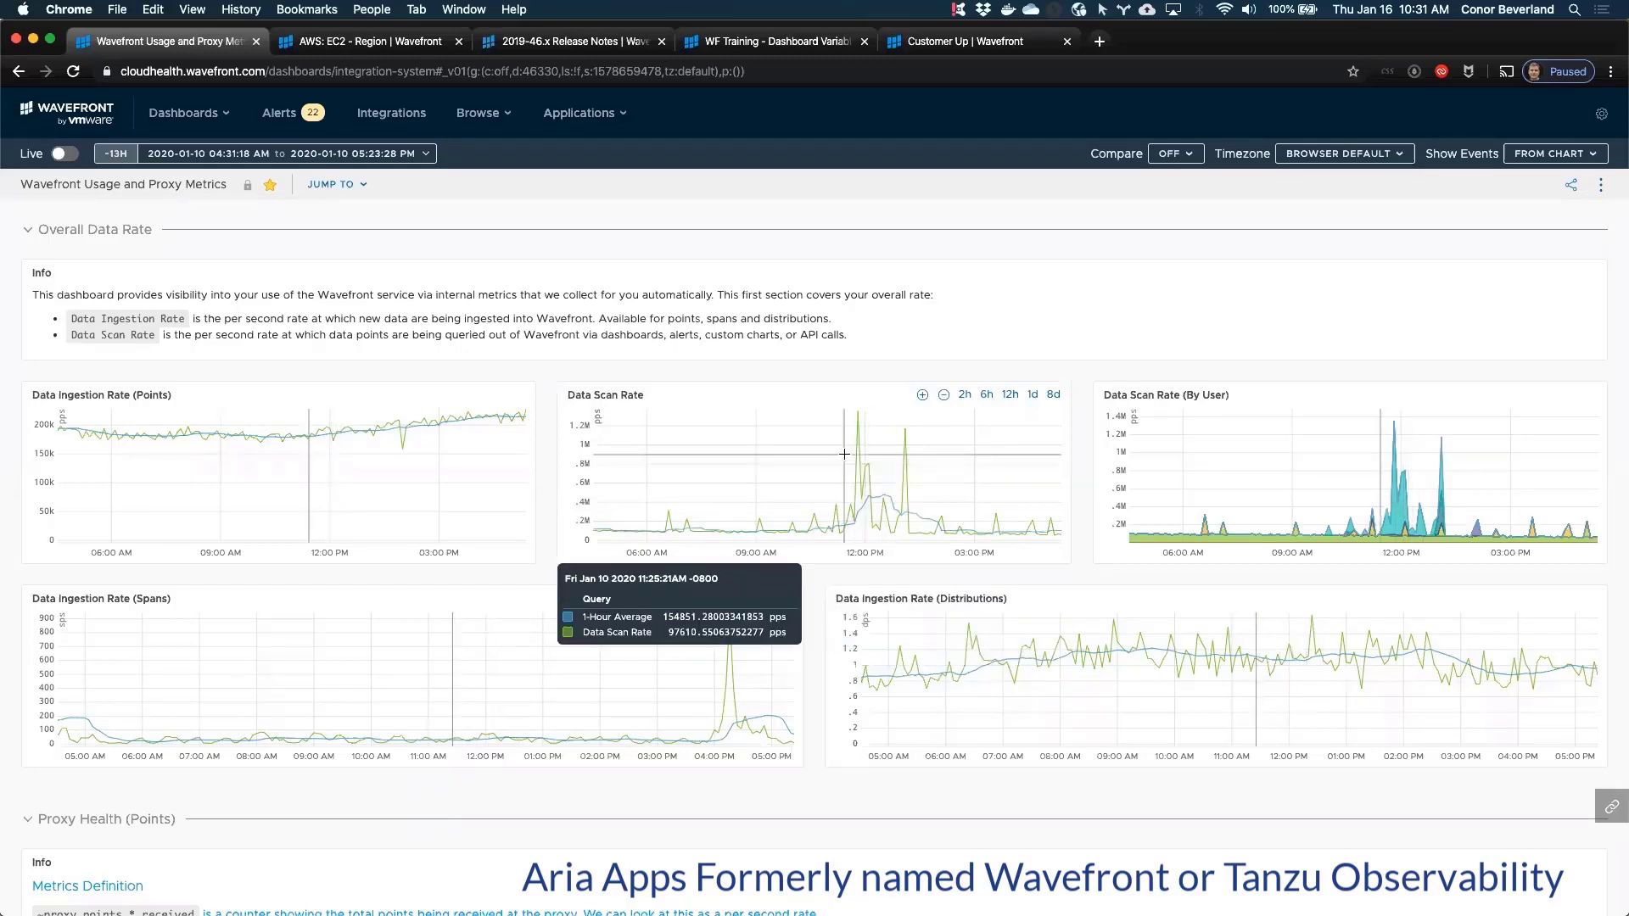
{"action": "left_click_drag", "start_coordinate": [844, 453], "coordinate": [924, 457]}
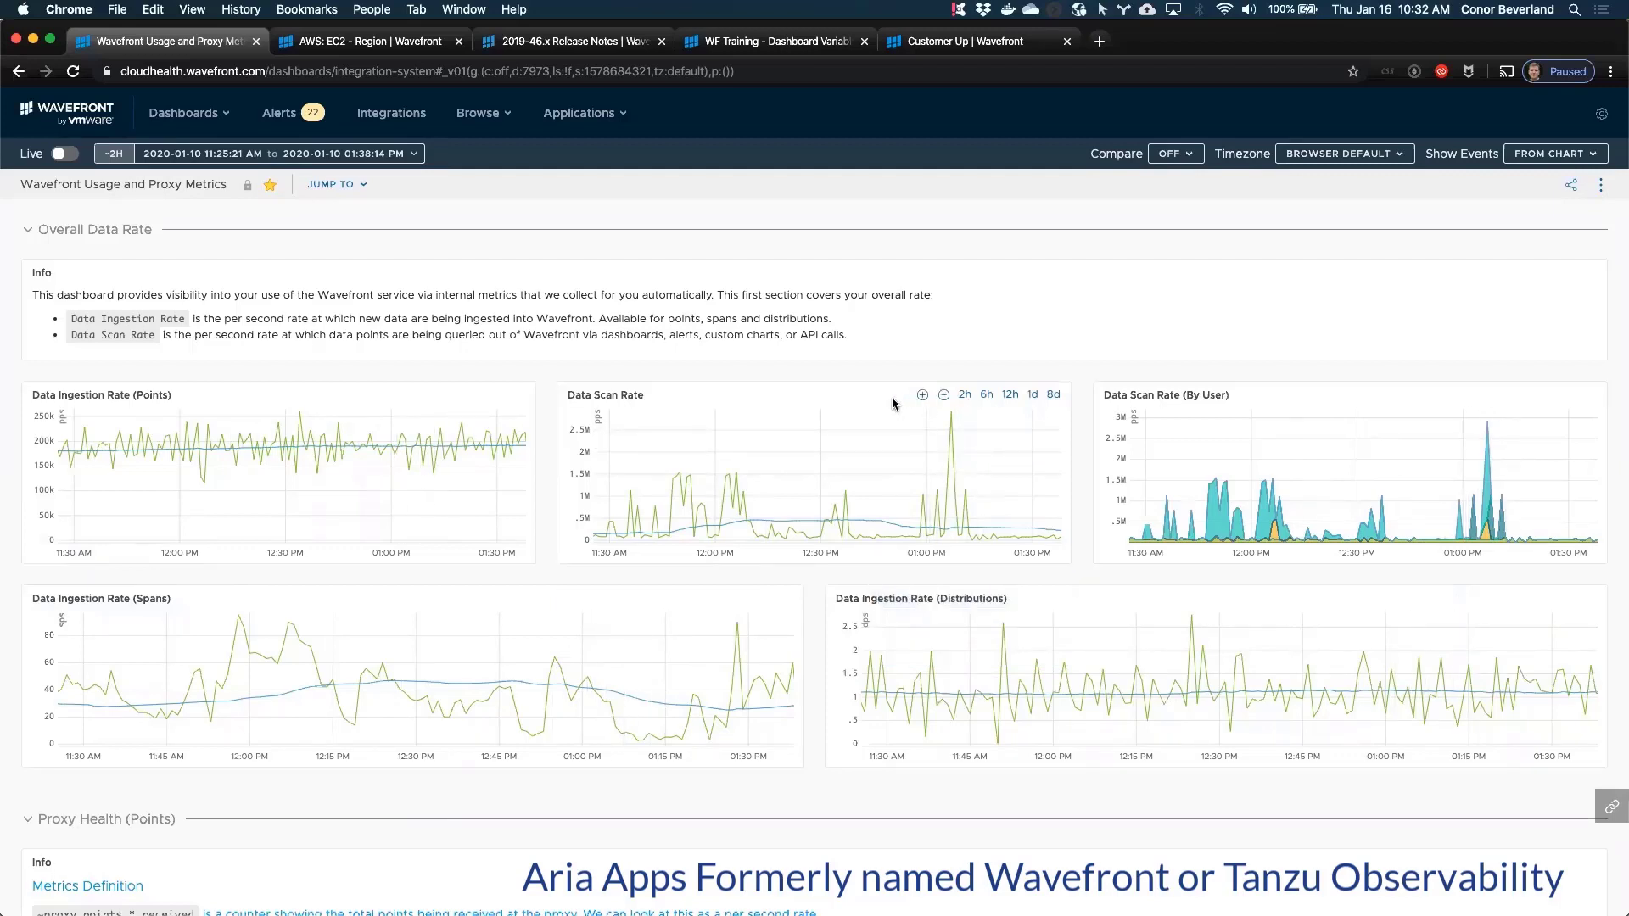
Step: Show the Data Scan Rate chart over 8 days, reset it, and pan its time axis to start before 11:00 AM
{"action": "left_click", "coordinate": [1052, 395]}
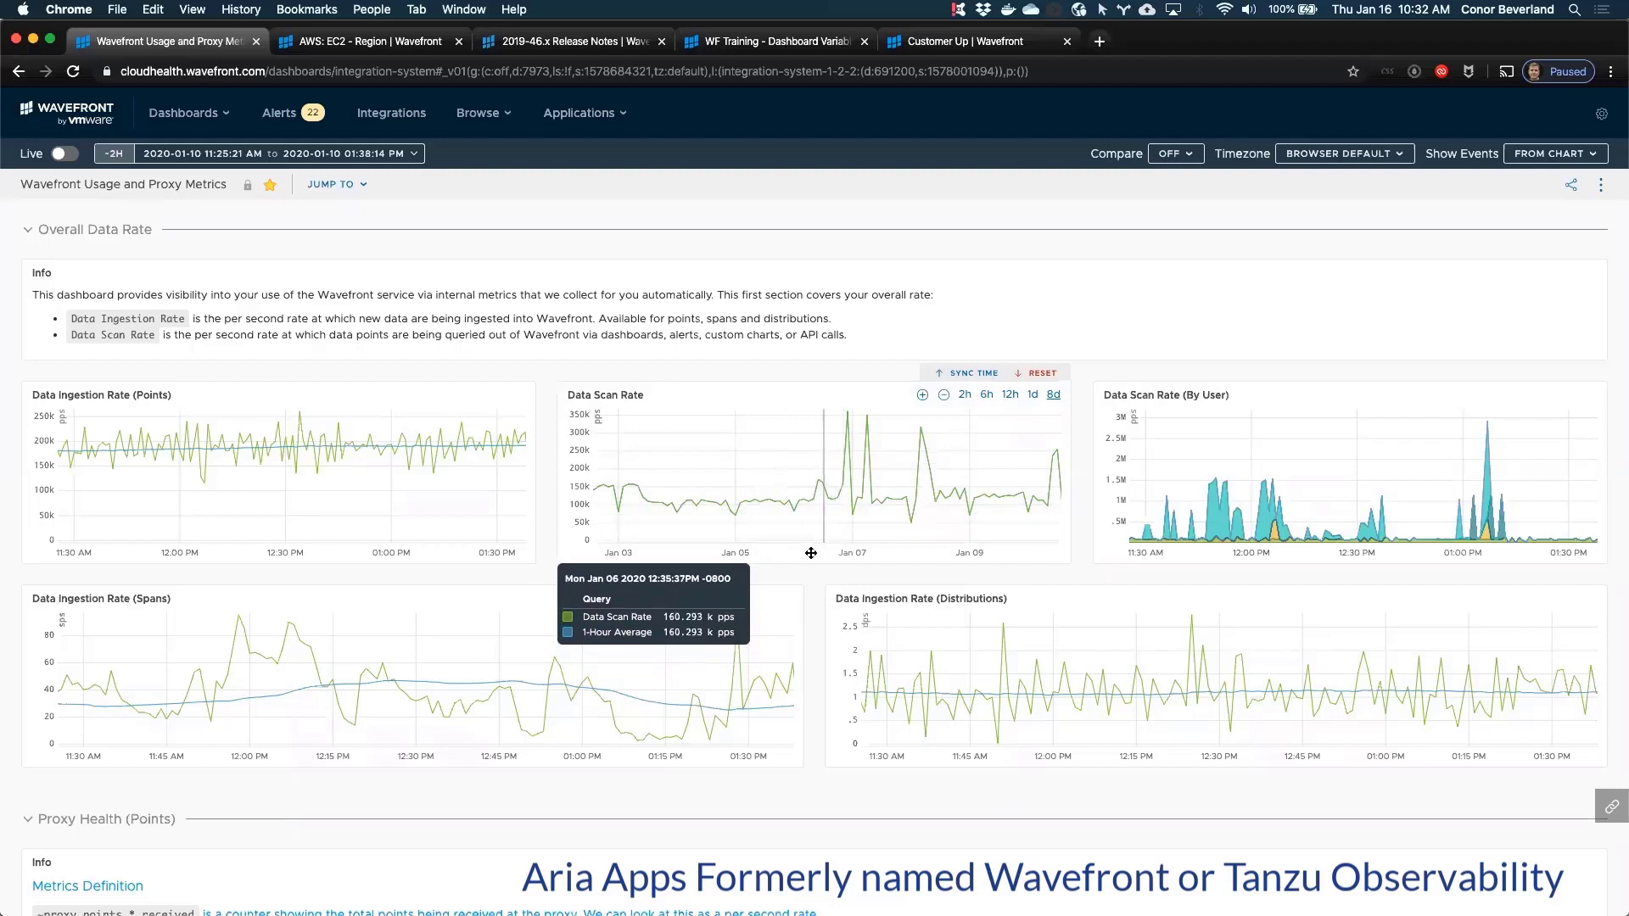
{"action": "mouse_move", "coordinate": [794, 467]}
{"action": "left_mouse_down"}
{"action": "mouse_move", "coordinate": [844, 467]}
{"action": "mouse_move", "coordinate": [795, 470]}
{"action": "left_mouse_up"}
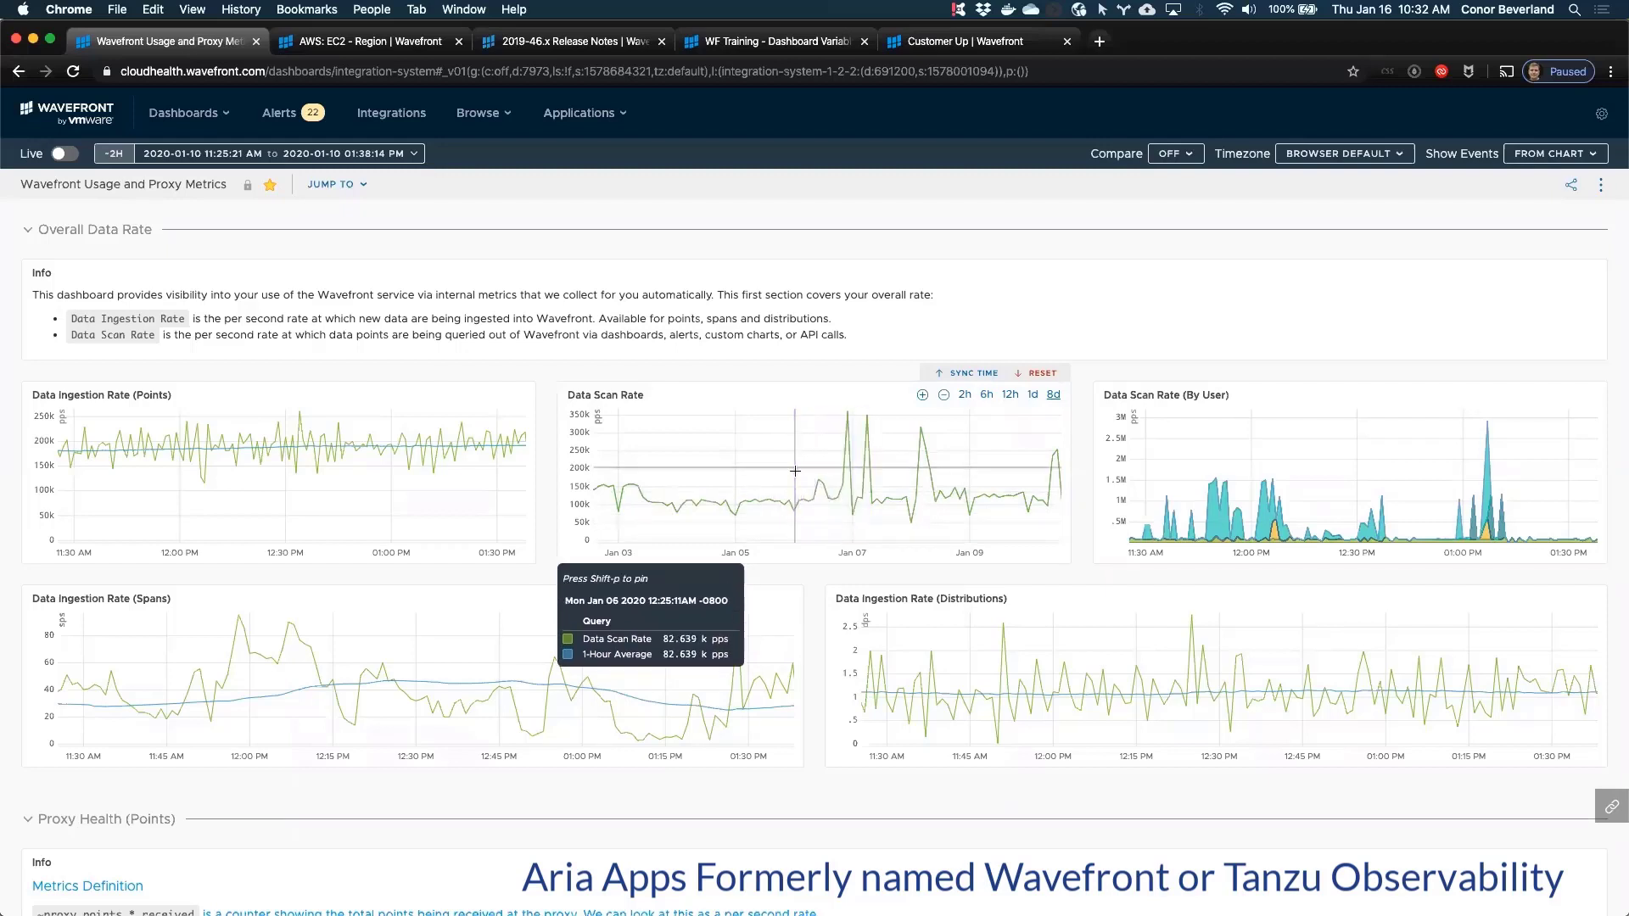
{"action": "left_click", "coordinate": [1025, 373]}
{"action": "left_click_drag", "start_coordinate": [797, 555], "coordinate": [921, 555]}
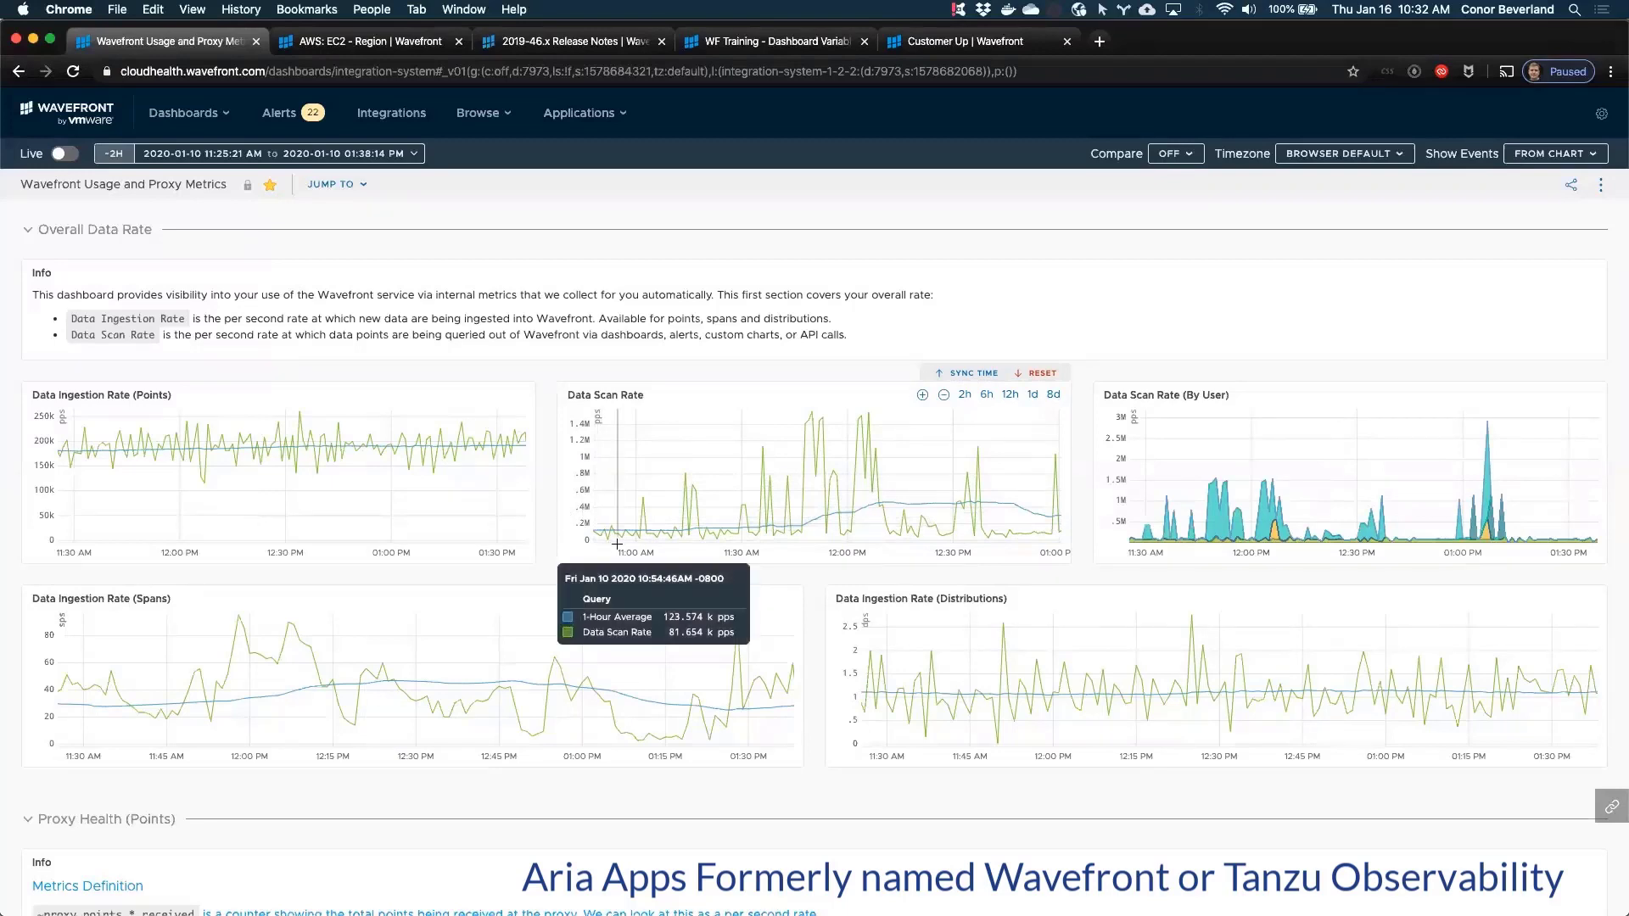
{"action": "left_click_drag", "start_coordinate": [628, 555], "coordinate": [690, 555]}
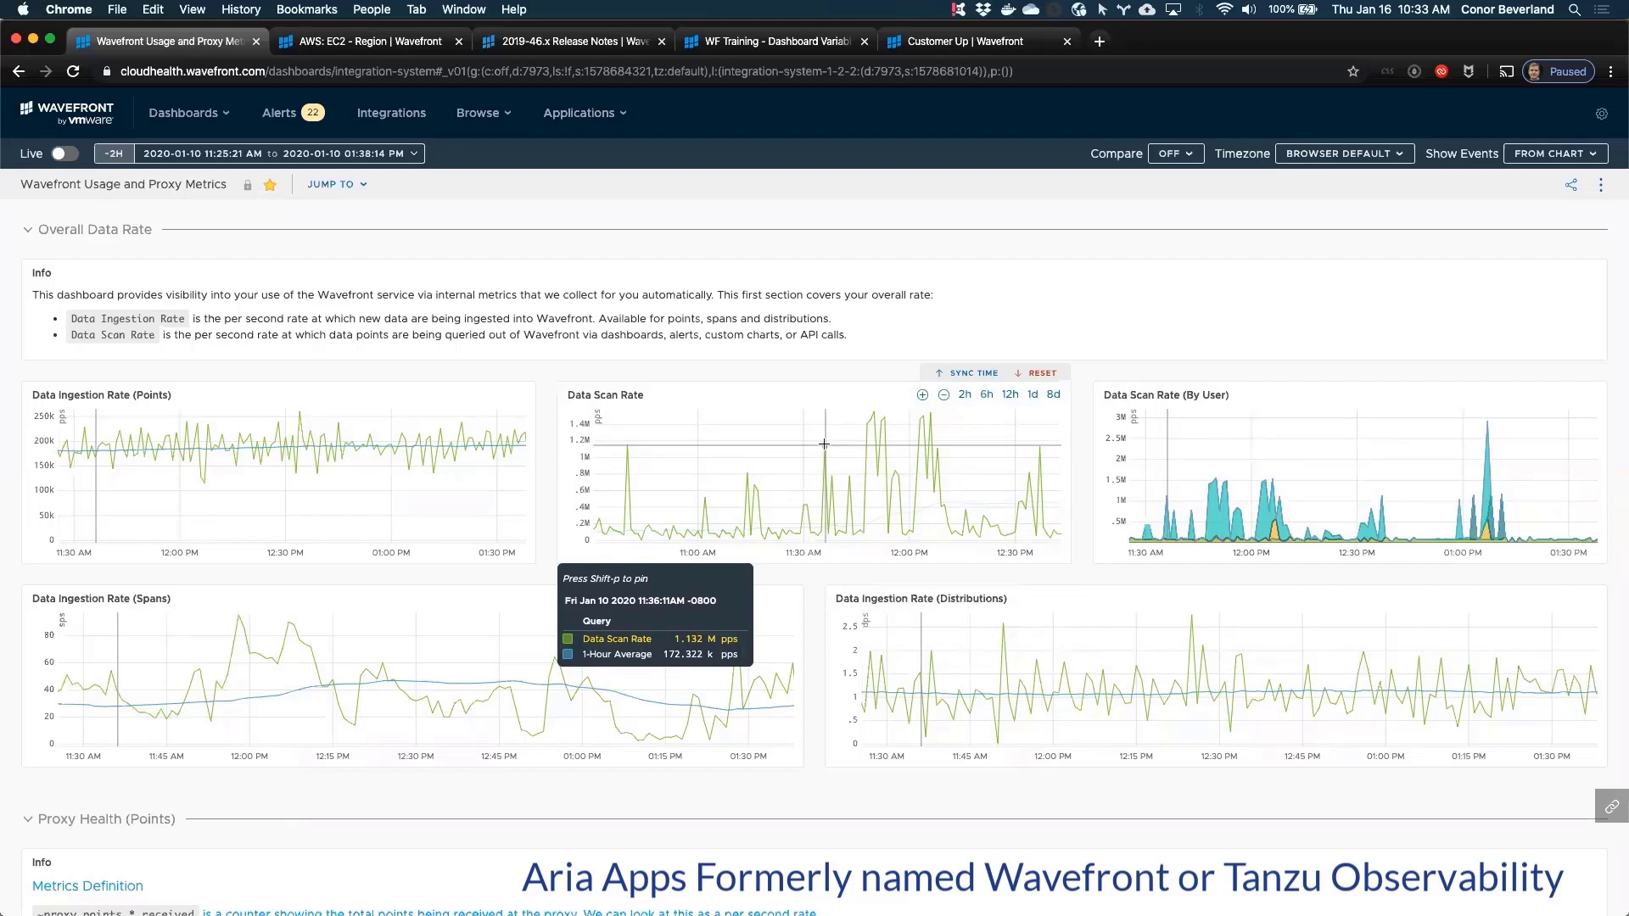
Step: Pin the Data Scan Rate chart's value tooltip at 11:36:11 AM, move it above the charts, and close it
{"action": "key", "text": "shift+p"}
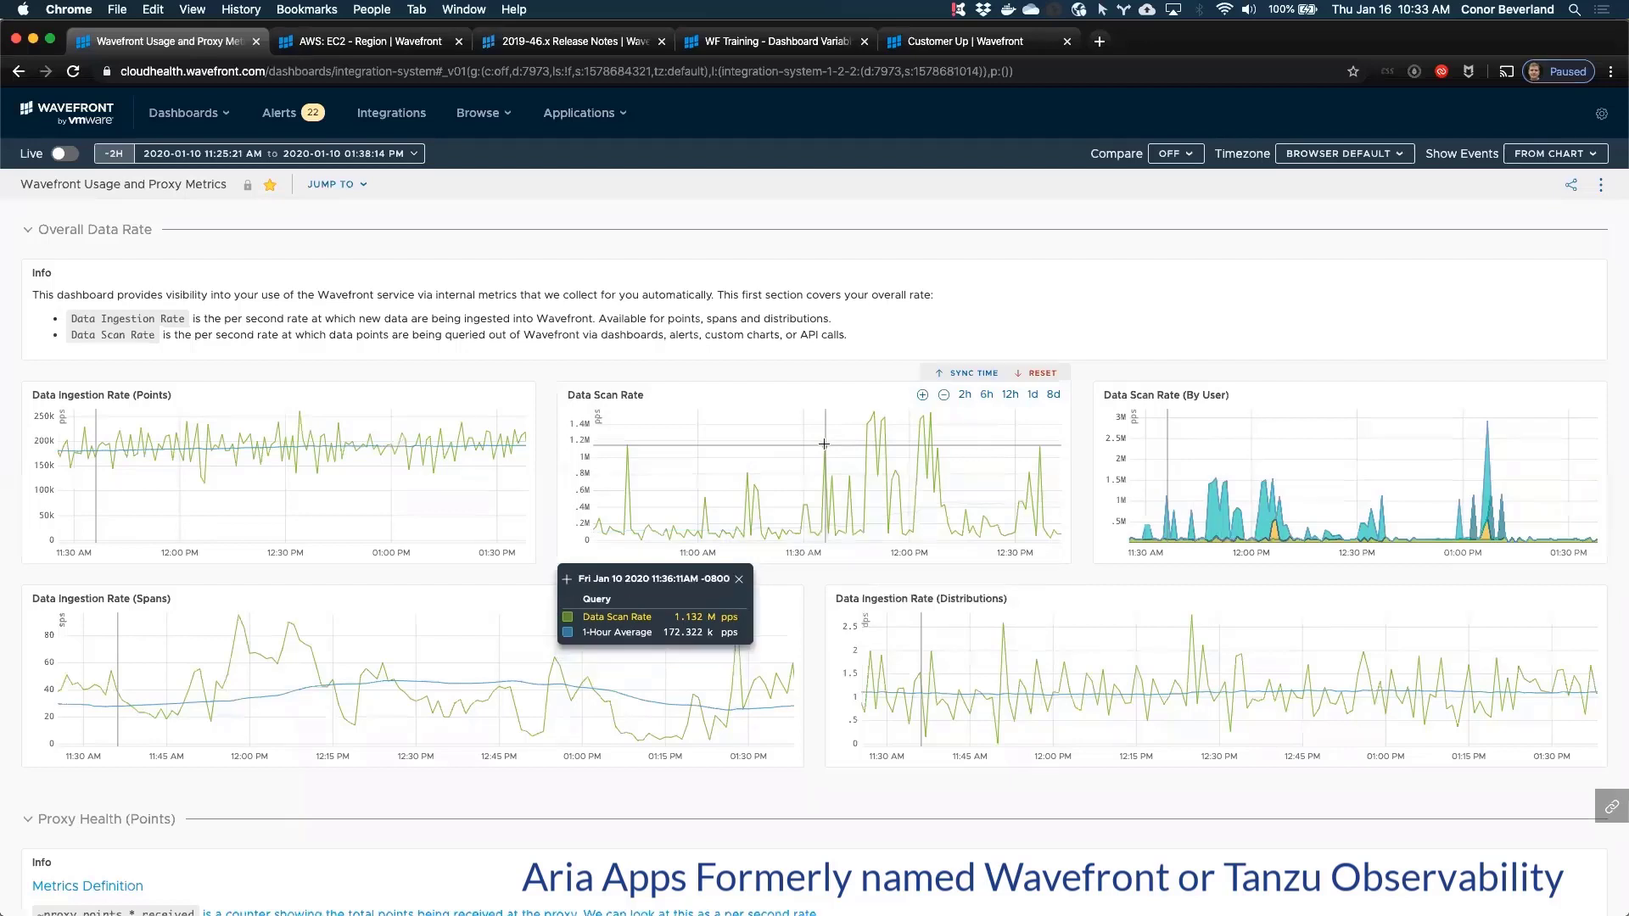
{"action": "left_click_drag", "start_coordinate": [631, 581], "coordinate": [1040, 268]}
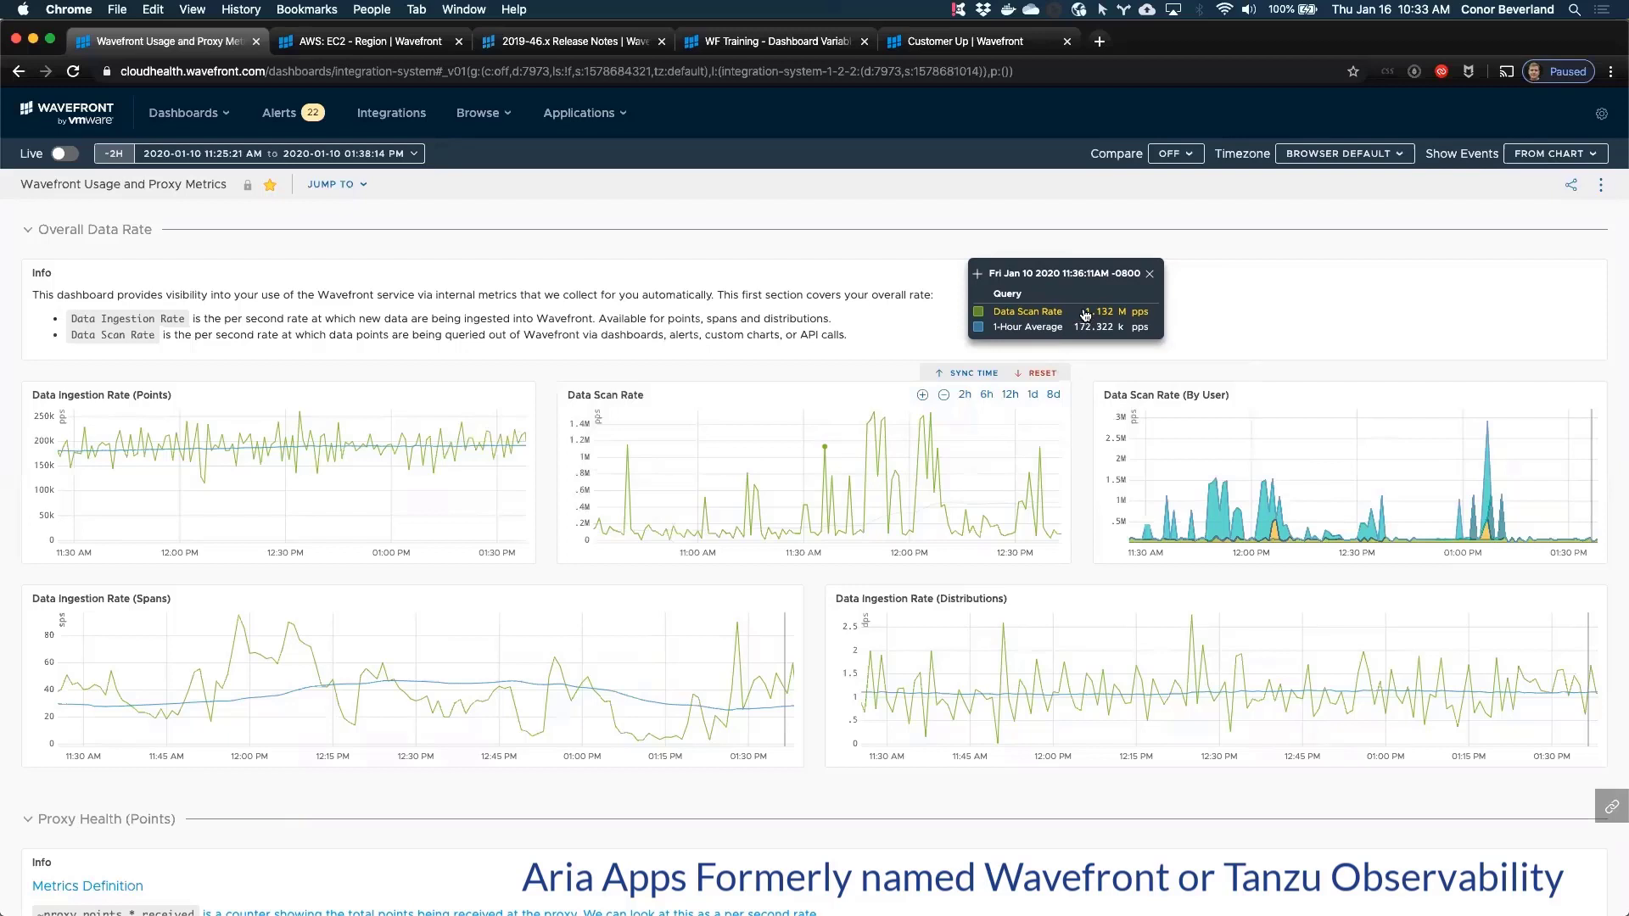
{"action": "left_click_drag", "start_coordinate": [1070, 313], "coordinate": [1054, 308]}
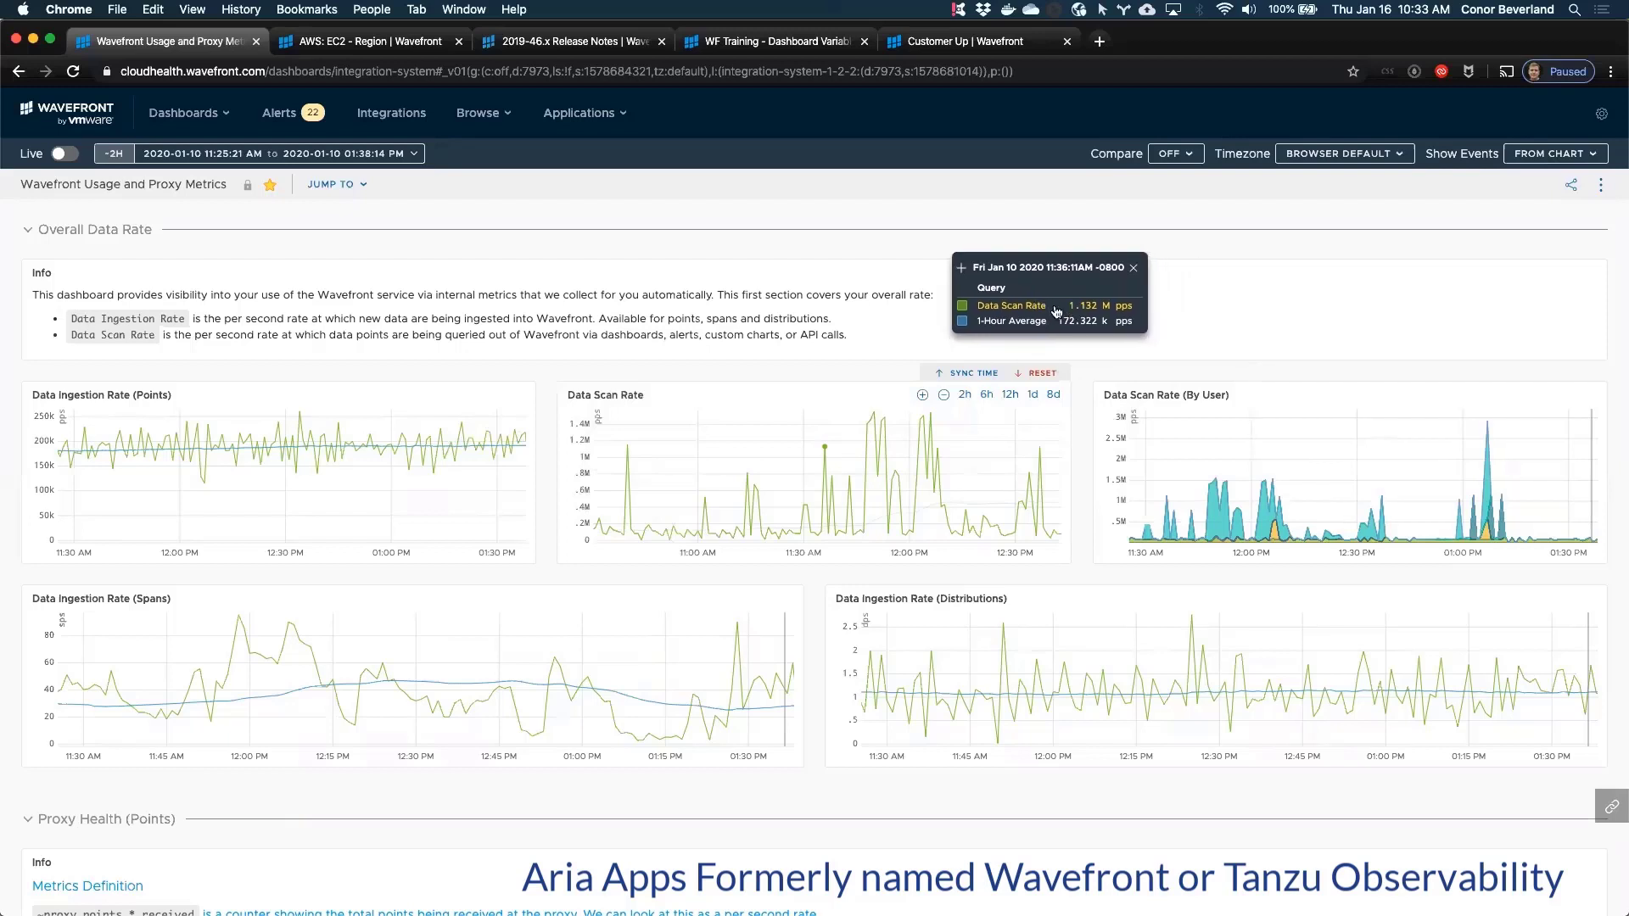
{"action": "left_click_drag", "start_coordinate": [1069, 306], "coordinate": [1031, 331]}
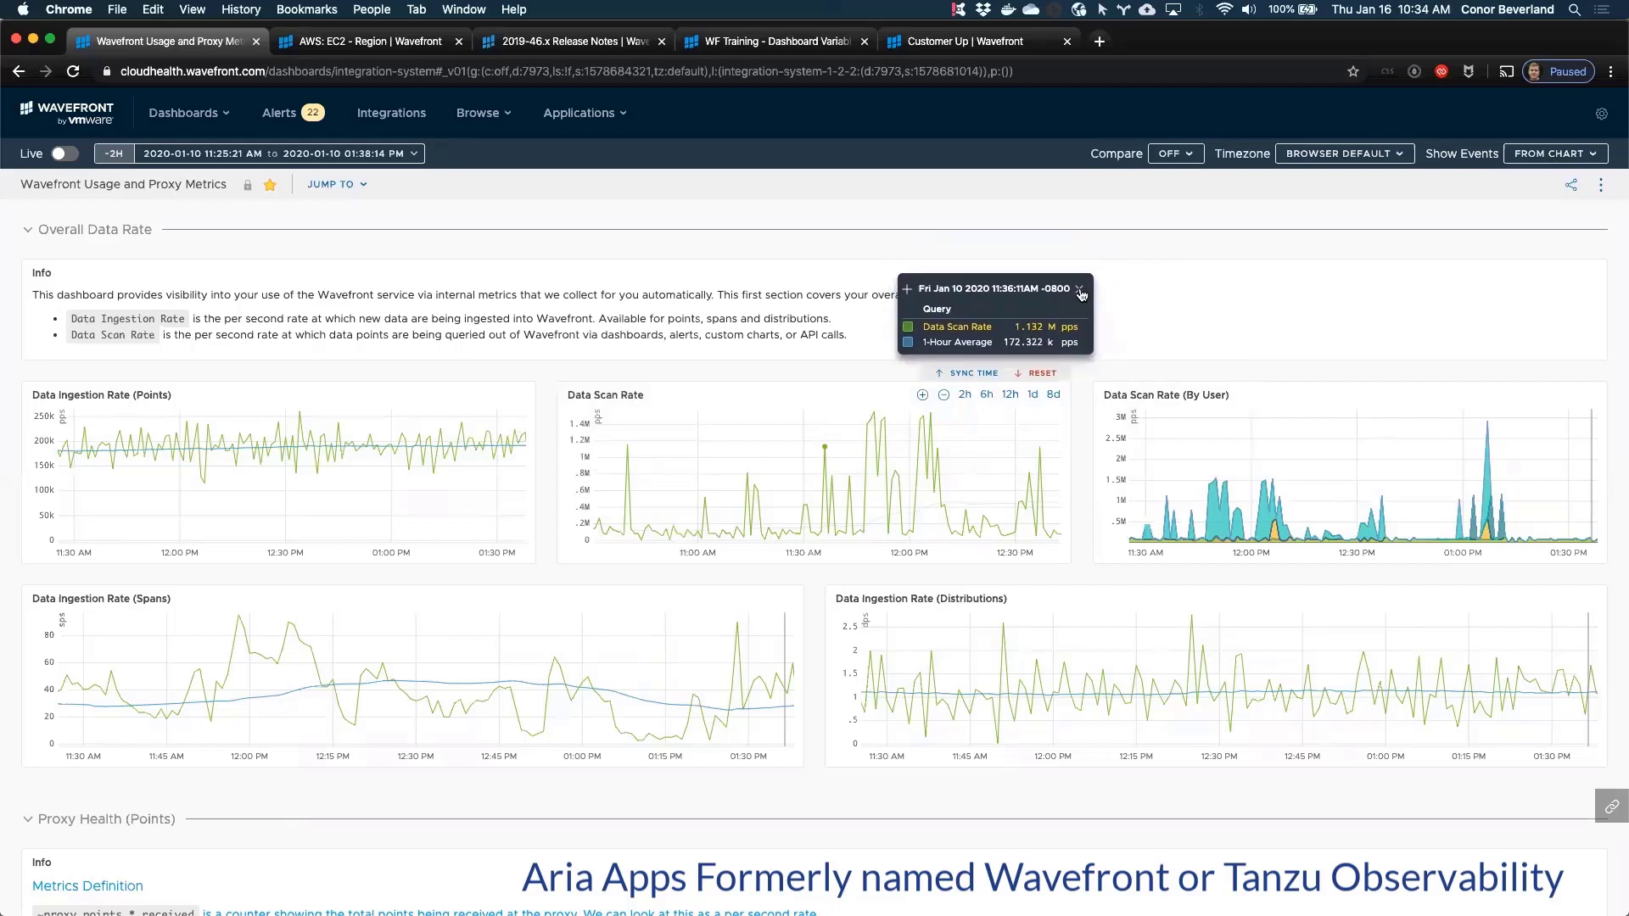
{"action": "left_click", "coordinate": [1079, 291]}
Step: Turn the dashboard's live mode back on
{"action": "scroll", "coordinate": [527, 712], "scroll_direction": "down", "scroll_amount": 5}
{"action": "scroll", "coordinate": [527, 719], "scroll_direction": "down", "scroll_amount": 10}
{"action": "scroll", "coordinate": [153, 150], "scroll_direction": "up", "scroll_amount": 15}
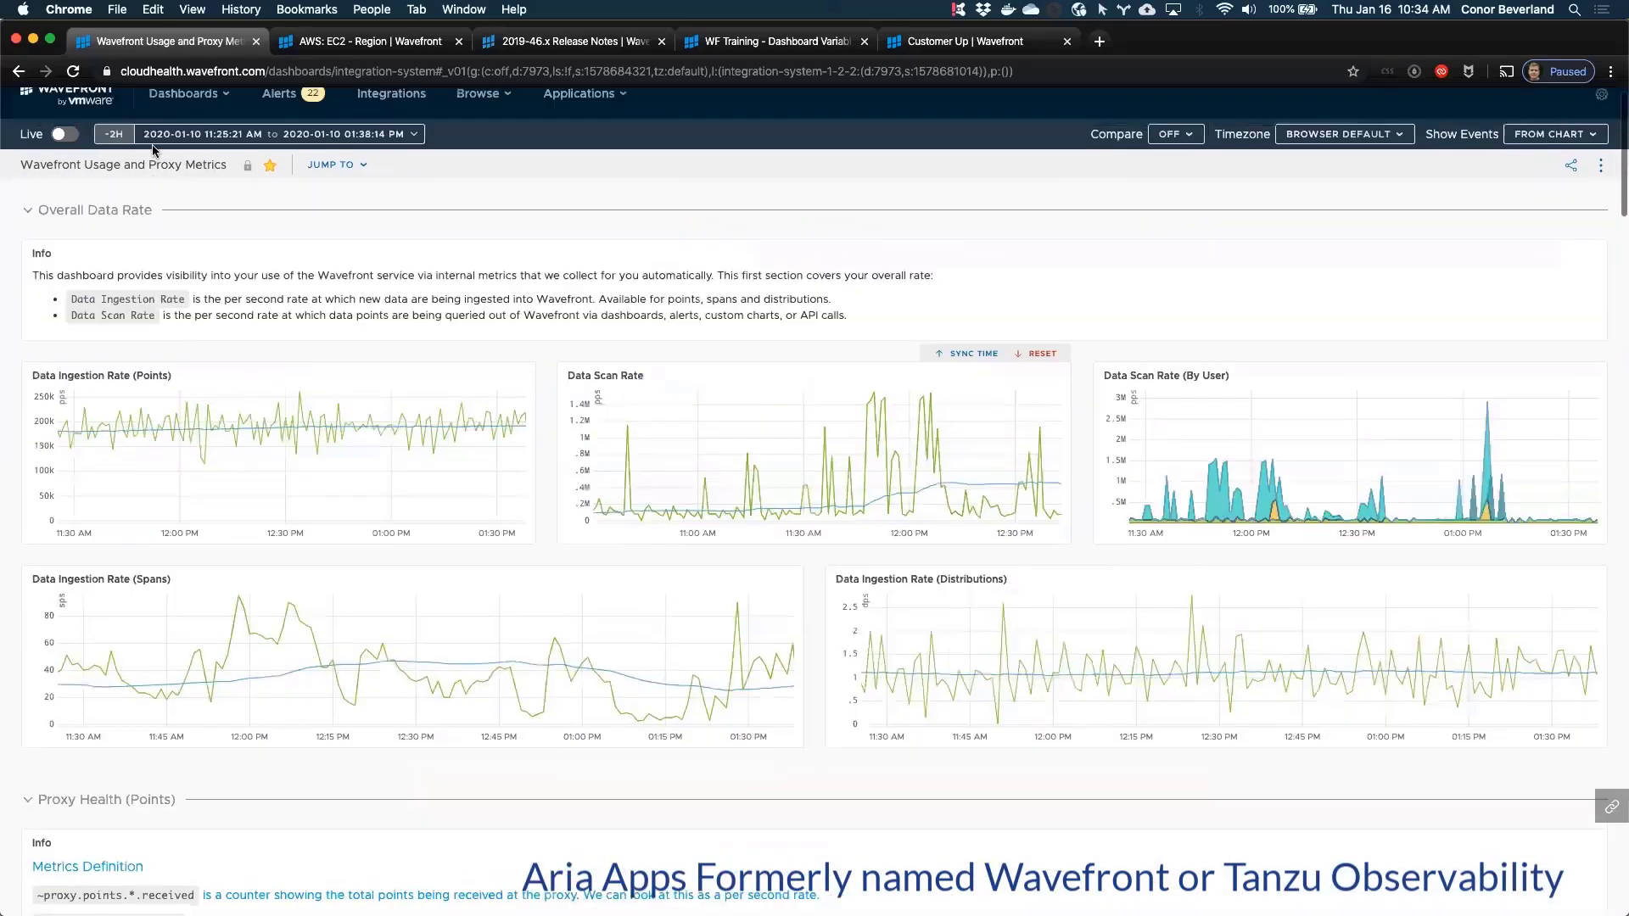
{"action": "left_click", "coordinate": [59, 137]}
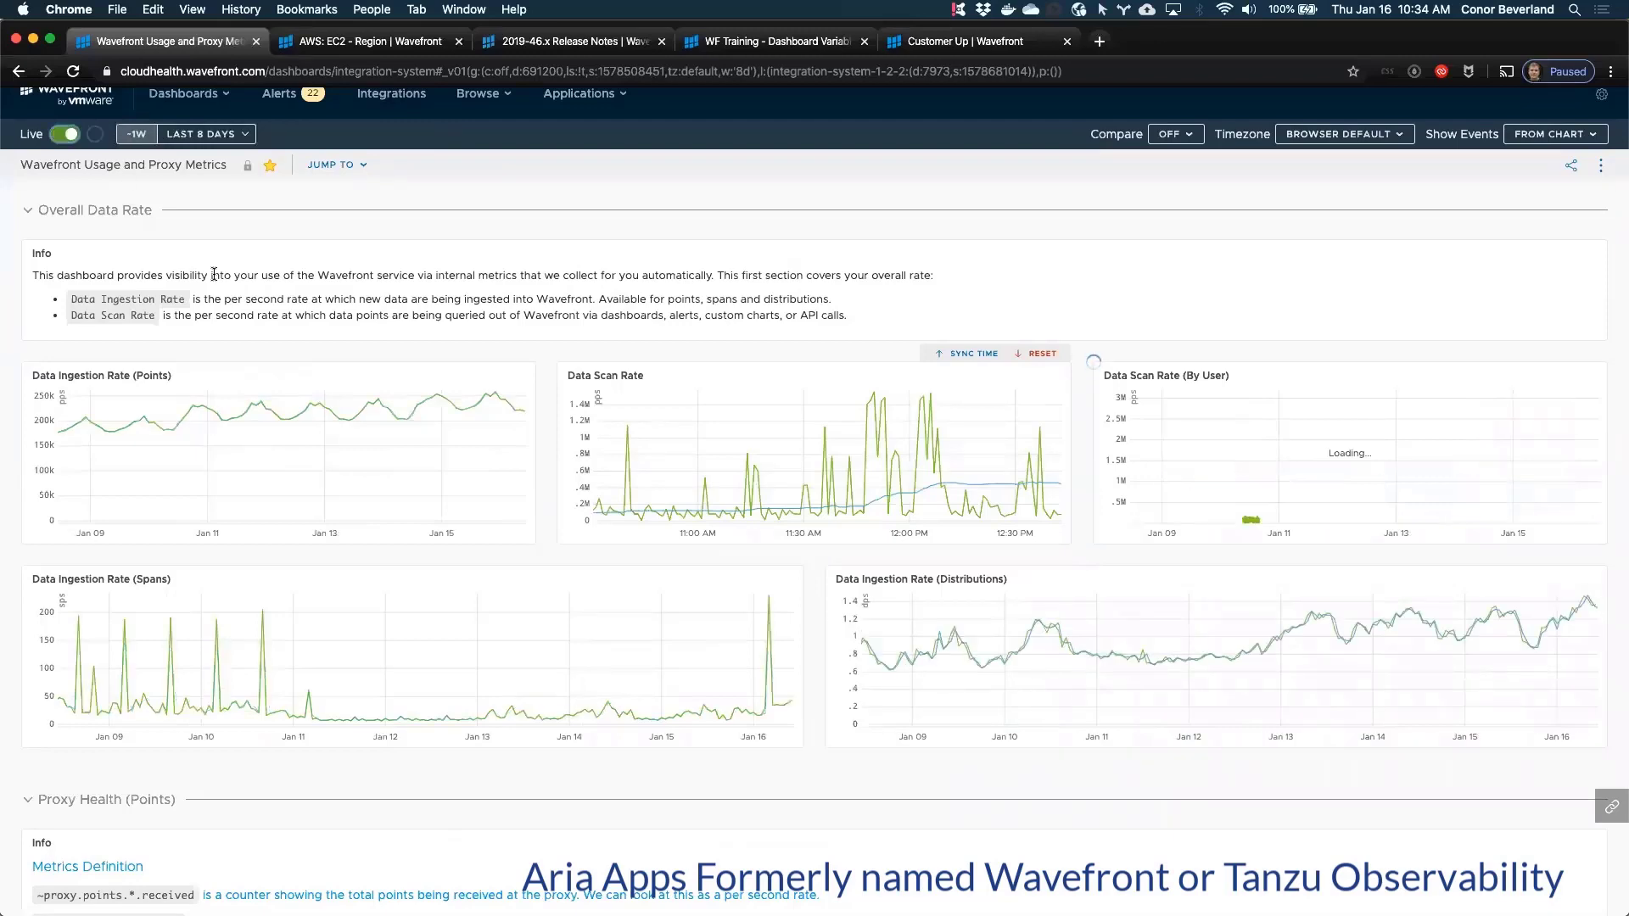
Step: Look over the Proxy Health charts and set the dashboard's time window to the last 2 hours
{"action": "scroll", "coordinate": [256, 471], "scroll_direction": "down", "scroll_amount": 5}
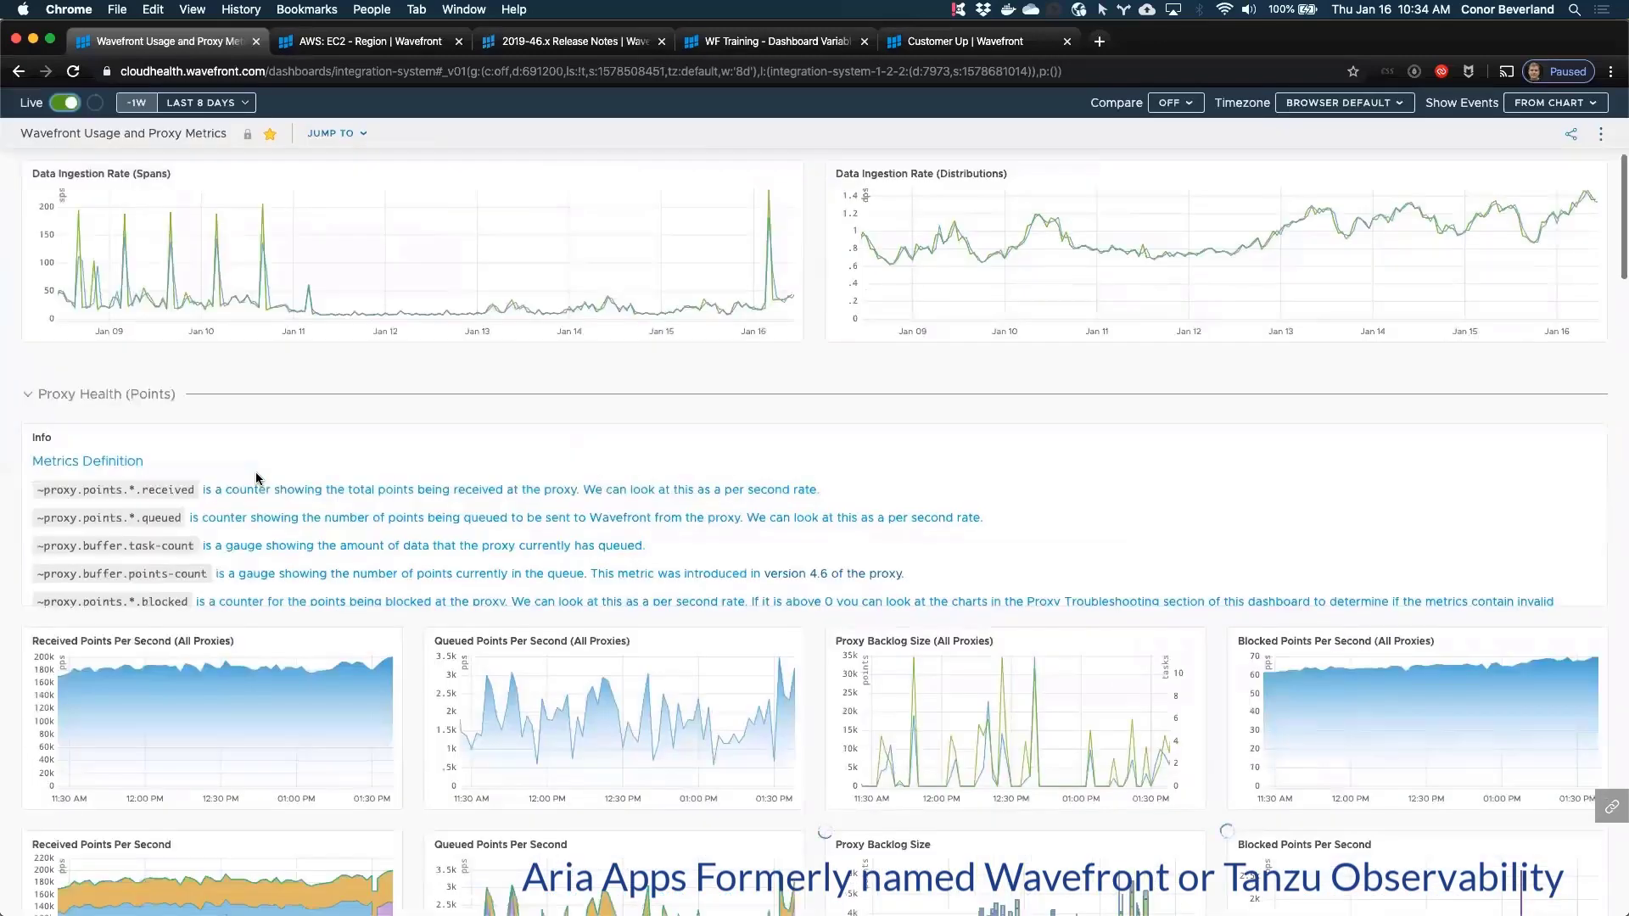
{"action": "scroll", "coordinate": [256, 477], "scroll_direction": "down", "scroll_amount": 4}
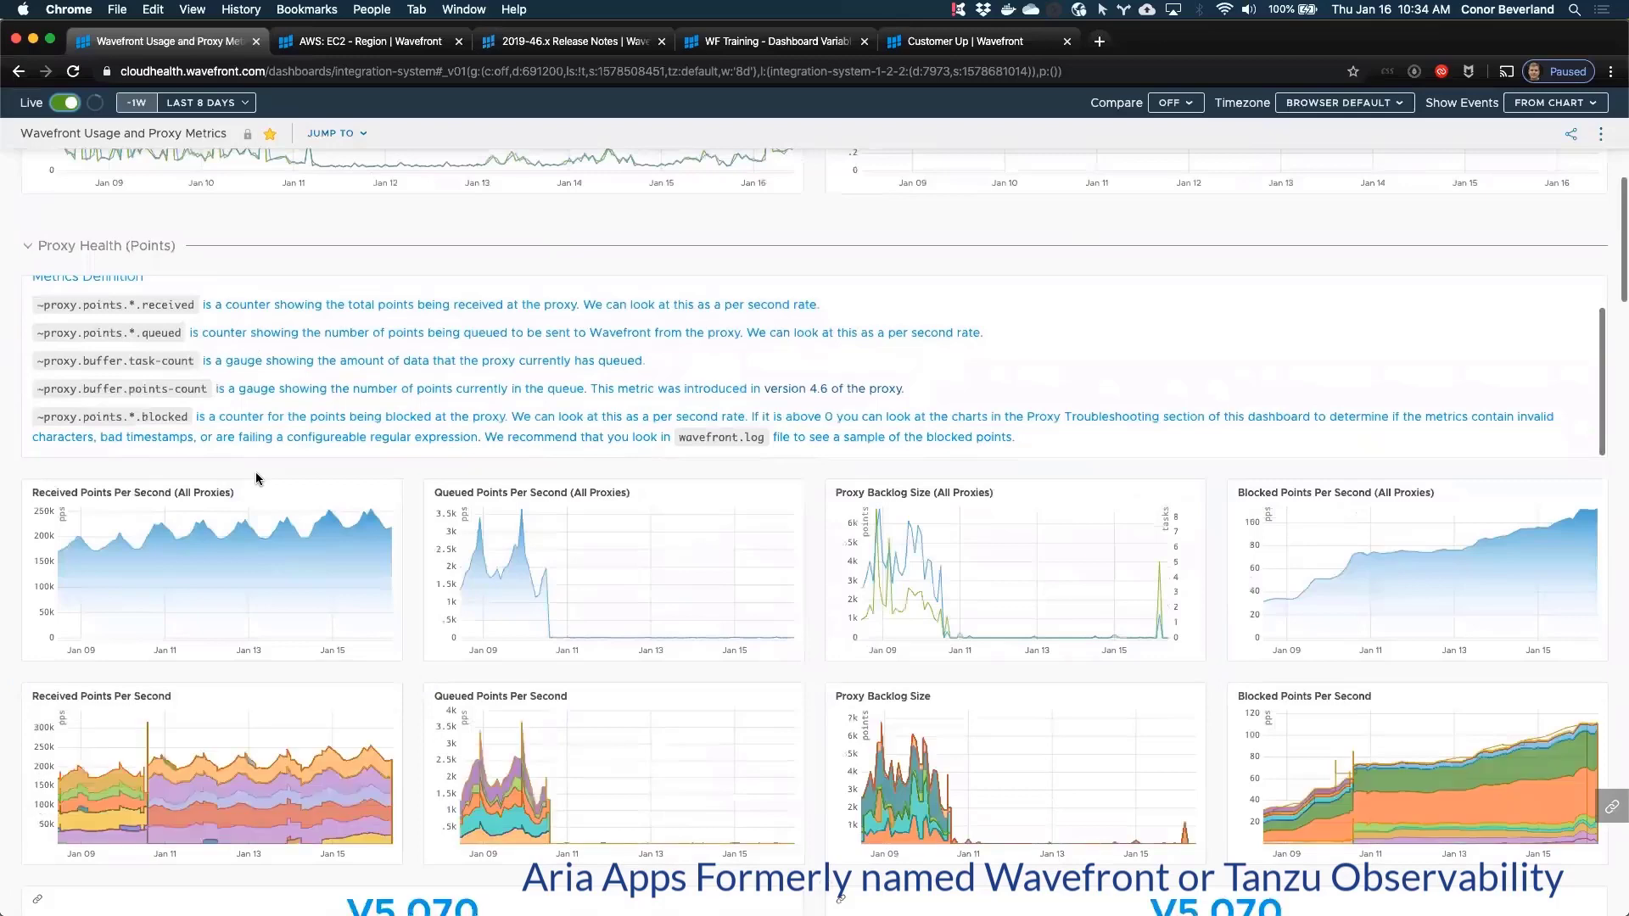
{"action": "scroll", "coordinate": [256, 471], "scroll_direction": "up", "scroll_amount": 8}
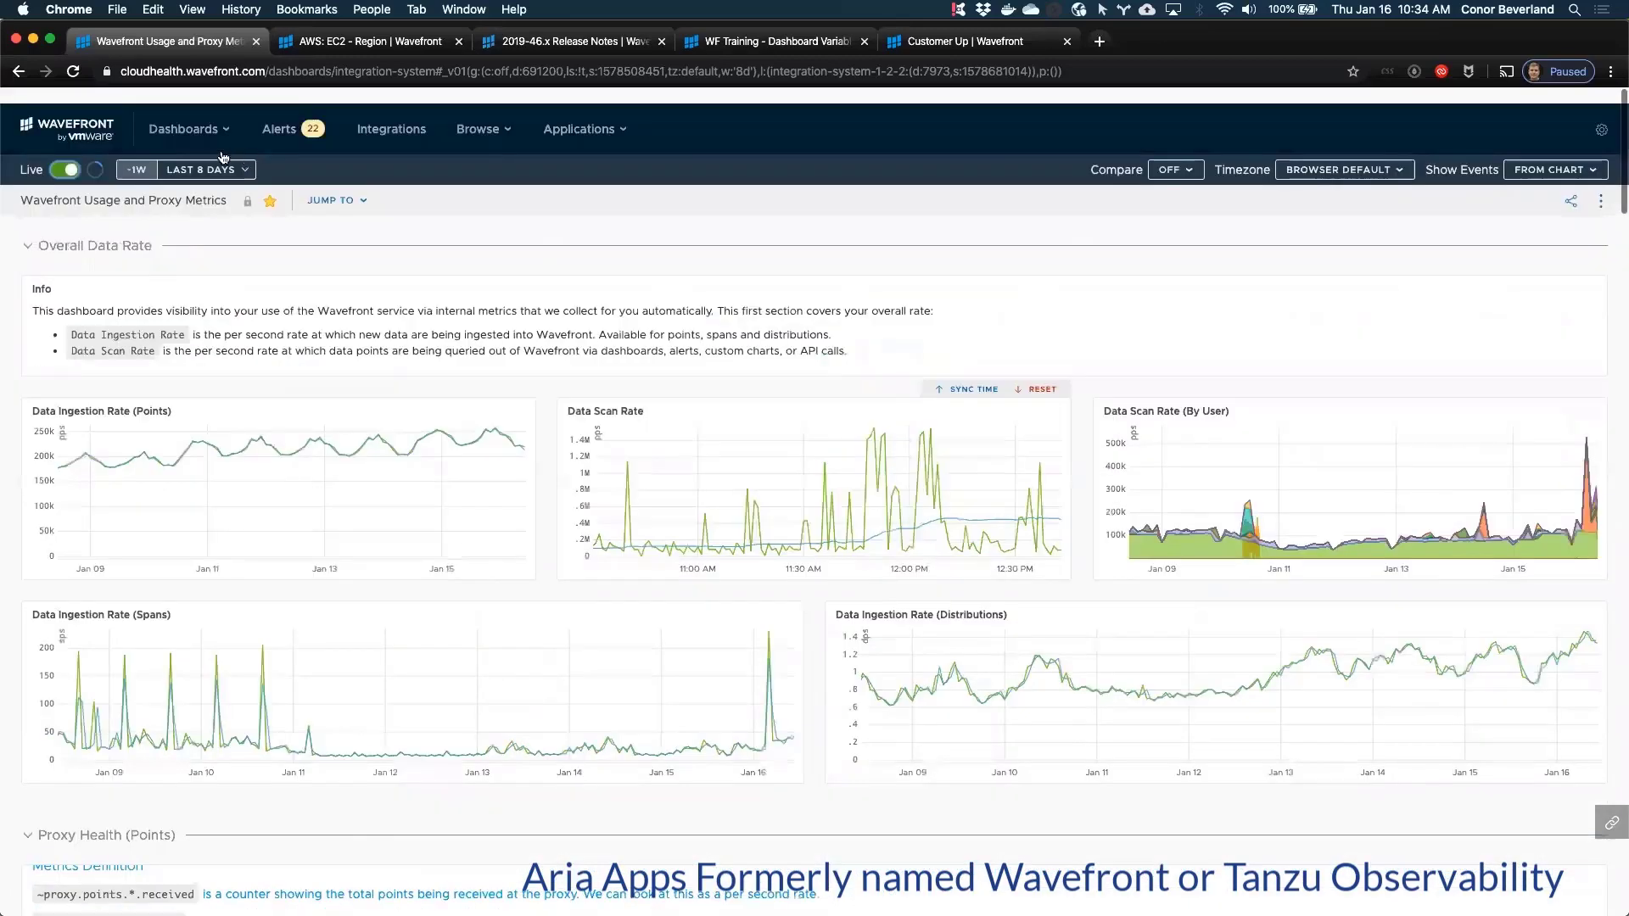
{"action": "left_click", "coordinate": [246, 163]}
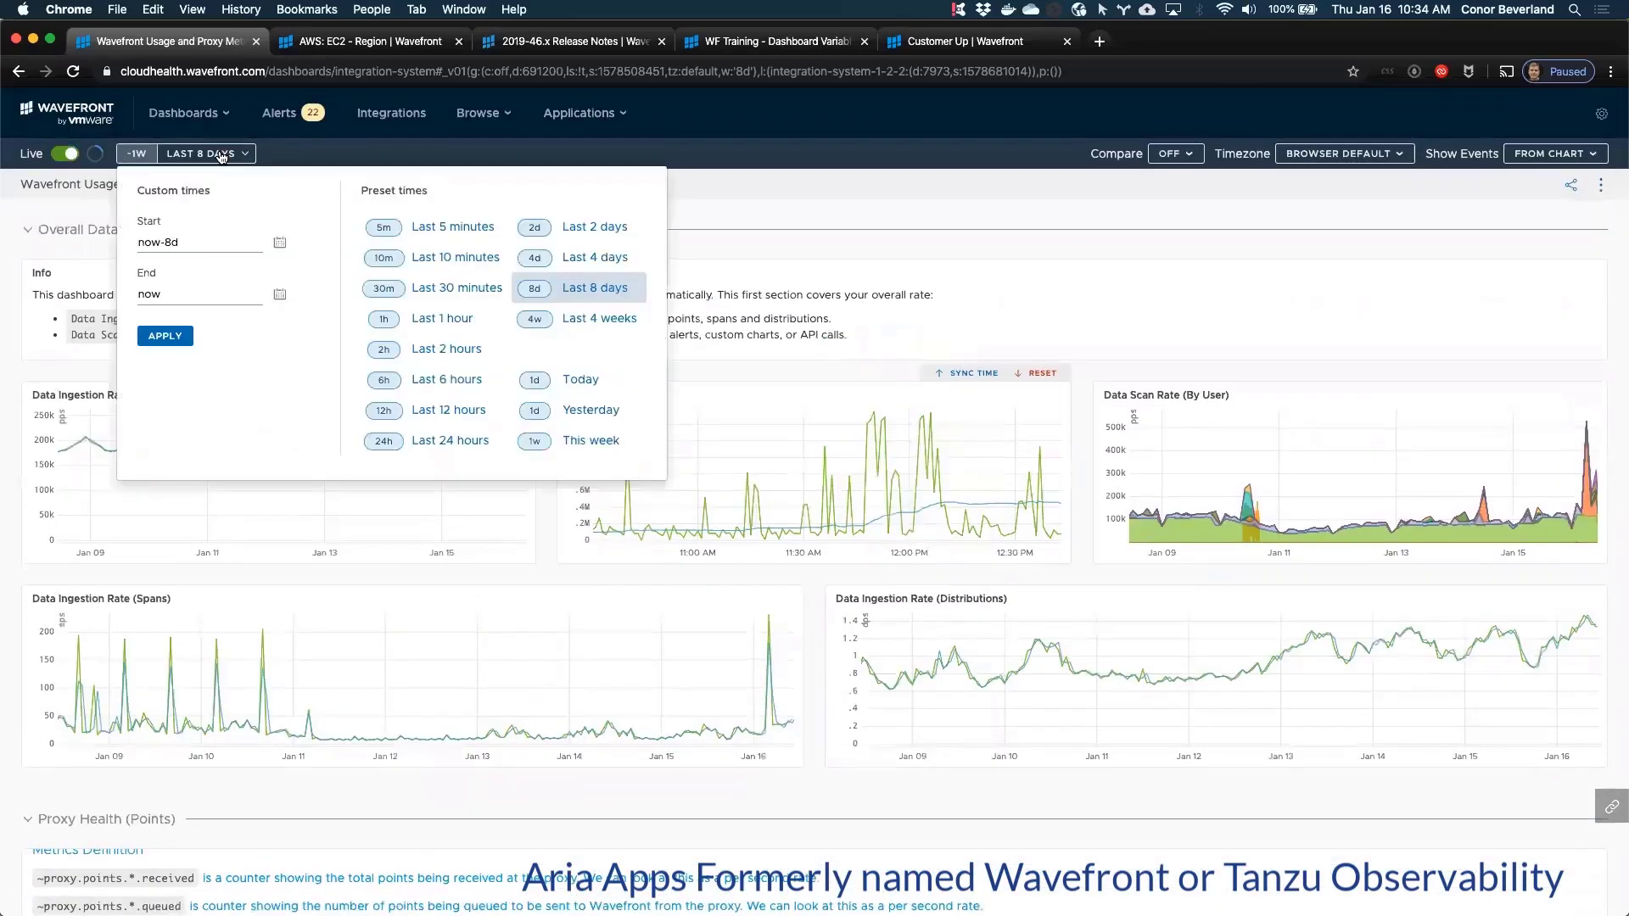
{"action": "left_click", "coordinate": [440, 344]}
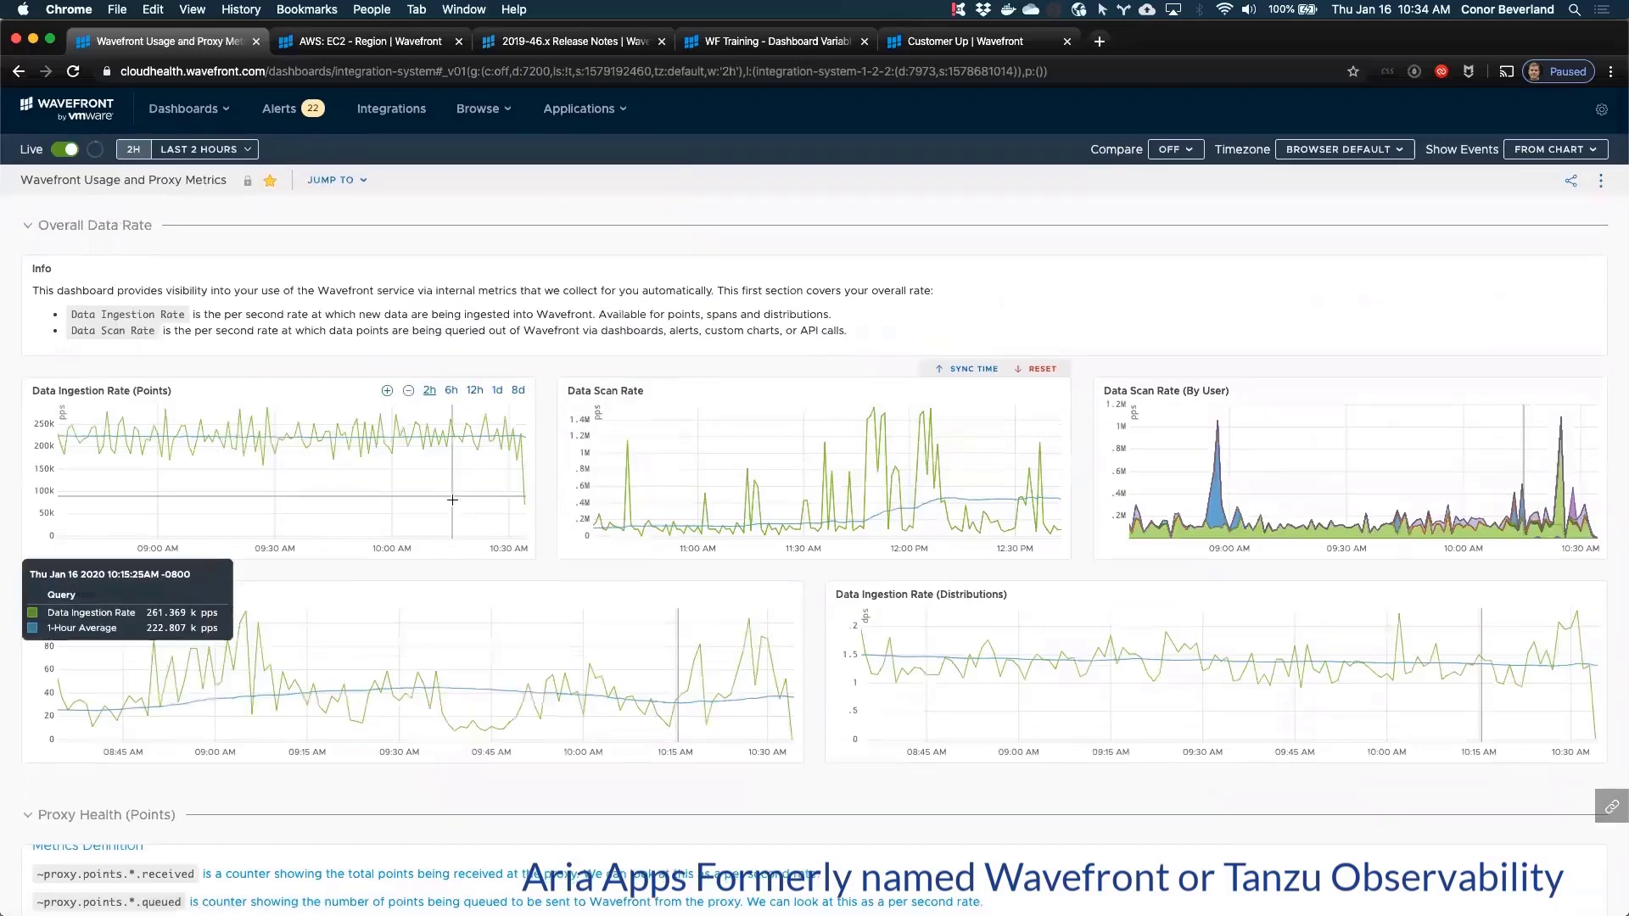
Step: Highlight the green source from the Received Points Per Second chart across the Proxy Health charts, and clear the highlight
{"action": "scroll", "coordinate": [452, 500], "scroll_direction": "down", "scroll_amount": 10}
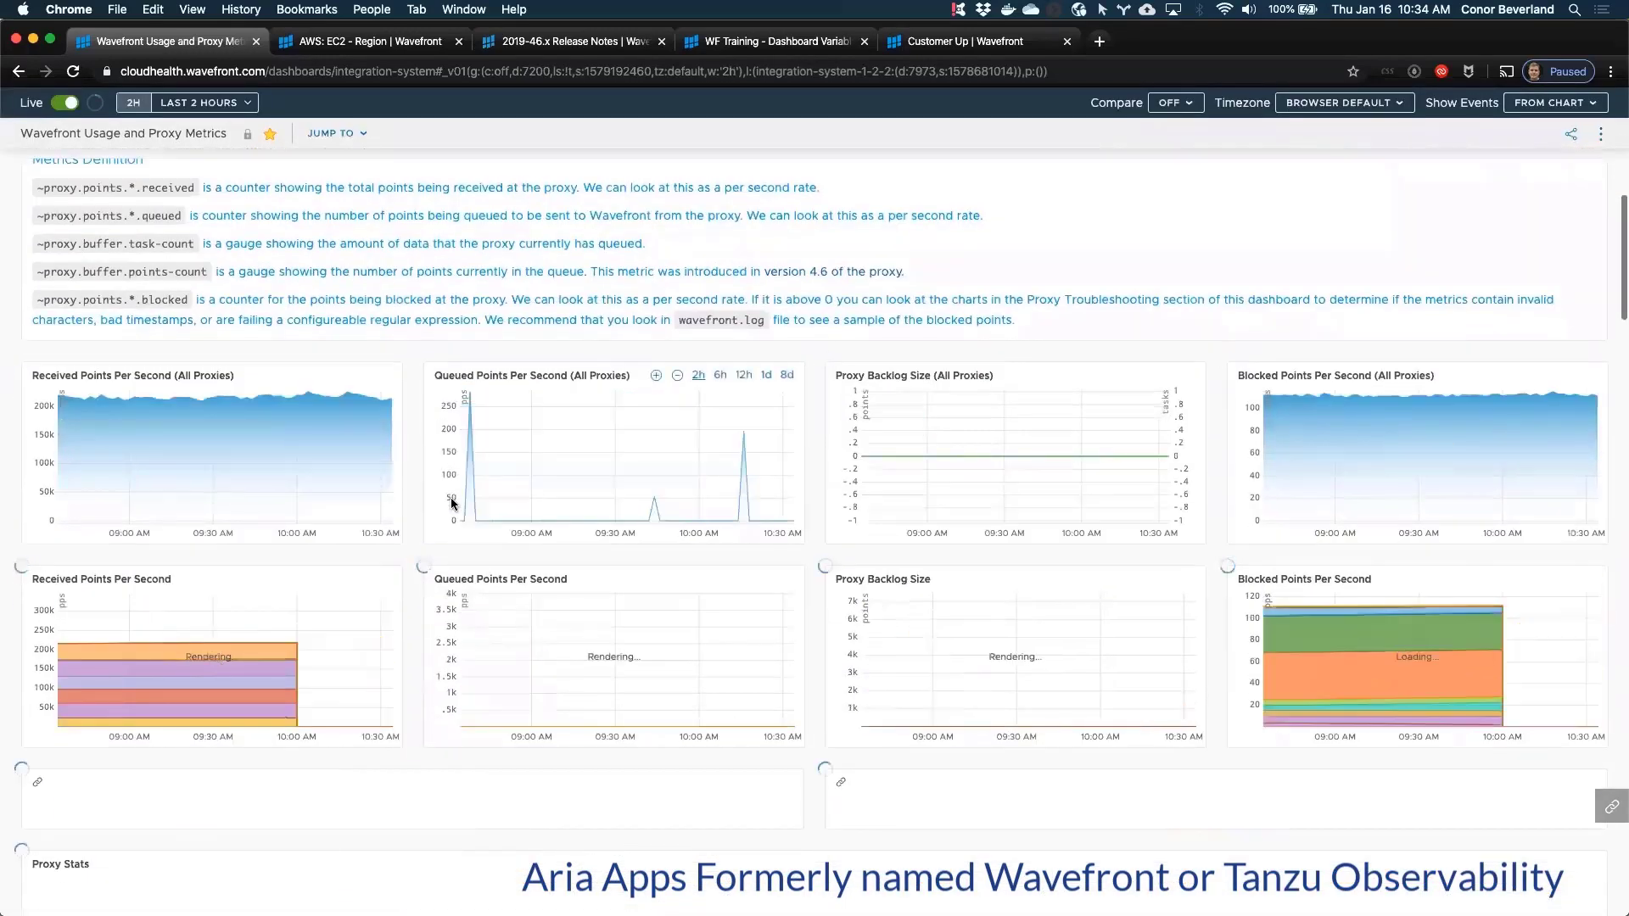
{"action": "mouse_move", "coordinate": [305, 620]}
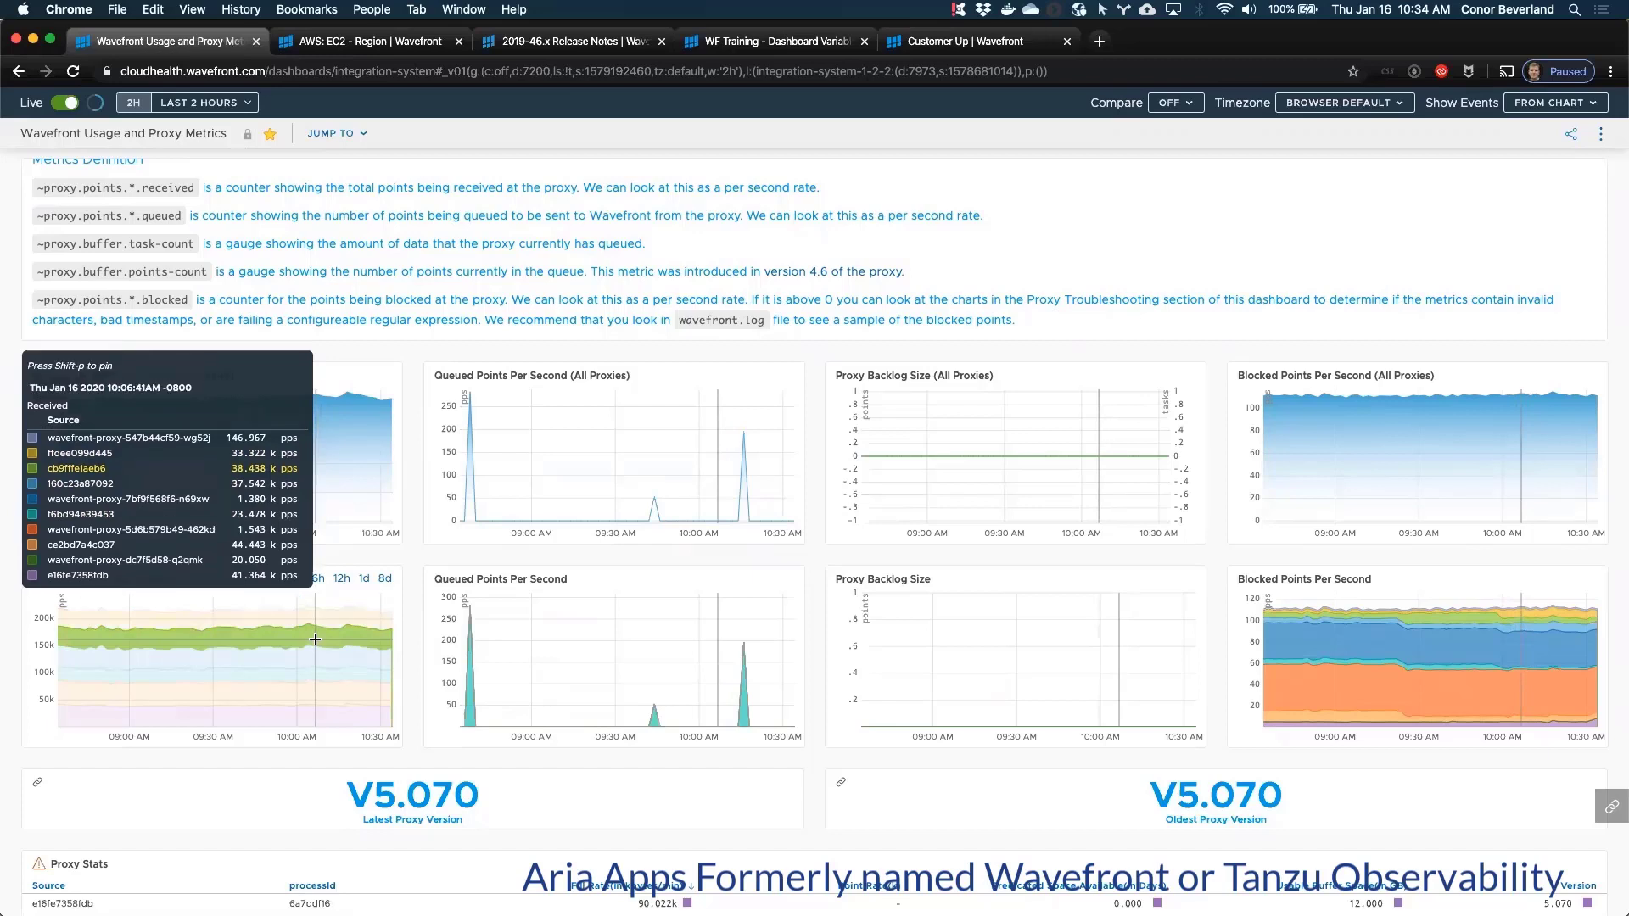
{"action": "left_click", "coordinate": [314, 639]}
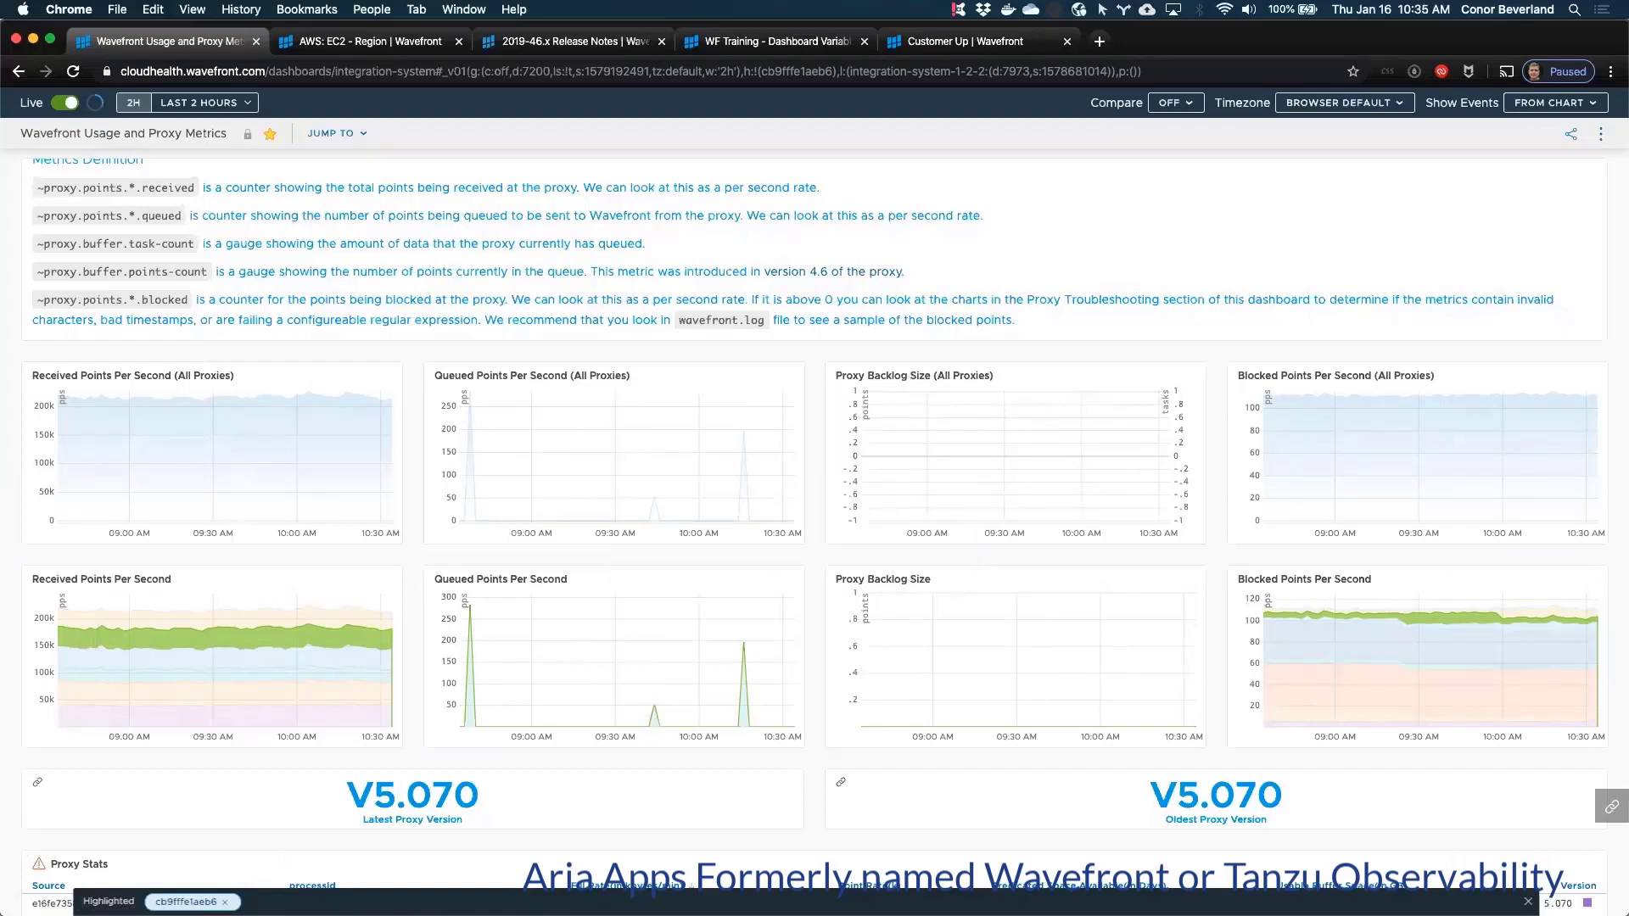
{"action": "left_click", "coordinate": [313, 689]}
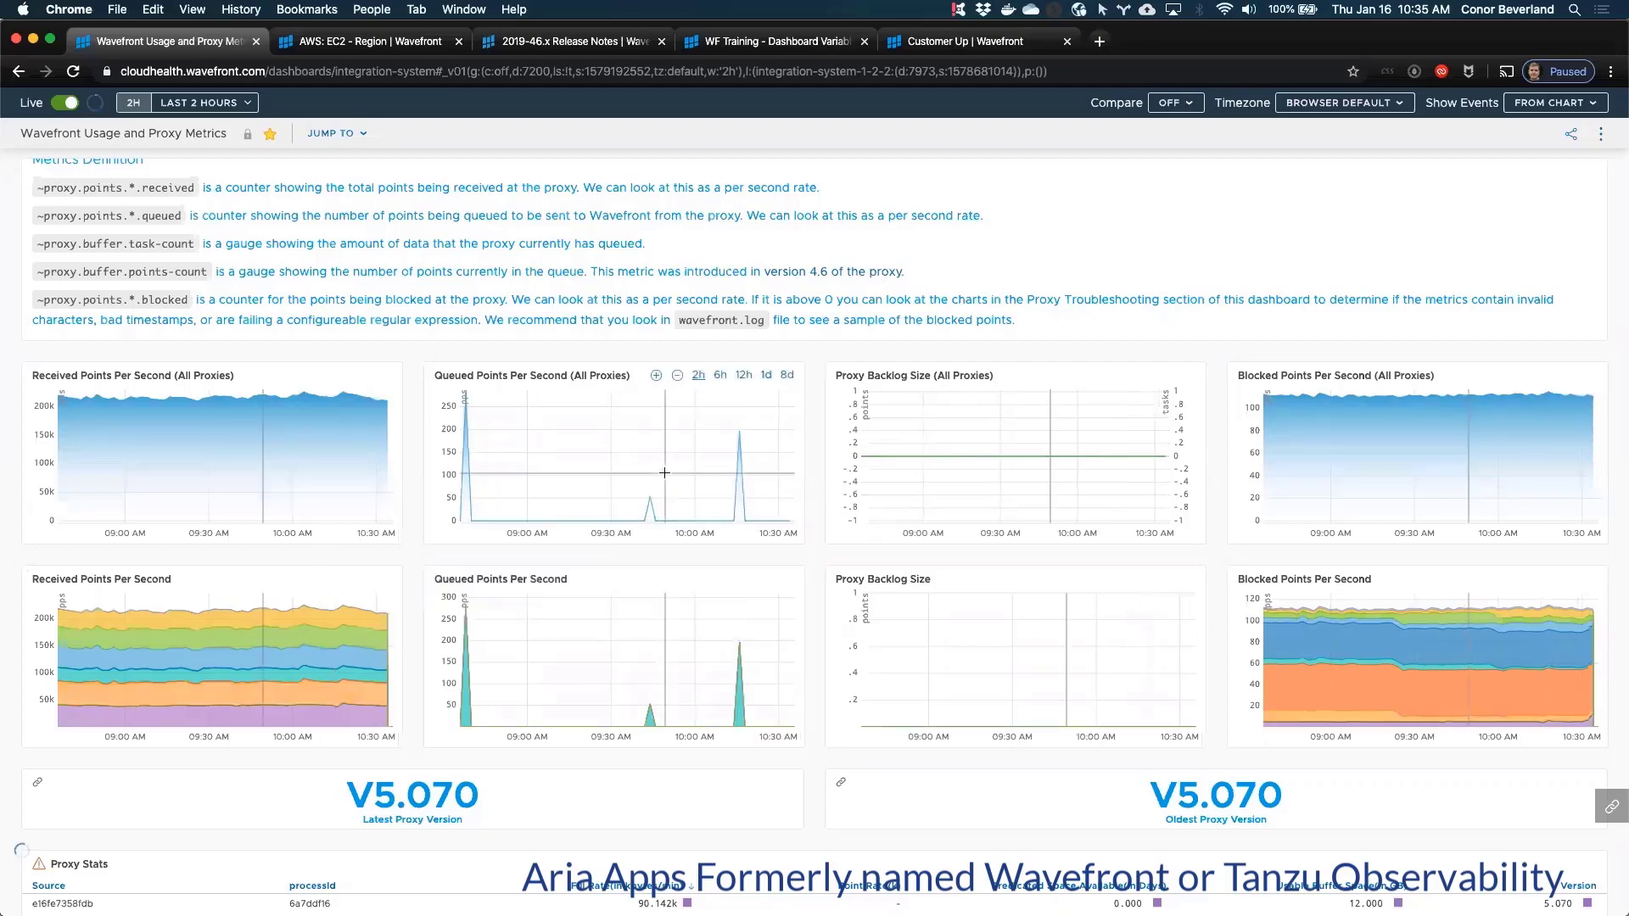
{"action": "scroll", "coordinate": [664, 472], "scroll_direction": "up", "scroll_amount": 5}
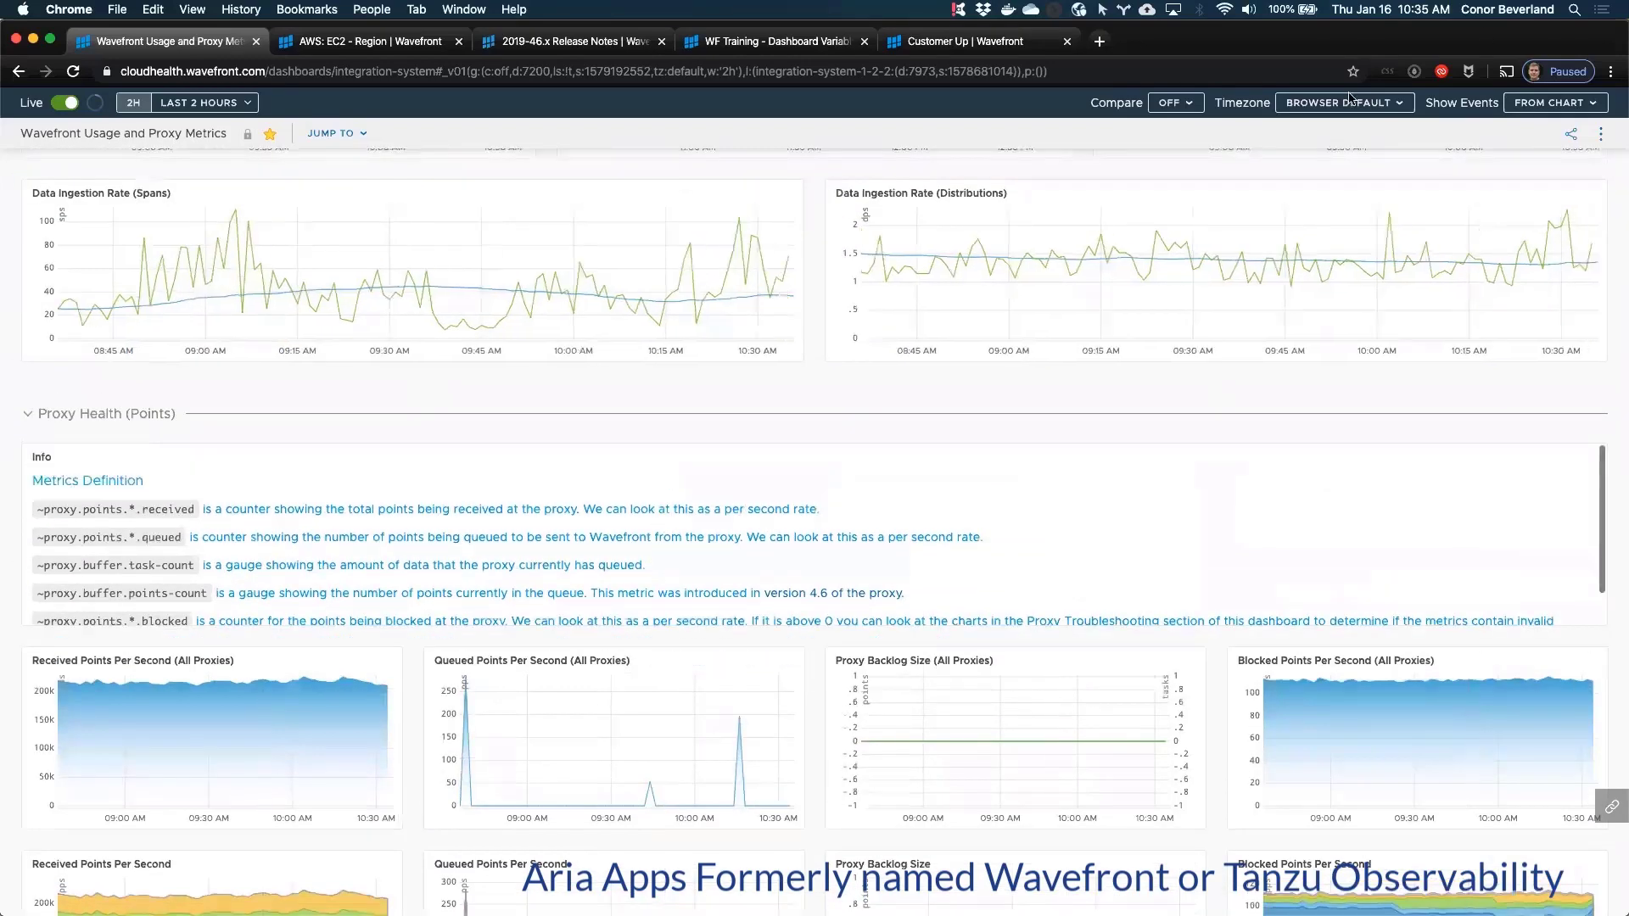
Step: Examine the time zones offered for the dashboard and the entries of the account and system settings menu
{"action": "left_click", "coordinate": [1308, 104]}
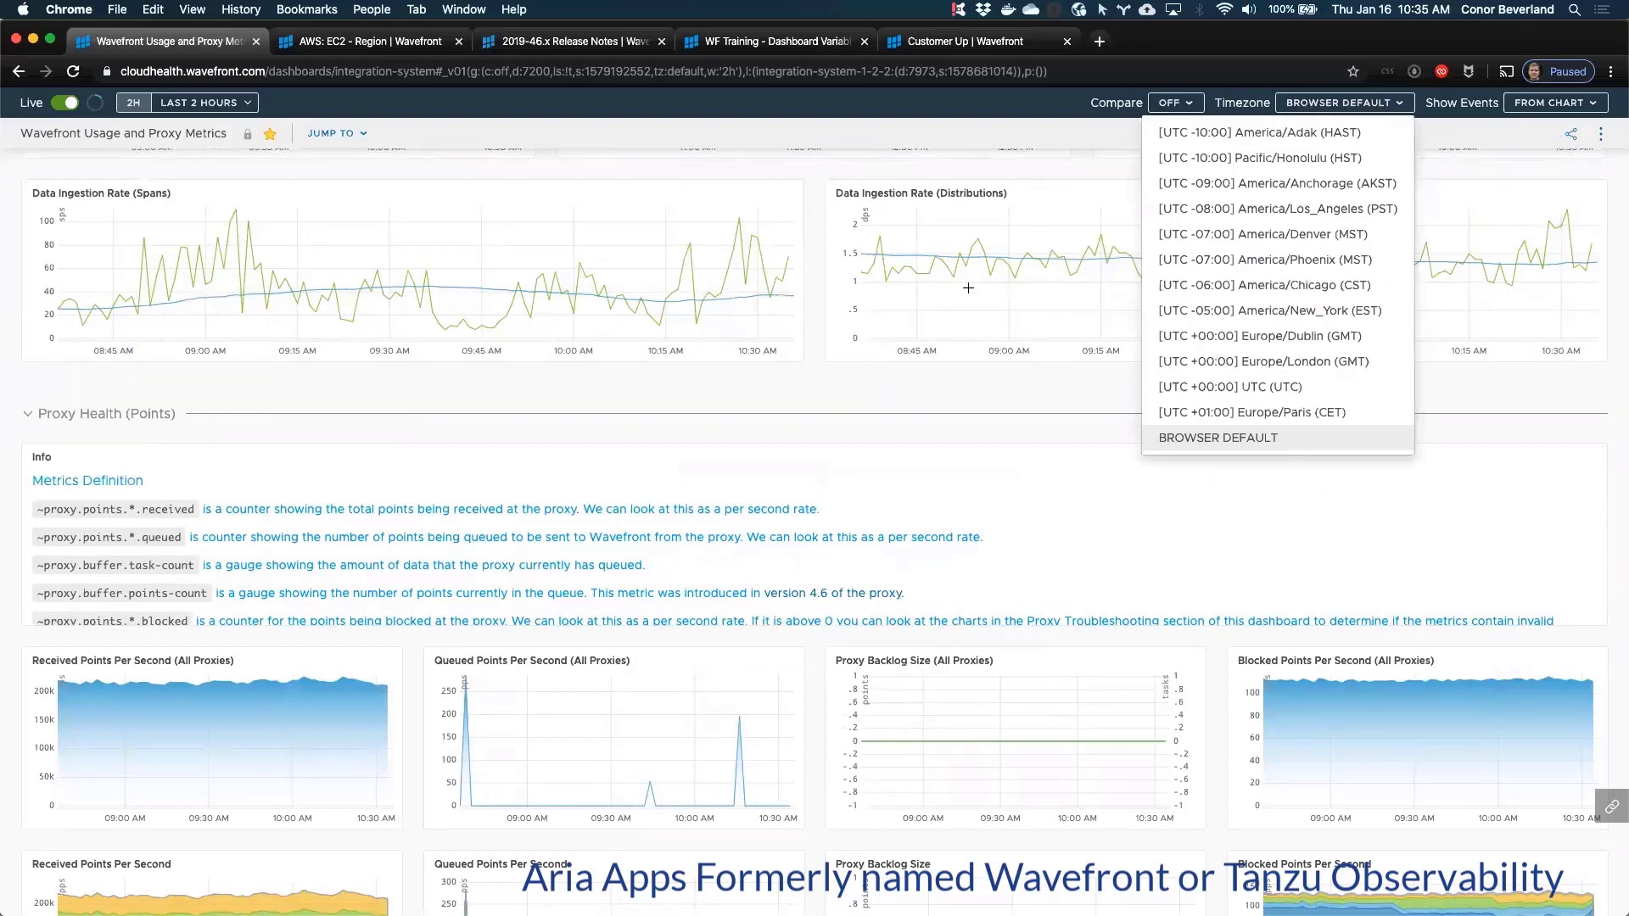
{"action": "scroll", "coordinate": [1433, 441], "scroll_direction": "up", "scroll_amount": 5}
{"action": "scroll", "coordinate": [1001, 280], "scroll_direction": "down", "scroll_amount": 1}
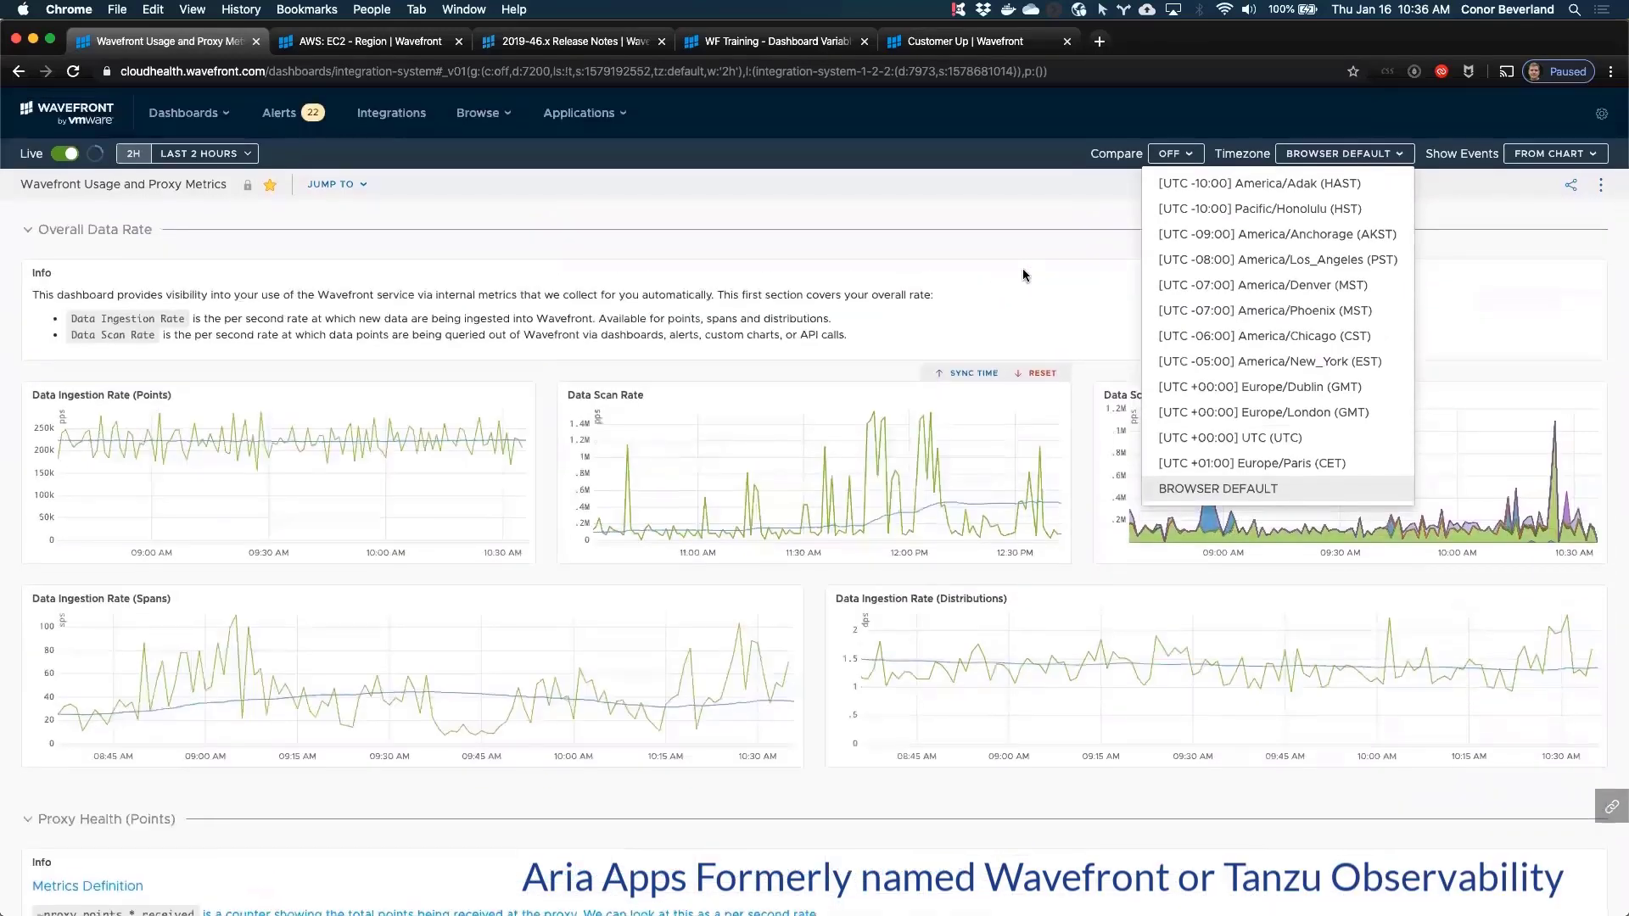
{"action": "left_click", "coordinate": [1354, 153]}
{"action": "left_click", "coordinate": [1338, 155]}
{"action": "left_click", "coordinate": [791, 452]}
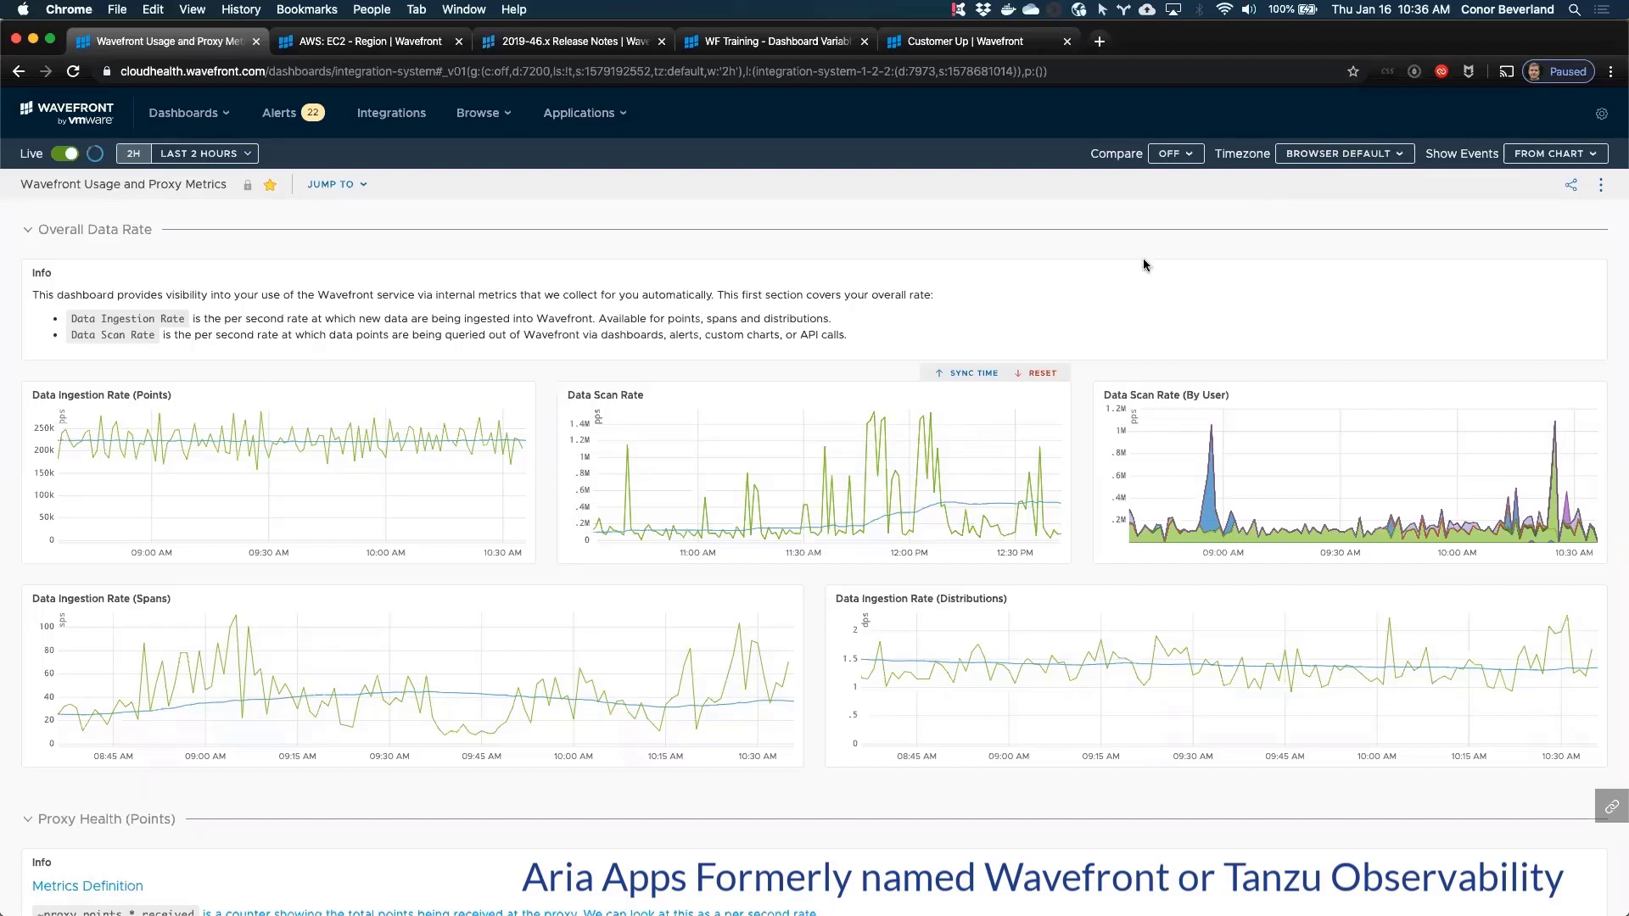
{"action": "left_click", "coordinate": [1602, 114]}
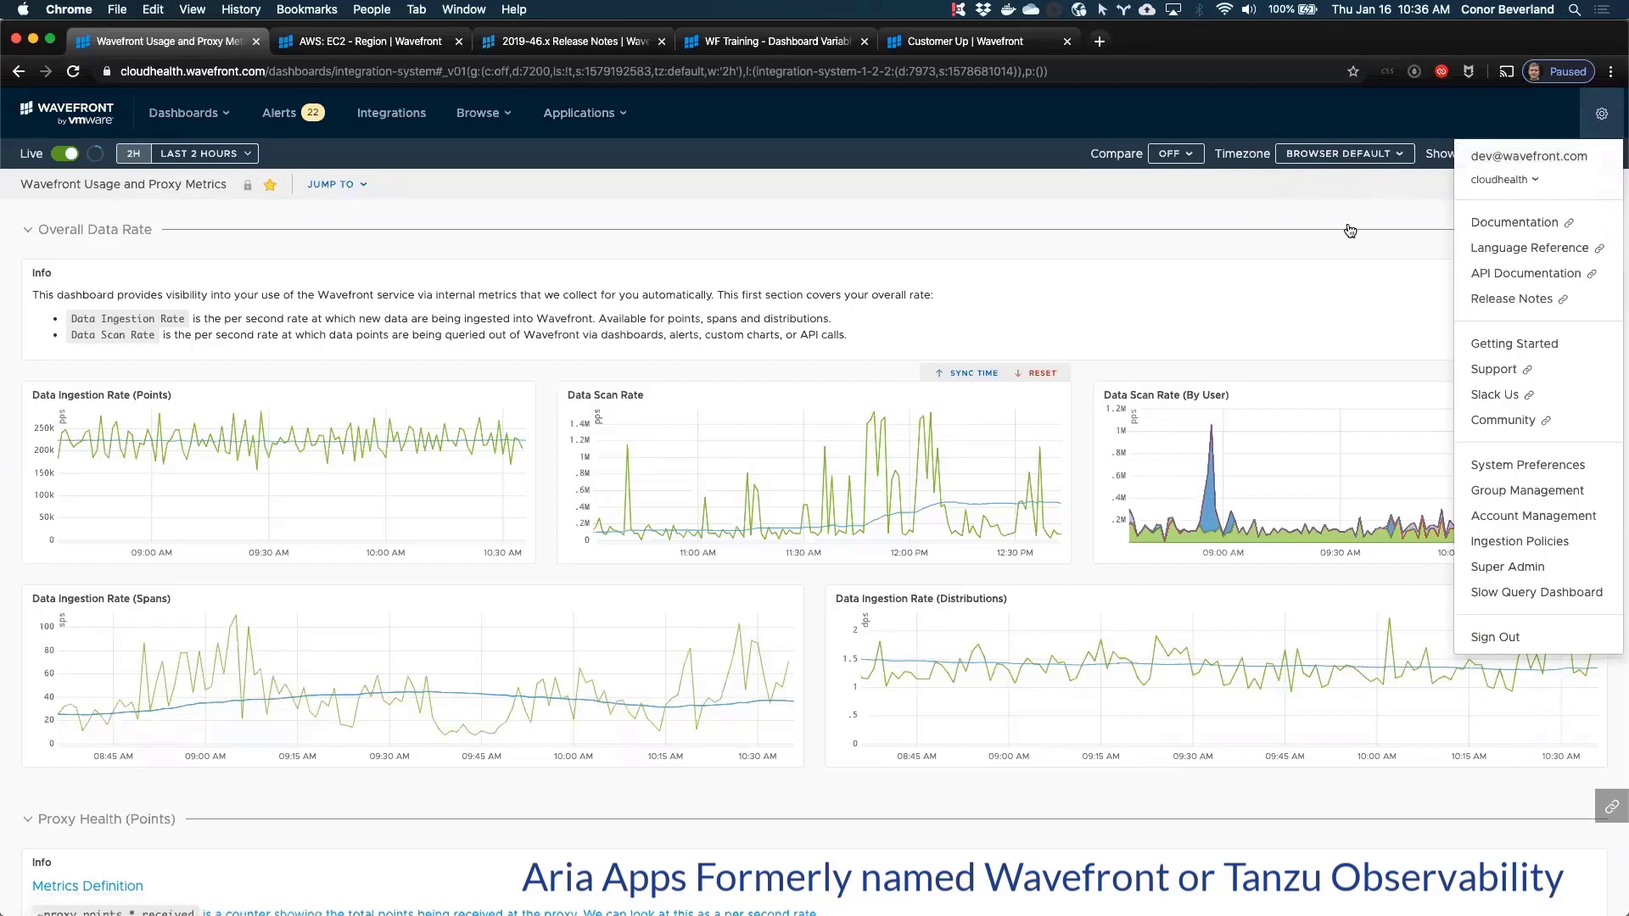
{"action": "left_click", "coordinate": [1285, 421]}
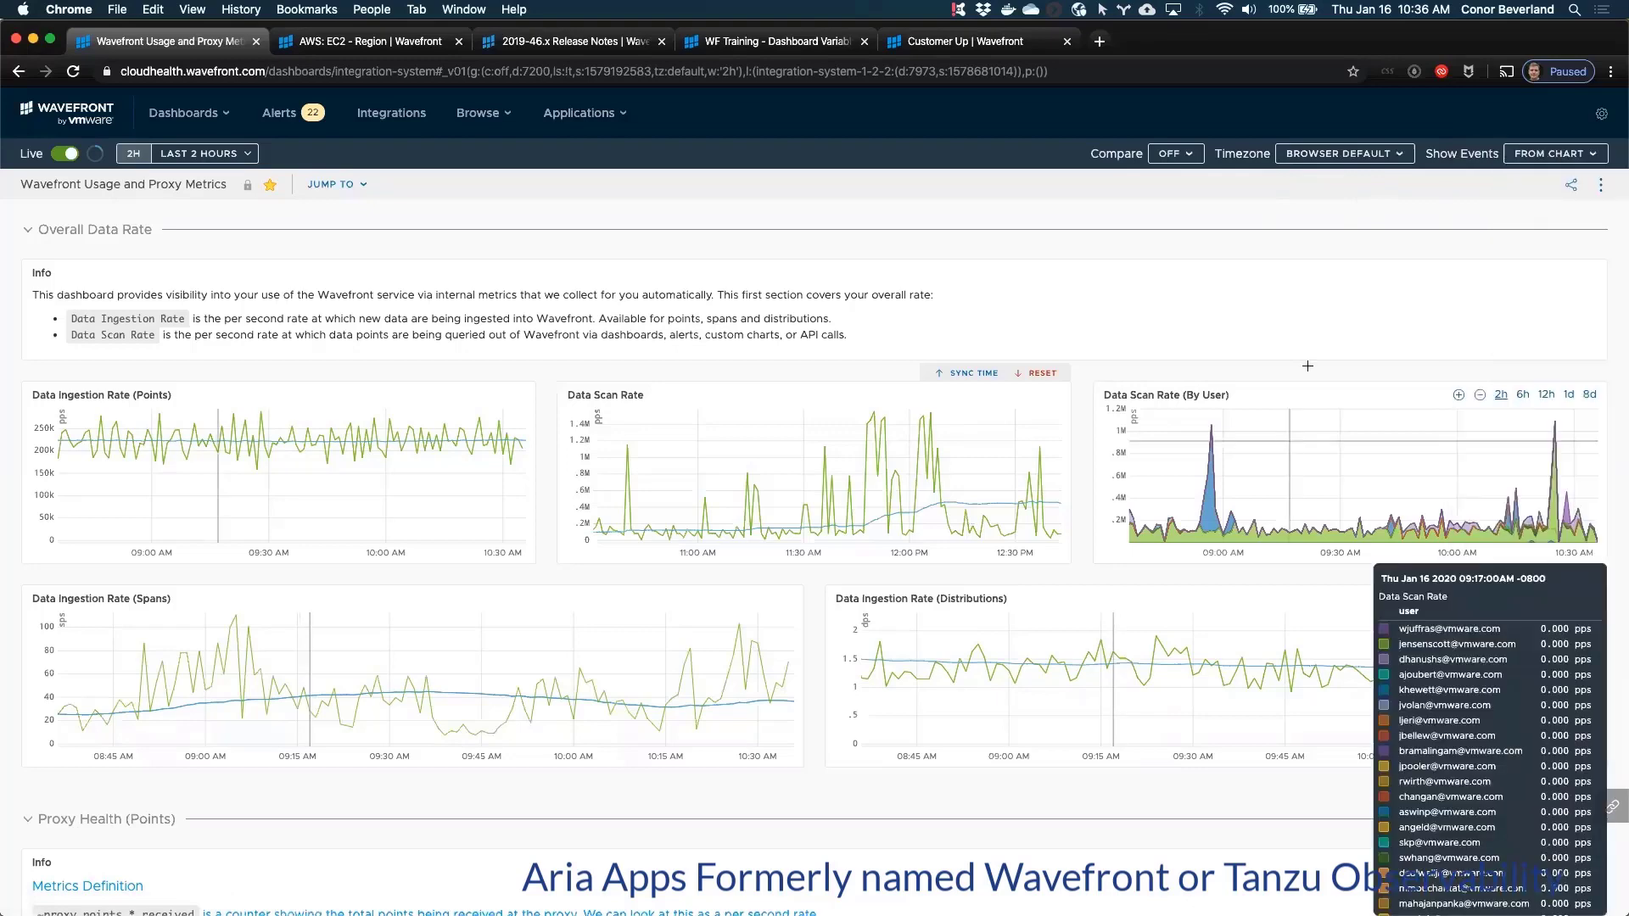
{"action": "left_click", "coordinate": [1339, 158]}
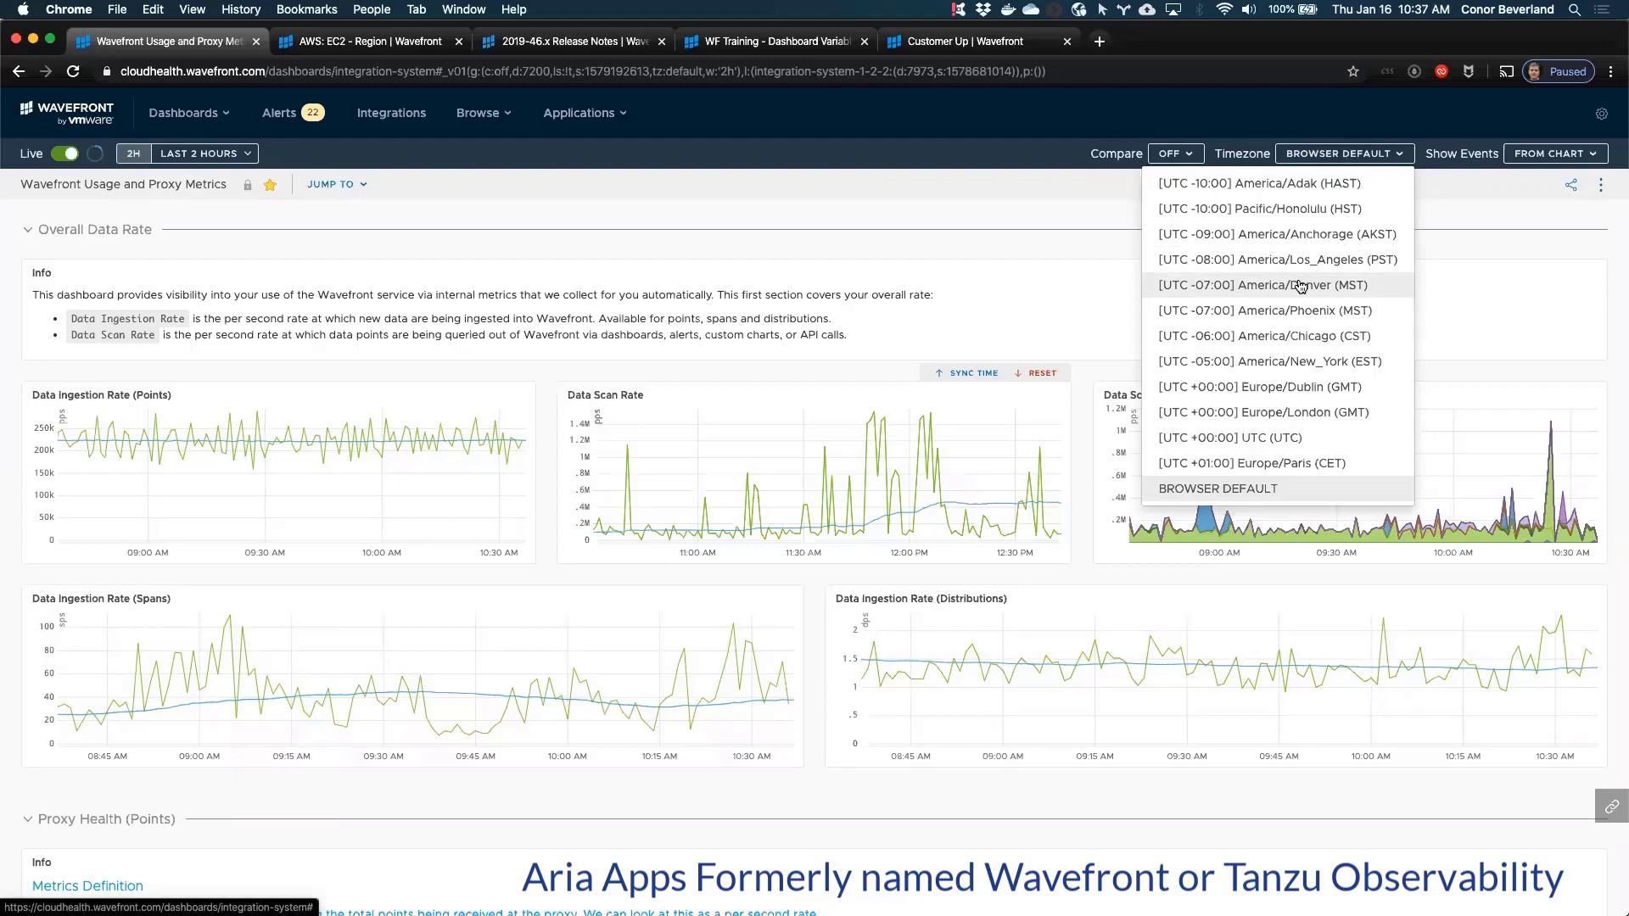
{"action": "left_click", "coordinate": [1478, 456]}
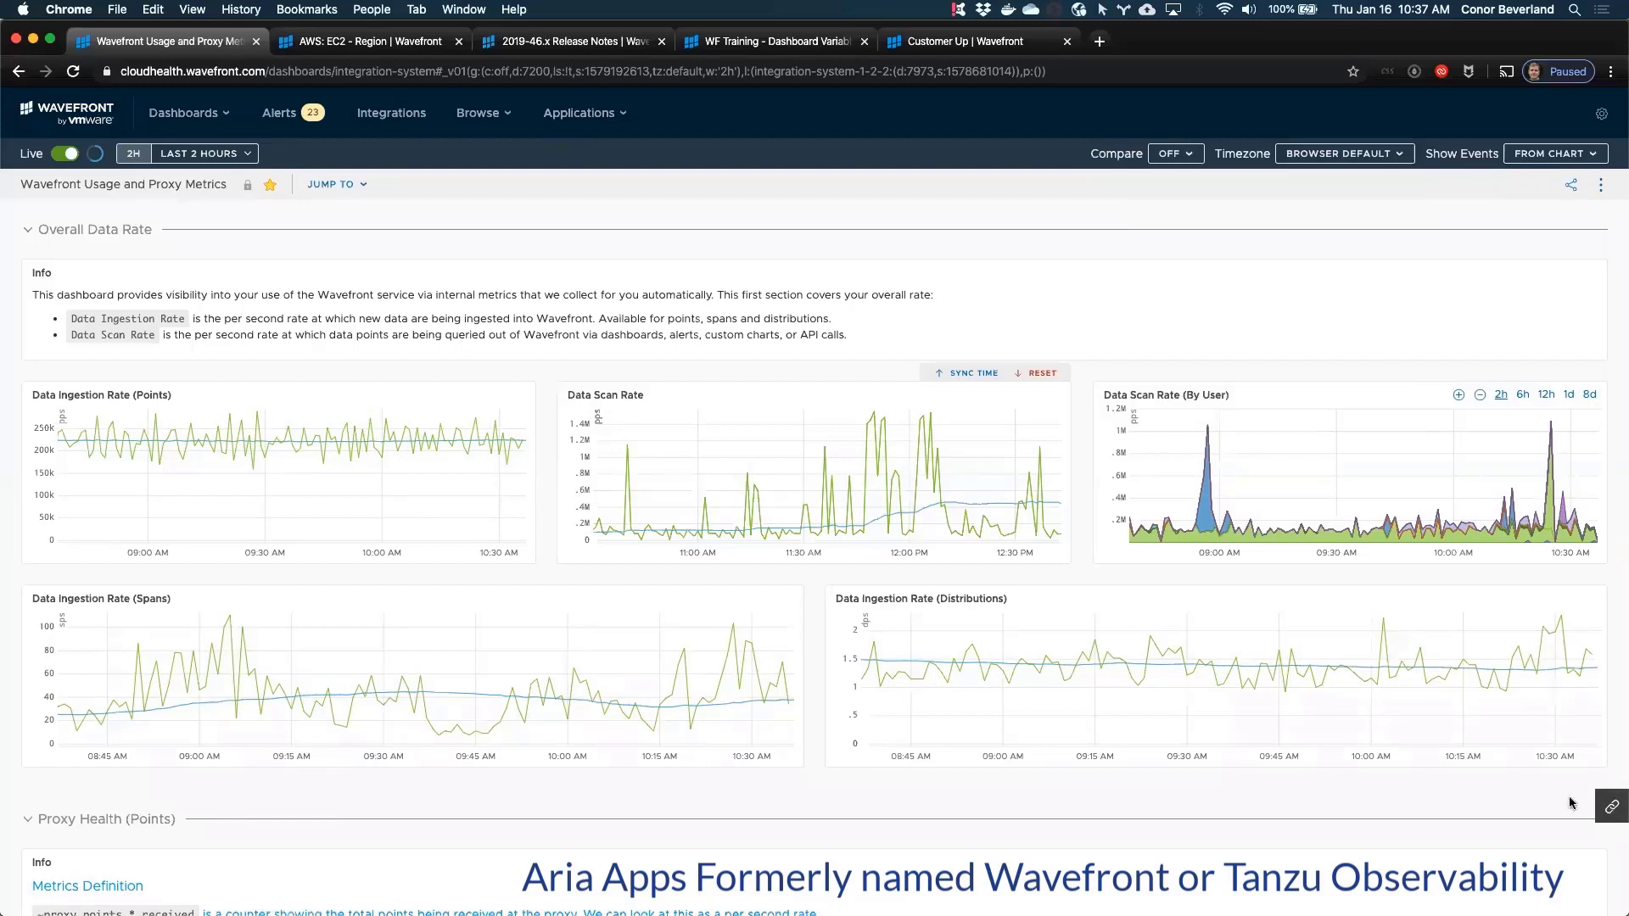
Step: Copy a short link to the dashboard, and view its non-live and live share links
{"action": "left_click", "coordinate": [1614, 810]}
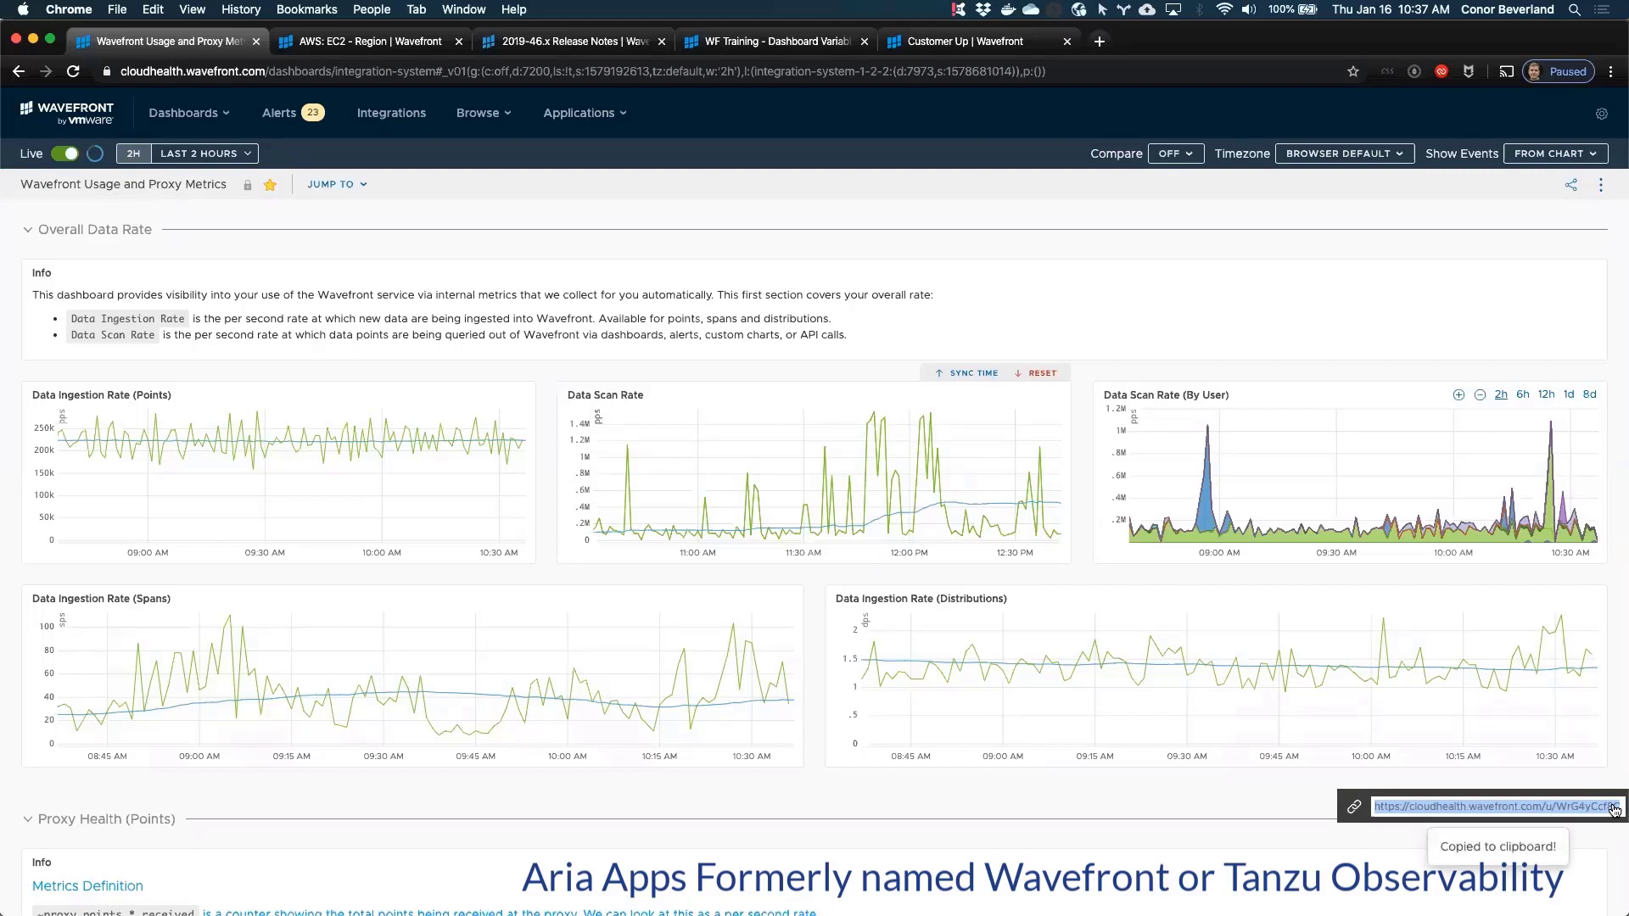
{"action": "left_click", "coordinate": [1568, 187]}
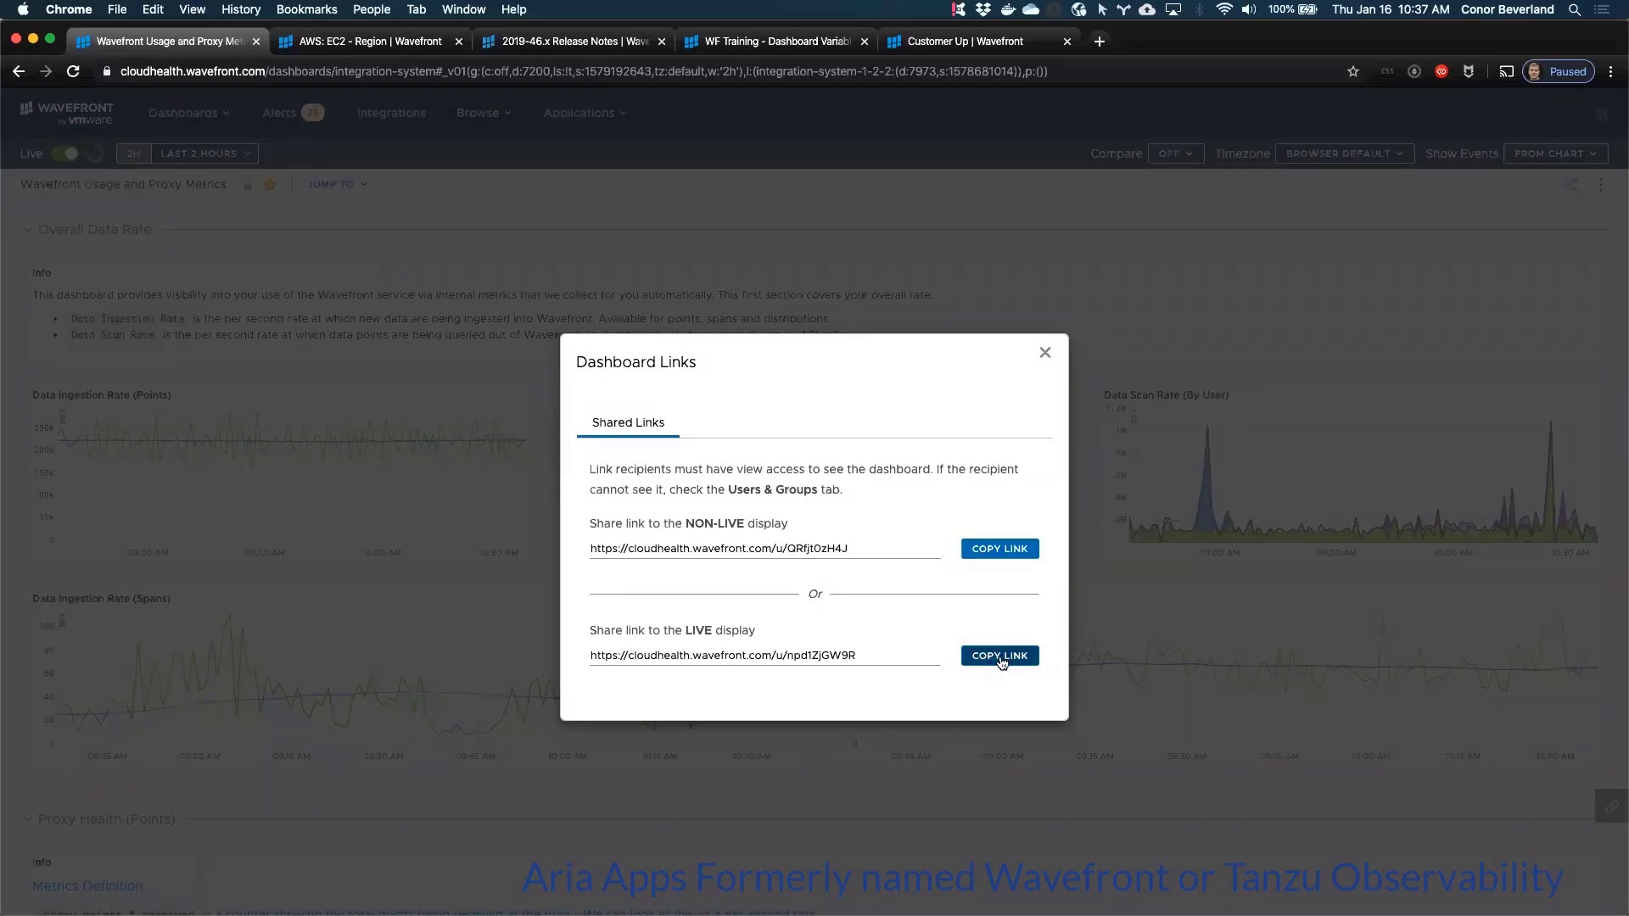
{"action": "left_click", "coordinate": [1044, 353]}
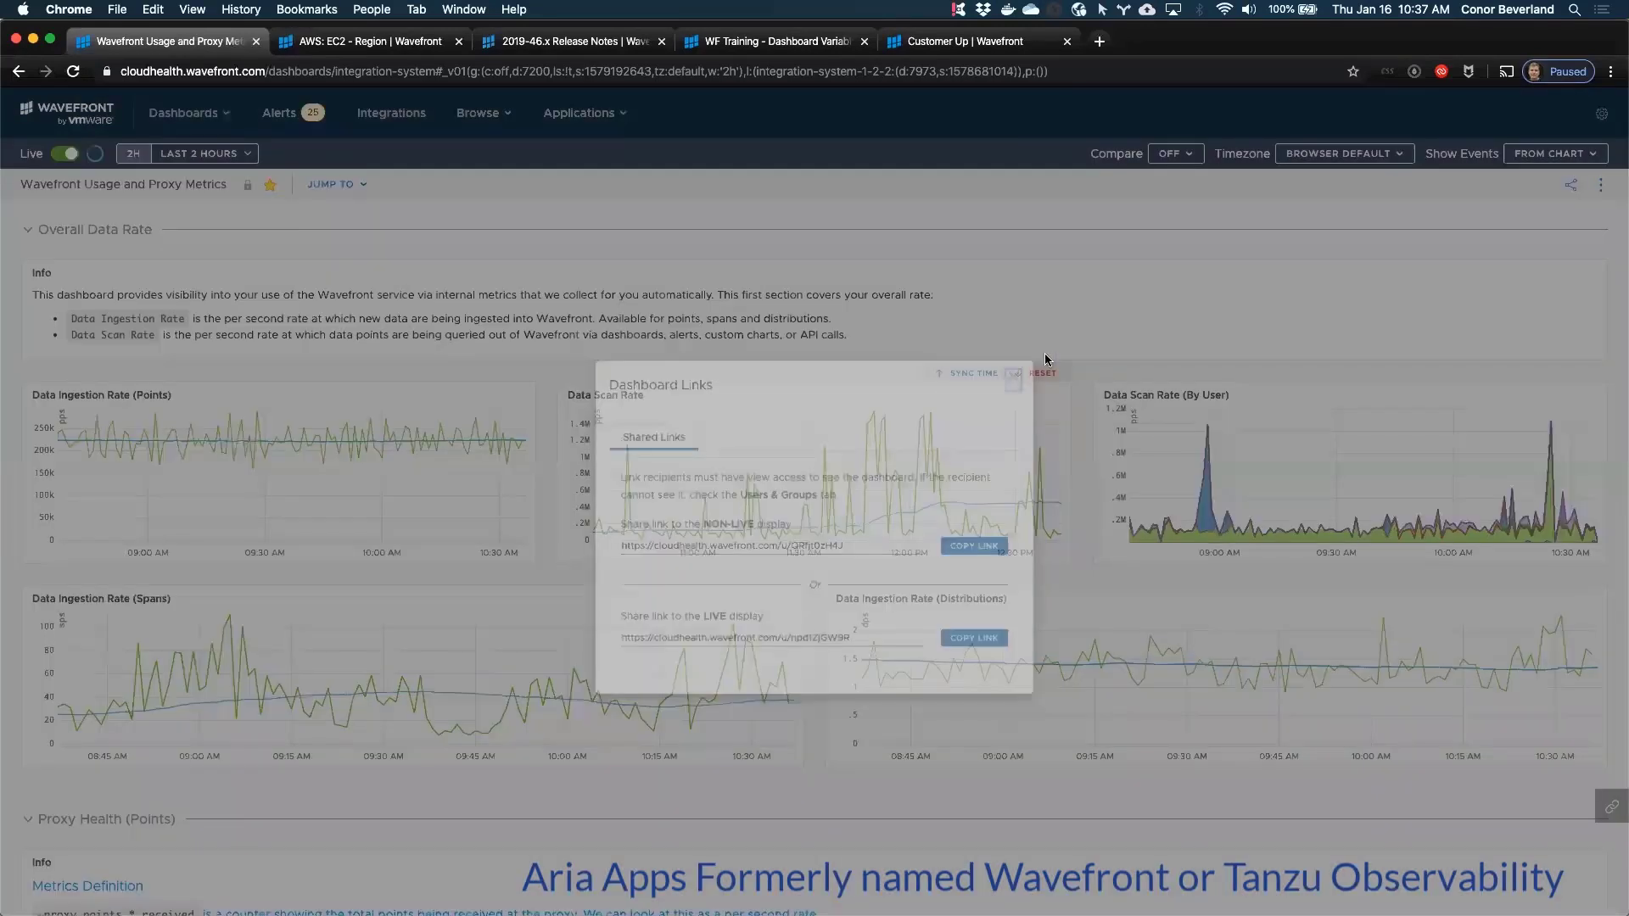
{"action": "scroll", "coordinate": [579, 587], "scroll_direction": "down", "scroll_amount": 1}
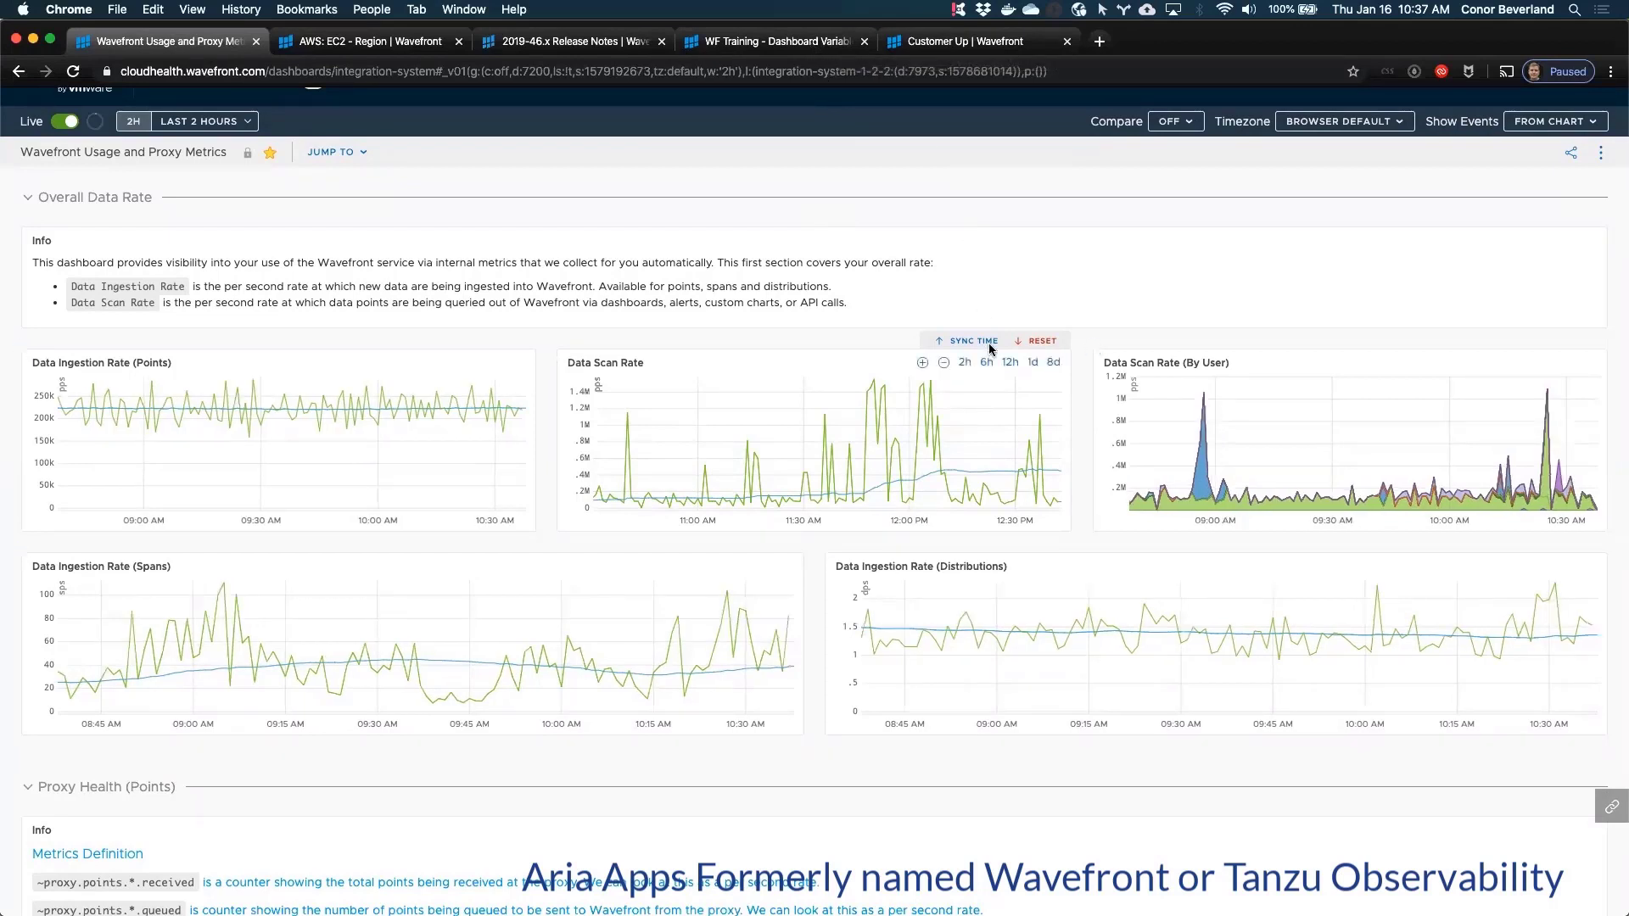
{"action": "mouse_move", "coordinate": [988, 413]}
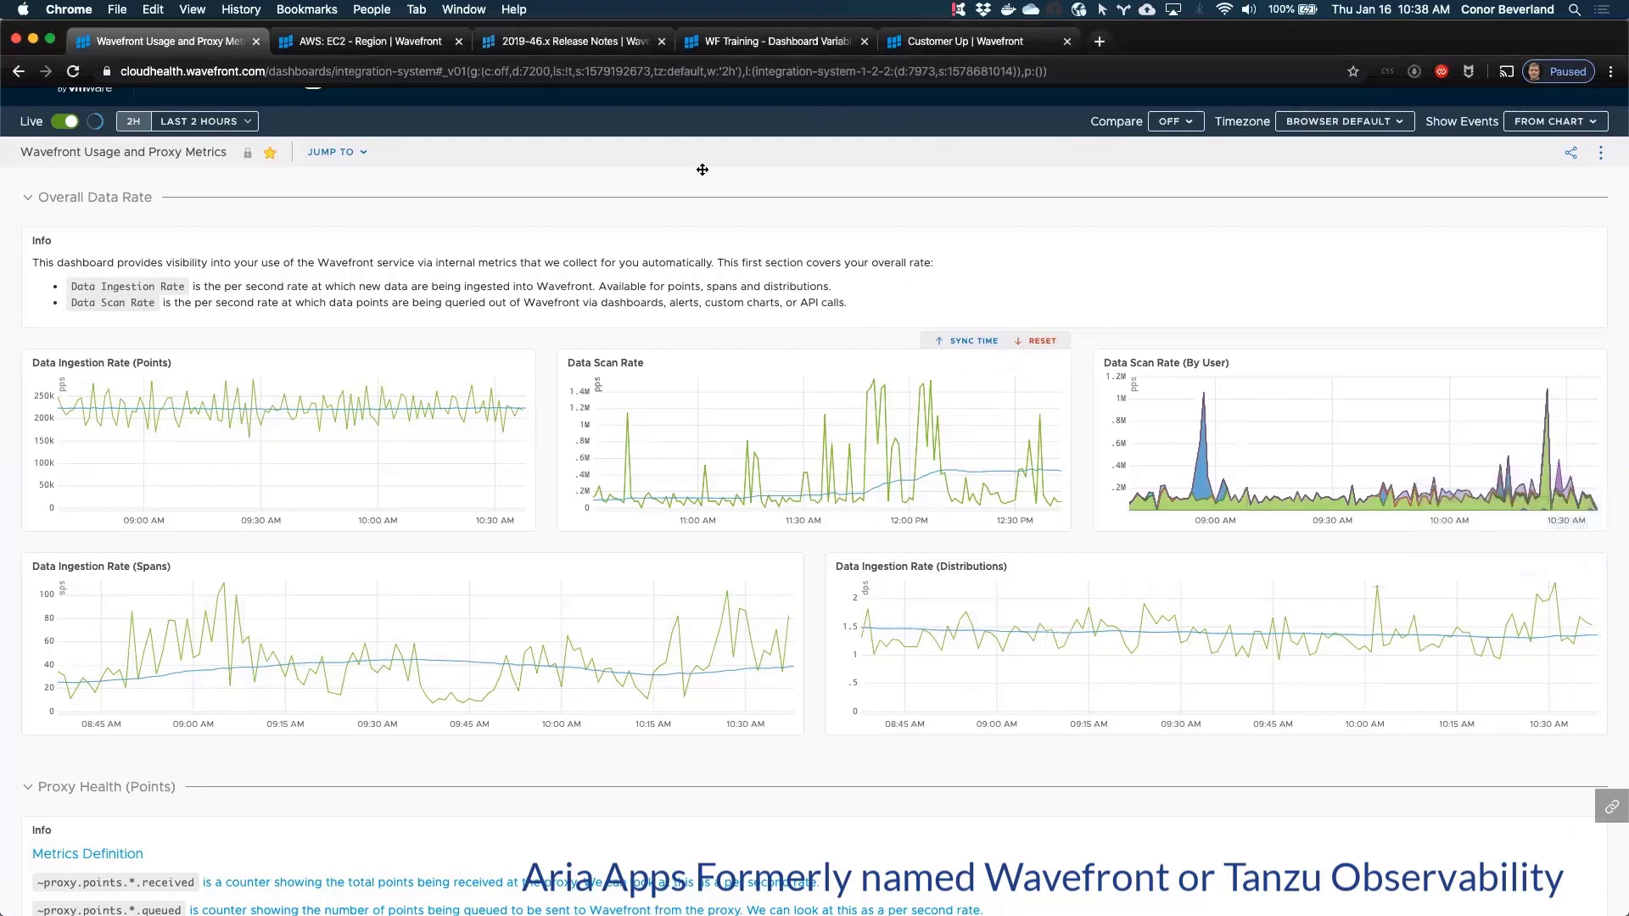
{"action": "left_click", "coordinate": [665, 159]}
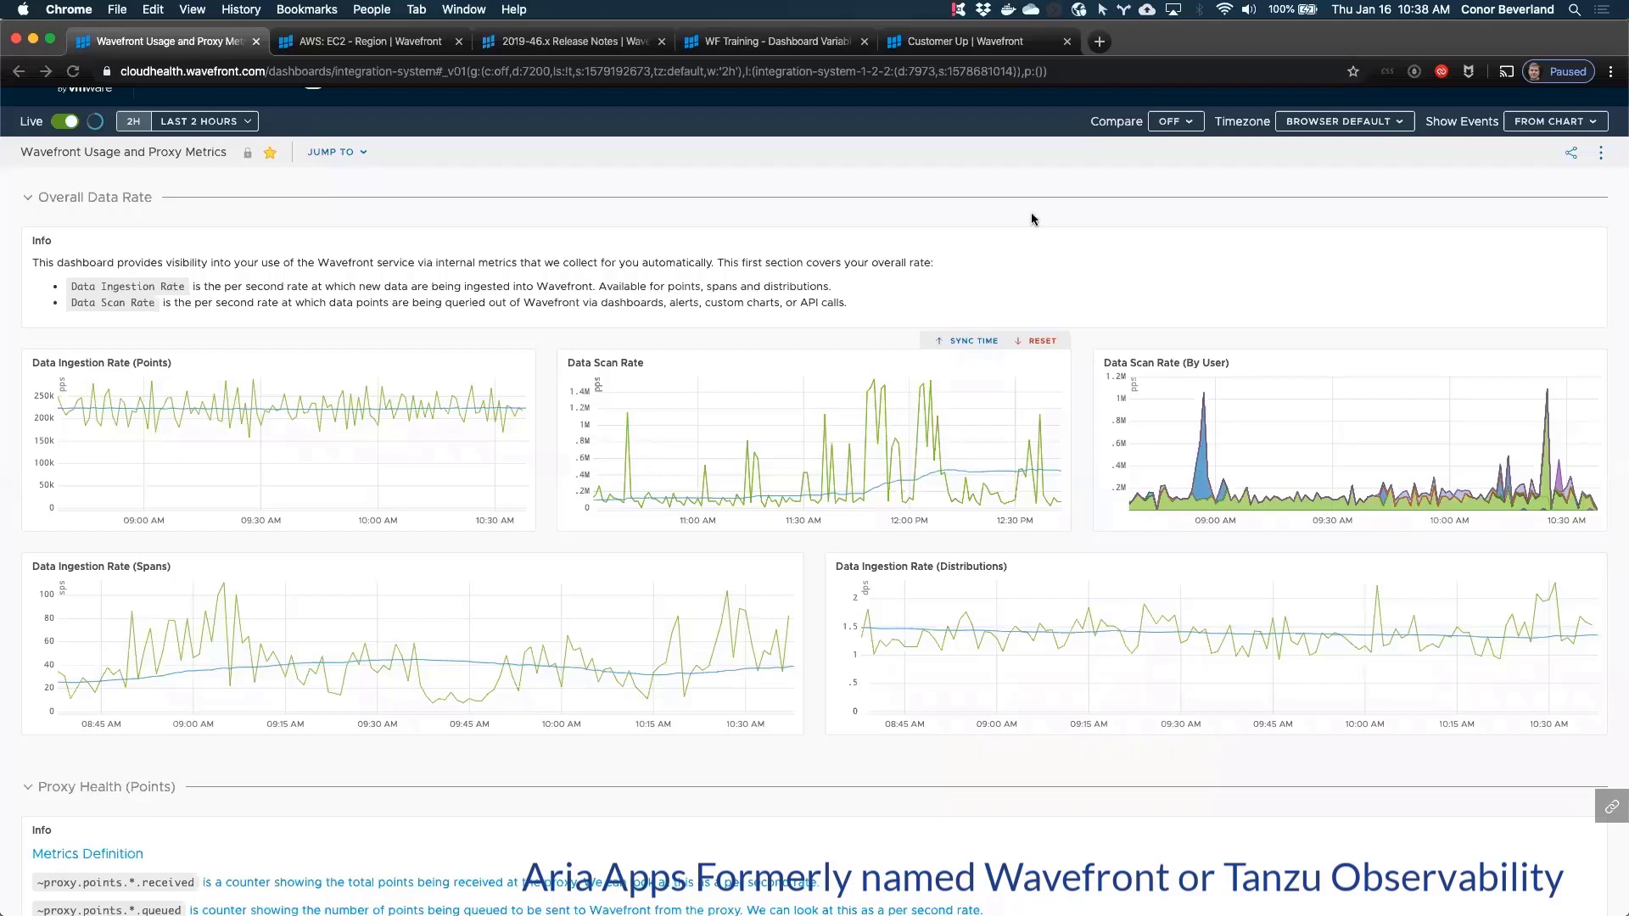
Step: Compare the dashboard's charts with their data from a day ago, and turn the comparison off
{"action": "scroll", "coordinate": [1185, 171], "scroll_direction": "up", "scroll_amount": 1}
{"action": "left_click", "coordinate": [1180, 158]}
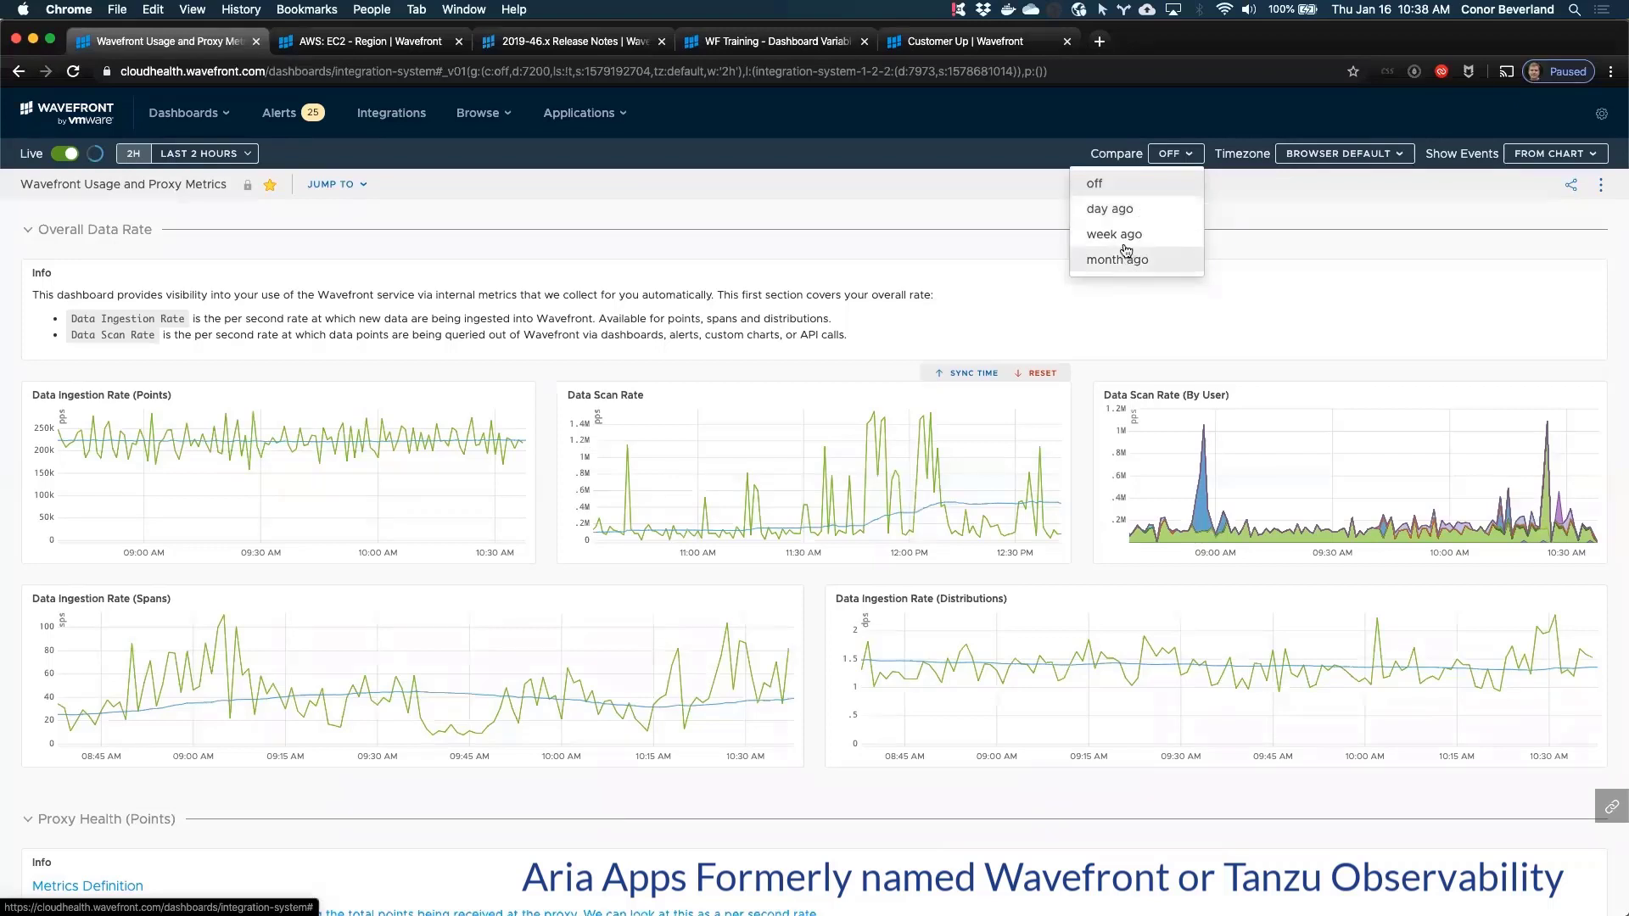
{"action": "left_click", "coordinate": [1175, 219]}
{"action": "left_click", "coordinate": [1183, 156]}
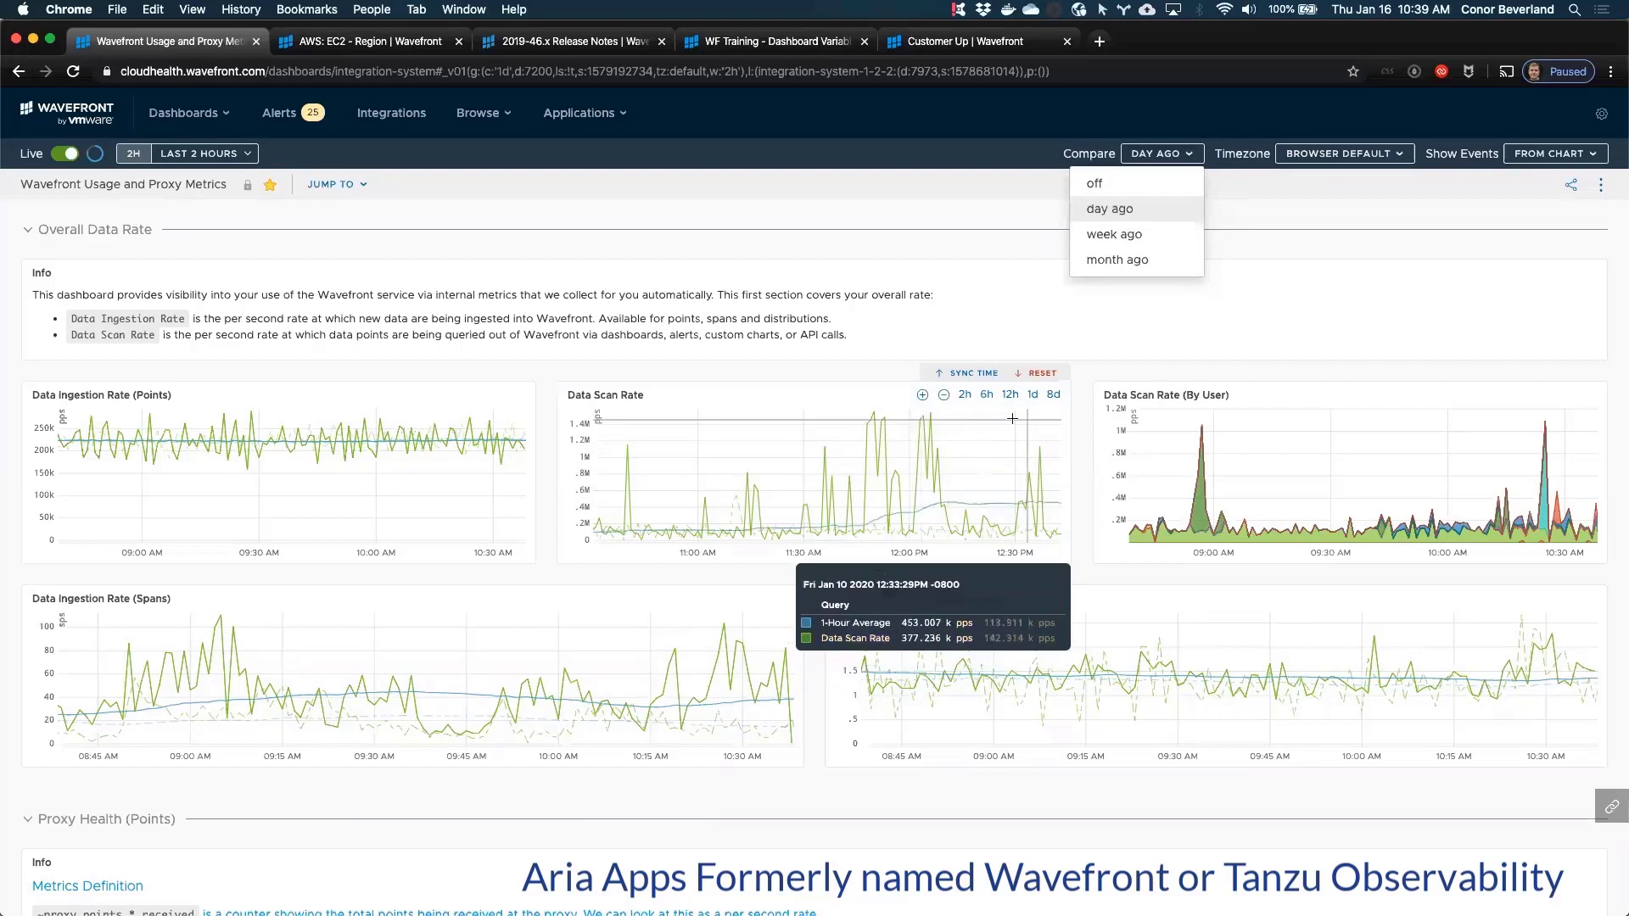
{"action": "left_click", "coordinate": [1134, 183]}
Step: Review the dashboard's event display options and its full URL
{"action": "left_click", "coordinate": [1573, 160]}
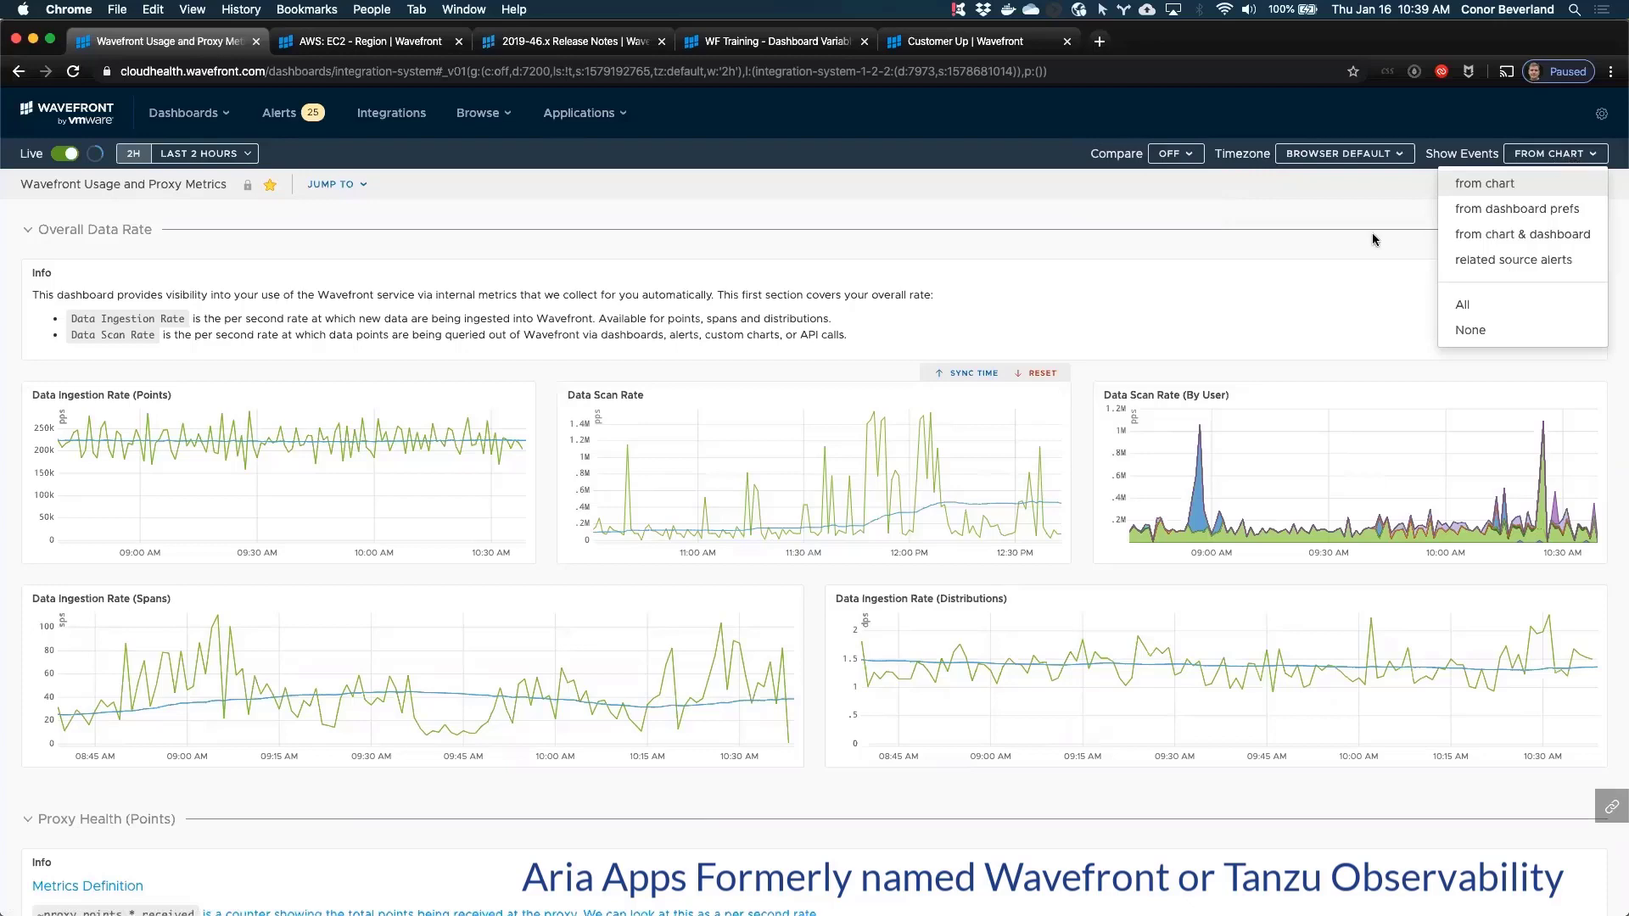
{"action": "left_click", "coordinate": [1283, 426]}
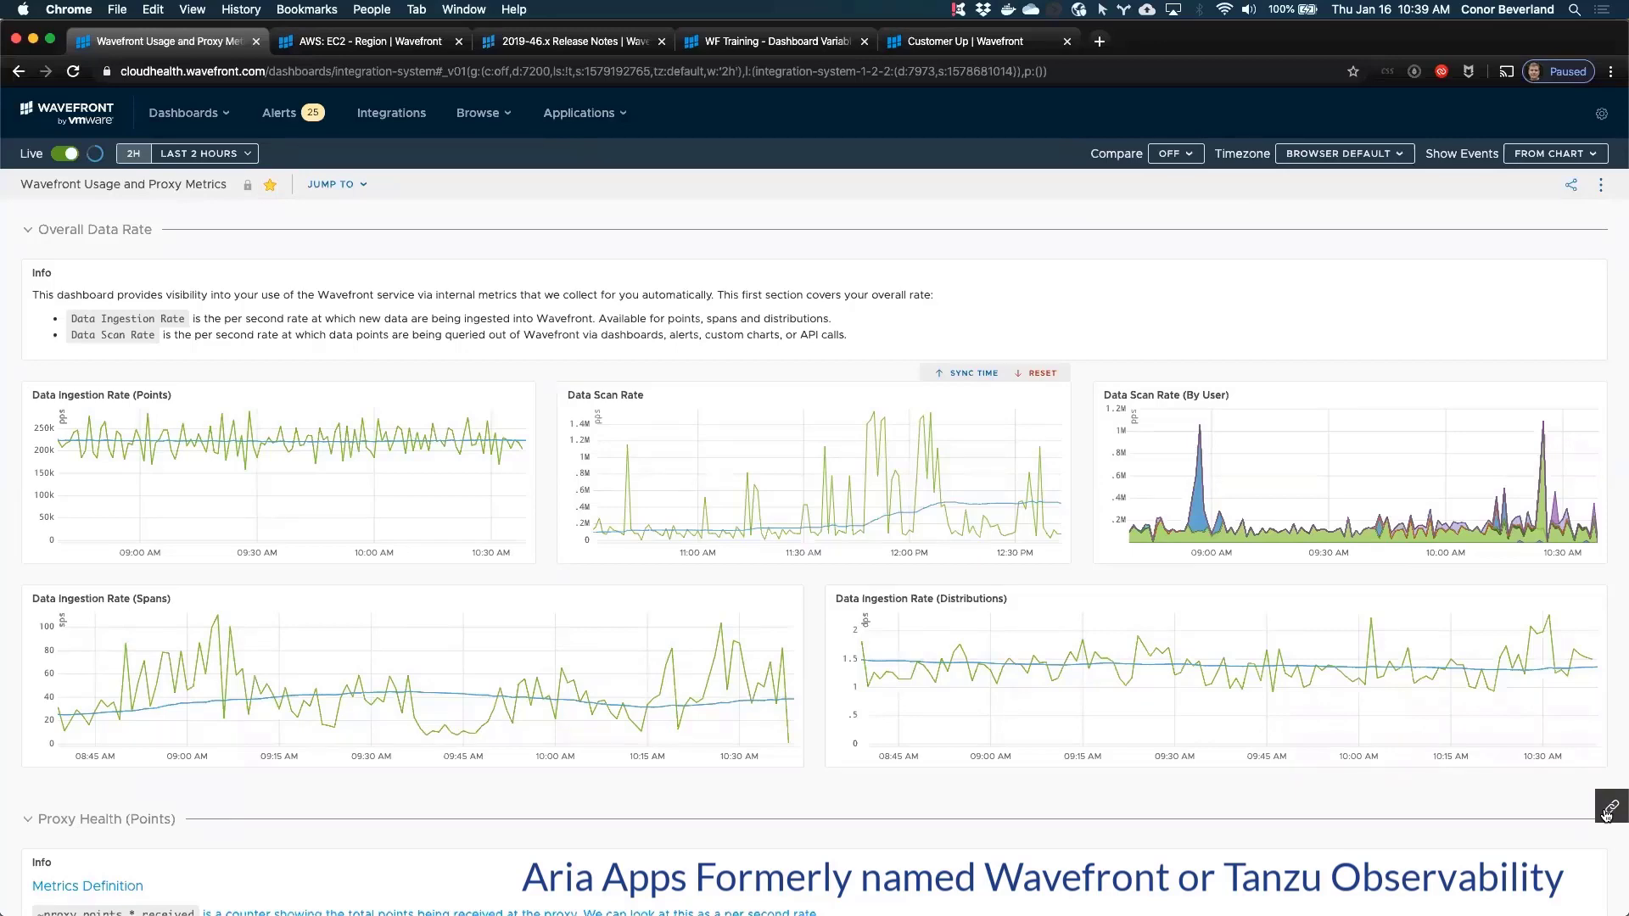
{"action": "left_click", "coordinate": [1059, 72]}
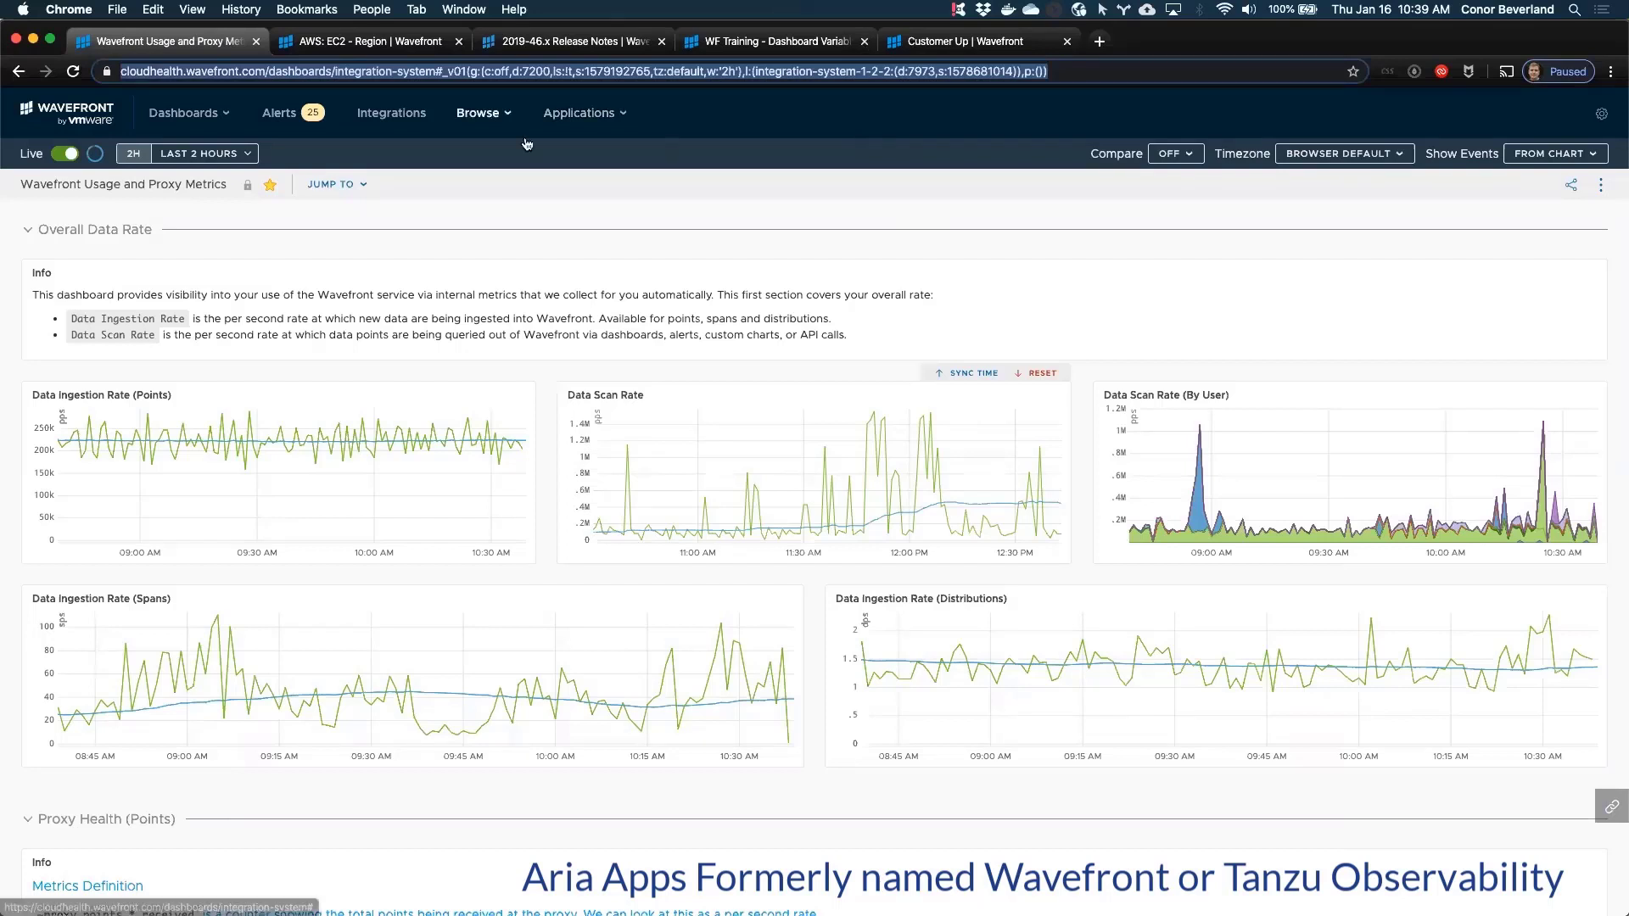
Step: Open the Data Ingestion Rate (Points) chart for editing, check its full URL and generate a short link to it
{"action": "mouse_move", "coordinate": [224, 417]}
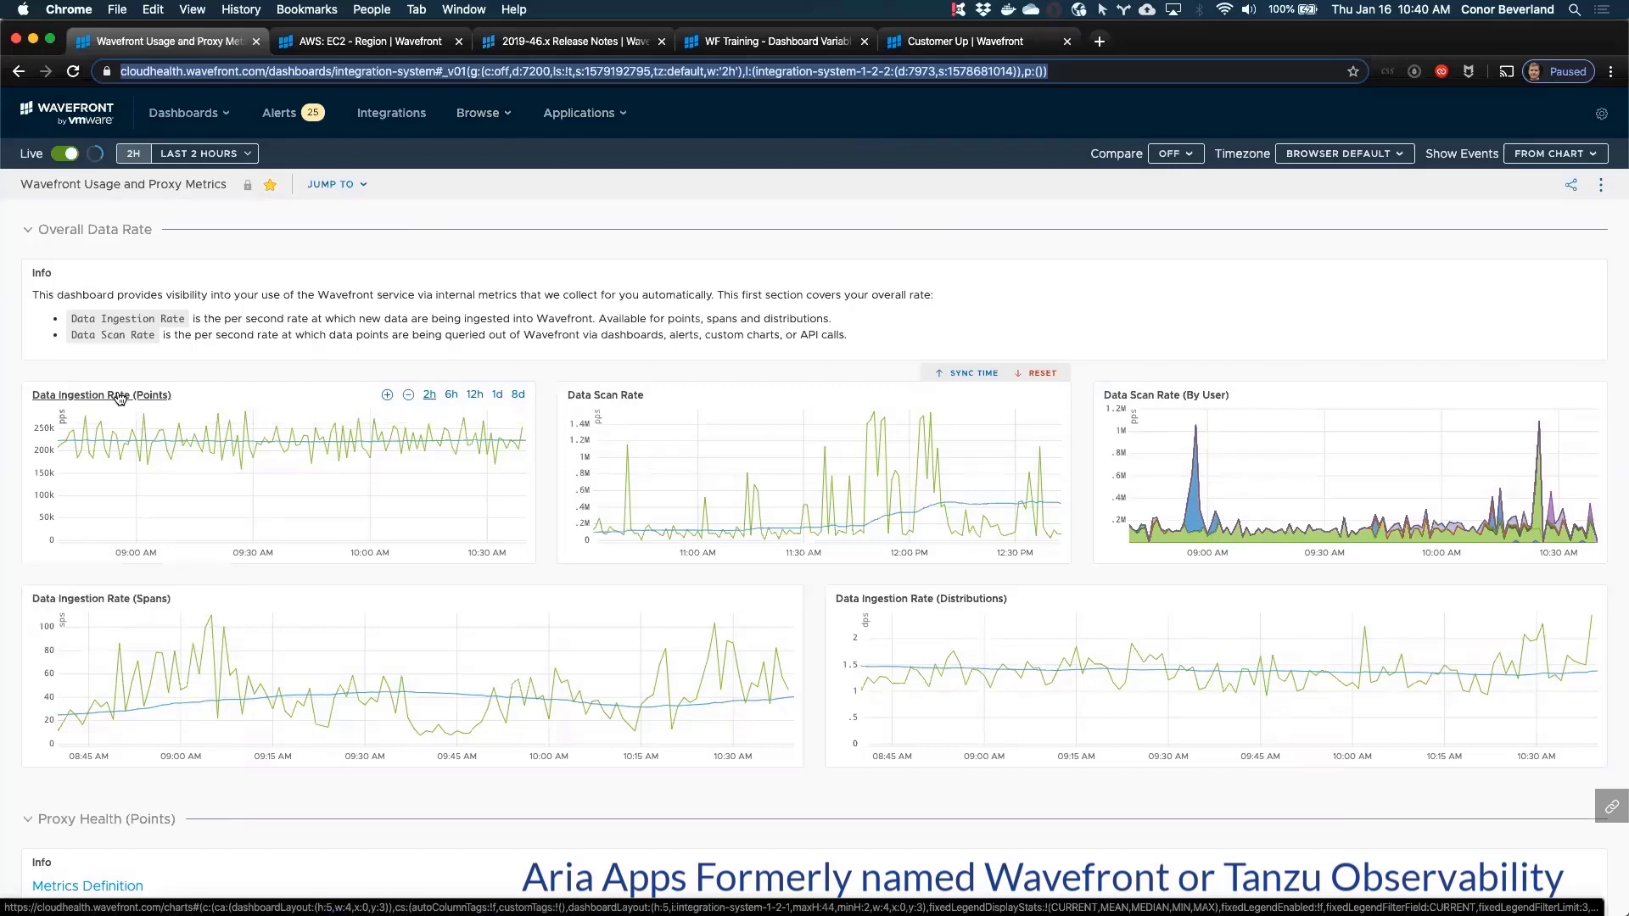
{"action": "left_click", "coordinate": [120, 398]}
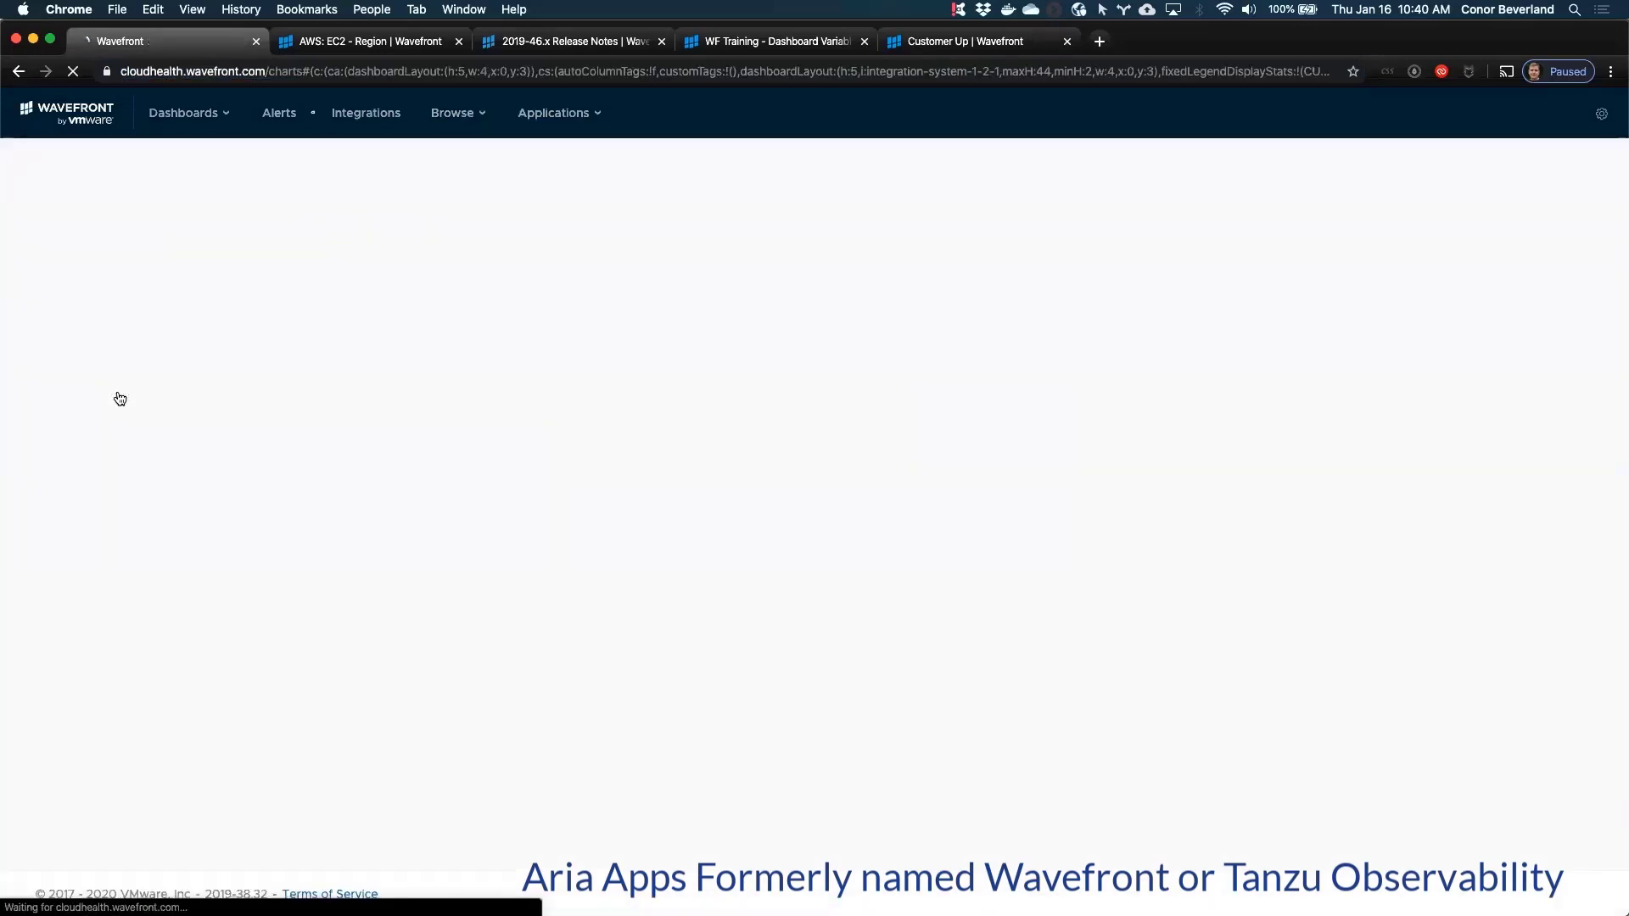
{"action": "left_click", "coordinate": [944, 71]}
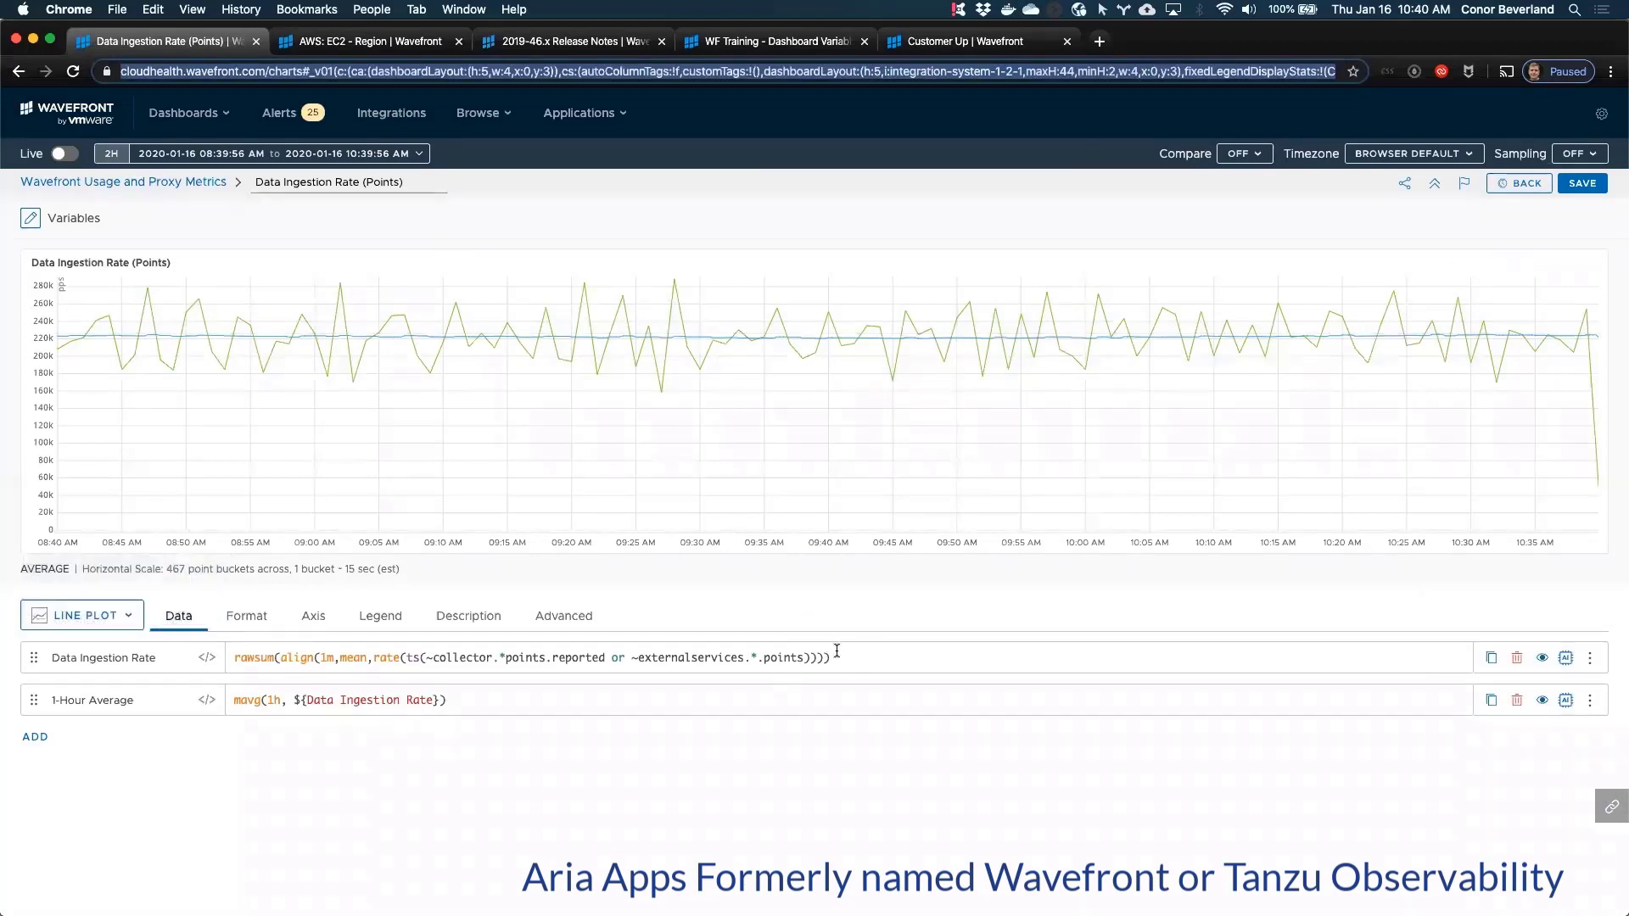
{"action": "left_click", "coordinate": [1610, 804]}
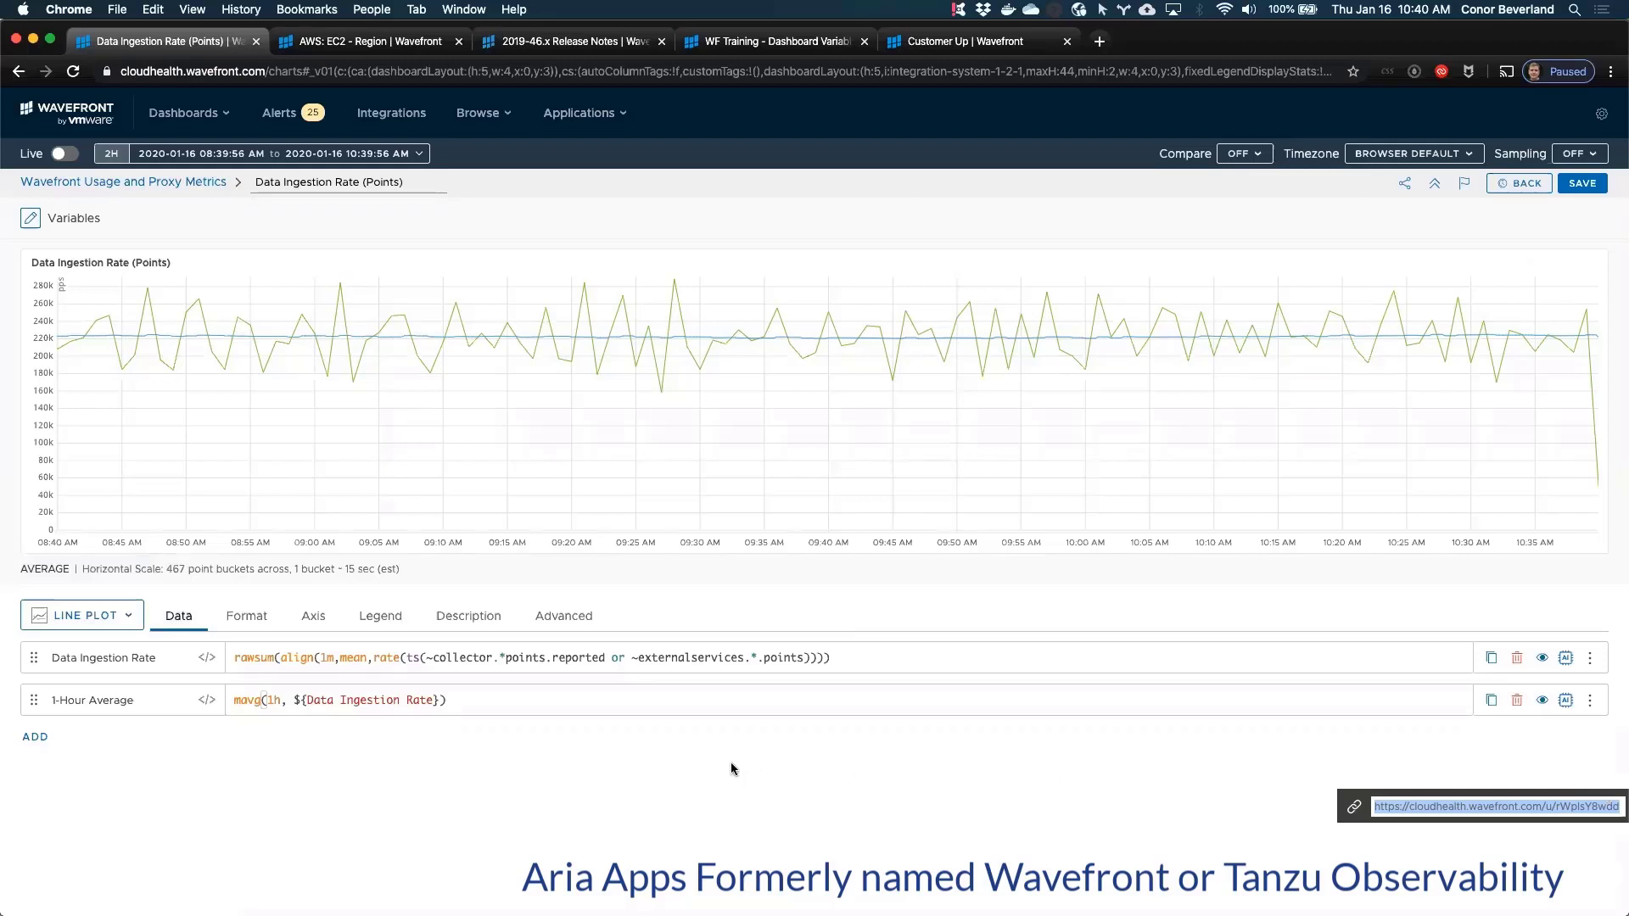
Step: Leave the chart and reopen the Wavefront Usage and Proxy Metrics dashboard from the list of all dashboards
{"action": "left_click", "coordinate": [196, 116]}
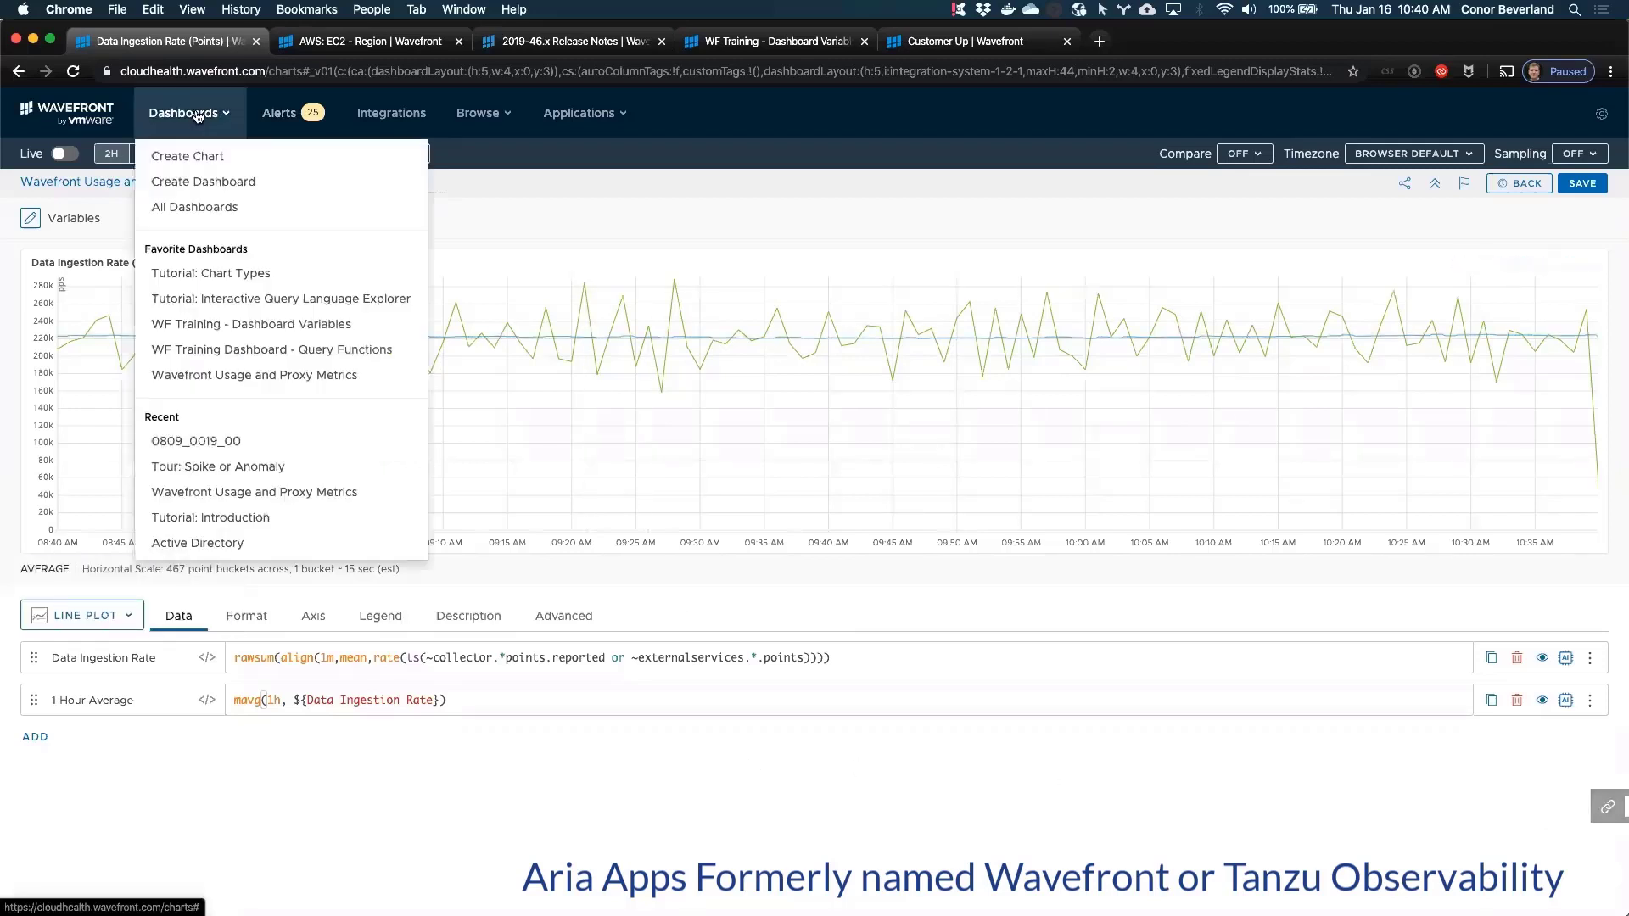
{"action": "left_click", "coordinate": [1528, 184]}
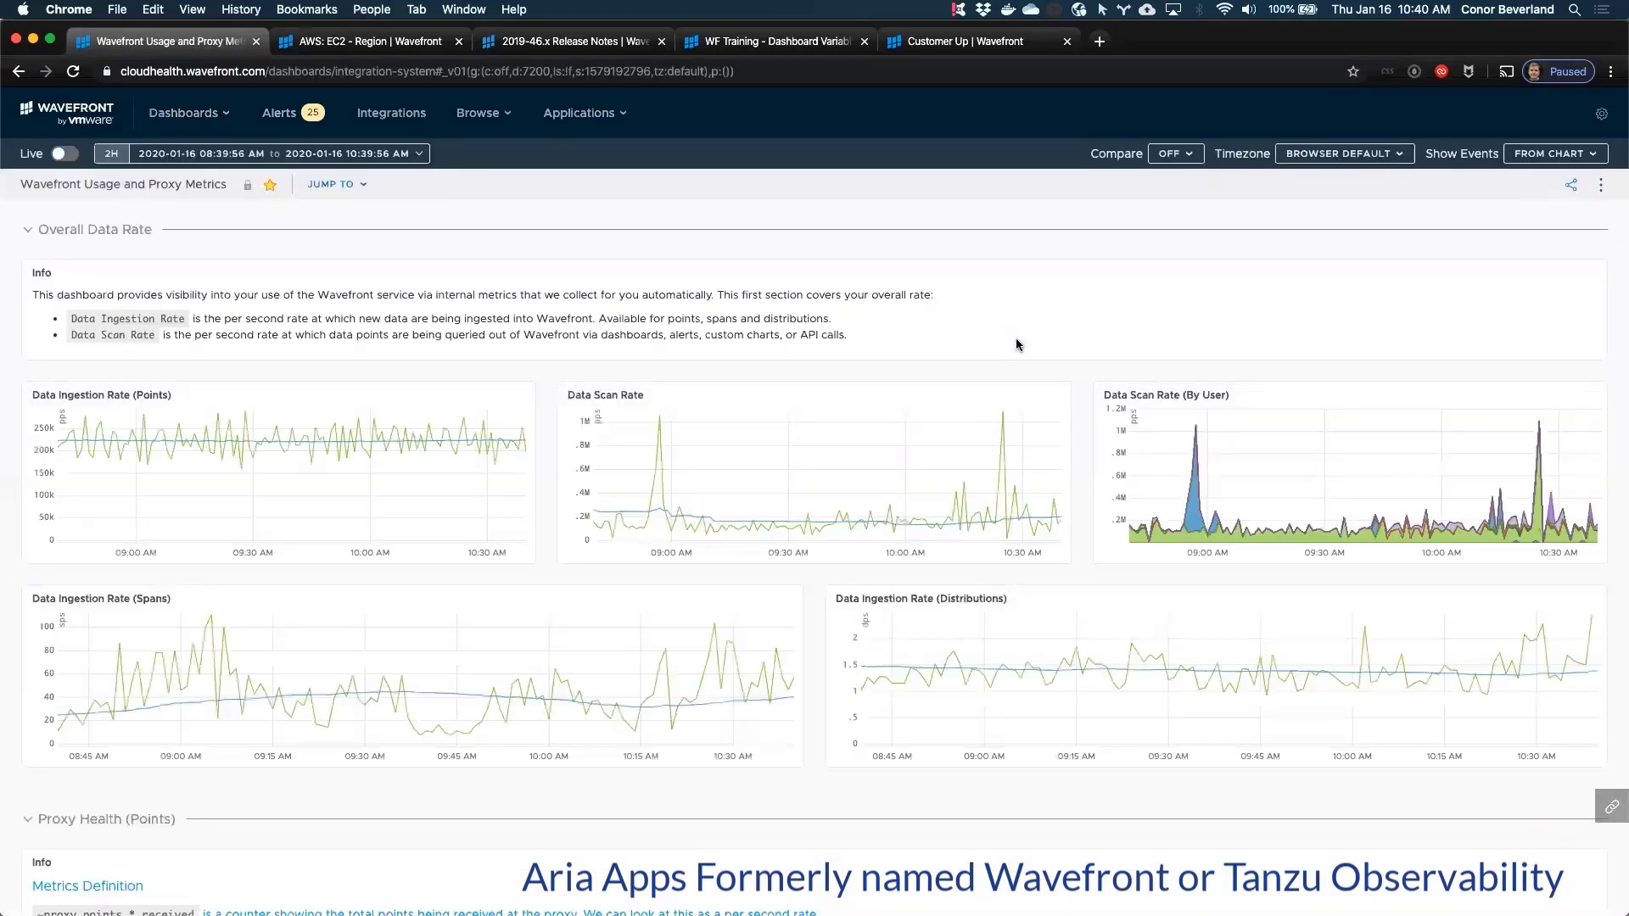
{"action": "left_click", "coordinate": [186, 112]}
{"action": "left_click", "coordinate": [196, 218]}
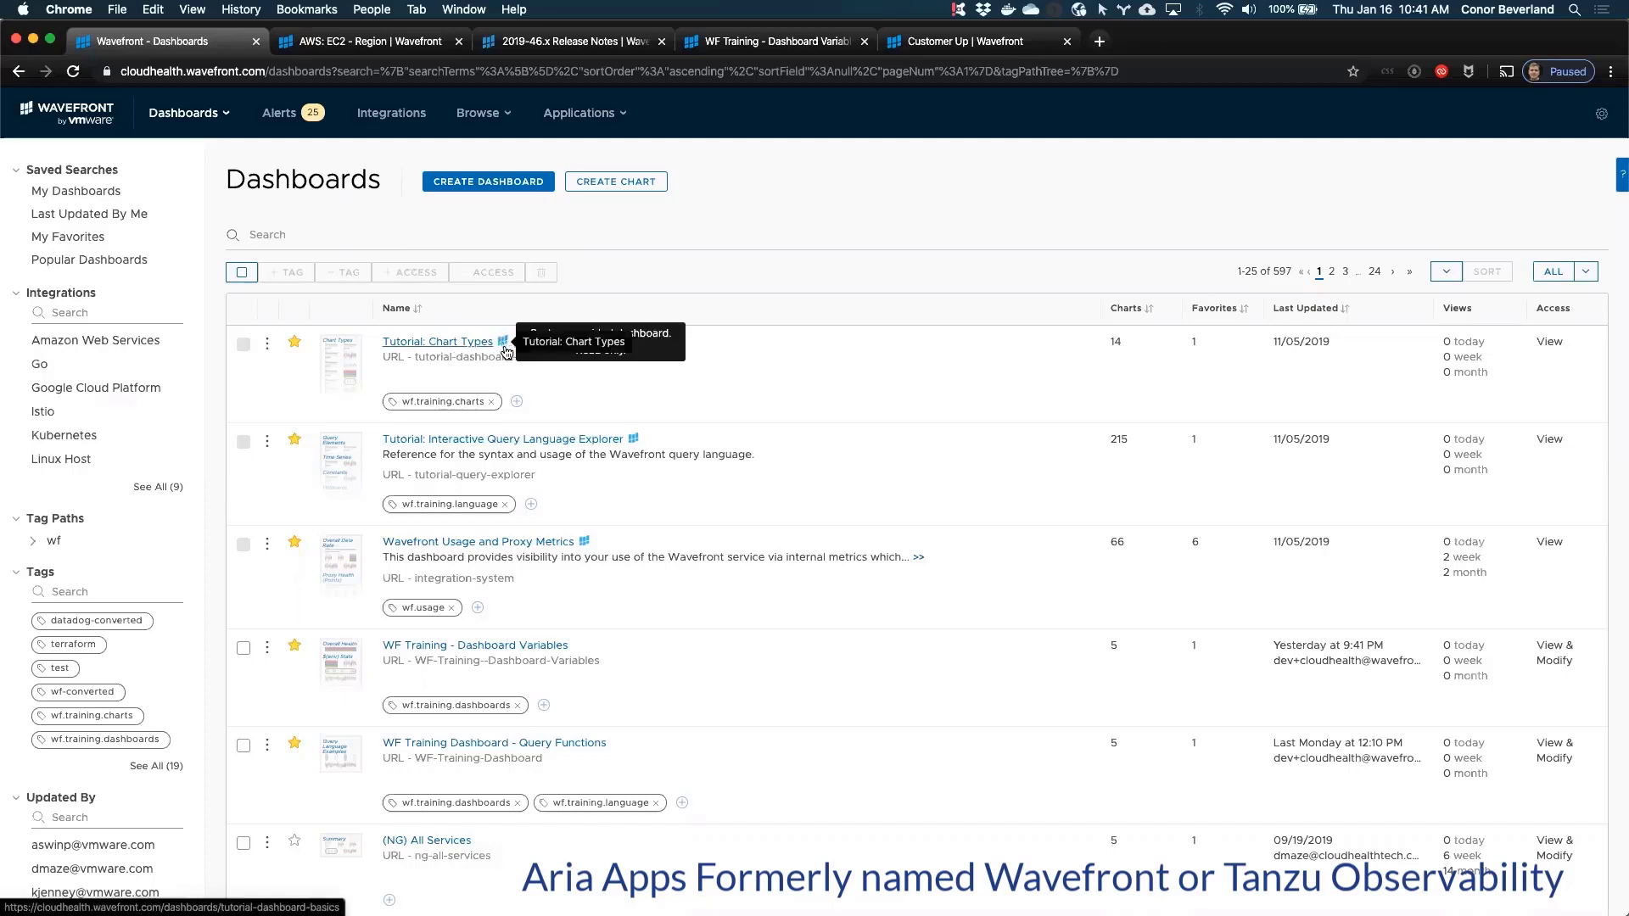
{"action": "left_click", "coordinate": [498, 547]}
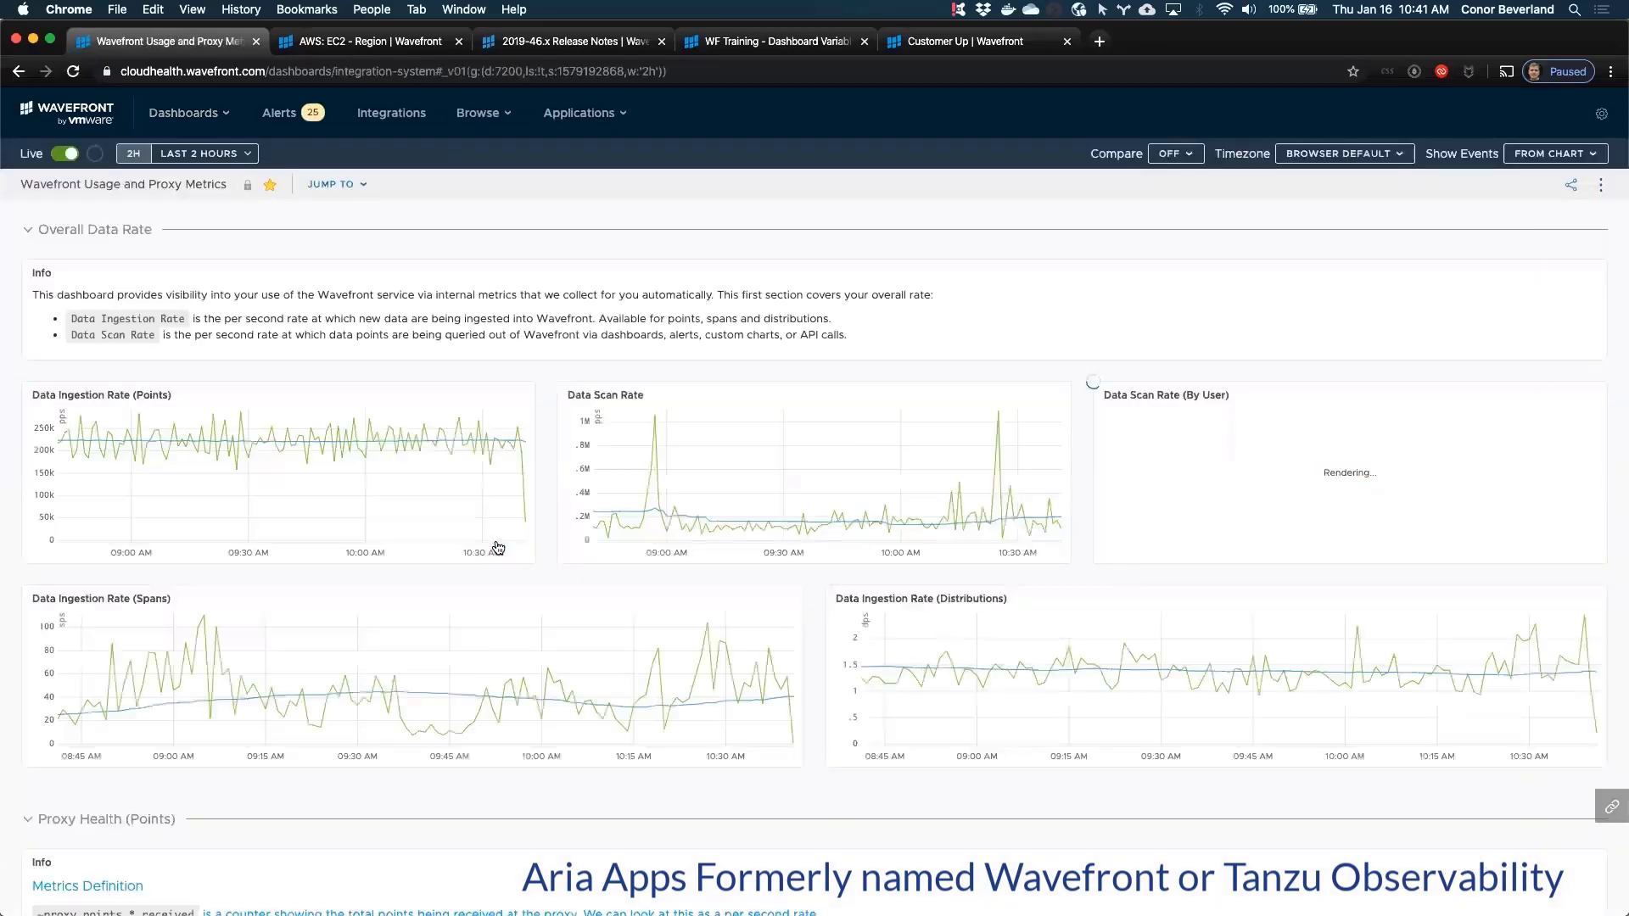
Step: View the URL and name fields for cloning the Wavefront Usage and Proxy Metrics dashboard, and cancel the clone
{"action": "left_click", "coordinate": [1600, 184]}
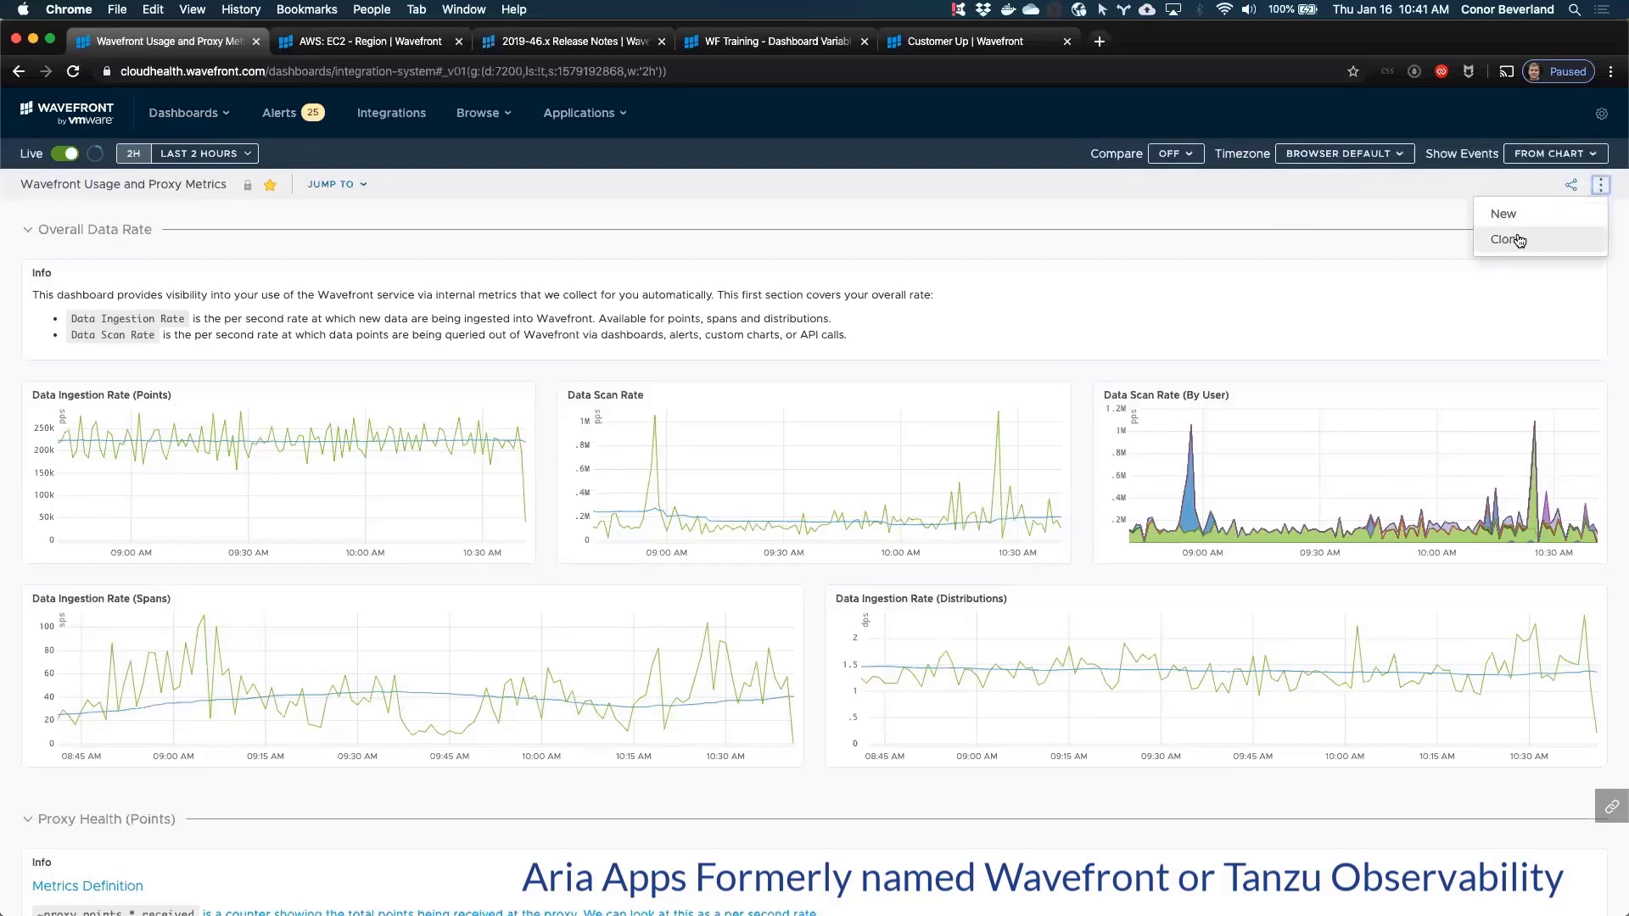
{"action": "left_click", "coordinate": [1604, 187]}
{"action": "left_click", "coordinate": [1602, 187]}
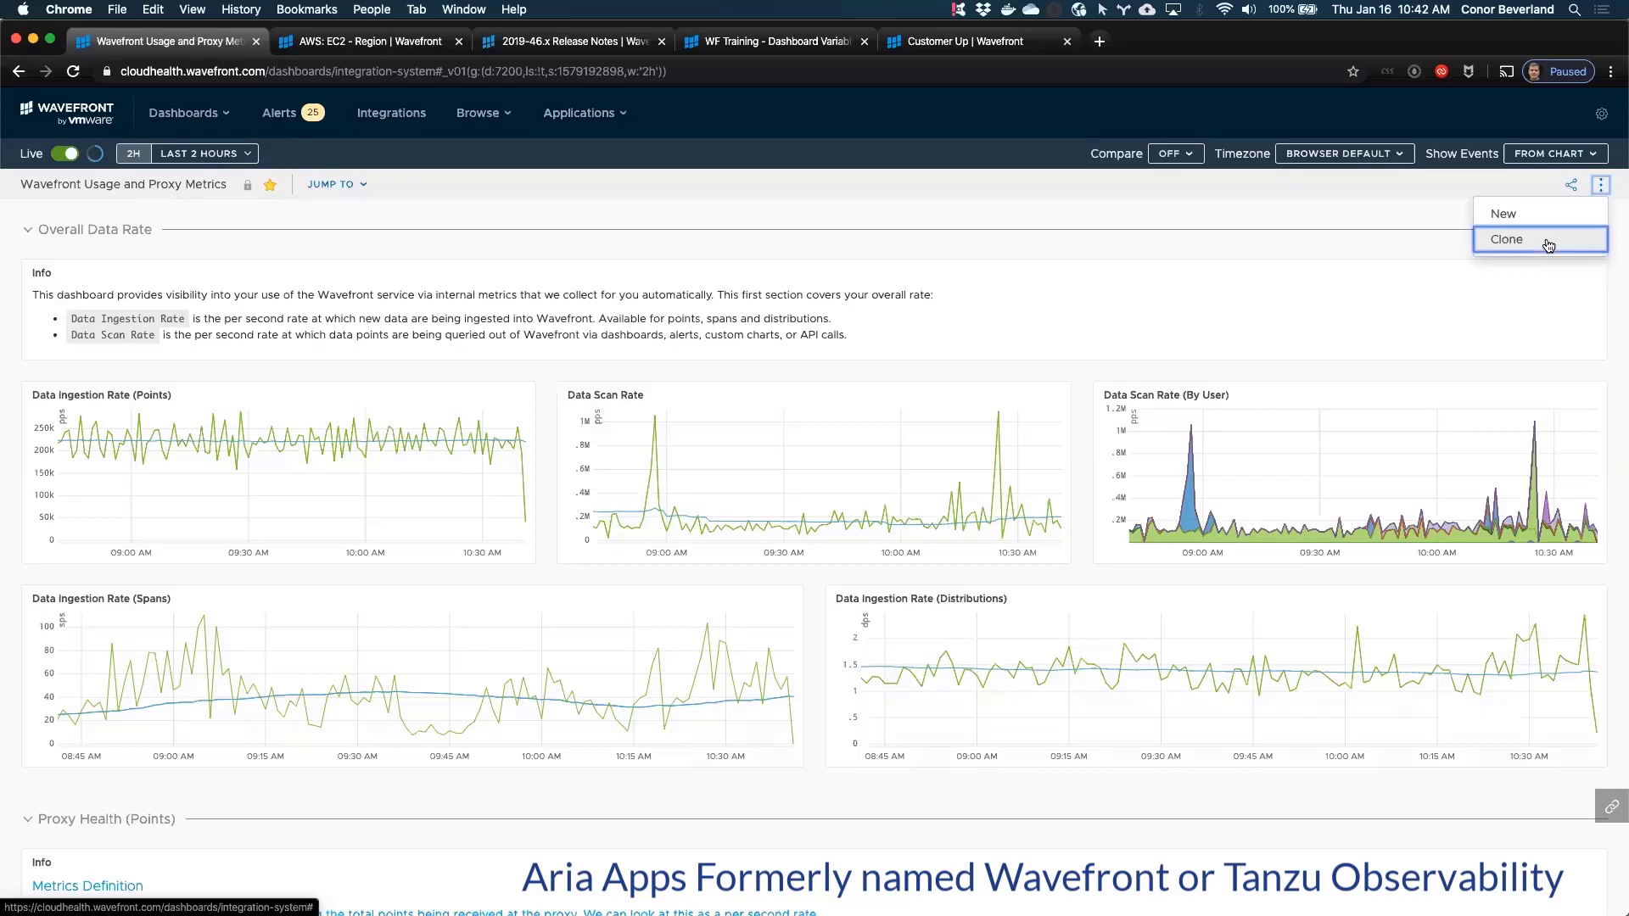
{"action": "left_click", "coordinate": [1547, 245]}
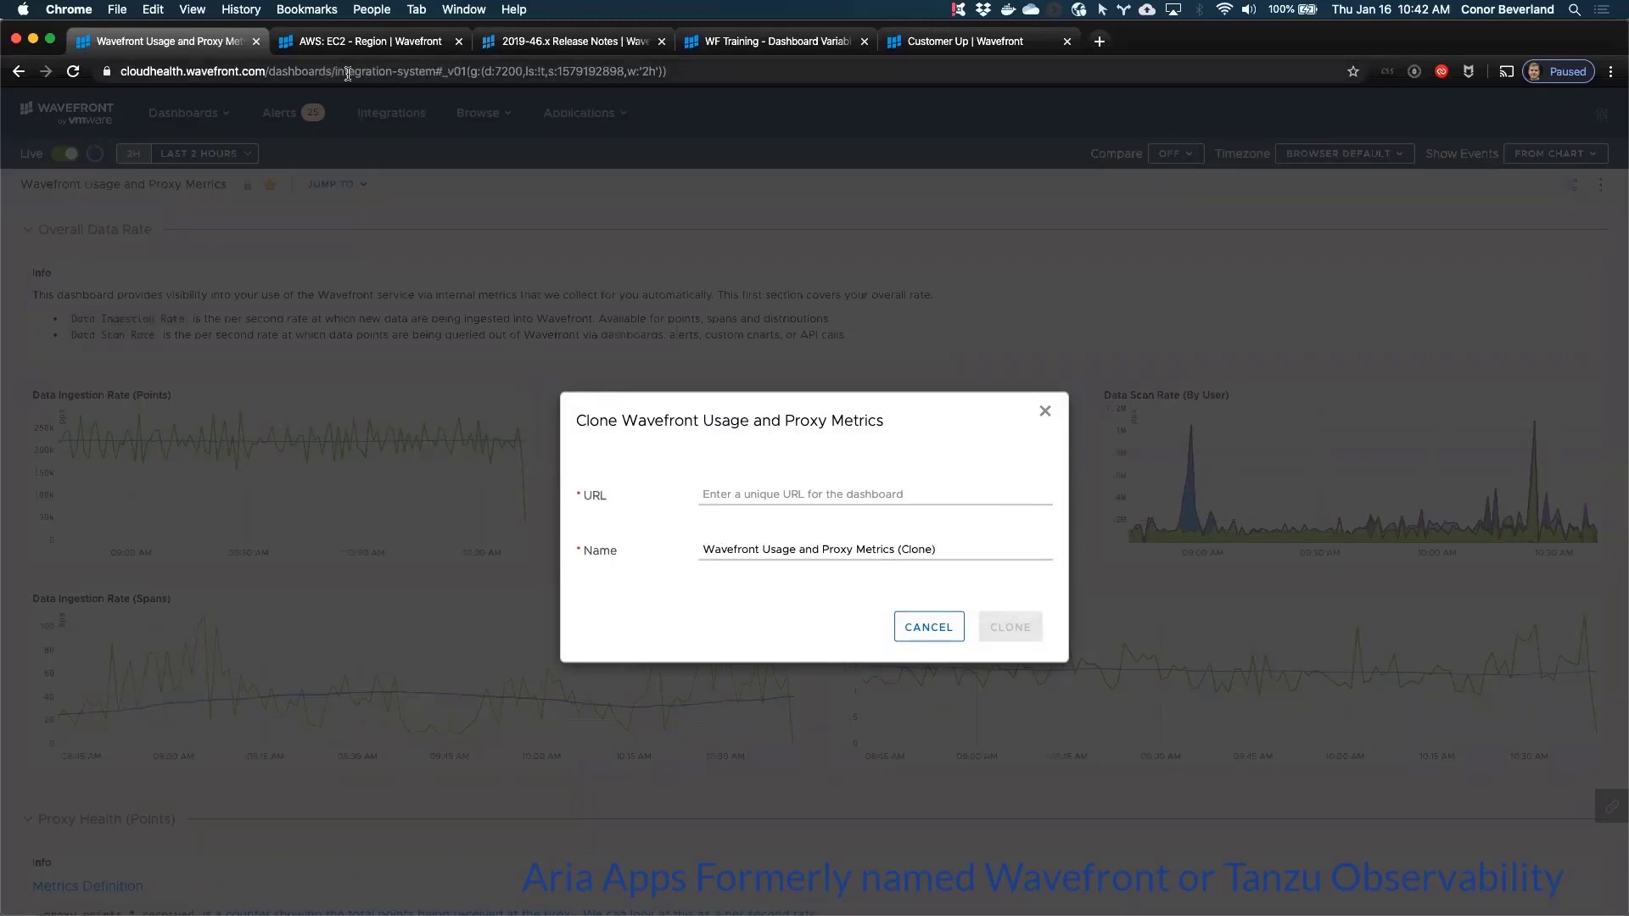
{"action": "left_click", "coordinate": [920, 629]}
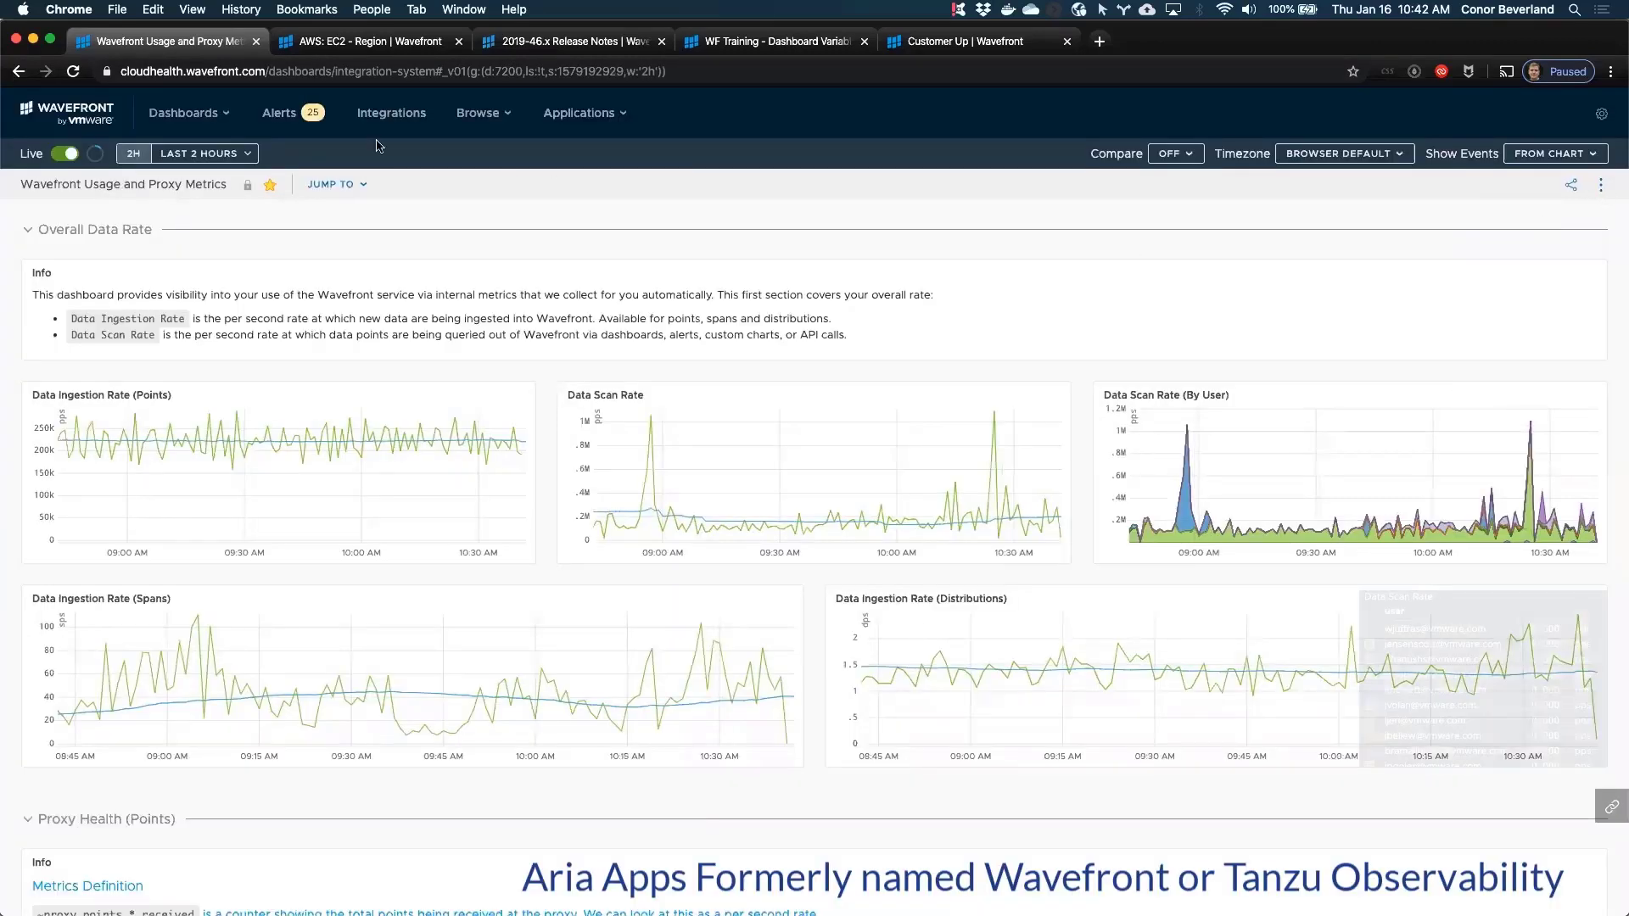
Step: Open the list of all dashboards and expand the wf tag path and its training branch
{"action": "mouse_move", "coordinate": [160, 128]}
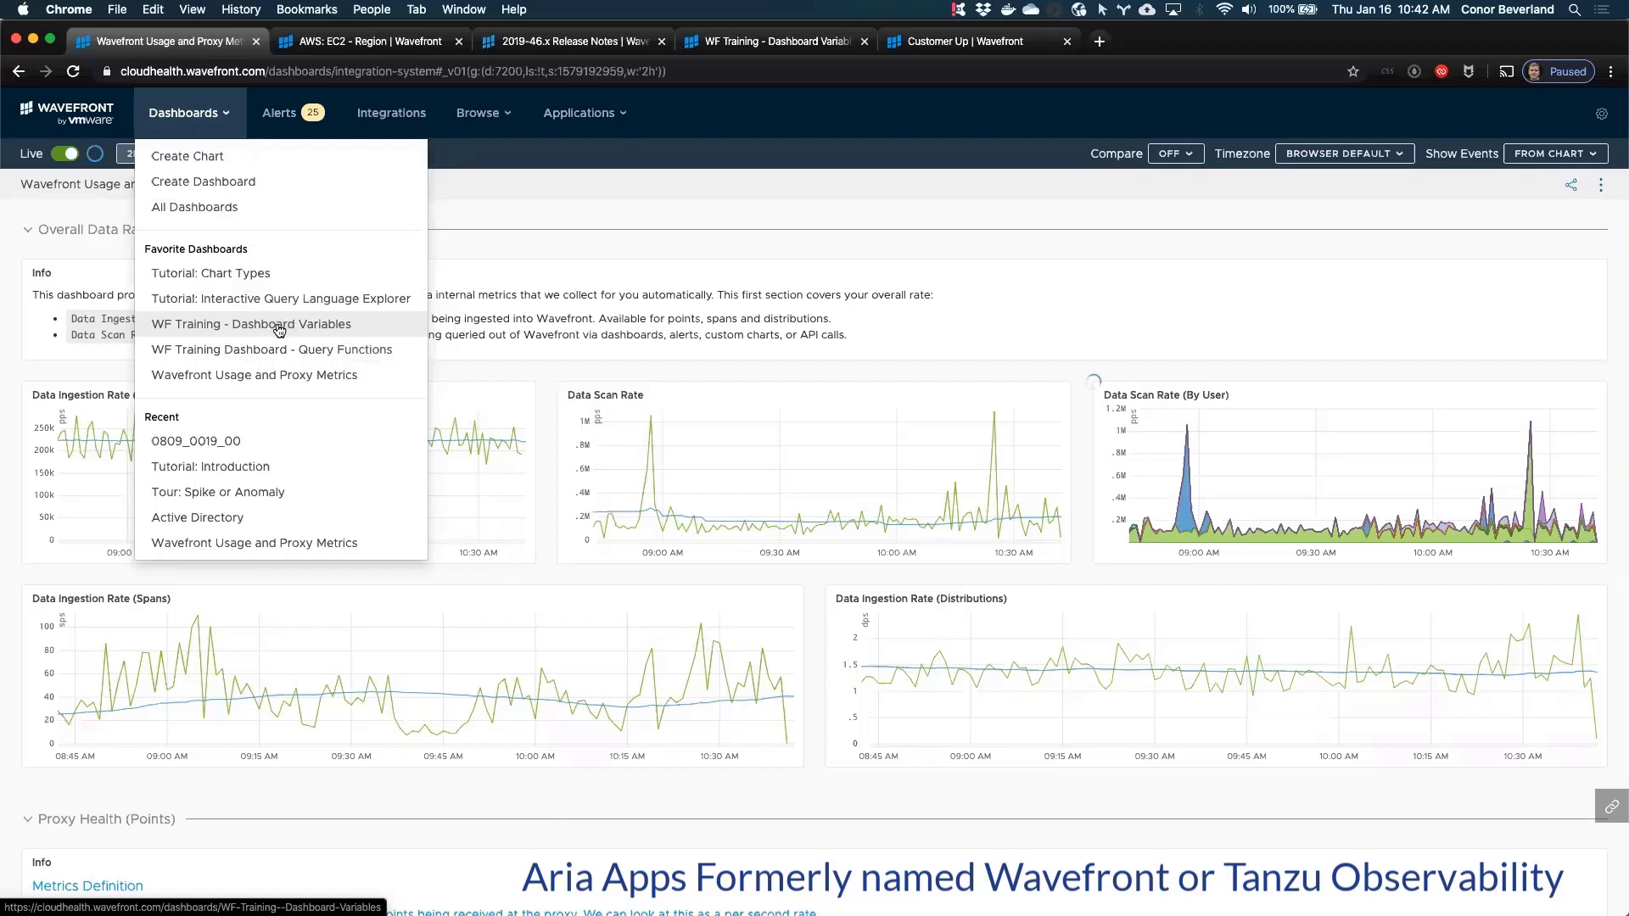
{"action": "left_click", "coordinate": [187, 107]}
{"action": "left_click", "coordinate": [188, 125]}
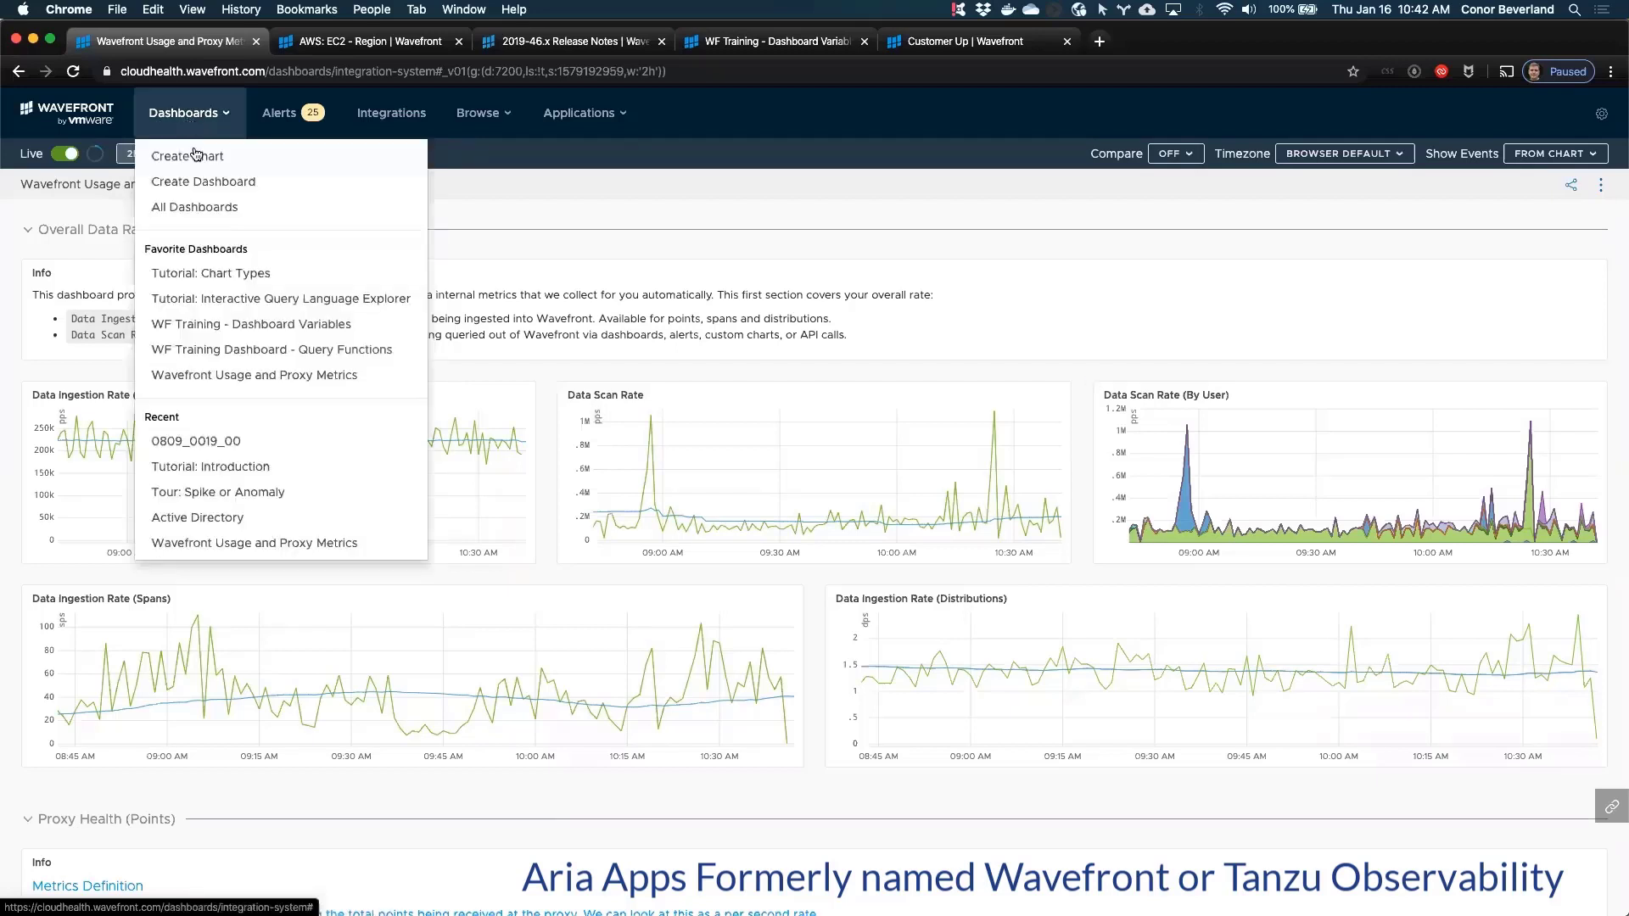
{"action": "left_click", "coordinate": [209, 208]}
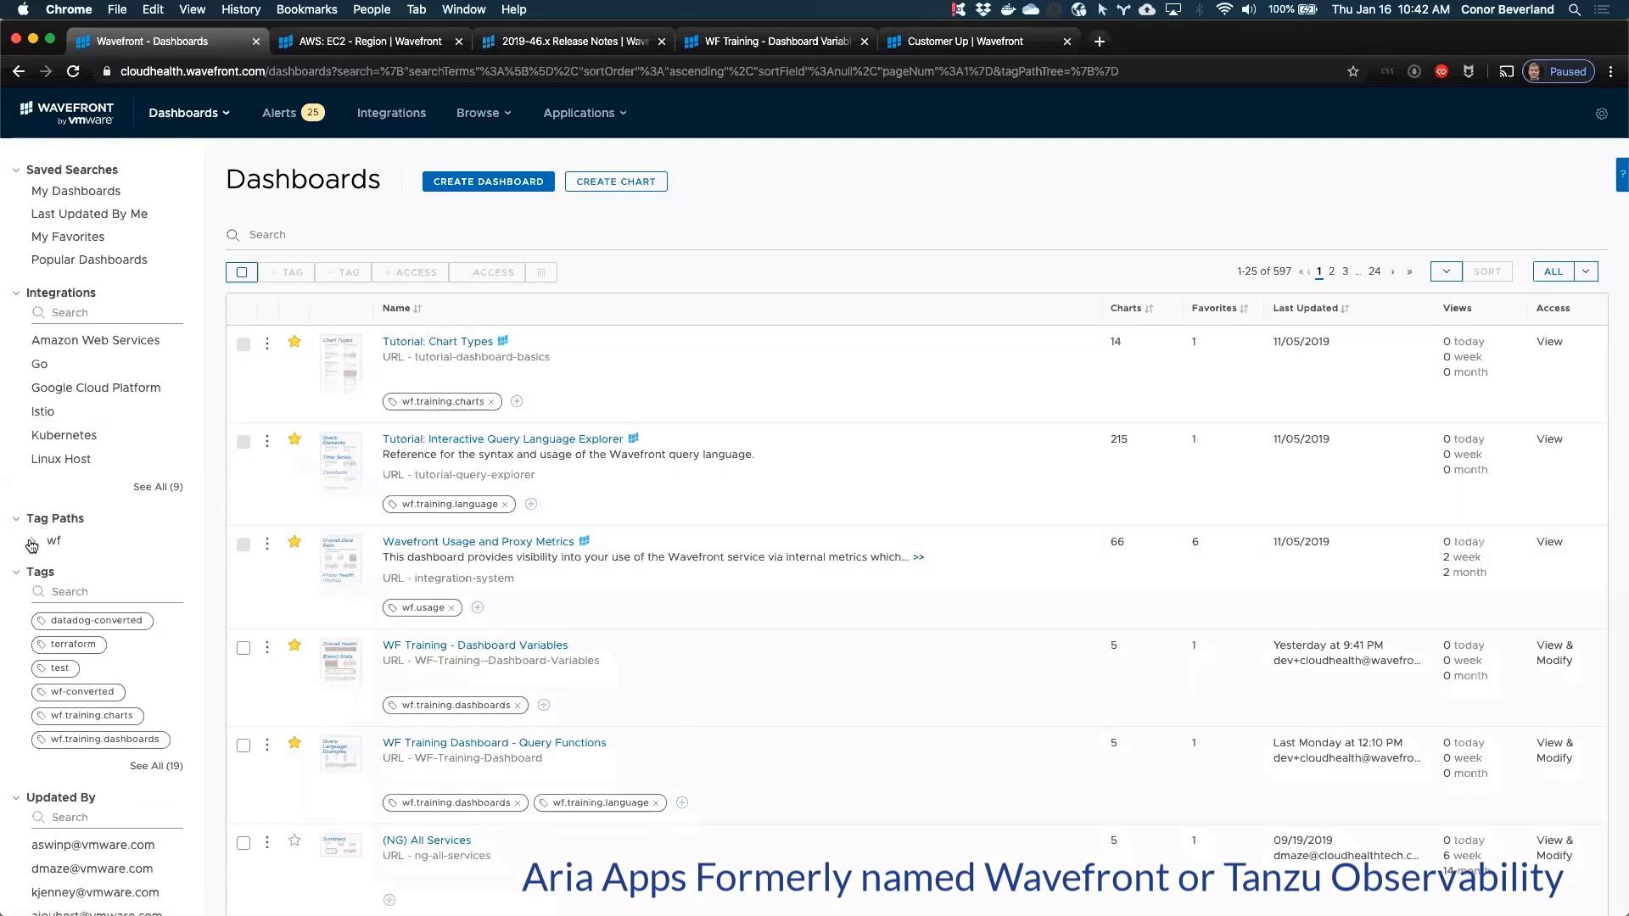
{"action": "left_click", "coordinate": [32, 543]}
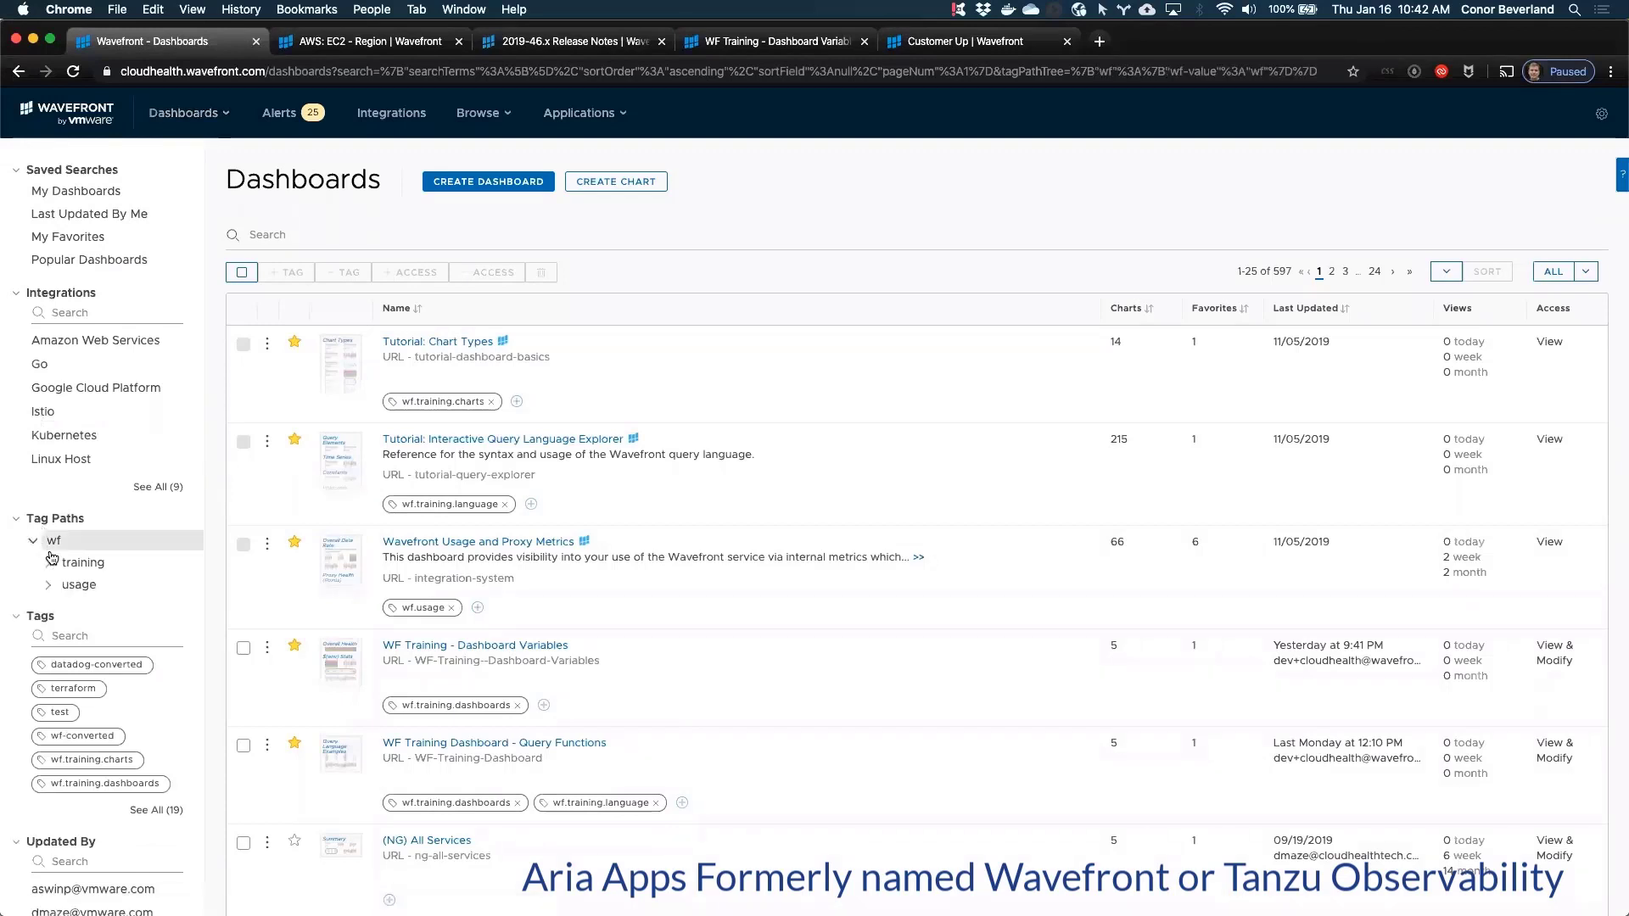
{"action": "left_click", "coordinate": [49, 563]}
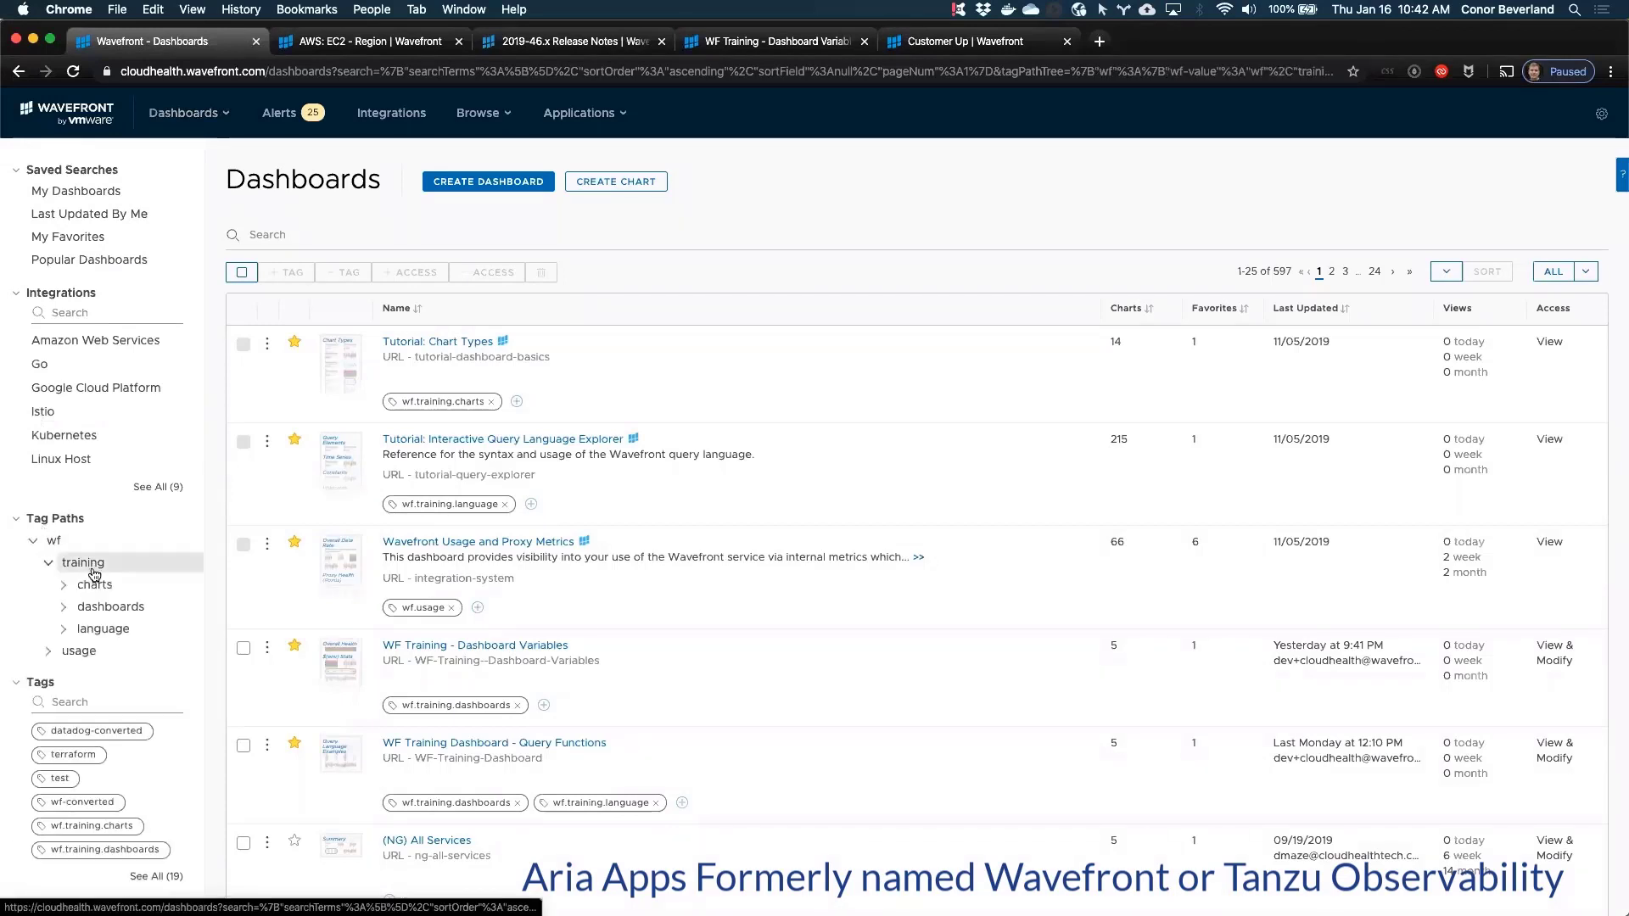
Step: Filter the dashboards by the wf.training.dashboards tag path and open the WF Training - Dashboard Variables dashboard
{"action": "left_click", "coordinate": [99, 604]}
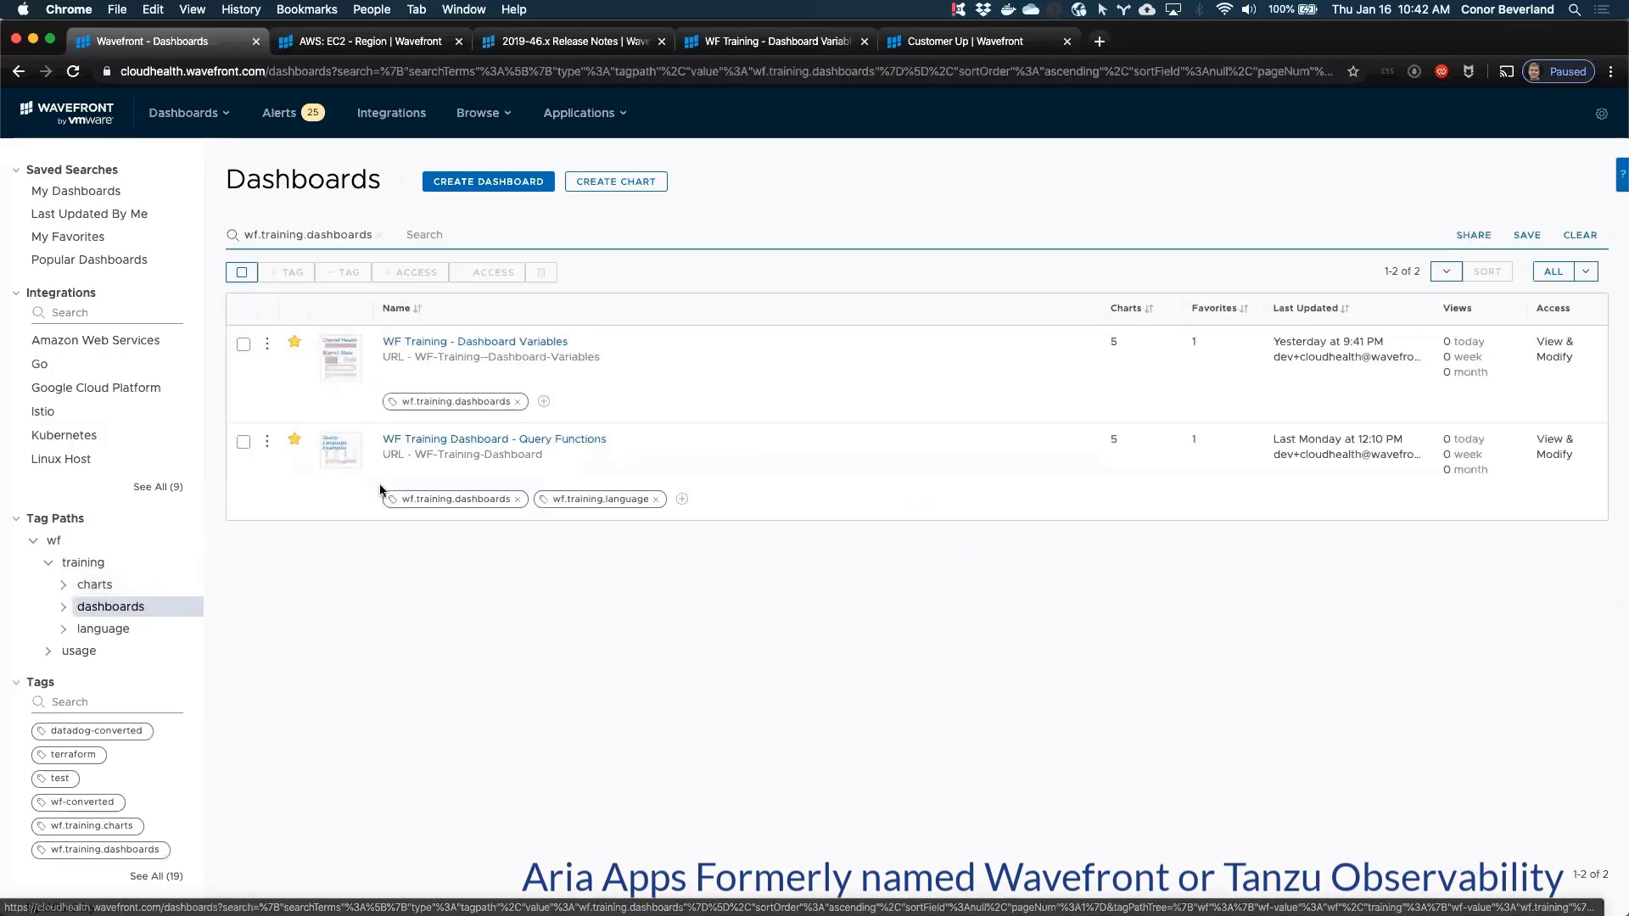
{"action": "left_click", "coordinate": [484, 348]}
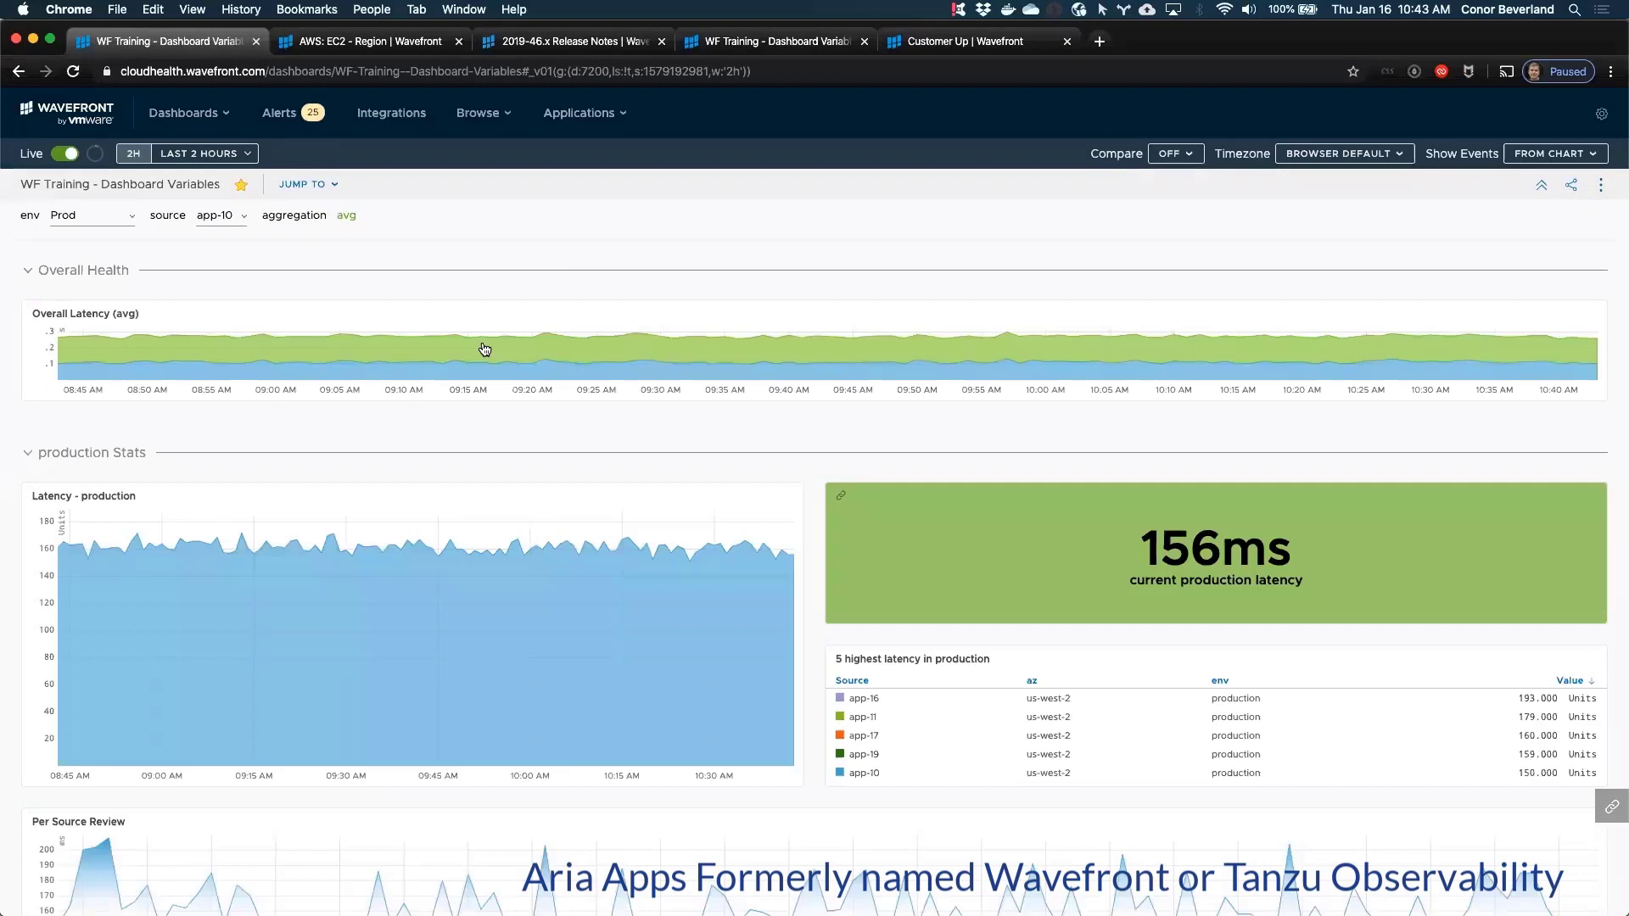
Step: Clear the aggregation variable's value and inspect the error details and description of the Overall Latency chart
{"action": "left_click", "coordinate": [366, 219]}
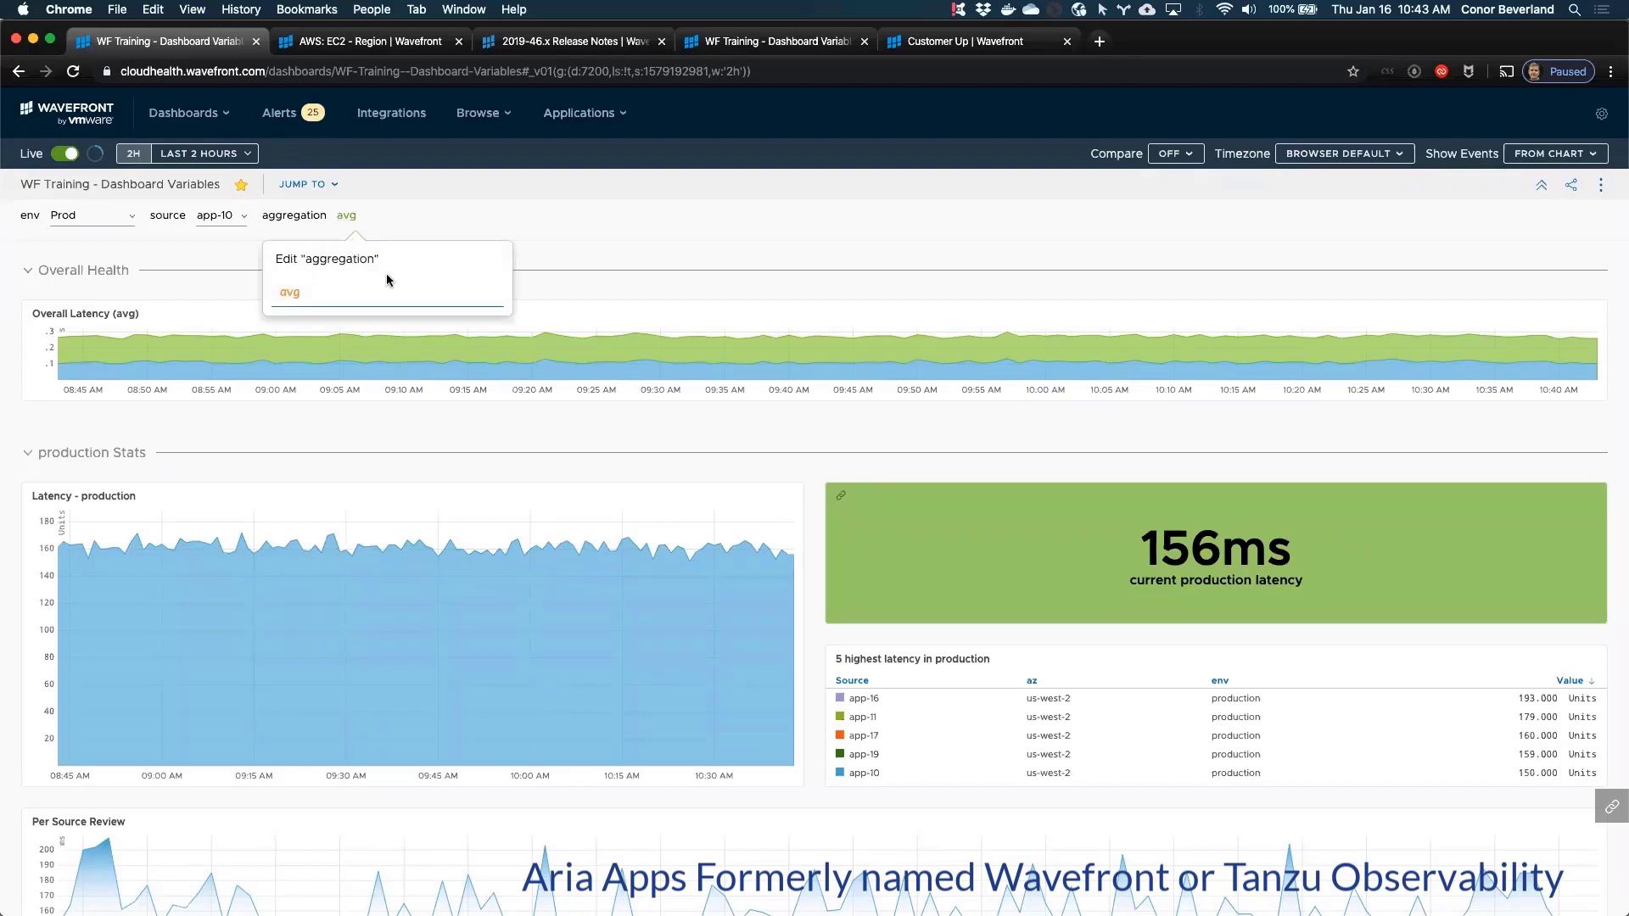
{"action": "key", "text": "super+a"}
{"action": "key", "text": "BackSpace"}
{"action": "key", "text": "Return"}
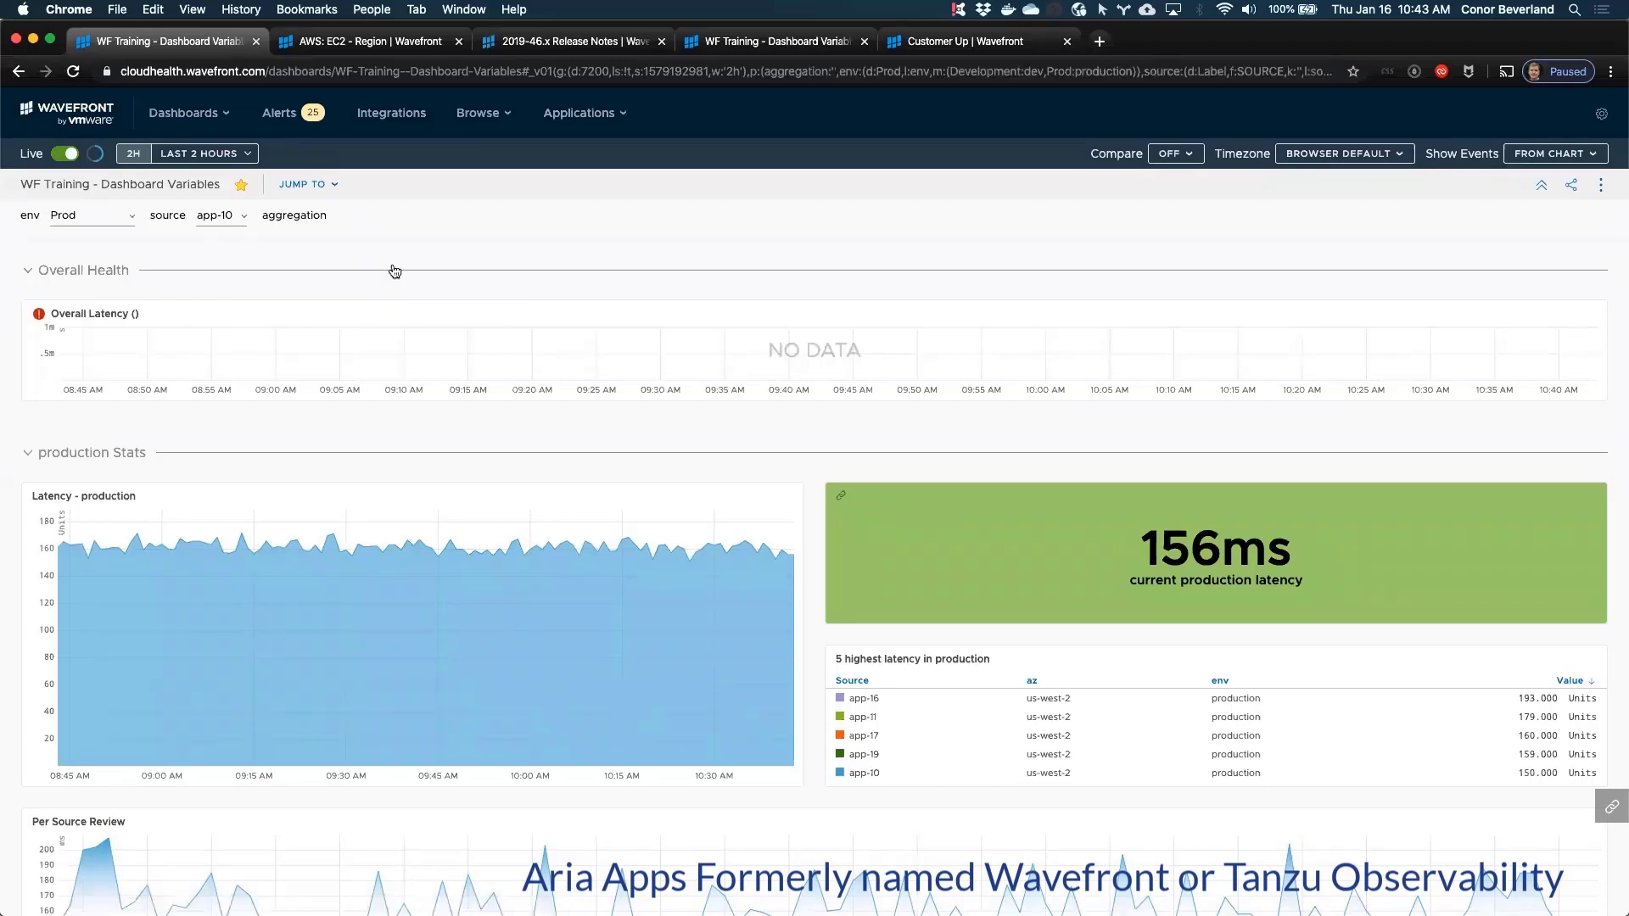
{"action": "mouse_move", "coordinate": [342, 218]}
{"action": "mouse_move", "coordinate": [43, 318]}
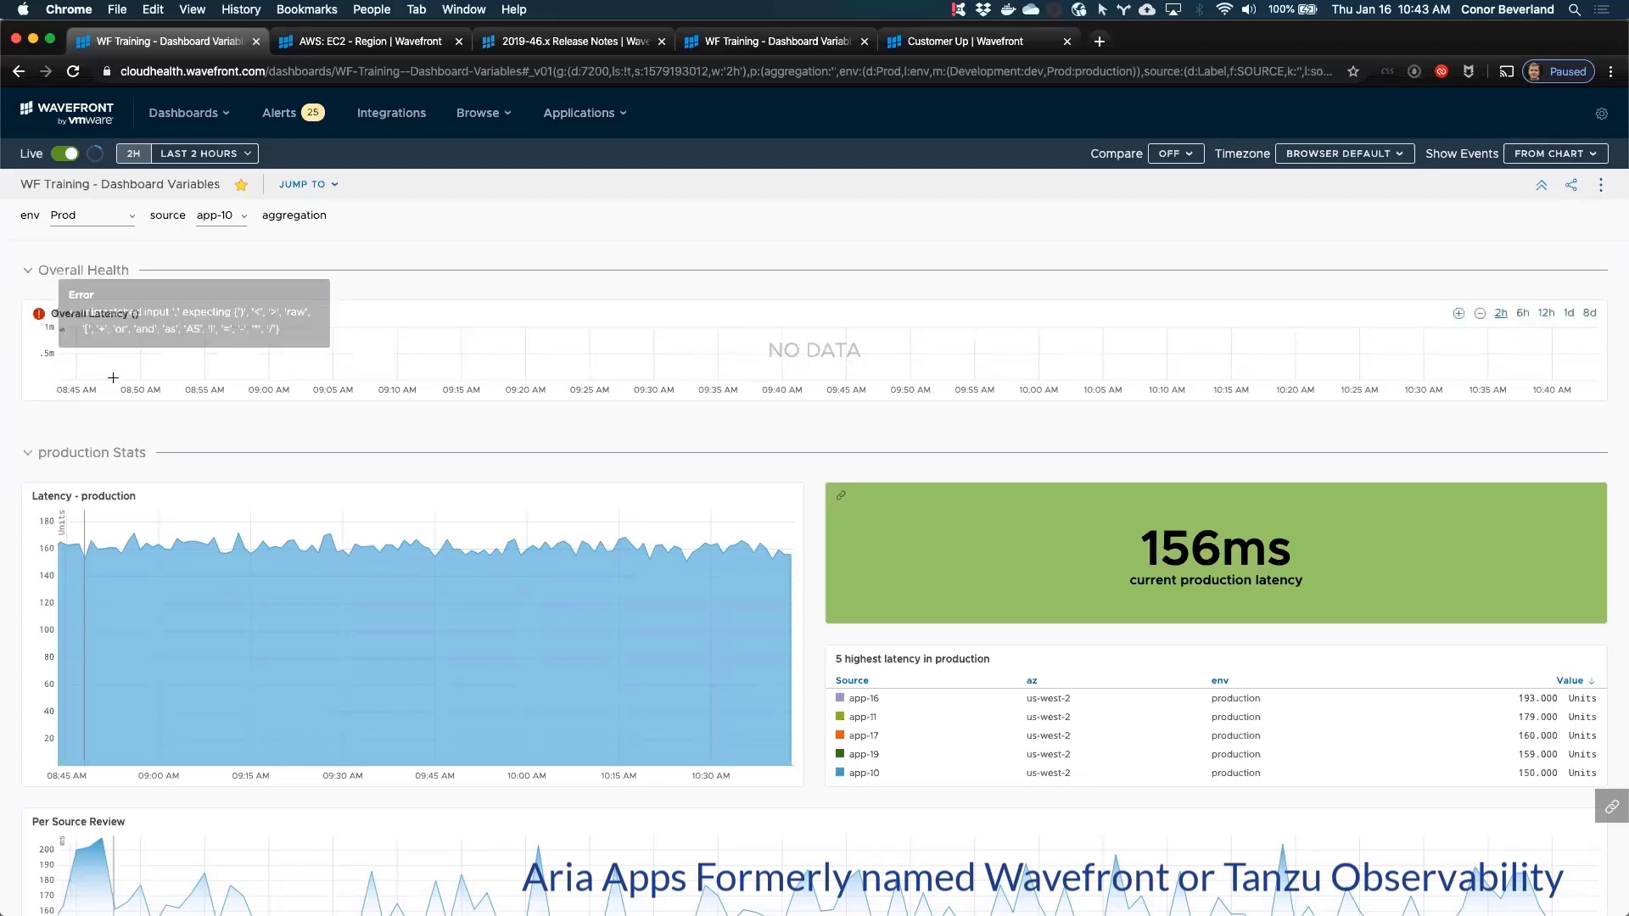
{"action": "mouse_move", "coordinate": [95, 315]}
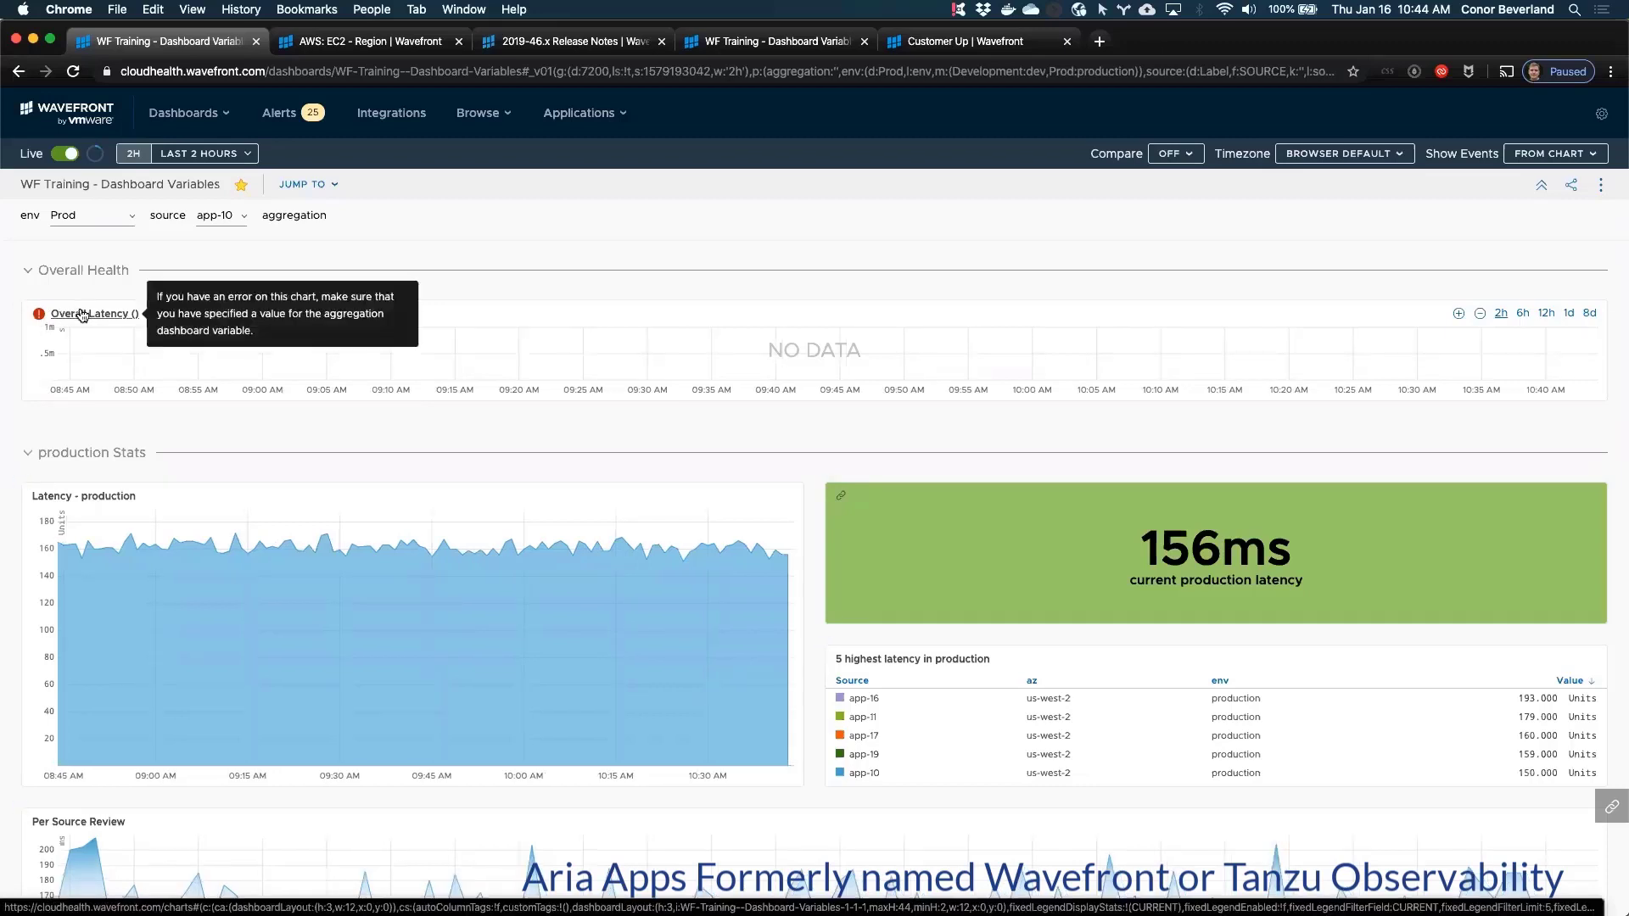
Step: Set the dashboard's aggregation variable to avg
{"action": "left_click", "coordinate": [337, 219]}
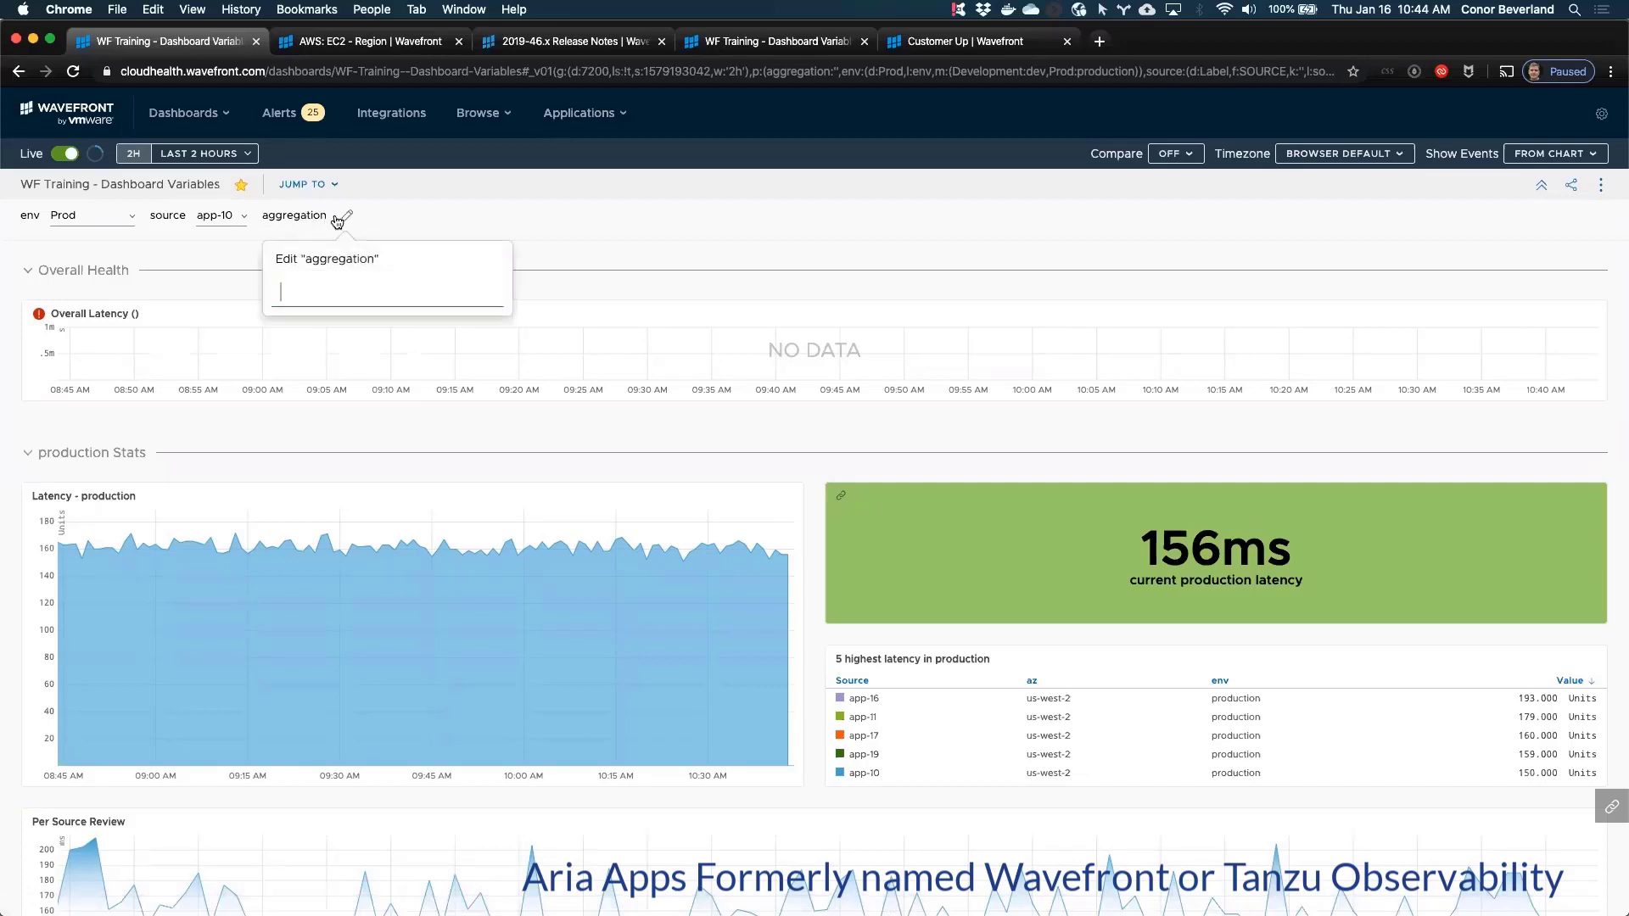
{"action": "type", "text": "avg"}
{"action": "key", "text": "Return"}
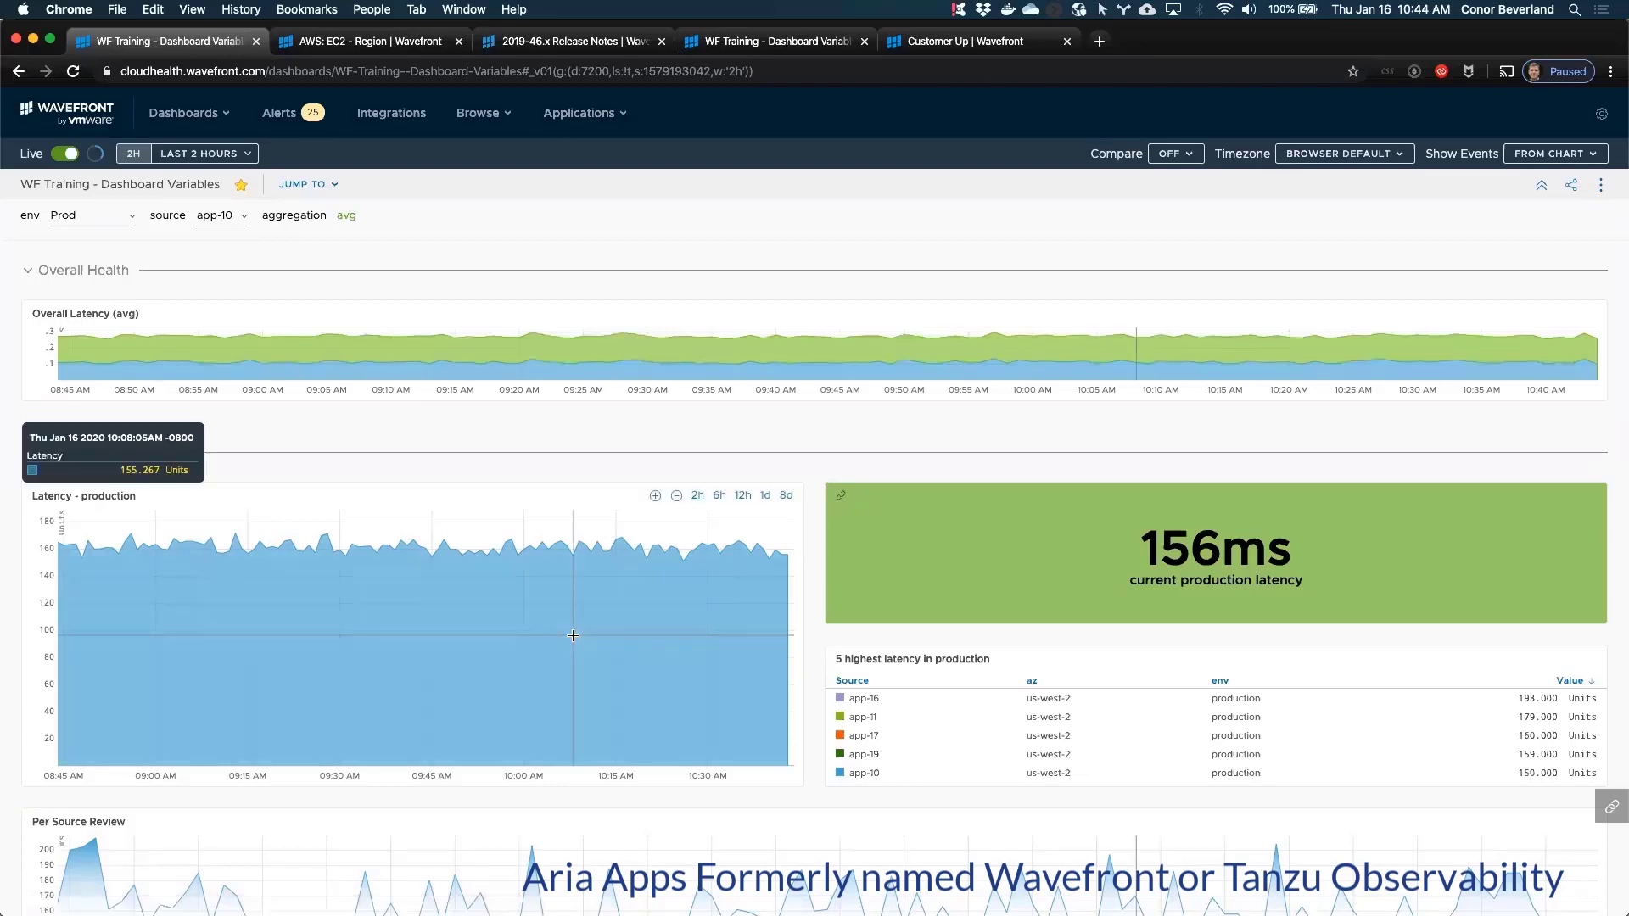
Step: Open the dashboard's version history and review the update users and change descriptions of its past versions
{"action": "left_click", "coordinate": [1600, 187]}
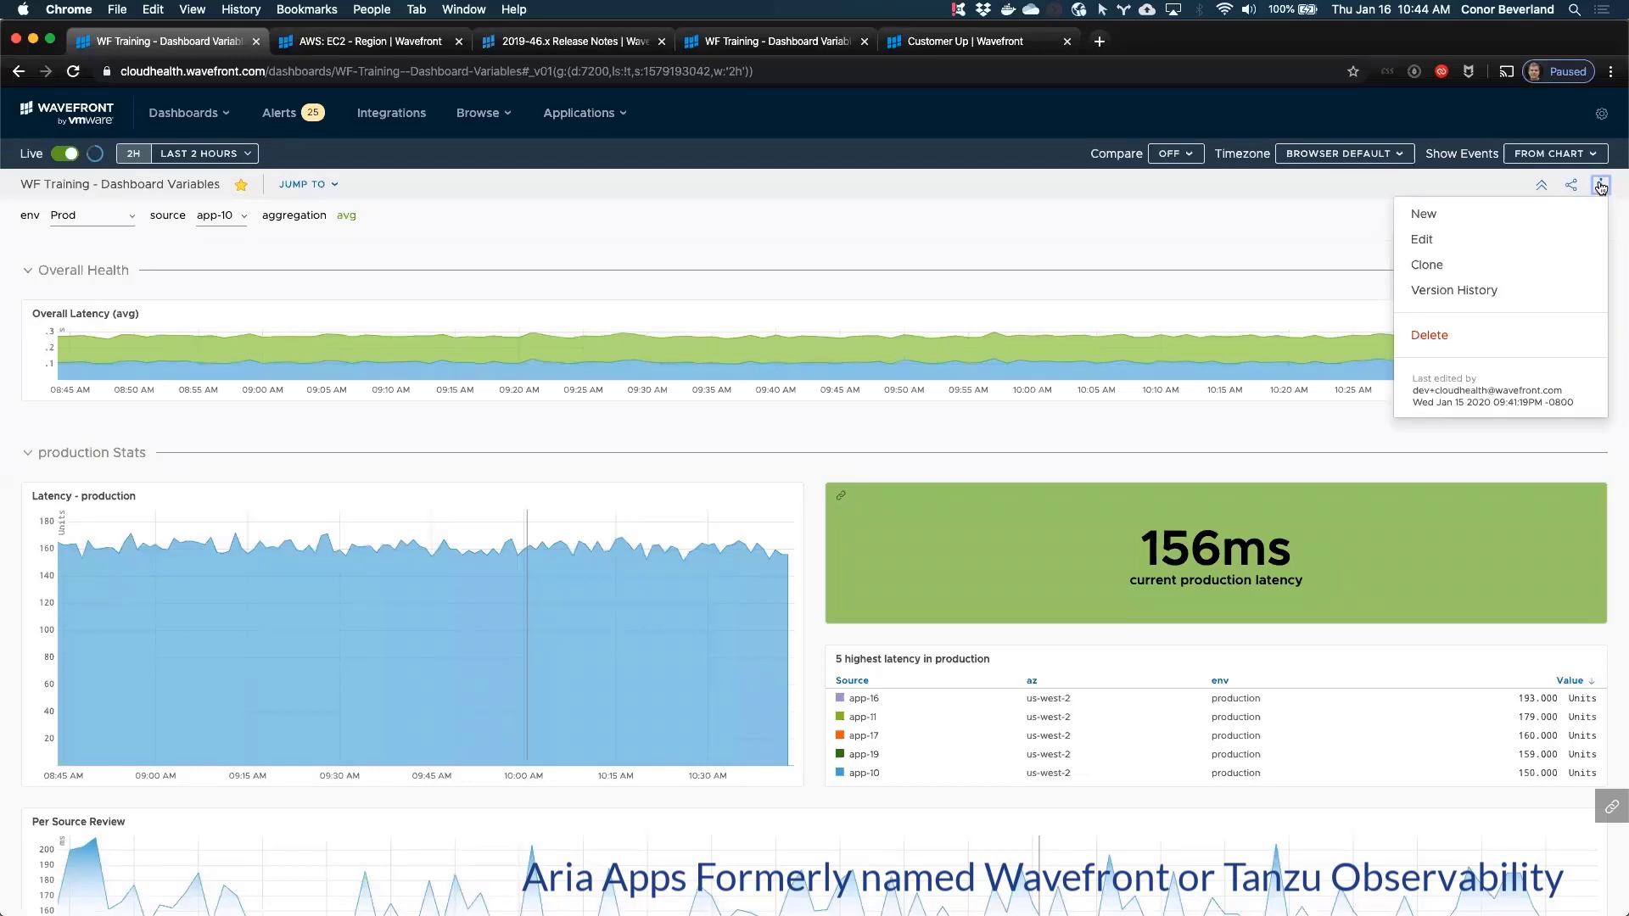
{"action": "left_click", "coordinate": [1523, 292]}
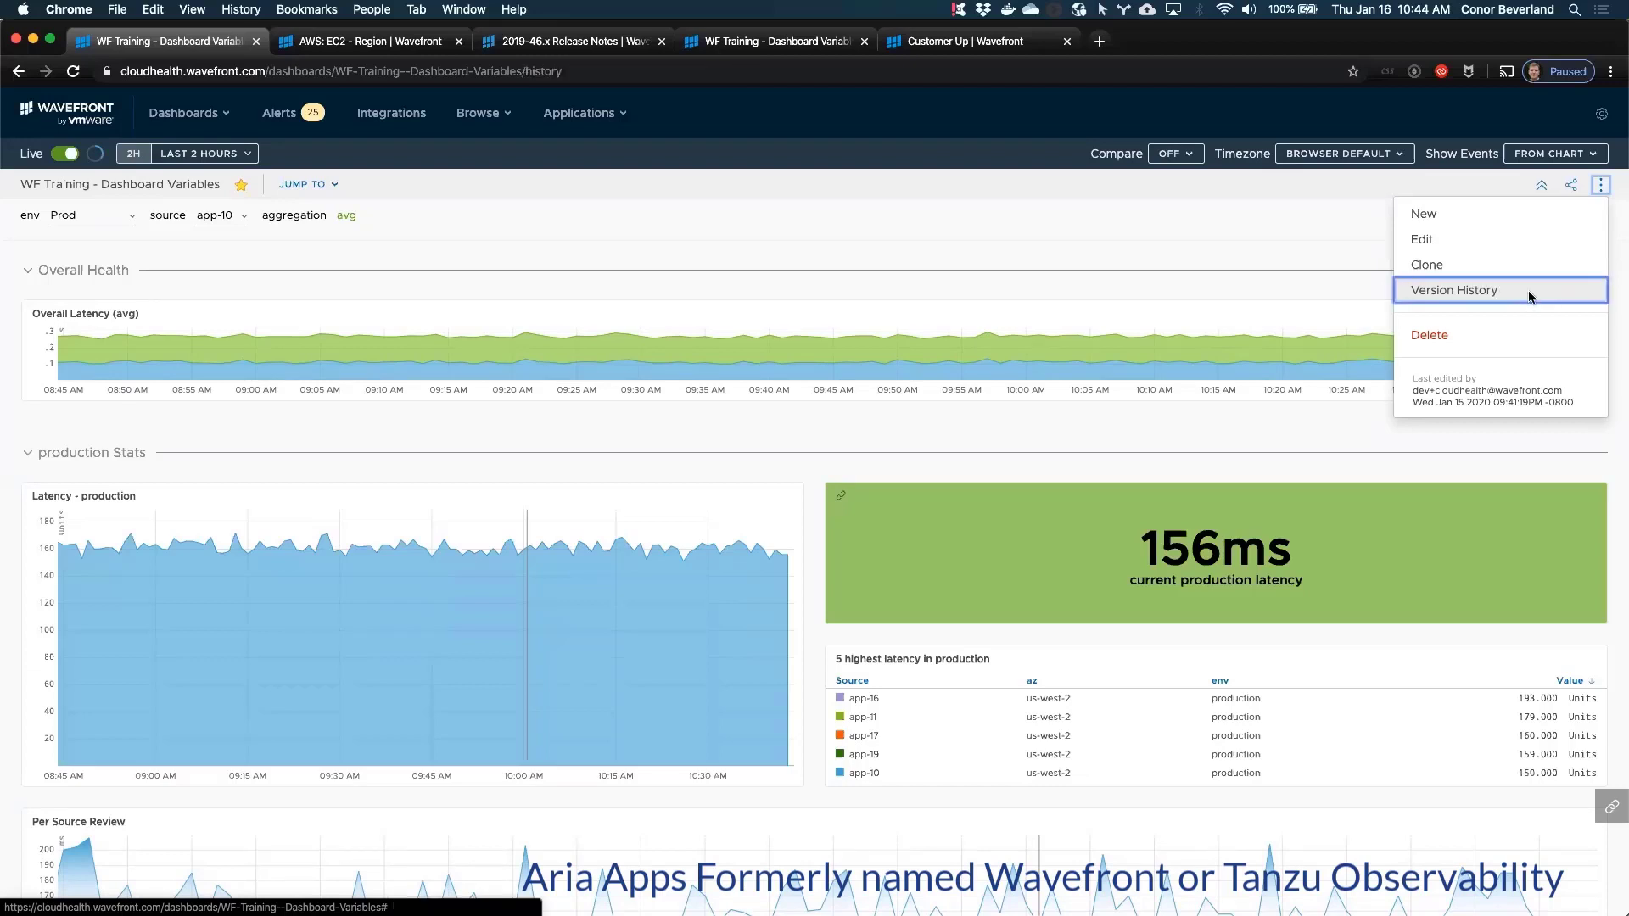
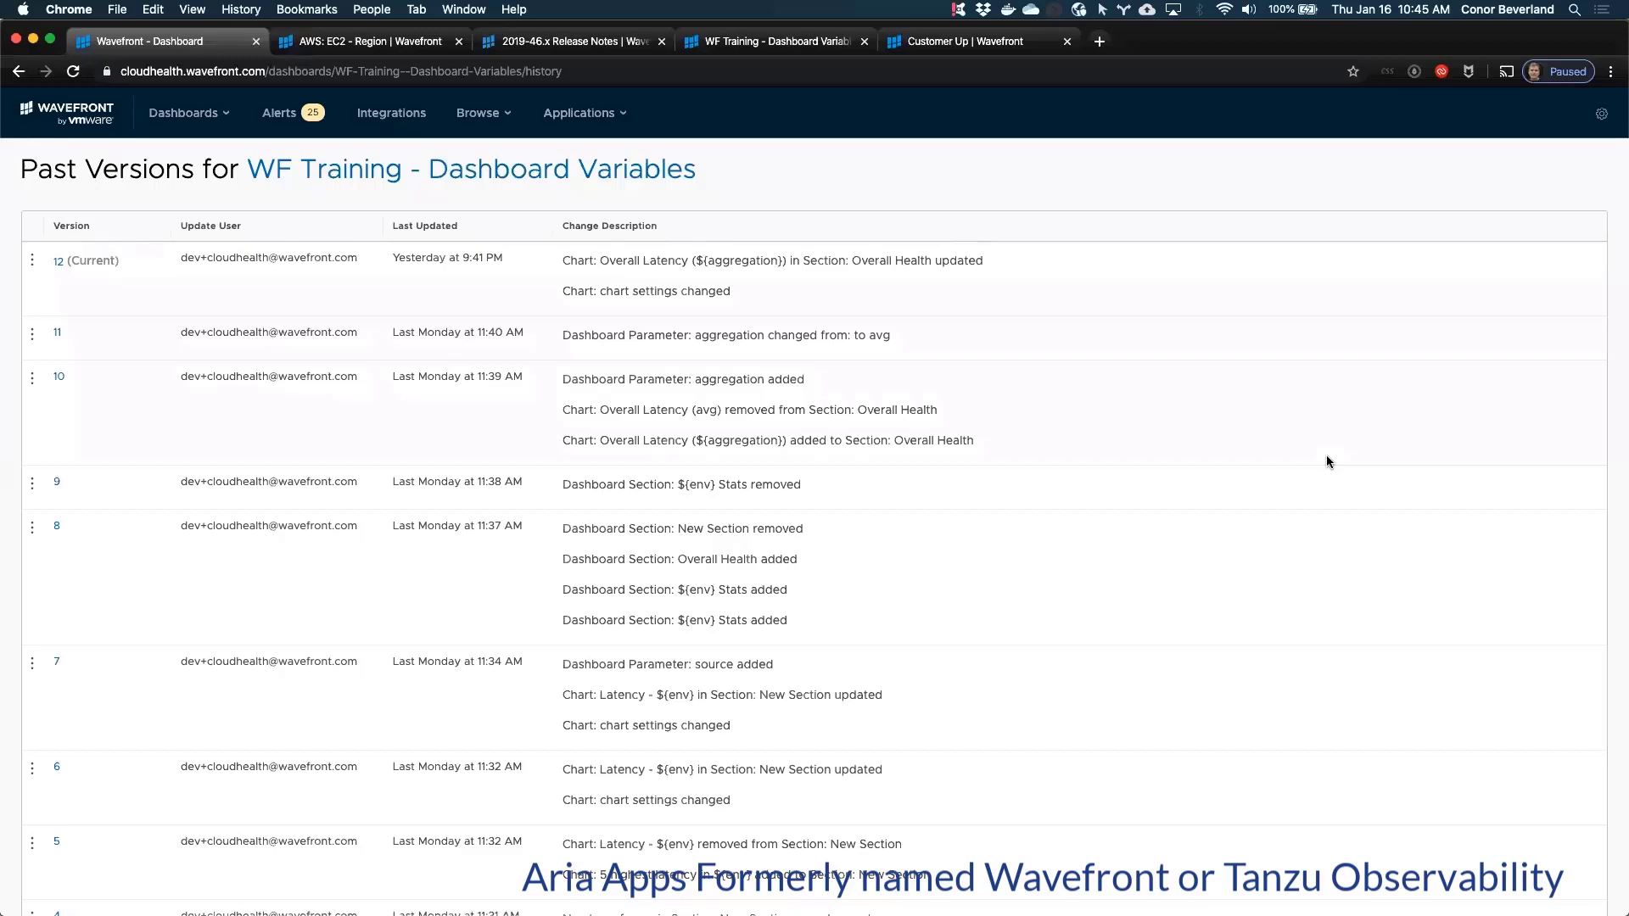
{"action": "scroll", "coordinate": [843, 540], "scroll_direction": "down", "scroll_amount": 5}
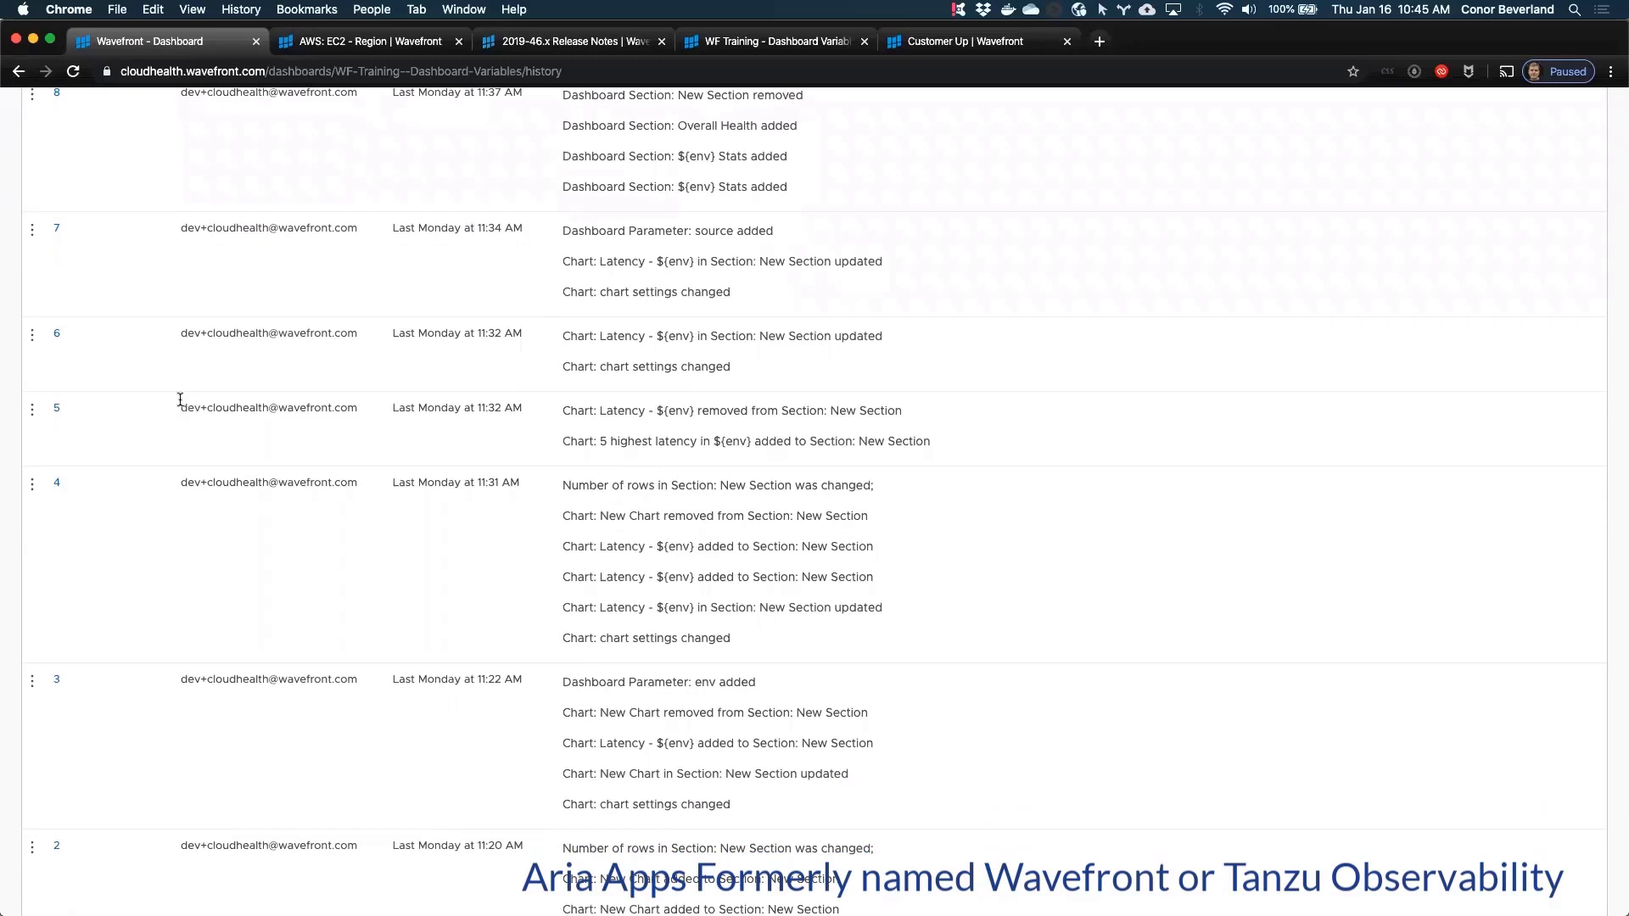
{"action": "left_click_drag", "start_coordinate": [182, 407], "coordinate": [267, 414]}
{"action": "scroll", "coordinate": [279, 431], "scroll_direction": "up", "scroll_amount": 5}
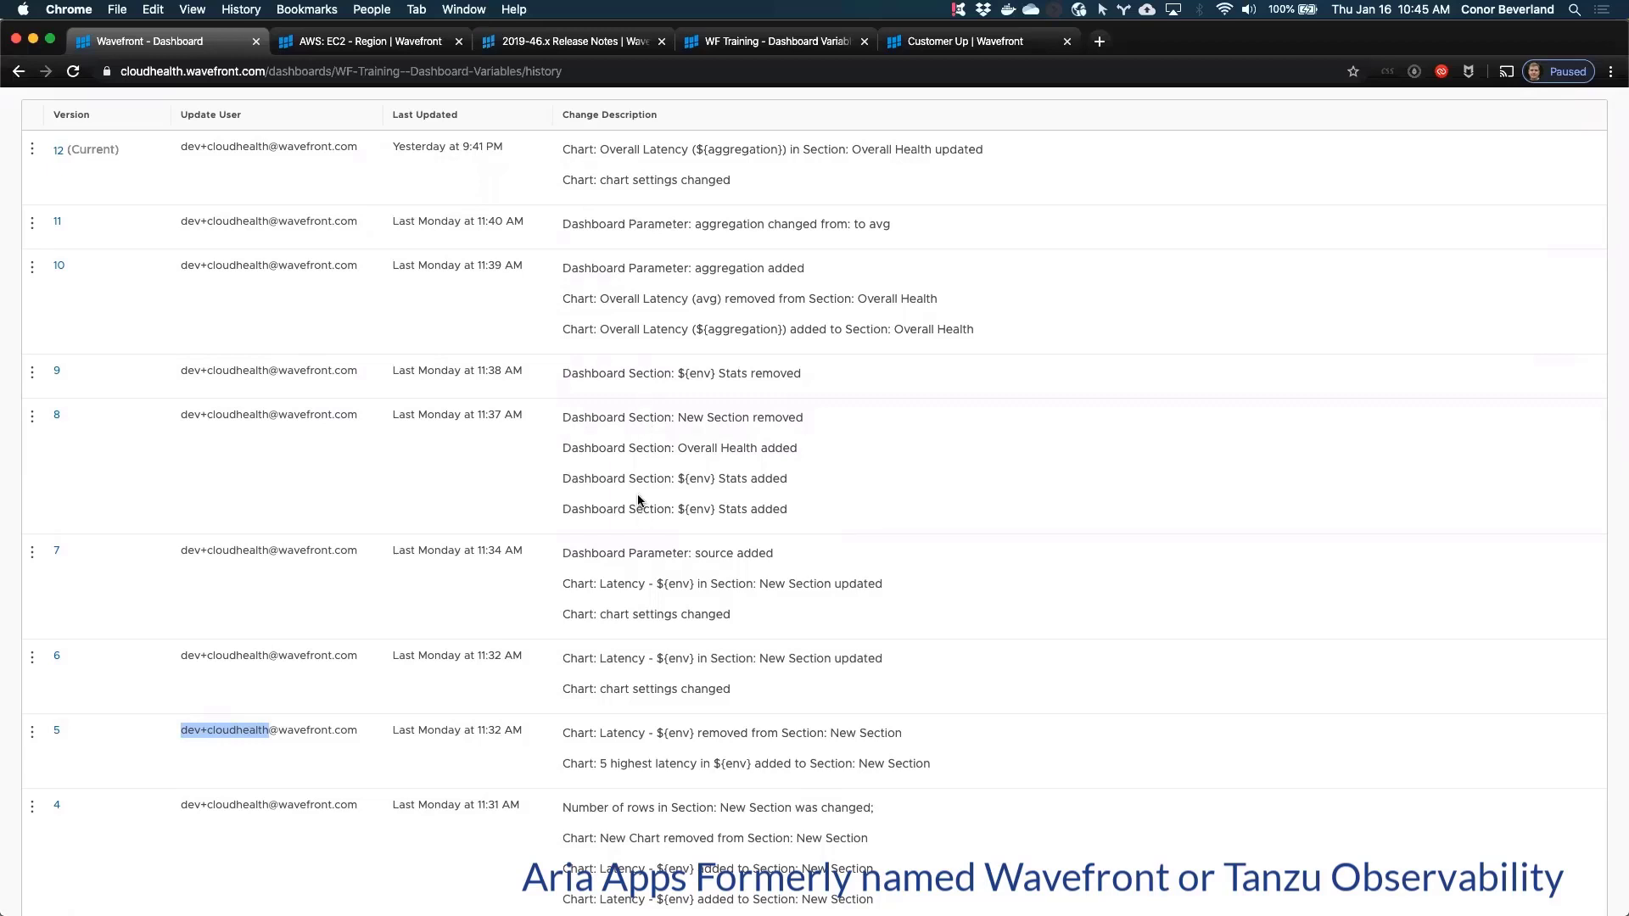
{"action": "scroll", "coordinate": [638, 501], "scroll_direction": "up", "scroll_amount": 3}
Step: Check the revert and clone options offered for version 10 without applying either
{"action": "left_click", "coordinate": [31, 379]}
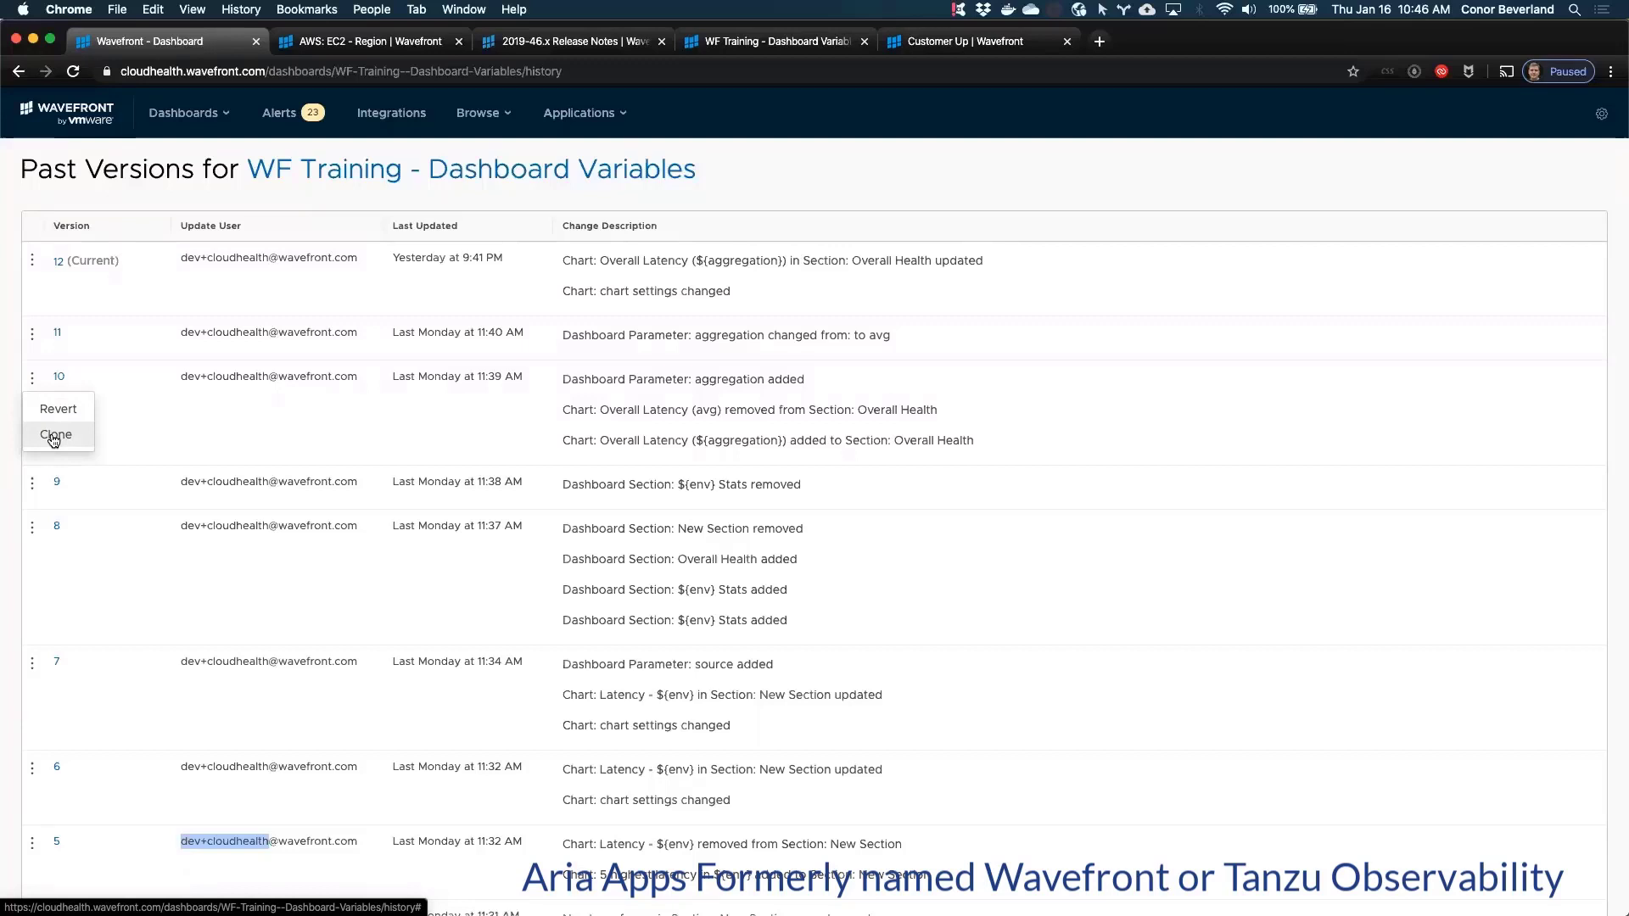
{"action": "left_click", "coordinate": [242, 454]}
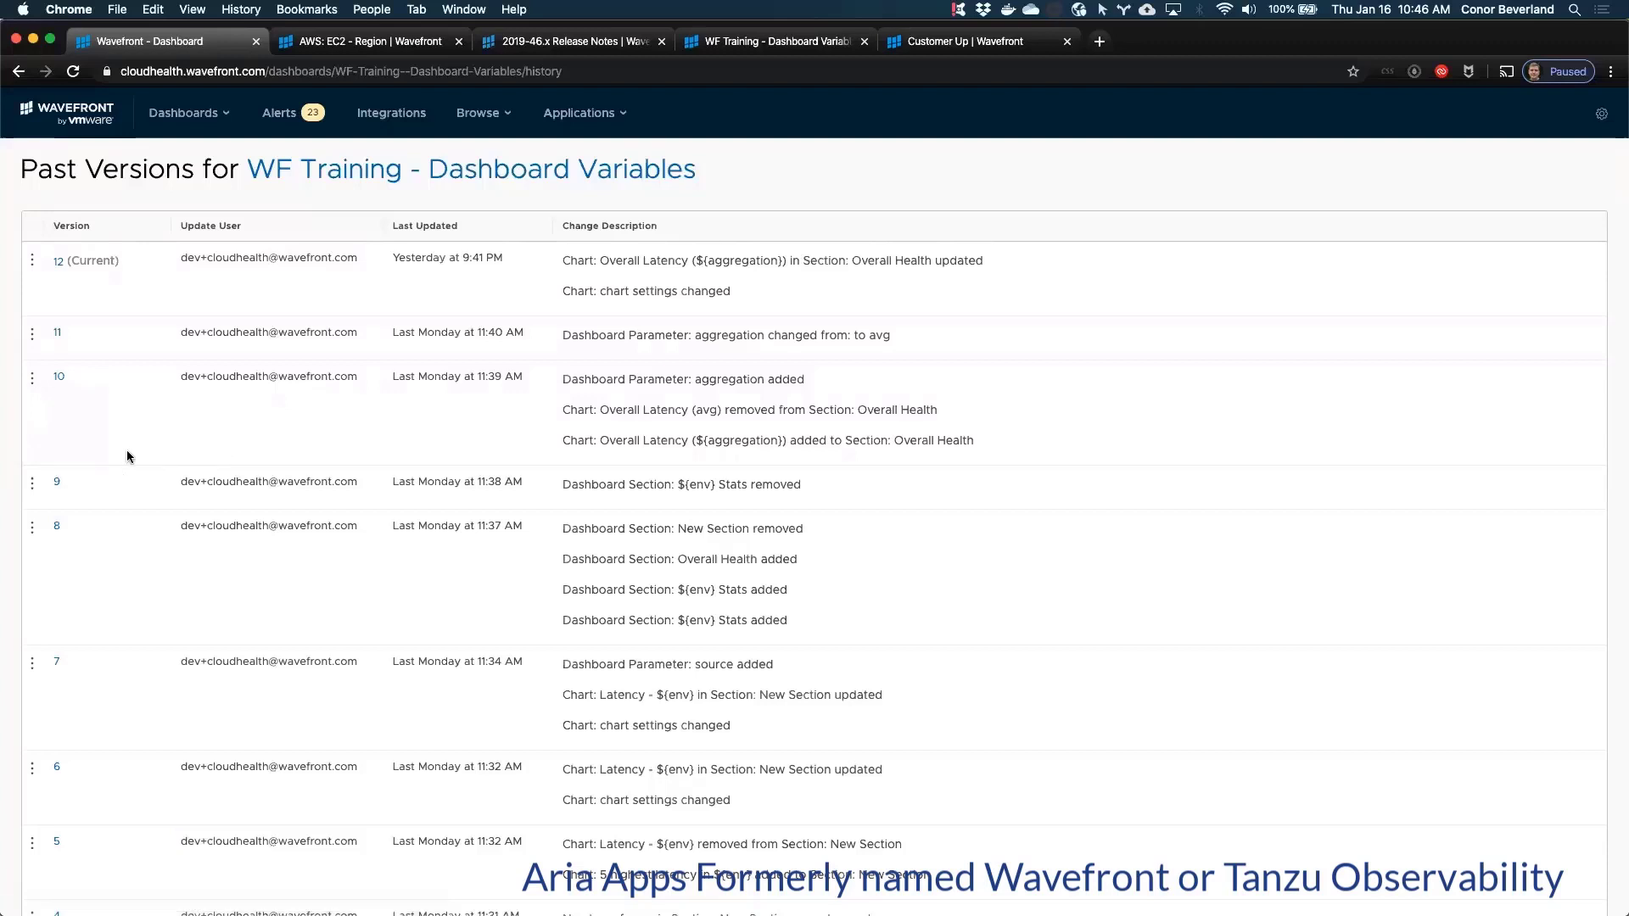
{"action": "left_click", "coordinate": [32, 378]}
{"action": "left_click", "coordinate": [152, 397]}
Step: View version 10 of the dashboard and return to the current version
{"action": "left_click", "coordinate": [59, 379]}
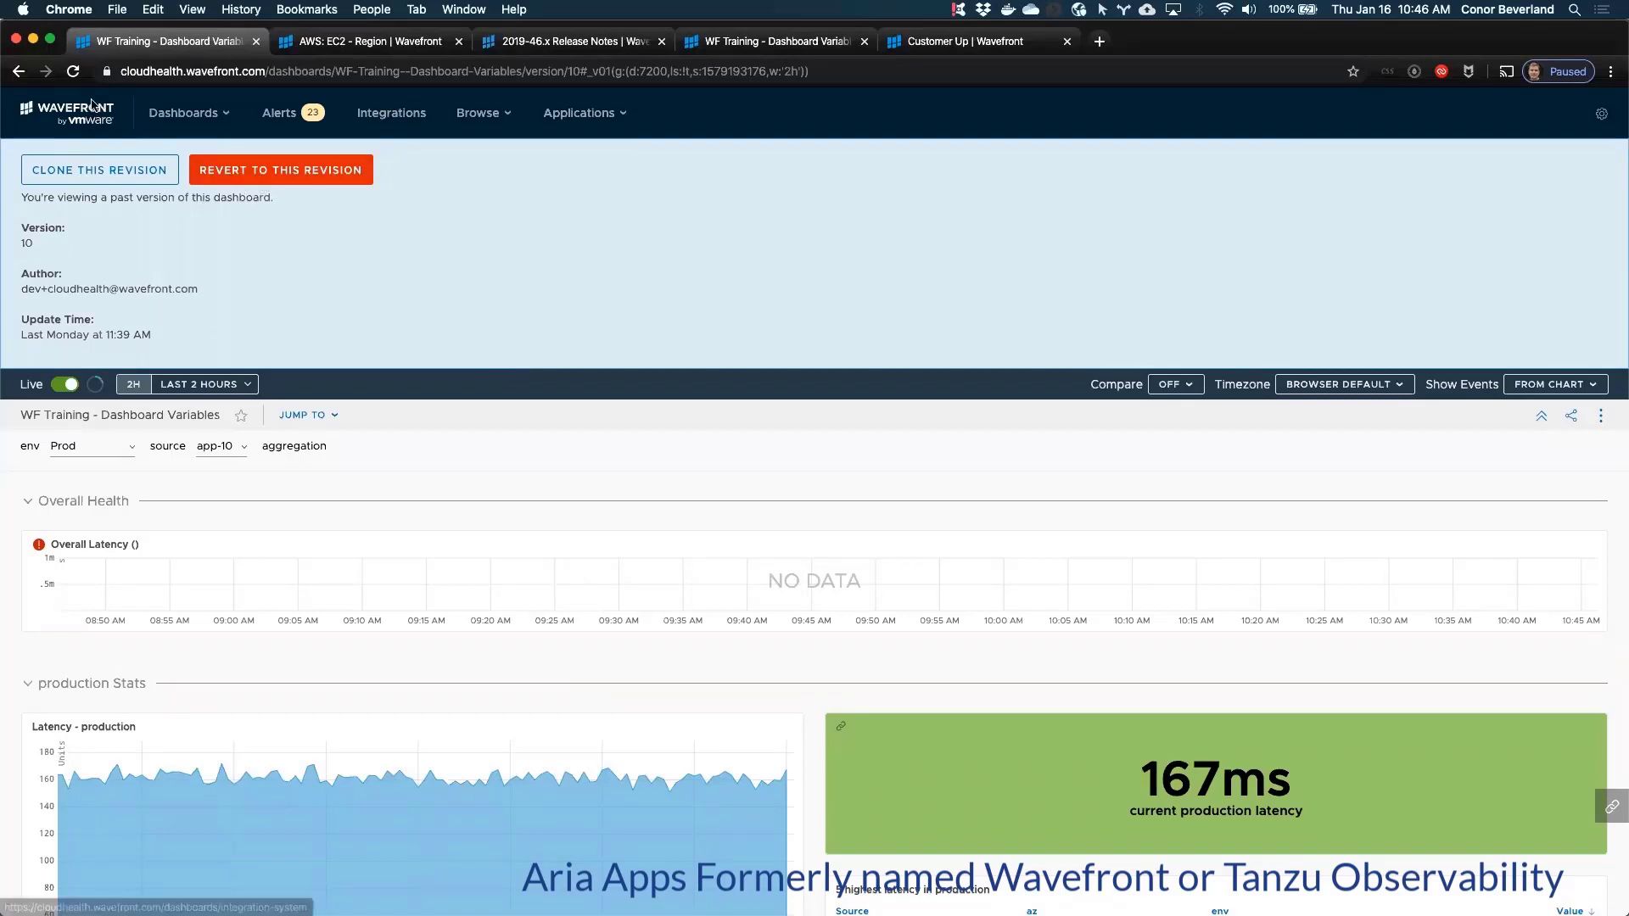
{"action": "left_click", "coordinate": [17, 72]}
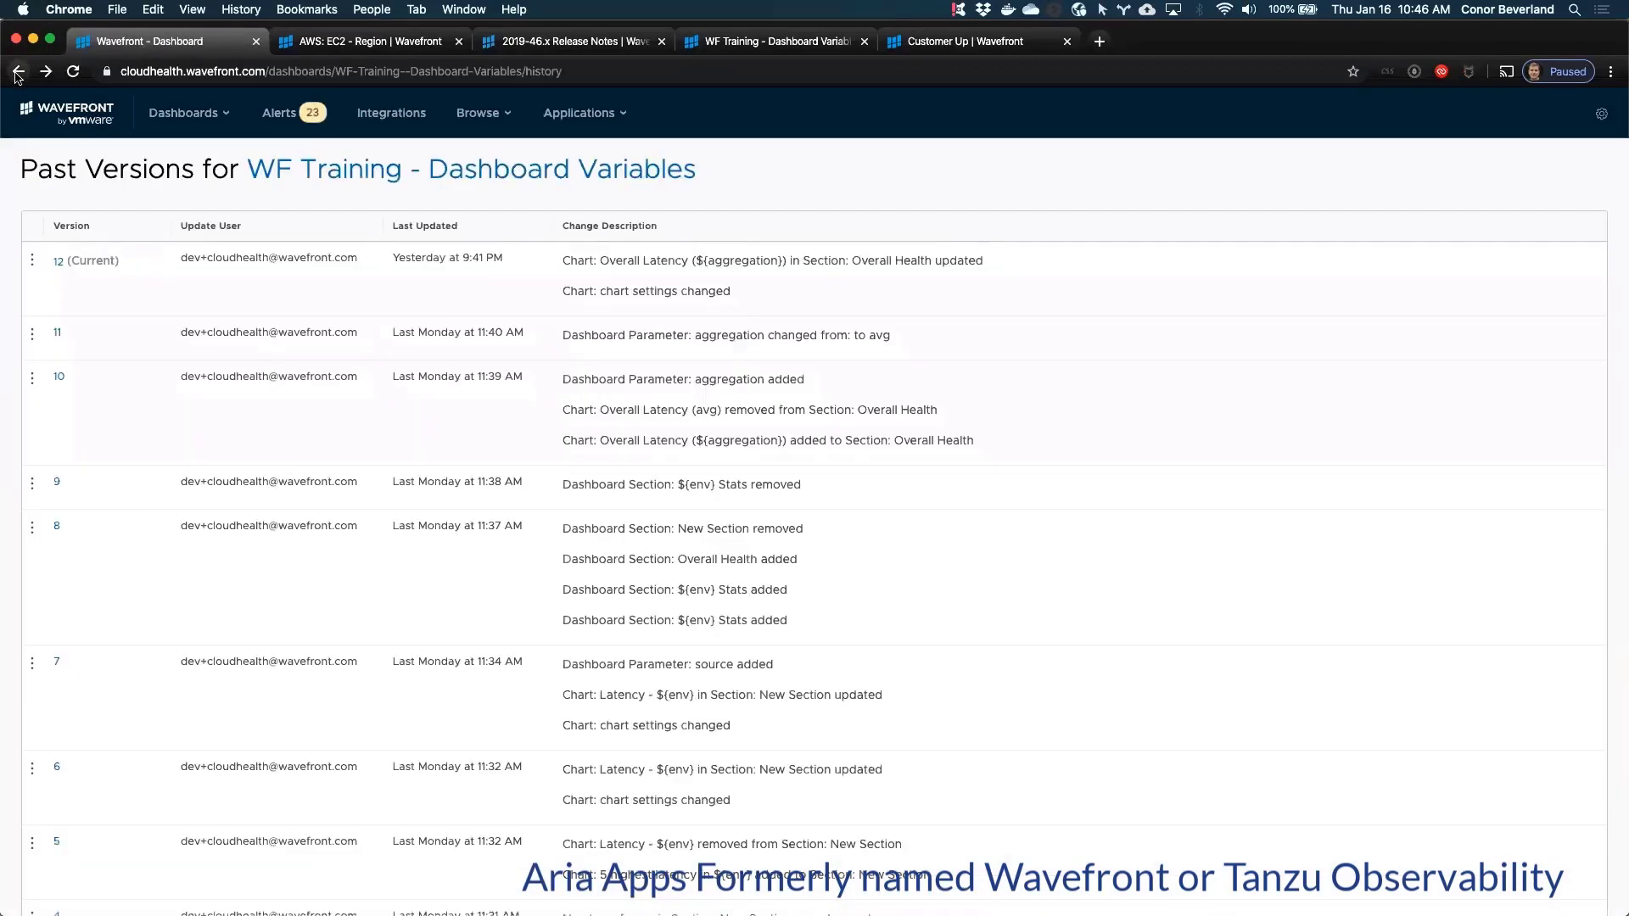
{"action": "left_click", "coordinate": [17, 73]}
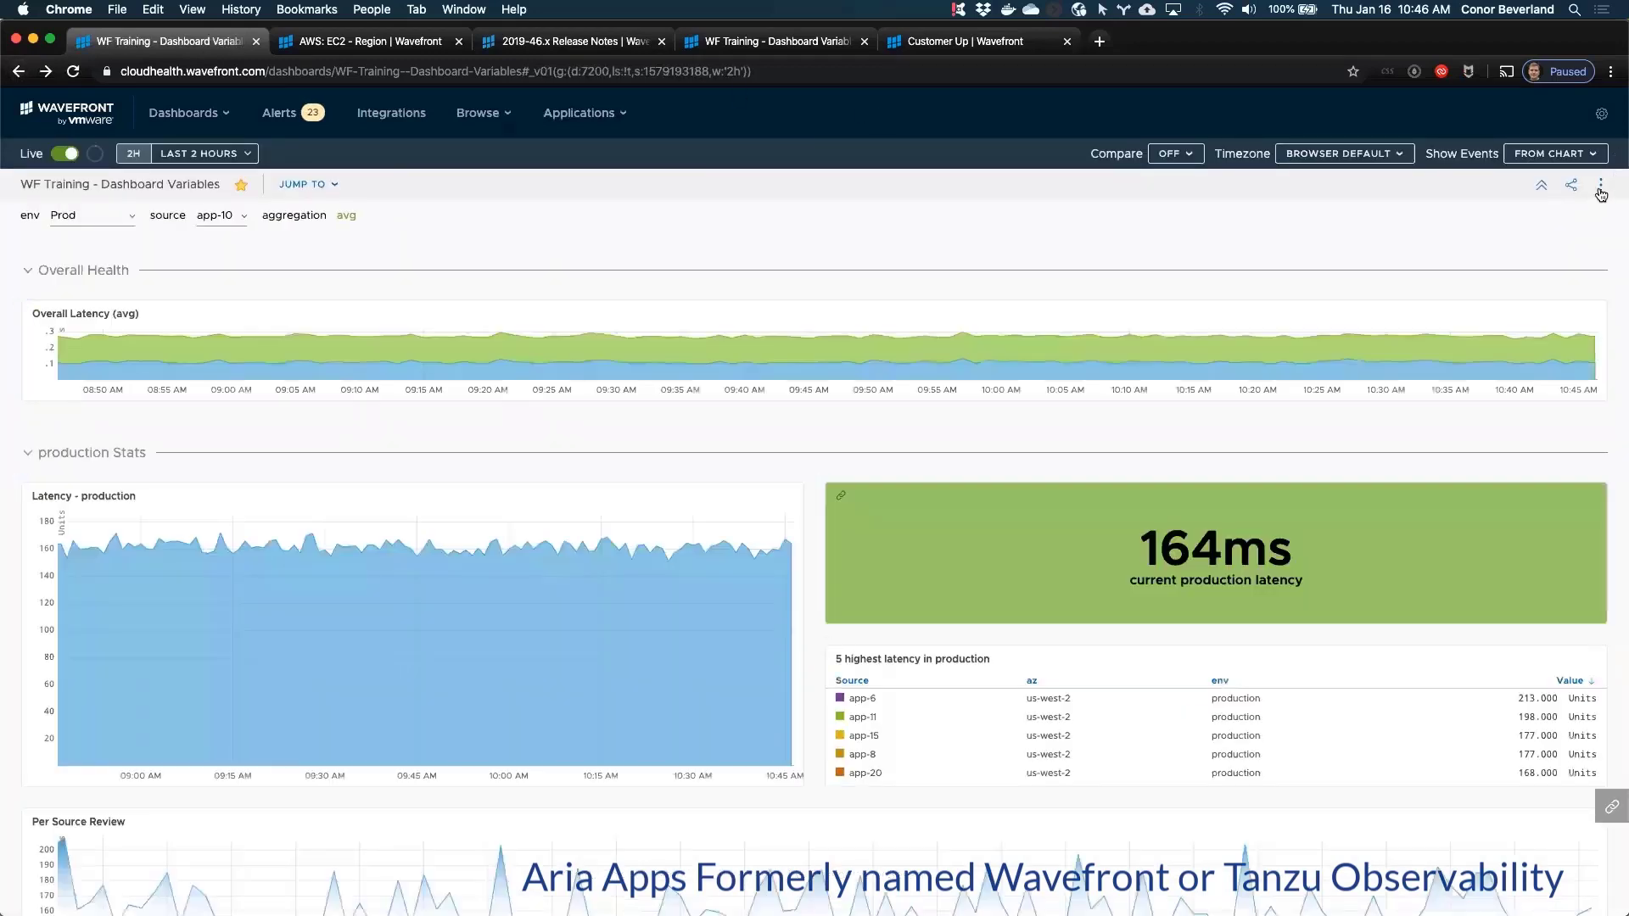
Step: Put the dashboard into edit mode and check how the aggregation variable can be moved, edited, cloned or deleted
{"action": "left_click", "coordinate": [1600, 185]}
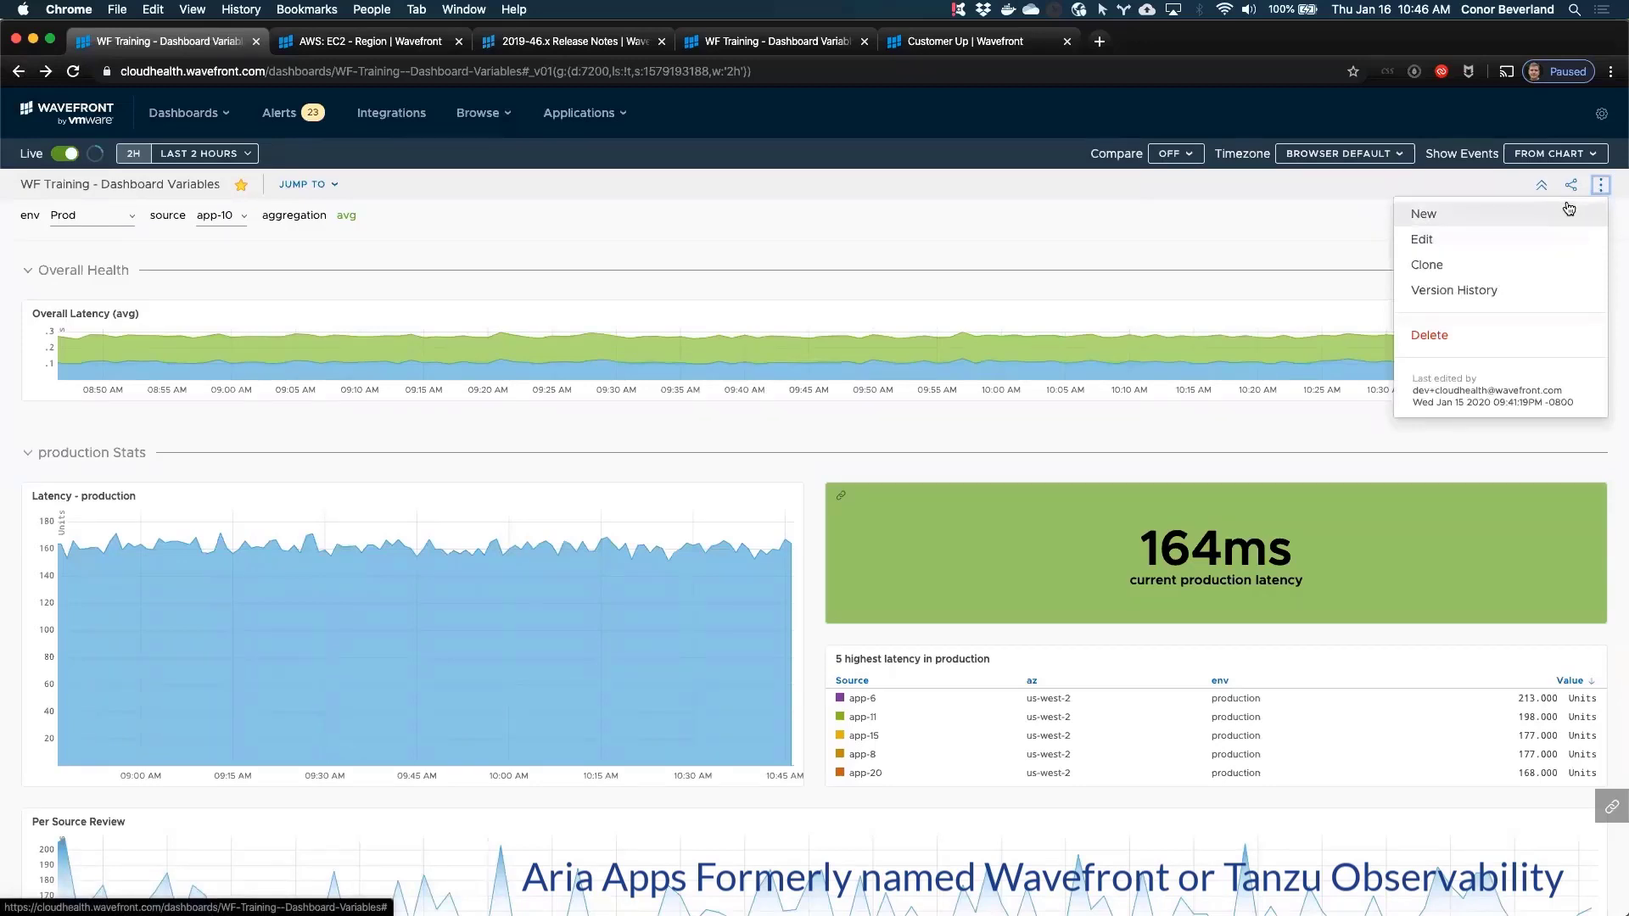
{"action": "left_click", "coordinate": [1488, 239]}
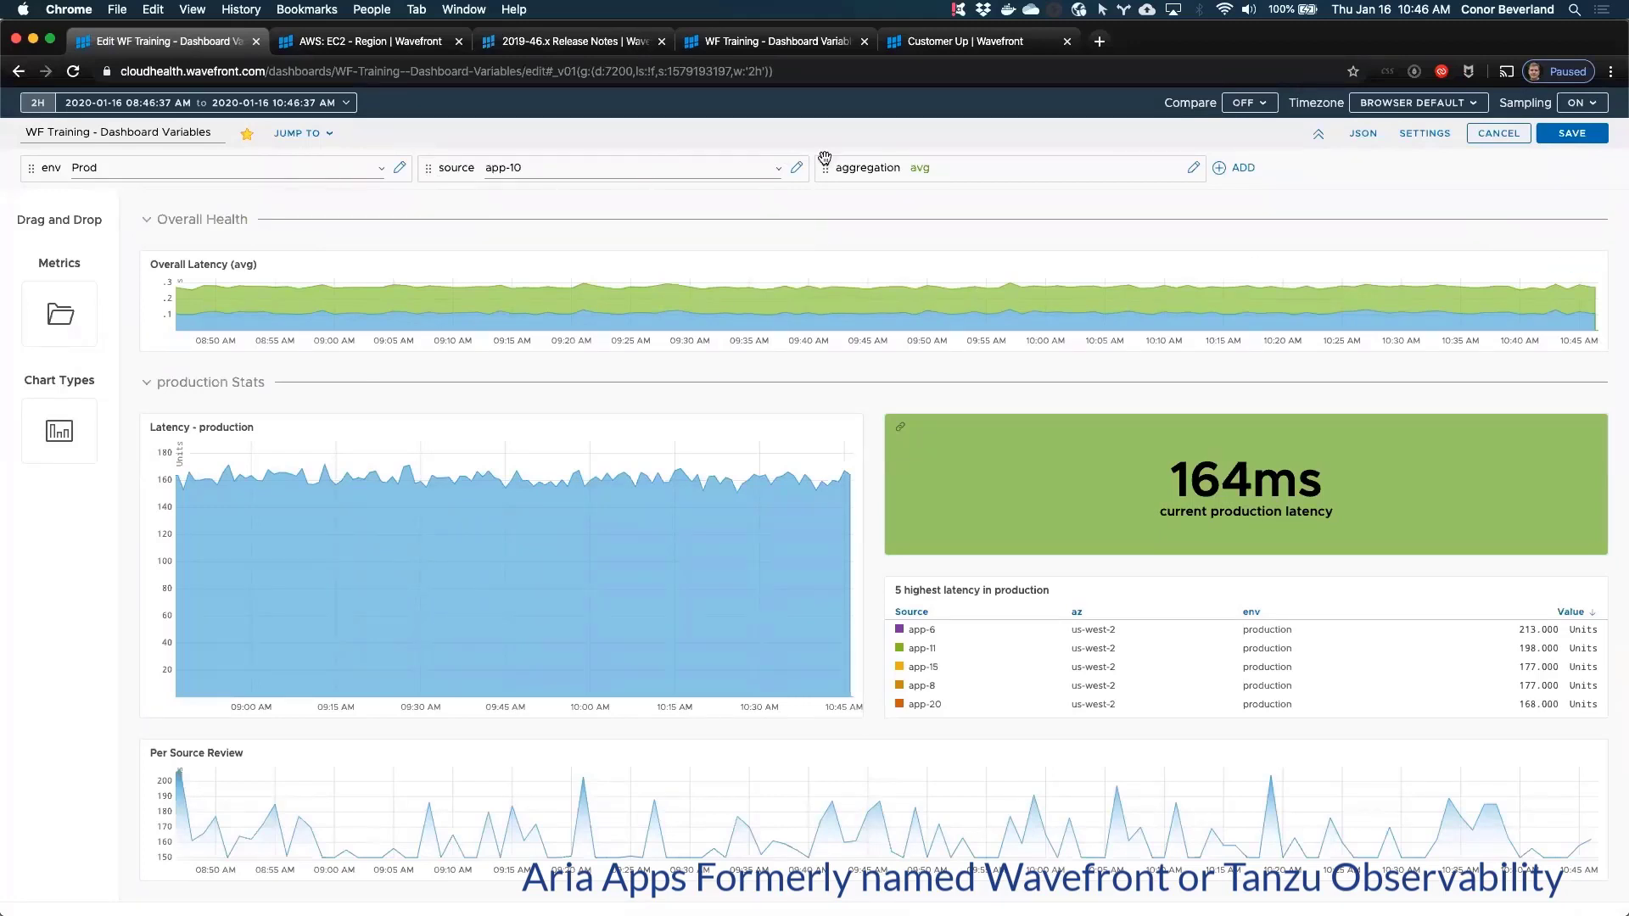
{"action": "mouse_move", "coordinate": [824, 164]}
{"action": "left_mouse_down"}
{"action": "mouse_move", "coordinate": [425, 171]}
{"action": "mouse_move", "coordinate": [806, 165]}
{"action": "left_mouse_up"}
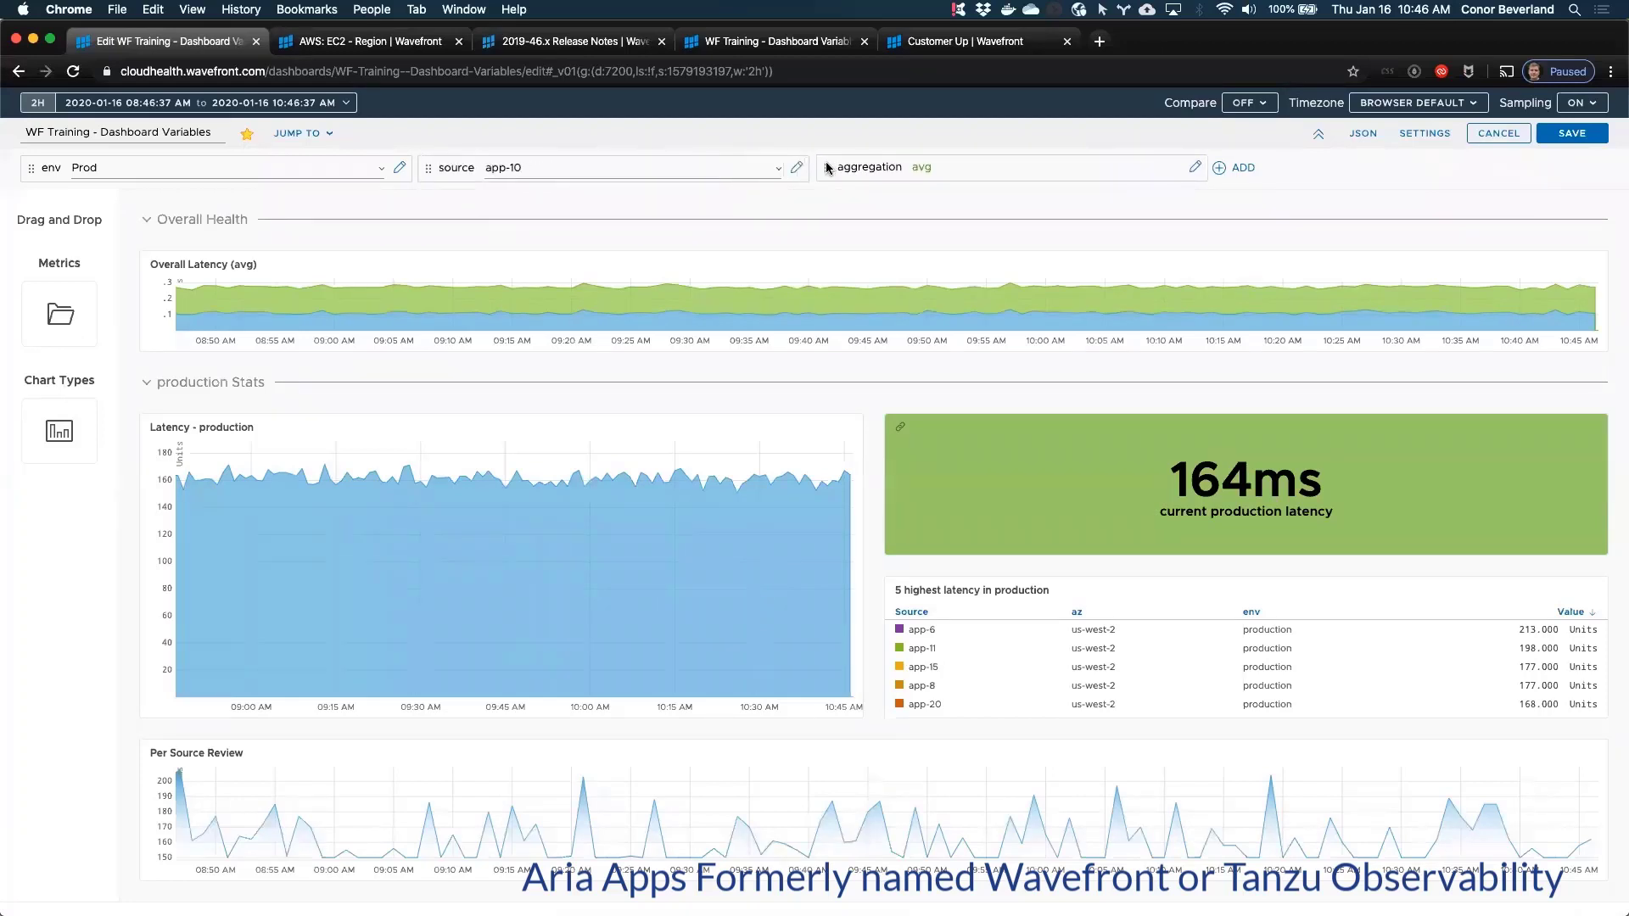
{"action": "left_click", "coordinate": [1193, 170]}
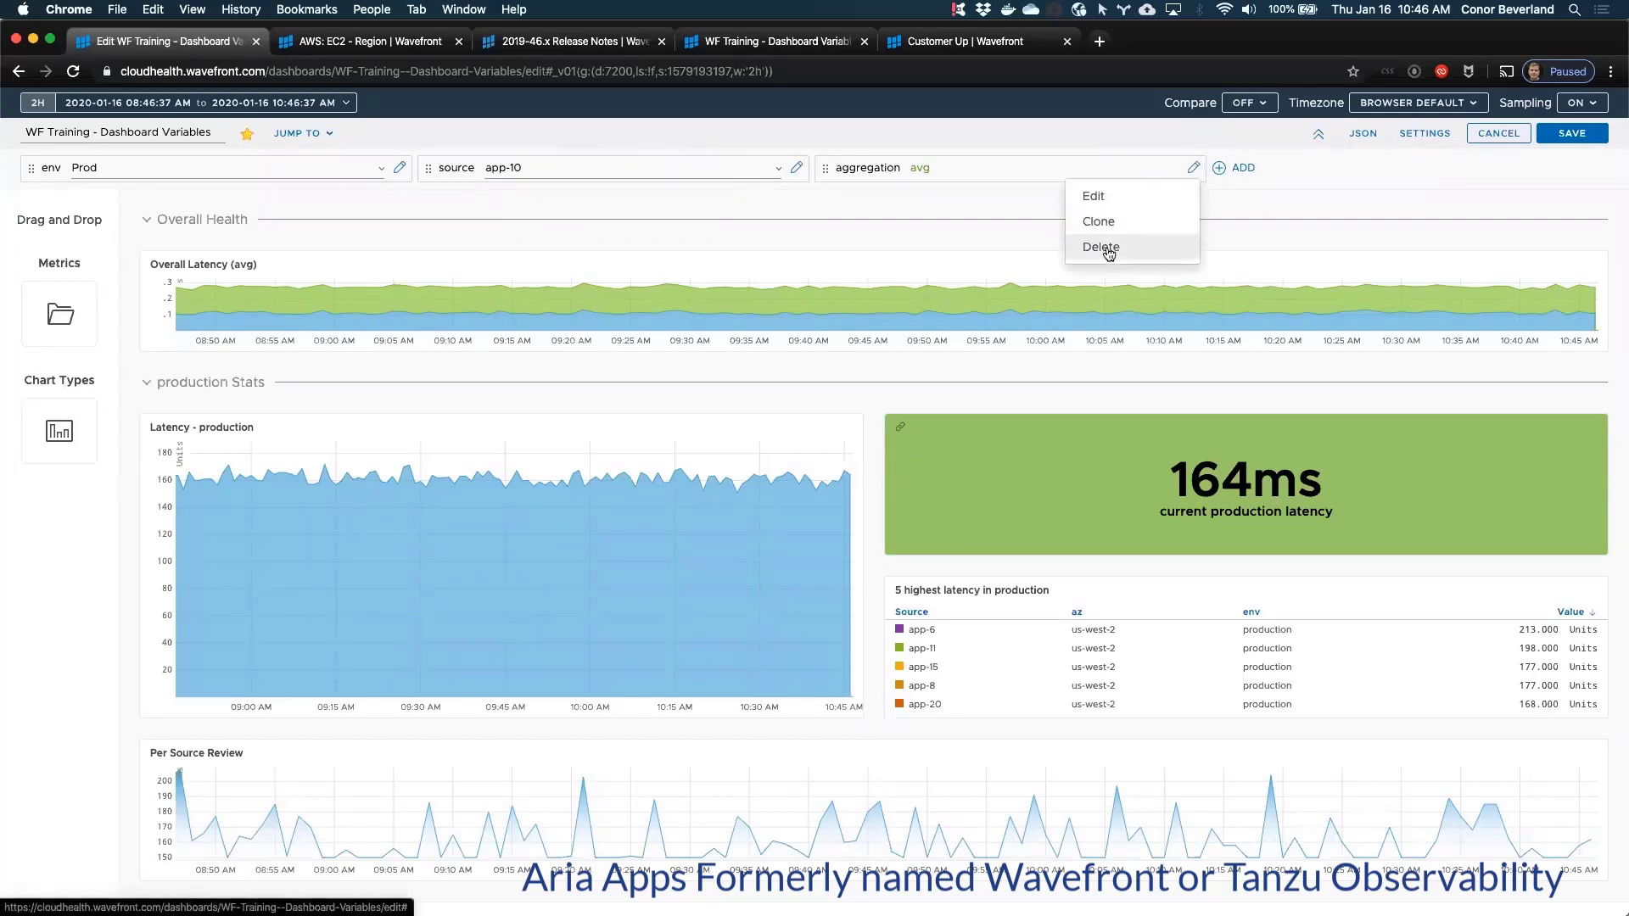
{"action": "left_click", "coordinate": [1280, 183]}
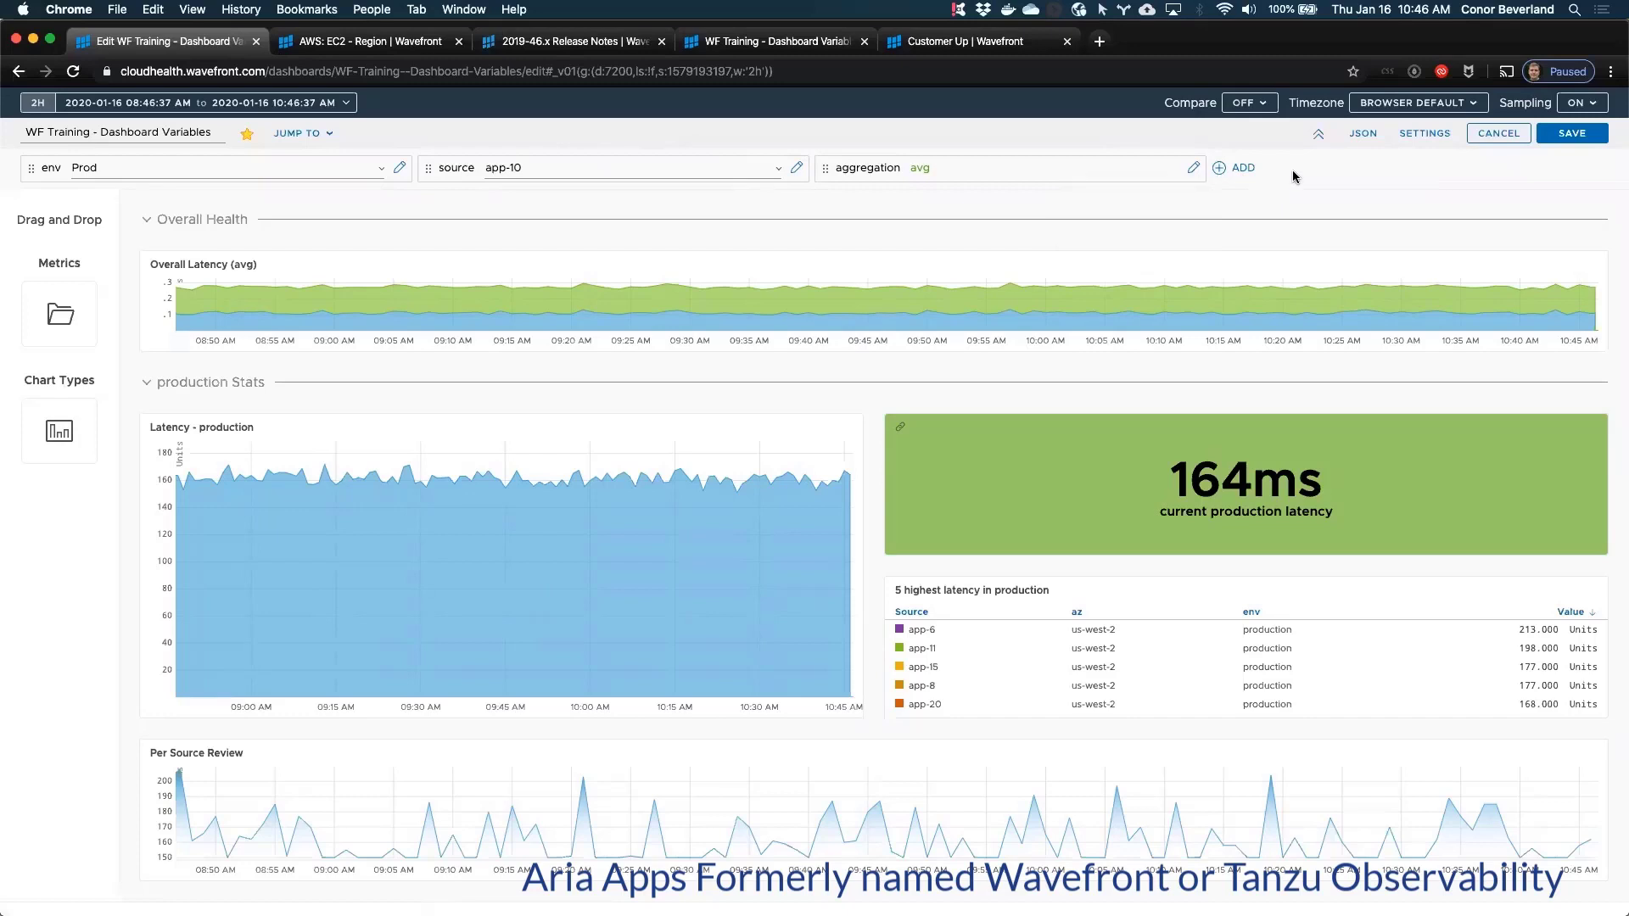
Step: Examine the dashboard's JSON in tree and code view, and cancel without editing it
{"action": "left_click", "coordinate": [1361, 134]}
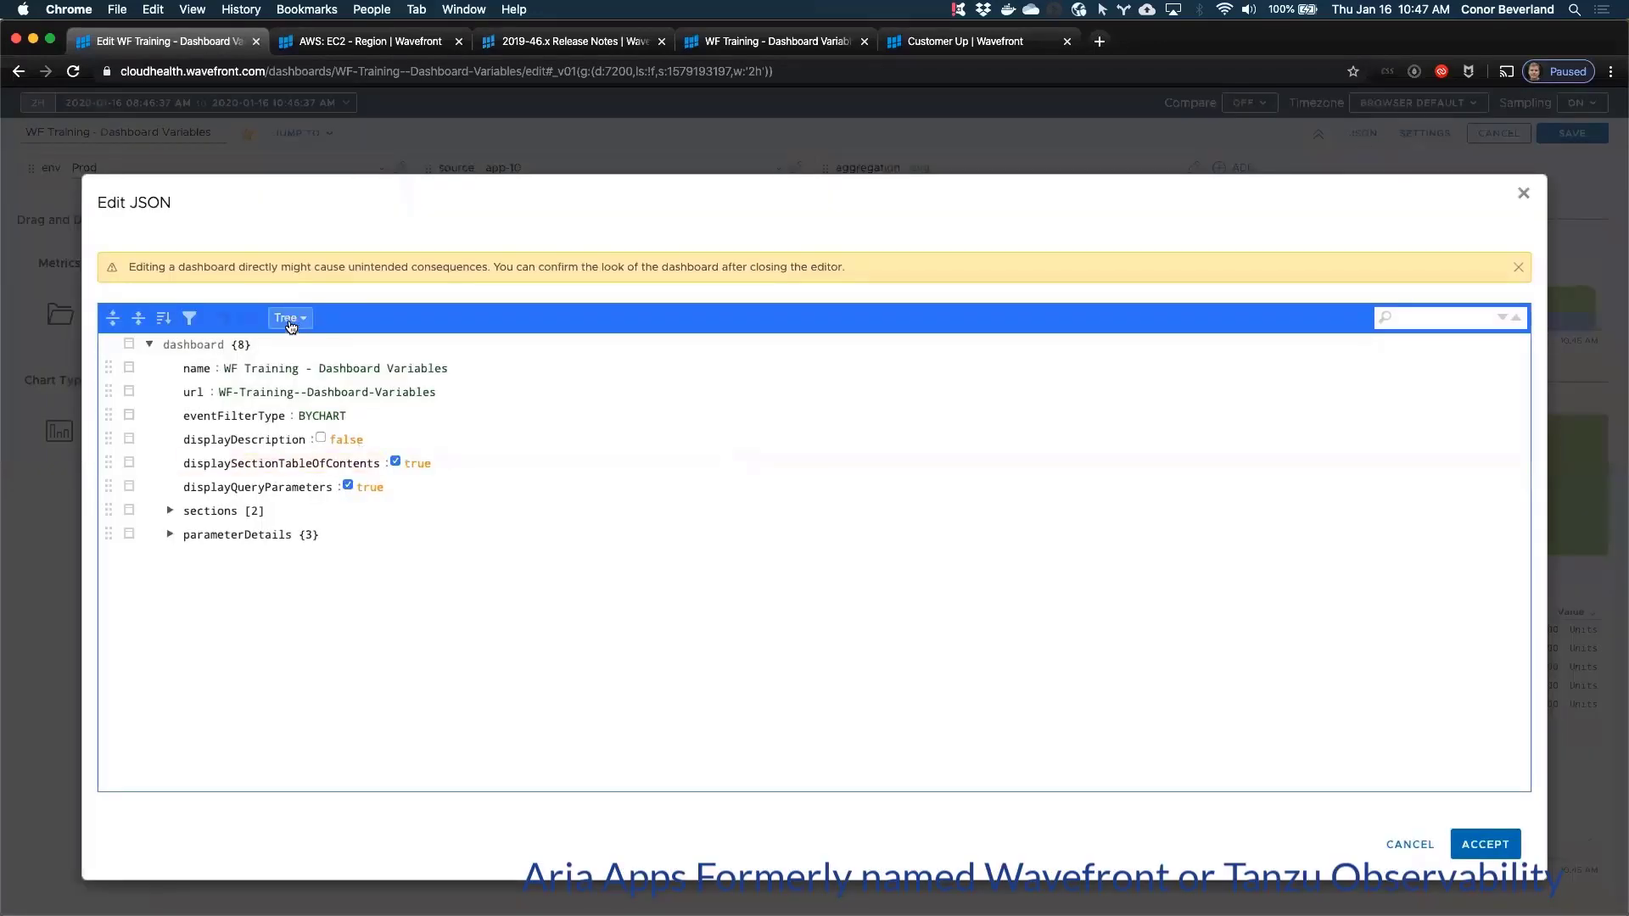
{"action": "left_click", "coordinate": [289, 321]}
{"action": "left_click", "coordinate": [298, 356]}
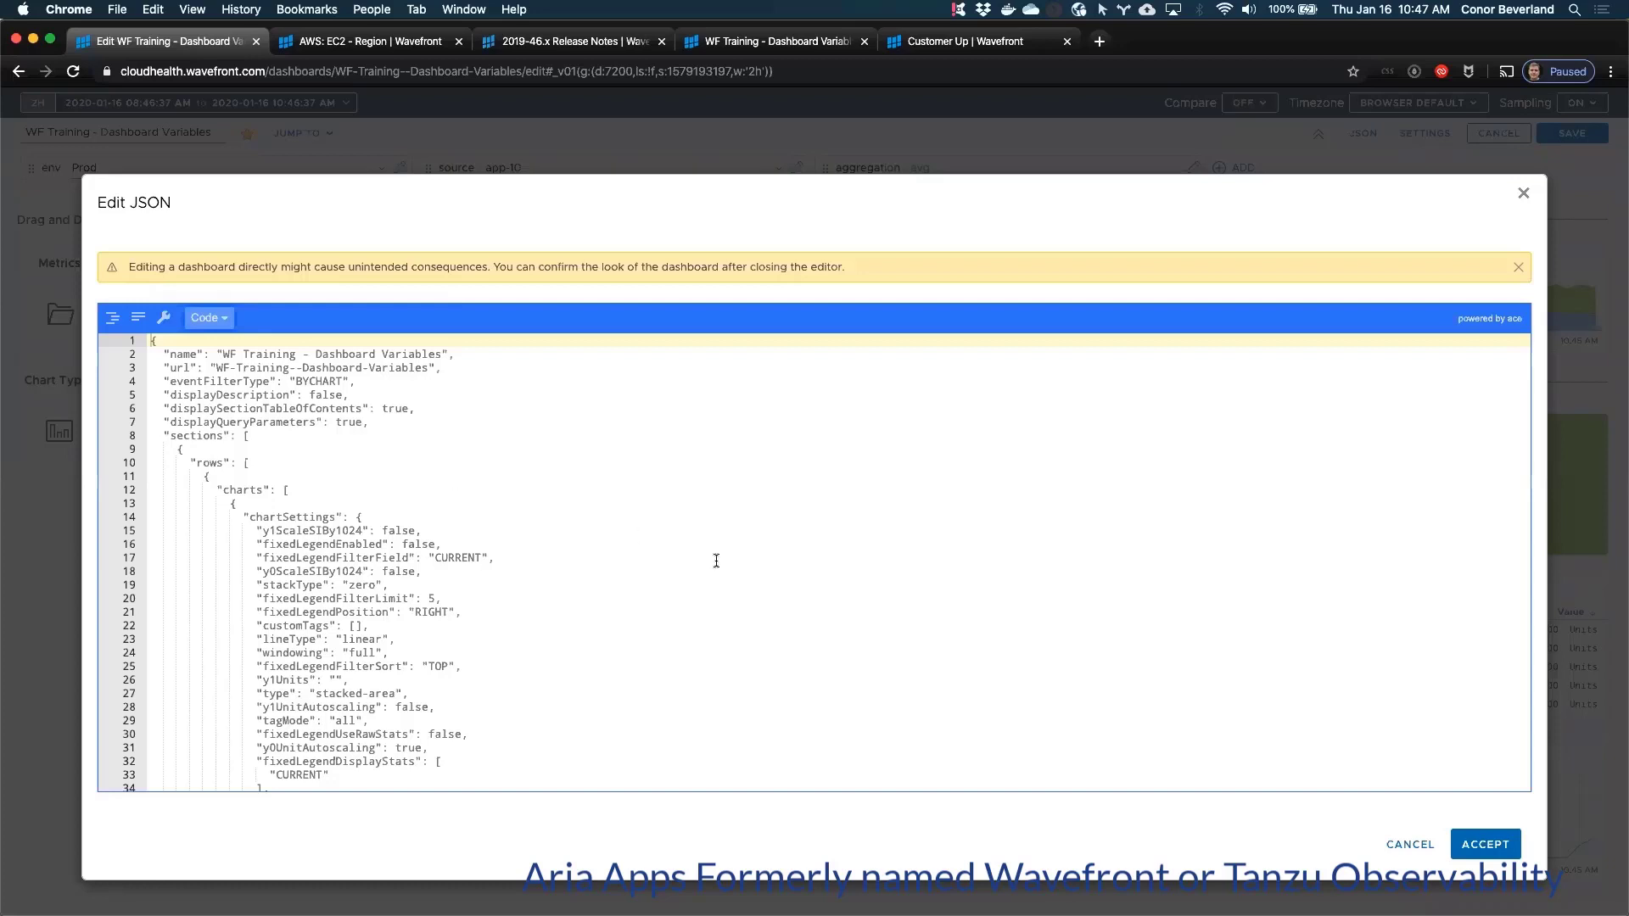
{"action": "left_click", "coordinate": [1407, 845]}
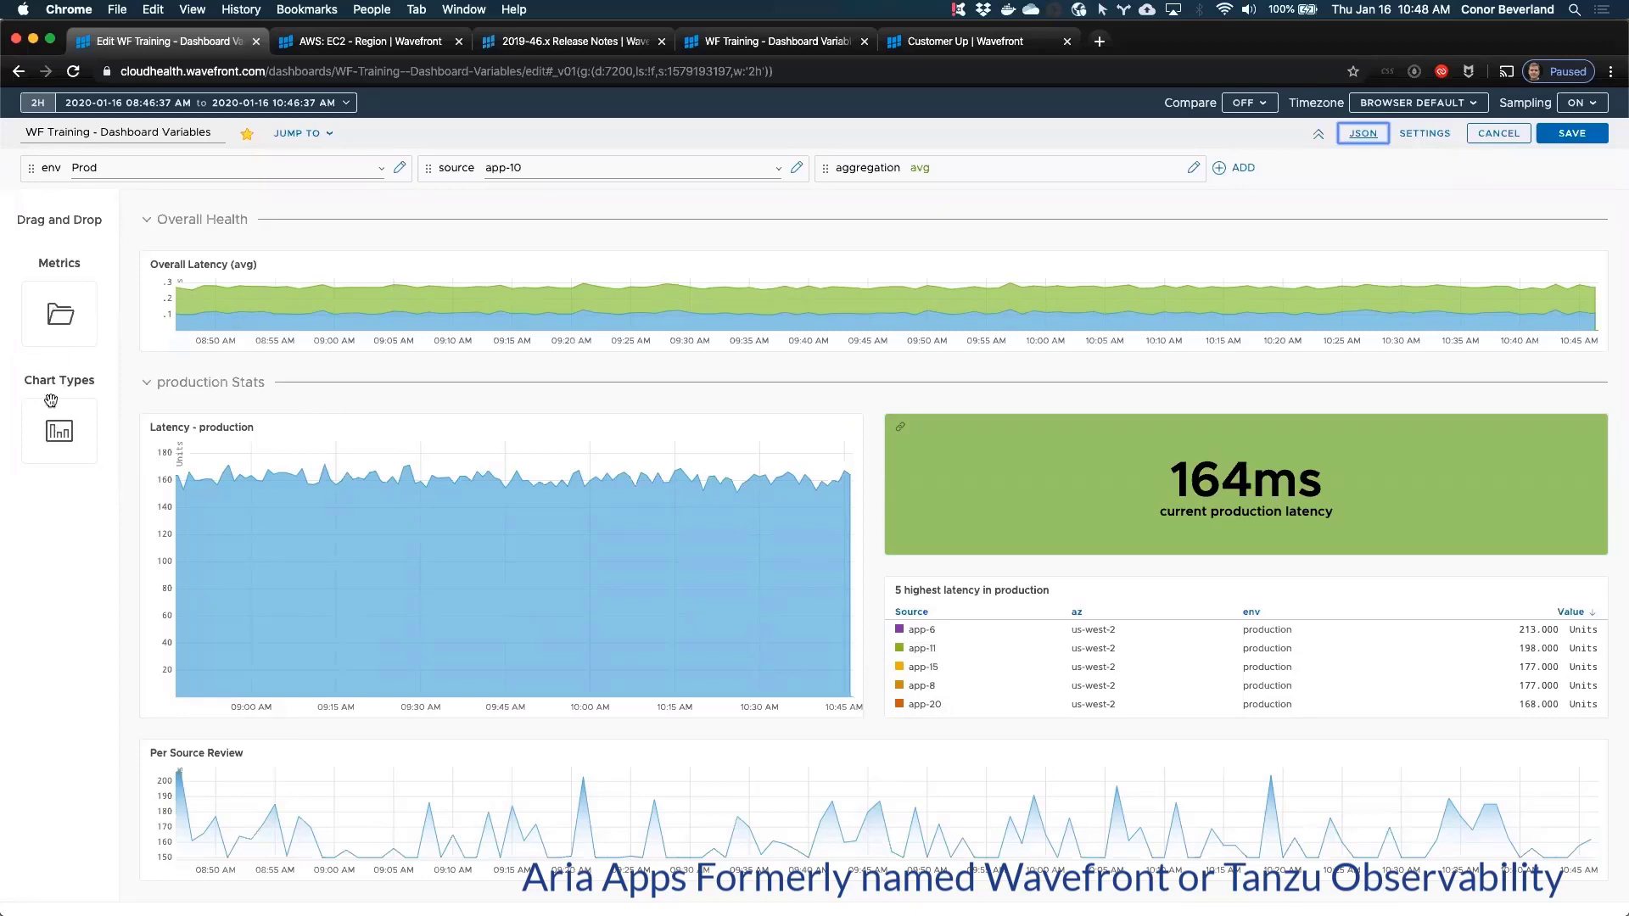
Step: Place the metrics browser and the chart type picker on the dashboard, closing each without adding a chart
{"action": "left_click", "coordinate": [47, 312]}
{"action": "left_click_drag", "start_coordinate": [66, 314], "coordinate": [239, 318]}
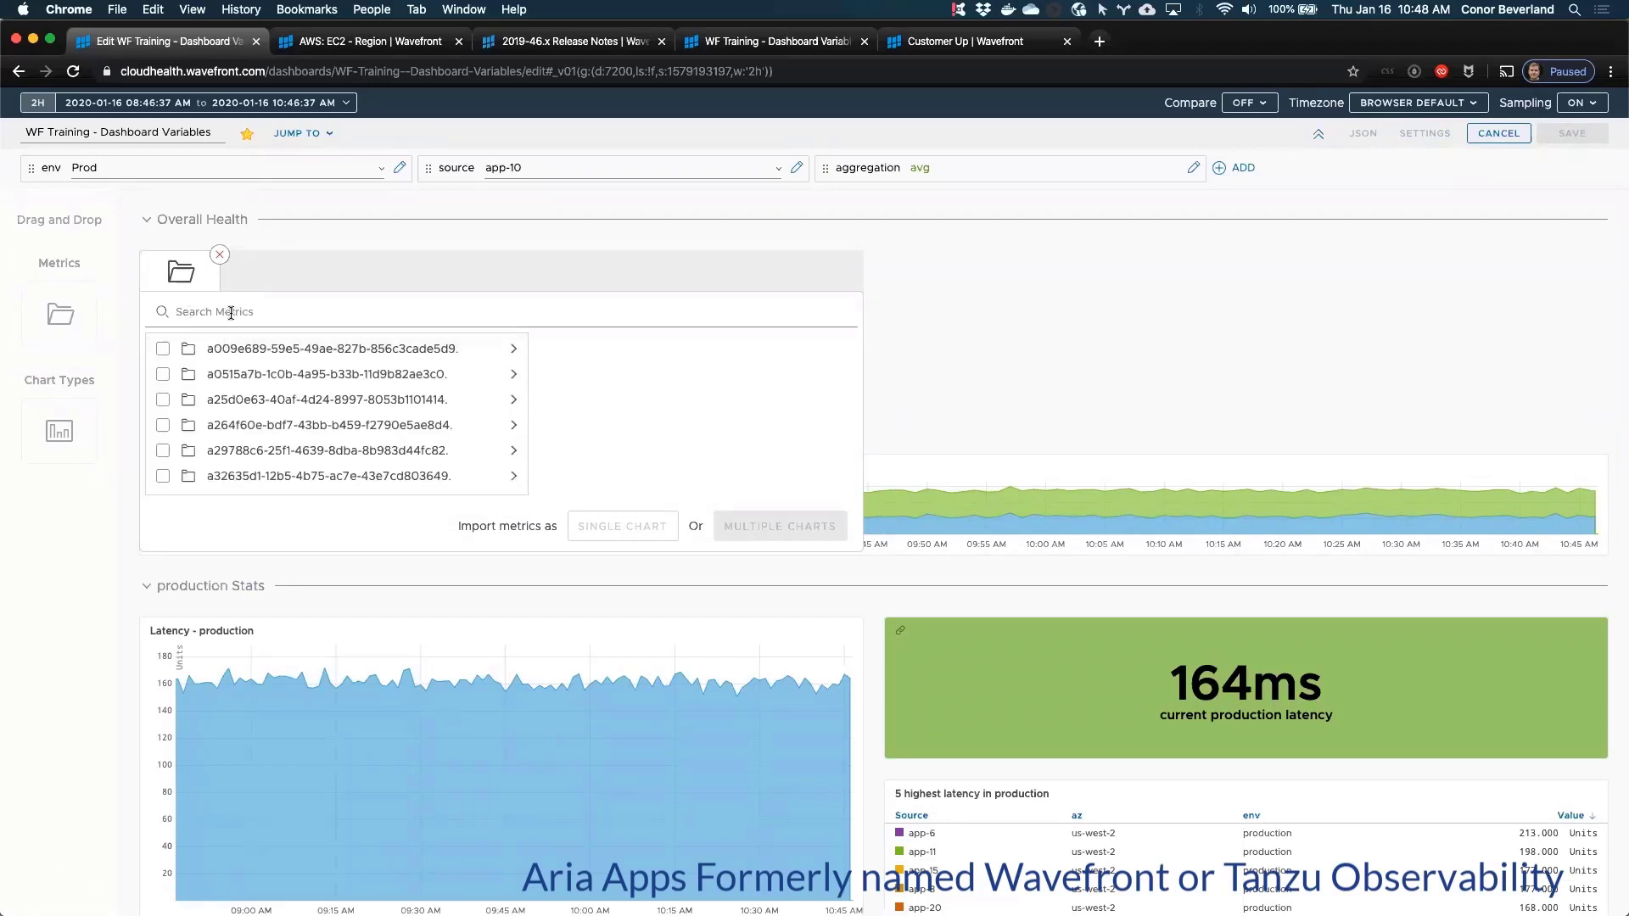
{"action": "left_click", "coordinate": [220, 255]}
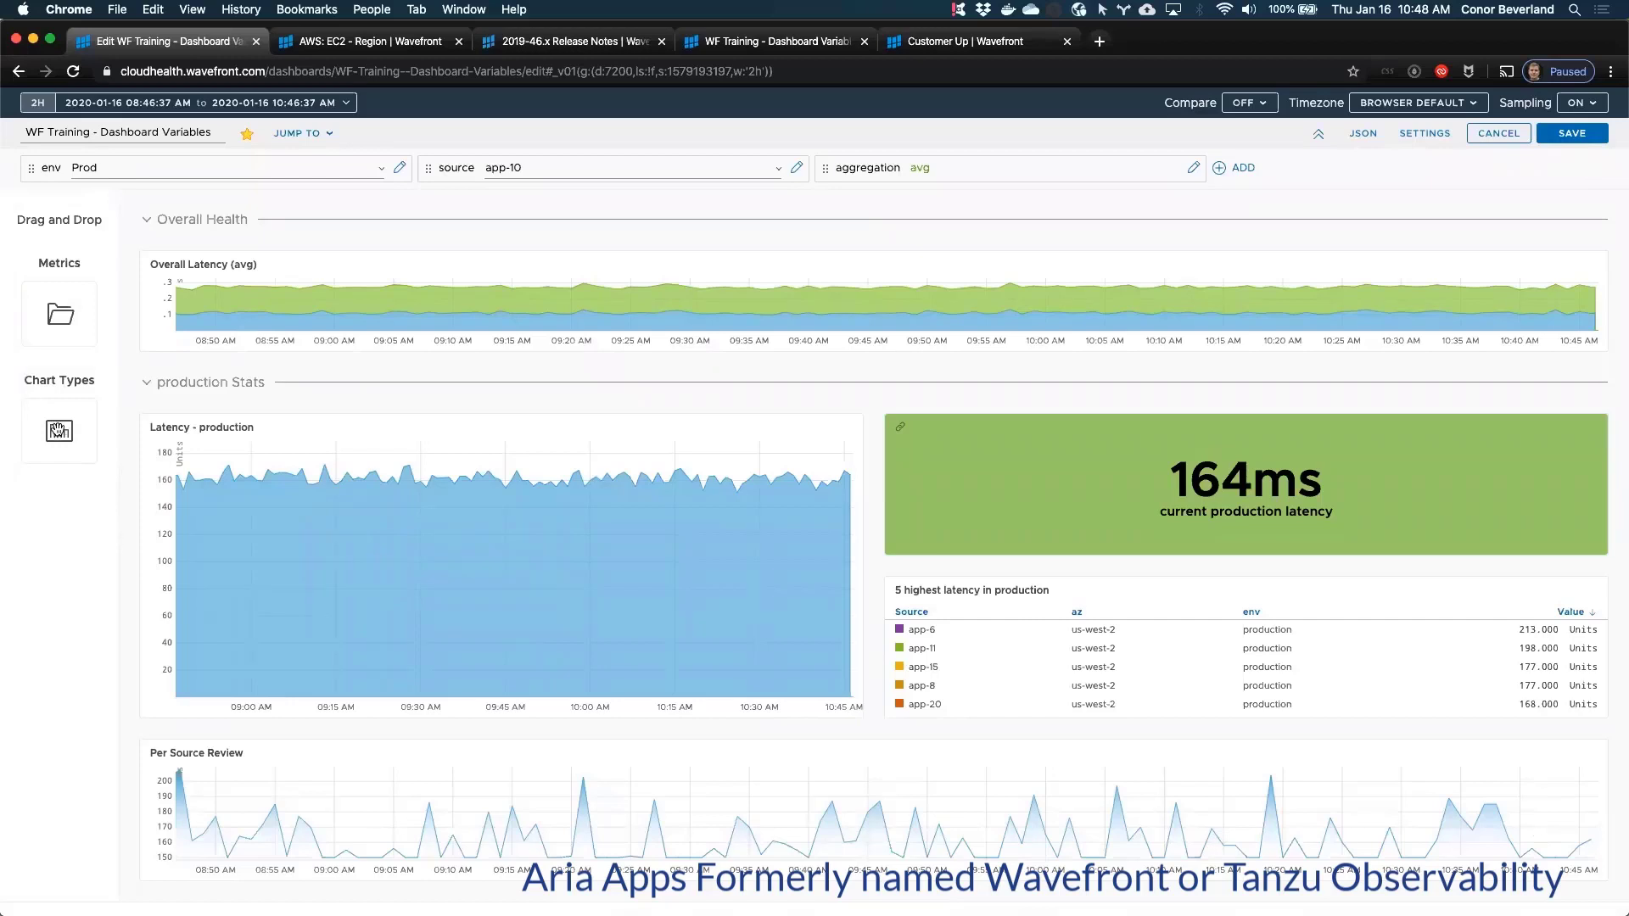
{"action": "left_click_drag", "start_coordinate": [59, 431], "coordinate": [257, 348]}
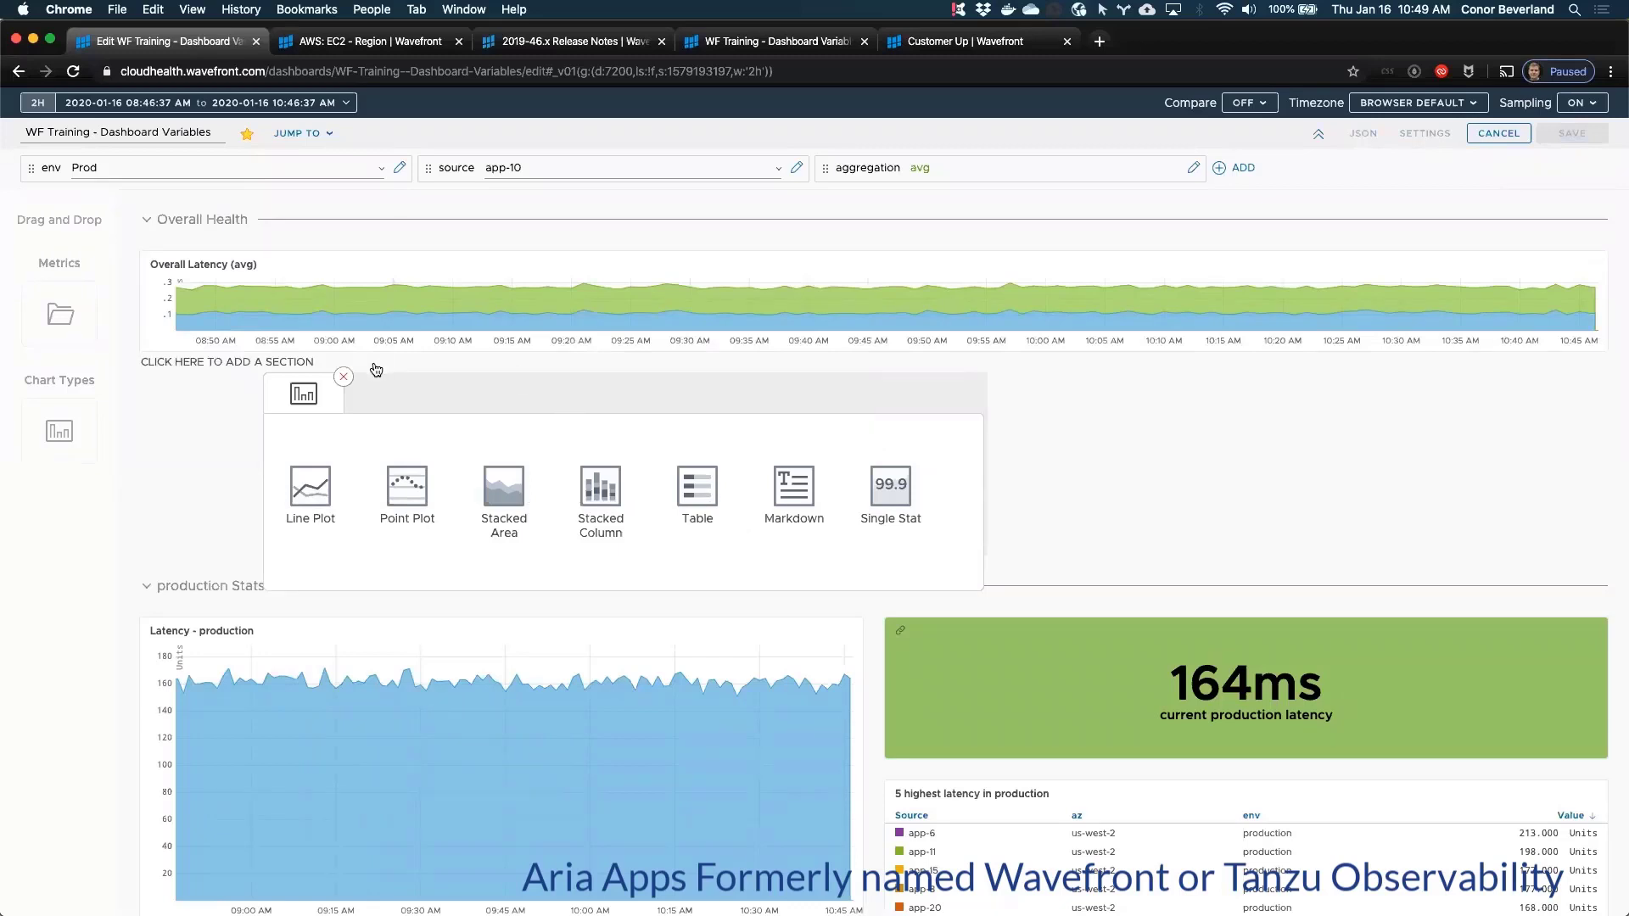
{"action": "left_click", "coordinate": [343, 377]}
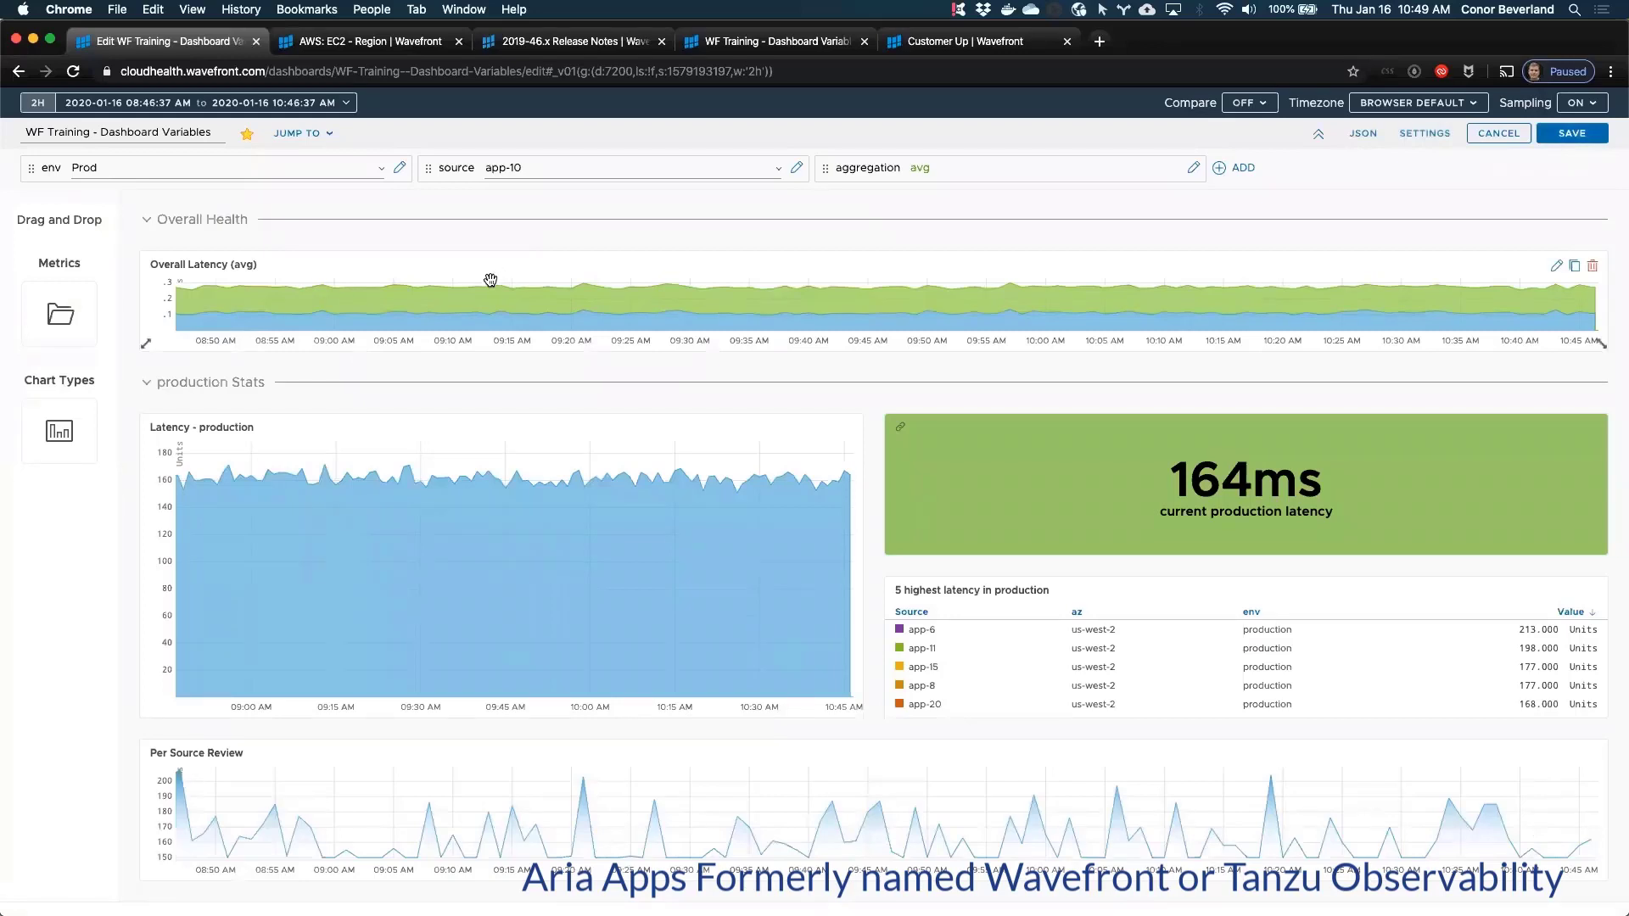
Step: Rearrange the production Stats section with Latency - production across the full width above the current production latency stat
{"action": "mouse_move", "coordinate": [625, 600]}
{"action": "left_mouse_down"}
{"action": "mouse_move", "coordinate": [763, 695]}
{"action": "mouse_move", "coordinate": [865, 731]}
{"action": "mouse_move", "coordinate": [887, 771]}
{"action": "mouse_move", "coordinate": [1055, 811]}
{"action": "mouse_move", "coordinate": [709, 712]}
{"action": "mouse_move", "coordinate": [612, 606]}
{"action": "left_mouse_up"}
{"action": "scroll", "coordinate": [614, 607], "scroll_direction": "down", "scroll_amount": 1}
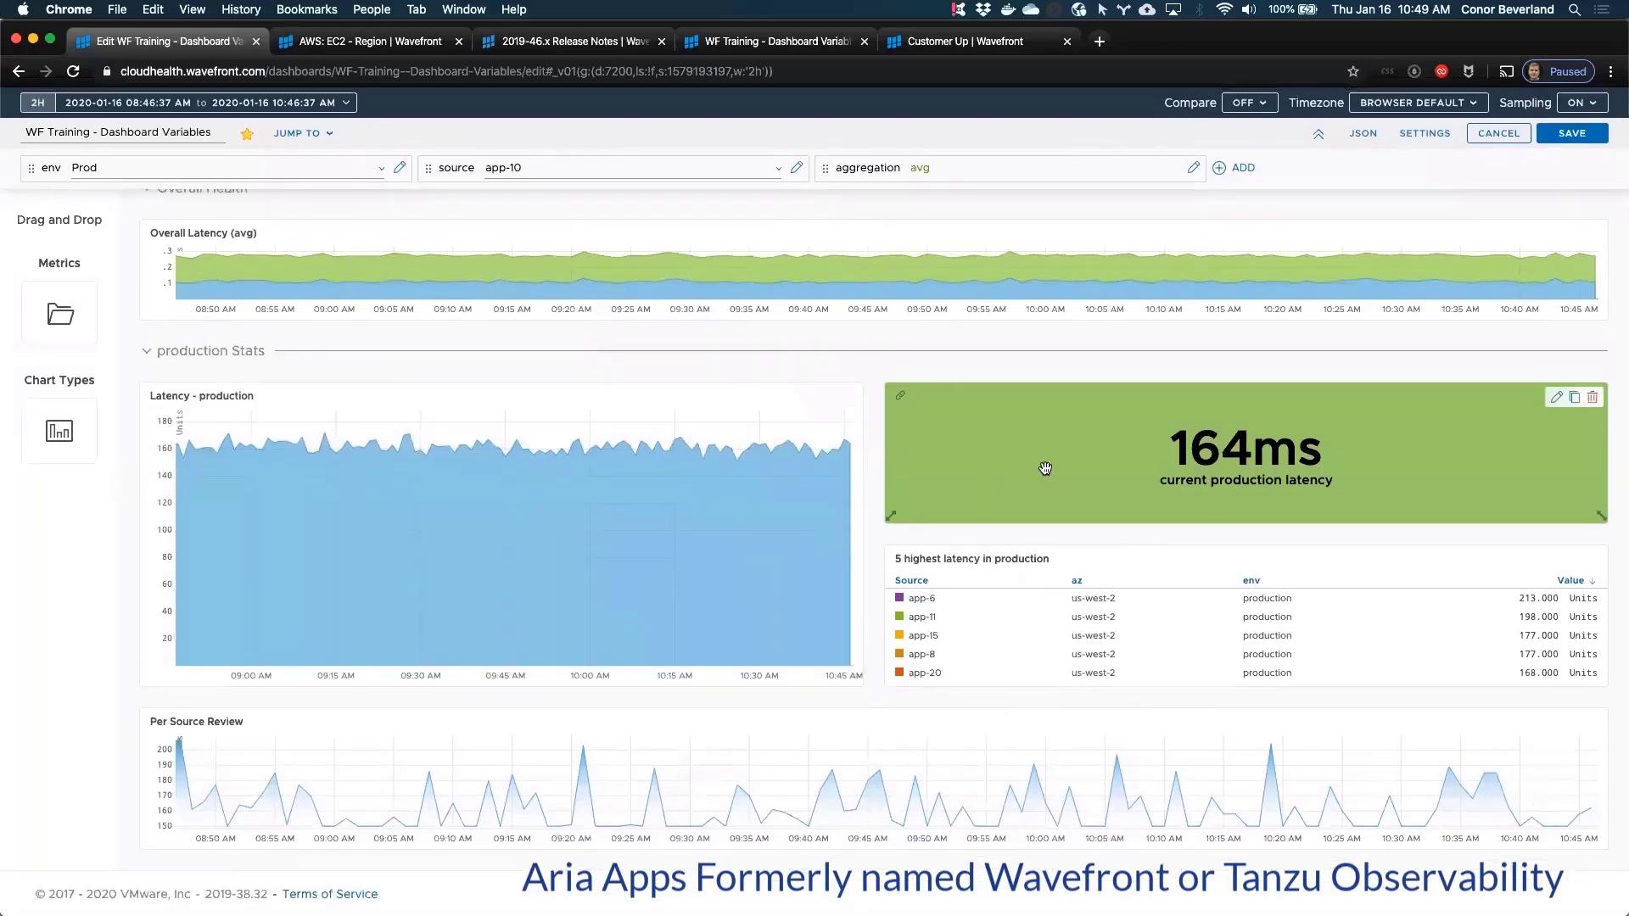
{"action": "left_click_drag", "start_coordinate": [1086, 456], "coordinate": [308, 767]}
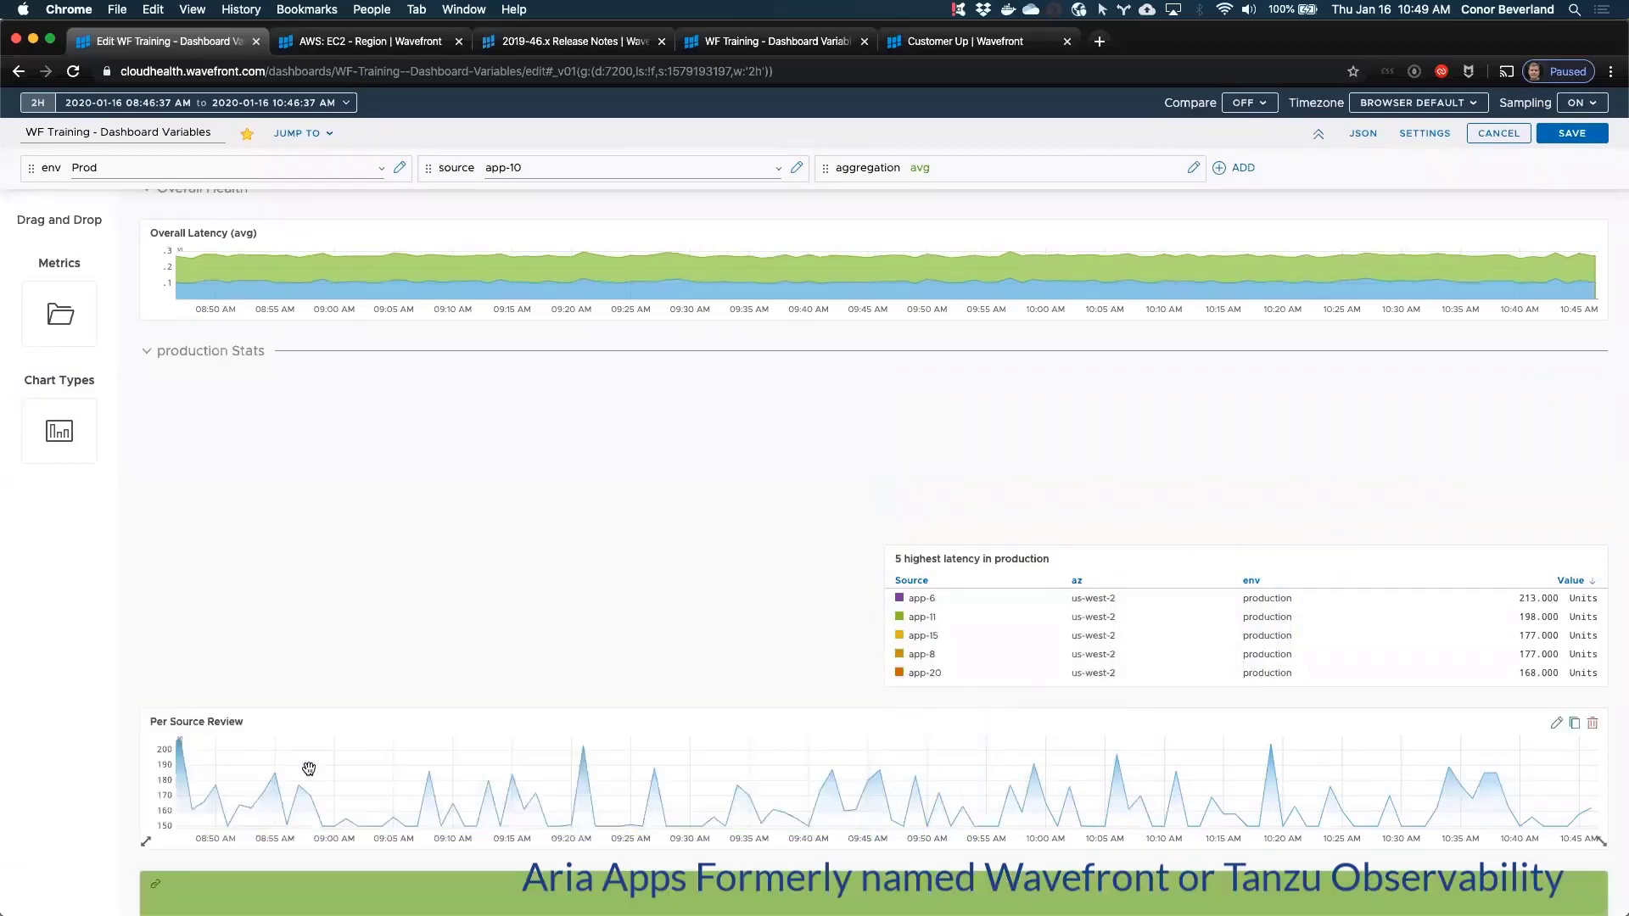
{"action": "scroll", "coordinate": [308, 767], "scroll_direction": "down", "scroll_amount": 5}
{"action": "left_click_drag", "start_coordinate": [571, 614], "coordinate": [692, 583]}
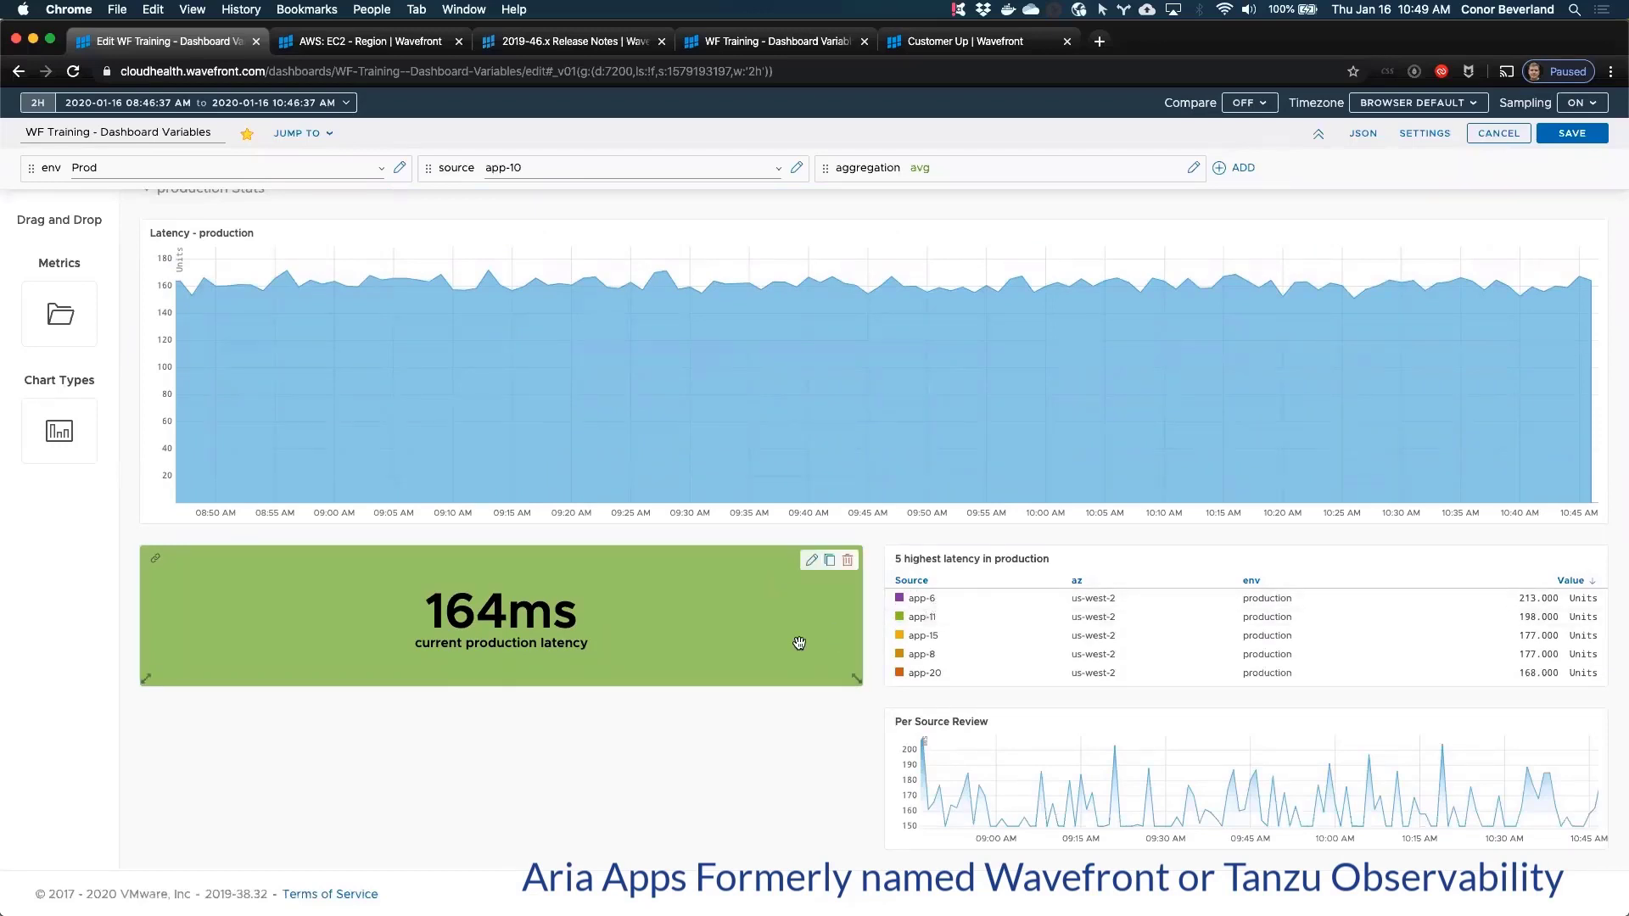
Step: Move Per Source Review to the start of the production Stats section, with Latency - production beneath the 5 highest latency table
{"action": "left_click_drag", "start_coordinate": [1057, 751], "coordinate": [587, 599]}
{"action": "left_click_drag", "start_coordinate": [572, 599], "coordinate": [252, 570]}
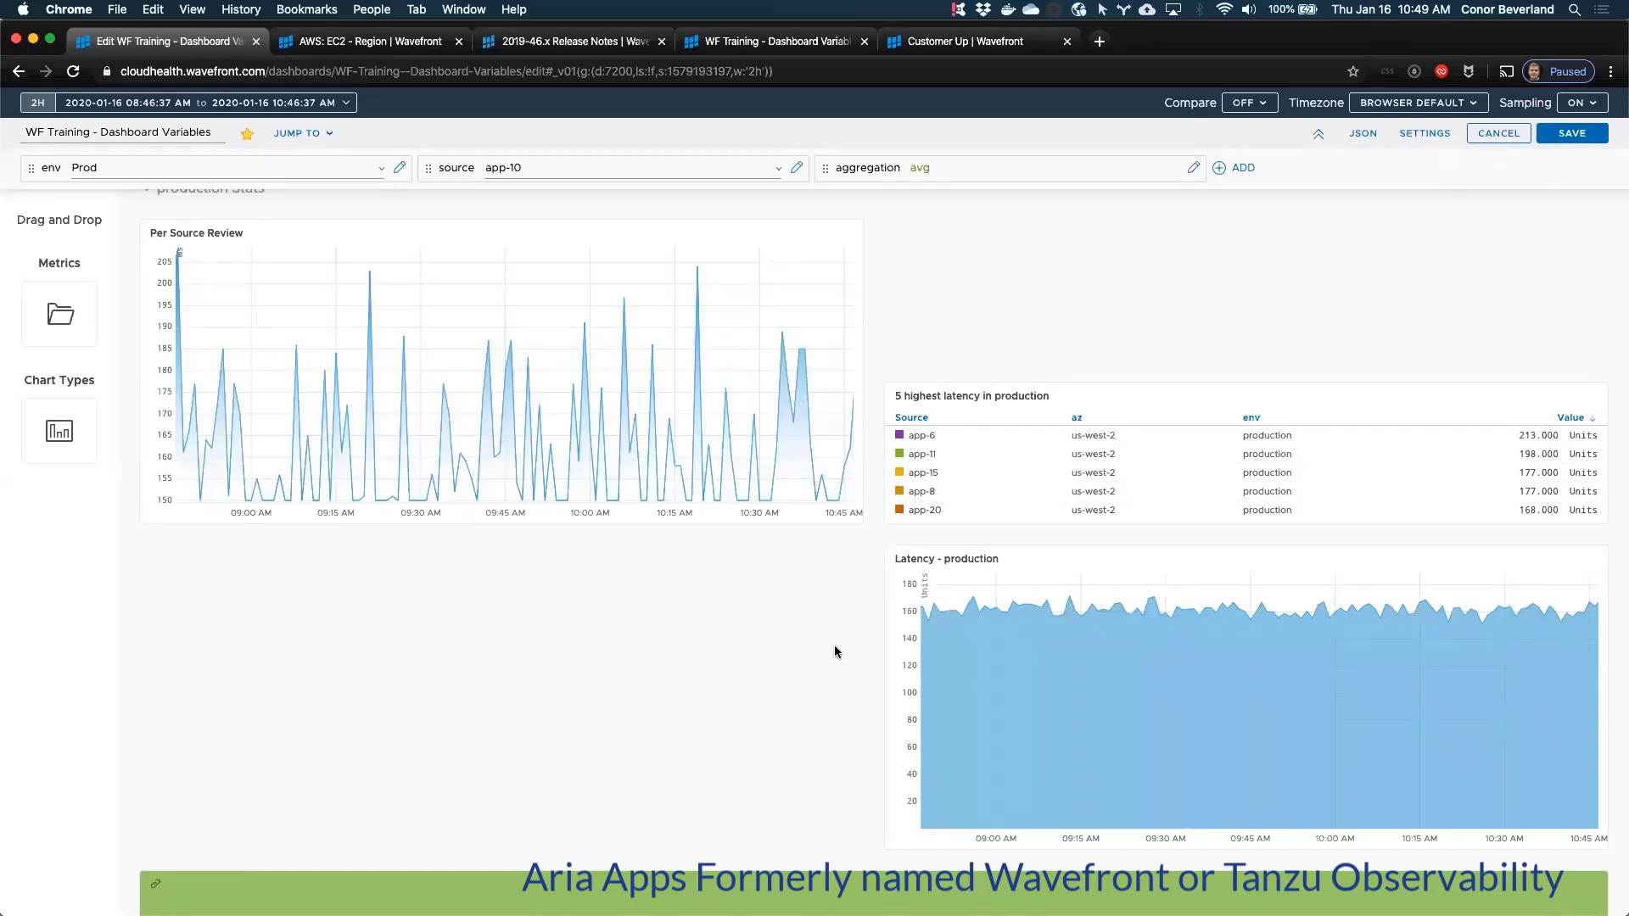
{"action": "scroll", "coordinate": [836, 661], "scroll_direction": "down", "scroll_amount": 2}
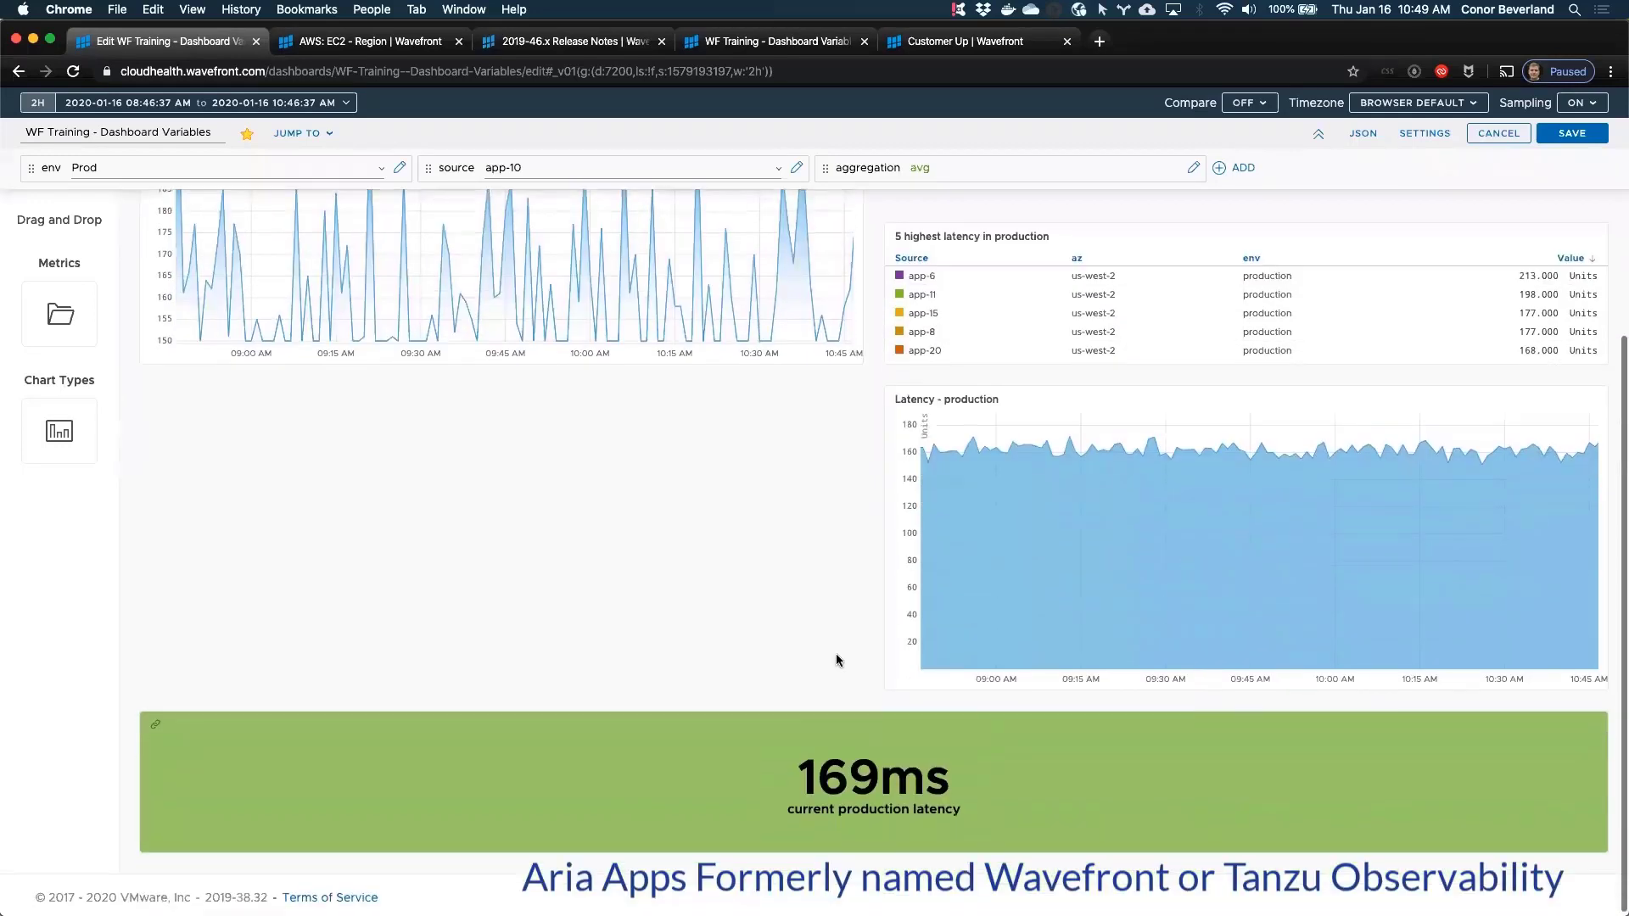
Step: Shorten the 5 highest latency in production table, then enlarge it to leave empty space beneath its rows
{"action": "scroll", "coordinate": [837, 661], "scroll_direction": "up", "scroll_amount": 2}
{"action": "scroll", "coordinate": [837, 660], "scroll_direction": "up", "scroll_amount": 3}
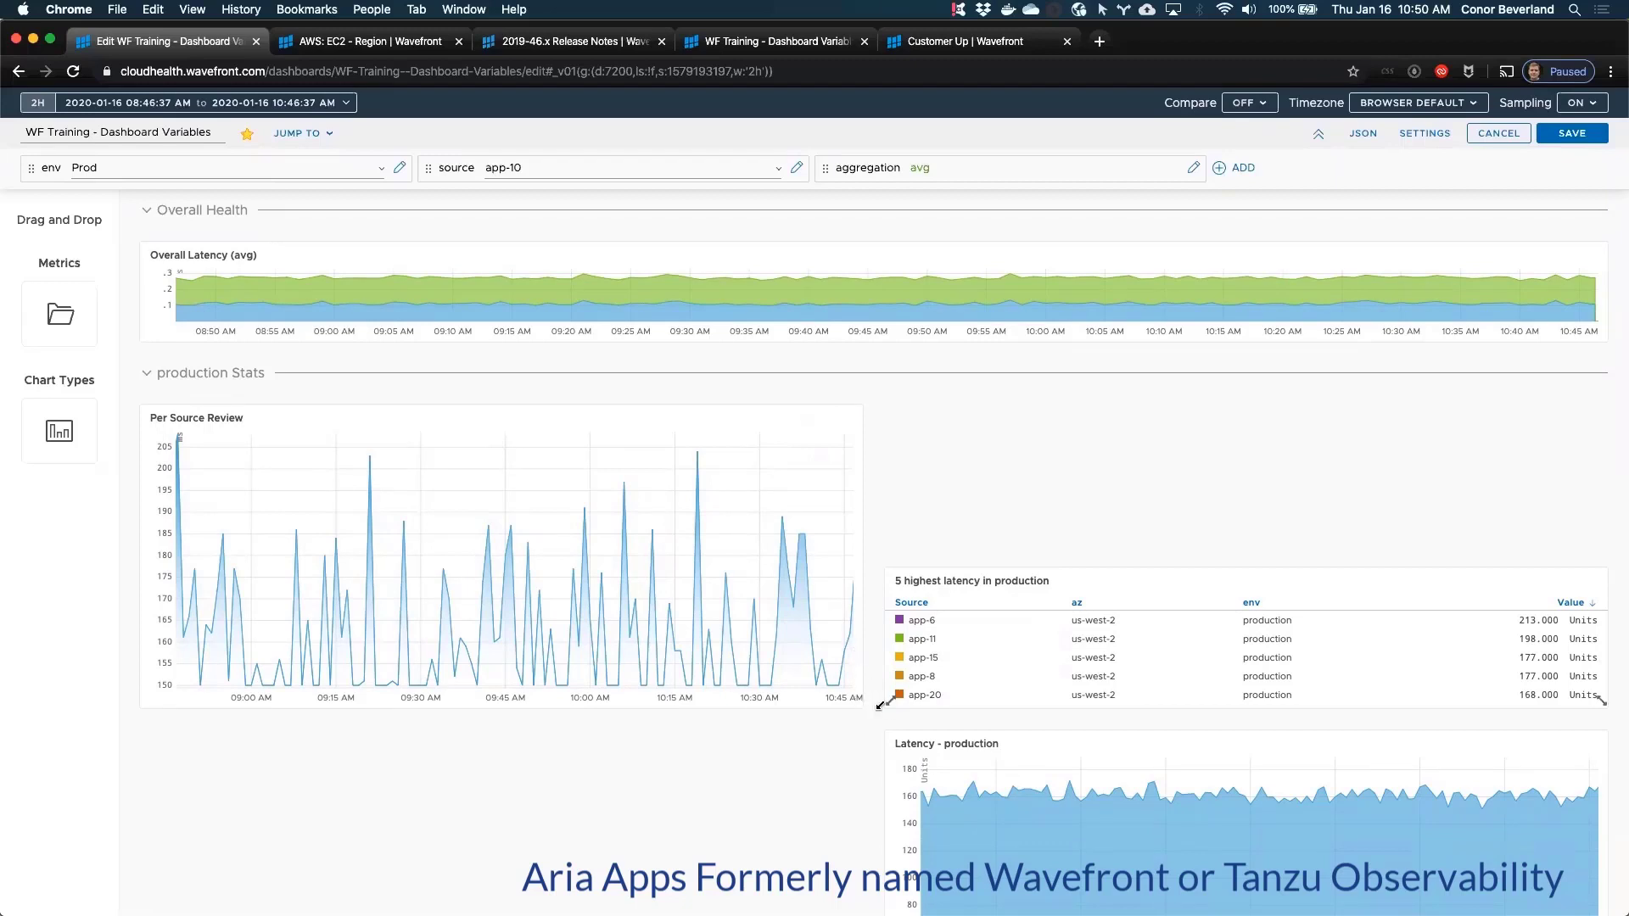
{"action": "left_click_drag", "start_coordinate": [890, 703], "coordinate": [900, 665]}
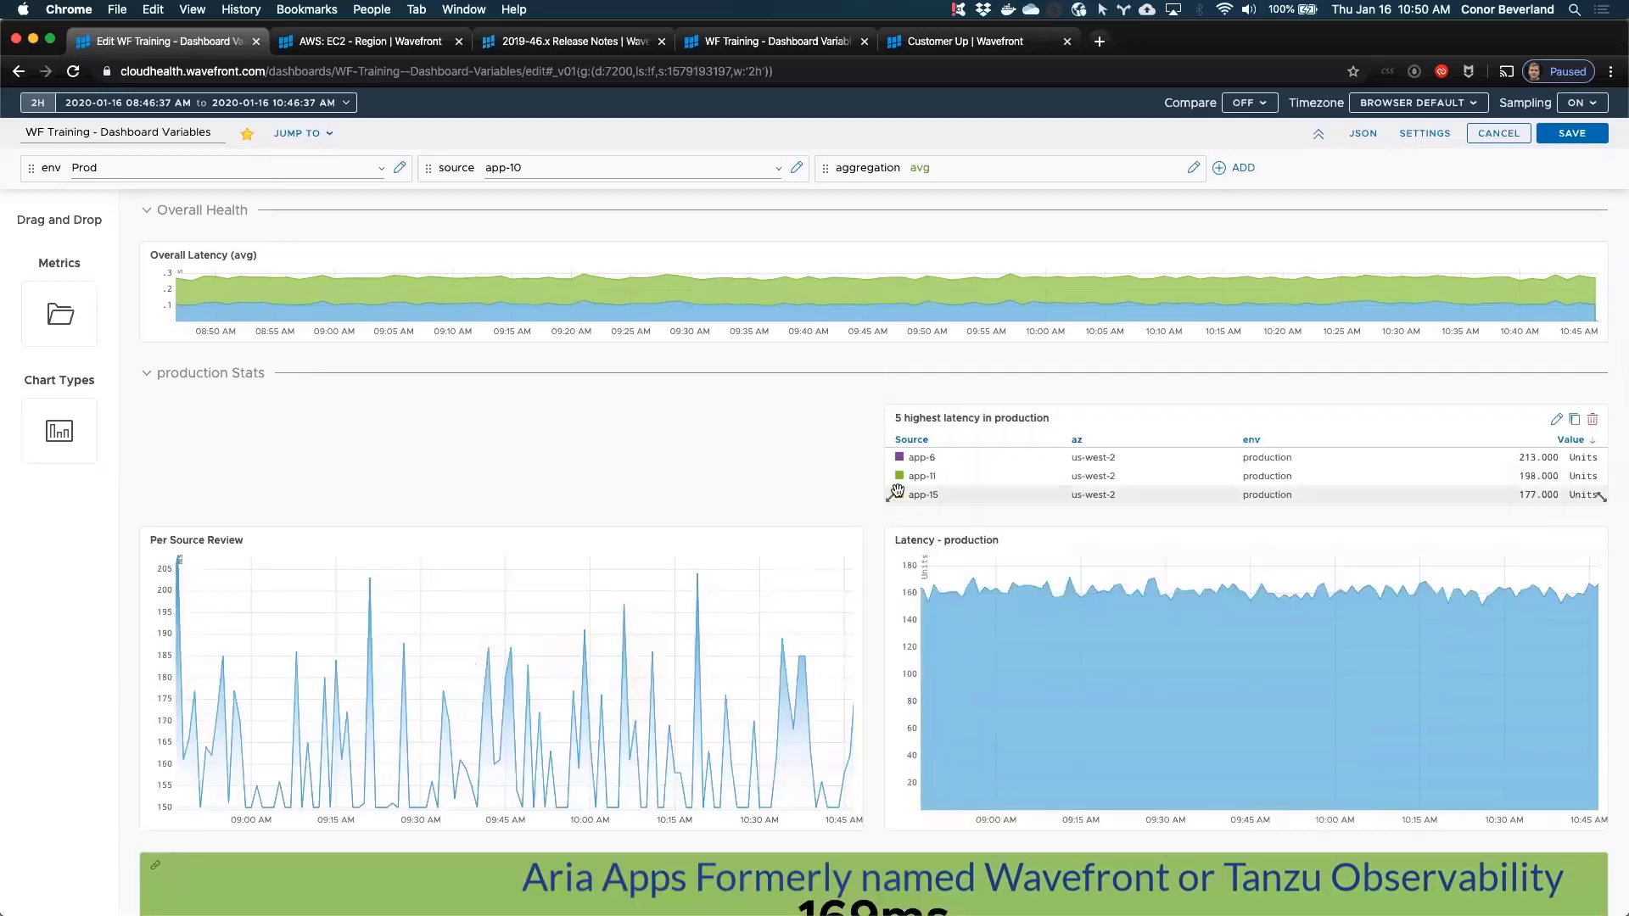
{"action": "left_click_drag", "start_coordinate": [886, 504], "coordinate": [891, 647]}
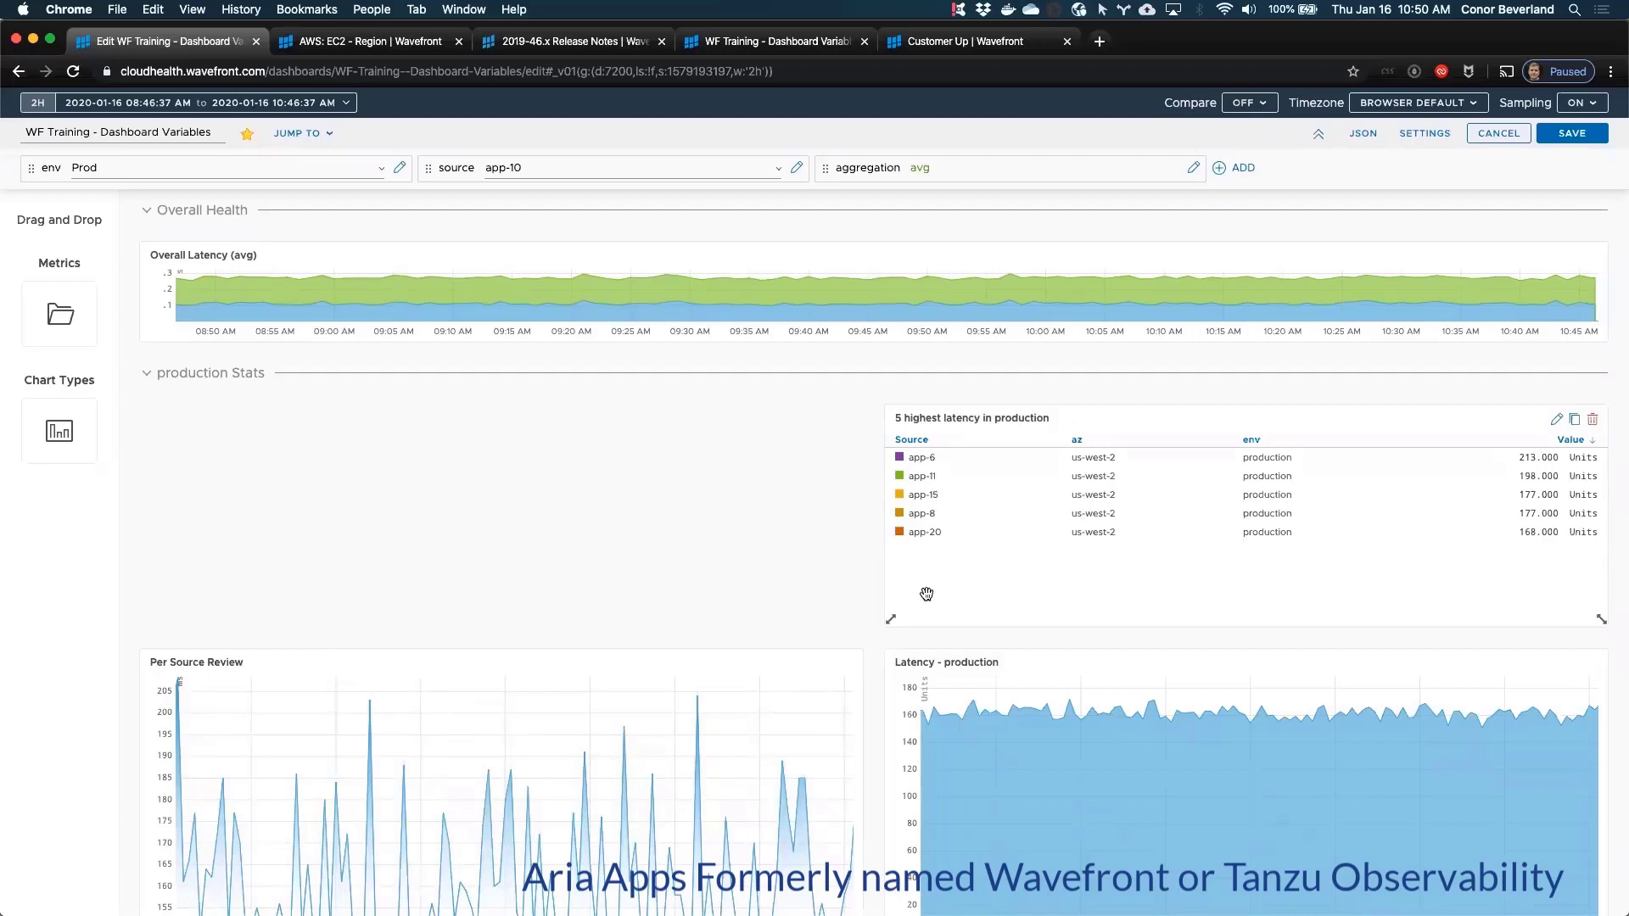
{"action": "scroll", "coordinate": [887, 604], "scroll_direction": "down", "scroll_amount": 4}
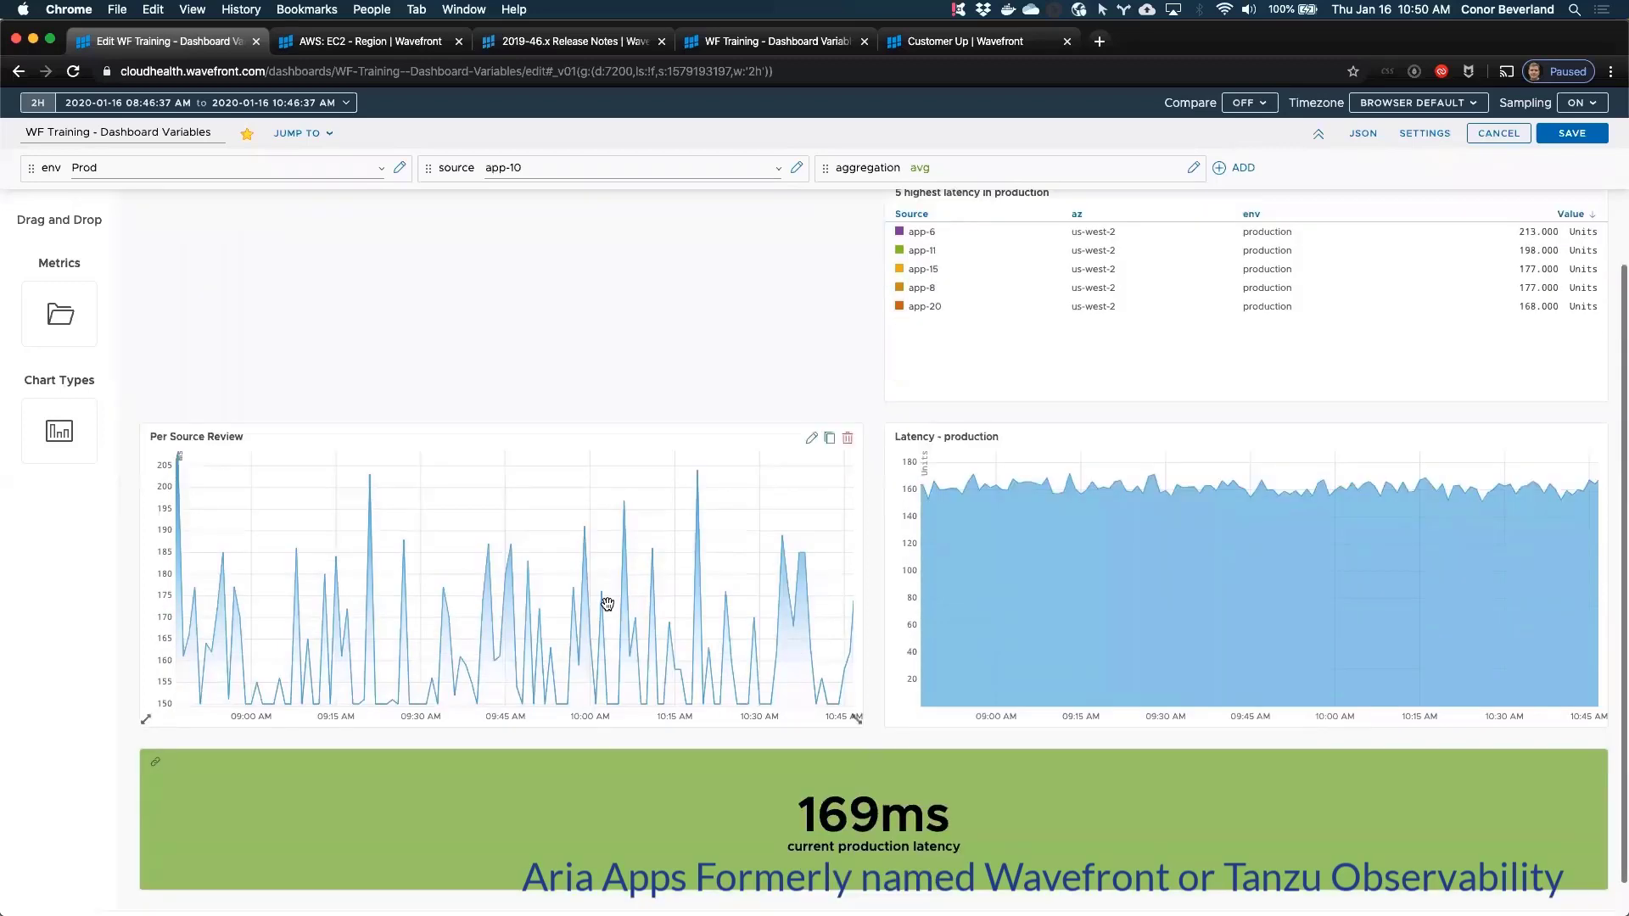
Step: Discard the unsaved layout changes and leave the dashboard's edit mode
{"action": "scroll", "coordinate": [607, 604], "scroll_direction": "up", "scroll_amount": 2}
{"action": "left_click", "coordinate": [1495, 133]}
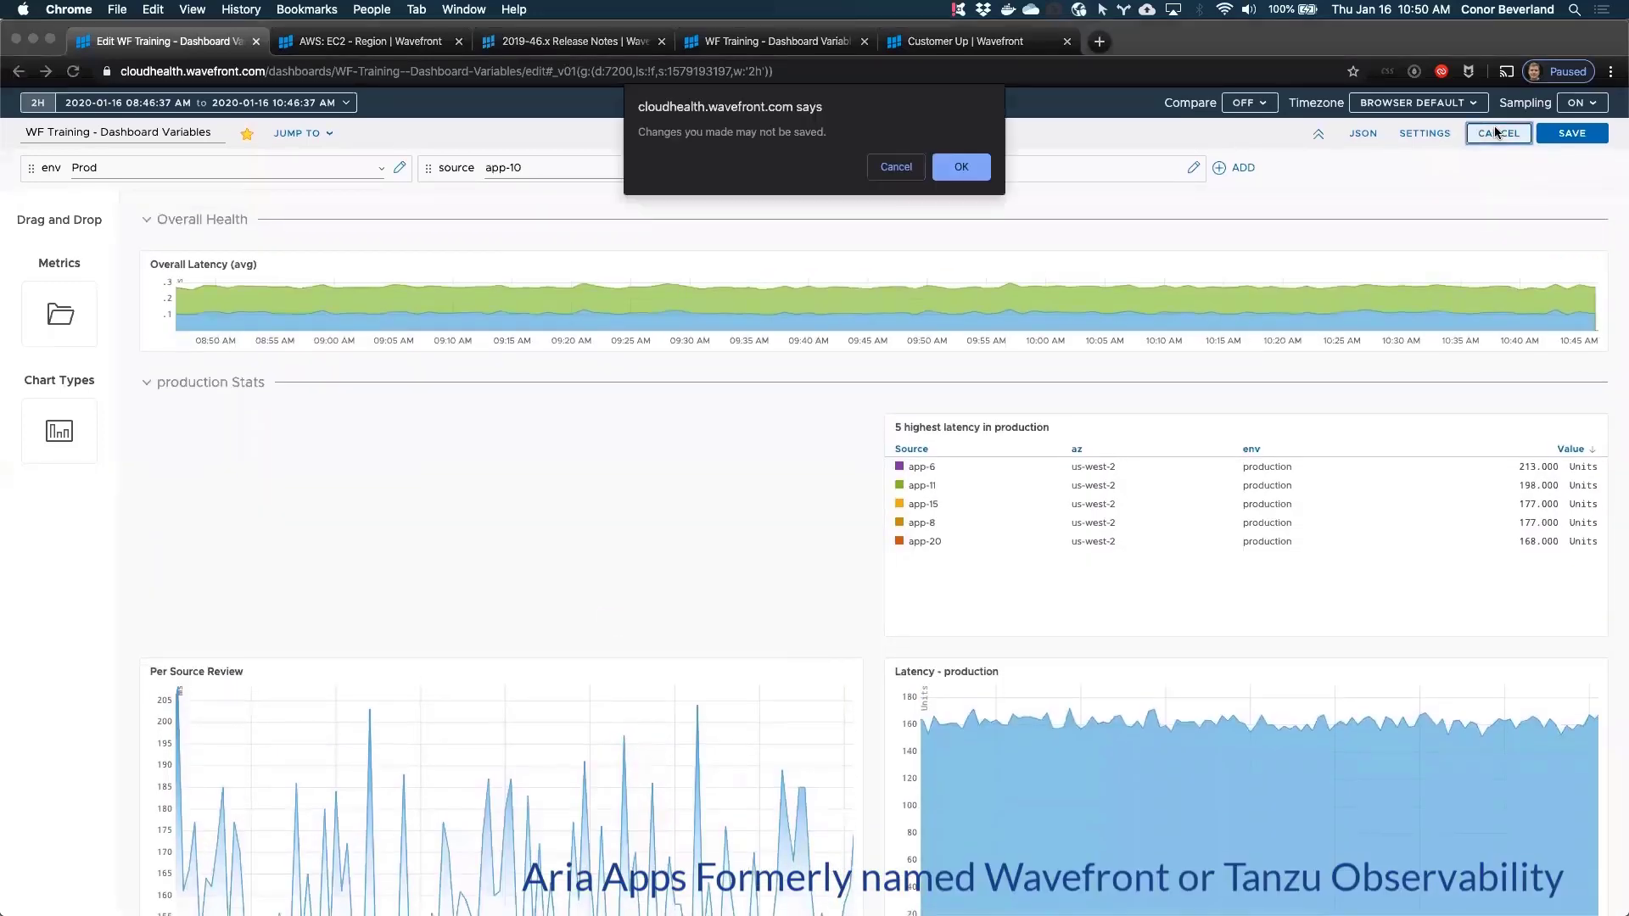
{"action": "left_click", "coordinate": [965, 173]}
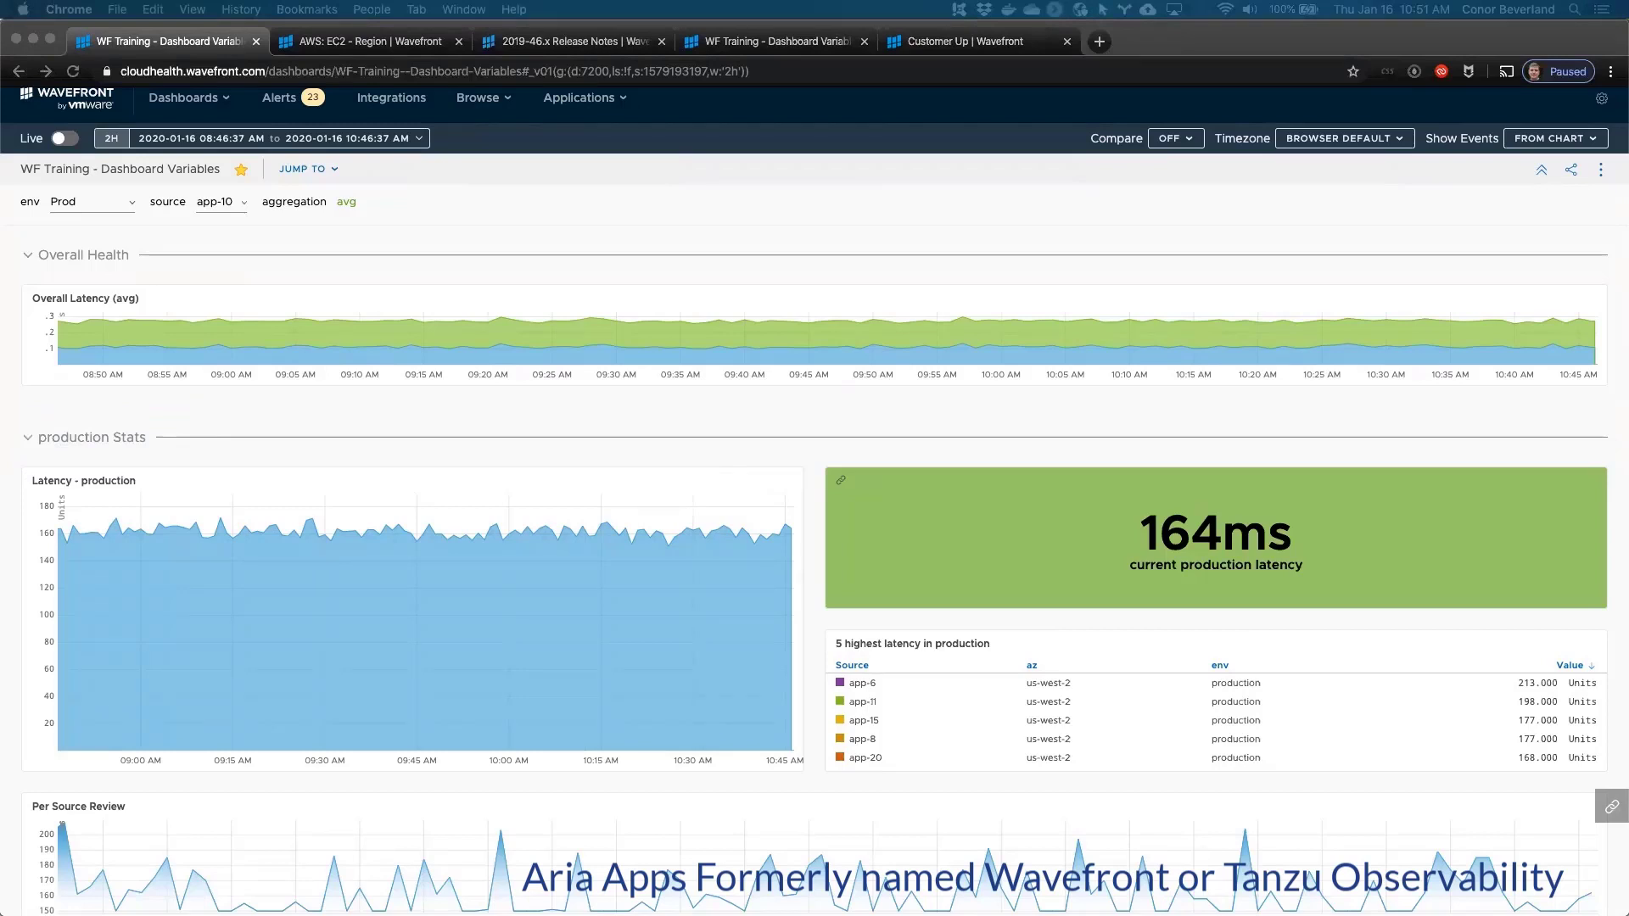
Step: Reopen the dashboard for editing, shorten the Overall Health section title to Overall Hea, and discard the change
{"action": "left_click", "coordinate": [1598, 177]}
{"action": "left_click", "coordinate": [1599, 176]}
{"action": "left_click", "coordinate": [1473, 225]}
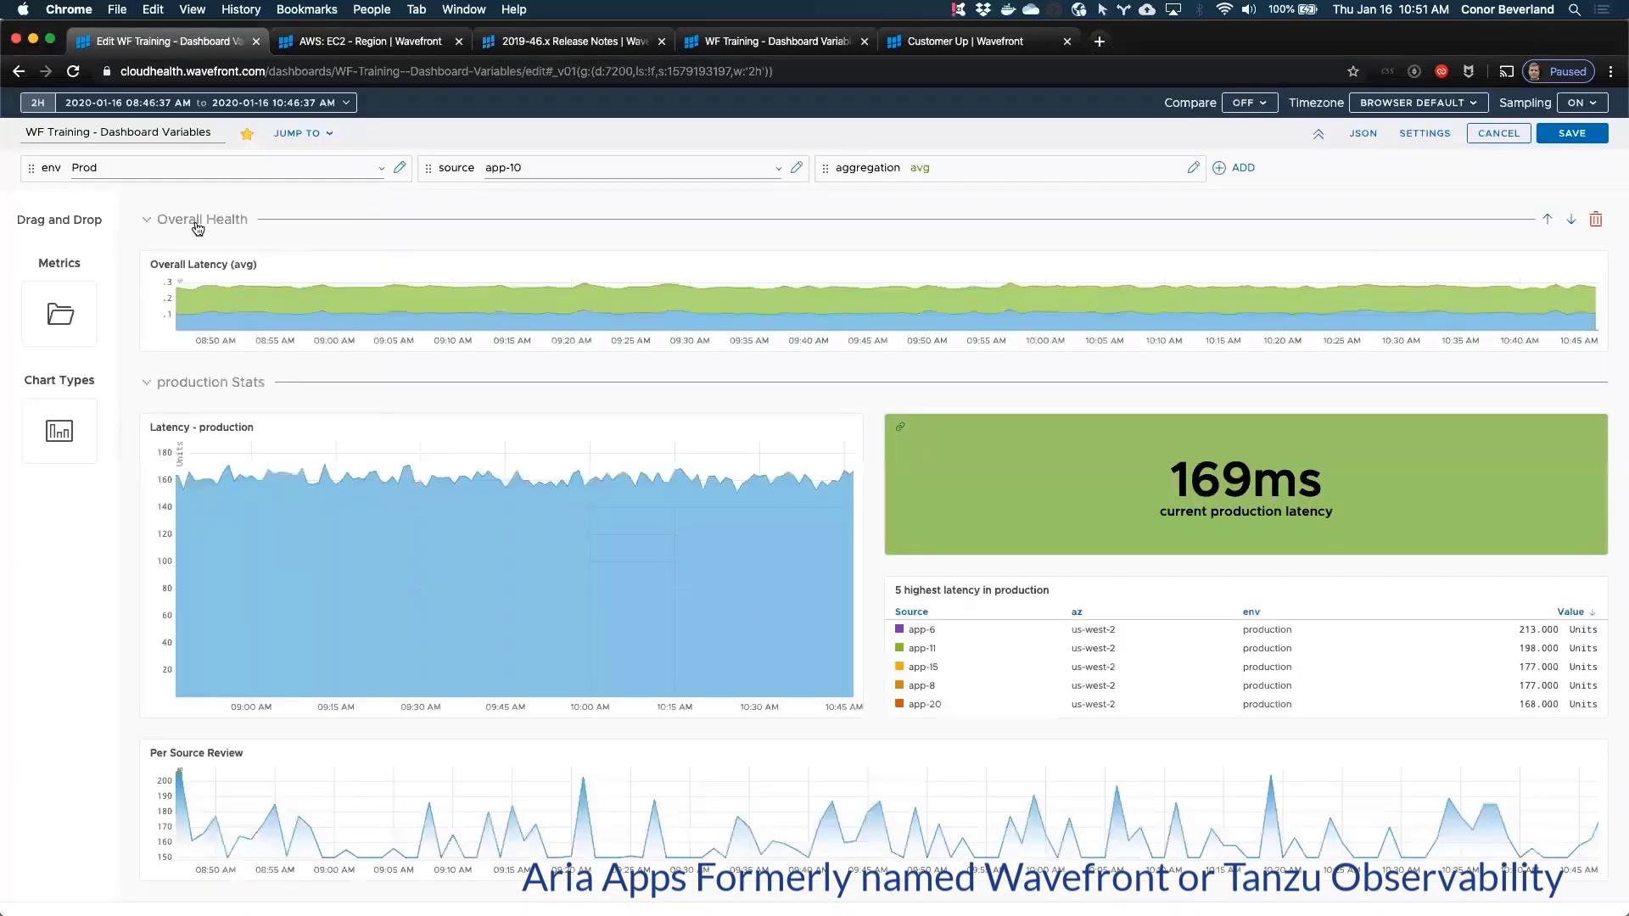
{"action": "left_click", "coordinate": [197, 227]}
{"action": "scroll", "coordinate": [1598, 223], "scroll_direction": "down", "scroll_amount": 1}
{"action": "scroll", "coordinate": [1598, 223], "scroll_direction": "up", "scroll_amount": 1}
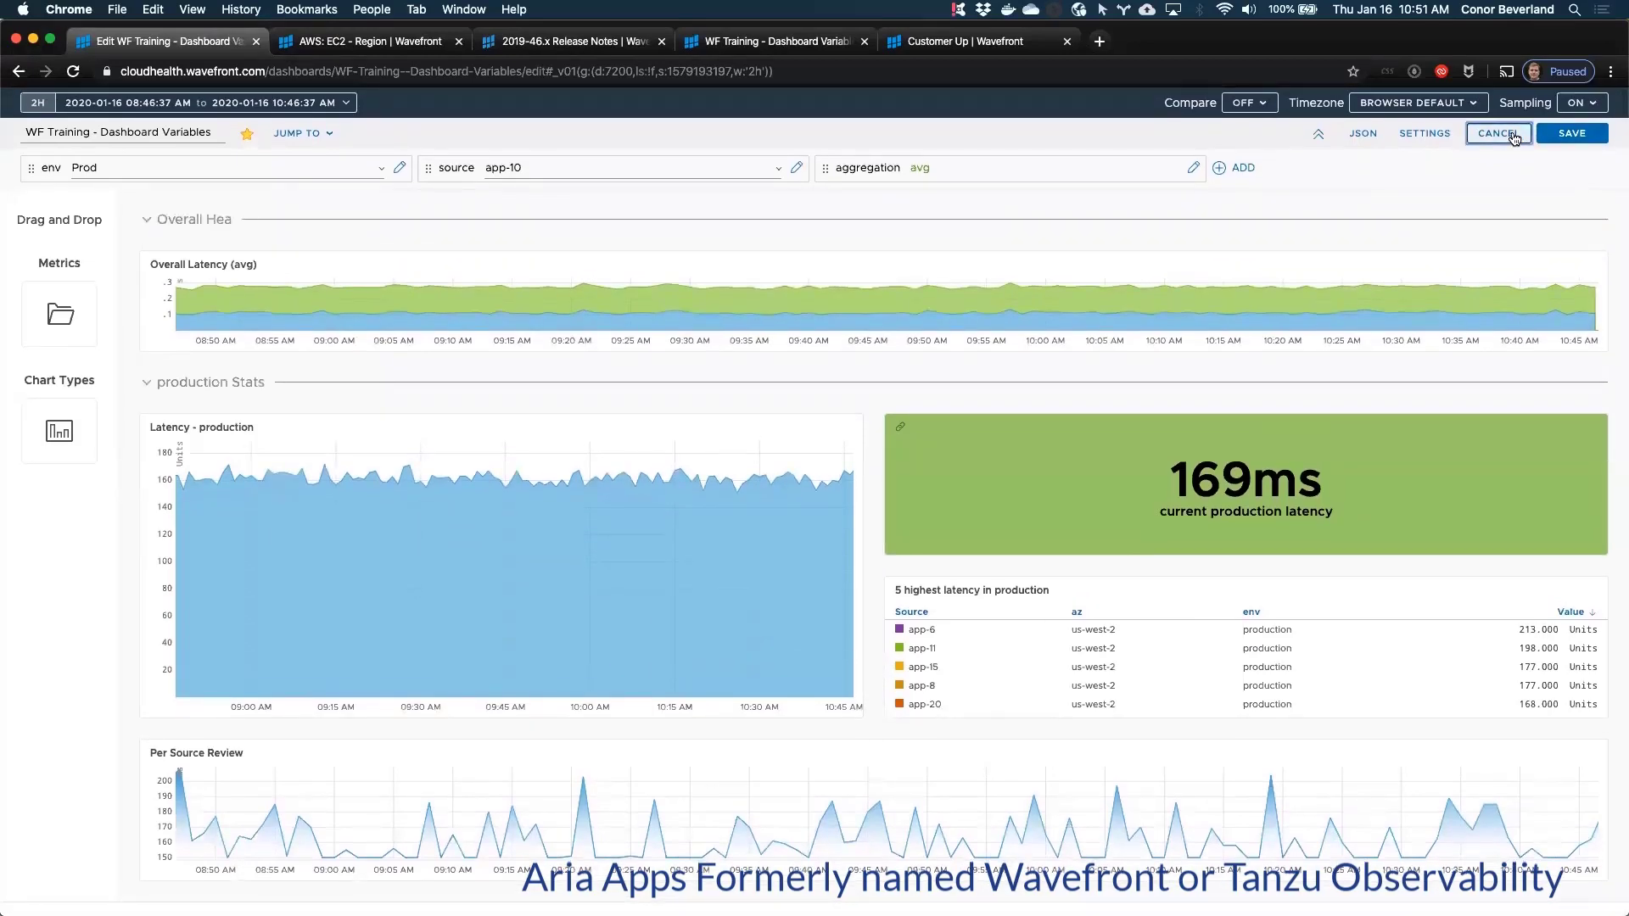
{"action": "left_click", "coordinate": [1513, 135]}
{"action": "left_click", "coordinate": [970, 163]}
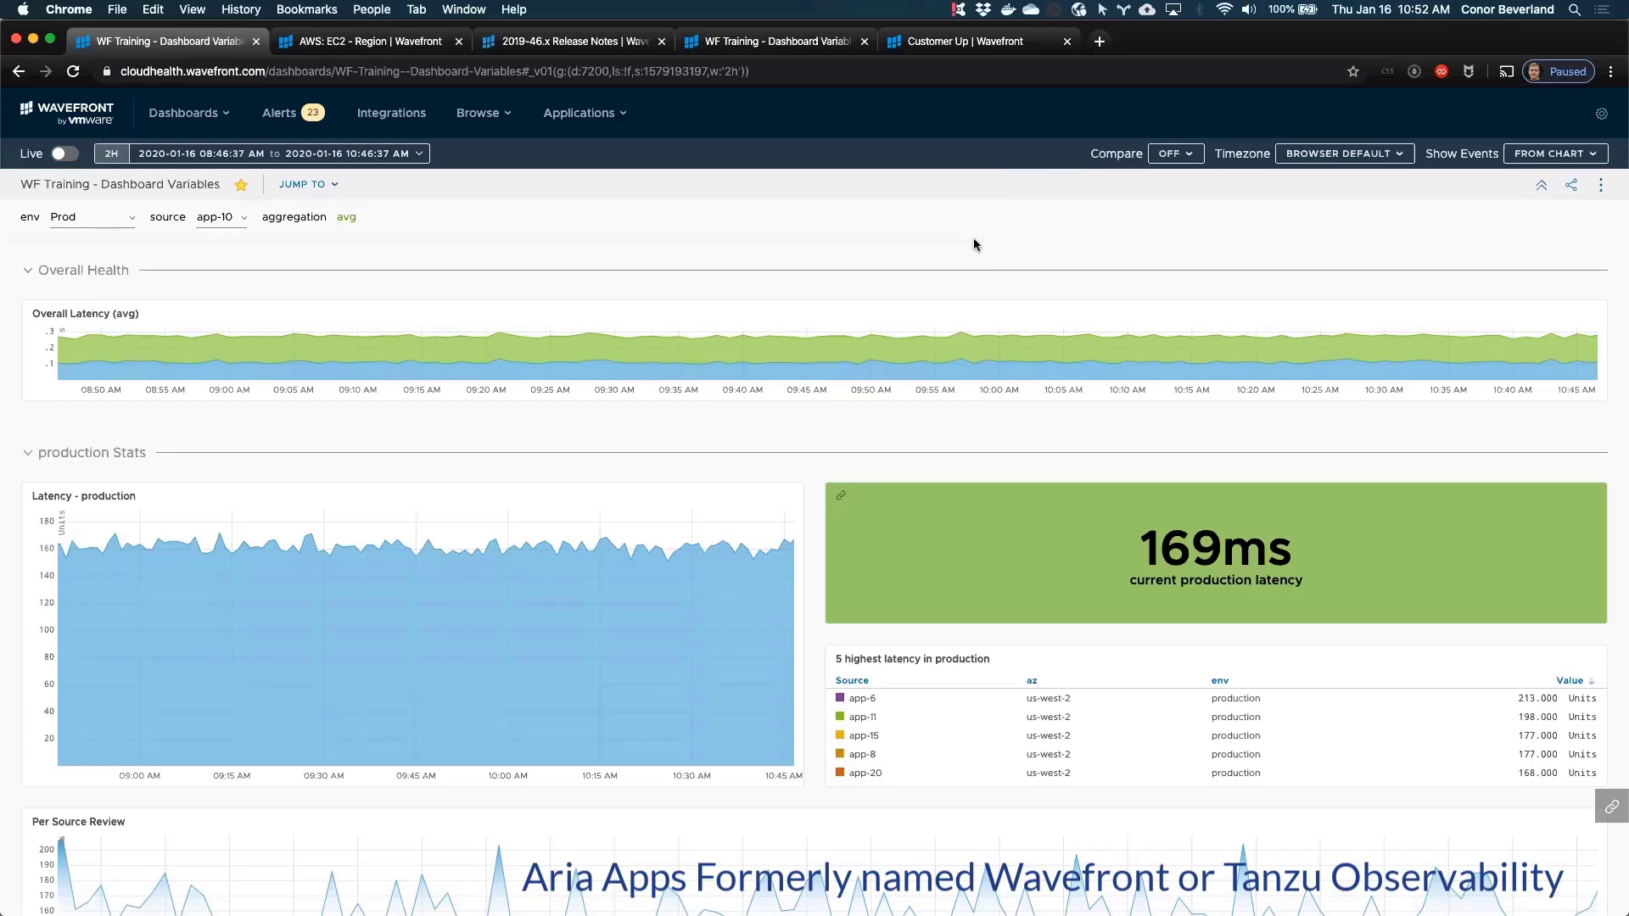
{"action": "key", "text": "super+Tab"}
{"action": "key", "text": "super+Tab"}
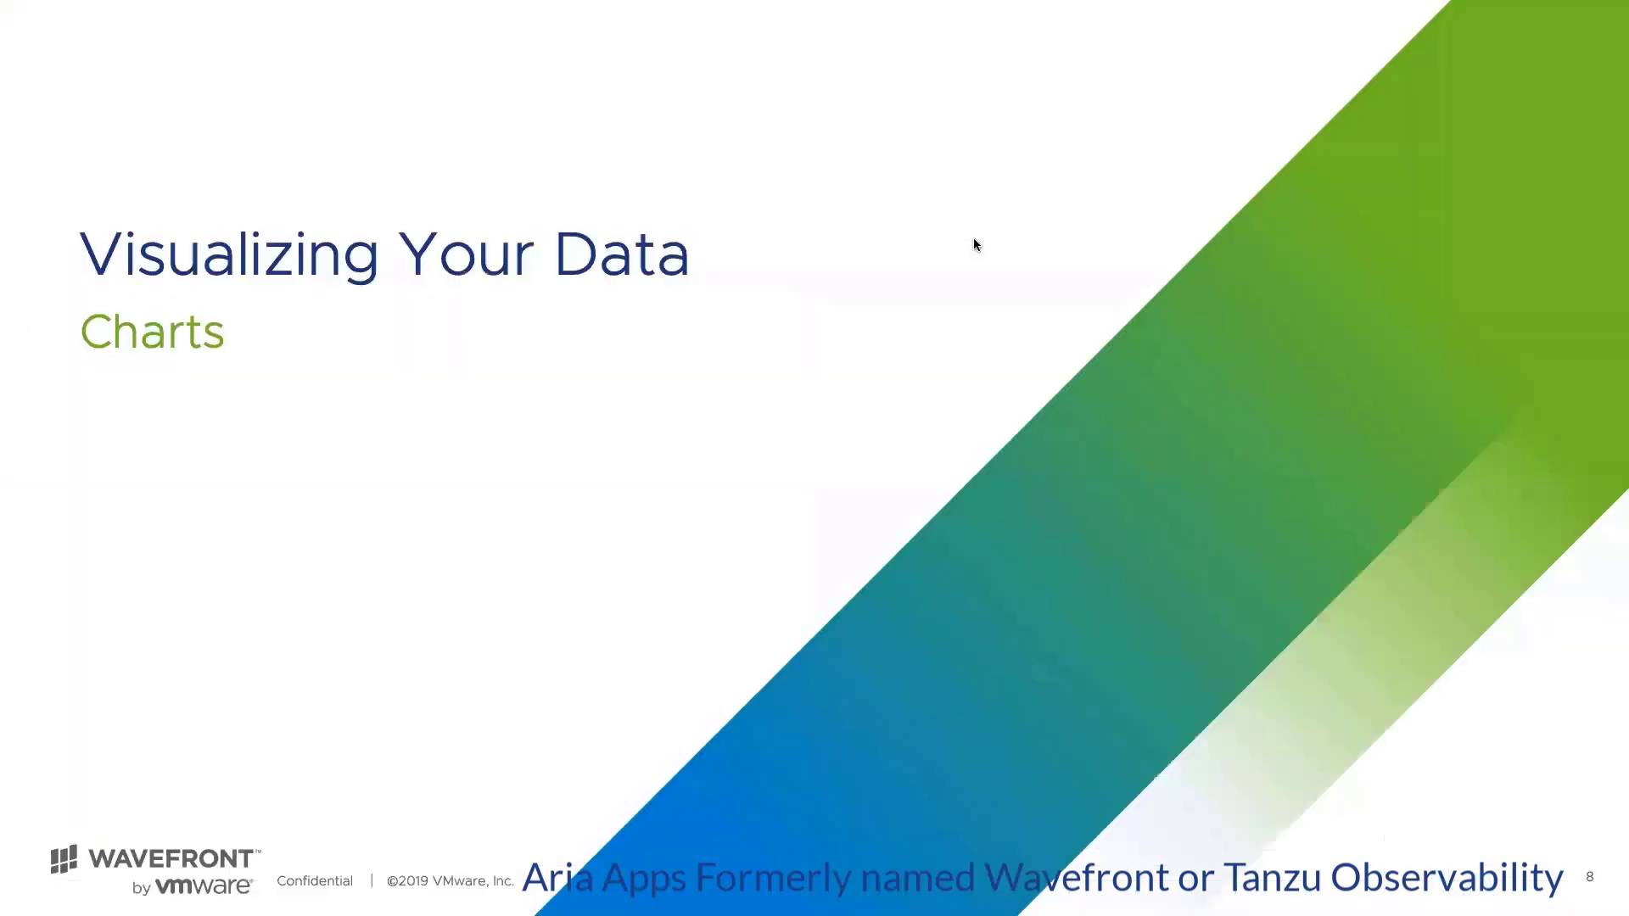
{"action": "key", "text": "Right"}
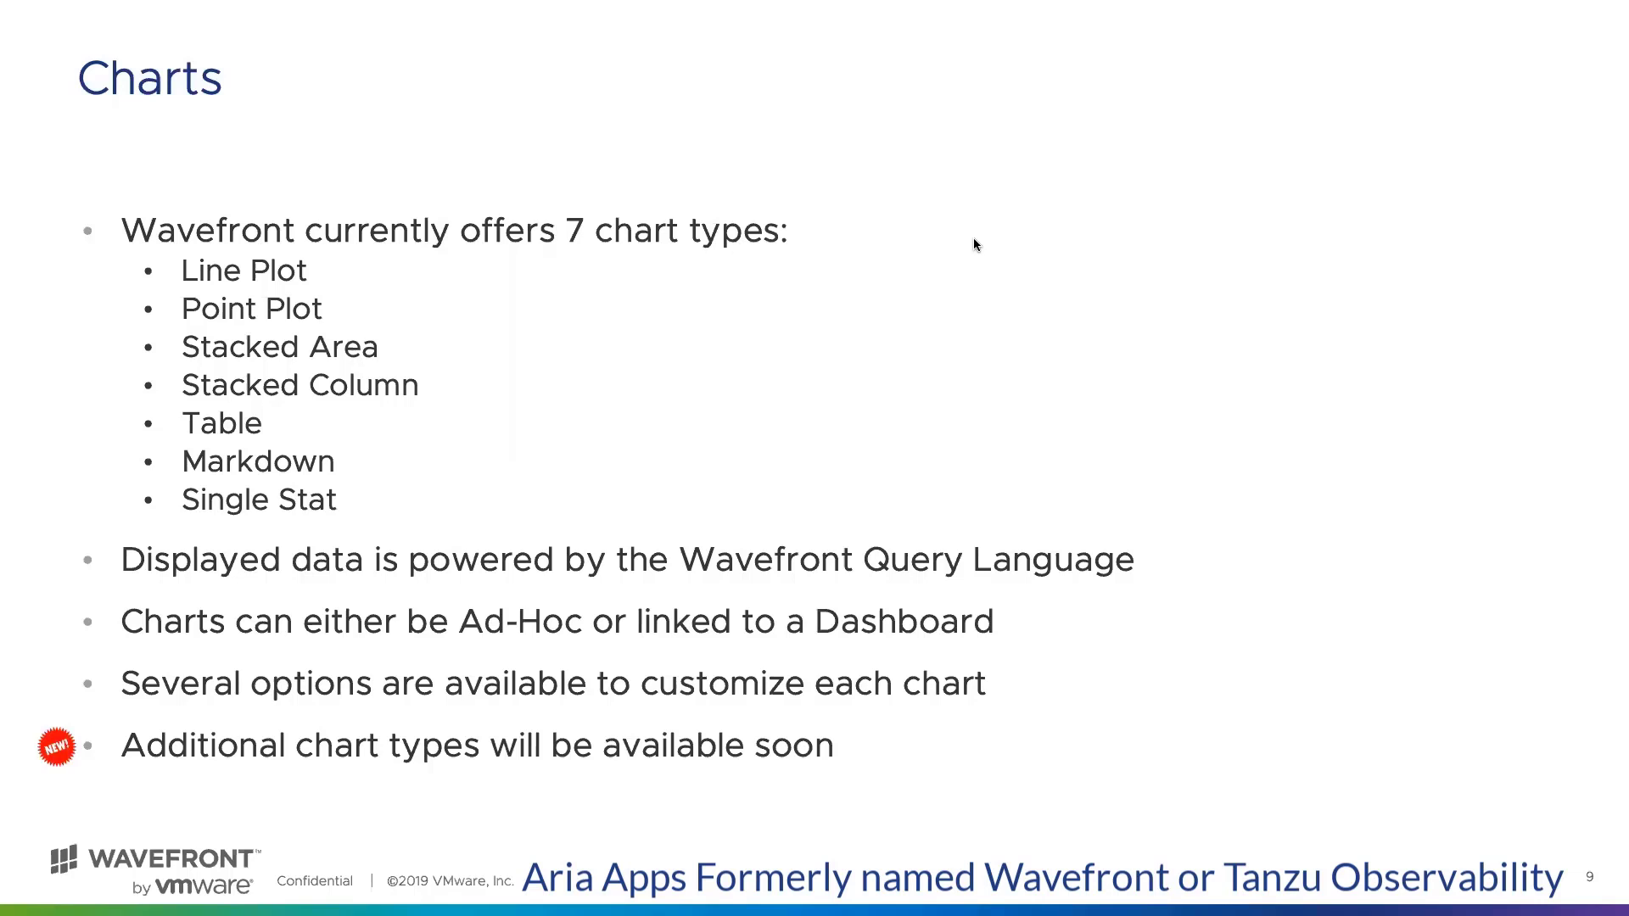
{"action": "key", "text": "super+Tab"}
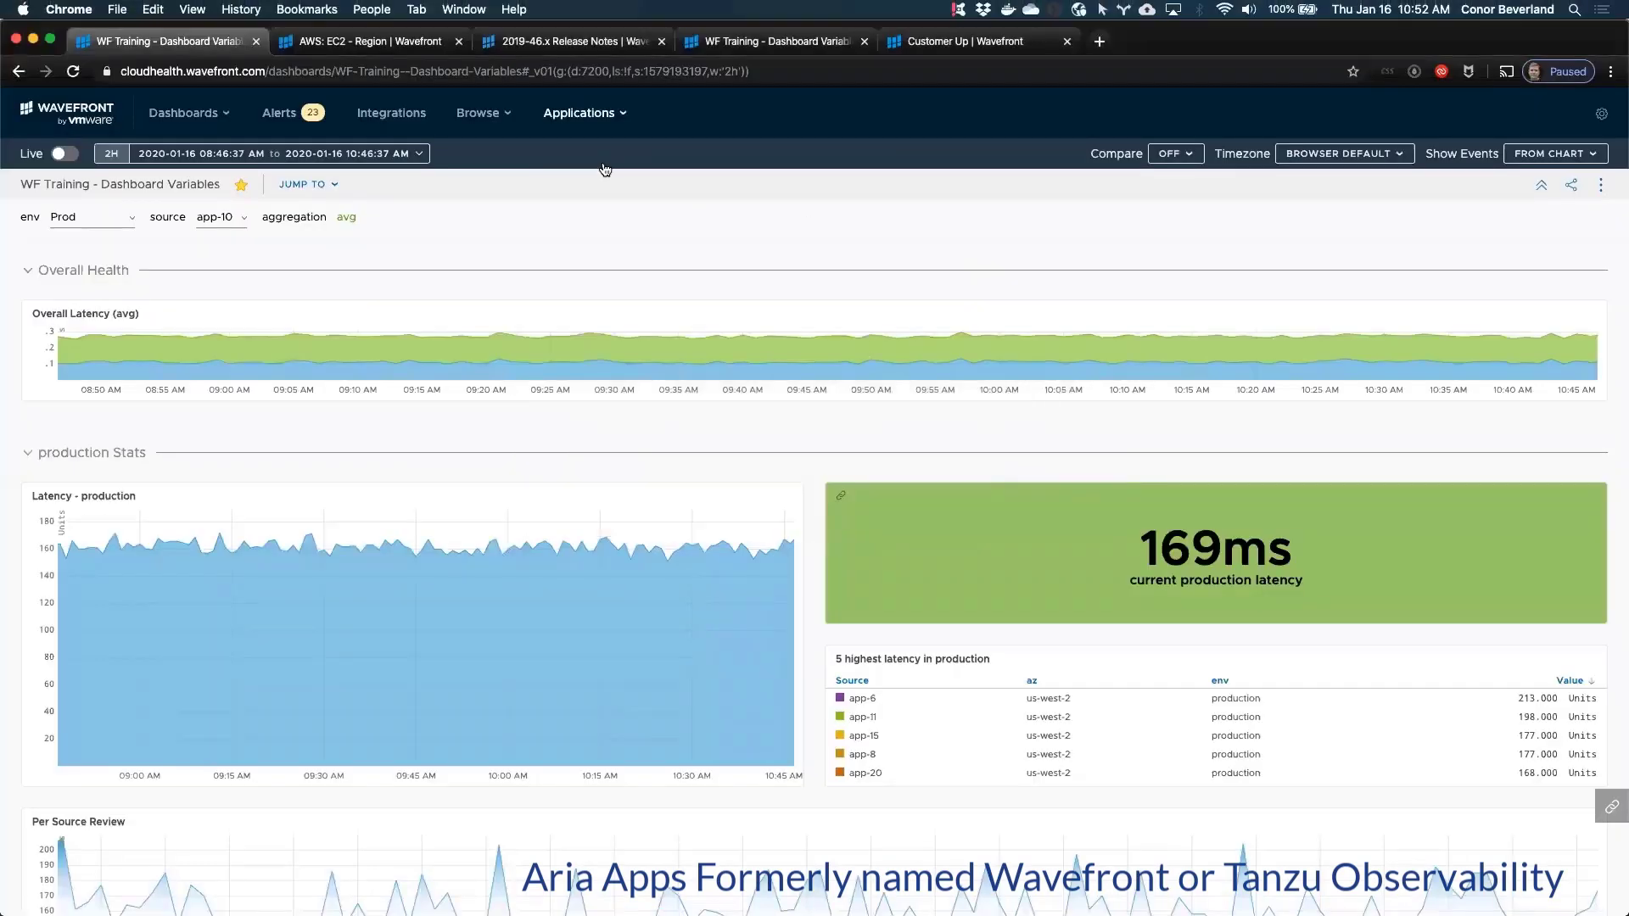
Step: On the AWS: EC2 - Region dashboard, set the EC2 instances node map's metric to Disk Read (Bytes) and preview the first two nodes
{"action": "left_click", "coordinate": [387, 47]}
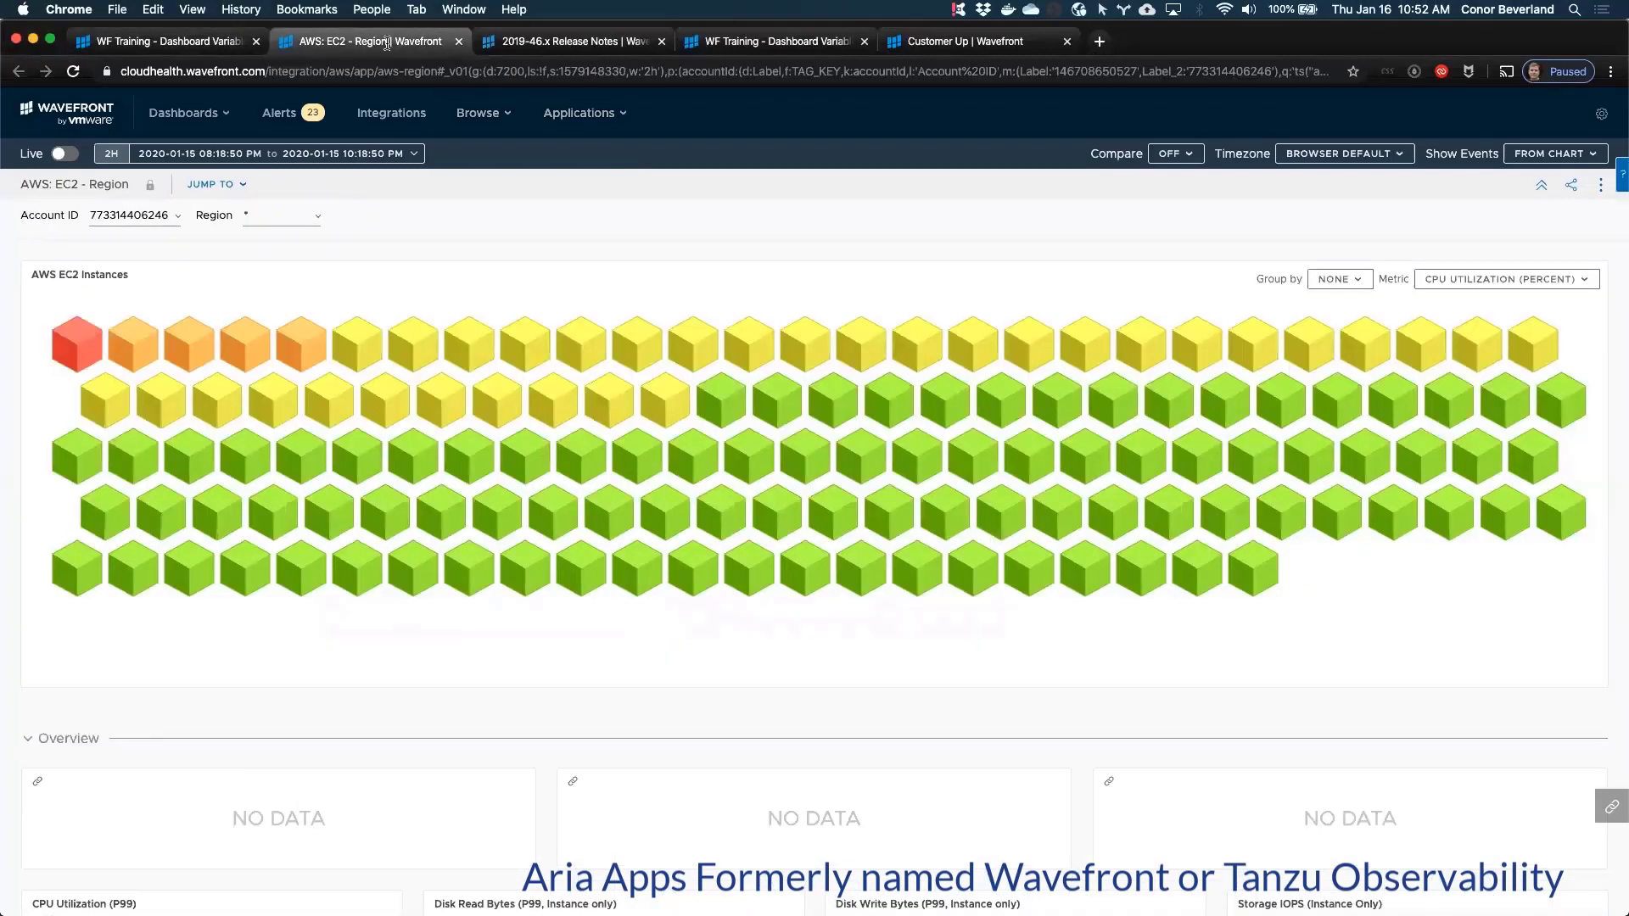
{"action": "left_click", "coordinate": [73, 72]}
{"action": "left_click", "coordinate": [1521, 280]}
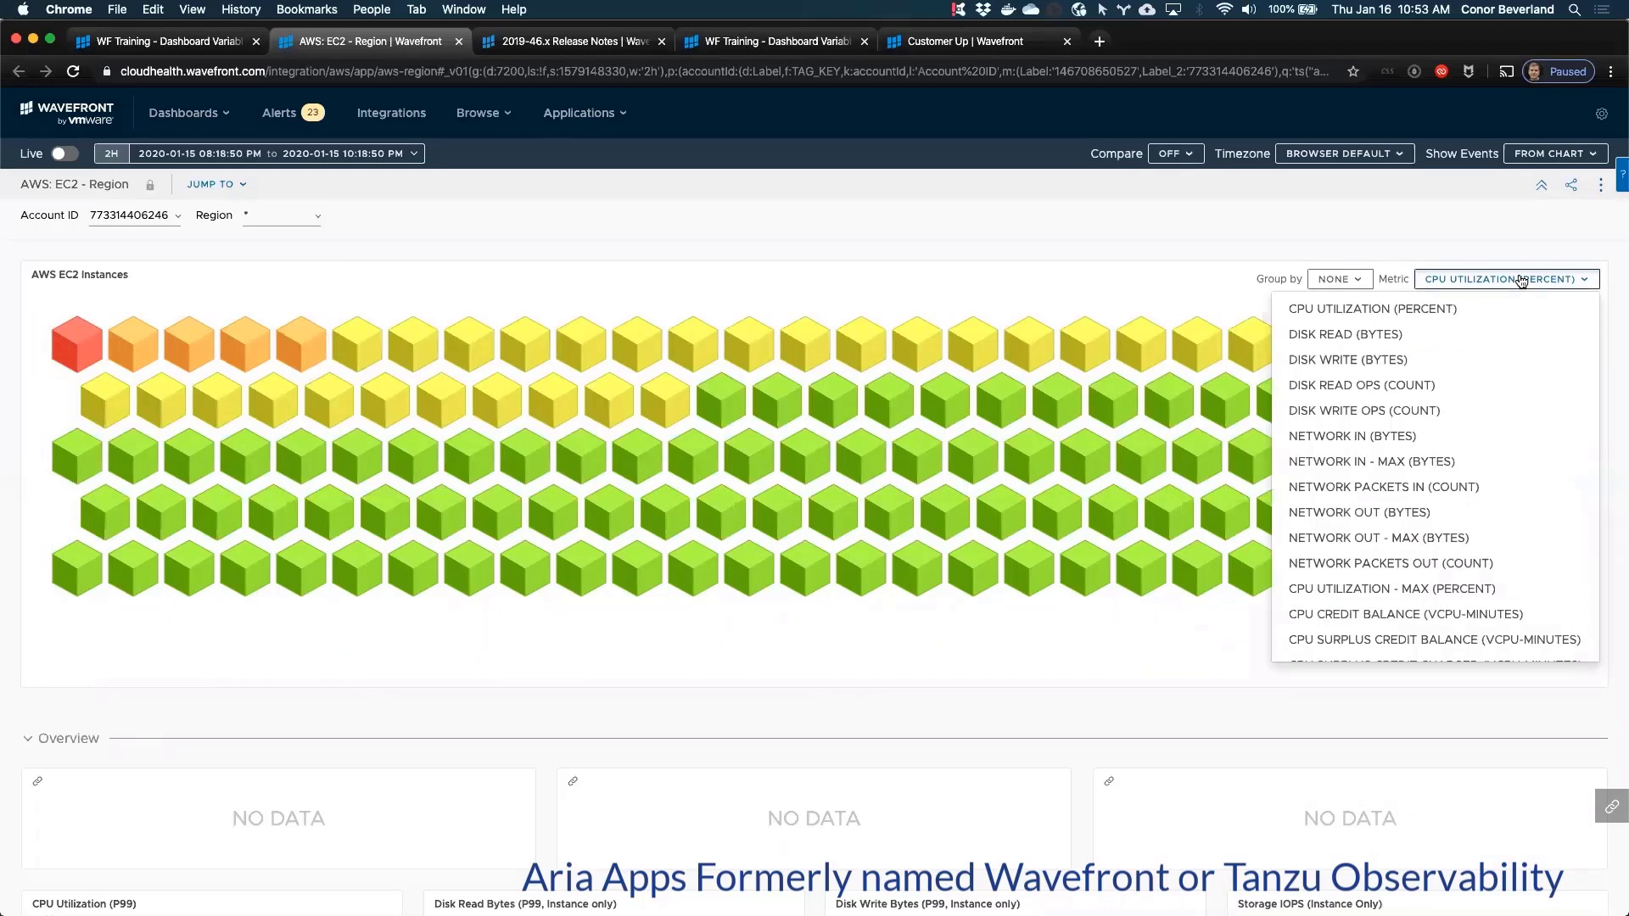
{"action": "left_click", "coordinate": [1330, 336]}
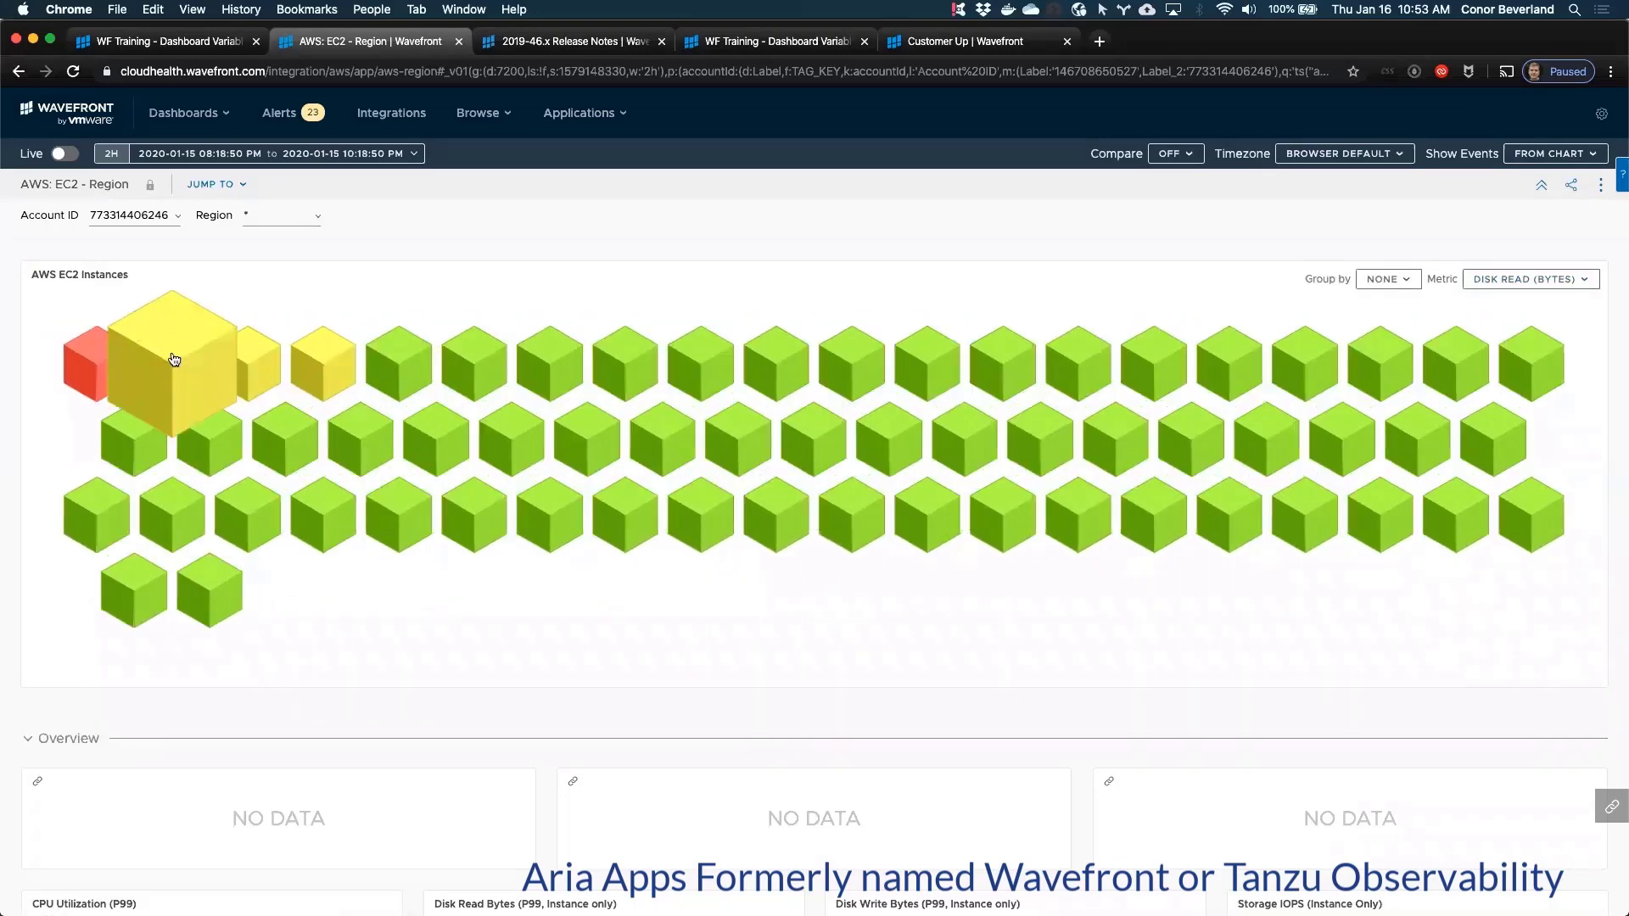
{"action": "mouse_move", "coordinate": [85, 376]}
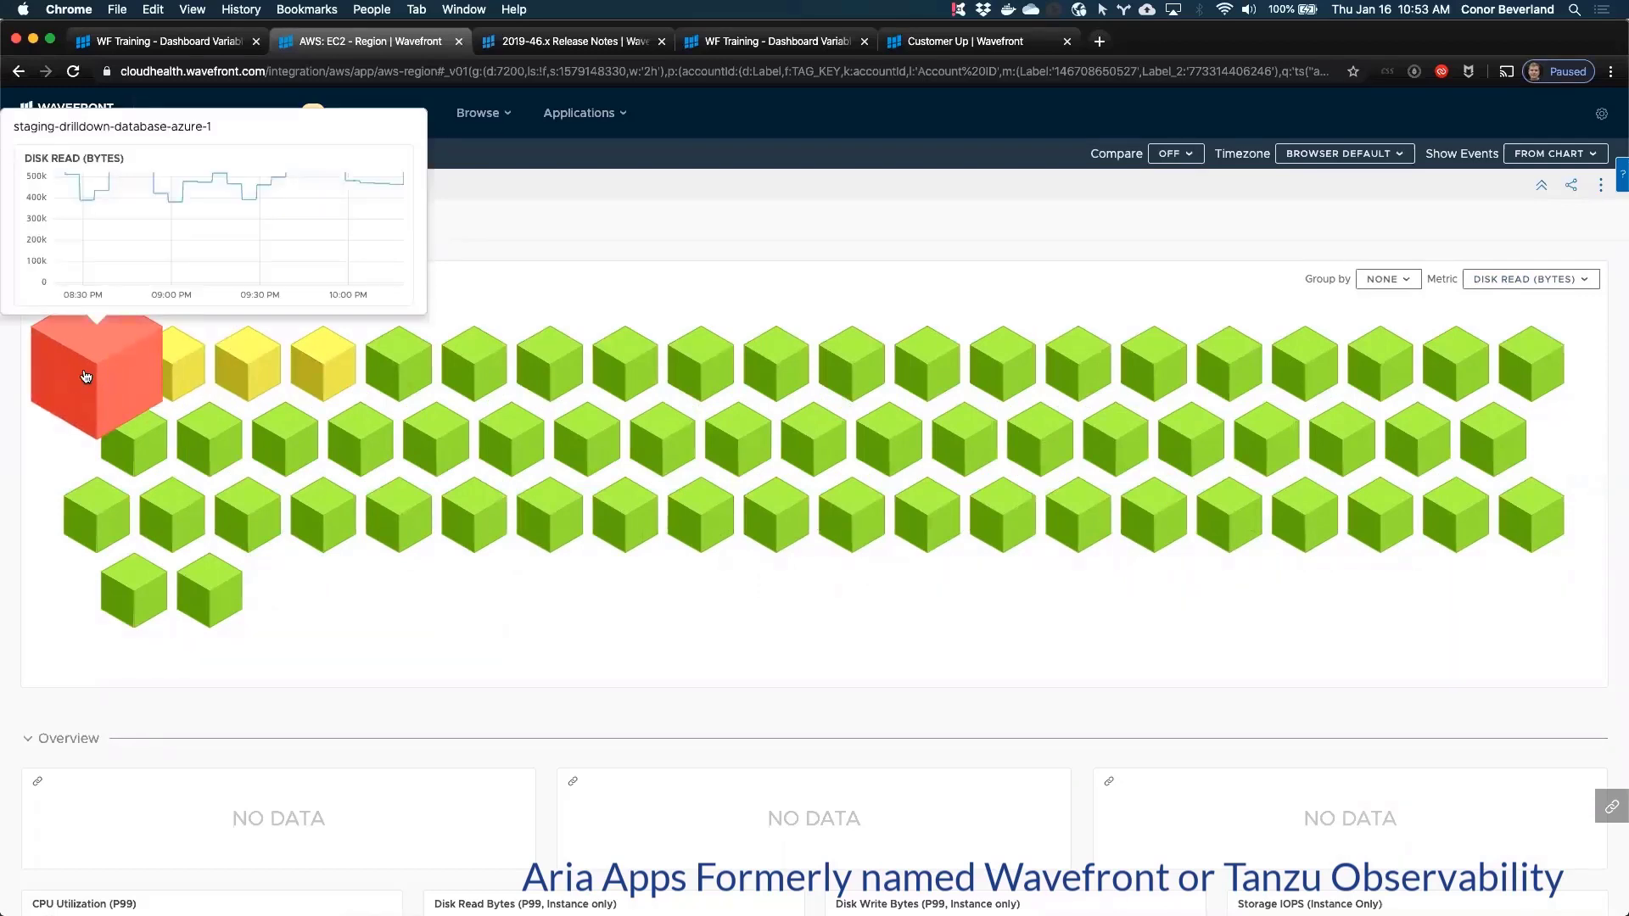
{"action": "mouse_move", "coordinate": [173, 379]}
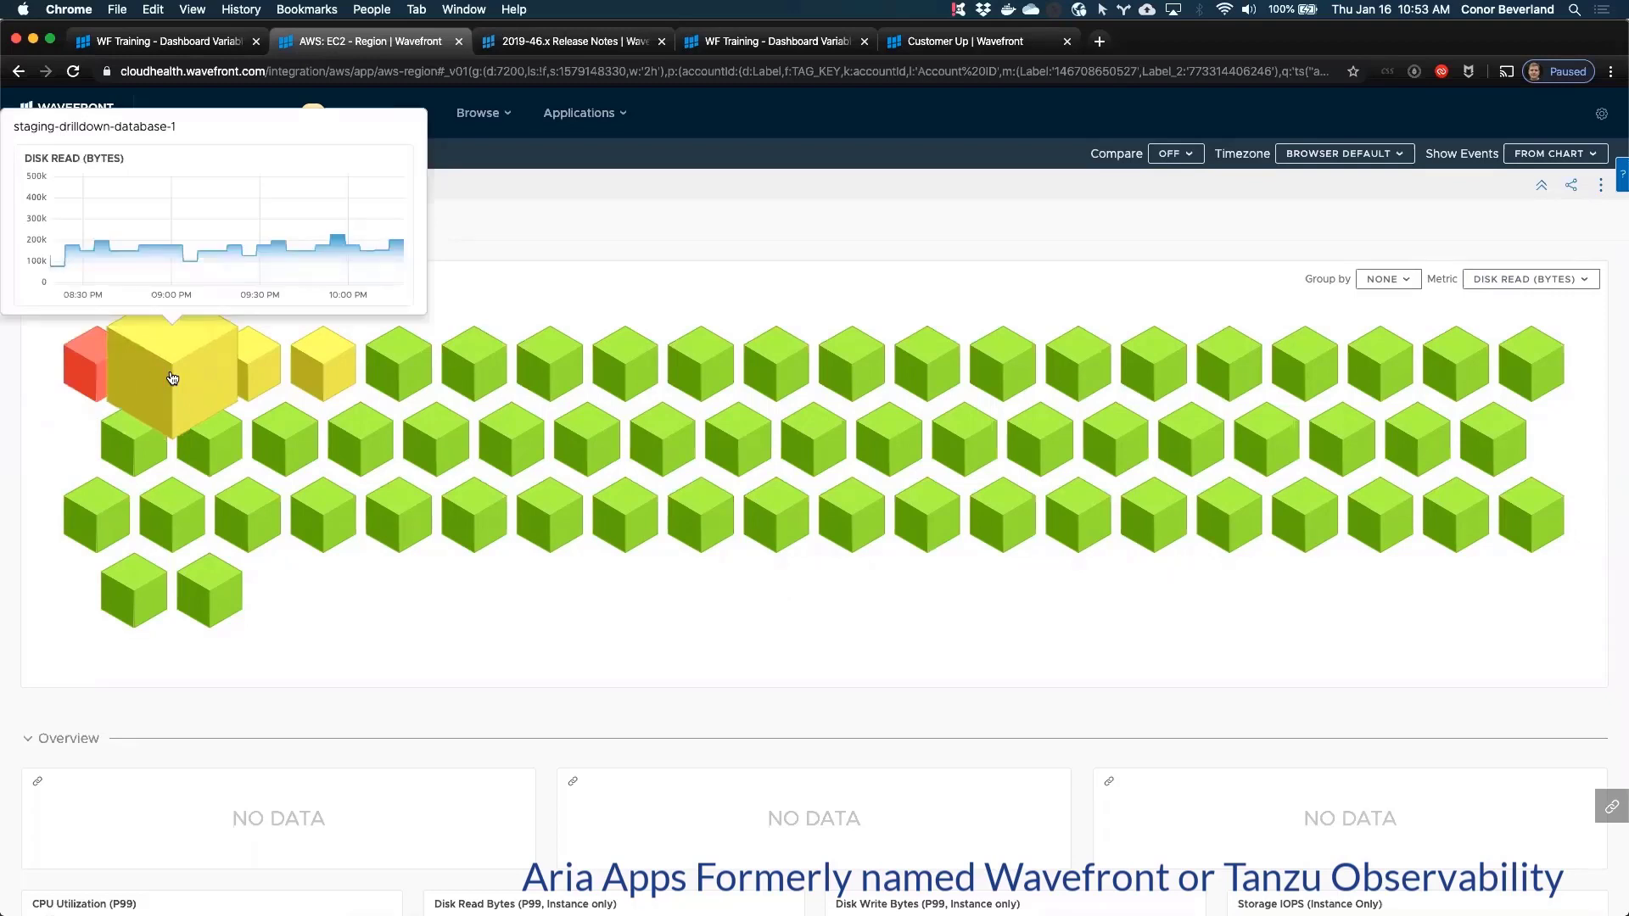
Step: Group the AWS EC2 Instances node map by cht_function and preview a node in the elasticsearch group
{"action": "left_click", "coordinate": [1388, 281]}
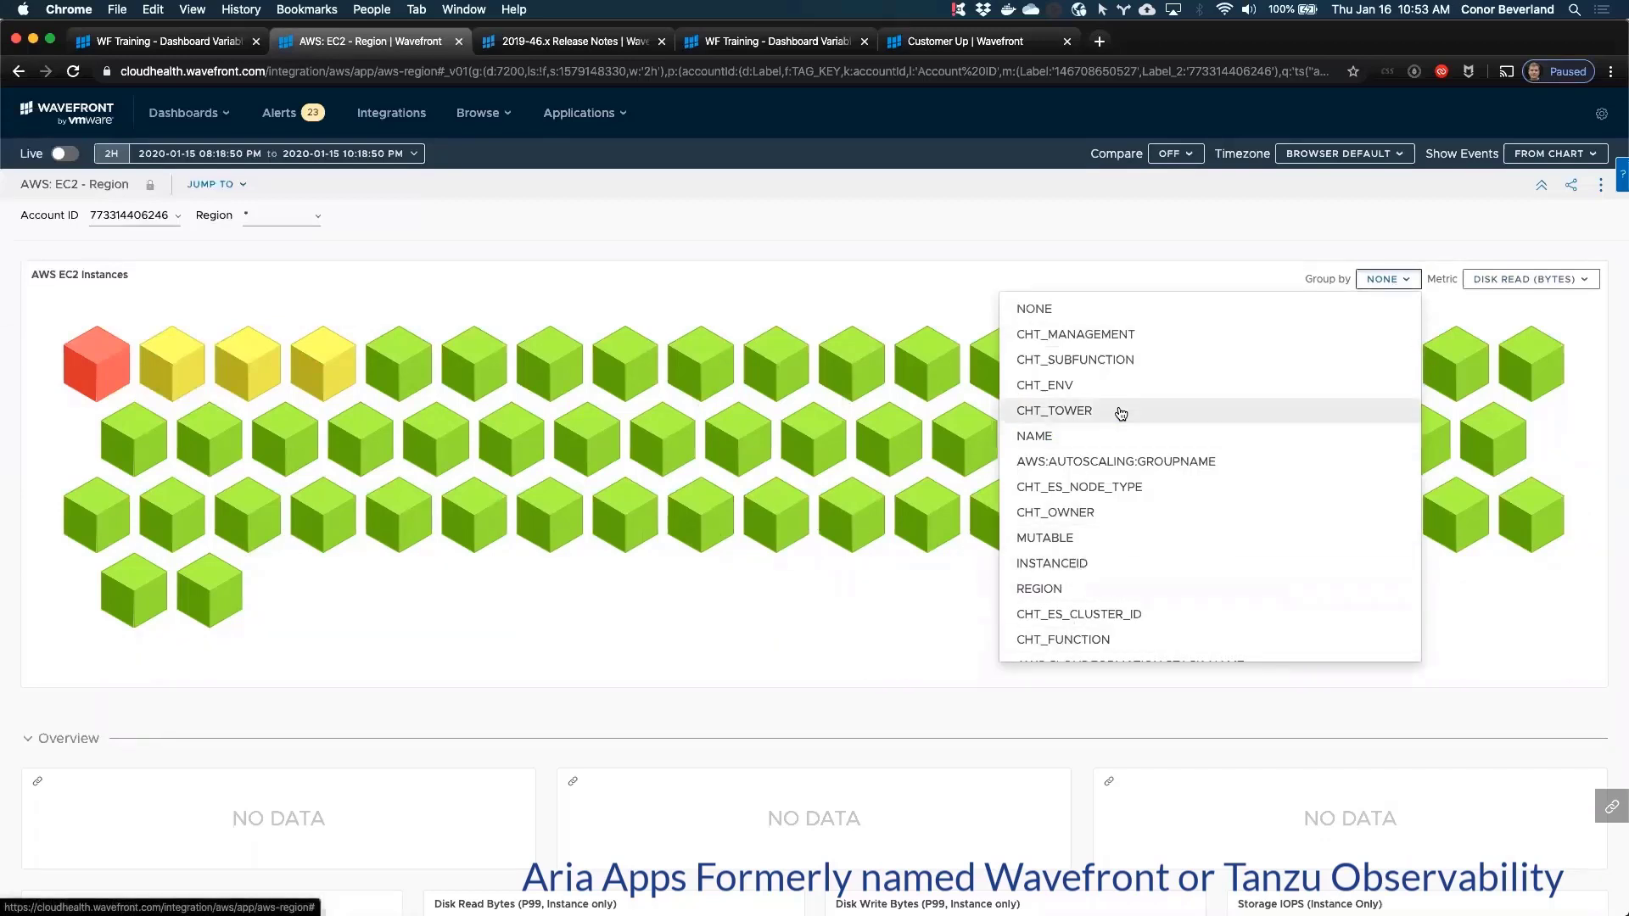
{"action": "scroll", "coordinate": [1094, 522], "scroll_direction": "down", "scroll_amount": 3}
{"action": "scroll", "coordinate": [1094, 526], "scroll_direction": "up", "scroll_amount": 3}
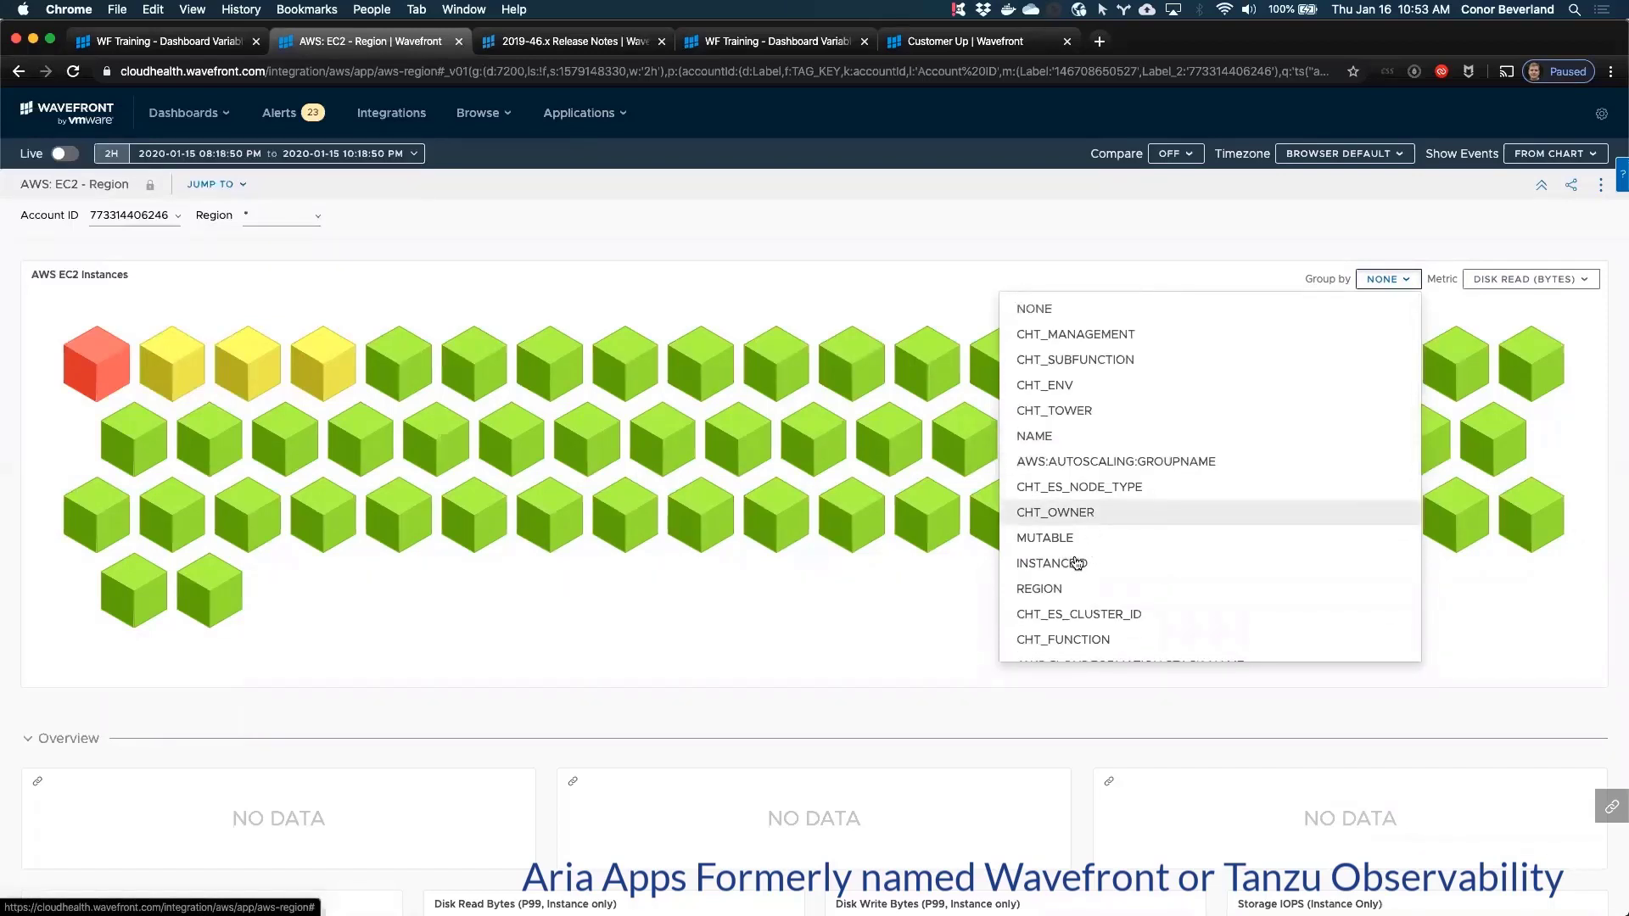
{"action": "left_click", "coordinate": [1090, 642]}
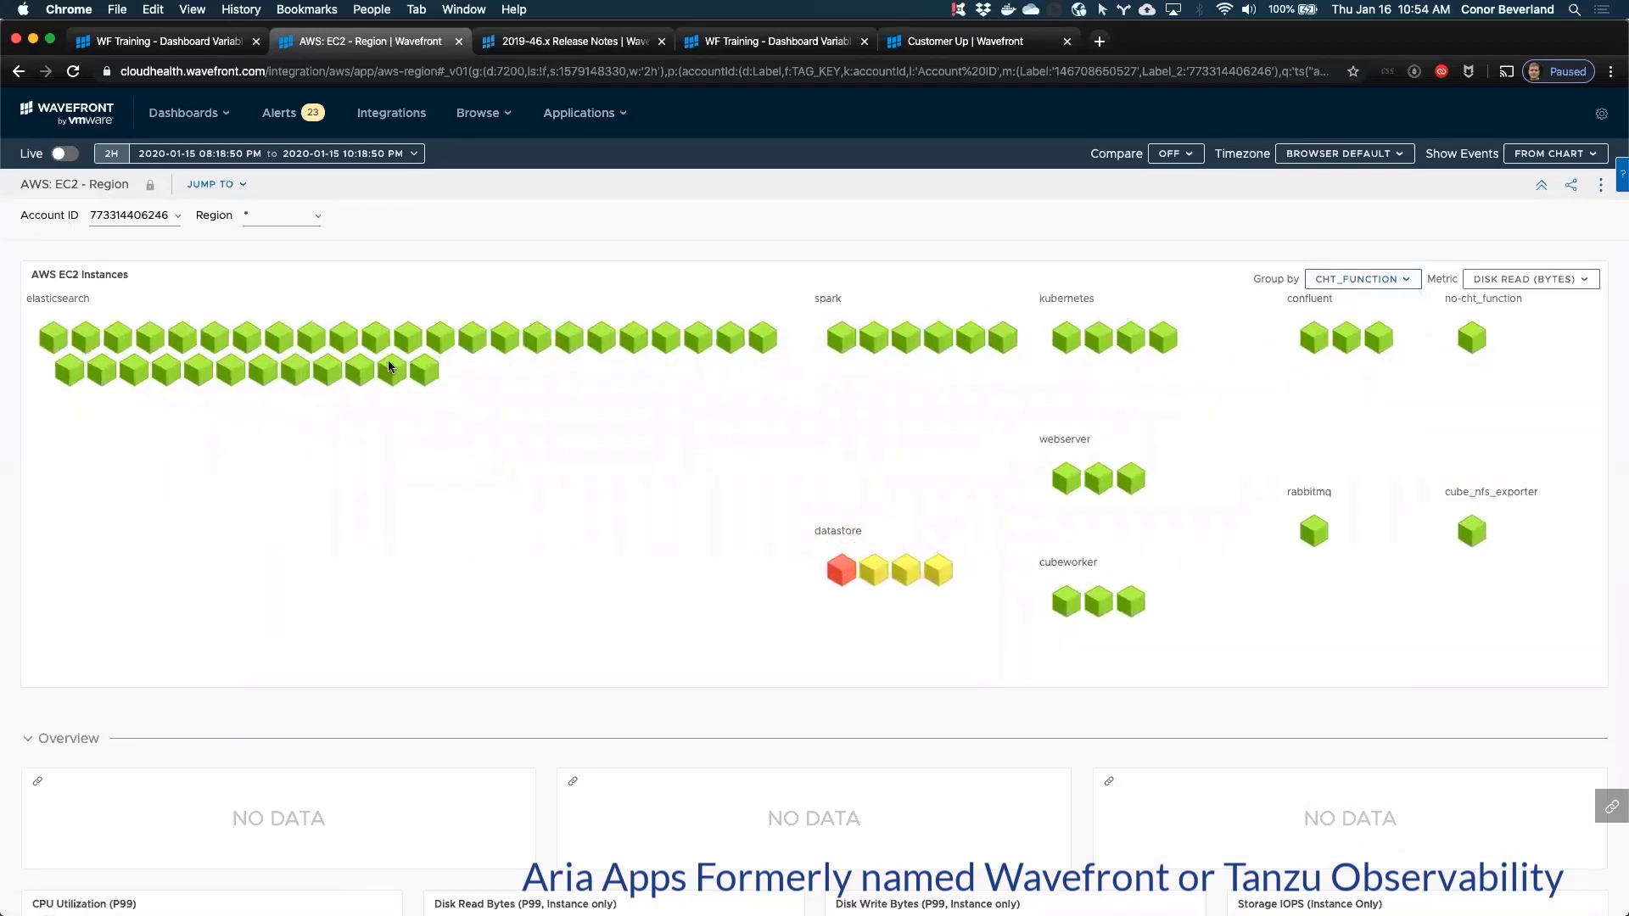
{"action": "mouse_move", "coordinate": [339, 339]}
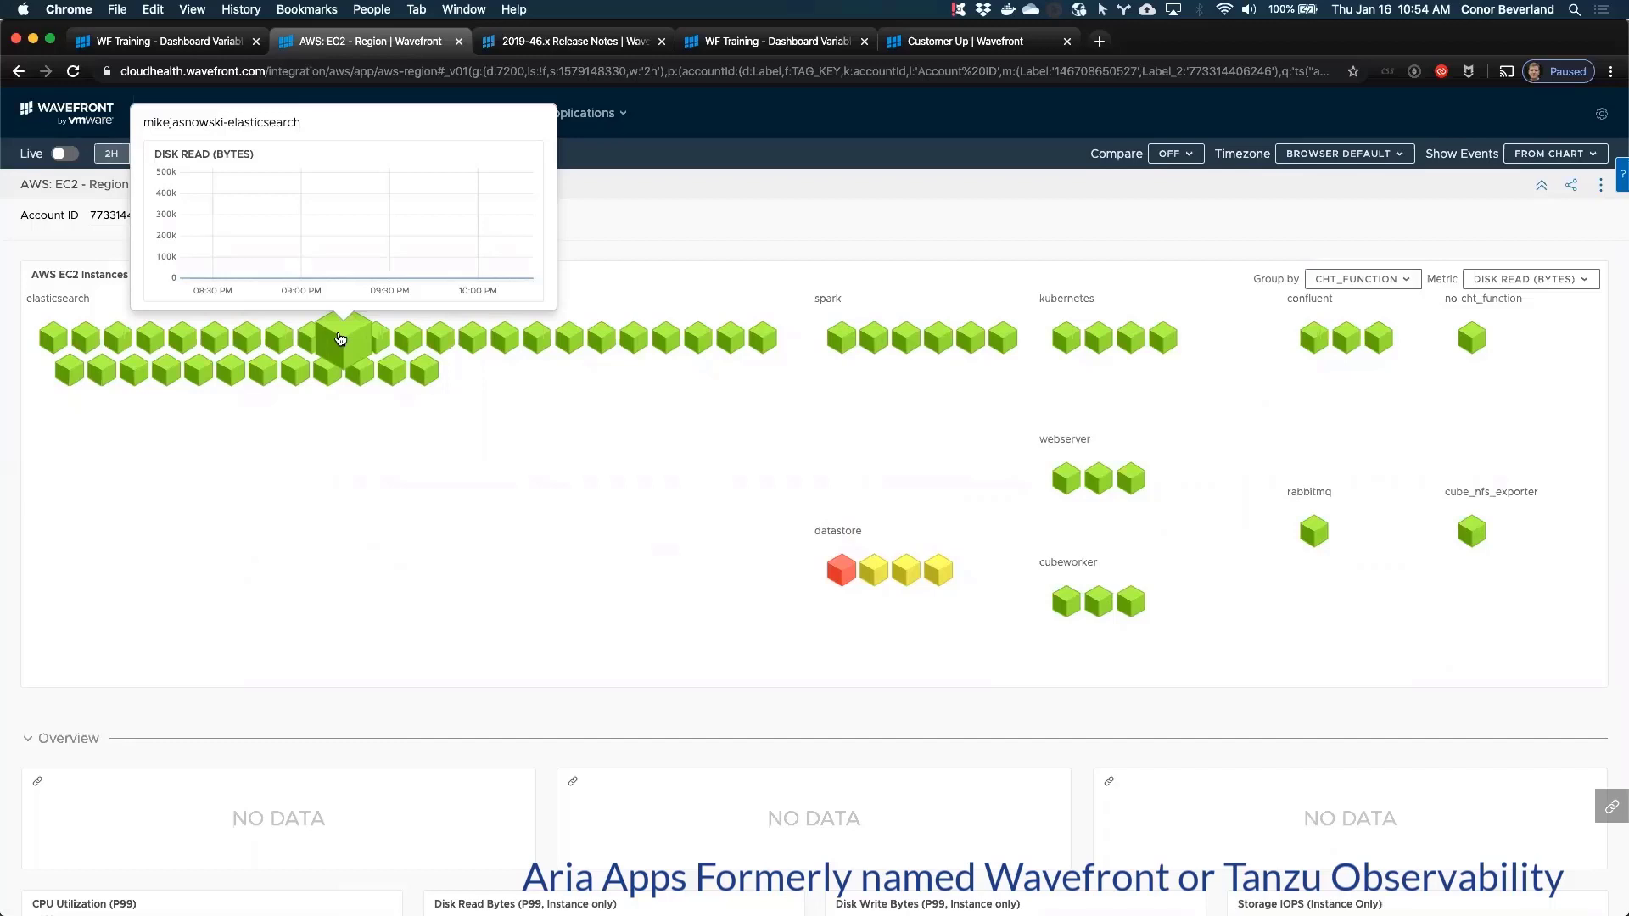
Step: Open the instance dashboard of the first machine in the Top 10 Machines for Network Out chart
{"action": "scroll", "coordinate": [527, 451], "scroll_direction": "down", "scroll_amount": 6}
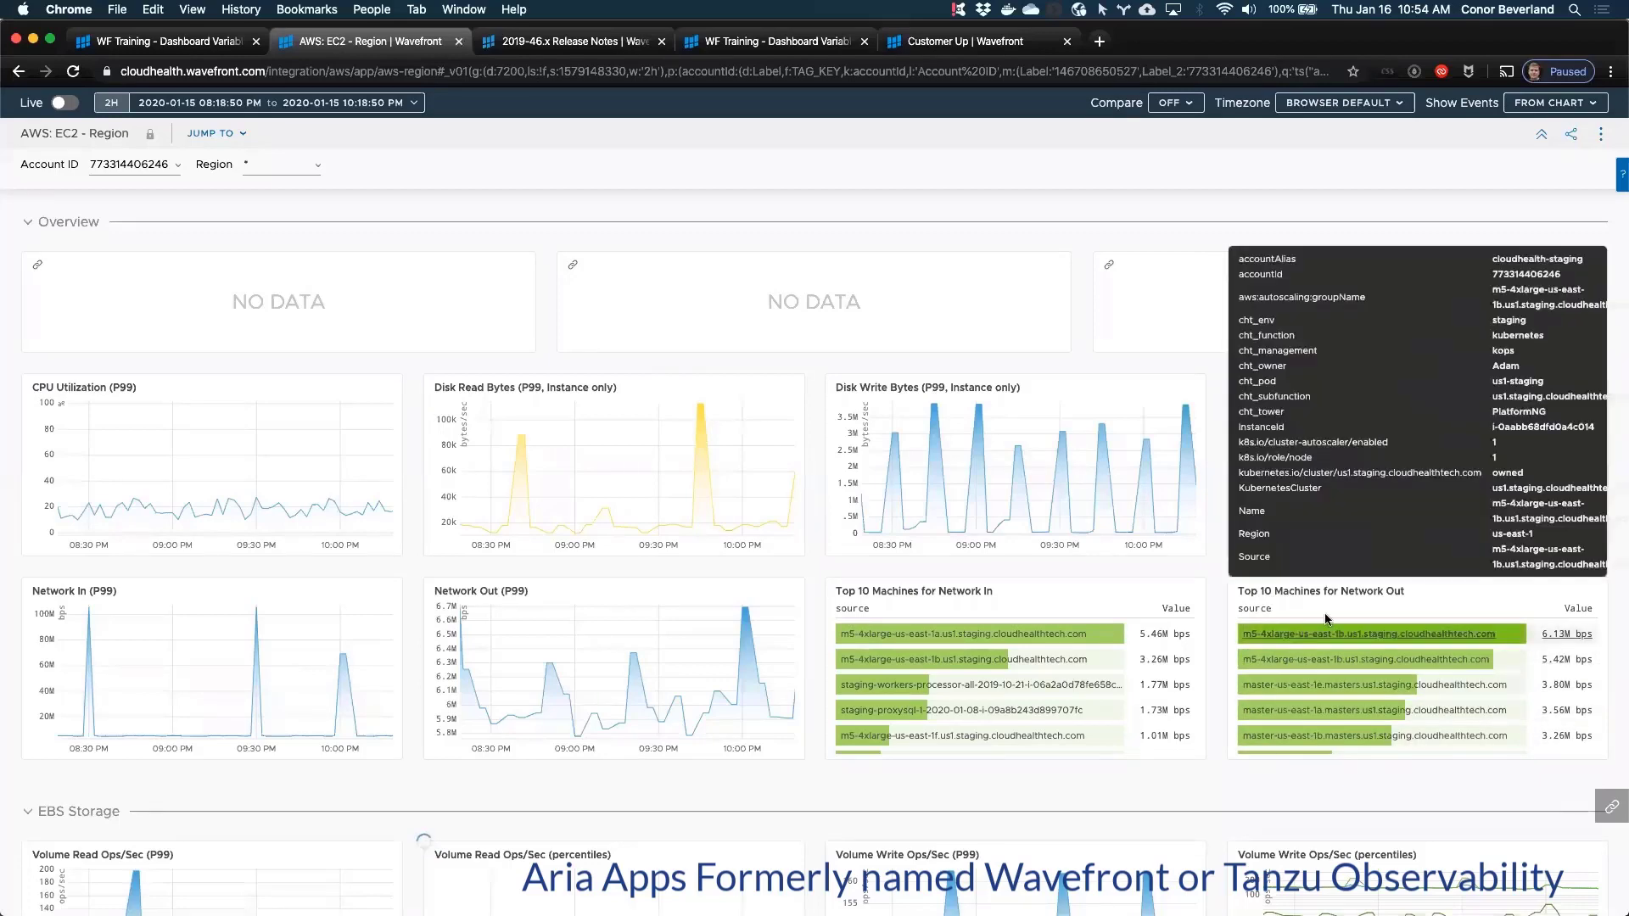
{"action": "mouse_move", "coordinate": [1307, 638]}
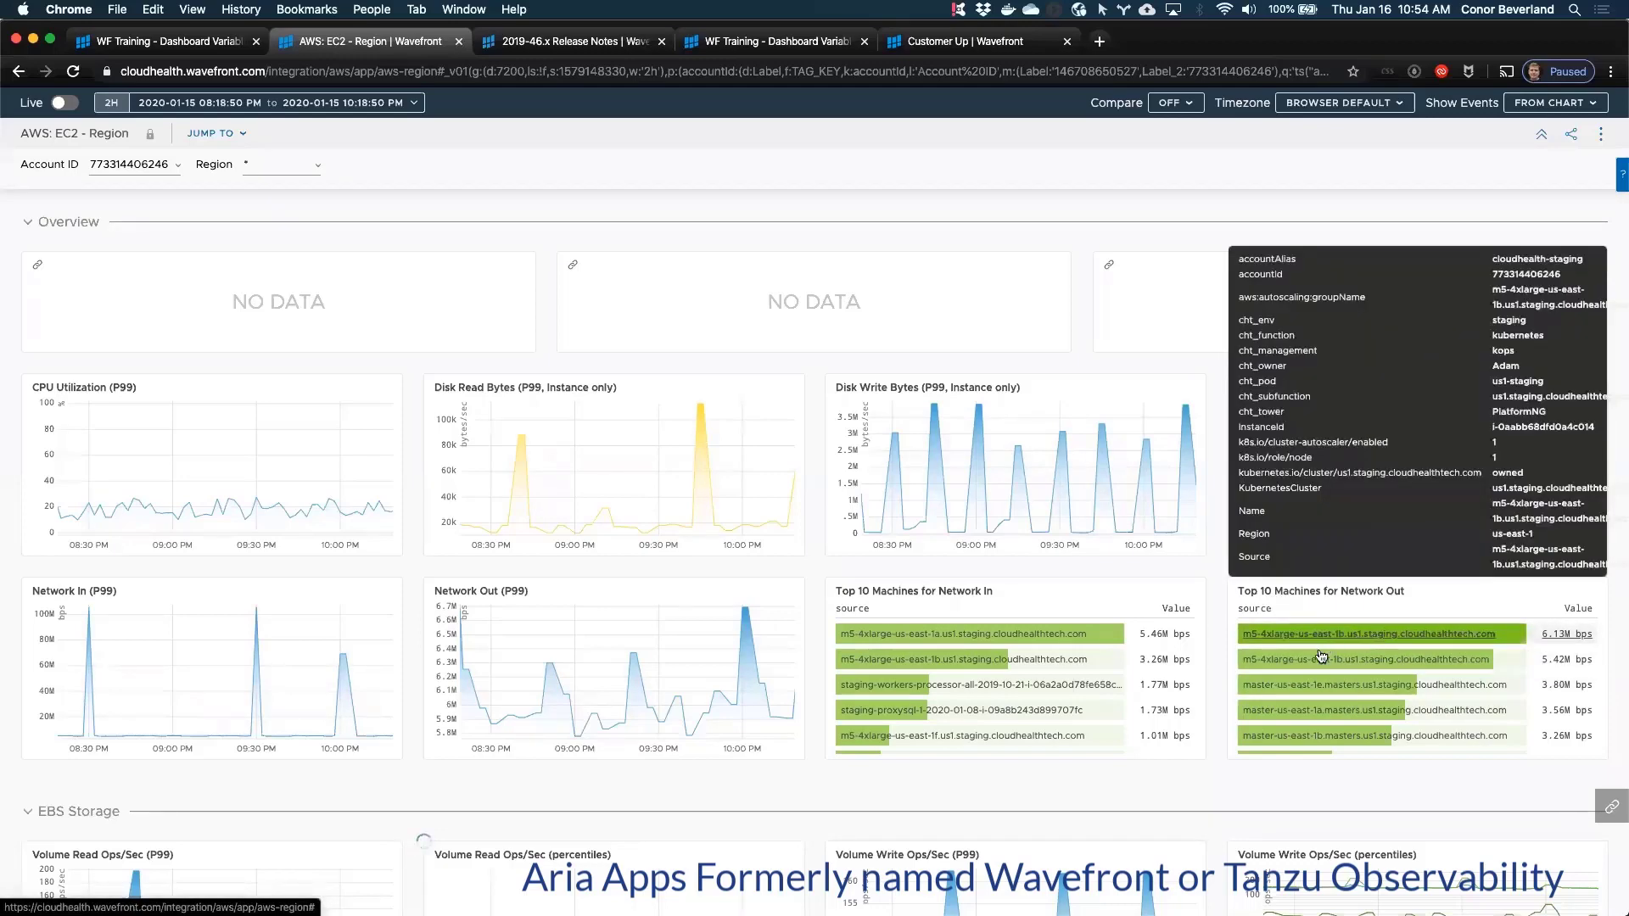
{"action": "mouse_move", "coordinate": [1453, 638]}
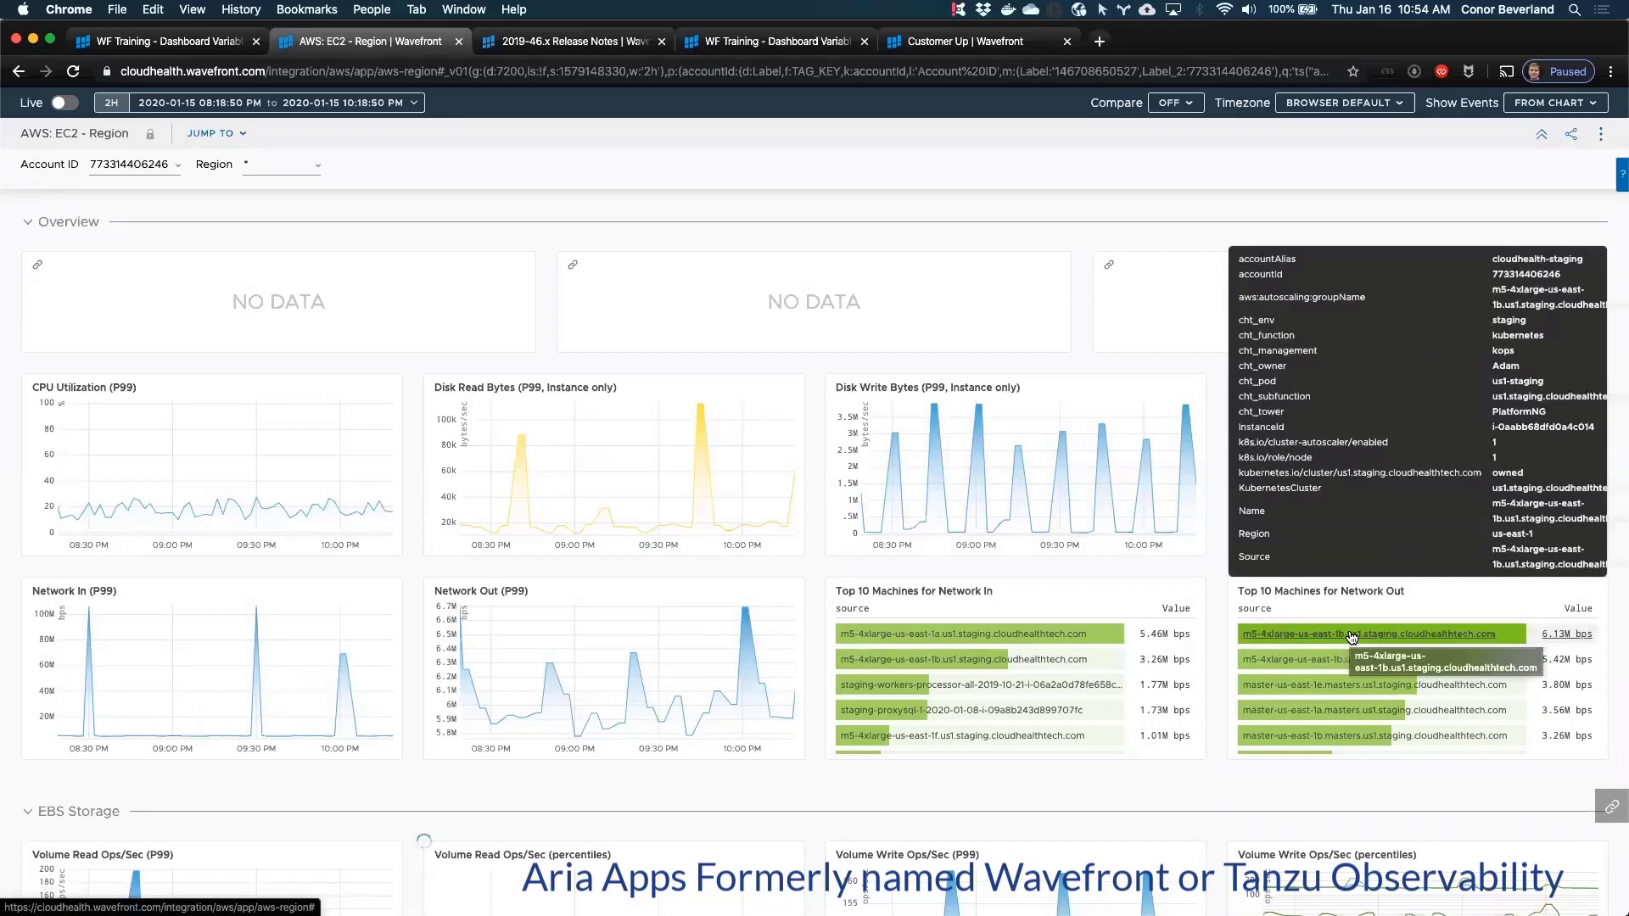
{"action": "left_click", "coordinate": [1350, 637]}
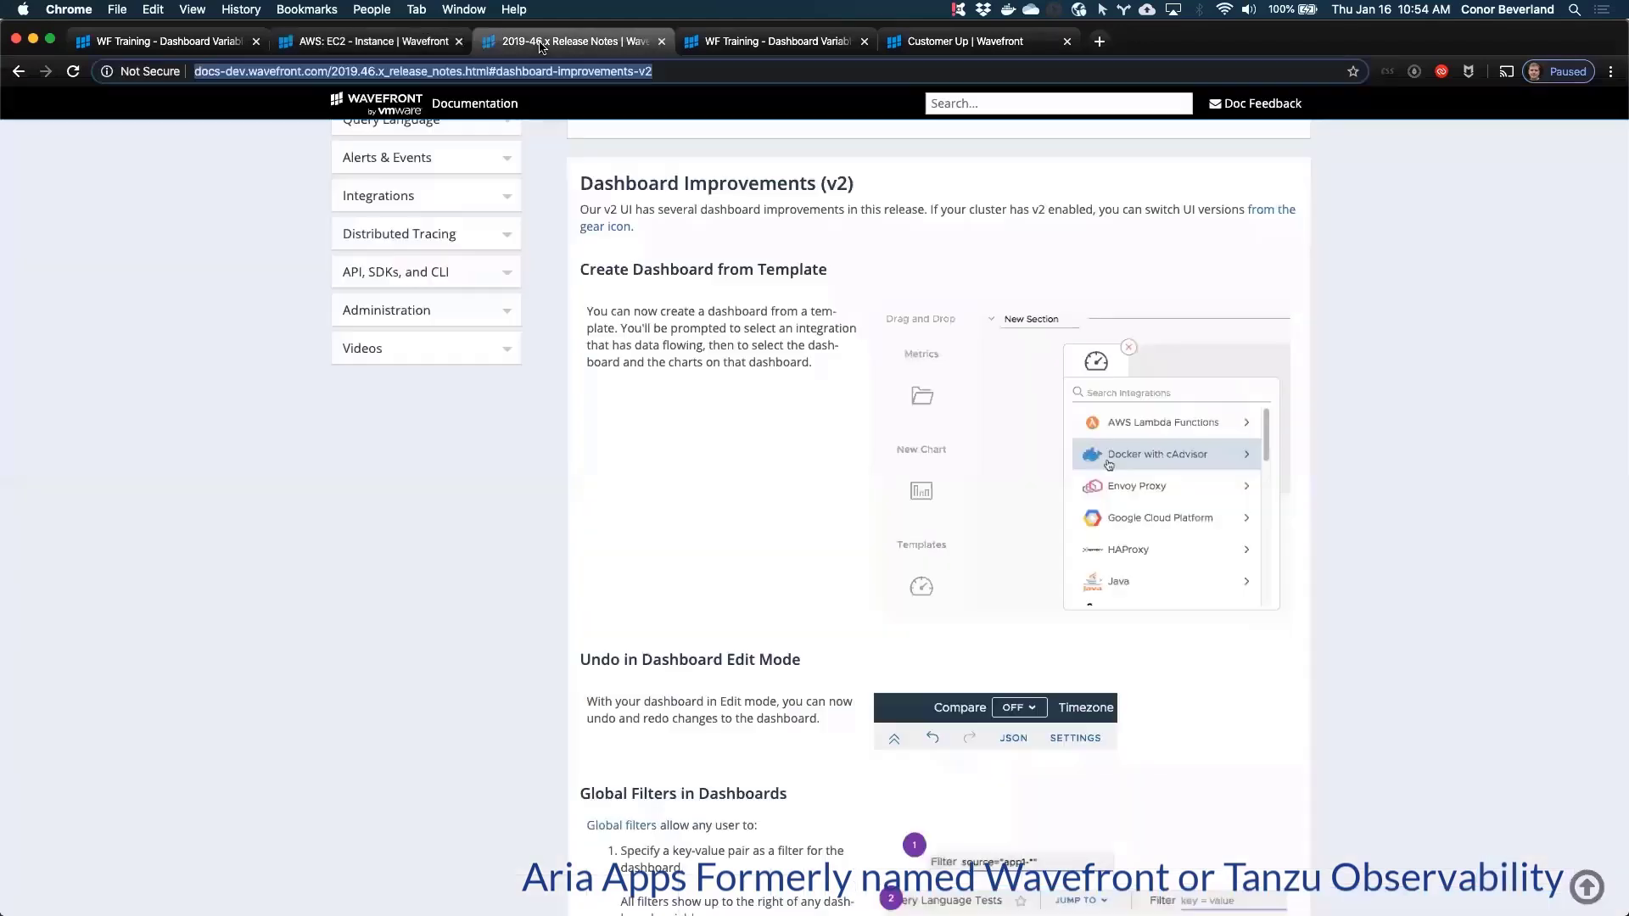
Step: Examine the 2019-46.x release notes on dashboard improvements and on topk and node map charts
{"action": "left_click", "coordinate": [585, 41]}
{"action": "scroll", "coordinate": [949, 494], "scroll_direction": "down", "scroll_amount": 5}
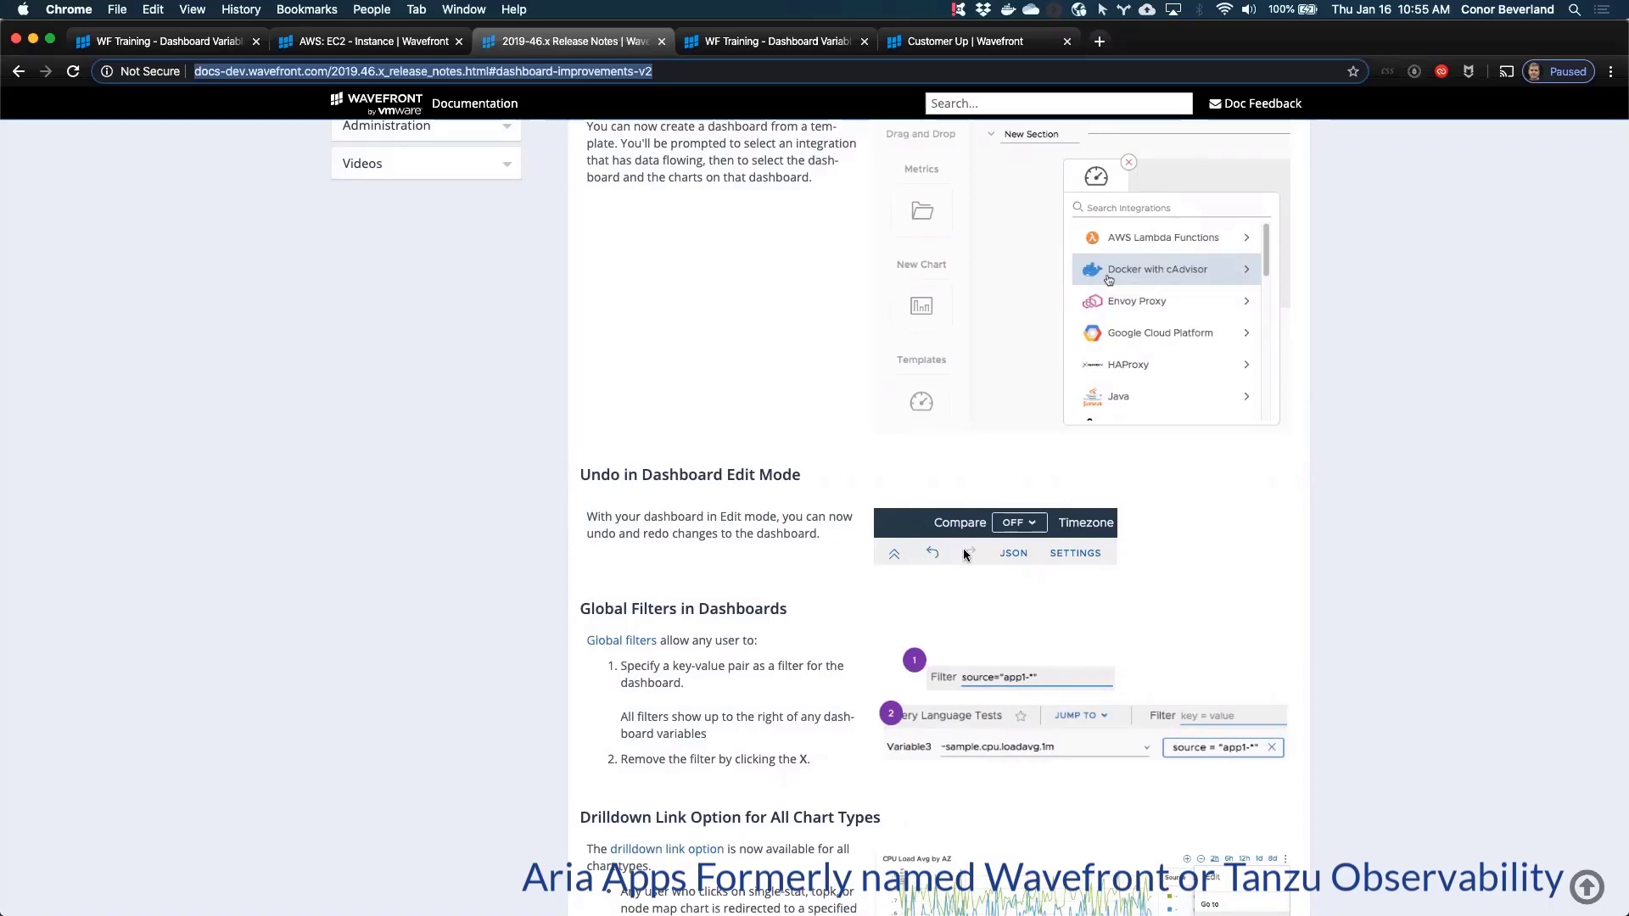
{"action": "scroll", "coordinate": [964, 553], "scroll_direction": "down", "scroll_amount": 5}
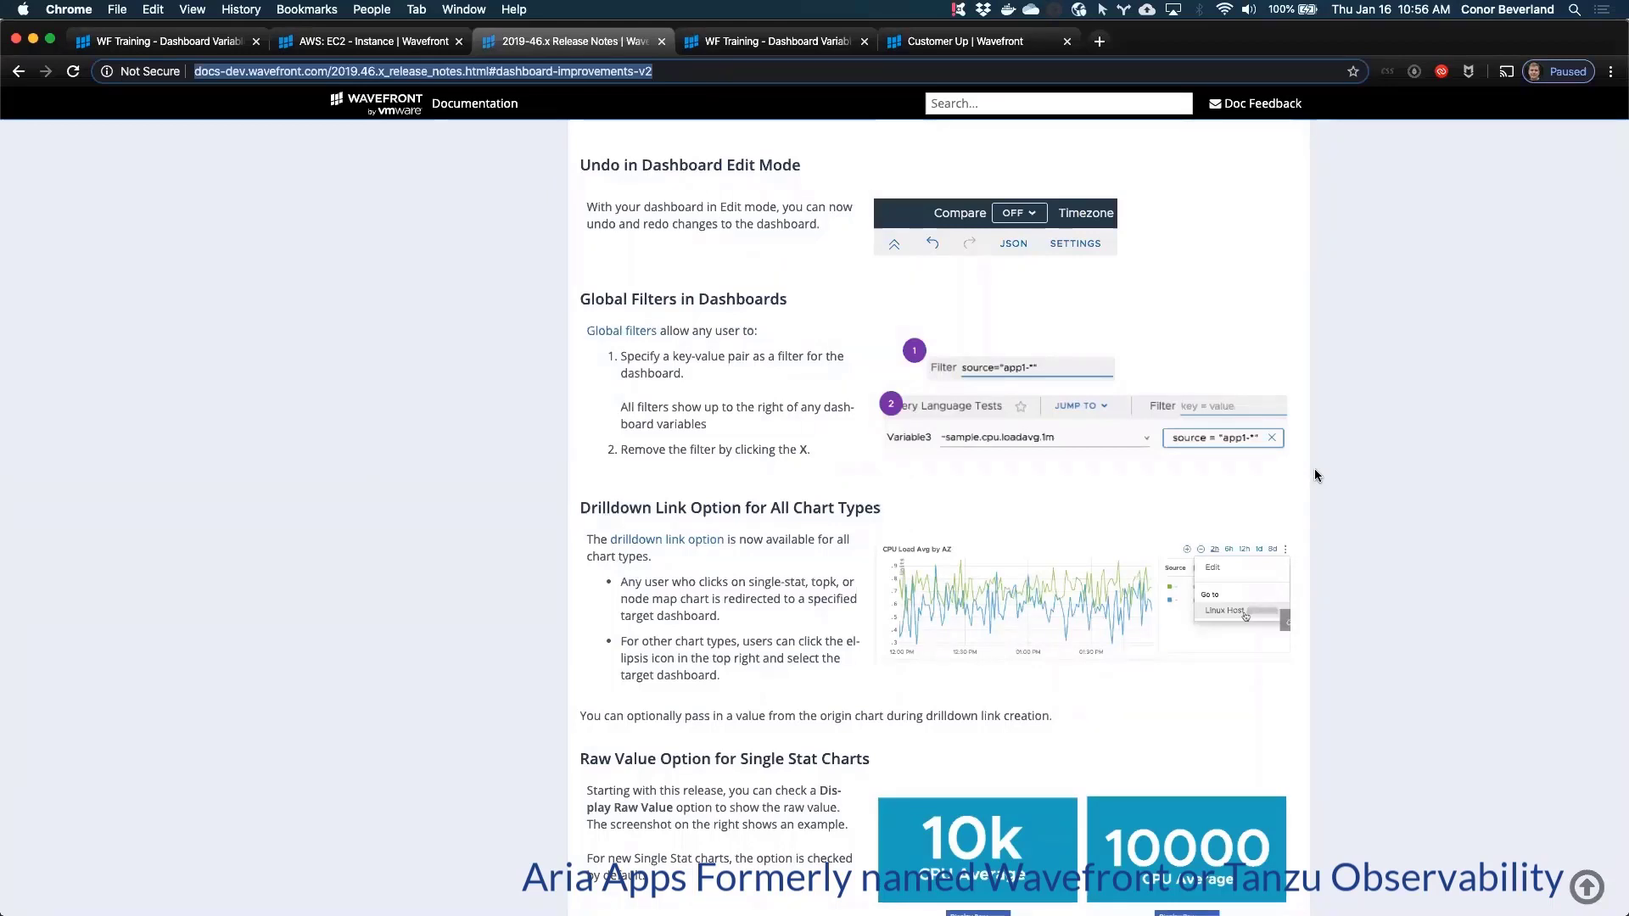
{"action": "scroll", "coordinate": [1315, 471], "scroll_direction": "down", "scroll_amount": 4}
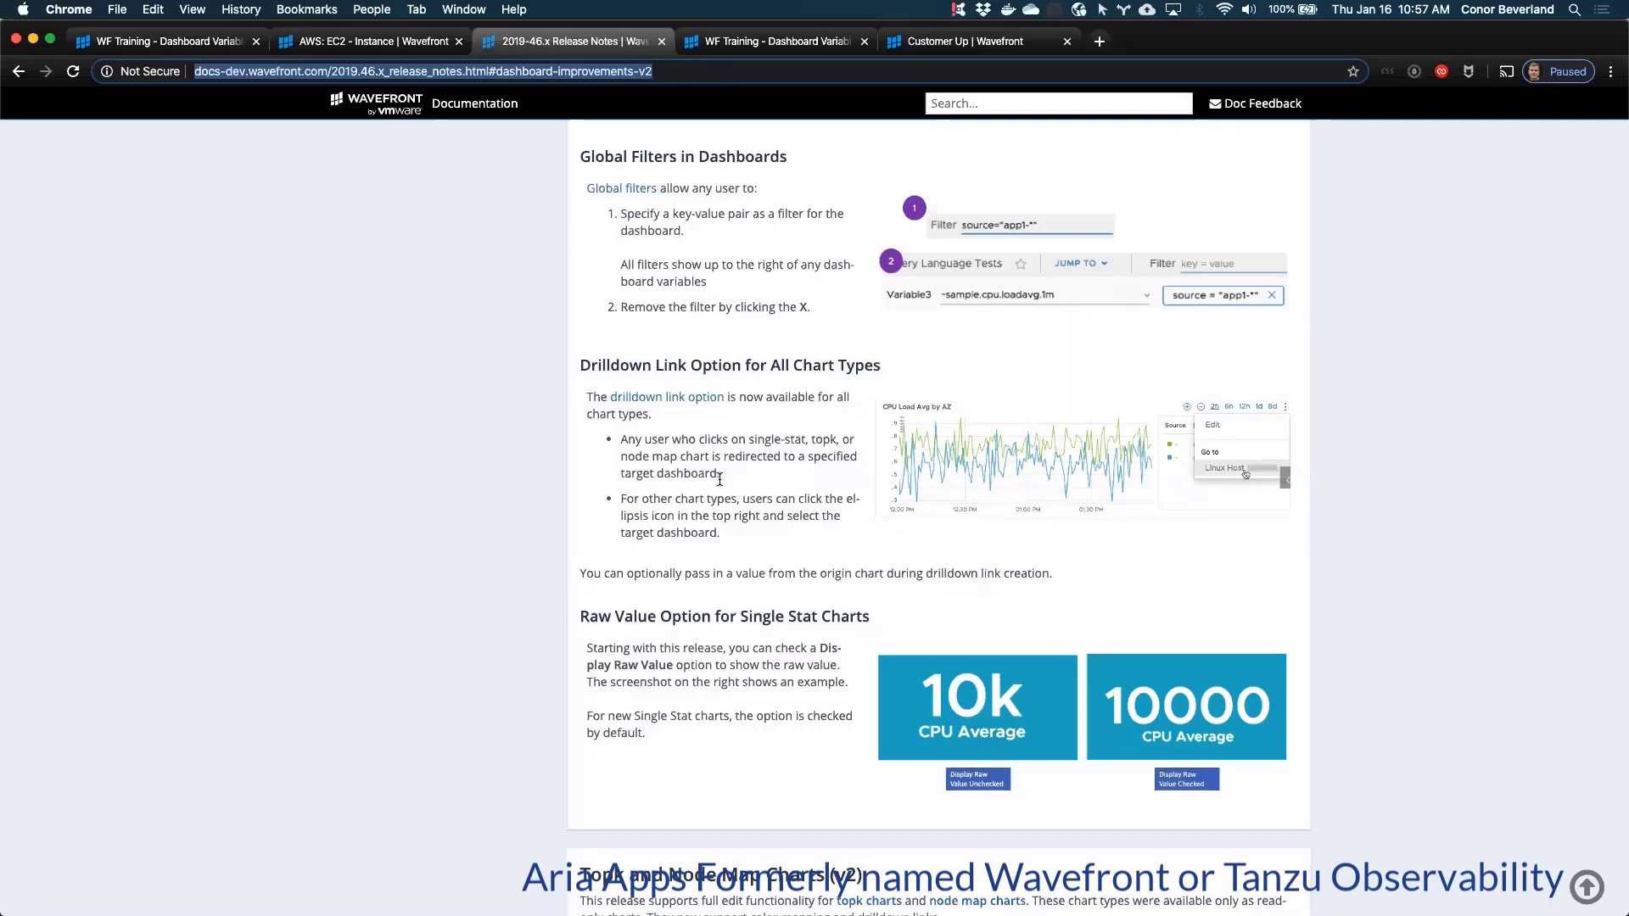
{"action": "scroll", "coordinate": [719, 480], "scroll_direction": "down", "scroll_amount": 1}
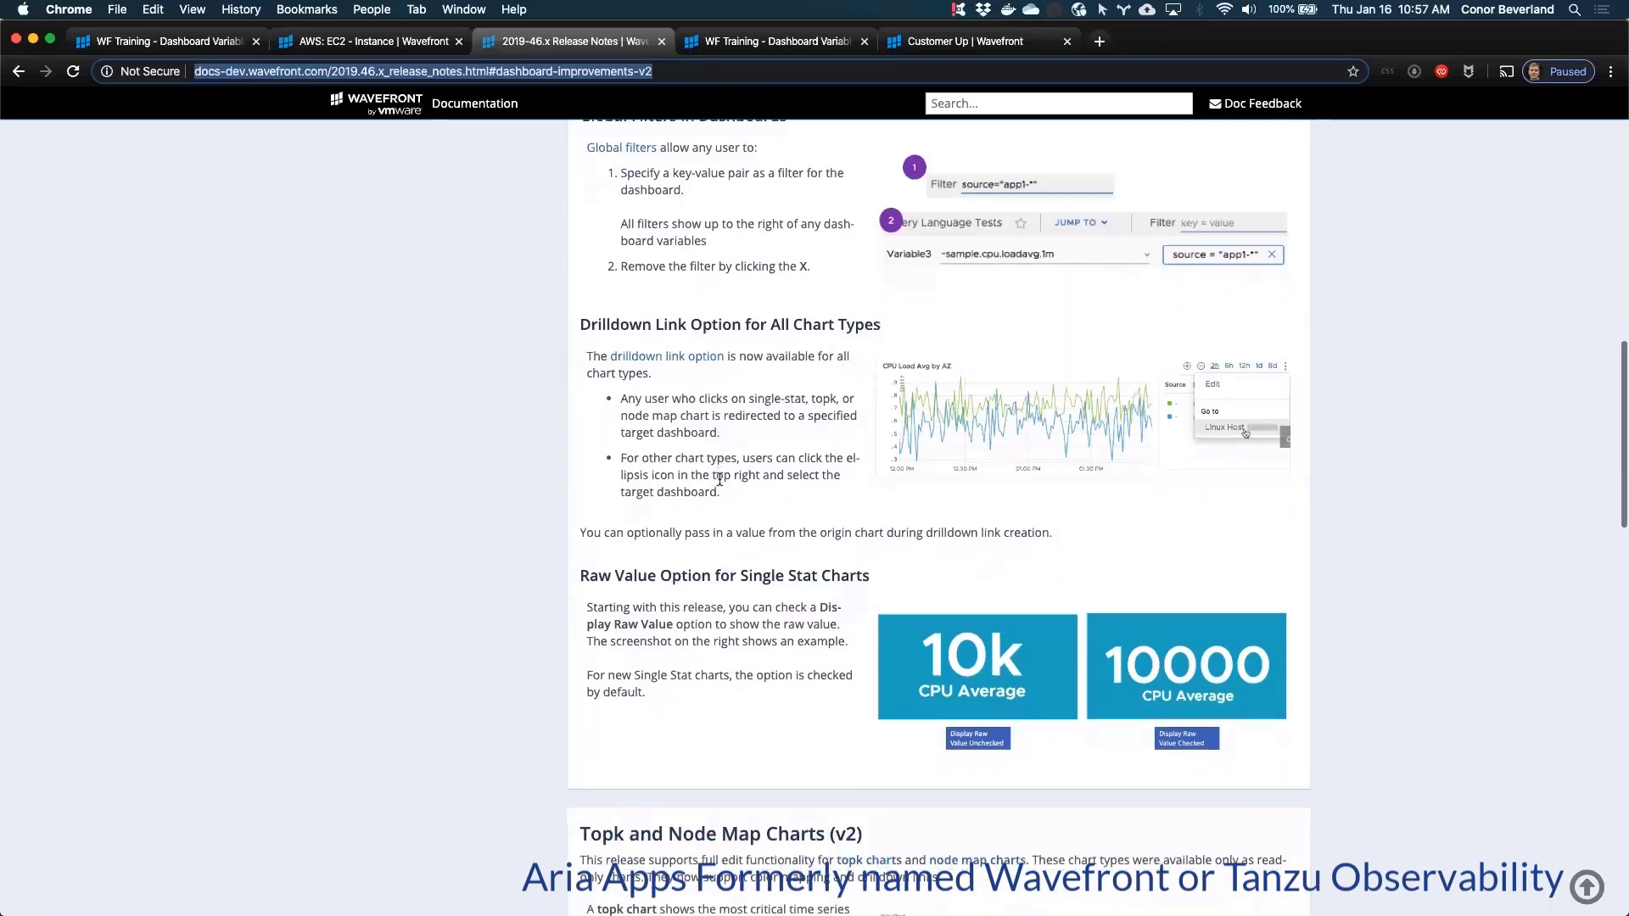
{"action": "scroll", "coordinate": [719, 480], "scroll_direction": "down", "scroll_amount": 5}
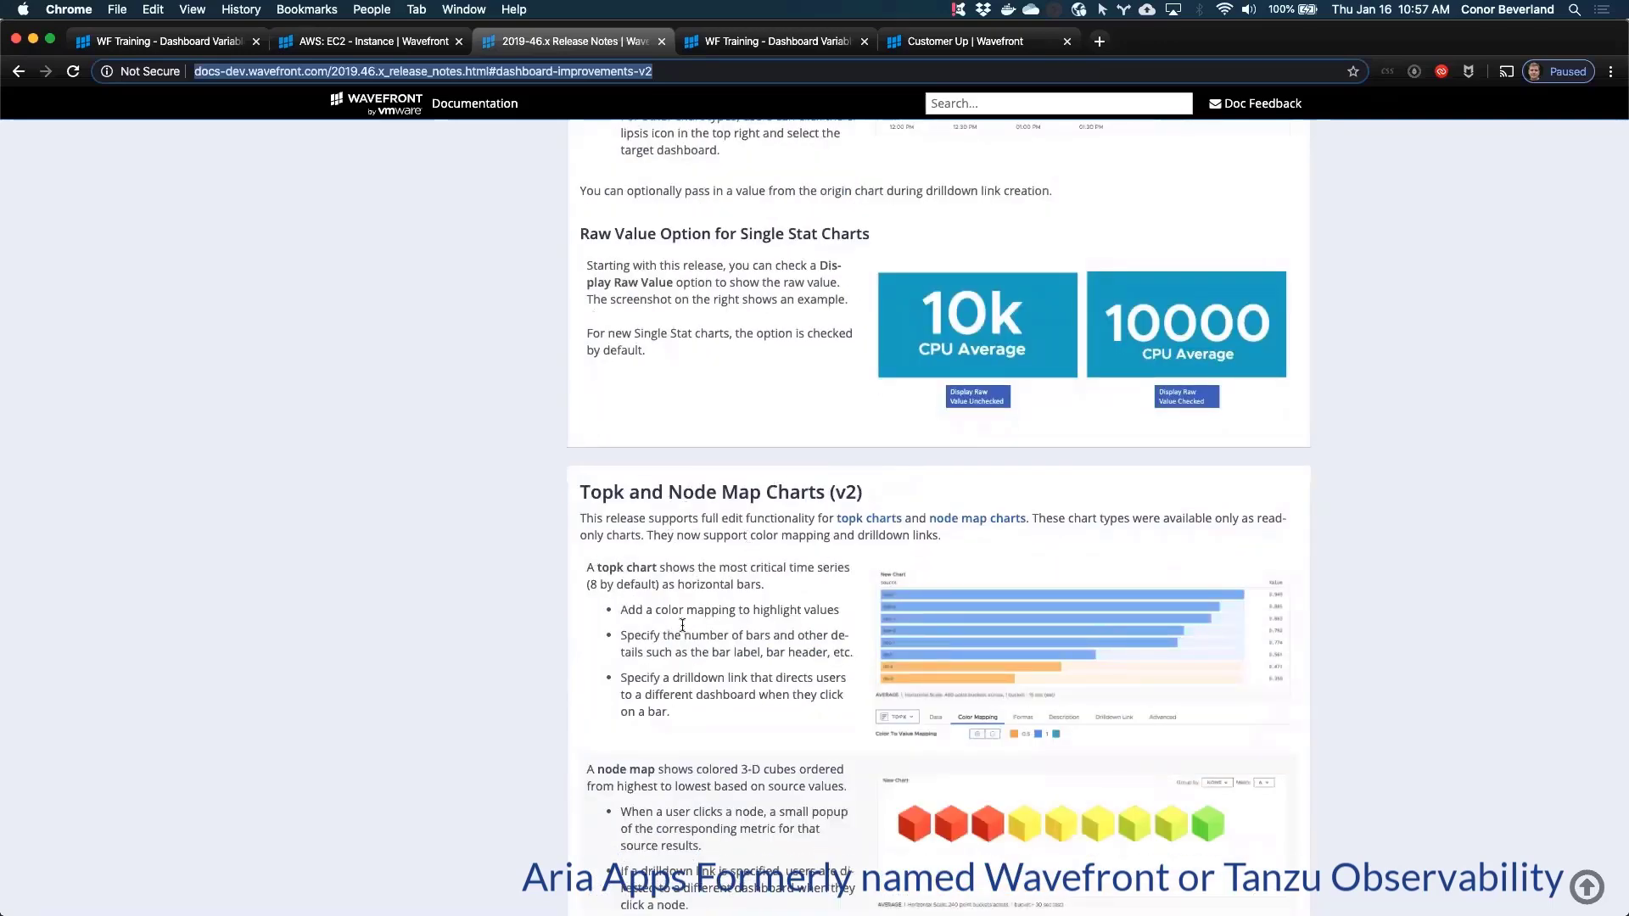
{"action": "scroll", "coordinate": [675, 628], "scroll_direction": "down", "scroll_amount": 3}
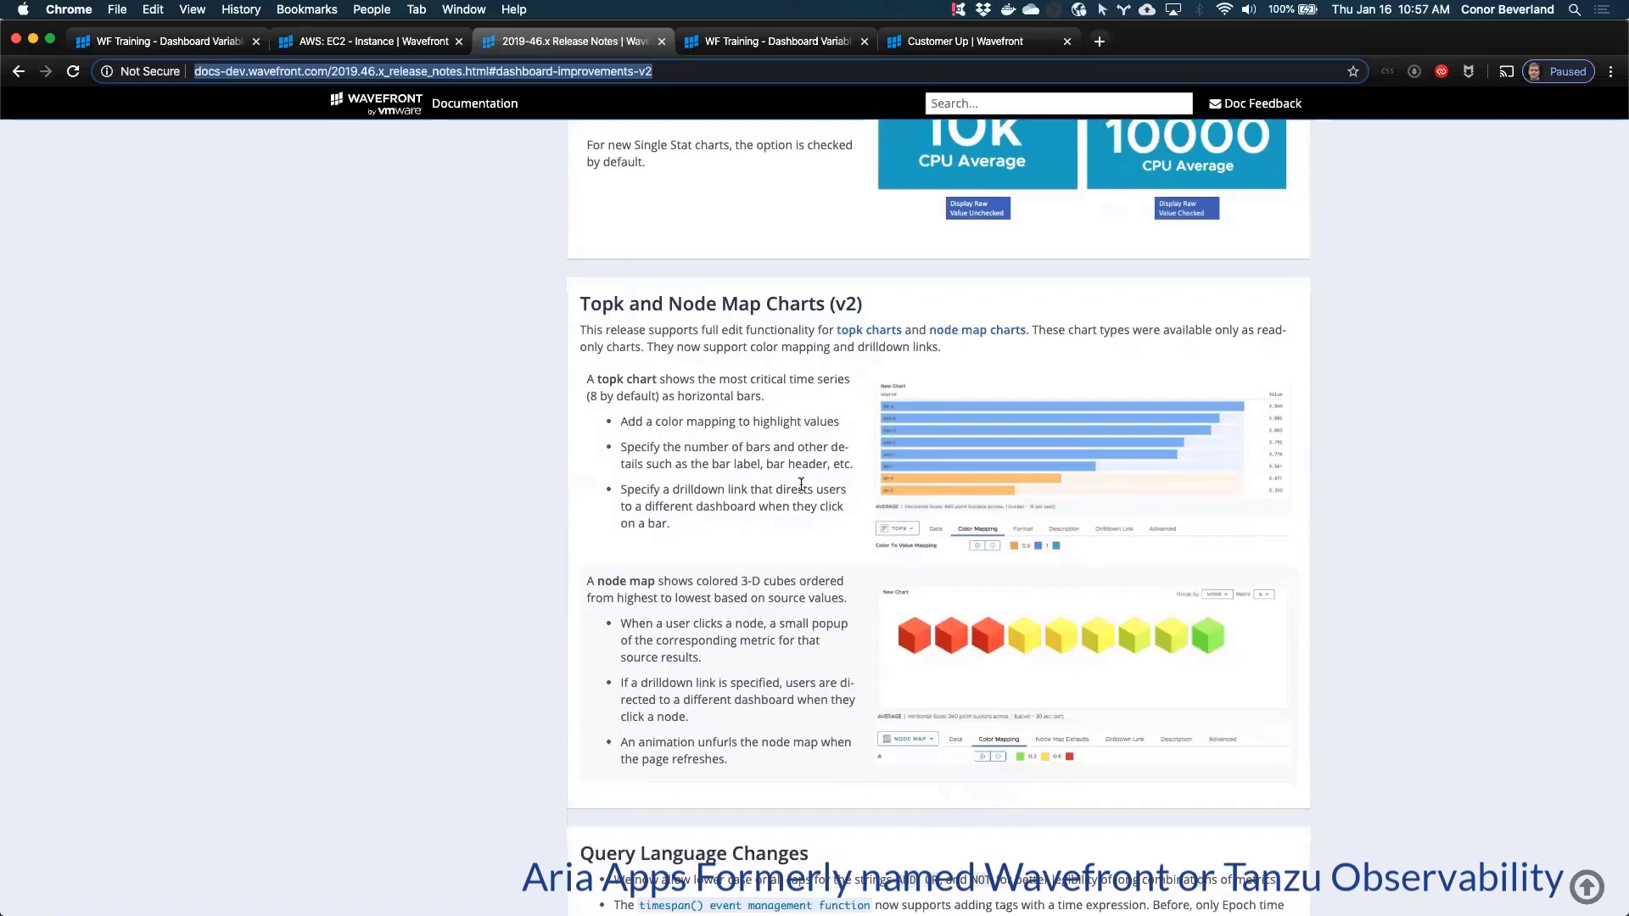
{"action": "scroll", "coordinate": [801, 484], "scroll_direction": "up", "scroll_amount": 2}
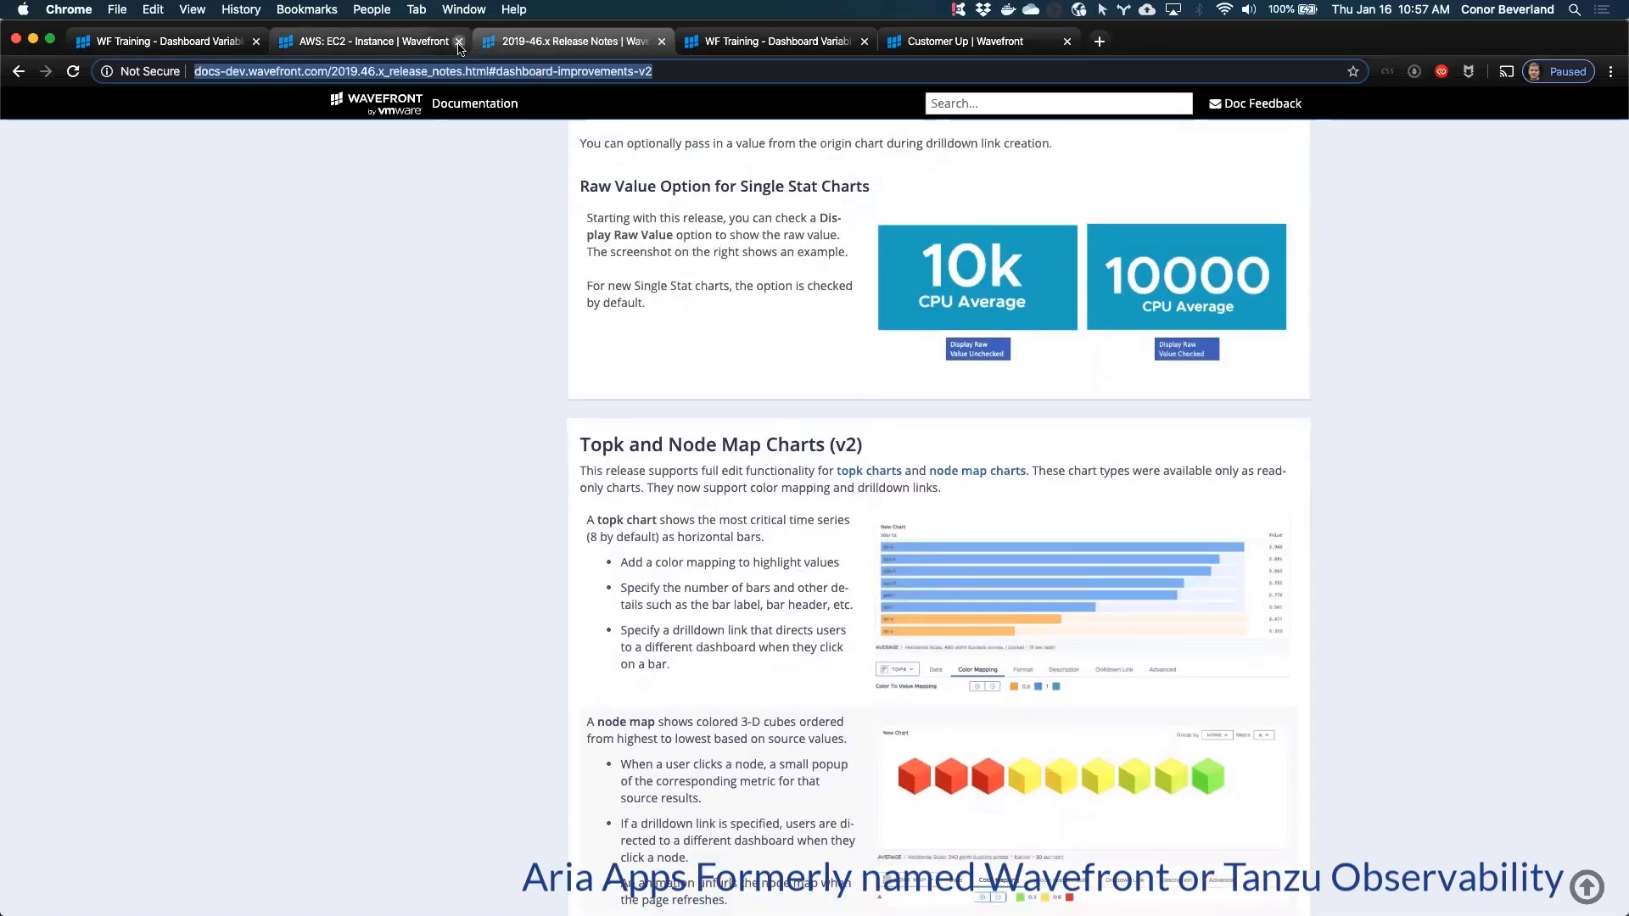
Step: Close the AWS: EC2 - Instance dashboard and the 2019-46.x release notes
{"action": "left_click", "coordinate": [459, 42]}
{"action": "left_click", "coordinate": [459, 41]}
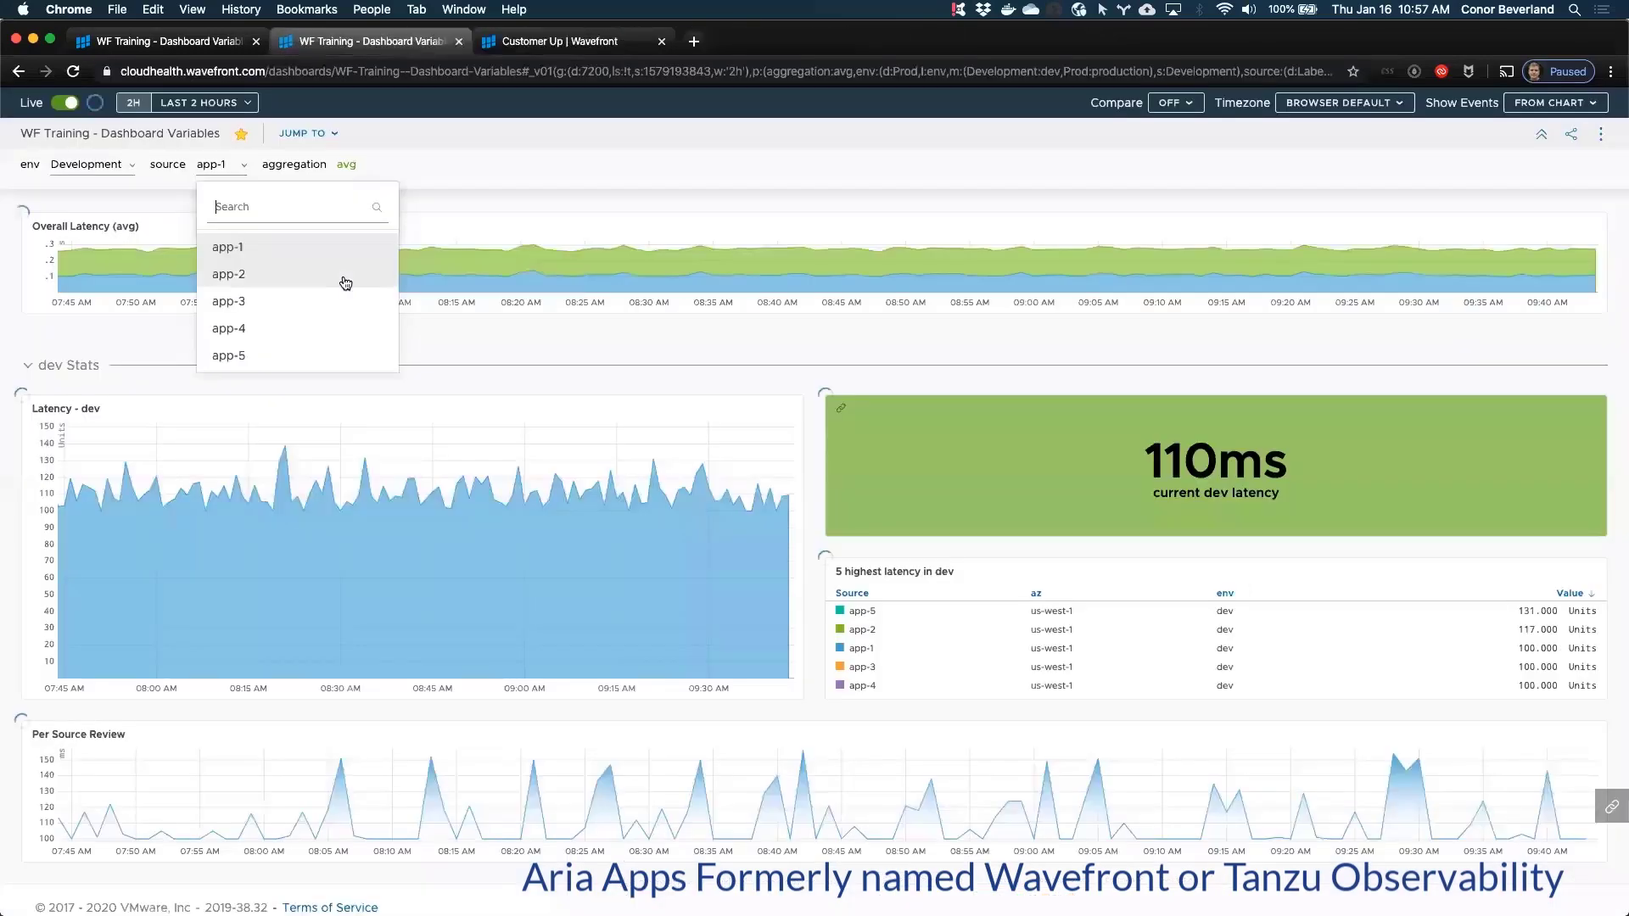
{"action": "key", "text": "super+Tab"}
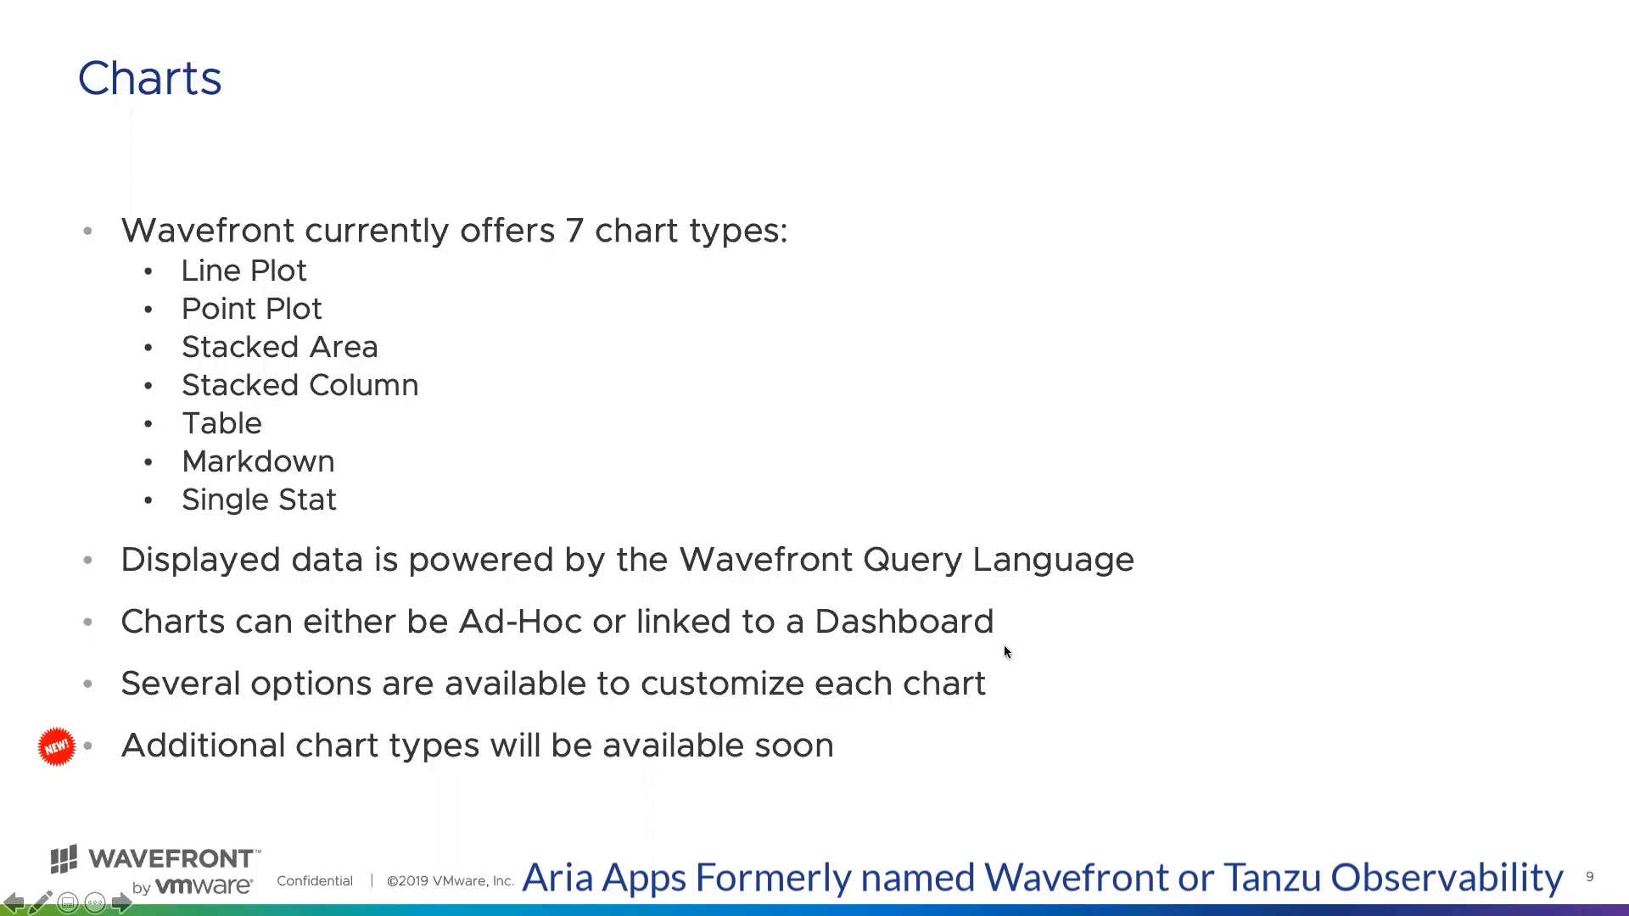
{"action": "key", "text": "super+Tab"}
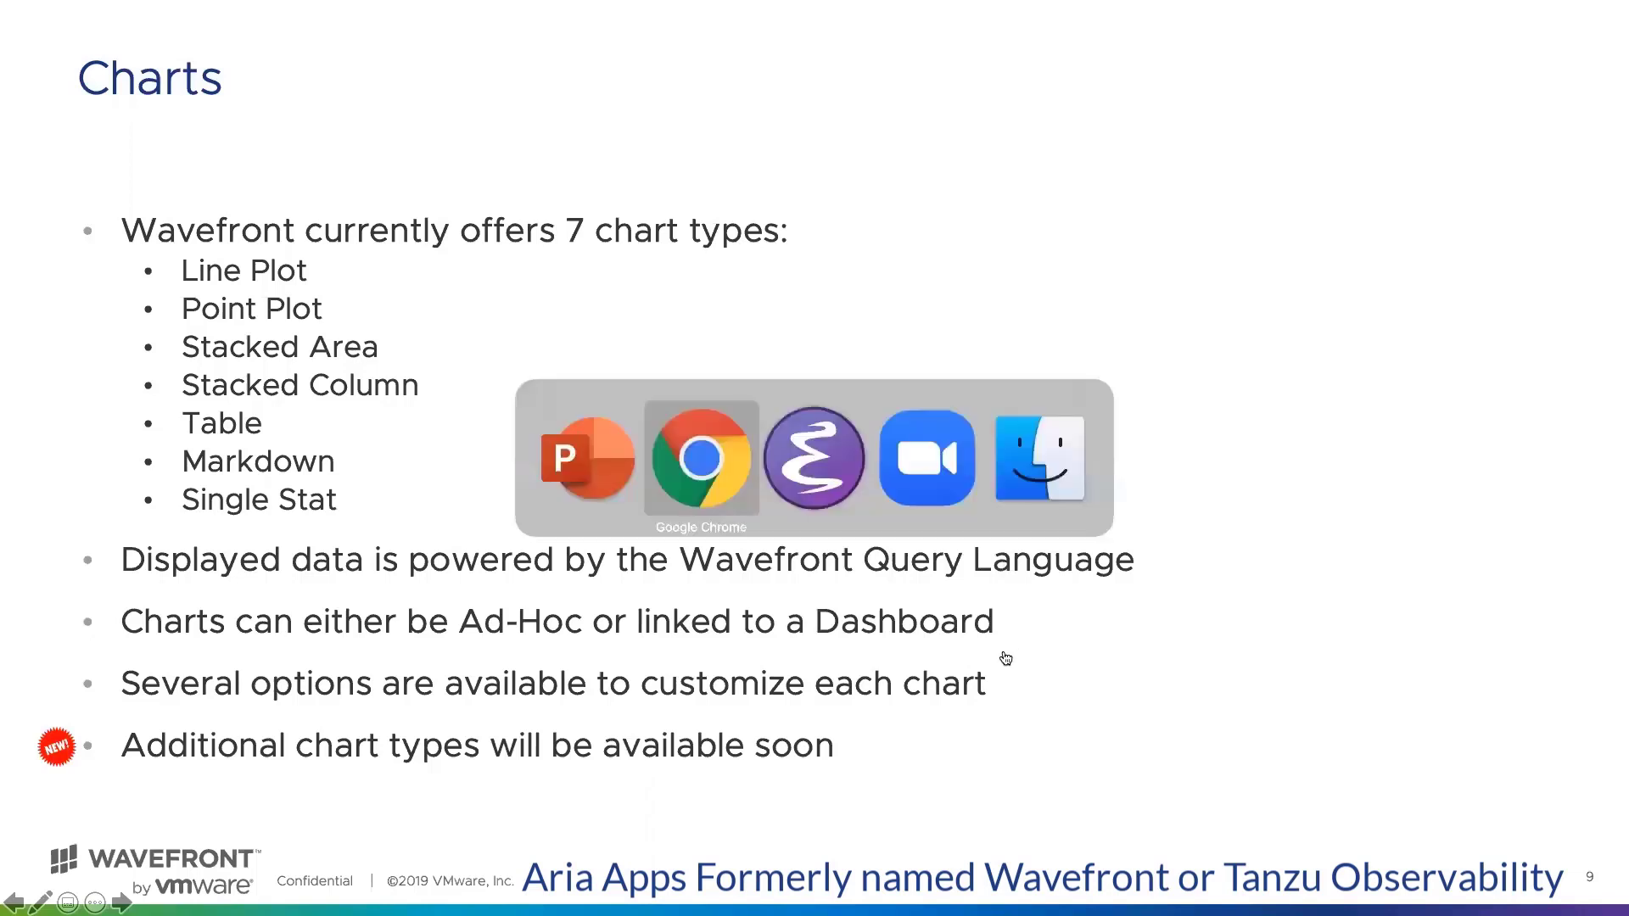
Step: Switch to Chrome and create a new ad-hoc line plot chart with the constant 2343 as query A
{"action": "scroll", "coordinate": [210, 95], "scroll_direction": "up", "scroll_amount": 2}
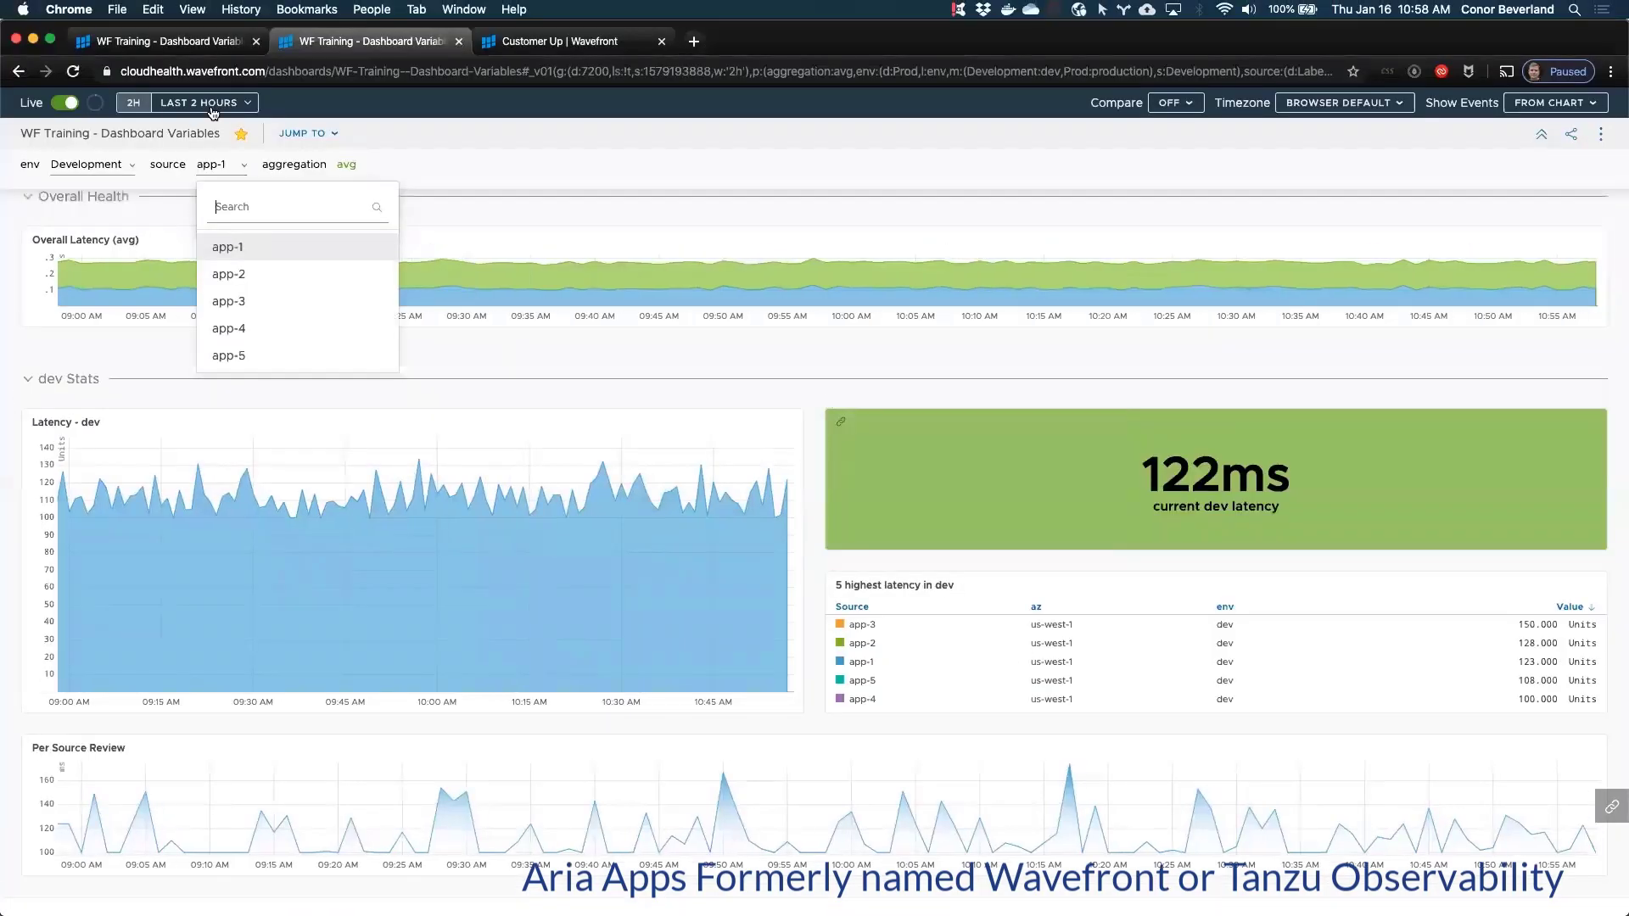
{"action": "left_click", "coordinate": [207, 113]}
{"action": "left_click", "coordinate": [209, 158]}
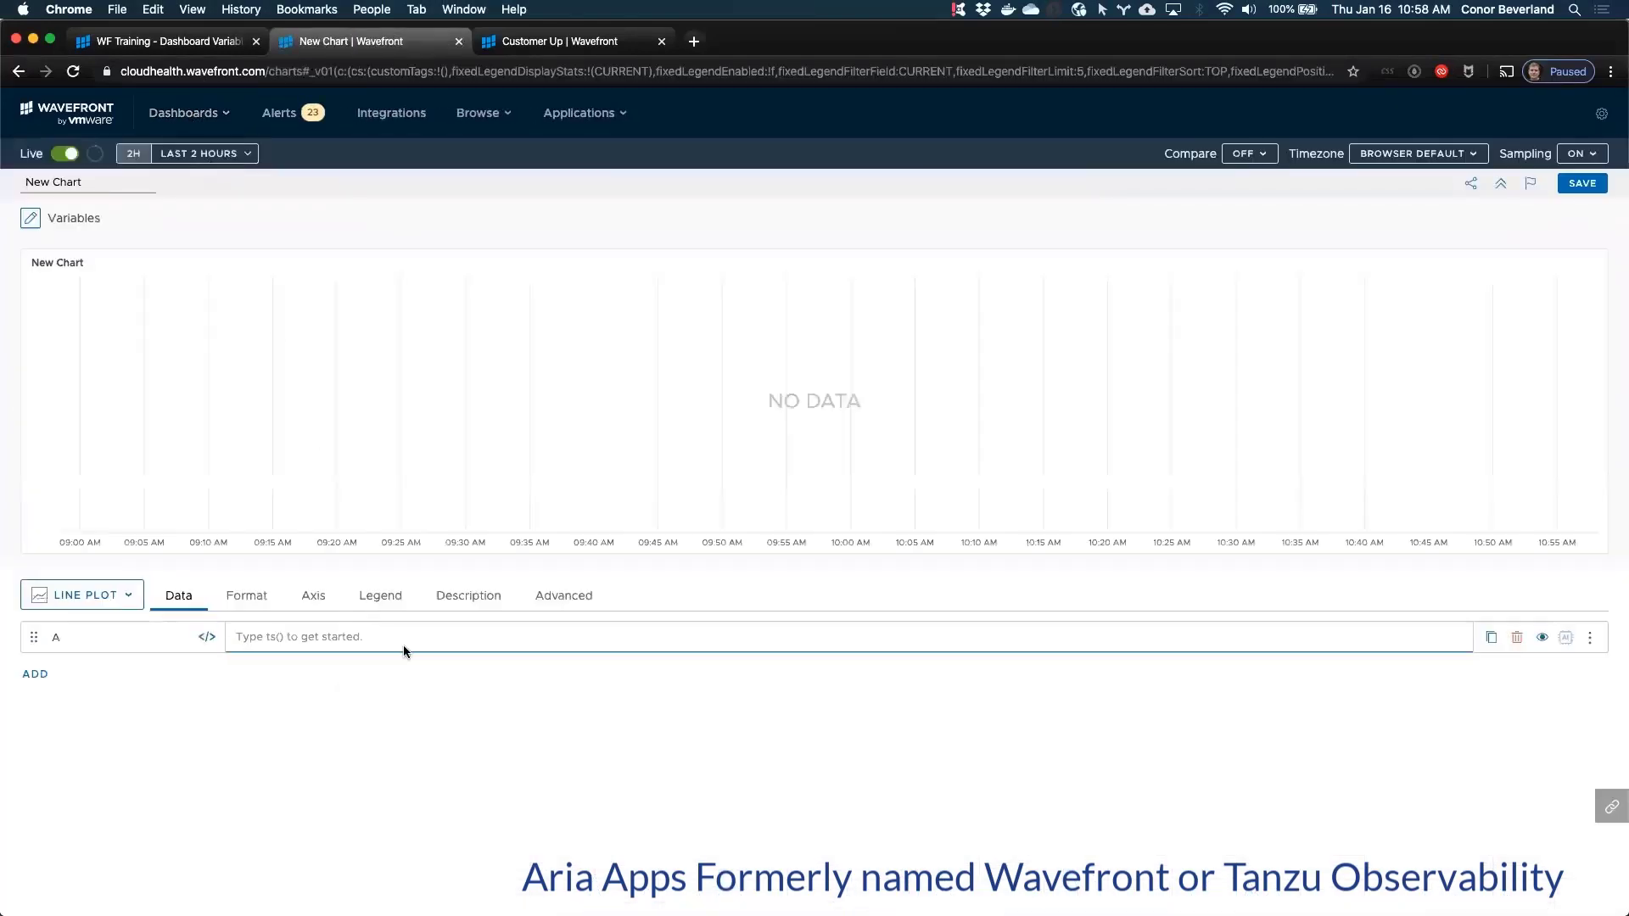
{"action": "type", "text": "2343"}
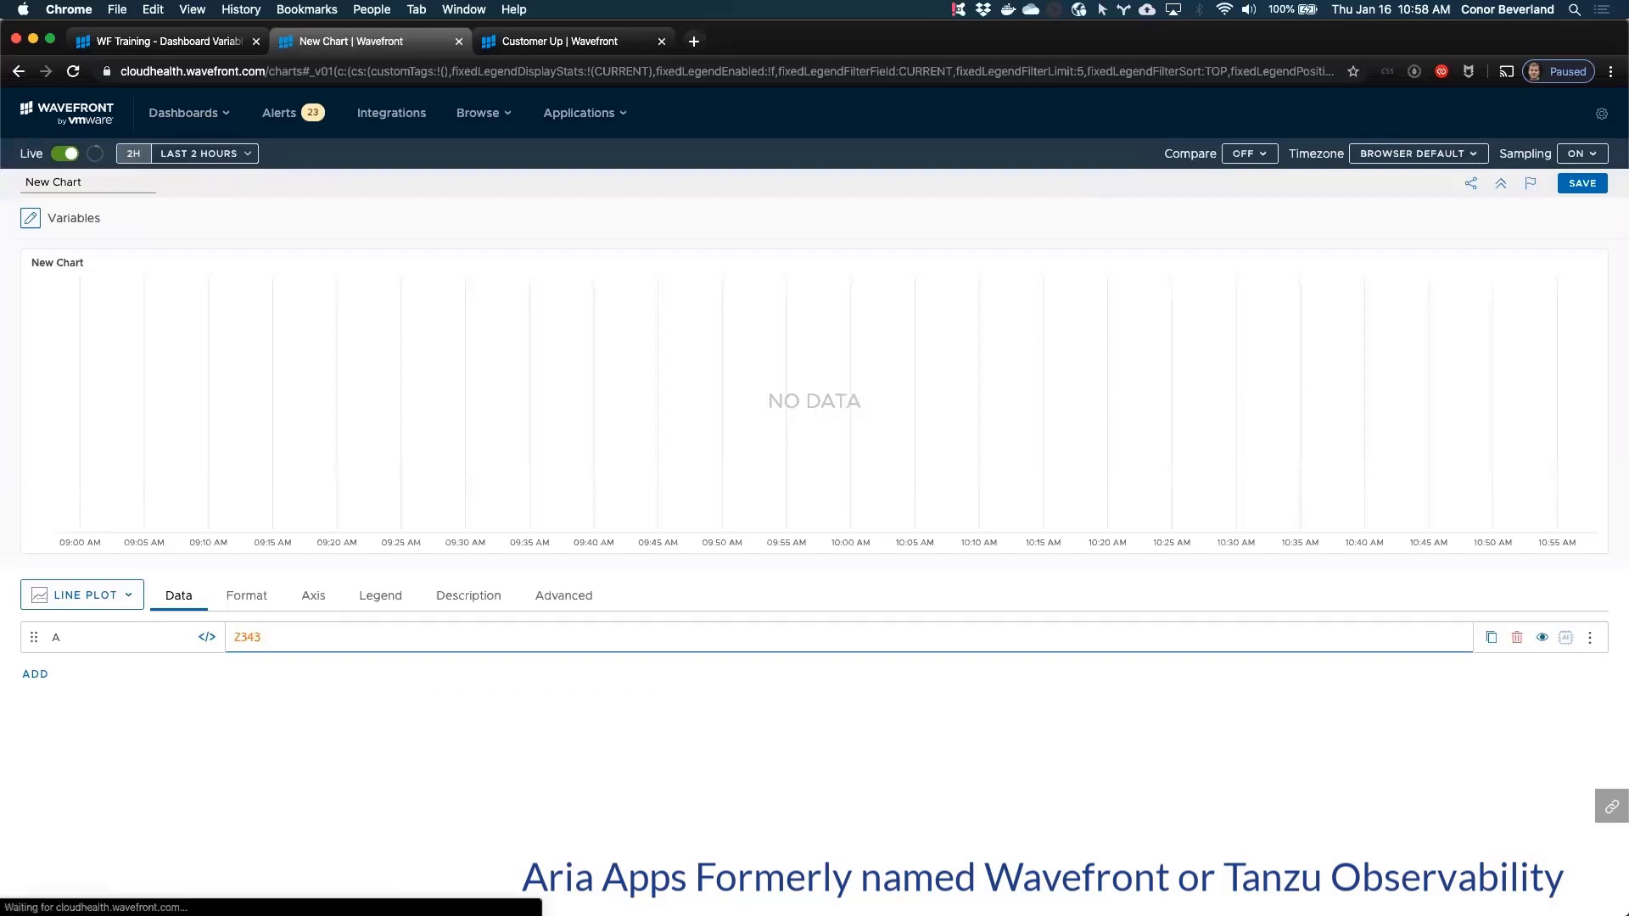
Step: Generate a shareable short link for the unsaved ad-hoc chart
{"action": "left_click", "coordinate": [1611, 808]}
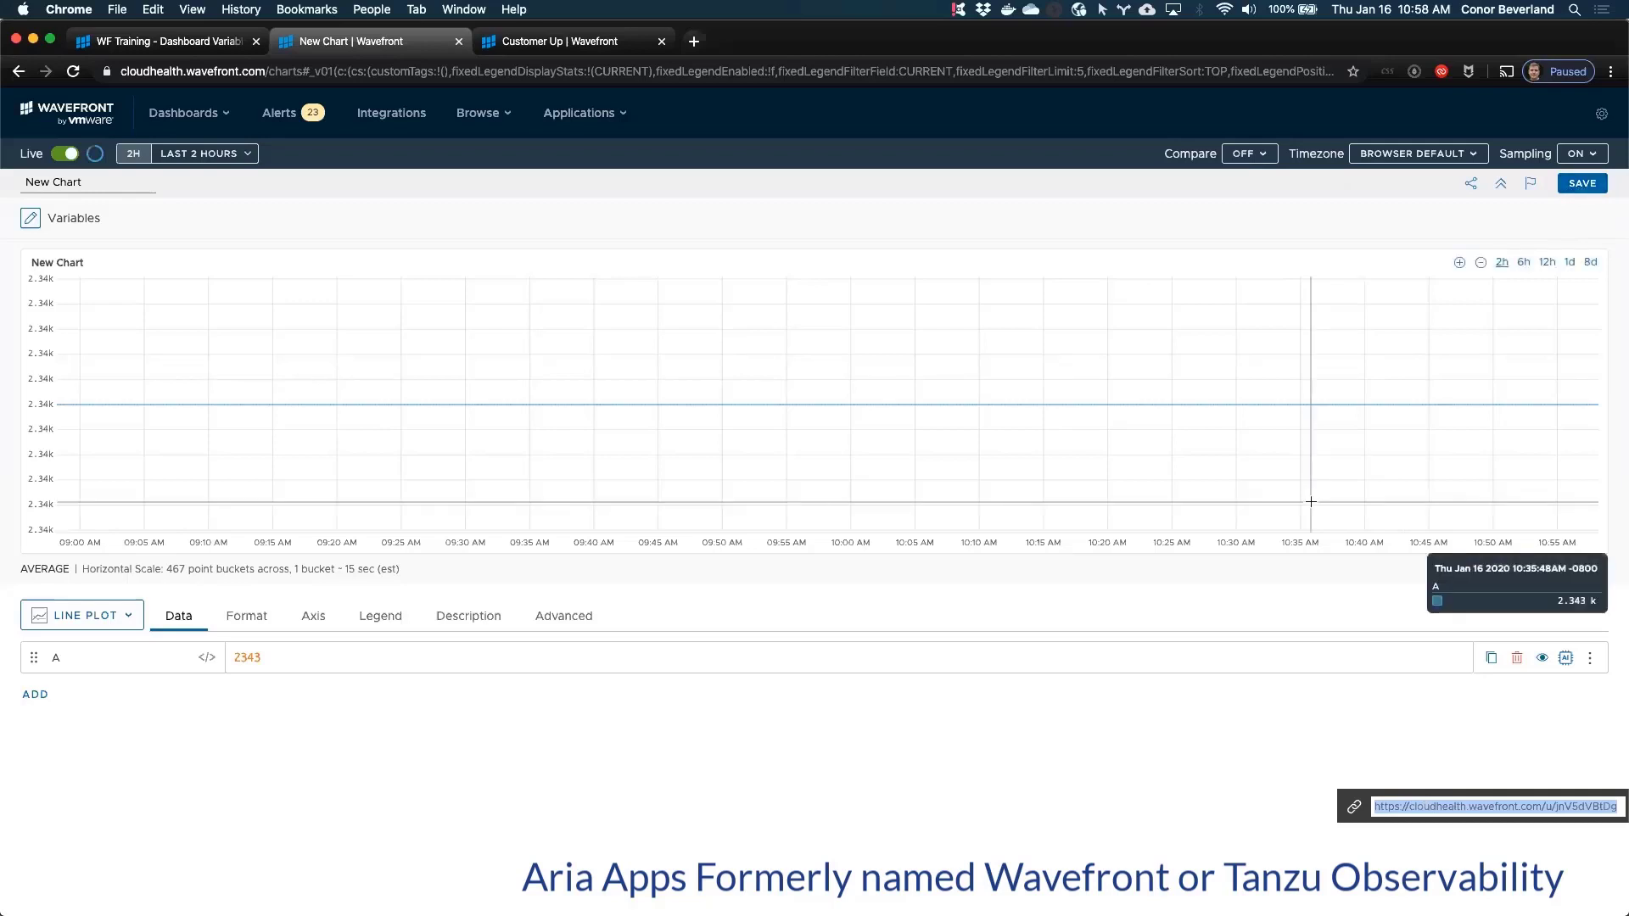
{"action": "left_click", "coordinate": [1581, 183]}
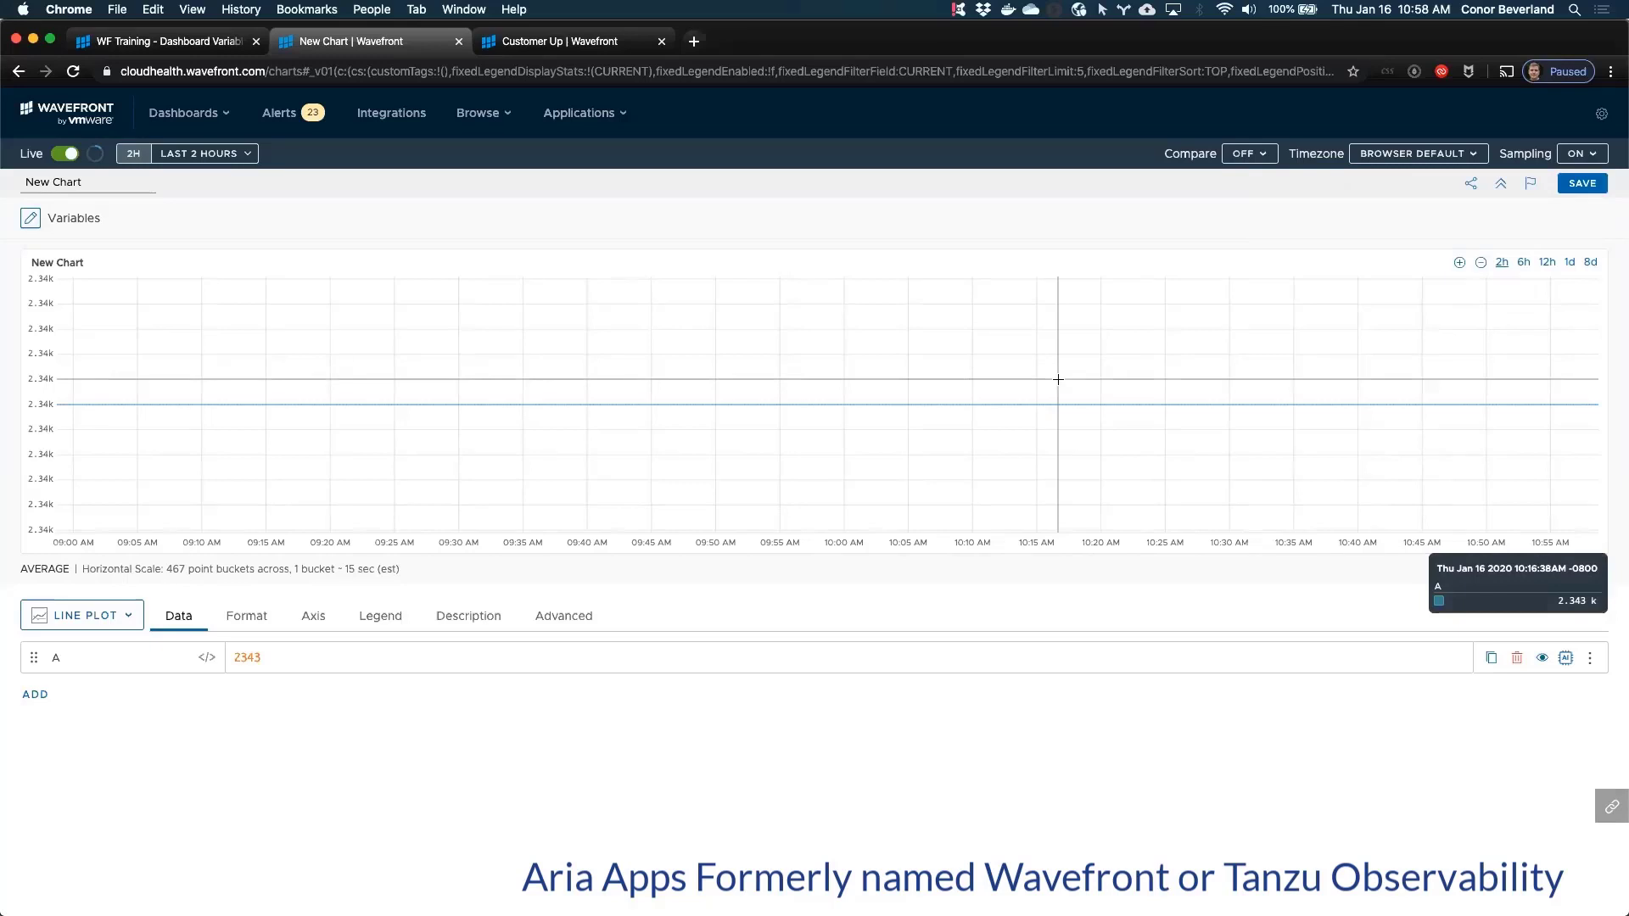
{"action": "left_click", "coordinate": [377, 661]}
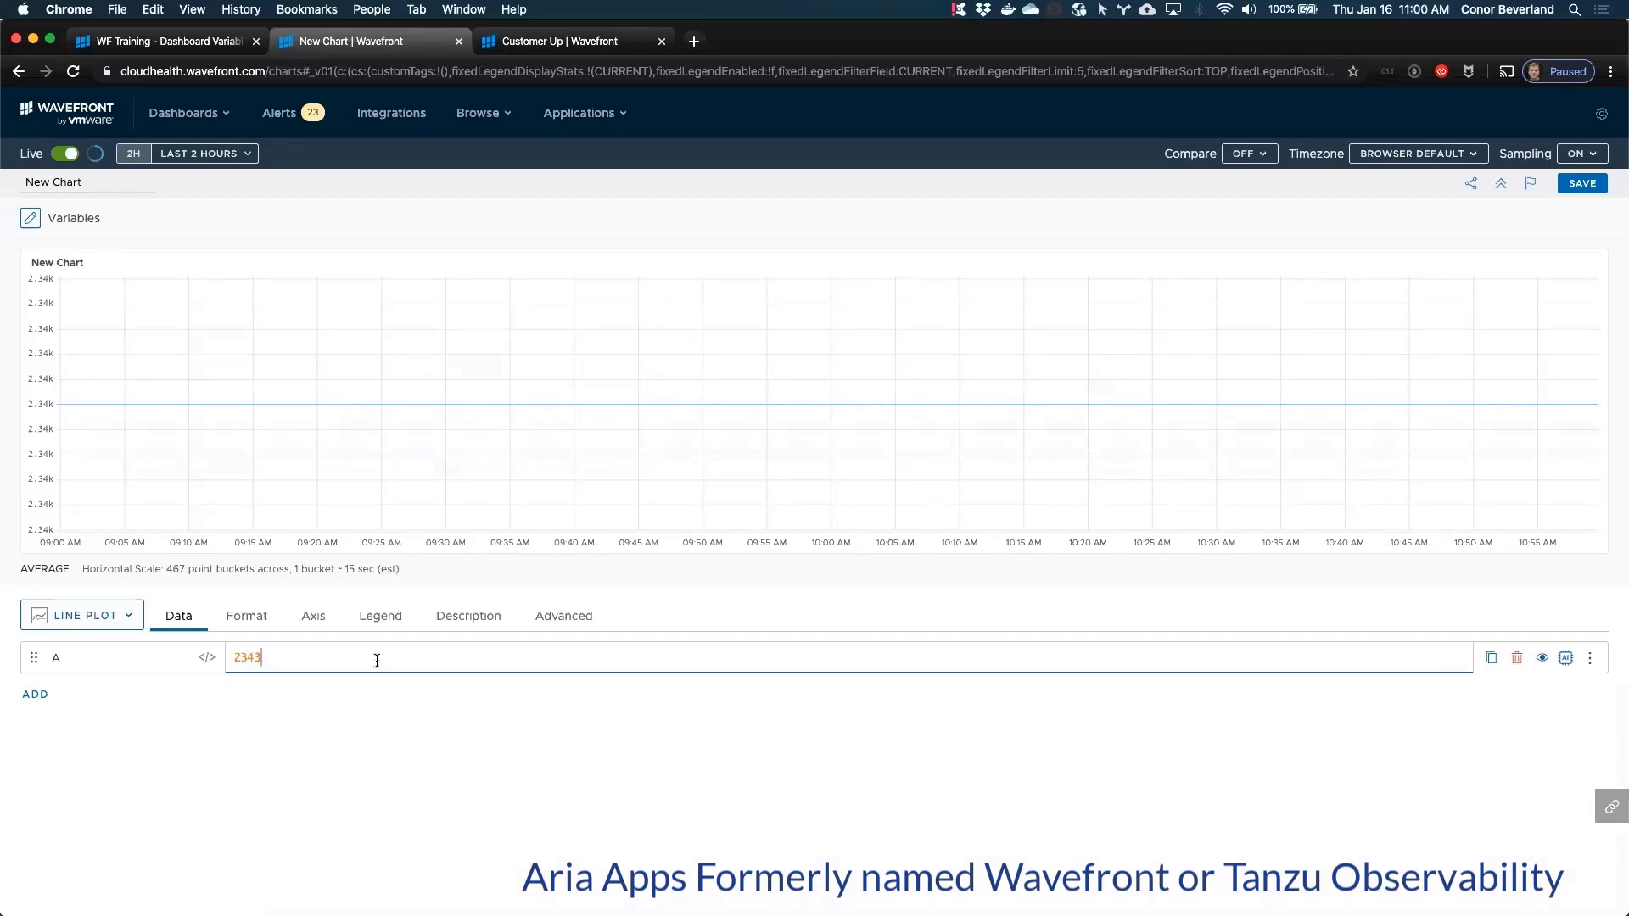
Step: Start another blank ad-hoc chart and switch back to the Charts slide in PowerPoint
{"action": "left_click", "coordinate": [183, 118]}
{"action": "left_click", "coordinate": [211, 164]}
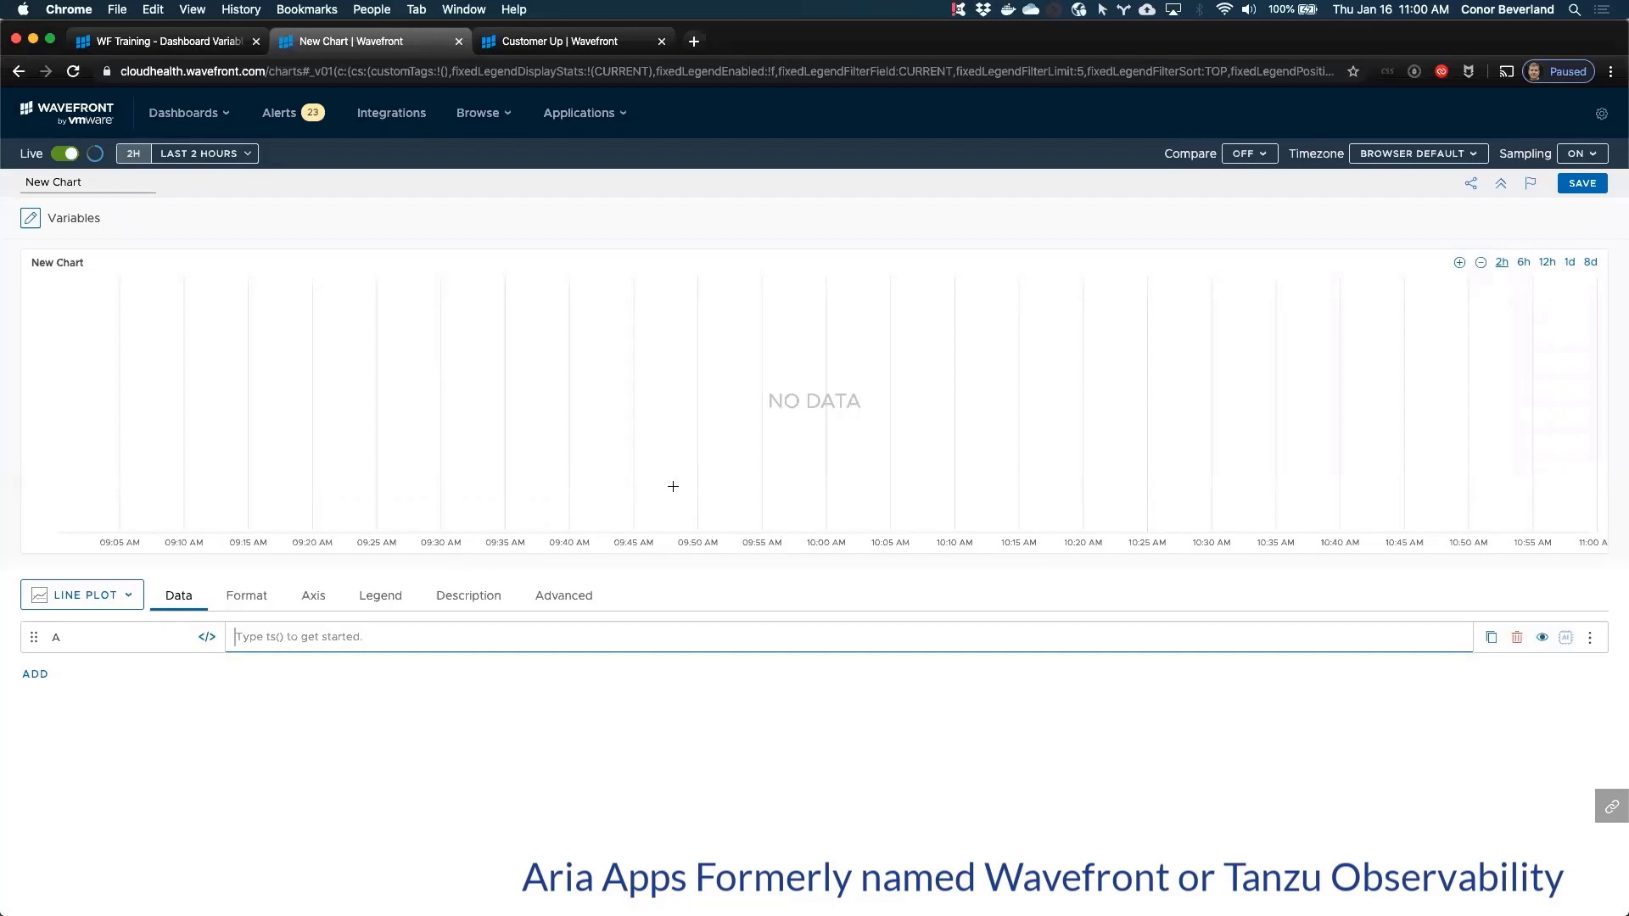
{"action": "key", "text": "super+Tab"}
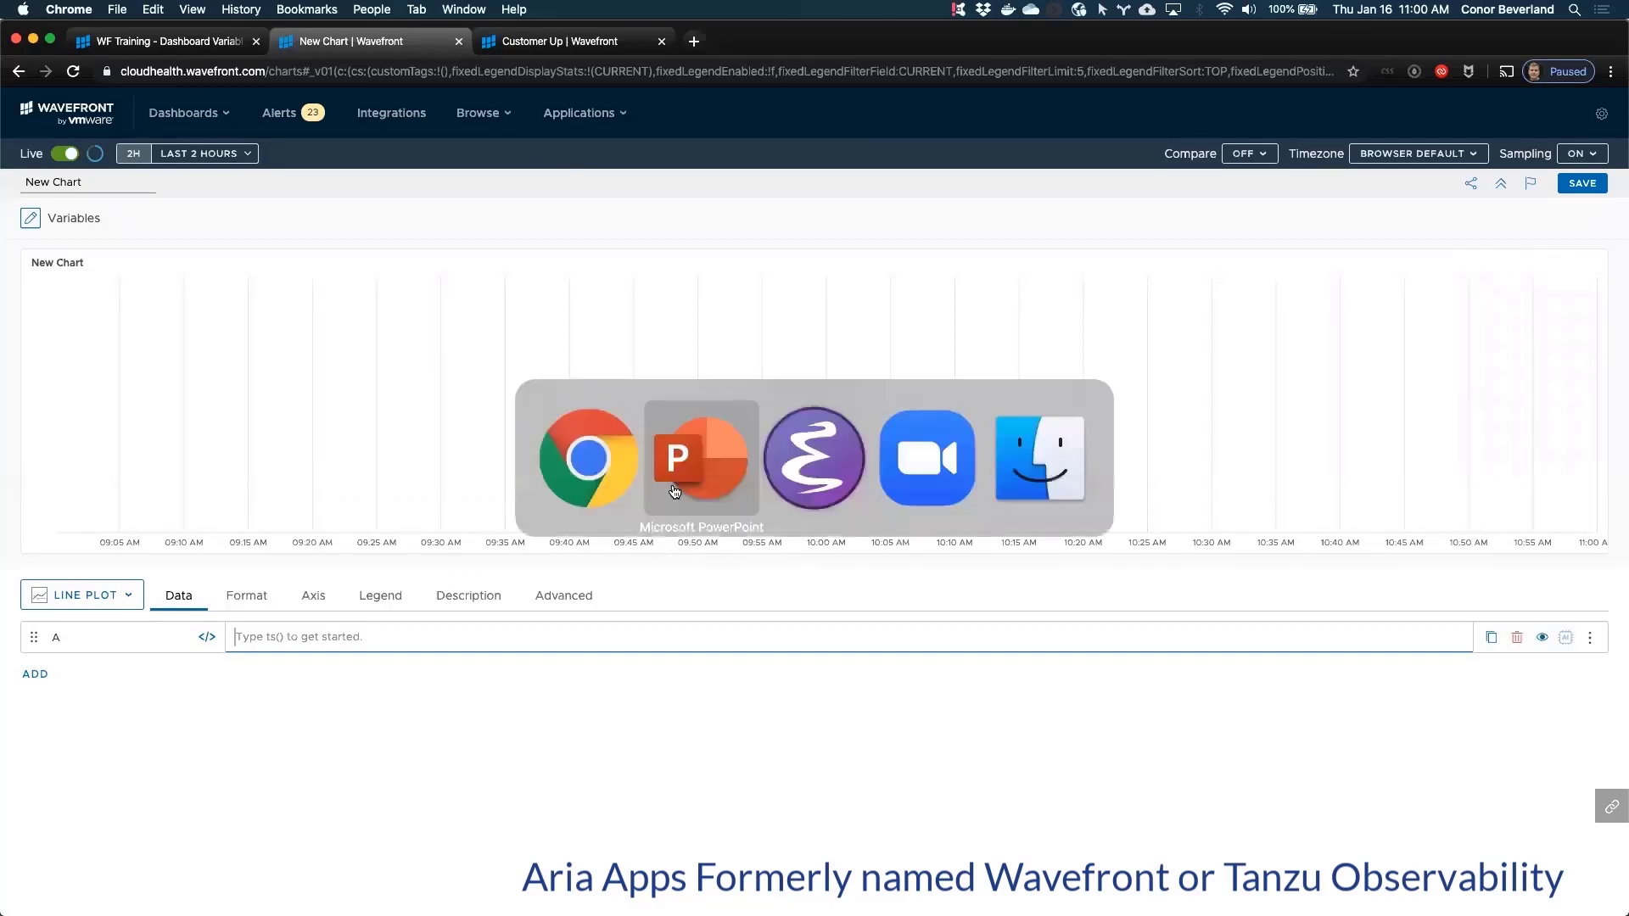
{"action": "left_click", "coordinate": [674, 490]}
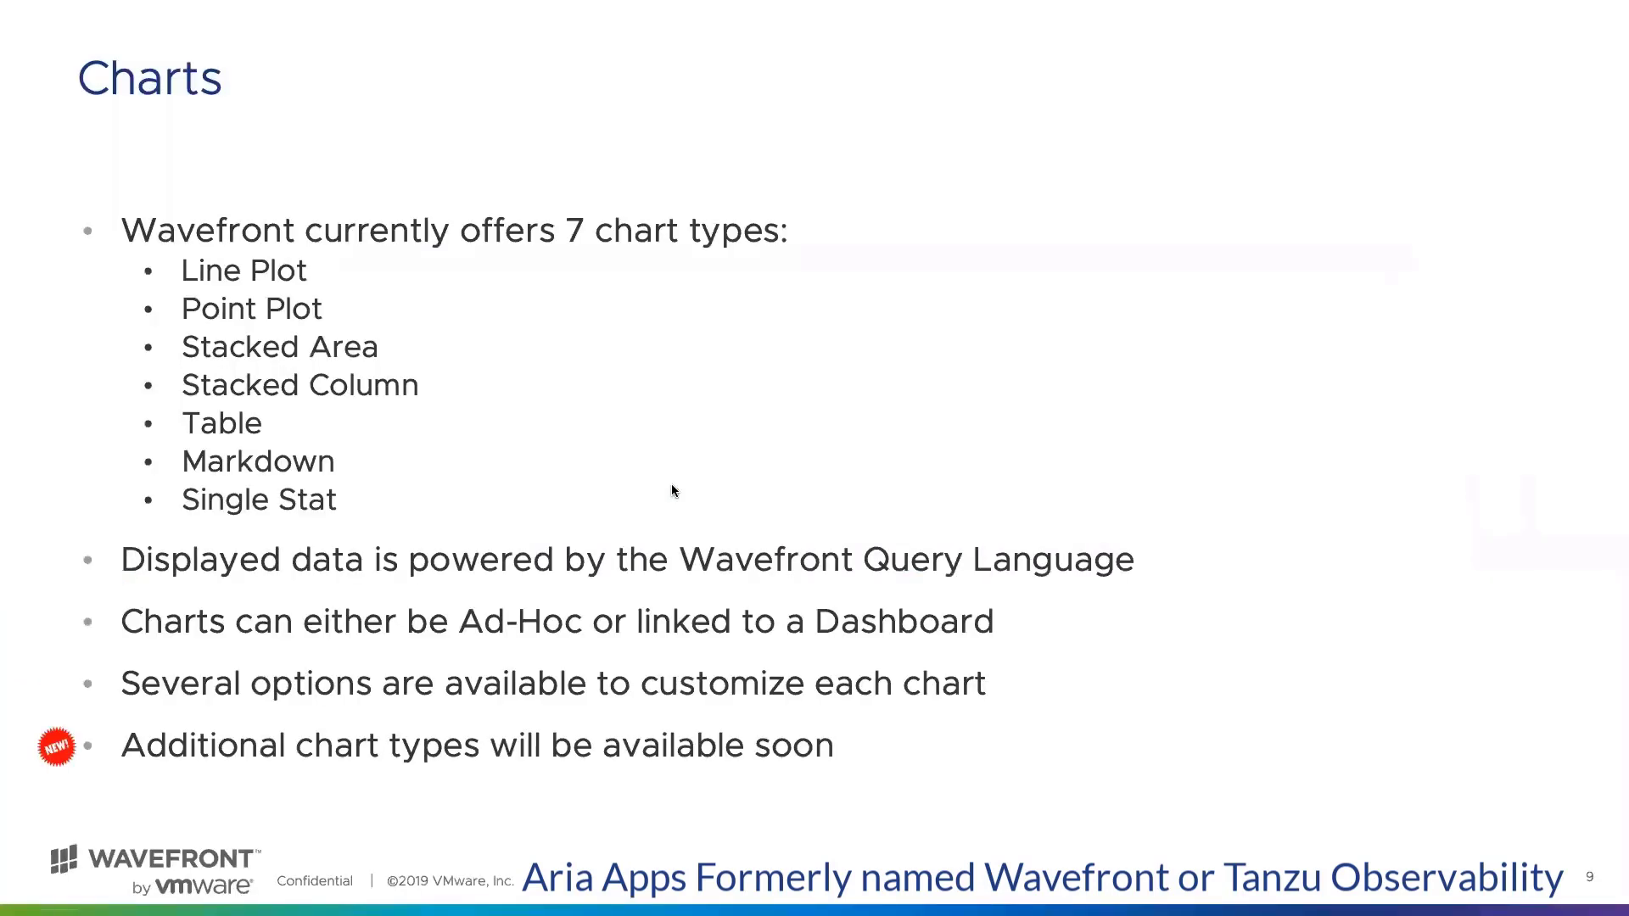
{"action": "left_click", "coordinate": [671, 490]}
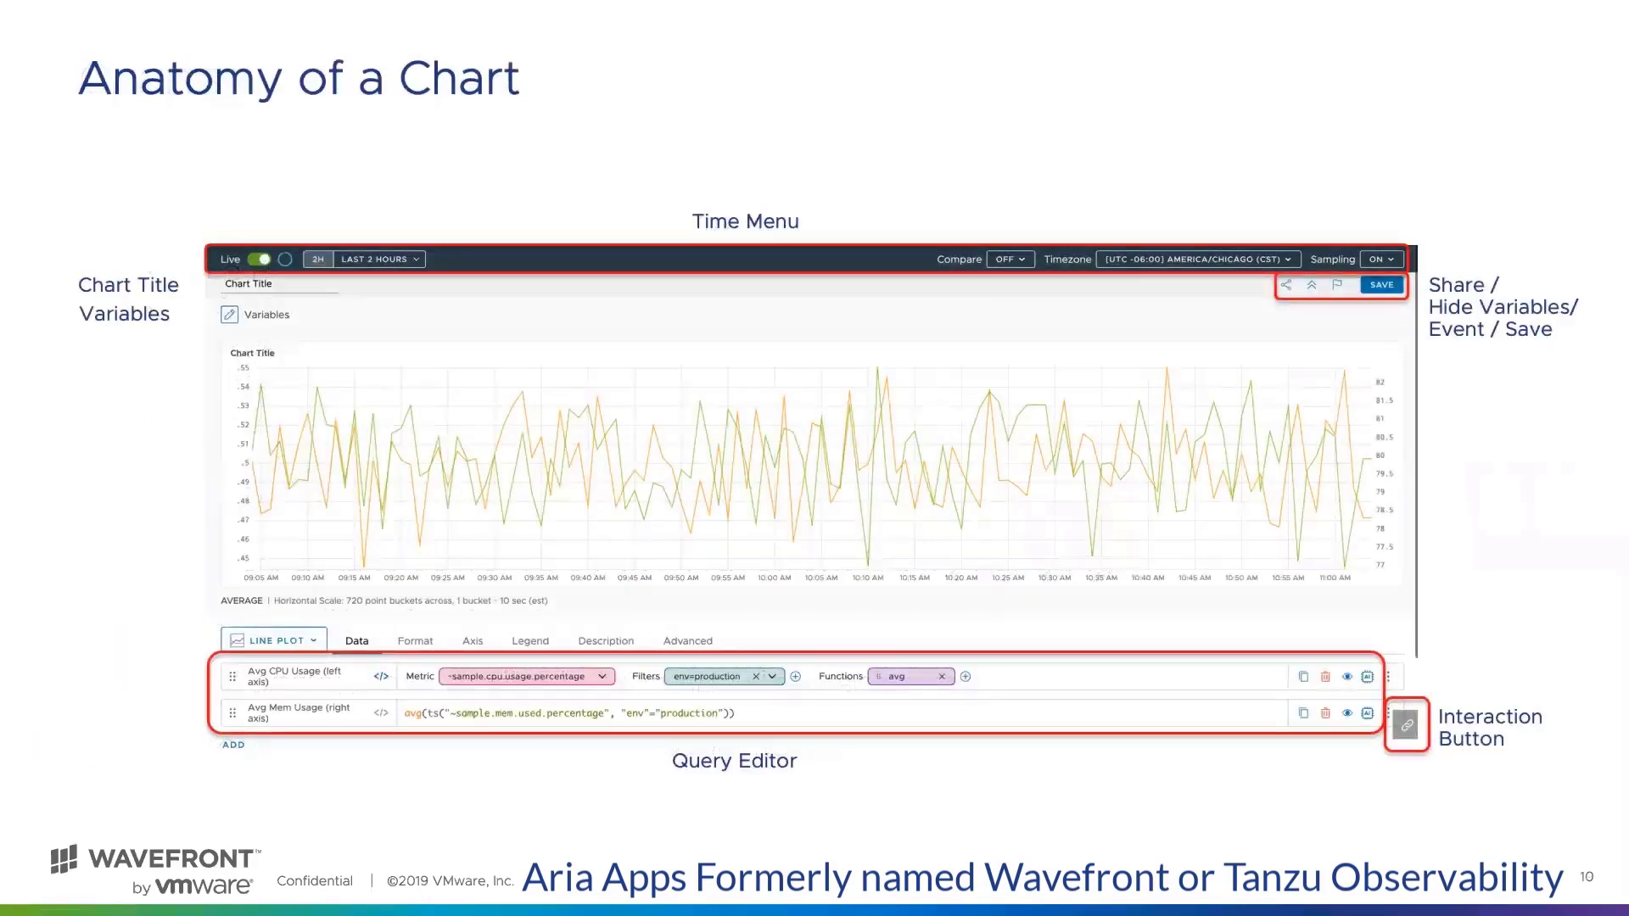
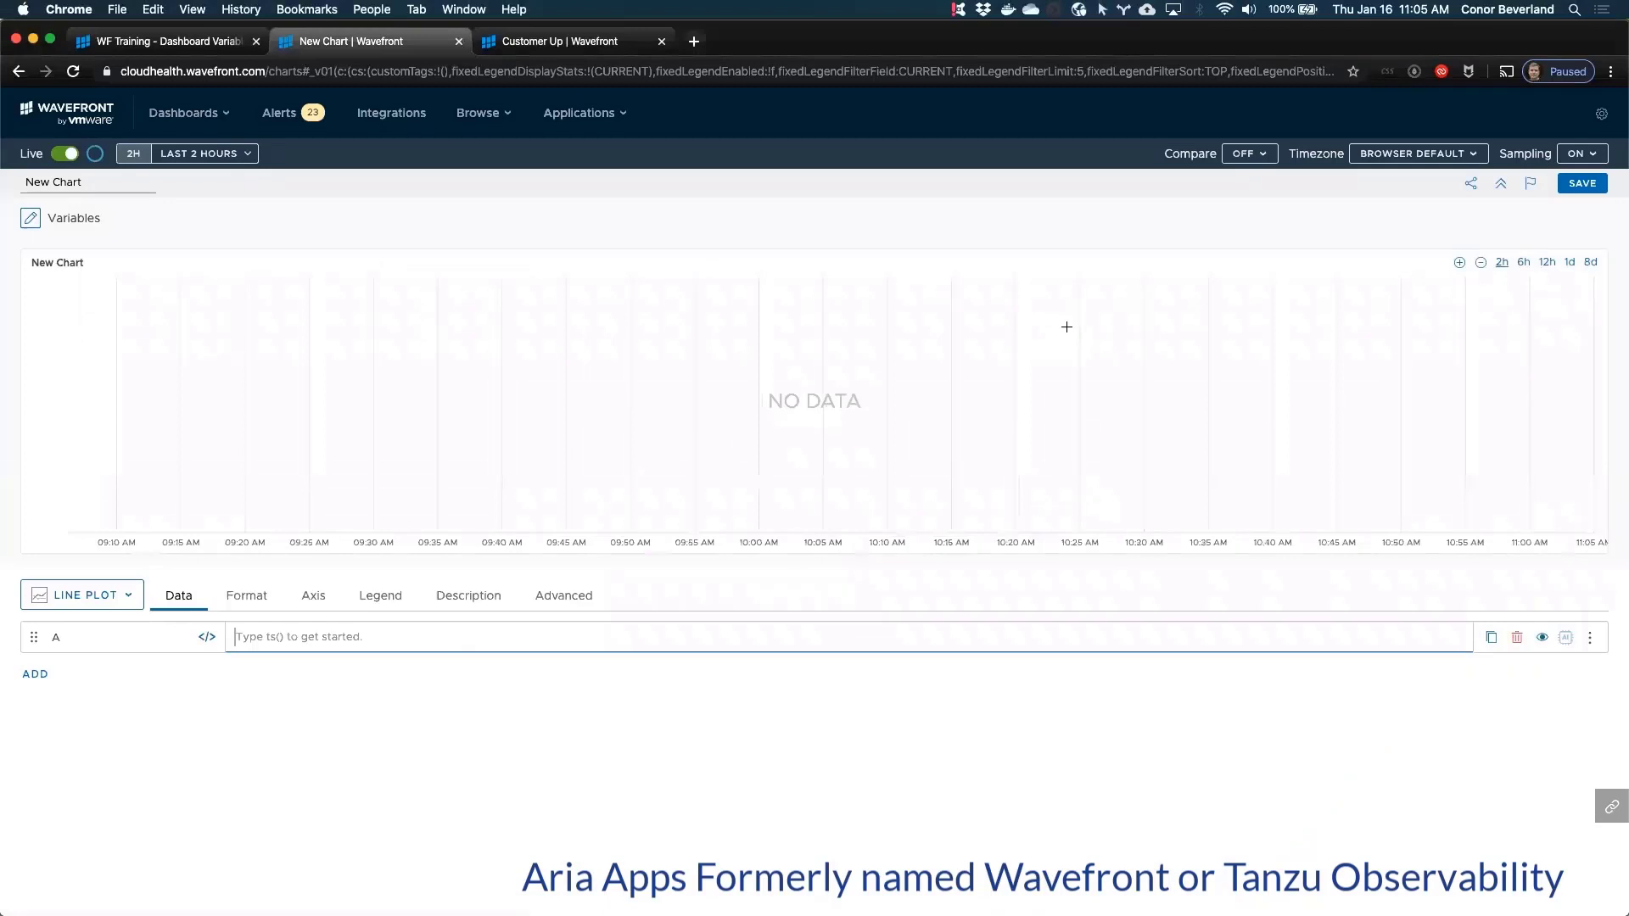
Step: Enter the query ts(~sample.requests.latency) for series A of the new chart
{"action": "type", "text": "ts"}
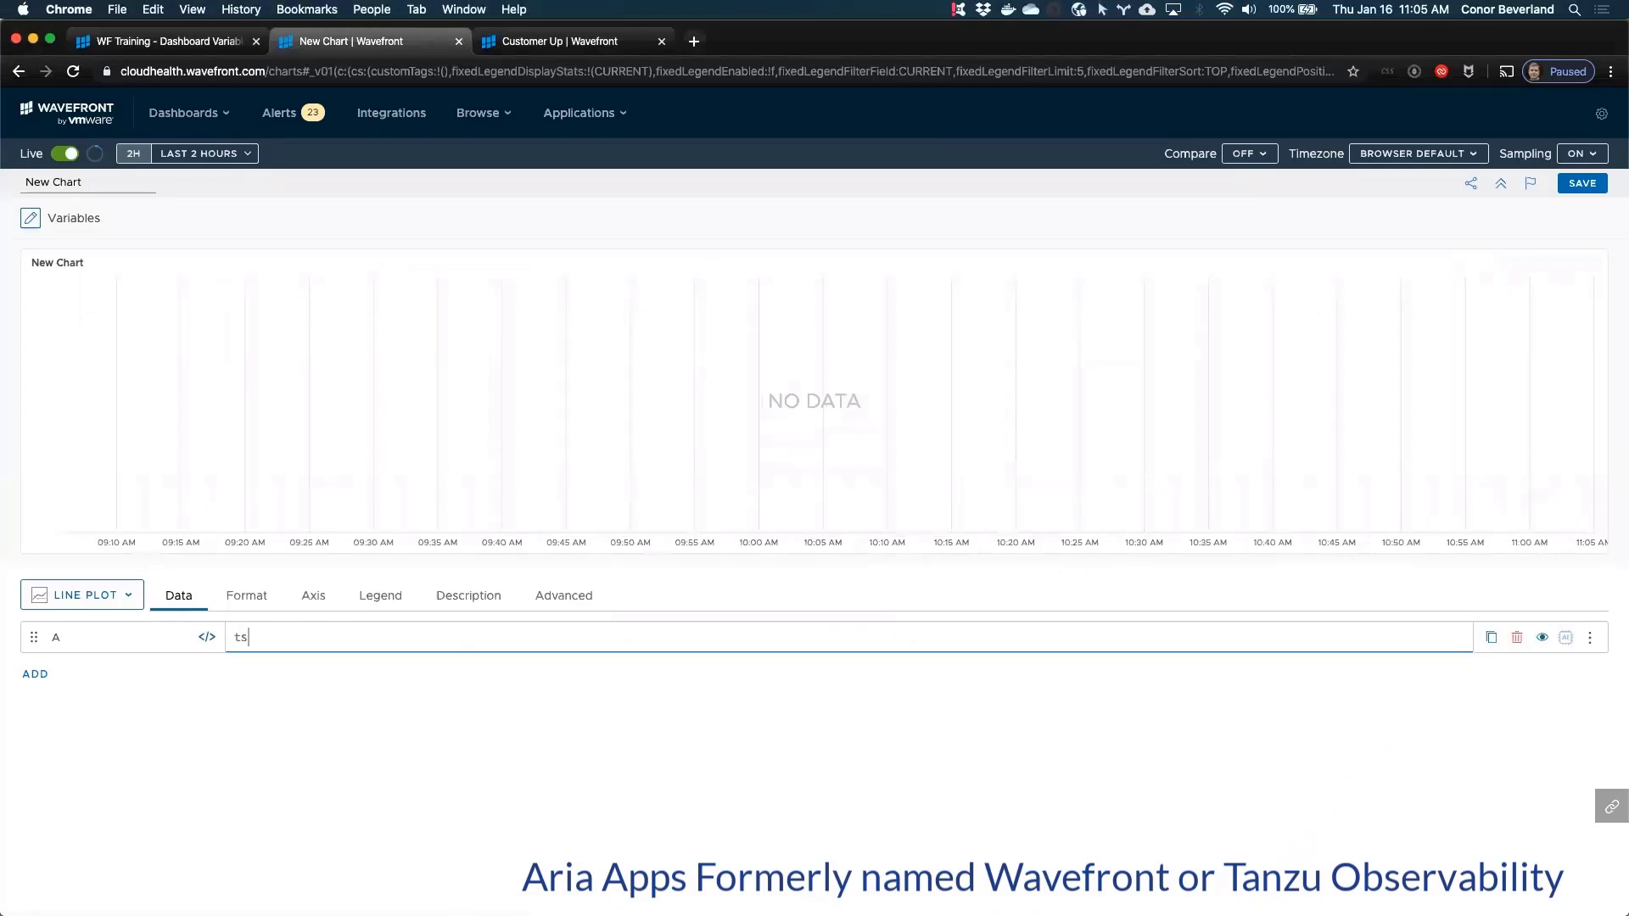
{"action": "type", "text": "(~sam"}
{"action": "key", "text": "Tab"}
{"action": "key", "text": "Down"}
{"action": "key", "text": "Down"}
{"action": "key", "text": "Down"}
{"action": "key", "text": "Down"}
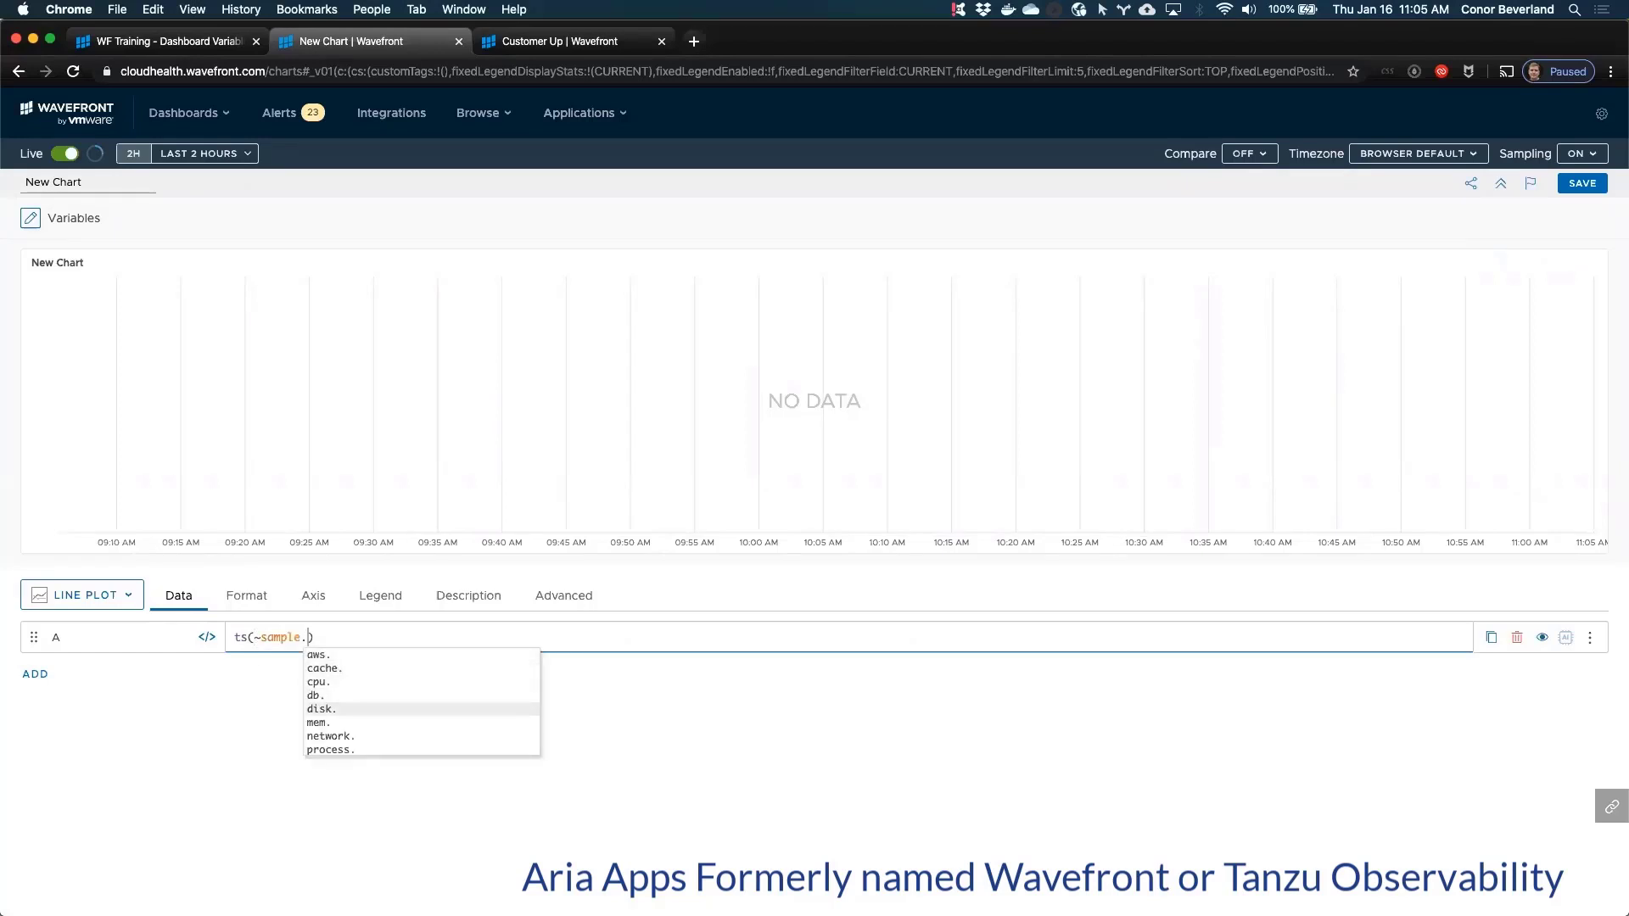
{"action": "type", "text": "req"}
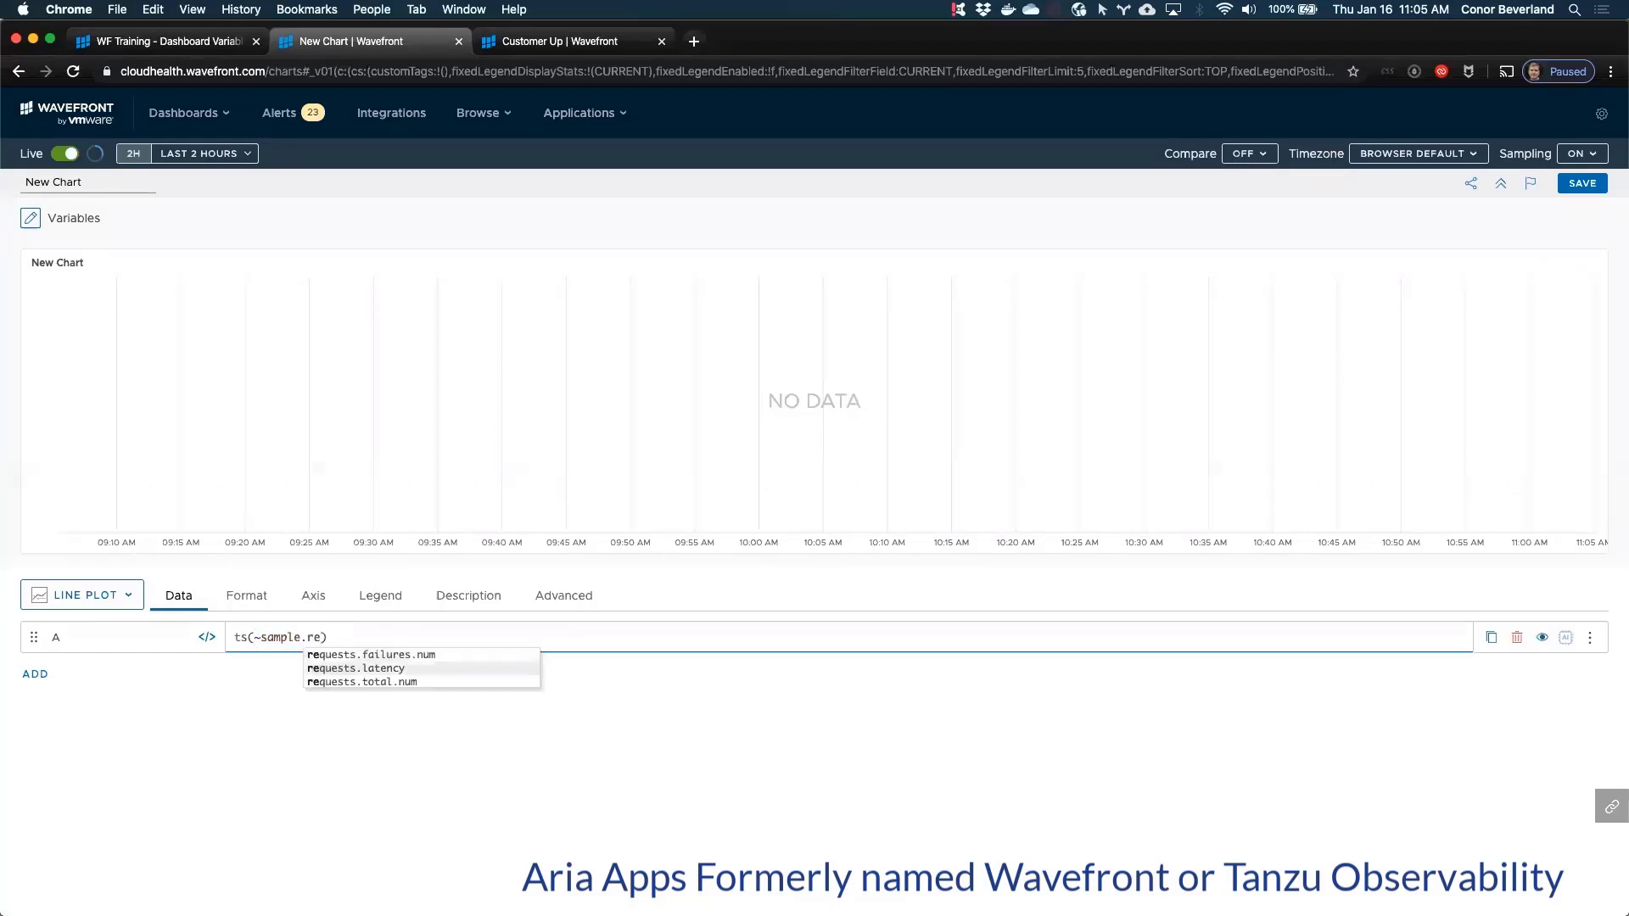
{"action": "key", "text": "Tab"}
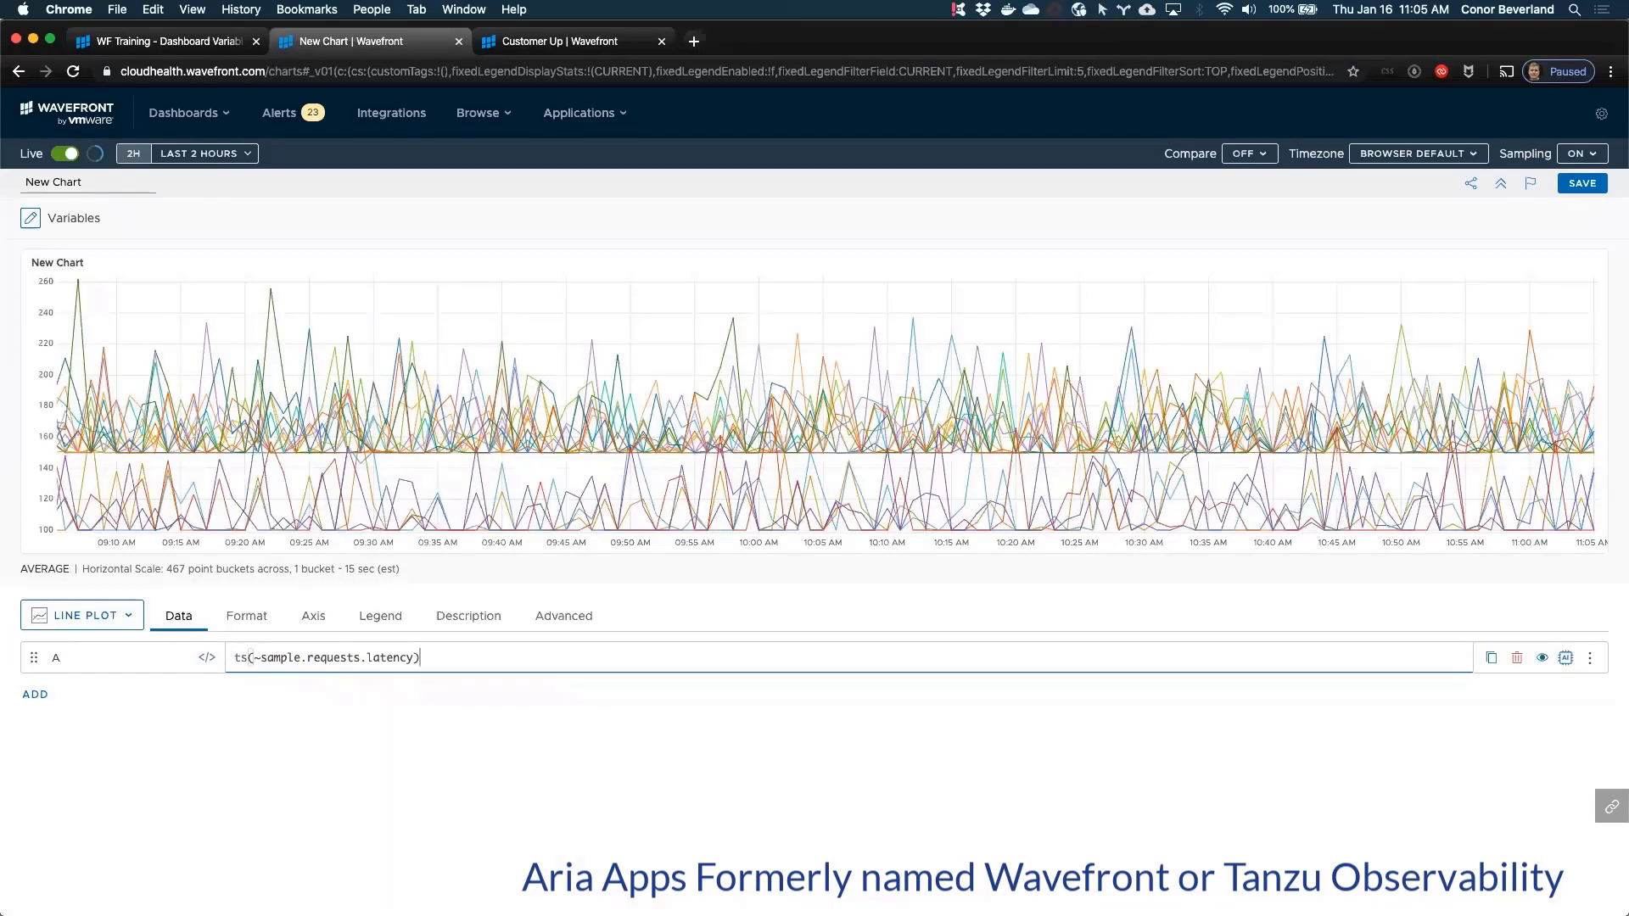
Step: Look through the available chart types without changing the line plot and set the chart's time window to the last 8 days
{"action": "left_click", "coordinate": [82, 615]}
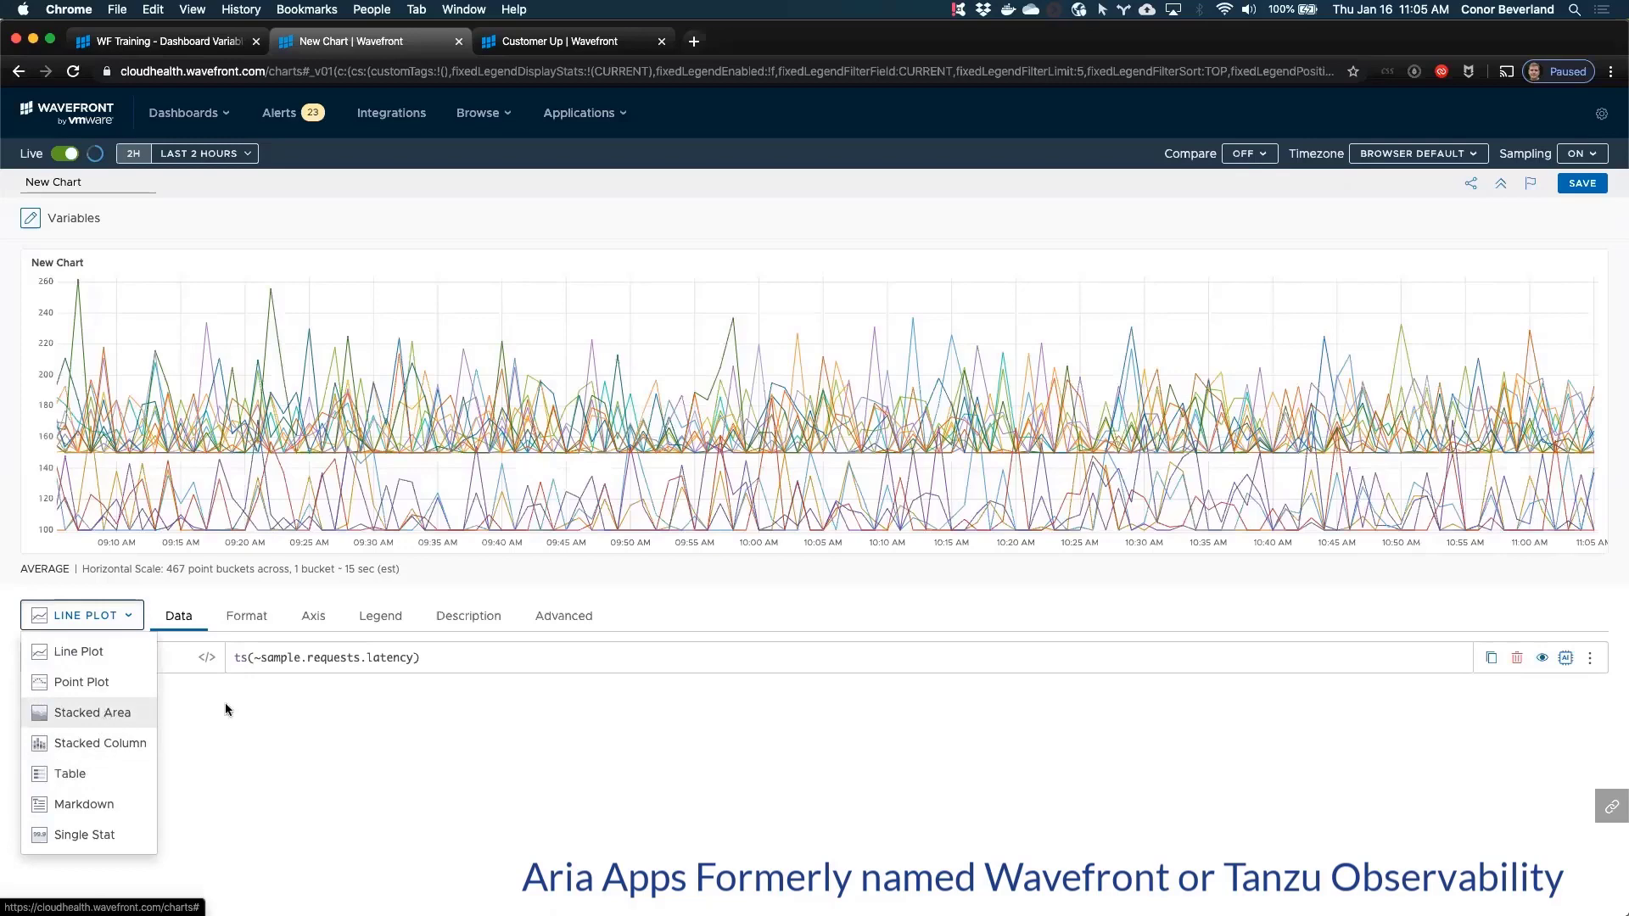
{"action": "left_click", "coordinate": [493, 660]}
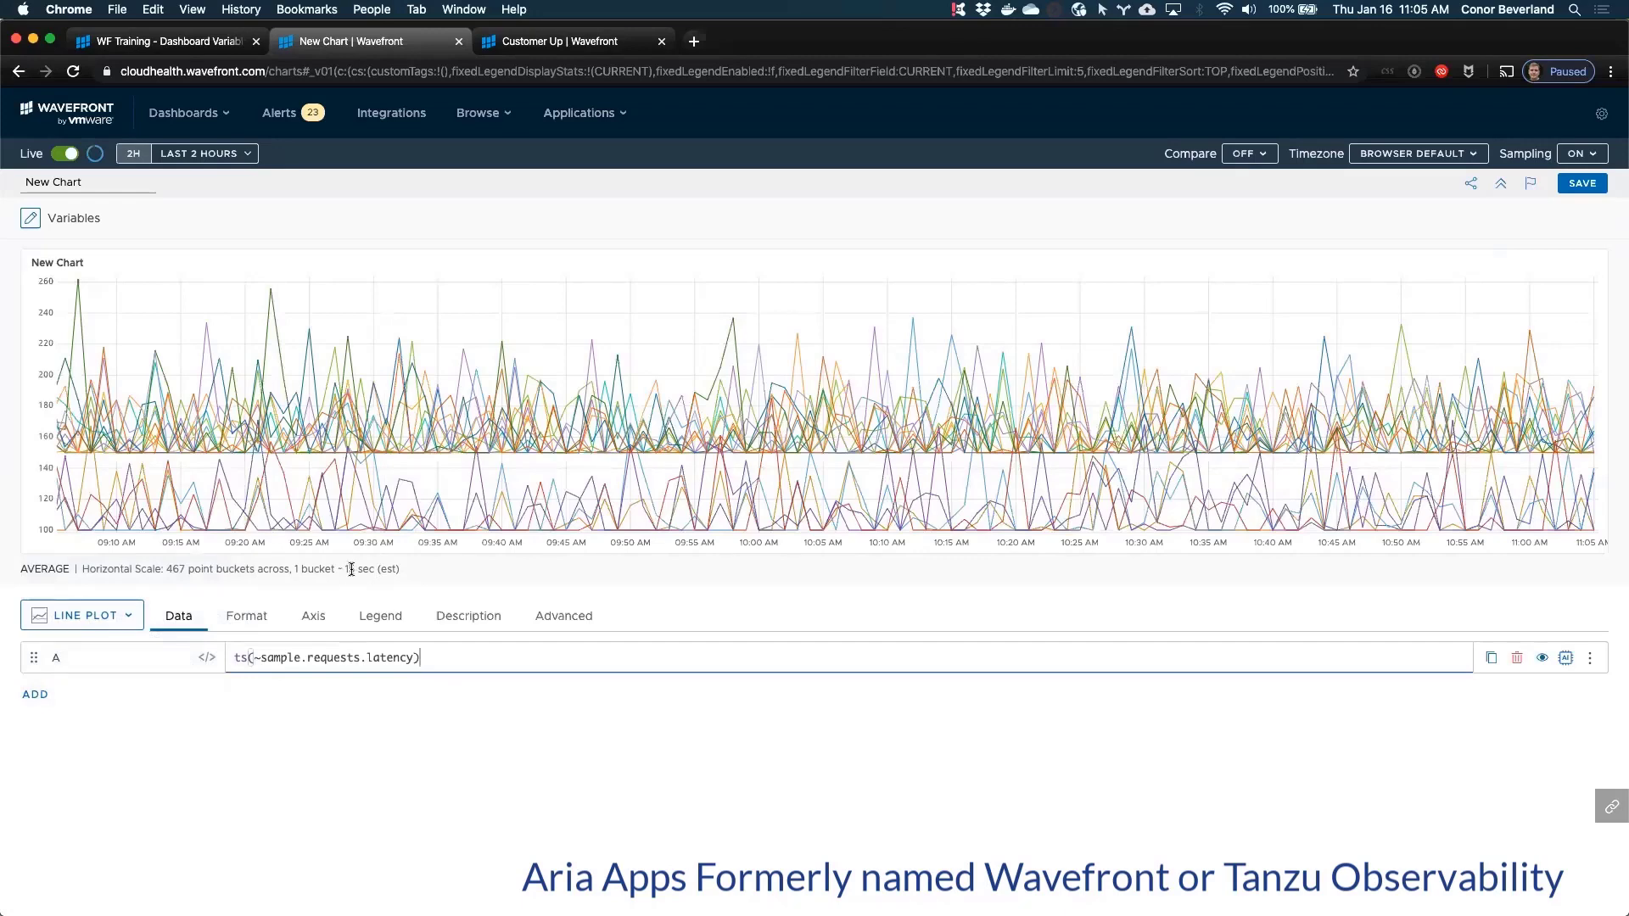
{"action": "mouse_move", "coordinate": [249, 287]}
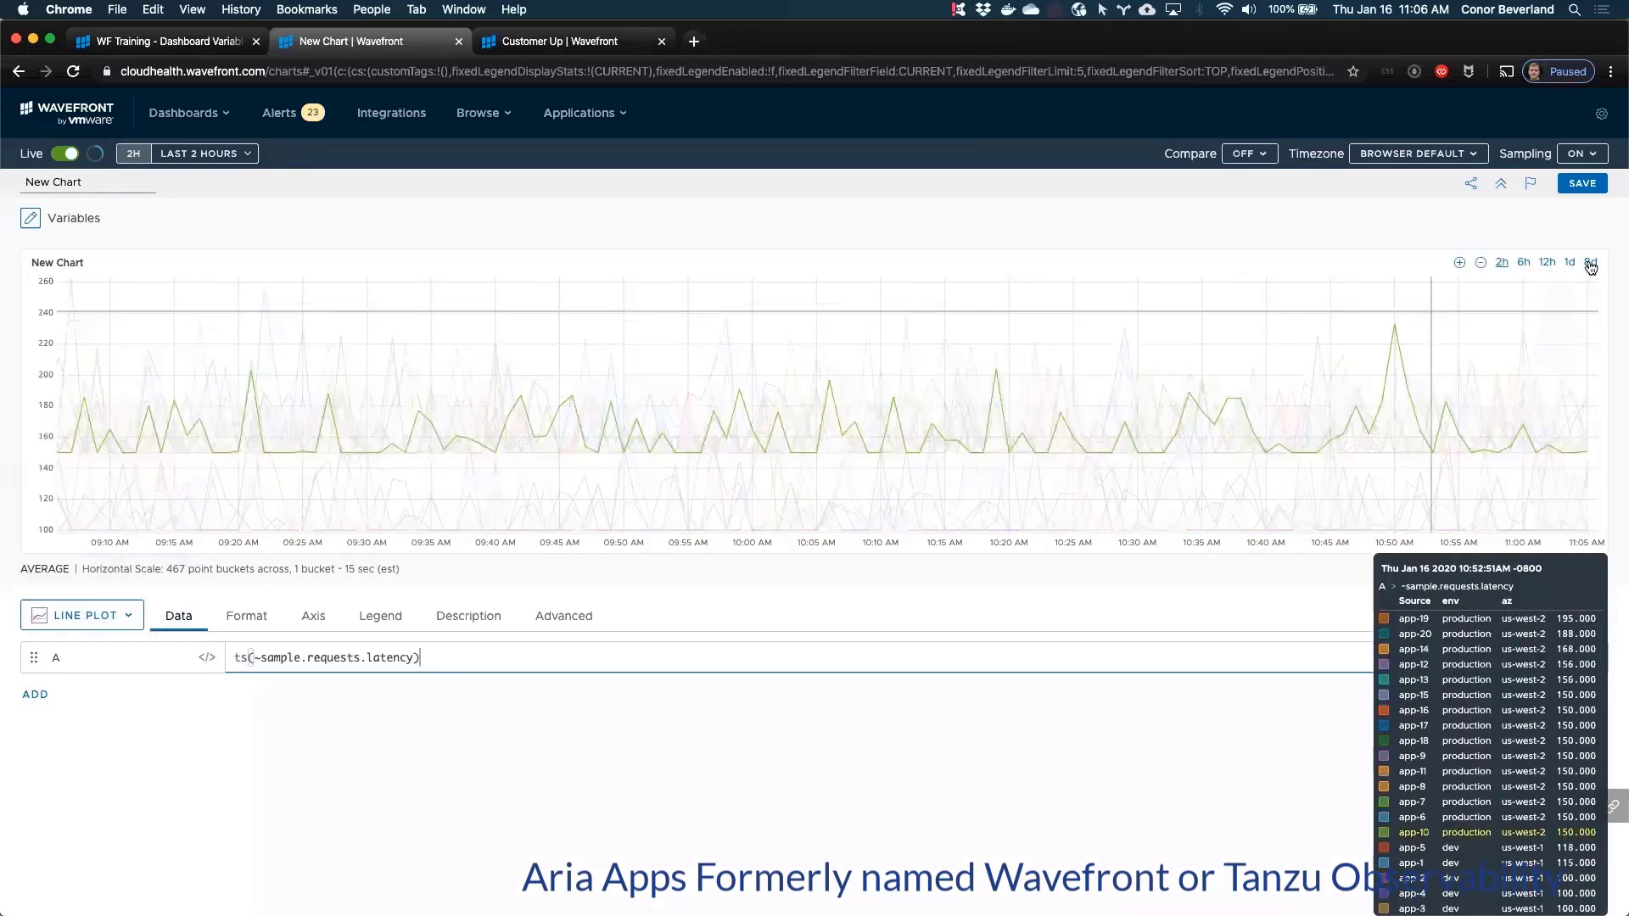
{"action": "left_click", "coordinate": [1590, 263]}
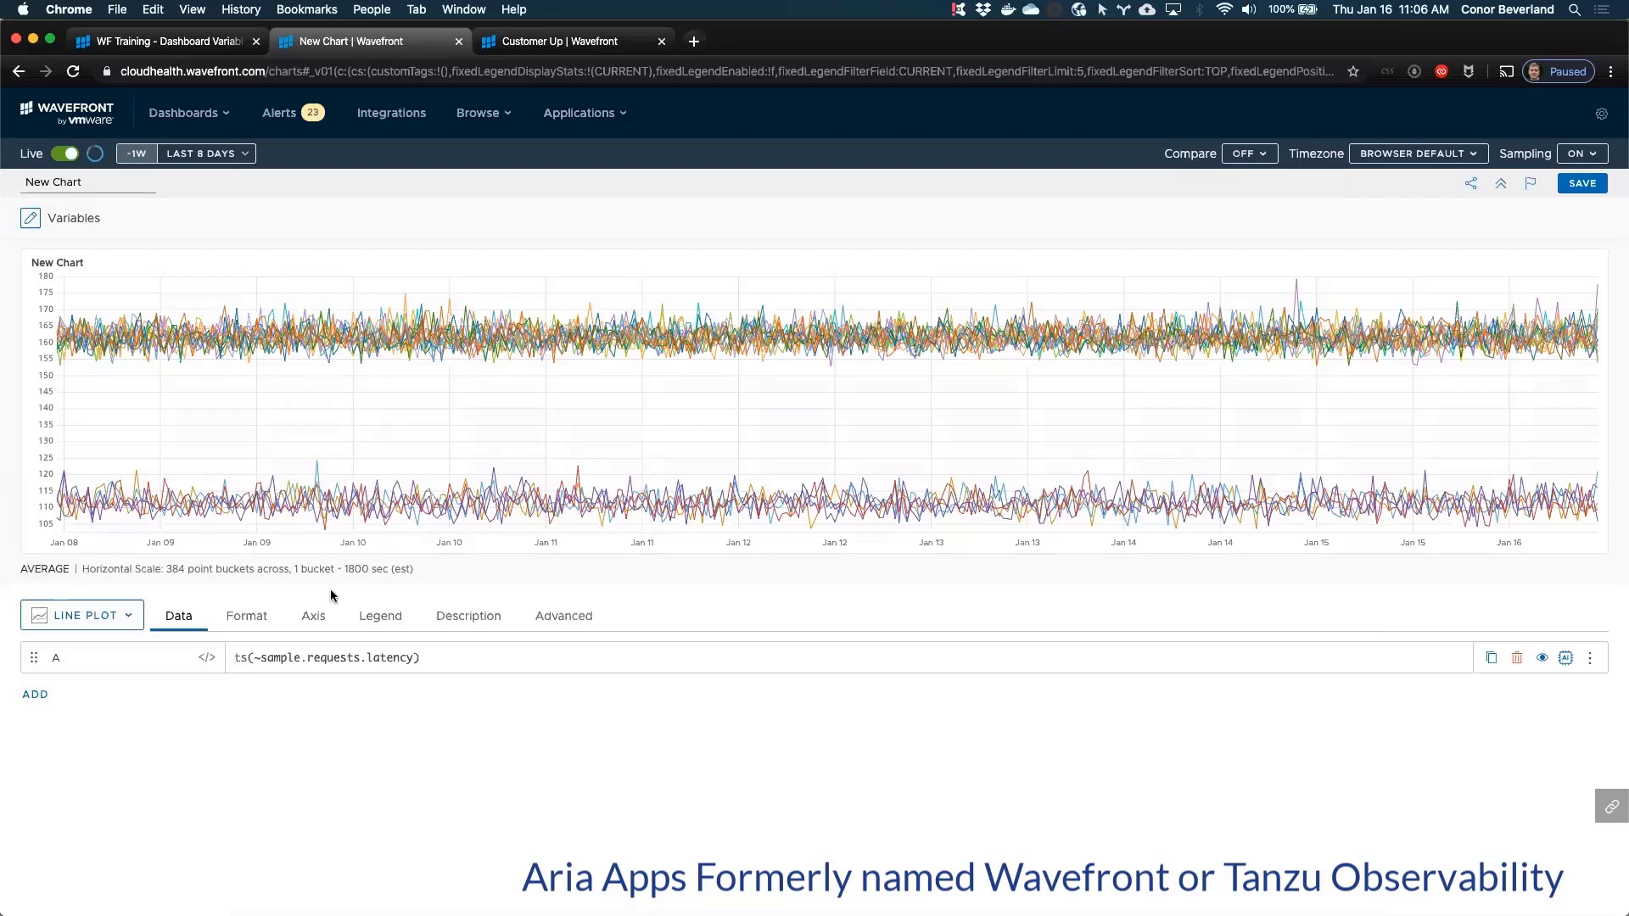
Step: Examine the summarization methods offered in the chart's format settings without changing the selection
{"action": "left_click", "coordinate": [243, 618]}
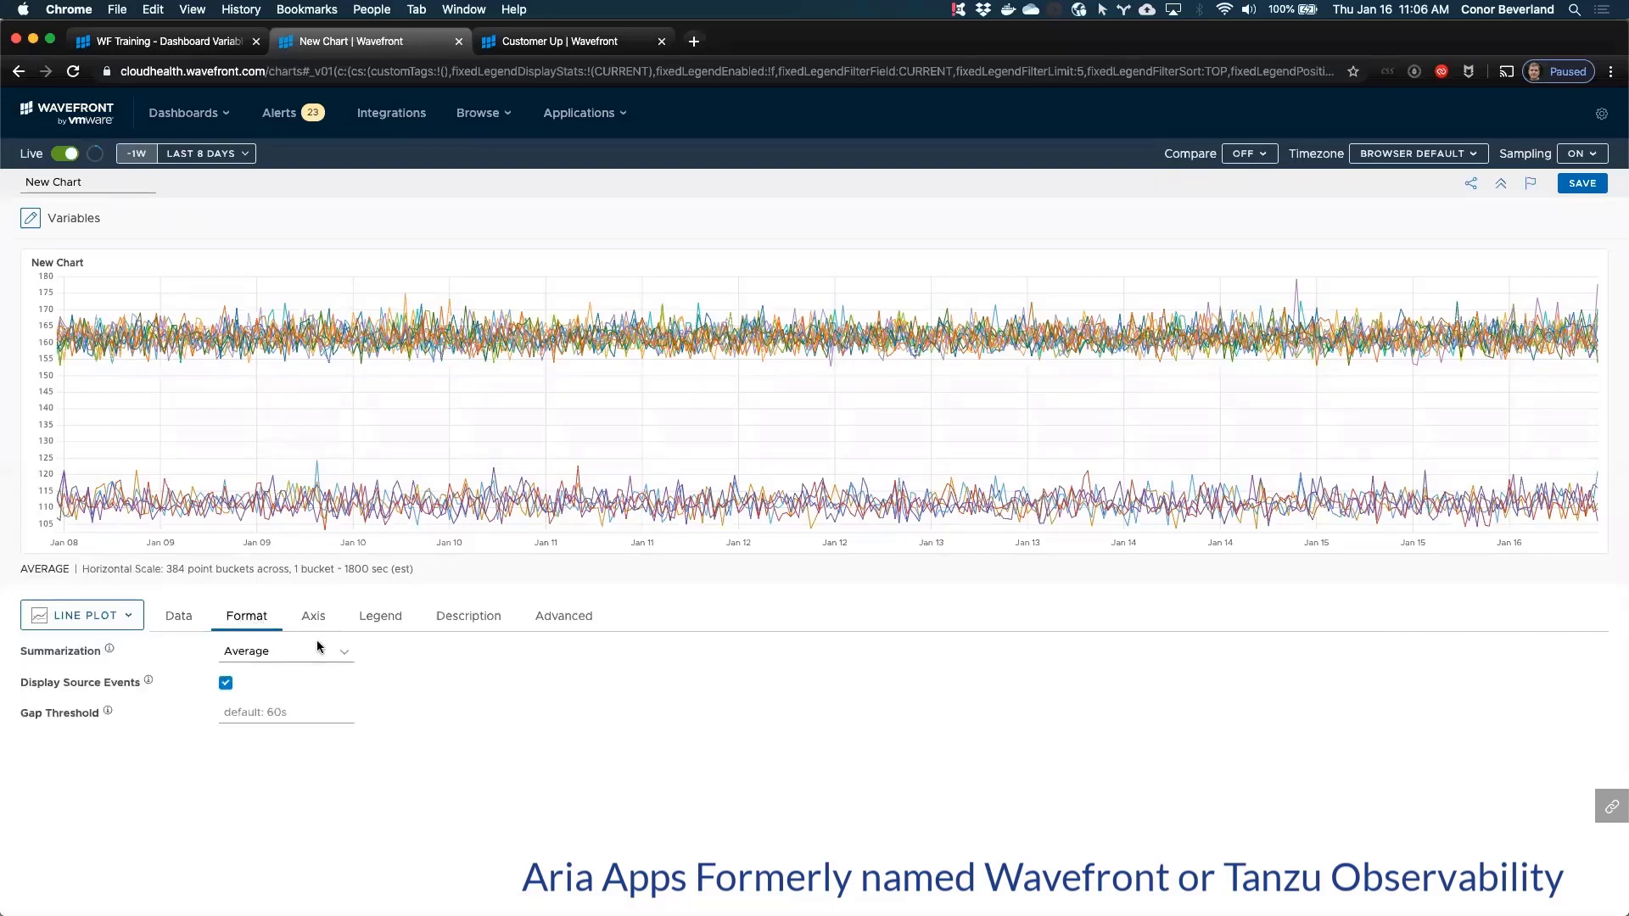
{"action": "left_click", "coordinate": [343, 651]}
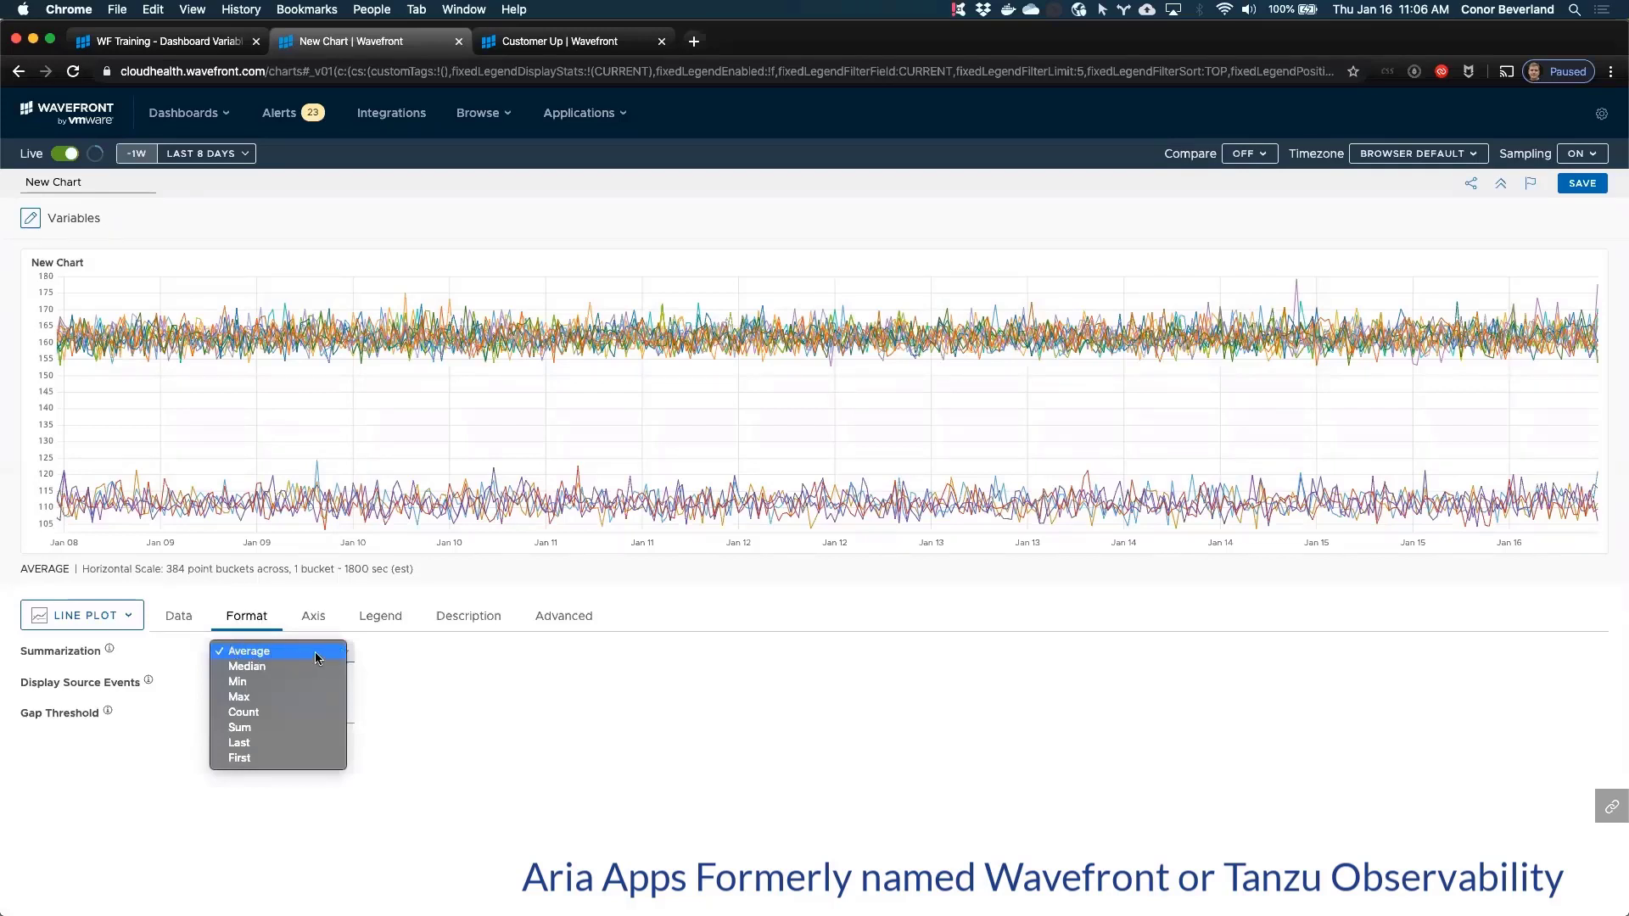
{"action": "left_click", "coordinate": [439, 704]}
Step: Try the logarithmic scale for the chart's Y-axis and restore the linear scale
{"action": "left_click", "coordinate": [317, 617]}
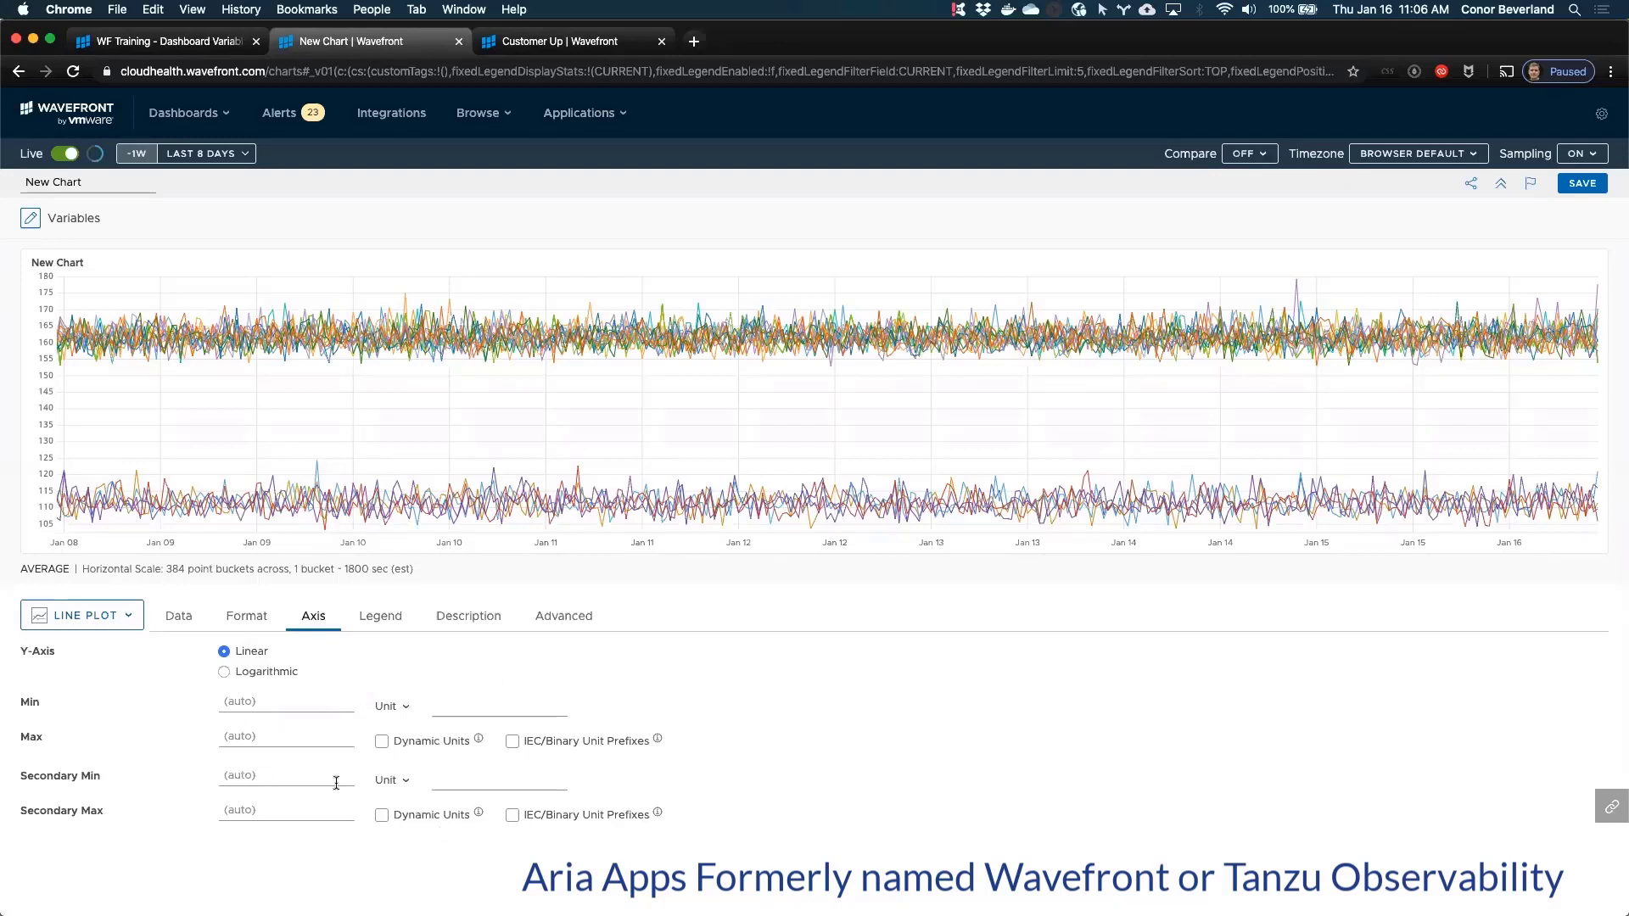
{"action": "left_click", "coordinate": [225, 674]}
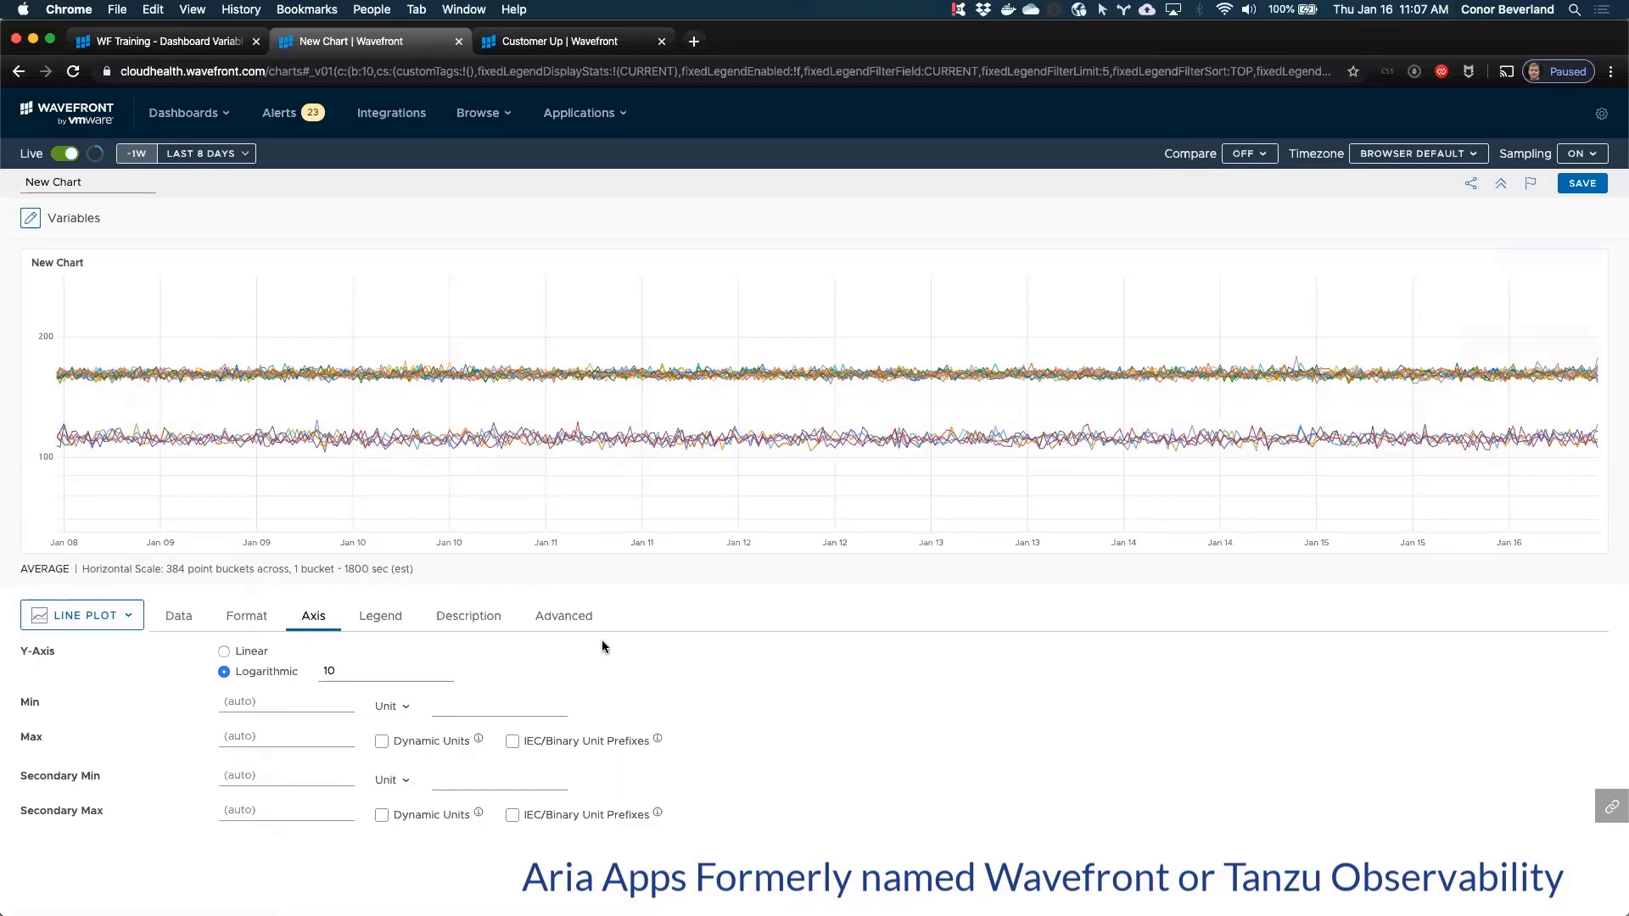
{"action": "left_click", "coordinate": [243, 652]}
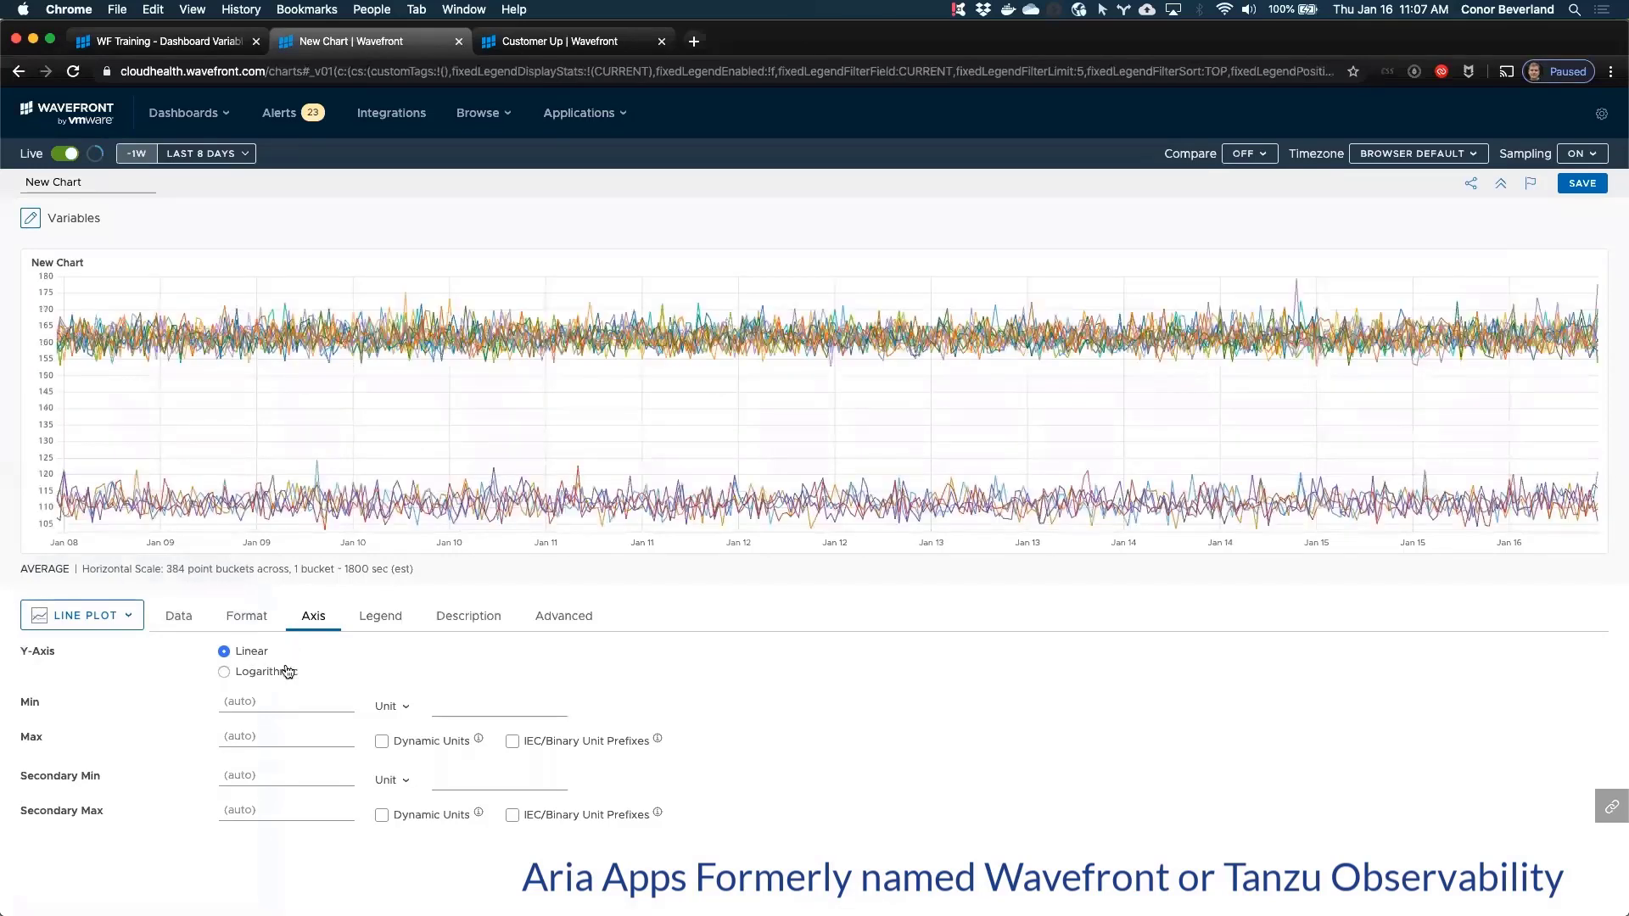
Step: Set the primary Y-axis minimum to 0 and its maximum to 100
{"action": "left_click", "coordinate": [267, 705]}
{"action": "type", "text": "0"}
{"action": "left_click", "coordinate": [283, 737]}
{"action": "type", "text": "1"}
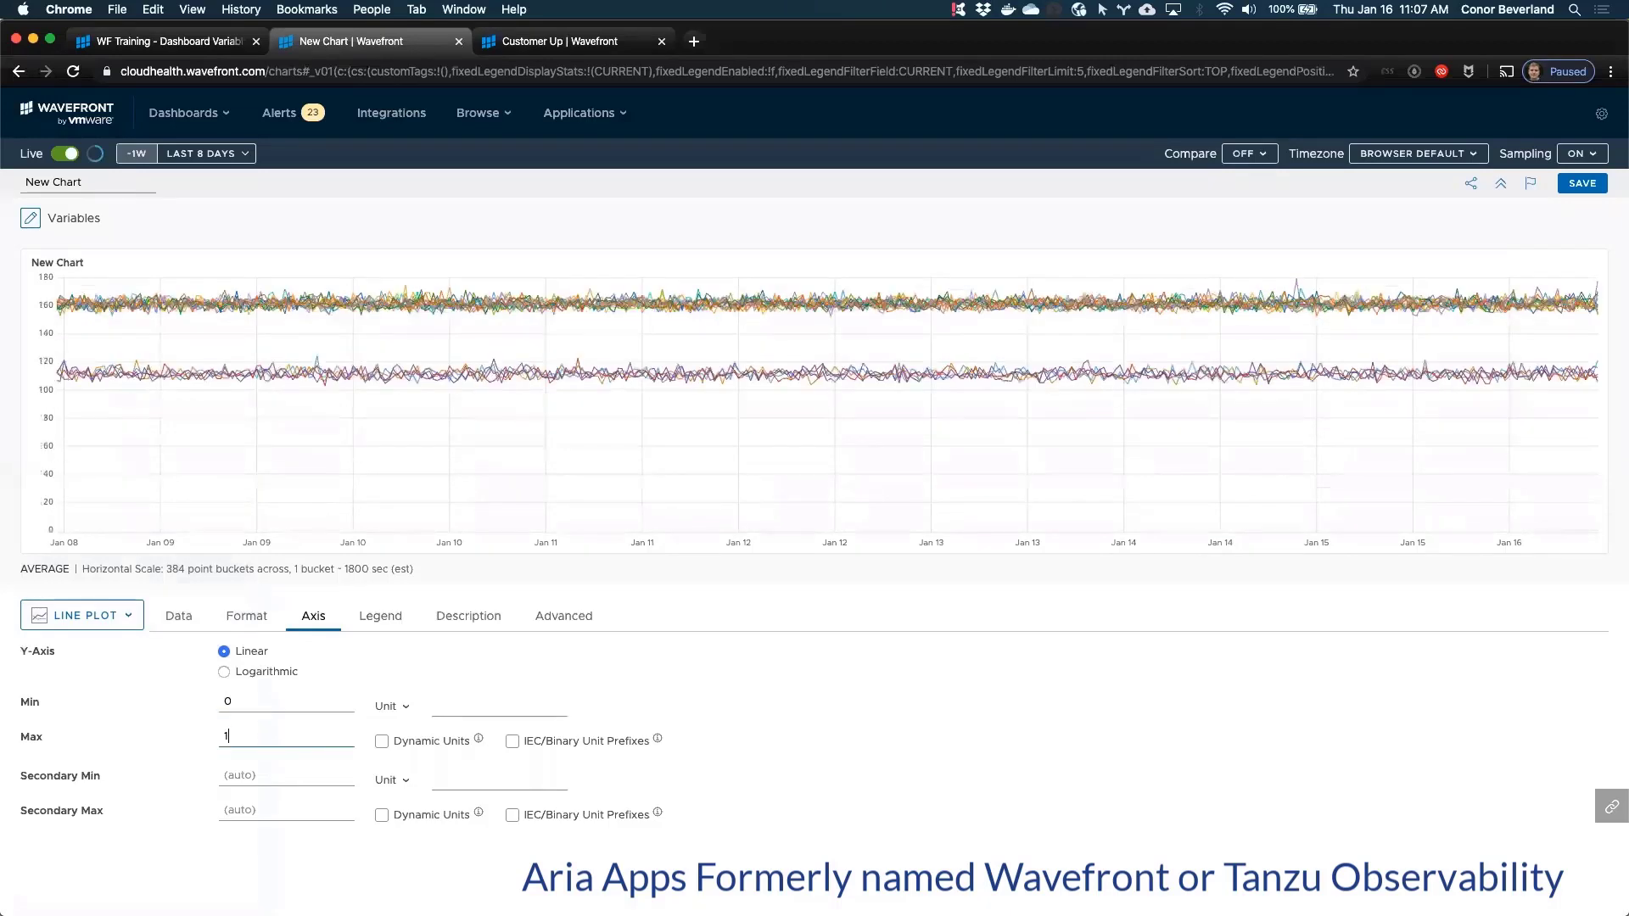
{"action": "type", "text": "00"}
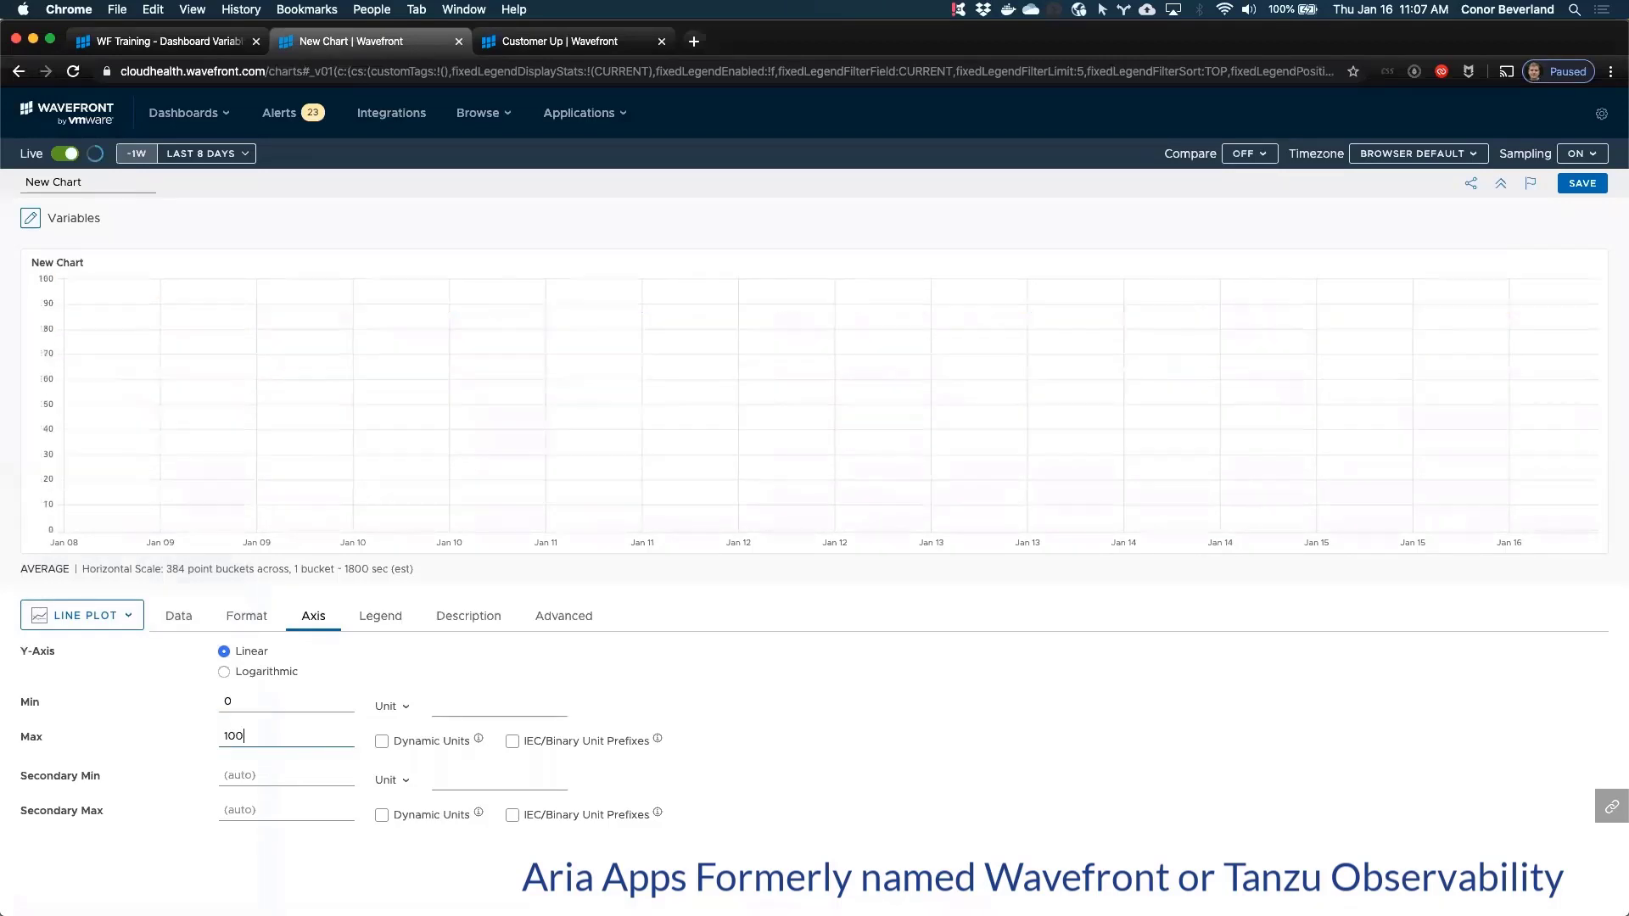
Step: Clear the primary Y-axis minimum and maximum so both are automatic again
{"action": "key", "text": "BackSpace"}
{"action": "key", "text": "BackSpace"}
{"action": "key", "text": "BackSpace"}
{"action": "left_click", "coordinate": [236, 704]}
{"action": "key", "text": "BackSpace"}
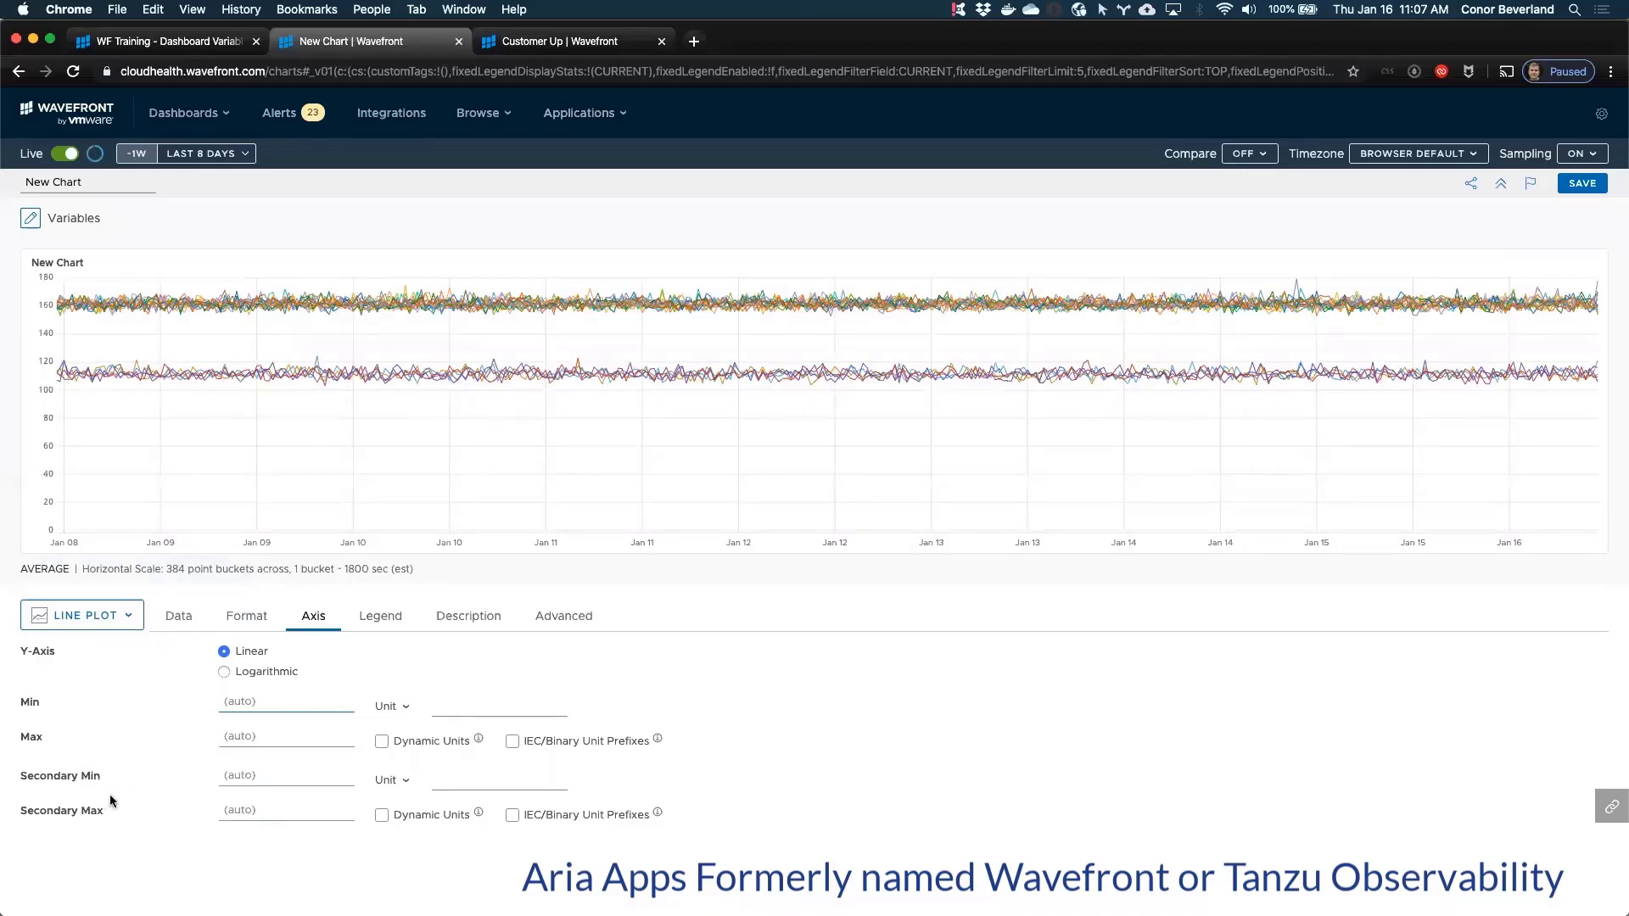
Step: Clone query A, change the copy to avg(ts(~sample.requests.latency)), and plot it on the right axis
{"action": "left_click", "coordinate": [176, 617]}
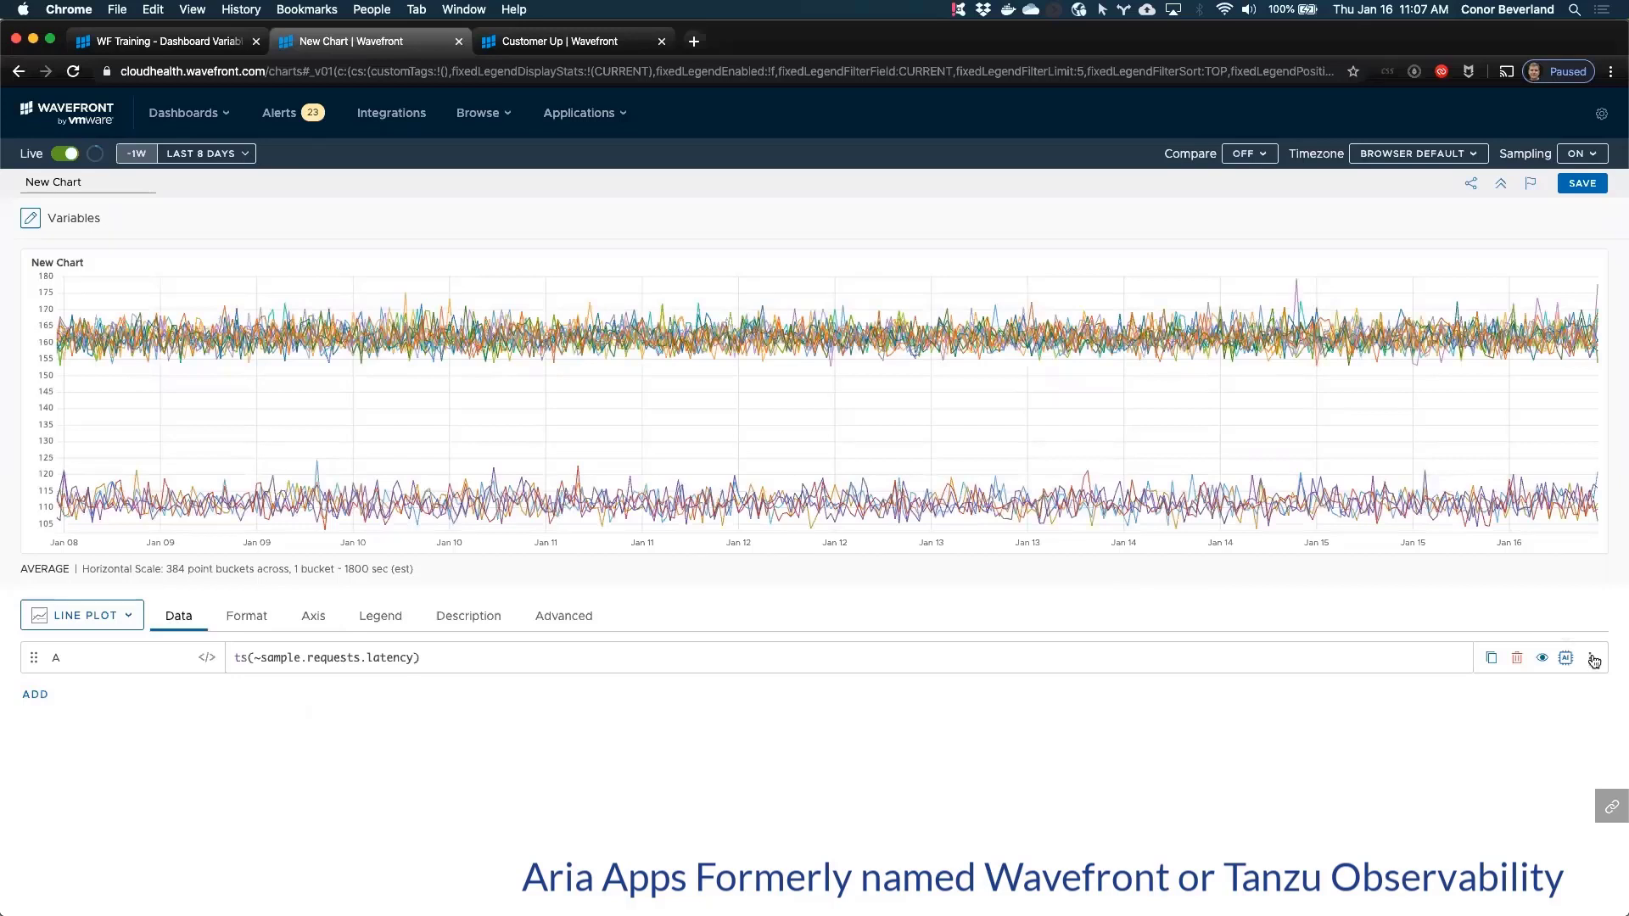
{"action": "left_click", "coordinate": [1490, 658]}
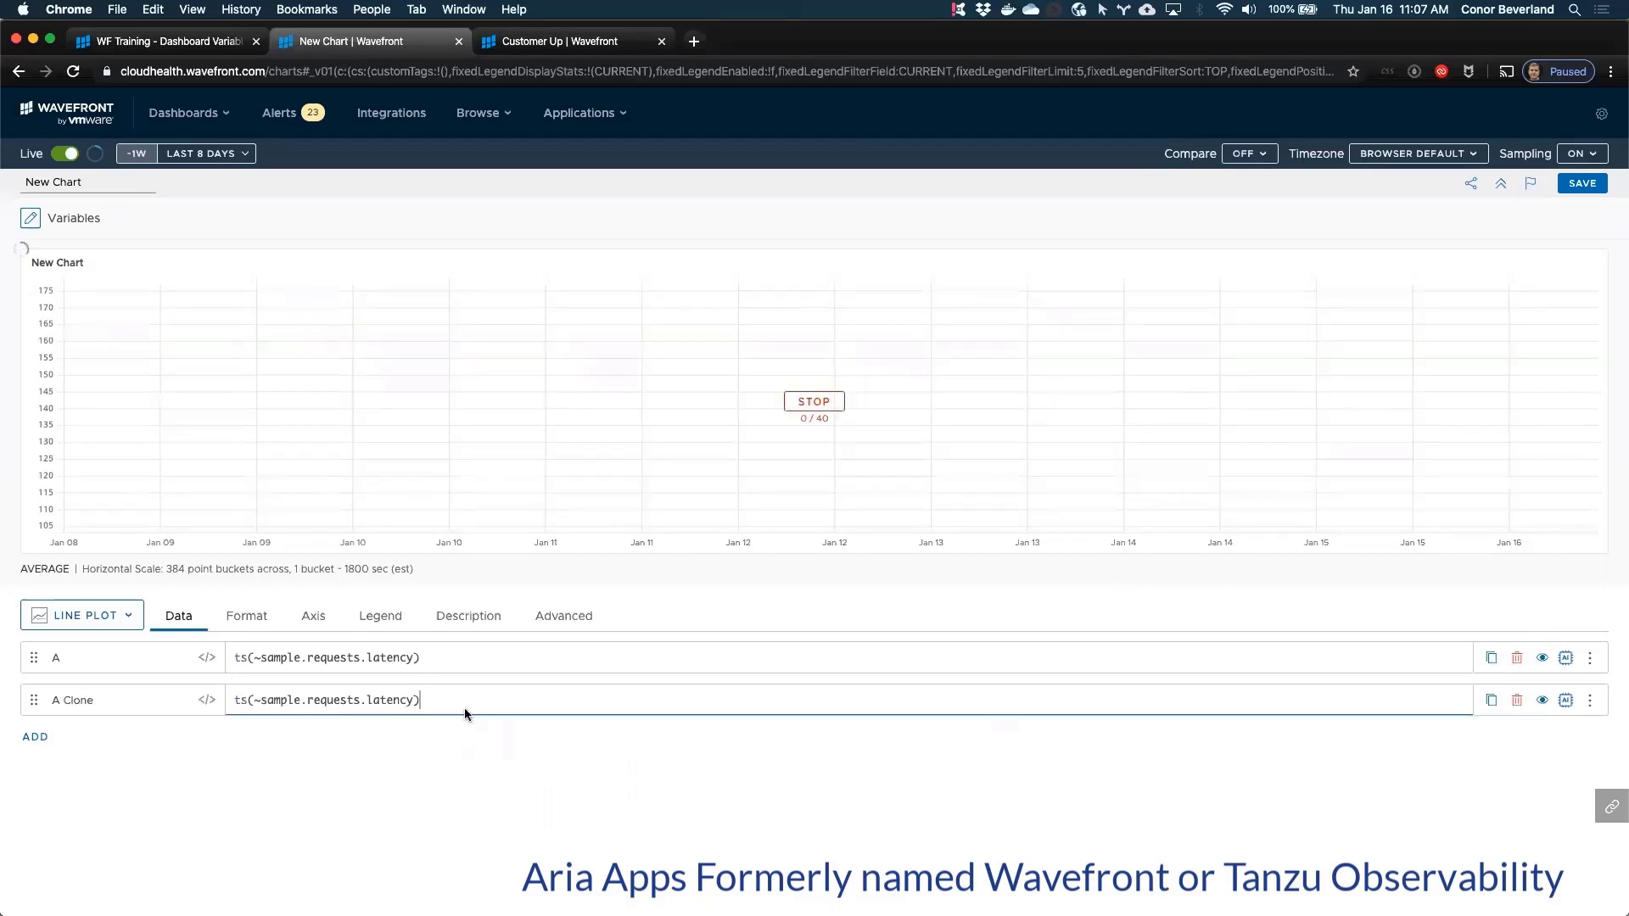
{"action": "key", "text": "Home"}
{"action": "type", "text": "avg("}
{"action": "key", "text": "End"}
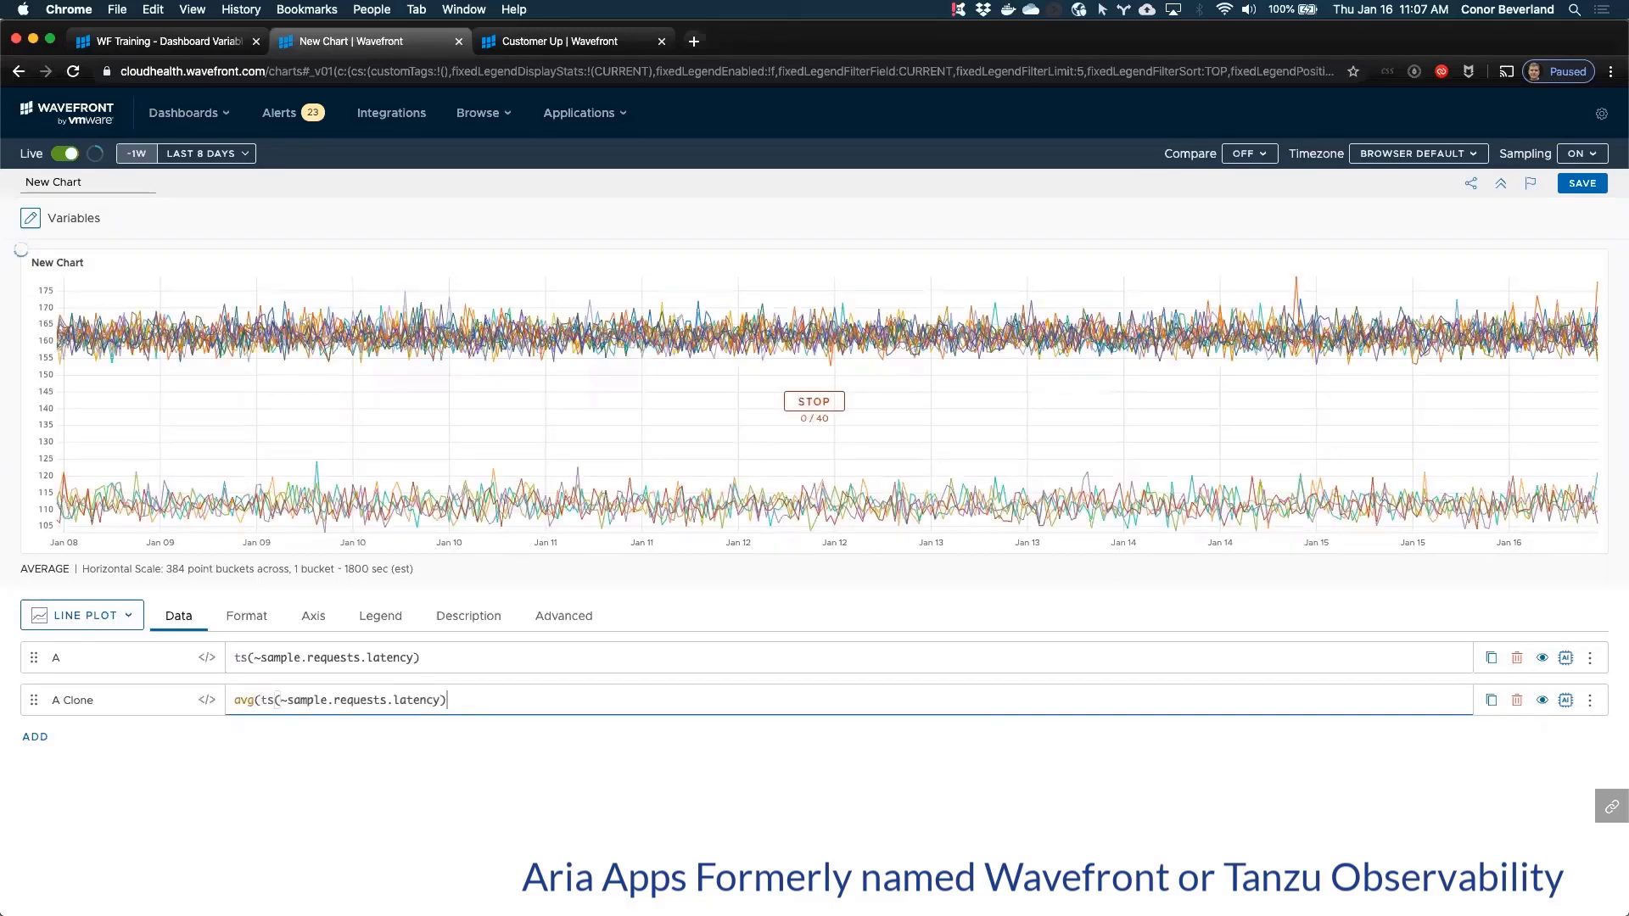
{"action": "type", "text": ")"}
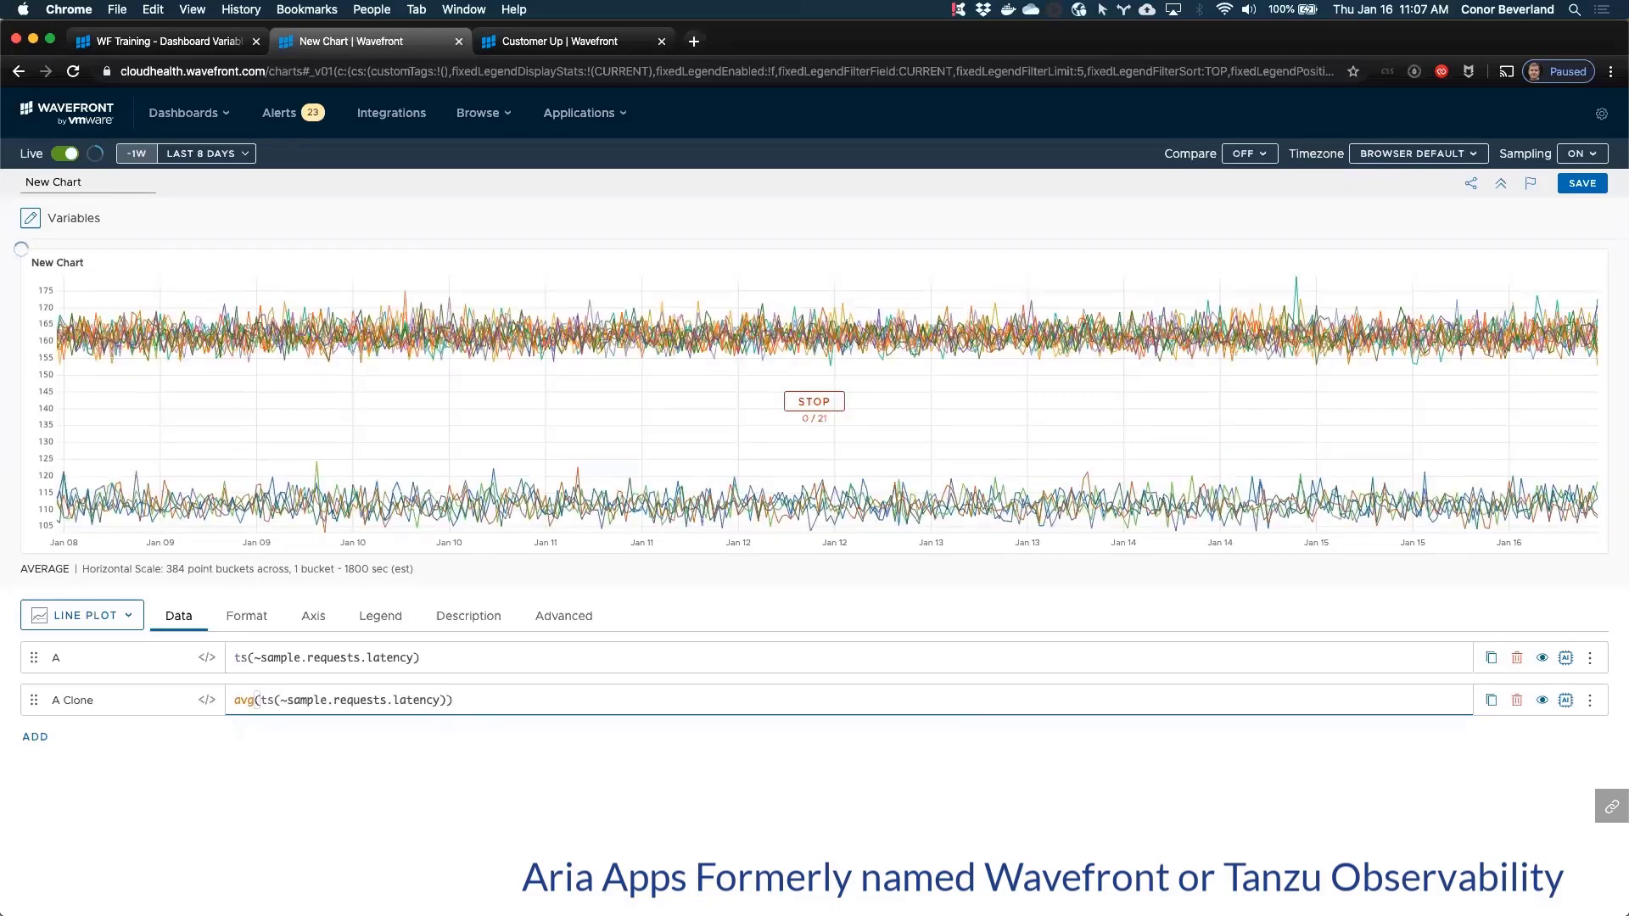
{"action": "left_click", "coordinate": [1591, 701]}
{"action": "left_click", "coordinate": [1544, 808]}
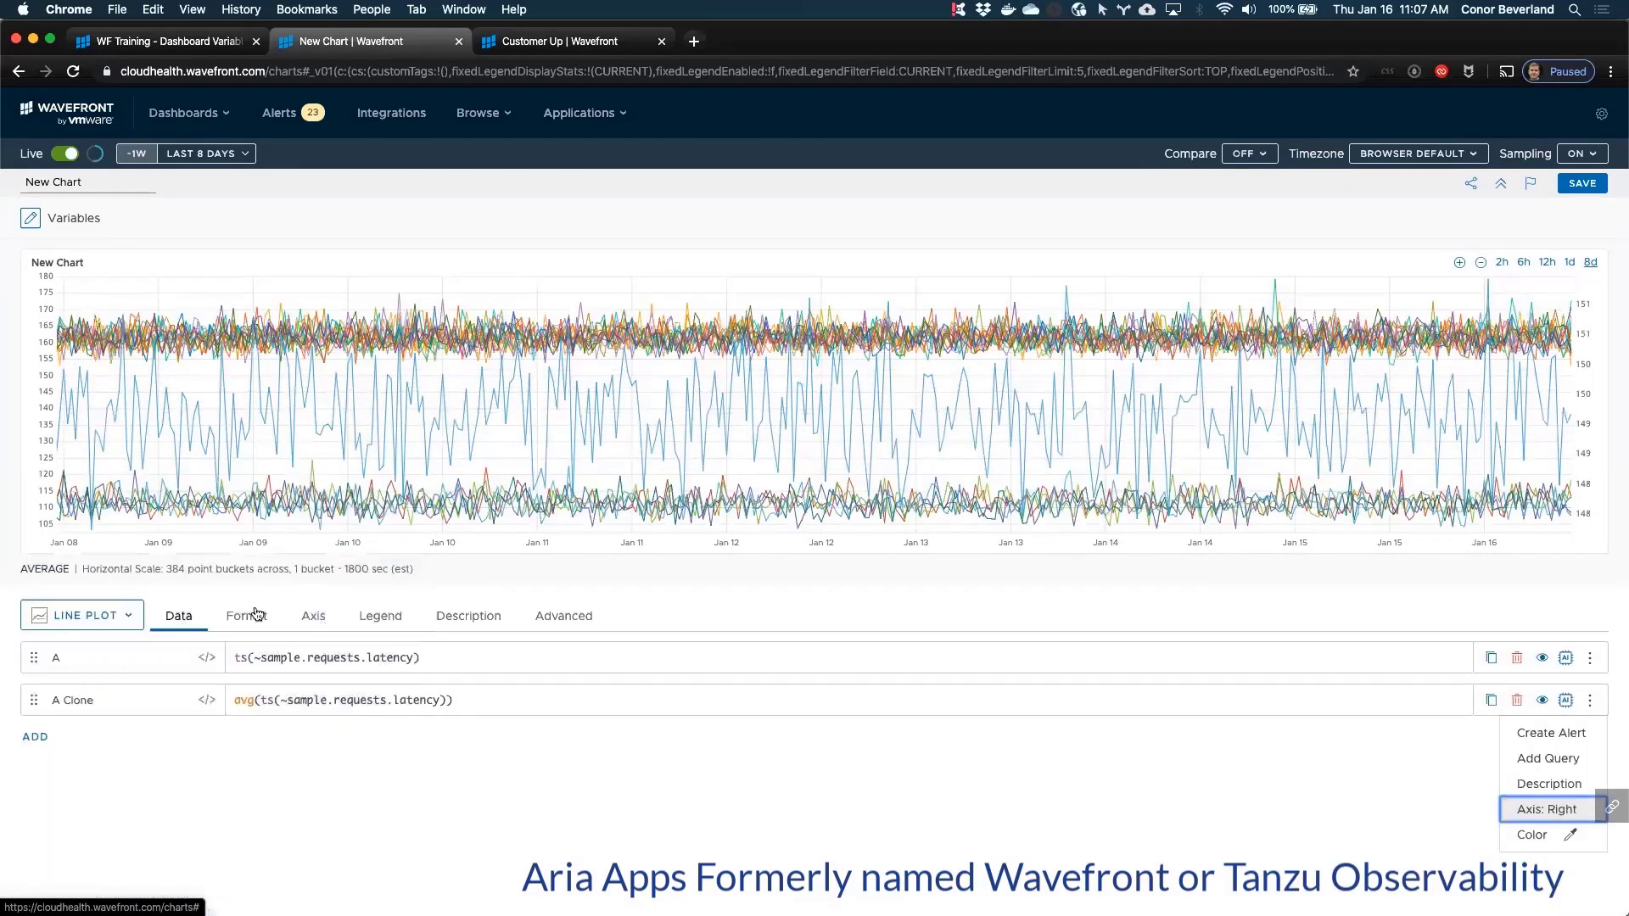
Step: Examine the Time, IEC/Binary and SI unit choices available for the primary Y-axis
{"action": "left_click", "coordinate": [313, 616]}
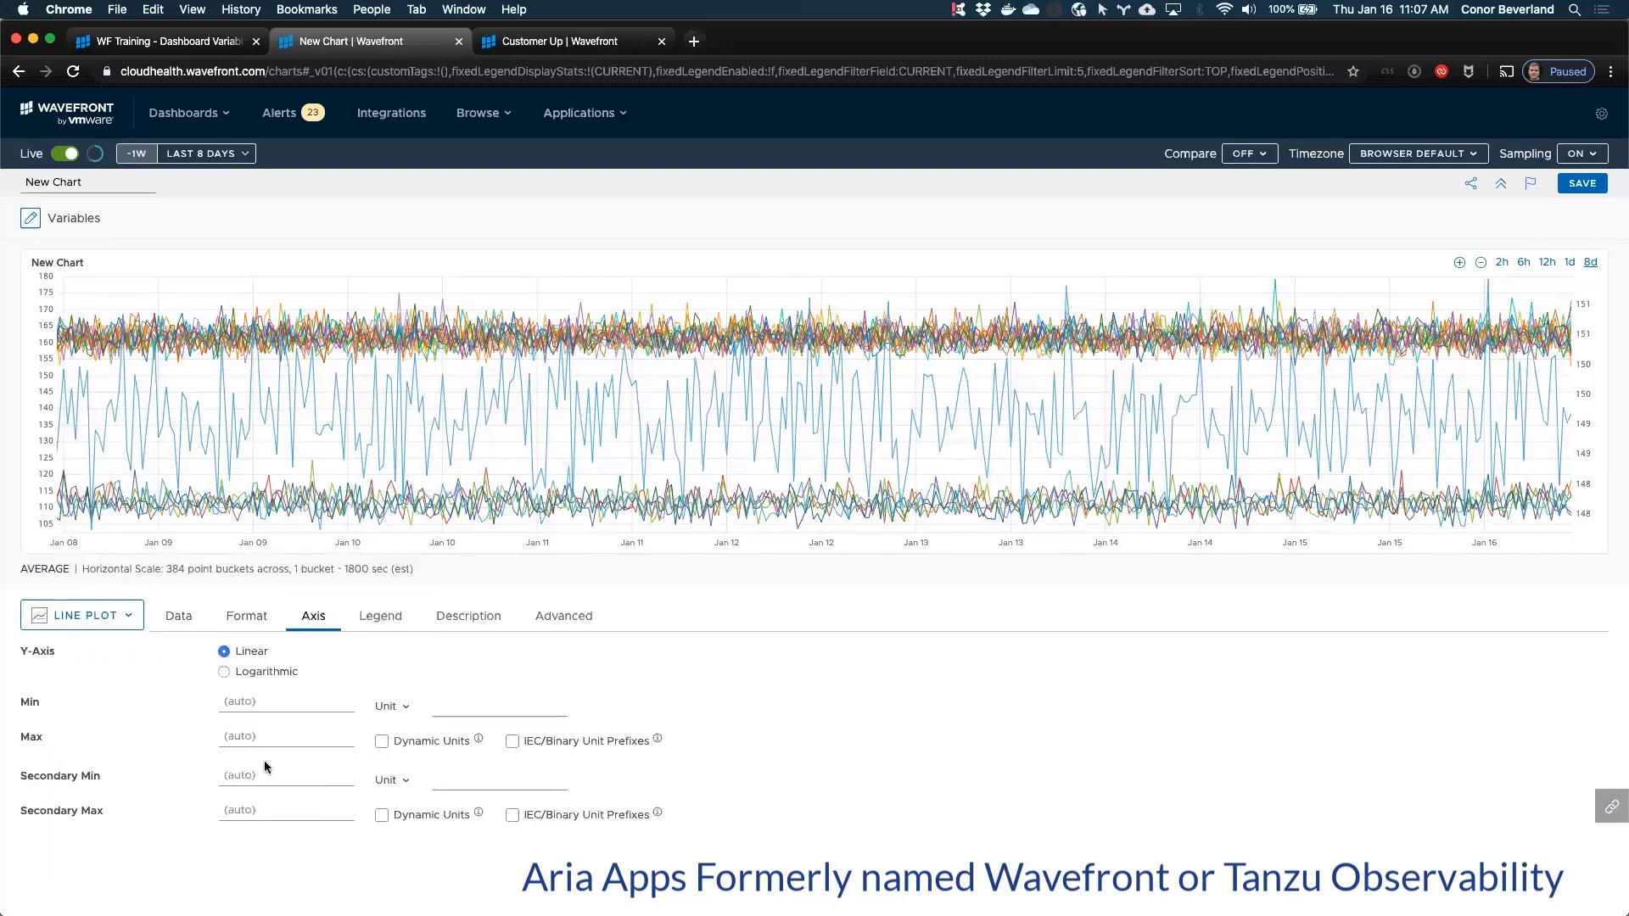
{"action": "left_click", "coordinate": [385, 709]}
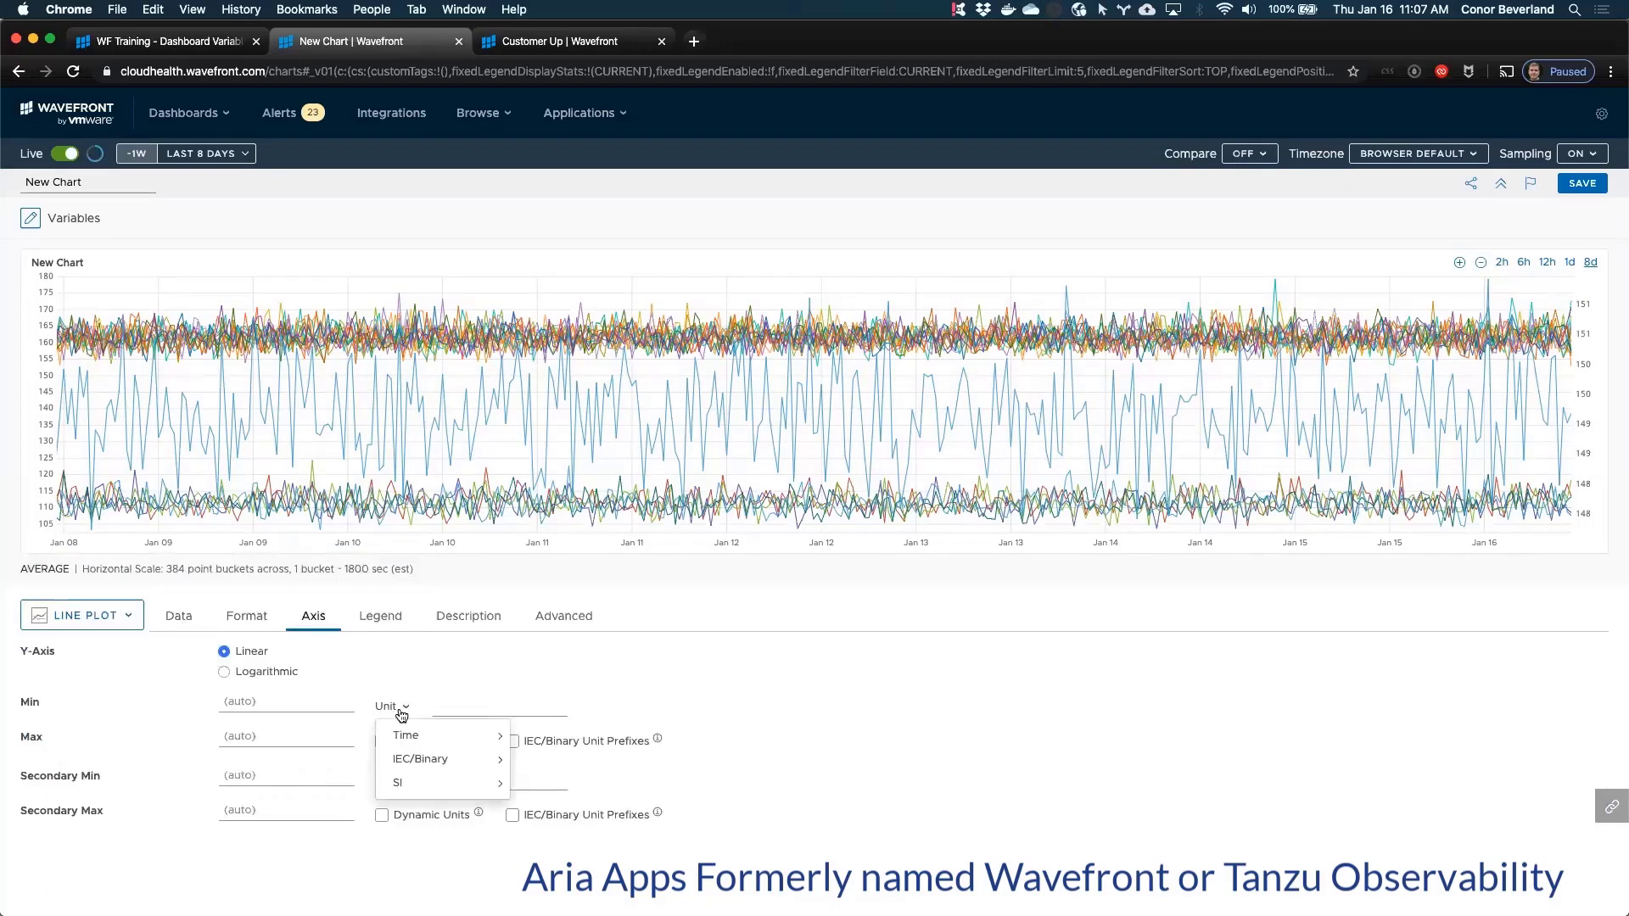
{"action": "left_click", "coordinate": [486, 746]}
{"action": "scroll", "coordinate": [486, 746], "scroll_direction": "down", "scroll_amount": 10}
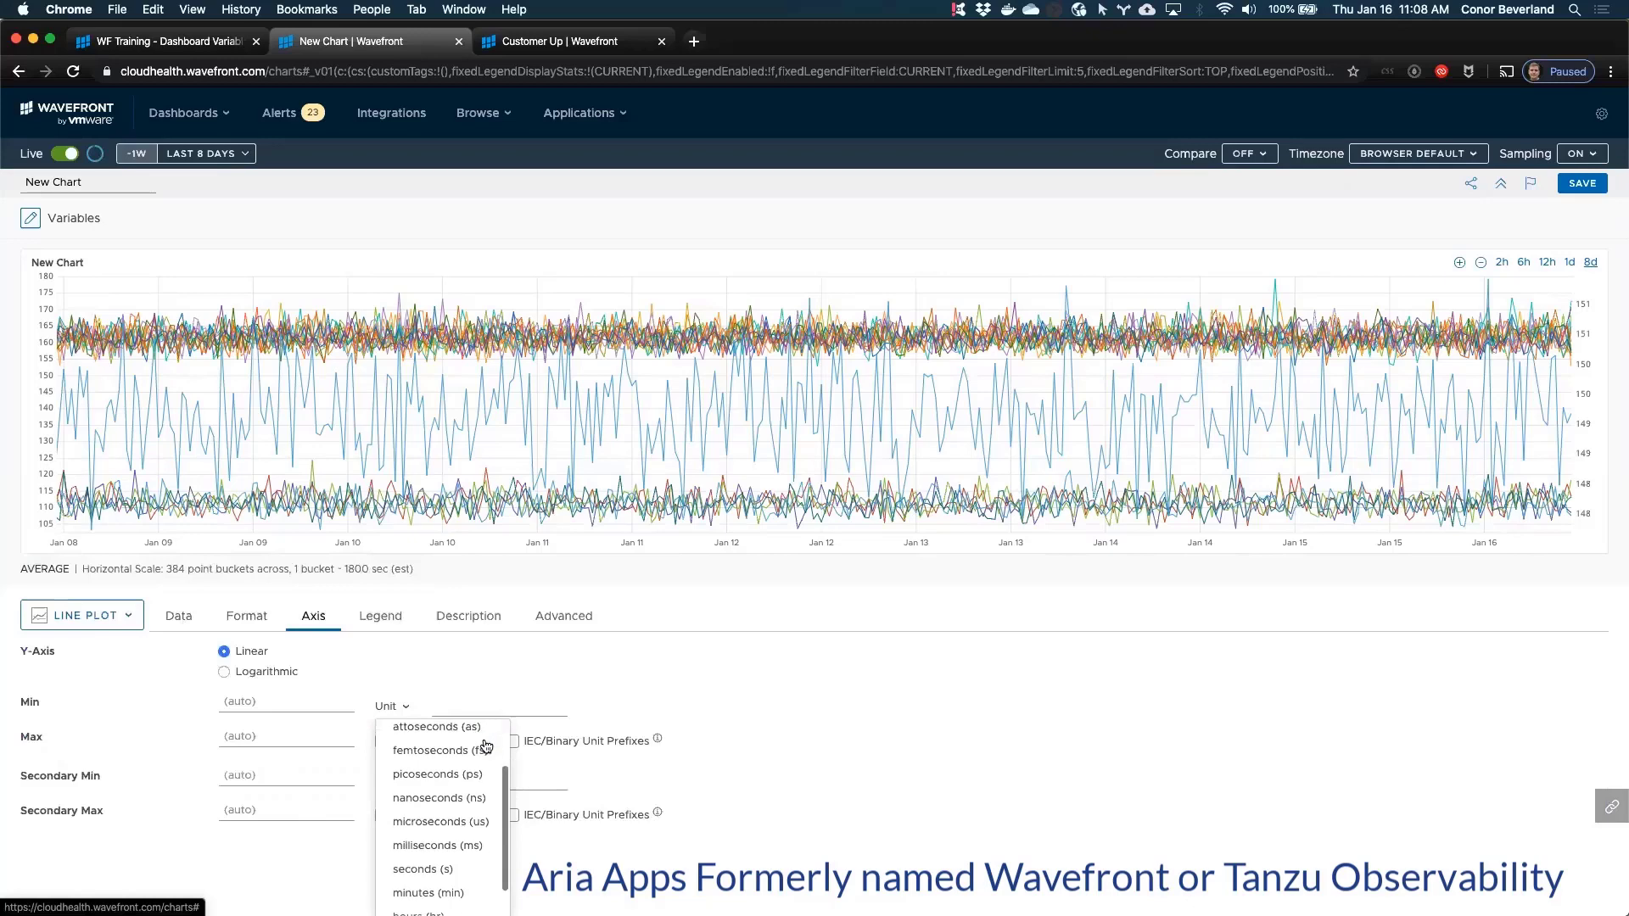
{"action": "scroll", "coordinate": [483, 738], "scroll_direction": "up", "scroll_amount": 10}
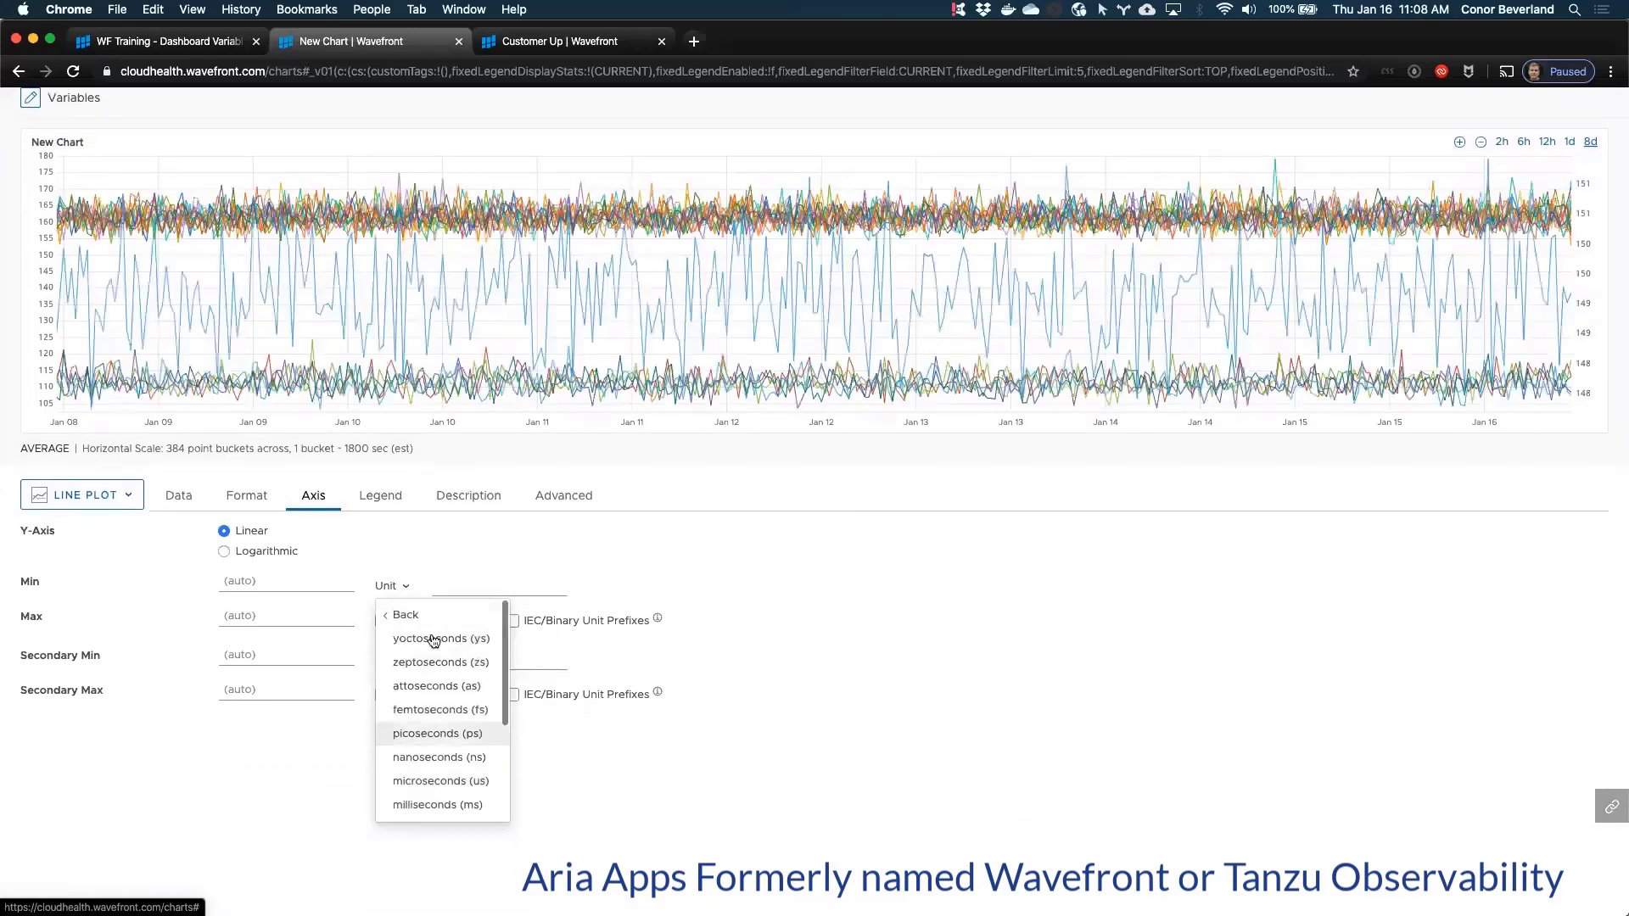
{"action": "left_click", "coordinate": [428, 617]}
{"action": "left_click", "coordinate": [441, 639]}
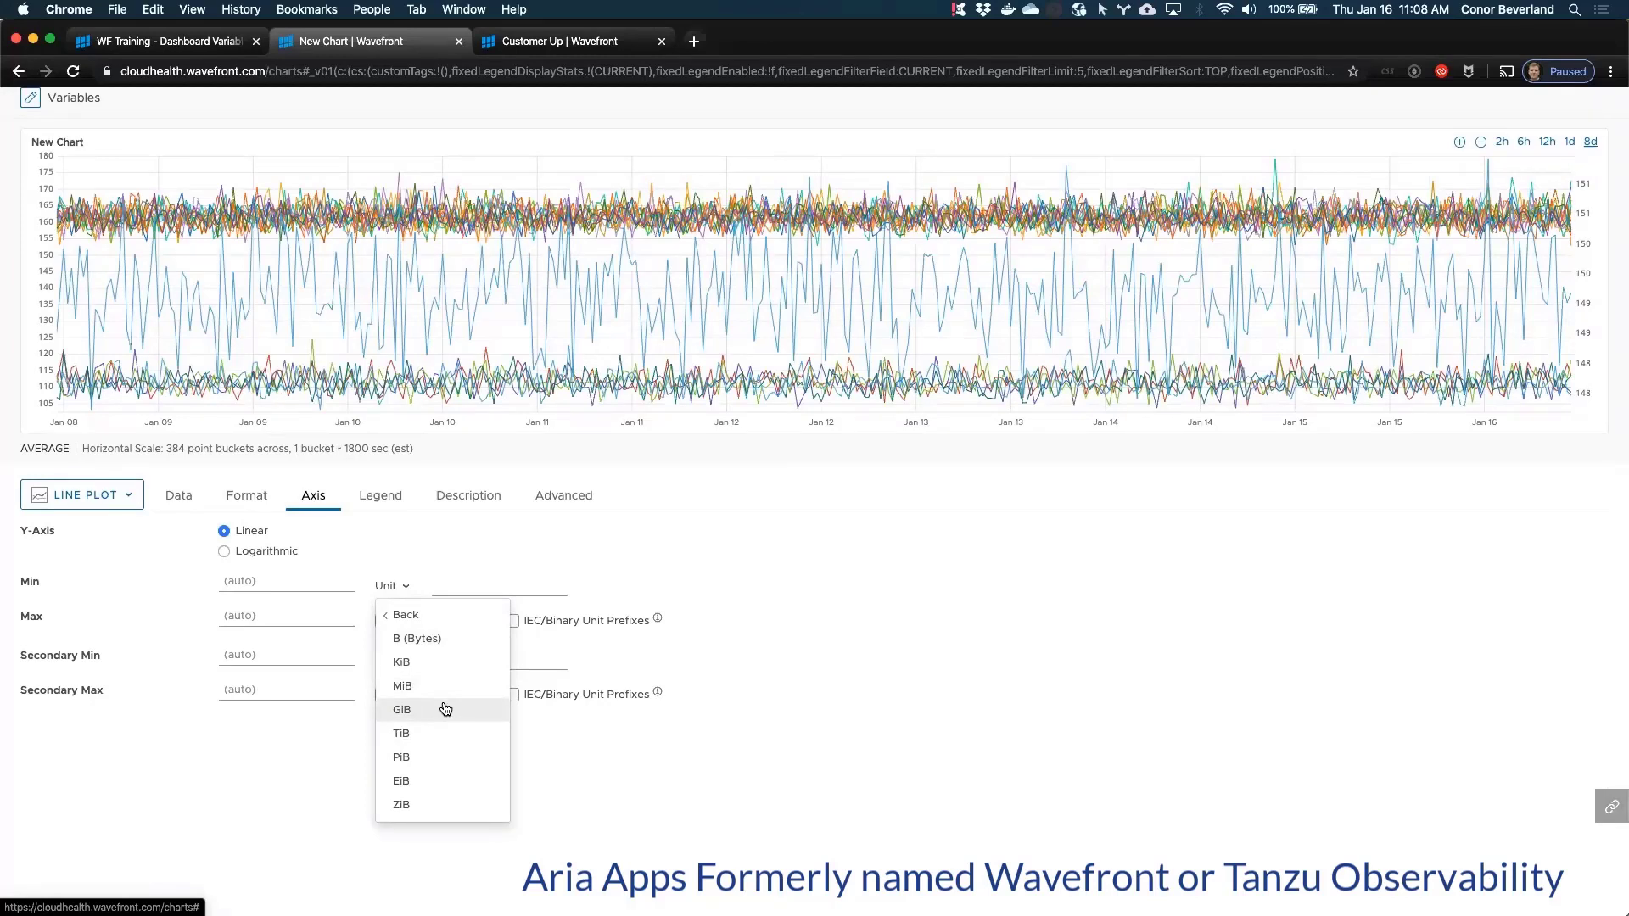
{"action": "left_click", "coordinate": [416, 616]}
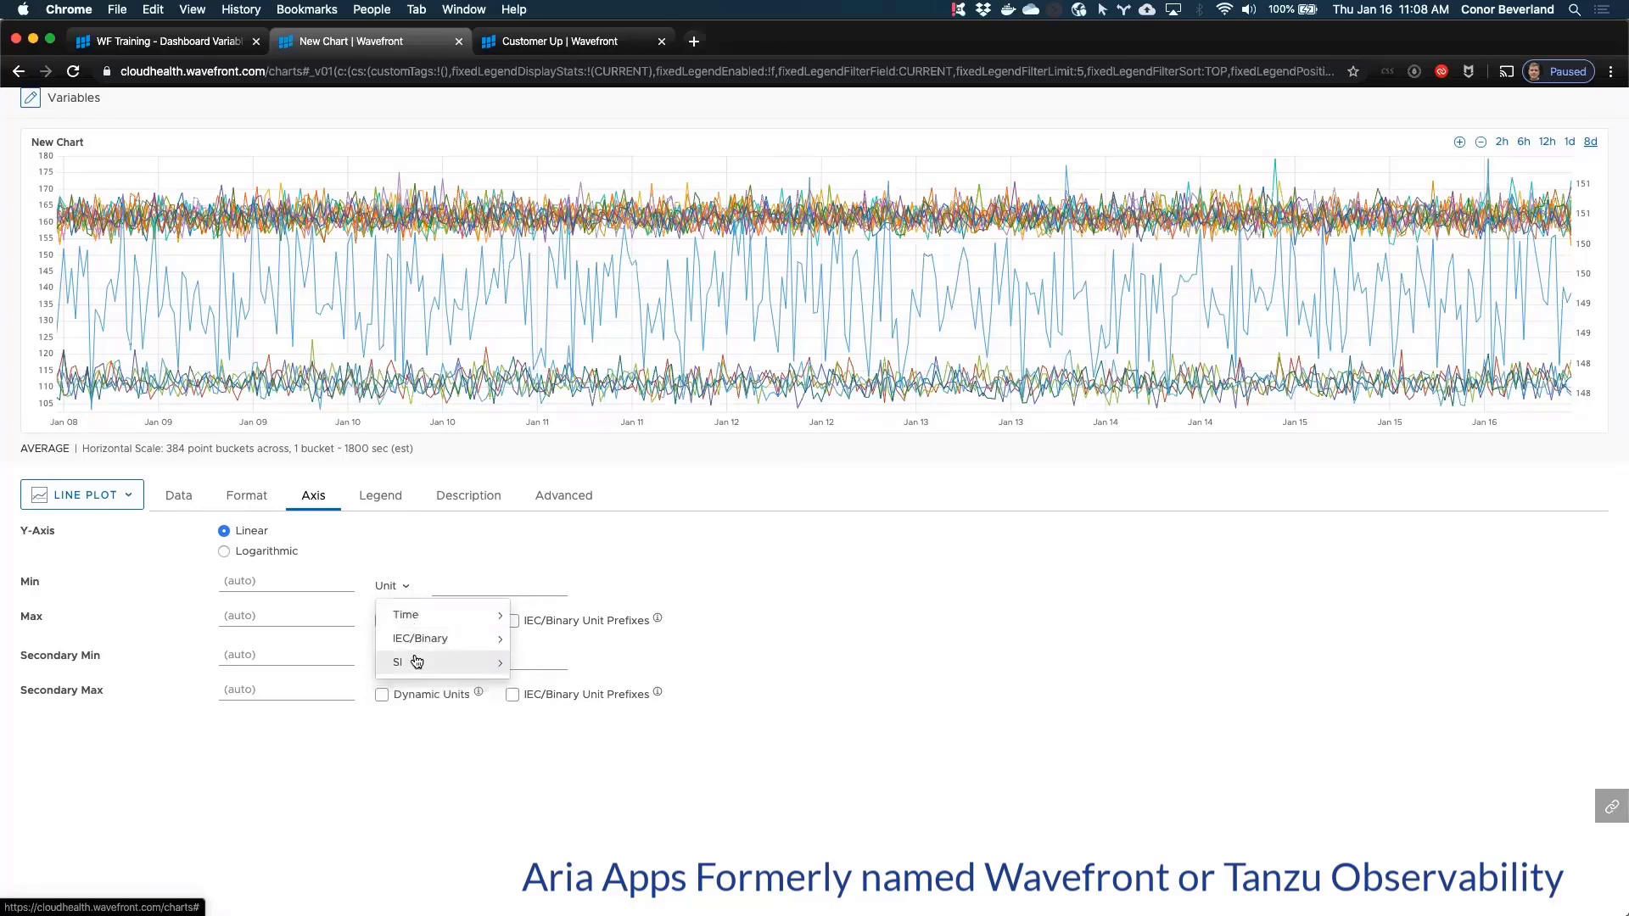
{"action": "left_click", "coordinate": [416, 662]}
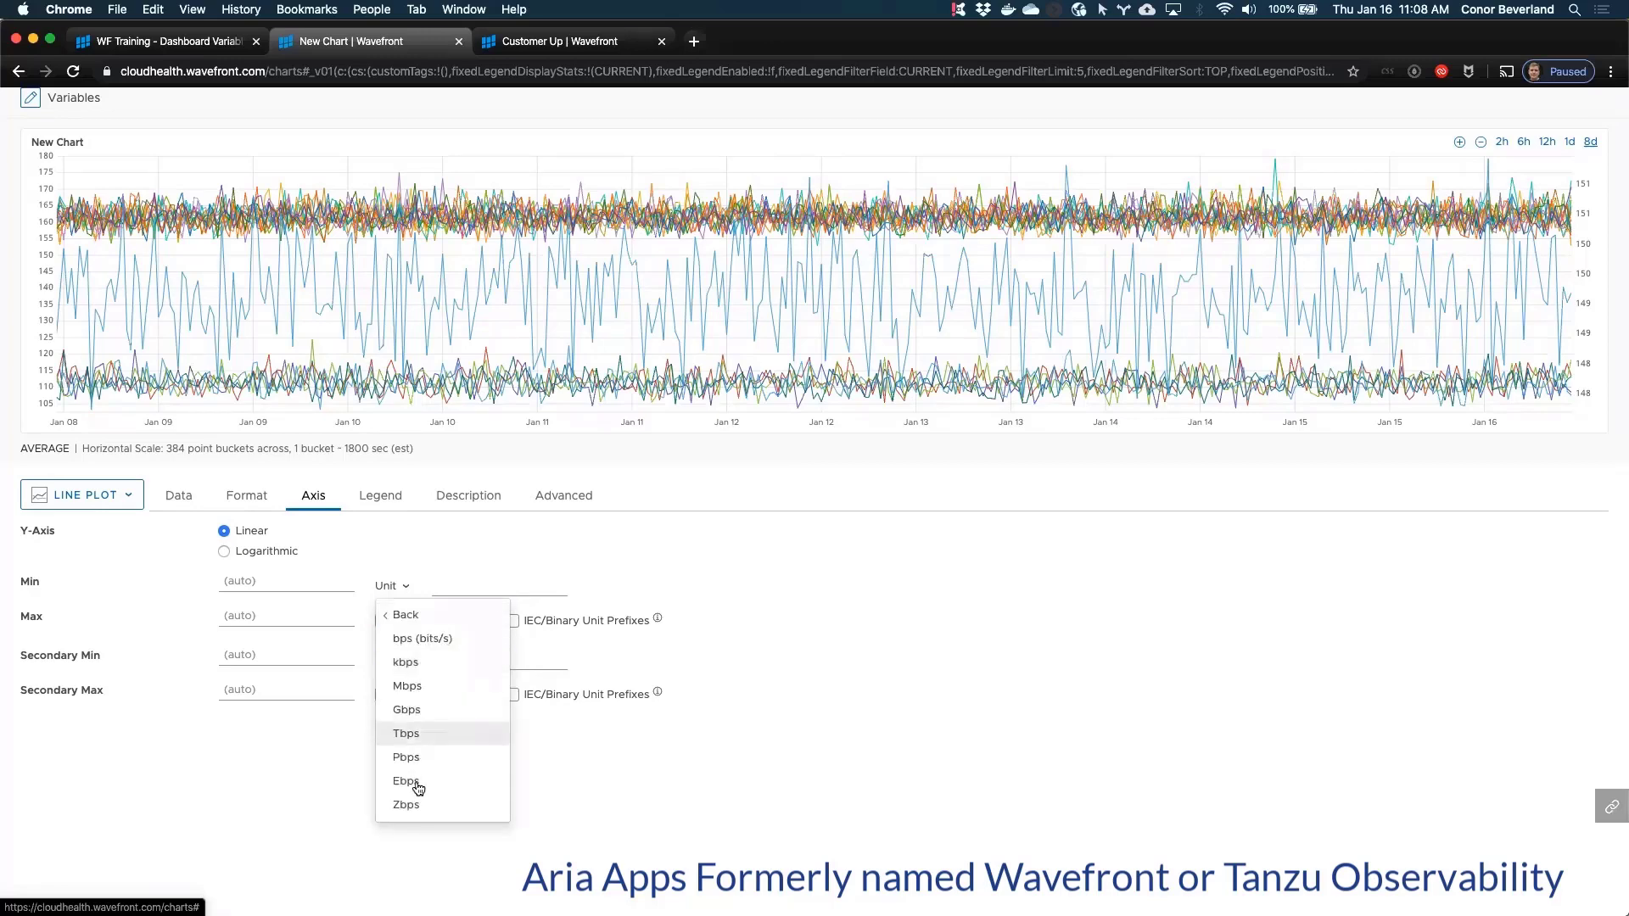
{"action": "left_click", "coordinate": [412, 615]}
{"action": "left_click", "coordinate": [679, 604]}
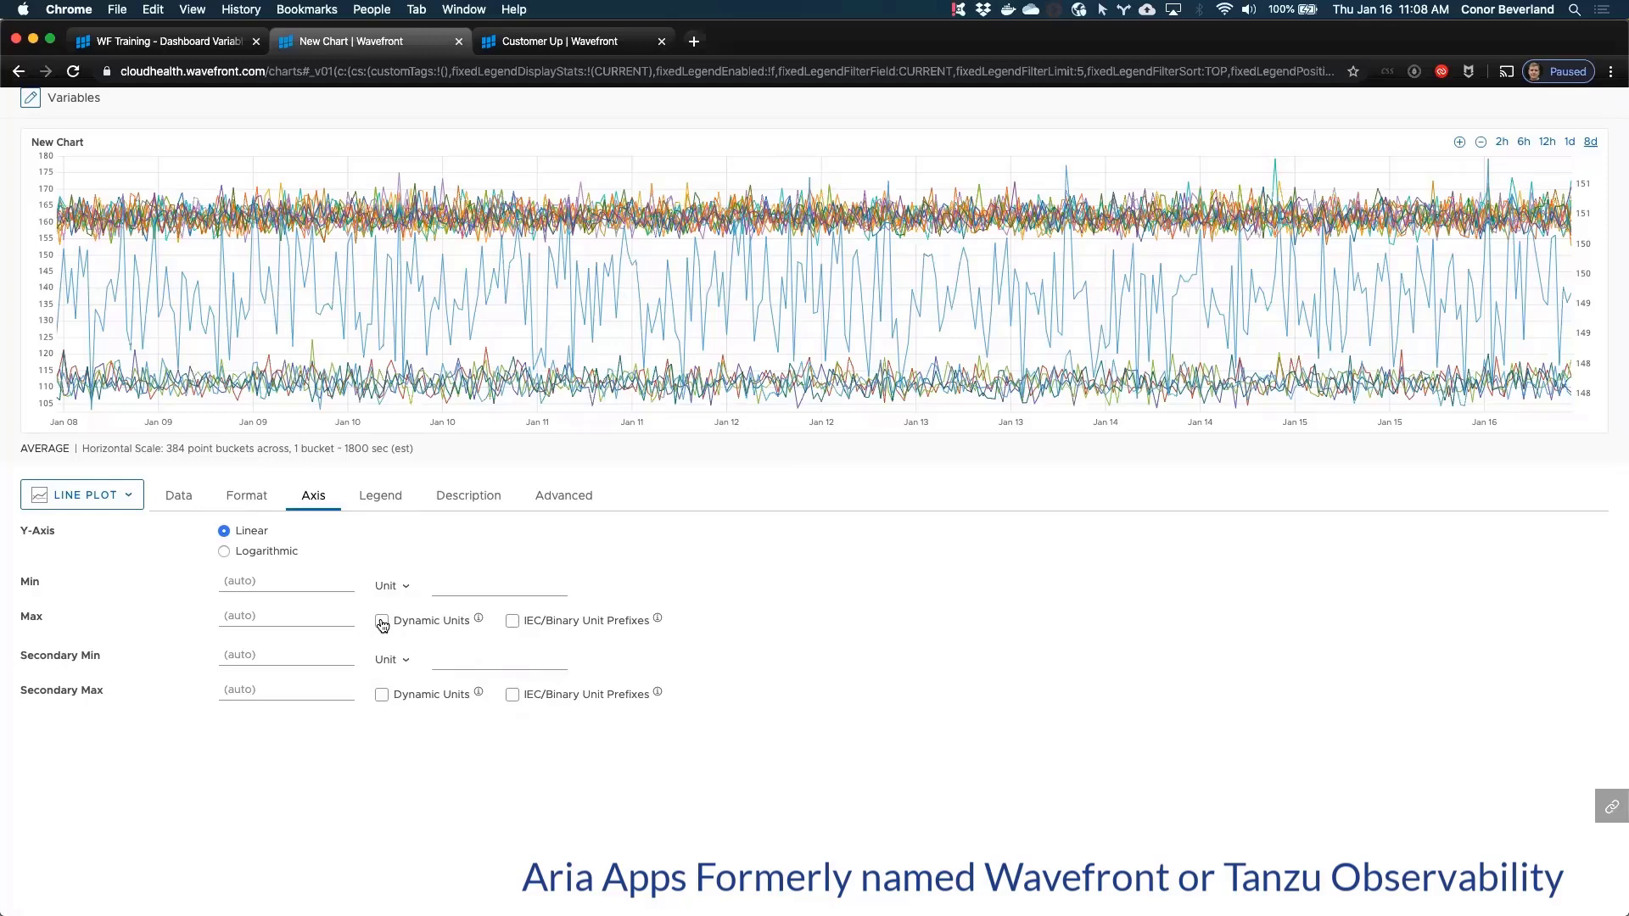
Step: Set the primary Y-axis unit to milliseconds (ms) and enable Dynamic Units for it
{"action": "left_click", "coordinate": [393, 586]}
{"action": "left_click", "coordinate": [412, 612]}
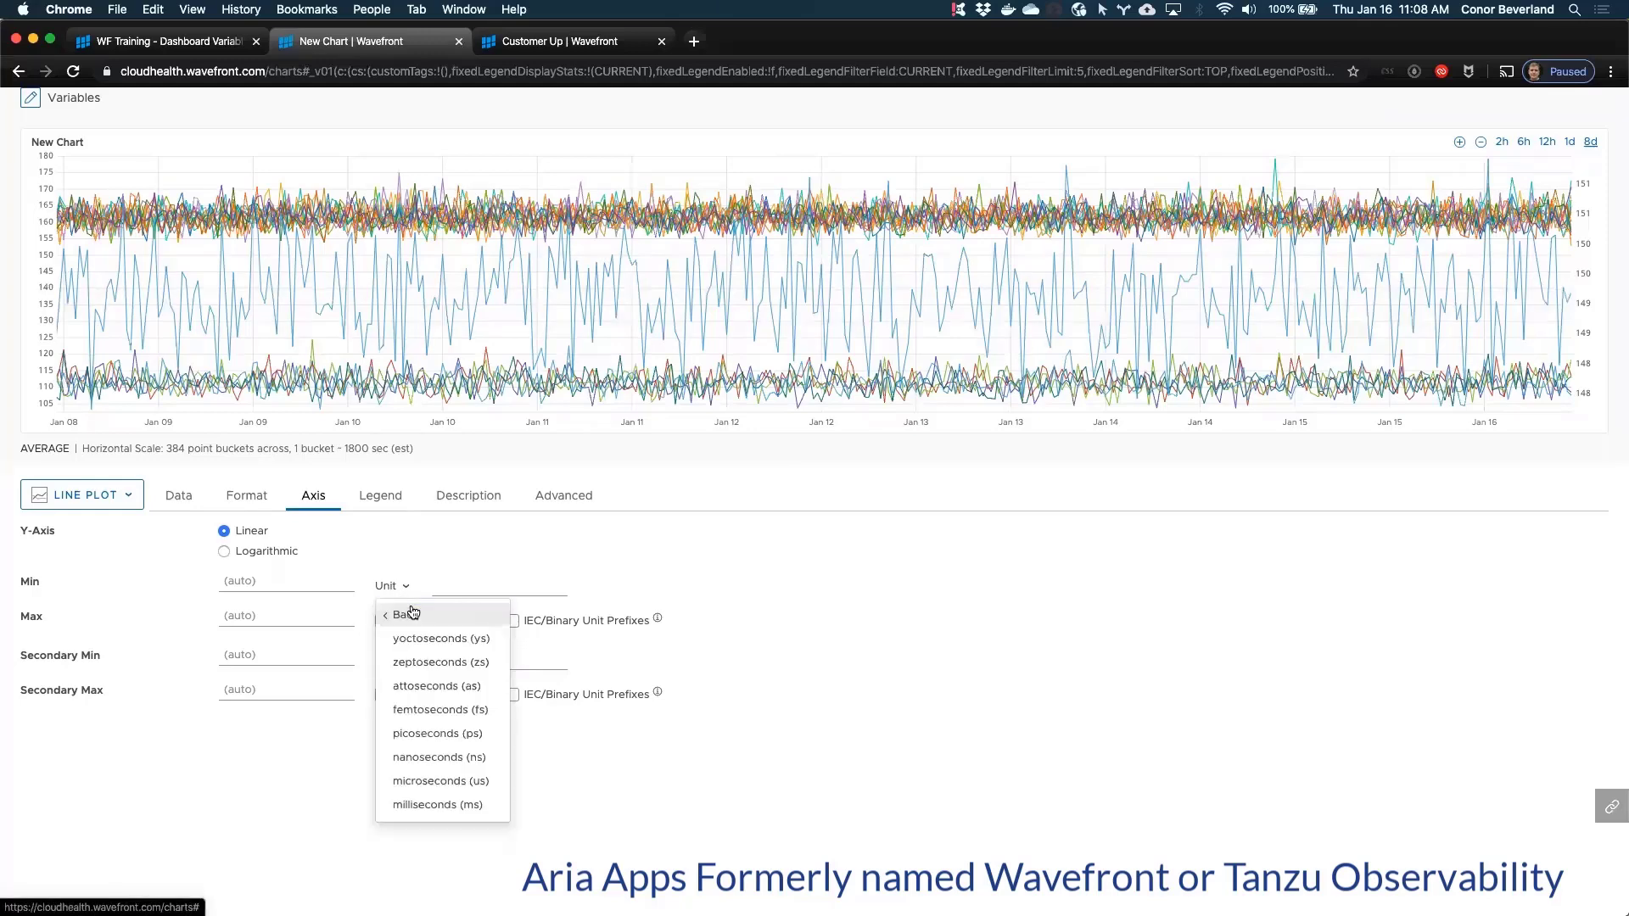
{"action": "scroll", "coordinate": [462, 679], "scroll_direction": "down", "scroll_amount": 2}
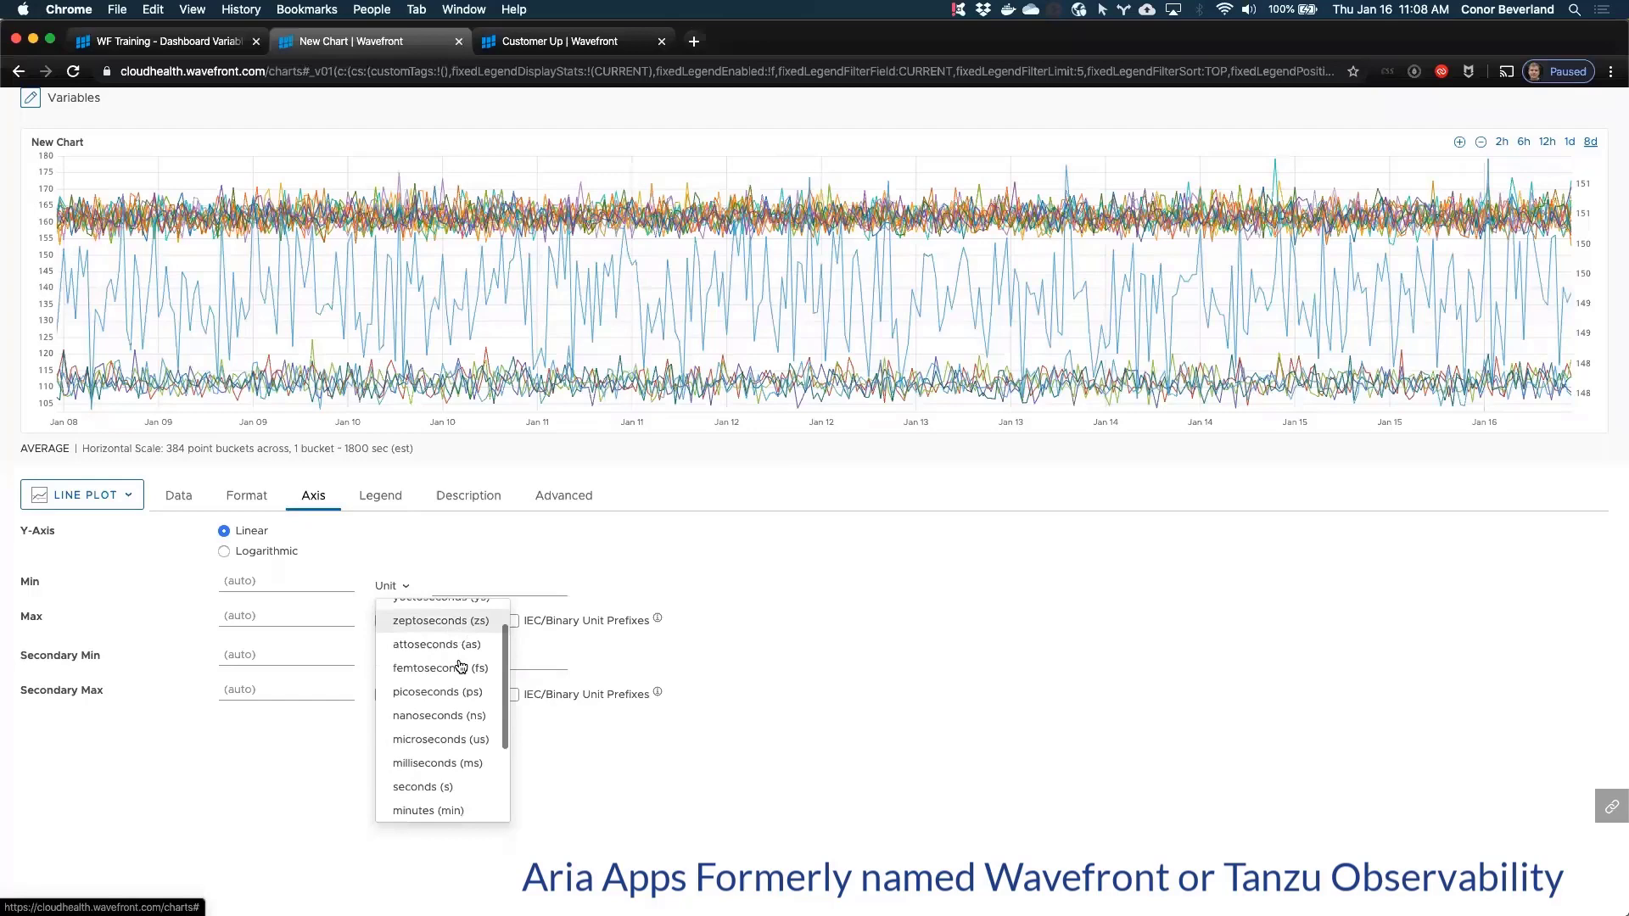
{"action": "left_click", "coordinate": [445, 752]}
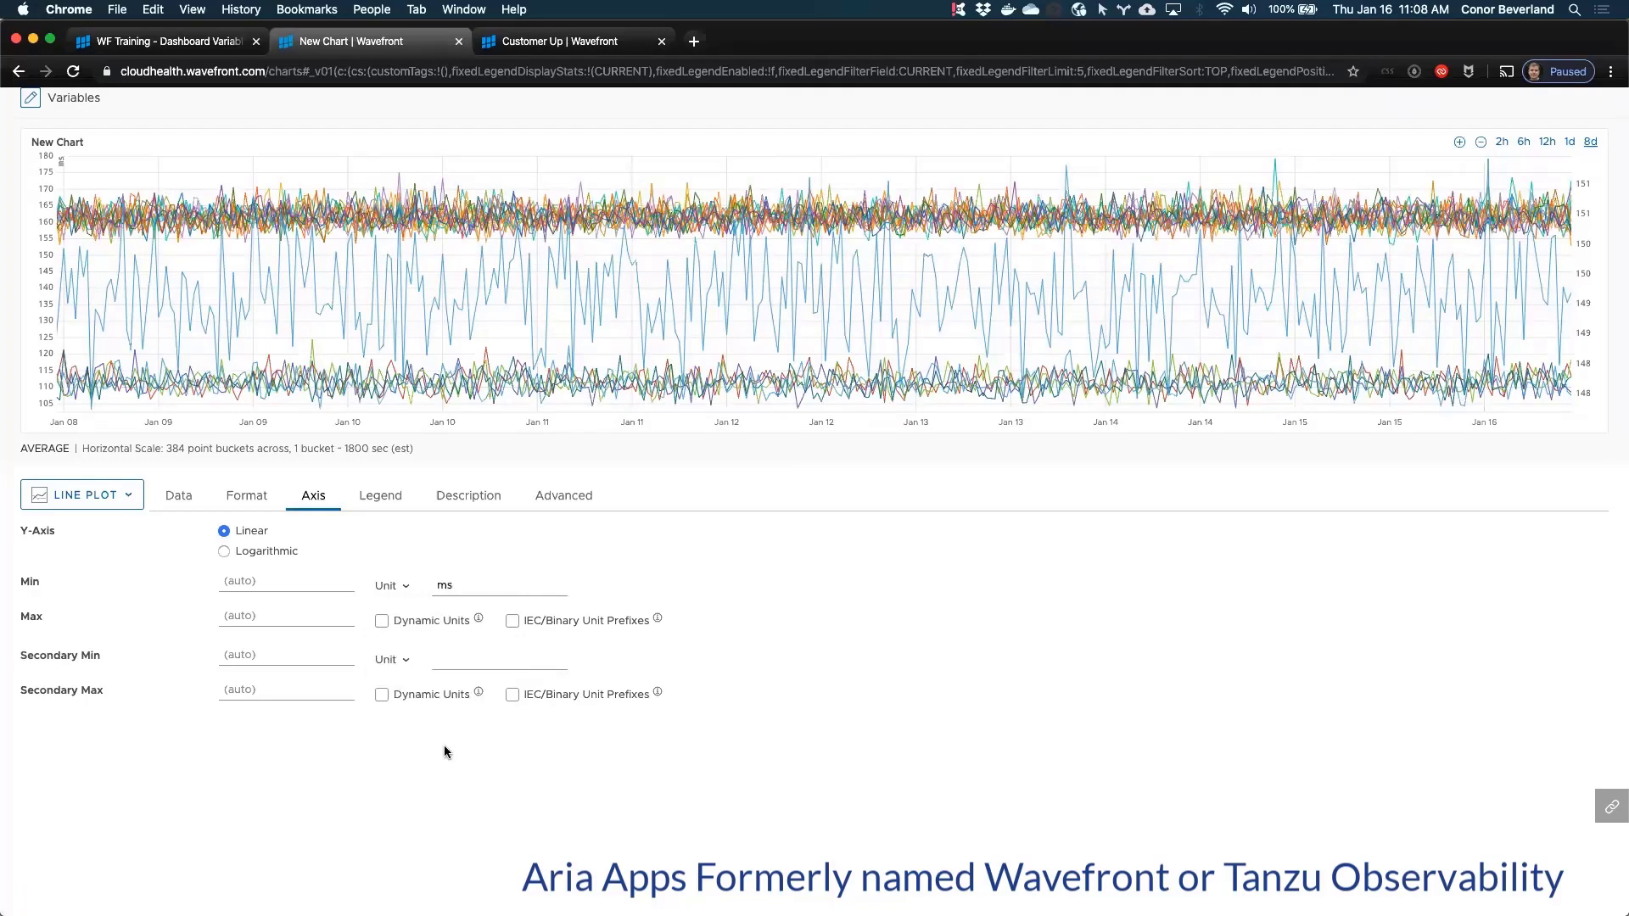
{"action": "left_click", "coordinate": [397, 628]}
Step: Enable the fixed legend for the line chart
{"action": "left_click", "coordinate": [380, 501]}
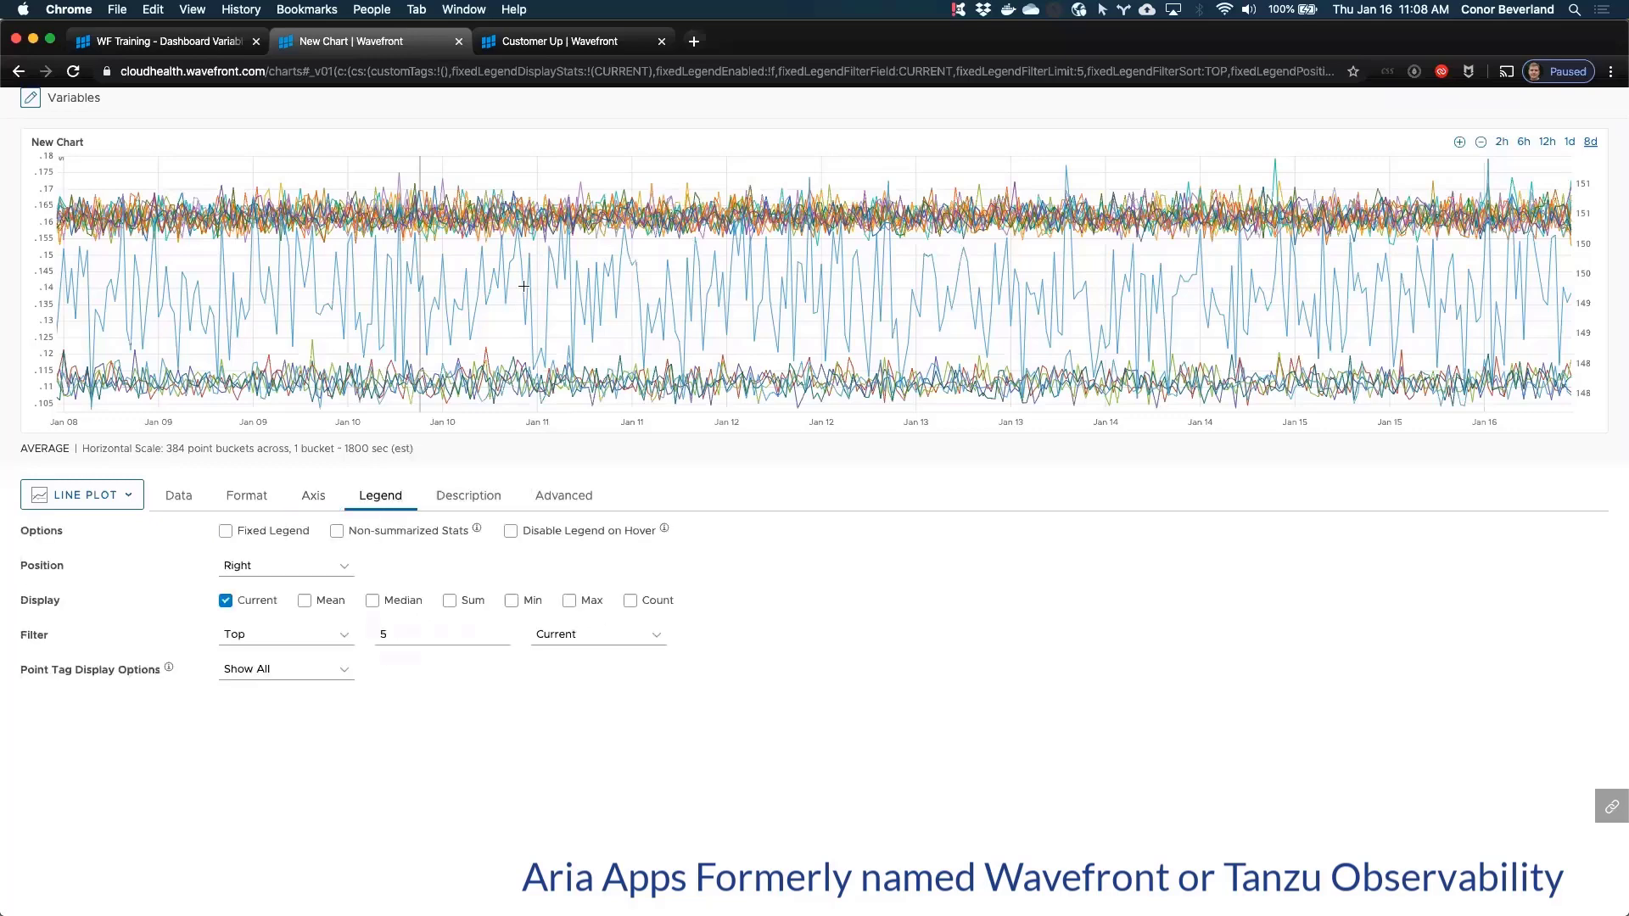
{"action": "mouse_move", "coordinate": [526, 280]}
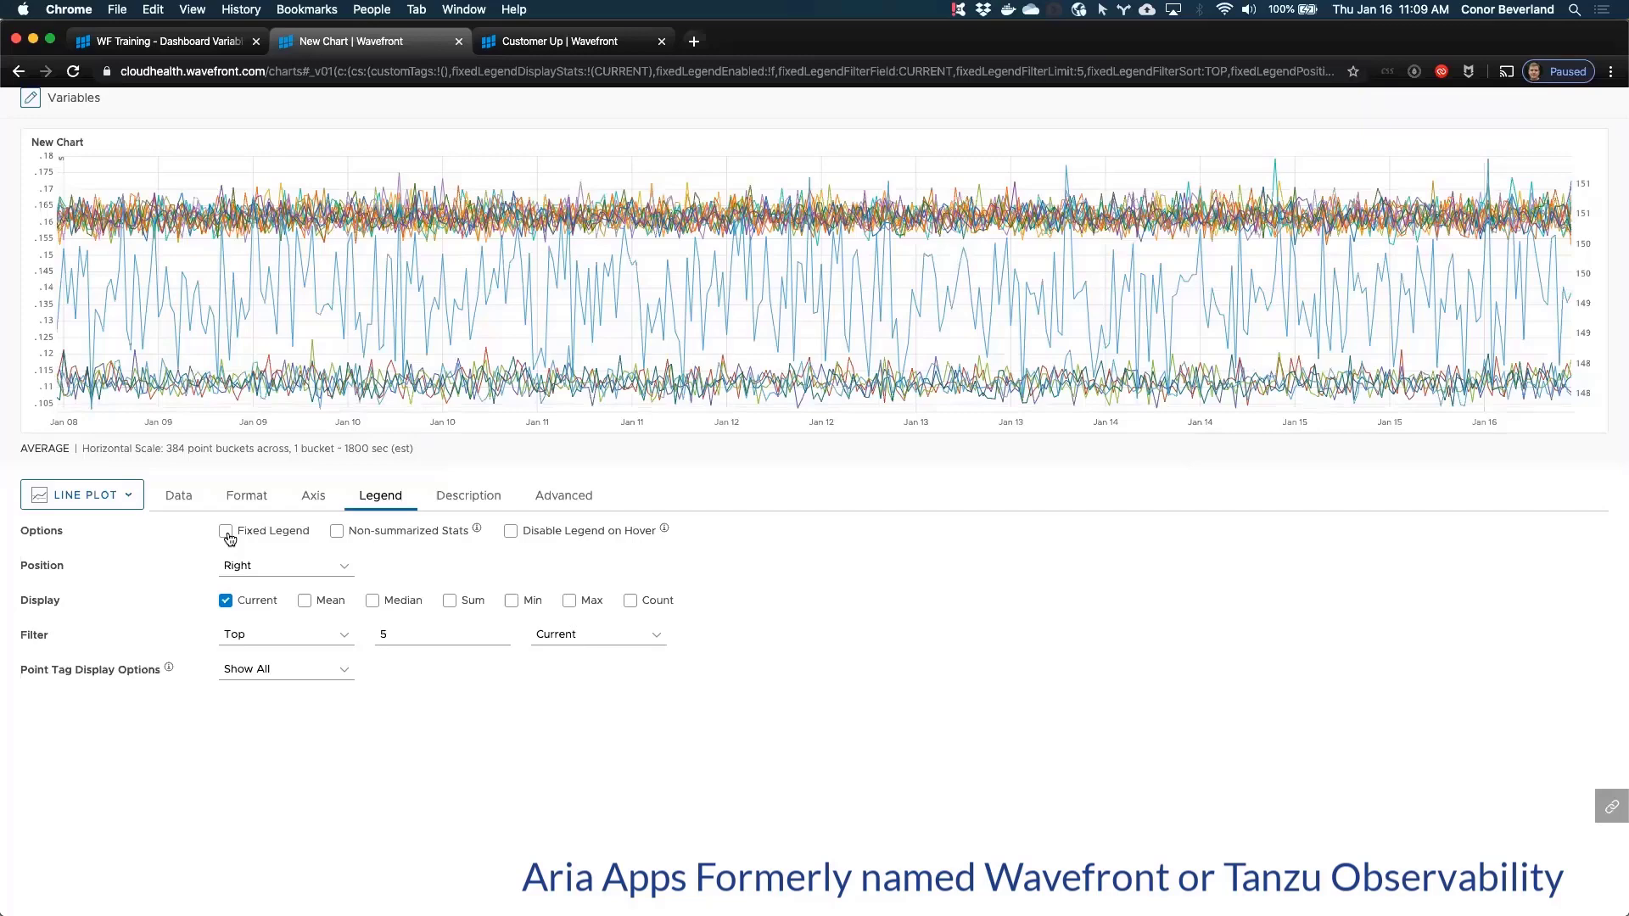
{"action": "left_click", "coordinate": [228, 535]}
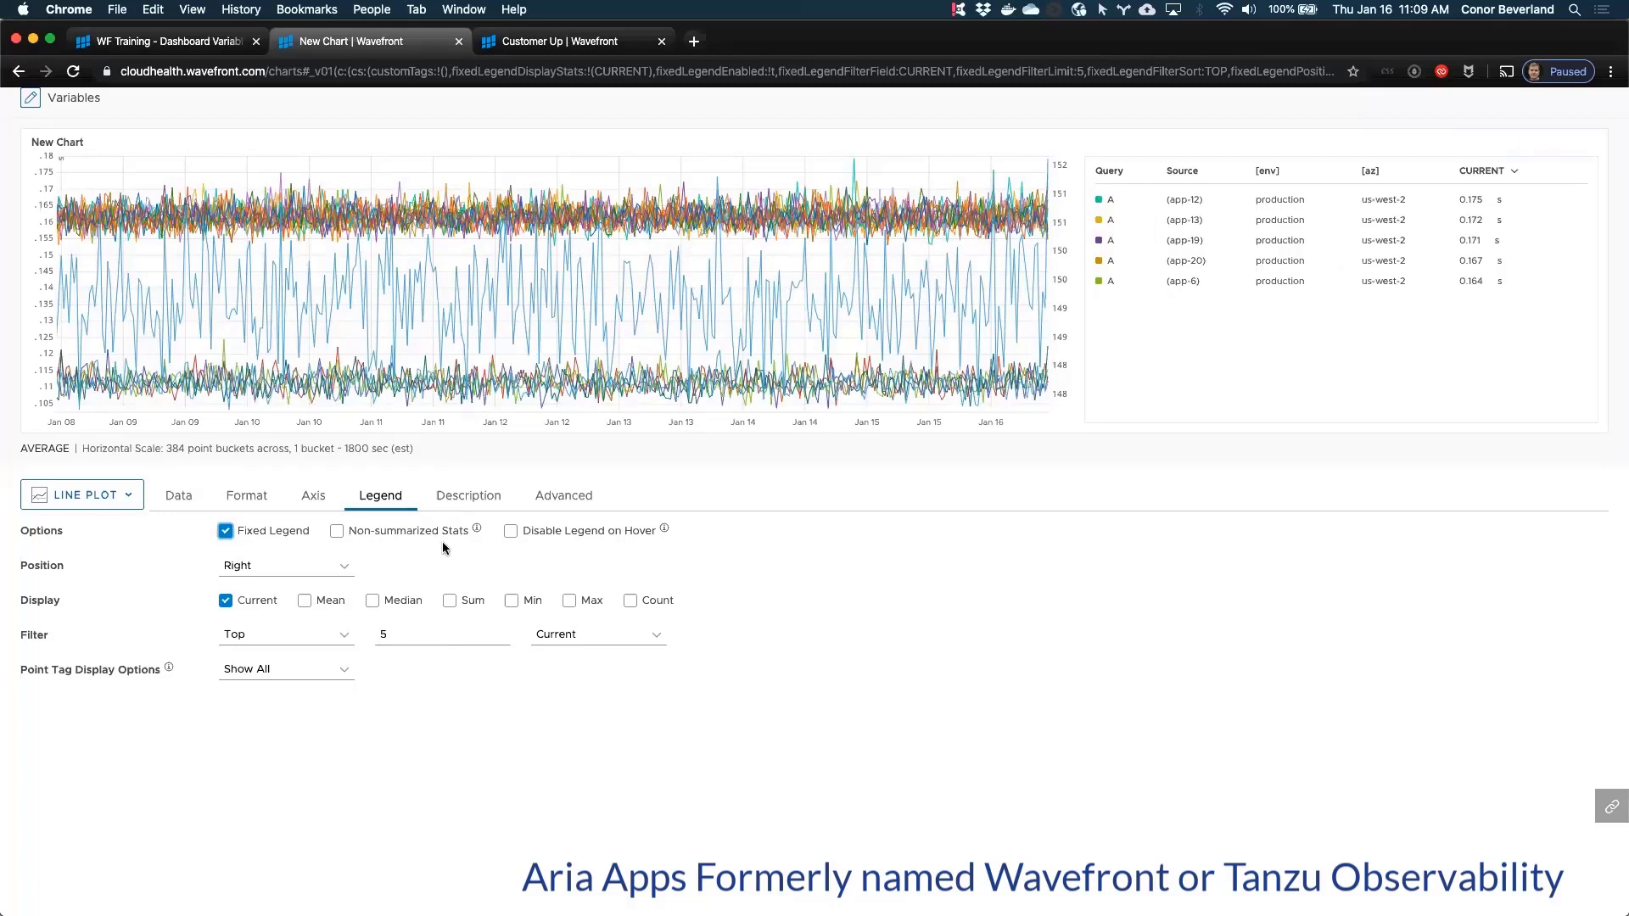
Step: Examine the chart's description field and its advanced option for including obsolete metrics
{"action": "left_click", "coordinate": [472, 499]}
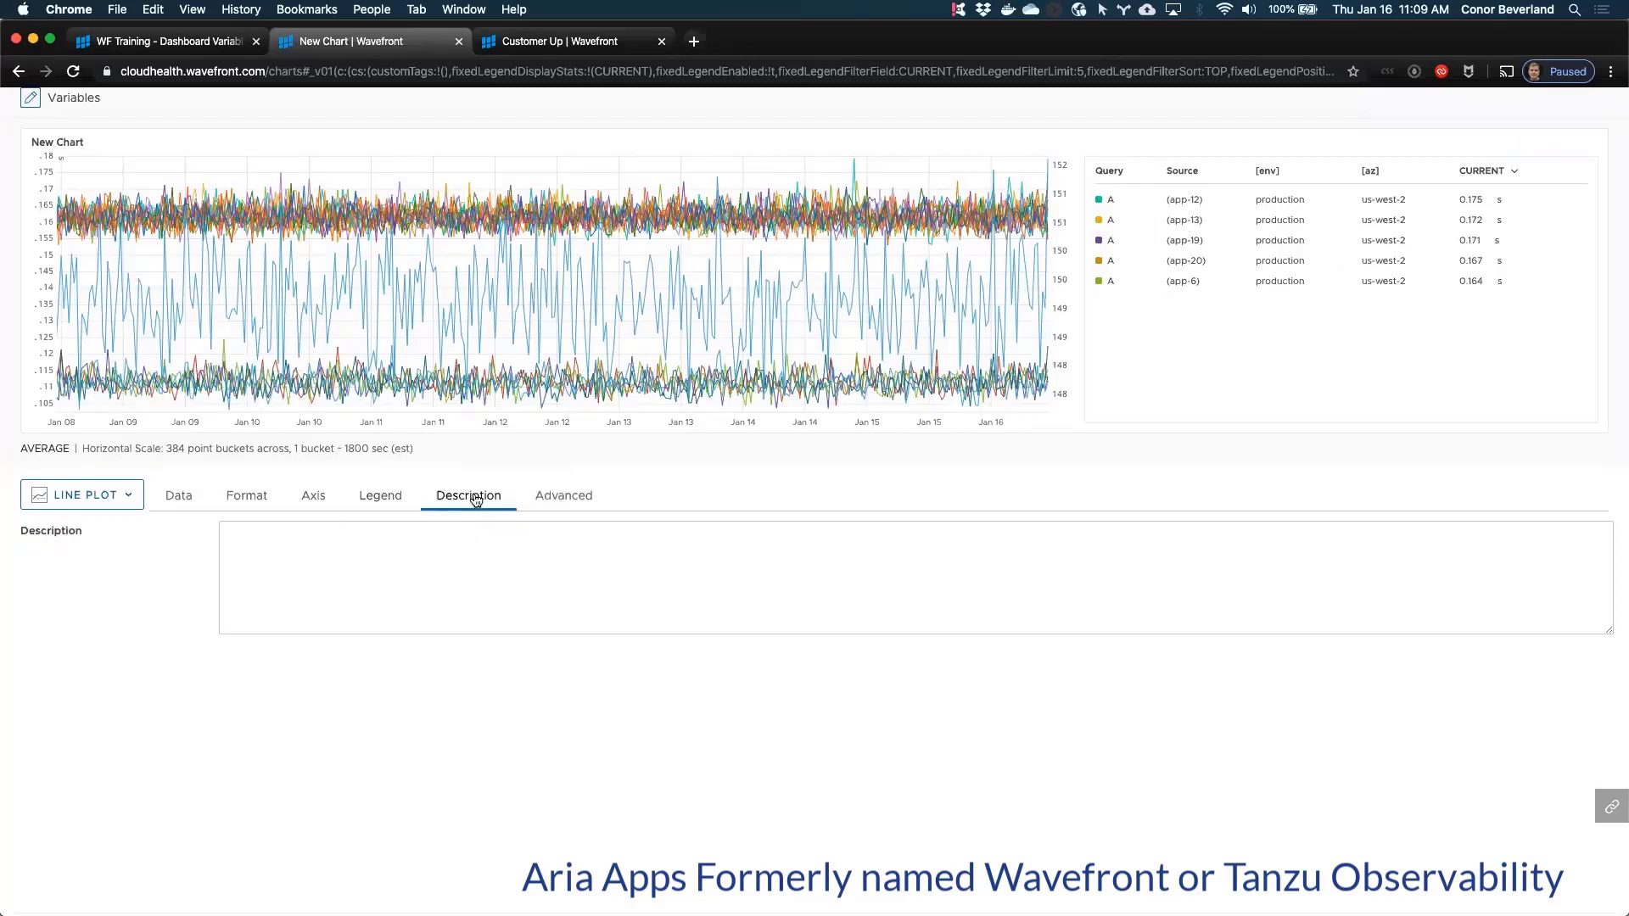
{"action": "left_click", "coordinate": [383, 564]}
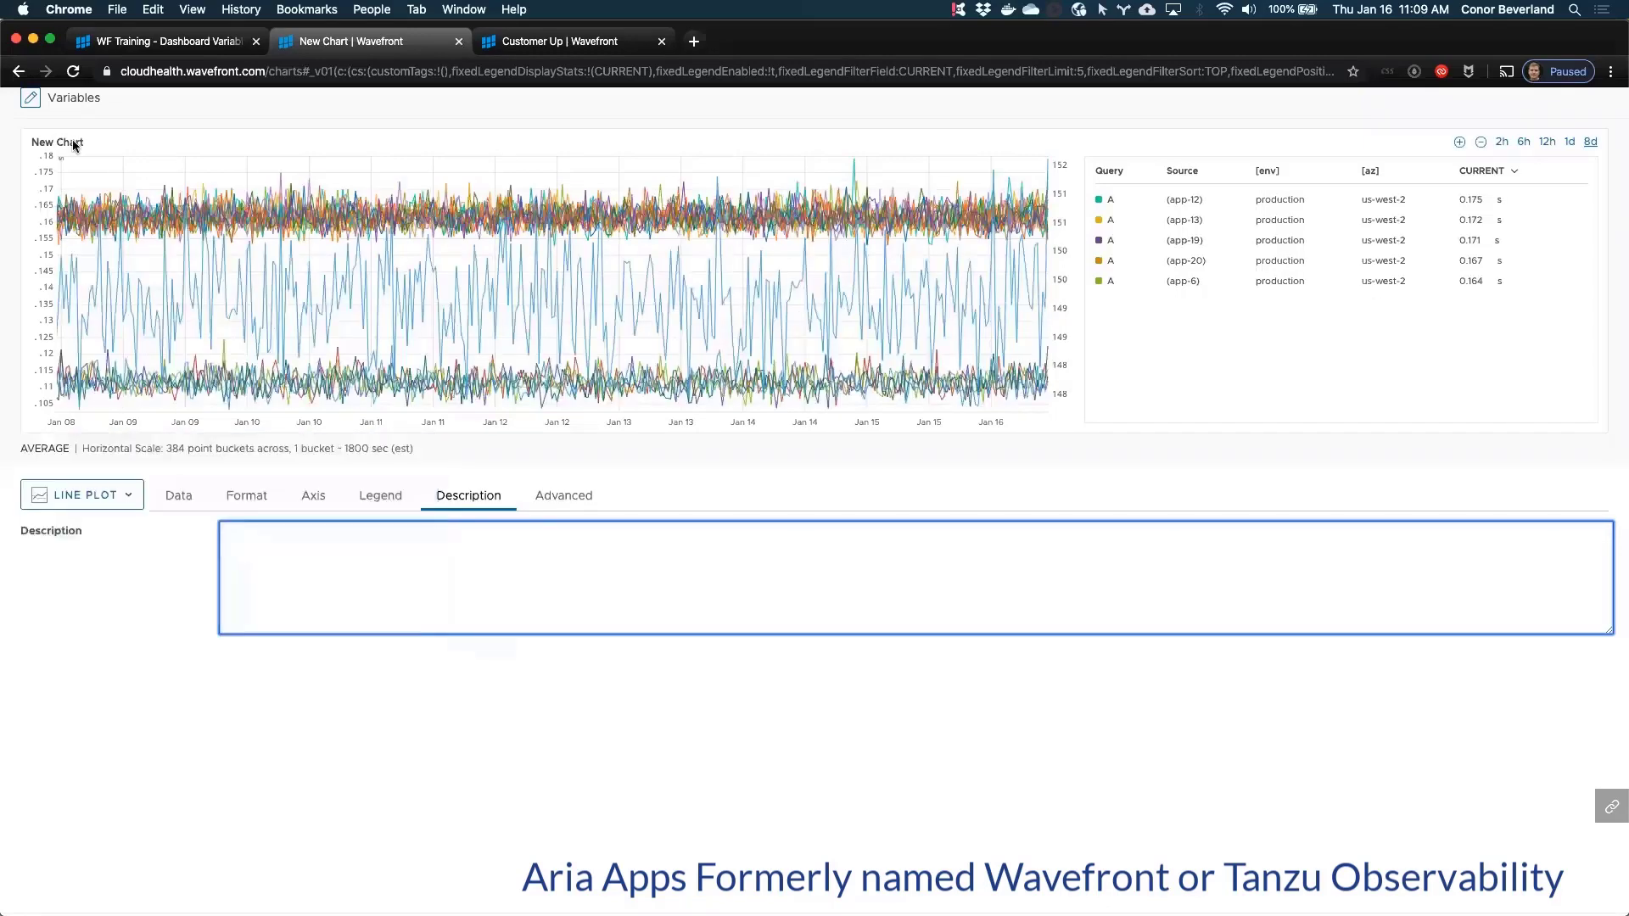
{"action": "scroll", "coordinate": [72, 148], "scroll_direction": "up", "scroll_amount": 1}
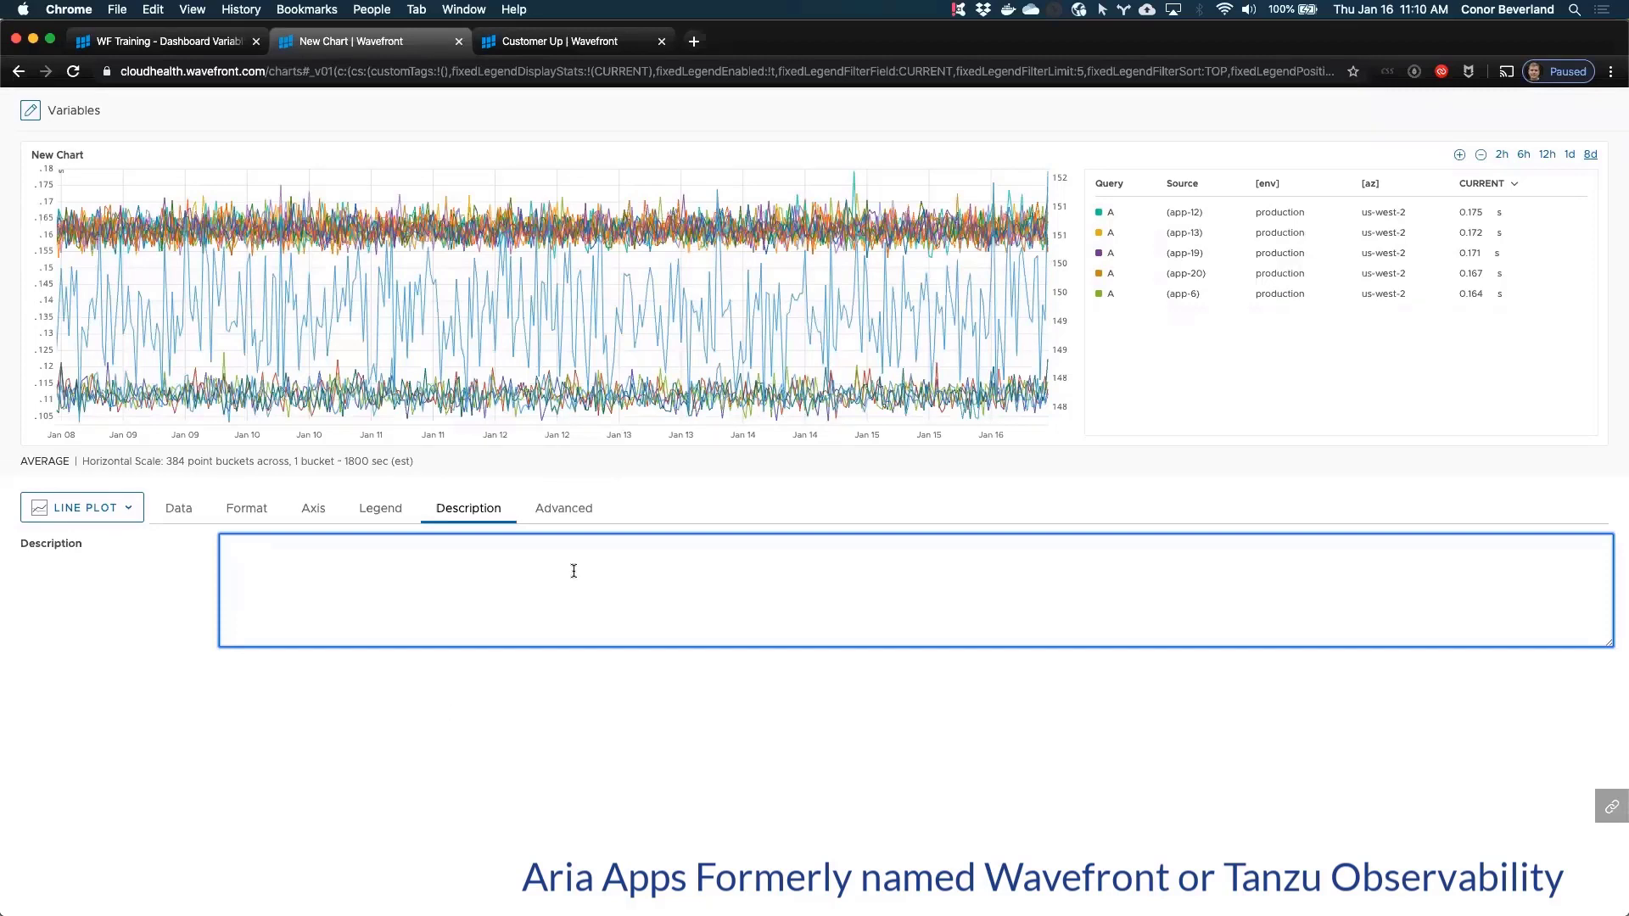
{"action": "left_click", "coordinate": [570, 519]}
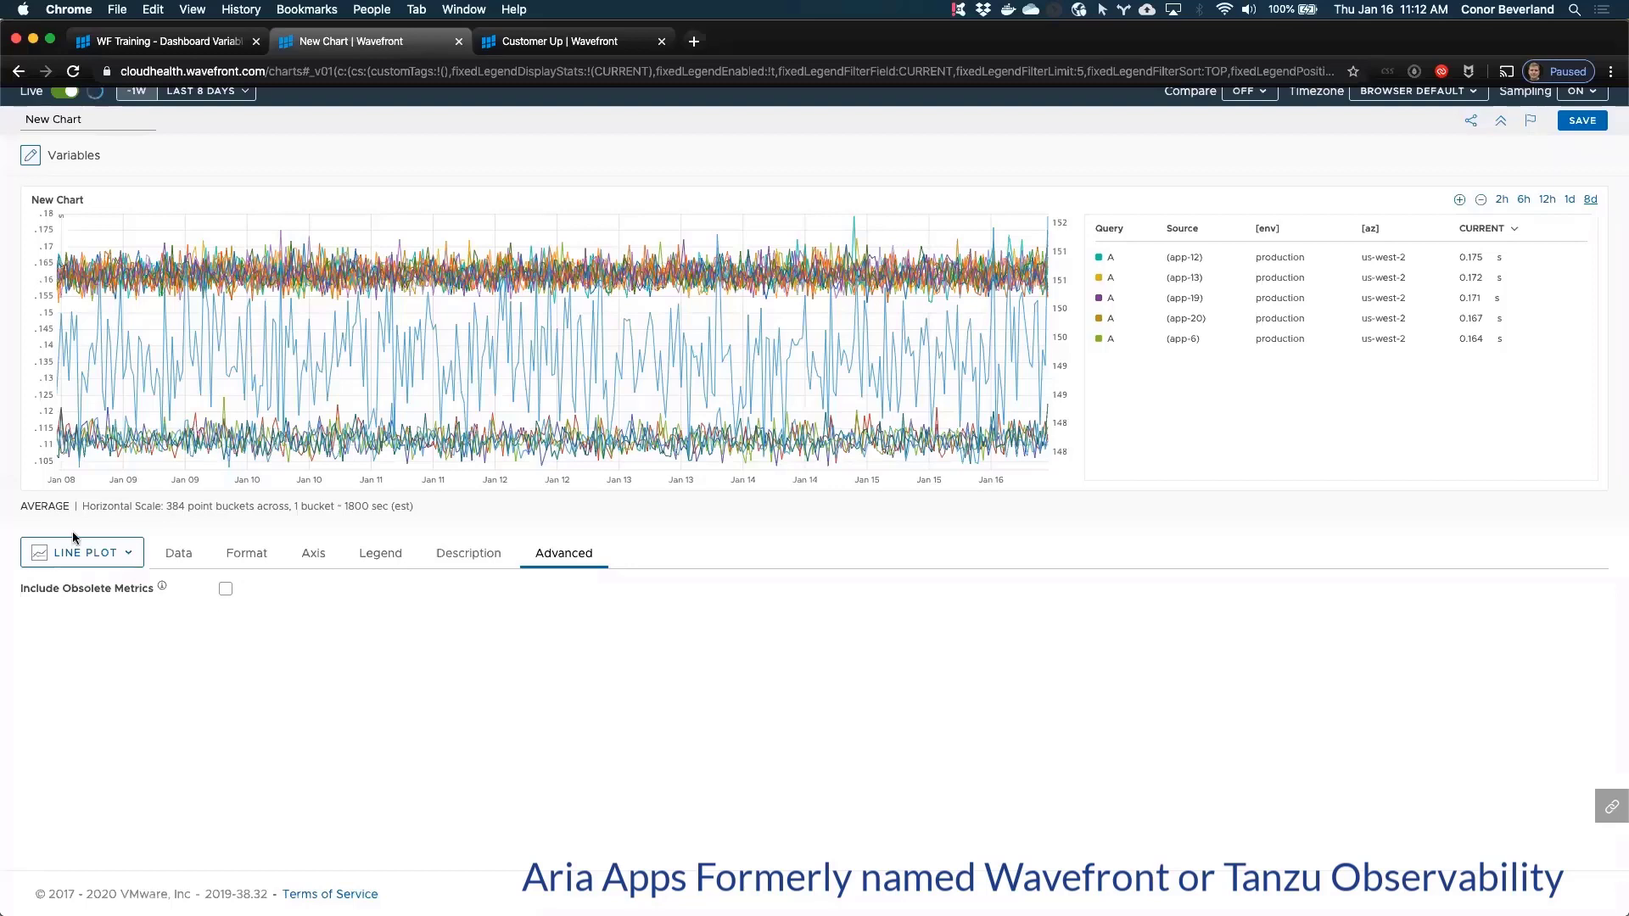
Step: Change the chart type from Line Plot to Stacked Column
{"action": "key", "text": "super+Tab"}
{"action": "key", "text": "super+Tab"}
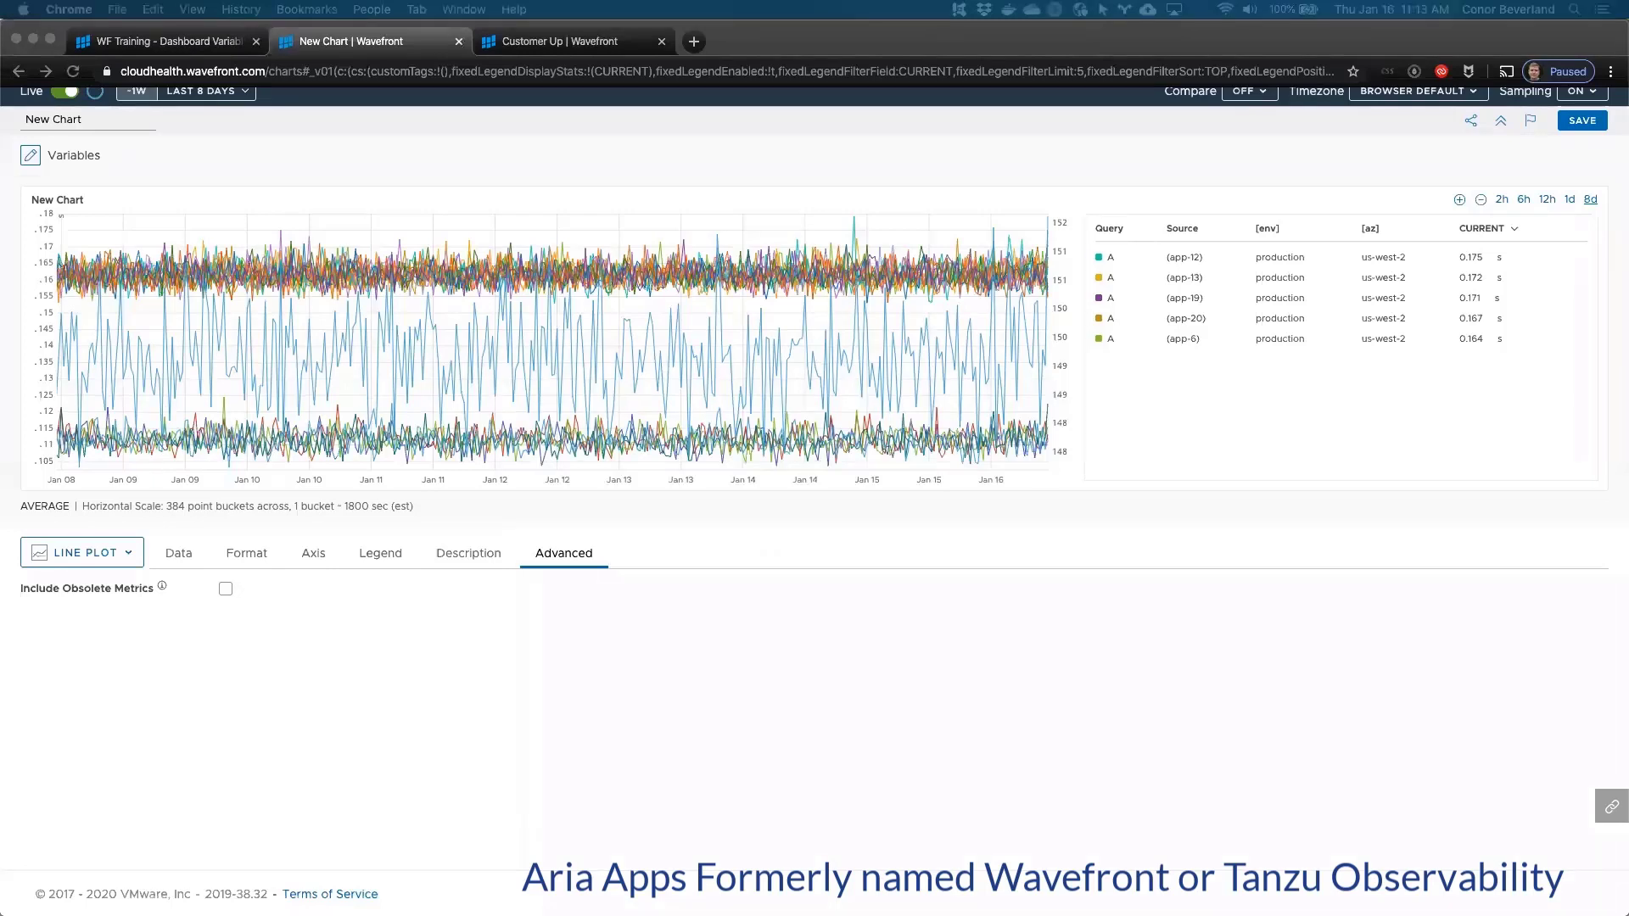
{"action": "scroll", "coordinate": [323, 490], "scroll_direction": "up", "scroll_amount": 2}
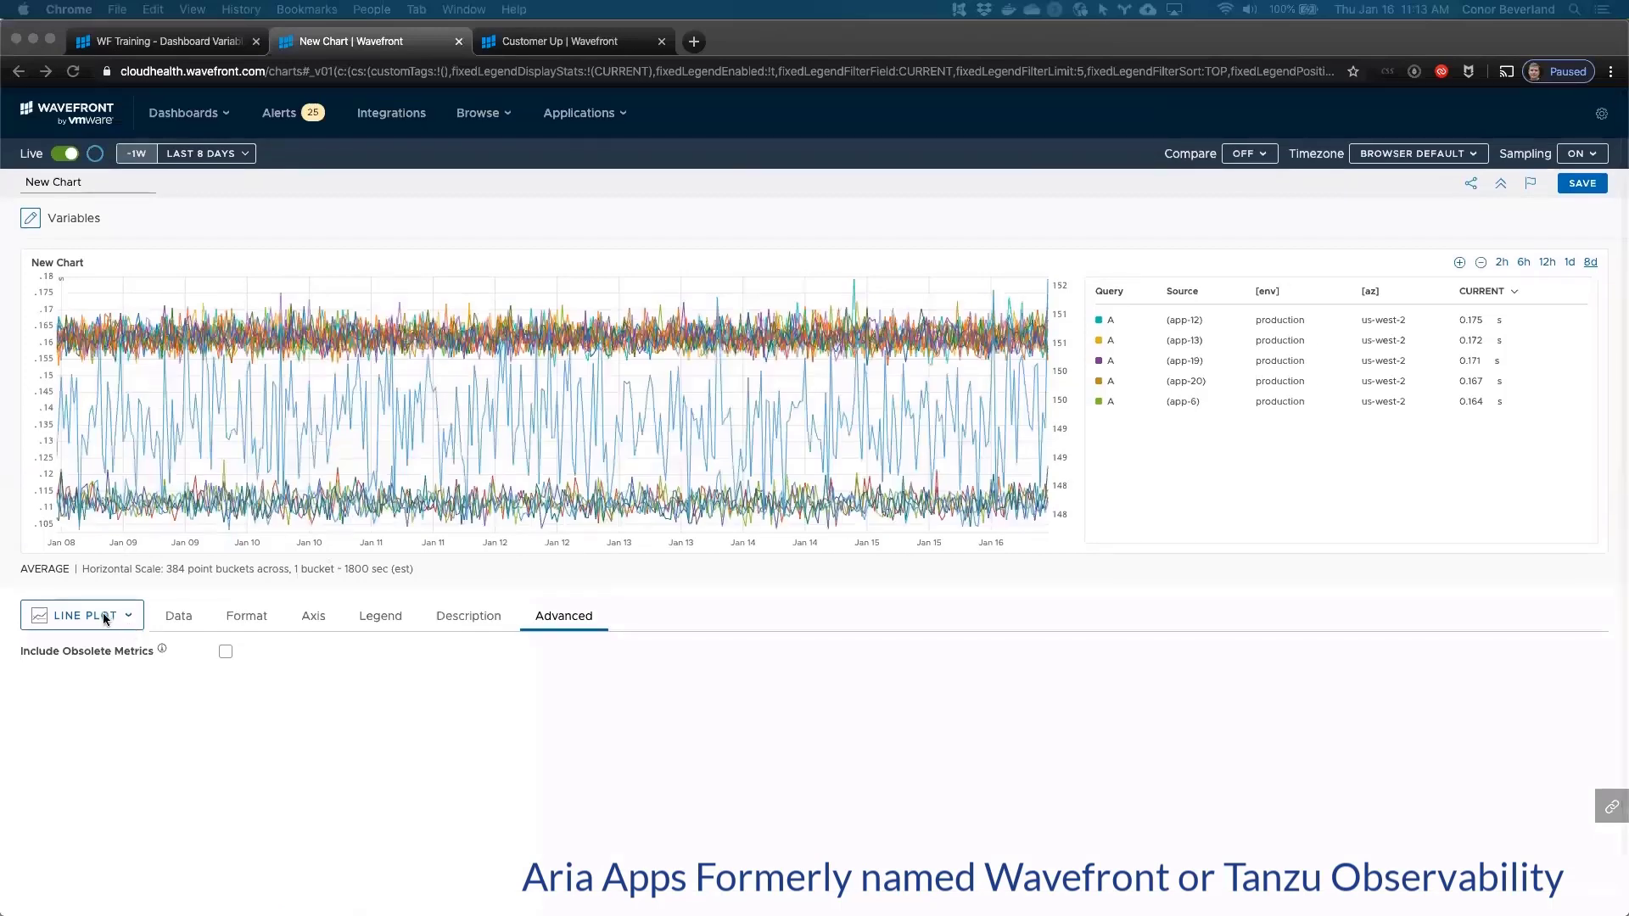
{"action": "left_click", "coordinate": [107, 624]}
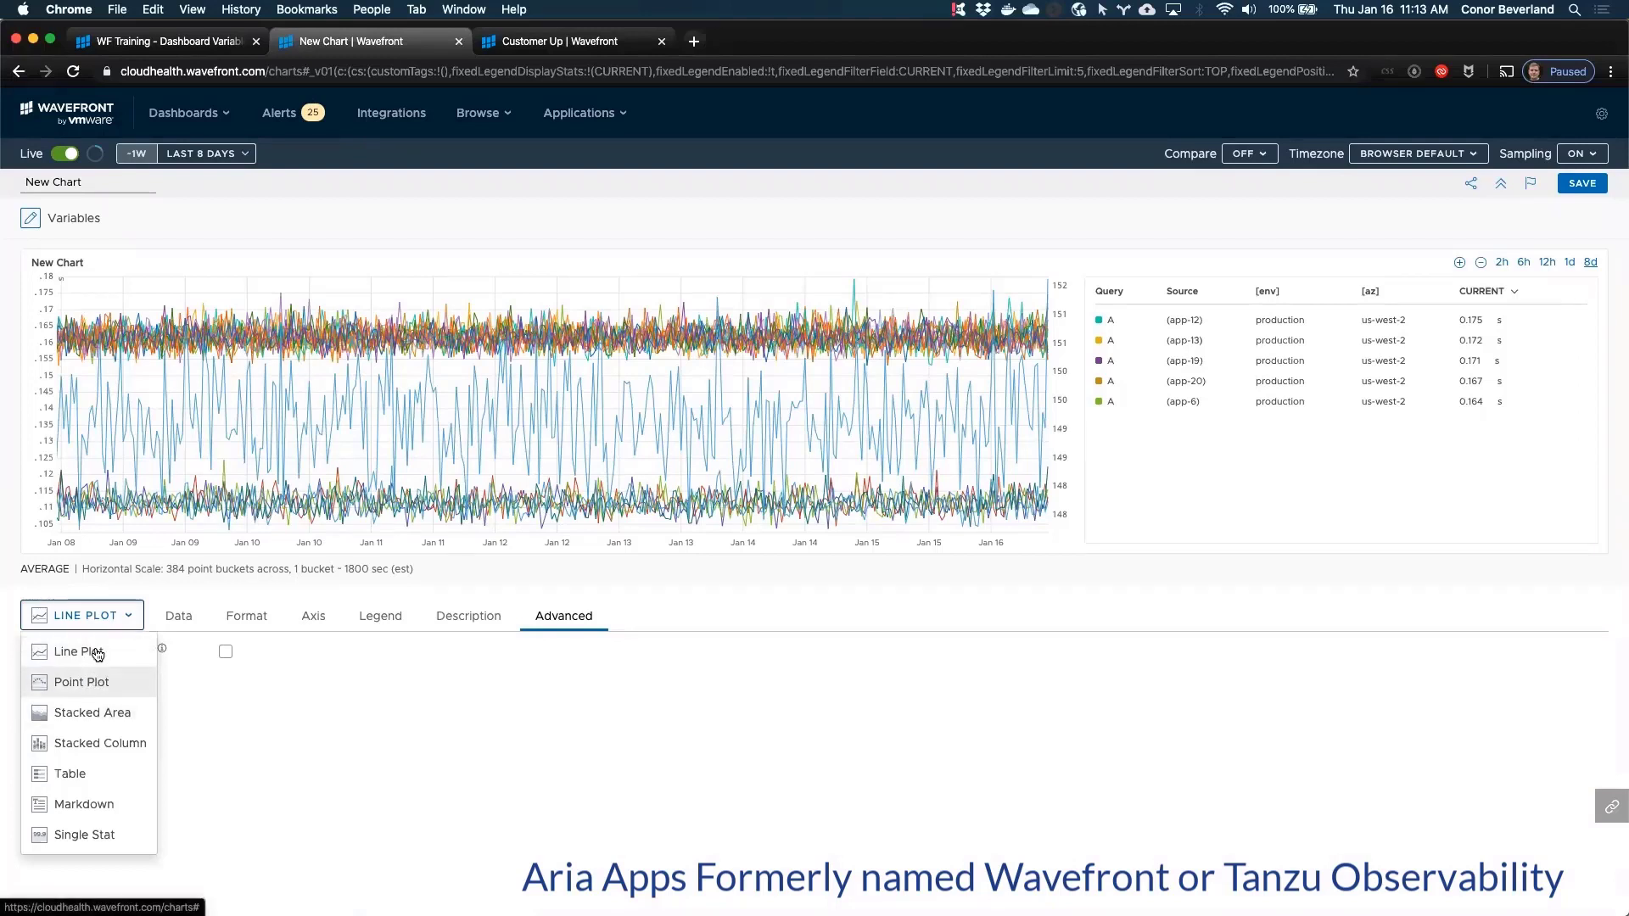
{"action": "left_click", "coordinate": [94, 746]}
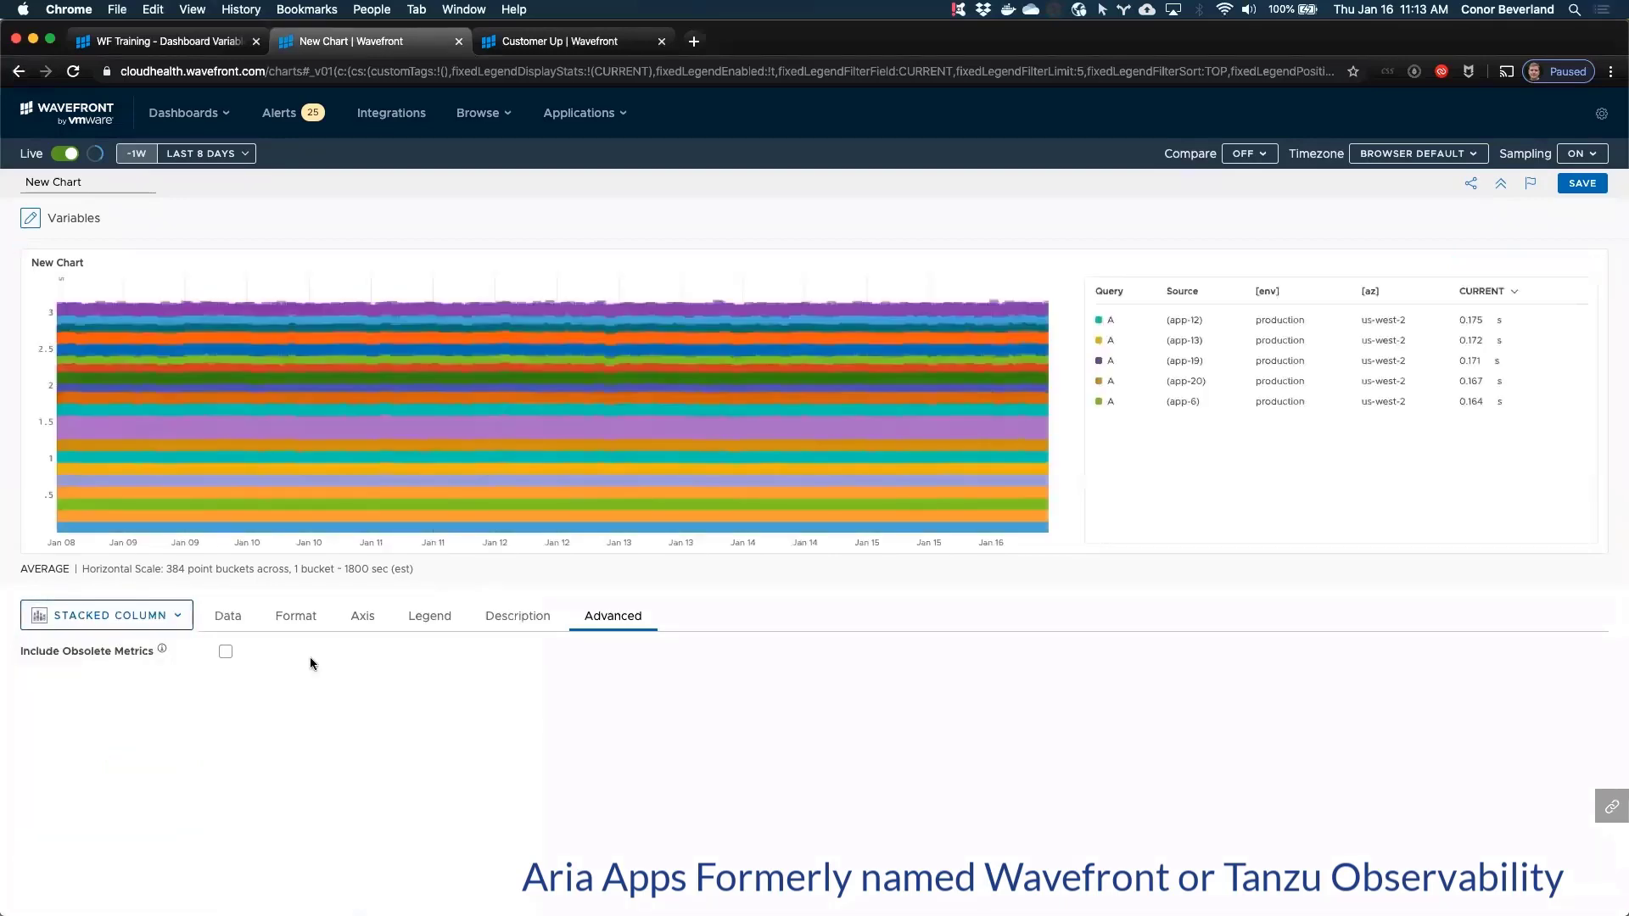
Step: Switch the chart type to Table
{"action": "left_click", "coordinate": [140, 634]}
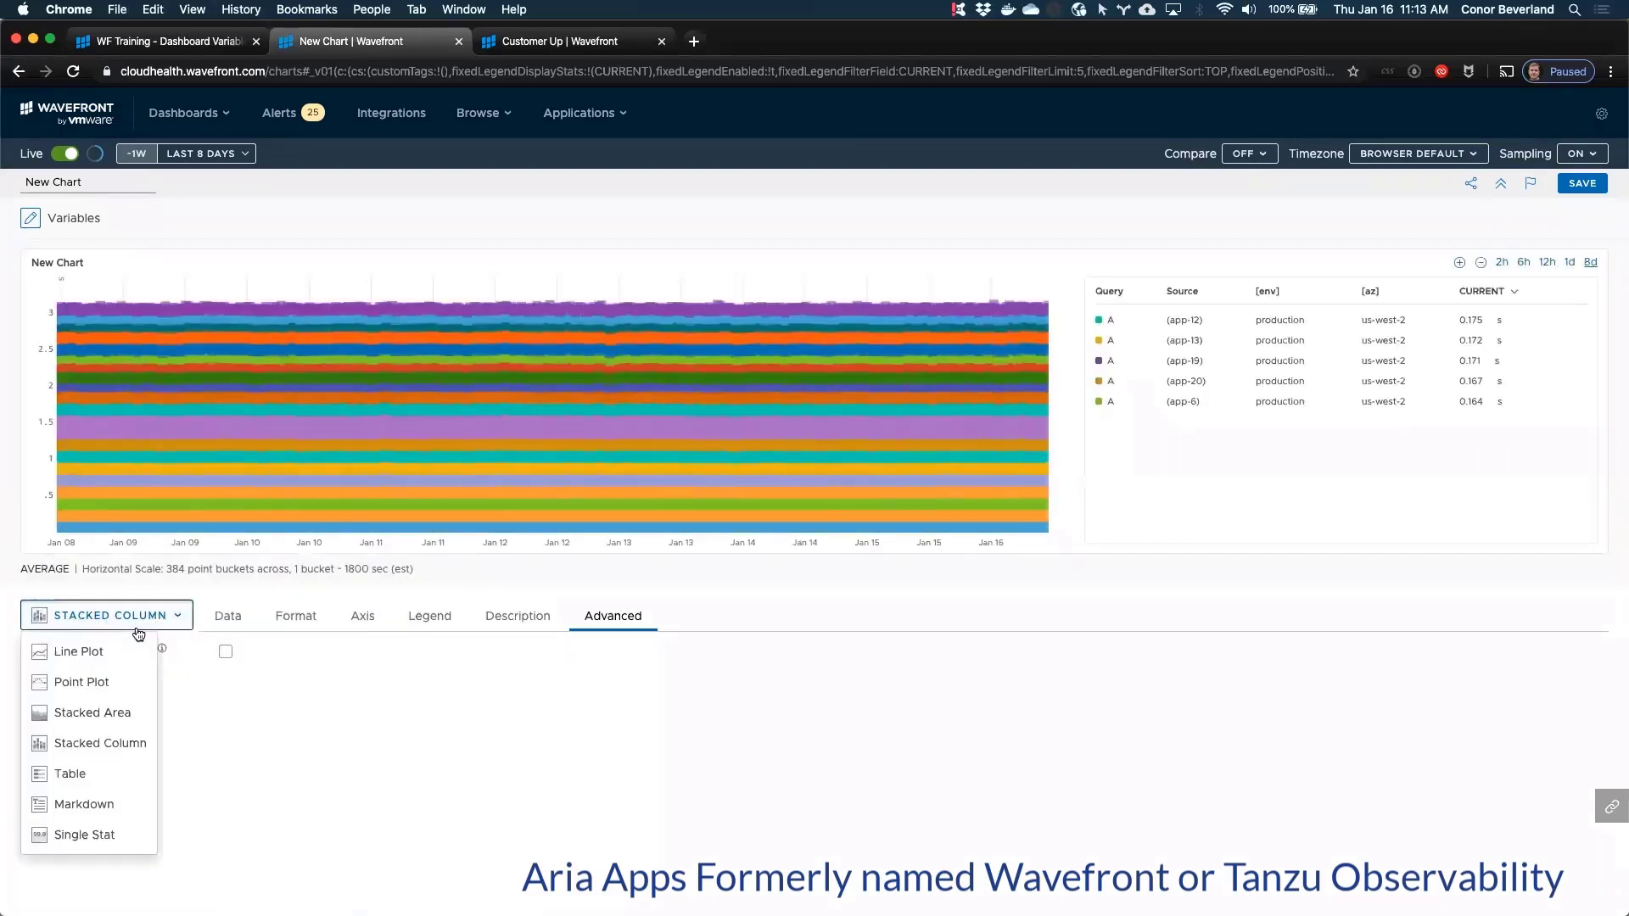
{"action": "left_click", "coordinate": [98, 776]}
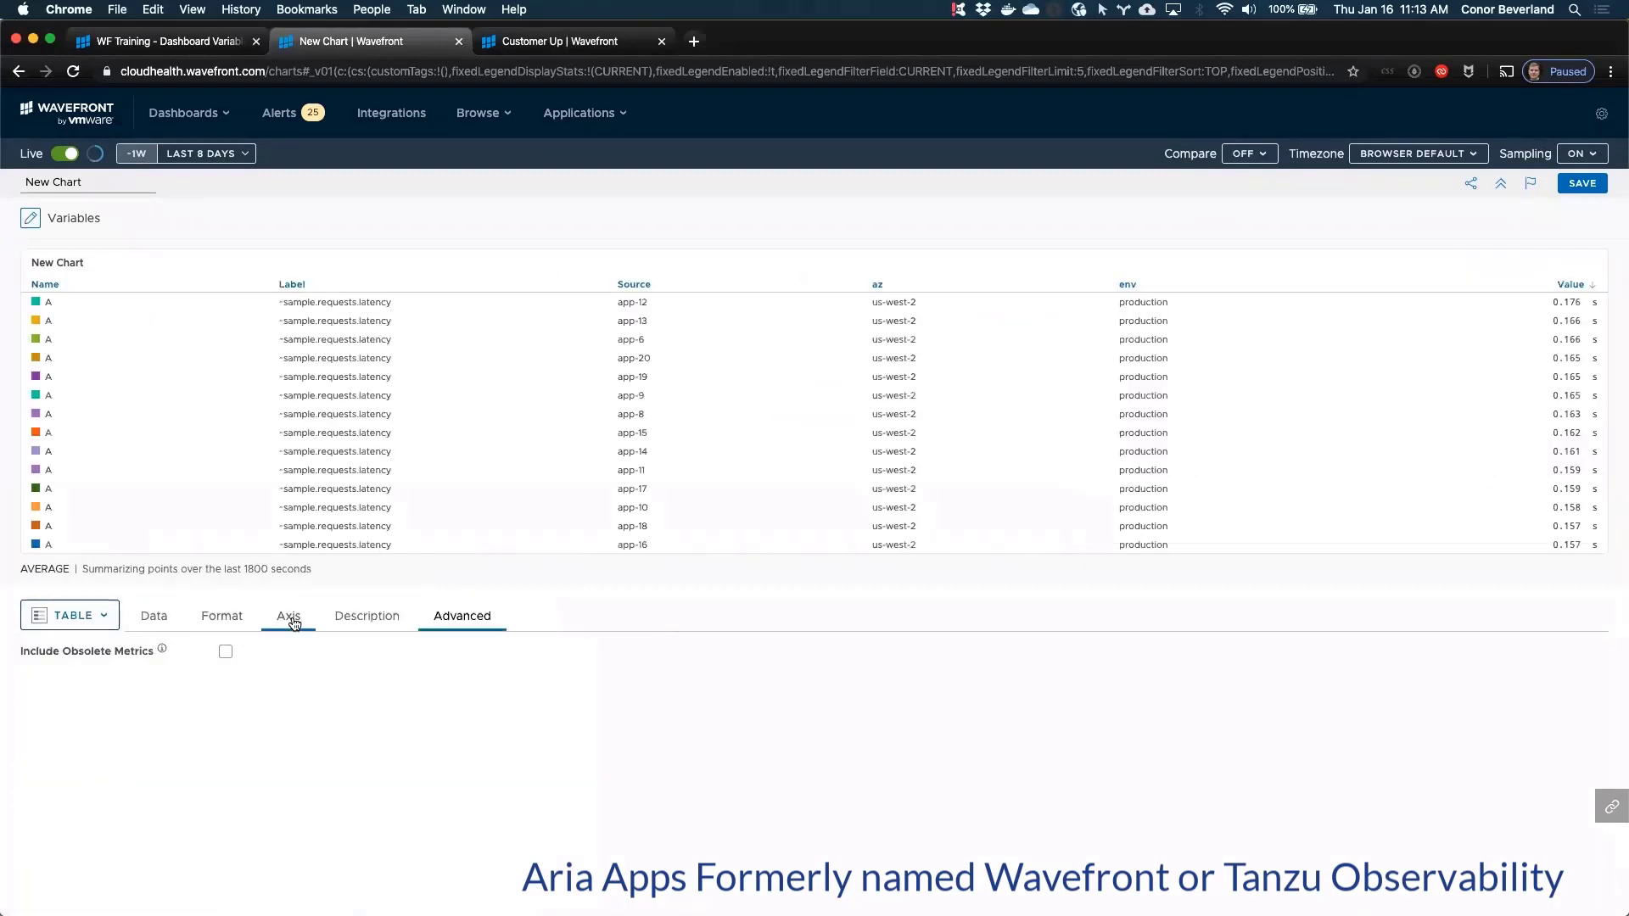
{"action": "left_click", "coordinate": [290, 620]}
Step: Format the table to hide labels, show raw values and group the rows by source
{"action": "left_click", "coordinate": [241, 618]}
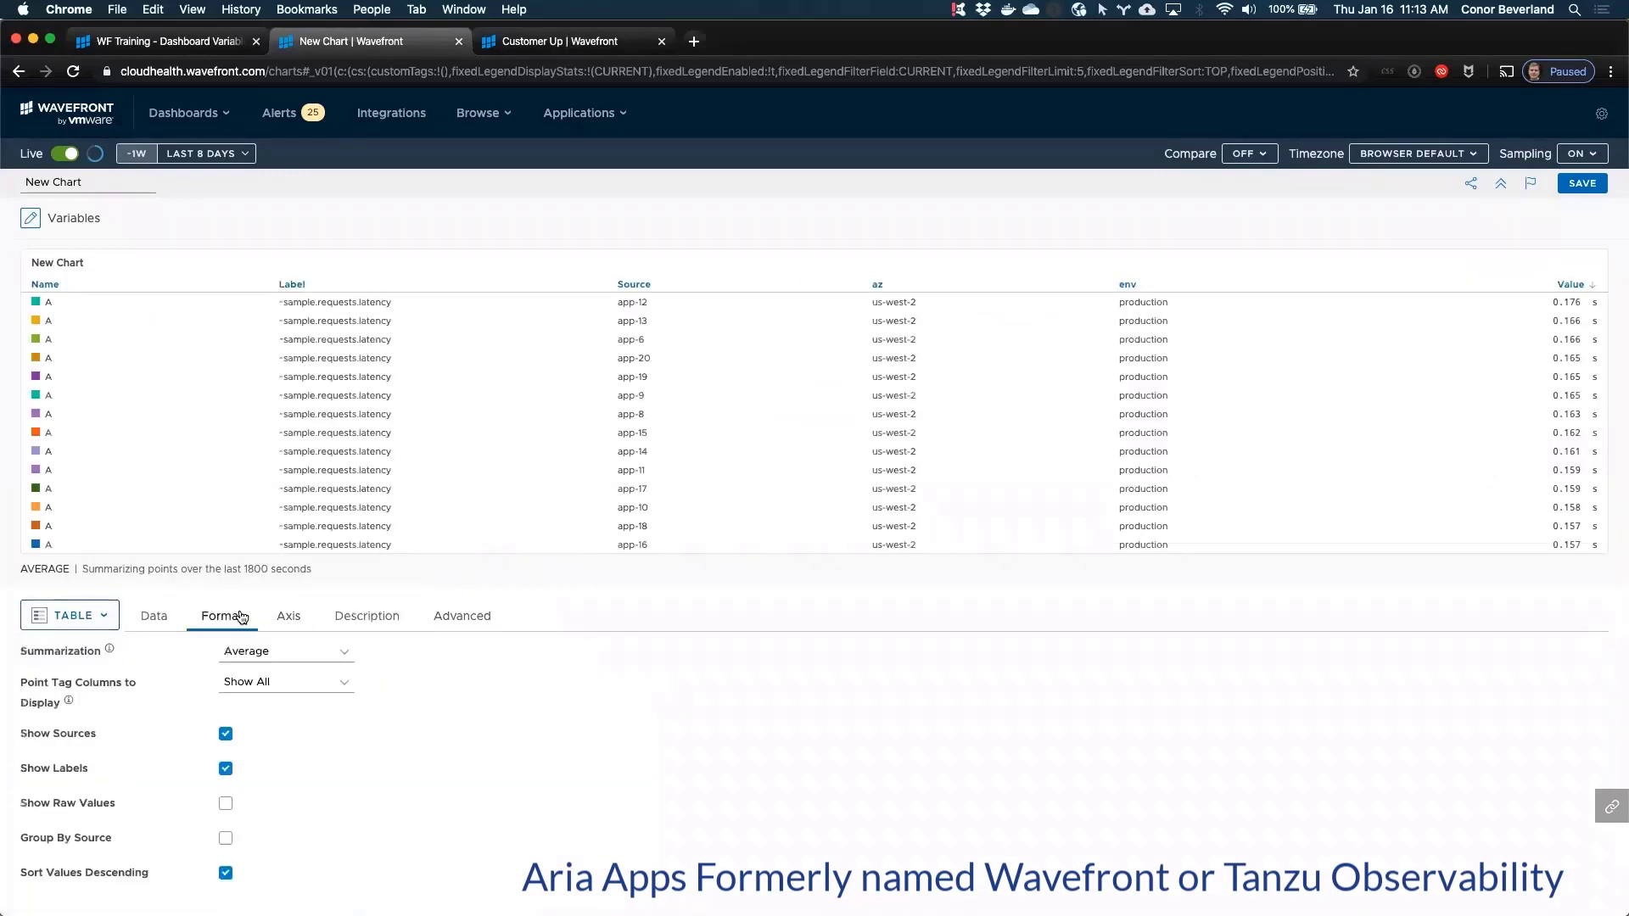
{"action": "left_click", "coordinate": [225, 769]}
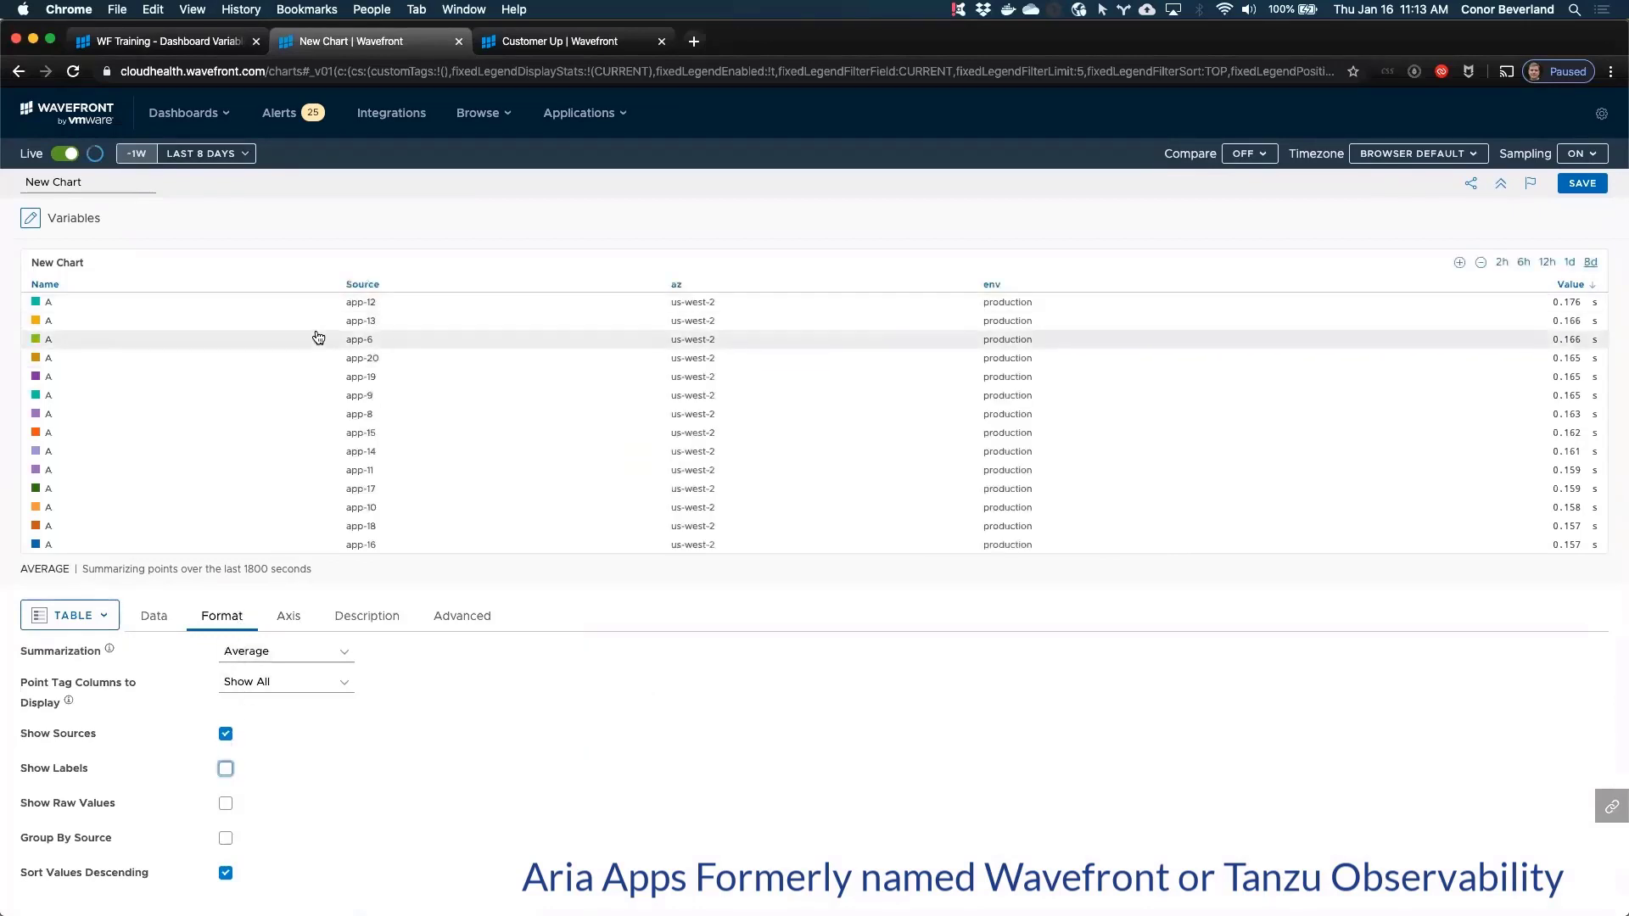
{"action": "left_click", "coordinate": [226, 805]}
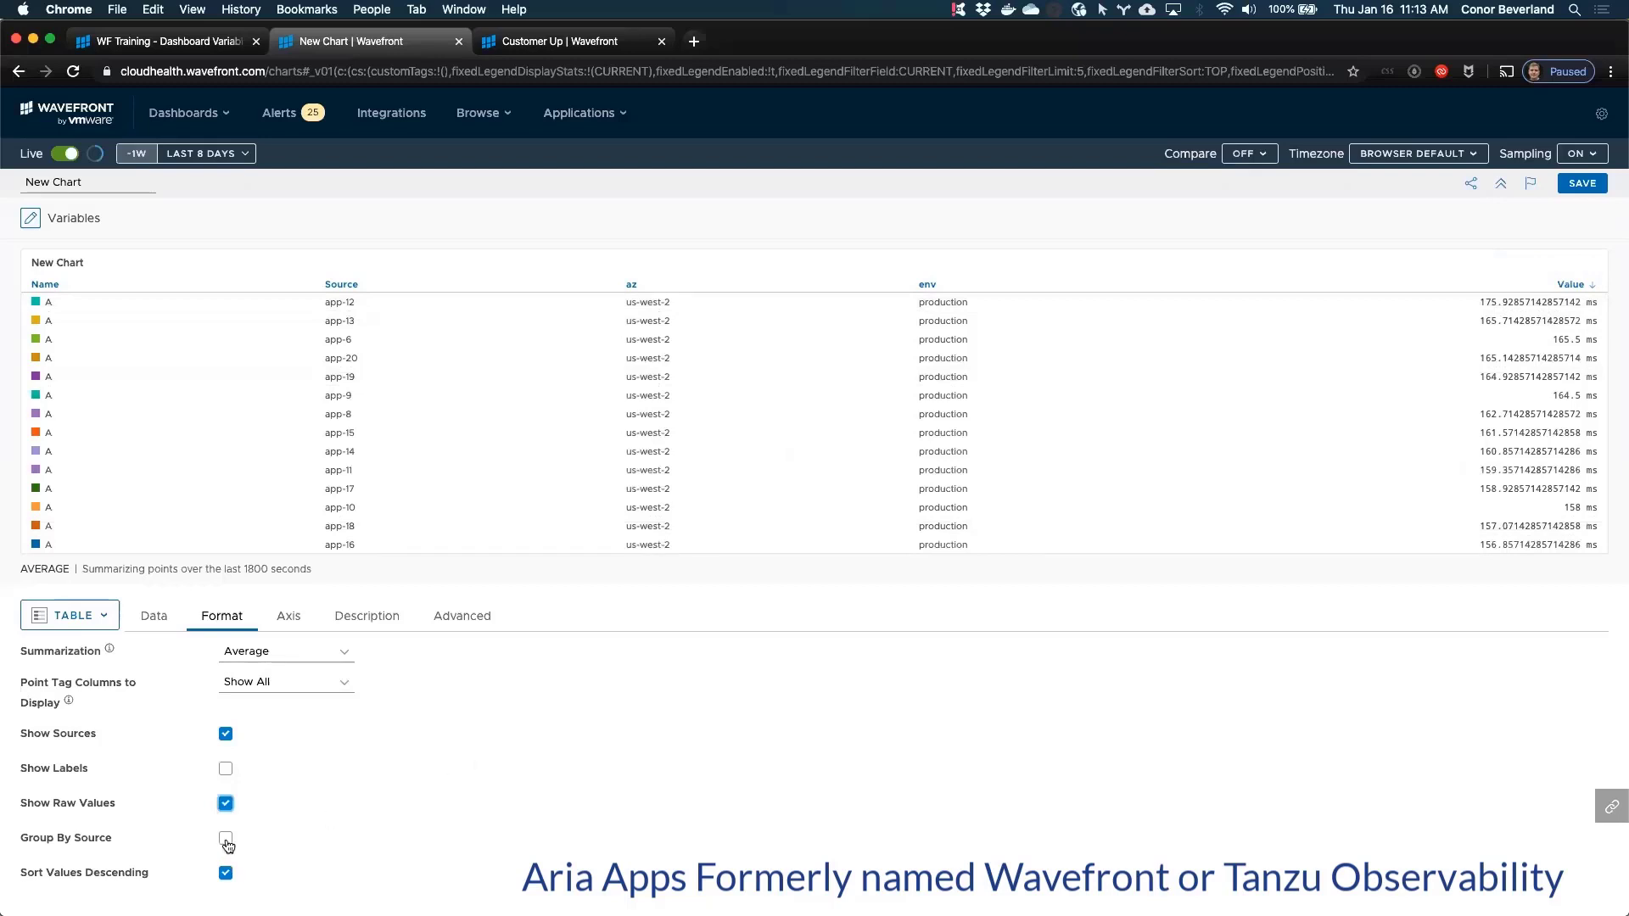
{"action": "left_click", "coordinate": [225, 838]}
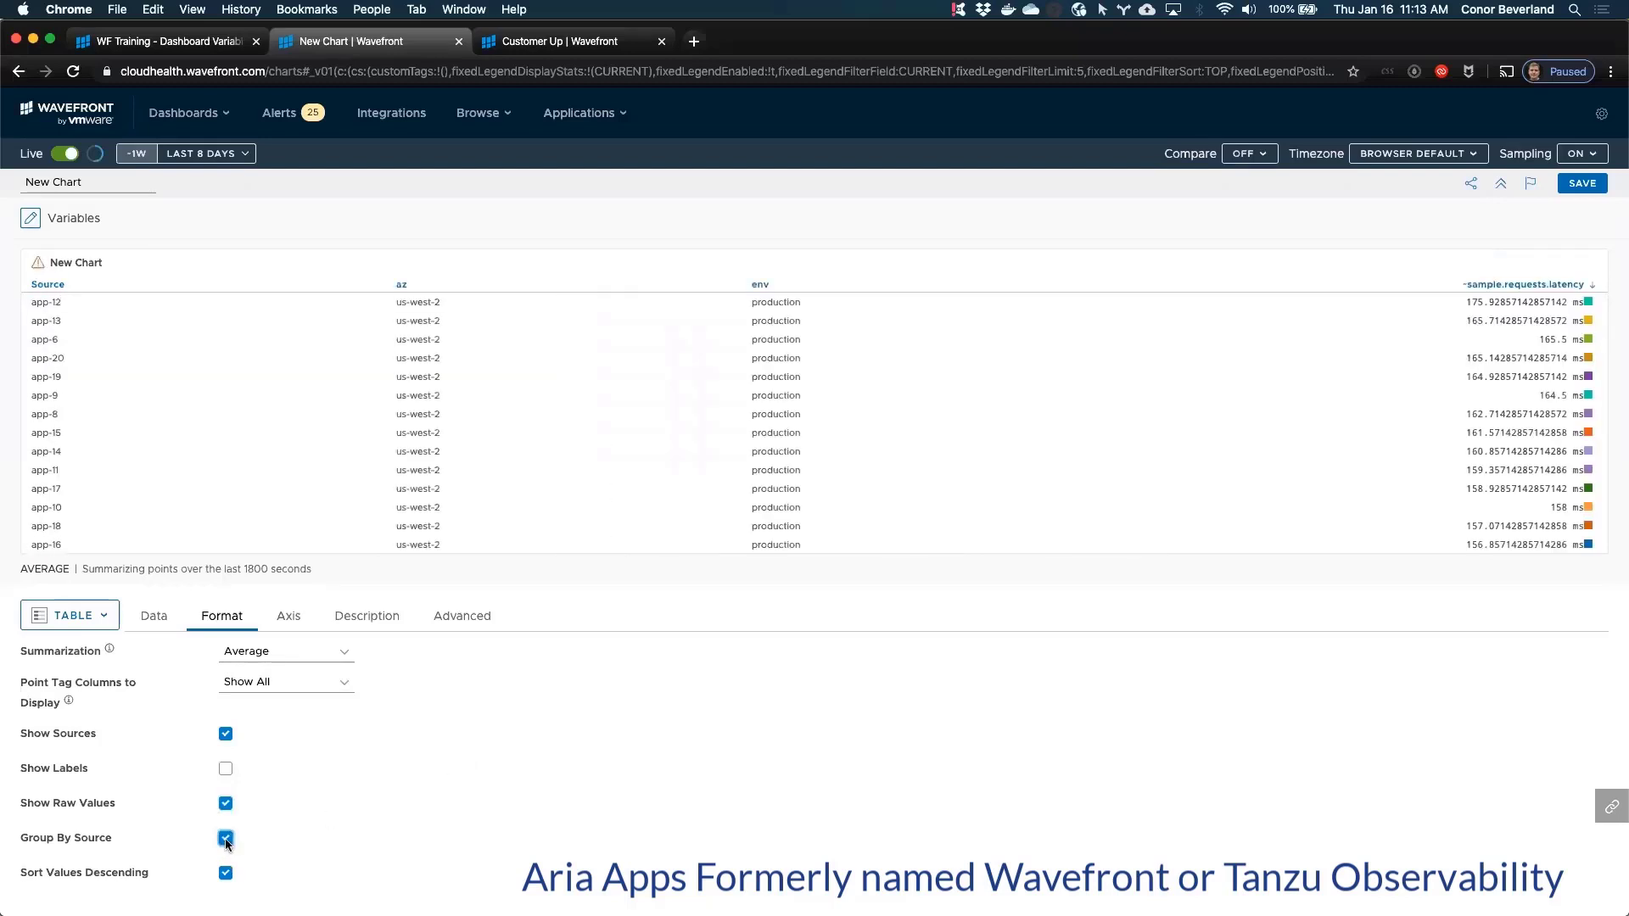
Step: Change the A Clone query to ts(~sample.requests.total.num), without the avg function
{"action": "left_click", "coordinate": [150, 627]}
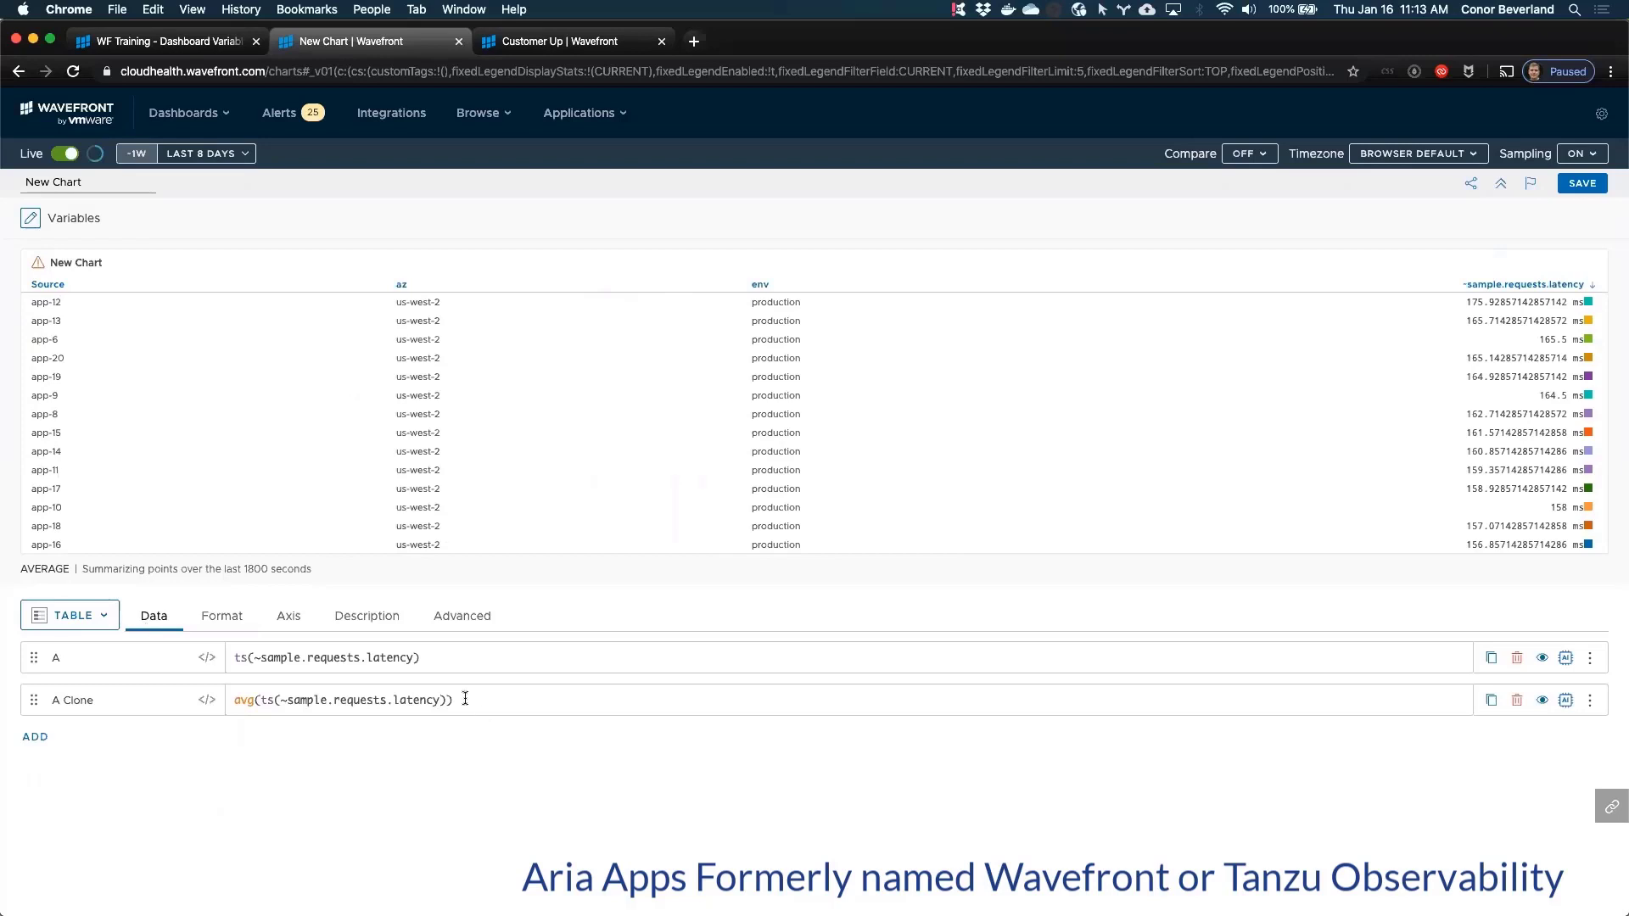
{"action": "double_click", "coordinate": [415, 699]}
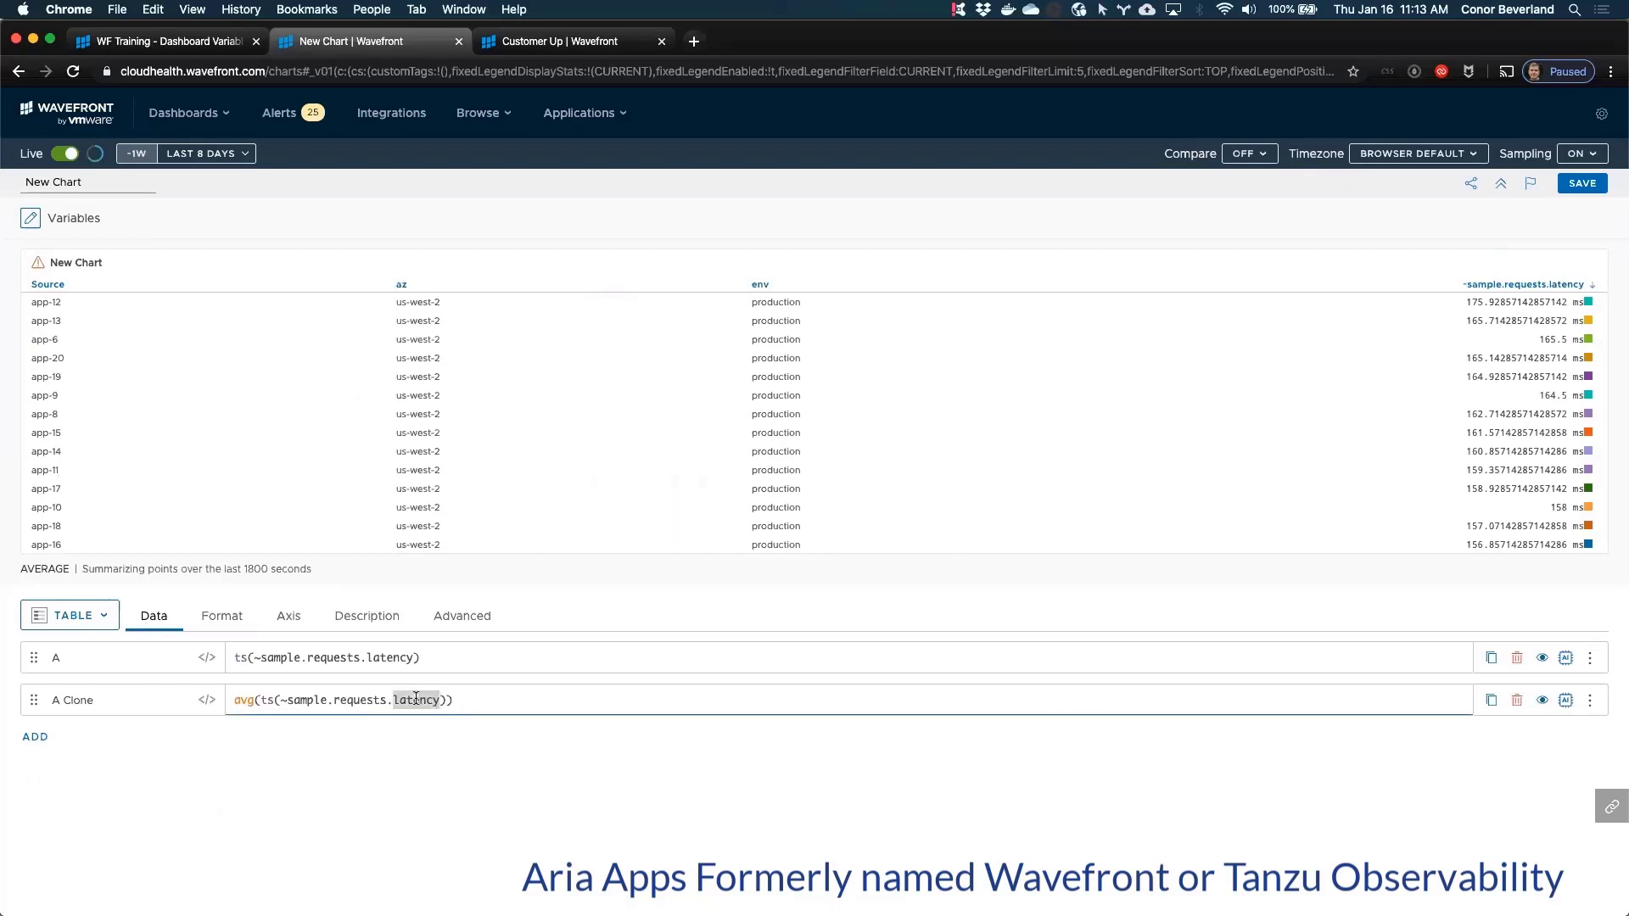
{"action": "key", "text": "BackSpace"}
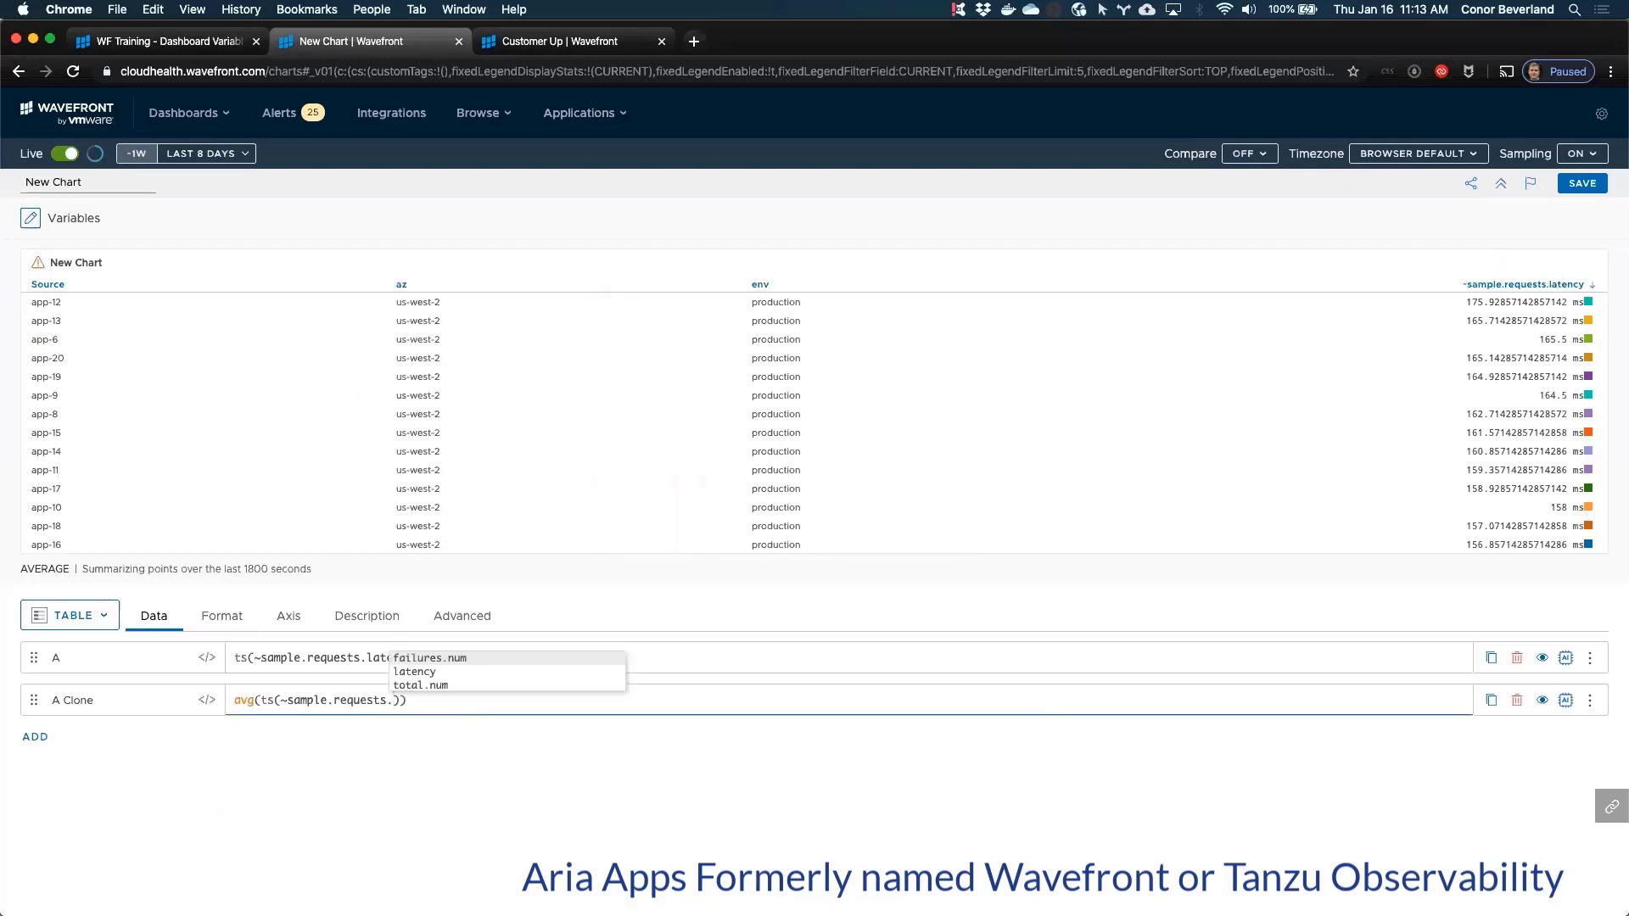
{"action": "key", "text": "Down"}
{"action": "key", "text": "Down"}
{"action": "key", "text": "Return"}
{"action": "key", "text": "super+Left"}
{"action": "key", "text": "Delete"}
{"action": "key", "text": "Delete"}
{"action": "key", "text": "Delete"}
{"action": "key", "text": "Delete"}
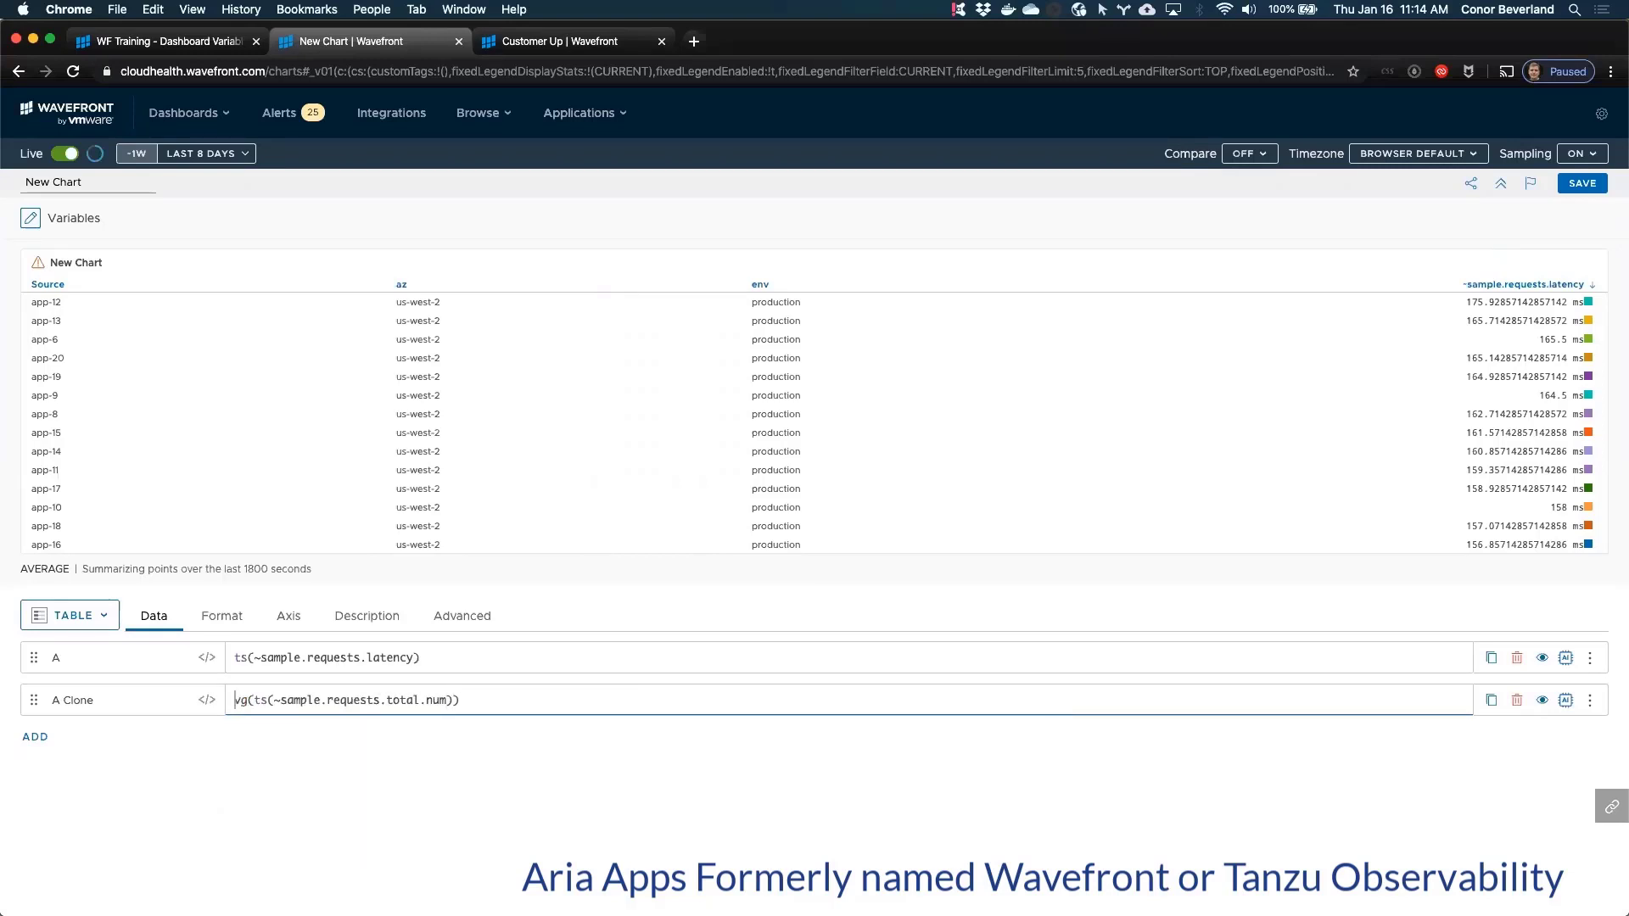
{"action": "key", "text": "super+Right"}
{"action": "key", "text": "BackSpace"}
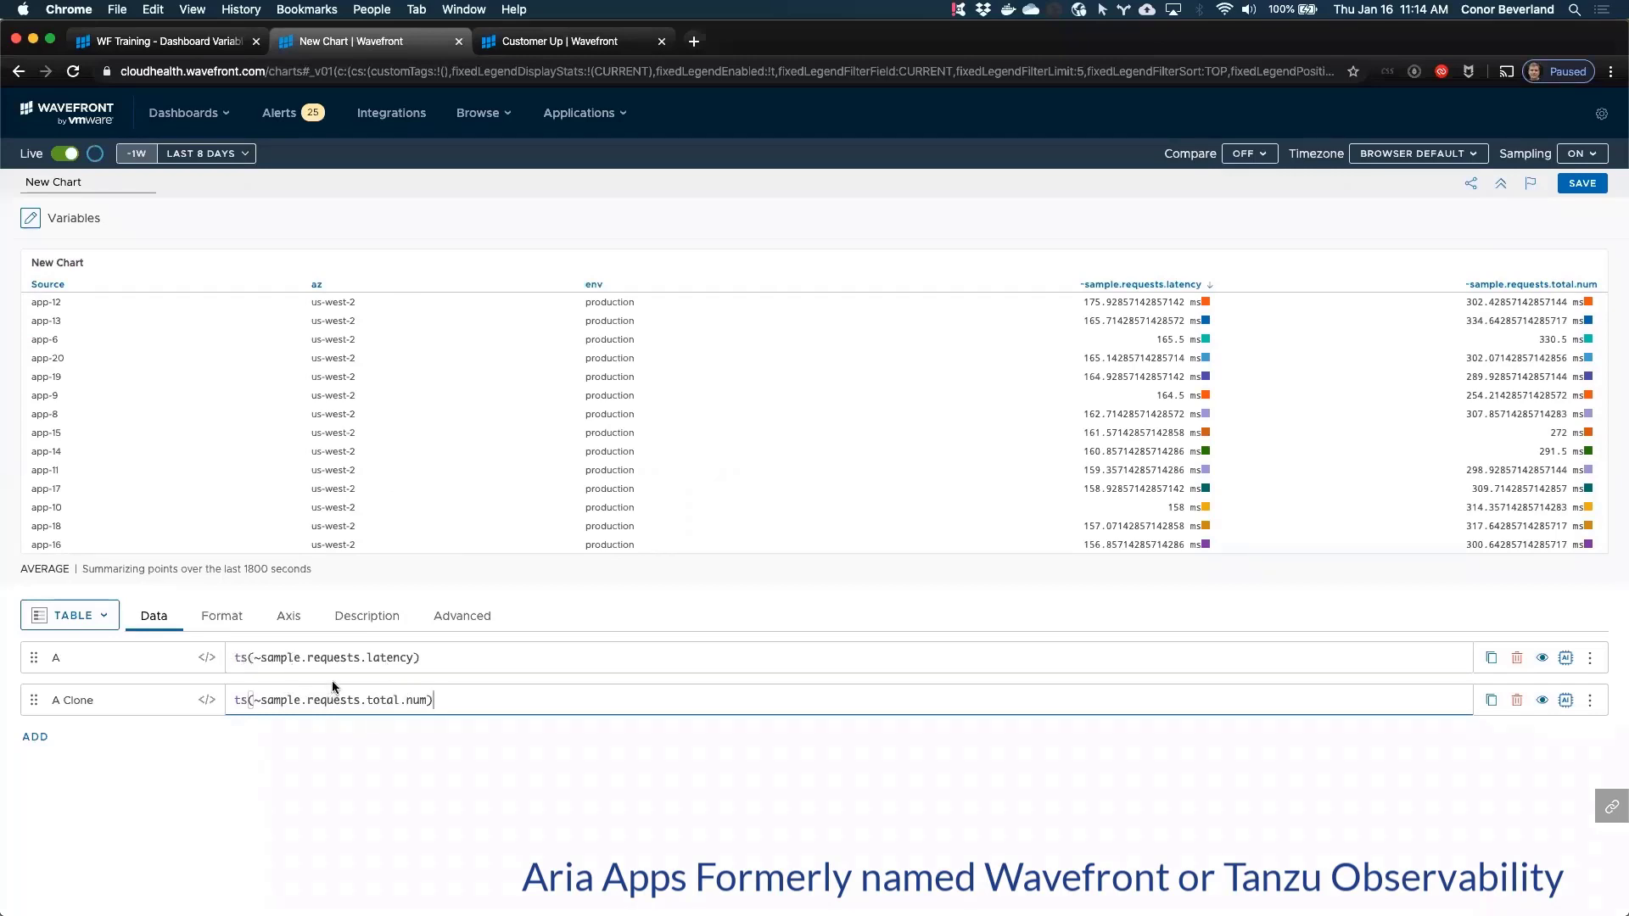
Step: Rename the first query "latency" and the second query "total requests"
{"action": "left_click", "coordinate": [99, 667]}
{"action": "type", "text": "latency"}
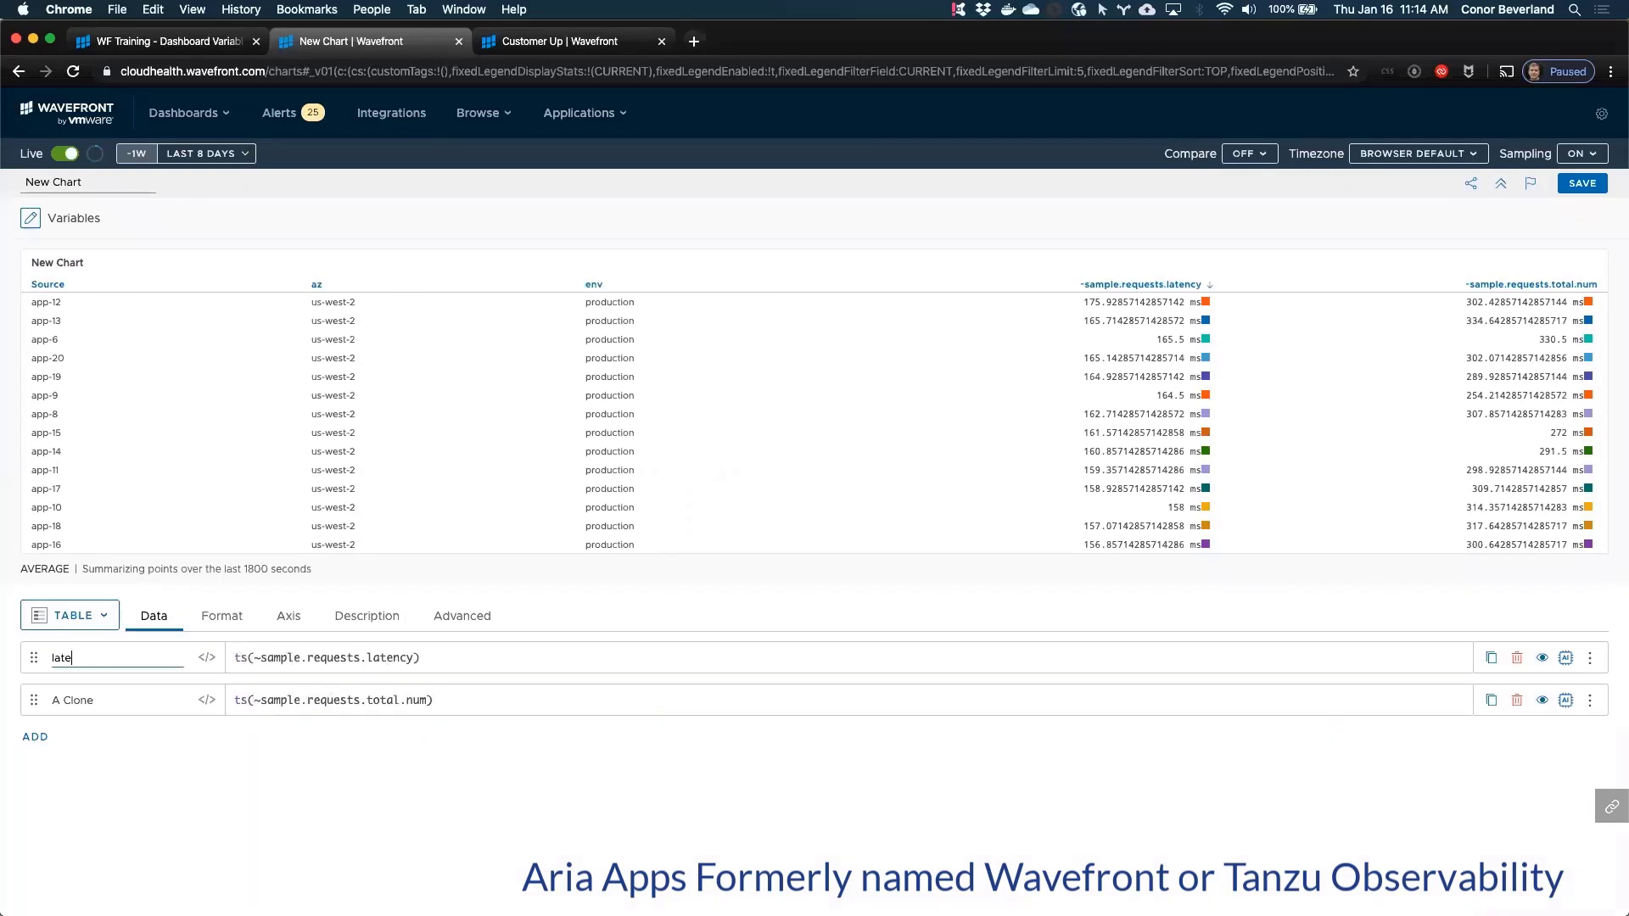
{"action": "left_click", "coordinate": [72, 699]}
{"action": "type", "text": "total requests"}
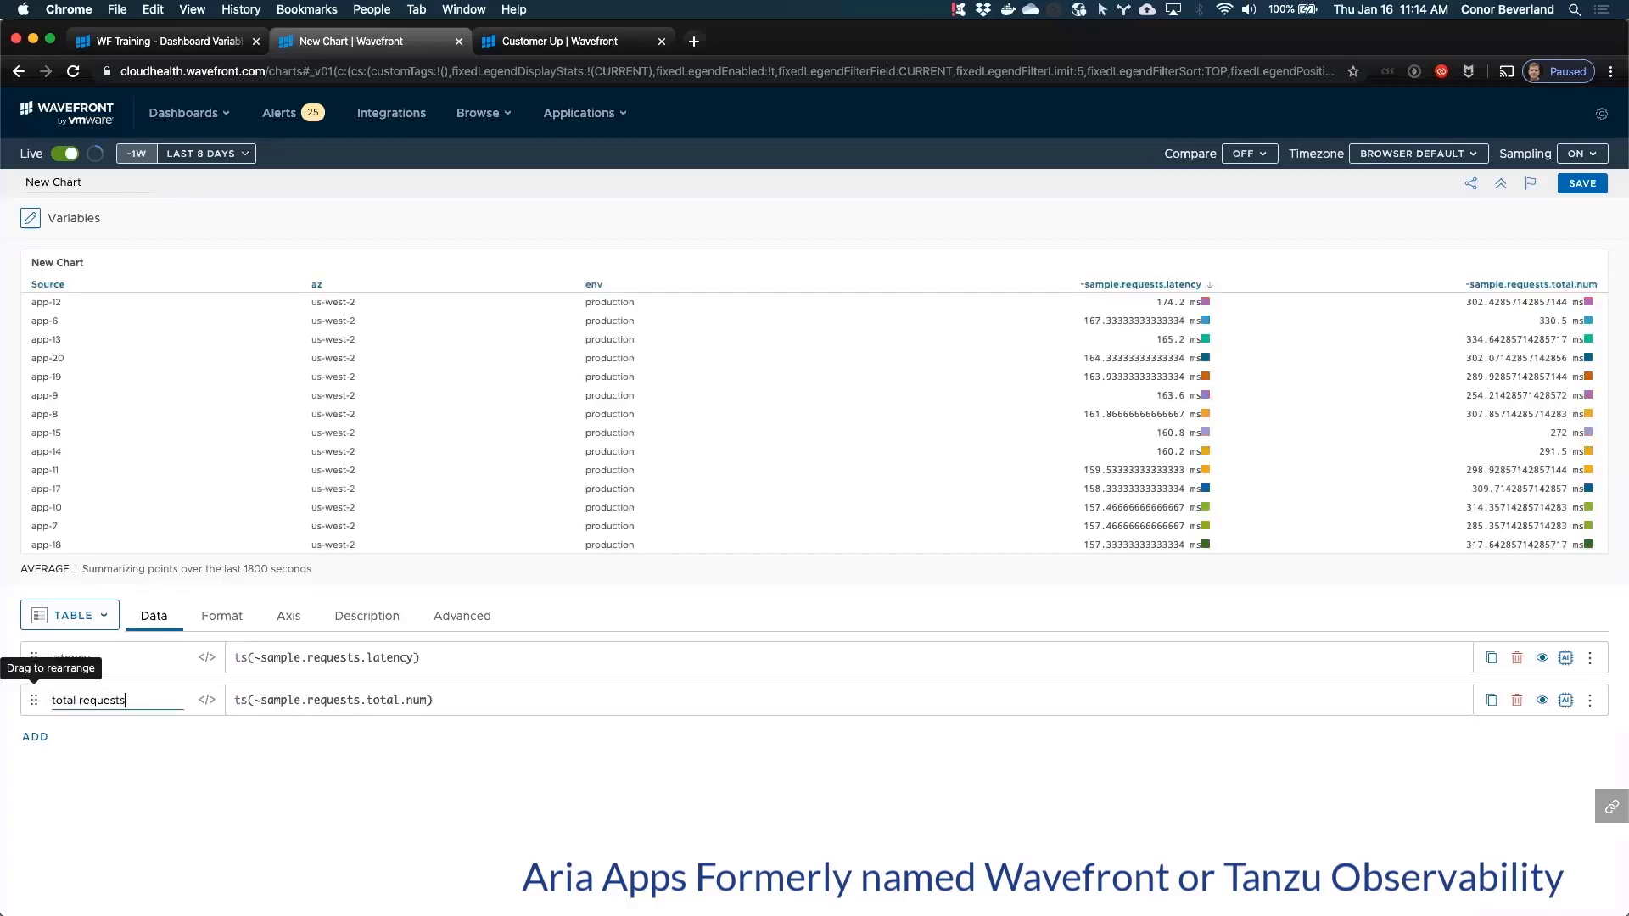
{"action": "key", "text": "Return"}
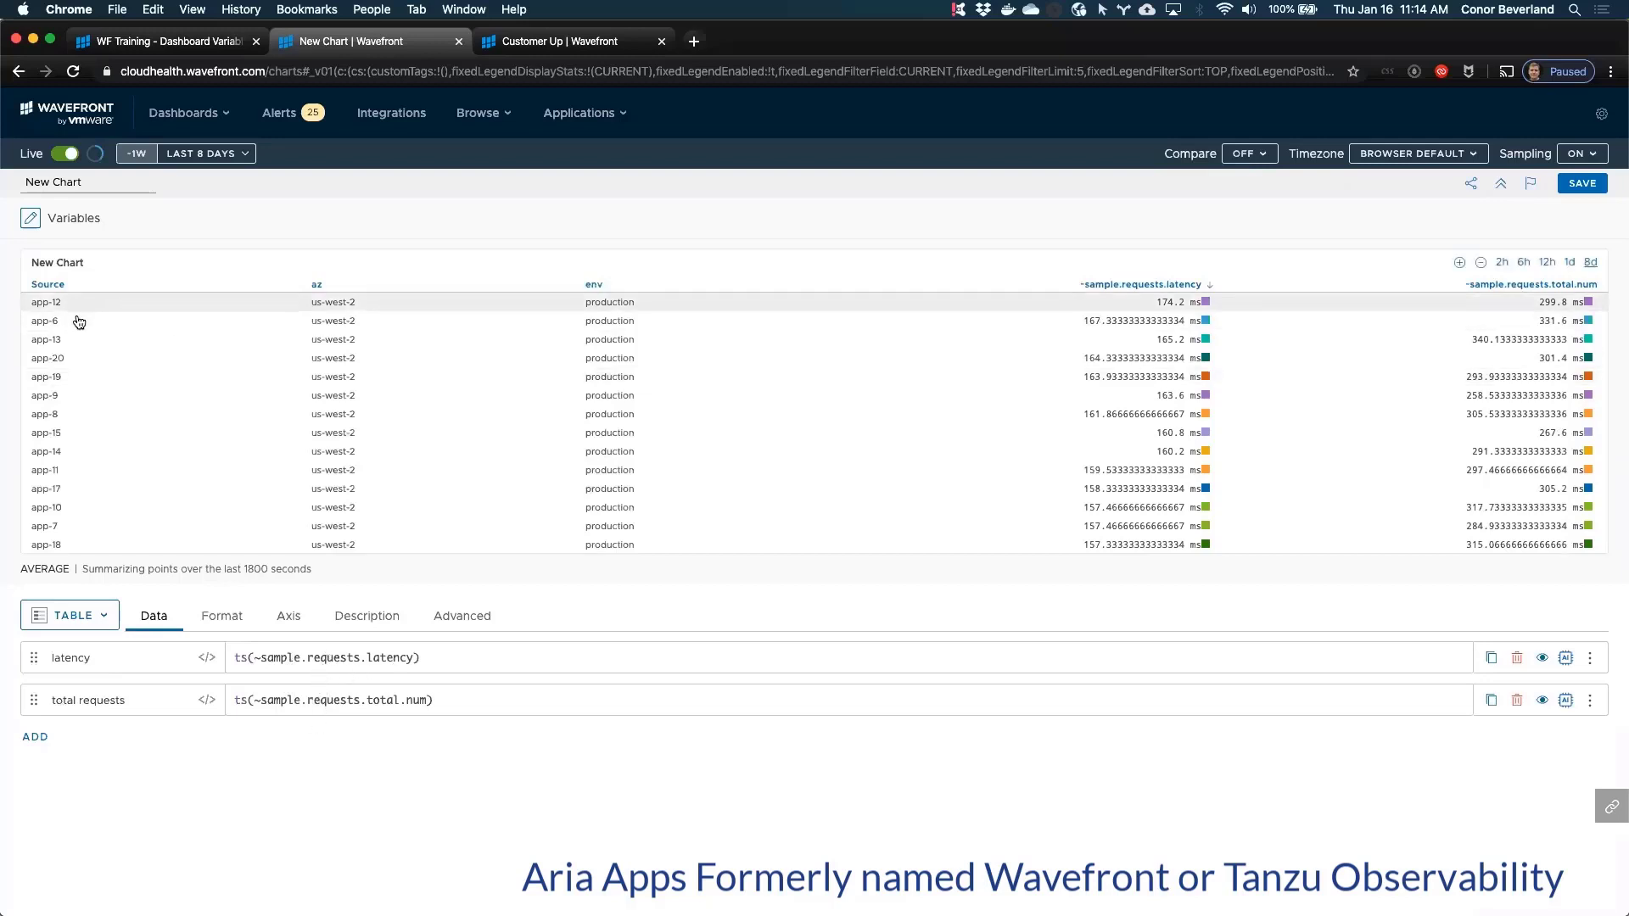
Step: Turn off Group By Source for the table and look through its ungrouped rows
{"action": "left_click", "coordinate": [214, 614]}
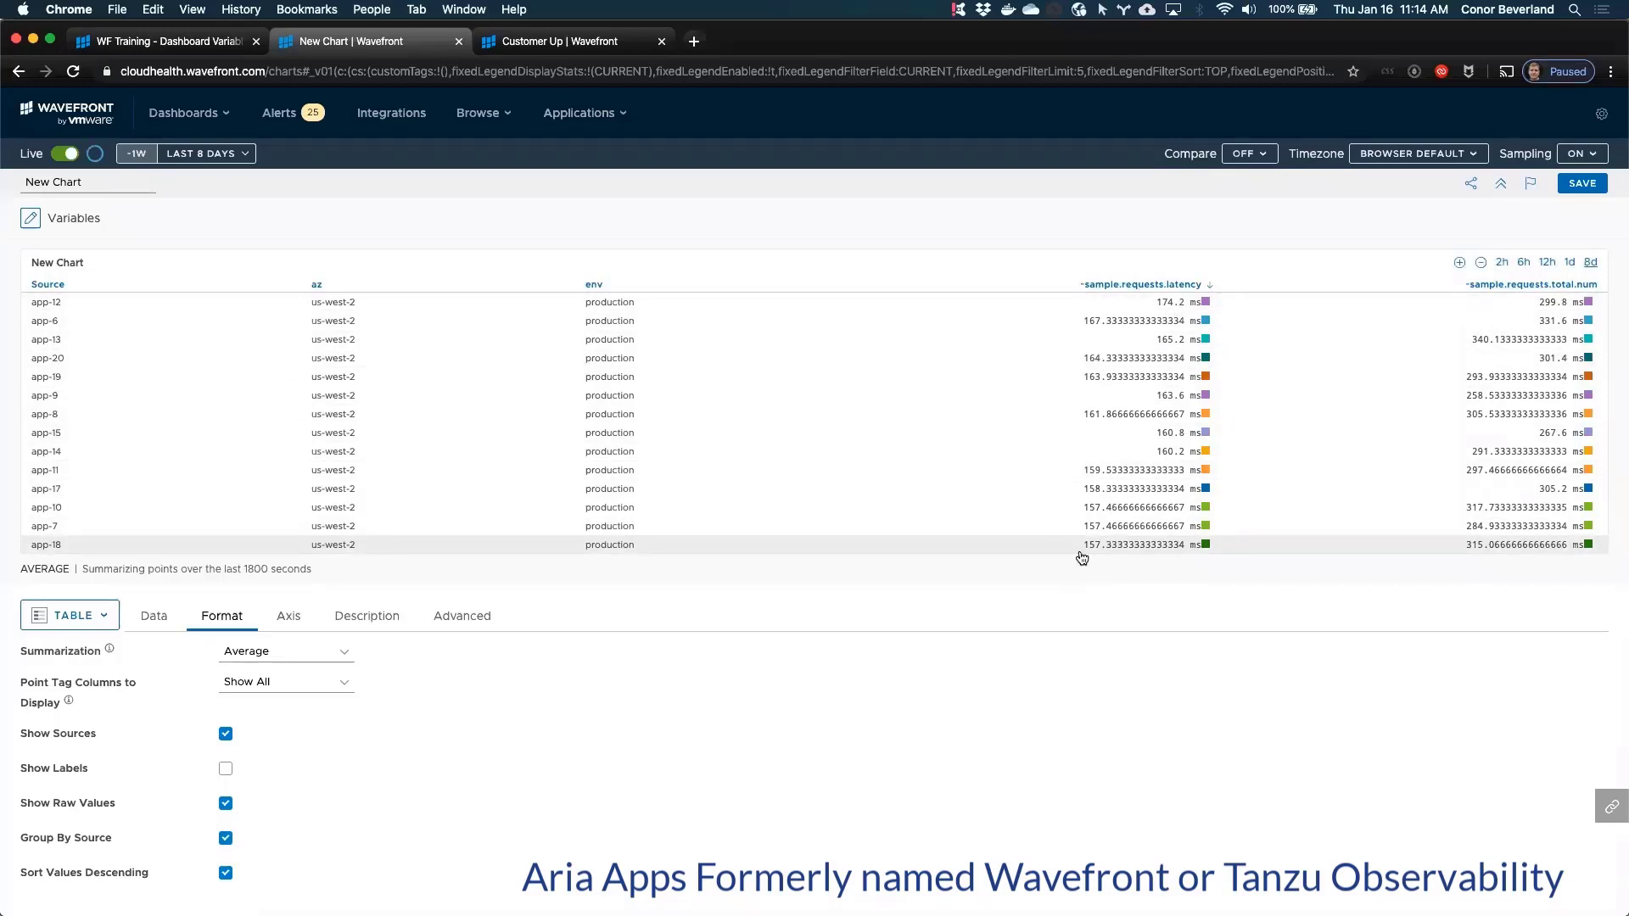
{"action": "left_click", "coordinate": [226, 839]}
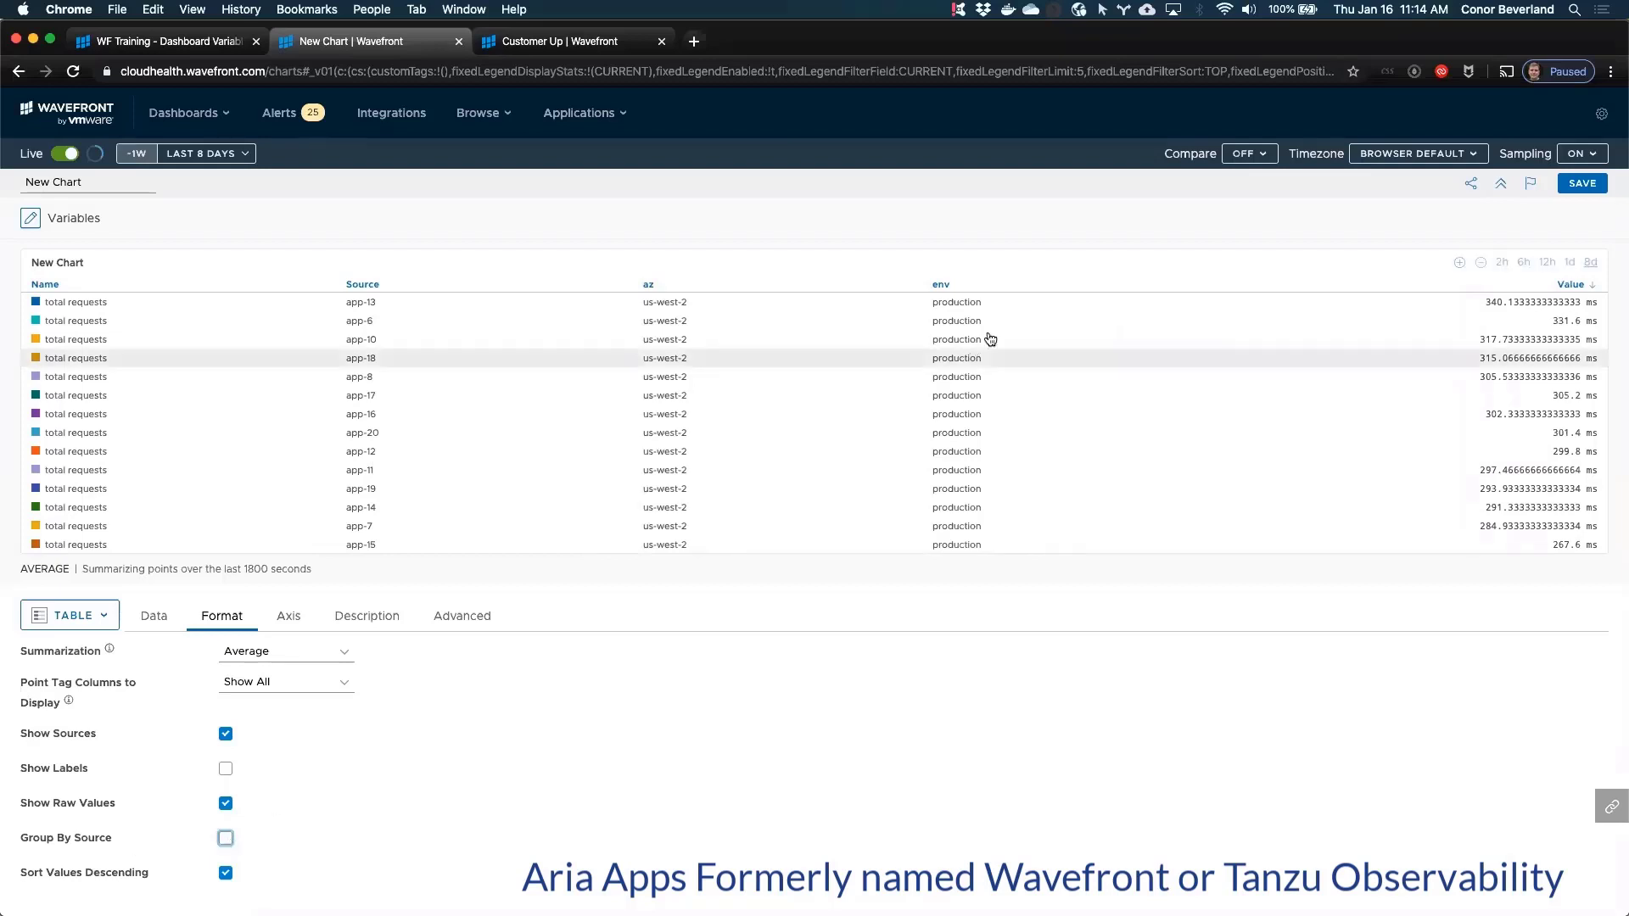
{"action": "scroll", "coordinate": [965, 438], "scroll_direction": "down", "scroll_amount": 5}
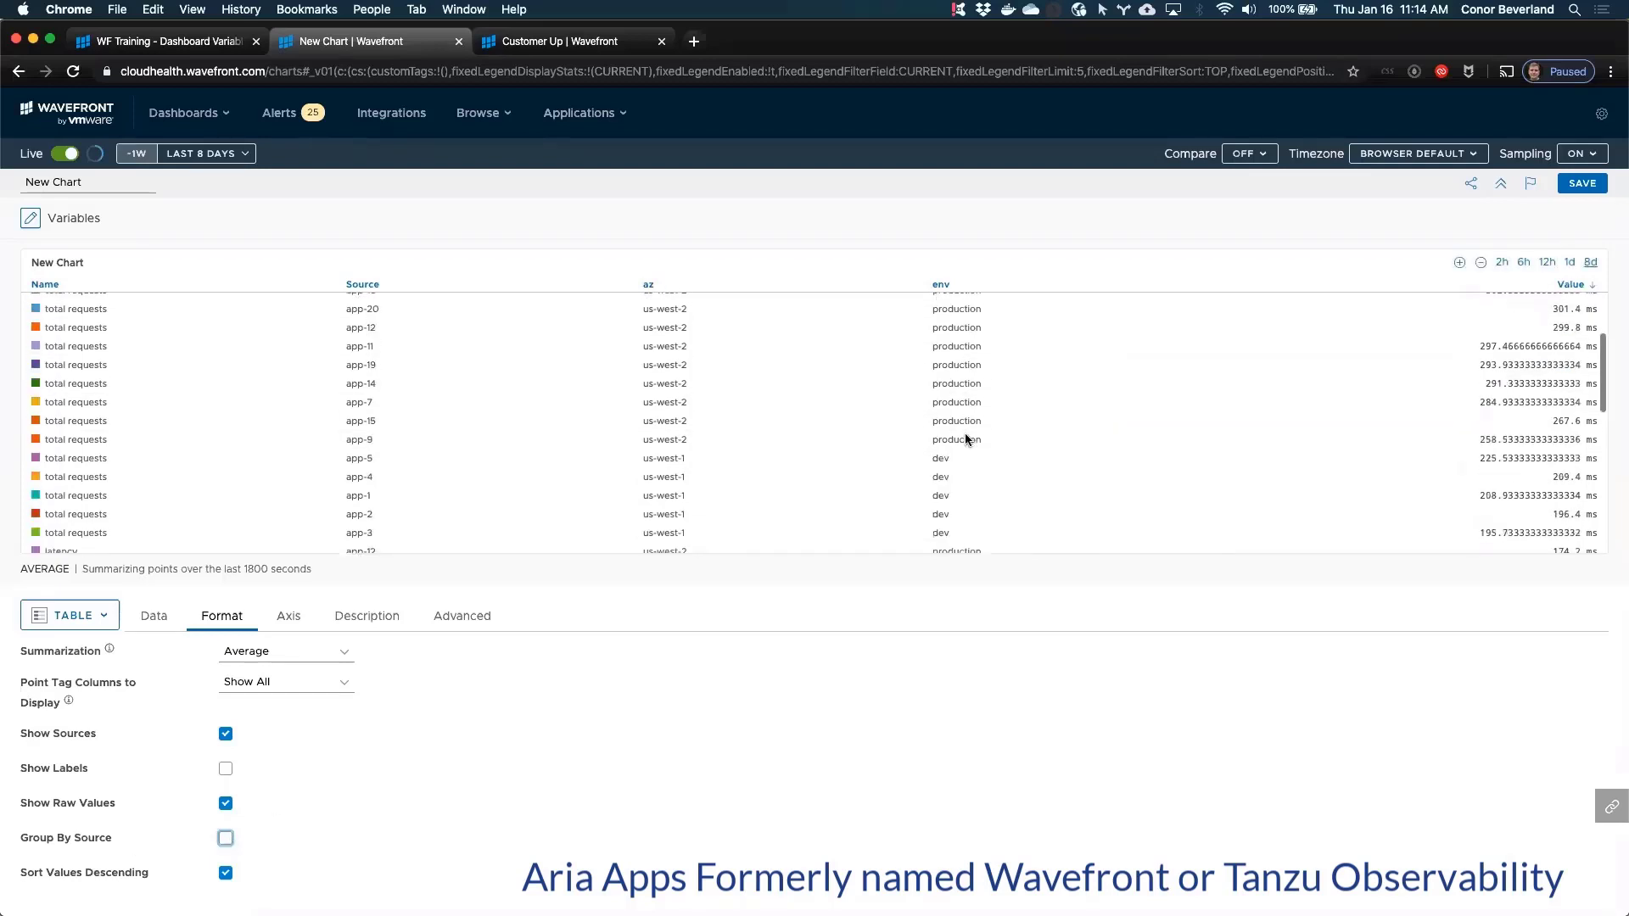
{"action": "scroll", "coordinate": [965, 432], "scroll_direction": "up", "scroll_amount": 5}
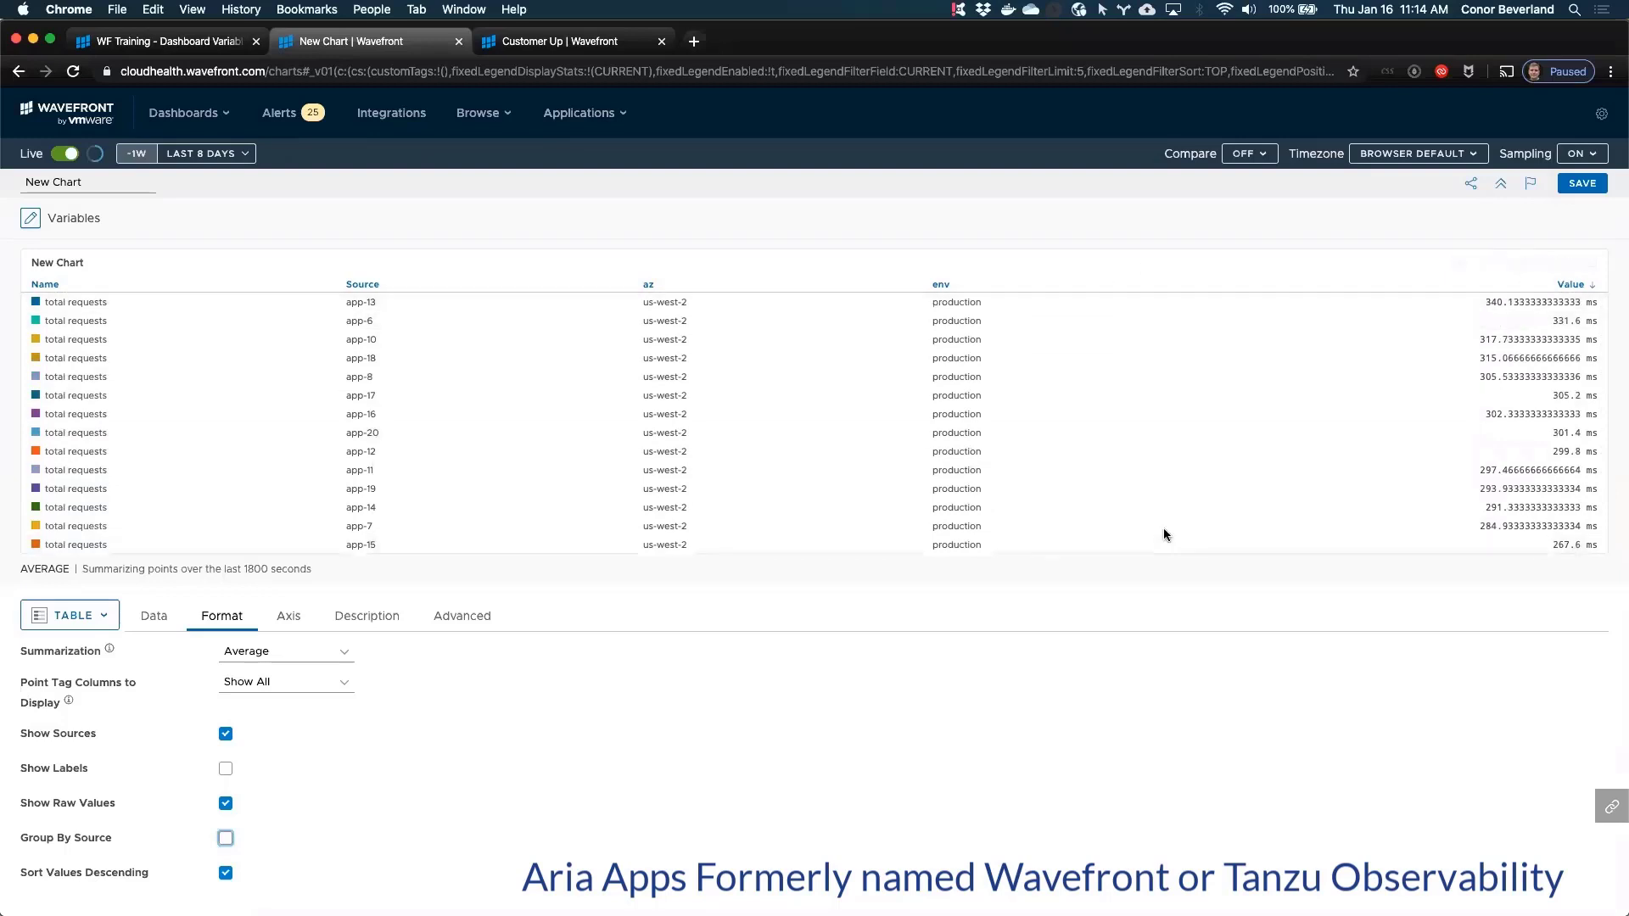
Step: Try the Markdown chart type, and switch the chart to Single Stat
{"action": "left_click", "coordinate": [94, 616]}
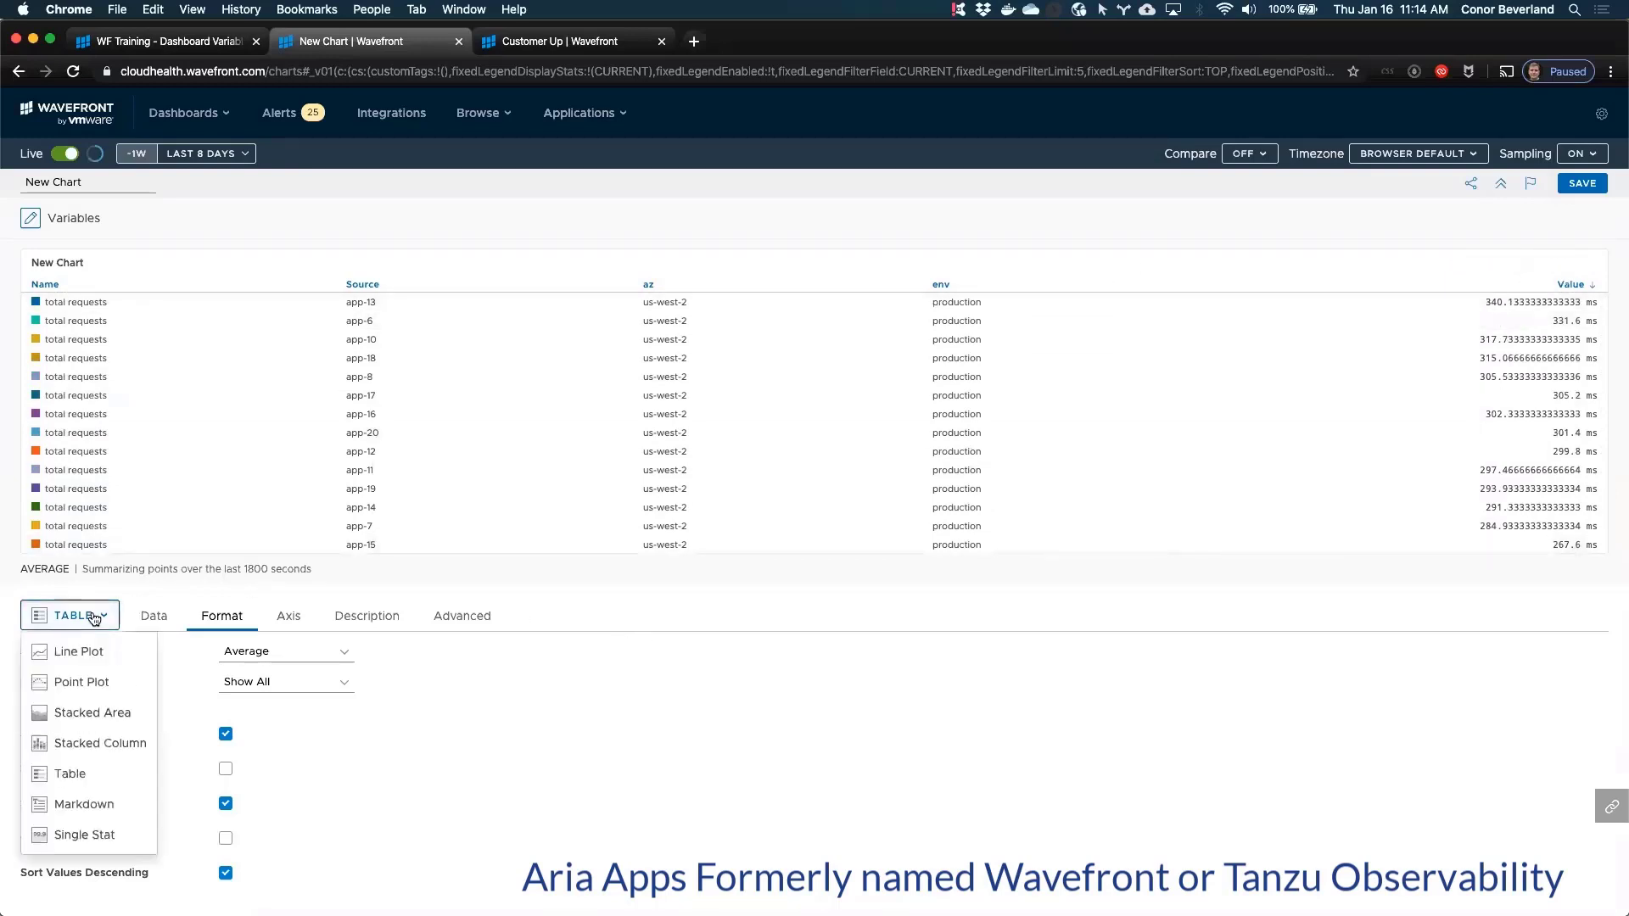
{"action": "left_click", "coordinate": [84, 805]}
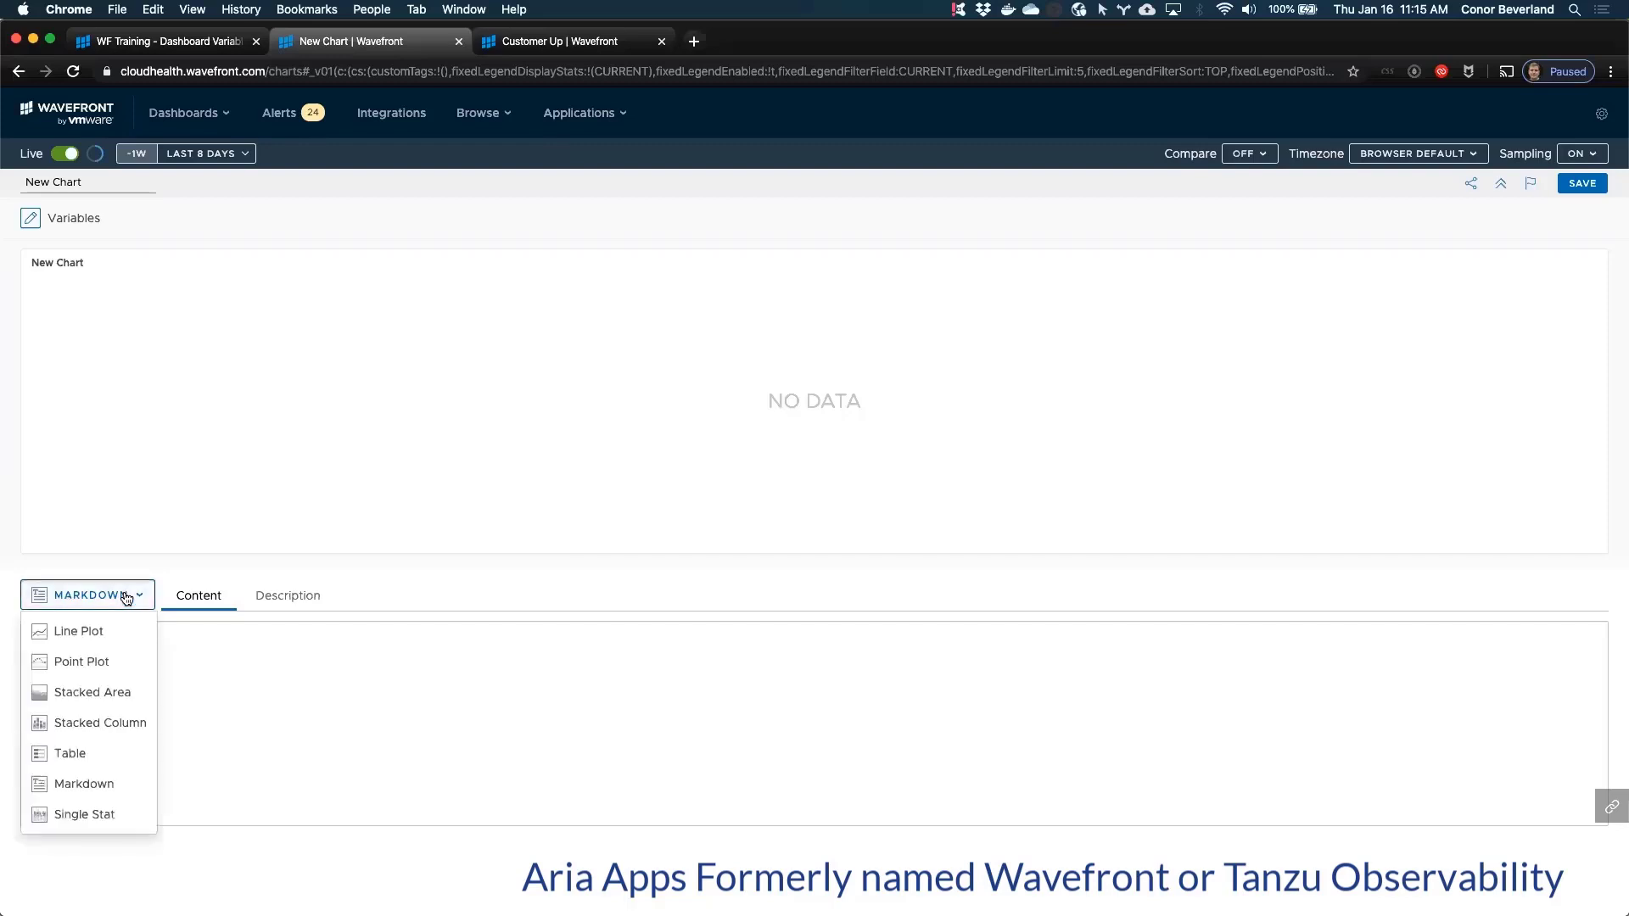
{"action": "left_click", "coordinate": [100, 814]}
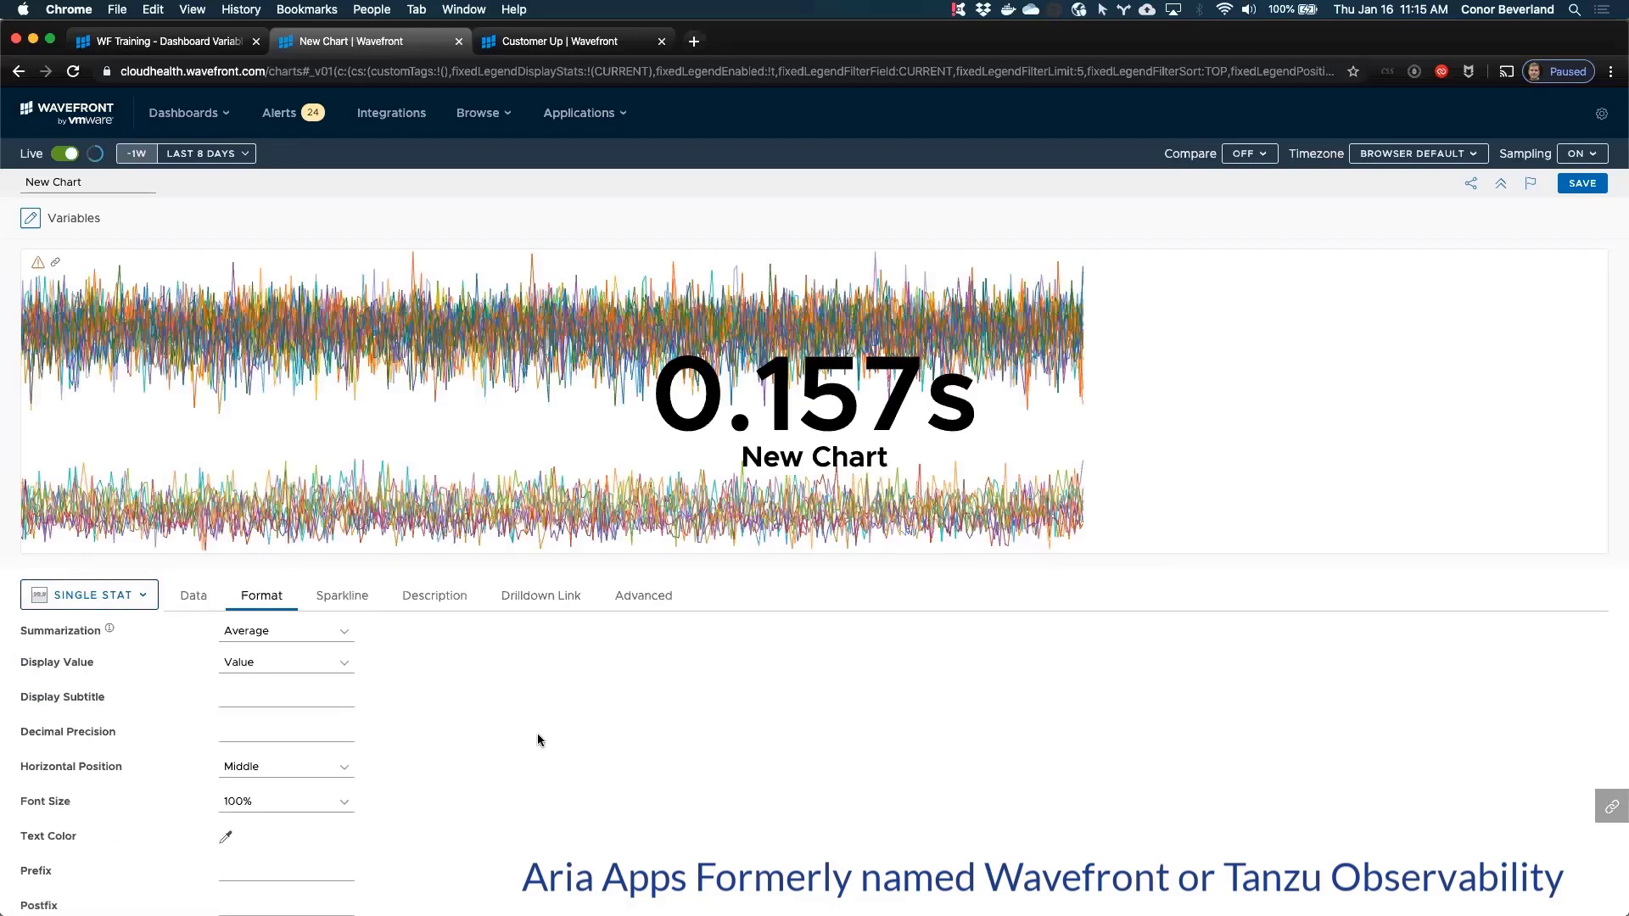
Step: Delete the total requests query and replace the latency query's expression with the constant 1
{"action": "left_click", "coordinate": [188, 595]}
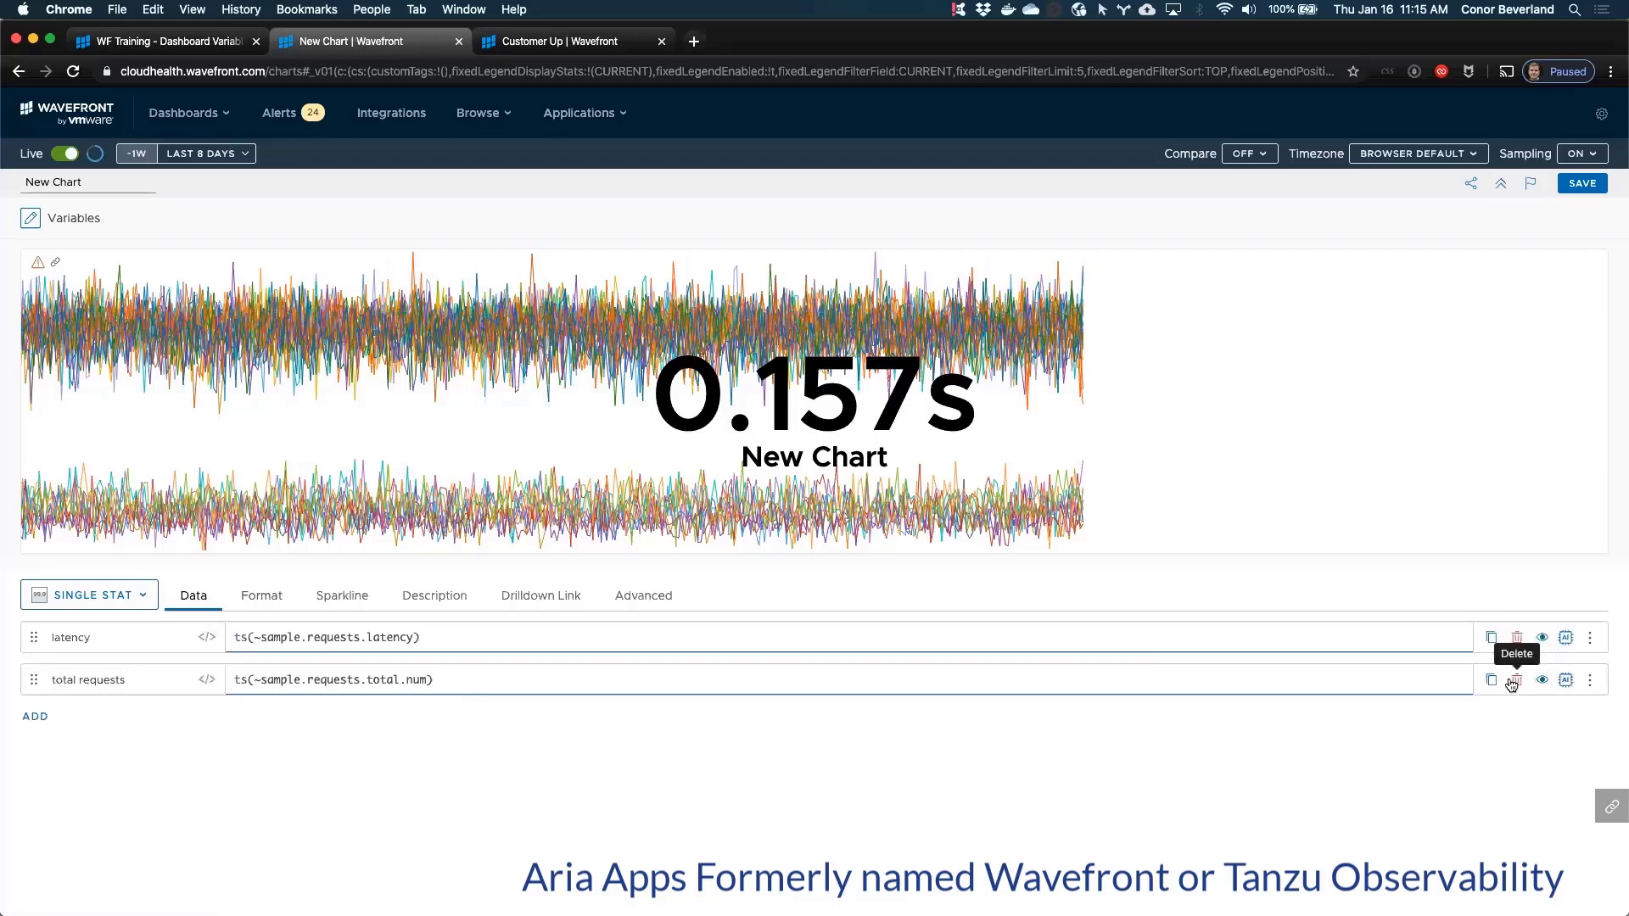
{"action": "left_click", "coordinate": [1516, 680]}
{"action": "triple_click", "coordinate": [537, 628]}
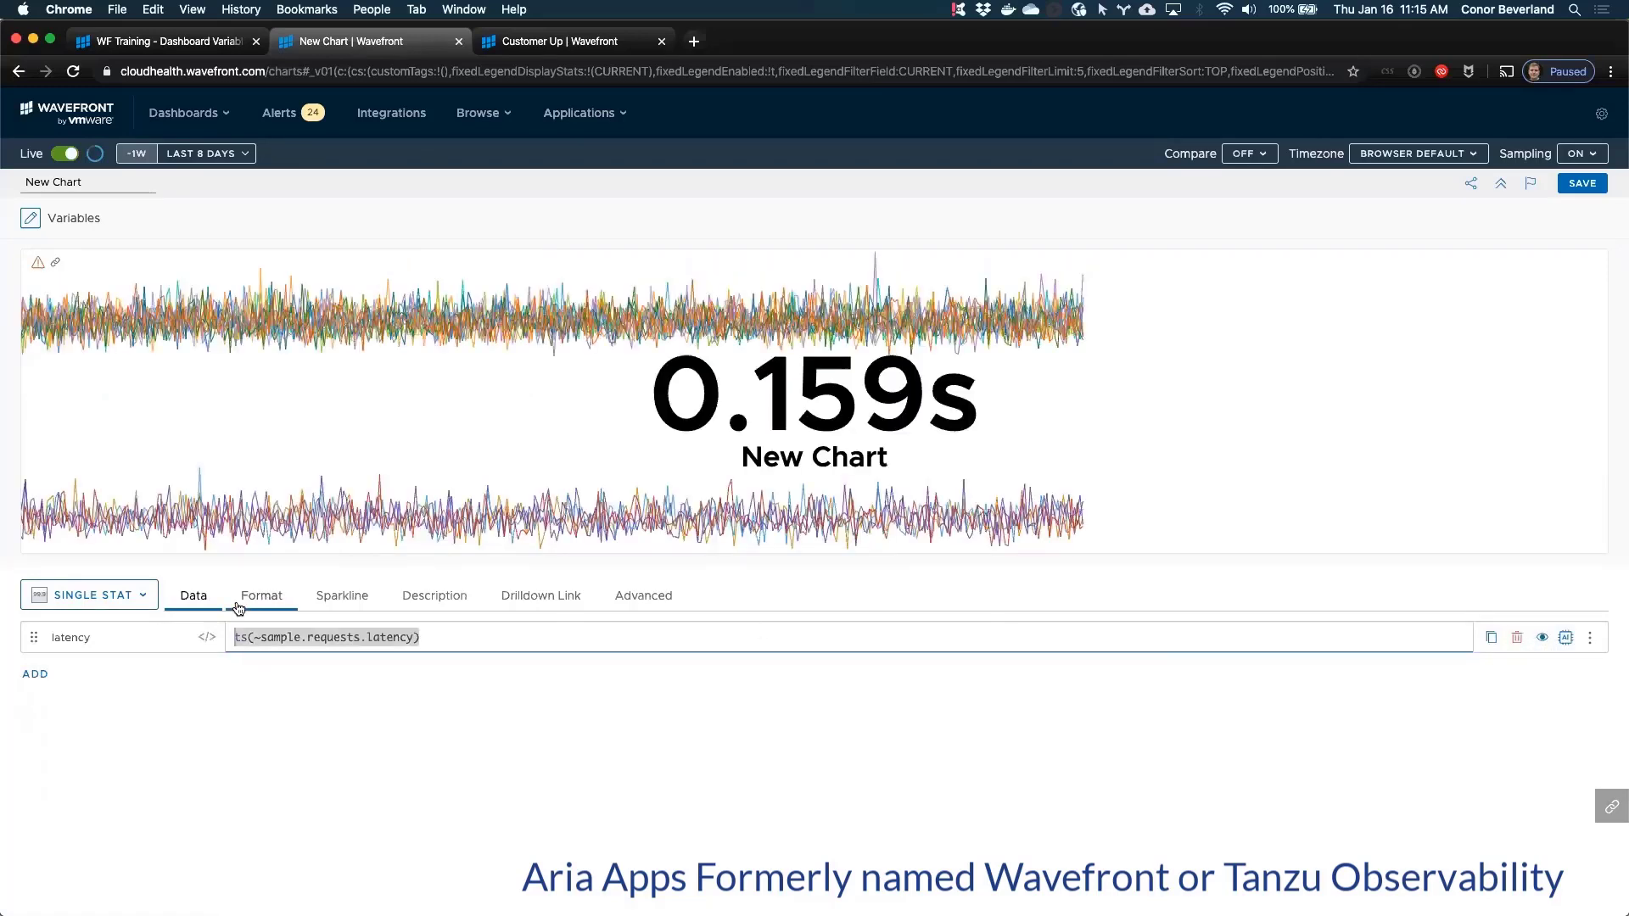
{"action": "type", "text": "1"}
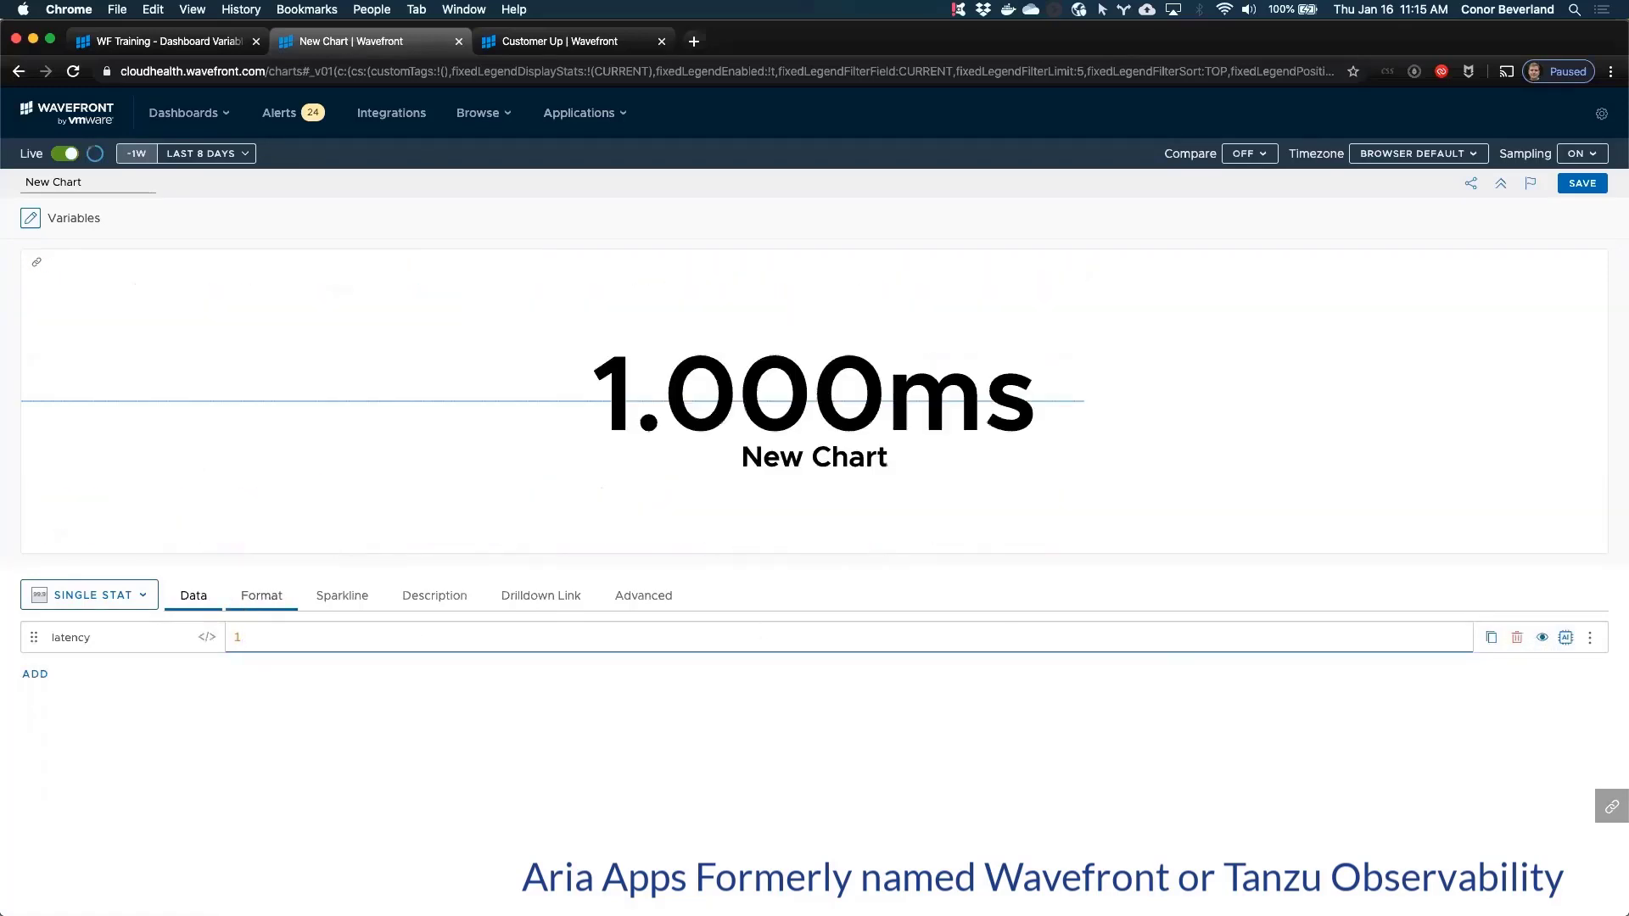
Step: Look through the Single Stat chart's formatting options, from summarization to gap threshold
{"action": "left_click", "coordinate": [264, 593]}
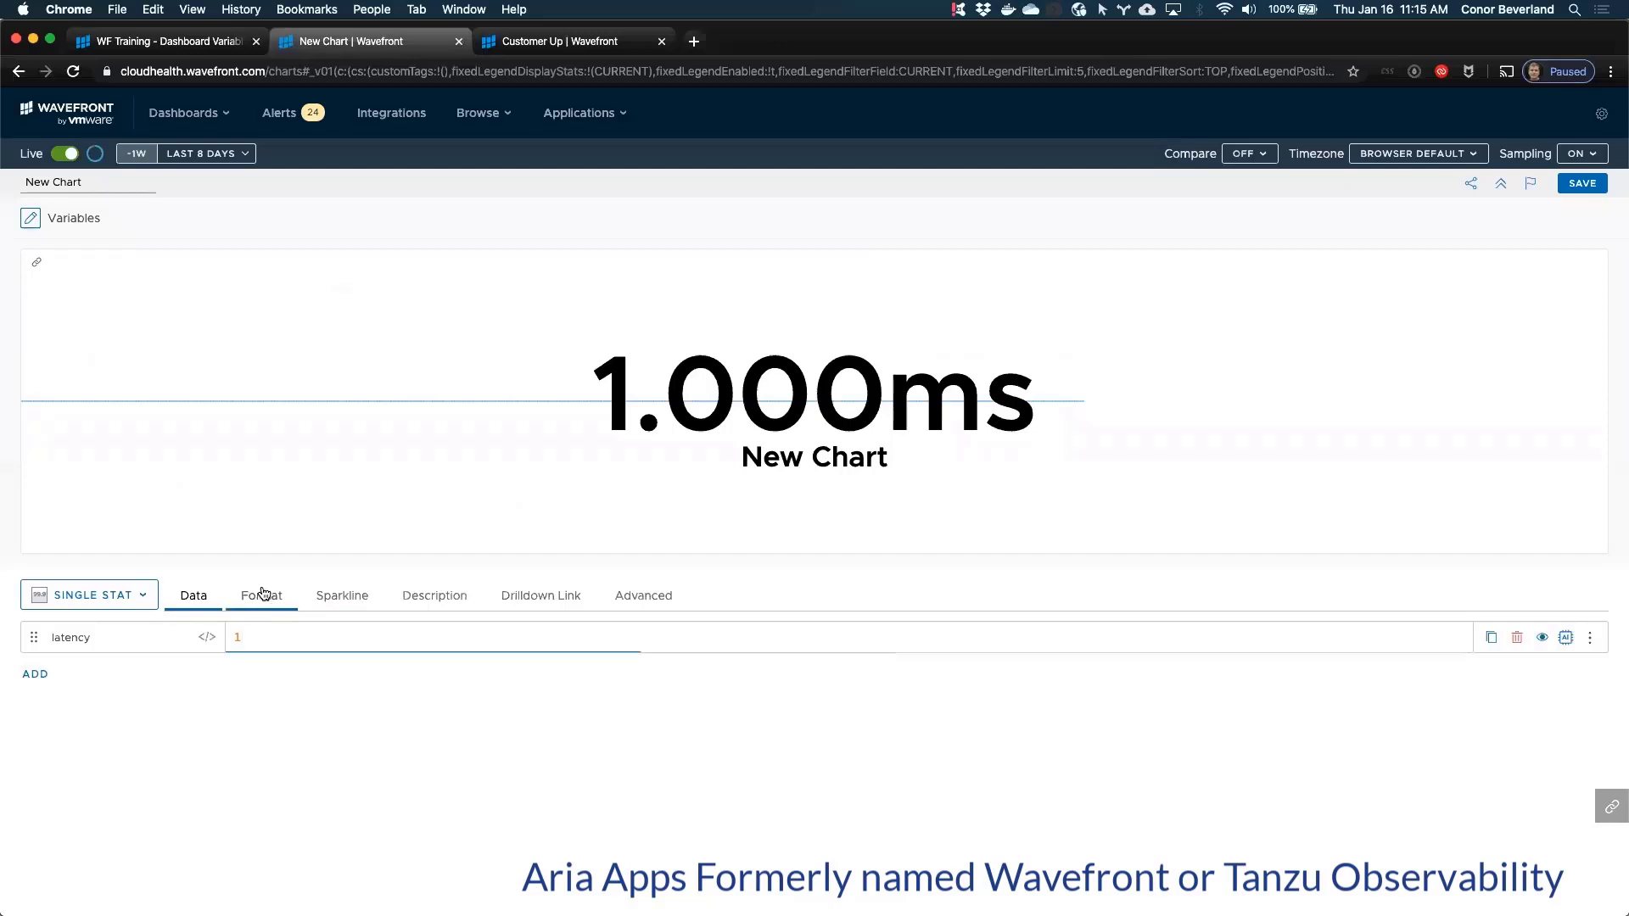
{"action": "scroll", "coordinate": [612, 767], "scroll_direction": "down", "scroll_amount": 2}
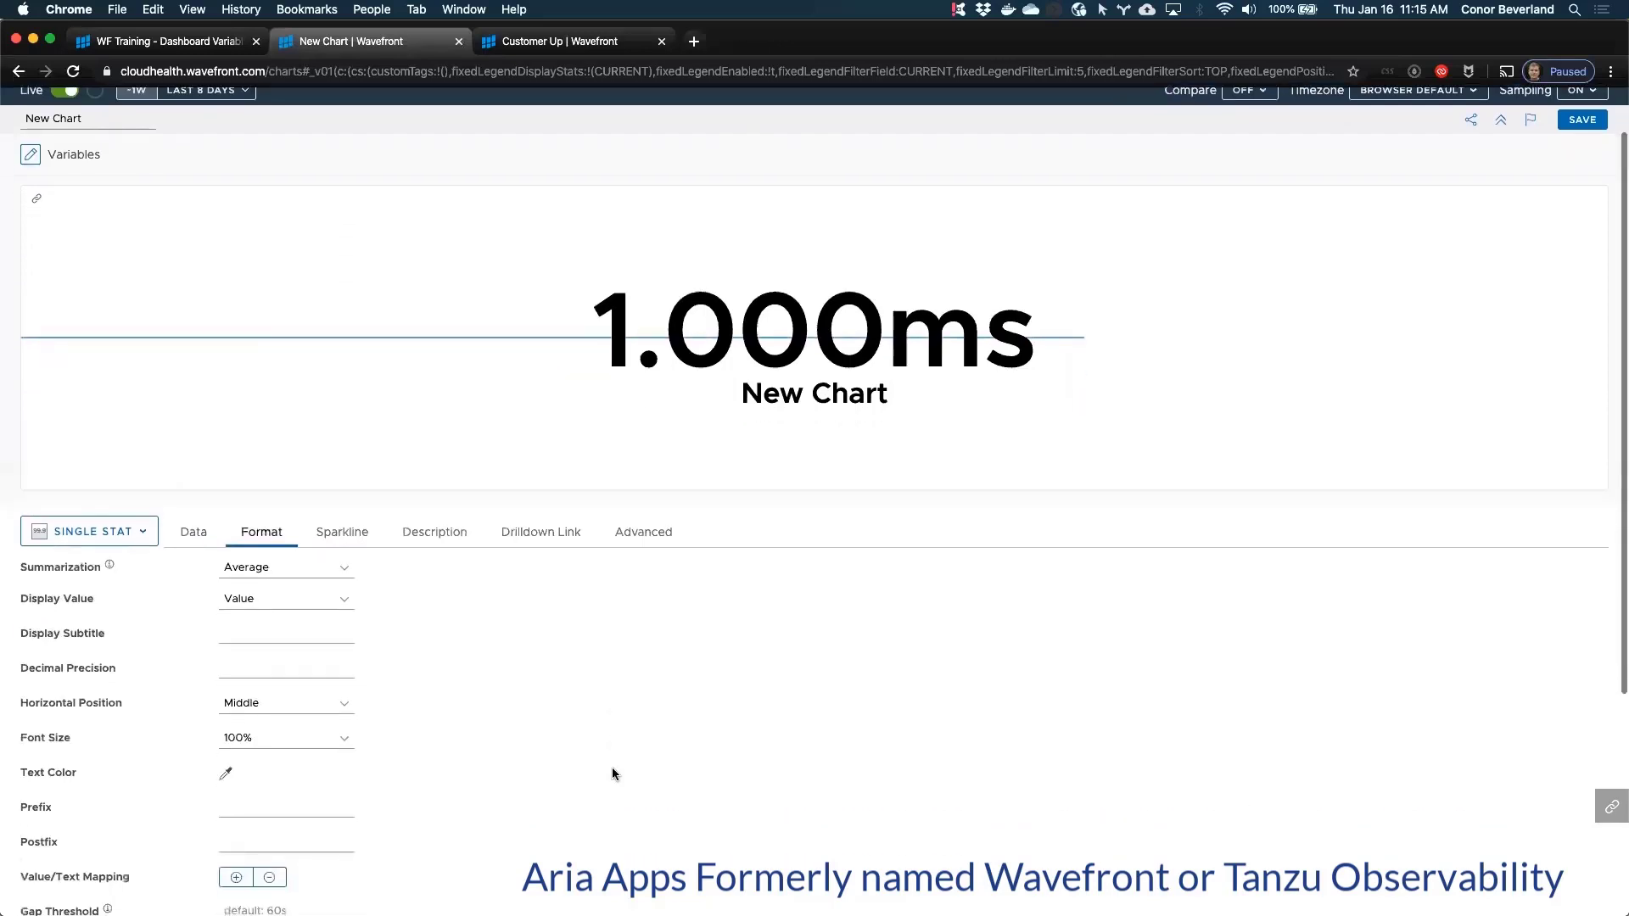
{"action": "scroll", "coordinate": [612, 767], "scroll_direction": "down", "scroll_amount": 1}
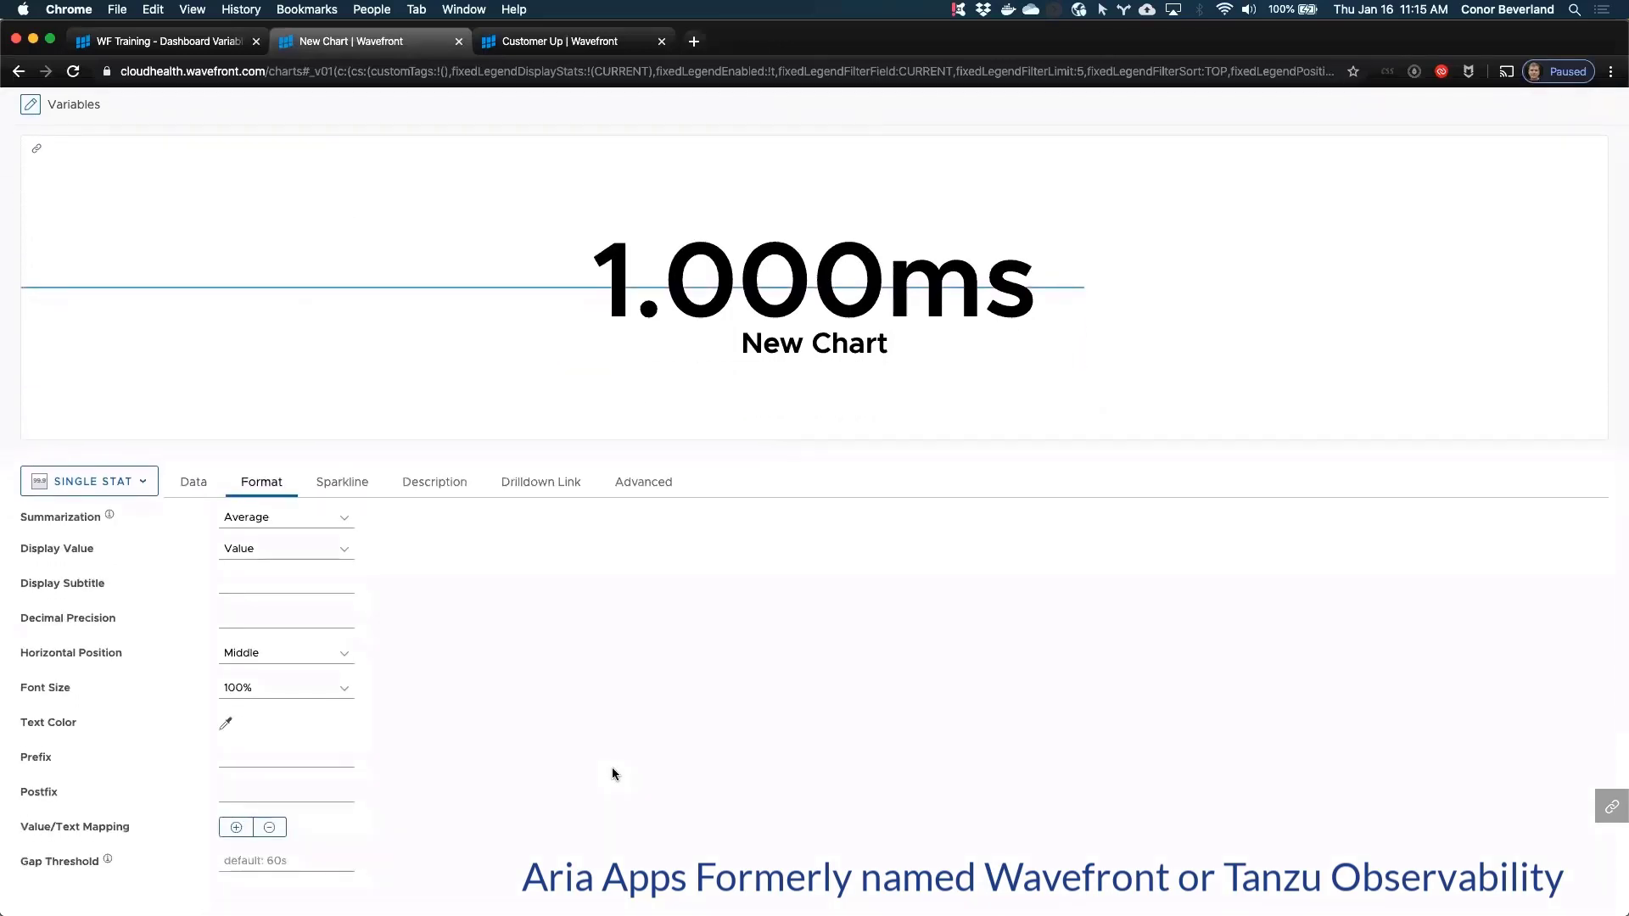
Step: Try to wrap the latency query's constant in the avg() function
{"action": "left_click", "coordinate": [197, 483]}
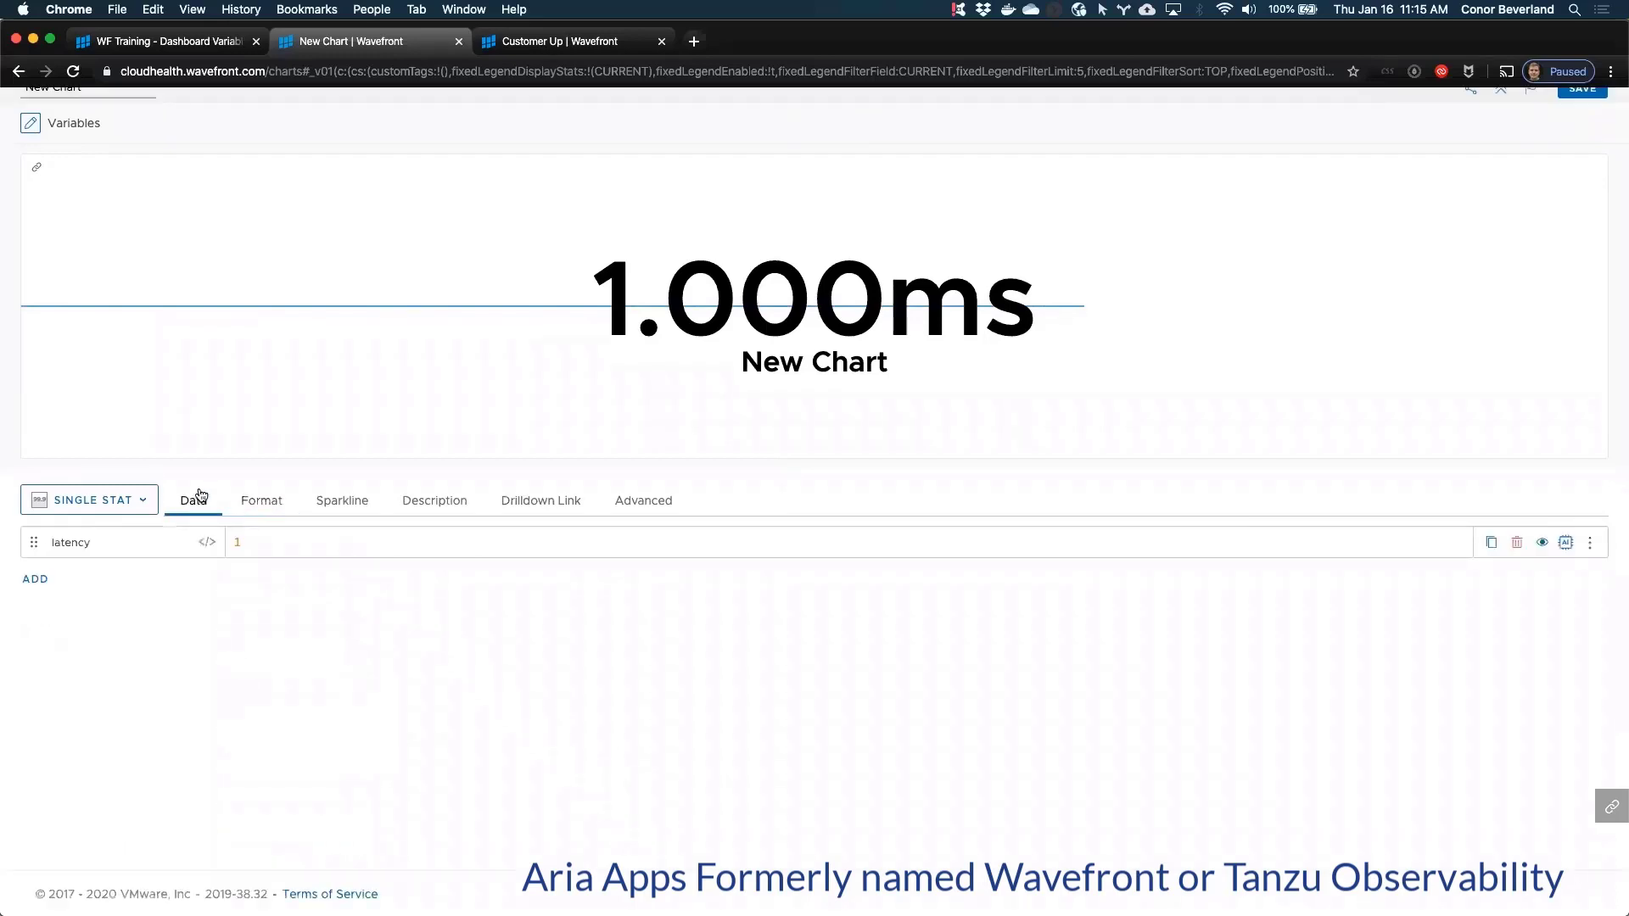
{"action": "left_click", "coordinate": [261, 544]}
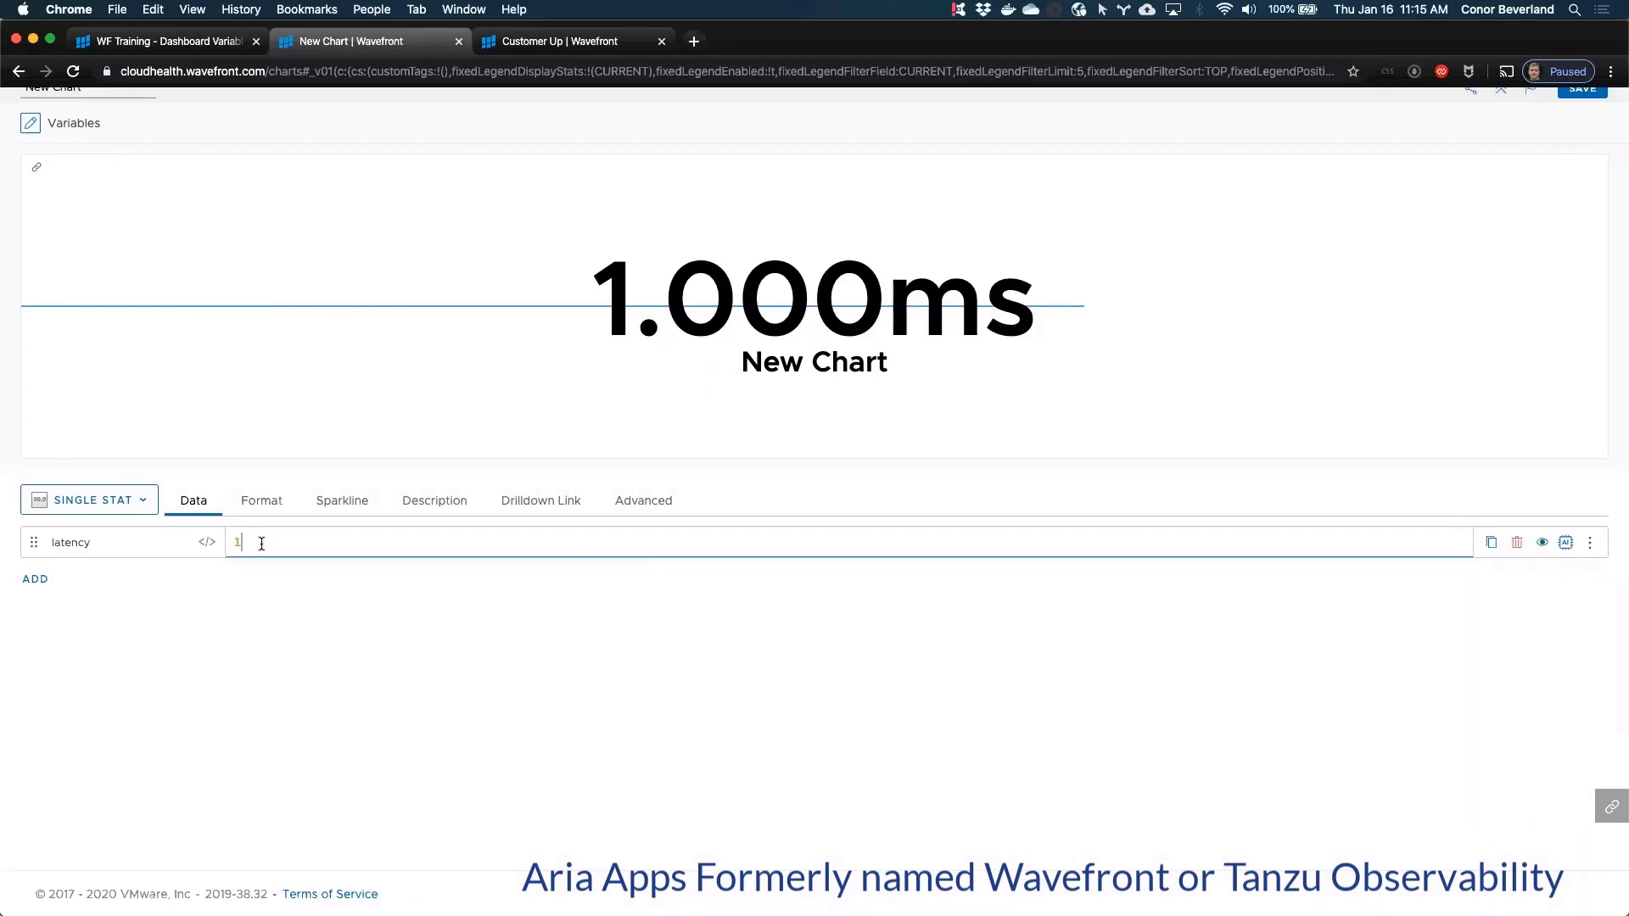
{"action": "type", "text": "avg()"}
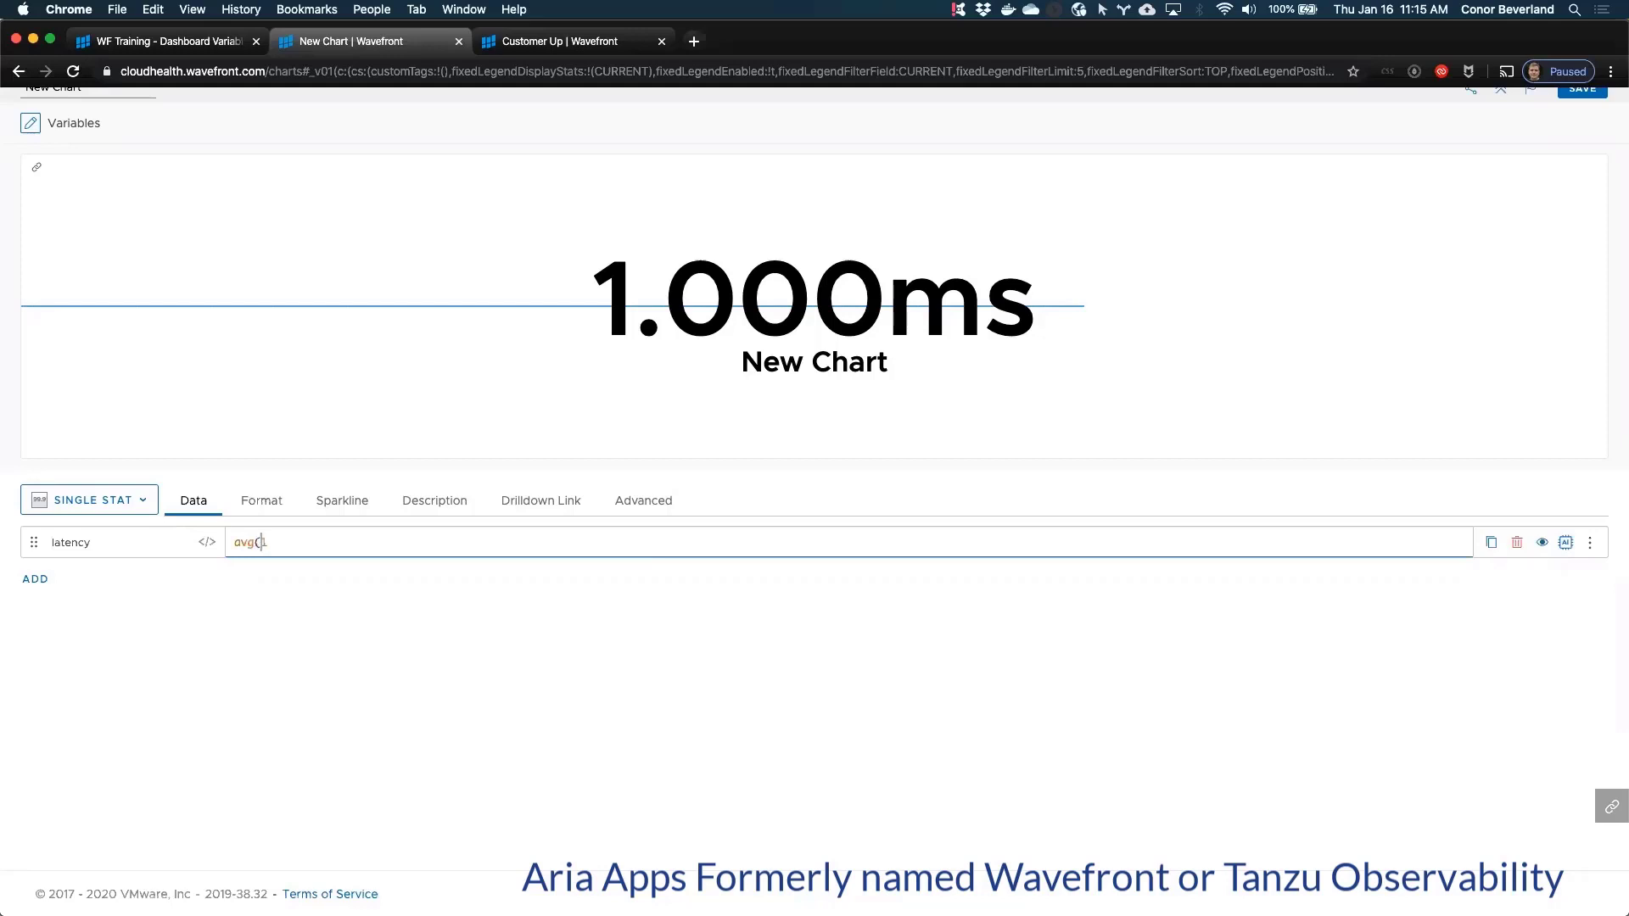
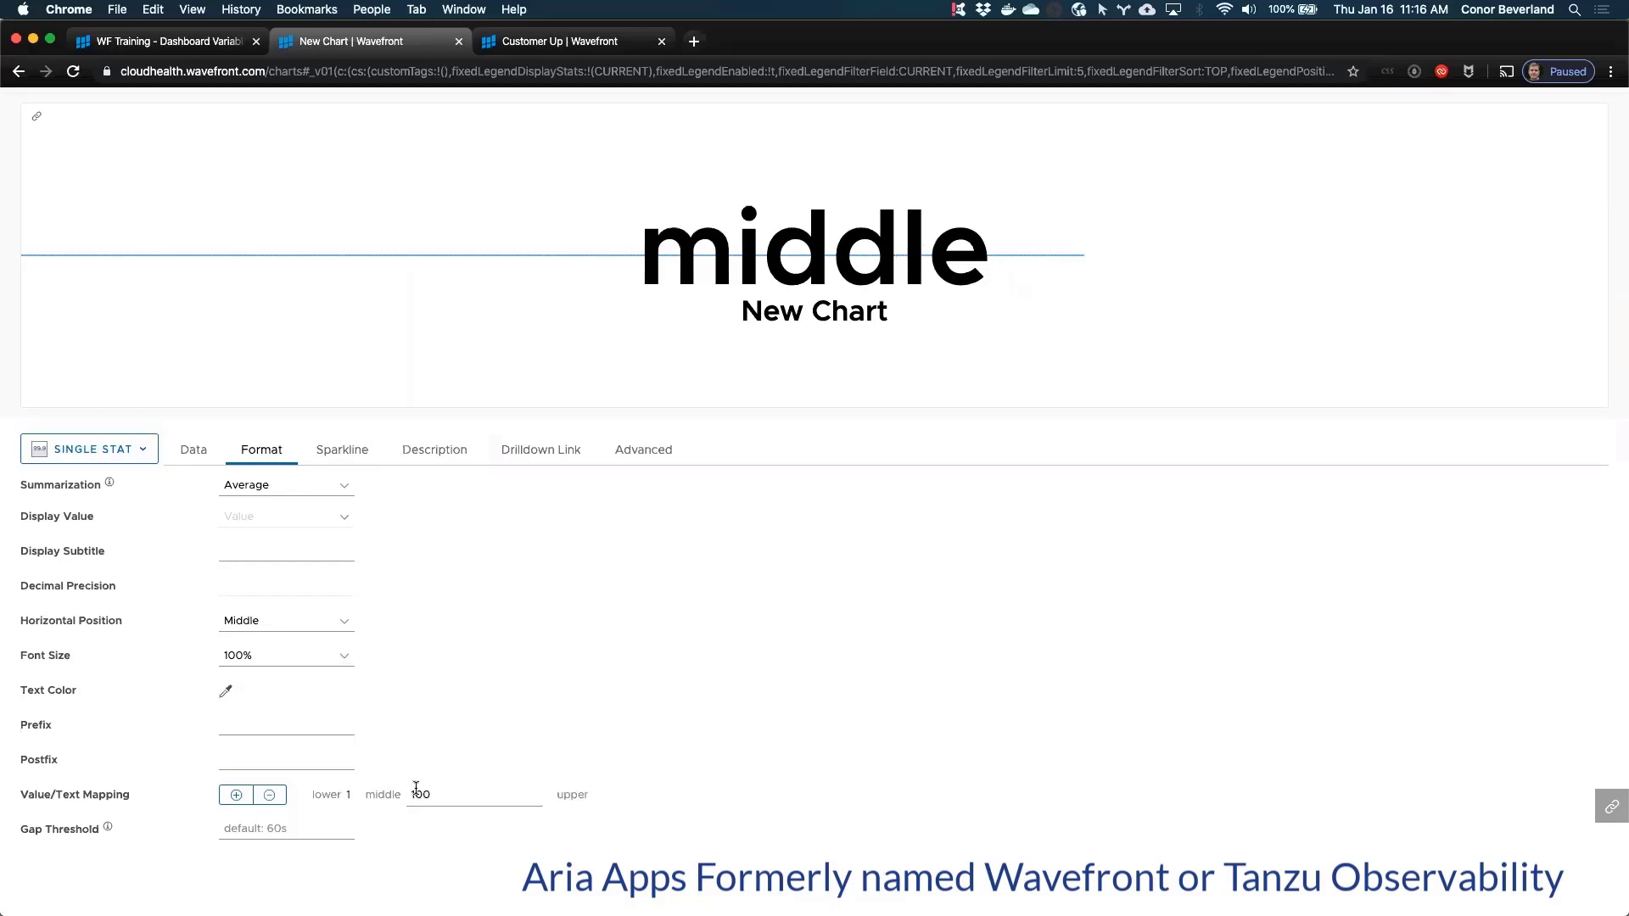
Step: In the value/text mapping, set the second threshold to 15 and change the lower range's text to "Bad"
{"action": "double_click", "coordinate": [419, 795]}
{"action": "type", "text": "15"}
{"action": "left_click", "coordinate": [436, 831]}
{"action": "left_click", "coordinate": [328, 795]}
{"action": "double_click", "coordinate": [336, 796]}
{"action": "left_click", "coordinate": [297, 800]}
{"action": "left_click", "coordinate": [315, 791]}
{"action": "double_click", "coordinate": [315, 791]}
{"action": "type", "text": "Bad"}
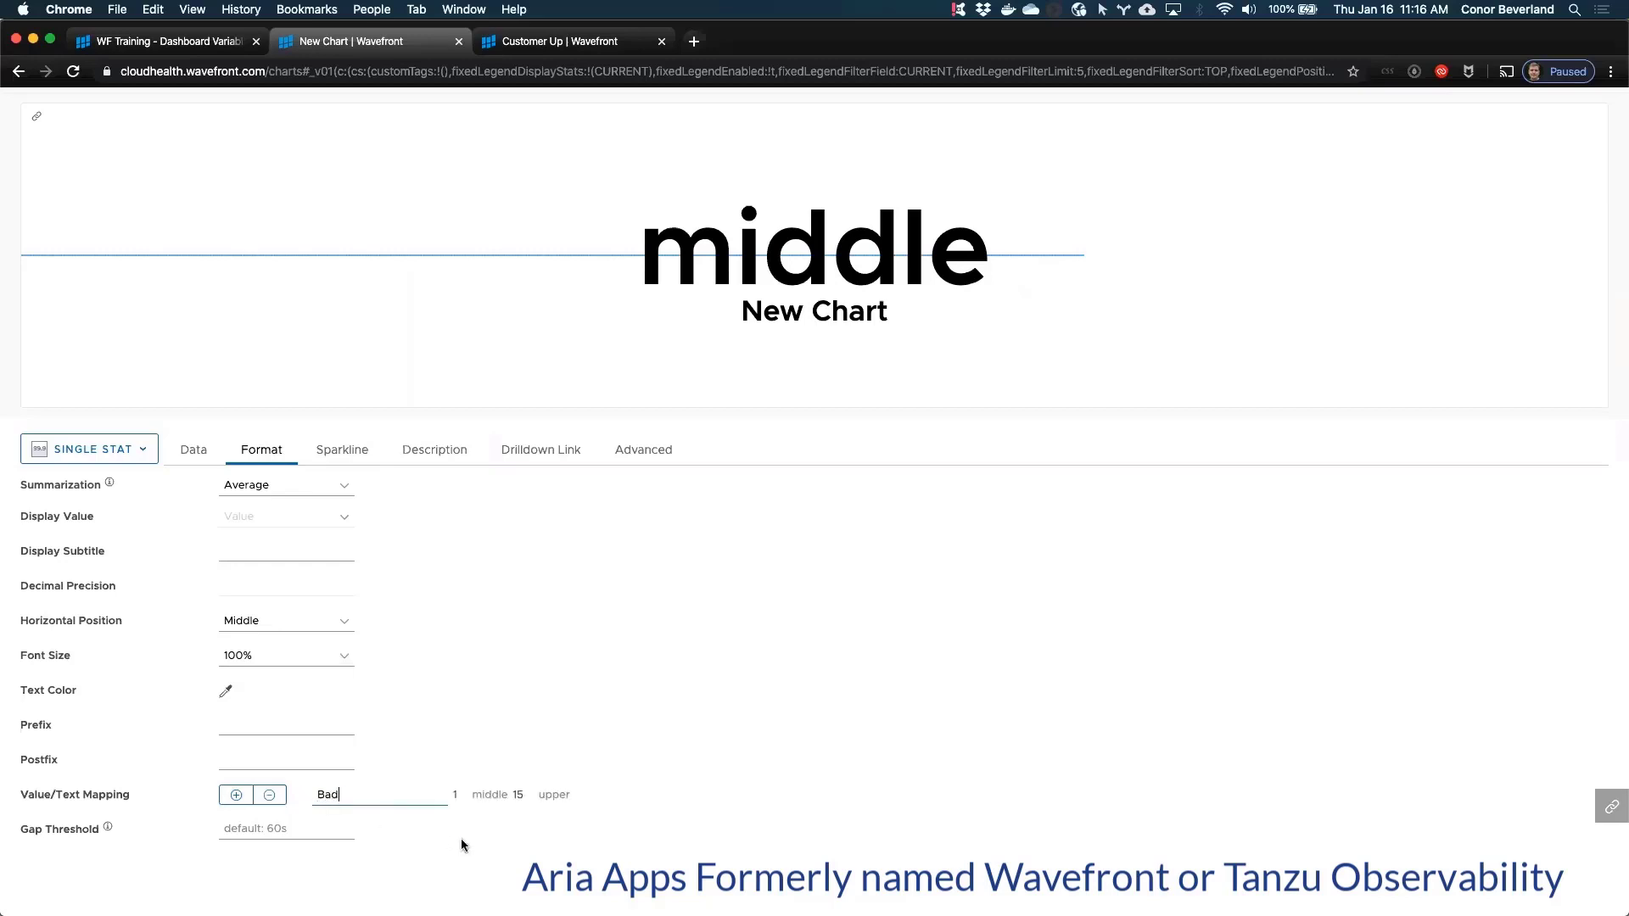
Step: Change the mapping's middle range text to "Ok" and its upper range text to "Good"
{"action": "left_click", "coordinate": [461, 838]}
{"action": "left_click", "coordinate": [383, 791]}
{"action": "double_click", "coordinate": [384, 791]}
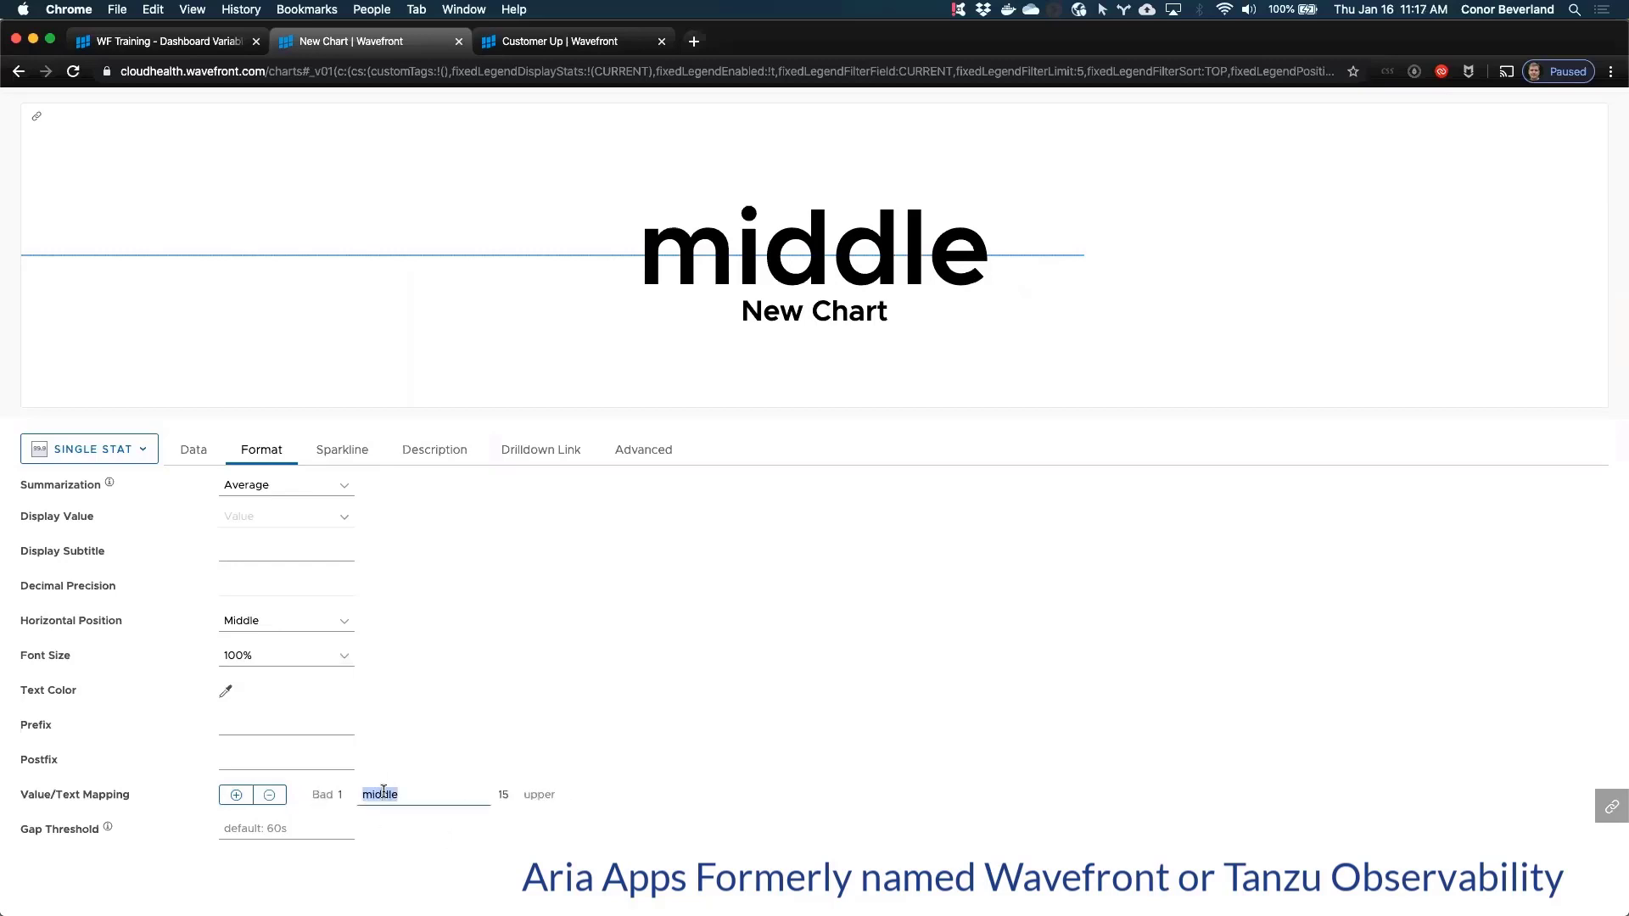
{"action": "type", "text": "Ok"}
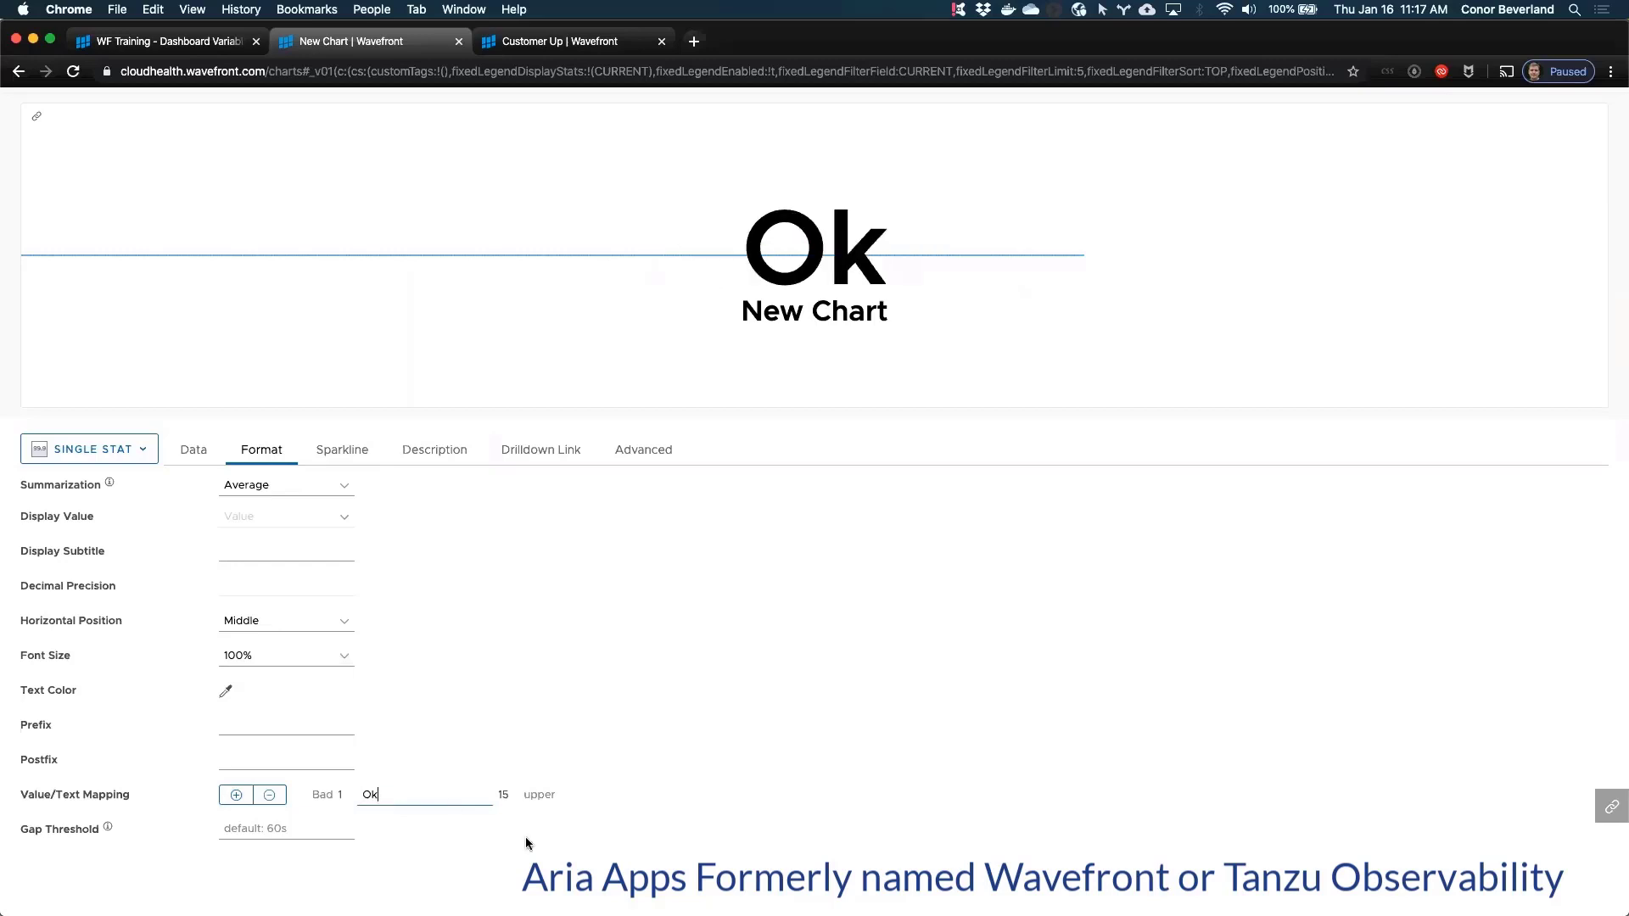
{"action": "left_click", "coordinate": [527, 843]}
{"action": "left_click", "coordinate": [440, 798]}
{"action": "double_click", "coordinate": [441, 798]}
{"action": "type", "text": "Good"}
Step: Test the text mapping by setting the latency query to 0, 5 and 16 in turn
{"action": "left_click", "coordinate": [193, 449]}
{"action": "left_click", "coordinate": [249, 533]}
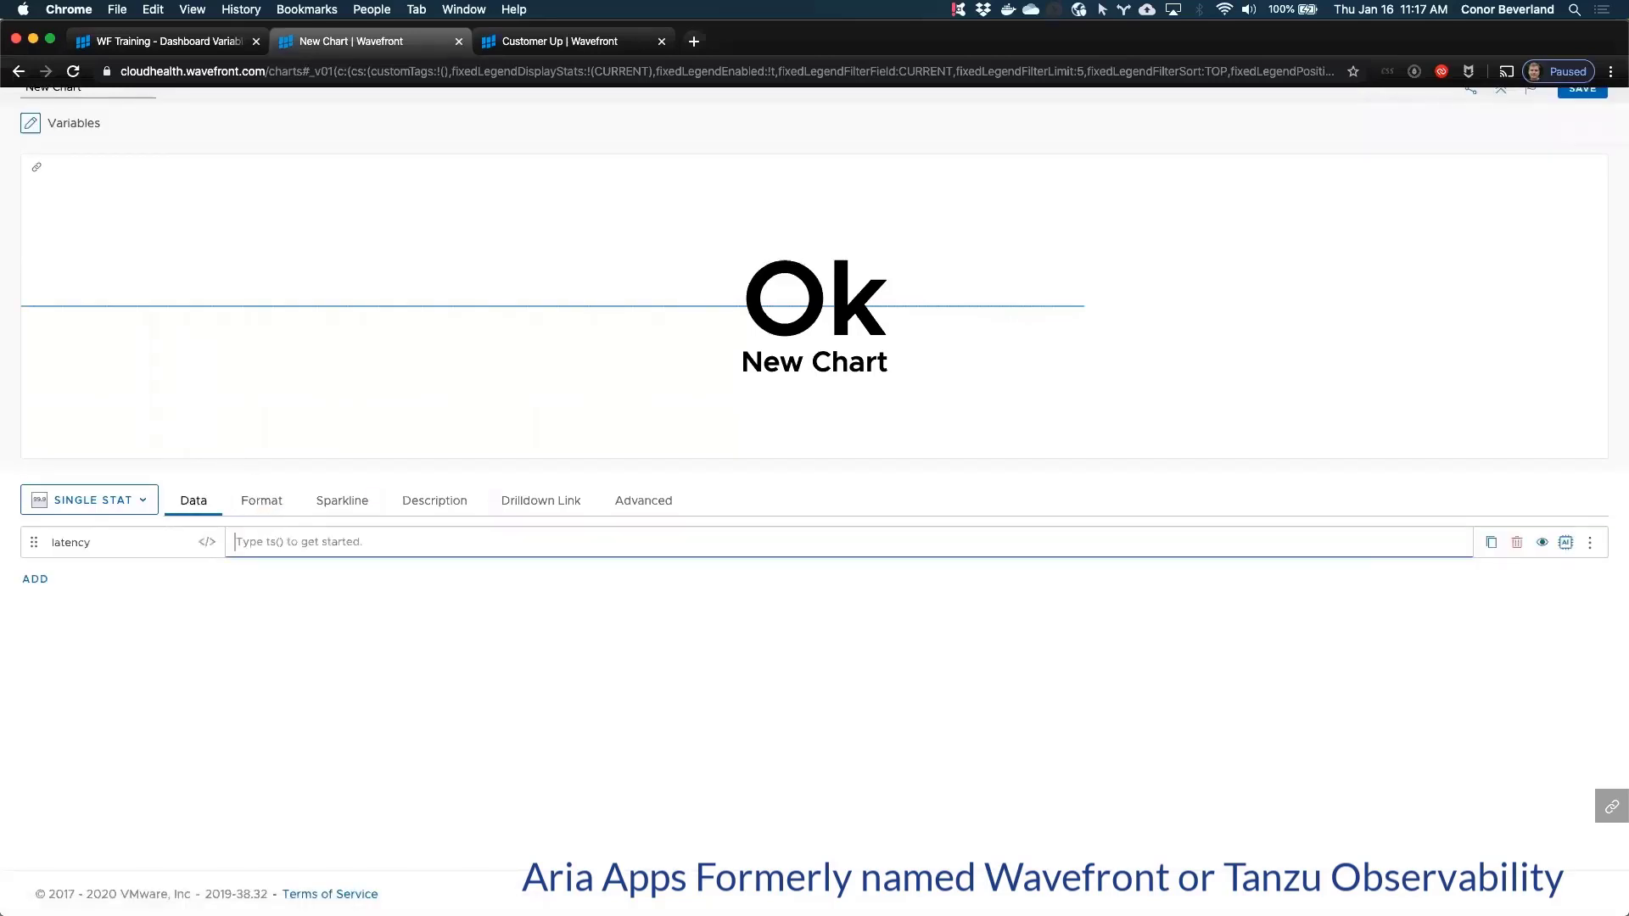
{"action": "type", "text": "0"}
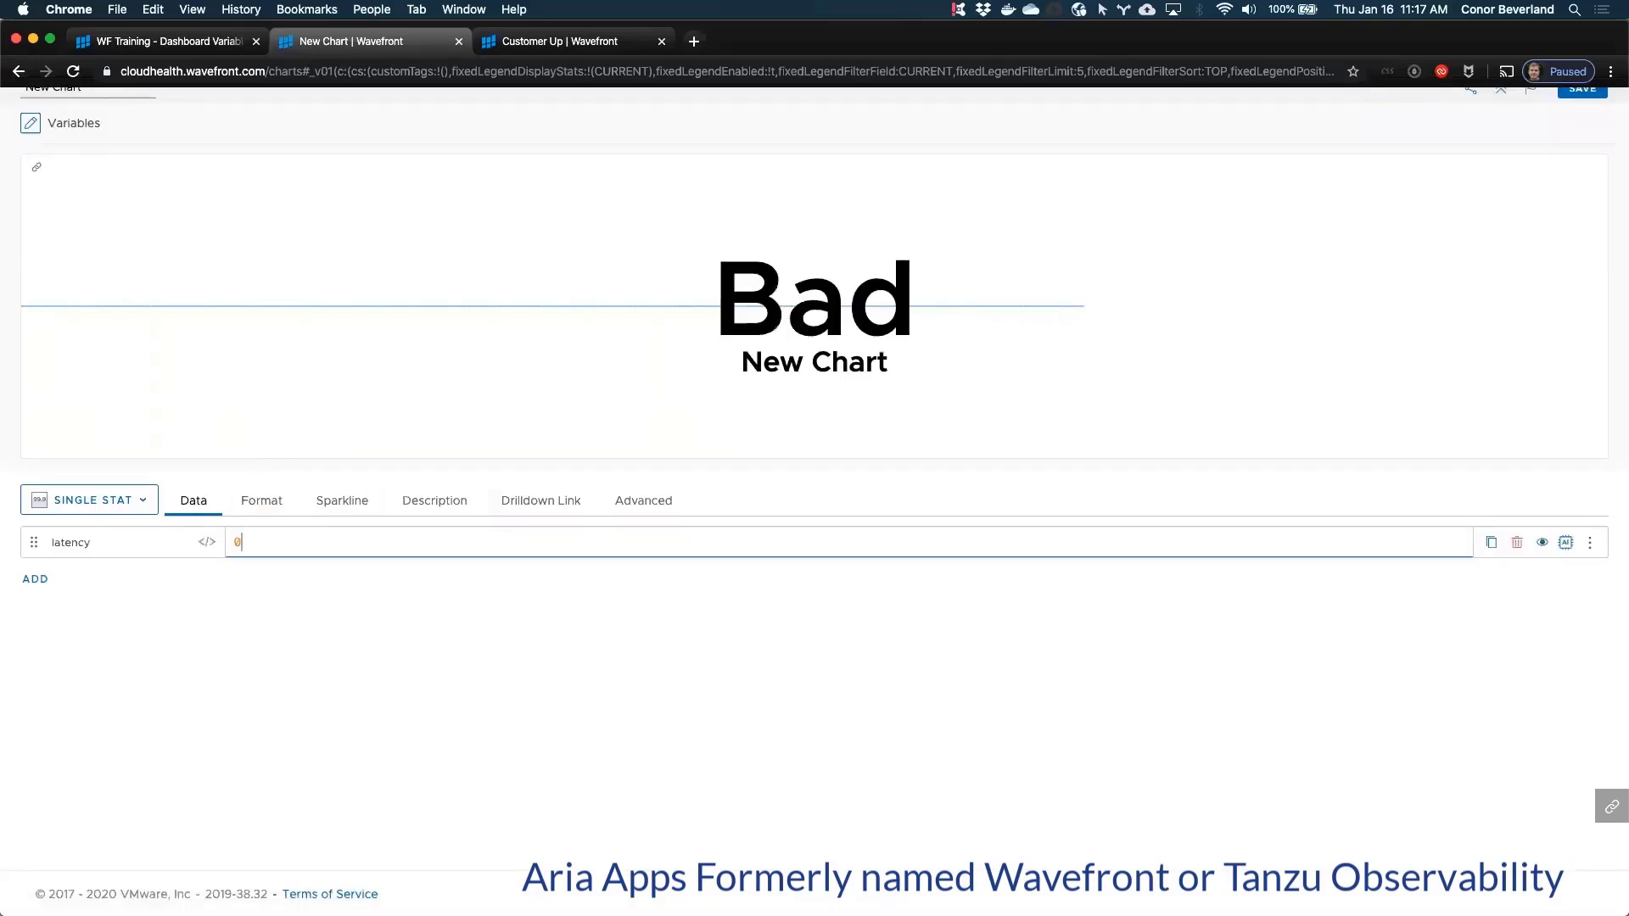
{"action": "key", "text": "BackSpace"}
{"action": "type", "text": "1"}
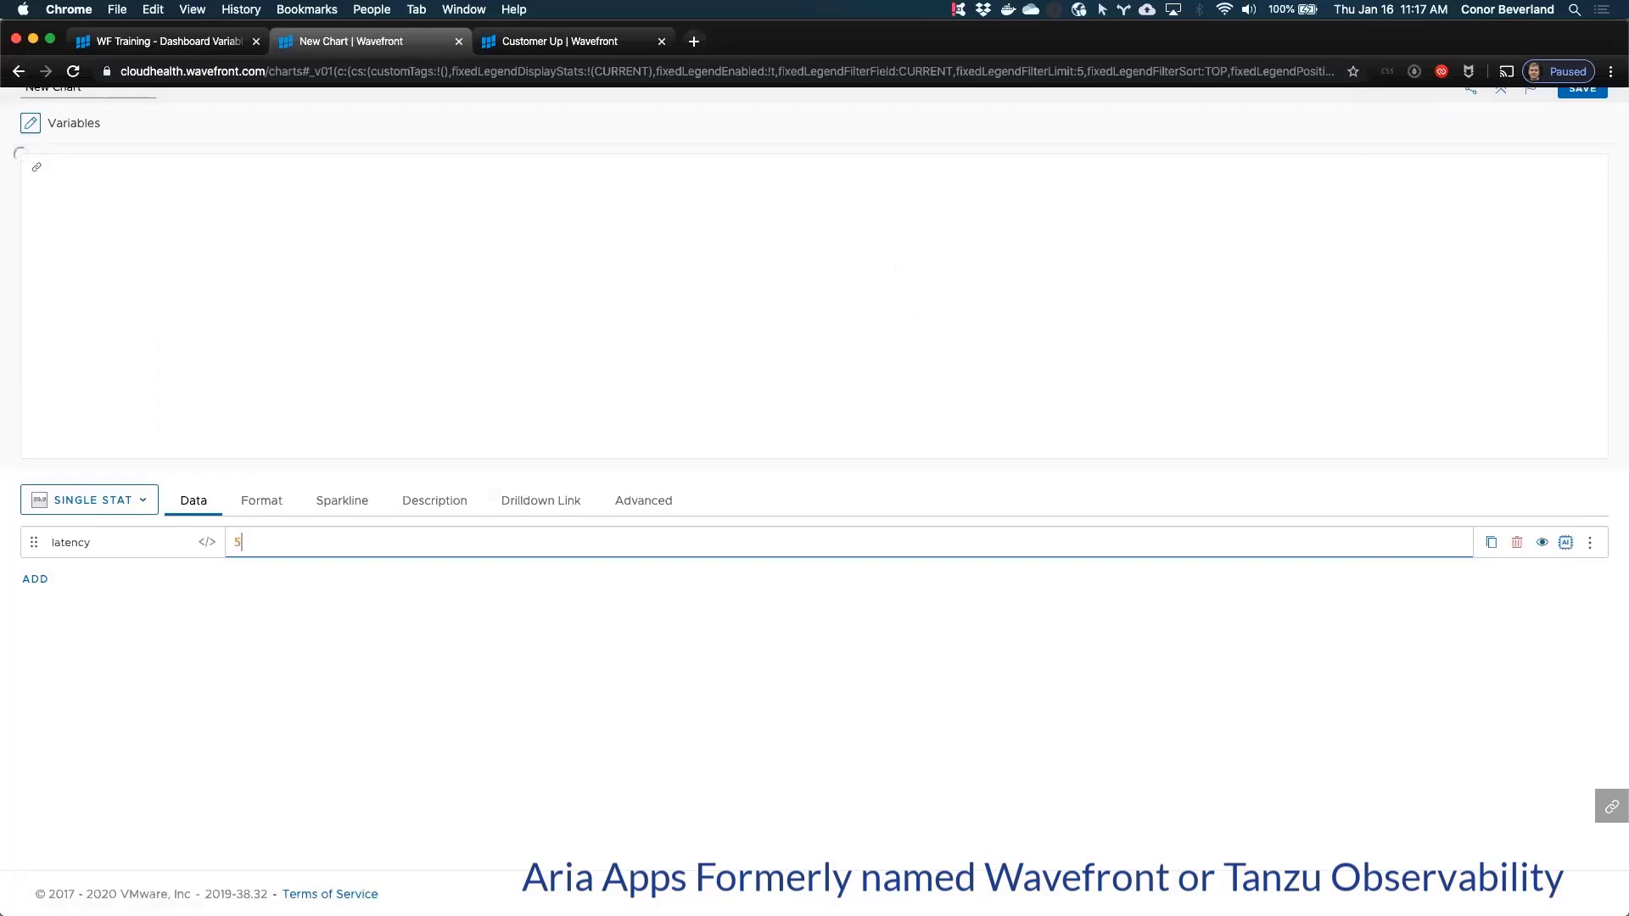
{"action": "key", "text": "BackSpace"}
{"action": "type", "text": "16"}
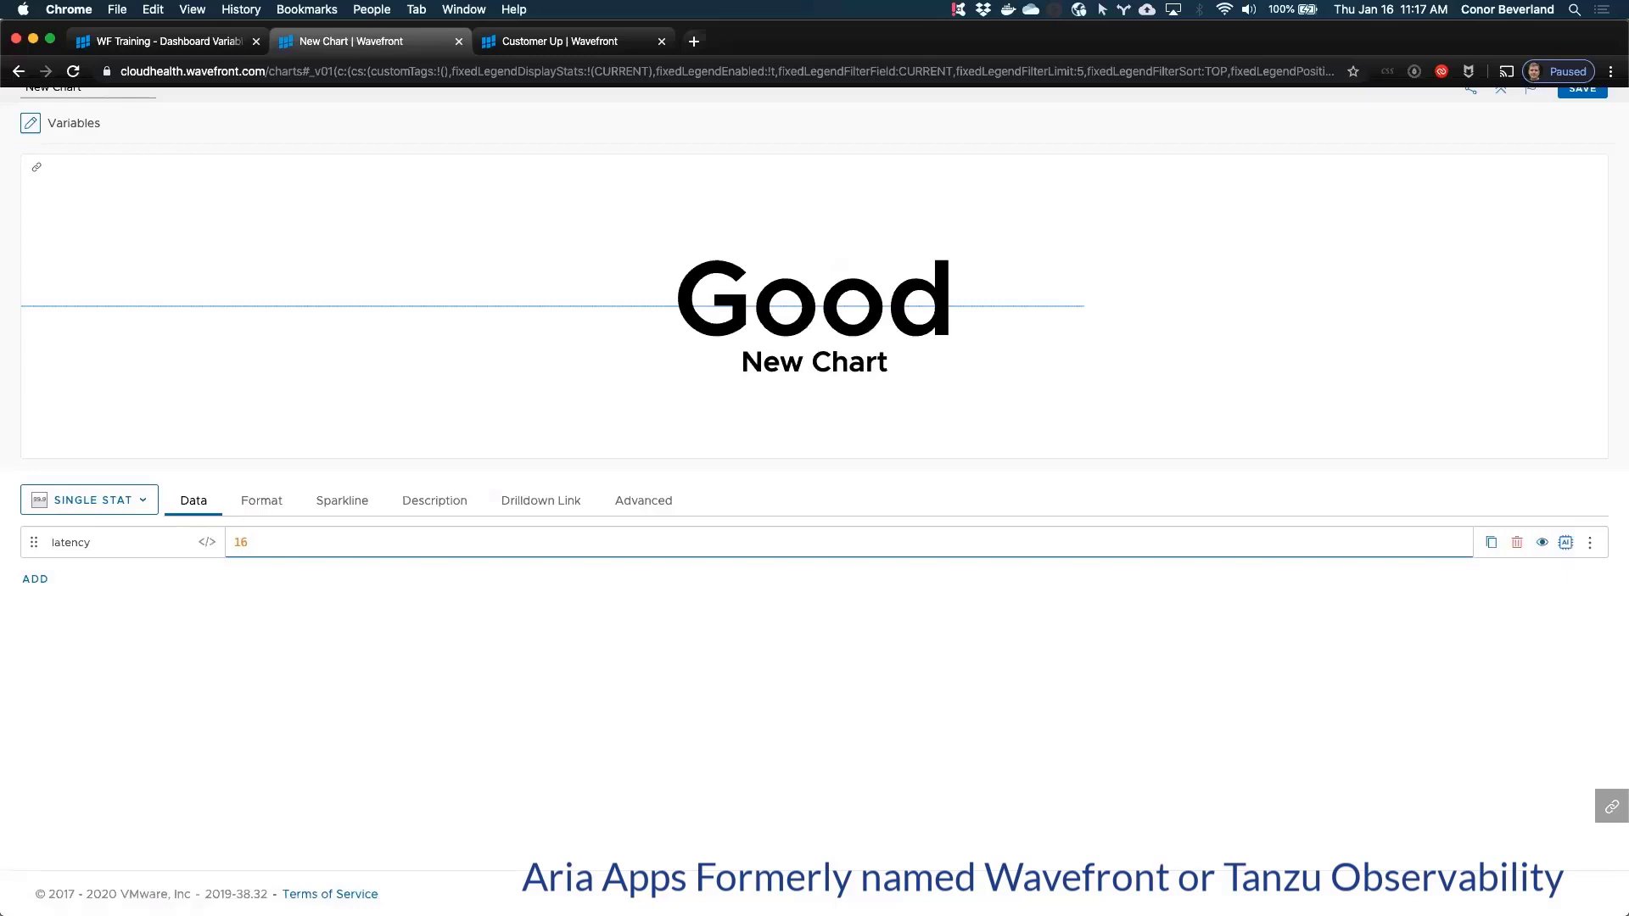
Step: Review the value/text mapping and the choices for showing the sparkline, leaving the sparkline in the background
{"action": "left_click", "coordinate": [257, 502]}
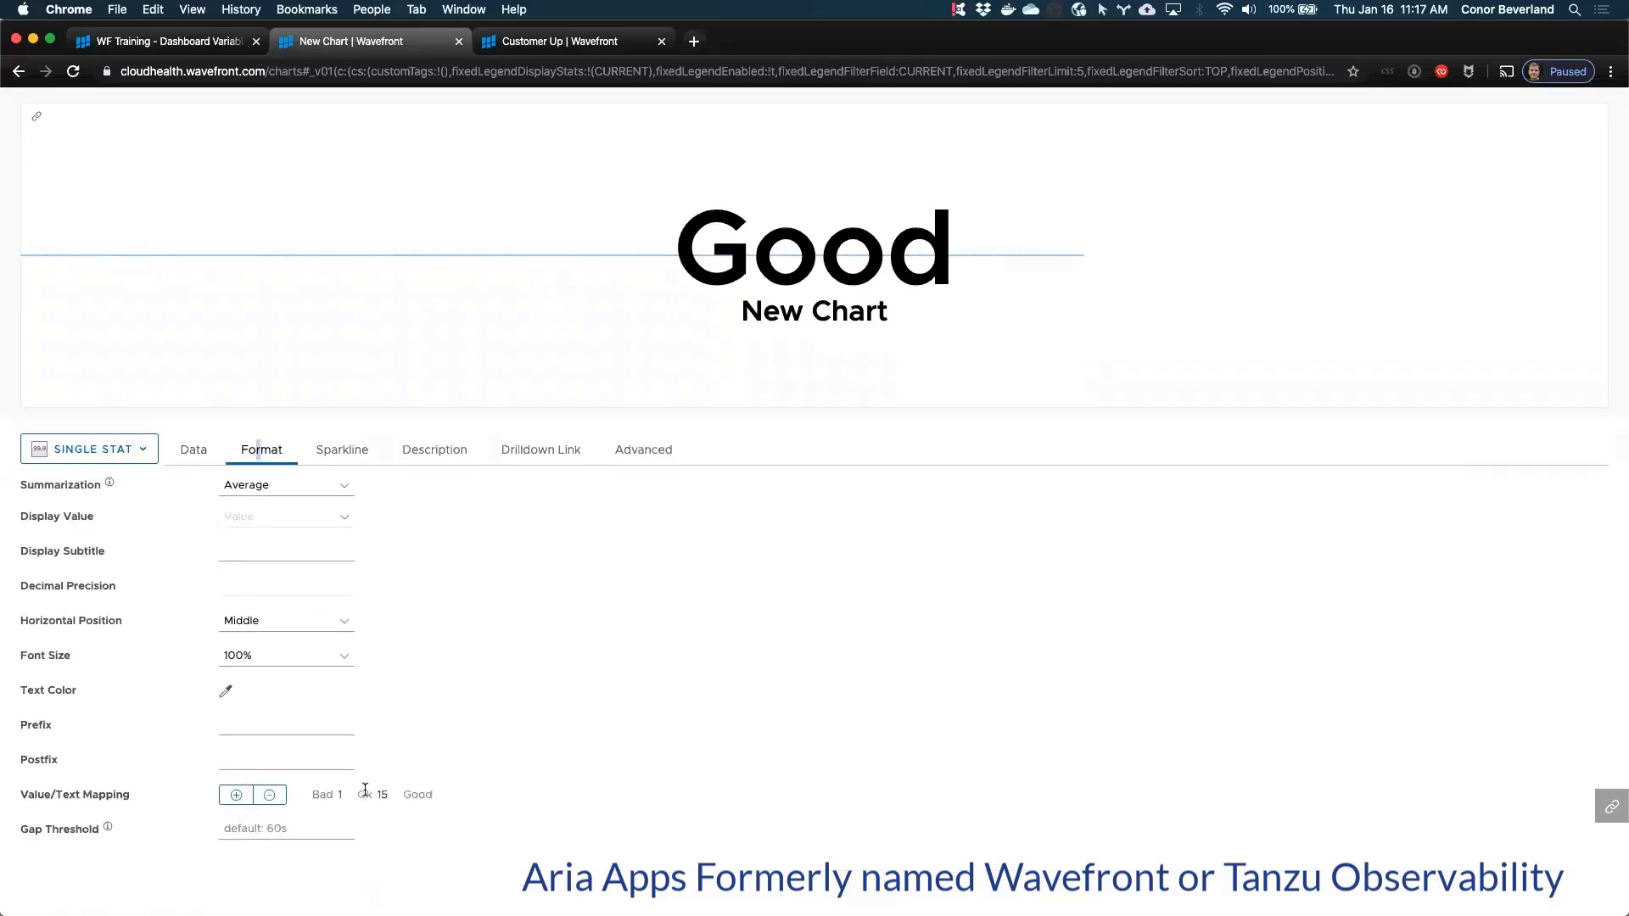
{"action": "left_click", "coordinate": [347, 454]}
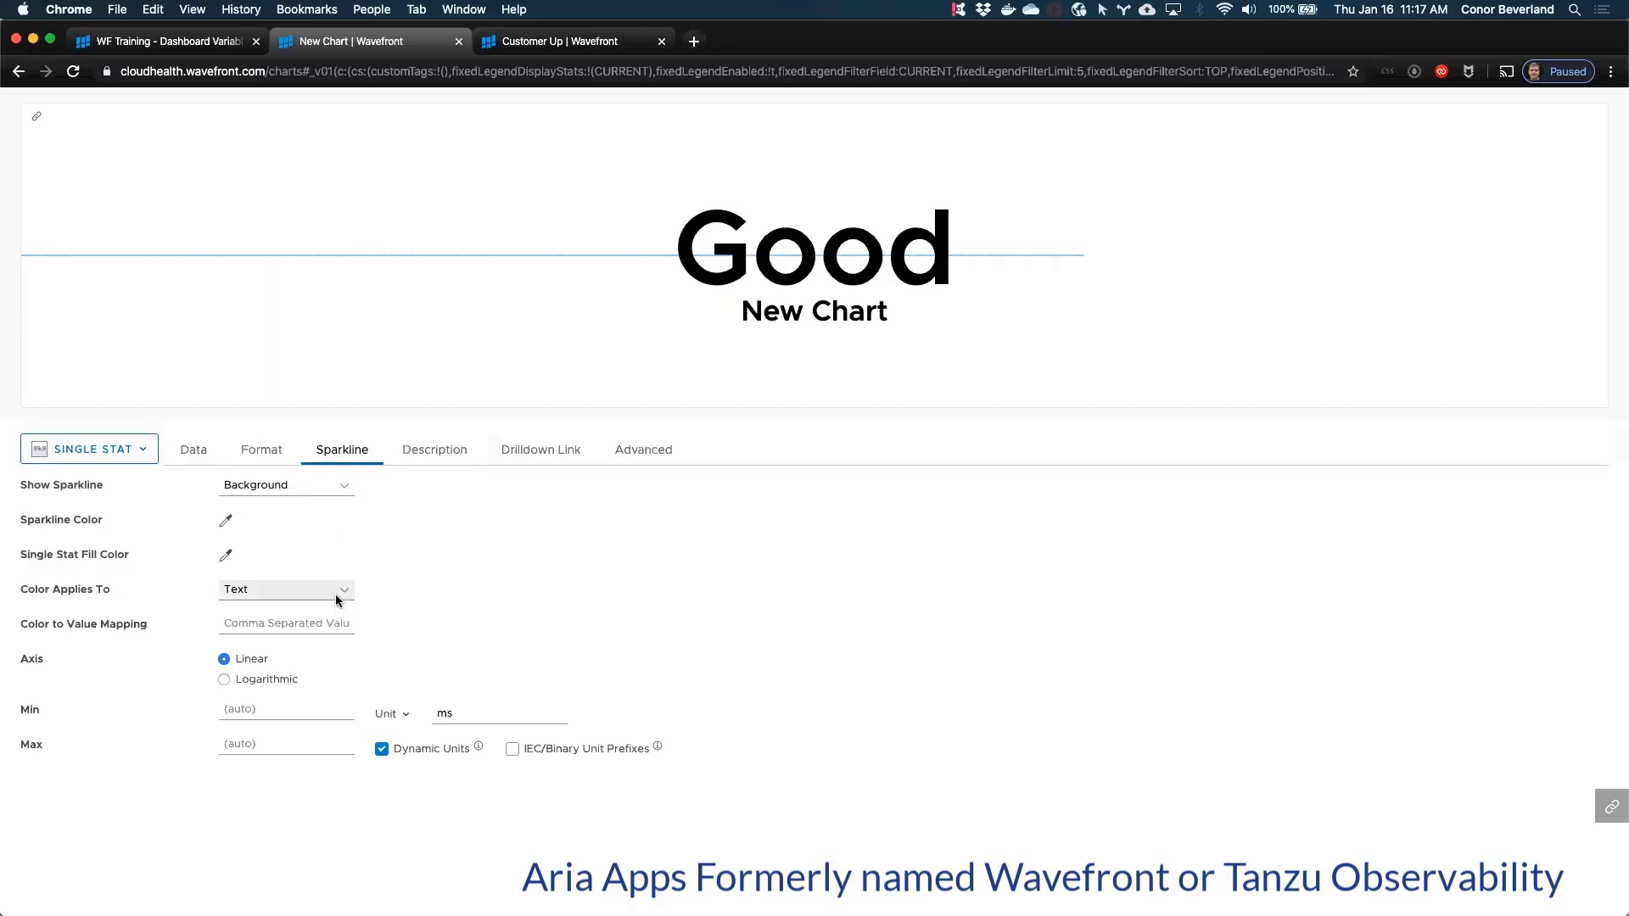
{"action": "left_click", "coordinate": [333, 497]}
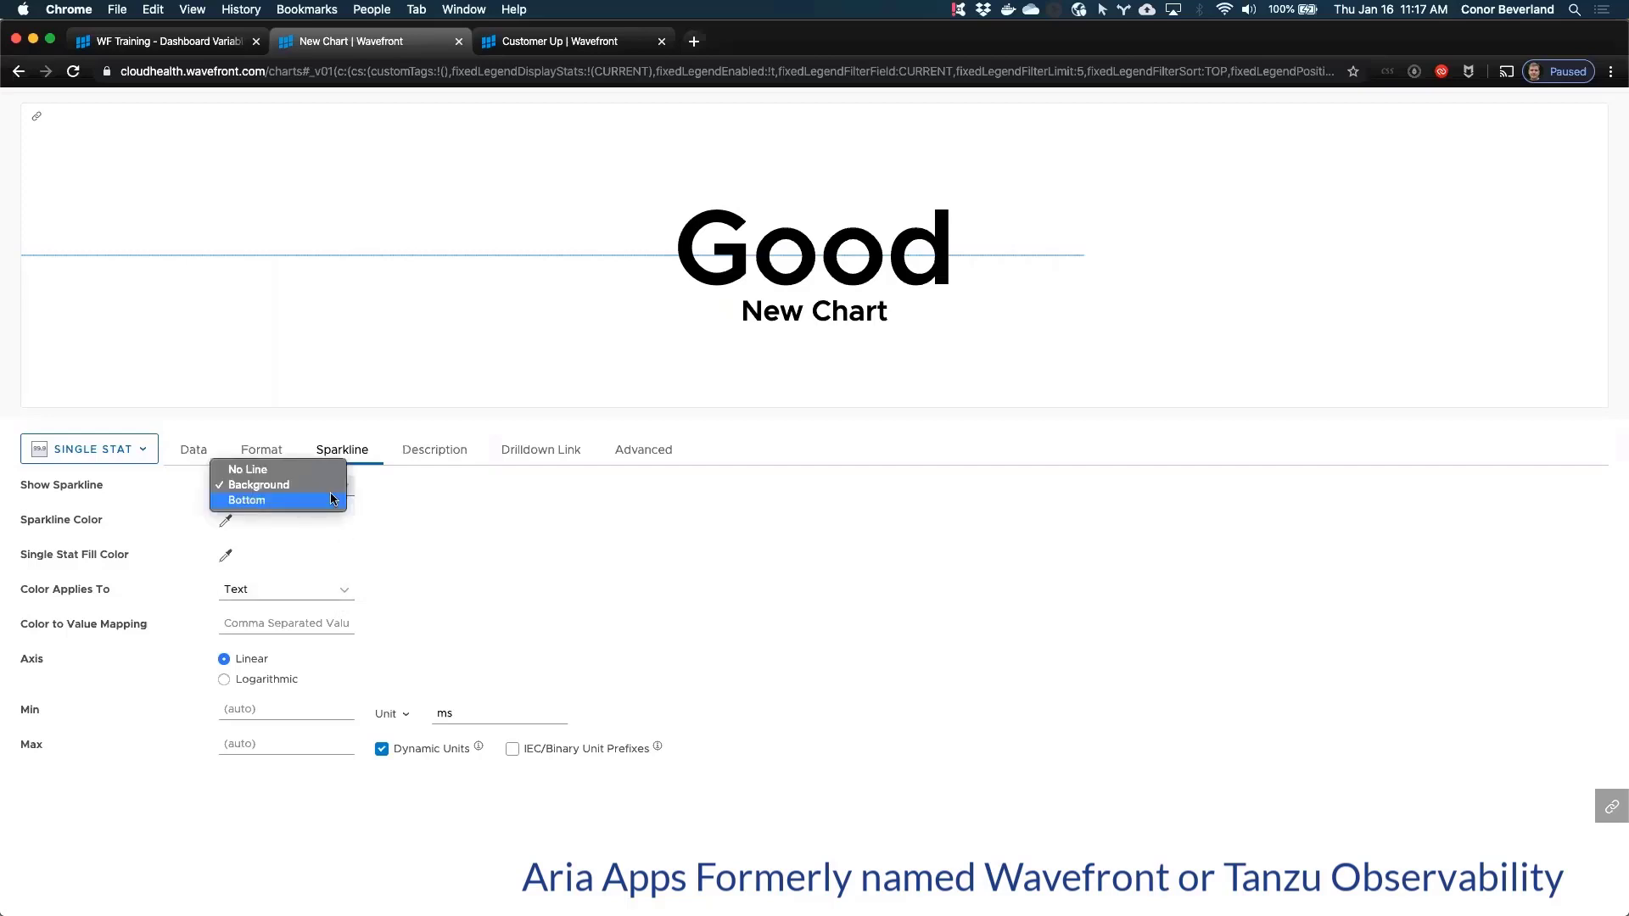
{"action": "left_click", "coordinate": [415, 544]}
Step: Apply the color to the background and enter 1, 15 as the color-to-value mapping thresholds
{"action": "left_click", "coordinate": [293, 590]}
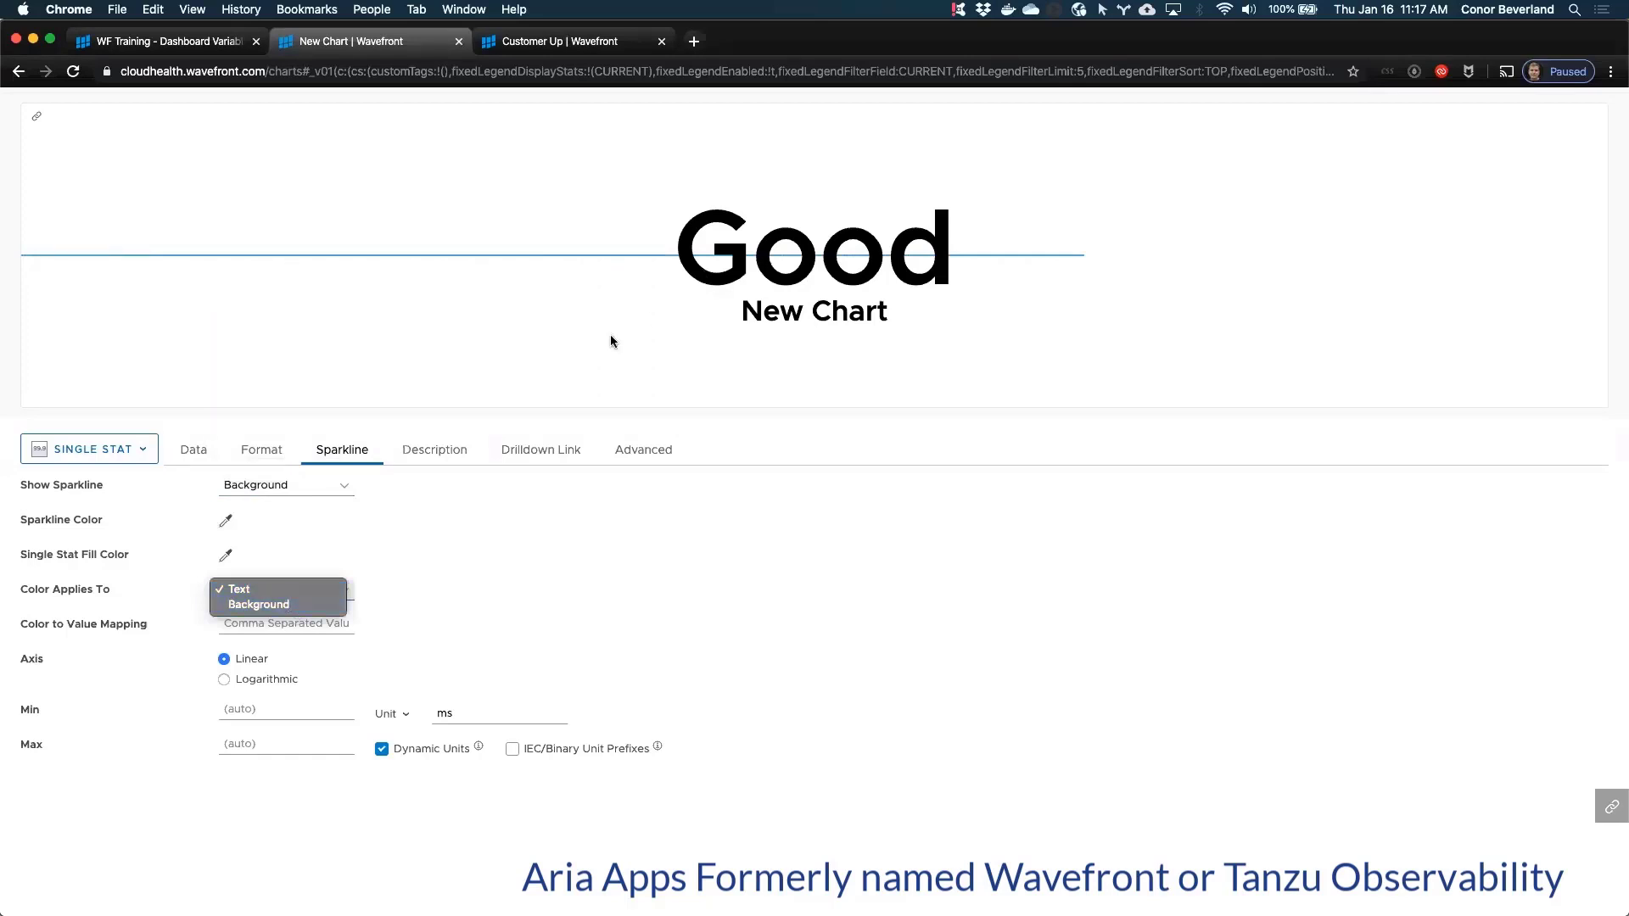
{"action": "left_click", "coordinate": [296, 607]}
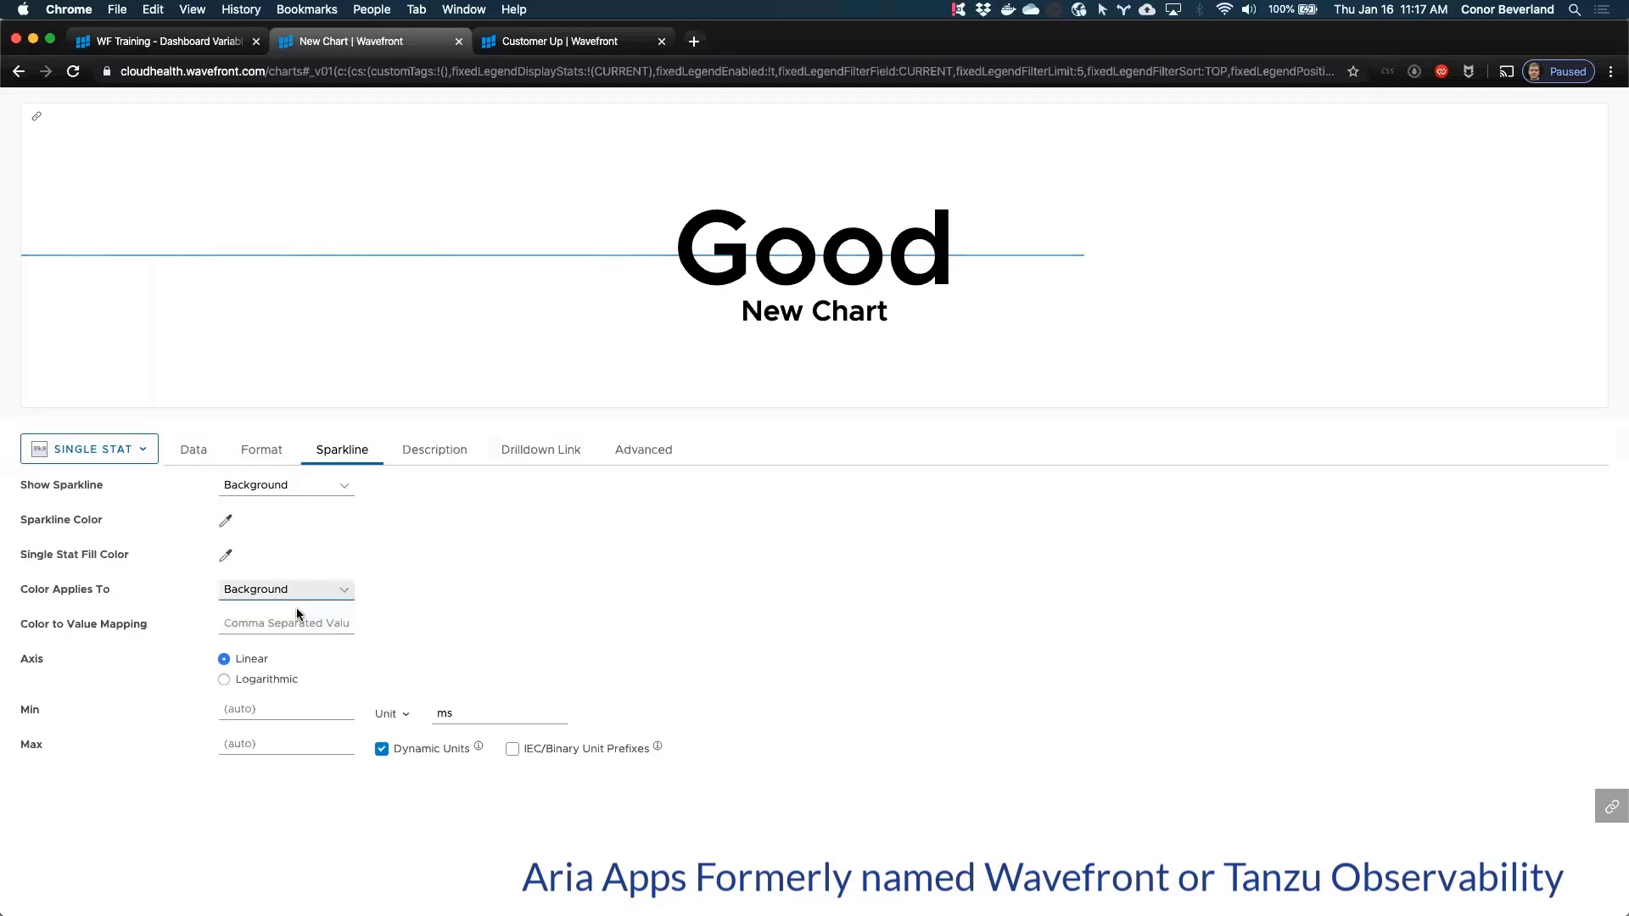
{"action": "left_click", "coordinate": [285, 624]}
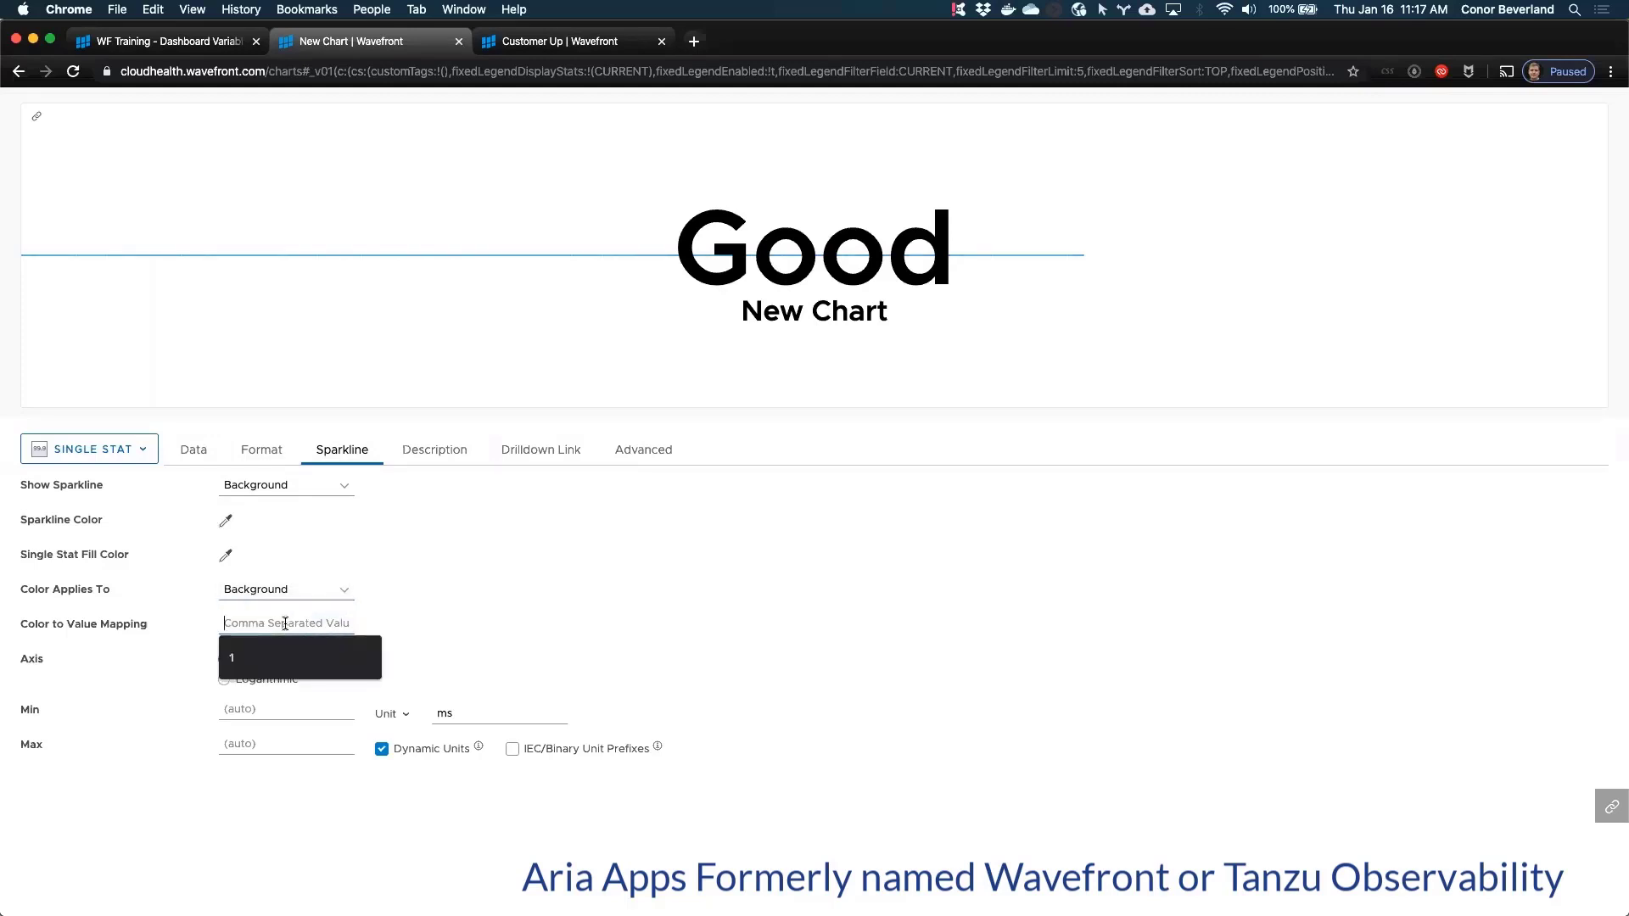
{"action": "type", "text": "1,"}
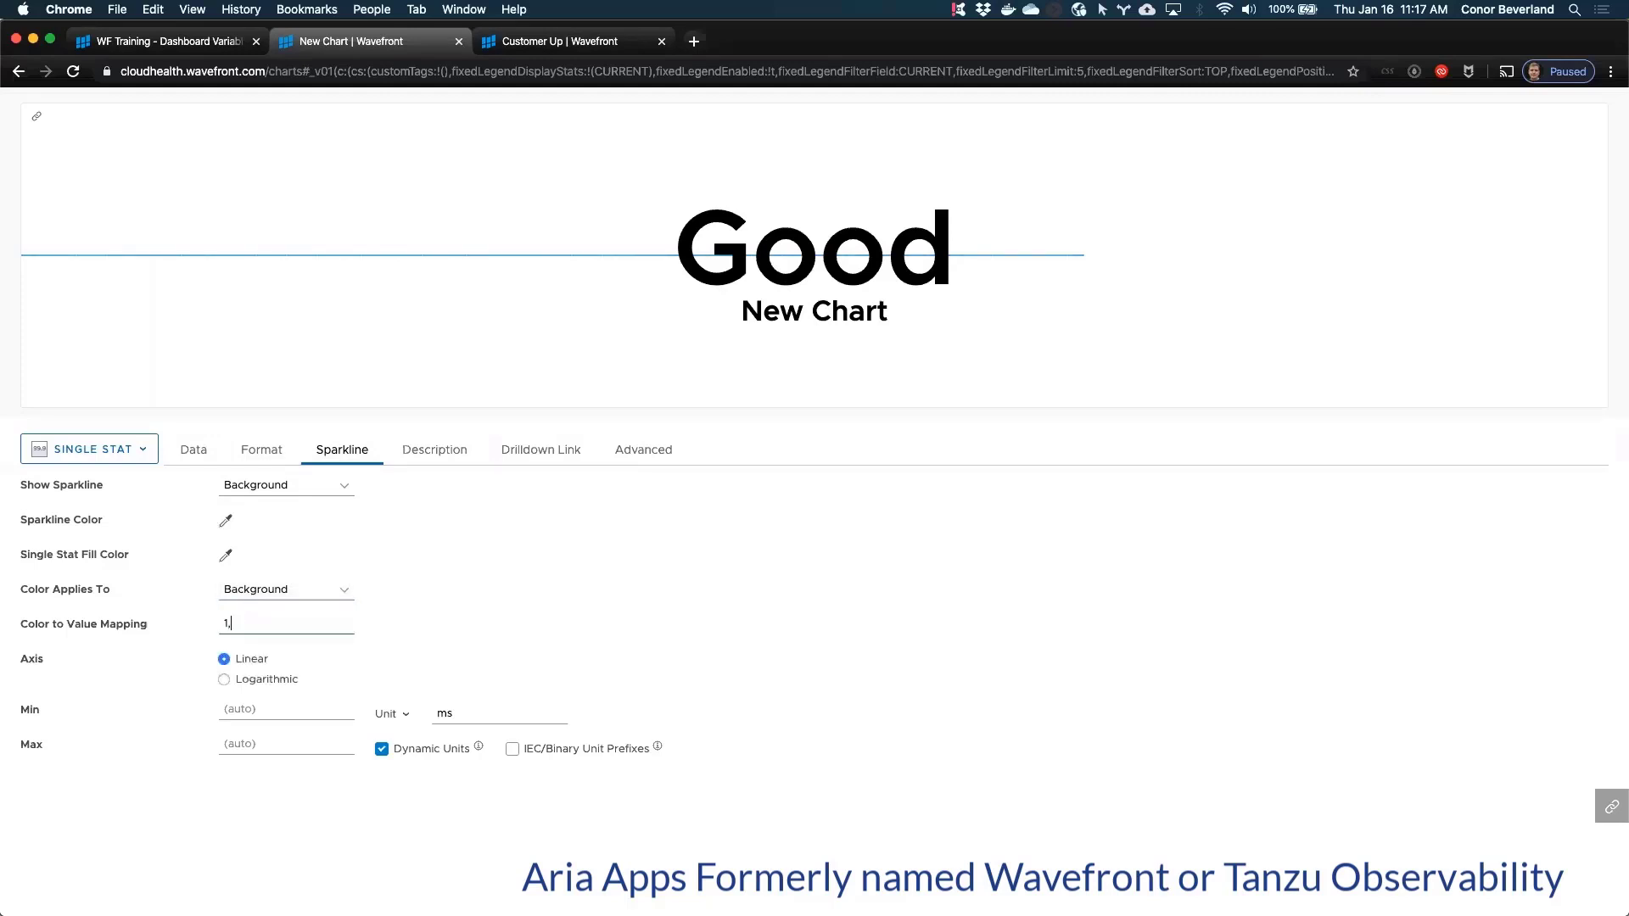
{"action": "type", "text": " 15"}
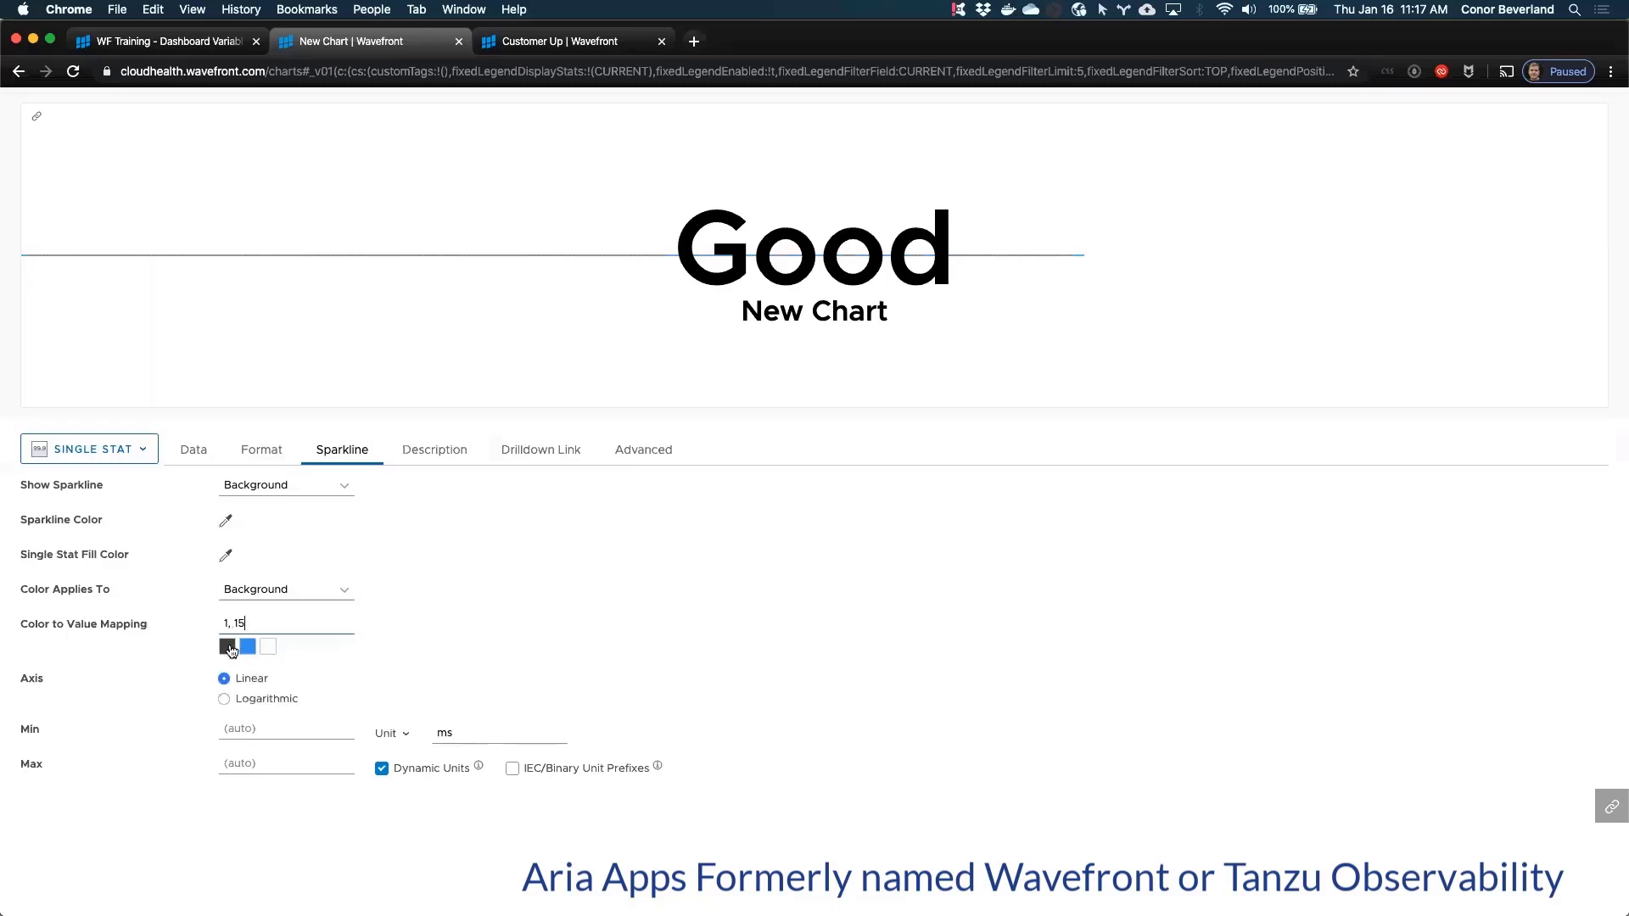
Step: Set the mapping color below 1 to red and the color above 15 to green
{"action": "left_click", "coordinate": [227, 648]}
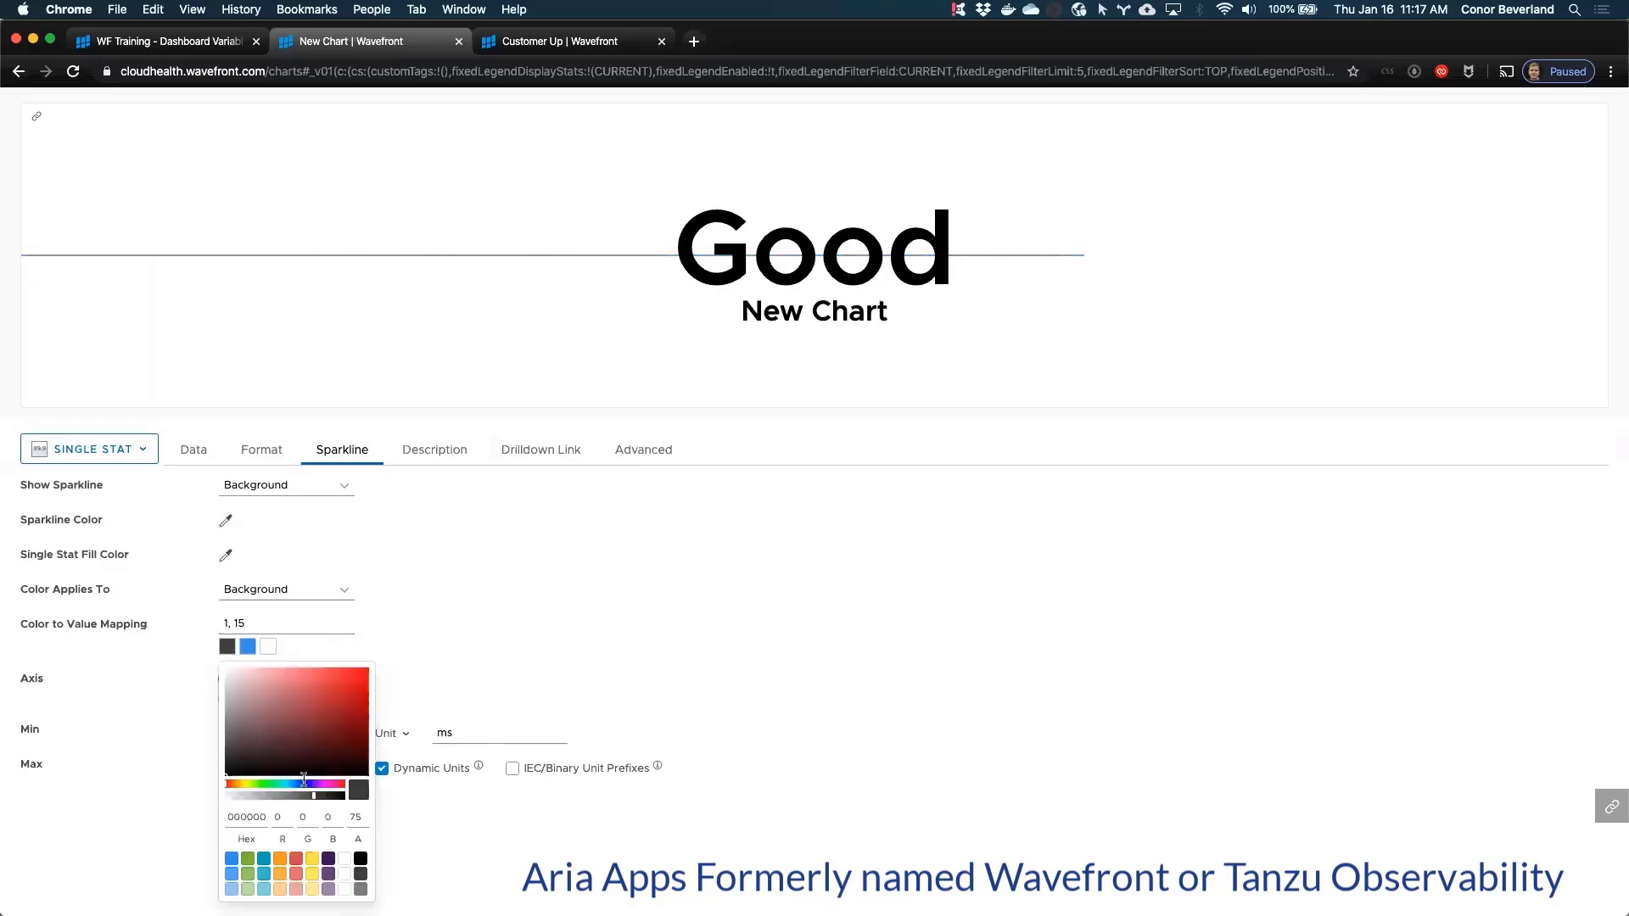
{"action": "left_click", "coordinate": [296, 859]}
{"action": "left_click", "coordinate": [443, 667]}
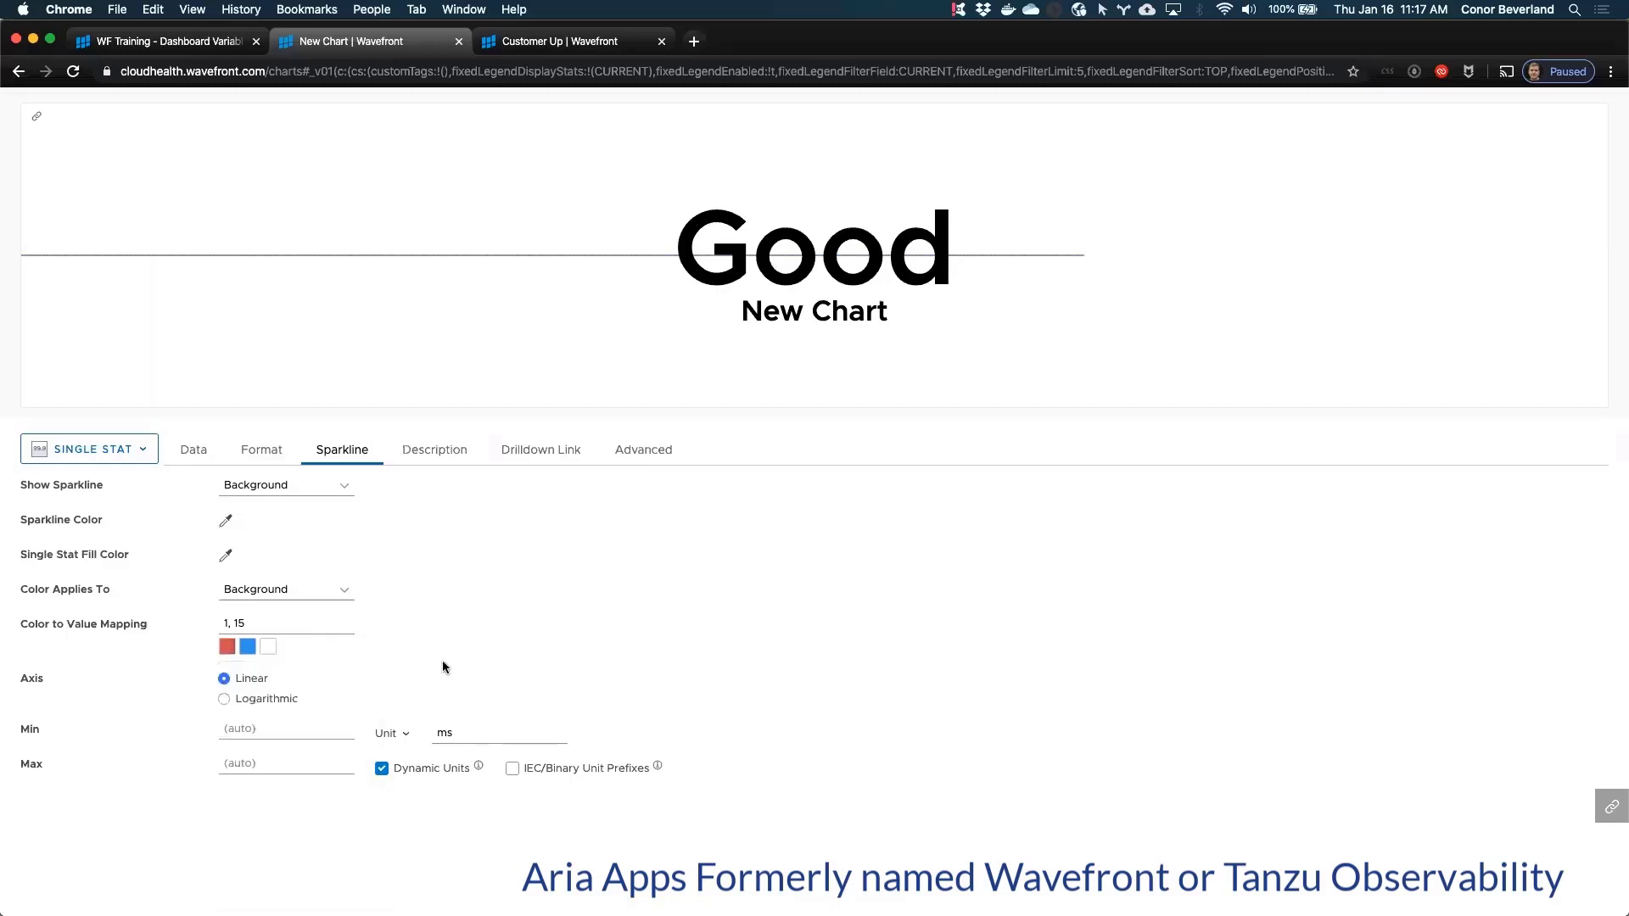
{"action": "left_click", "coordinate": [269, 647]}
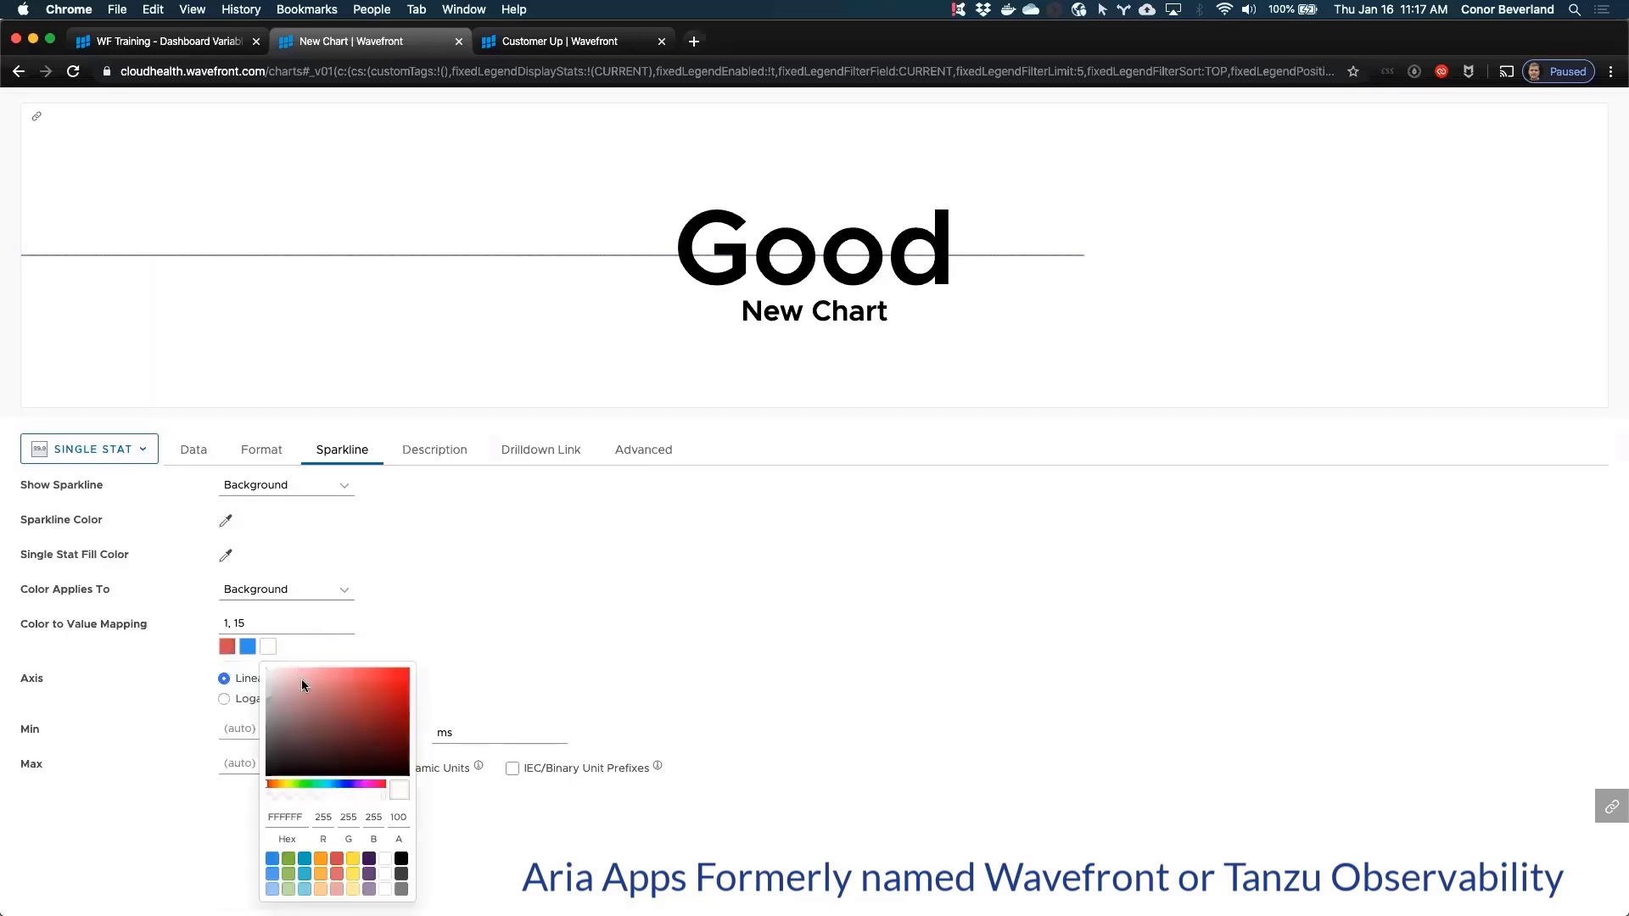
{"action": "left_click", "coordinate": [288, 859]}
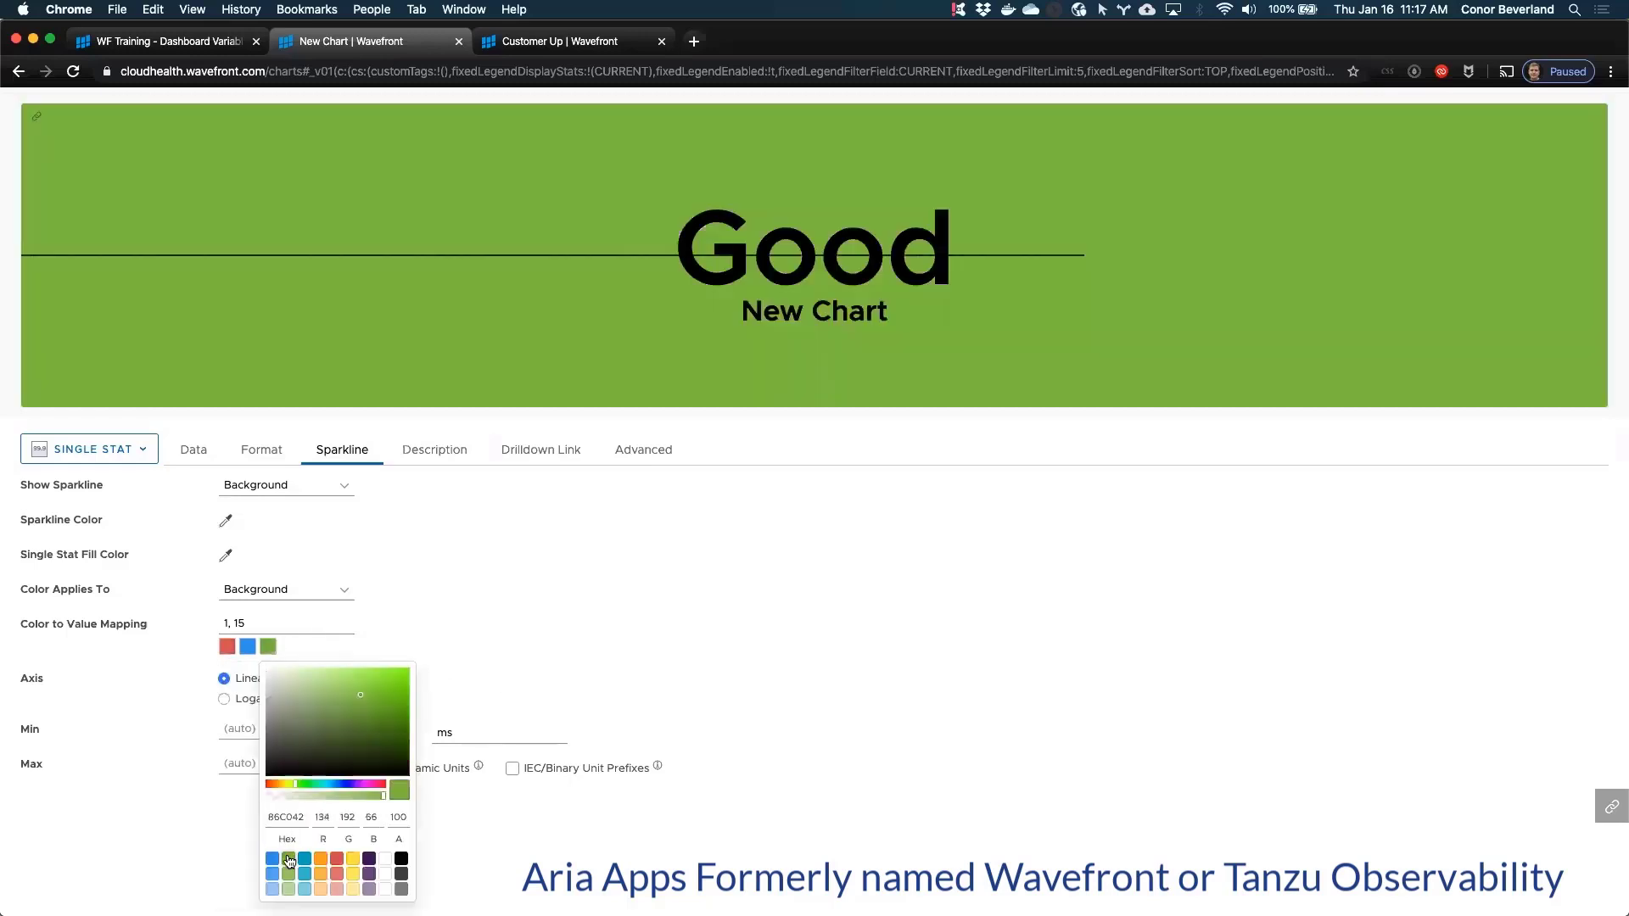
{"action": "left_click", "coordinate": [625, 721]}
Step: Set the latency query to 0 to test the background color mapping
{"action": "left_click", "coordinate": [197, 450]}
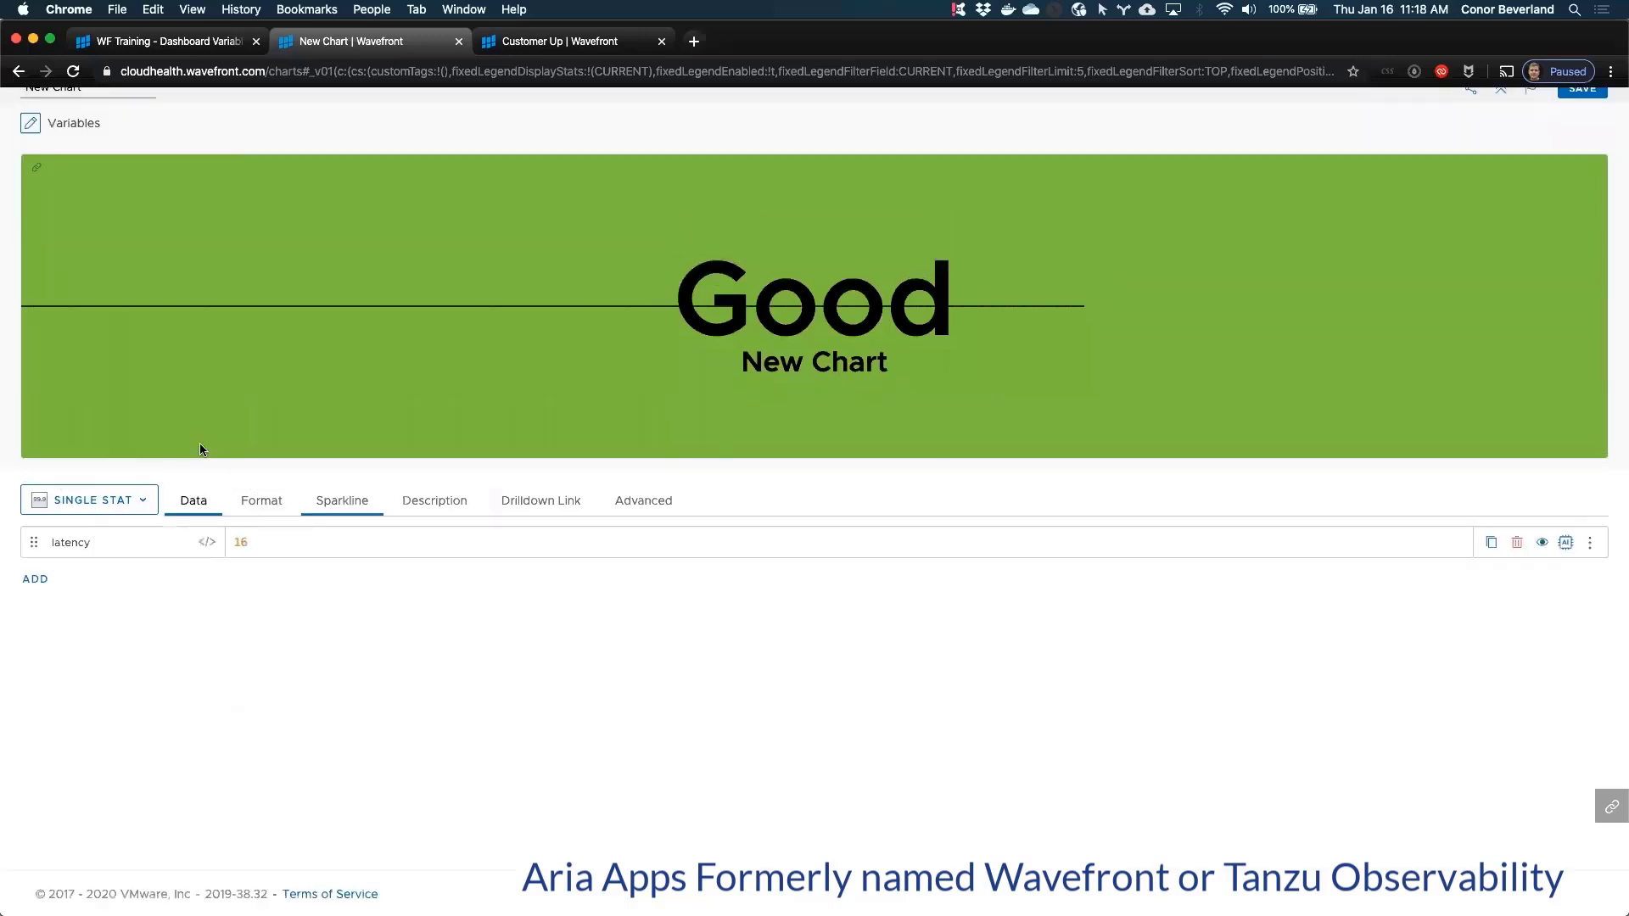
{"action": "left_click_drag", "start_coordinate": [270, 543], "coordinate": [160, 525]}
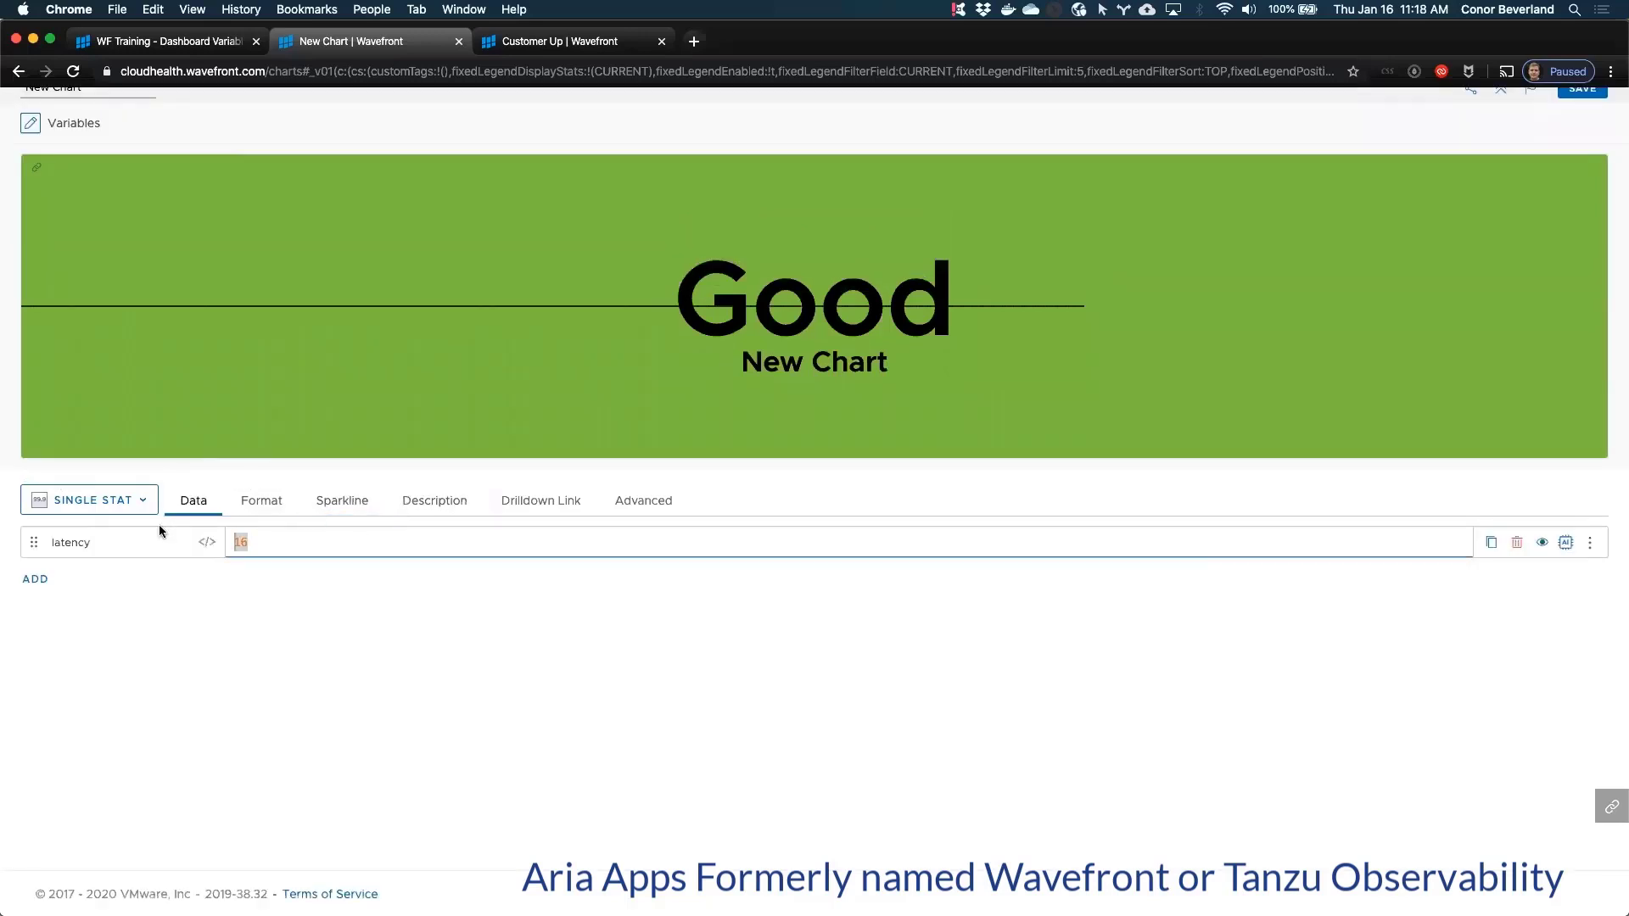
{"action": "type", "text": "0"}
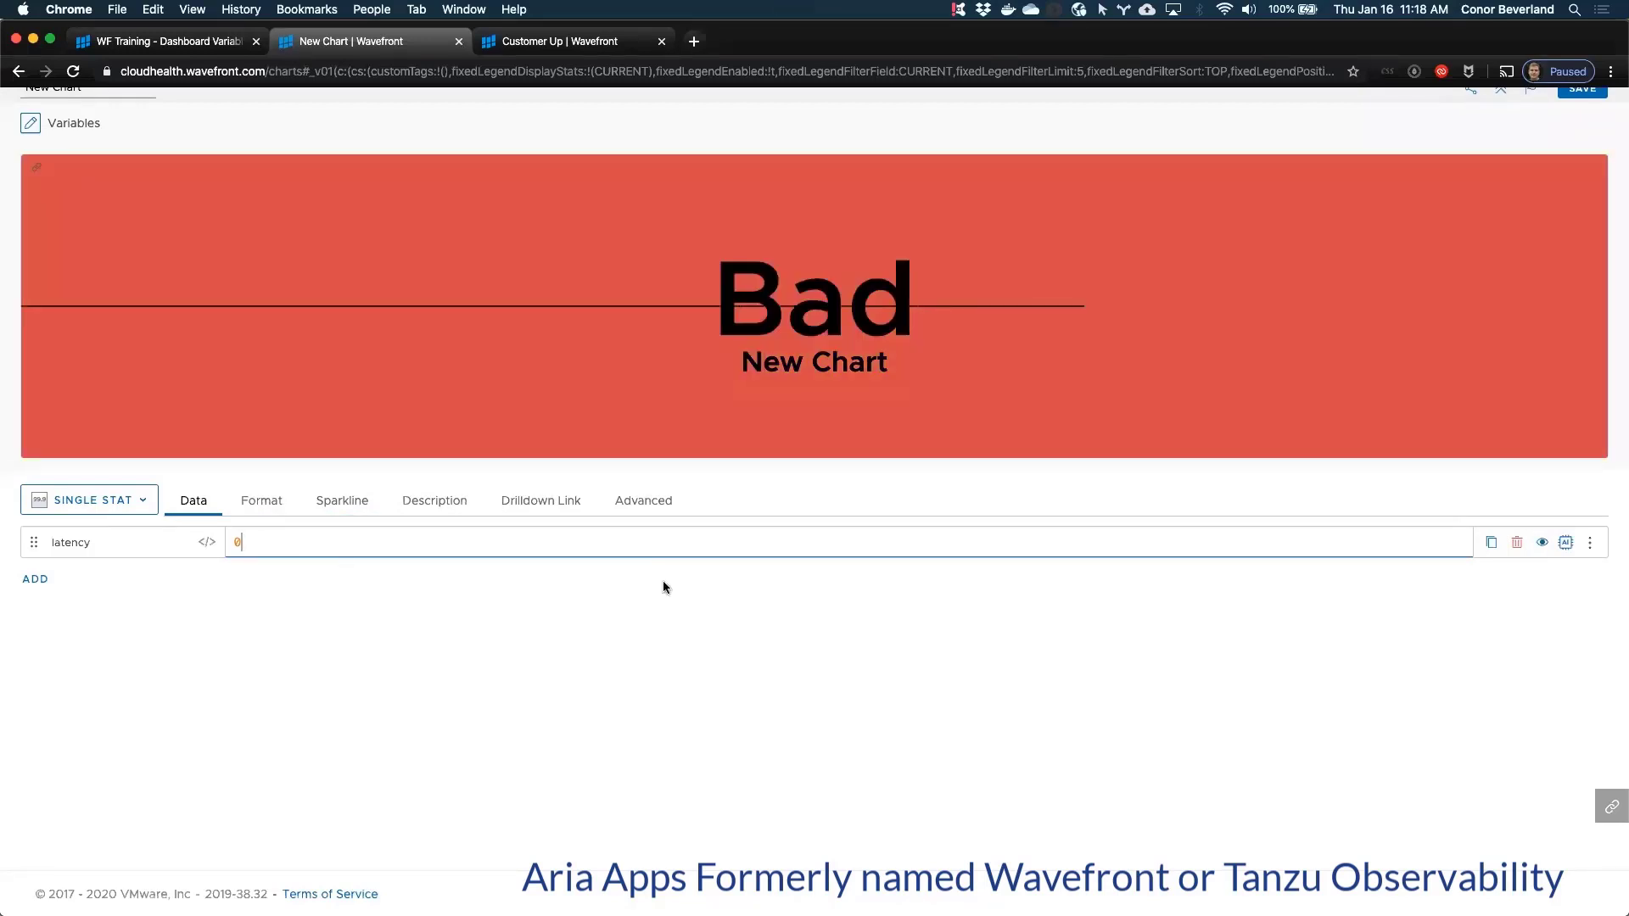
Step: Add a drilldown link that targets the Wavefront Proxy System Metrics dashboard
{"action": "left_click", "coordinate": [520, 500]}
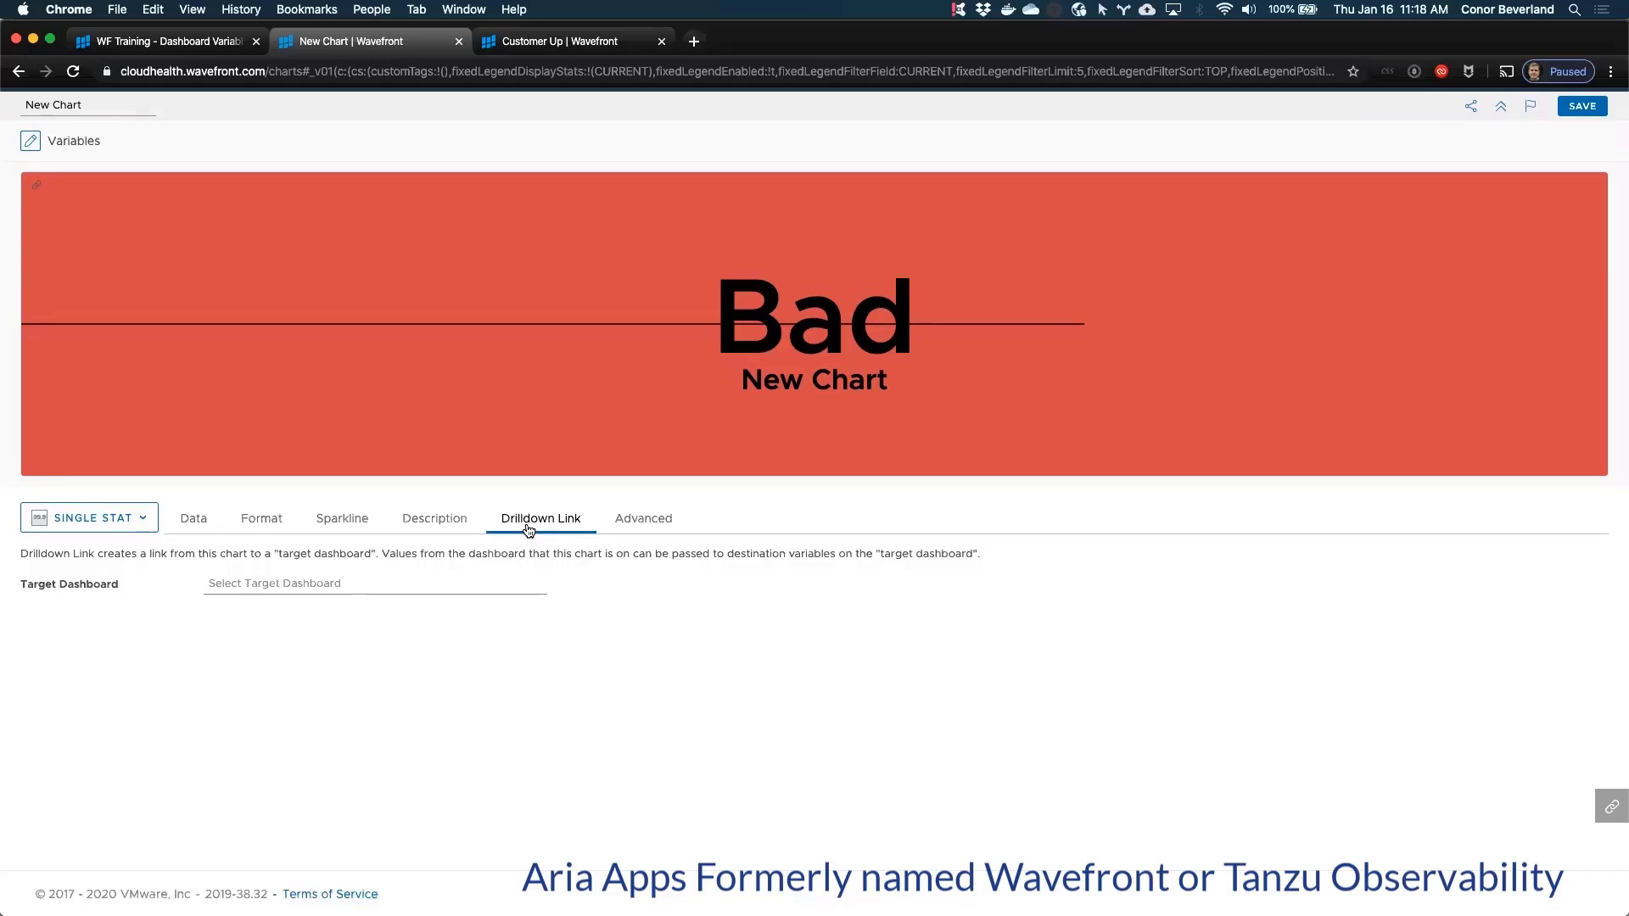
{"action": "left_click", "coordinate": [414, 581]}
{"action": "type", "text": "wave"}
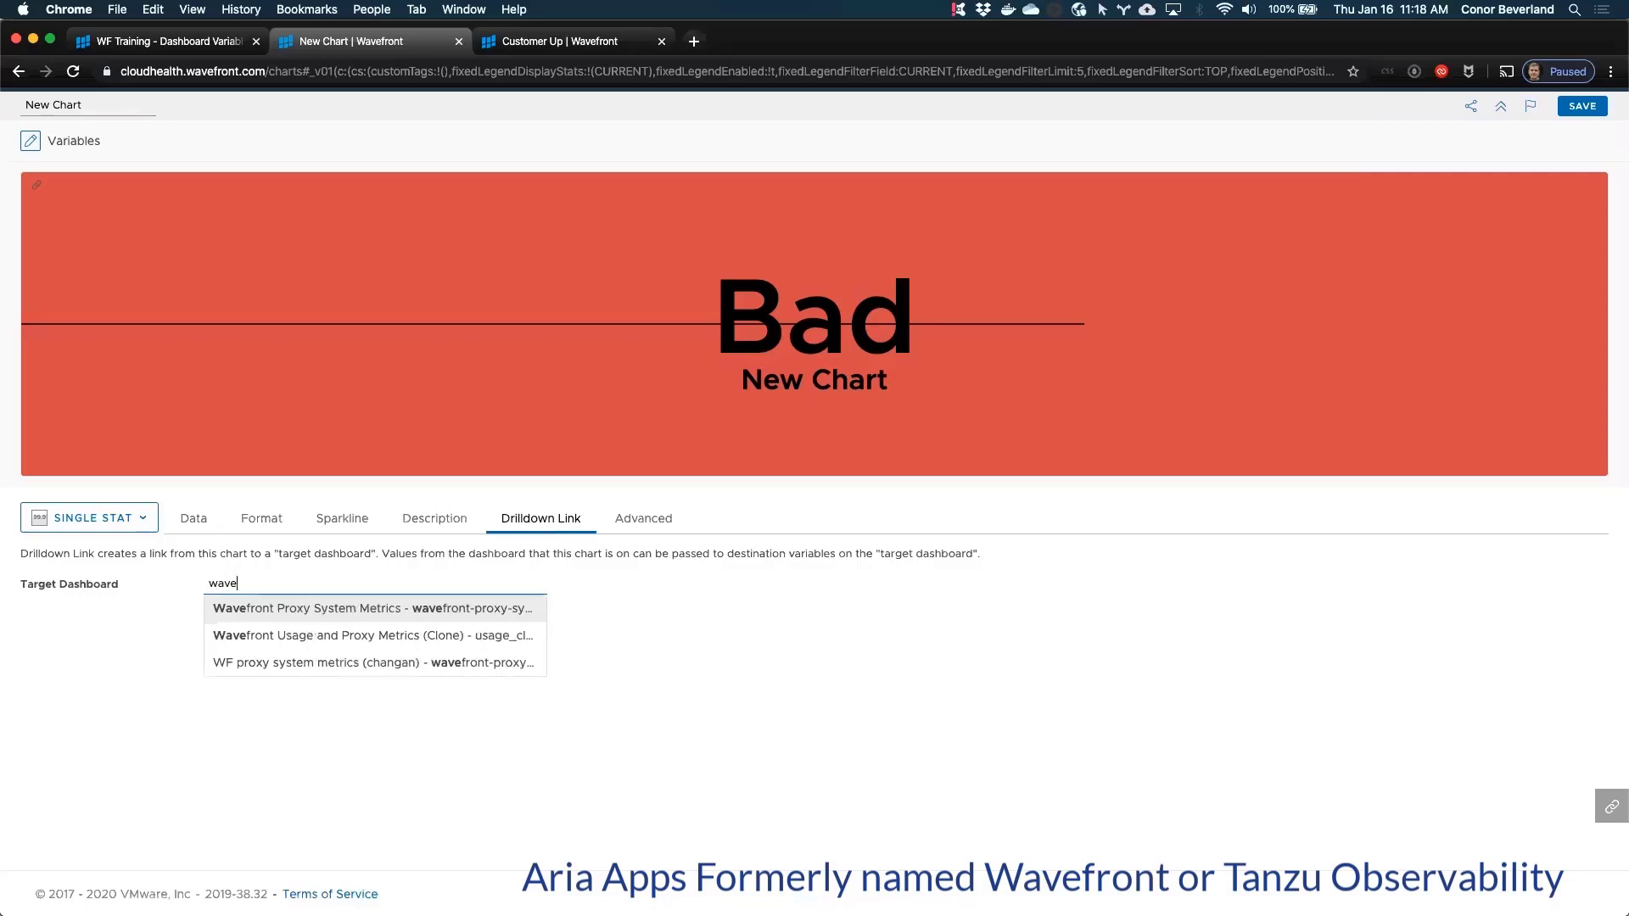
{"action": "left_click", "coordinate": [375, 607]}
Step: Look through the value types the drilldown link can pass, and open the list of chart types
{"action": "left_click", "coordinate": [169, 557]}
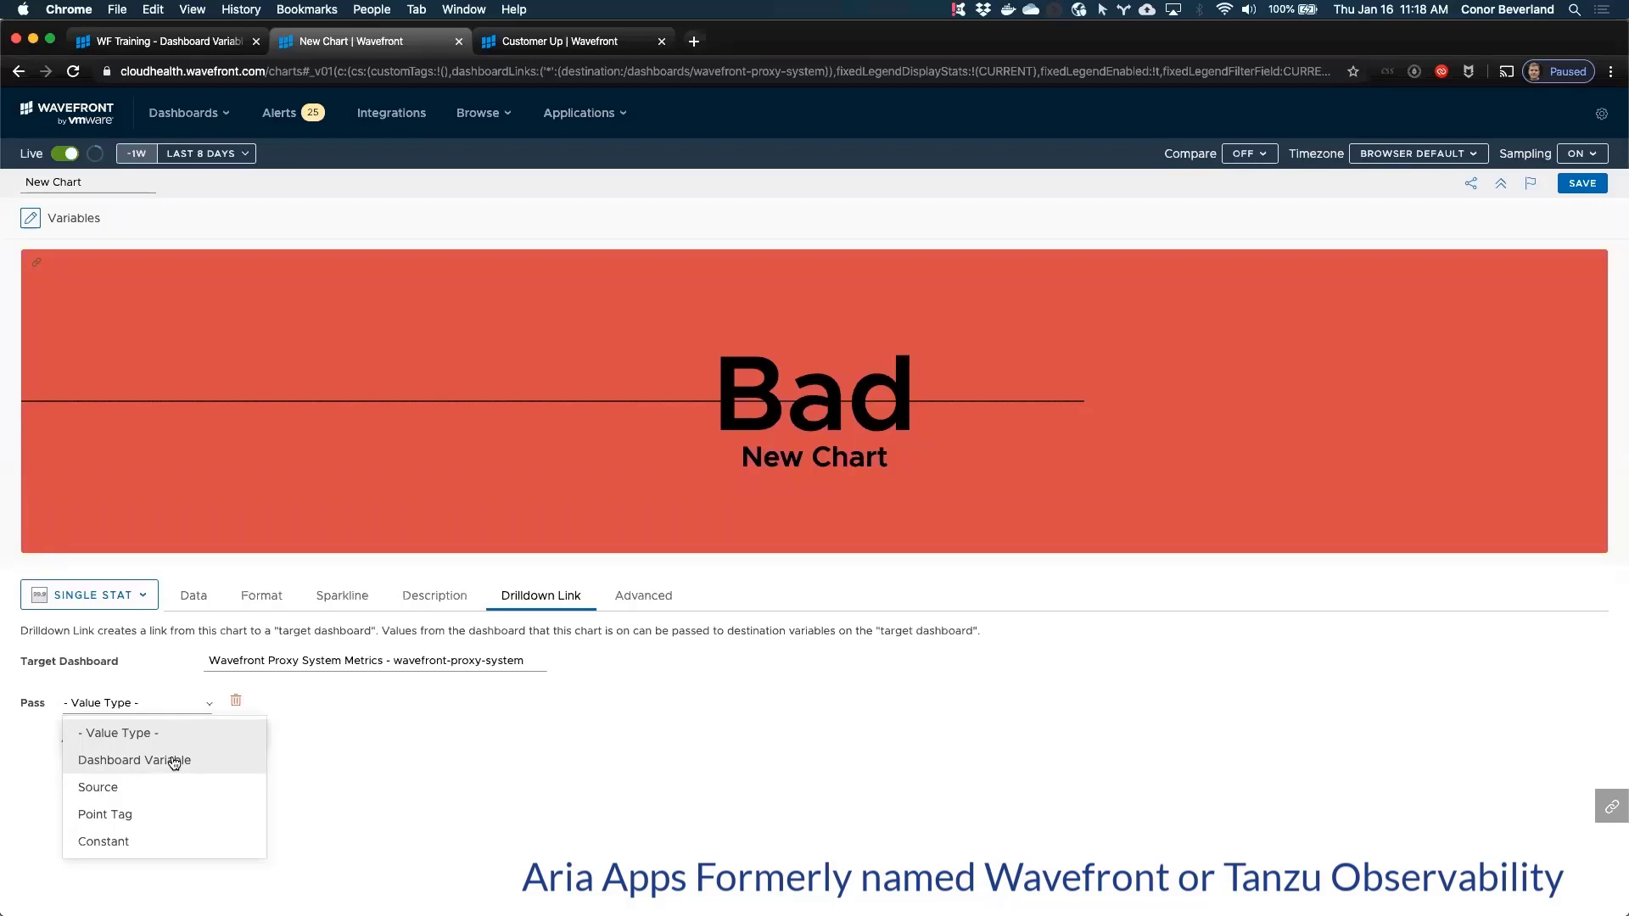
{"action": "scroll", "coordinate": [173, 762], "scroll_direction": "down", "scroll_amount": 1}
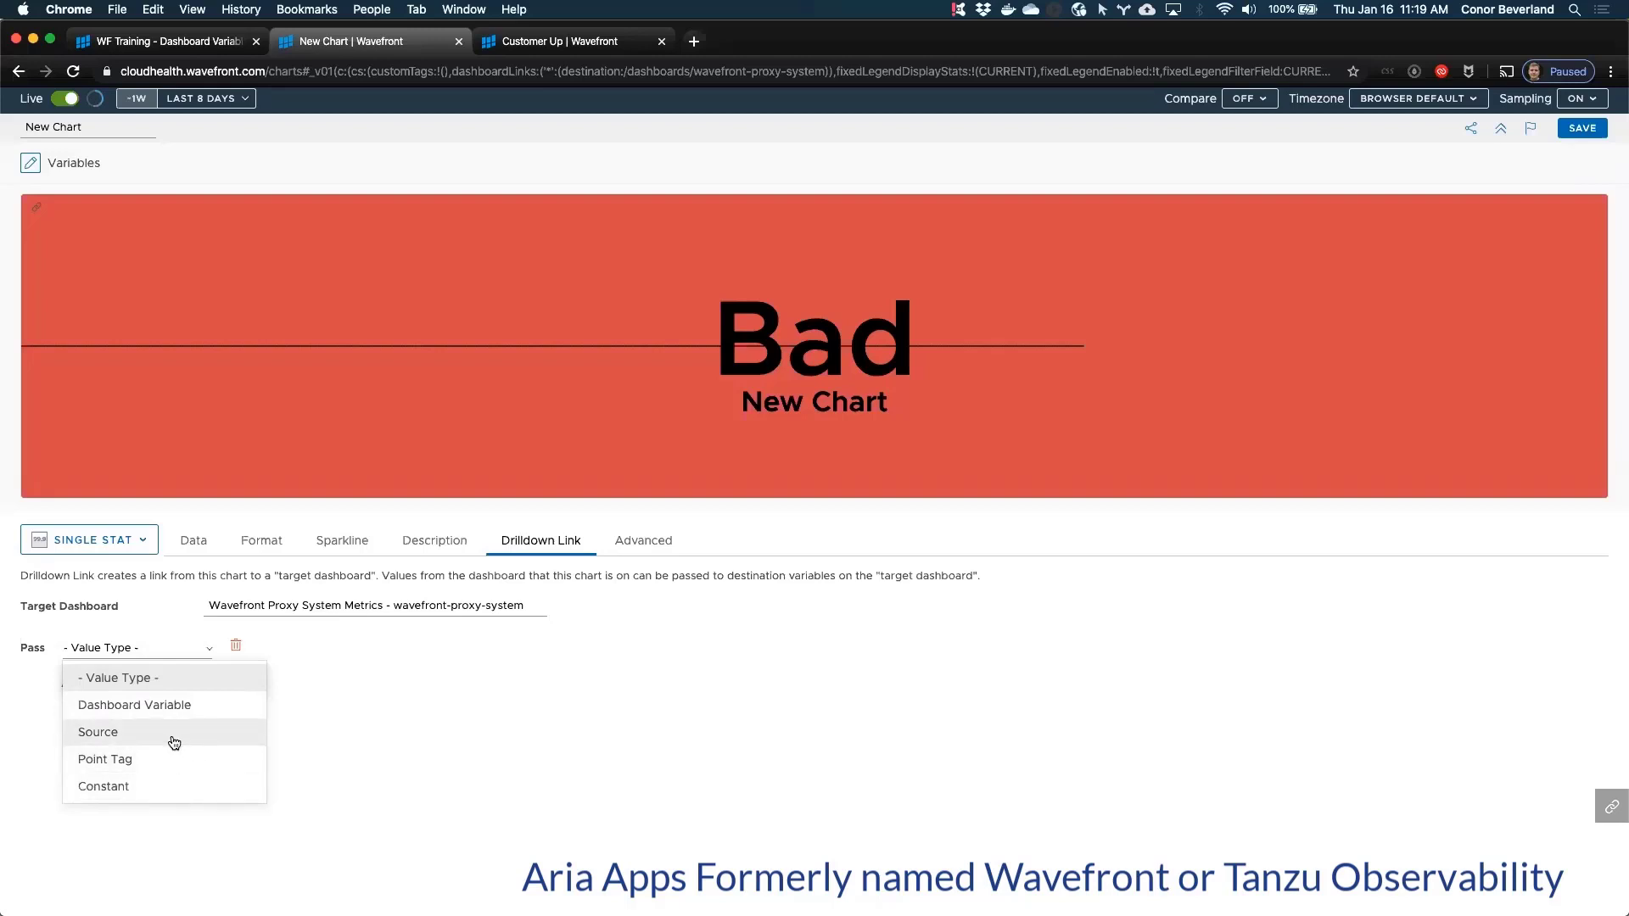
{"action": "left_click", "coordinate": [384, 718]}
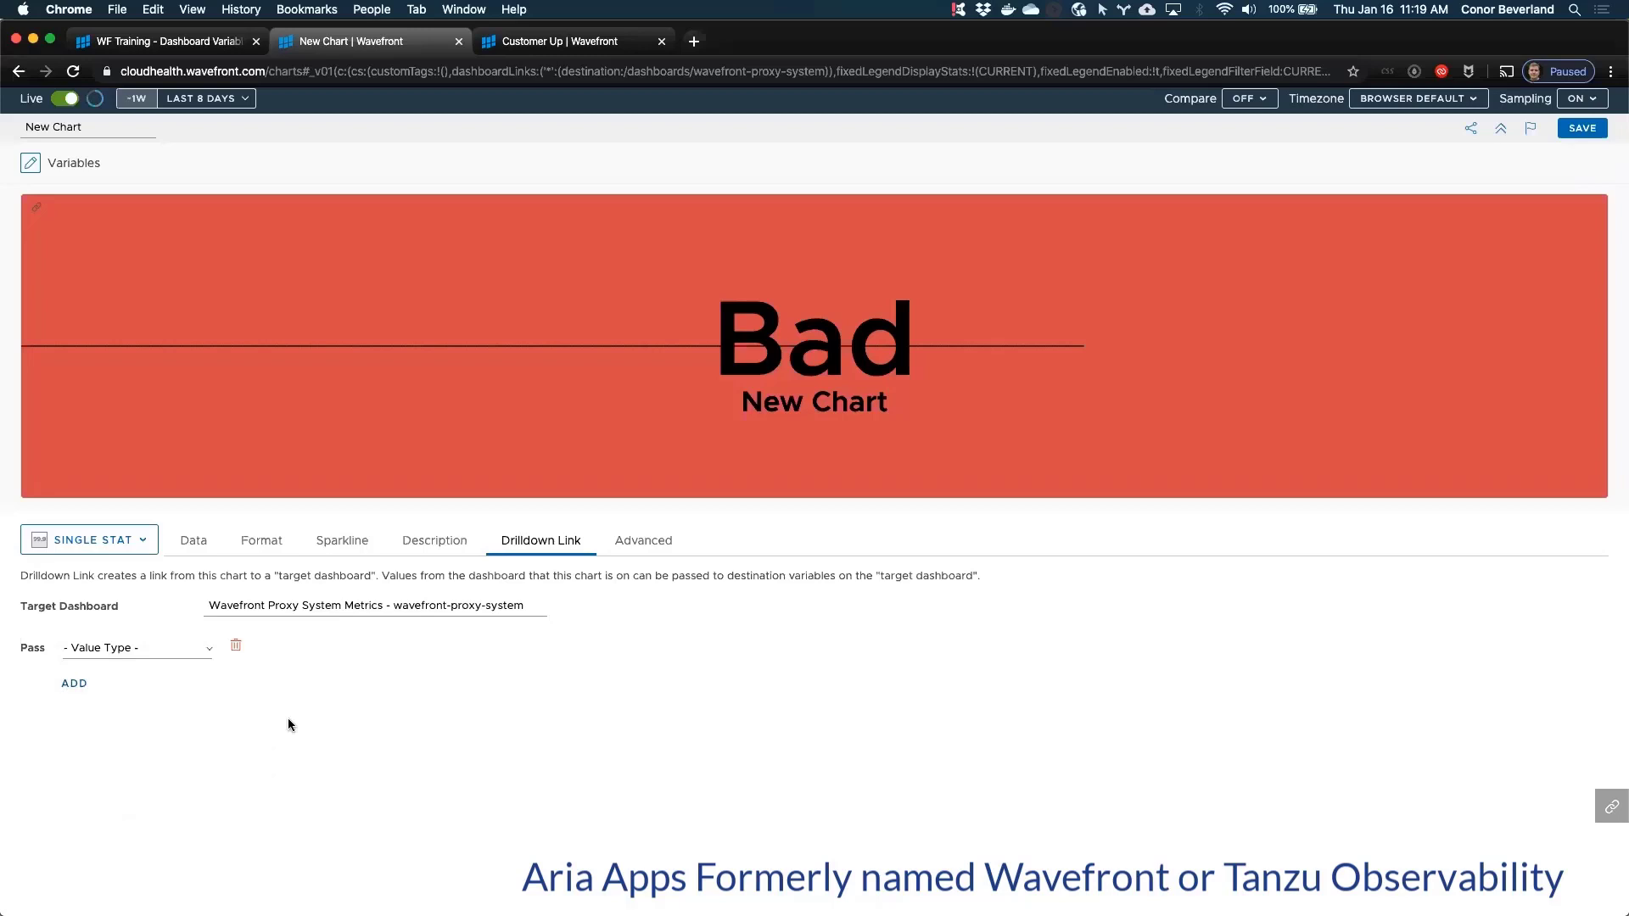
{"action": "left_click", "coordinate": [90, 547]}
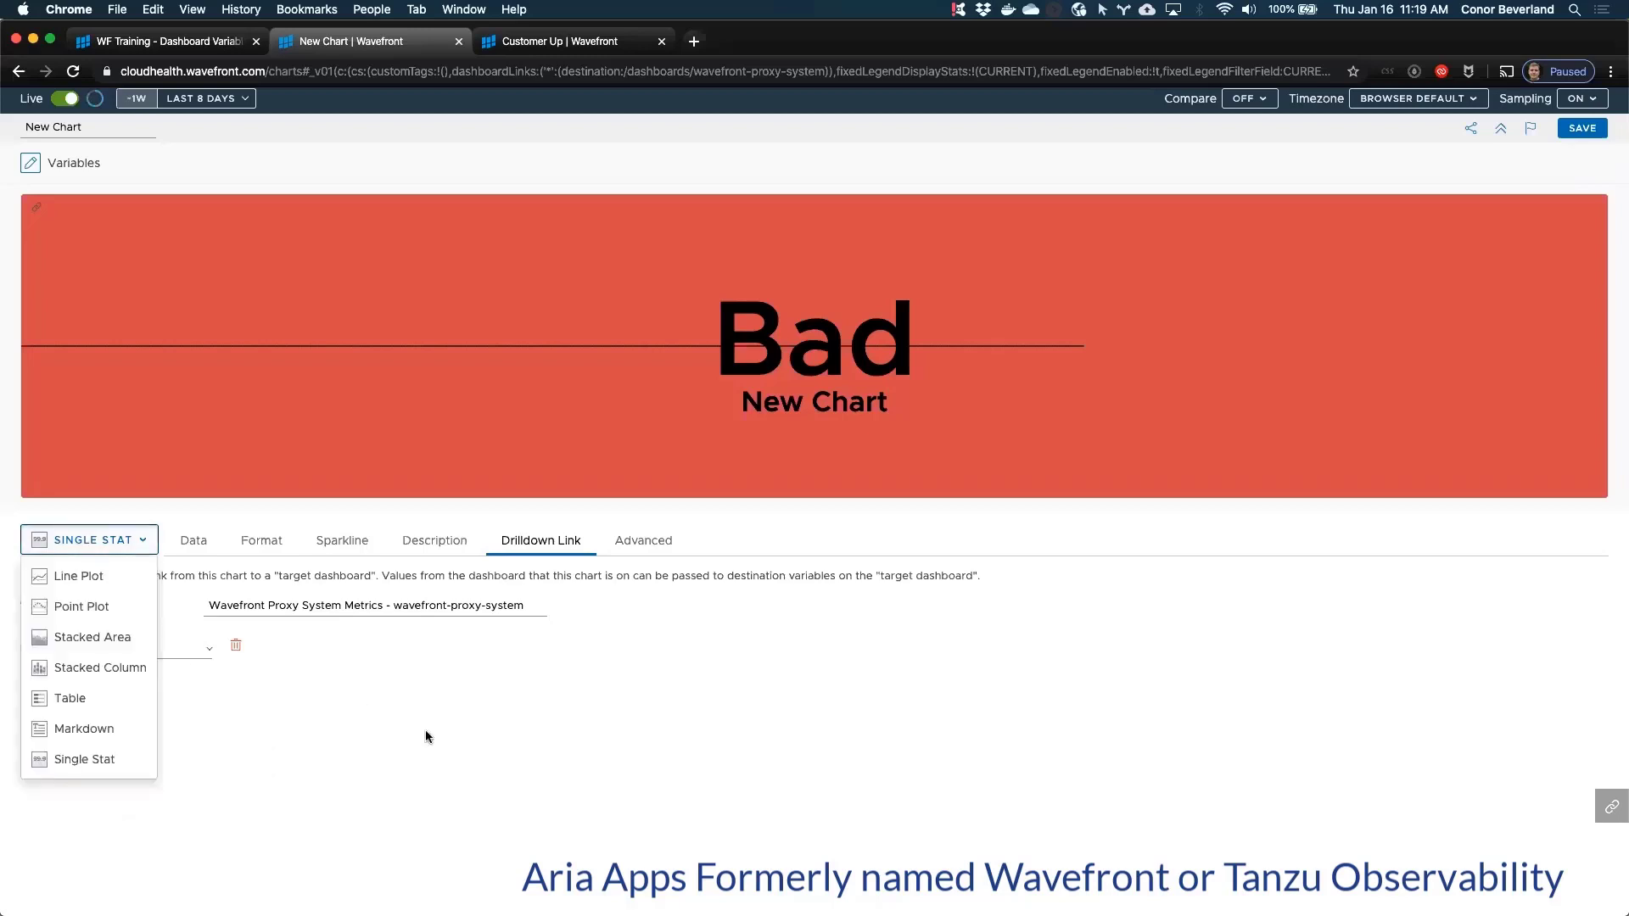
Step: Close the chart type list, switch to the presentation and advance to the slide on why dashboard variables are useful
{"action": "left_click", "coordinate": [502, 723]}
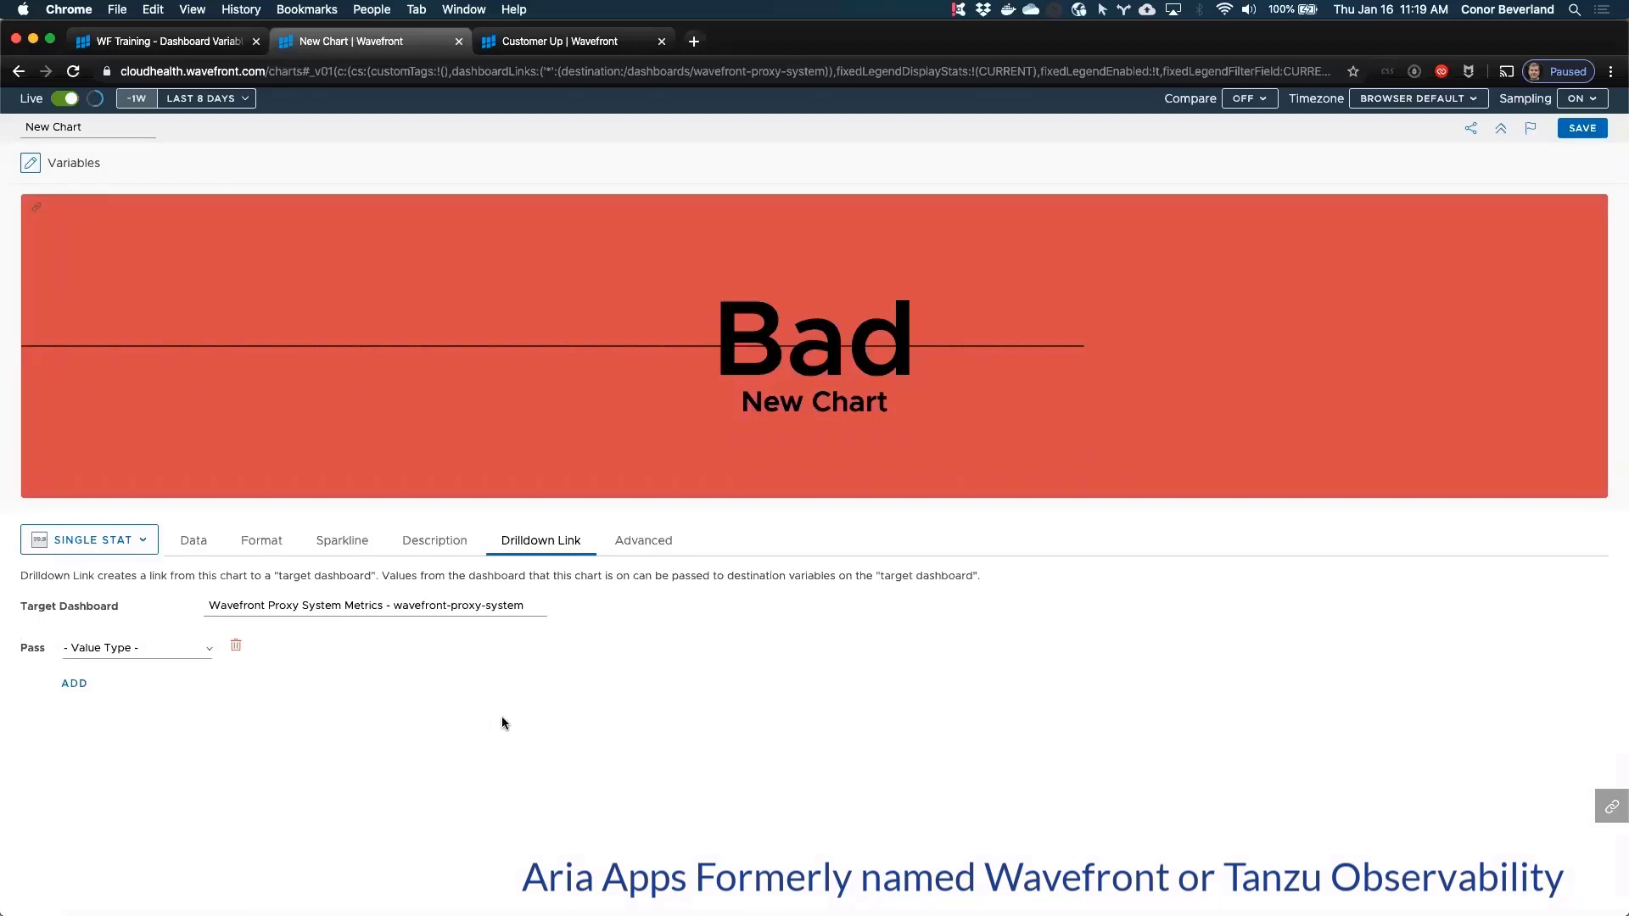
{"action": "key", "text": "super+Tab"}
{"action": "key", "text": "super+Tab"}
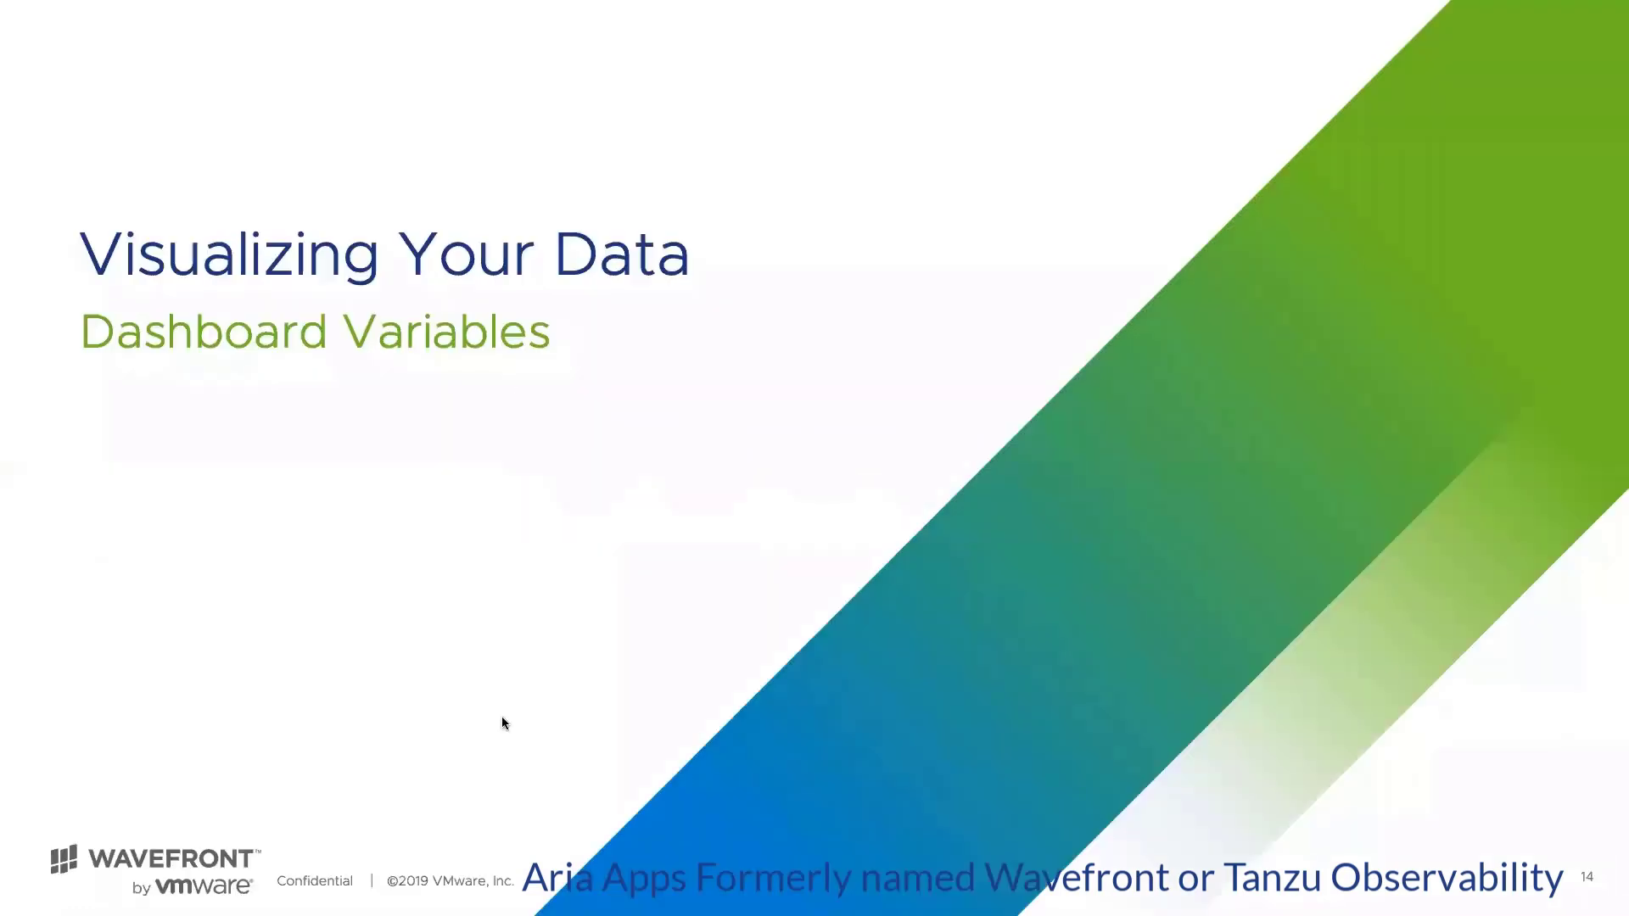
{"action": "left_click", "coordinate": [503, 723]}
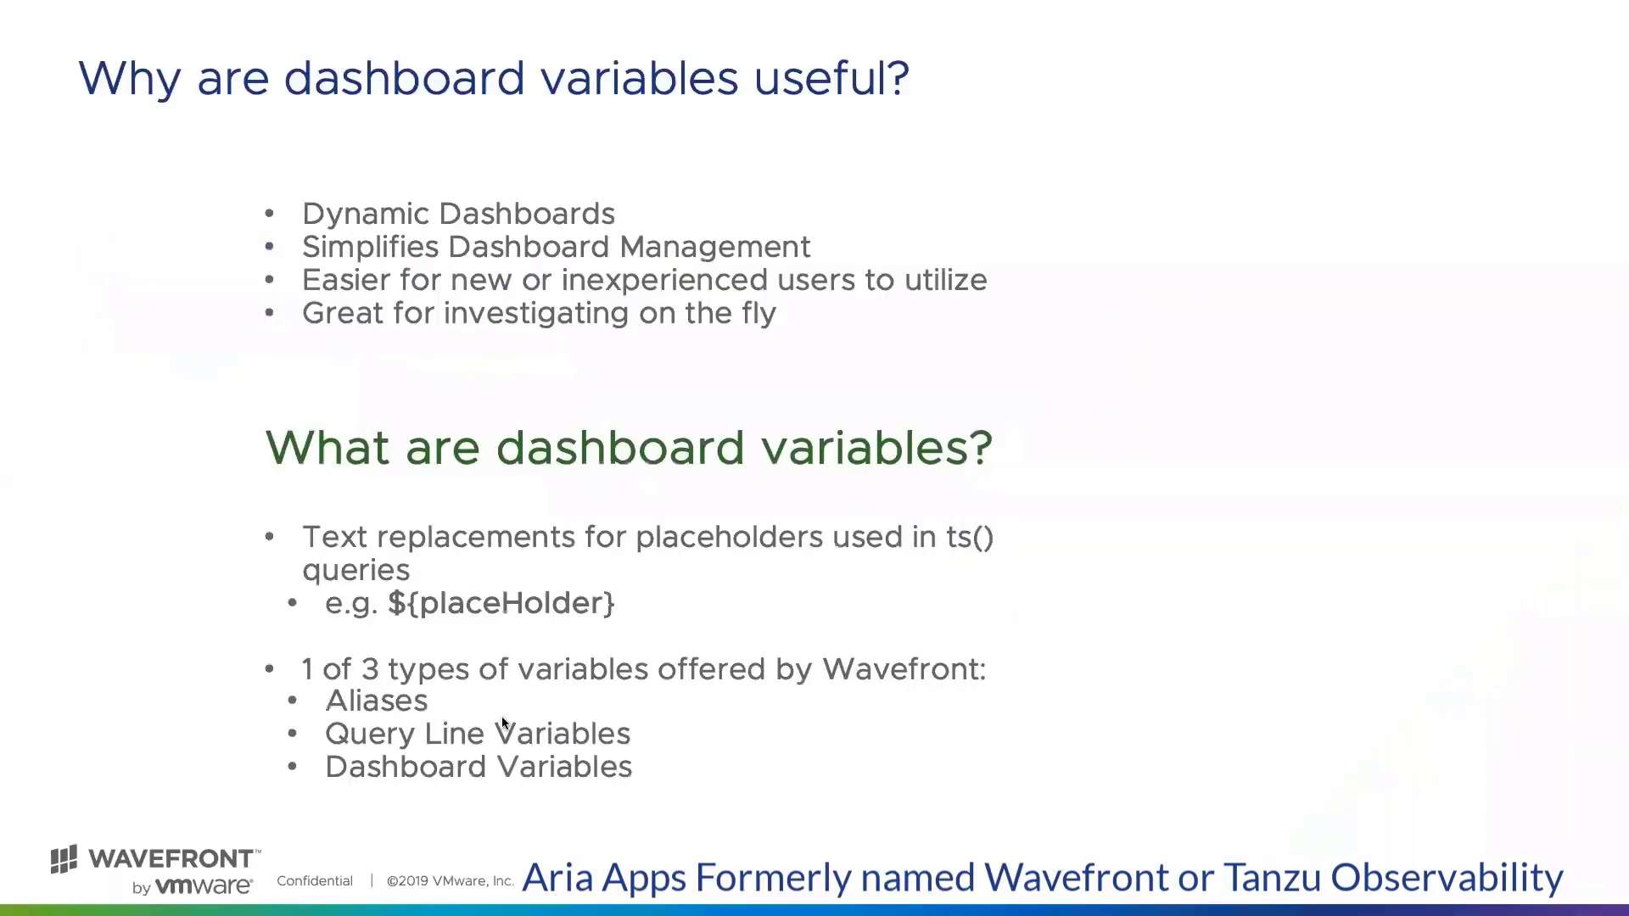
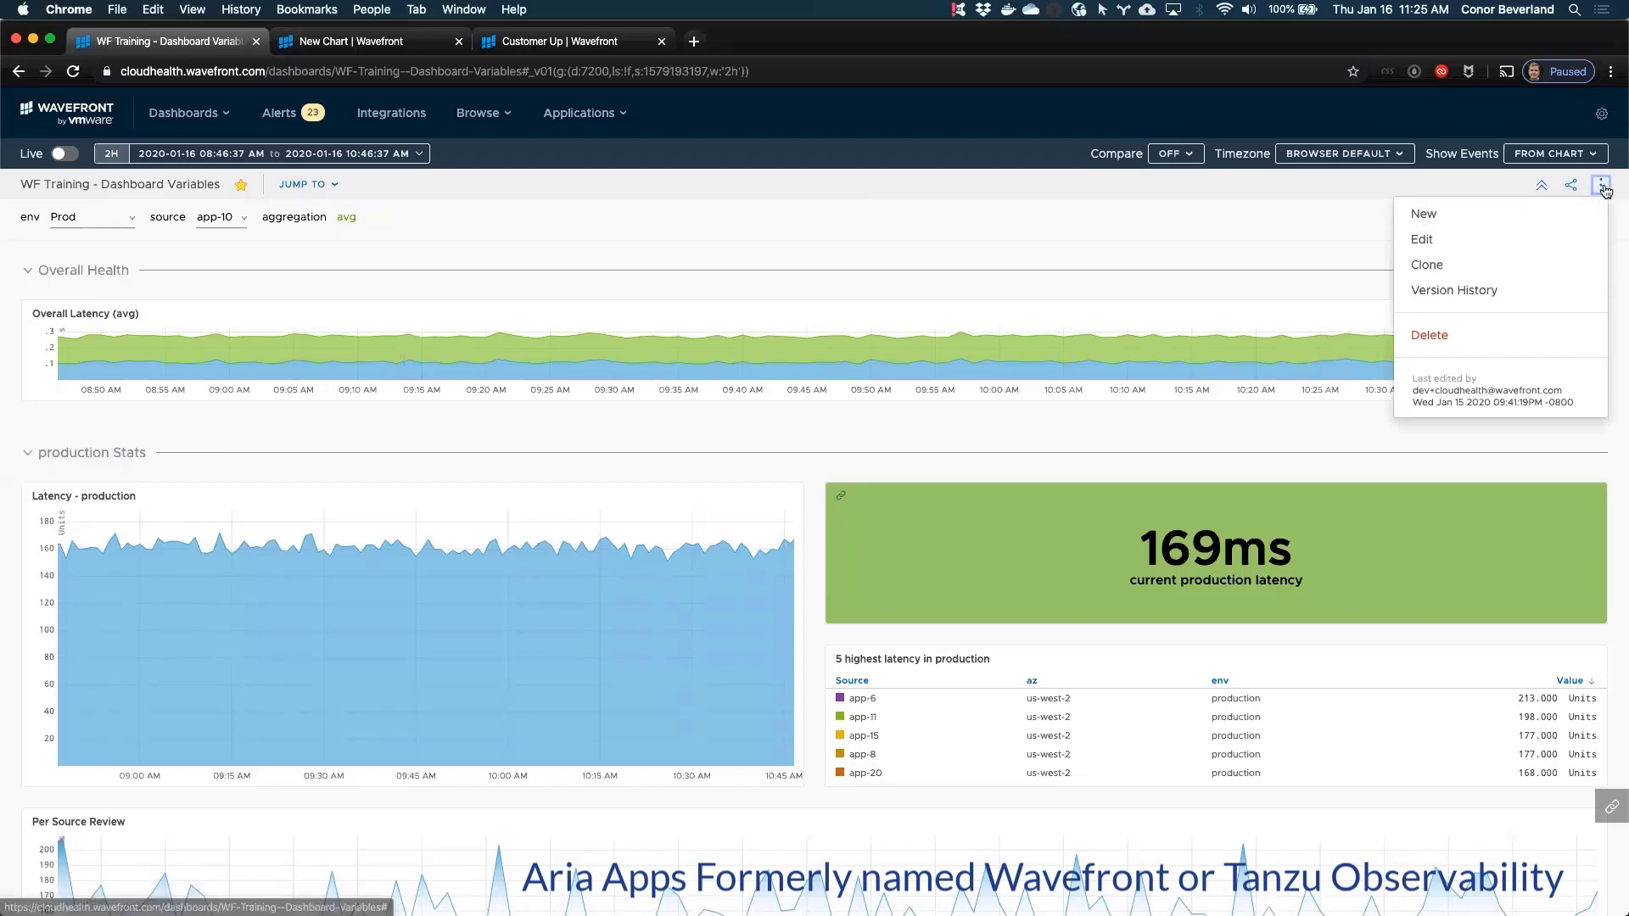
{"action": "double_click", "coordinate": [1603, 188]}
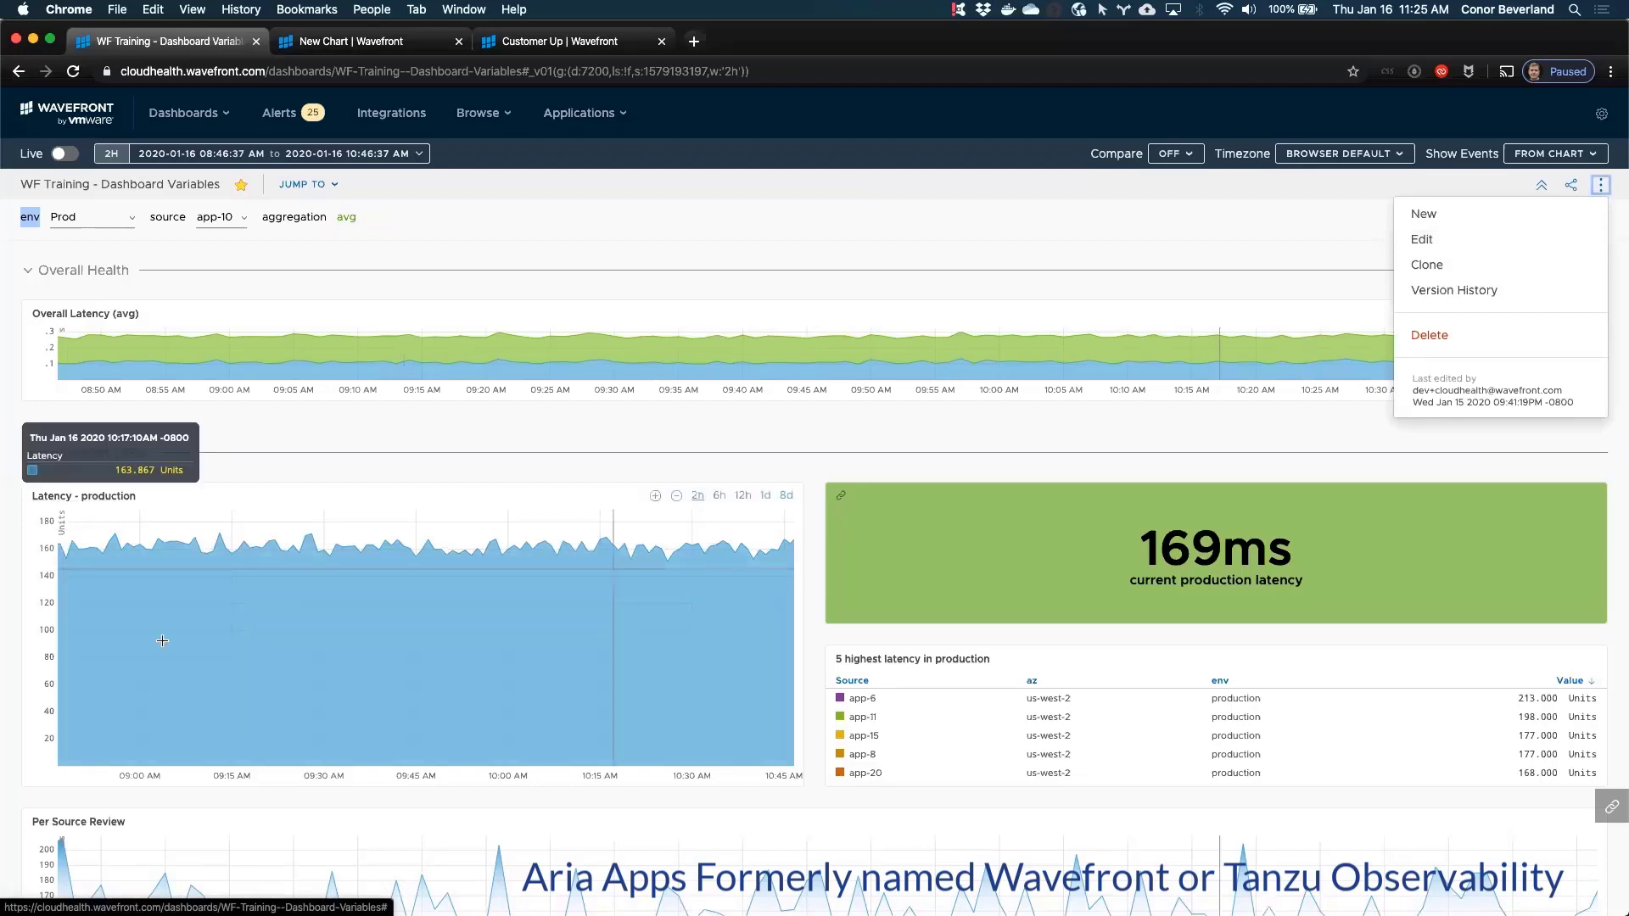
{"action": "left_click", "coordinate": [148, 513]}
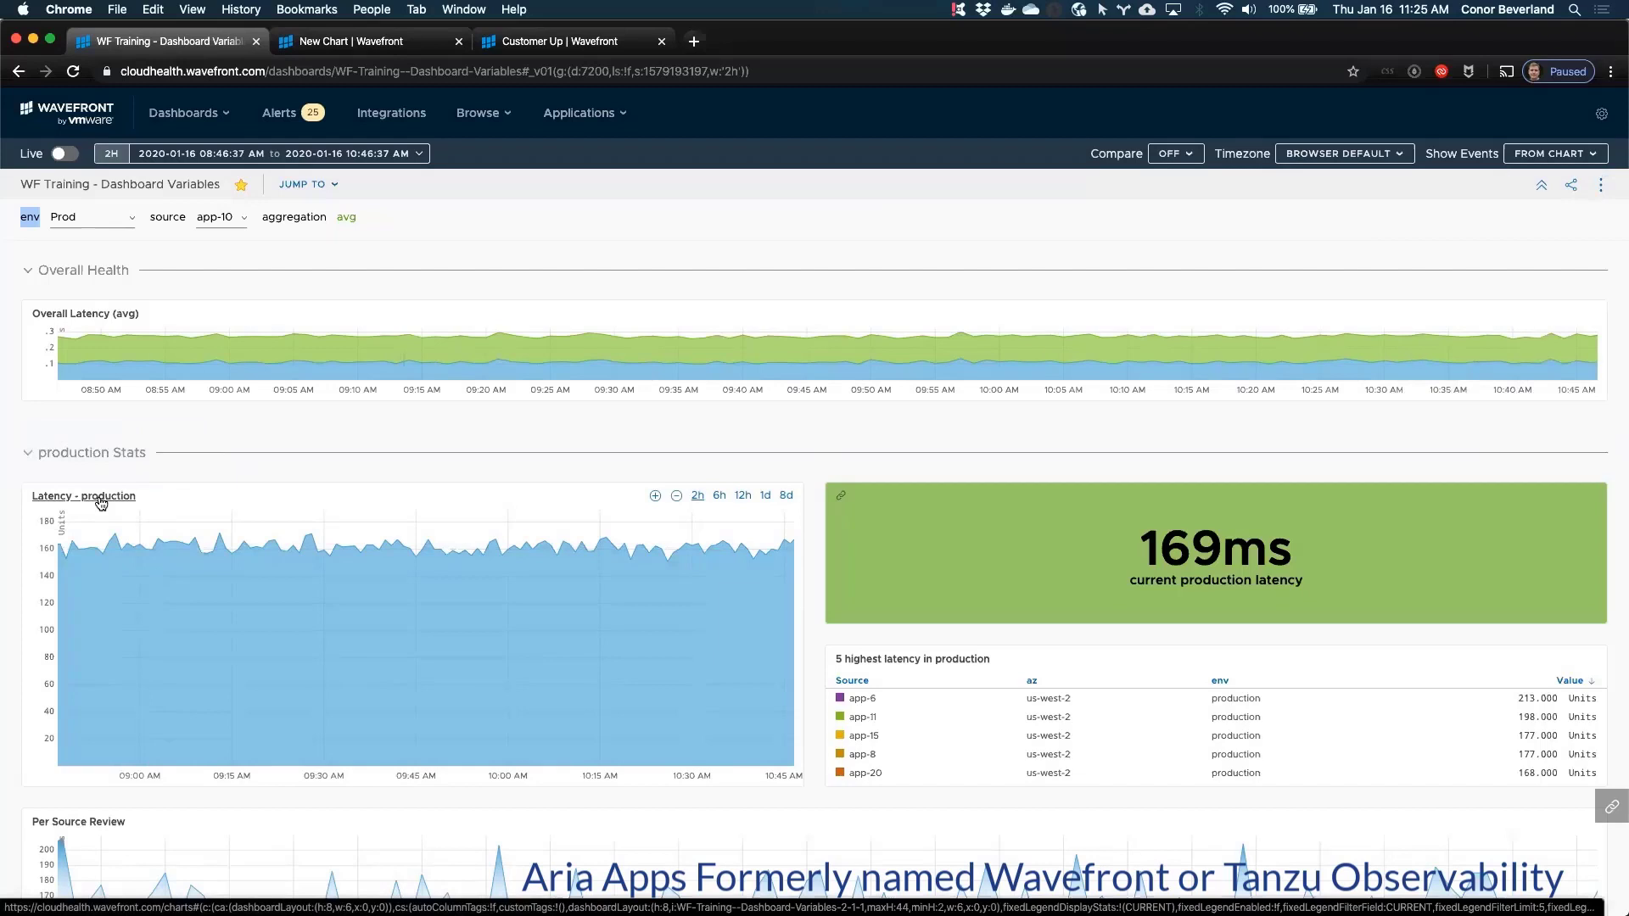
{"action": "left_click", "coordinate": [1601, 185]}
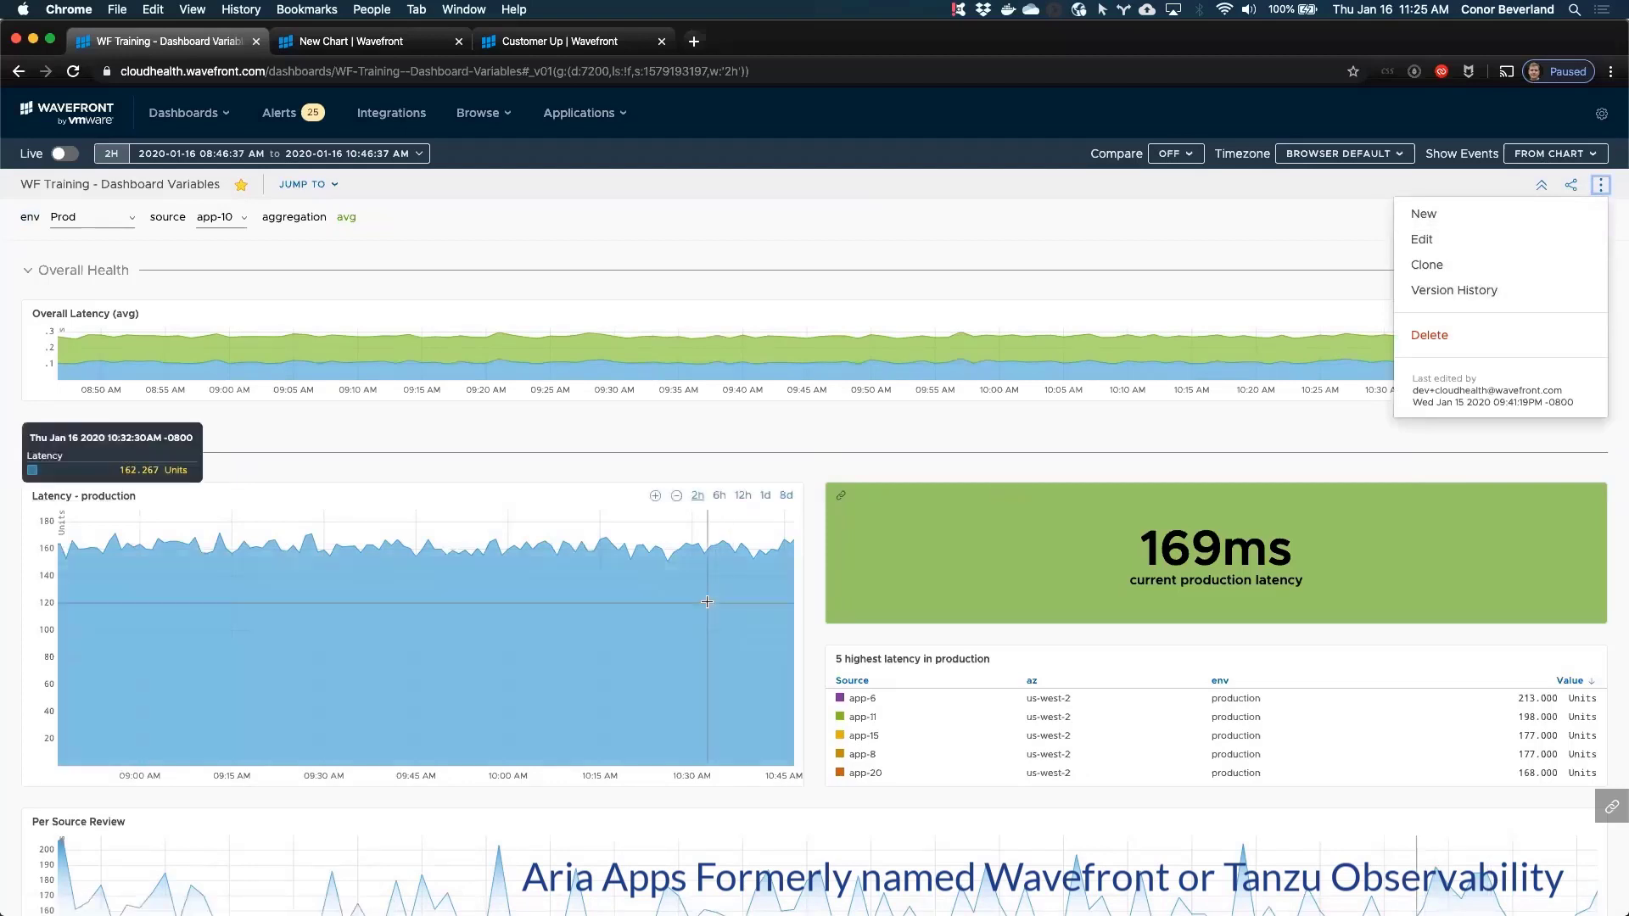
Step: Set the axis unit of the Latency - production chart to ms and save the chart to its dashboard
{"action": "left_click", "coordinate": [98, 497]}
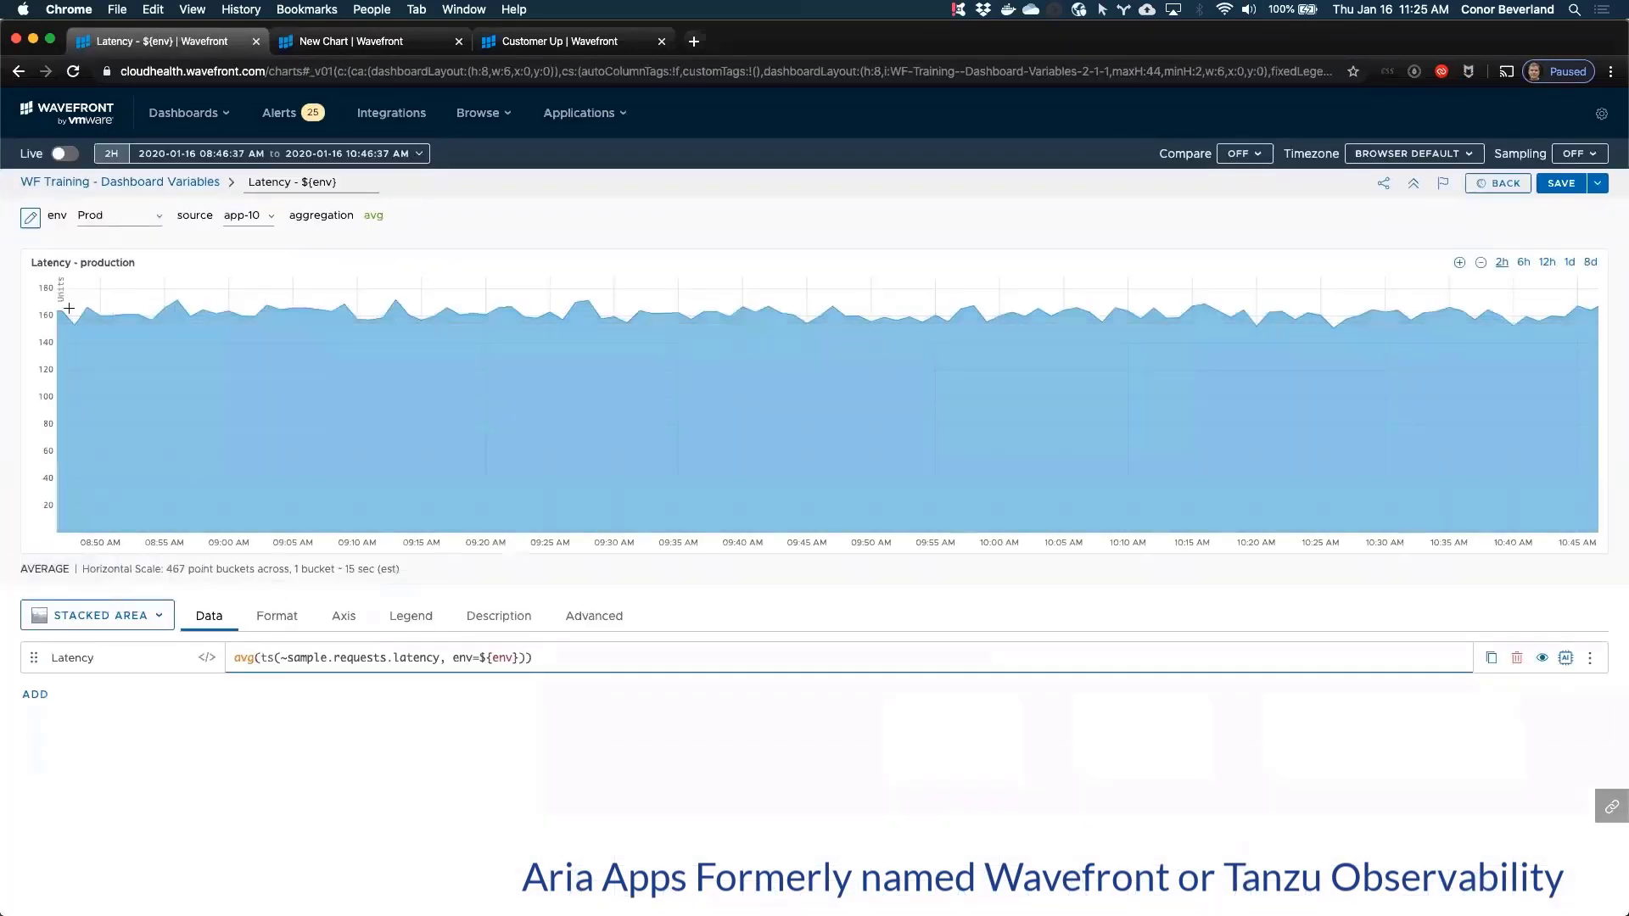
{"action": "left_click", "coordinate": [278, 618]}
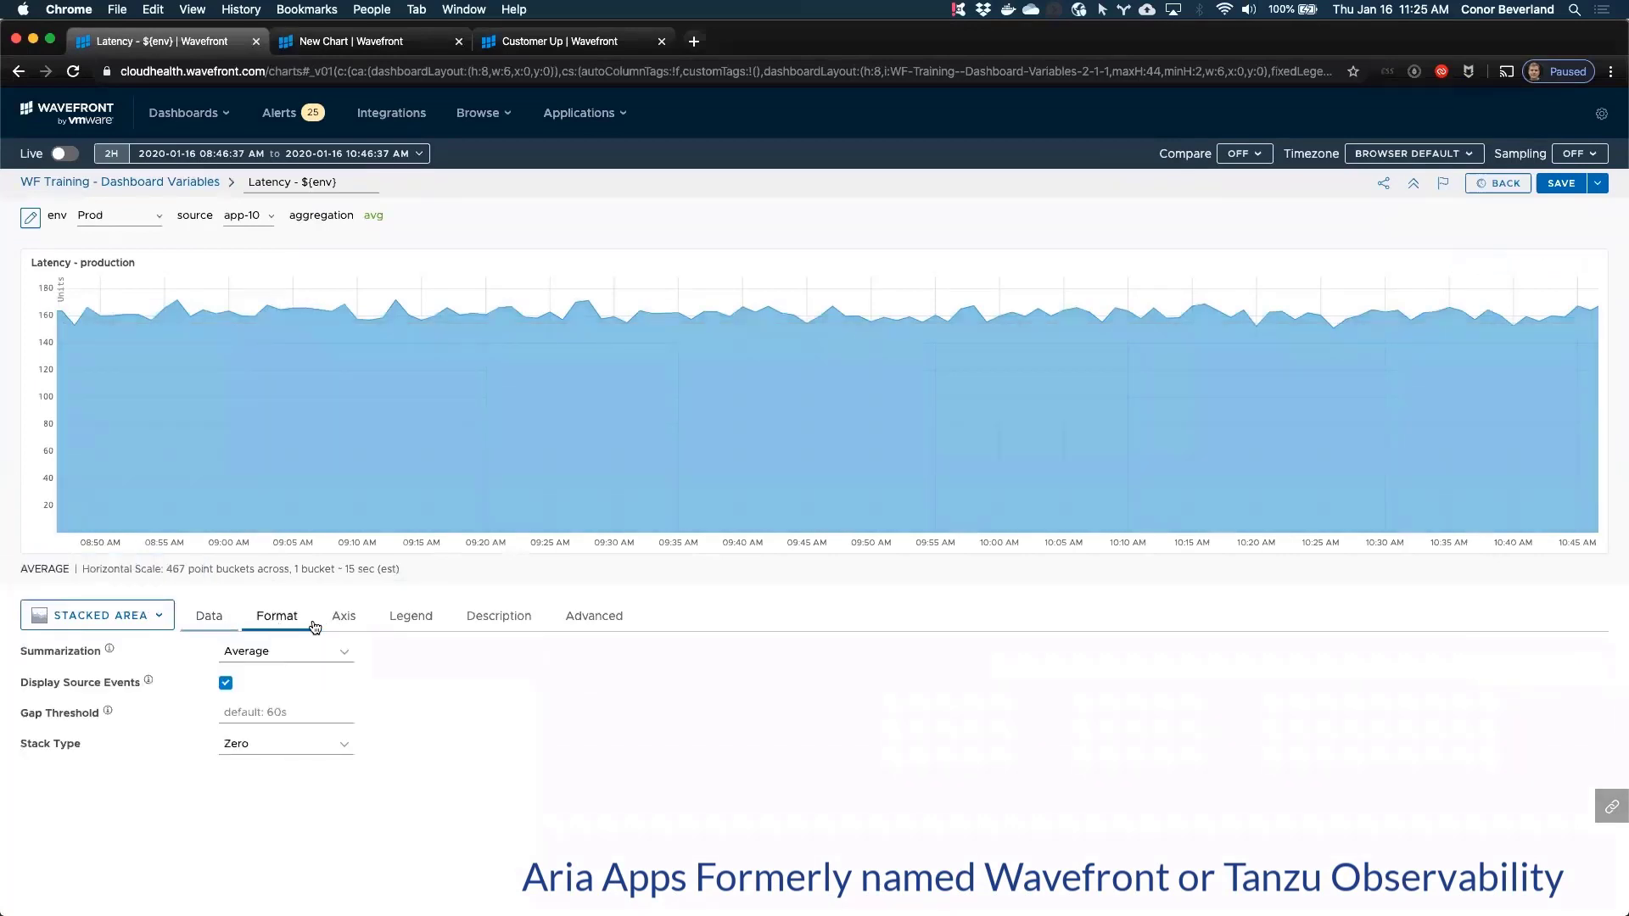
{"action": "left_click", "coordinate": [341, 620]}
{"action": "double_click", "coordinate": [451, 656]}
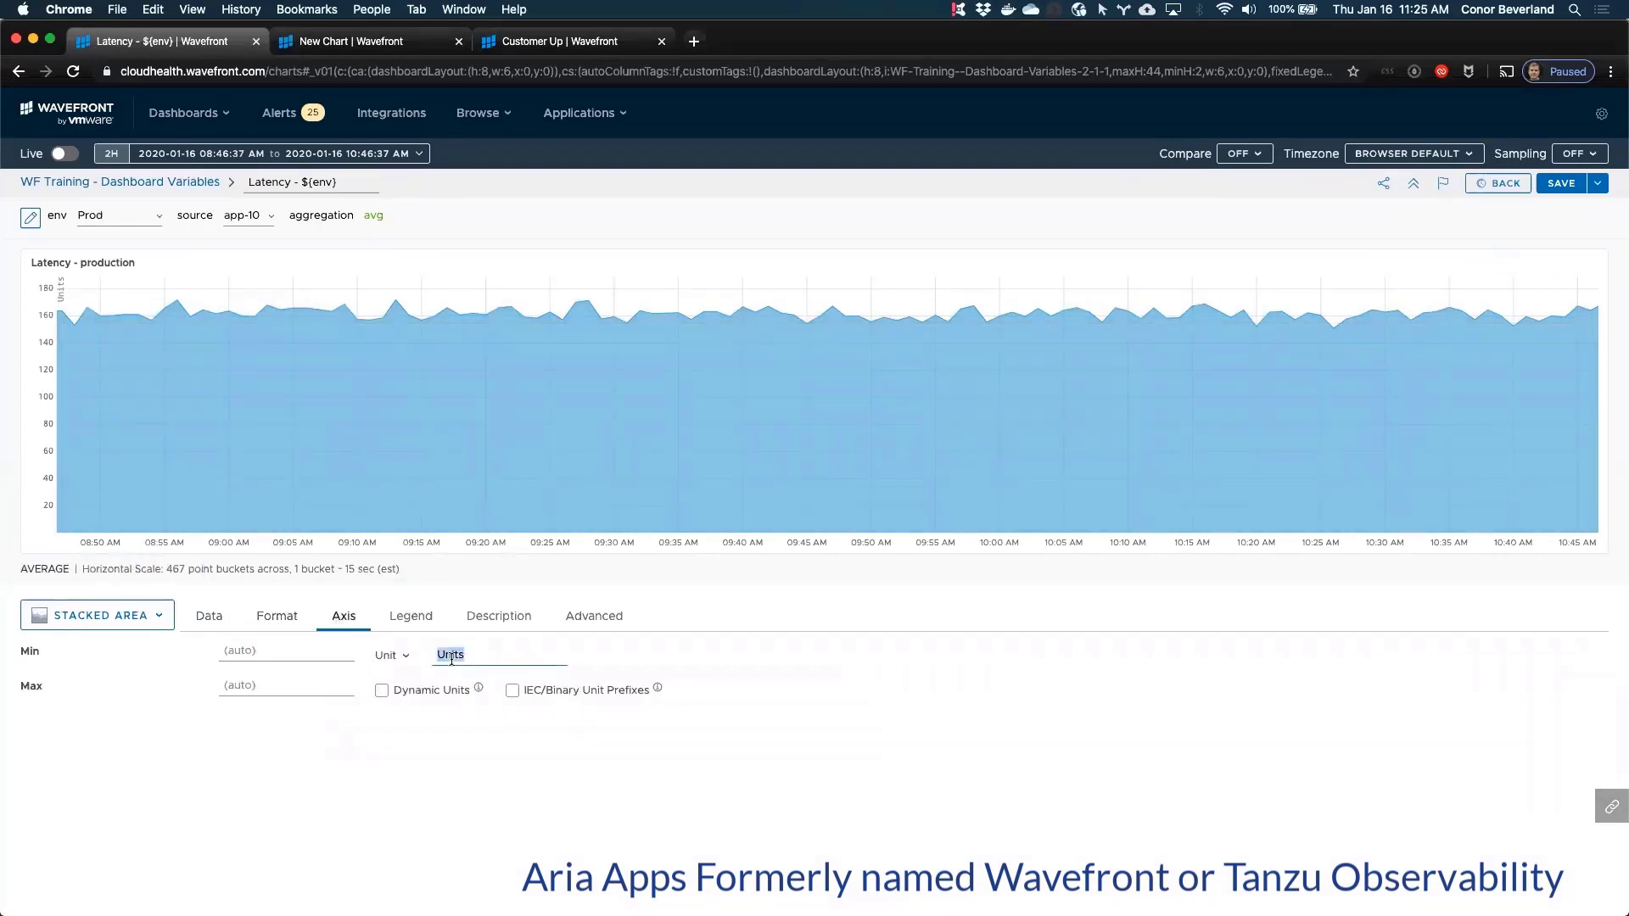
{"action": "type", "text": "ms"}
{"action": "left_click", "coordinate": [1597, 183]}
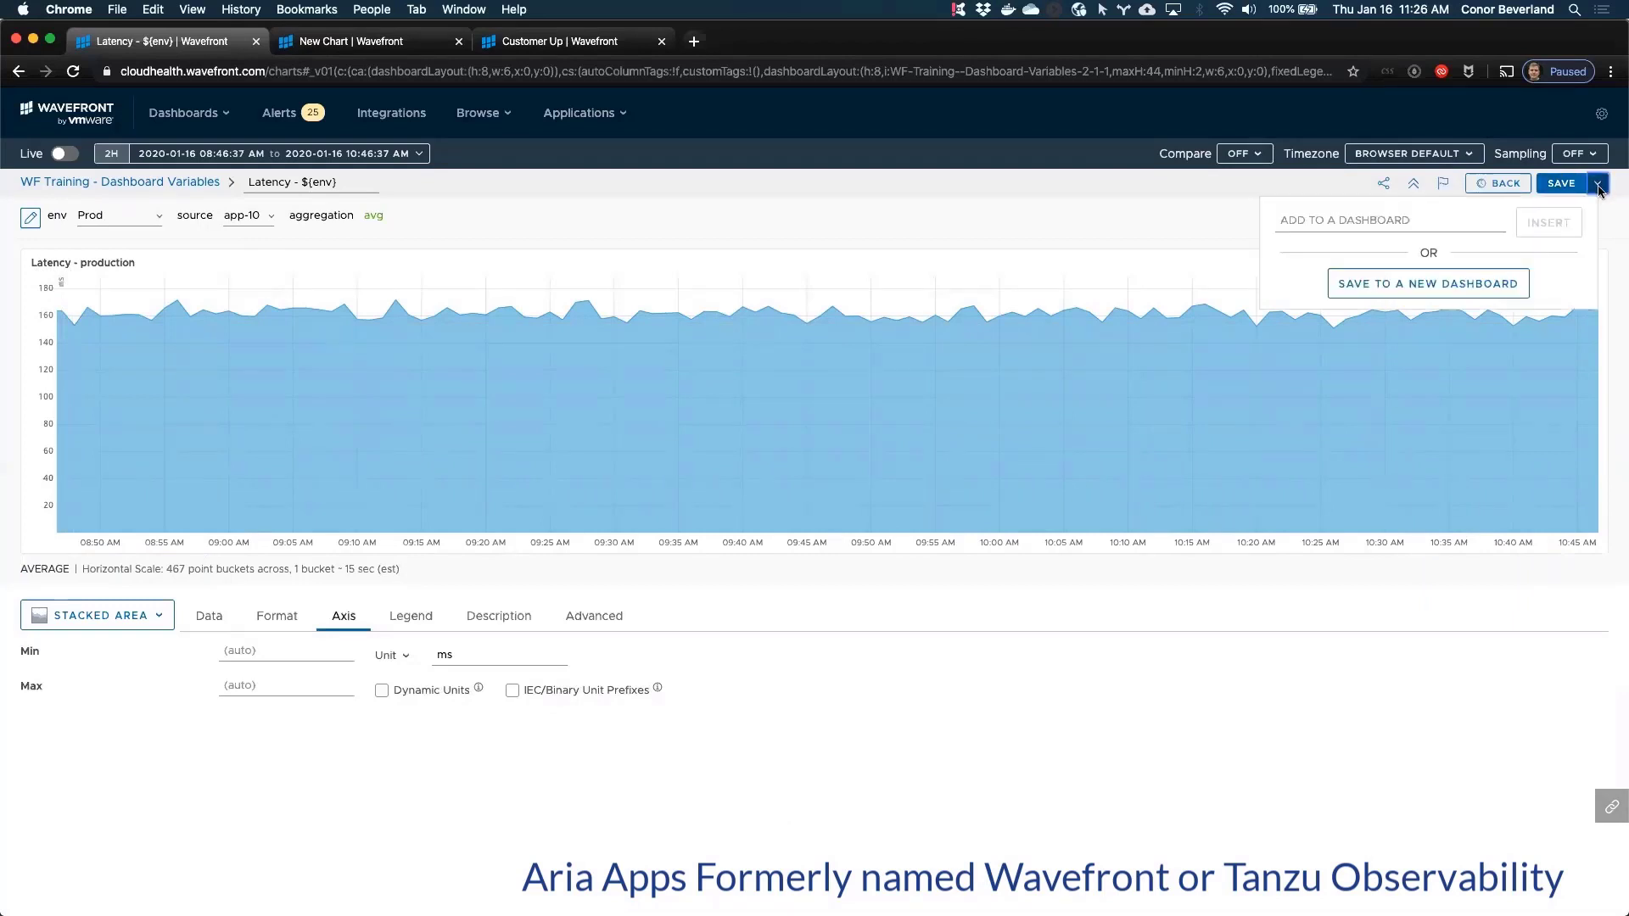
{"action": "left_click", "coordinate": [1551, 186]}
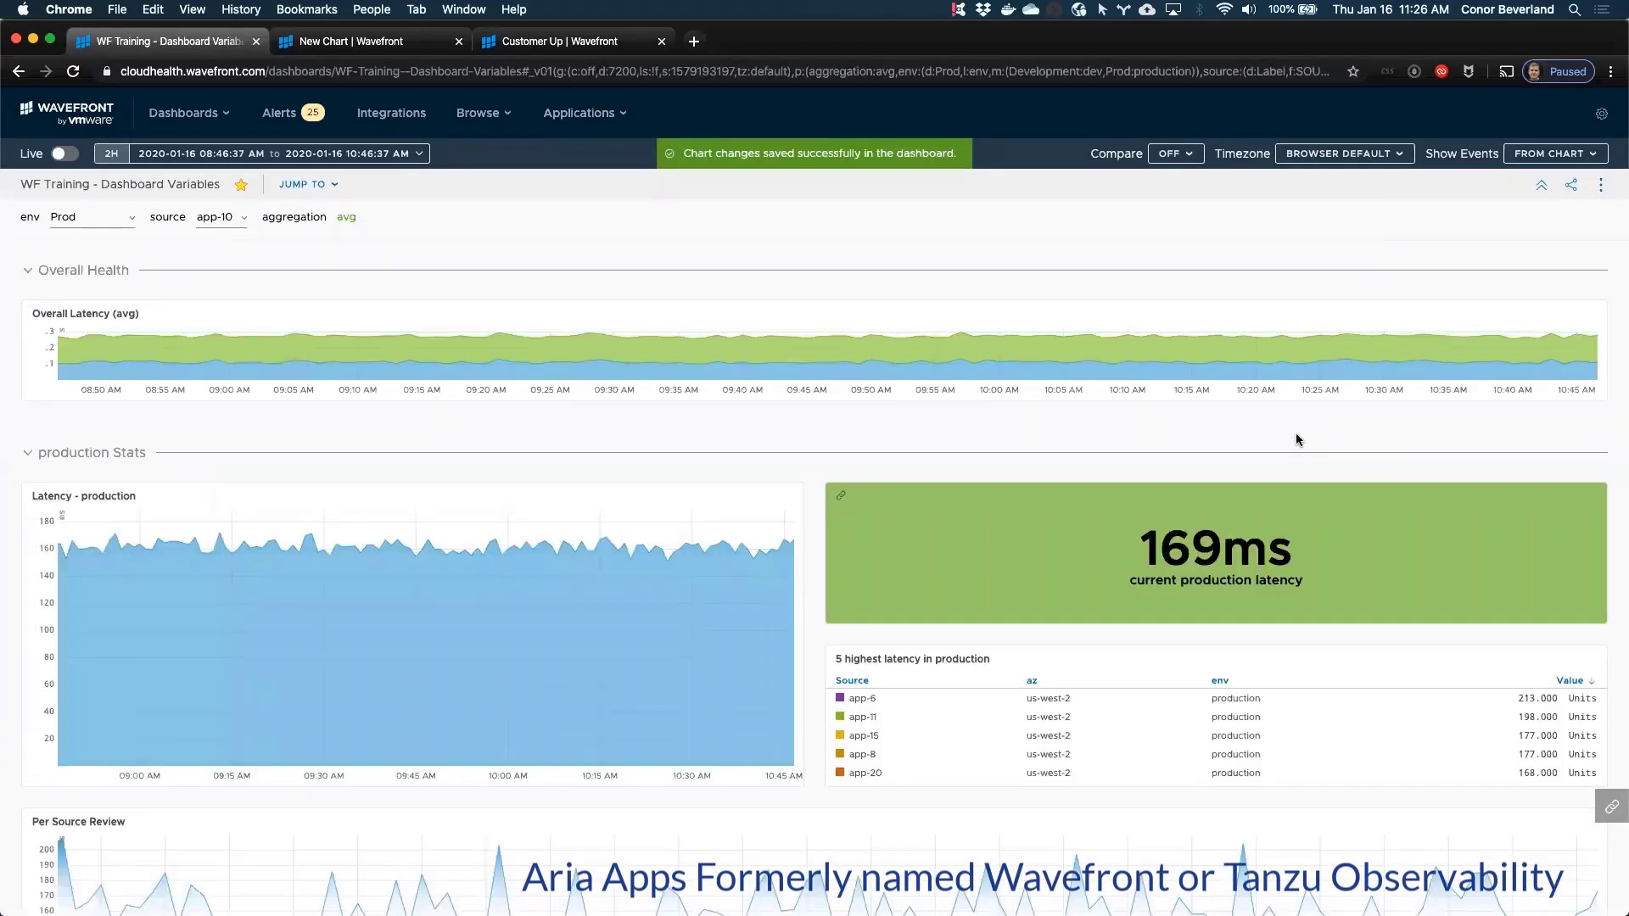
{"action": "left_click", "coordinate": [1601, 184]}
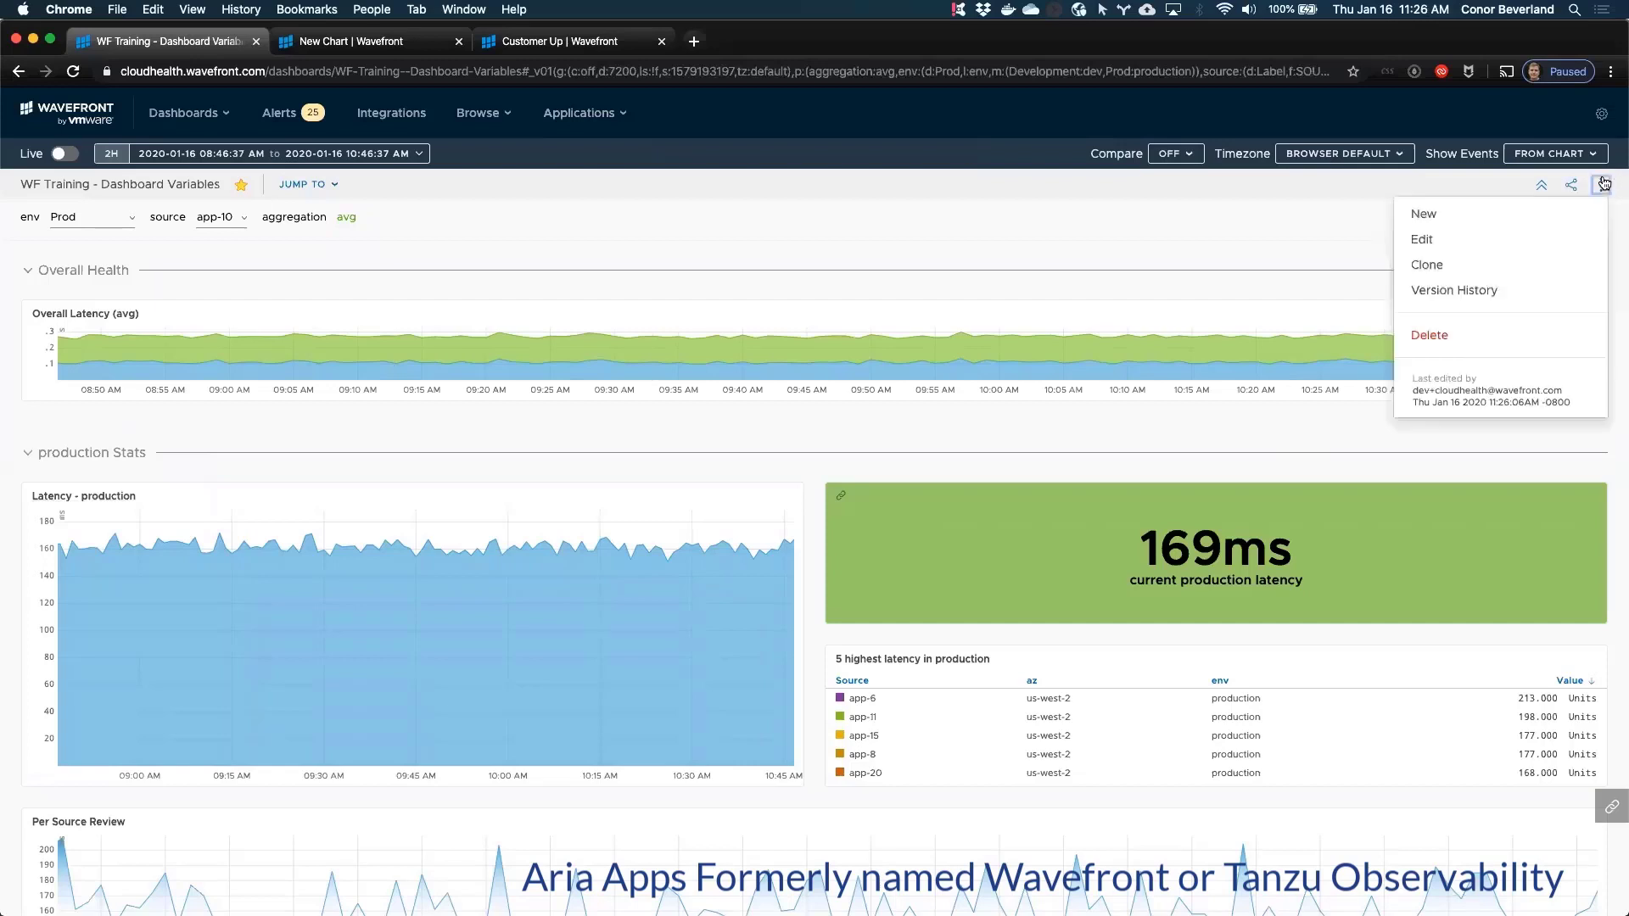
{"action": "left_click", "coordinate": [1453, 248]}
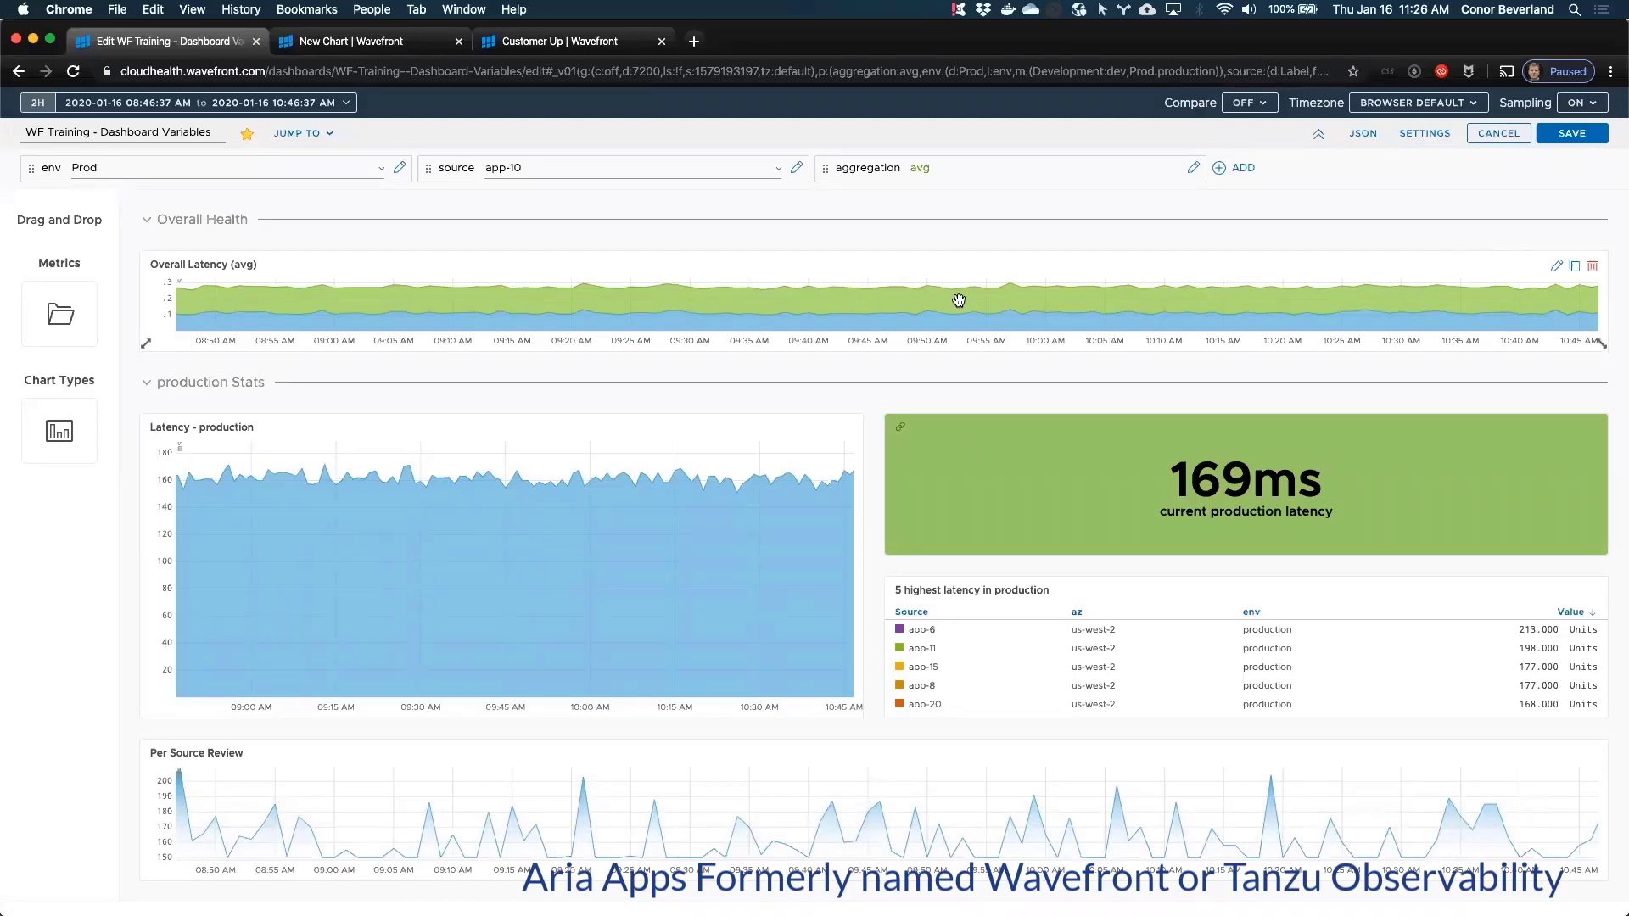
{"action": "left_click", "coordinate": [1498, 133]}
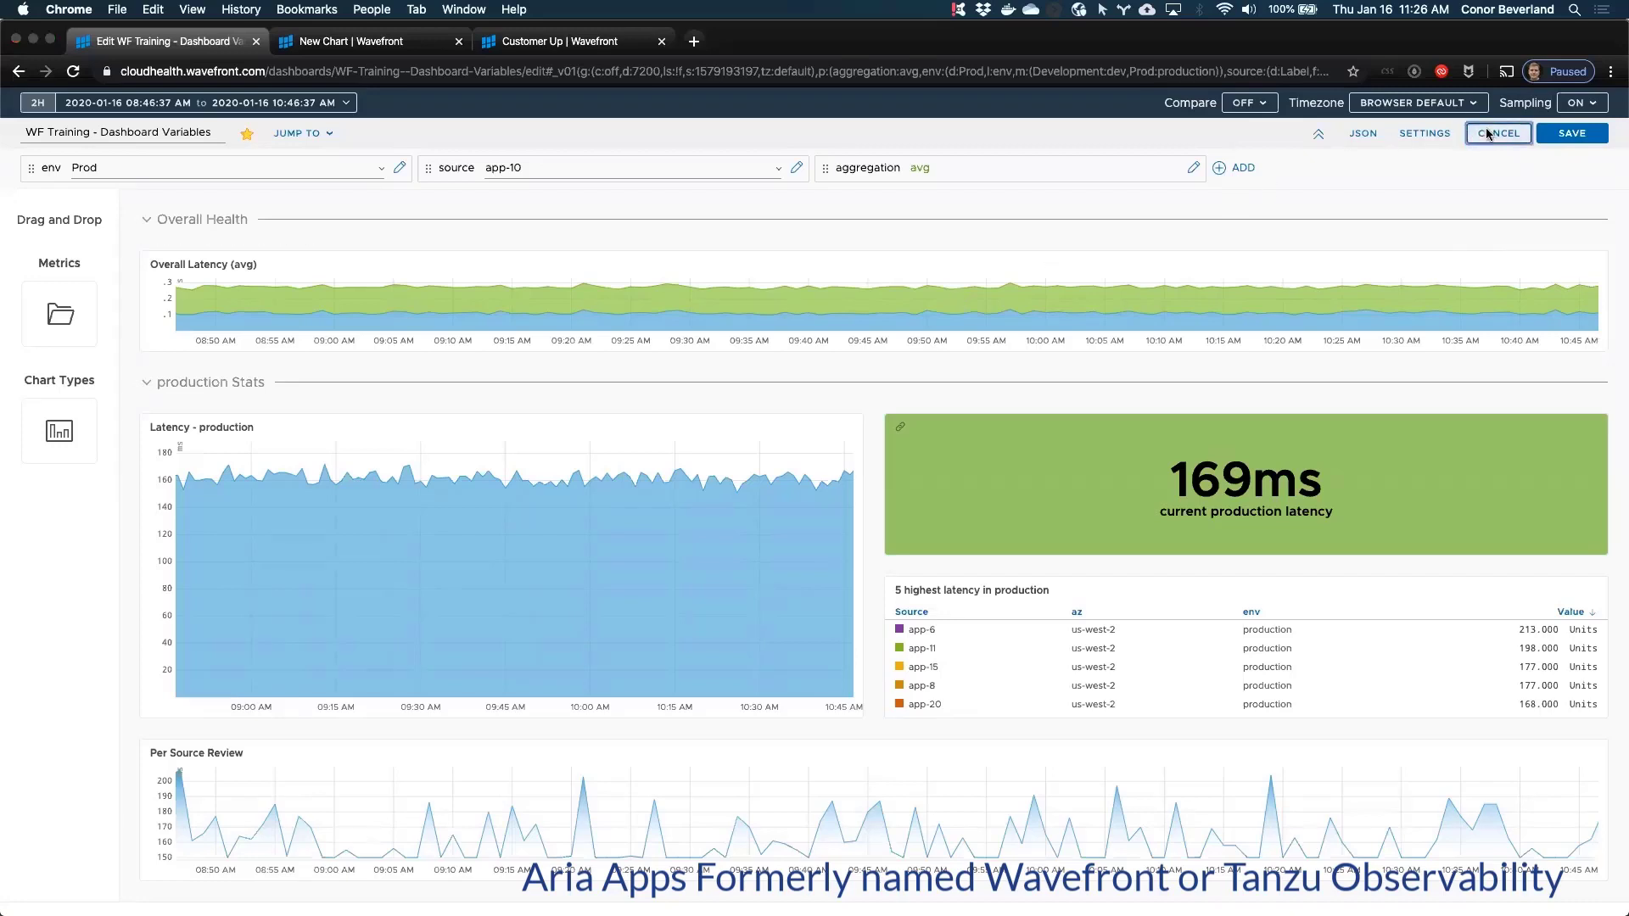
{"action": "left_click", "coordinate": [975, 168]}
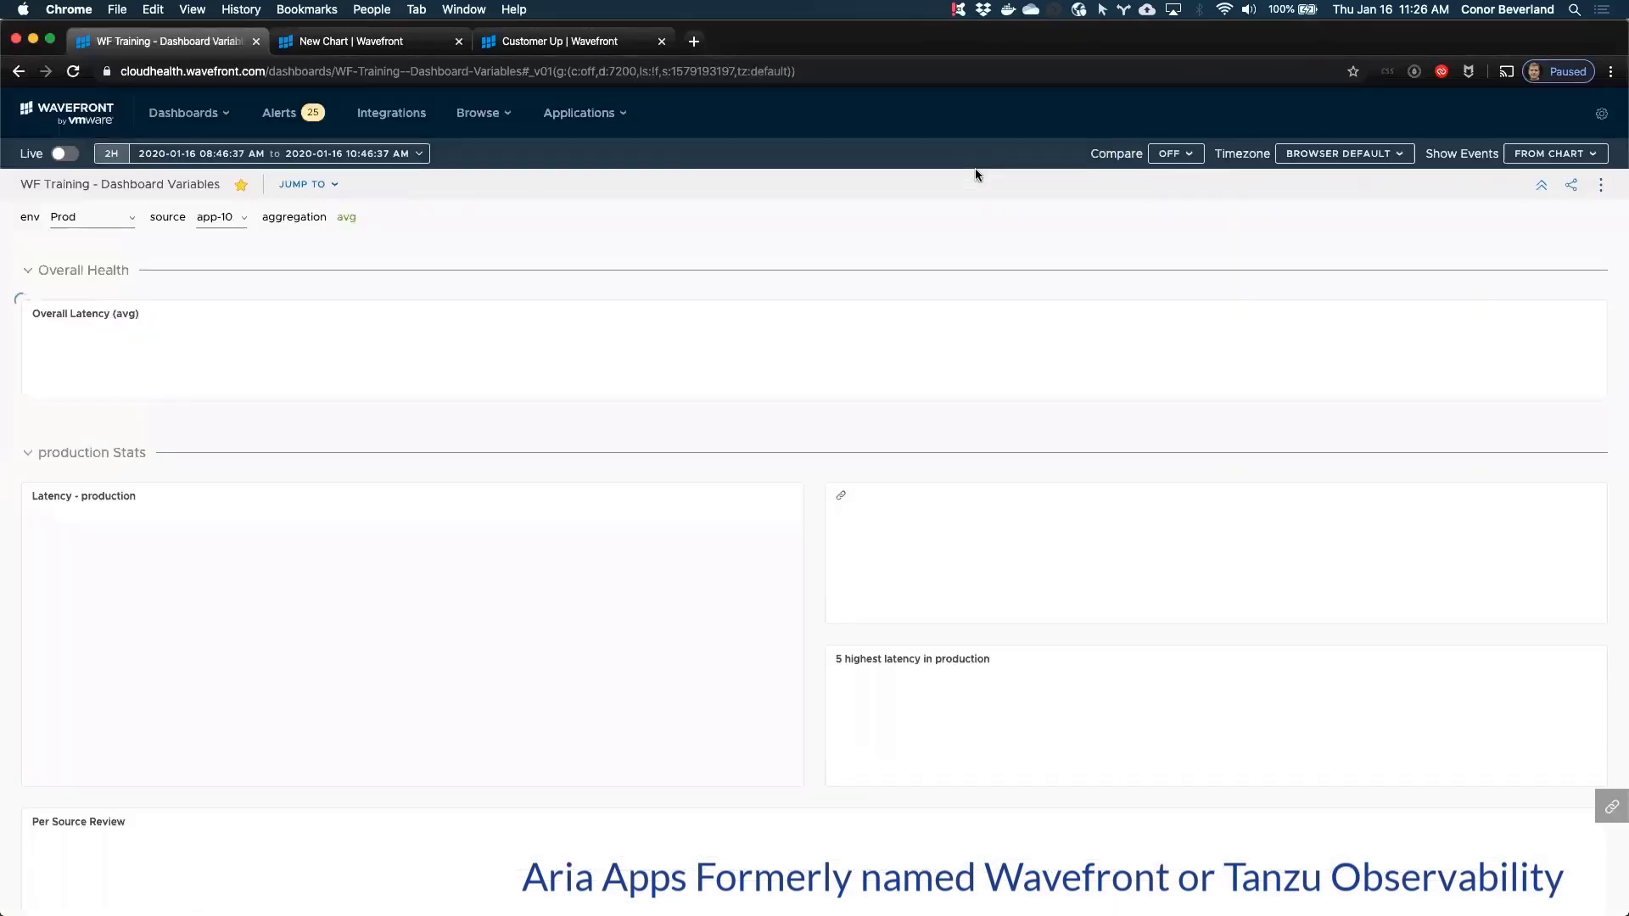
Step: Open the Latency - production chart and remove the avg() function around the ts() latency query
{"action": "left_click", "coordinate": [84, 500]}
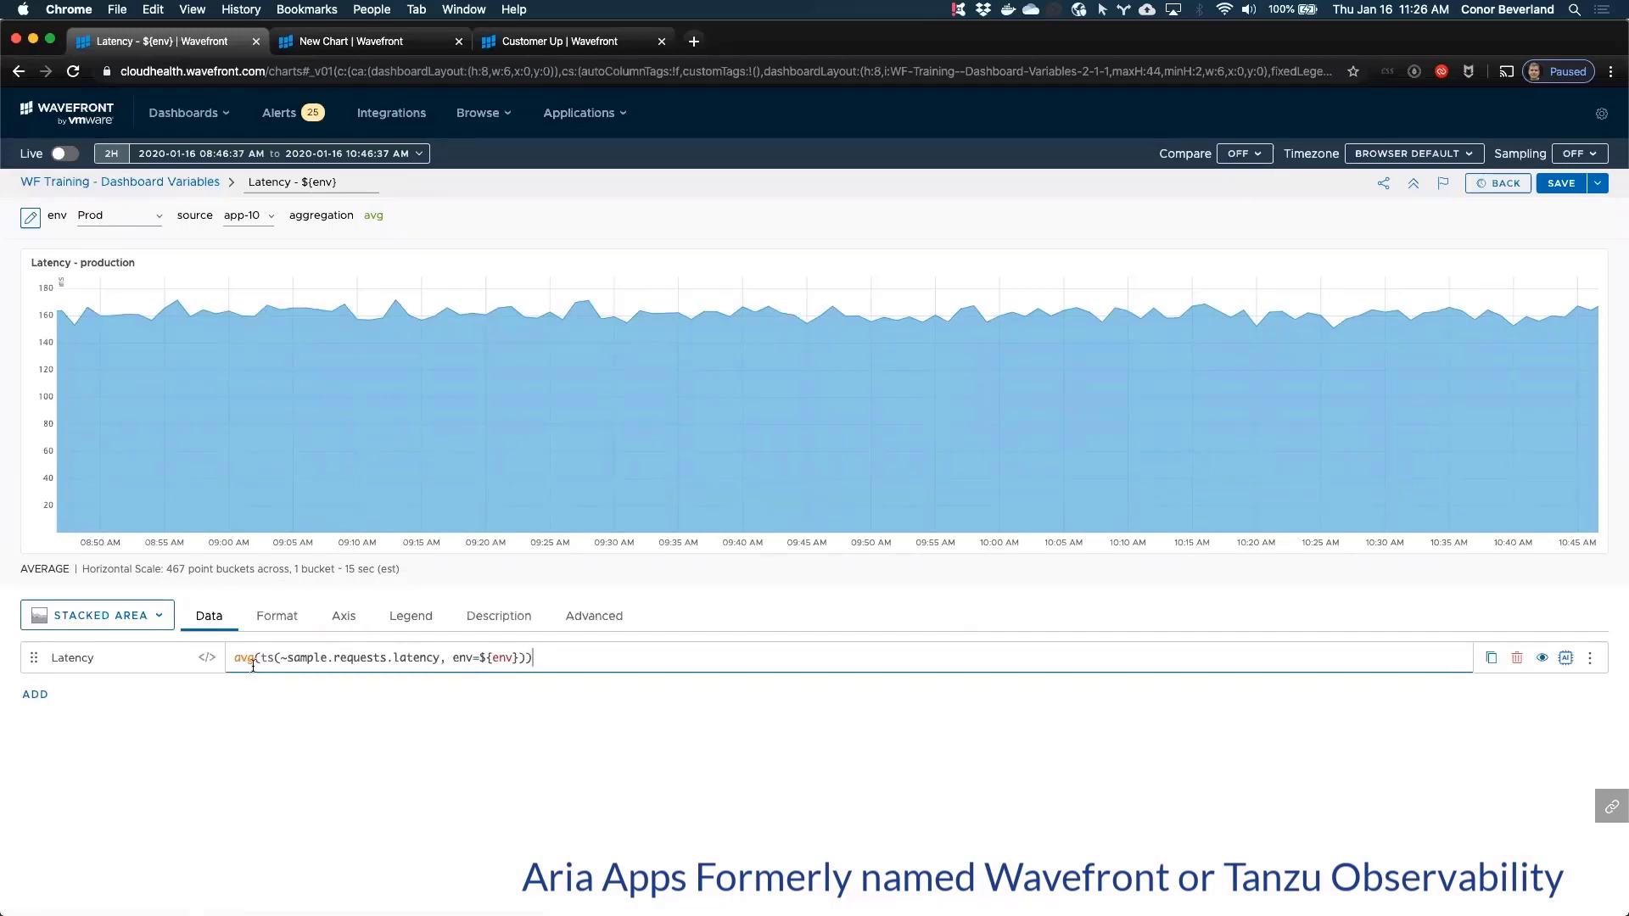
{"action": "left_click_drag", "start_coordinate": [238, 660], "coordinate": [209, 660]}
{"action": "key", "text": "BackSpace"}
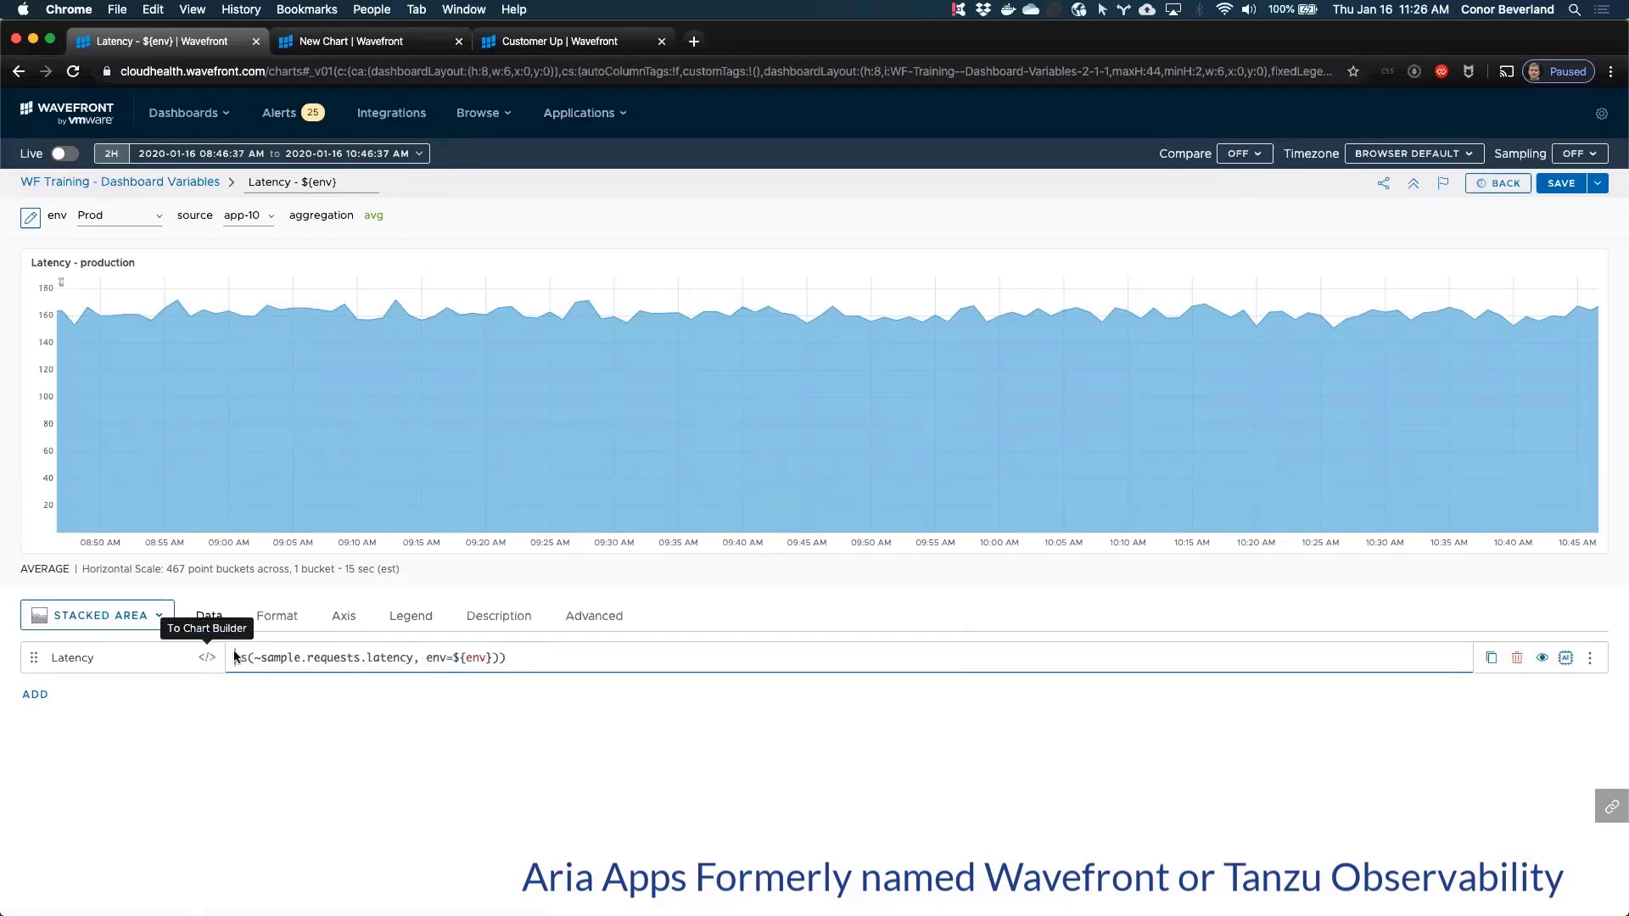
{"action": "left_click", "coordinate": [520, 658]}
{"action": "key", "text": "BackSpace"}
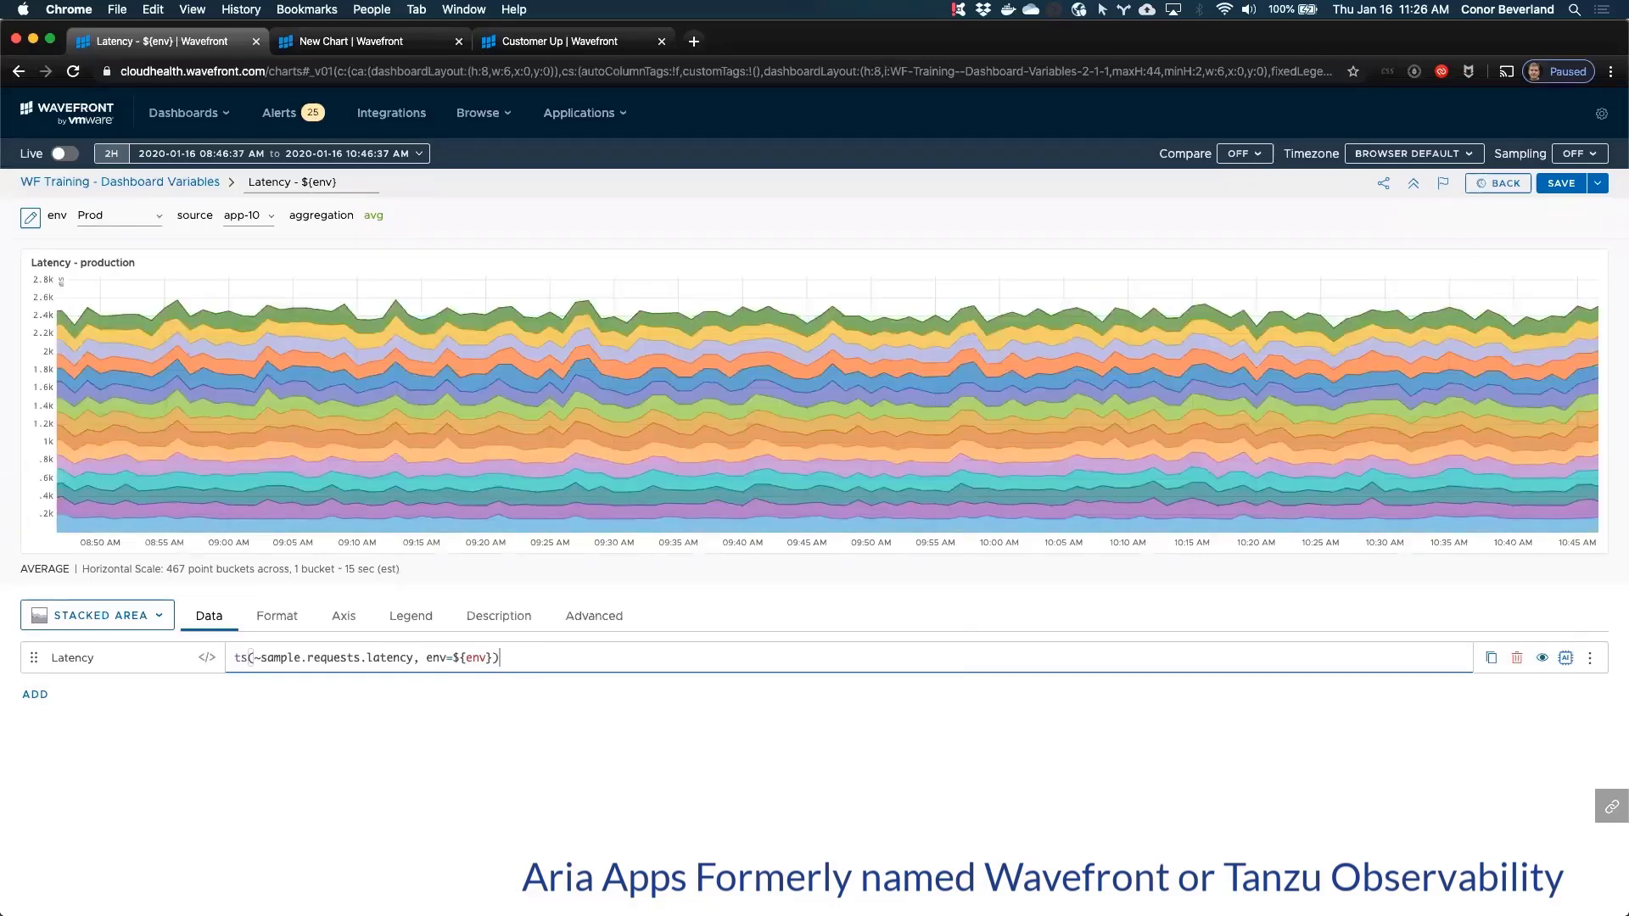
Step: Wrap the latency query in sum() grouped by sources and run it
{"action": "mouse_move", "coordinate": [395, 313]}
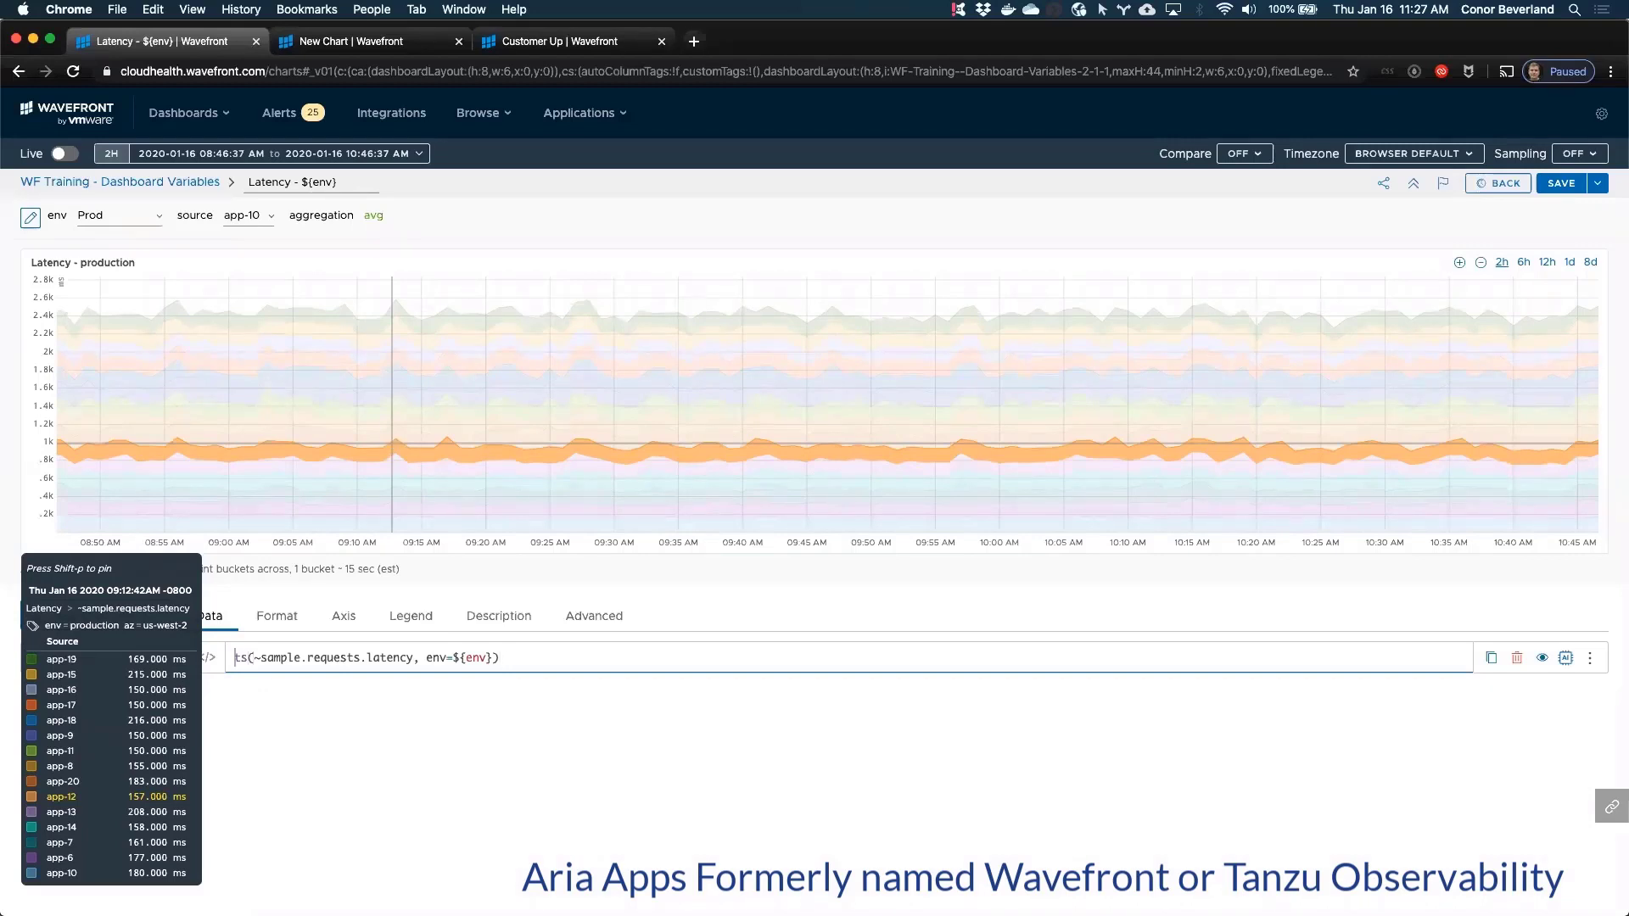
{"action": "type", "text": "sum("}
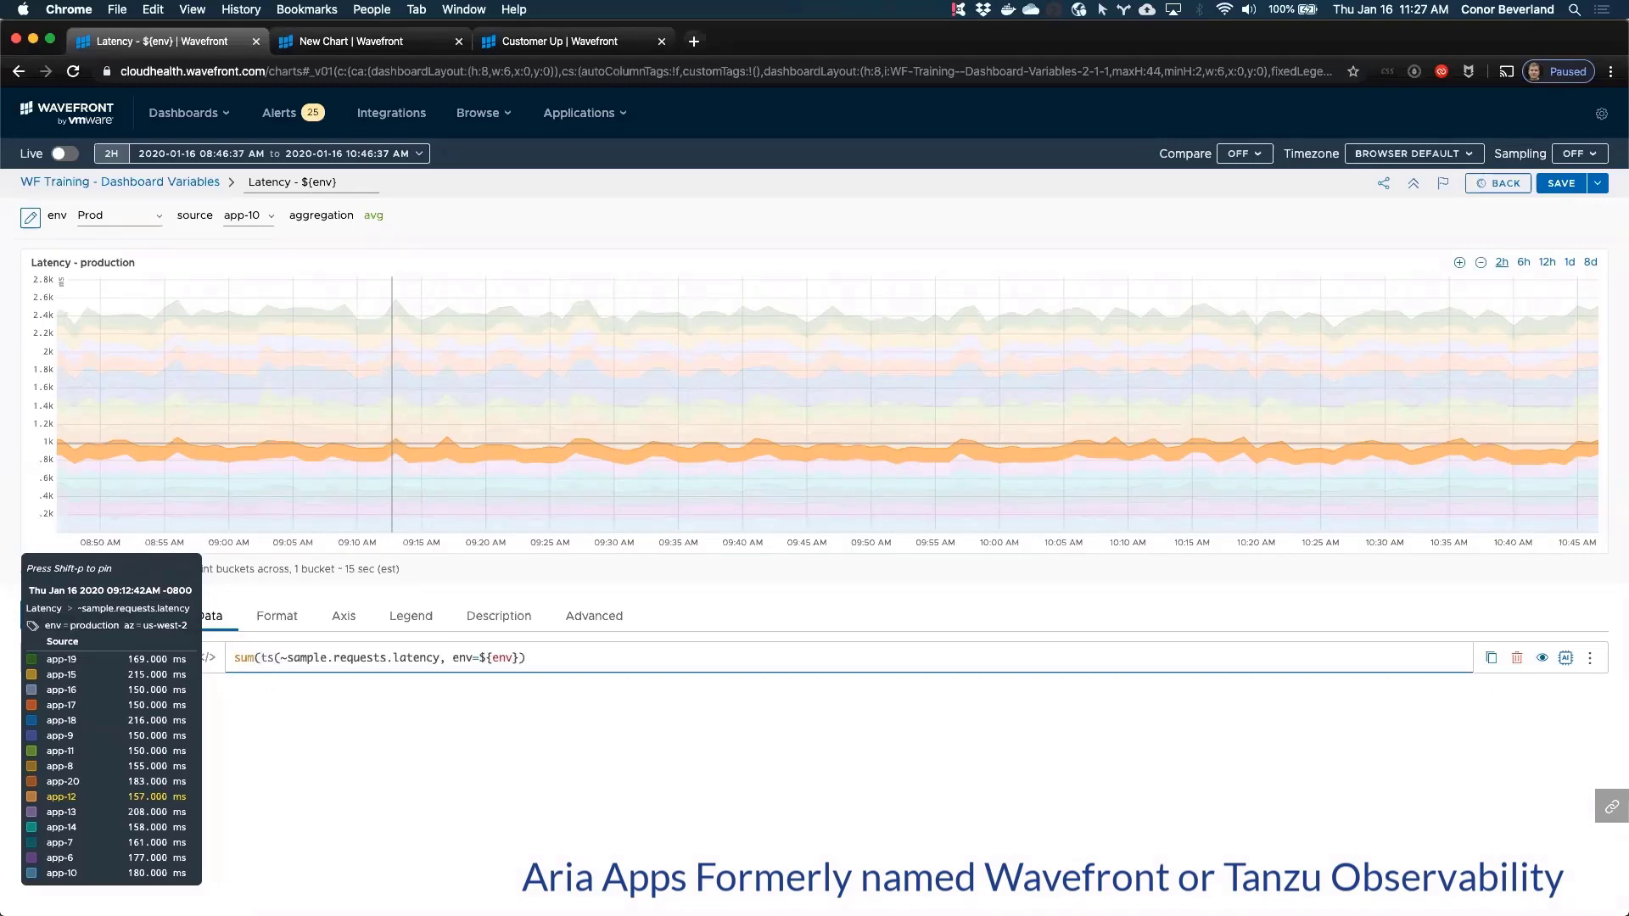
{"action": "type", "text": "), sources)"}
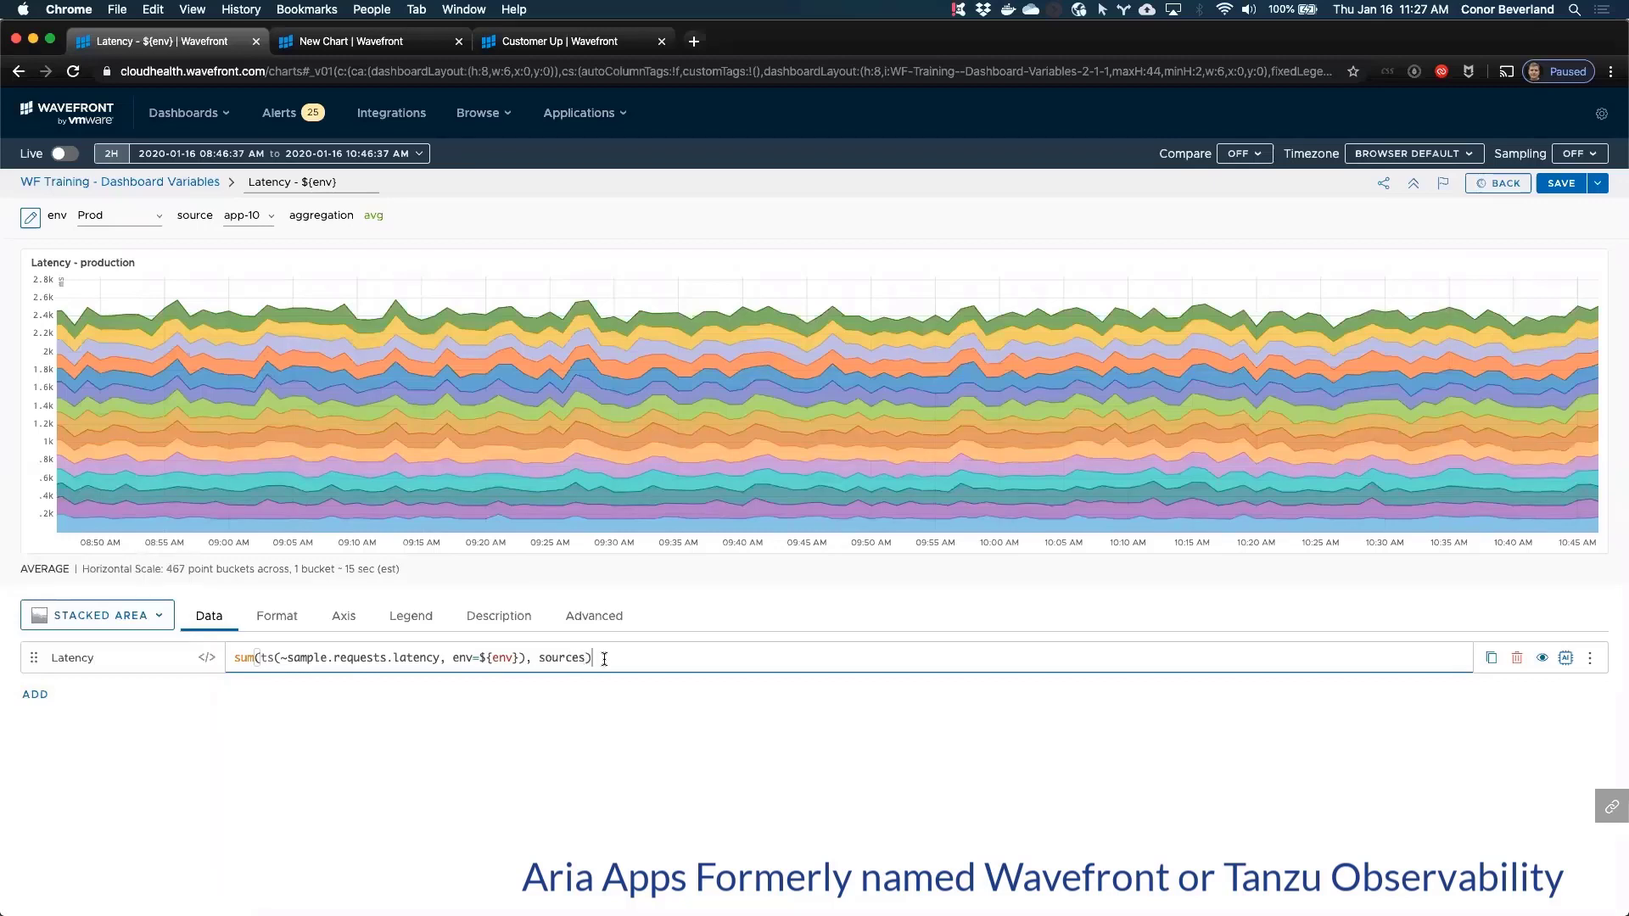
{"action": "key", "text": "Return"}
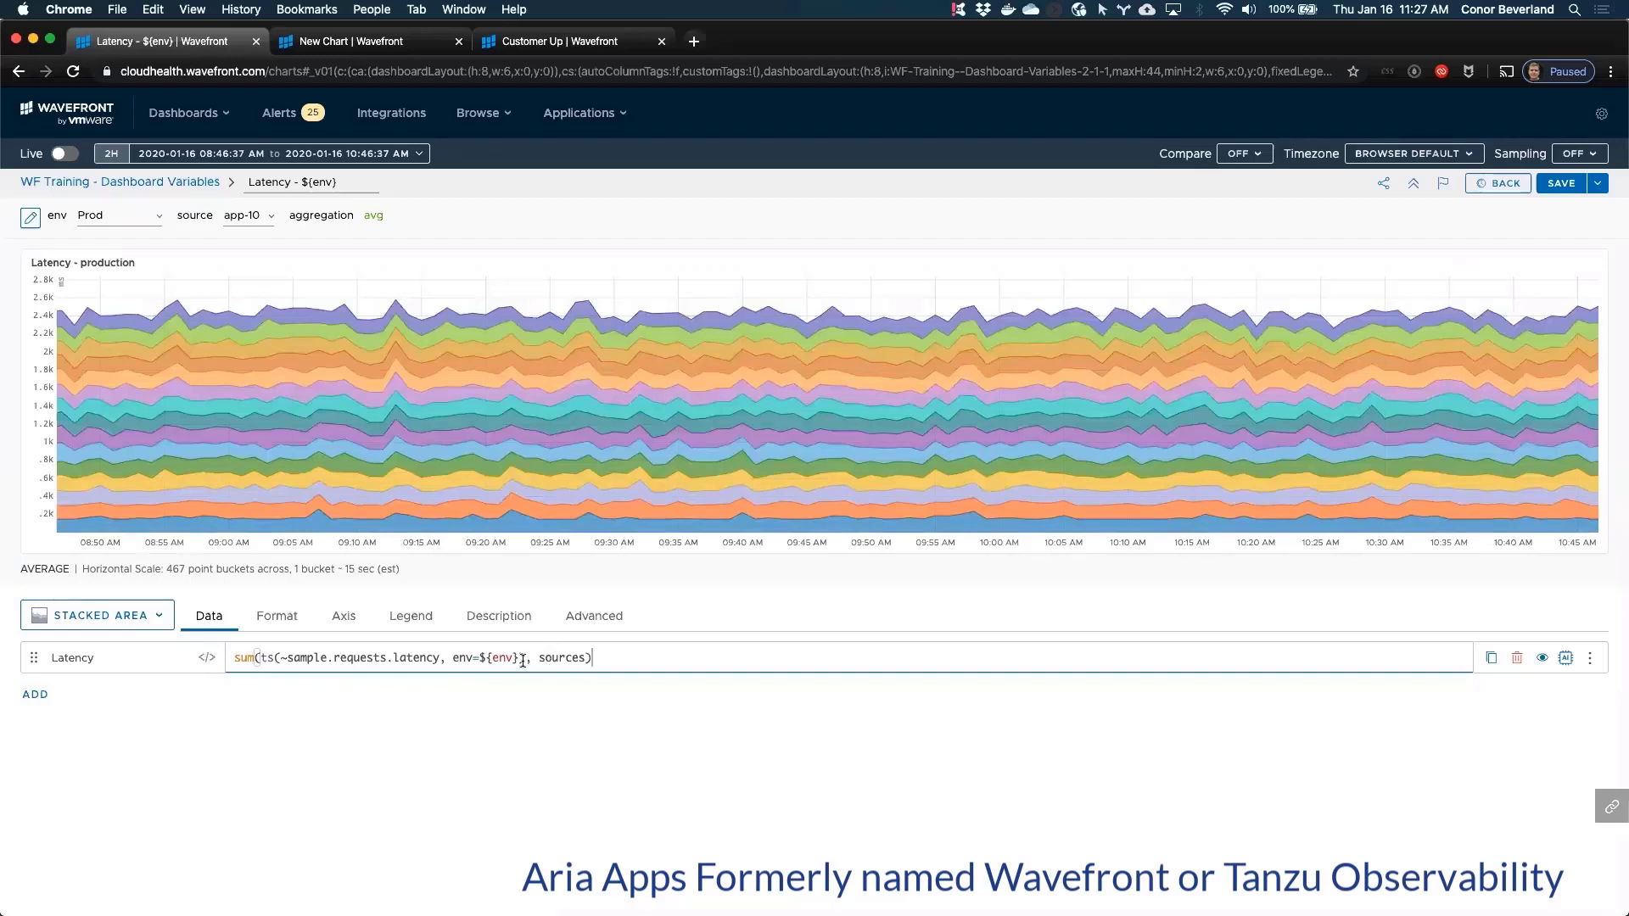
Step: Change the latency query's aggregation function to max, grouped by sources
{"action": "left_click_drag", "start_coordinate": [525, 658], "coordinate": [628, 658]}
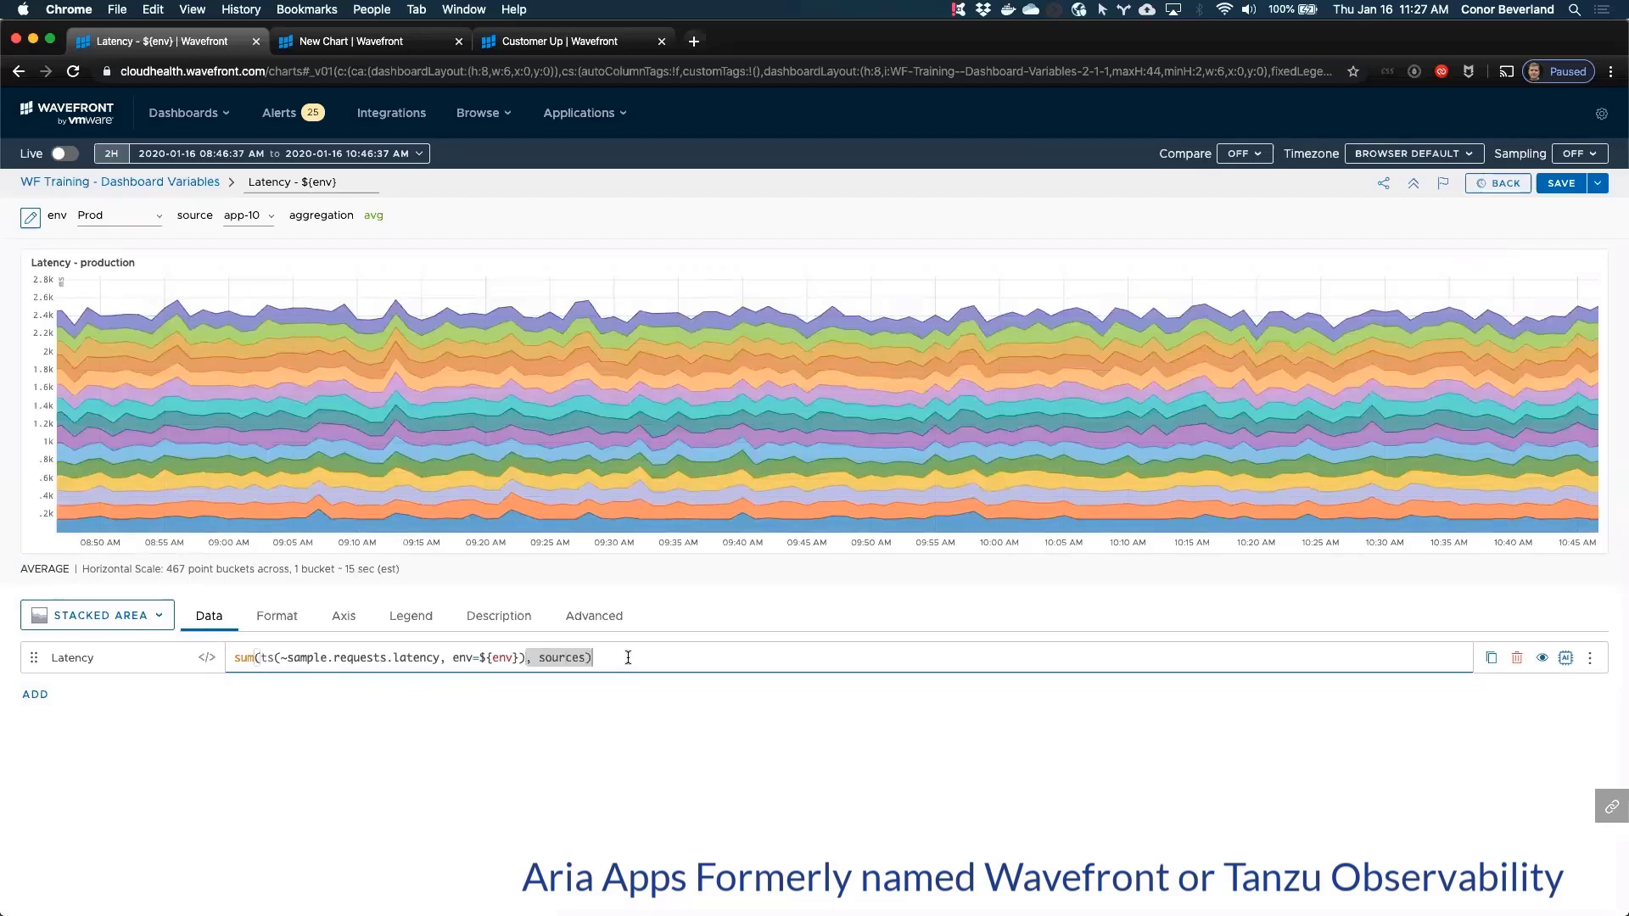
{"action": "left_click", "coordinate": [524, 658]}
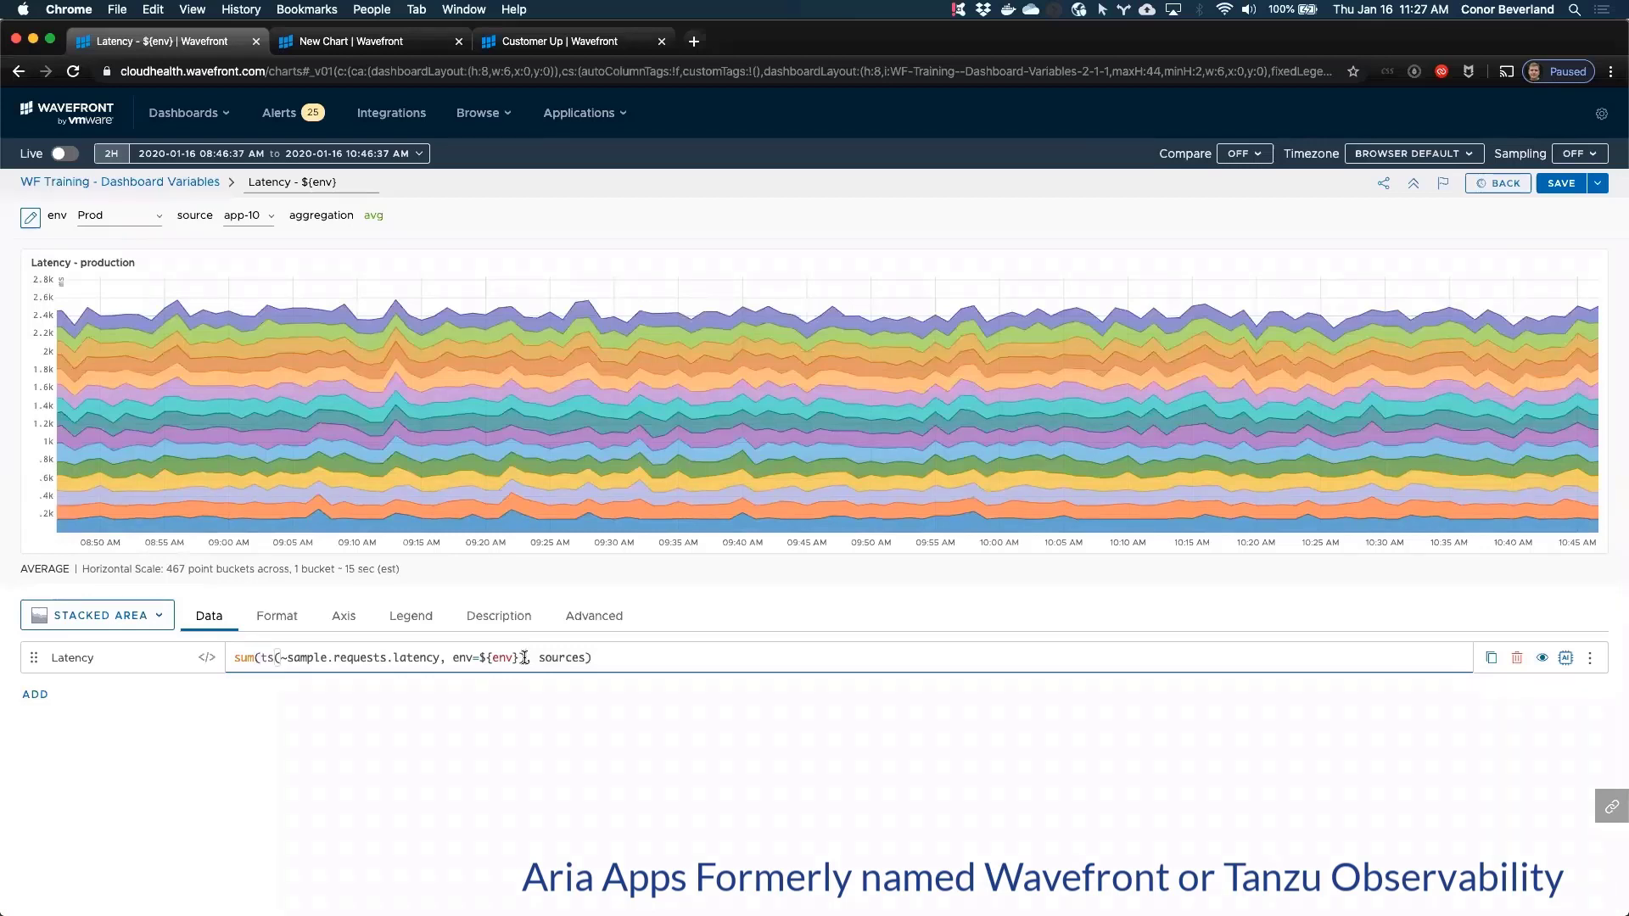
{"action": "type", "text": ")"}
{"action": "left_click_drag", "start_coordinate": [538, 657], "coordinate": [585, 658]}
{"action": "mouse_move", "coordinate": [976, 392]}
{"action": "double_click", "coordinate": [241, 659]}
{"action": "type", "text": "mac"}
{"action": "key", "text": "BackSpace"}
{"action": "type", "text": "x"}
Step: Wrap the latency query in mmax() with a 2h window, run it and return to the dashboard without saving
{"action": "left_click", "coordinate": [235, 657]}
{"action": "type", "text": "mmax"}
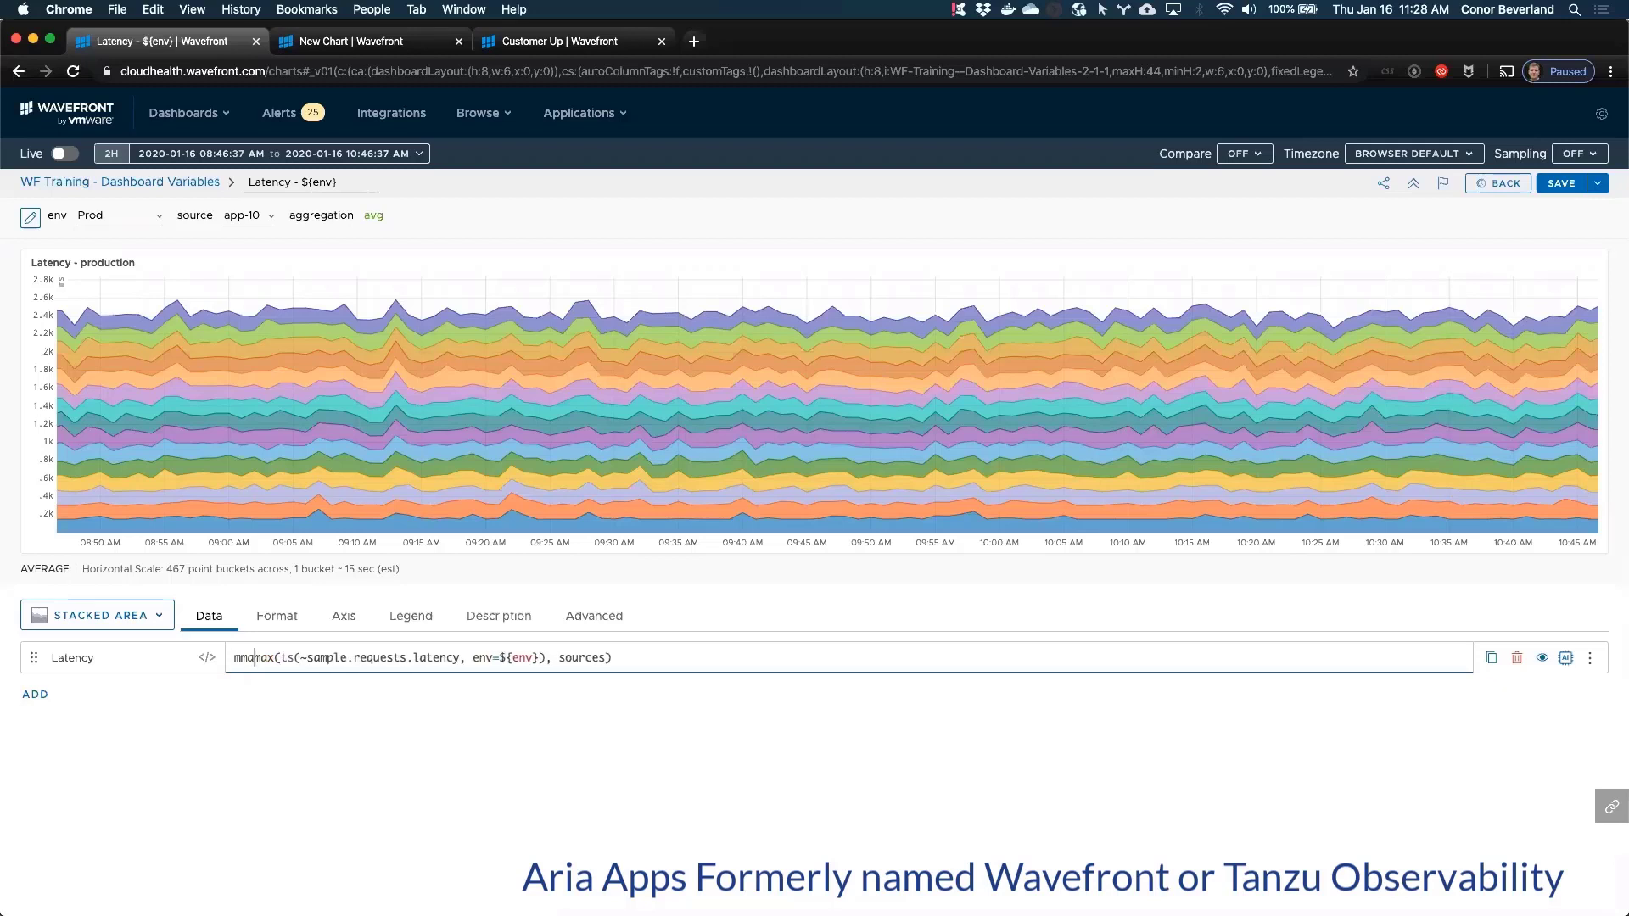
{"action": "key", "text": "BackSpace"}
{"action": "key", "text": "BackSpace"}
{"action": "key", "text": "BackSpace"}
{"action": "key", "text": "BackSpace"}
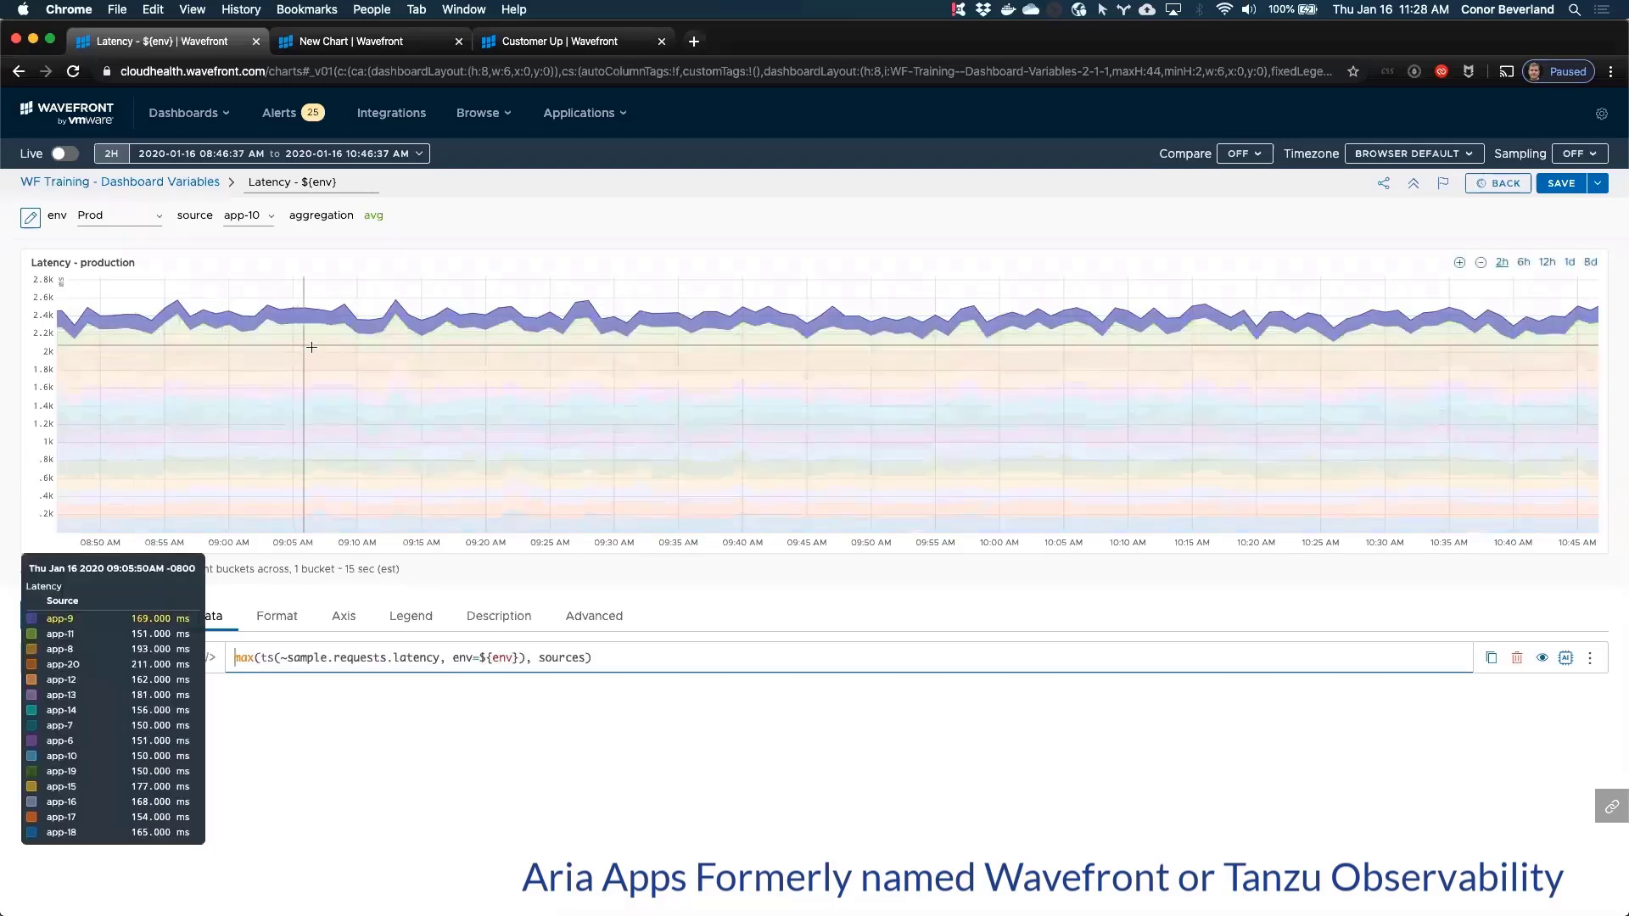
{"action": "type", "text": "mmax("}
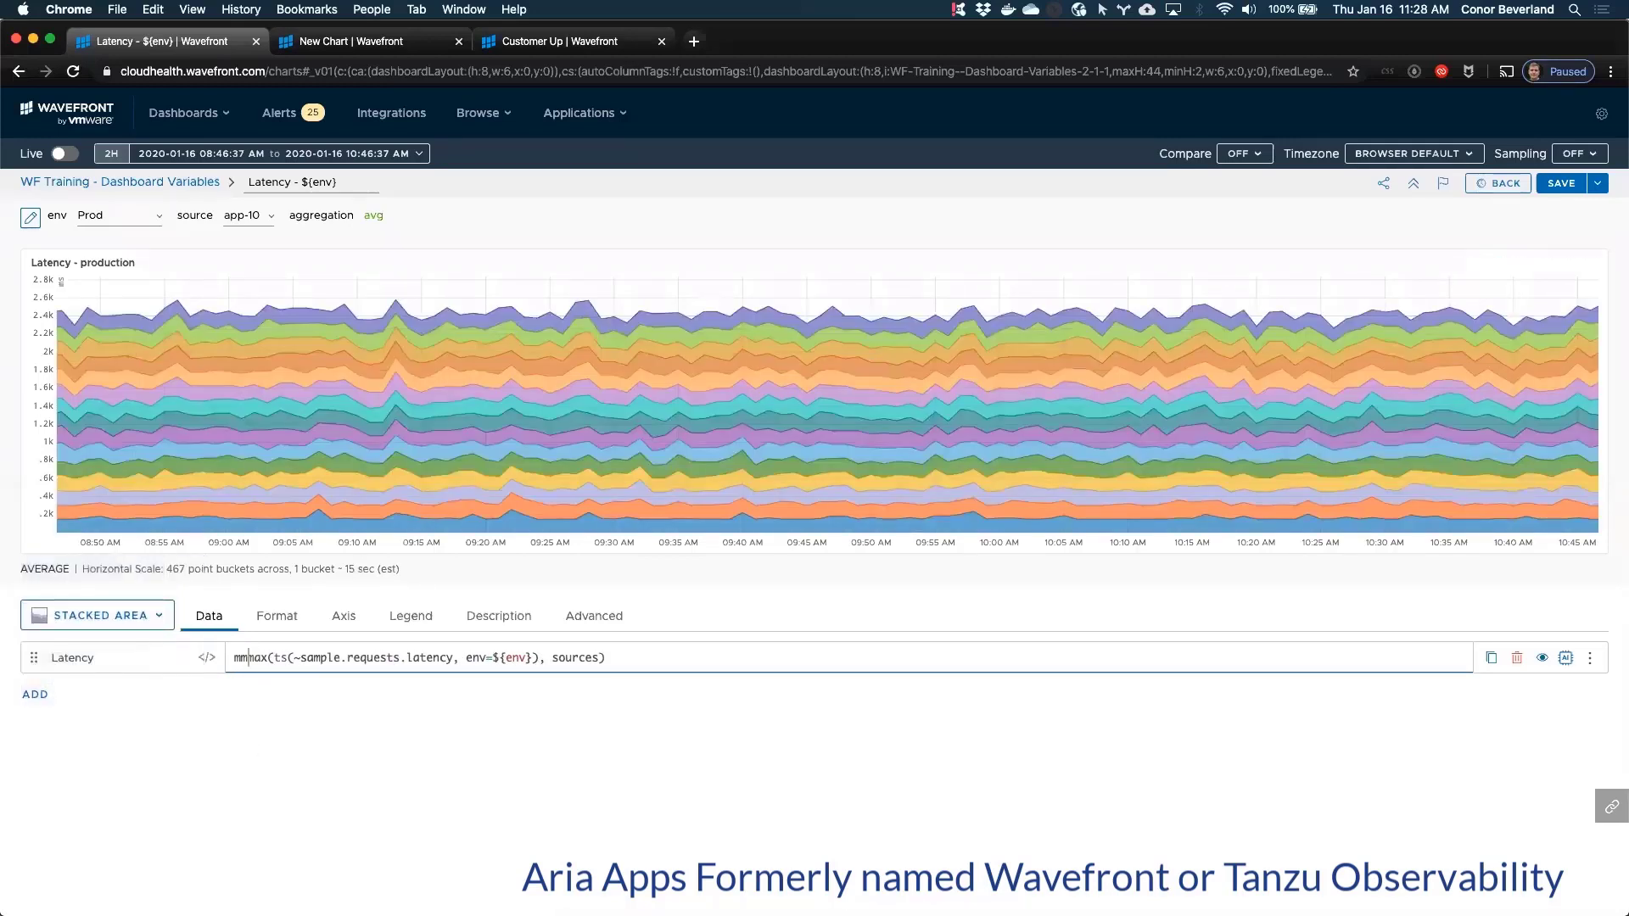
{"action": "type", "text": "2h,"}
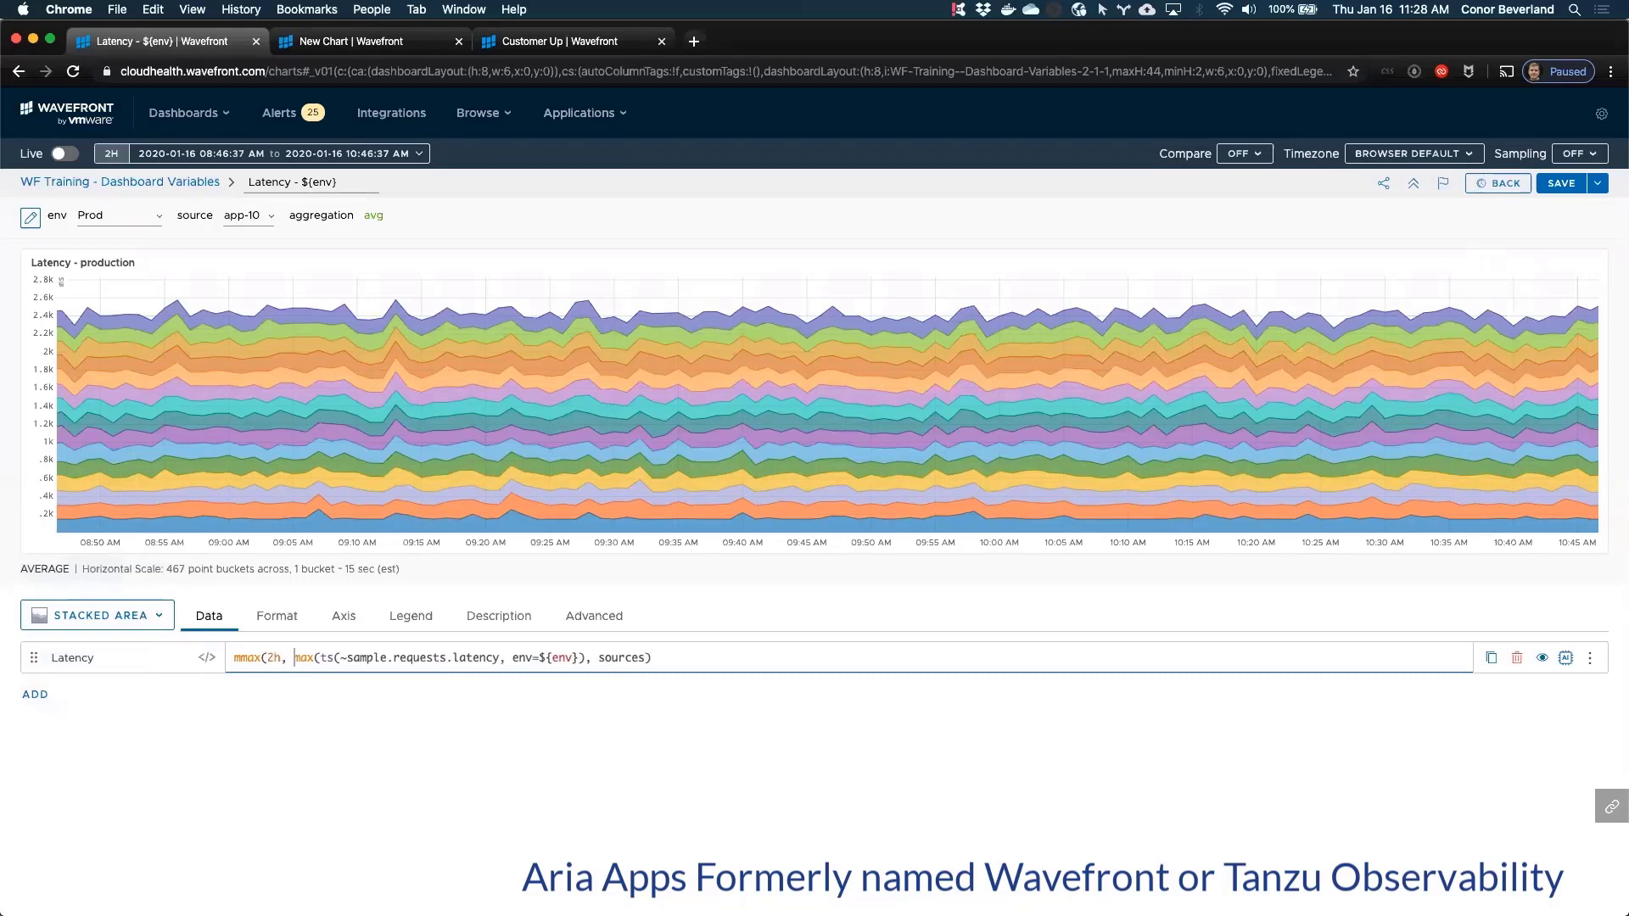
{"action": "key", "text": "End"}
{"action": "type", "text": ")"}
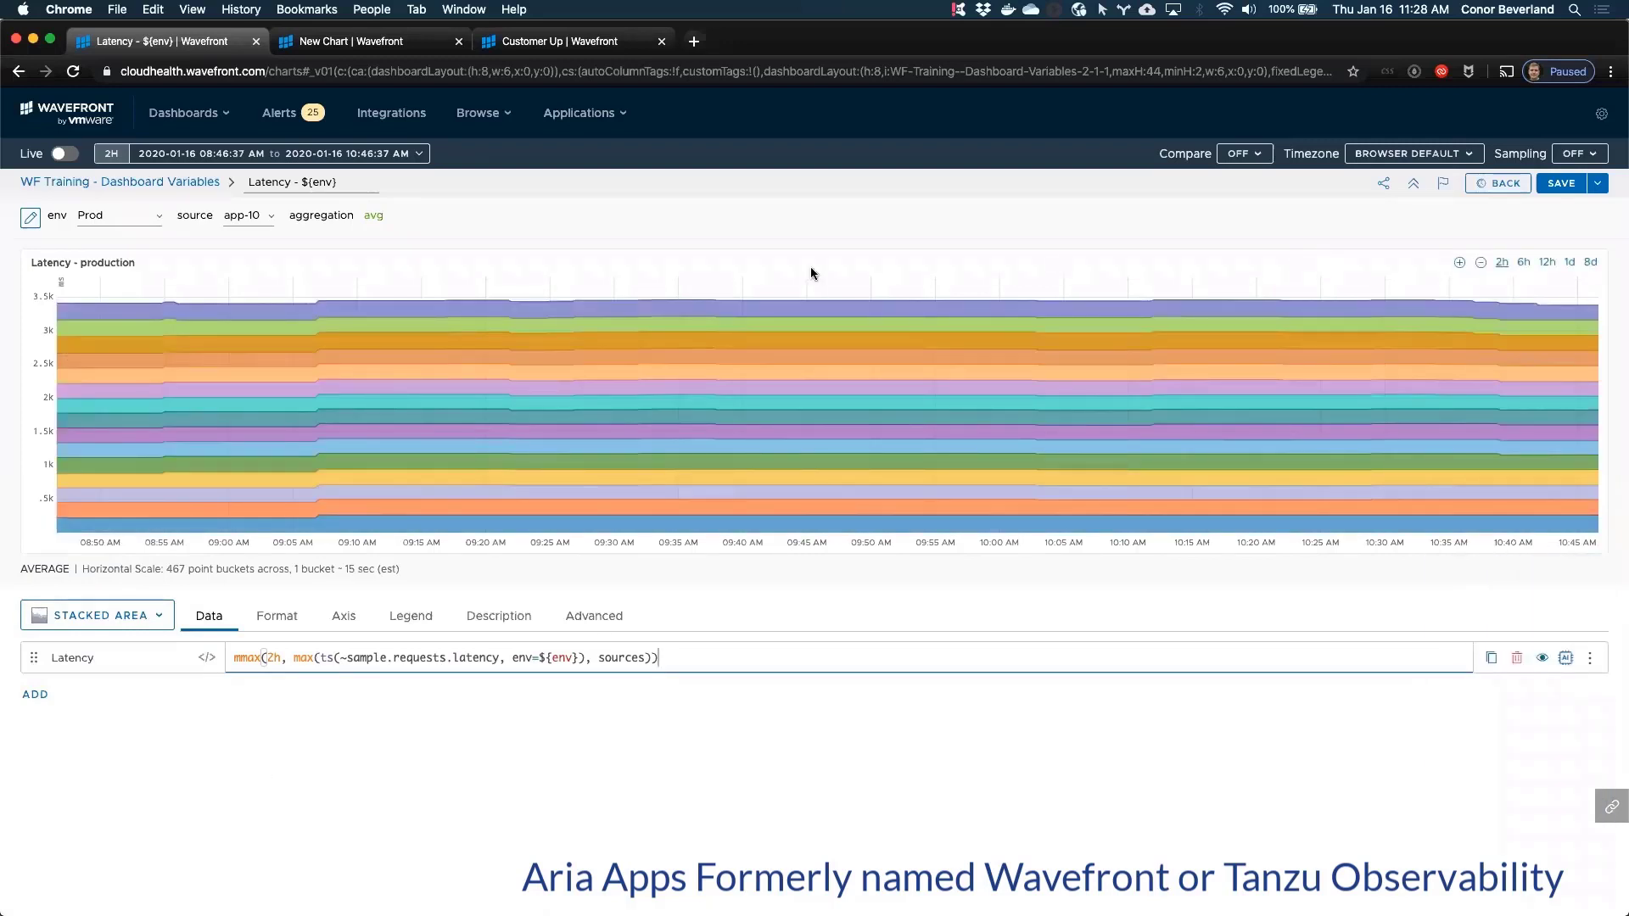
{"action": "left_click", "coordinate": [1497, 183]}
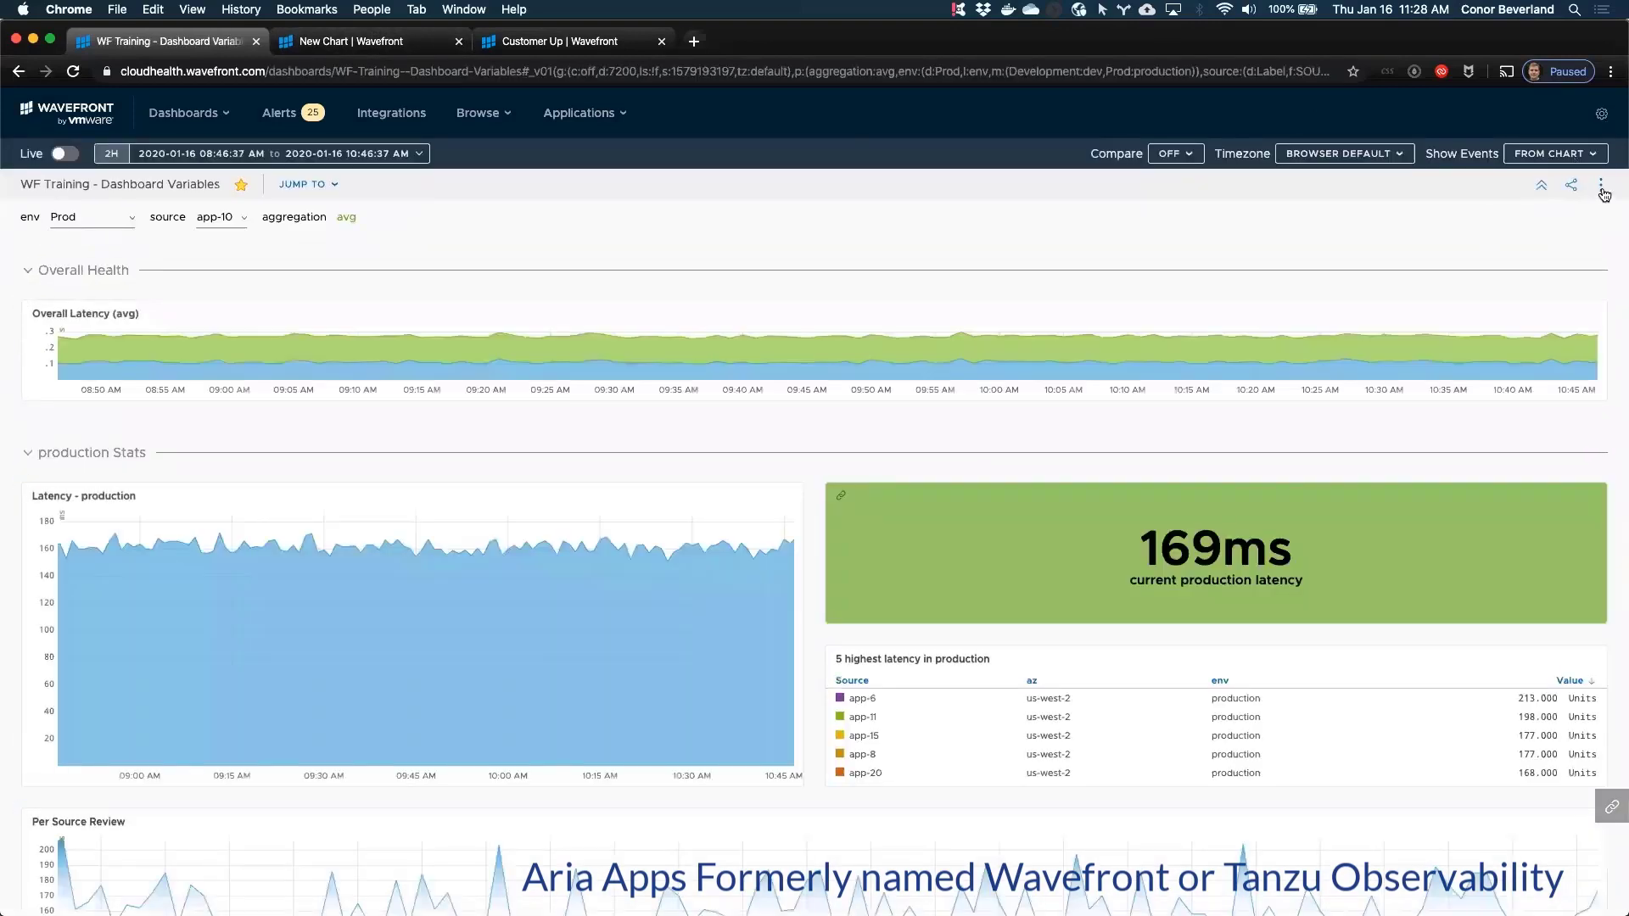
Step: Reopen the Latency - production chart to check its query, return to the dashboard and open the dashboard's actions
{"action": "left_click", "coordinate": [1601, 184]}
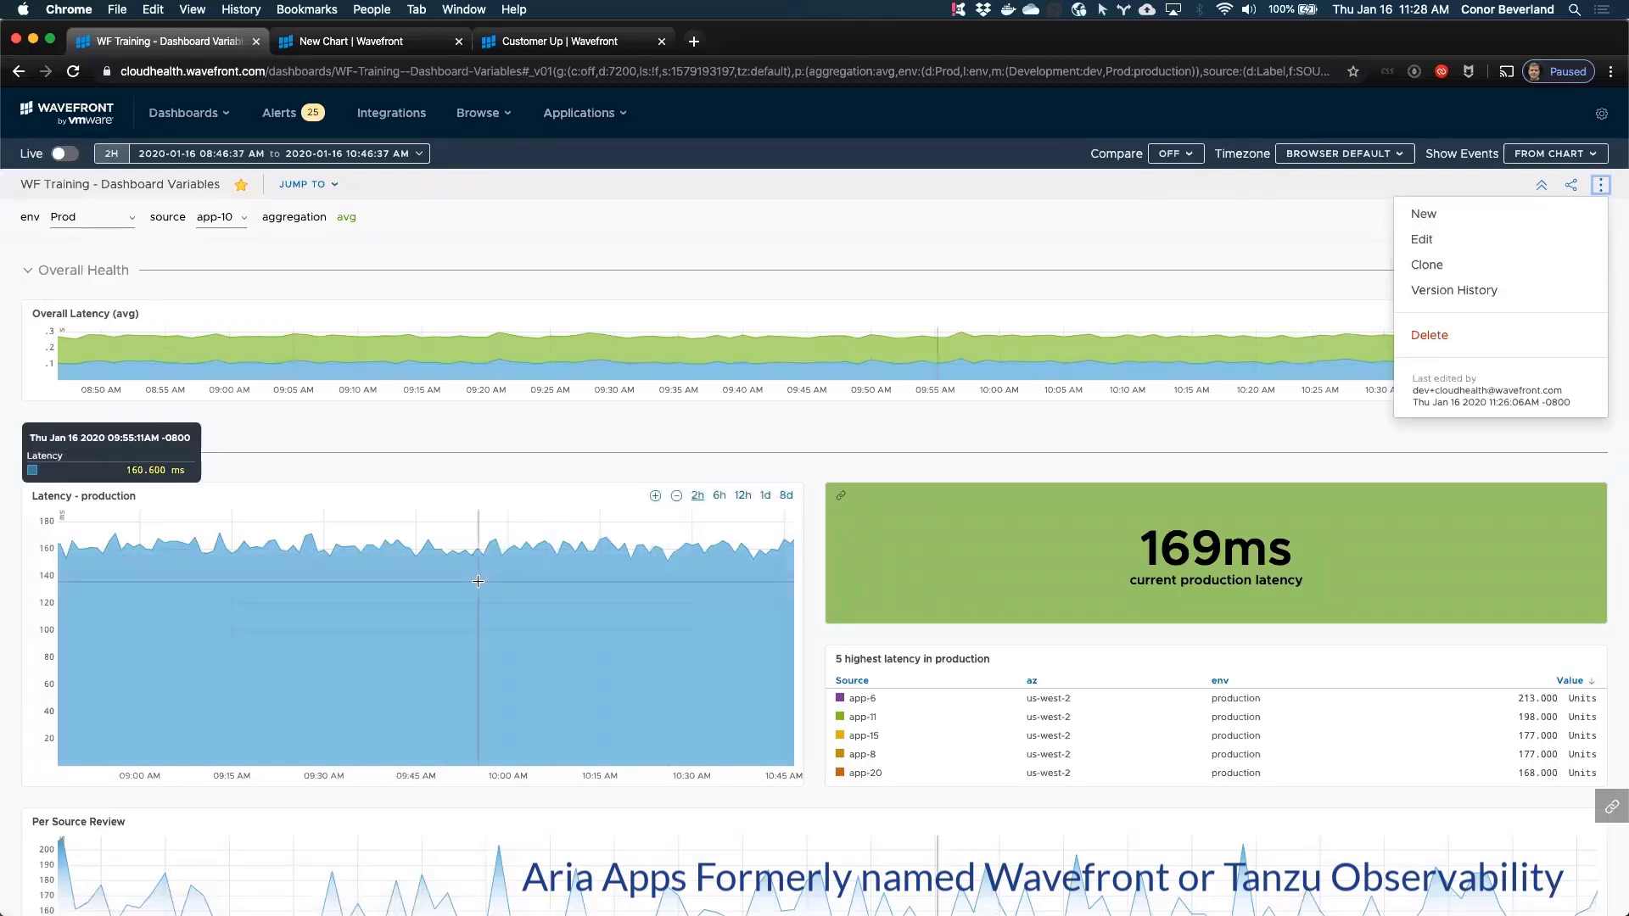
{"action": "left_click", "coordinate": [88, 497]}
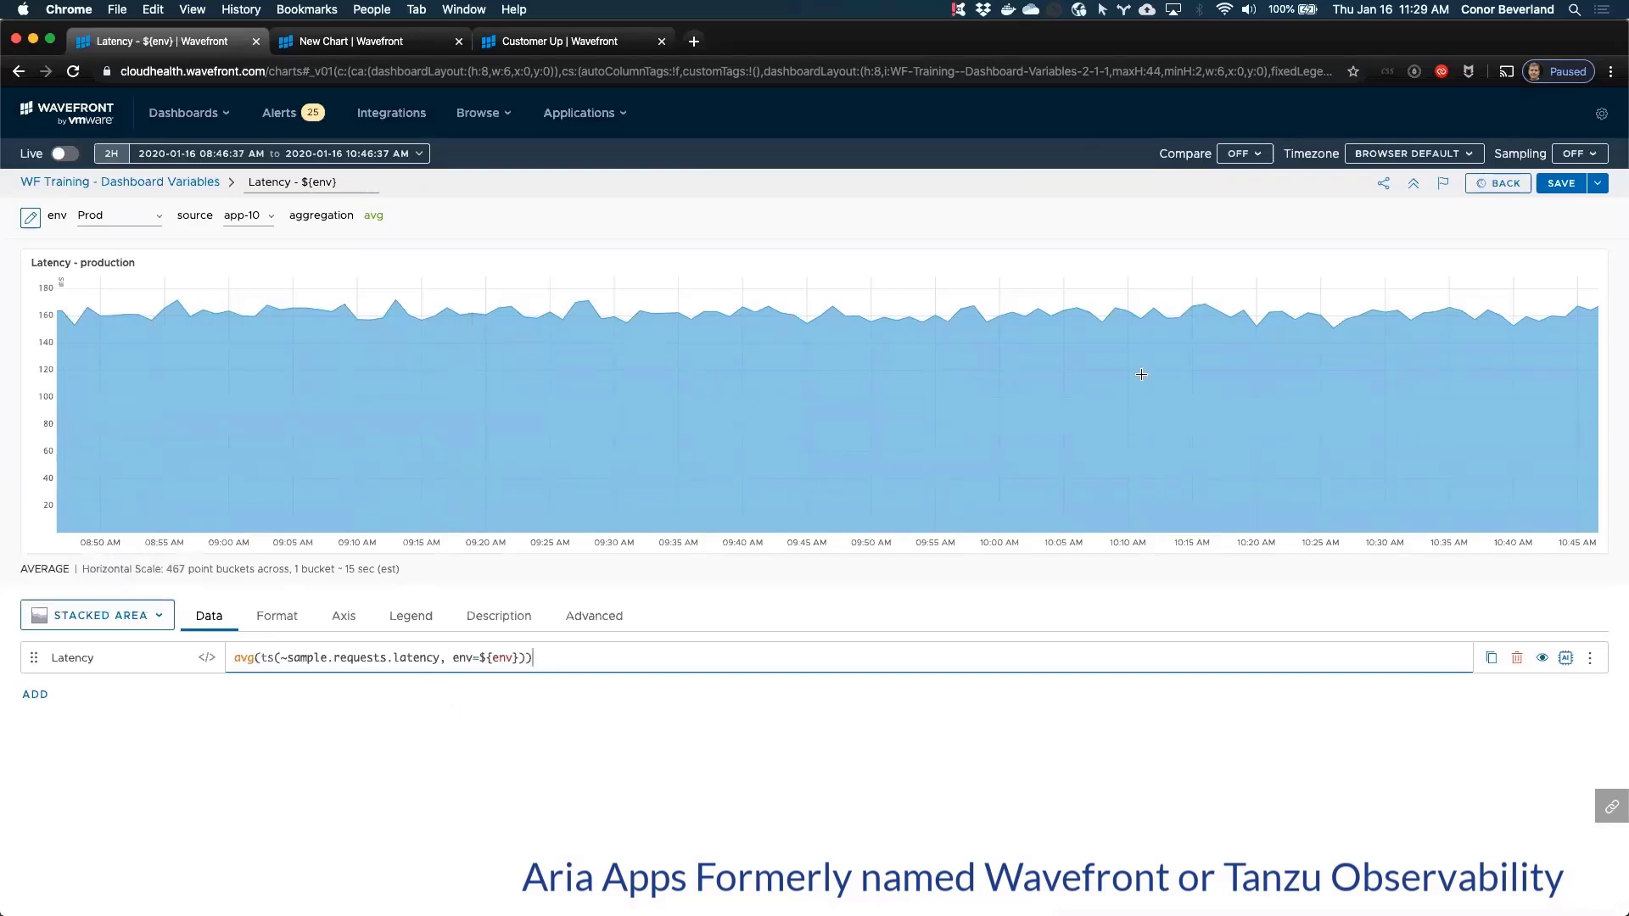
{"action": "left_click", "coordinate": [1495, 192]}
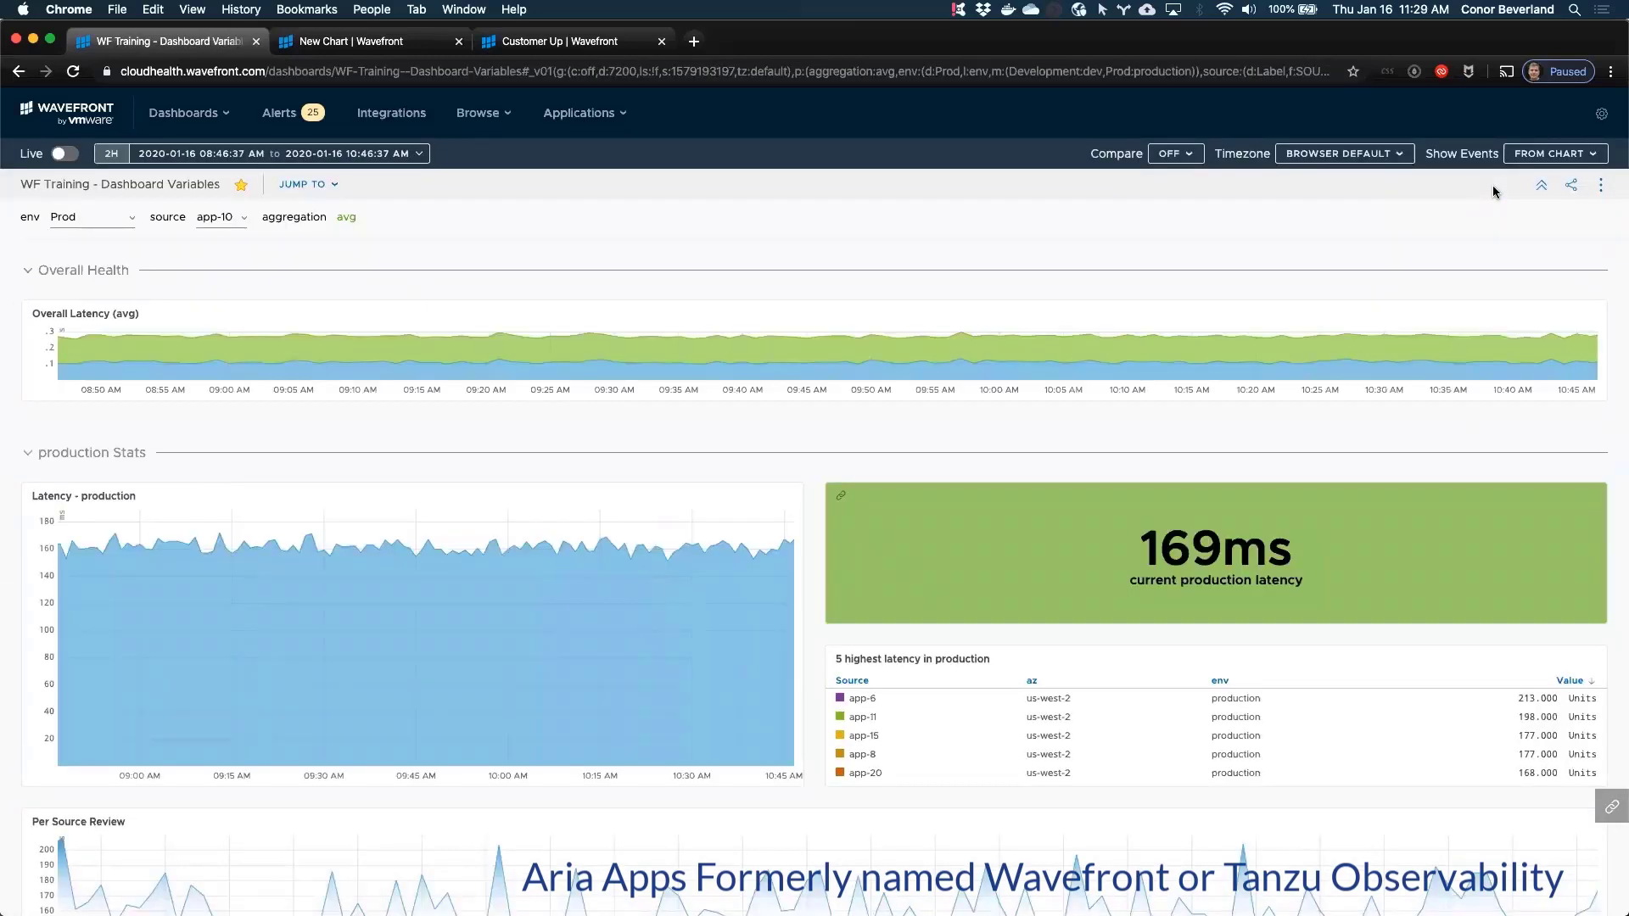
{"action": "left_click", "coordinate": [1601, 185]}
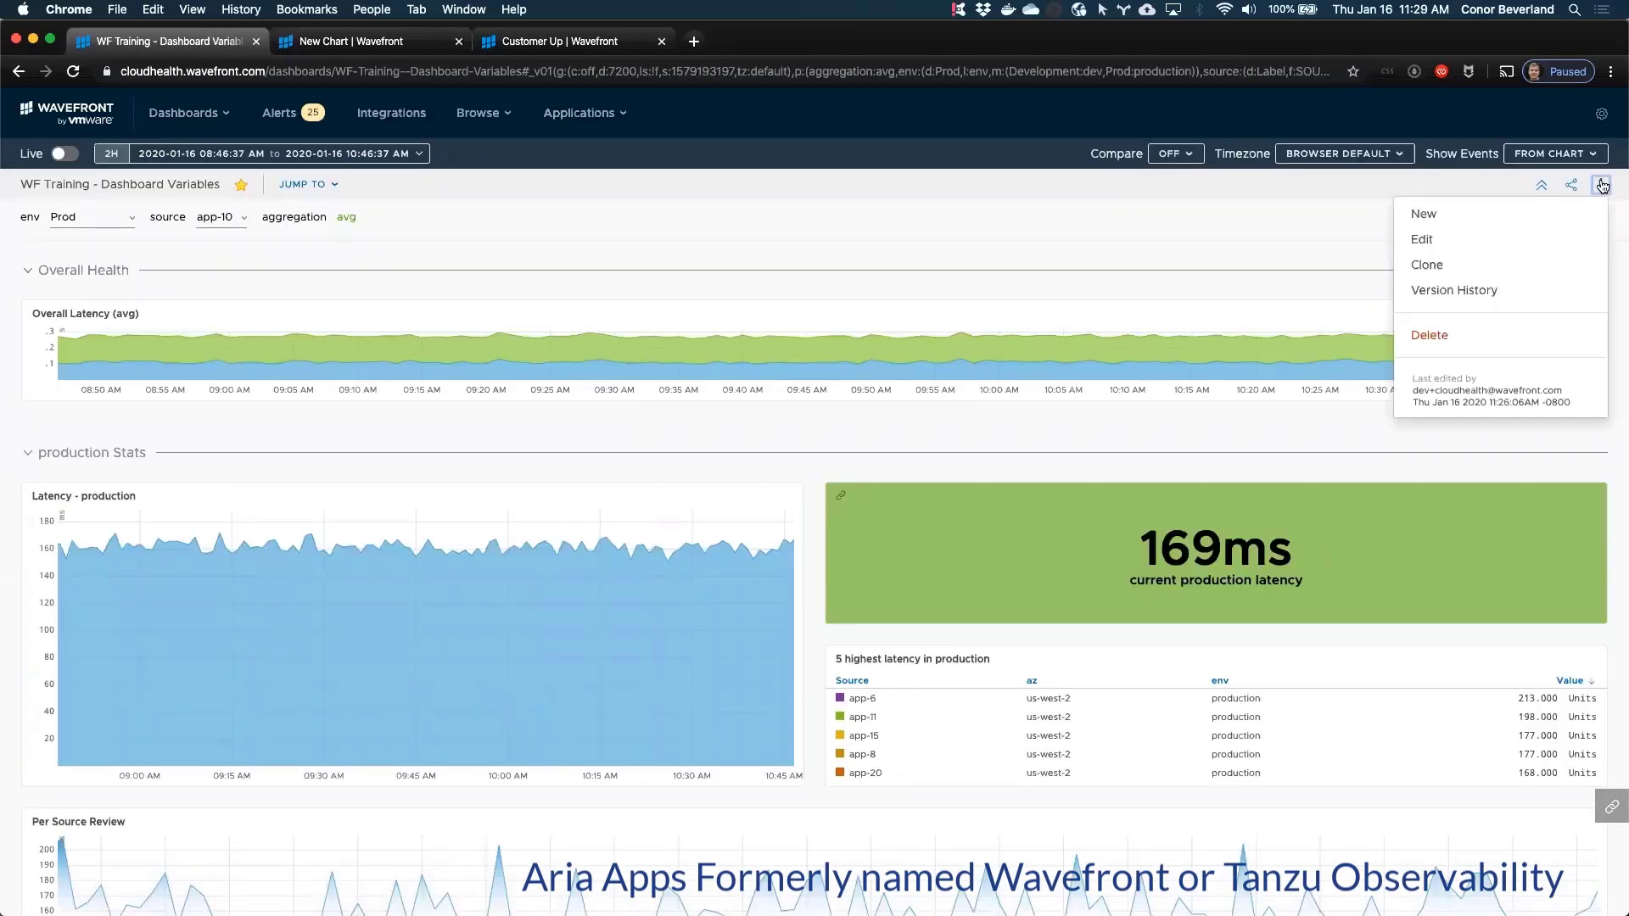
Step: Put the dashboard in edit mode, open the aggregation variable's settings and check its name and available variable types
{"action": "left_click", "coordinate": [1468, 238]}
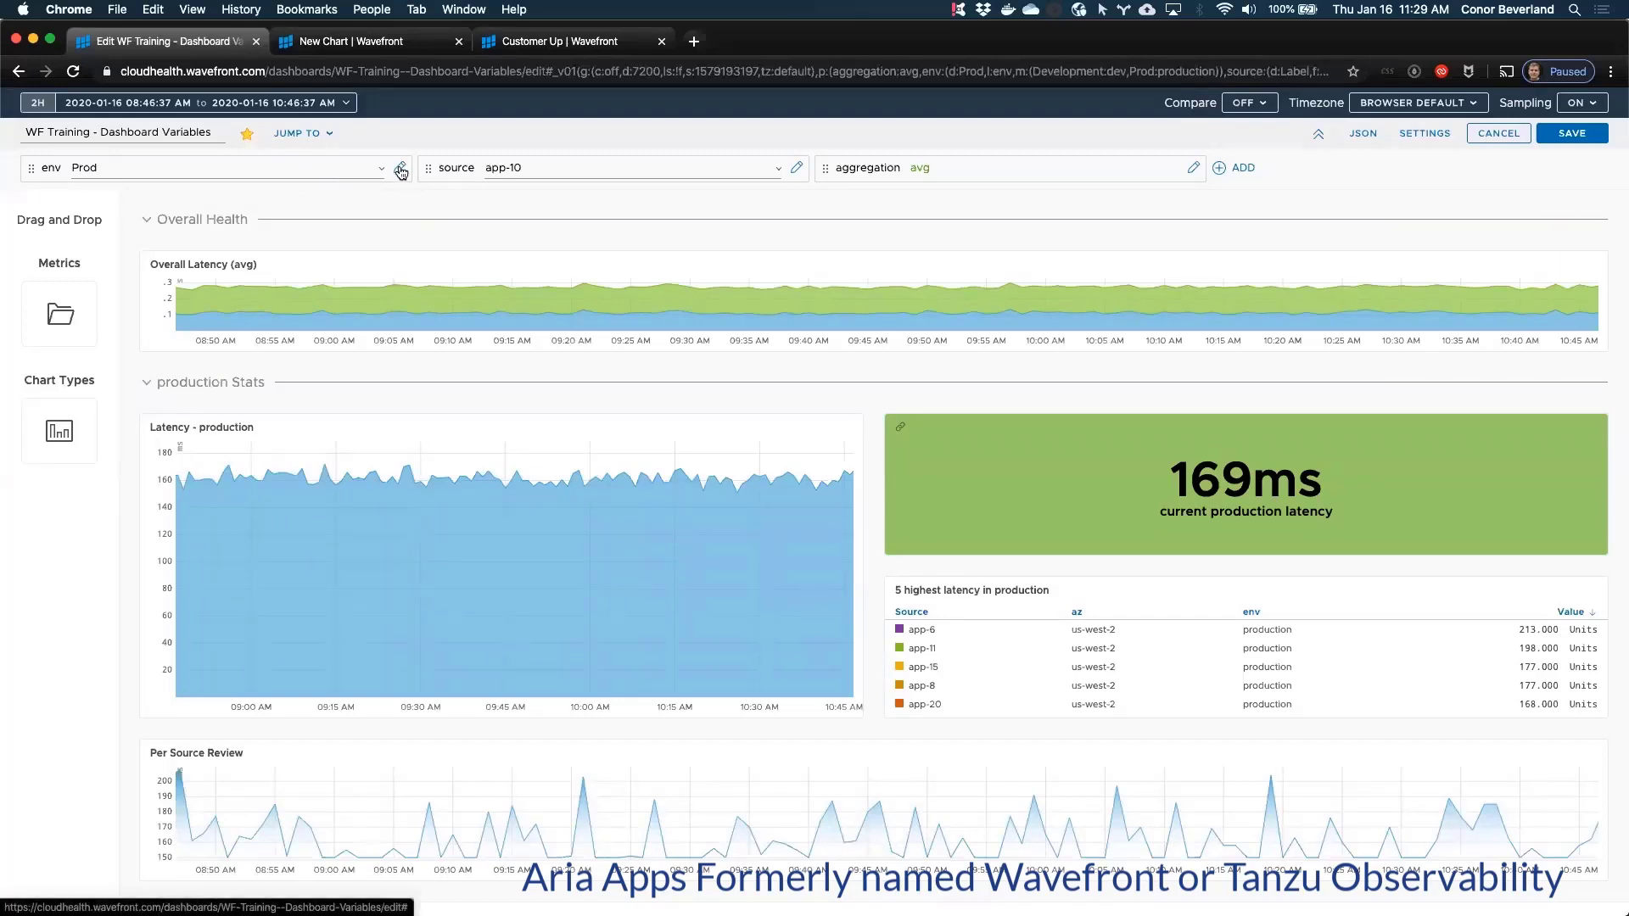
{"action": "left_click", "coordinate": [1194, 170]}
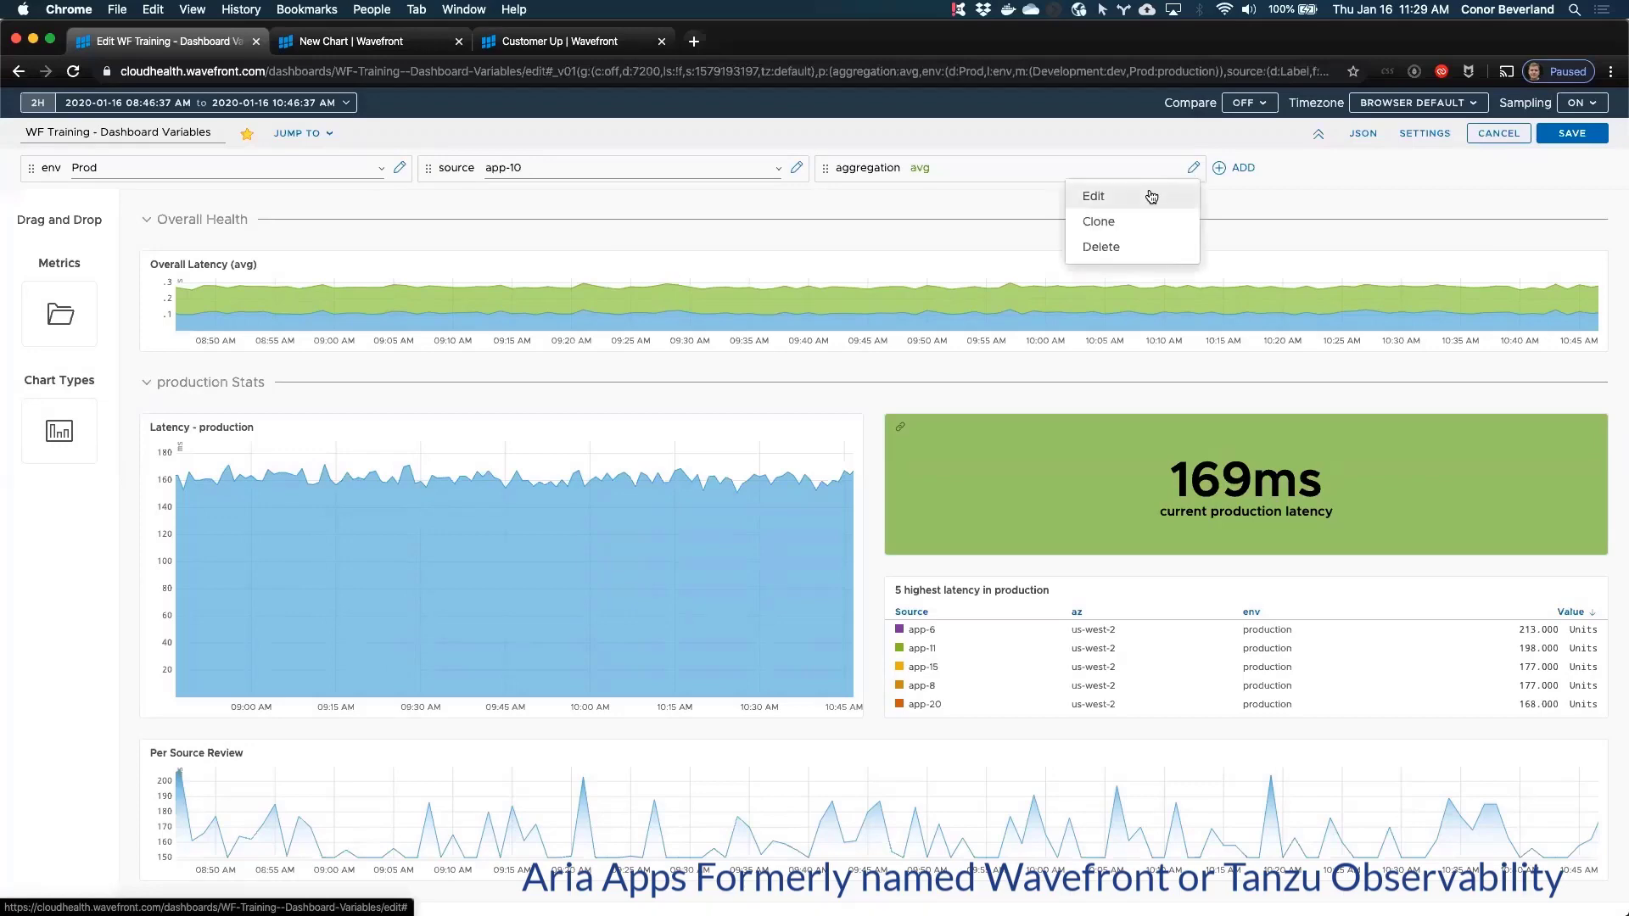
{"action": "left_click", "coordinate": [1151, 197]}
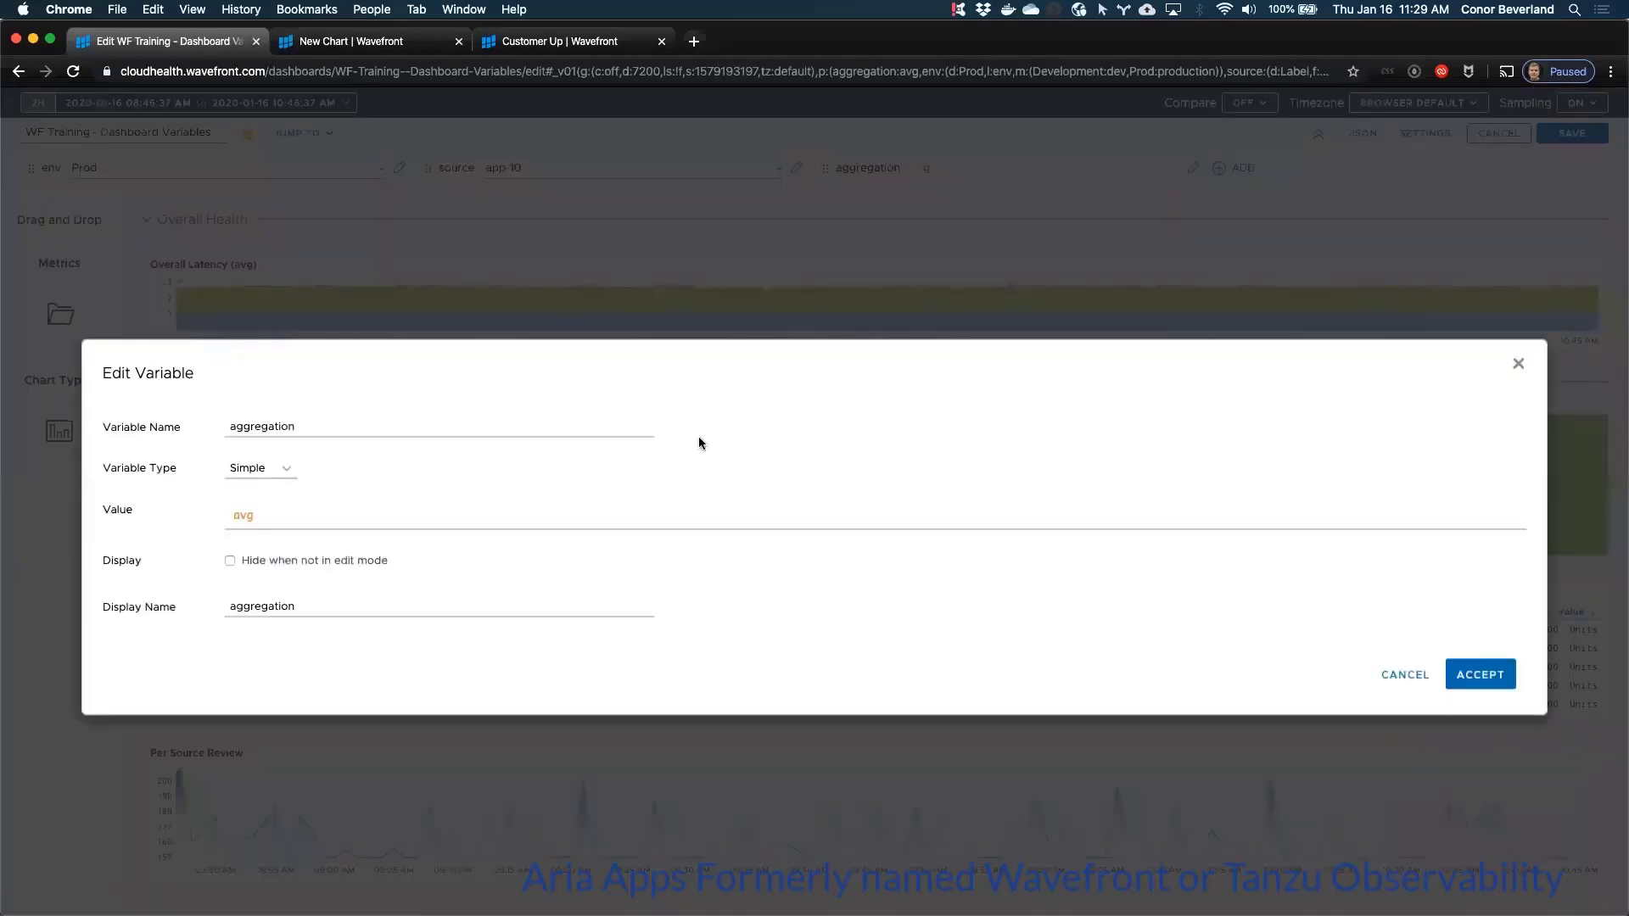
{"action": "left_click", "coordinate": [271, 469]}
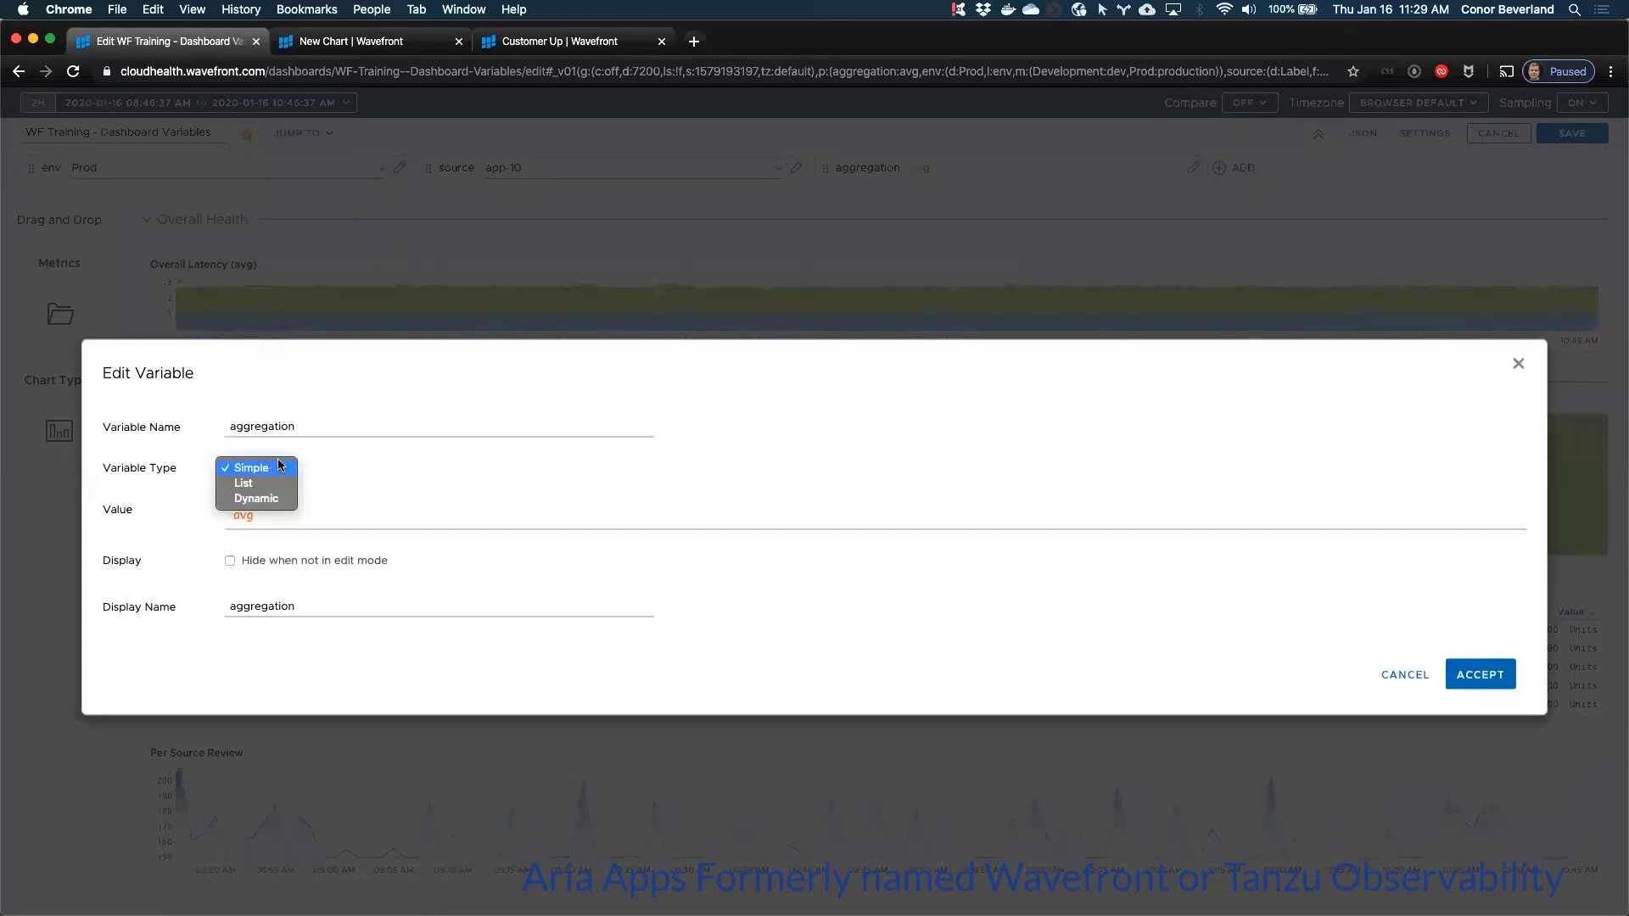
{"action": "double_click", "coordinate": [266, 426]}
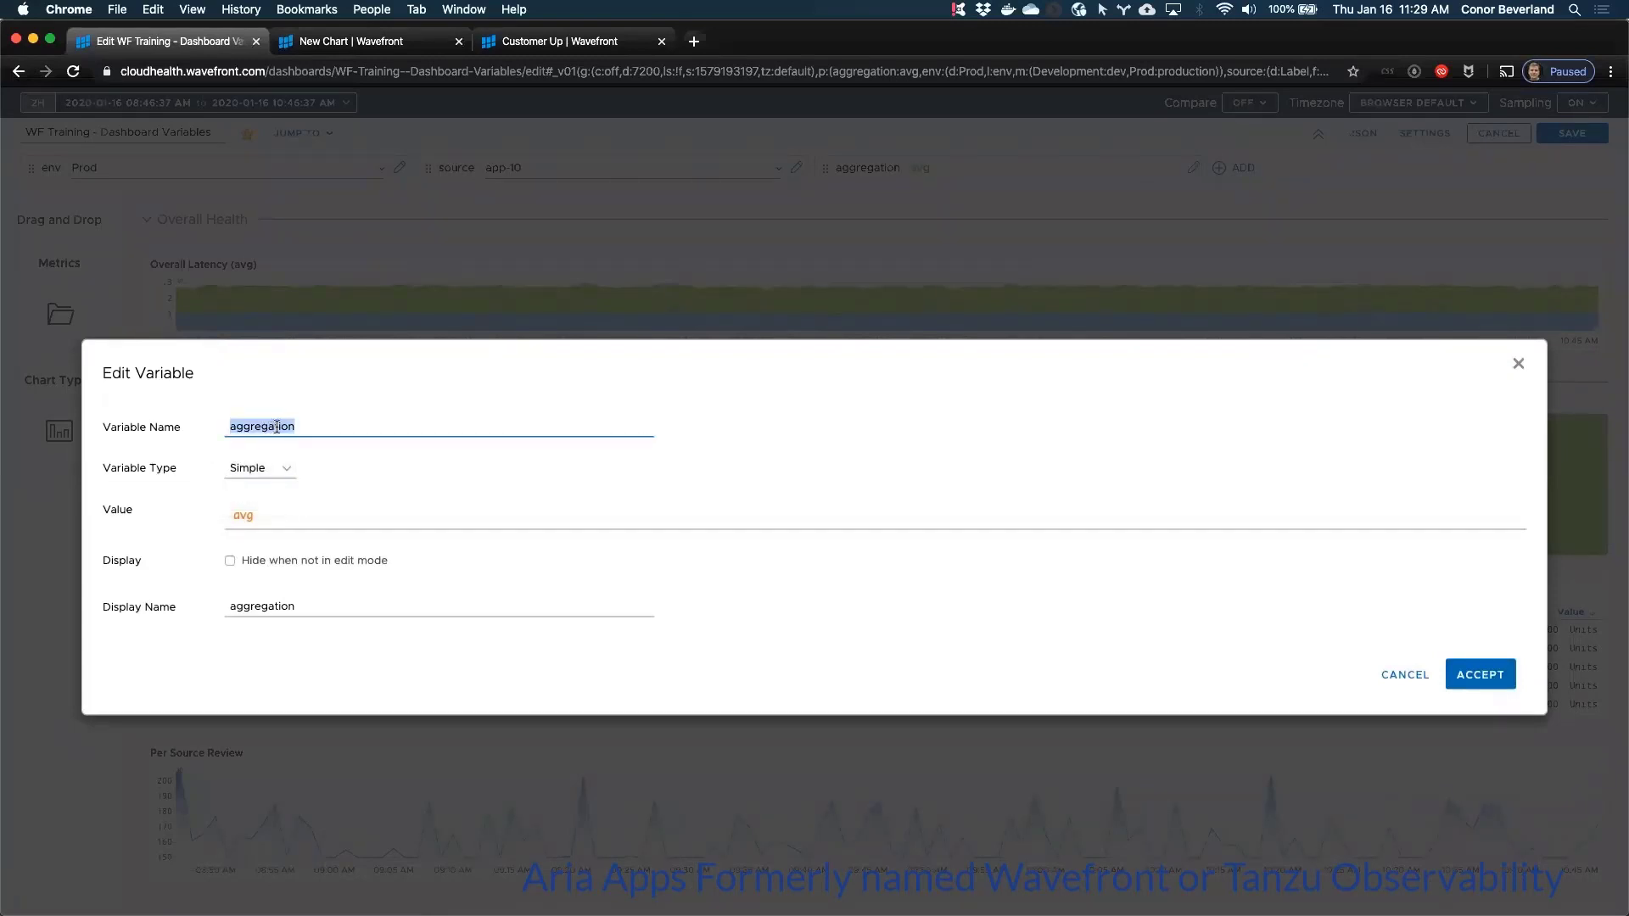
Step: Try prefixing the aggregation variable's name with ${ and restore the plain name
{"action": "left_click", "coordinate": [322, 421]}
{"action": "key", "text": "super+Left"}
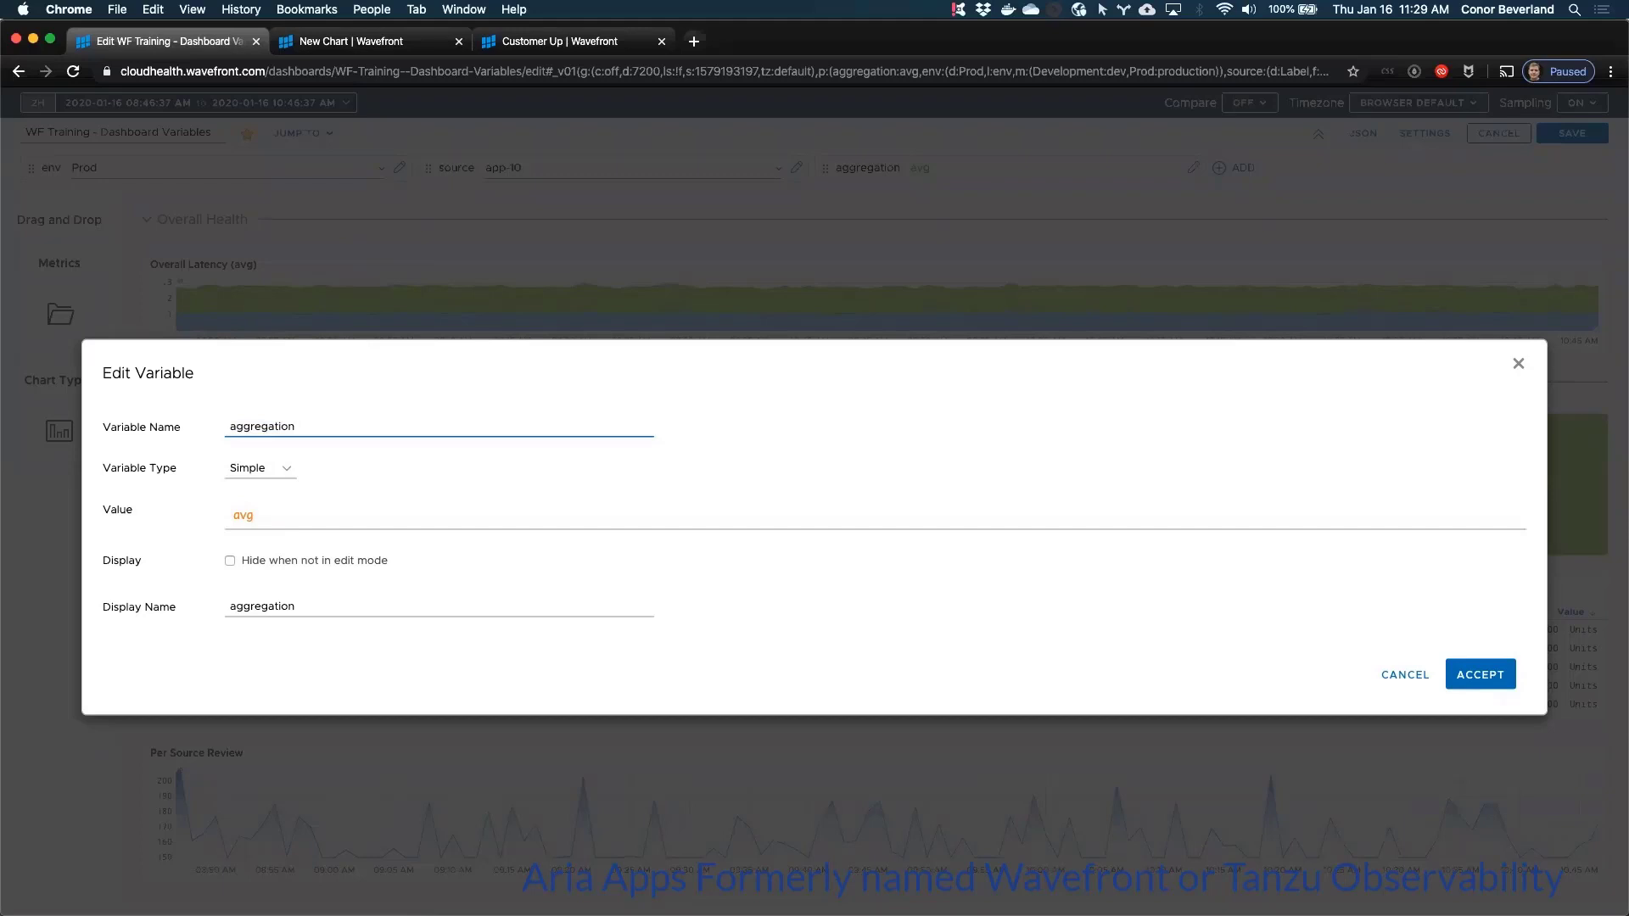
{"action": "type", "text": "${"}
{"action": "left_click_drag", "start_coordinate": [242, 426], "coordinate": [224, 427]}
{"action": "key", "text": "BackSpace"}
{"action": "left_click", "coordinate": [326, 425]}
{"action": "key", "text": "BackSpace"}
Step: Try the display name Aggregation with the variable hidden when not in edit mode, and discard the variable's changes
{"action": "left_click_drag", "start_coordinate": [235, 608], "coordinate": [218, 615]}
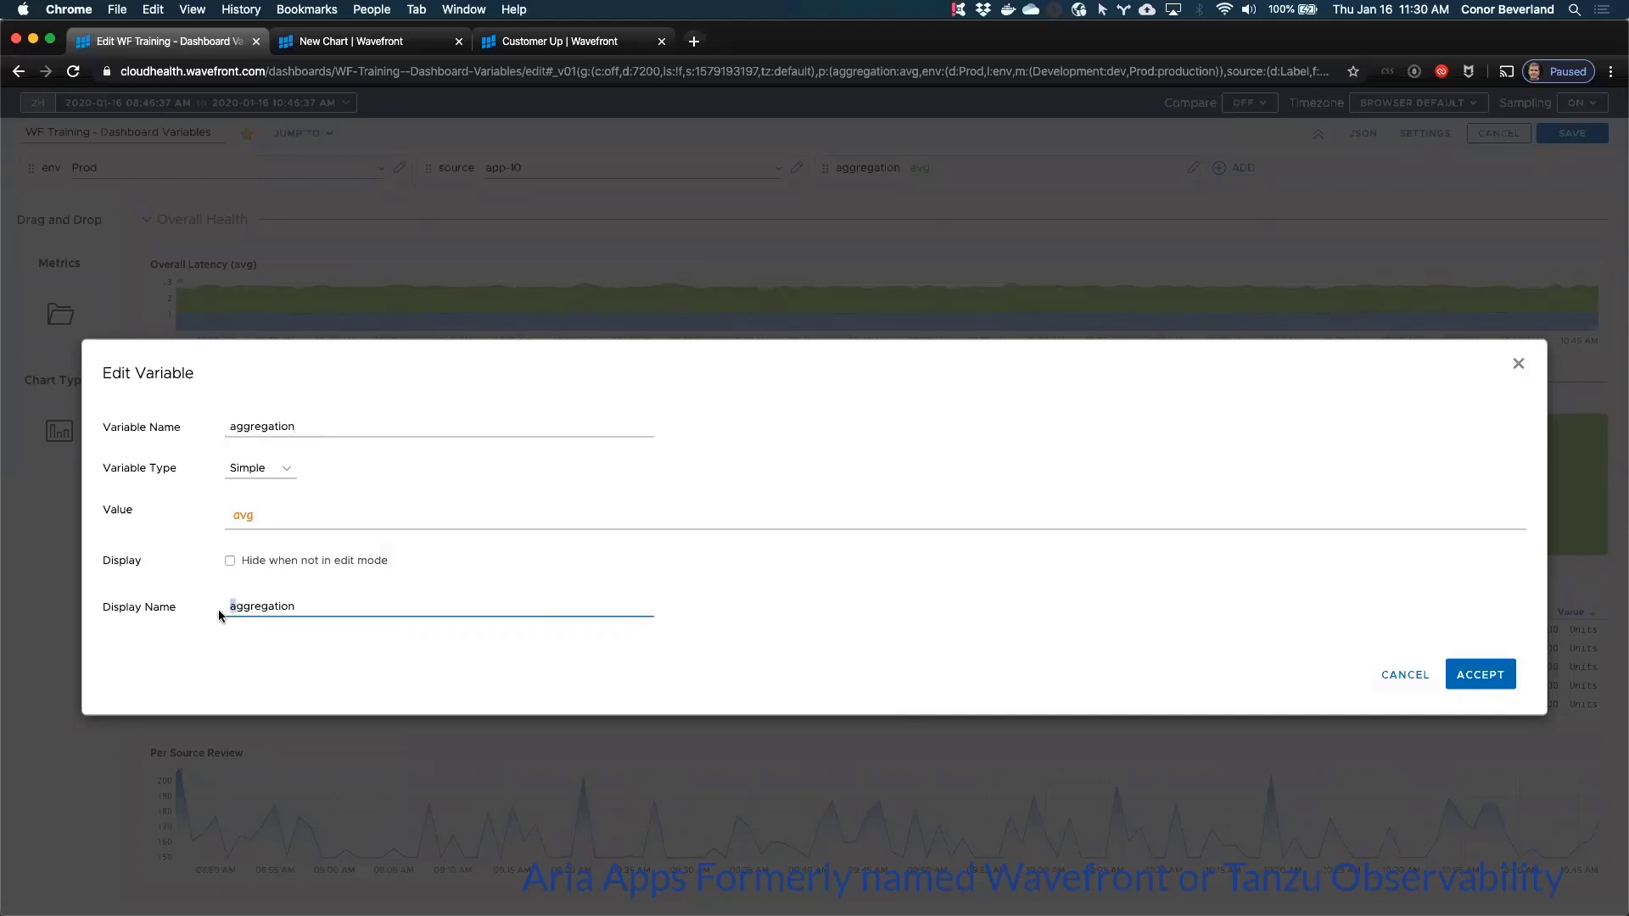
{"action": "type", "text": "A"}
{"action": "left_click", "coordinate": [241, 515]}
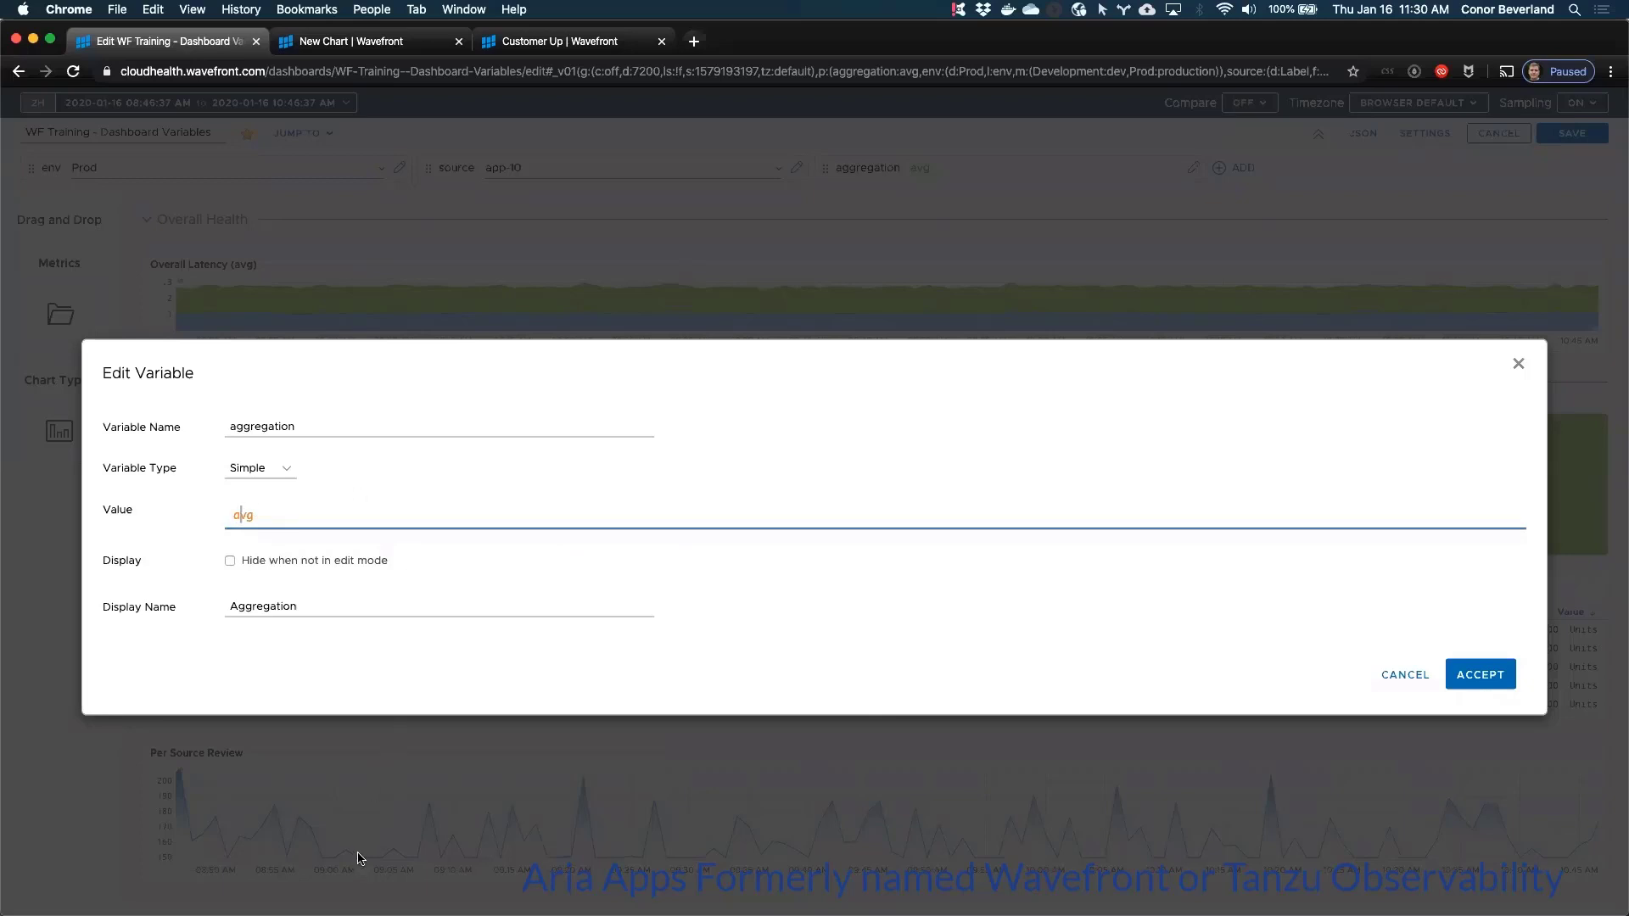
{"action": "double_click", "coordinate": [244, 519]}
{"action": "left_click", "coordinate": [231, 560]}
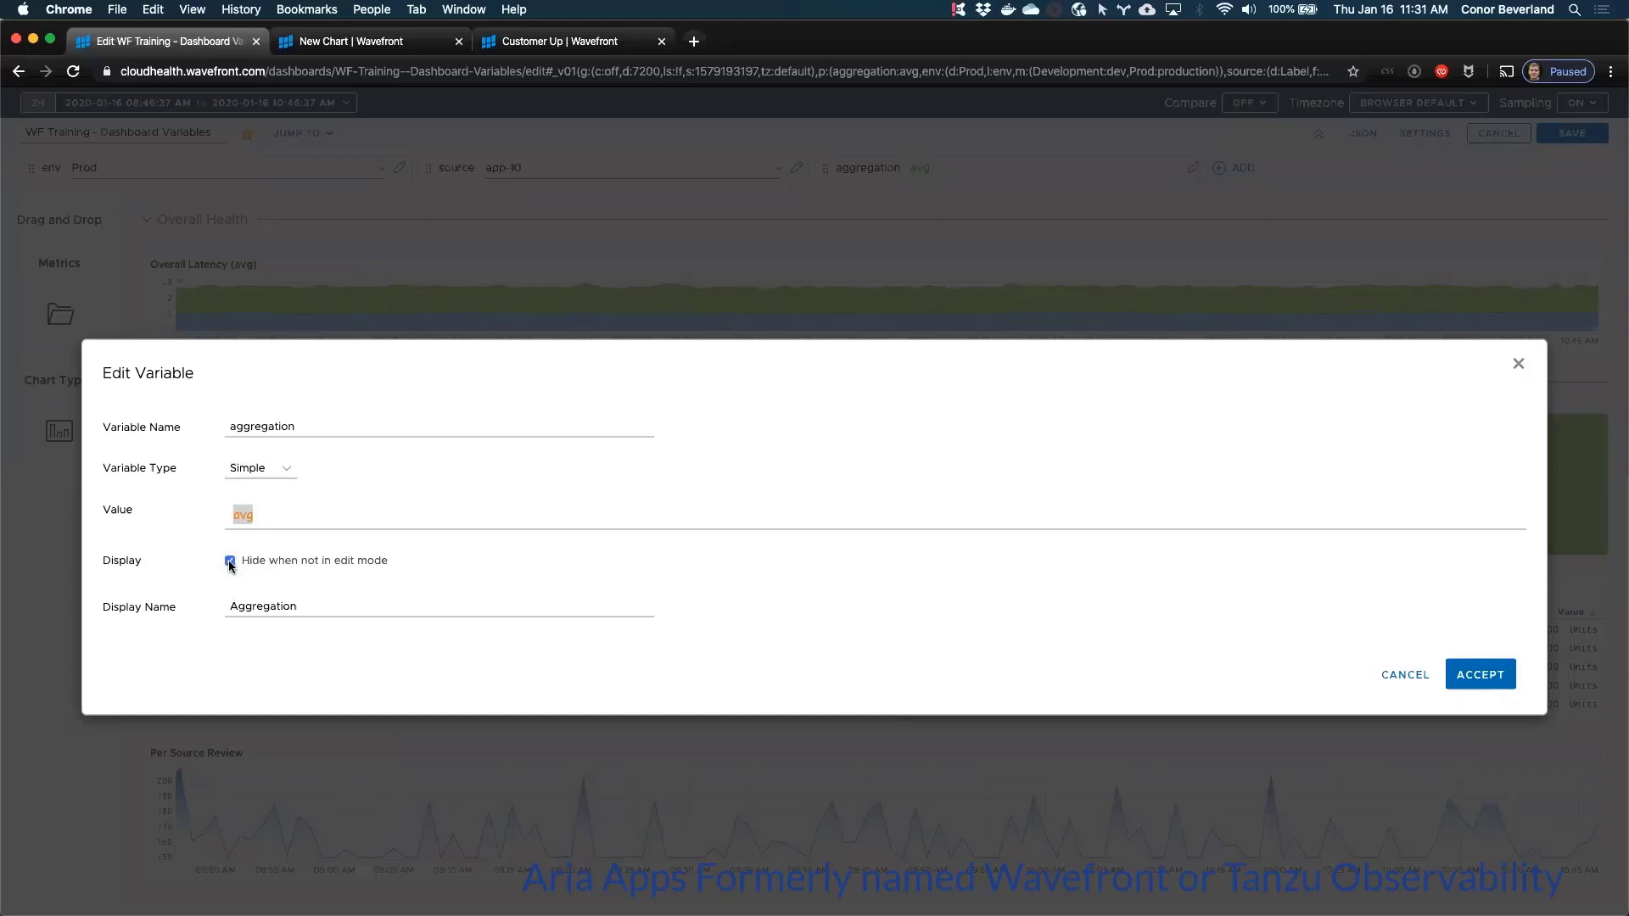
{"action": "left_click", "coordinate": [1397, 680]}
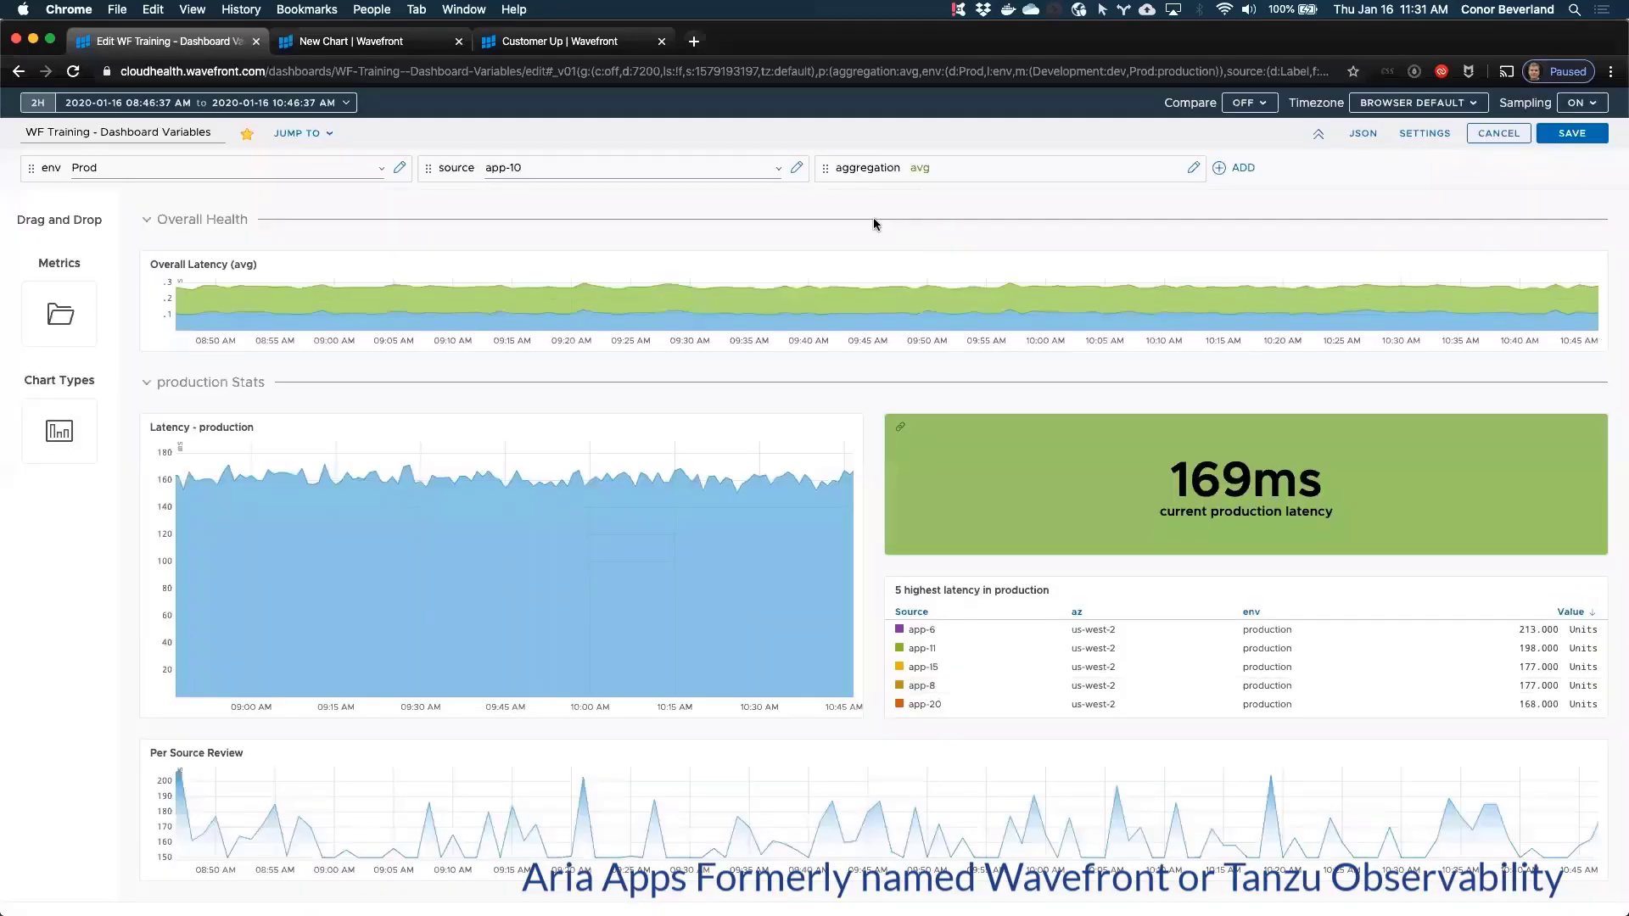
Step: Open the env variable's settings and examine its name, list labels and corresponding values
{"action": "left_click", "coordinate": [399, 168]}
{"action": "left_click", "coordinate": [353, 198]}
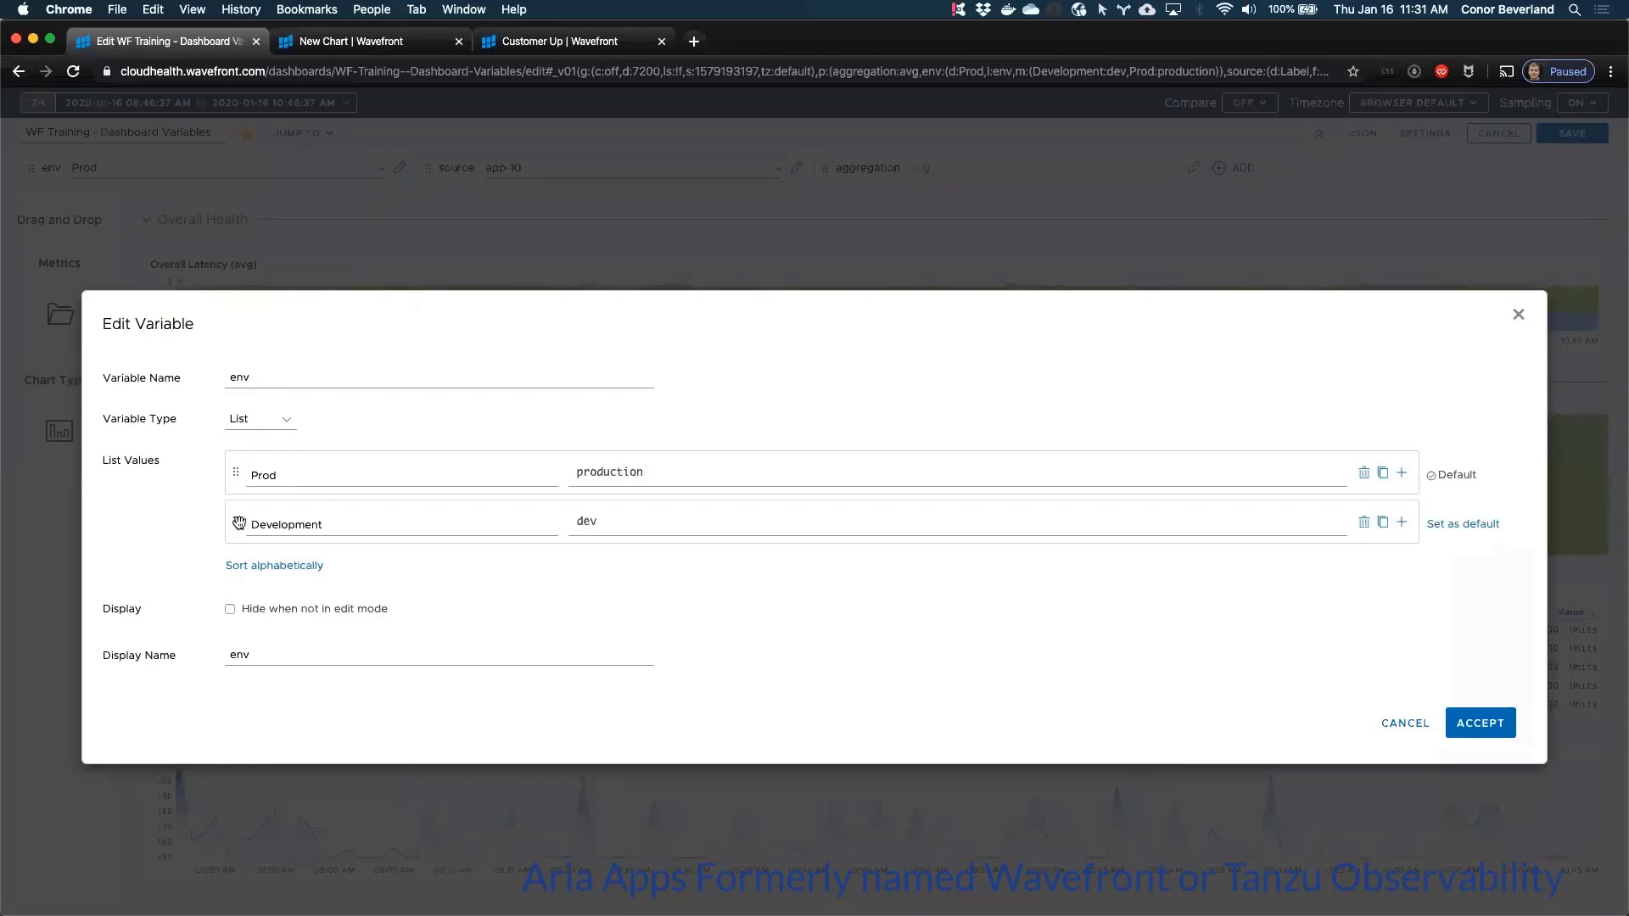
{"action": "mouse_move", "coordinate": [234, 521]}
{"action": "left_mouse_down"}
{"action": "mouse_move", "coordinate": [232, 484]}
{"action": "mouse_move", "coordinate": [229, 532]}
{"action": "mouse_move", "coordinate": [225, 471]}
{"action": "mouse_move", "coordinate": [224, 534]}
{"action": "left_mouse_up"}
{"action": "double_click", "coordinate": [239, 378]}
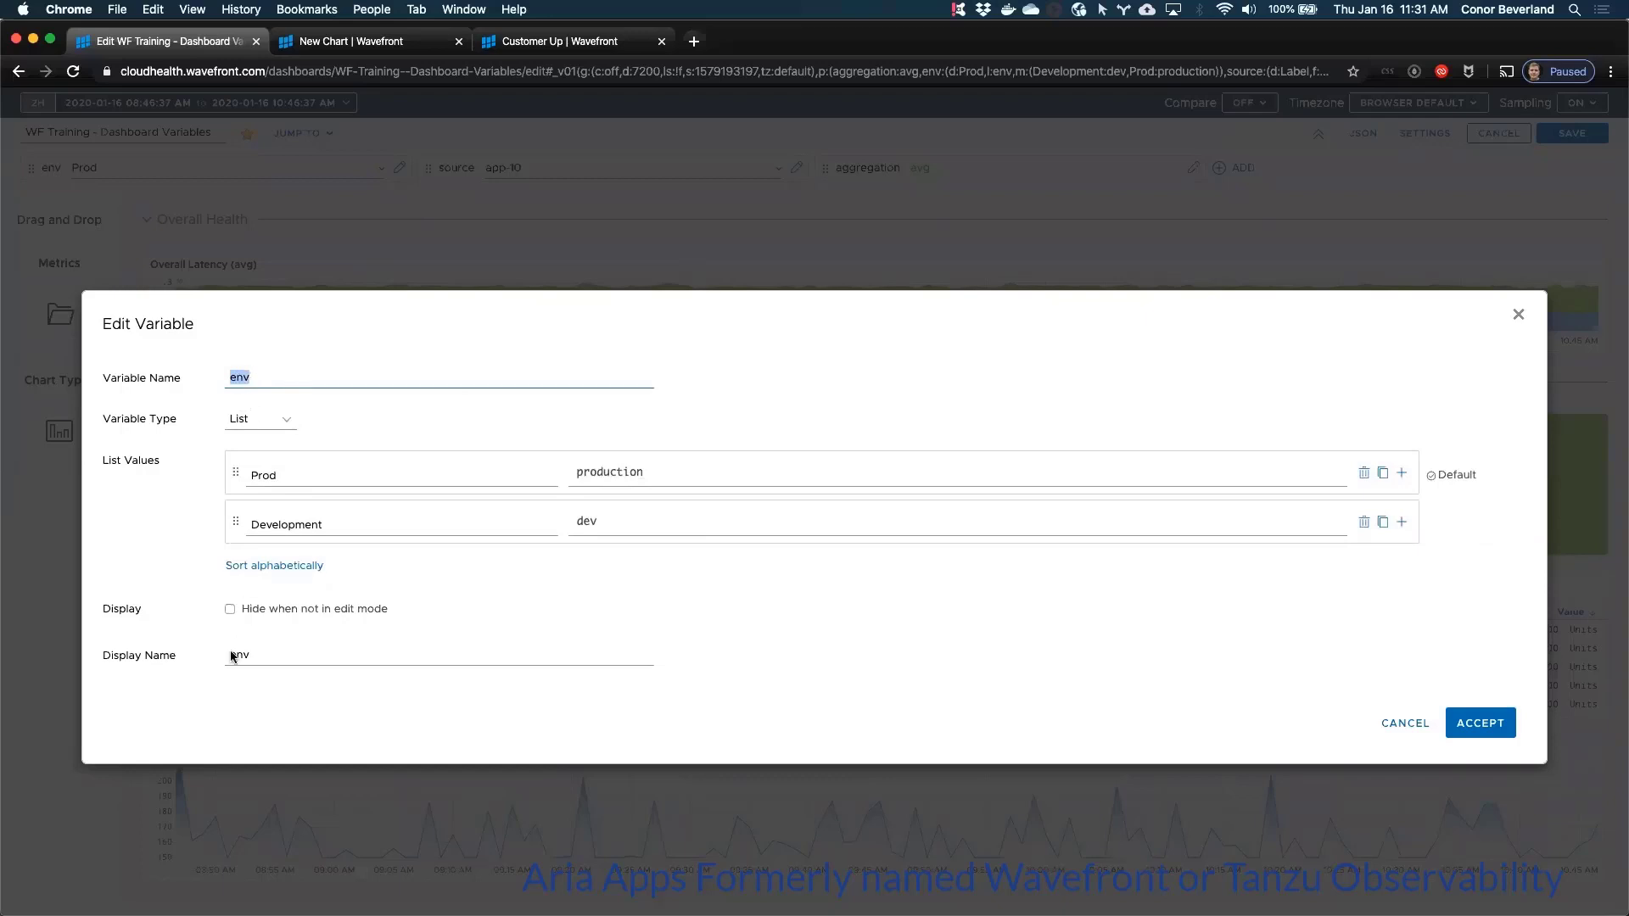
{"action": "double_click", "coordinate": [273, 477]}
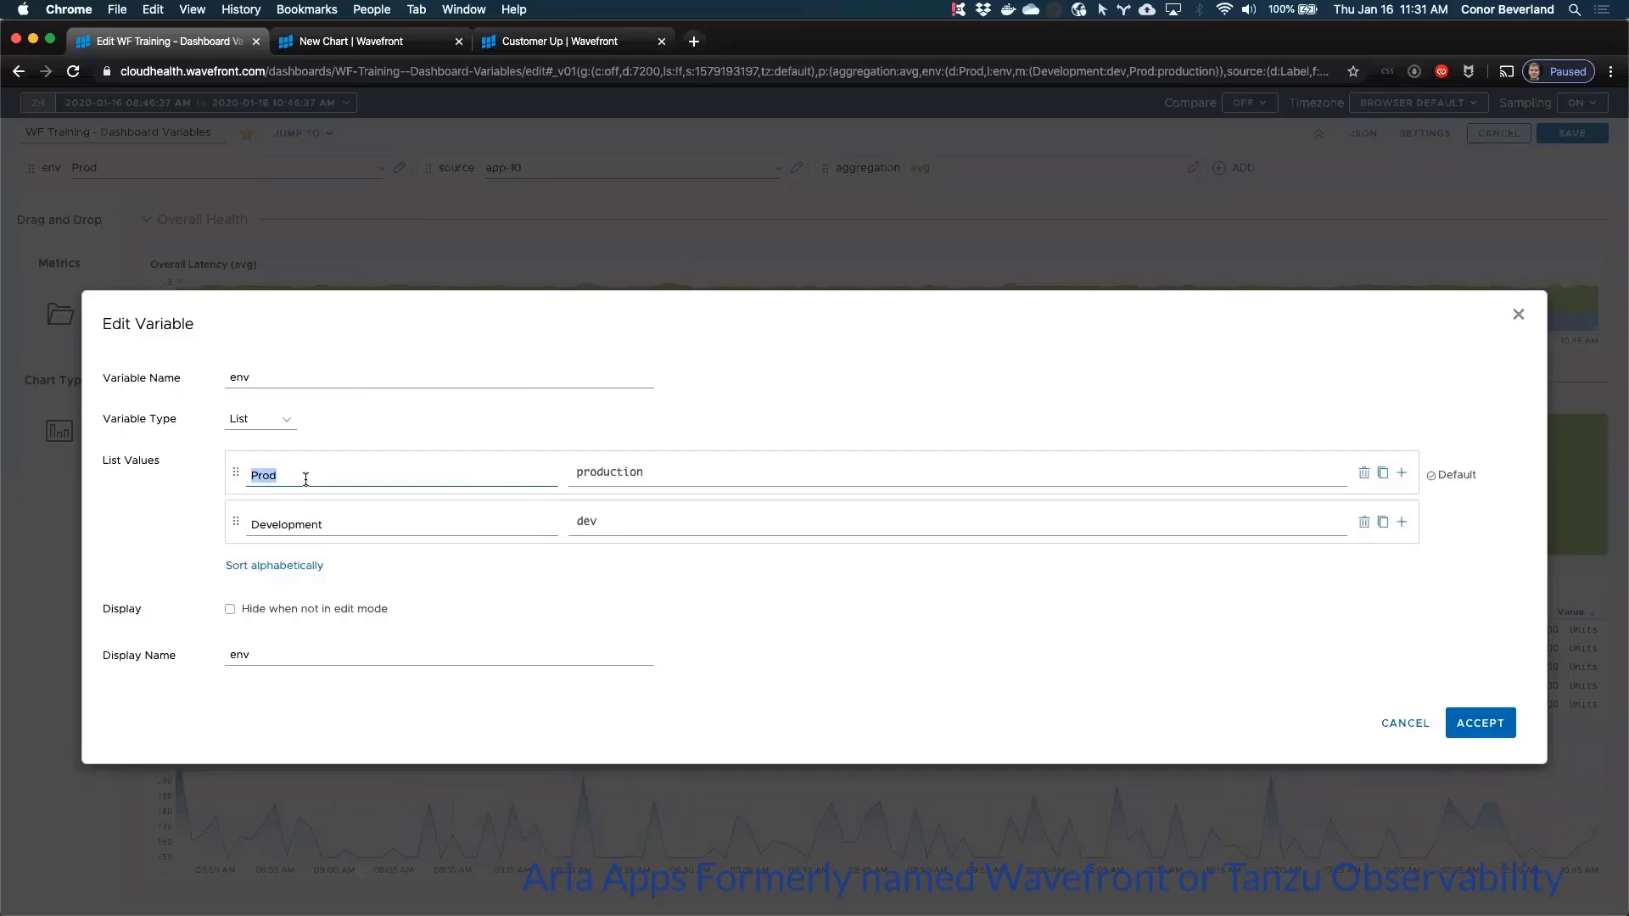
{"action": "double_click", "coordinate": [621, 474]}
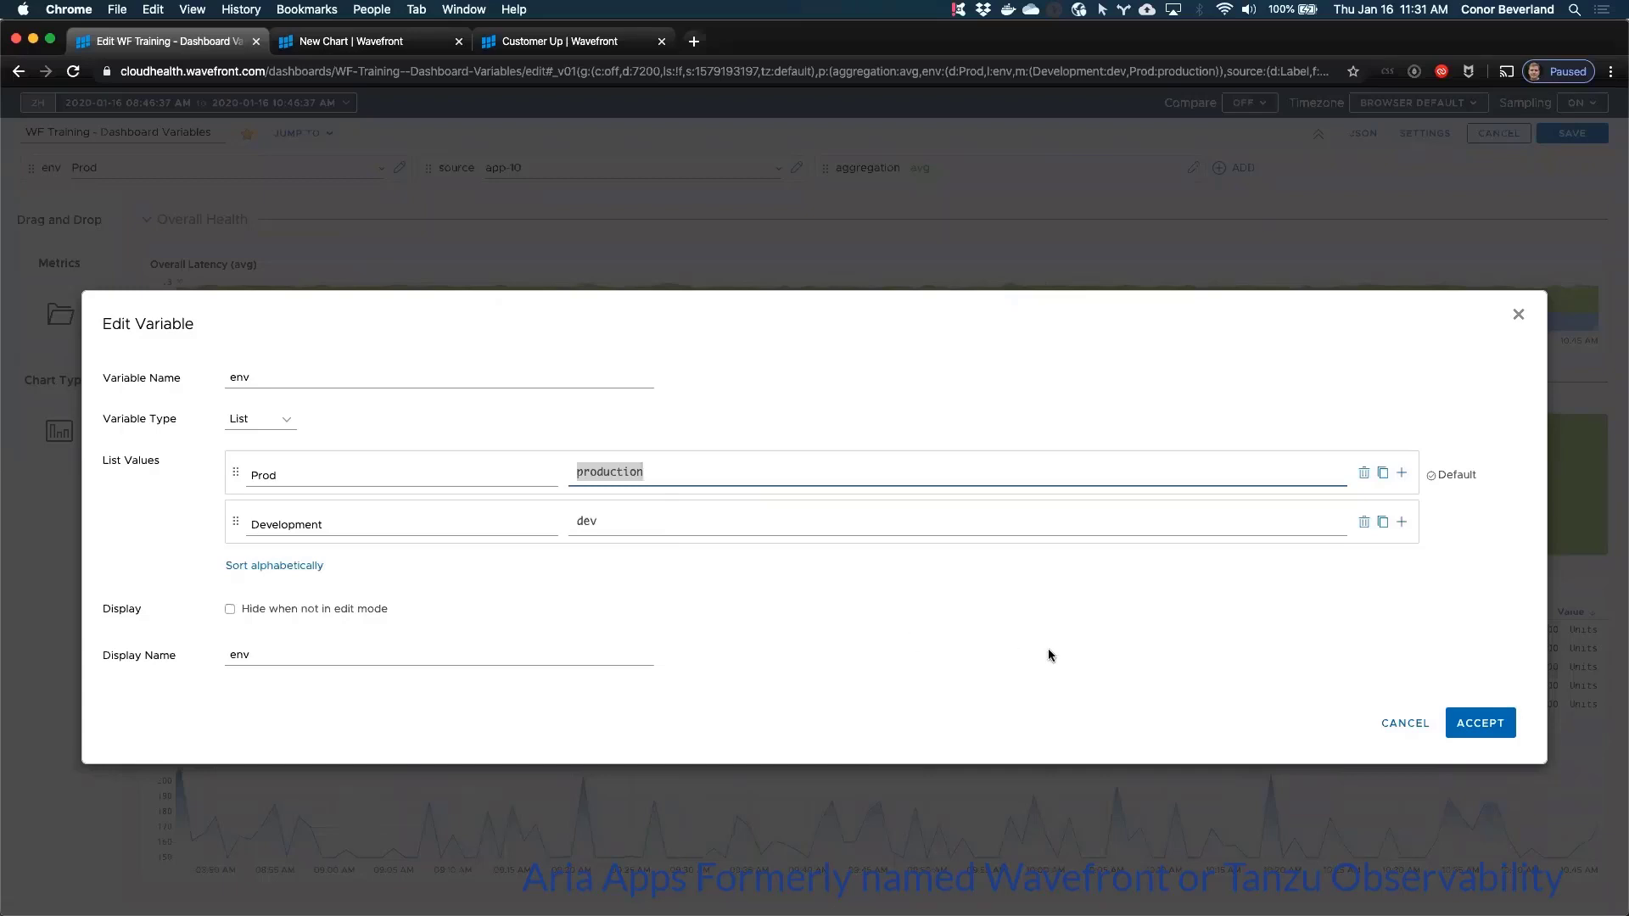
{"action": "left_click", "coordinate": [614, 475]}
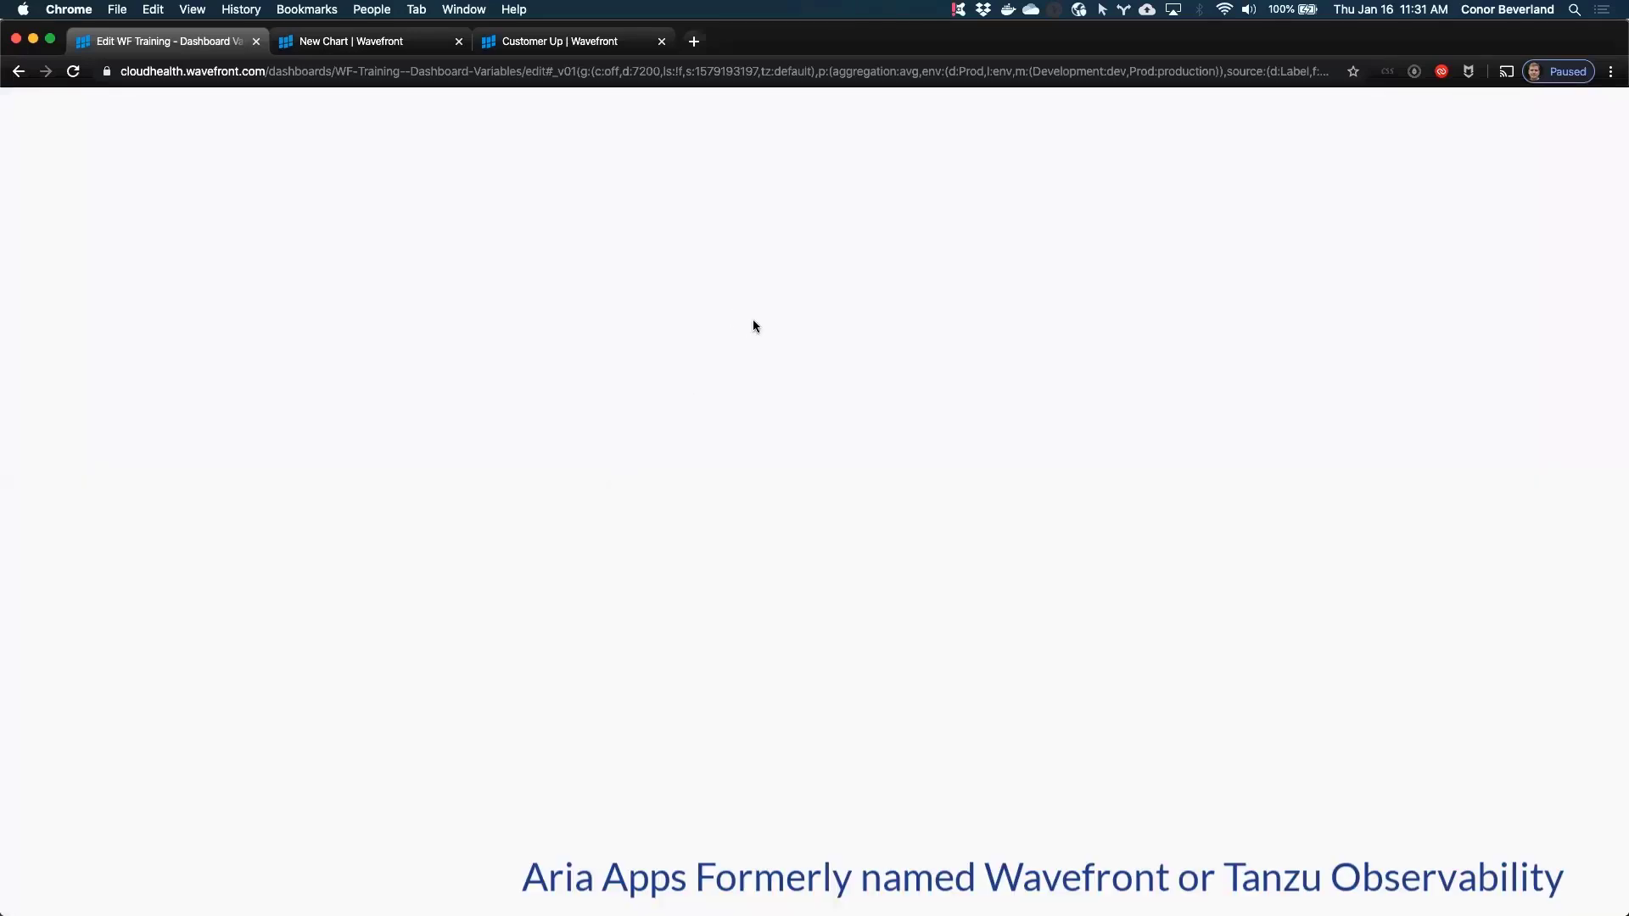
Step: Leave the edit page without saving, load the Wavefront home page and reopen the WF Training - Dashboard Variables favorite dashboard
{"action": "left_click", "coordinate": [18, 71]}
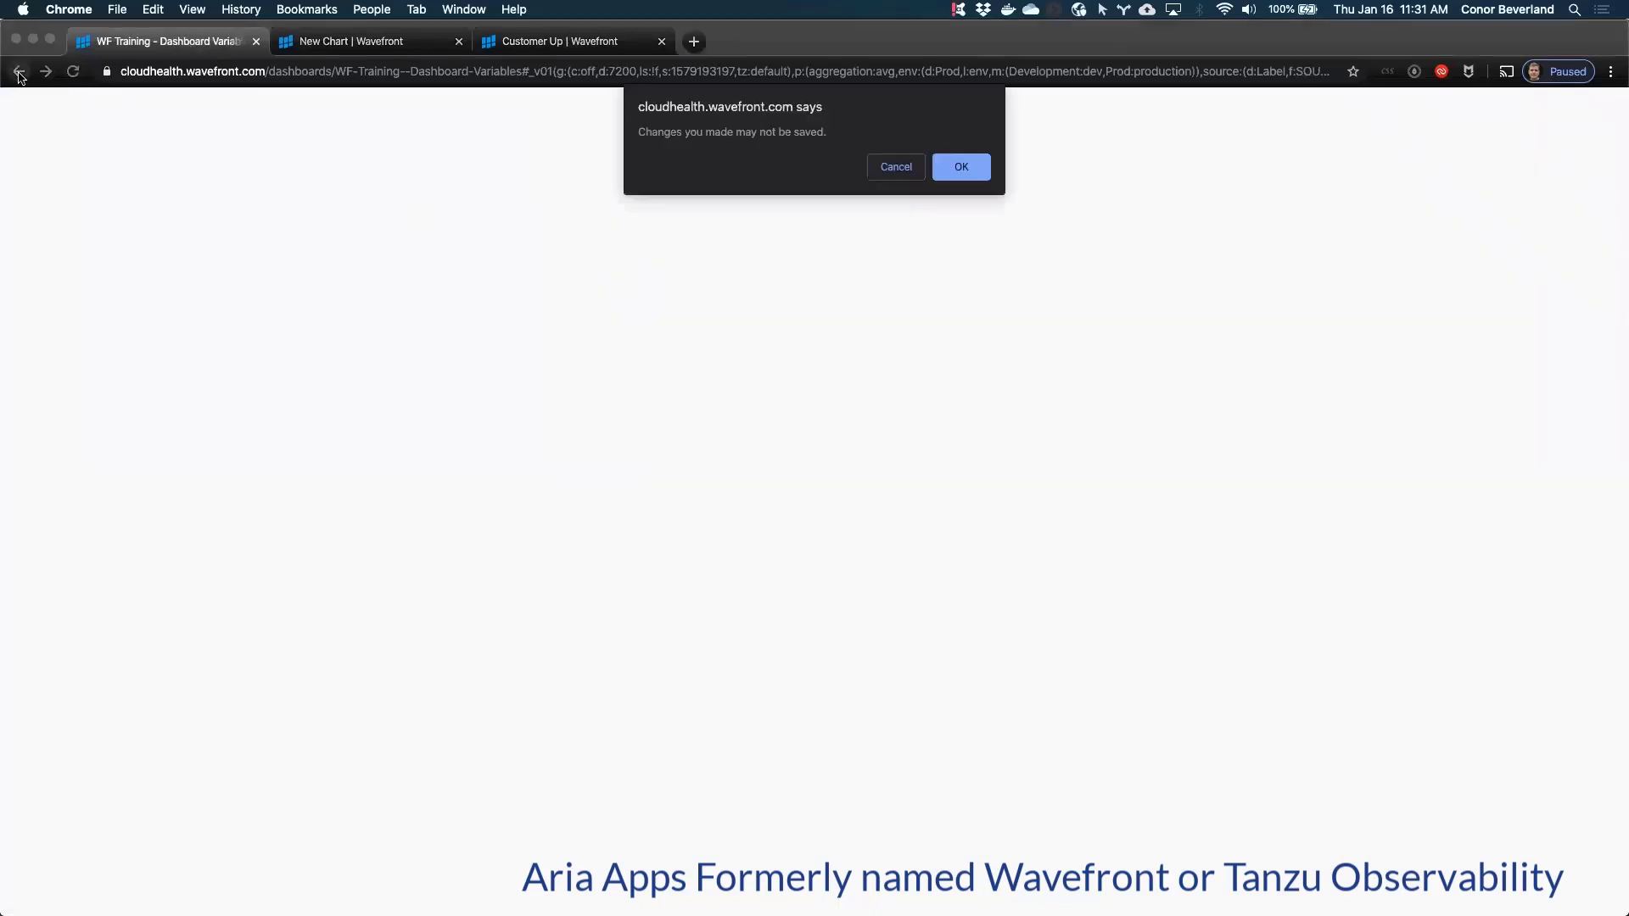
{"action": "left_click", "coordinate": [960, 167]}
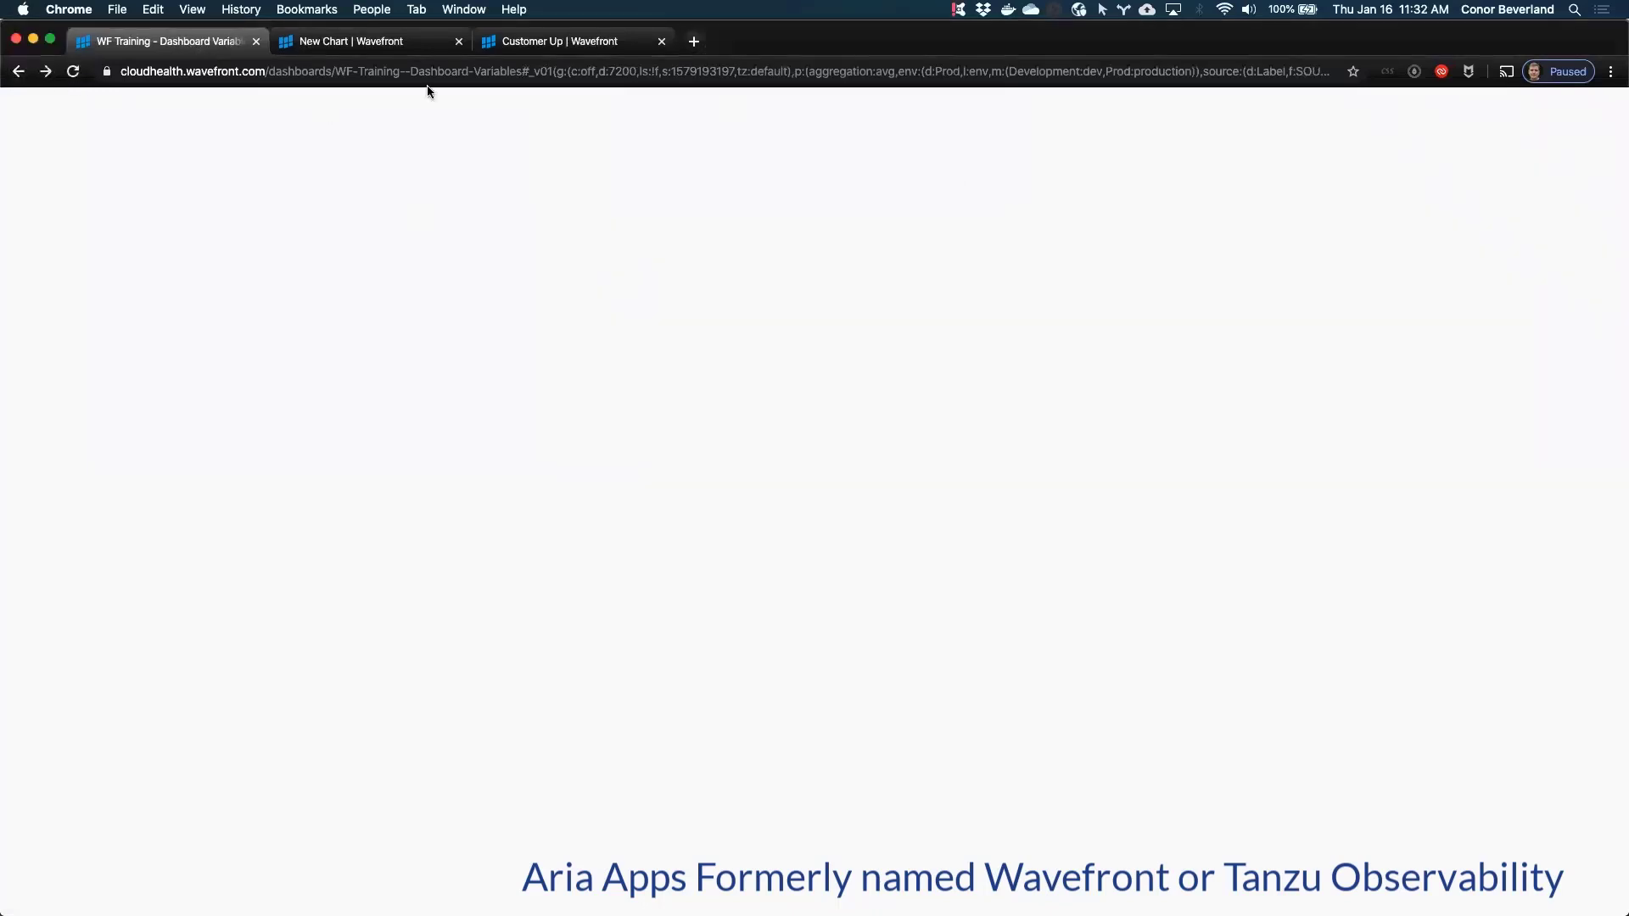
{"action": "left_click", "coordinate": [381, 74]}
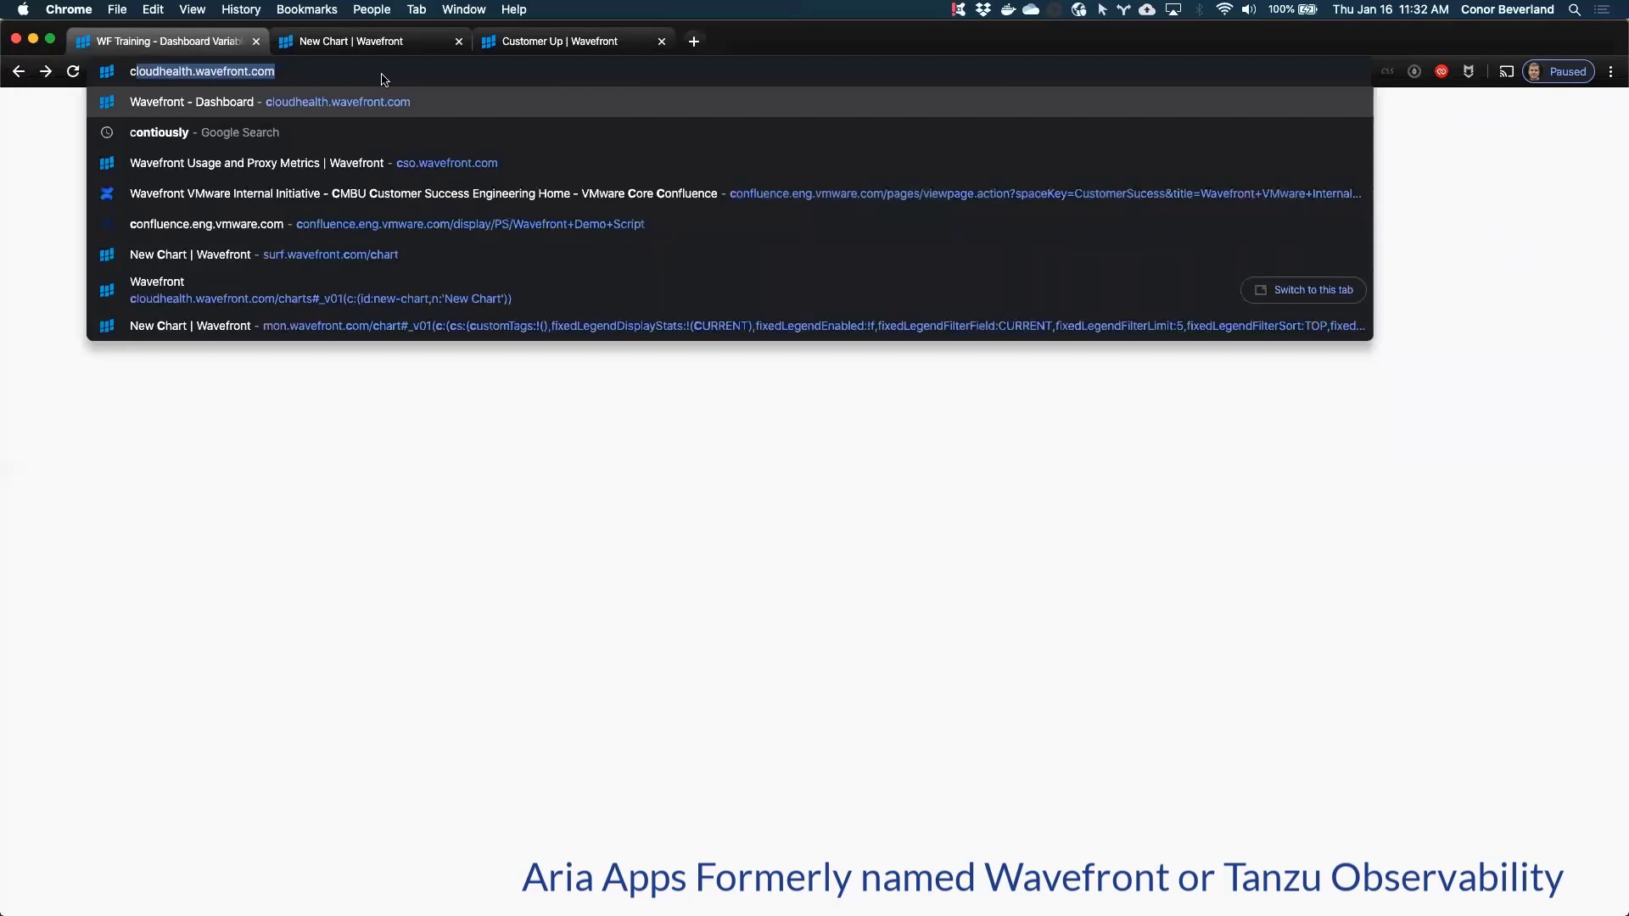
{"action": "key", "text": "Return"}
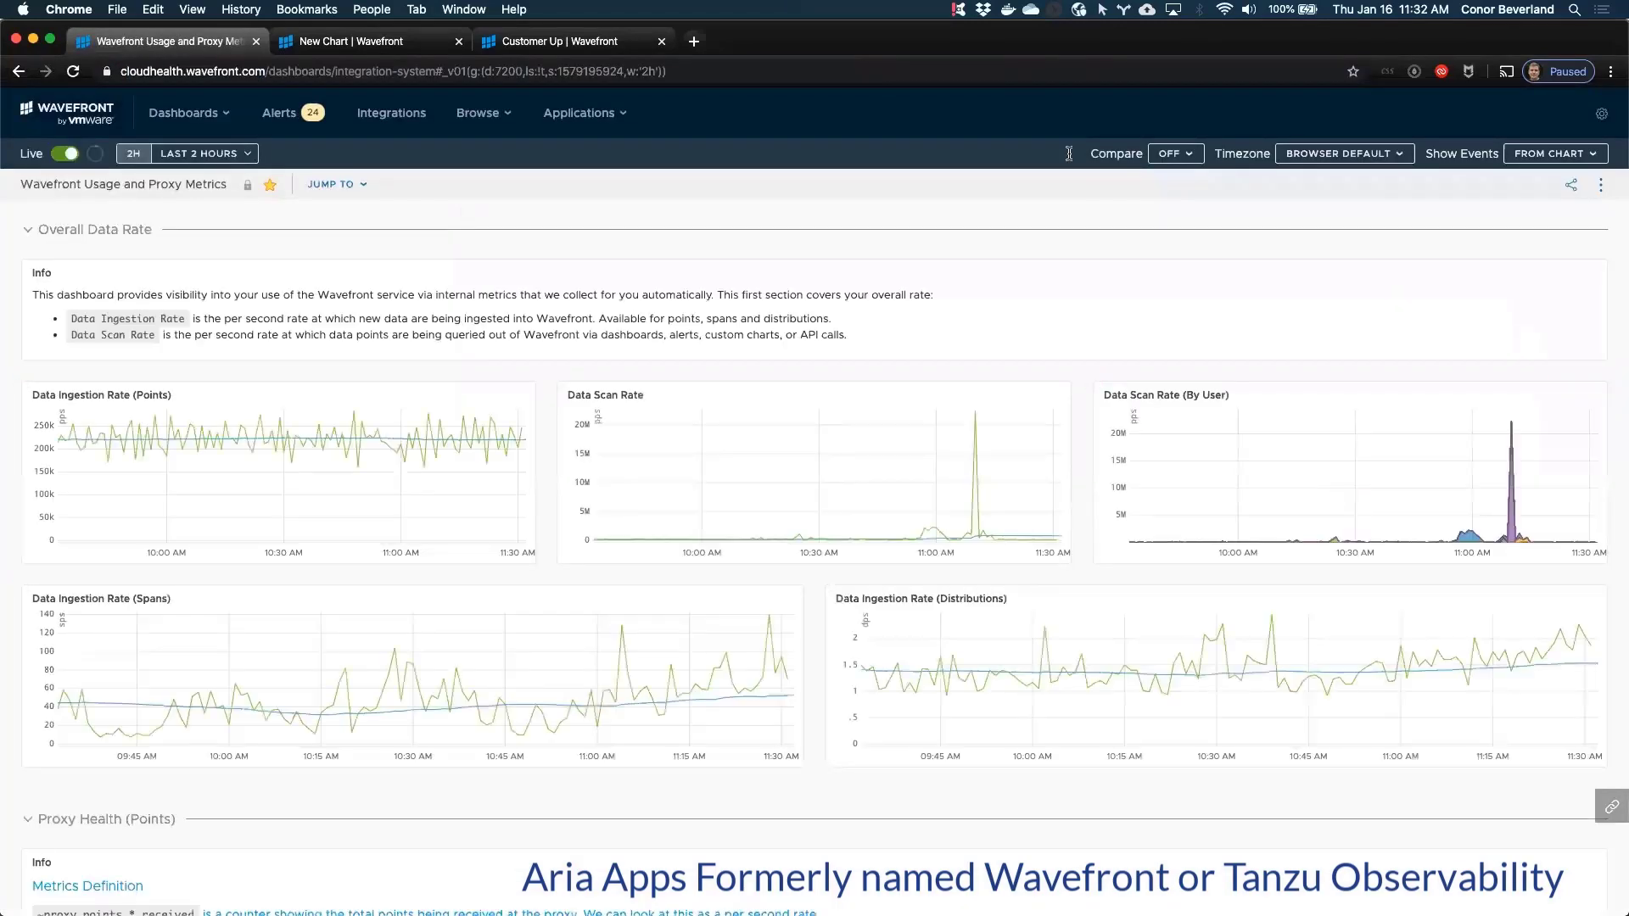
{"action": "left_click", "coordinate": [151, 114]}
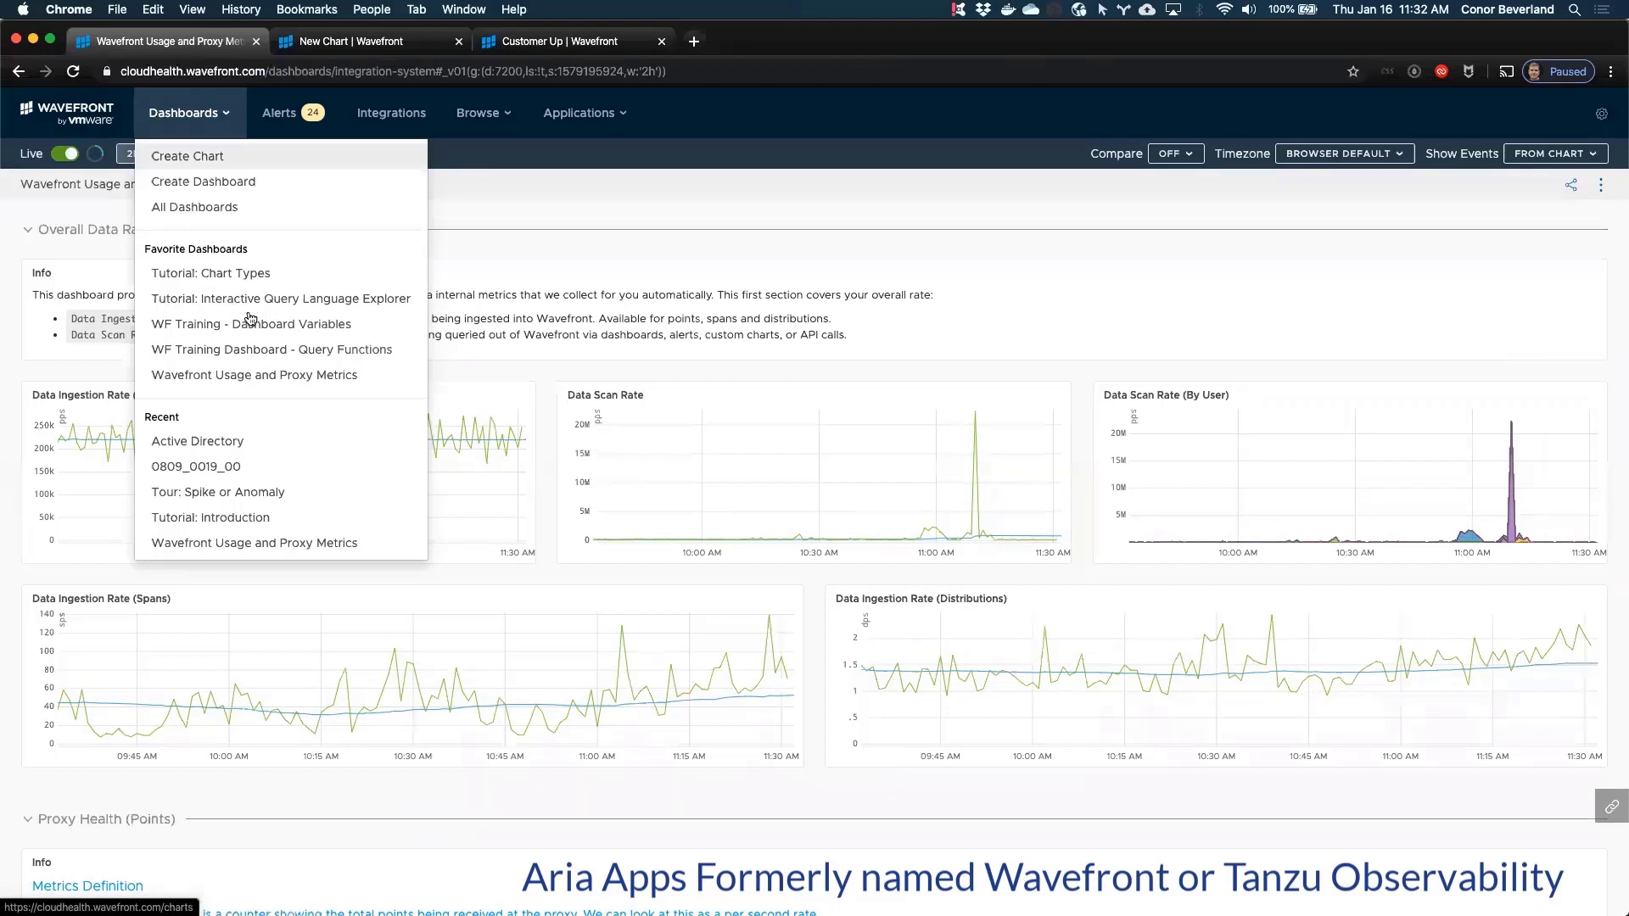
{"action": "left_click", "coordinate": [288, 325]}
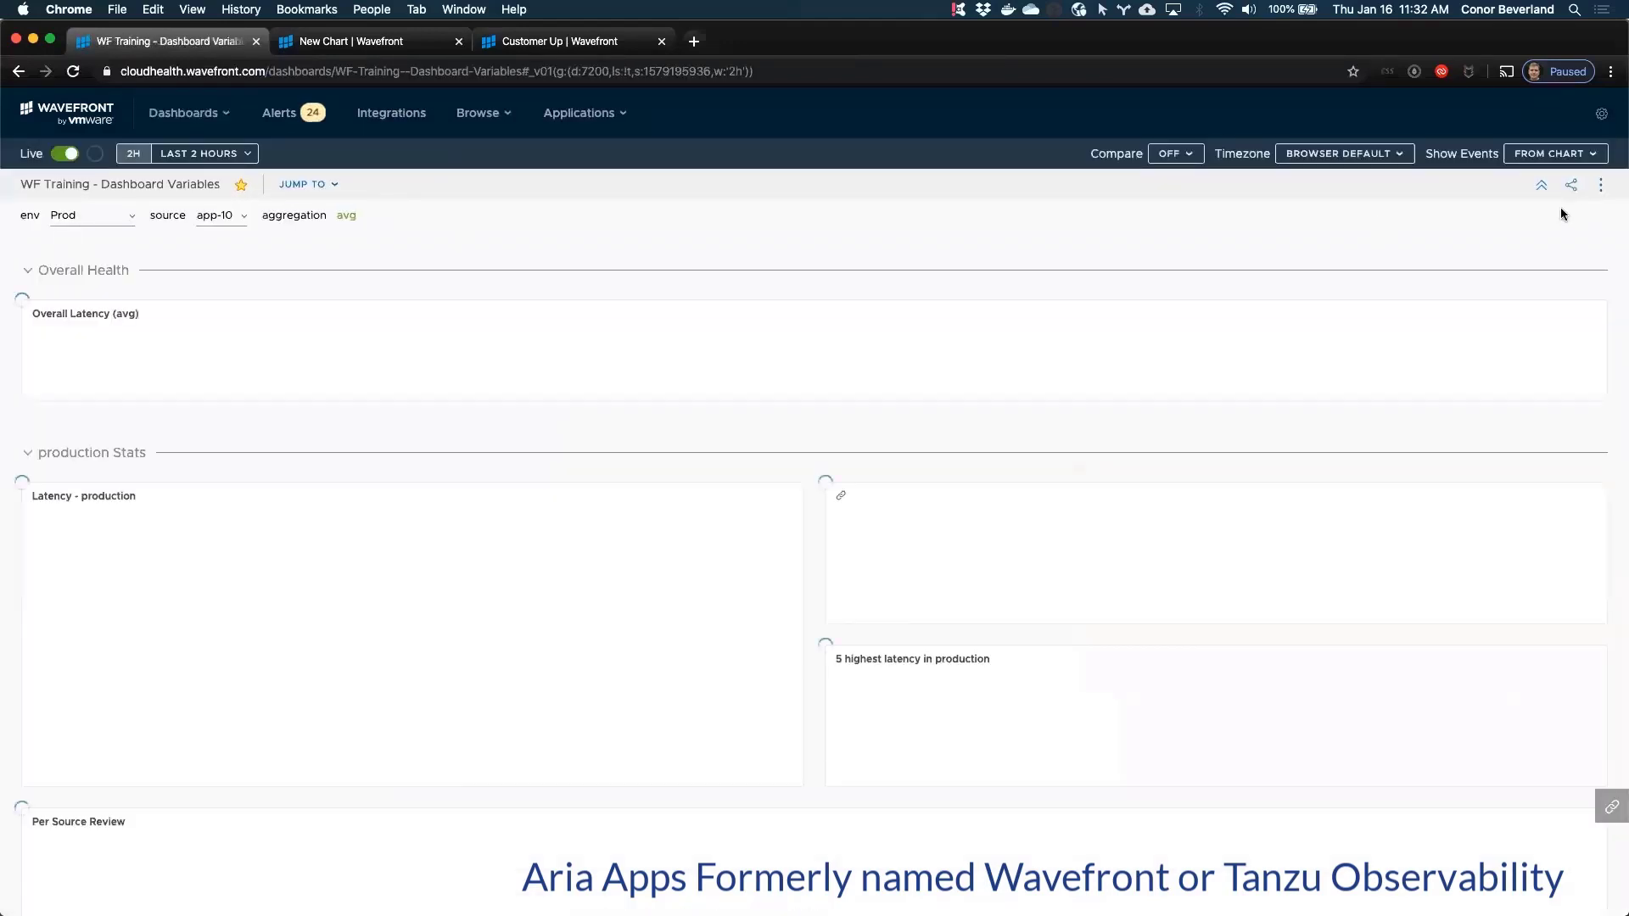
Step: Put the reopened dashboard in edit mode and open the source variable's settings
{"action": "left_click", "coordinate": [1601, 184]}
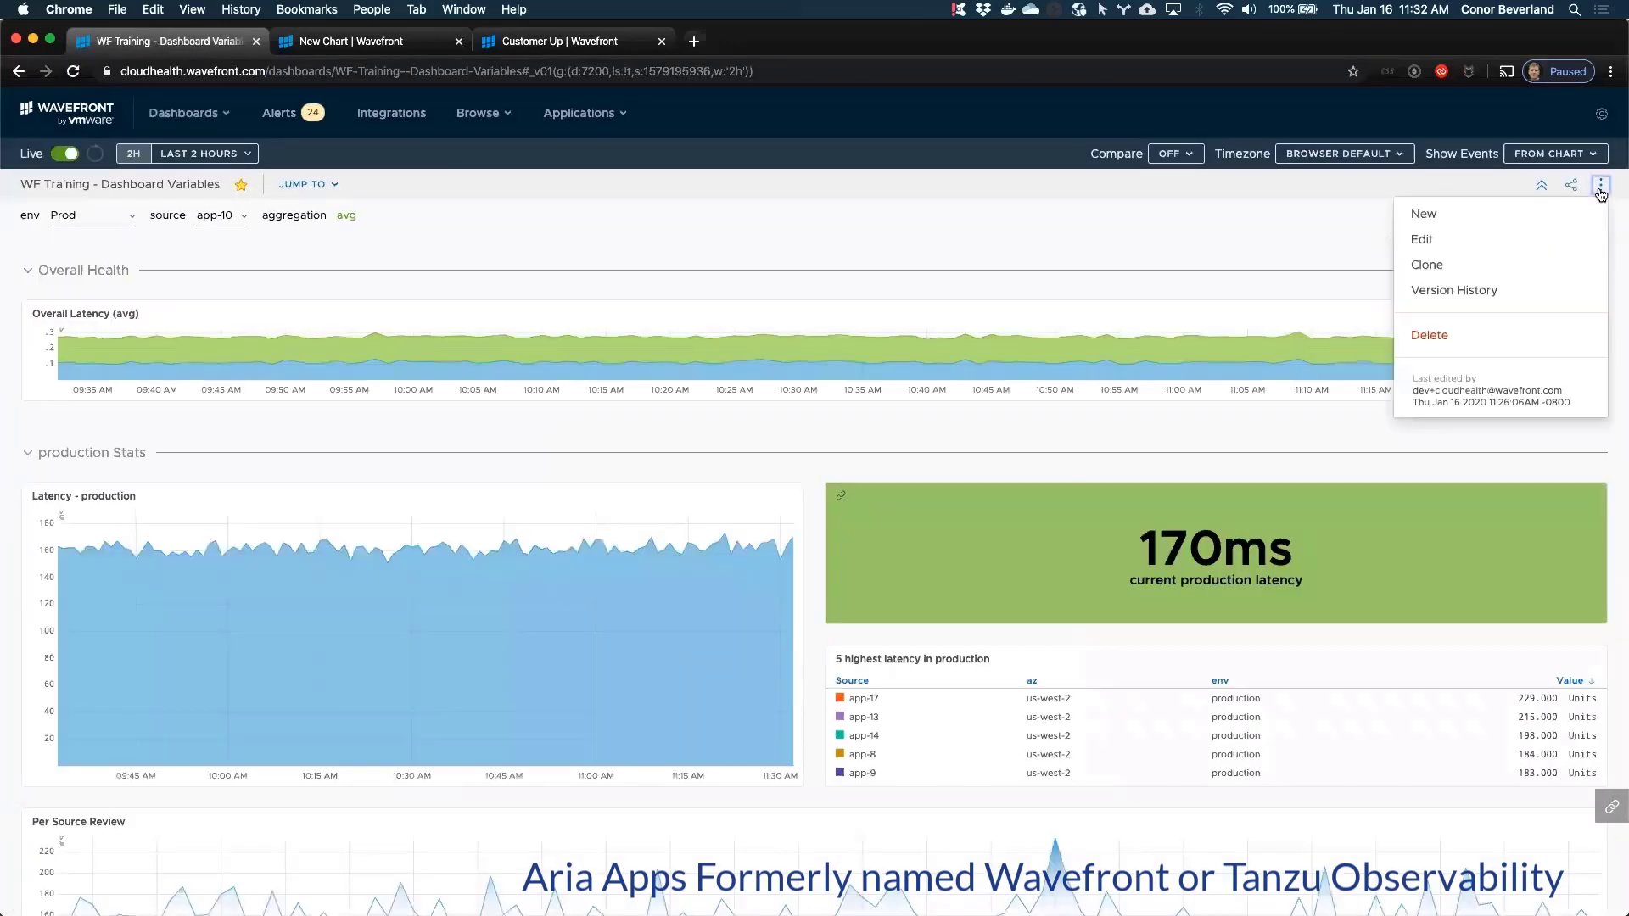
{"action": "left_click", "coordinate": [1465, 239]}
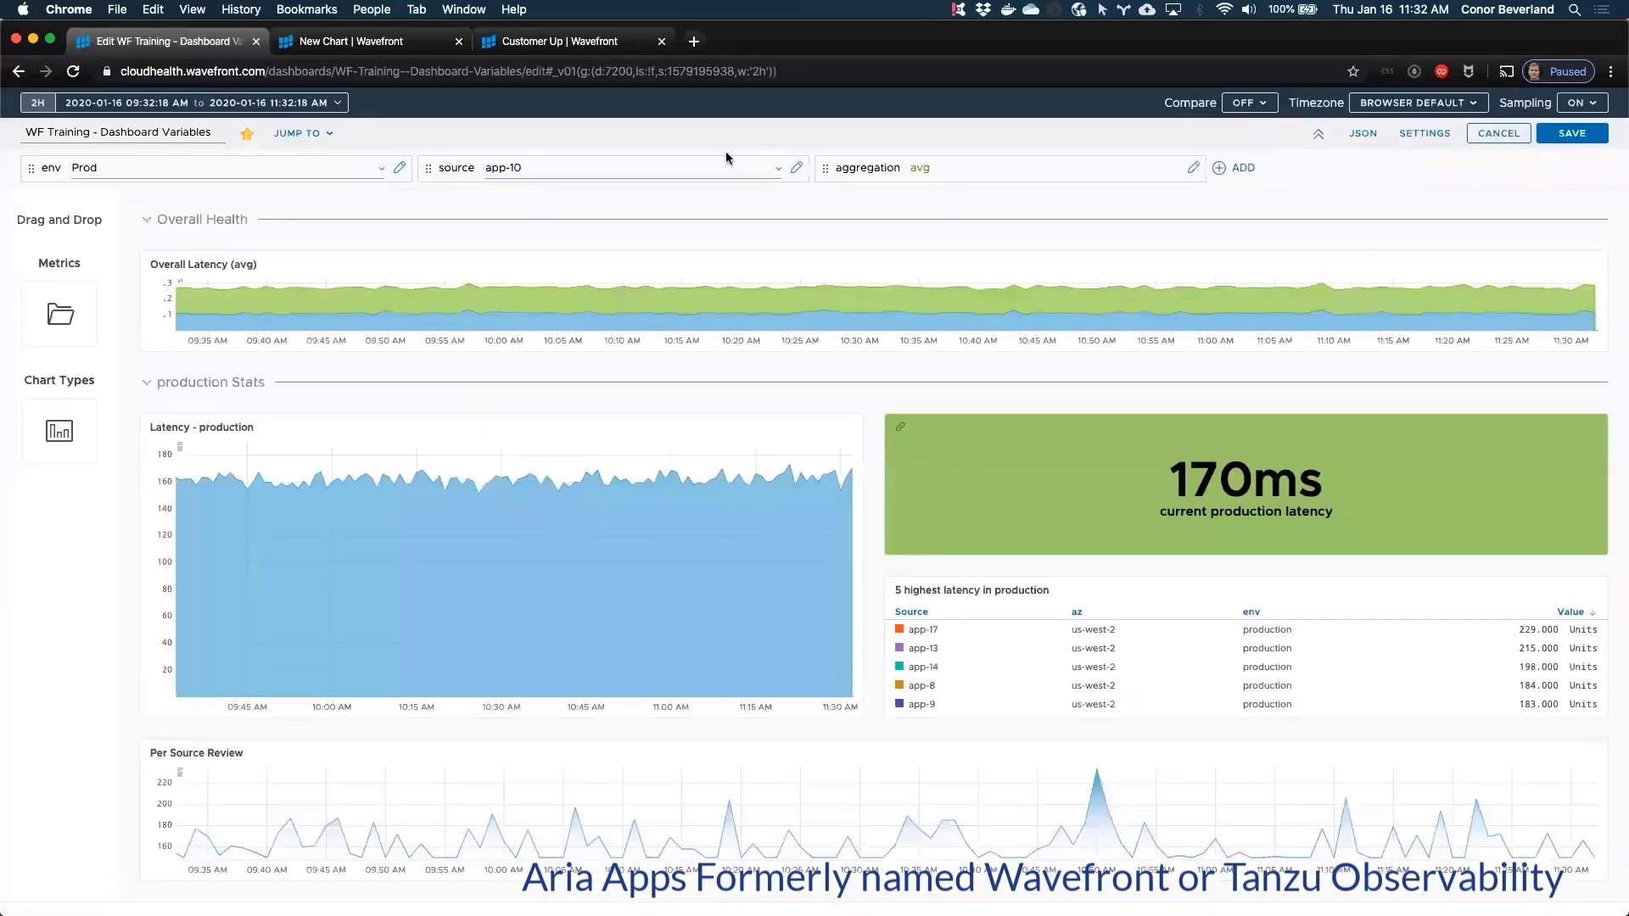
{"action": "left_click", "coordinate": [795, 168]}
{"action": "left_click", "coordinate": [757, 204]}
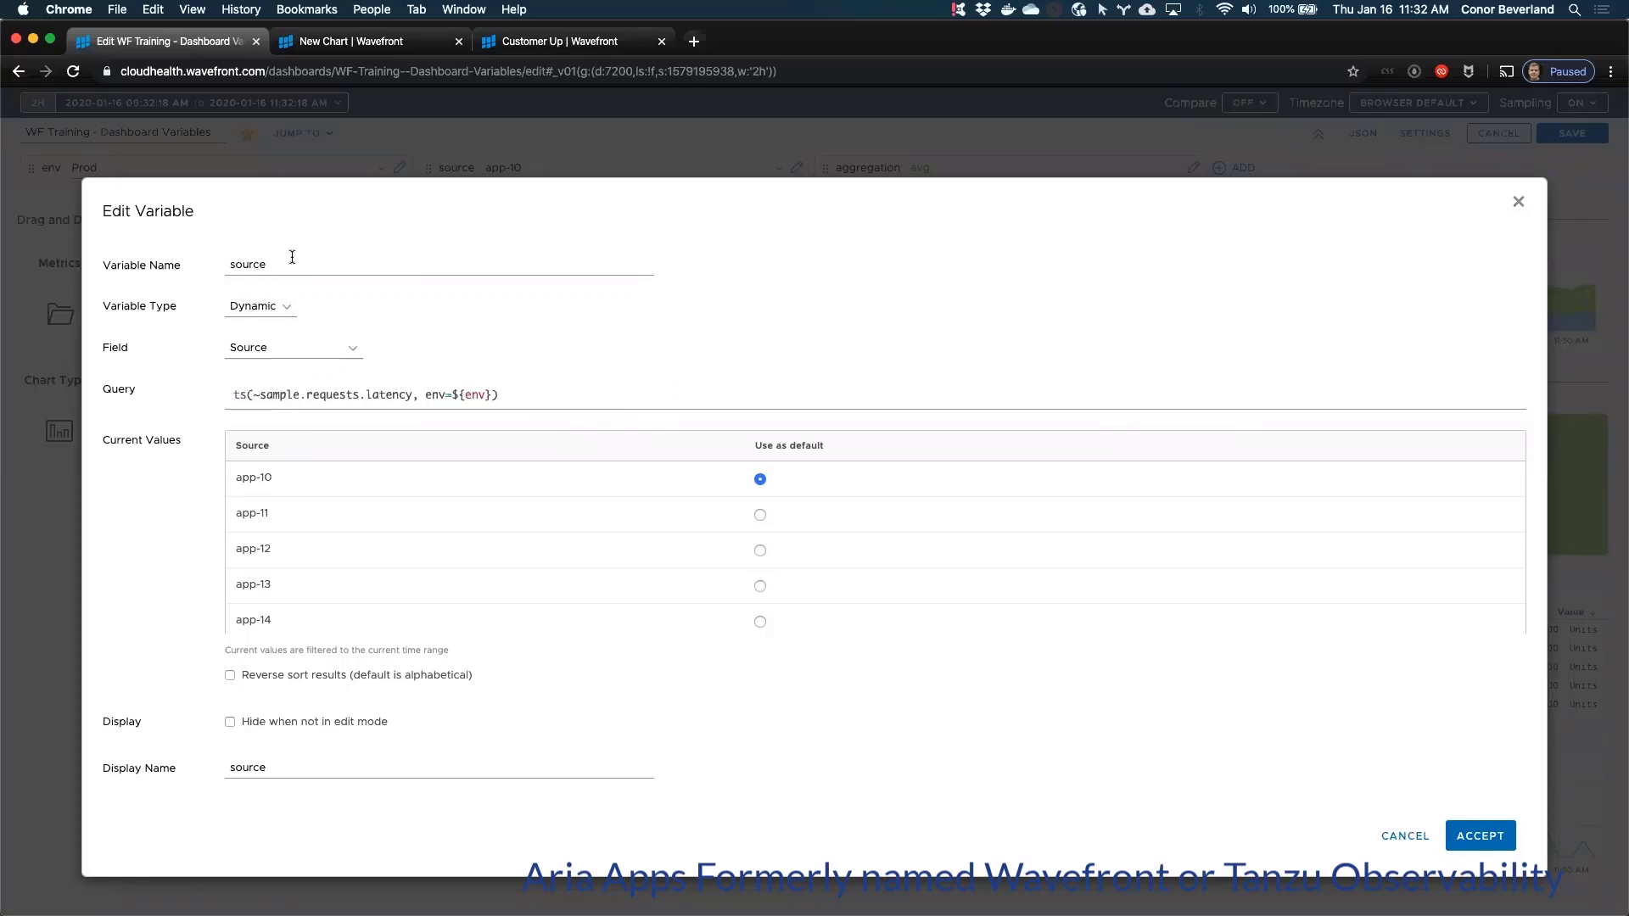
Step: Examine the dynamic source variable's name, field options, query and list of current values, keeping the field as Source
{"action": "double_click", "coordinate": [253, 267]}
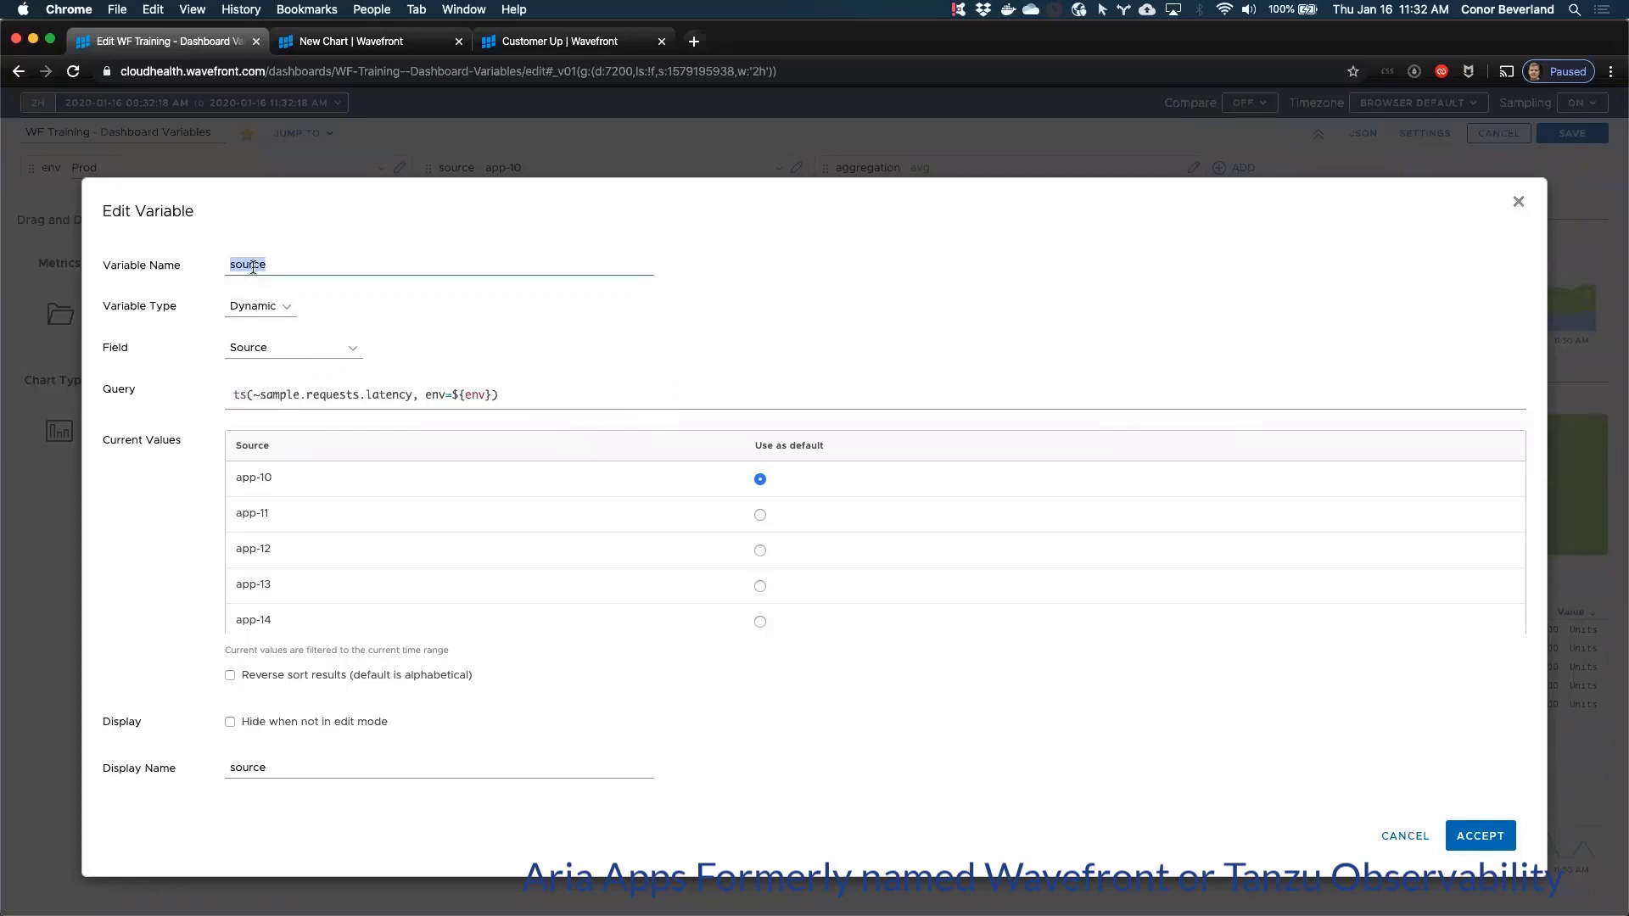
{"action": "left_click", "coordinate": [329, 346]}
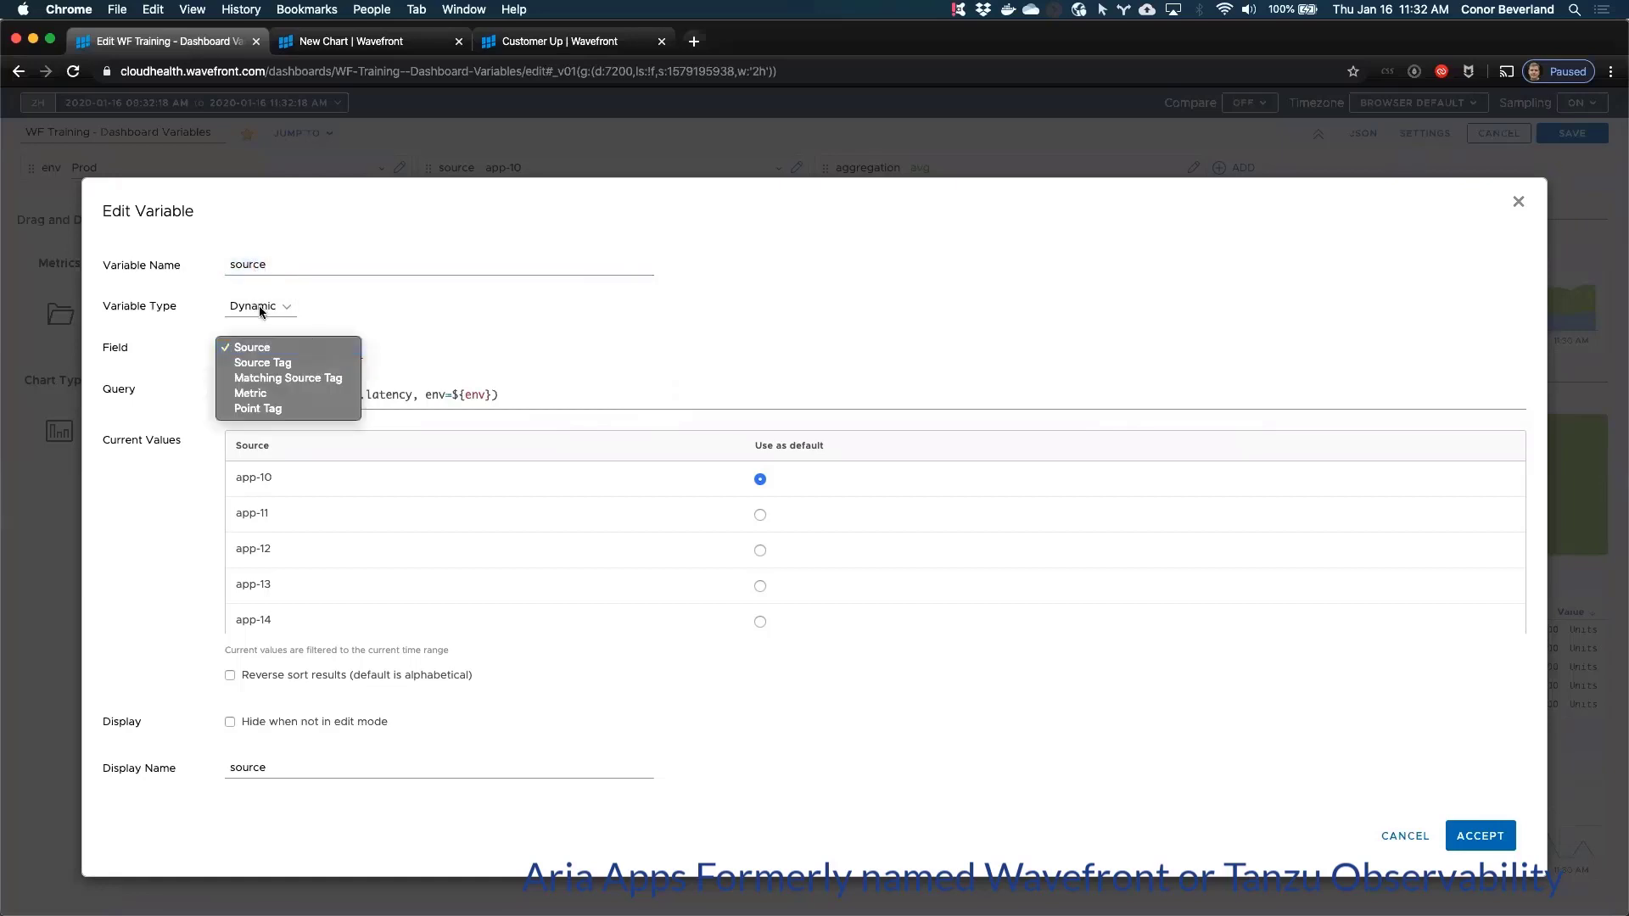
{"action": "left_click", "coordinate": [527, 395]}
{"action": "left_click_drag", "start_coordinate": [516, 395], "coordinate": [198, 389]}
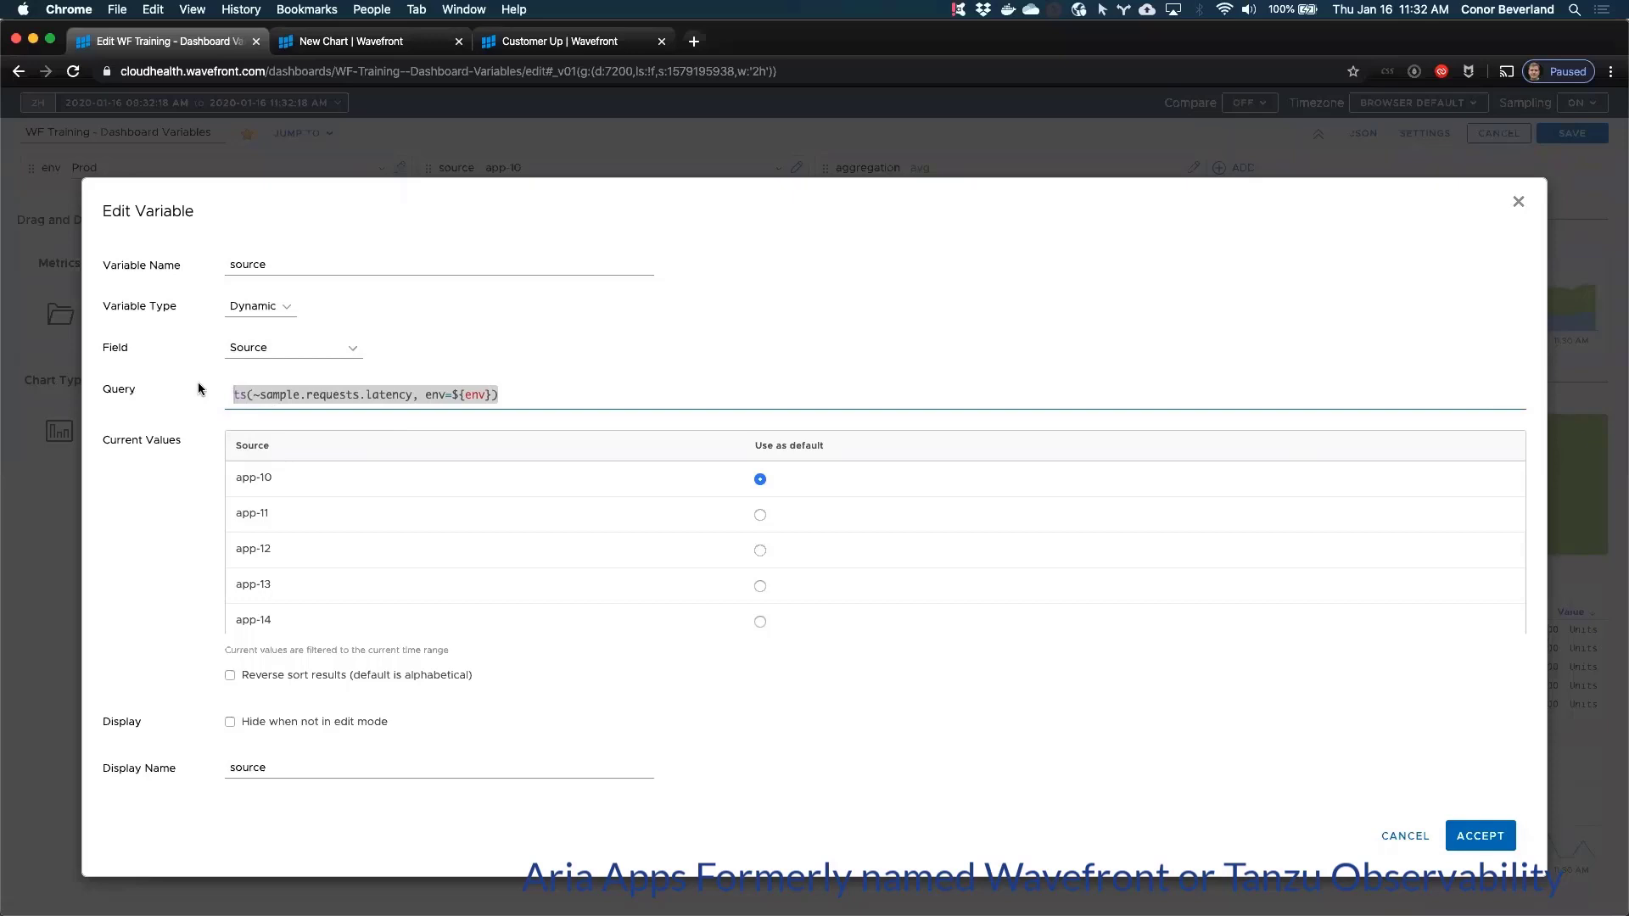
{"action": "left_click", "coordinate": [263, 349]}
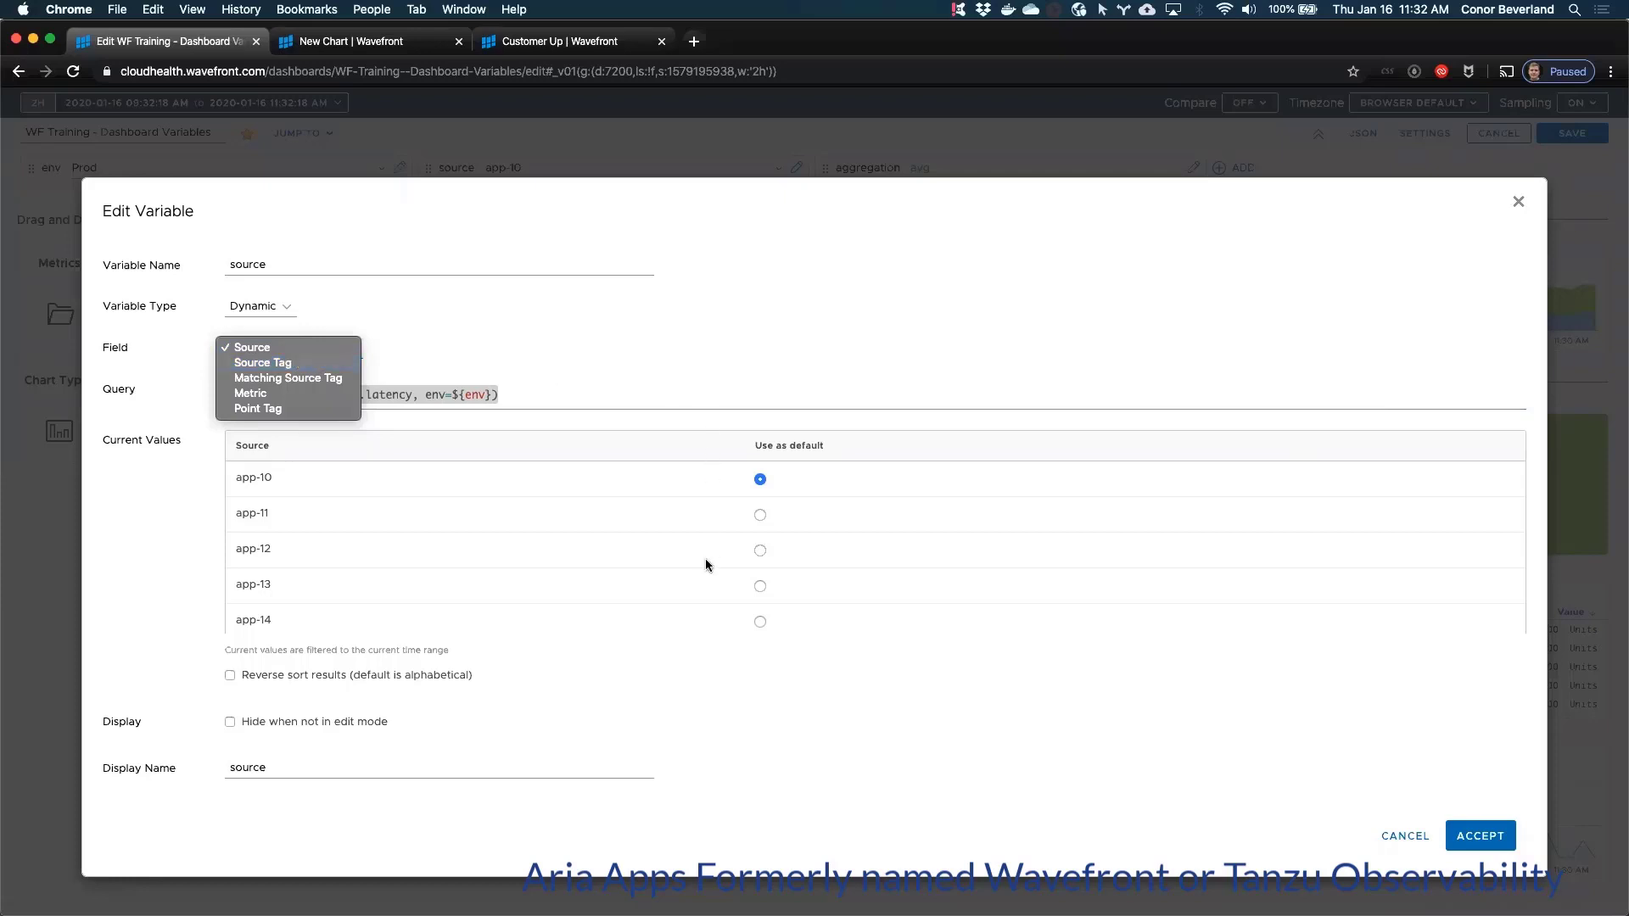
{"action": "left_click", "coordinate": [513, 397]}
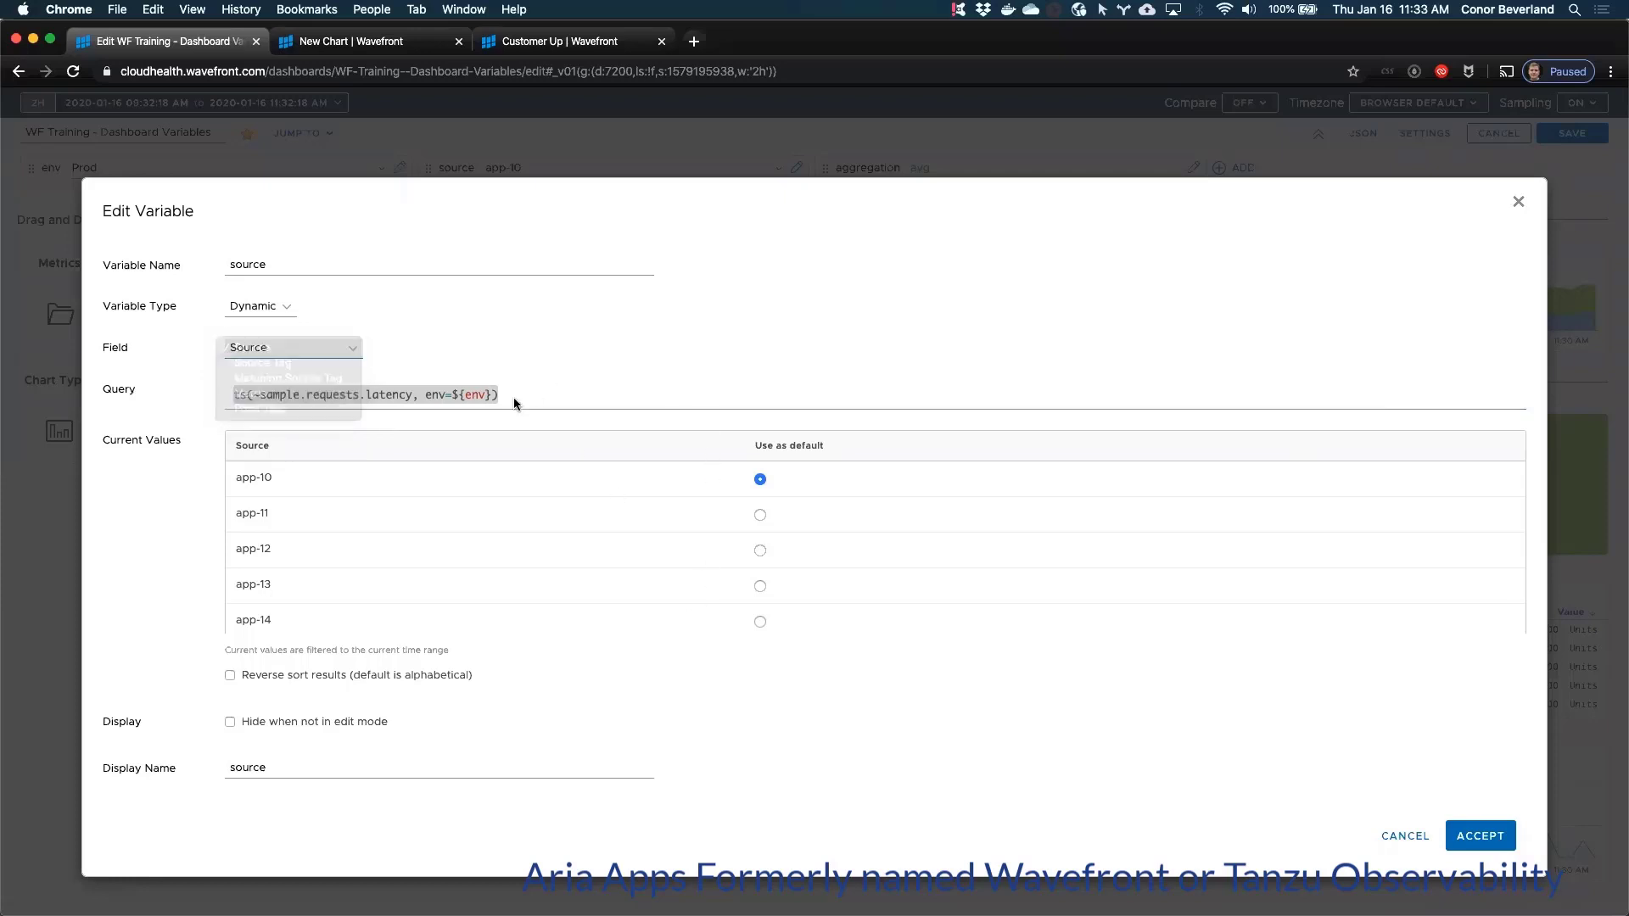
{"action": "left_click", "coordinate": [501, 396]}
{"action": "left_click", "coordinate": [302, 343]}
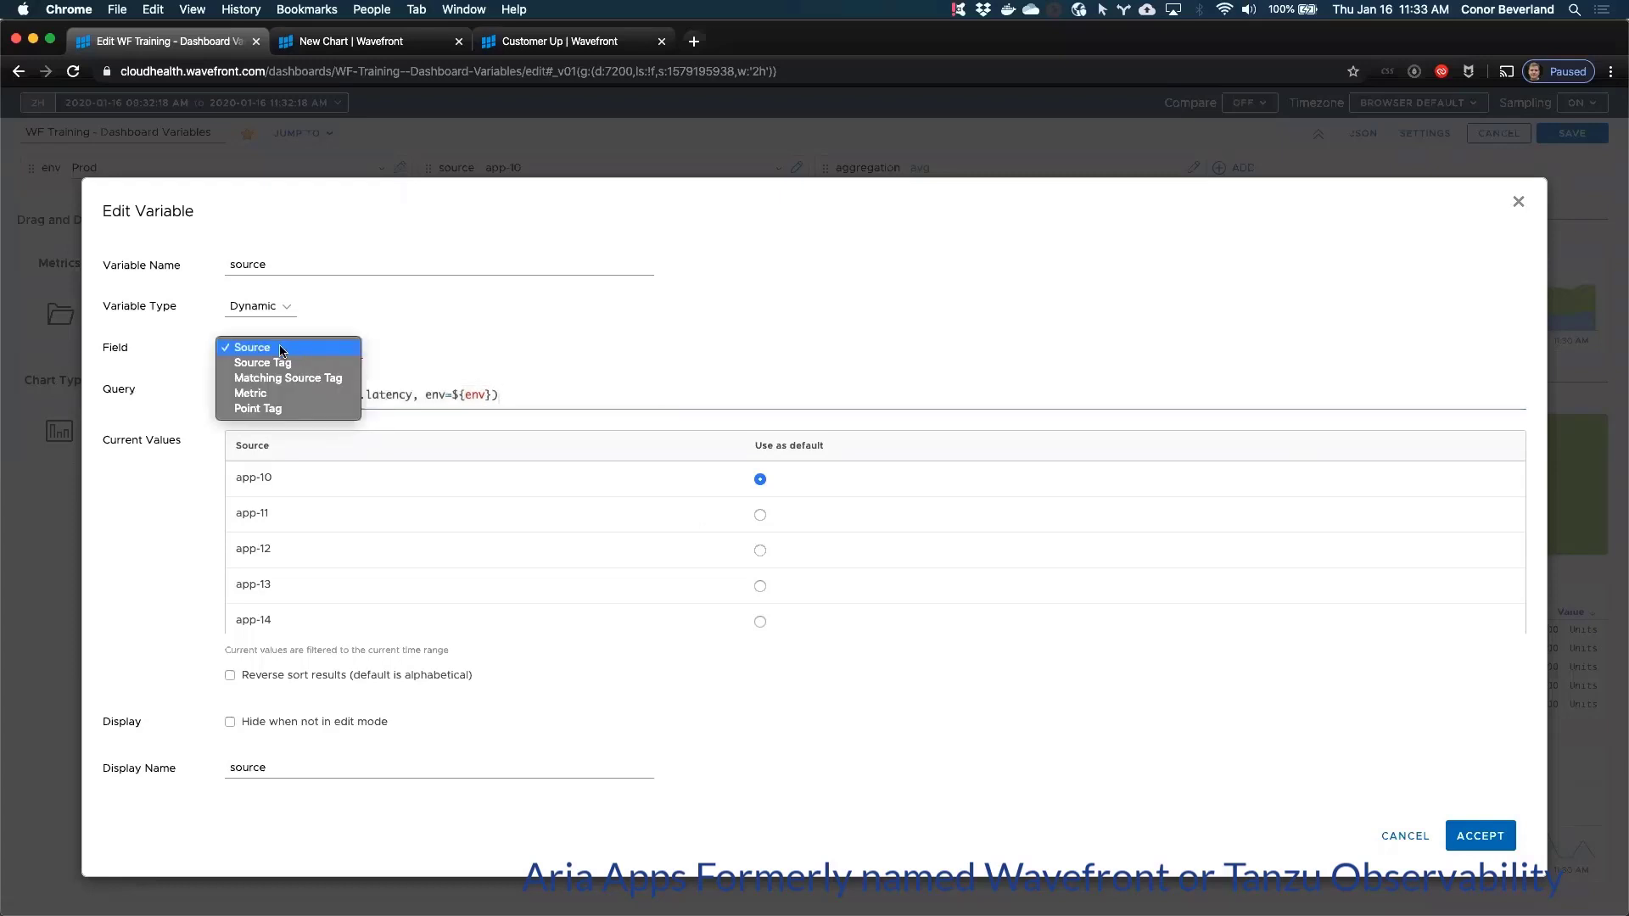
{"action": "left_click", "coordinate": [282, 349]}
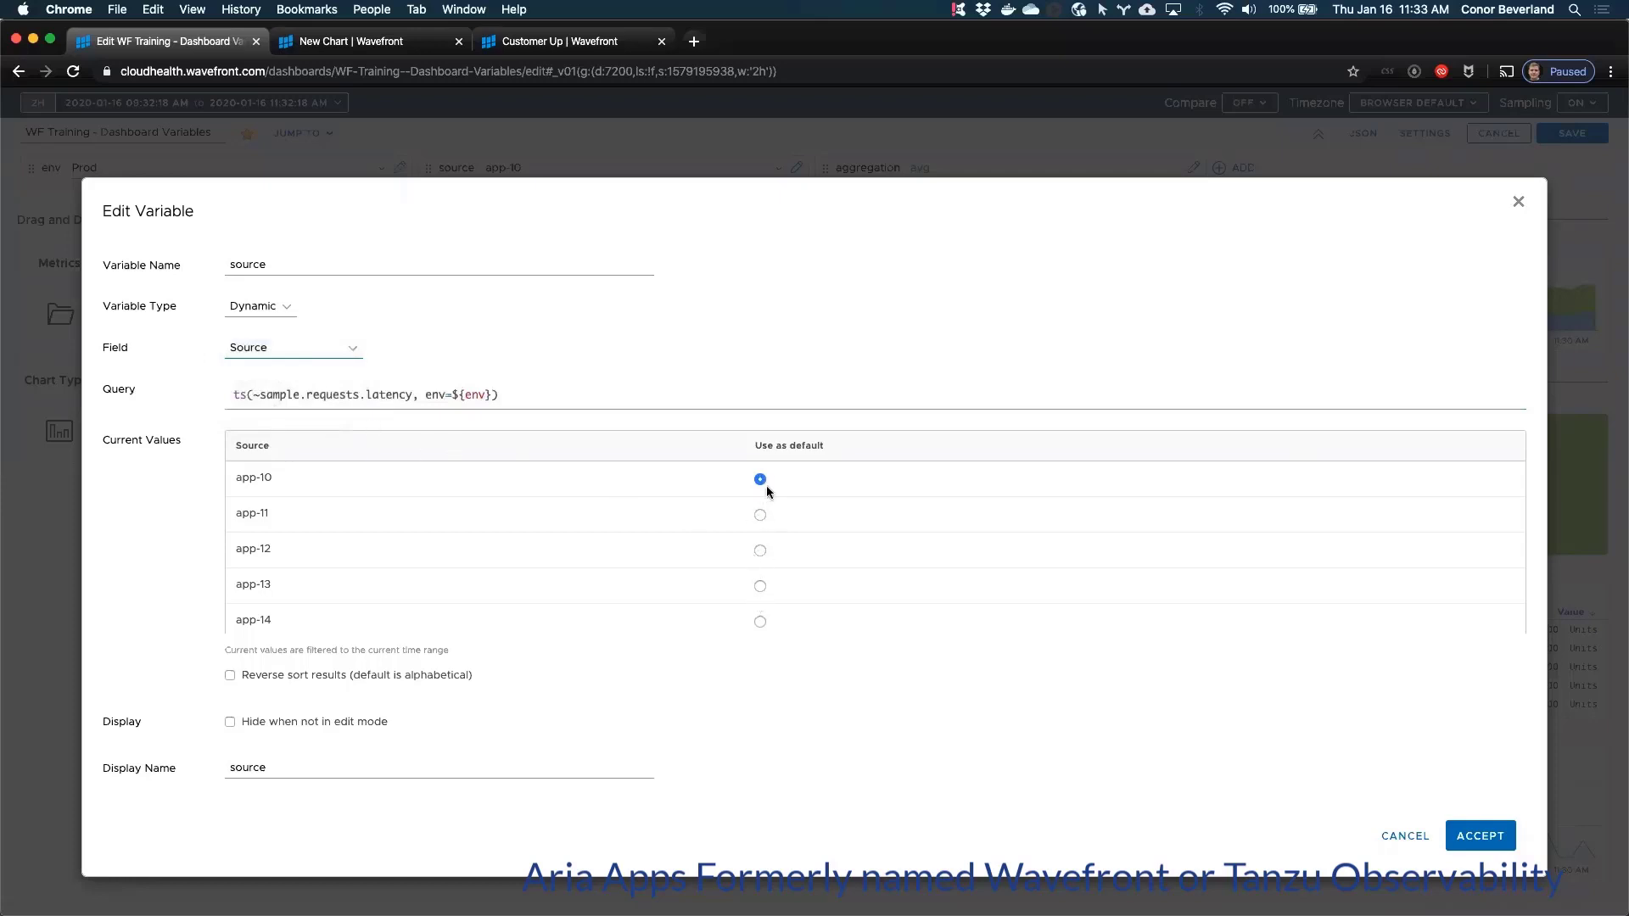
{"action": "scroll", "coordinate": [753, 586], "scroll_direction": "down", "scroll_amount": 2}
{"action": "scroll", "coordinate": [753, 586], "scroll_direction": "up", "scroll_amount": 2}
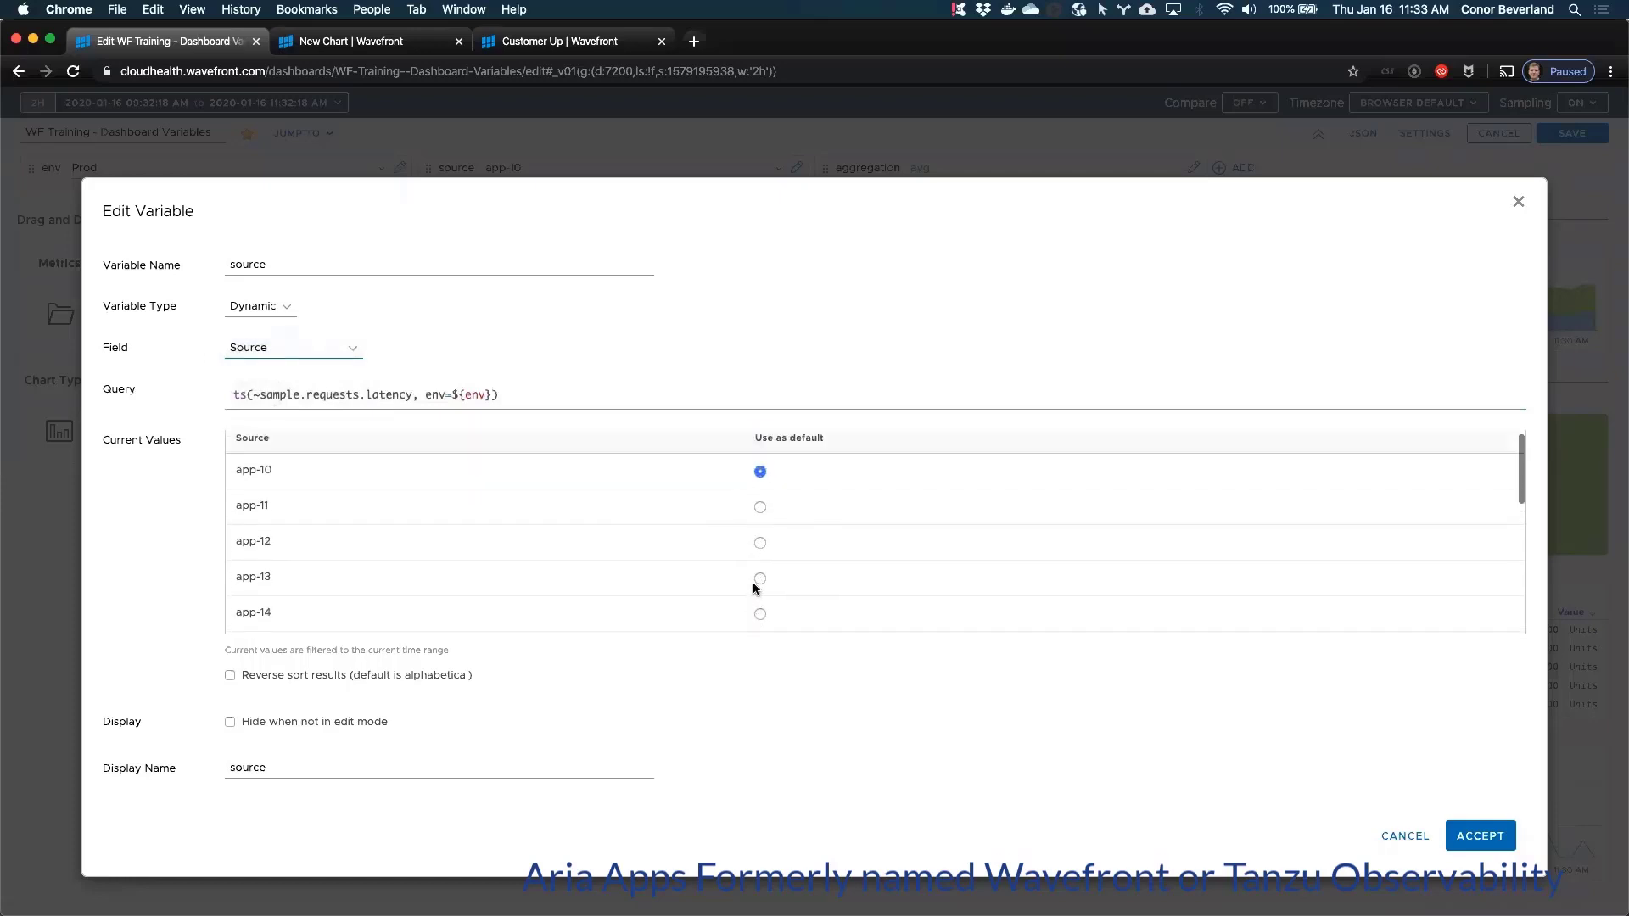
Step: Examine the env=${env} filter in the source variable's query and review the field options again
{"action": "left_click", "coordinate": [503, 389]}
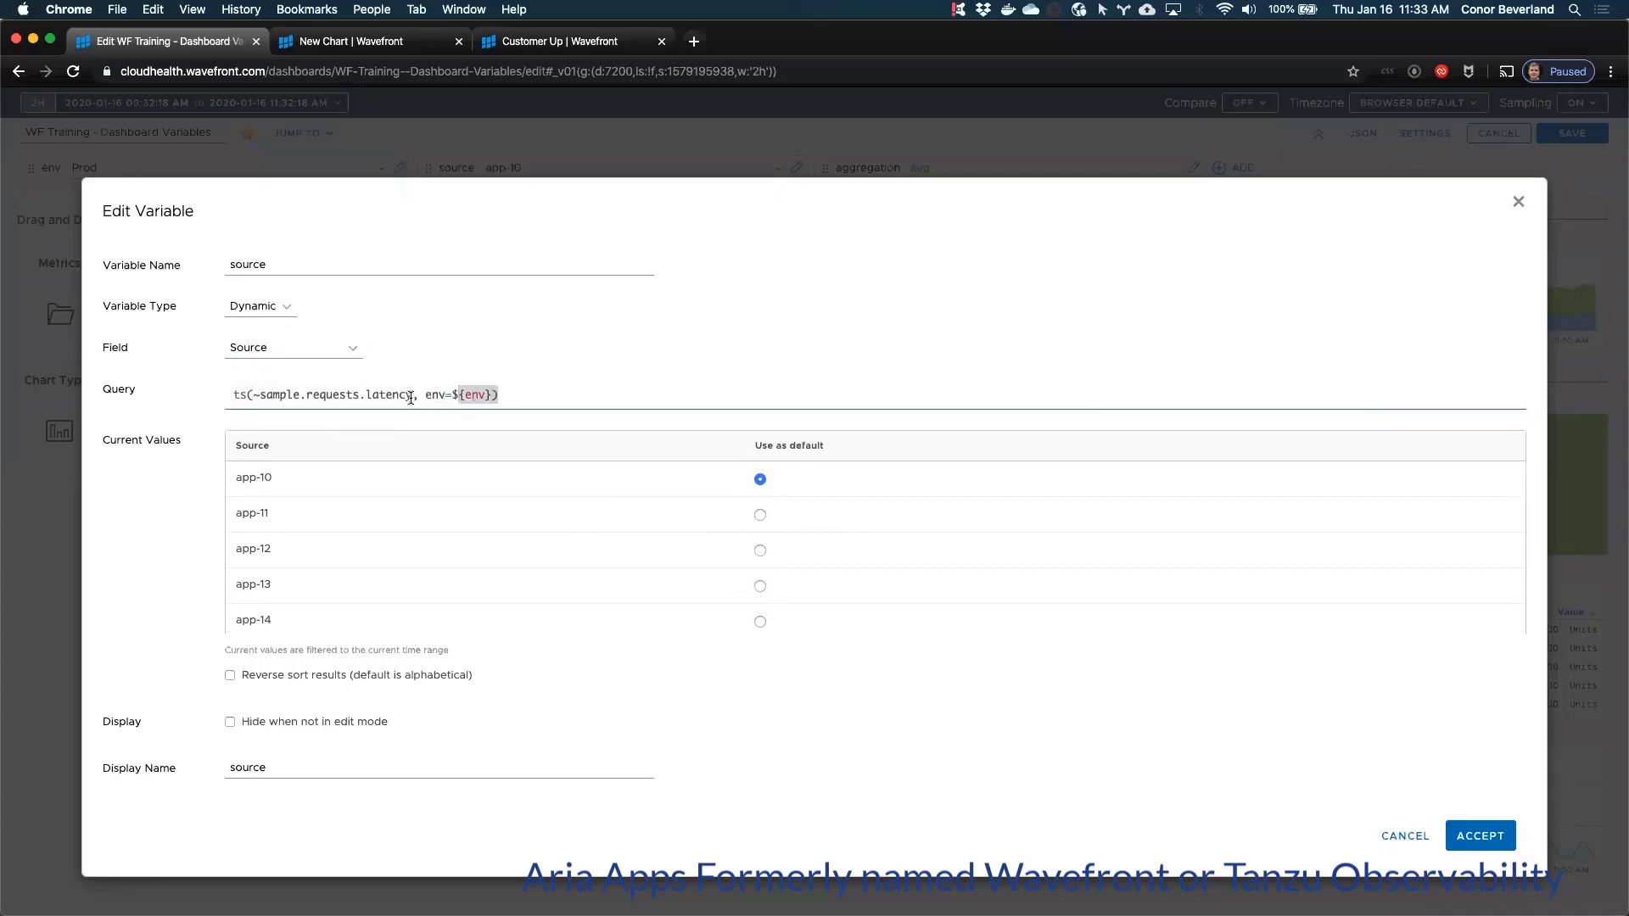
{"action": "left_click_drag", "start_coordinate": [412, 396], "coordinate": [489, 394]}
{"action": "left_click", "coordinate": [492, 395]}
{"action": "left_click_drag", "start_coordinate": [416, 405], "coordinate": [490, 390]}
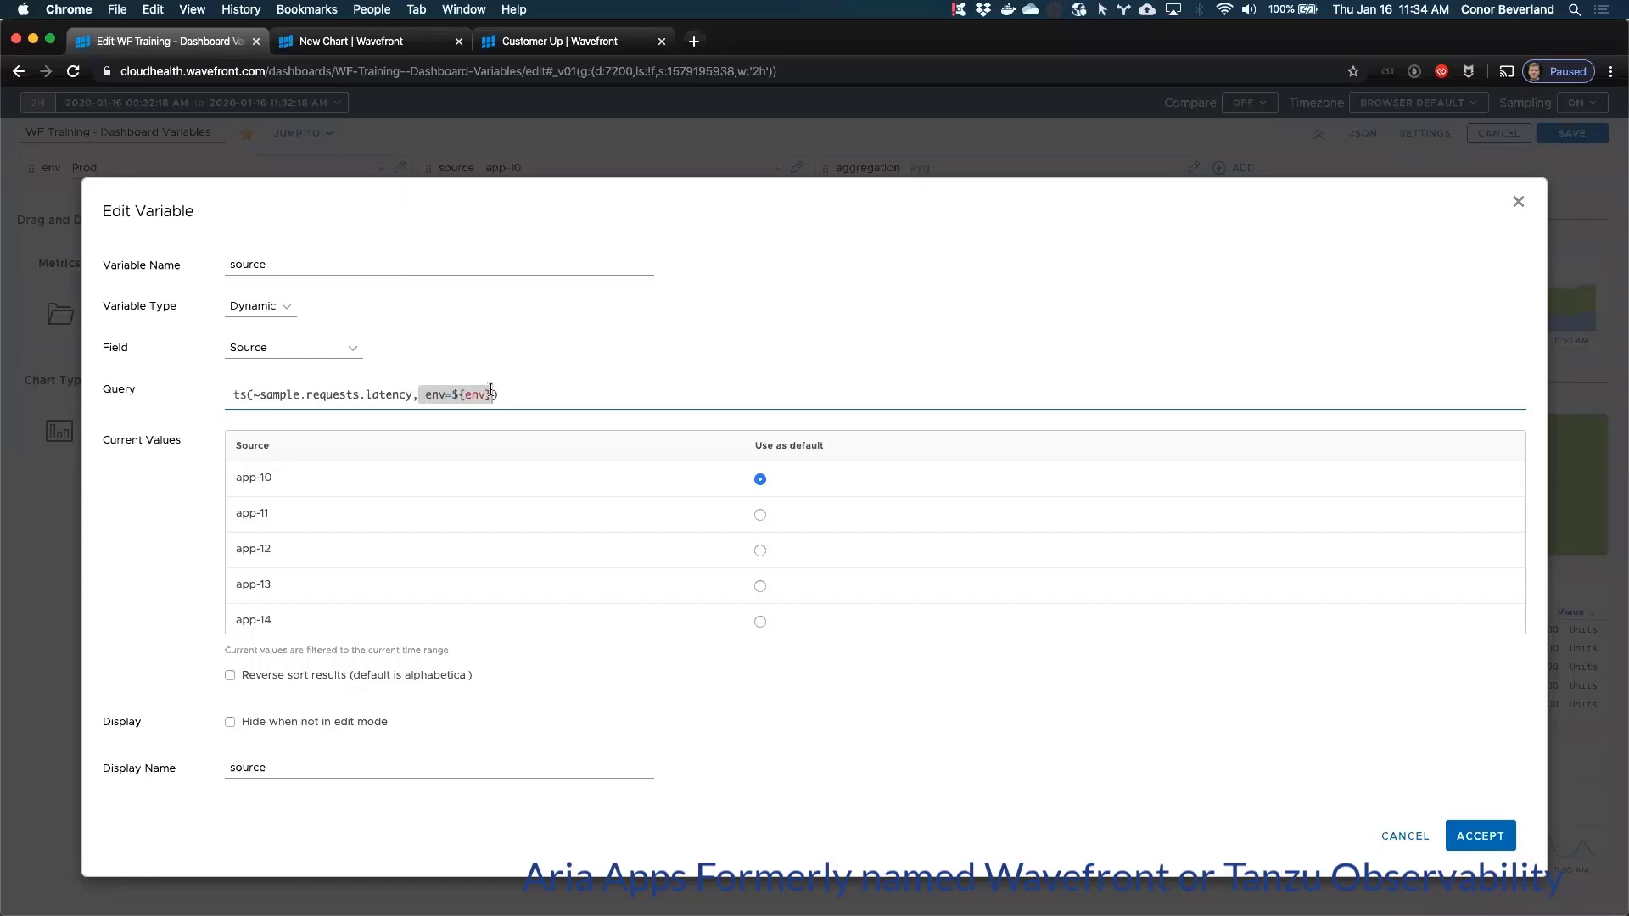
{"action": "left_click", "coordinate": [425, 395]}
{"action": "left_click", "coordinate": [297, 350]}
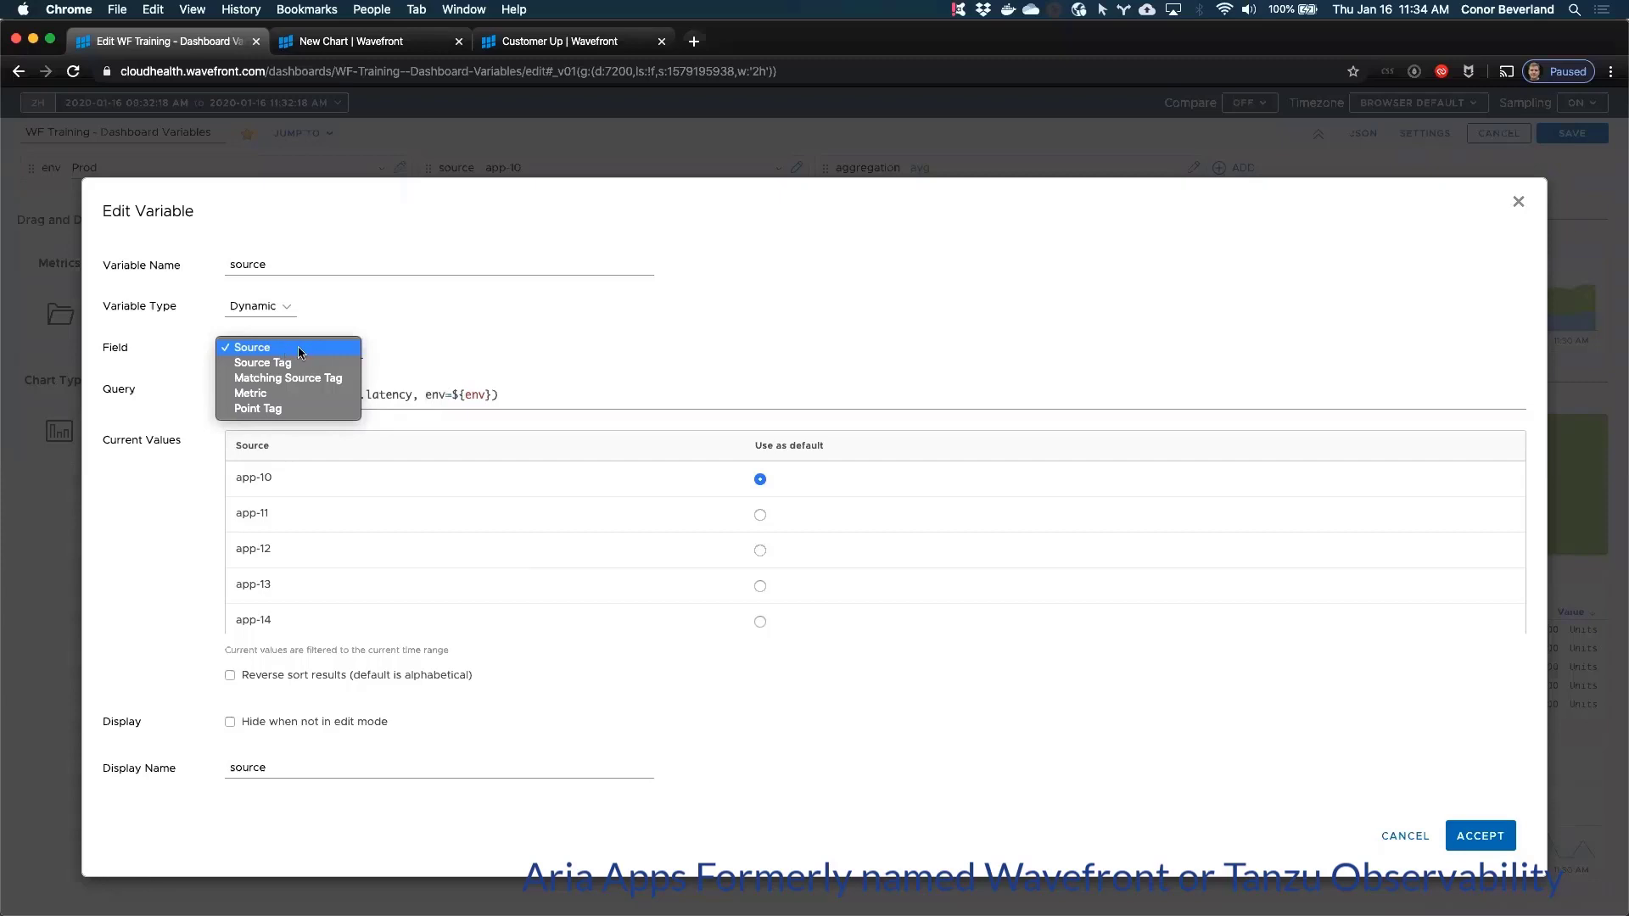
Step: Switch the source variable's field to Point Tag with the key env and remove the env=${env} filter from its query
{"action": "left_click", "coordinate": [263, 407]}
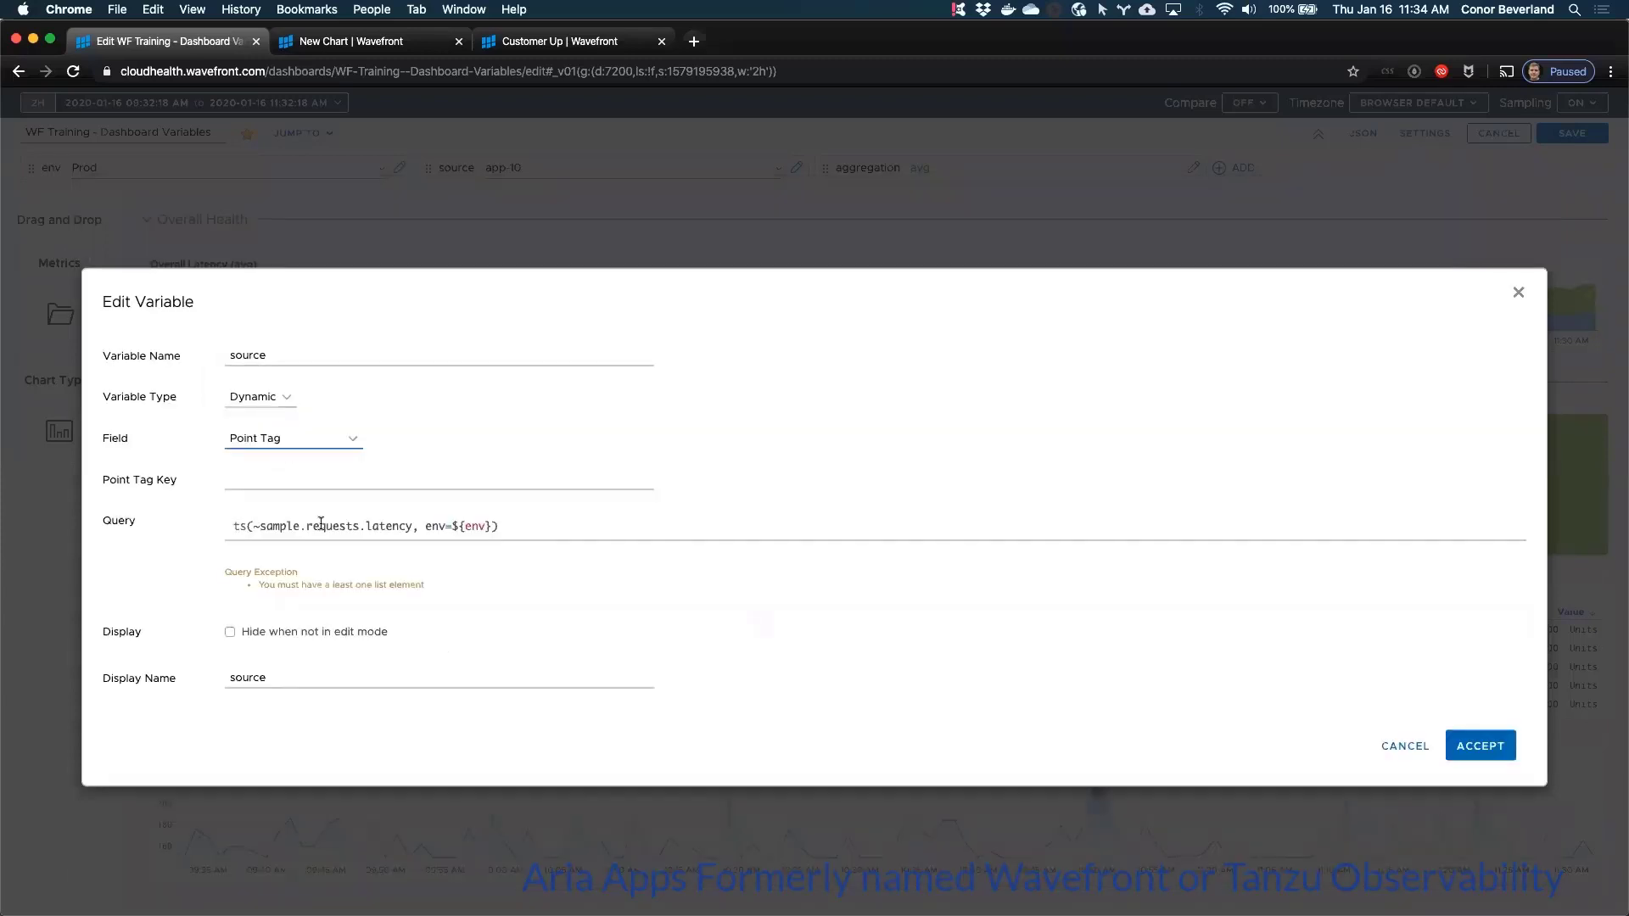
{"action": "left_click", "coordinate": [285, 485]}
{"action": "left_click_drag", "start_coordinate": [413, 526], "coordinate": [494, 528]}
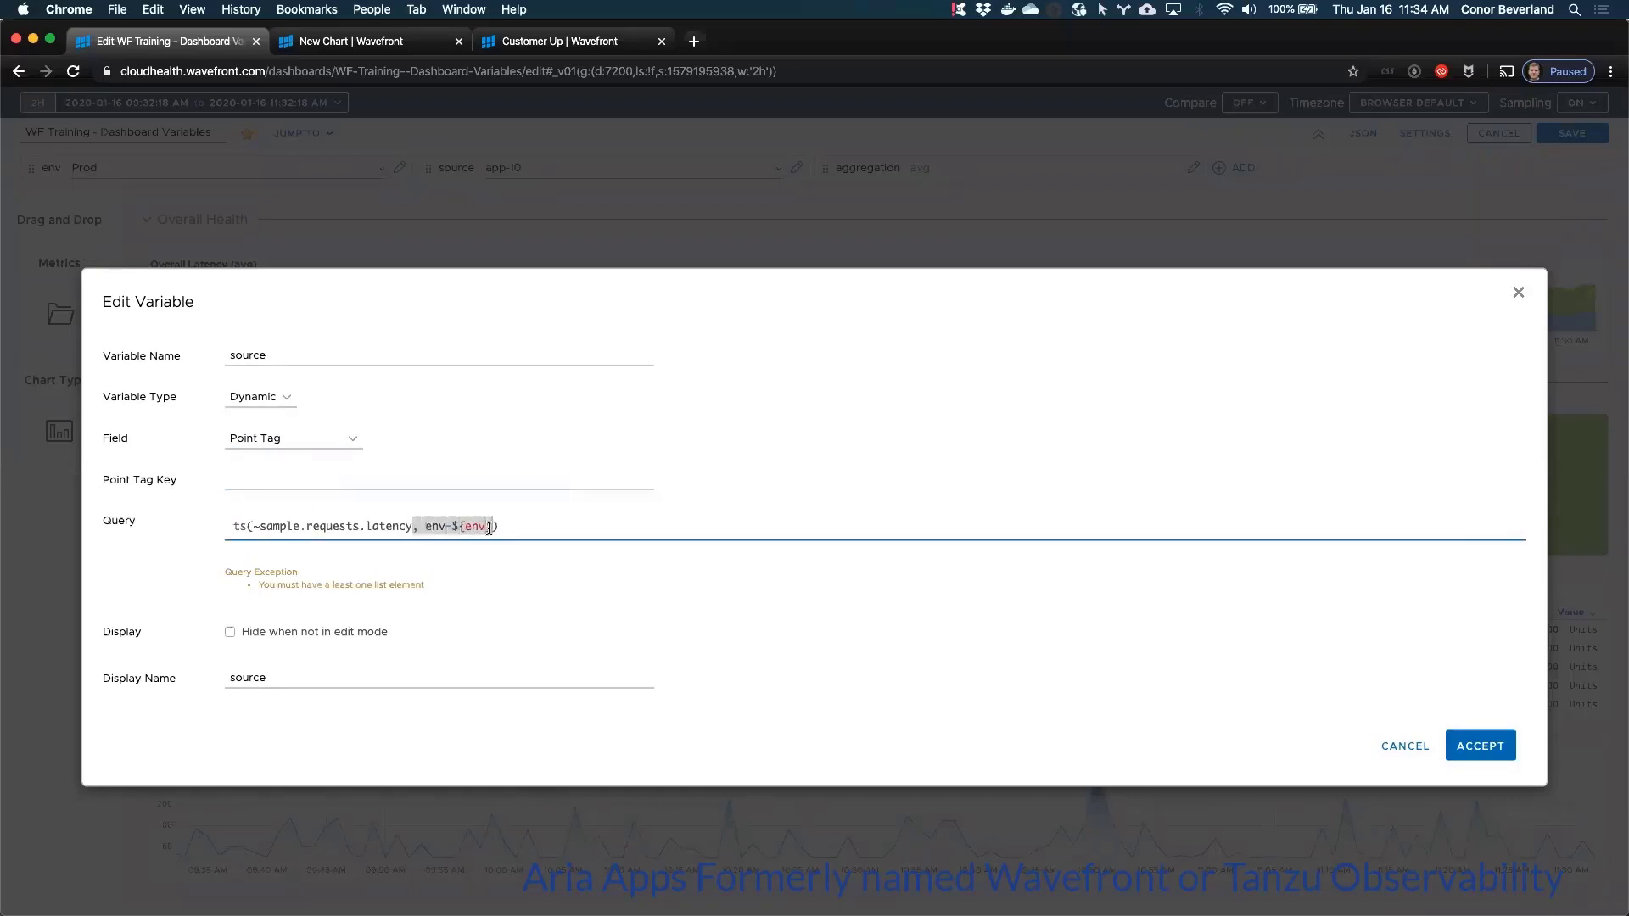
{"action": "key", "text": "BackSpace"}
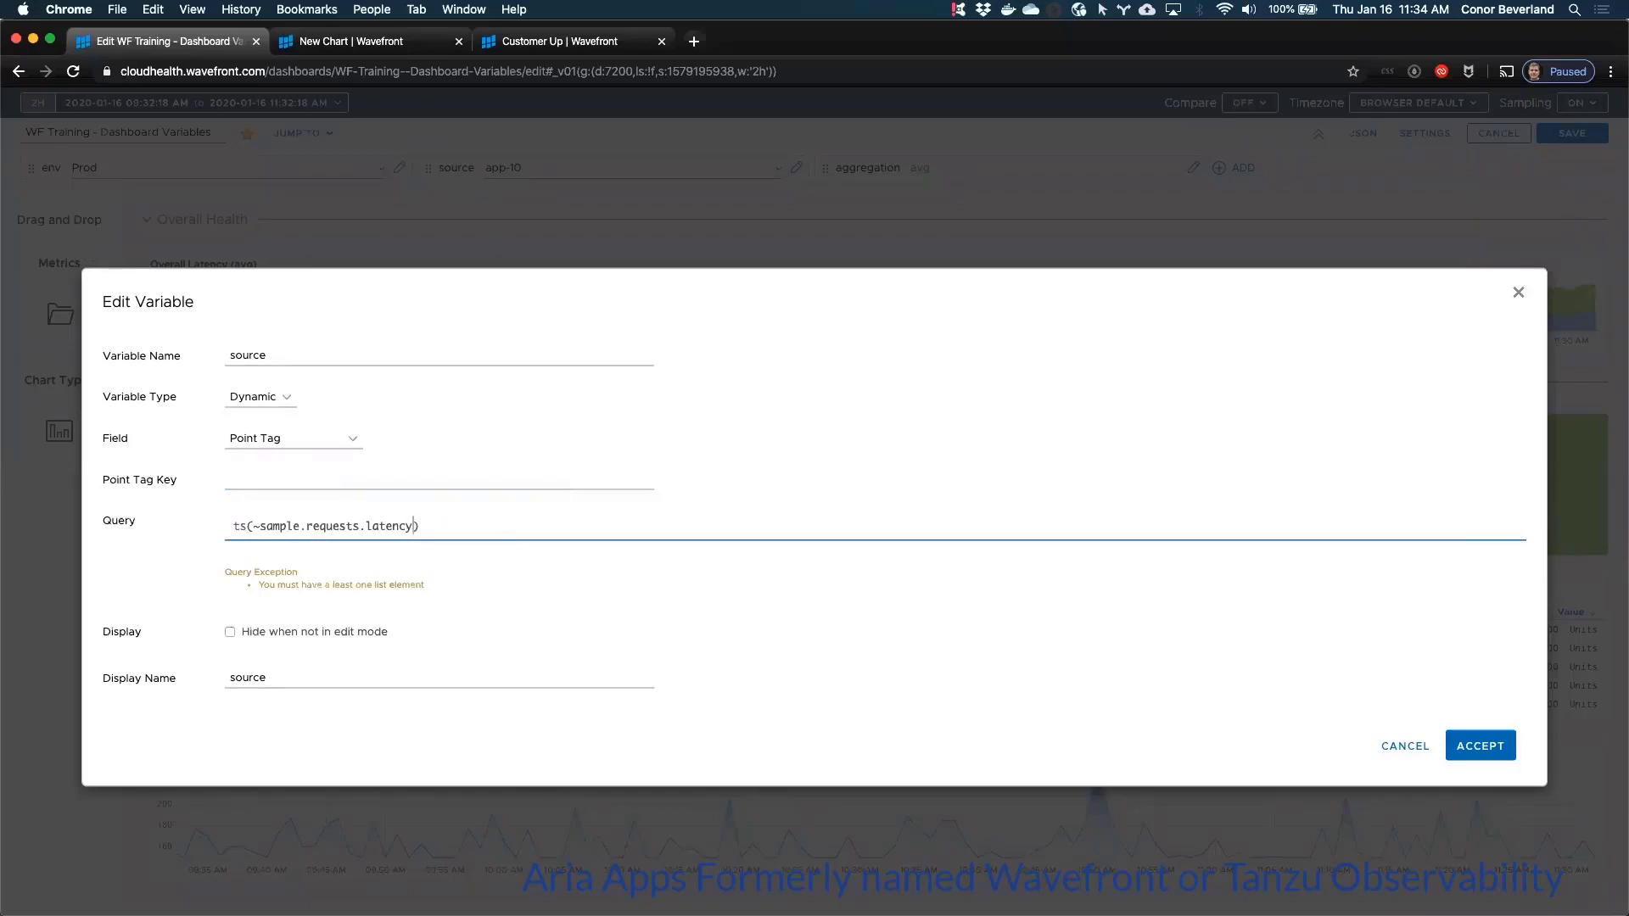
{"action": "left_click", "coordinate": [275, 482]}
{"action": "type", "text": "env"}
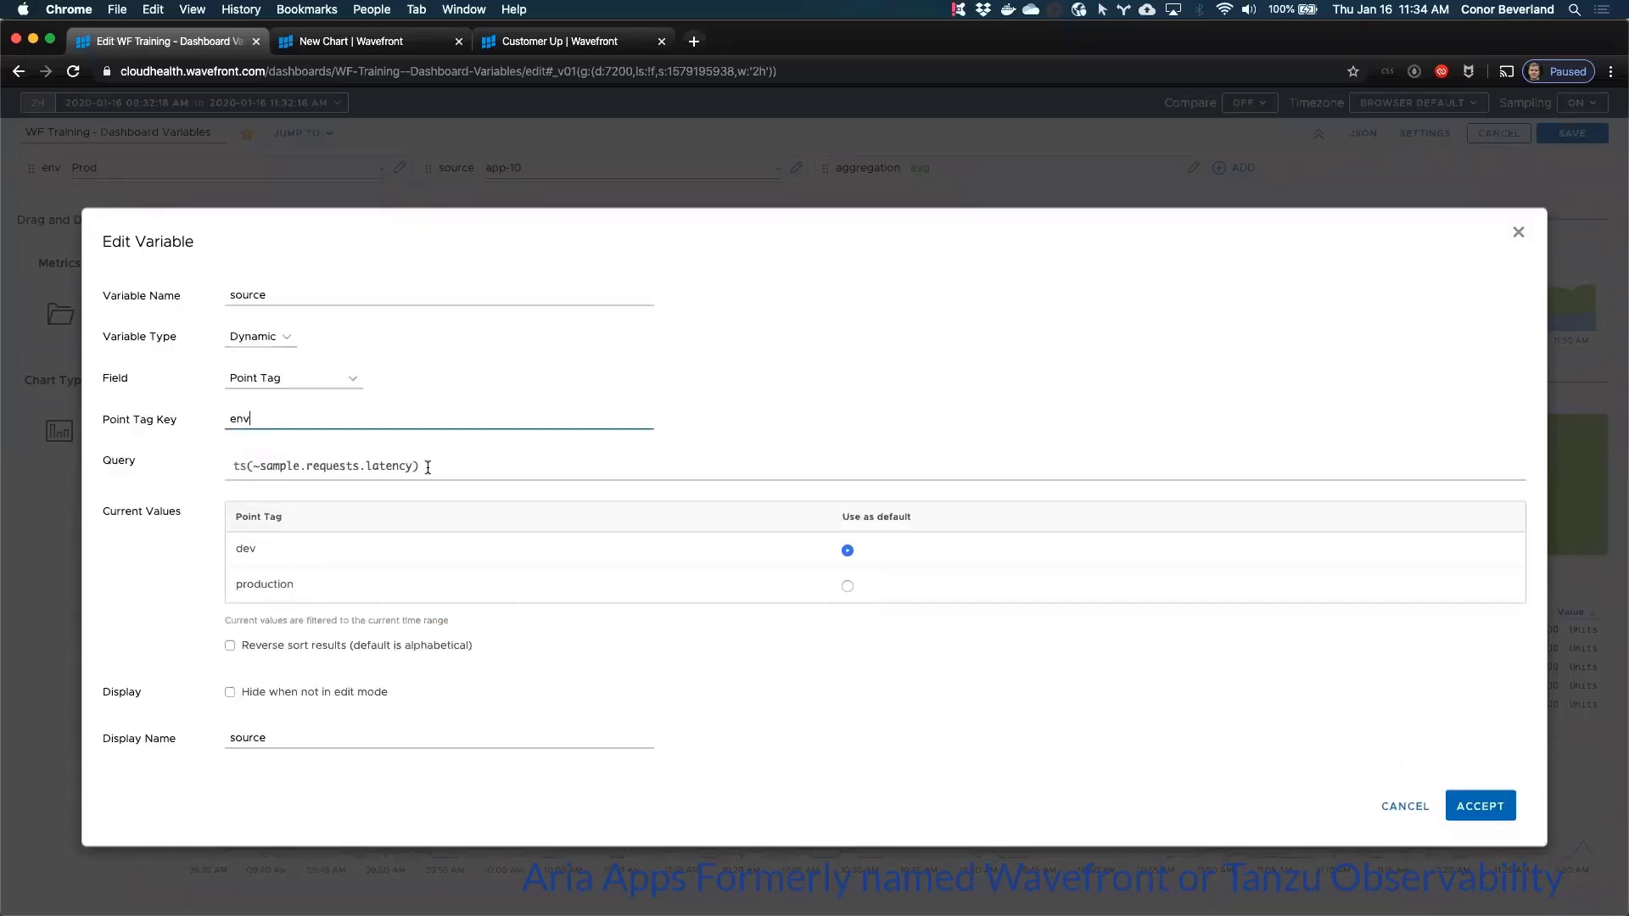
Step: Replace the metric in the variable's query so it reads ts(~sample.mem.used.percentage)
{"action": "left_click_drag", "start_coordinate": [426, 467], "coordinate": [207, 448]}
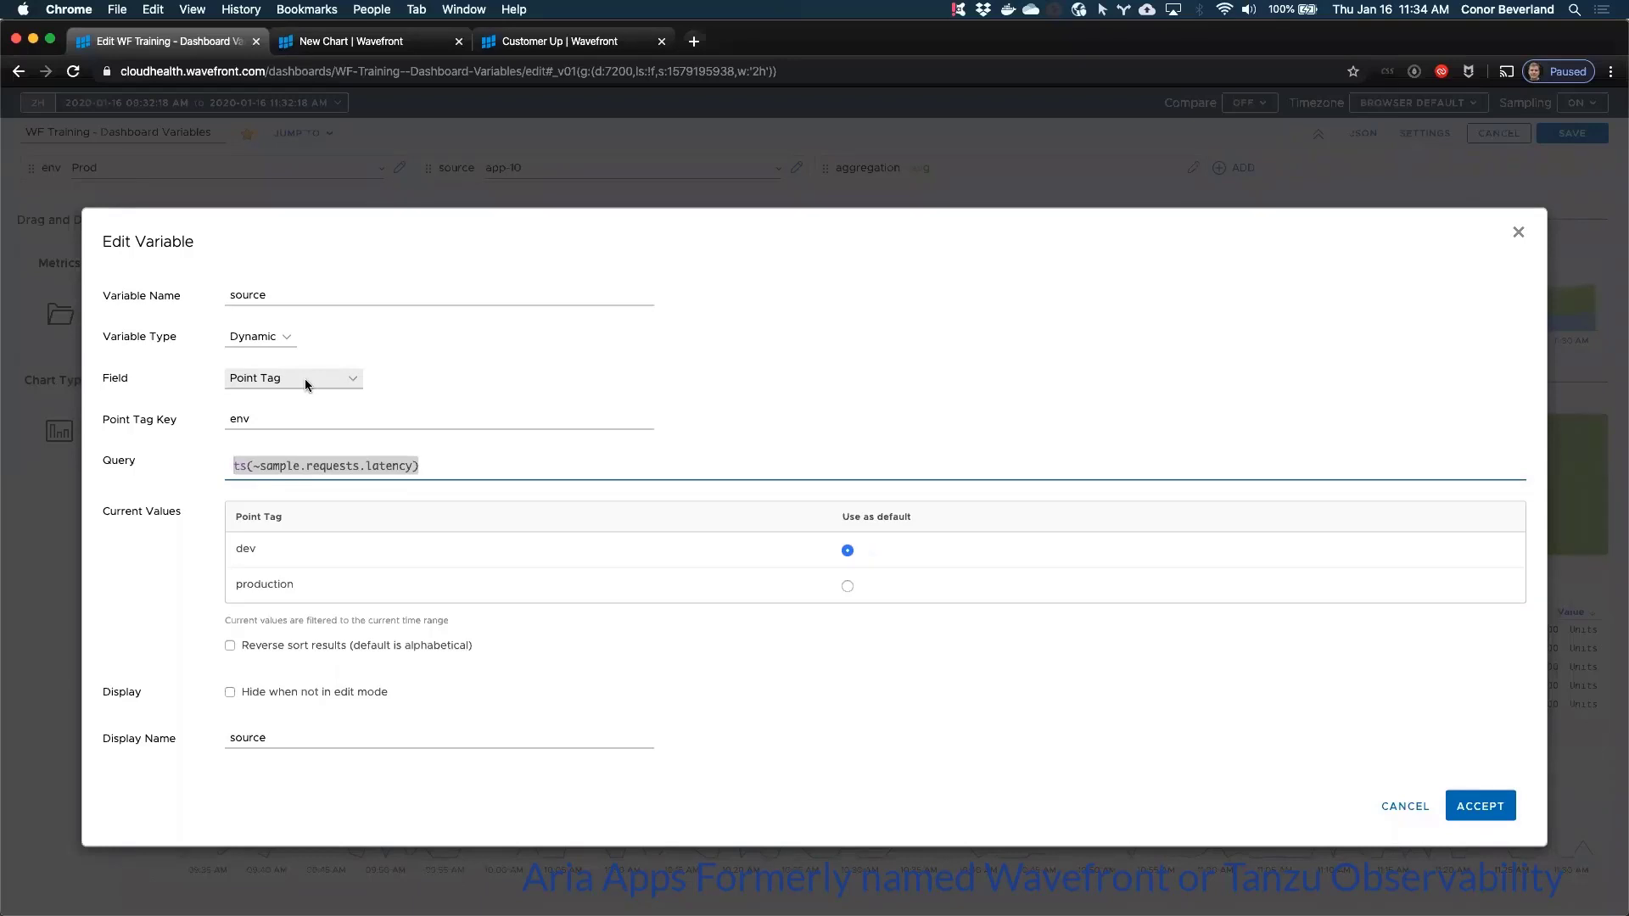
{"action": "left_click", "coordinate": [240, 419]}
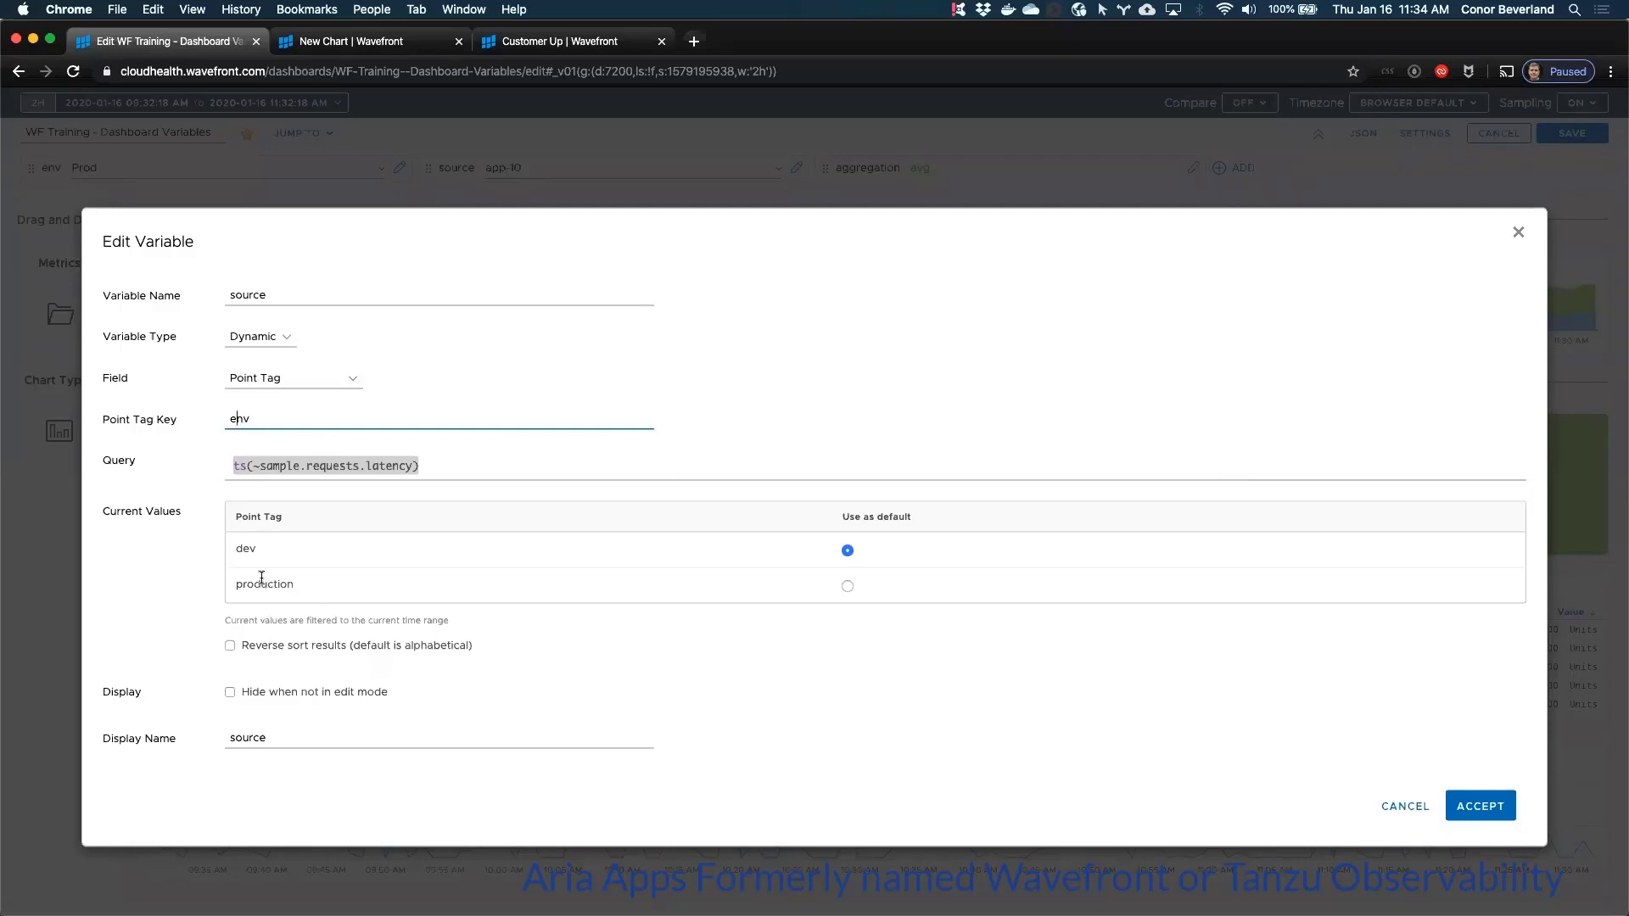
{"action": "left_click", "coordinate": [442, 469]}
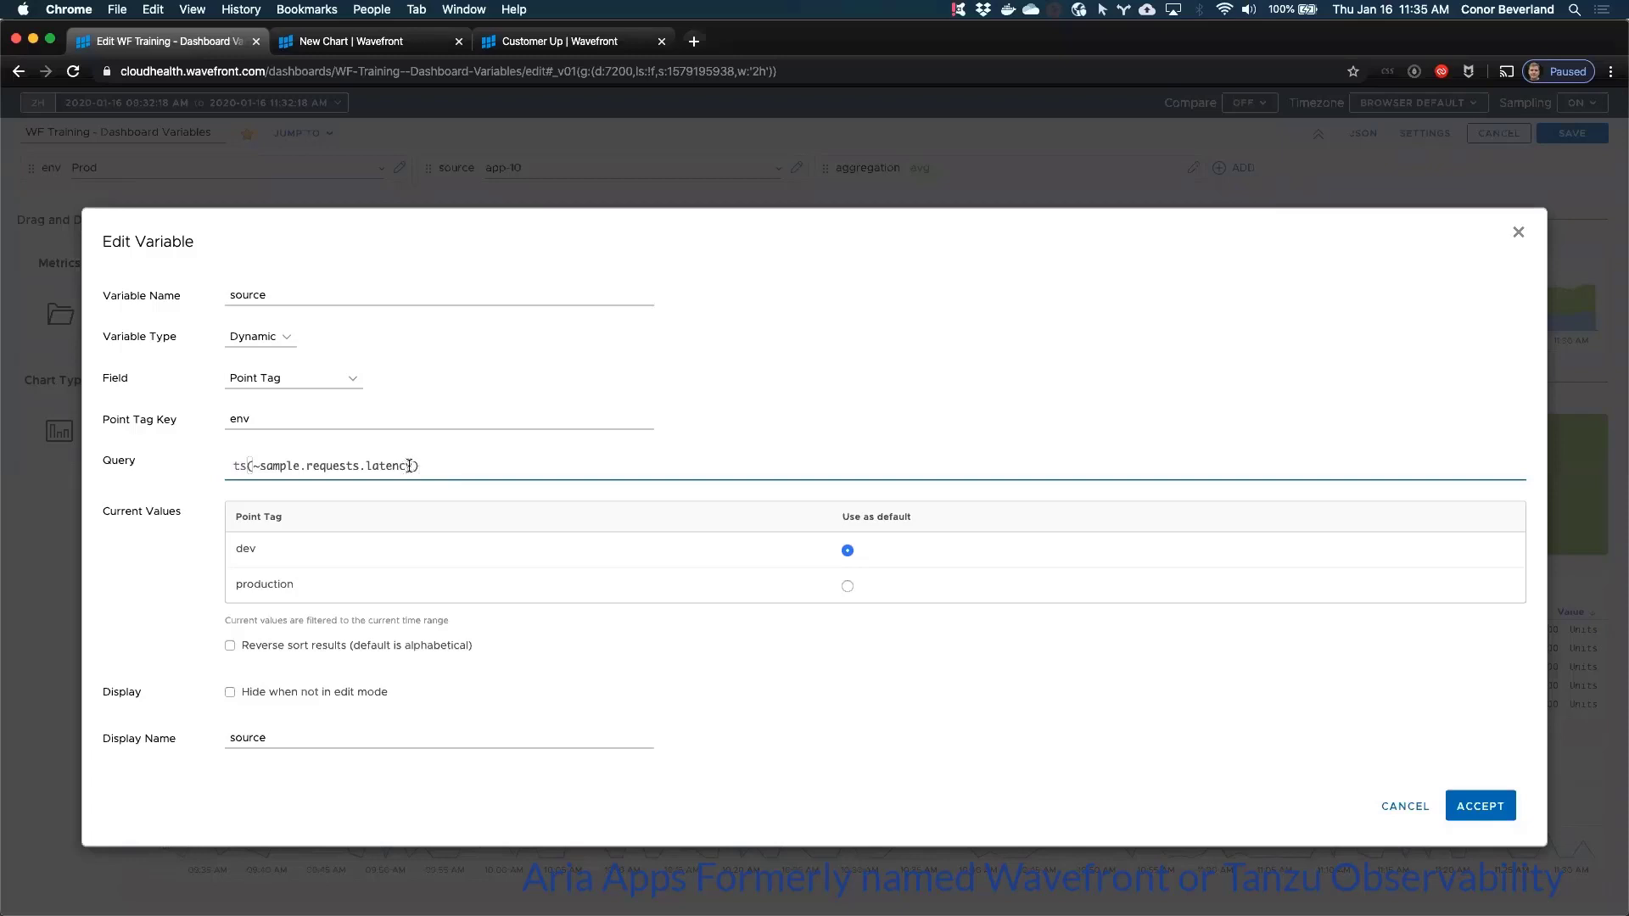
{"action": "left_click_drag", "start_coordinate": [413, 466], "coordinate": [259, 465]}
{"action": "type", "text": "sample."}
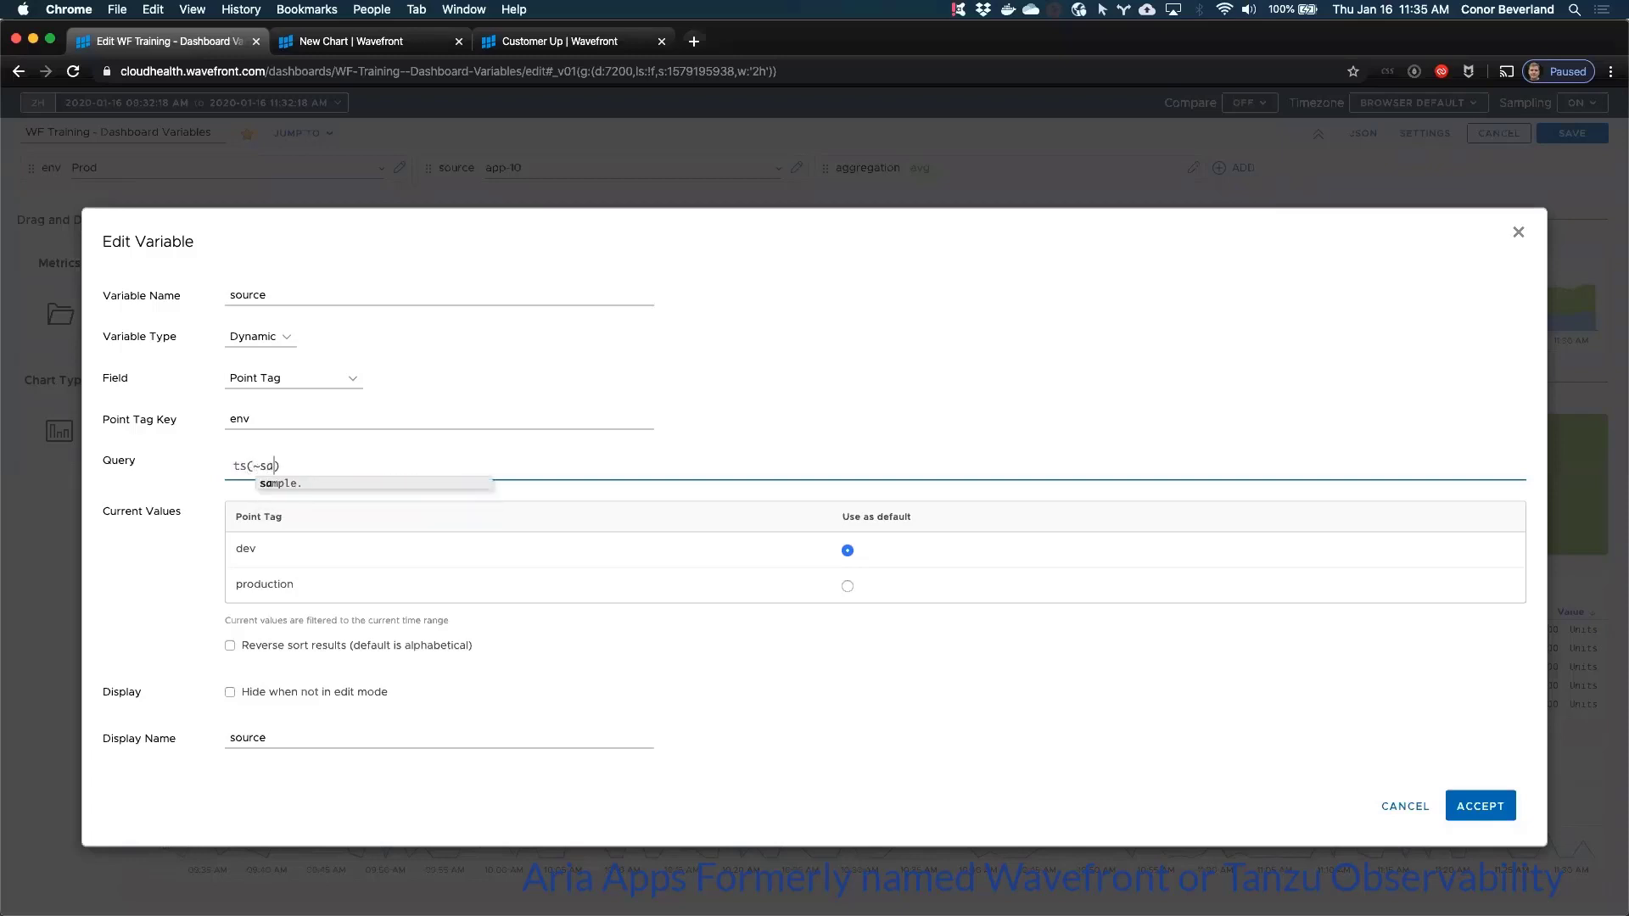
{"action": "type", "text": "mem"}
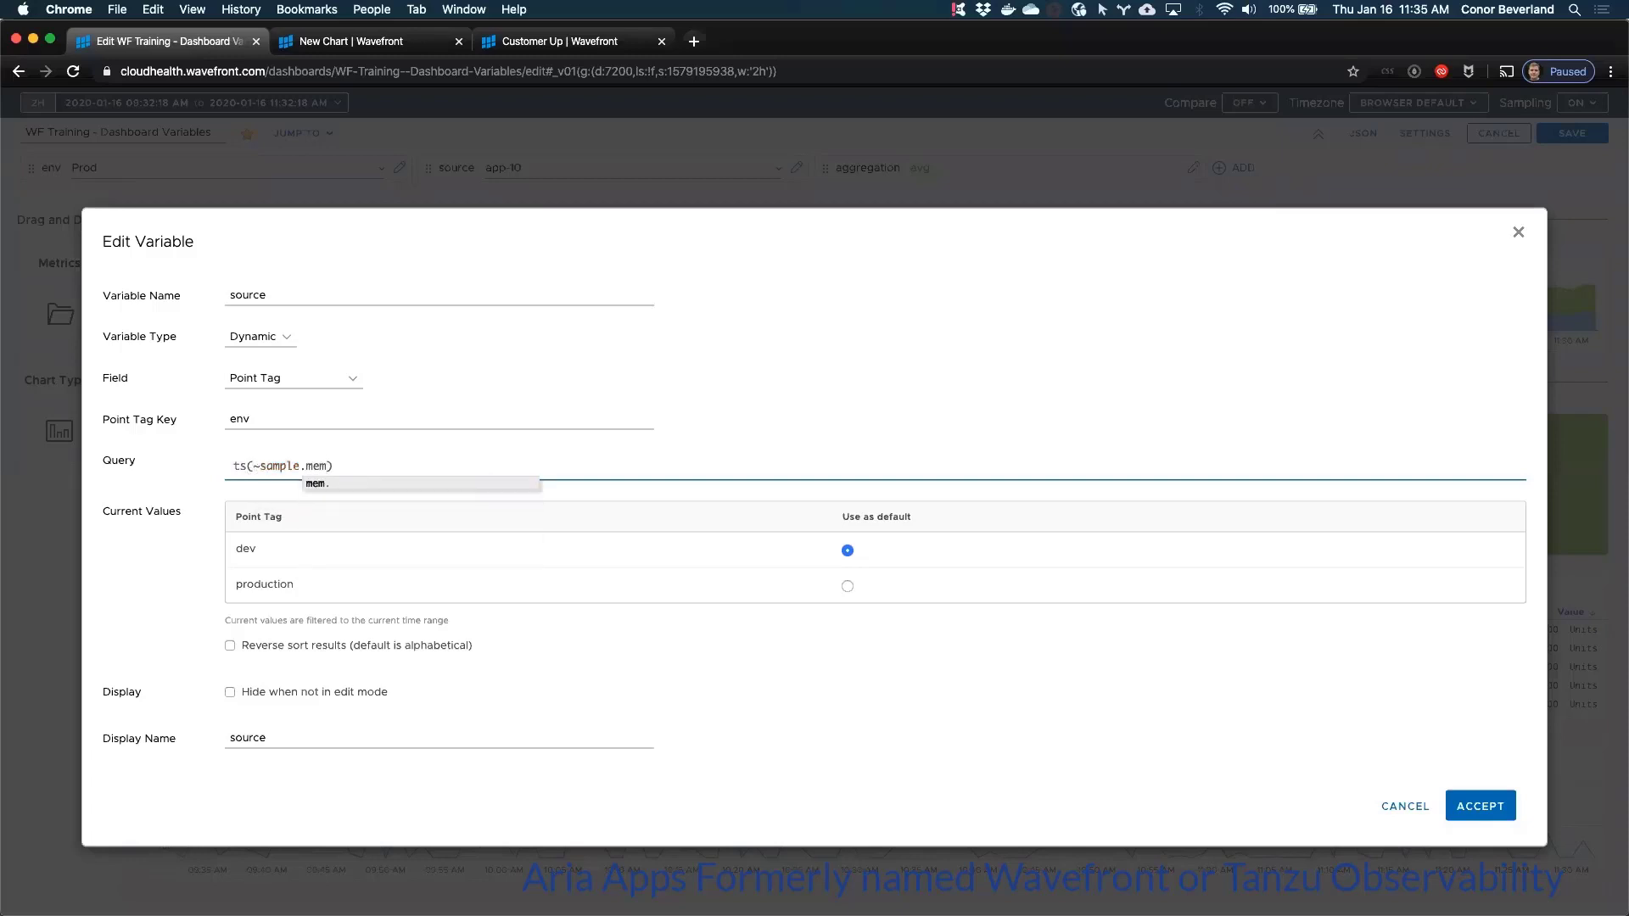
{"action": "type", "text": "."}
{"action": "key", "text": "Down"}
{"action": "key", "text": "Return"}
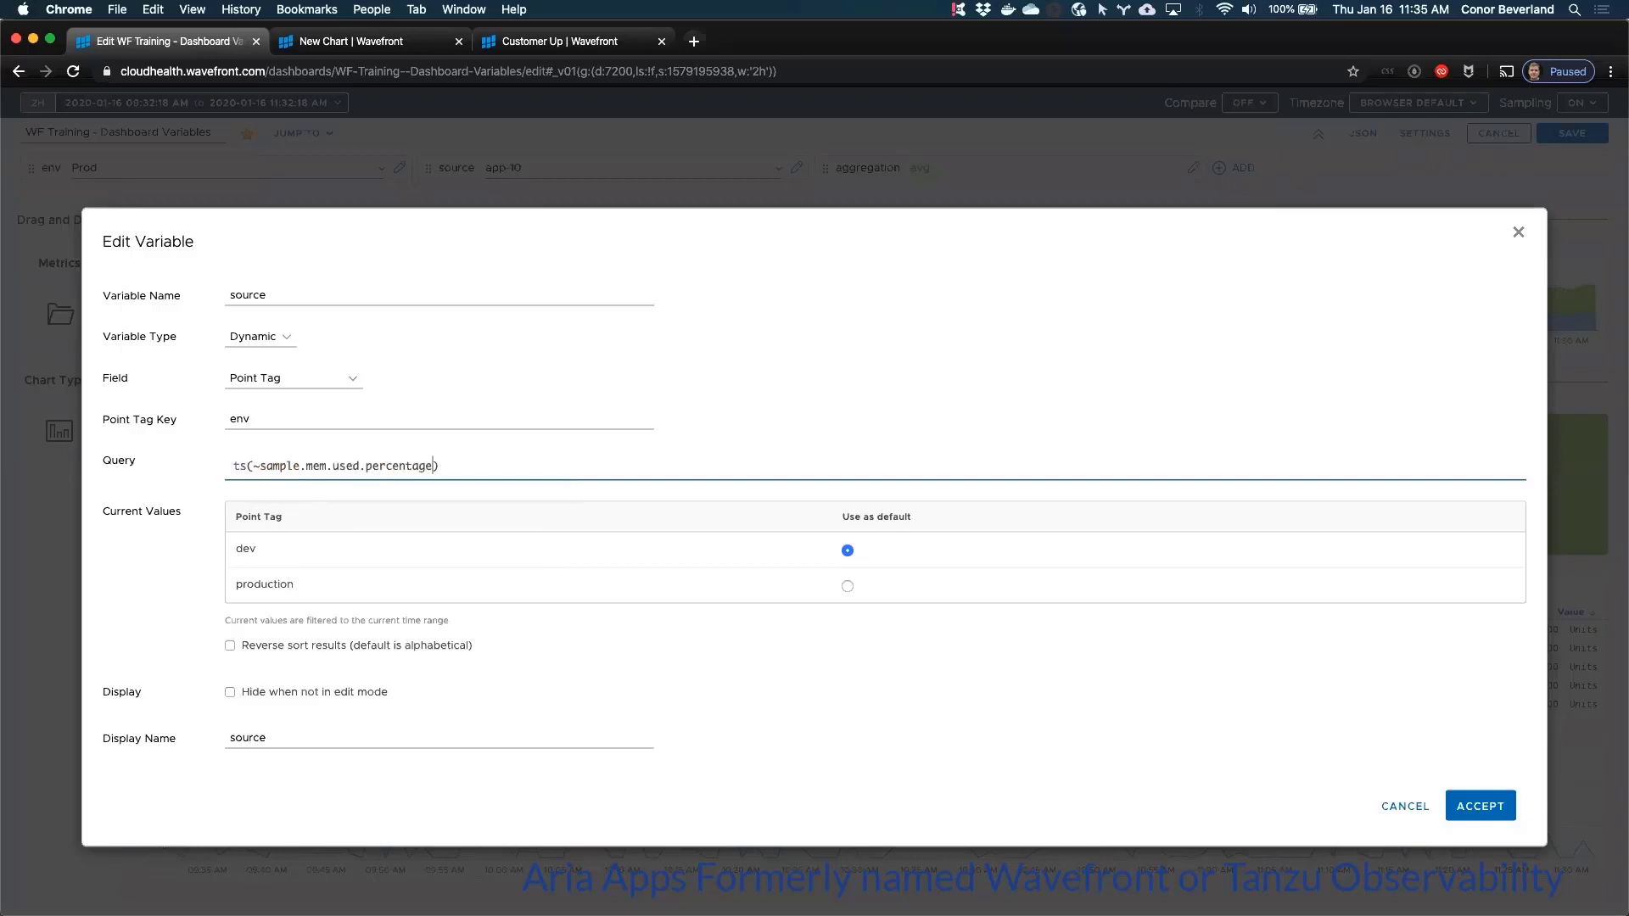
Step: Wrap the query in taggify with the arguments source, role, 0 and "-"
{"action": "left_click", "coordinate": [234, 465]}
{"action": "type", "text": "taggify("}
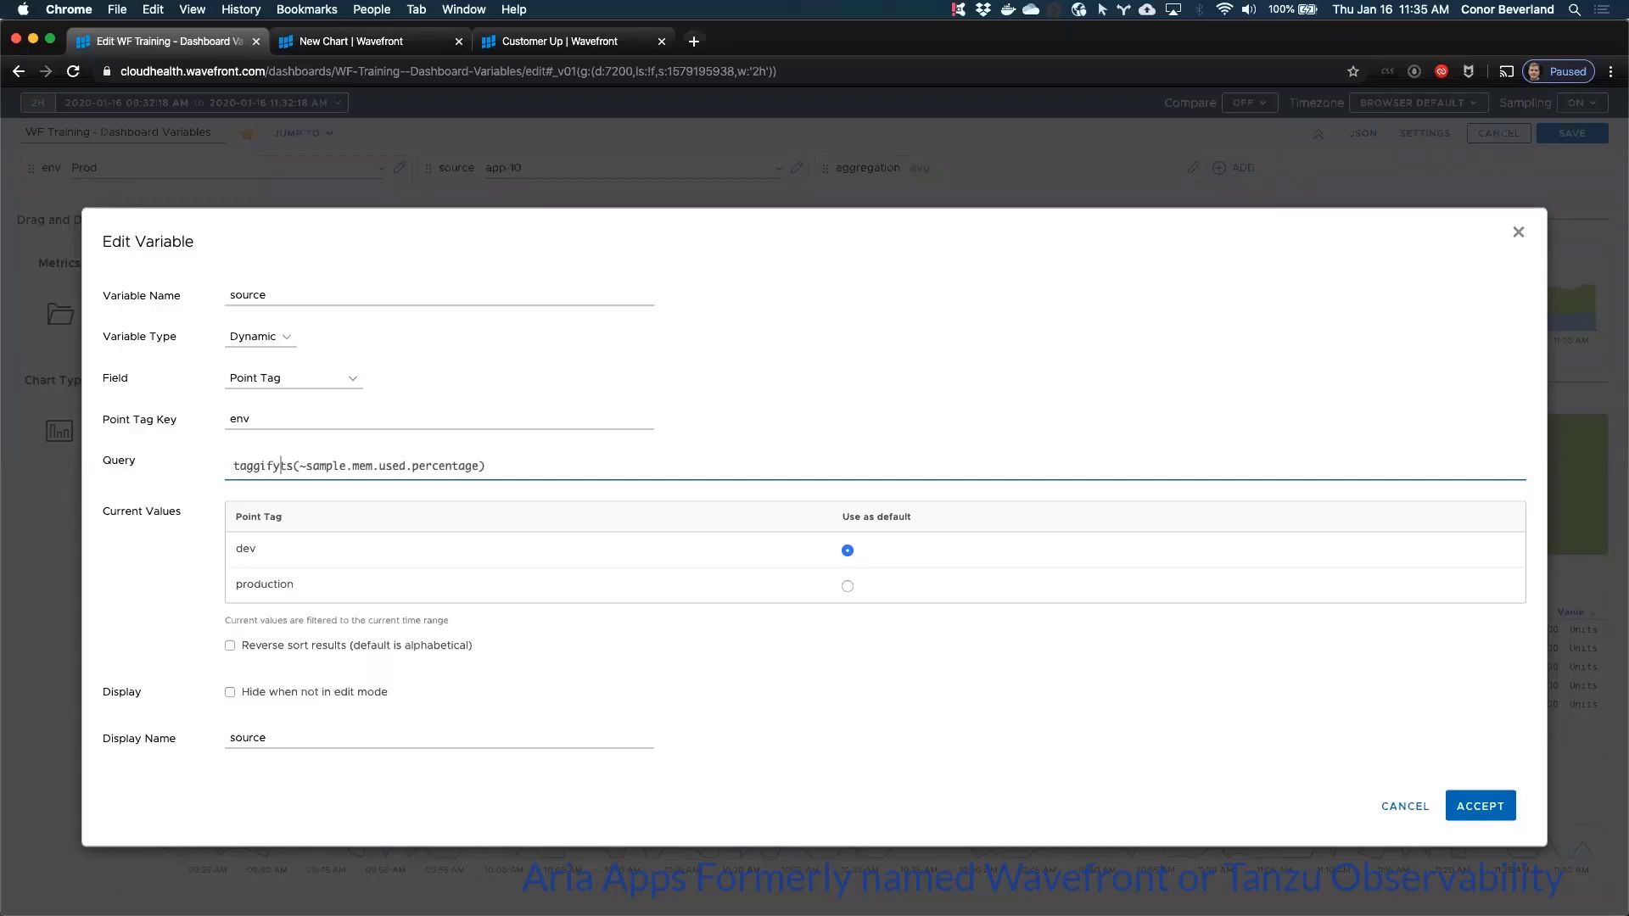
{"action": "key", "text": "End"}
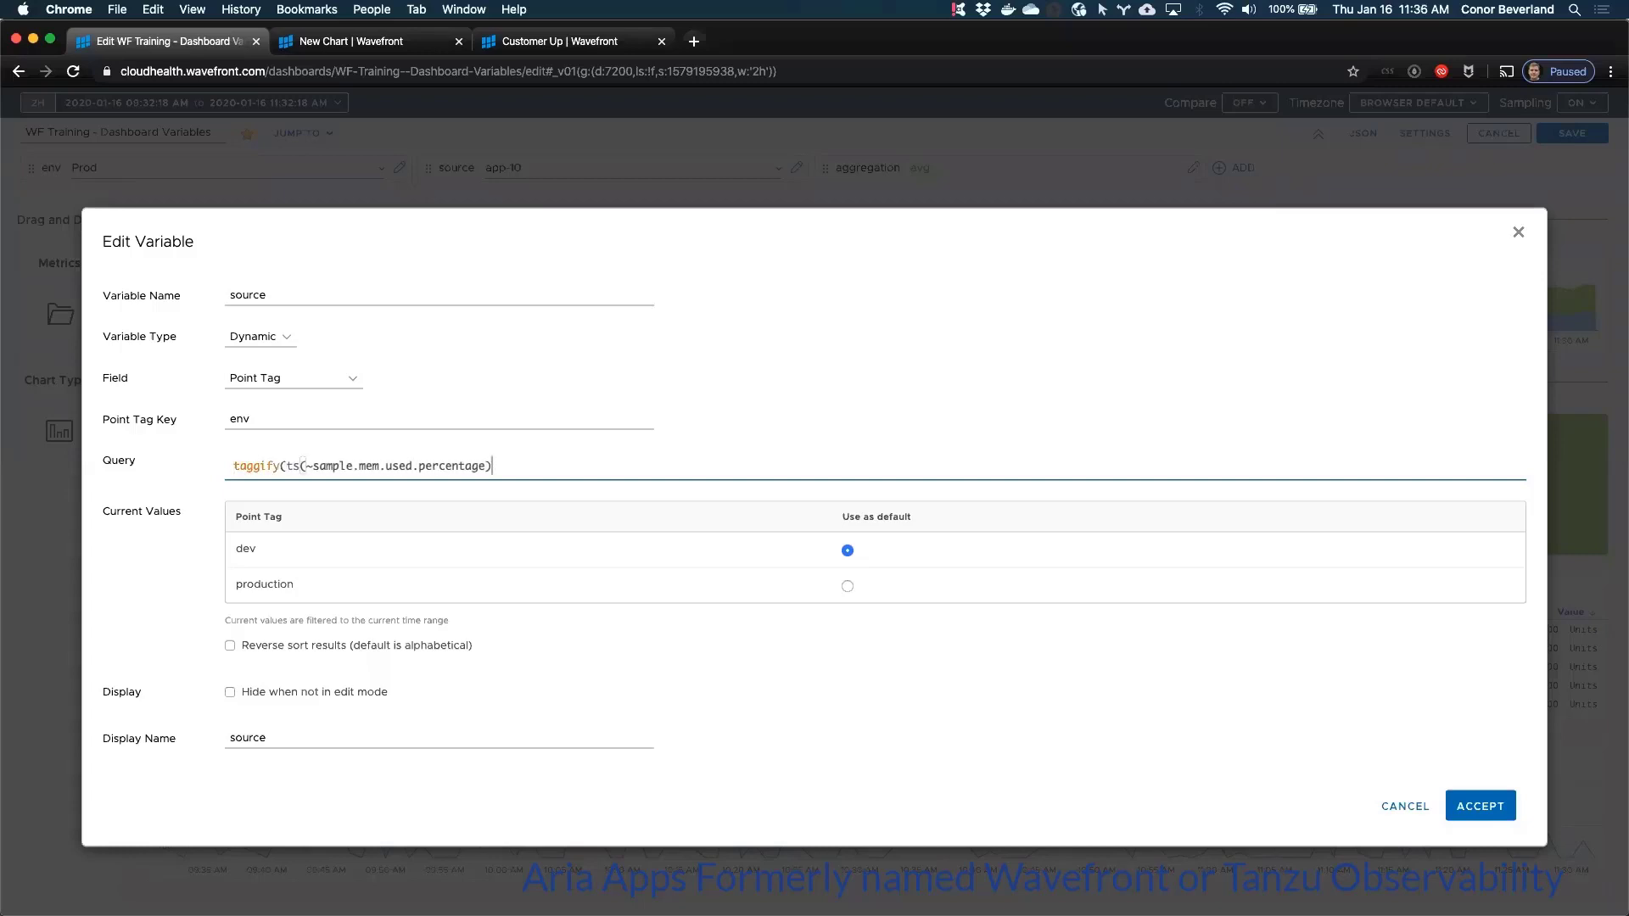
{"action": "type", "text": ", source"}
{"action": "type", "text": ", 0, \"-\")"}
{"action": "left_click", "coordinate": [555, 466]}
{"action": "type", "text": "role,"}
Step: Set the point tag key to role, examine the taggify query's 0 argument and discard the variable edits
{"action": "double_click", "coordinate": [239, 421]}
{"action": "left_click", "coordinate": [237, 419]}
{"action": "double_click", "coordinate": [238, 418]}
{"action": "key", "text": "BackSpace"}
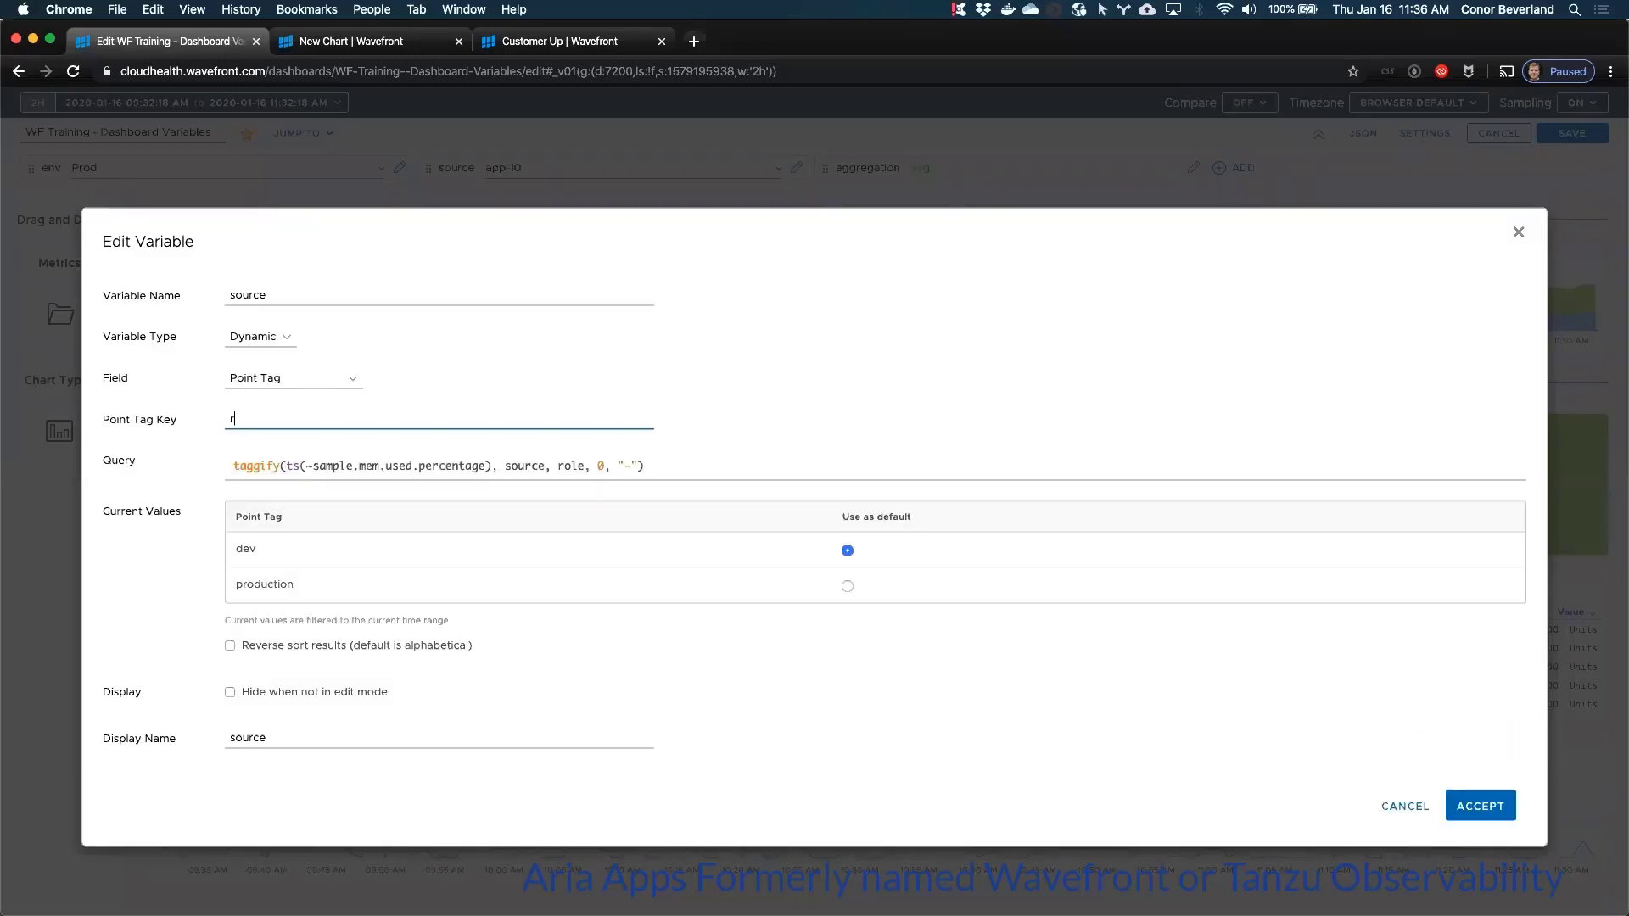
{"action": "type", "text": "role"}
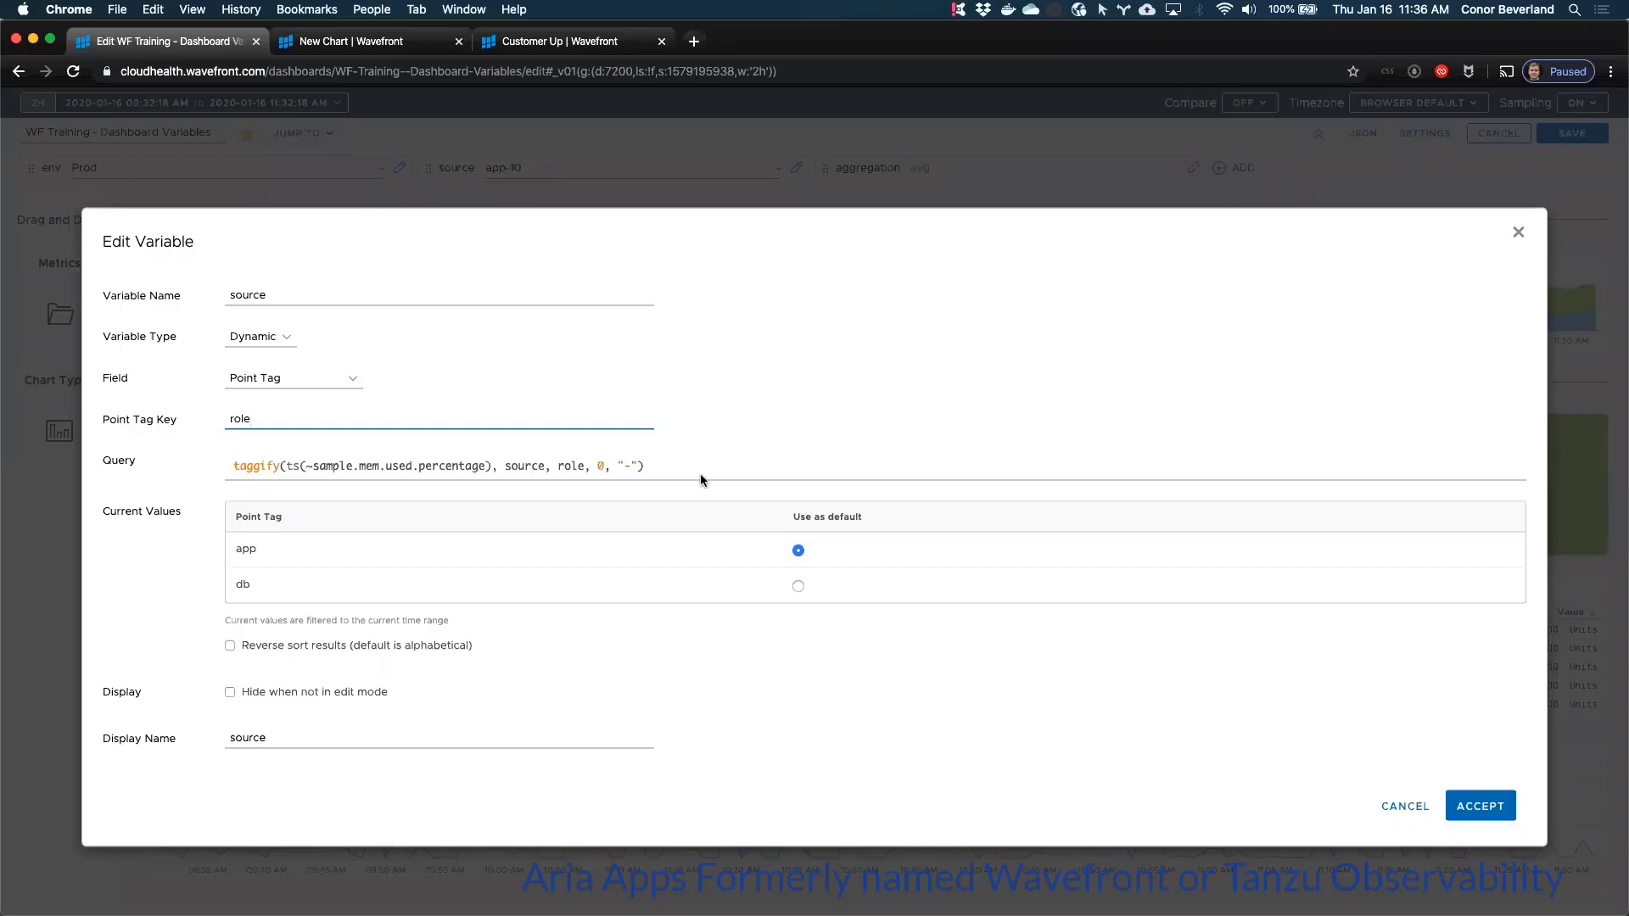
{"action": "double_click", "coordinate": [600, 465]}
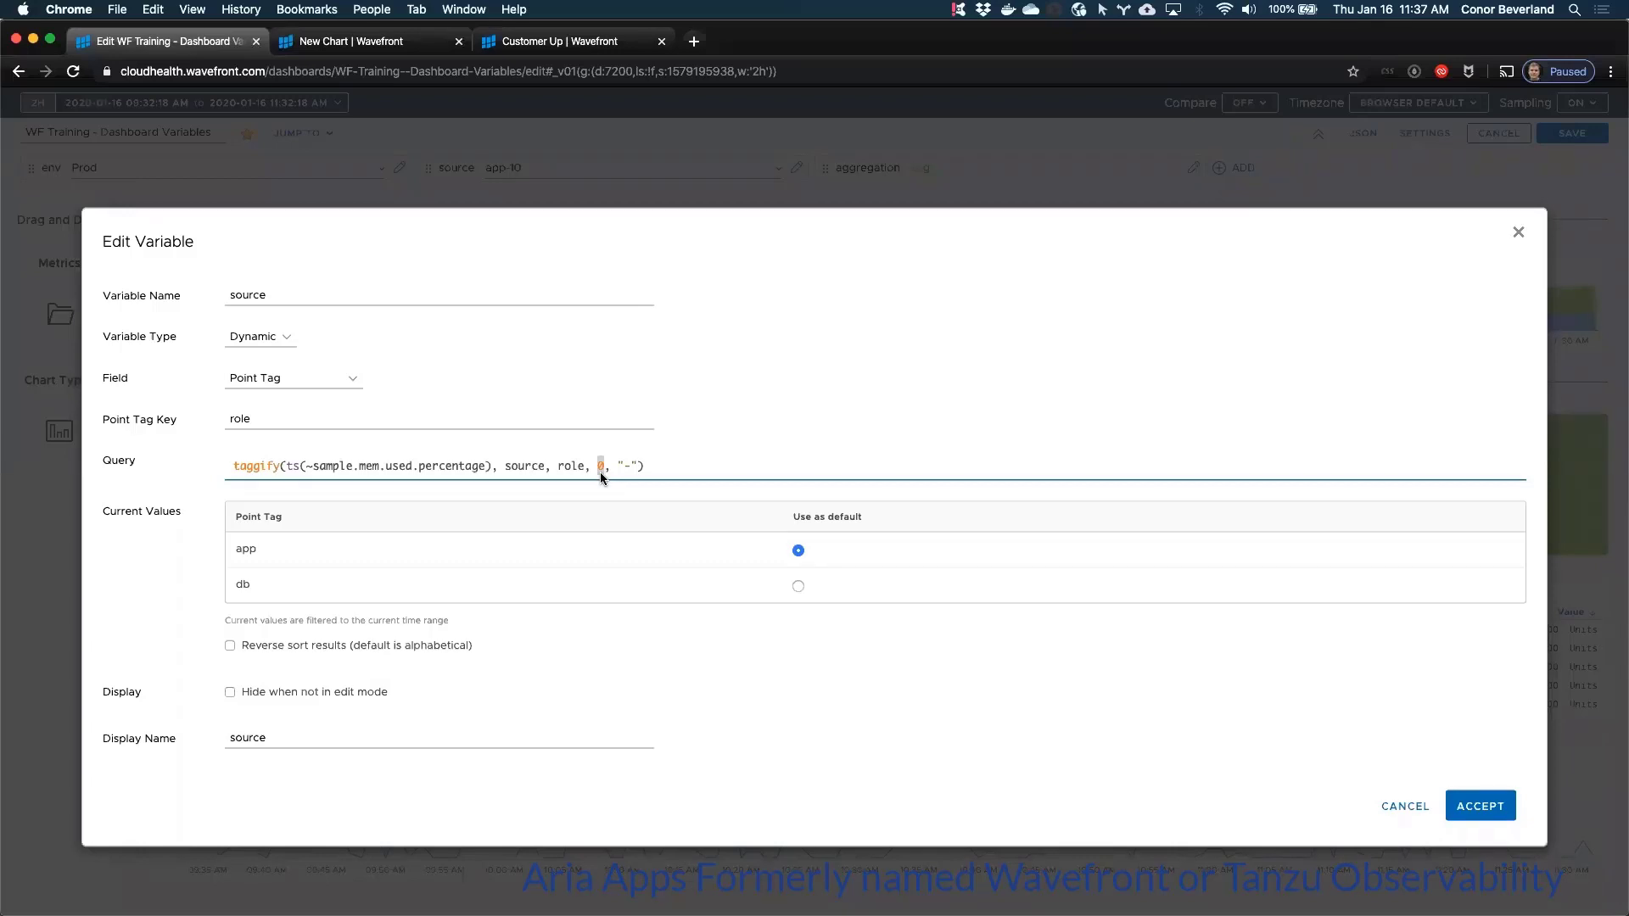
{"action": "left_click", "coordinate": [1400, 807]}
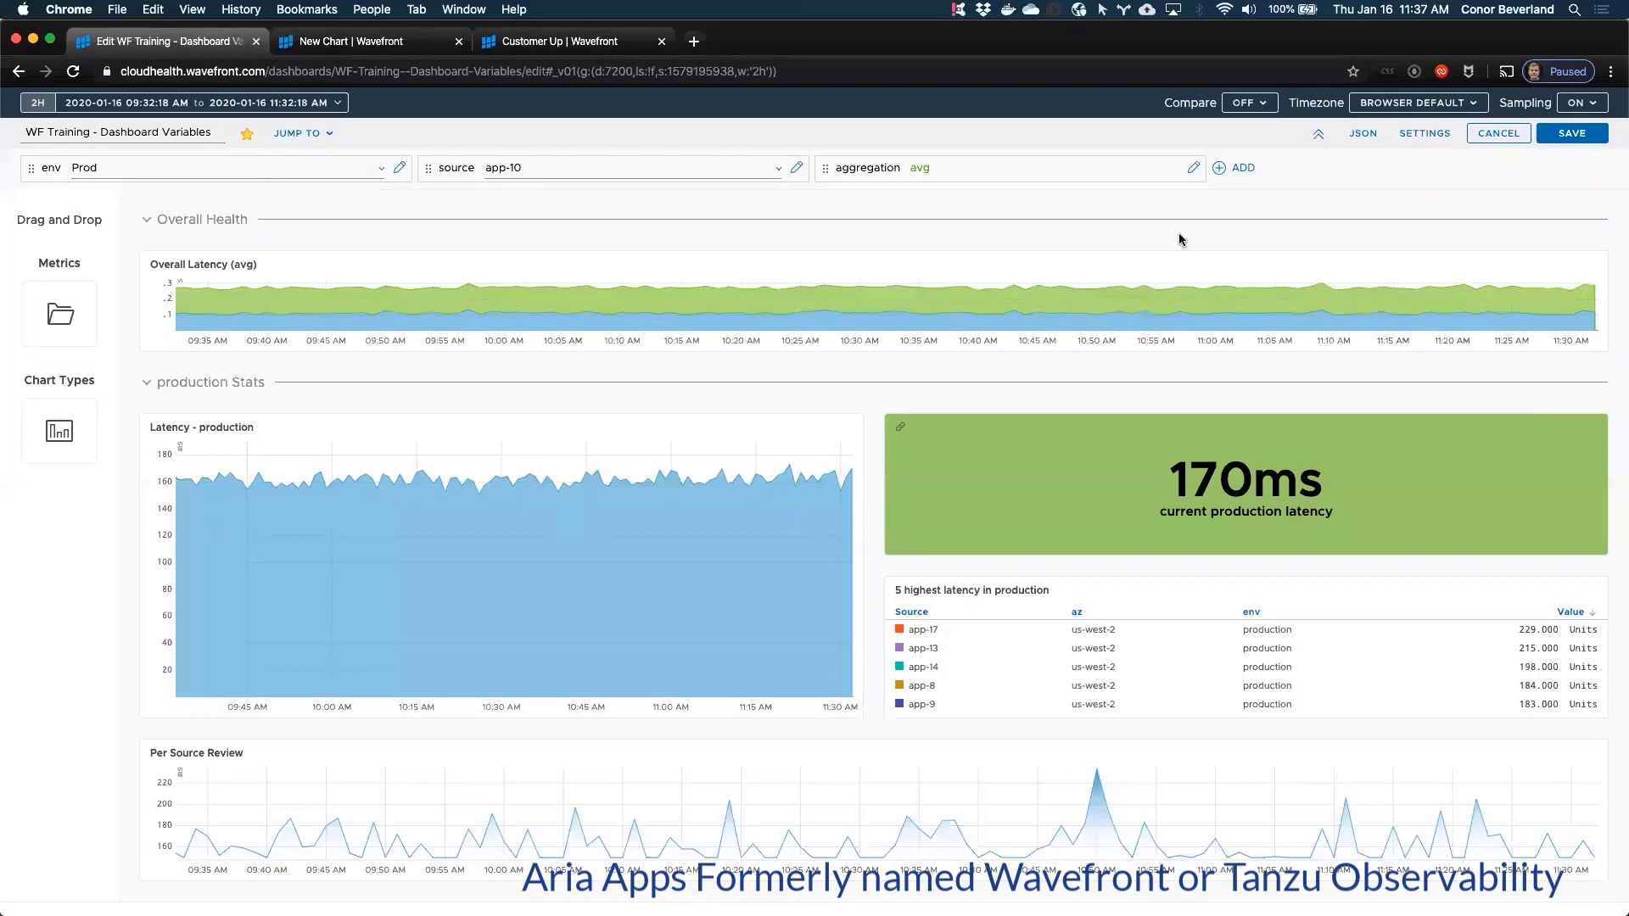
Step: Switch to the training slide presentation and advance to the Creating Dashboard Variables slide
{"action": "key", "text": "super+Tab"}
{"action": "key", "text": "super+Tab"}
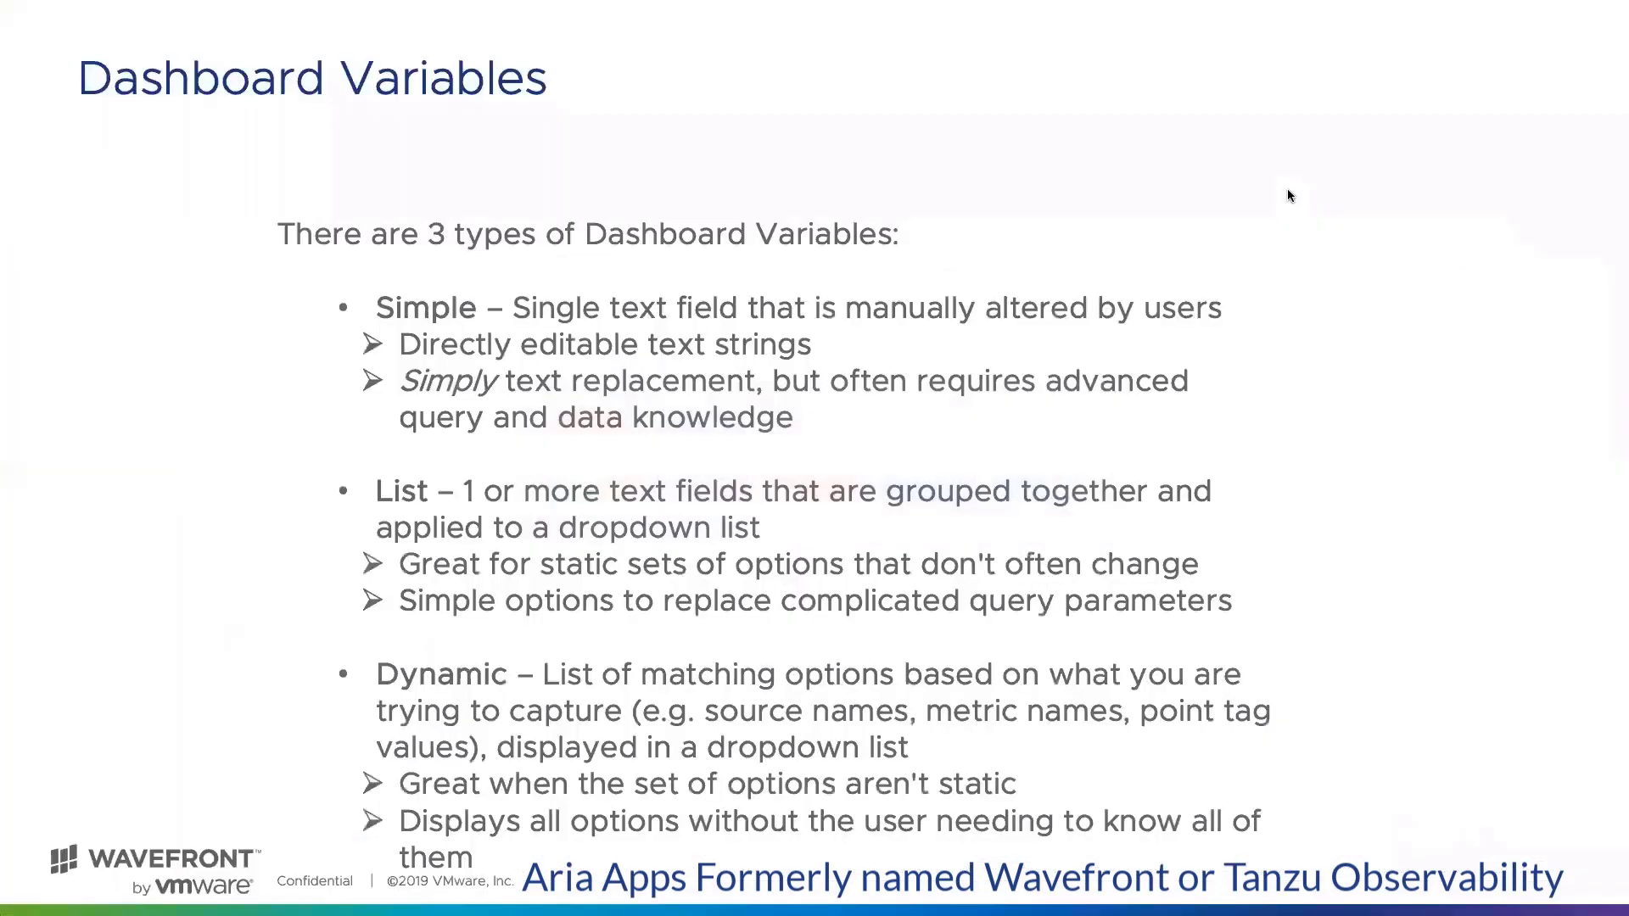
{"action": "key", "text": "Right"}
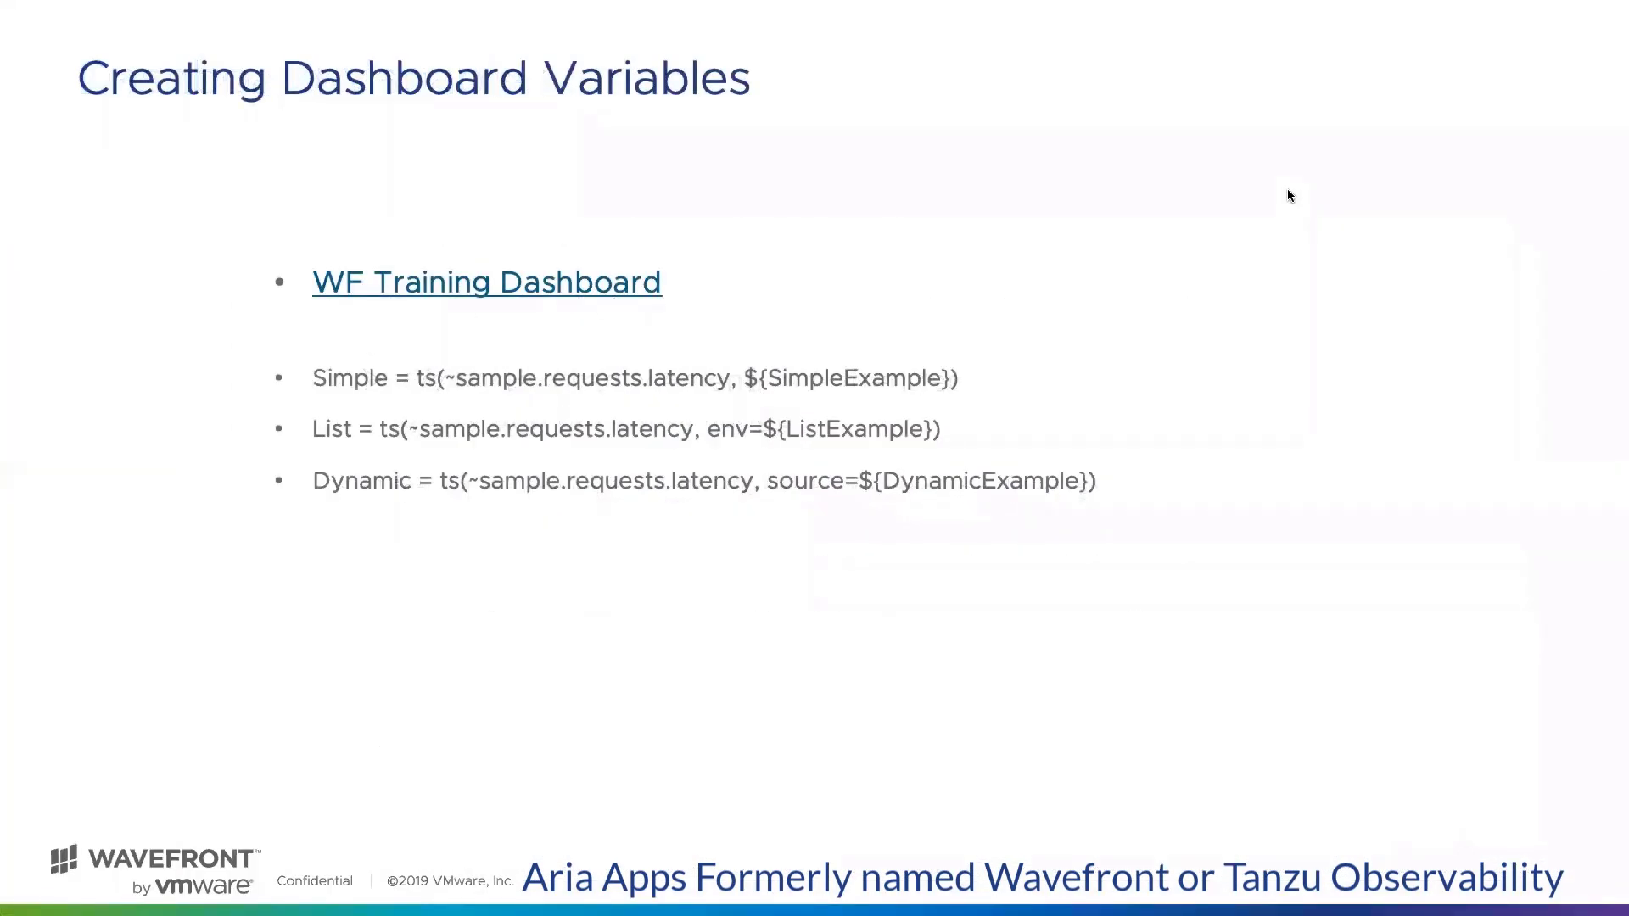
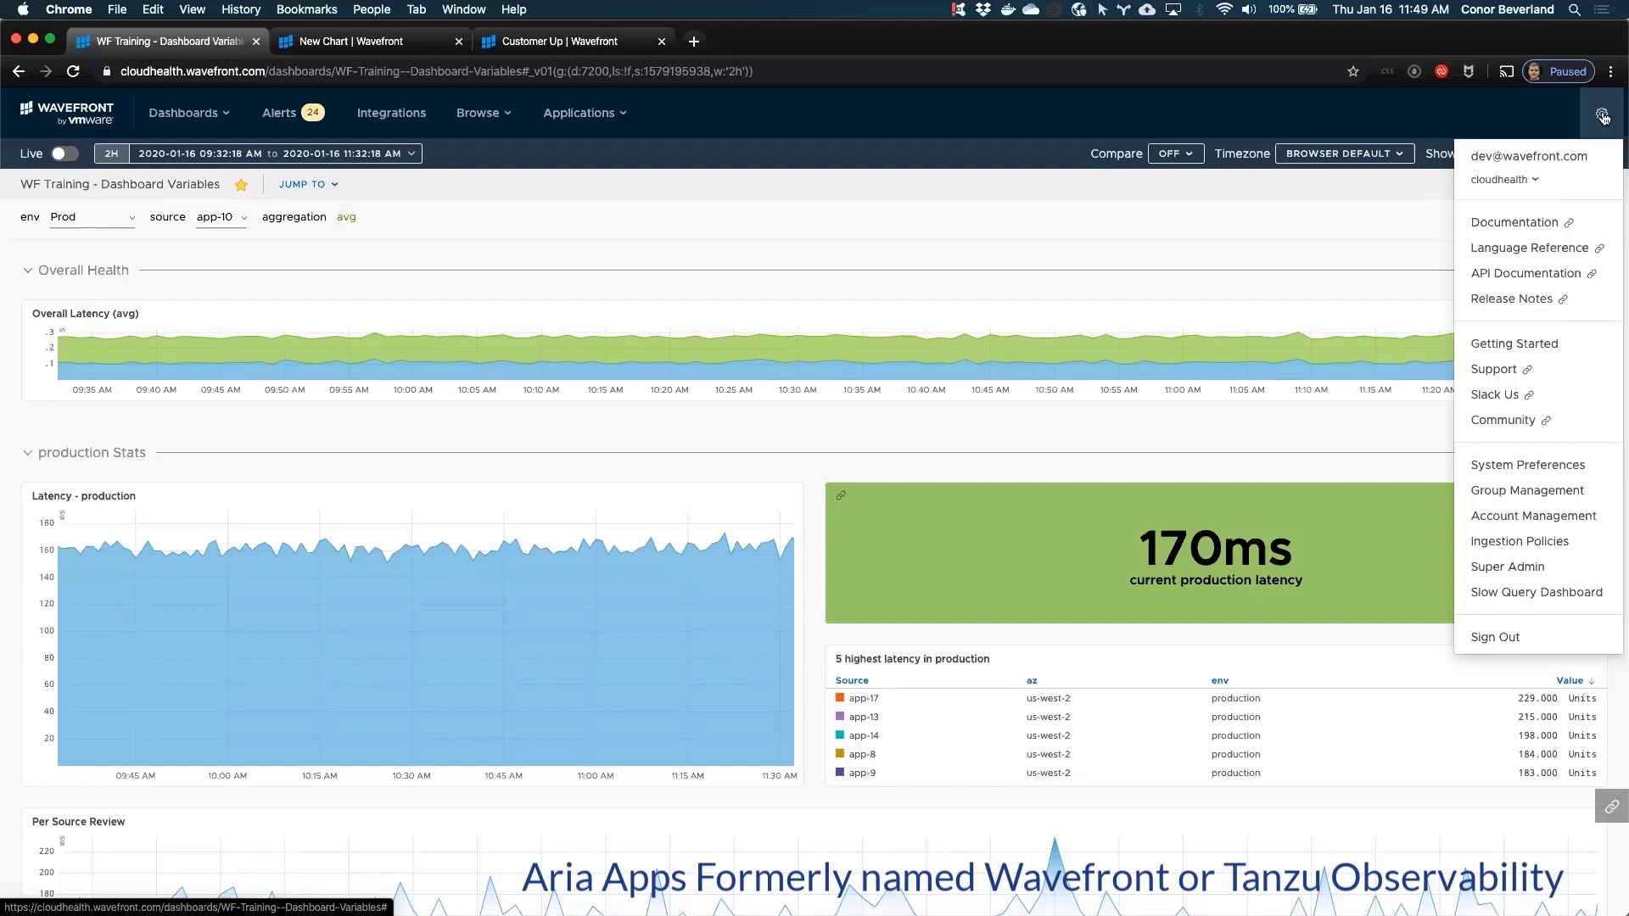
Step: Try to open Group Management, load wavefront.okta.com and launch the CloudHealth app found by searching for "clou"
{"action": "left_click", "coordinate": [1490, 491]}
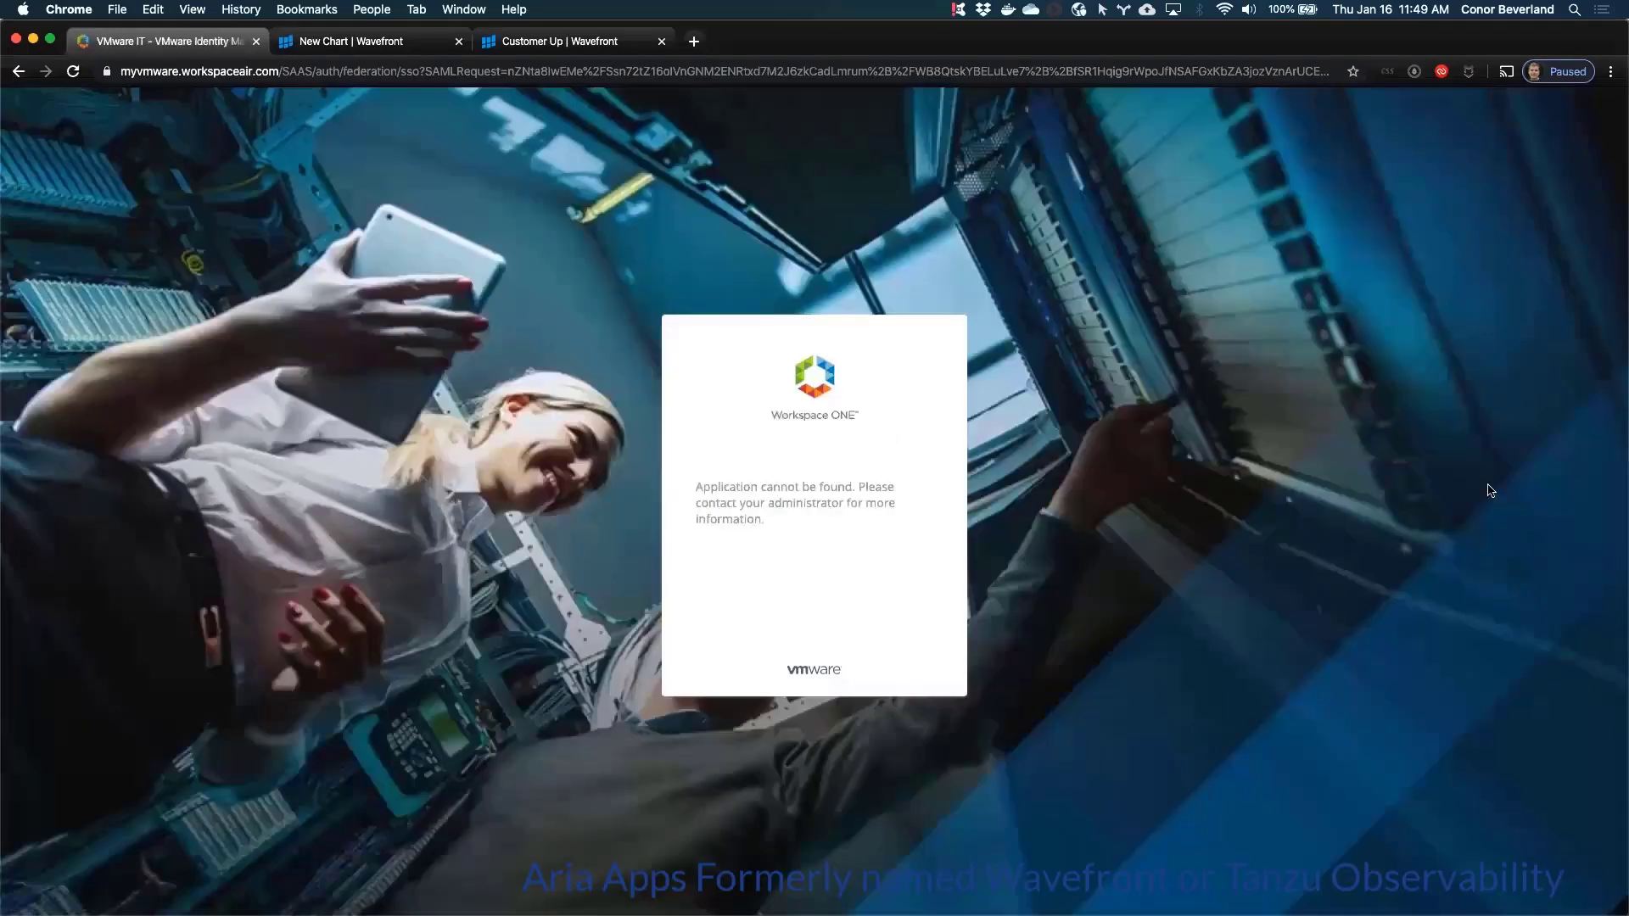
{"action": "left_click", "coordinate": [436, 71]}
{"action": "type", "text": "wa"}
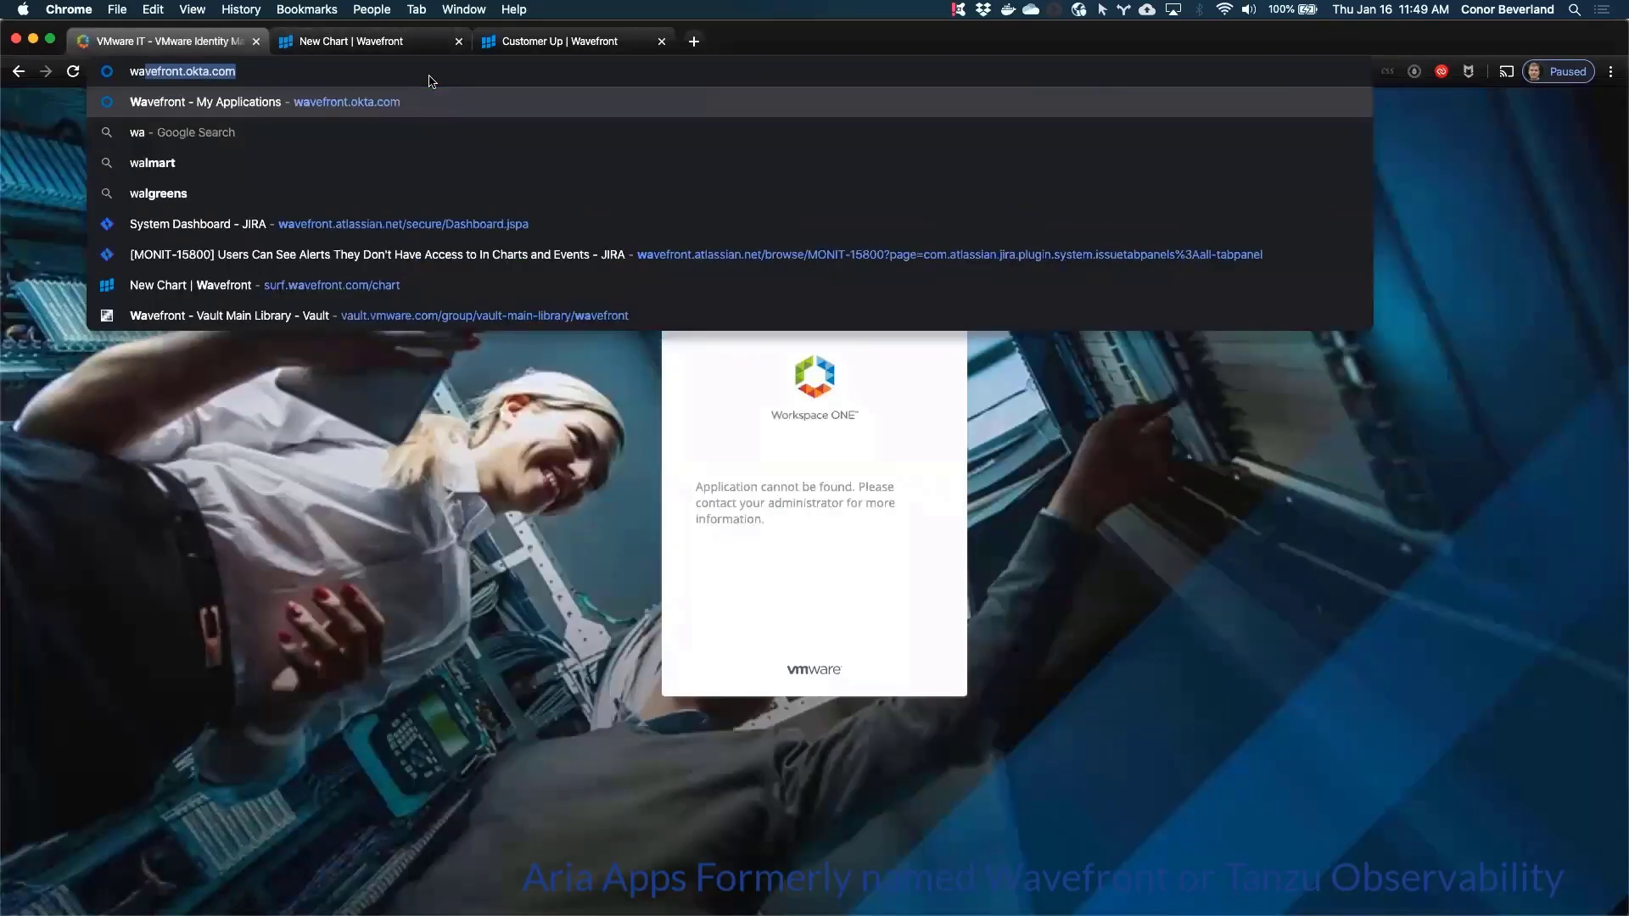
{"action": "key", "text": "Return"}
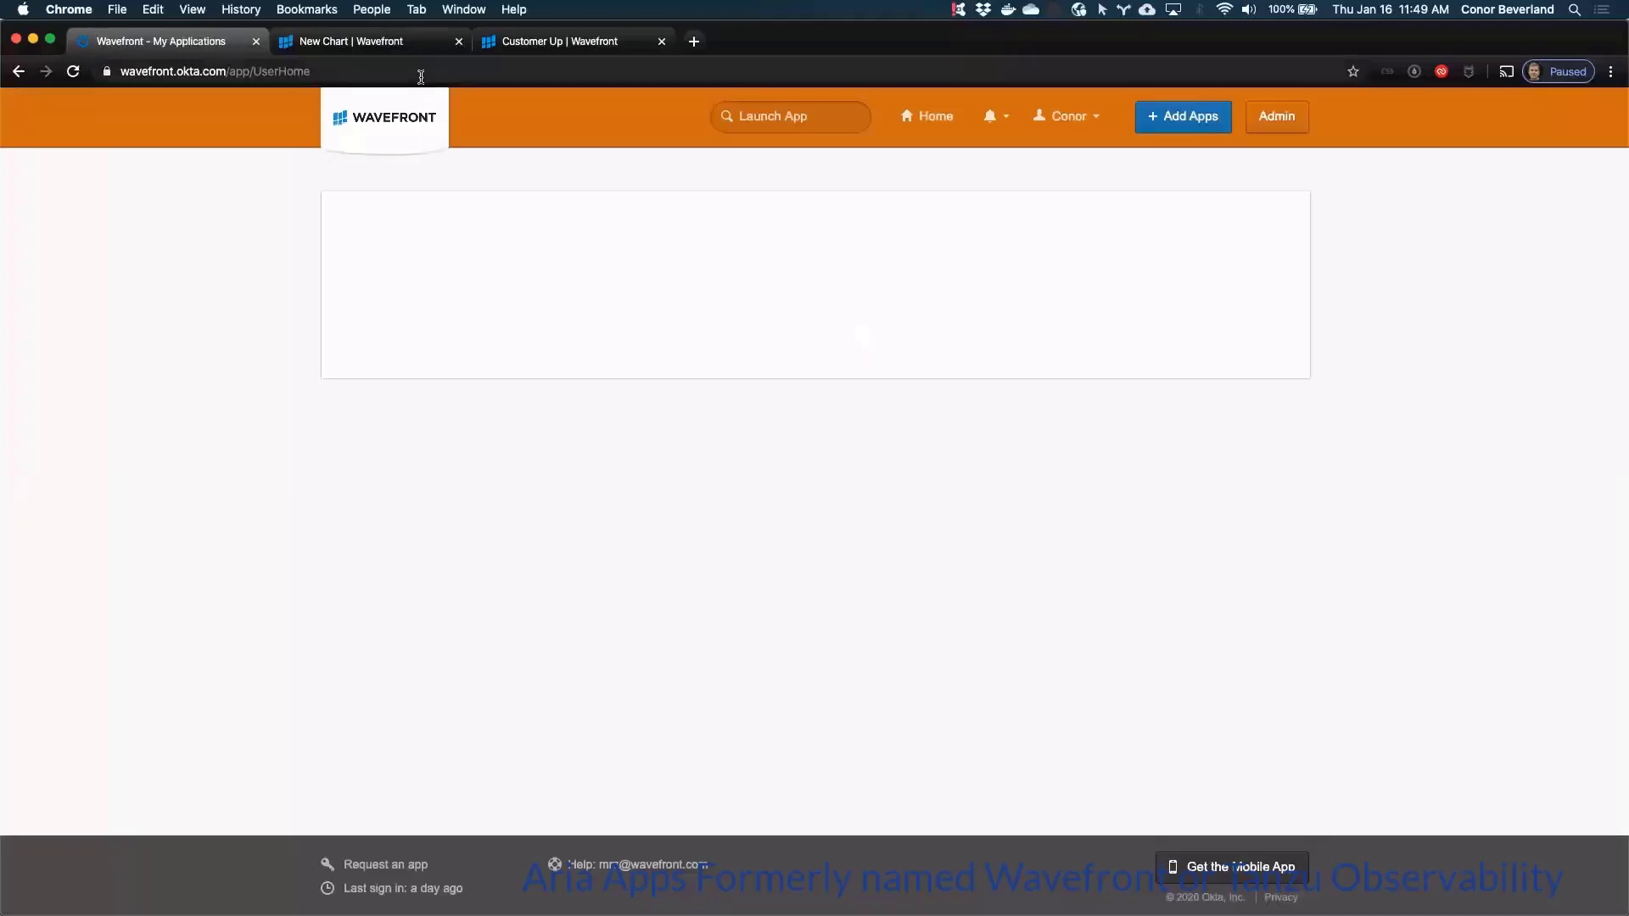
{"action": "type", "text": "clou"}
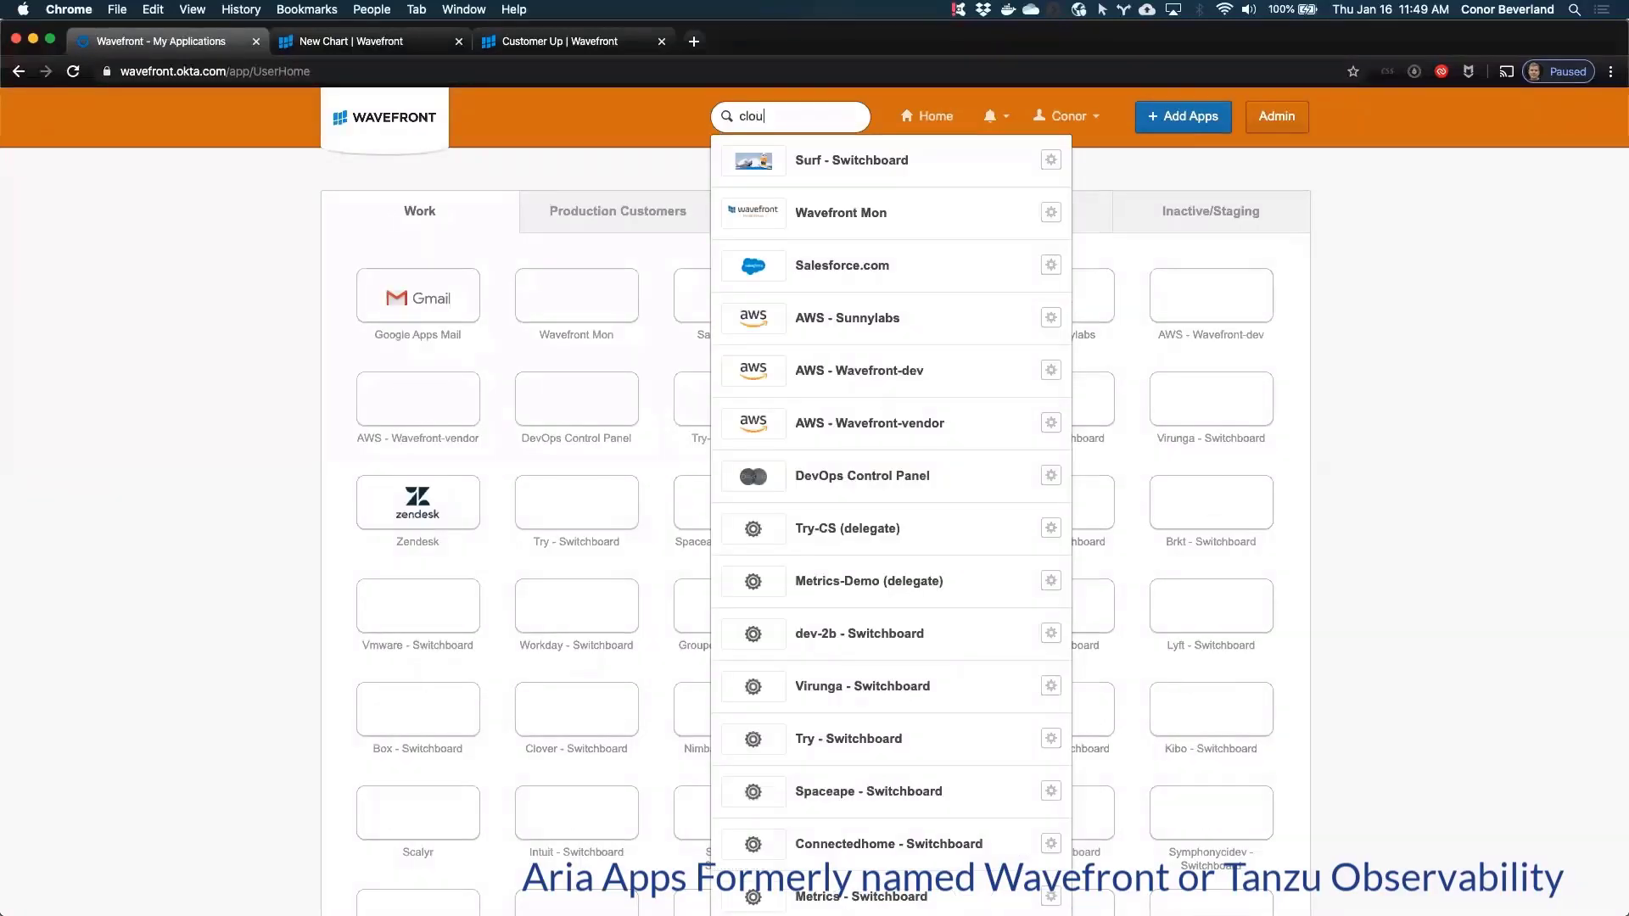
{"action": "left_click", "coordinate": [816, 164]}
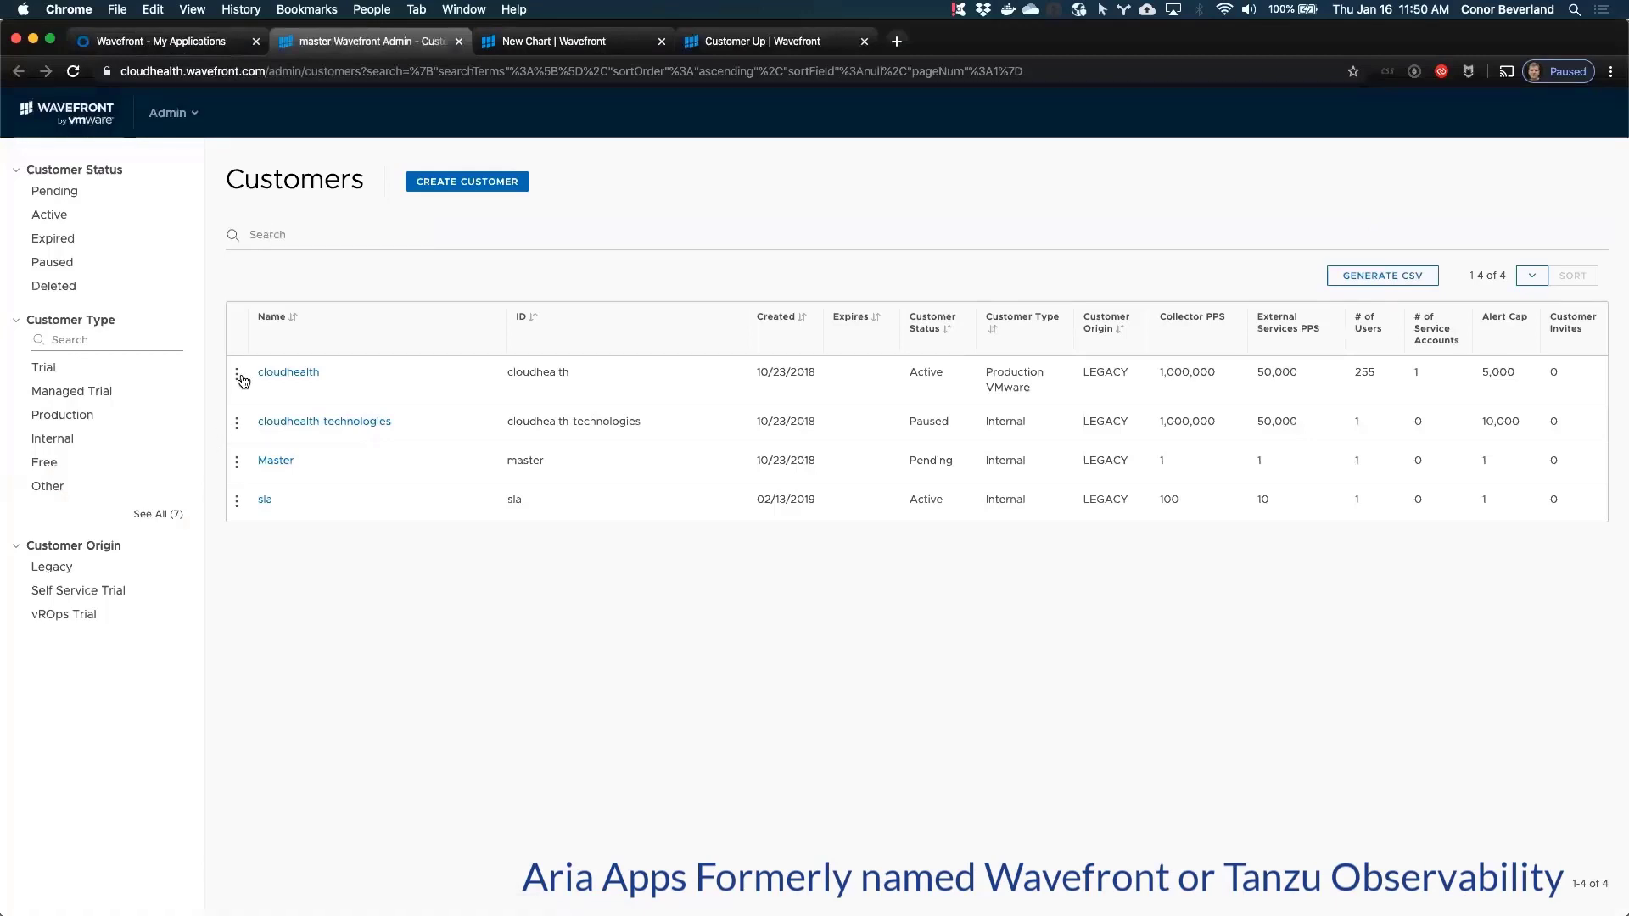
Step: Switch into the cloudhealth customer from the admin Customers list and confirm the switch
{"action": "left_click", "coordinate": [237, 374]}
{"action": "left_click", "coordinate": [225, 456]}
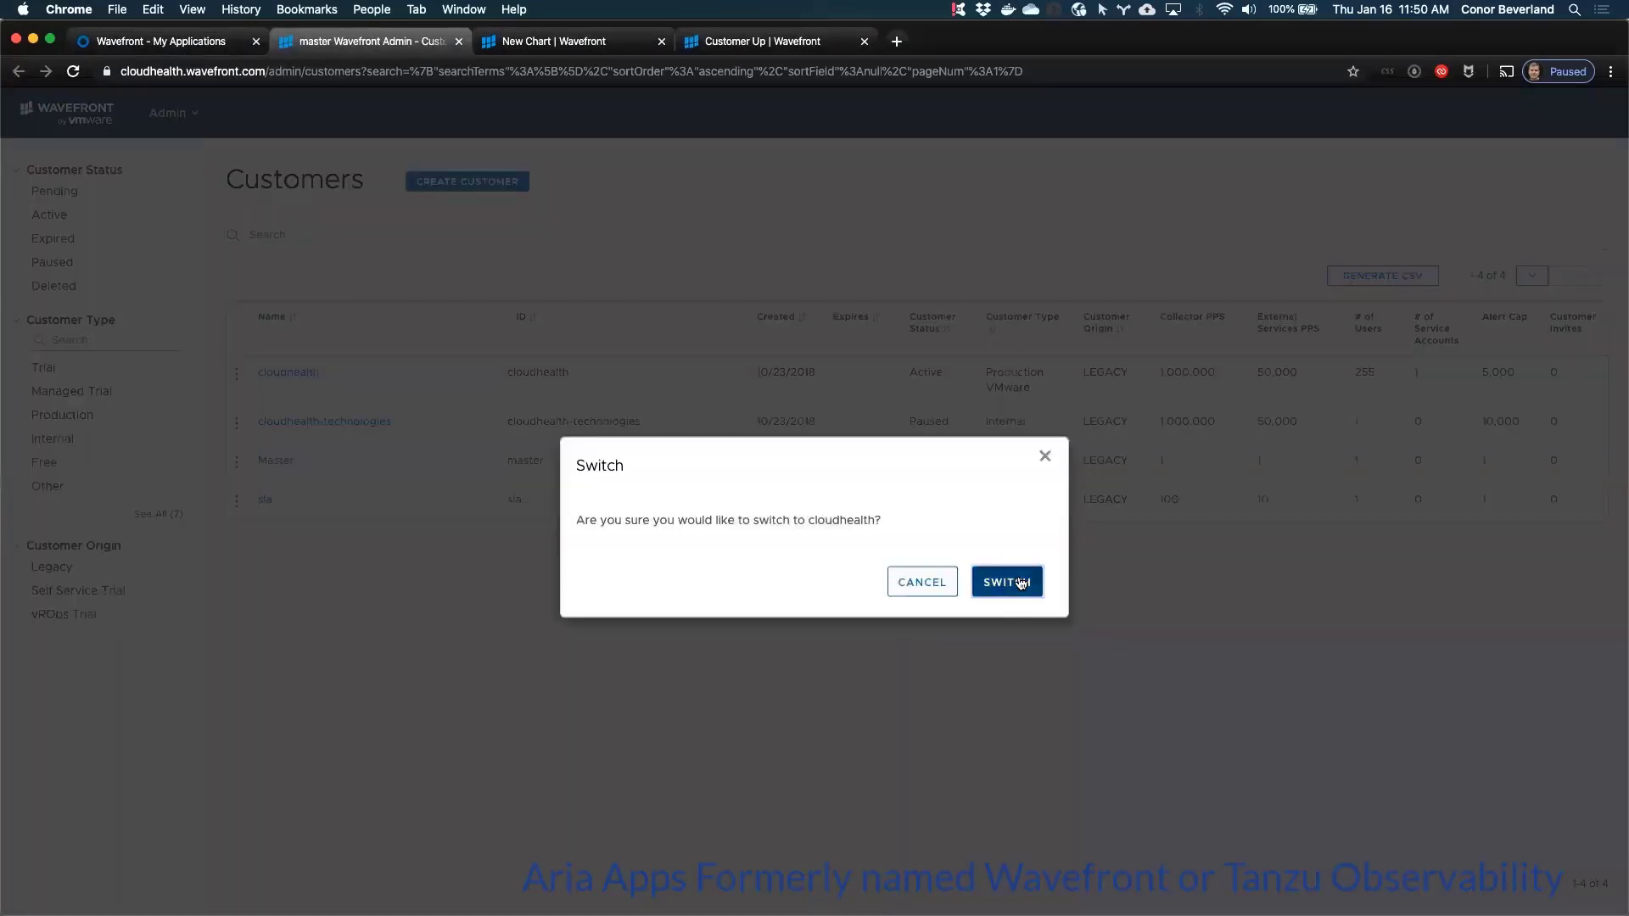
{"action": "left_click", "coordinate": [1026, 585]}
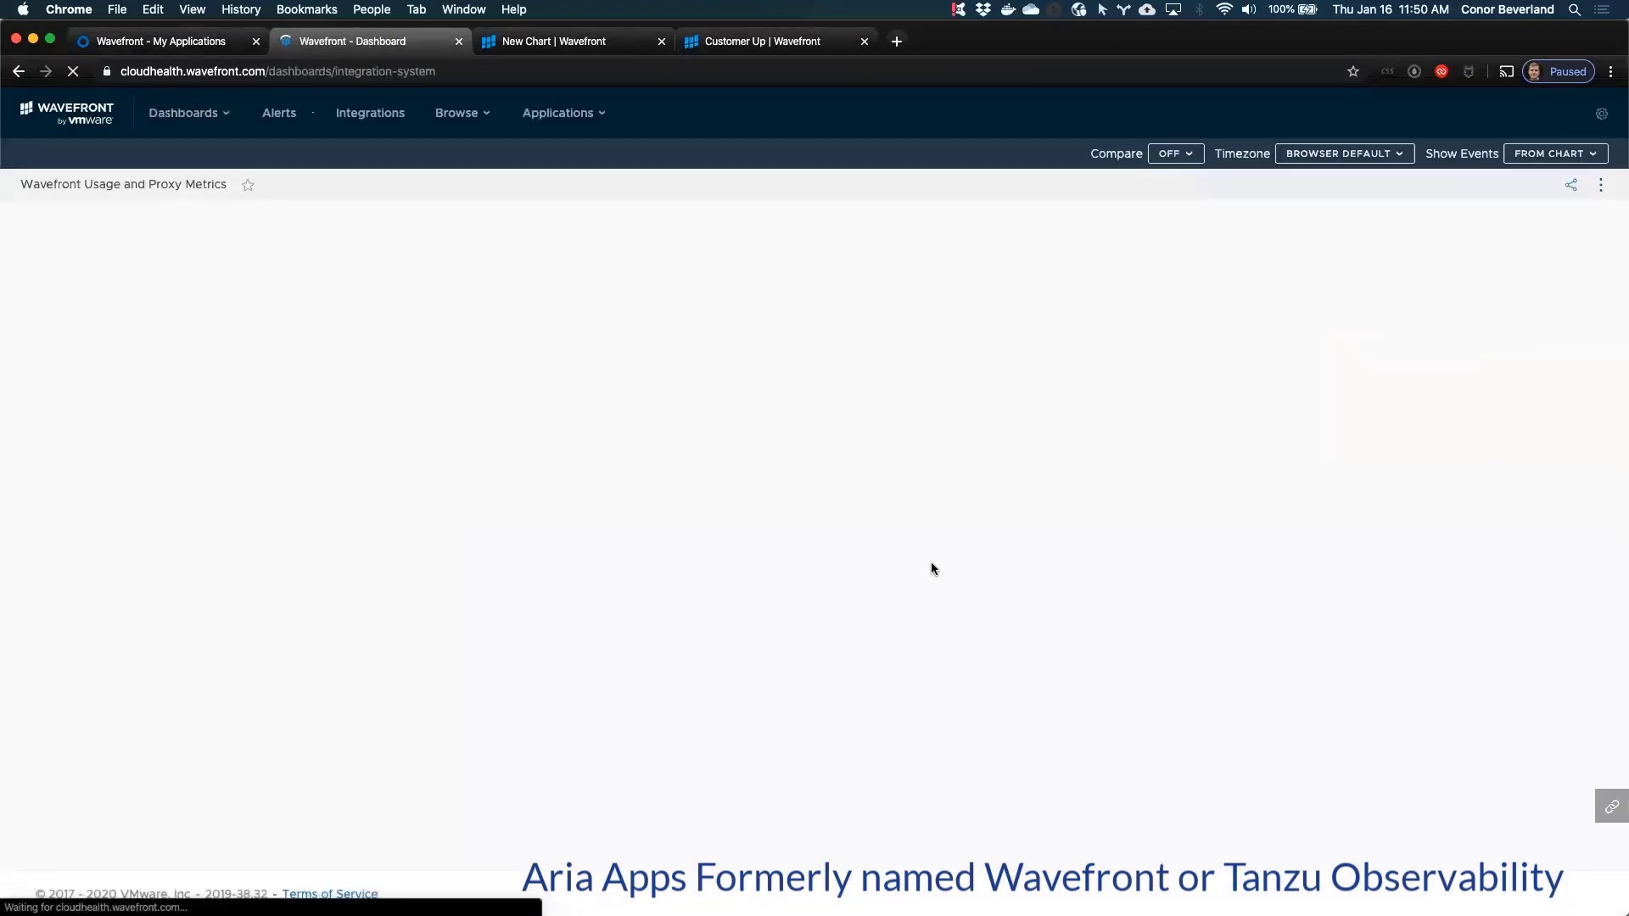
Step: Open Group Management, examine the permissions of the Everyone group and leave it without updating
{"action": "left_click", "coordinate": [1596, 125]}
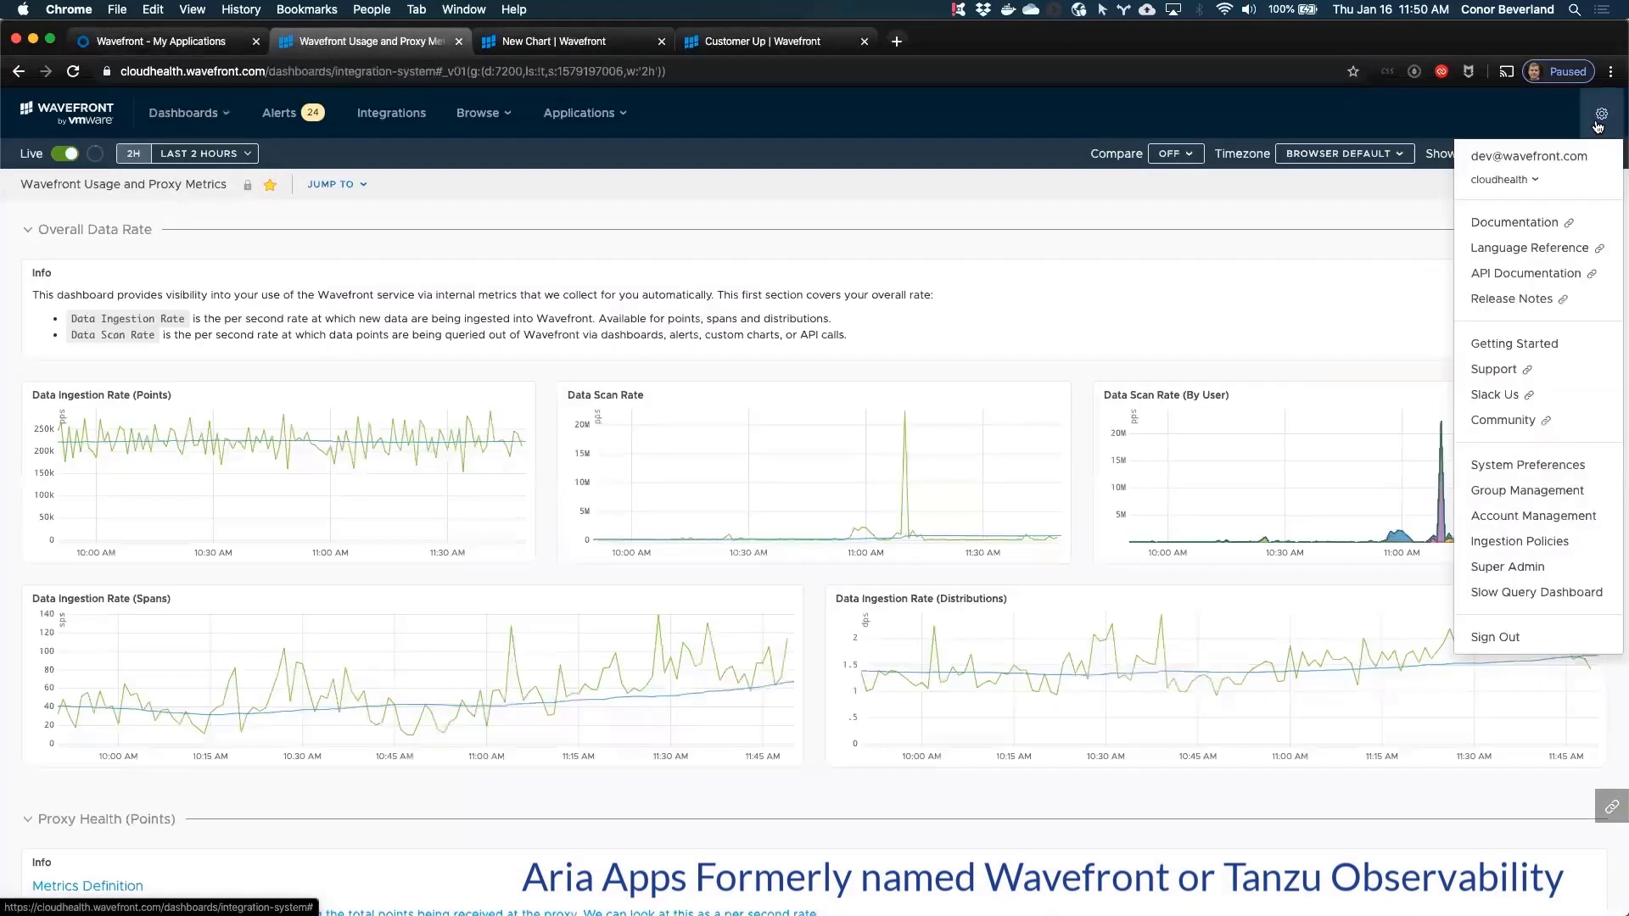
{"action": "left_click", "coordinate": [1543, 492]}
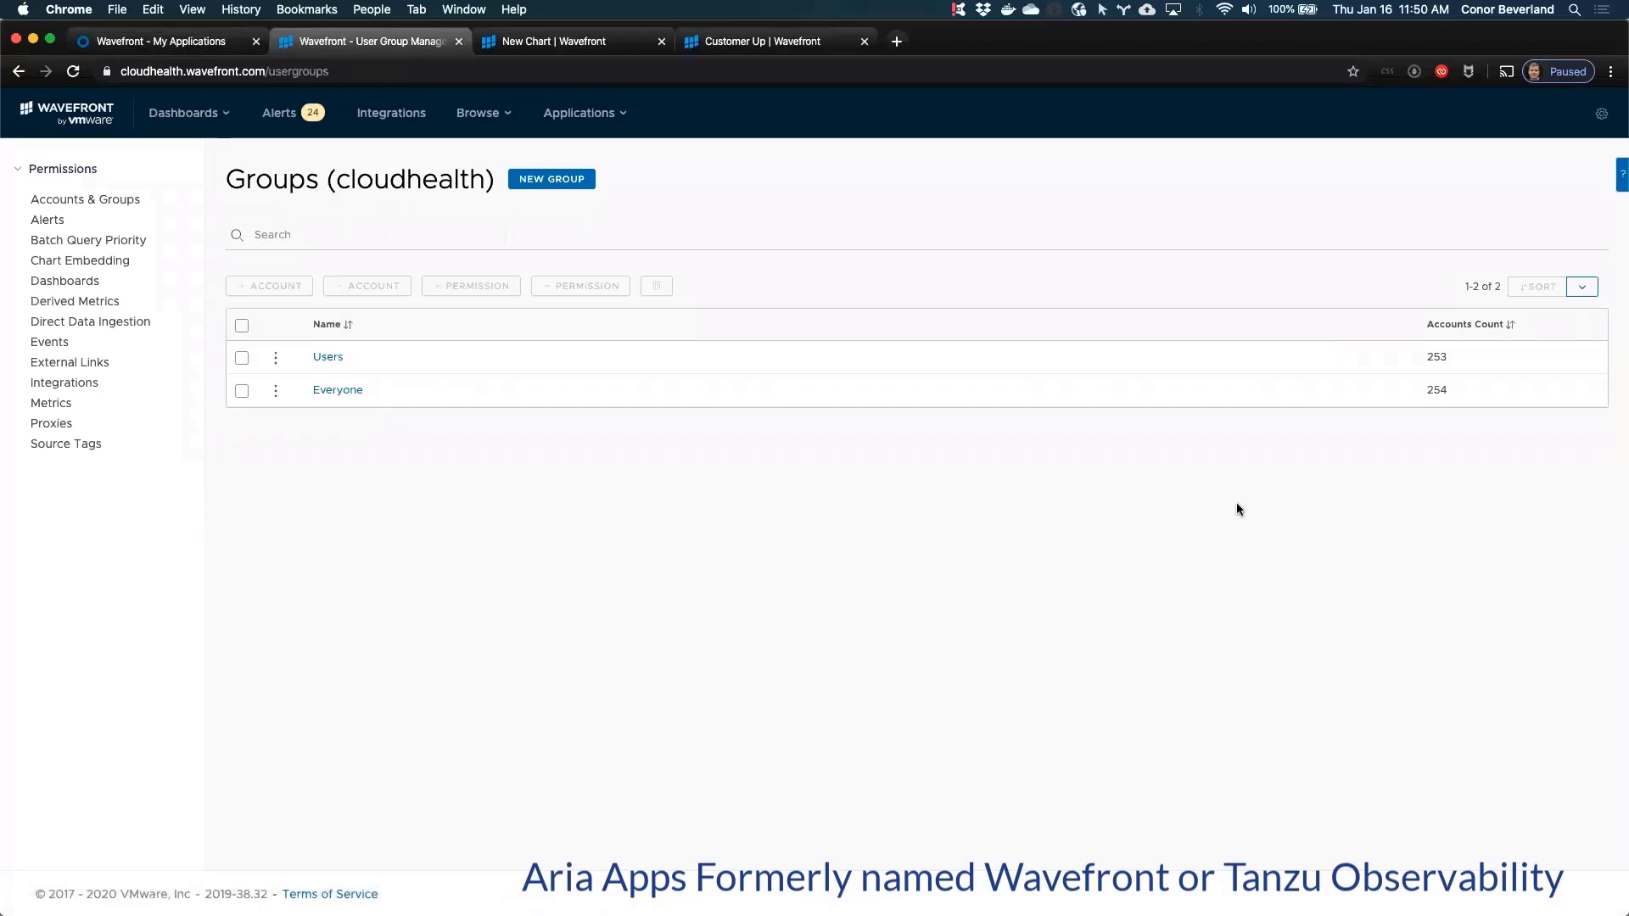
{"action": "left_click", "coordinate": [321, 389]}
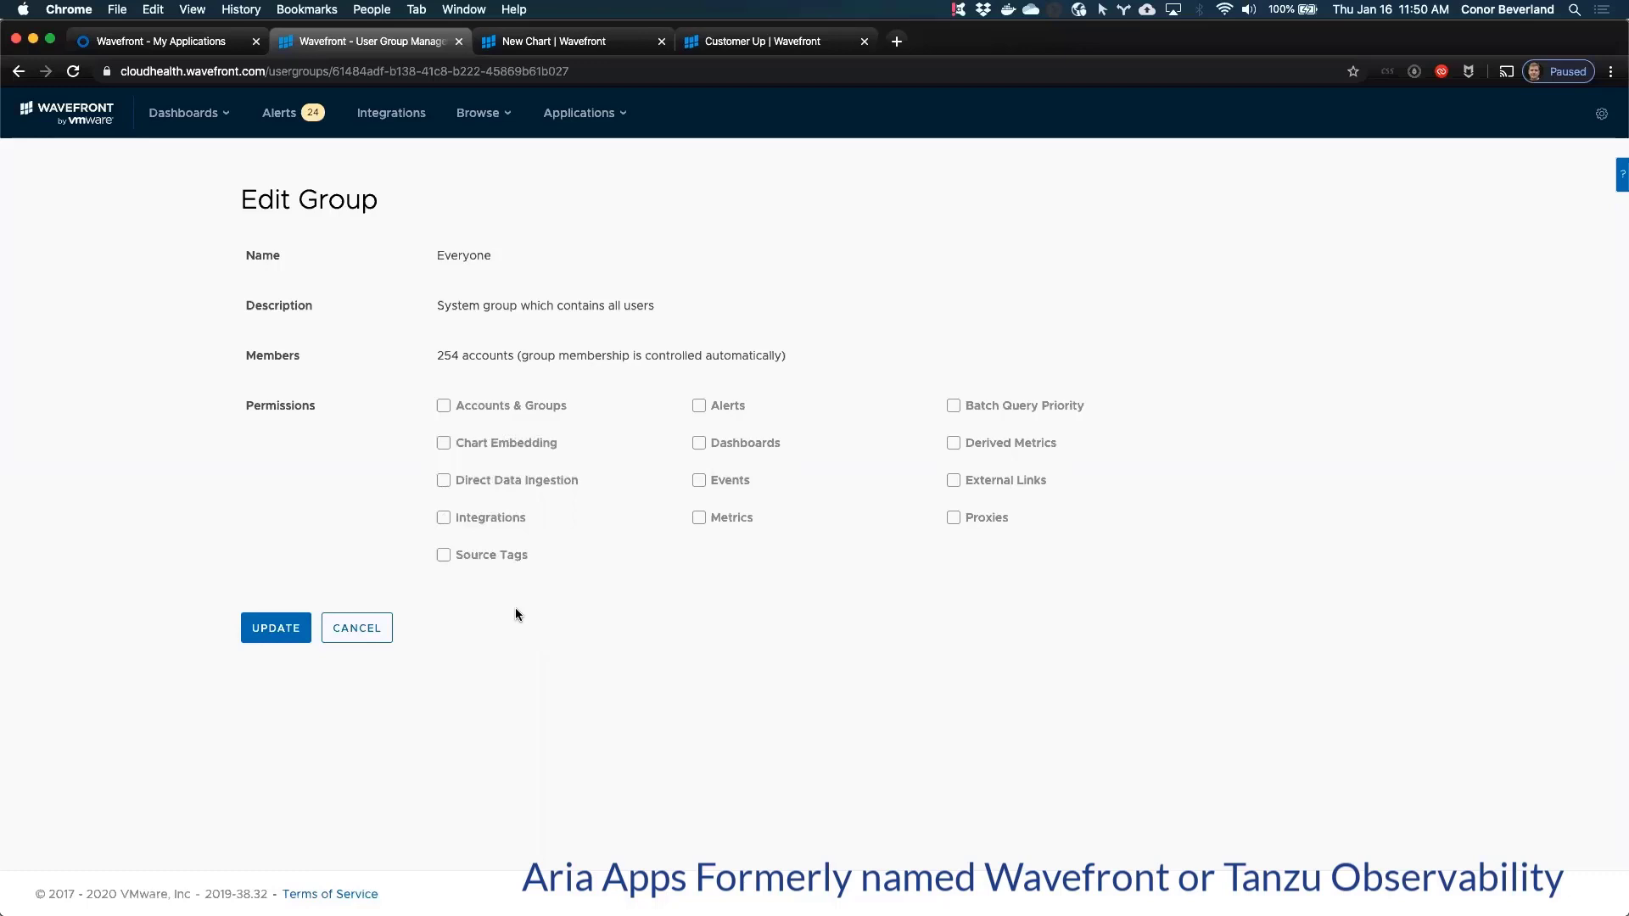
{"action": "mouse_move", "coordinate": [541, 407]}
{"action": "left_click", "coordinate": [368, 627]}
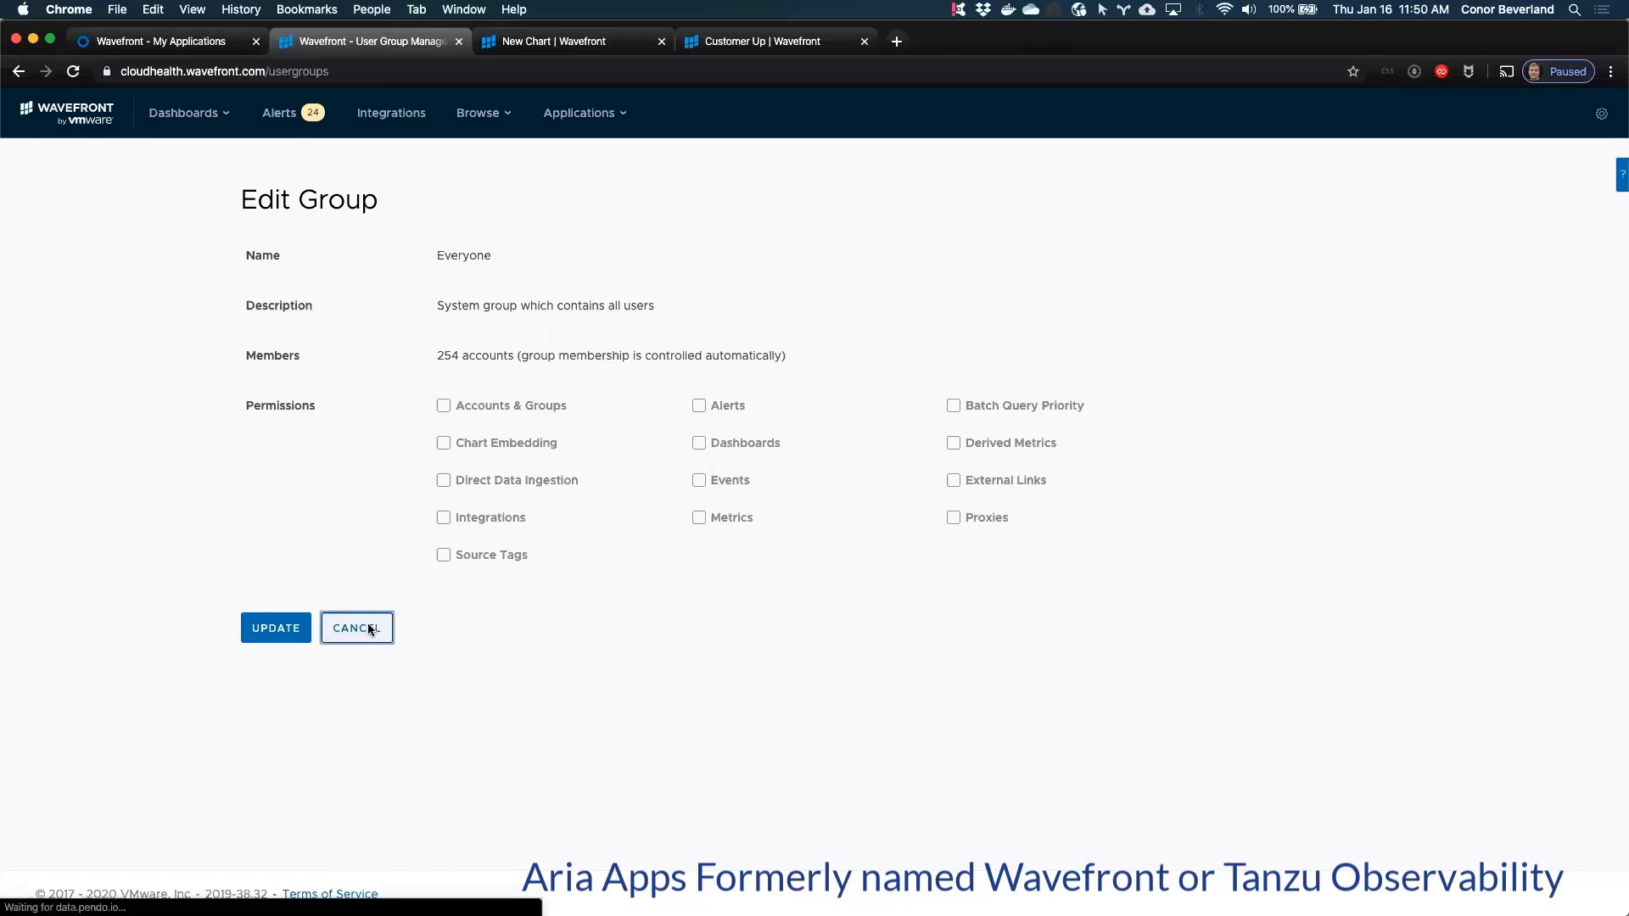
Step: Open System Preferences and examine the Security settings and the New User Defaults, including the Chart Embedding permission
{"action": "left_click", "coordinate": [1599, 115]}
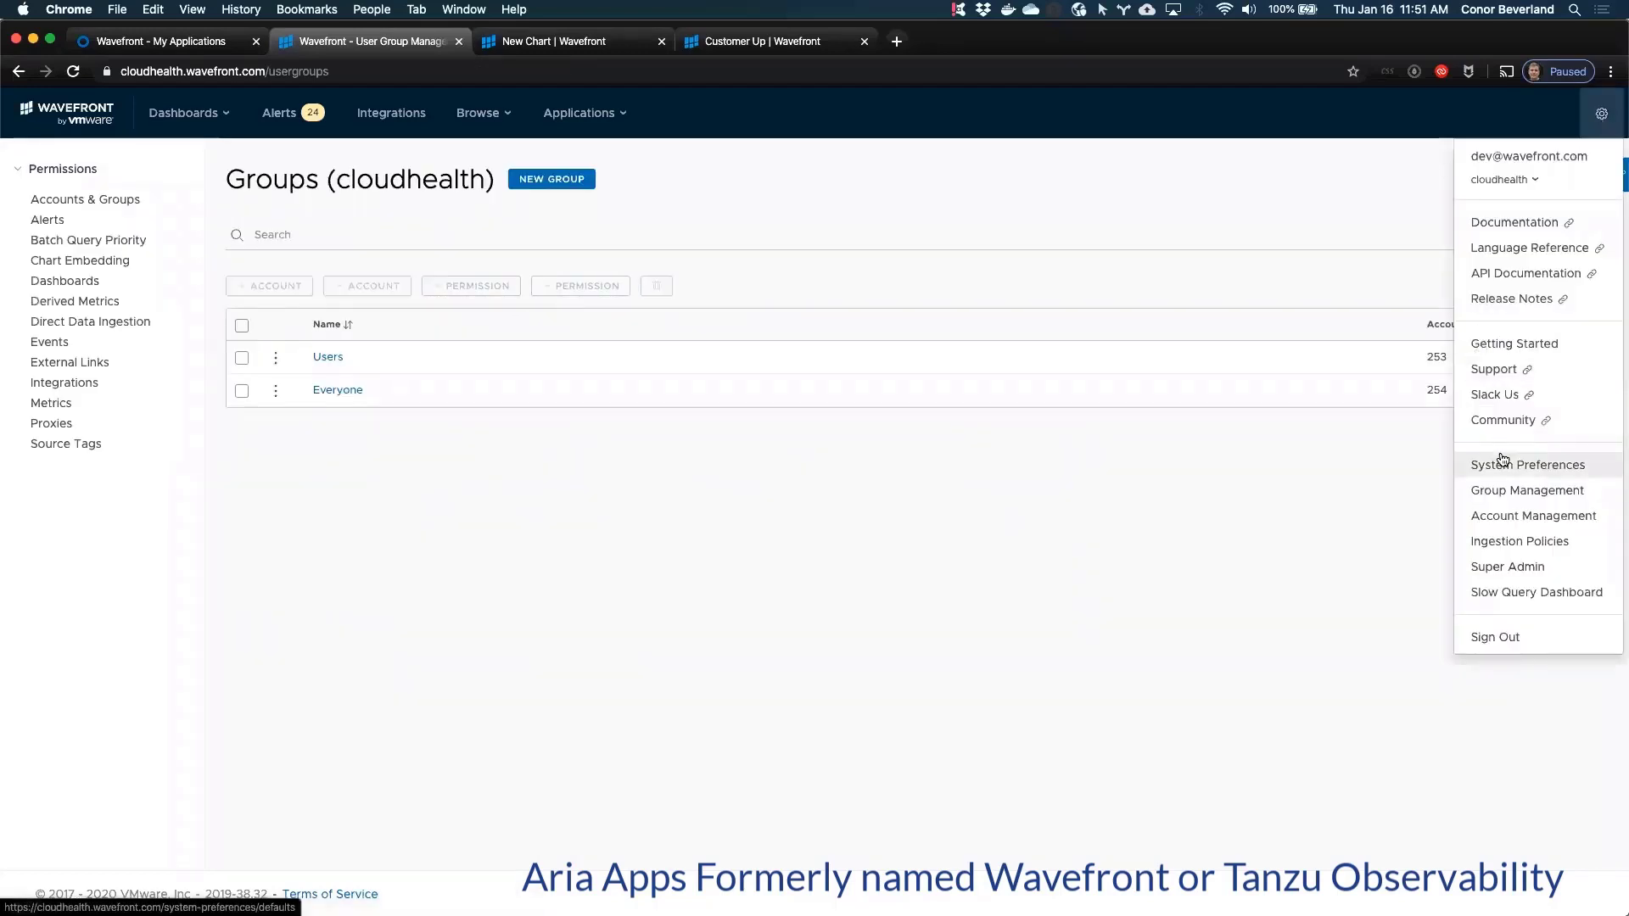
{"action": "left_click", "coordinate": [1542, 467]}
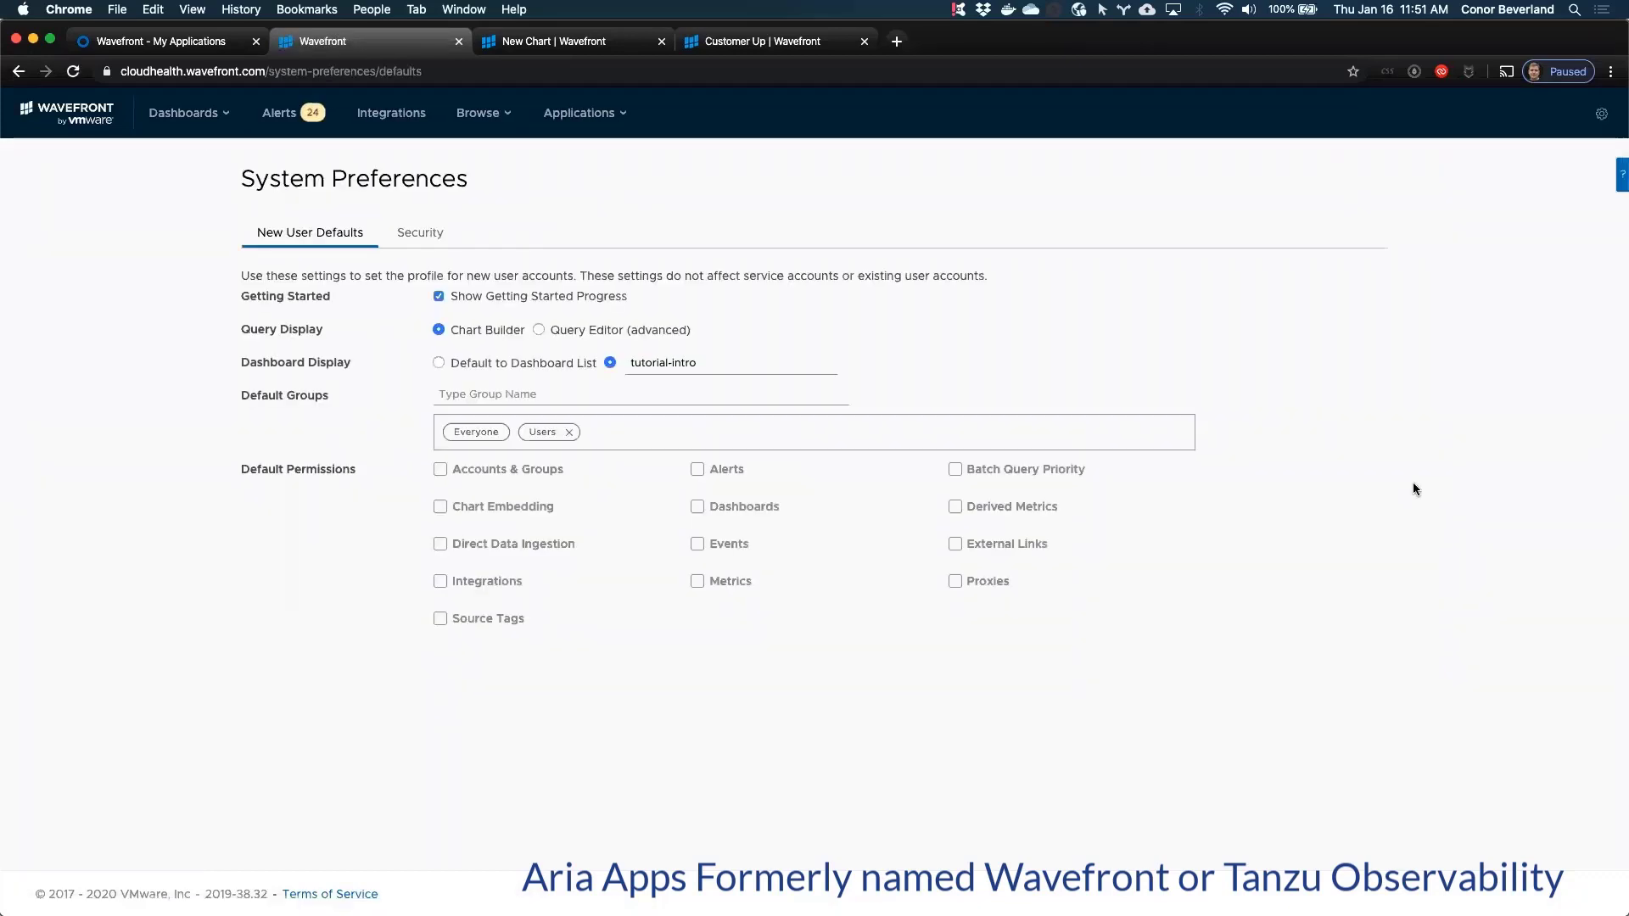
{"action": "left_click", "coordinate": [413, 237]}
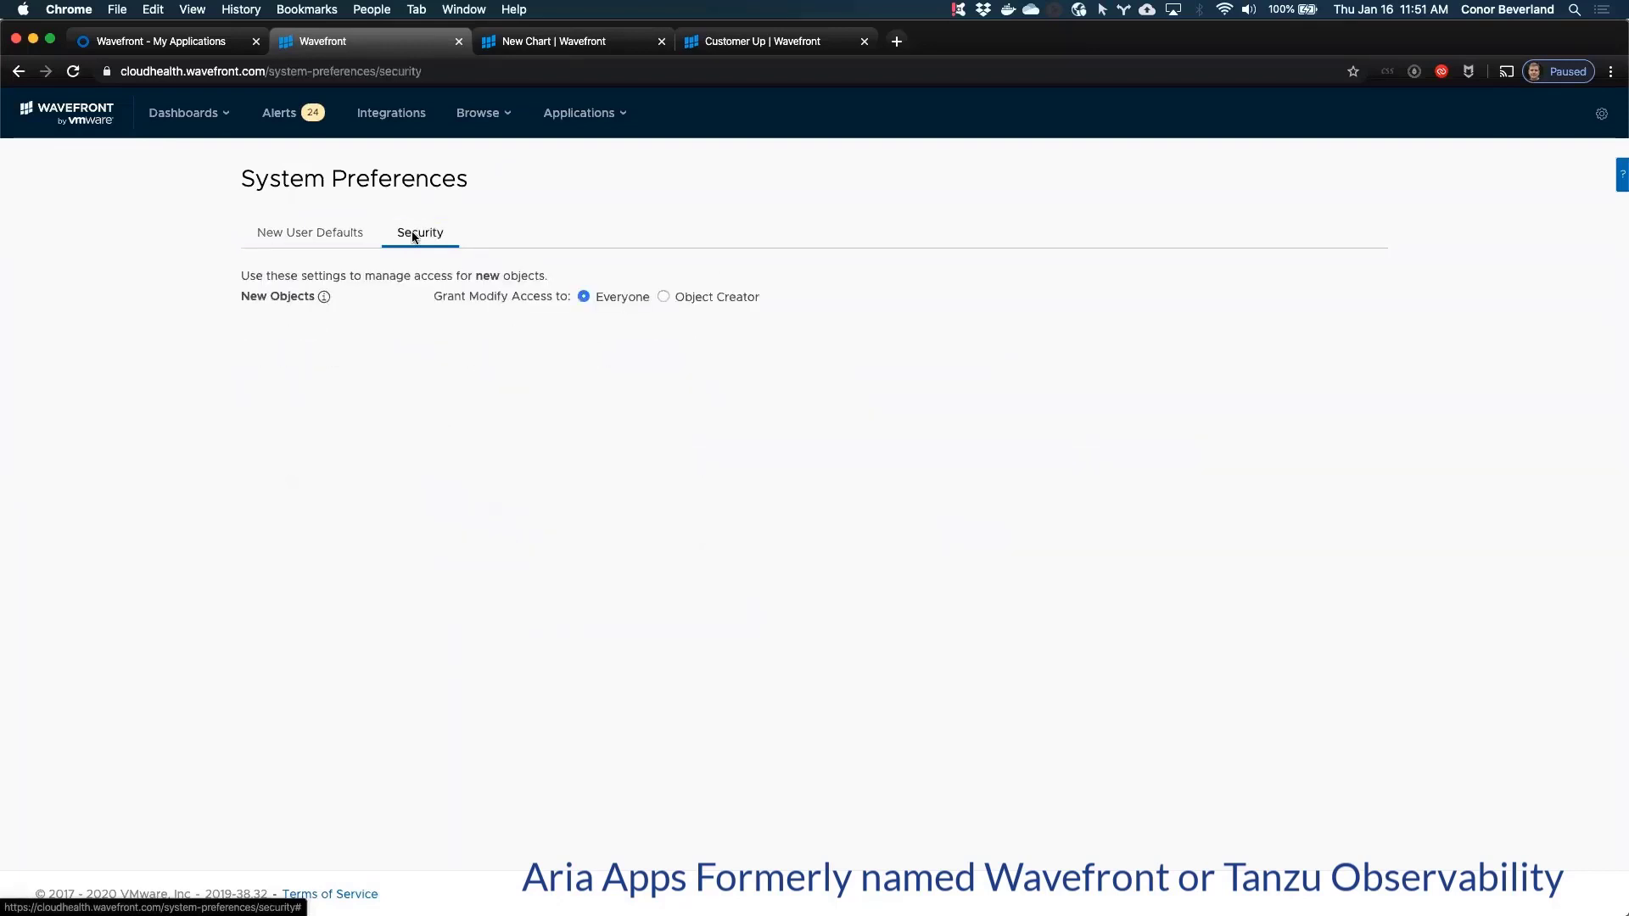
{"action": "left_click", "coordinate": [313, 234]}
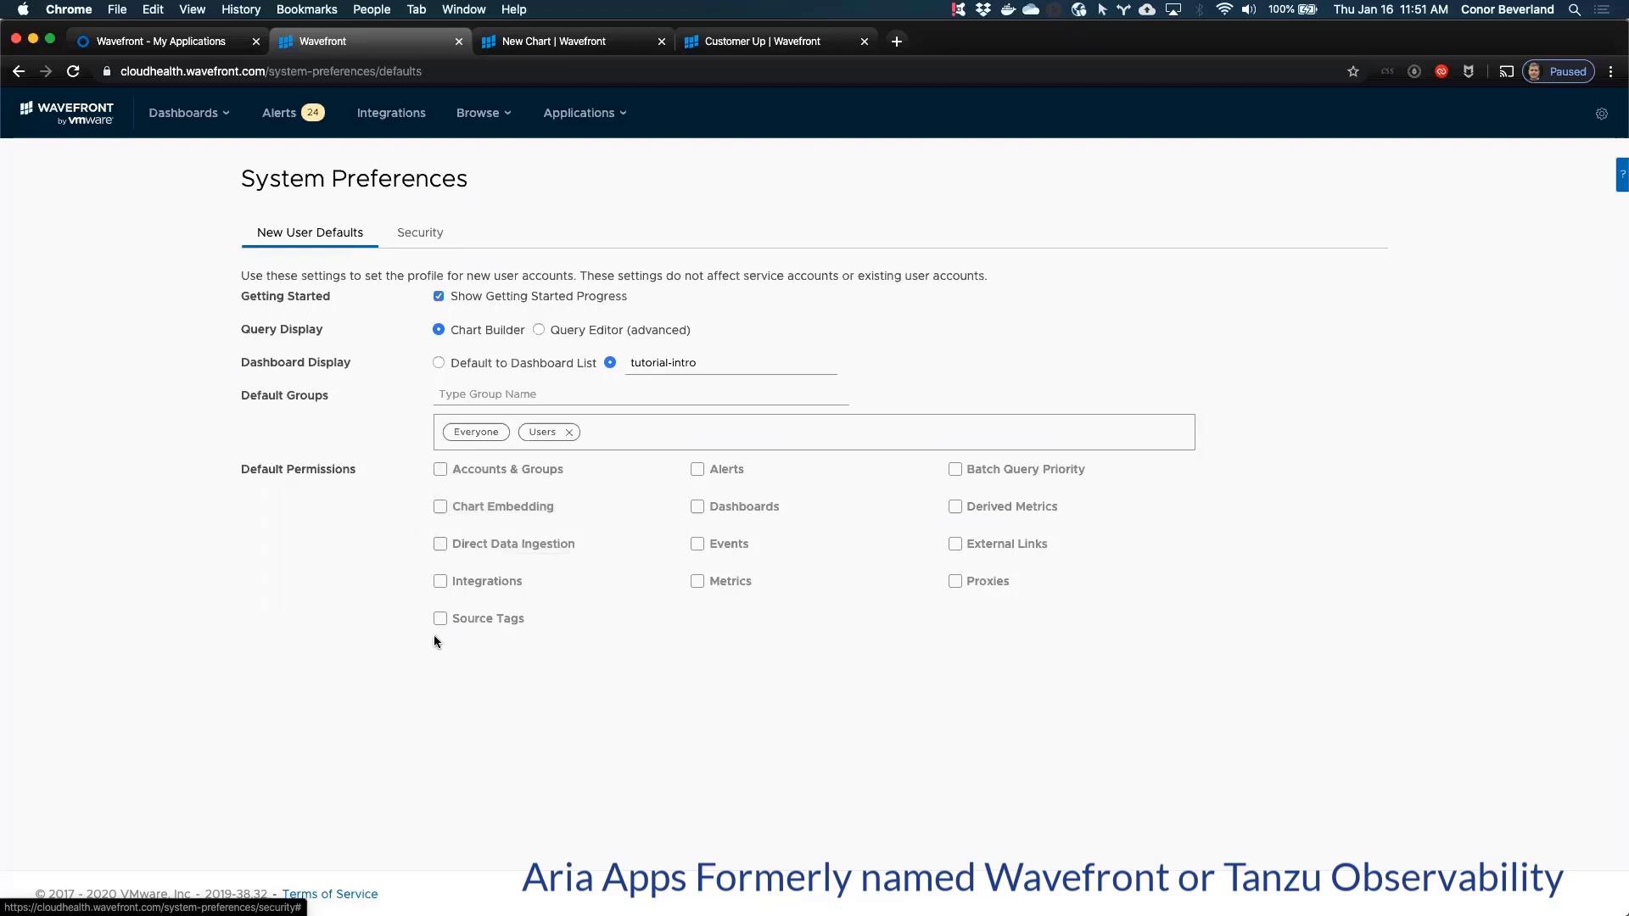
{"action": "left_click", "coordinate": [441, 507]}
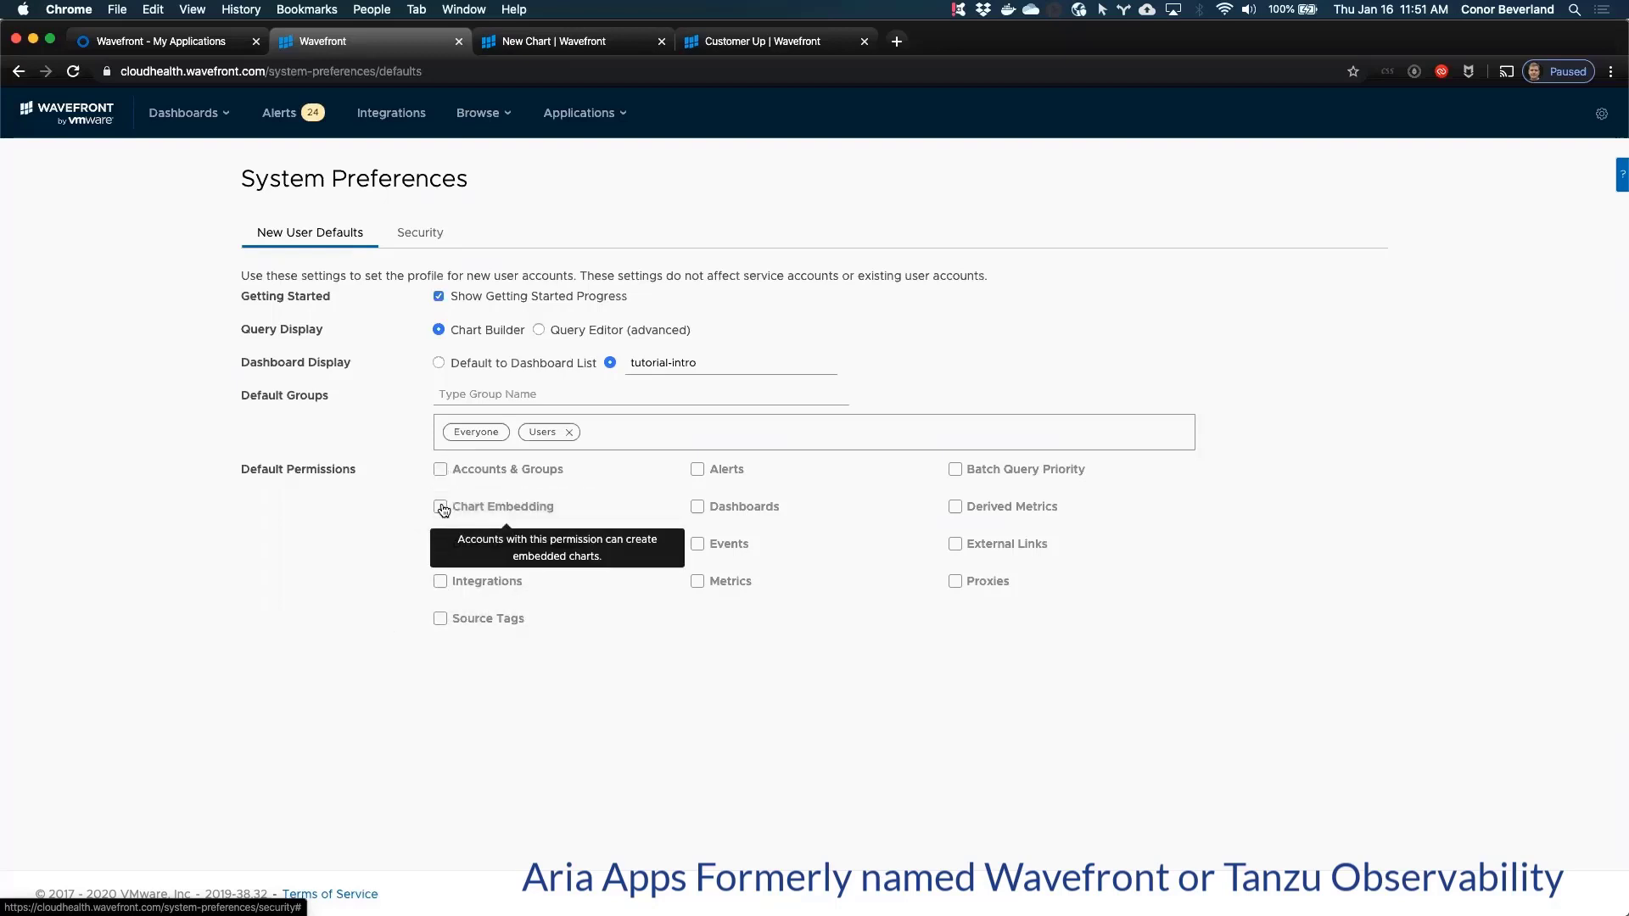
Step: Try enabling the Direct Data Ingestion and Integrations default permissions, and clear both again along with Chart Embedding
{"action": "left_click", "coordinate": [441, 545]}
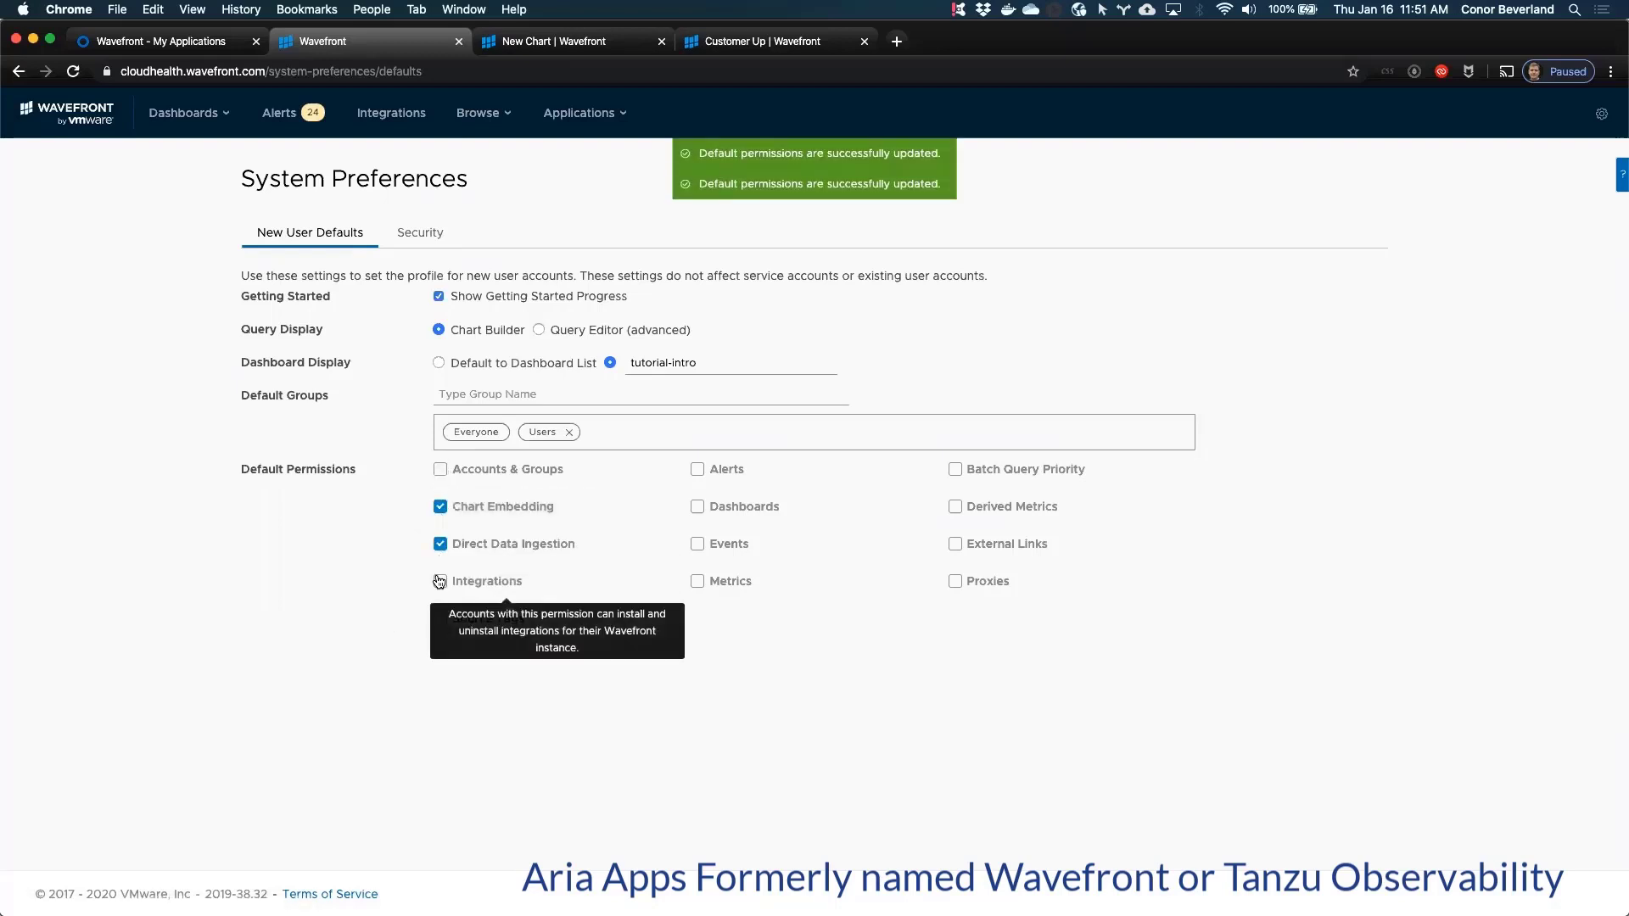
{"action": "left_click", "coordinate": [440, 582]}
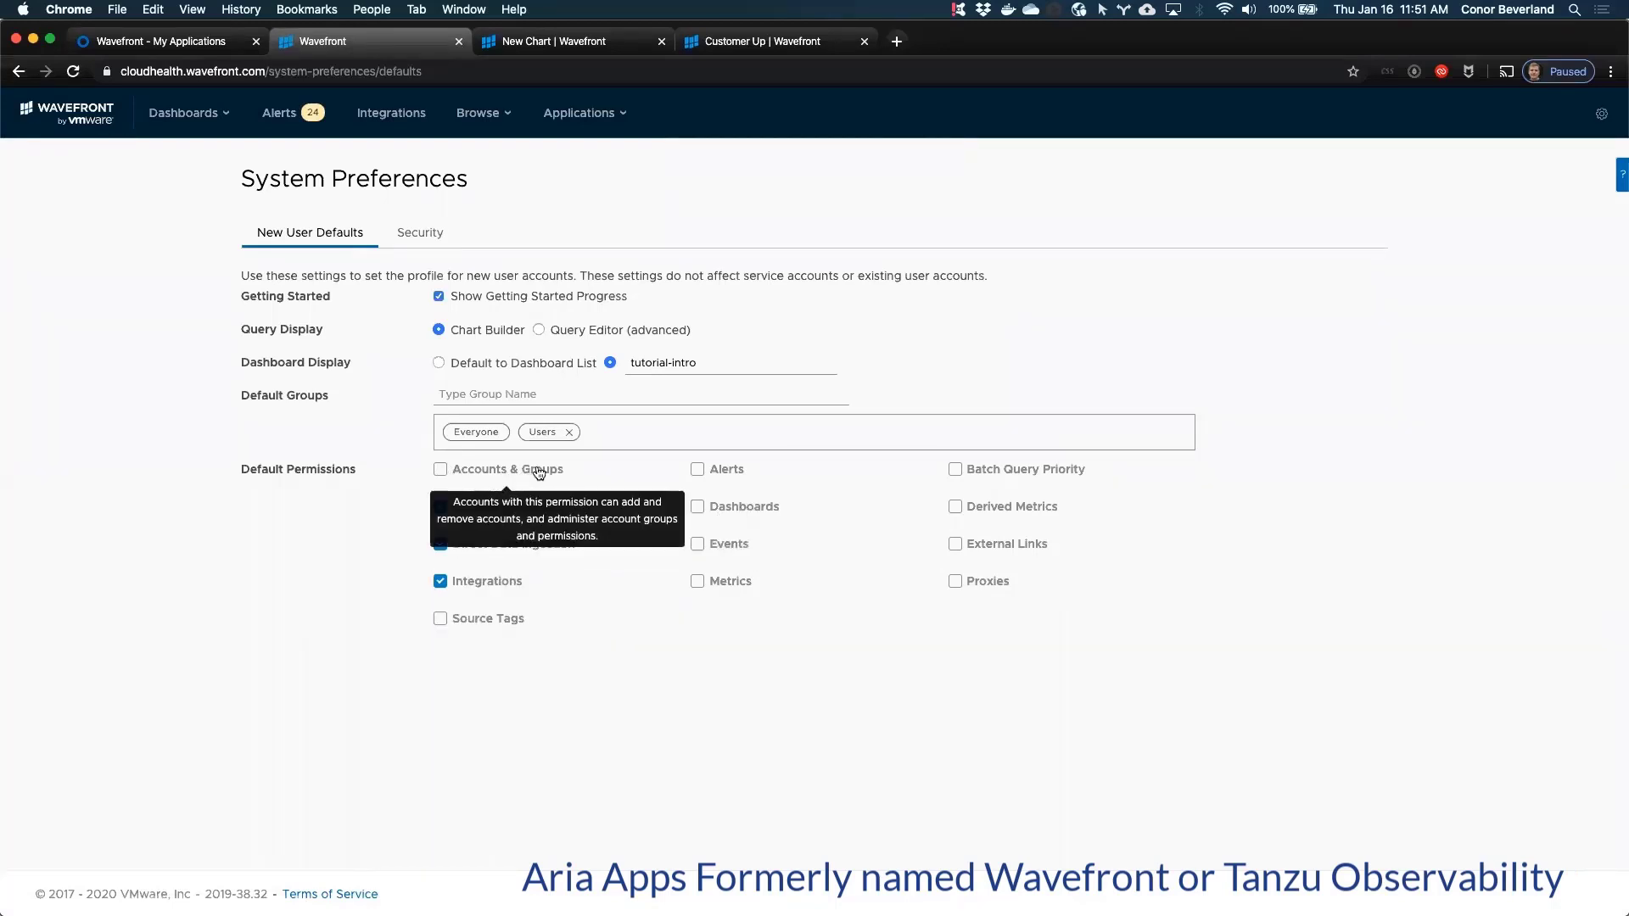
{"action": "left_click", "coordinate": [440, 507]}
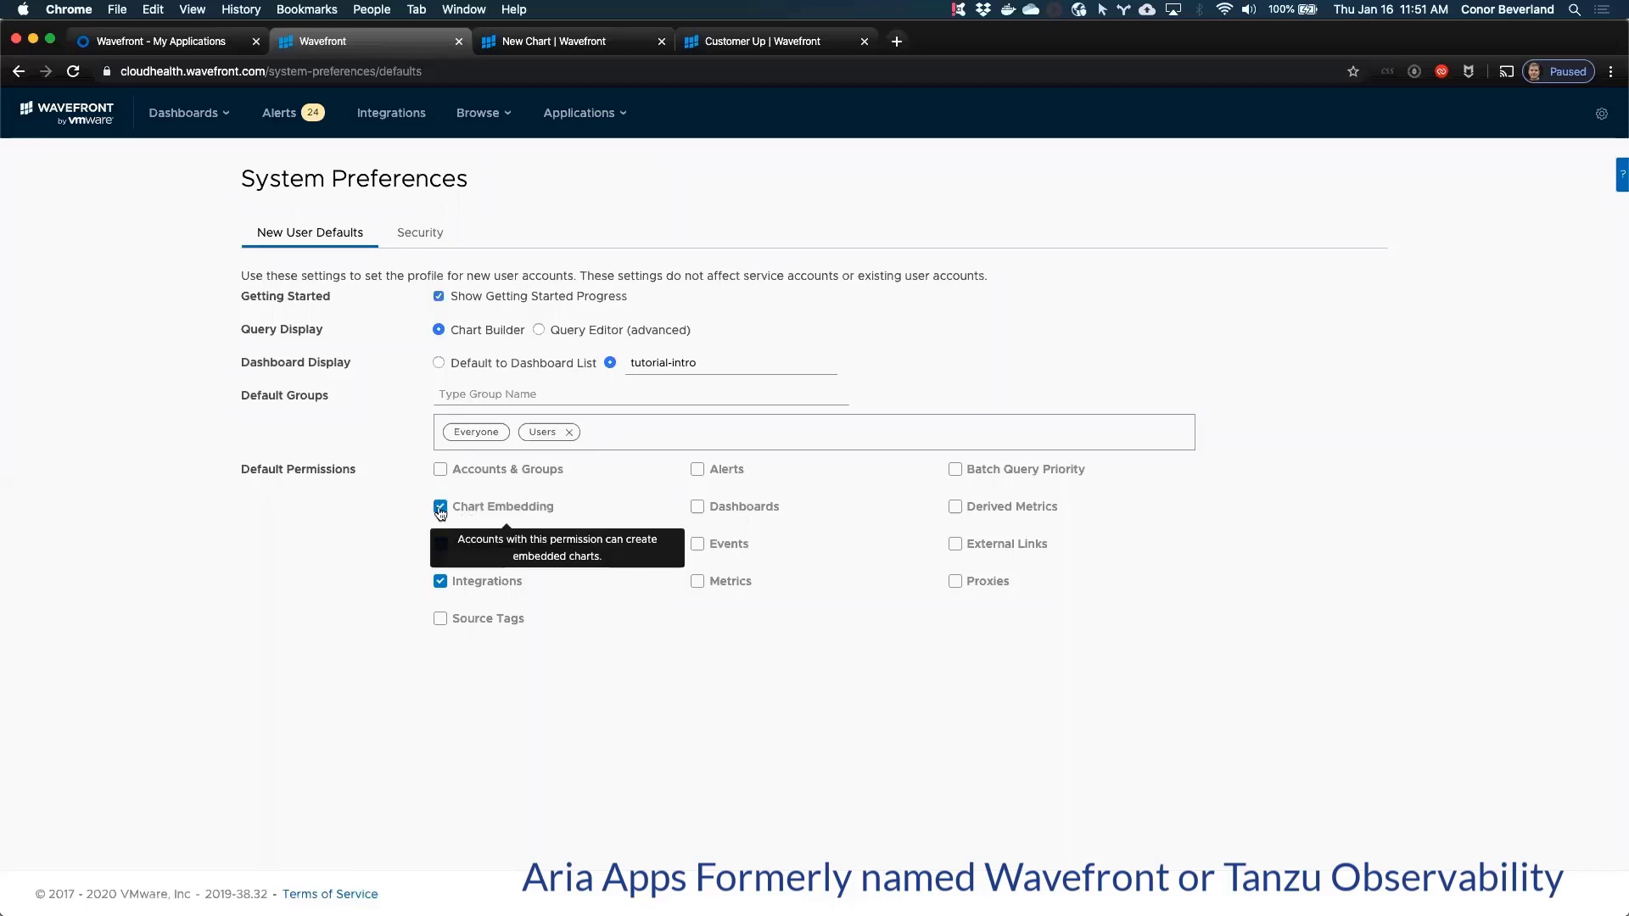
{"action": "left_click", "coordinate": [441, 545]}
{"action": "left_click", "coordinate": [439, 582]}
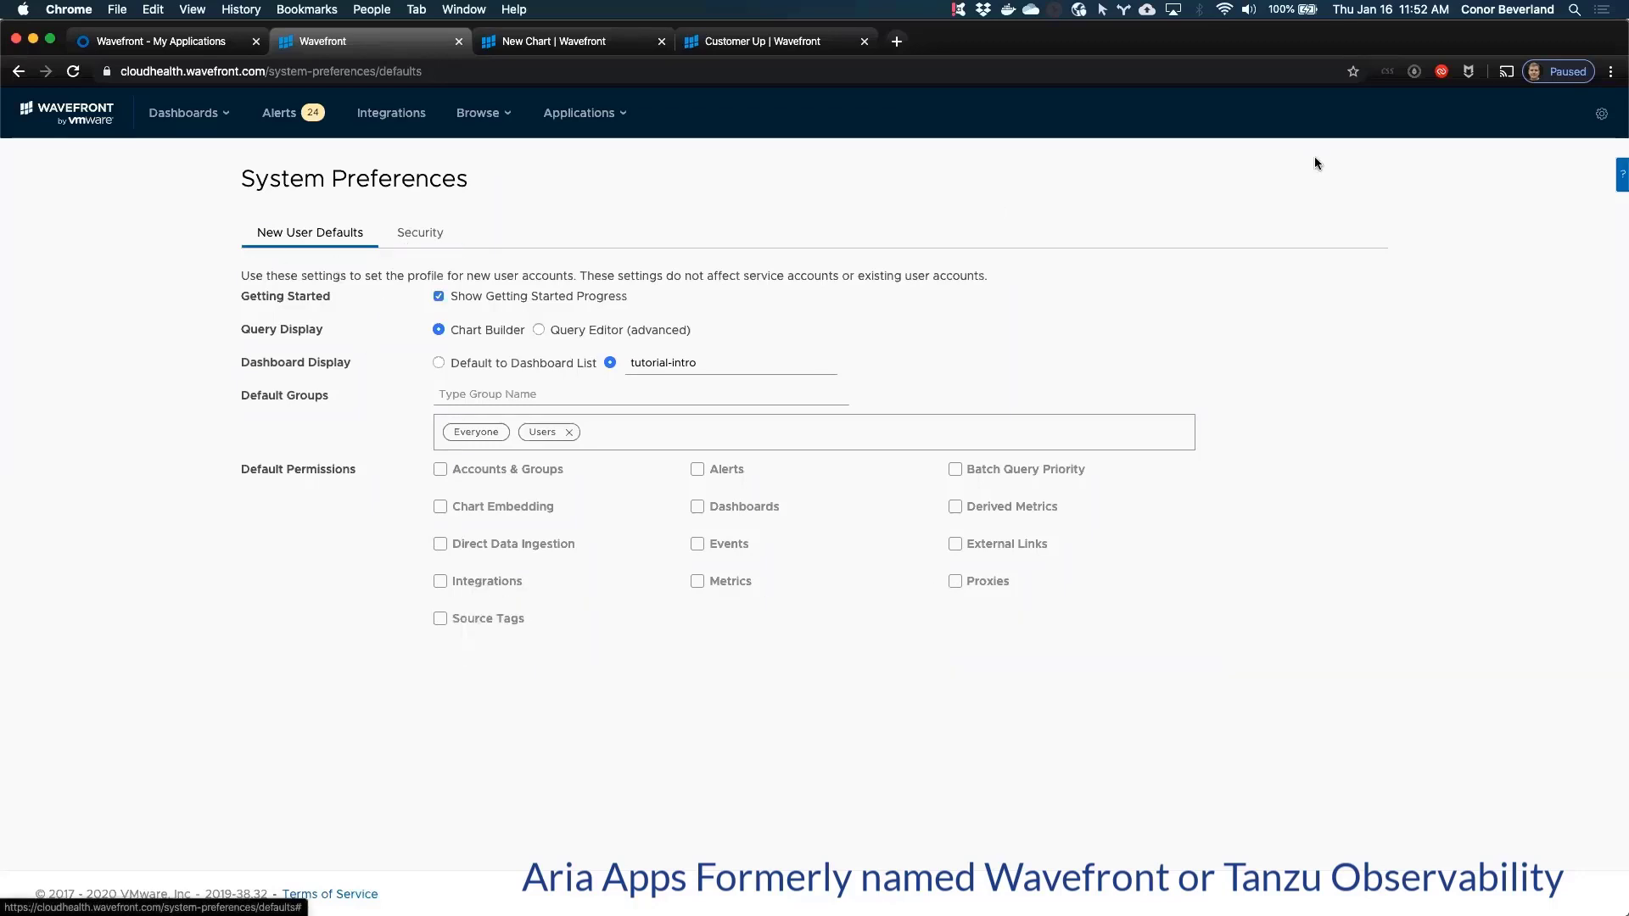
Step: Open the service accounts in Account Management and examine the tokens, groups and permissions of the sa::tag-push account
{"action": "left_click", "coordinate": [1595, 125]}
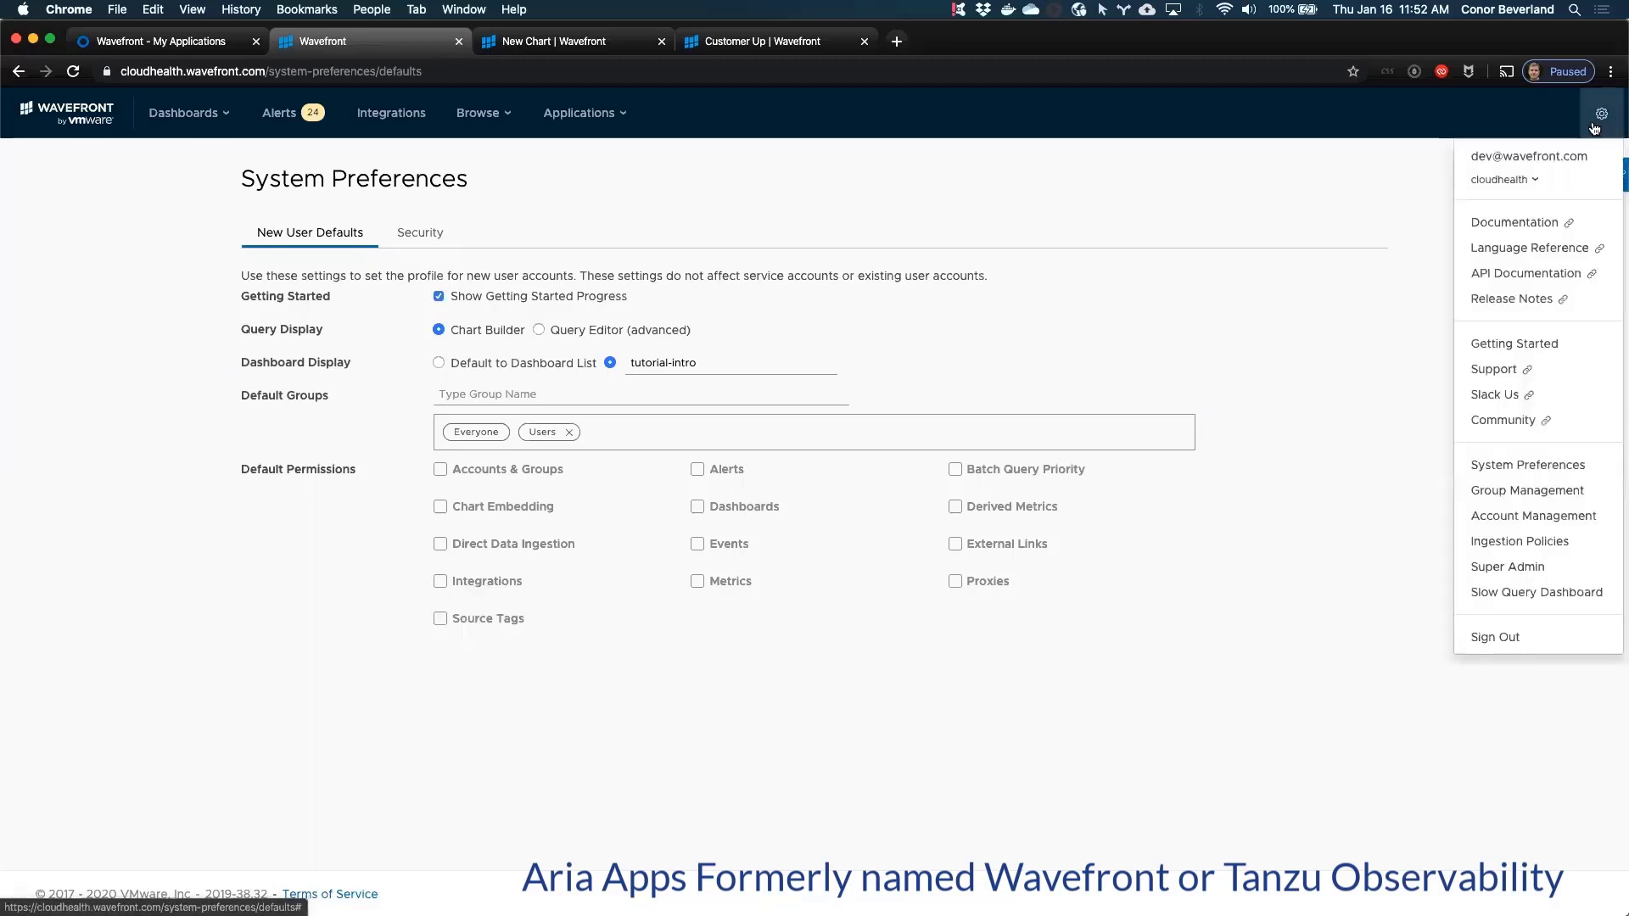
{"action": "left_click", "coordinate": [1503, 517]}
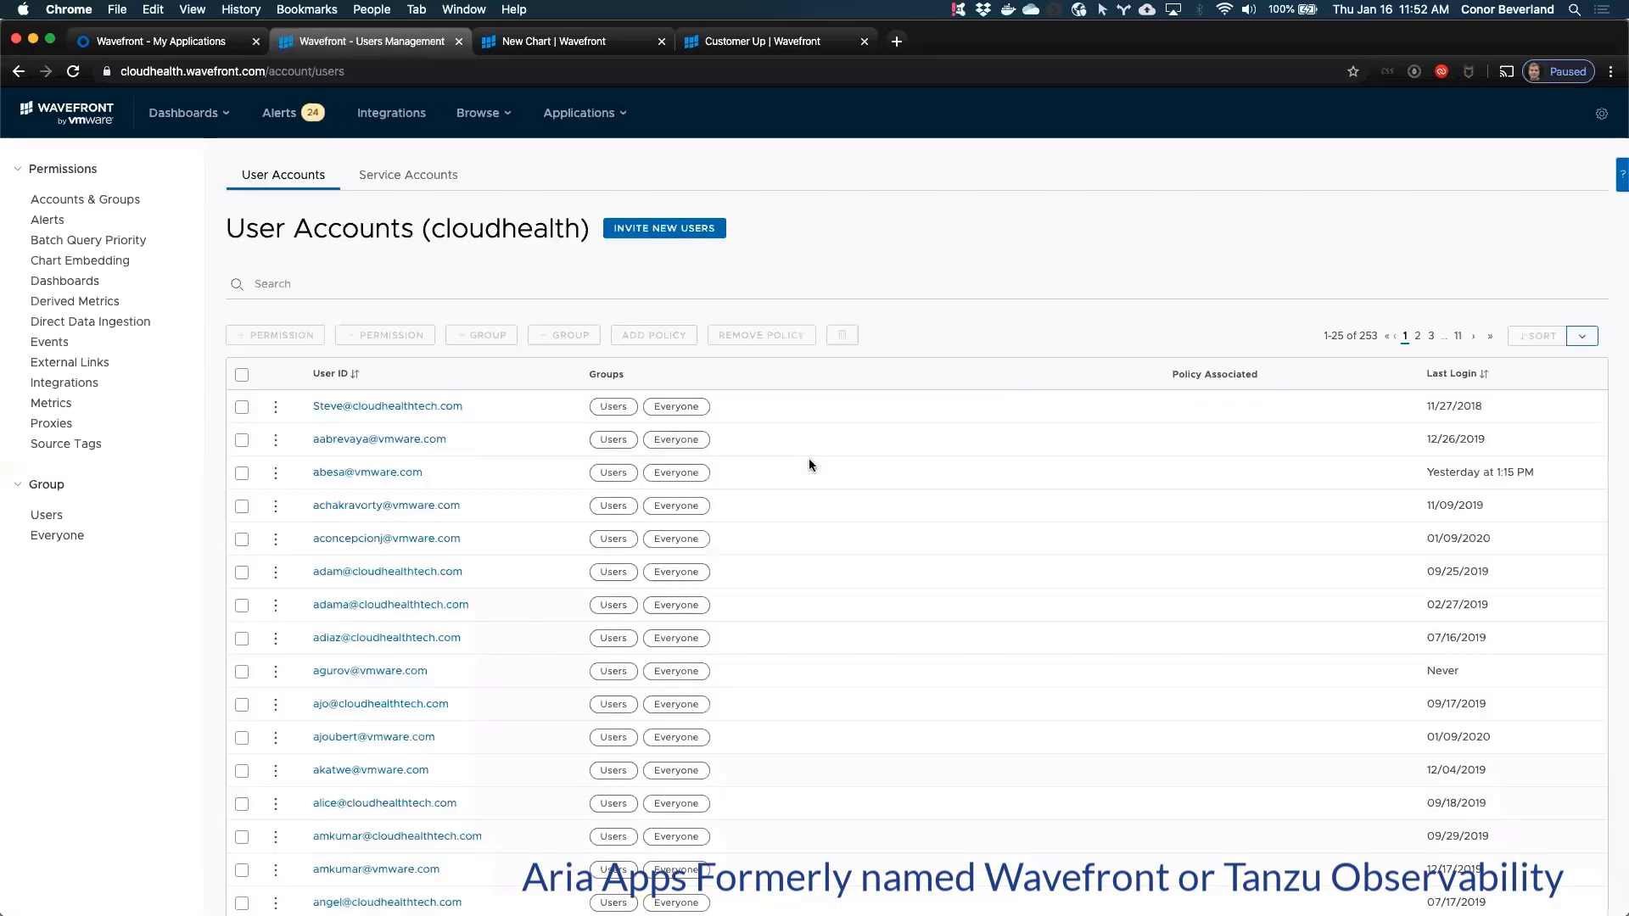
{"action": "left_click", "coordinate": [414, 184]}
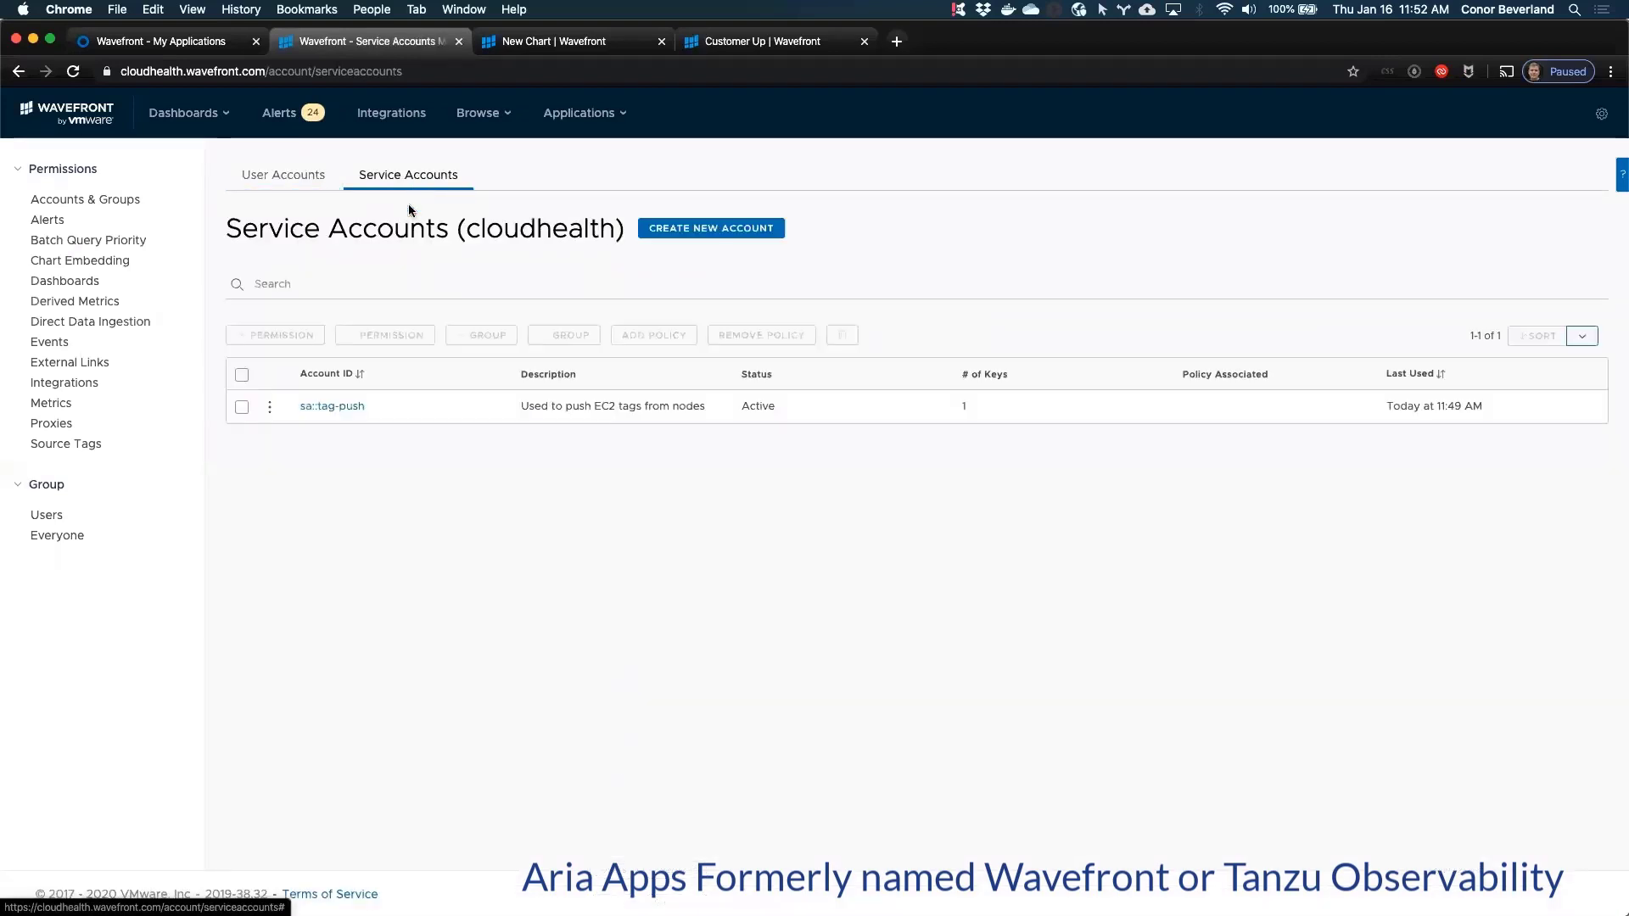
{"action": "left_click", "coordinate": [323, 410]}
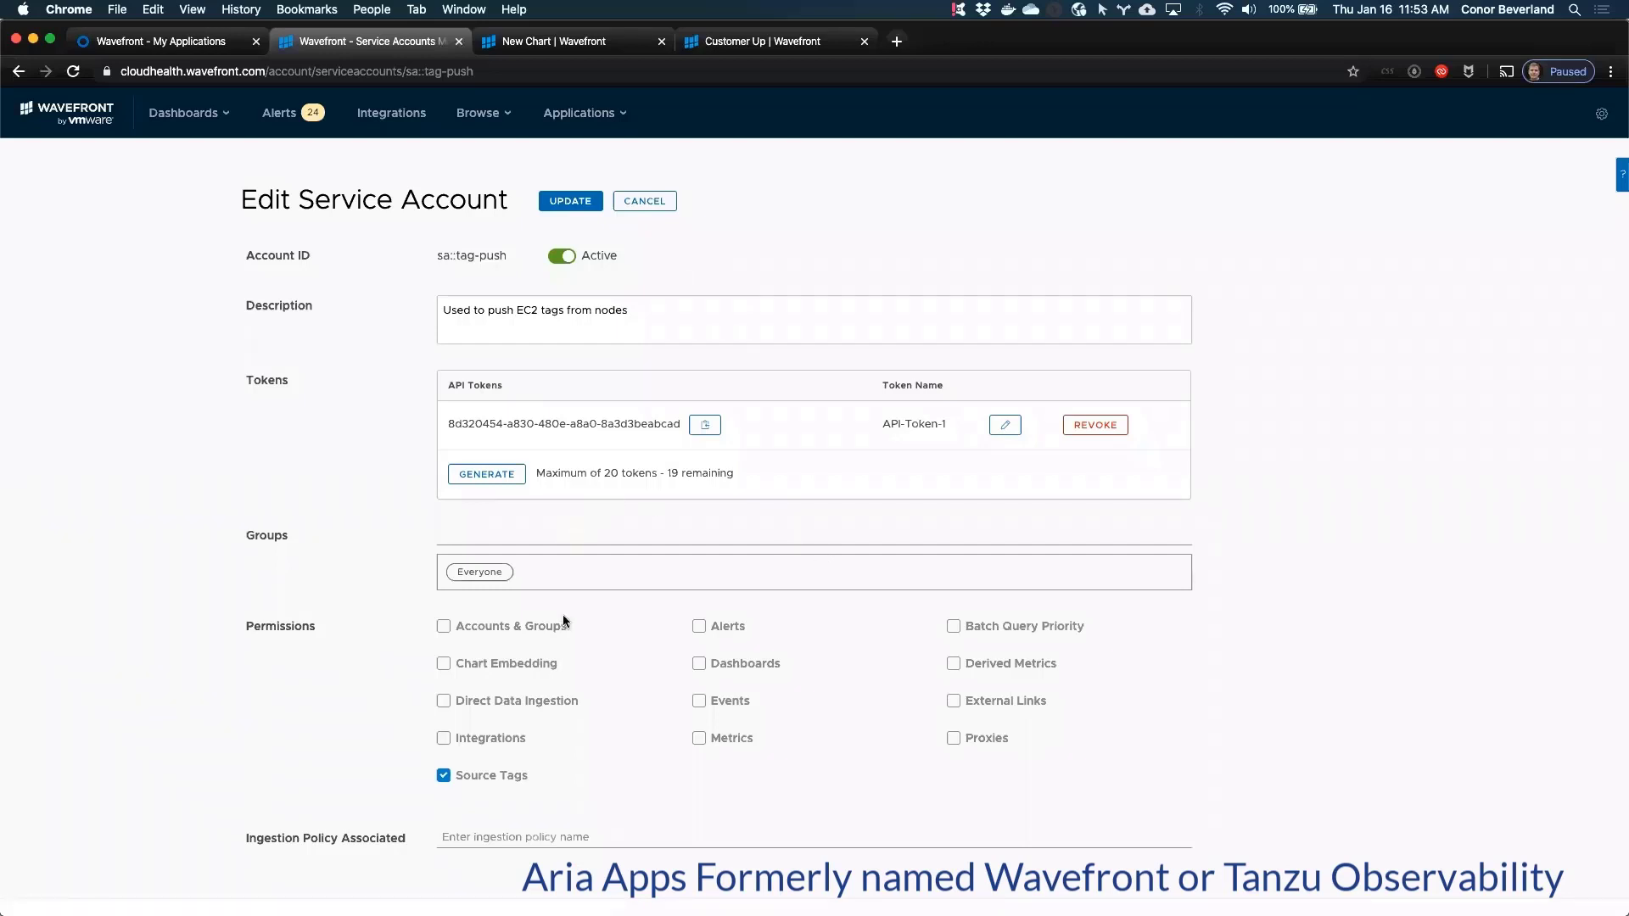
{"action": "mouse_move", "coordinate": [501, 790]}
Step: Return to System Preferences and review the default groups and permissions for new users and the Security settings for new objects
{"action": "left_click", "coordinate": [1600, 113]}
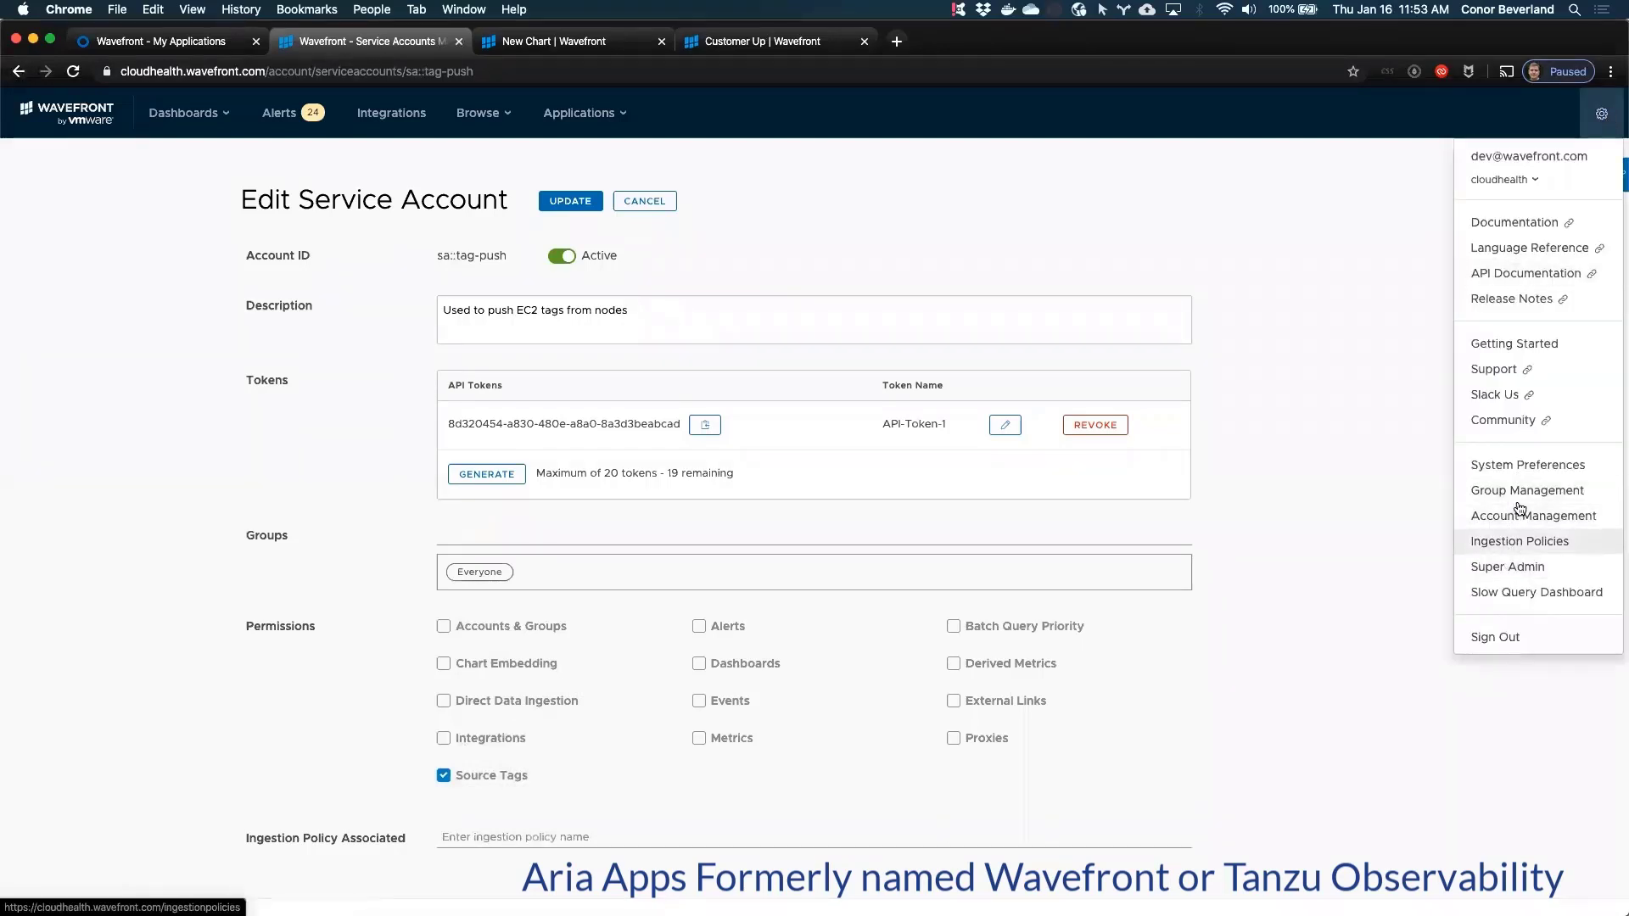
{"action": "left_click", "coordinate": [1509, 466]}
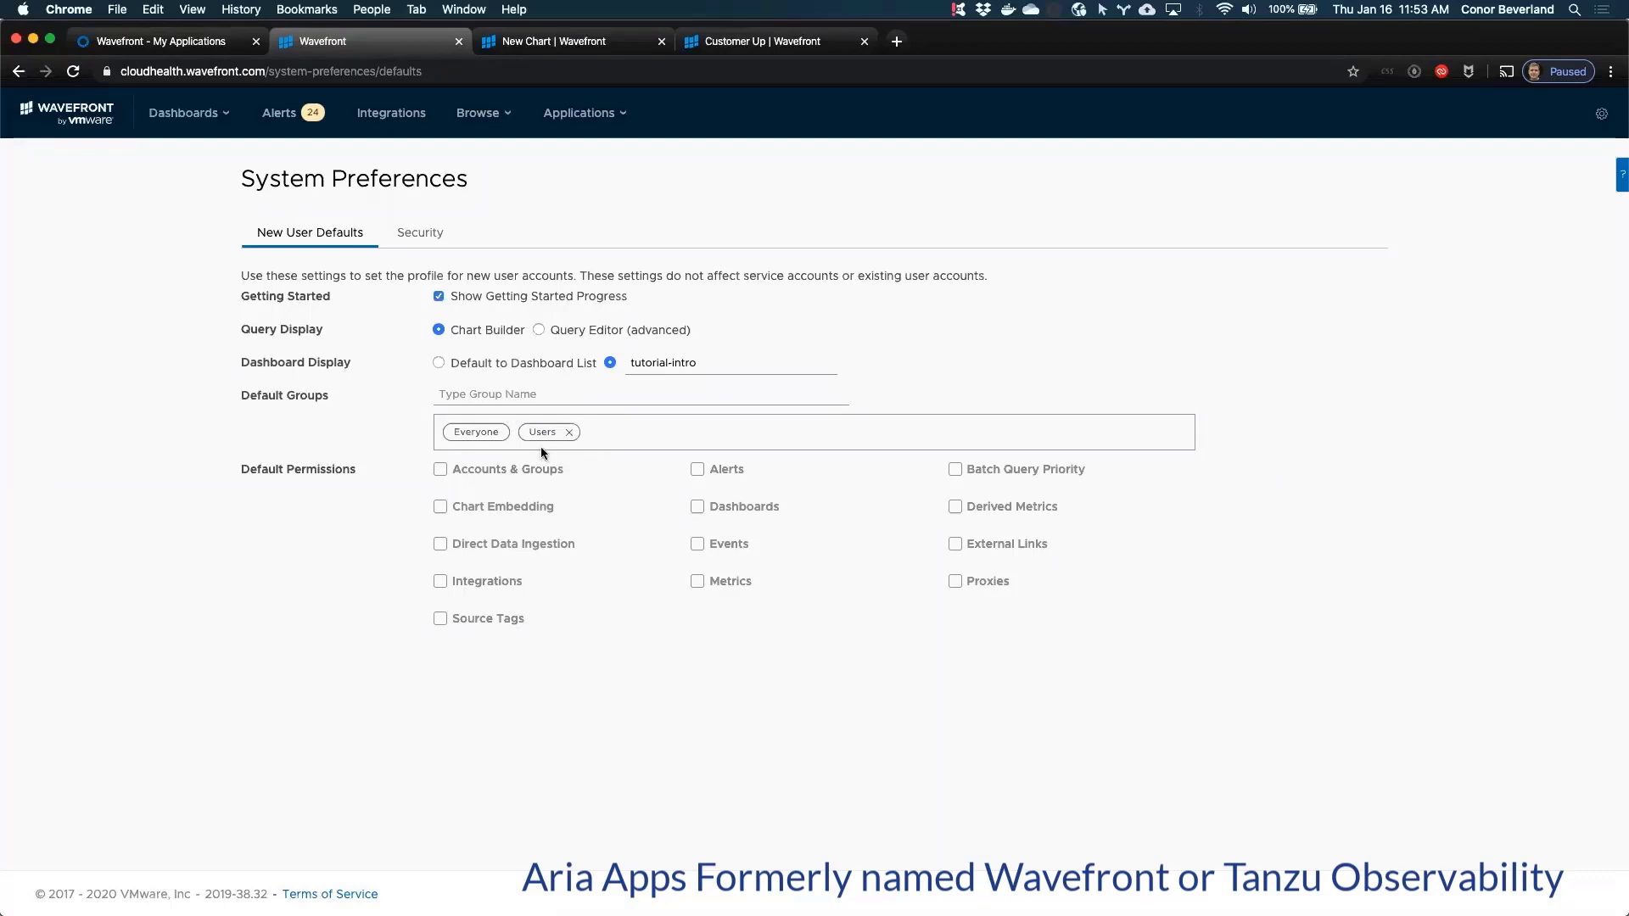
{"action": "mouse_move", "coordinate": [544, 476]}
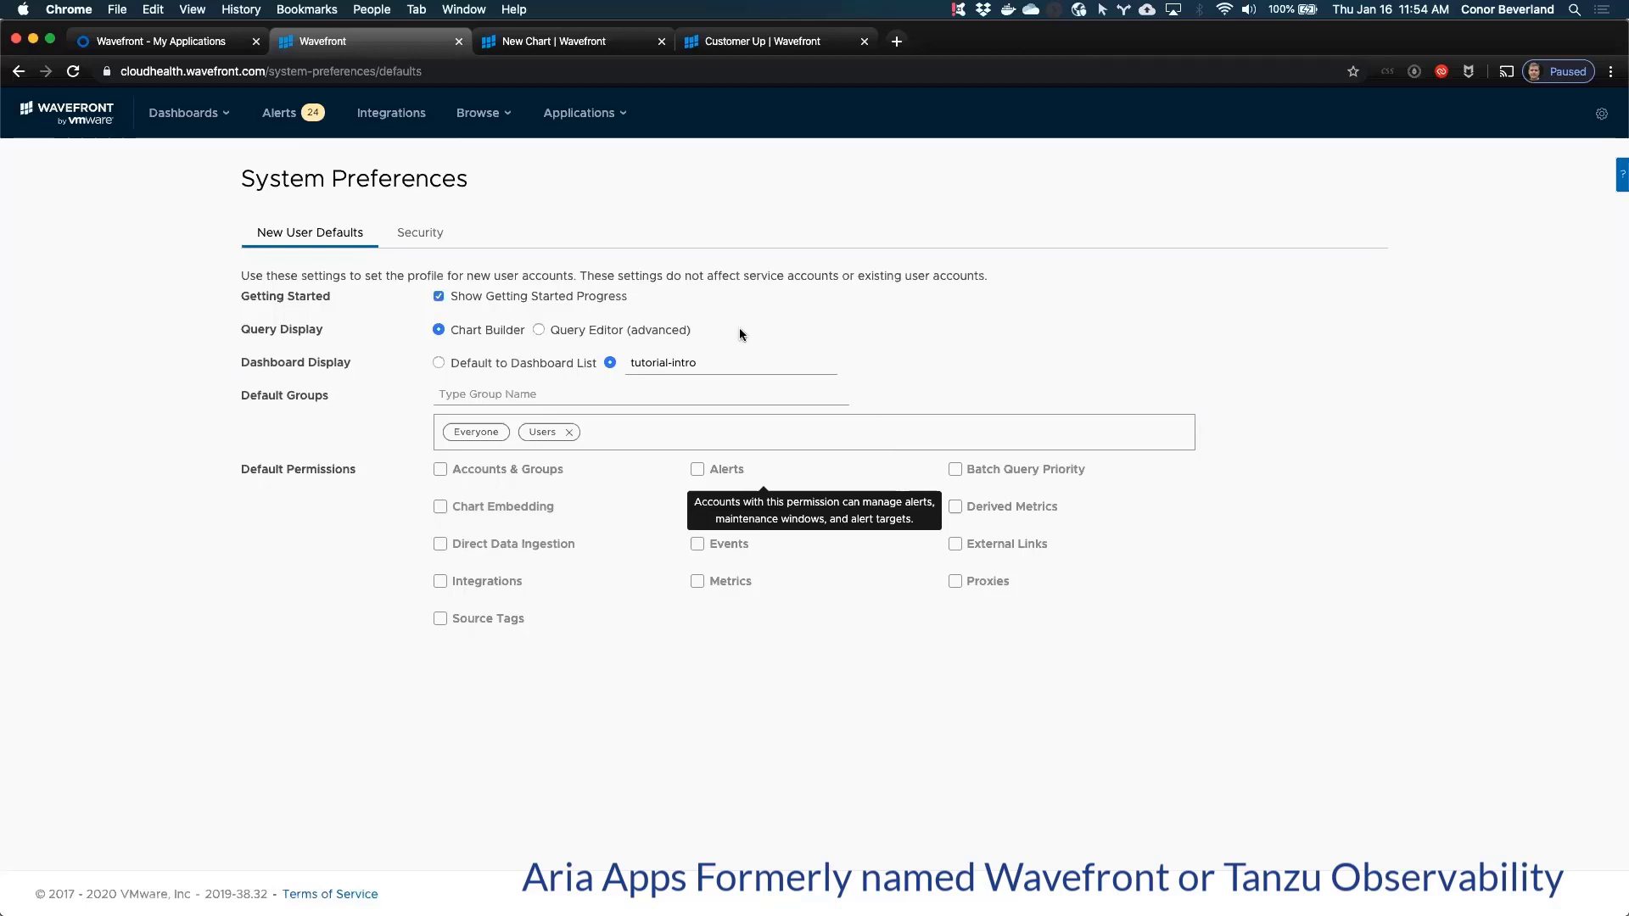
{"action": "left_click", "coordinate": [432, 240]}
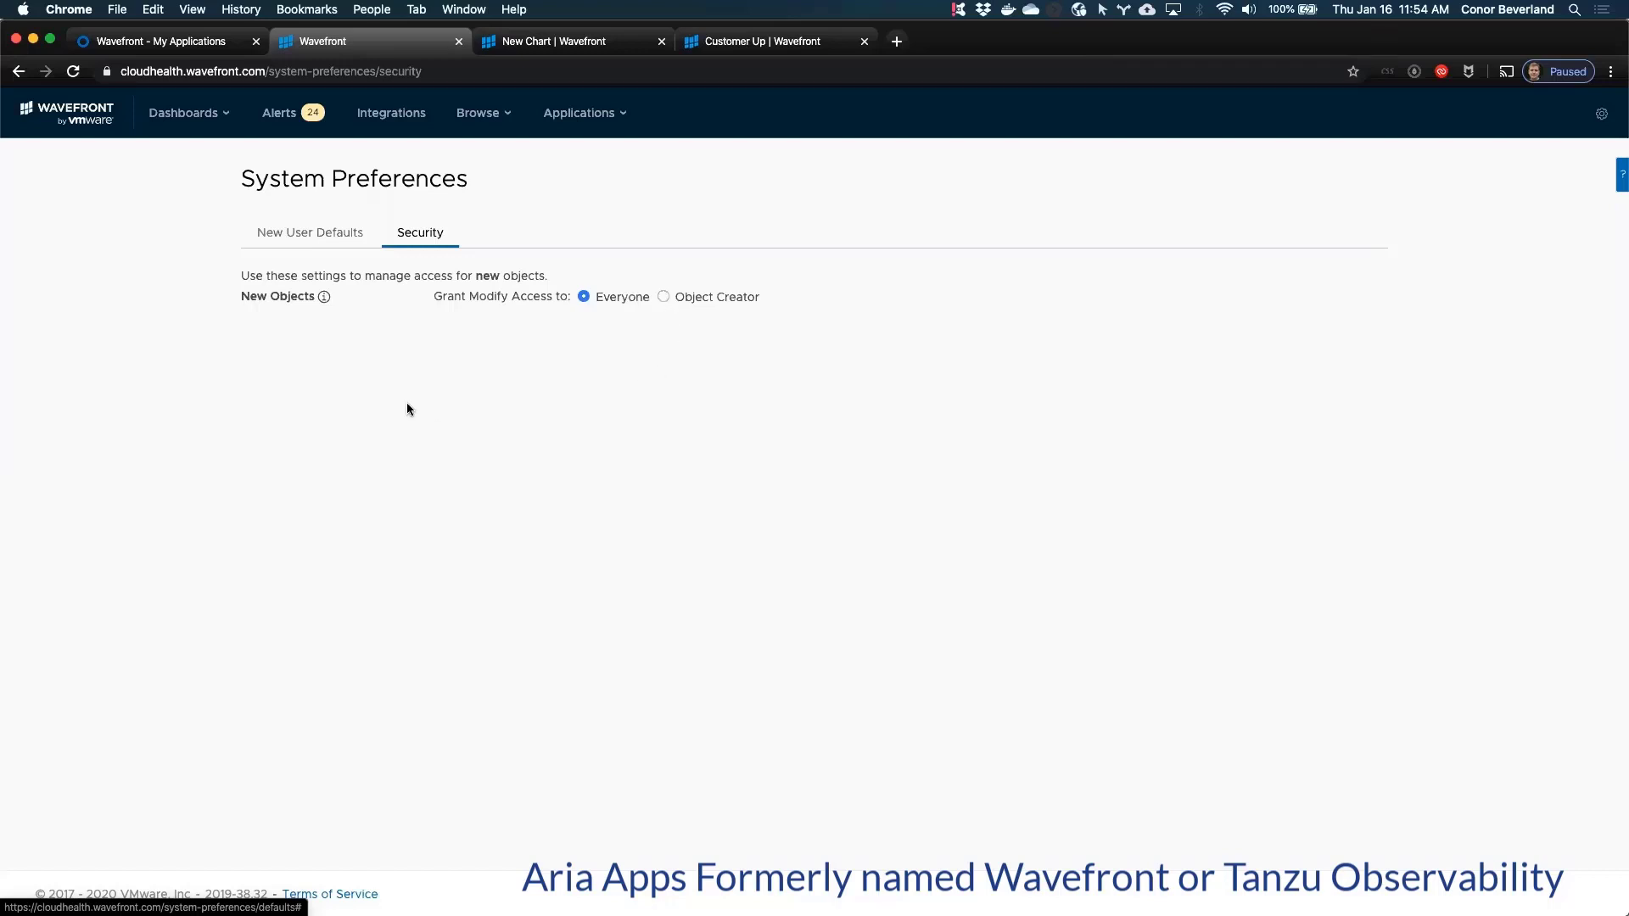
Step: List all dashboards, select (NG) All Services, and examine its options for adding and removing access without updating either
{"action": "left_click", "coordinate": [196, 126]}
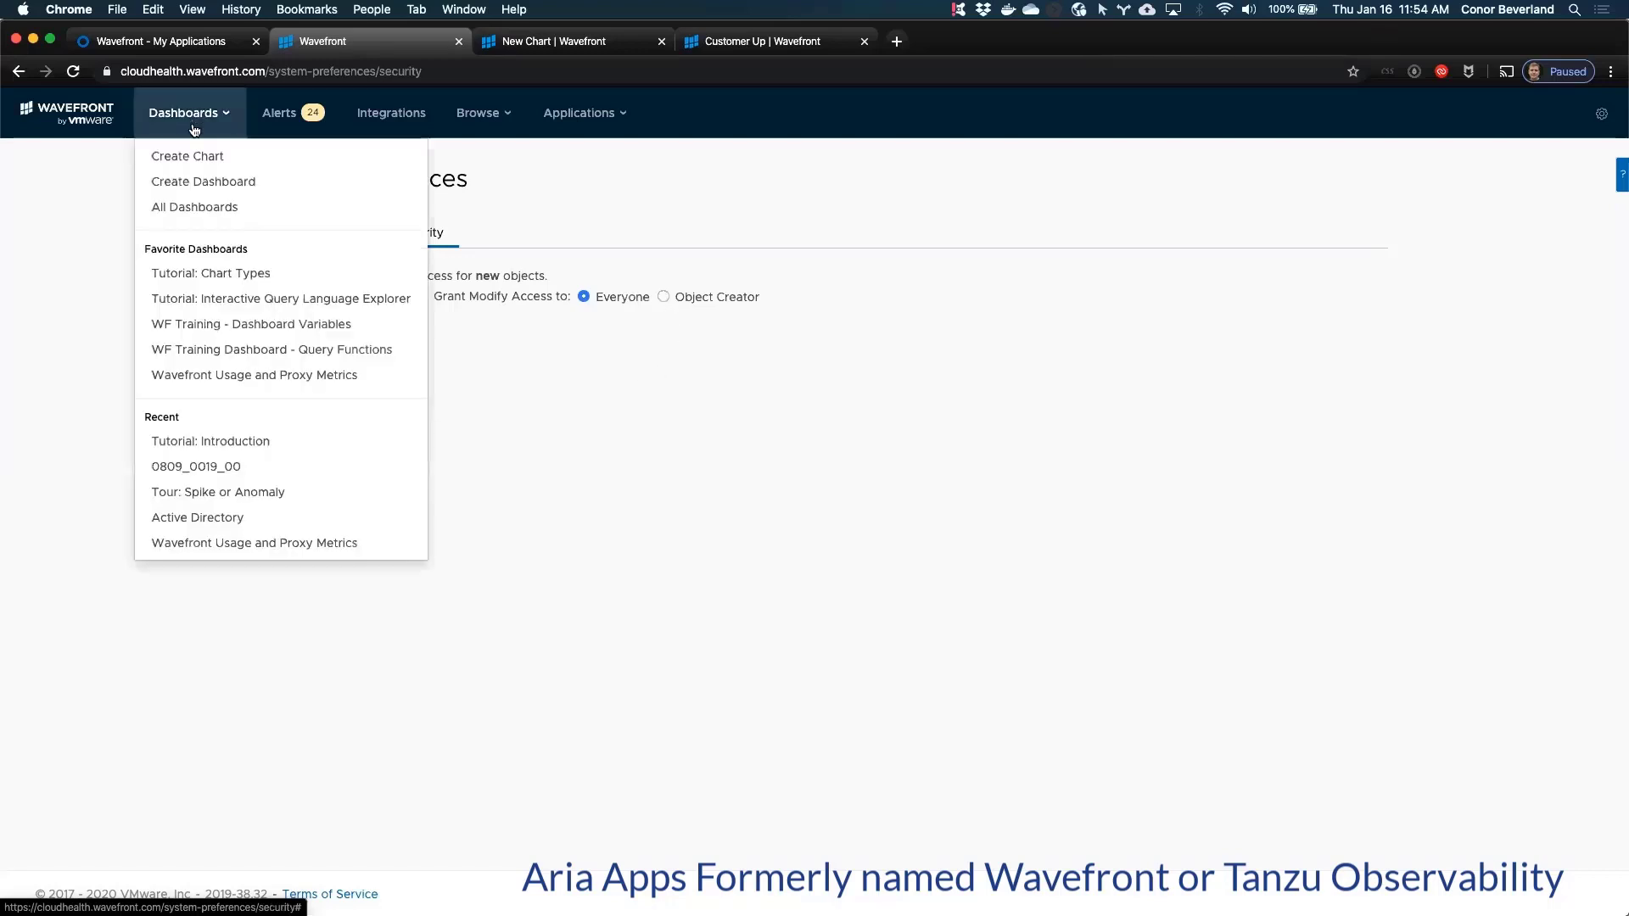
{"action": "left_click", "coordinate": [196, 209]}
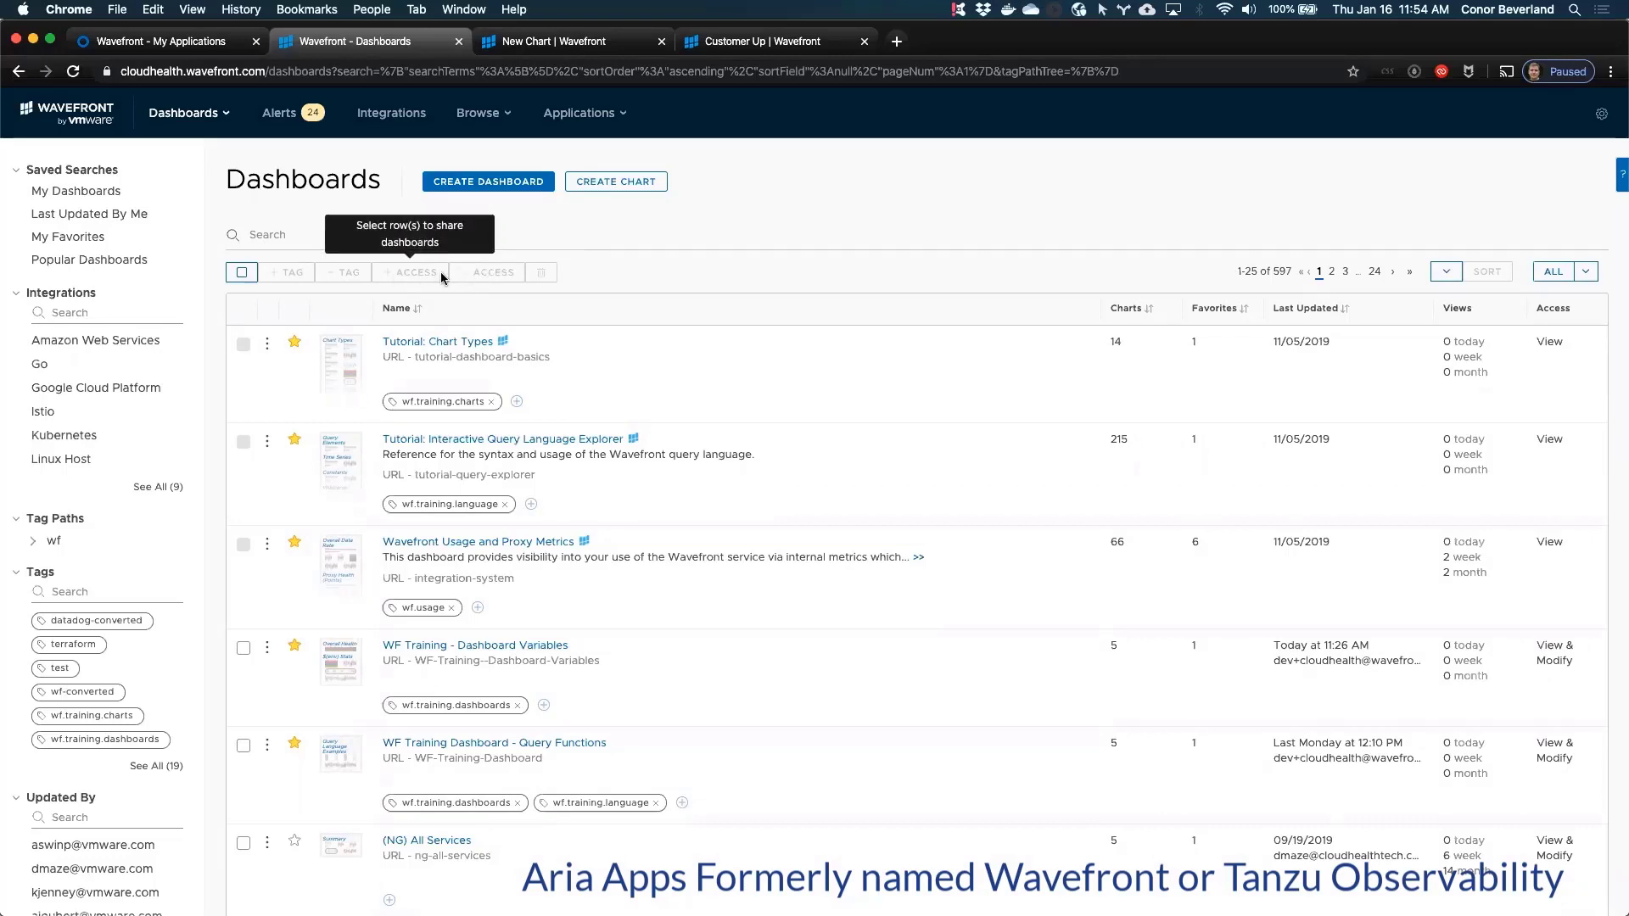
{"action": "left_click", "coordinate": [244, 843]}
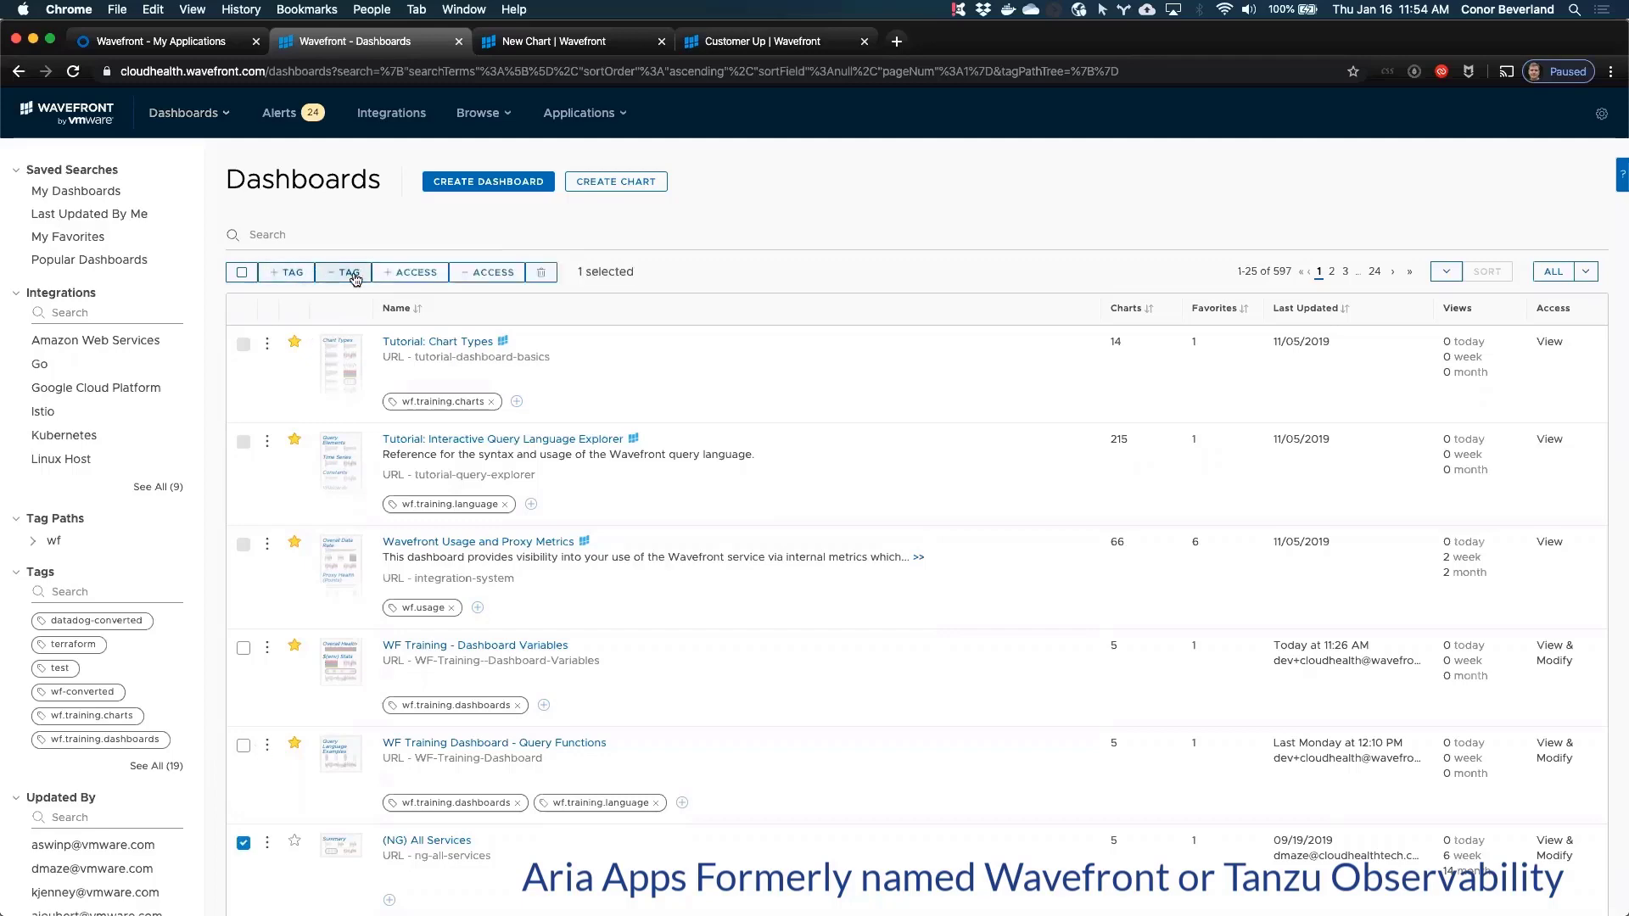
{"action": "left_click", "coordinate": [406, 278]}
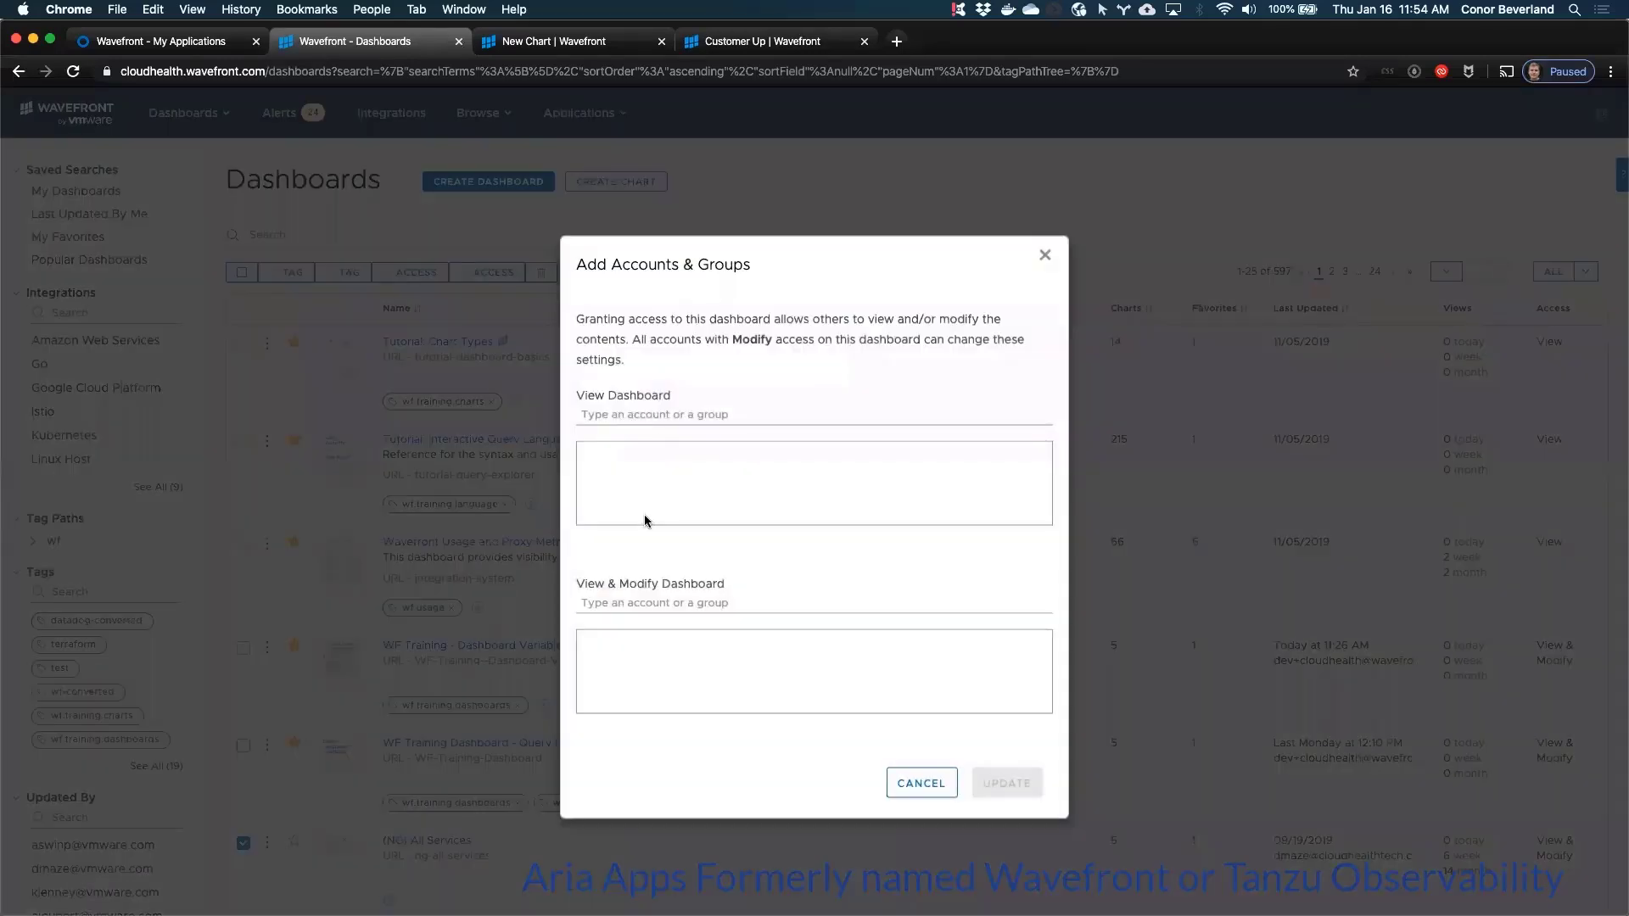
{"action": "left_click", "coordinate": [927, 786]}
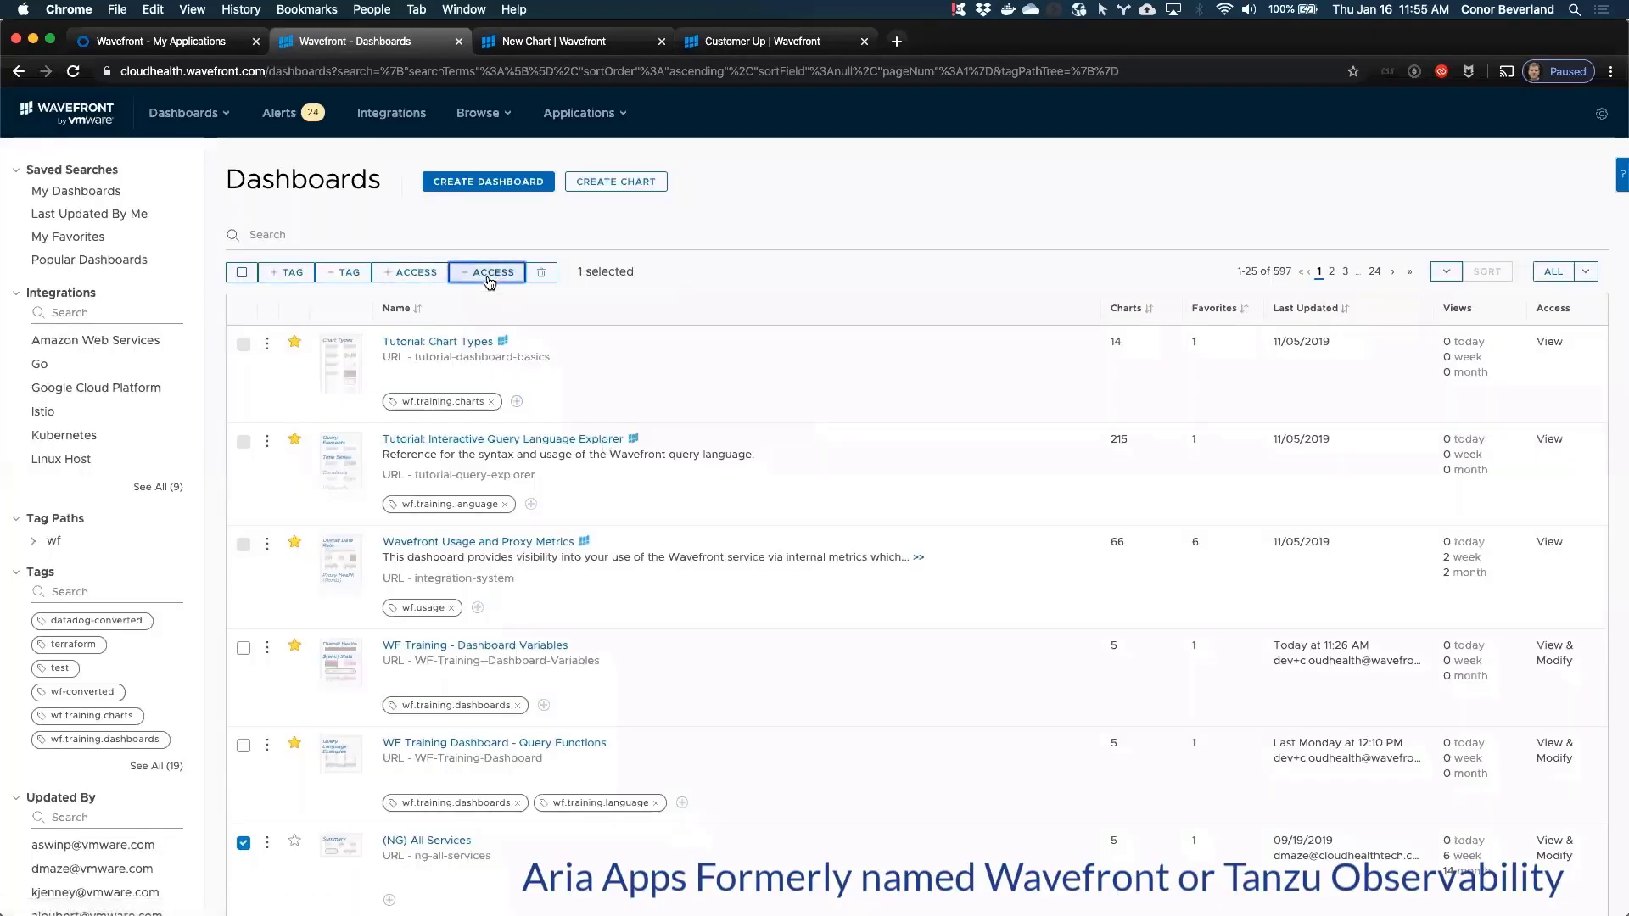
{"action": "left_click", "coordinate": [487, 273]}
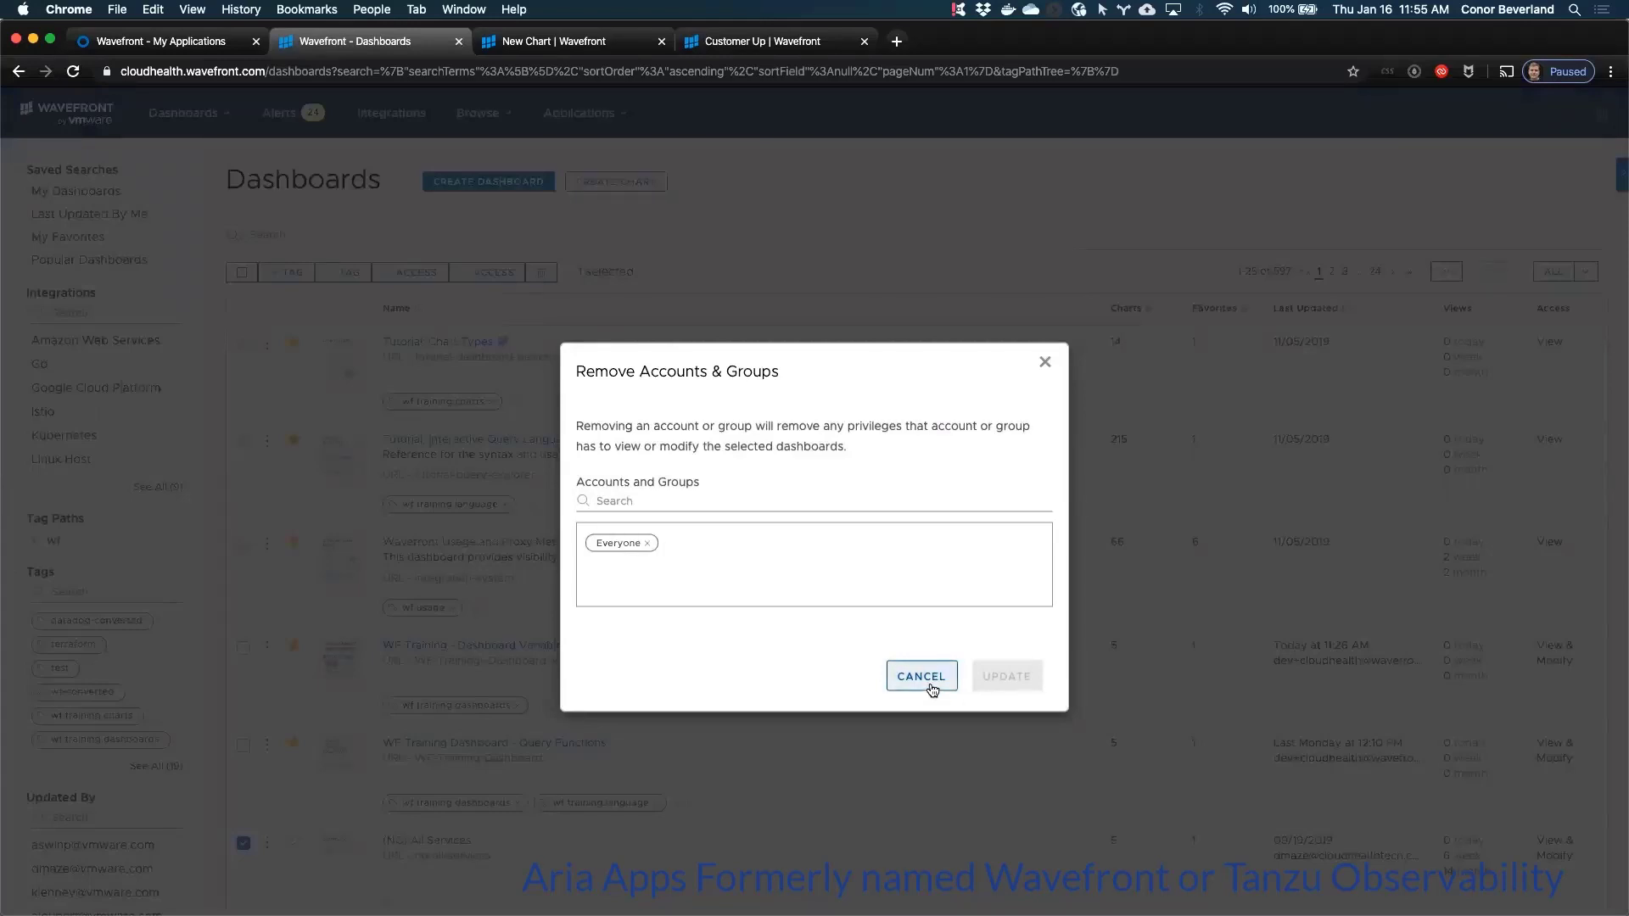
{"action": "left_click", "coordinate": [921, 676]}
Step: Add the (NG) All Services (Clone), (NG) API Proxy Summary and (NG) API Proxy Summary (Clone) dashboards to the selection
{"action": "scroll", "coordinate": [543, 729], "scroll_direction": "down", "scroll_amount": 3}
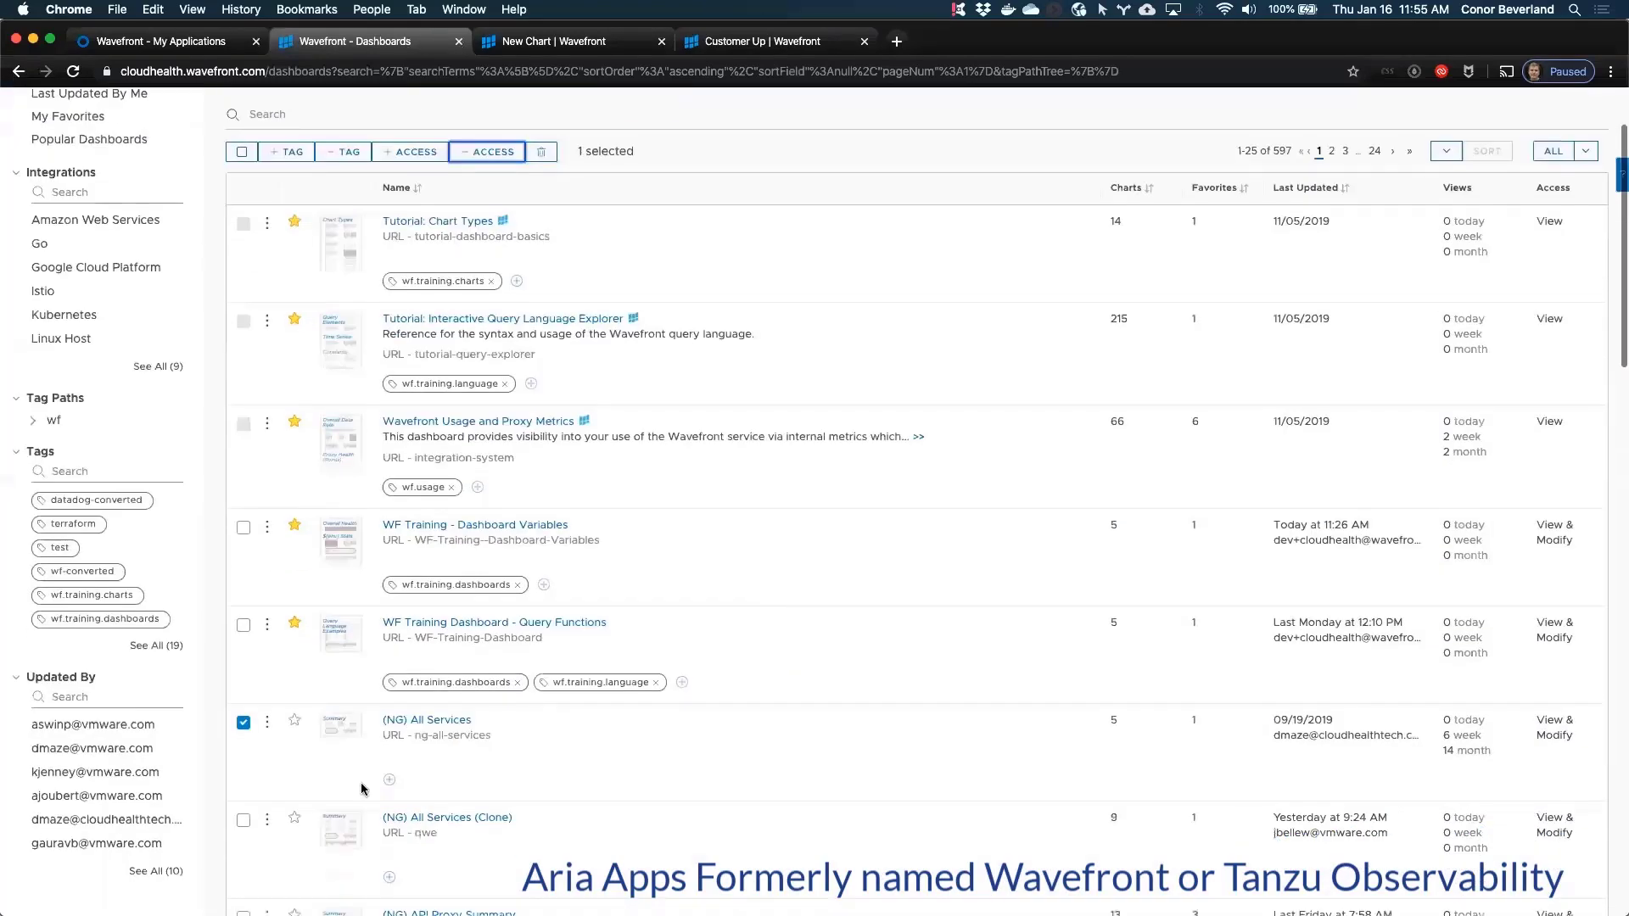
{"action": "left_click", "coordinate": [243, 822]}
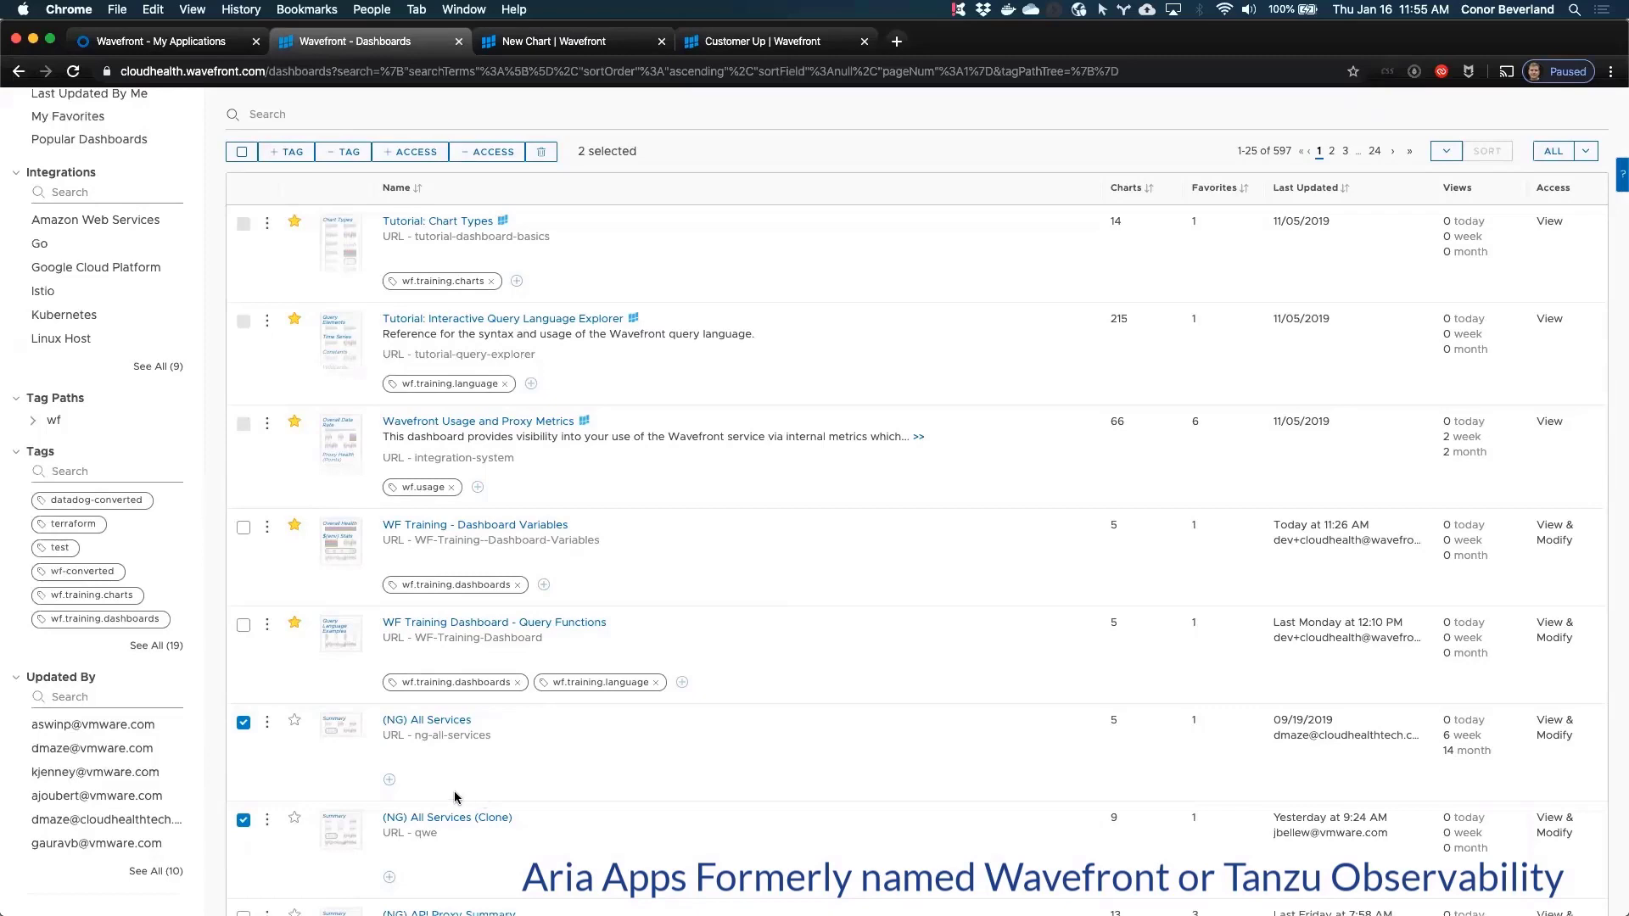
{"action": "scroll", "coordinate": [330, 441], "scroll_direction": "up", "scroll_amount": 3}
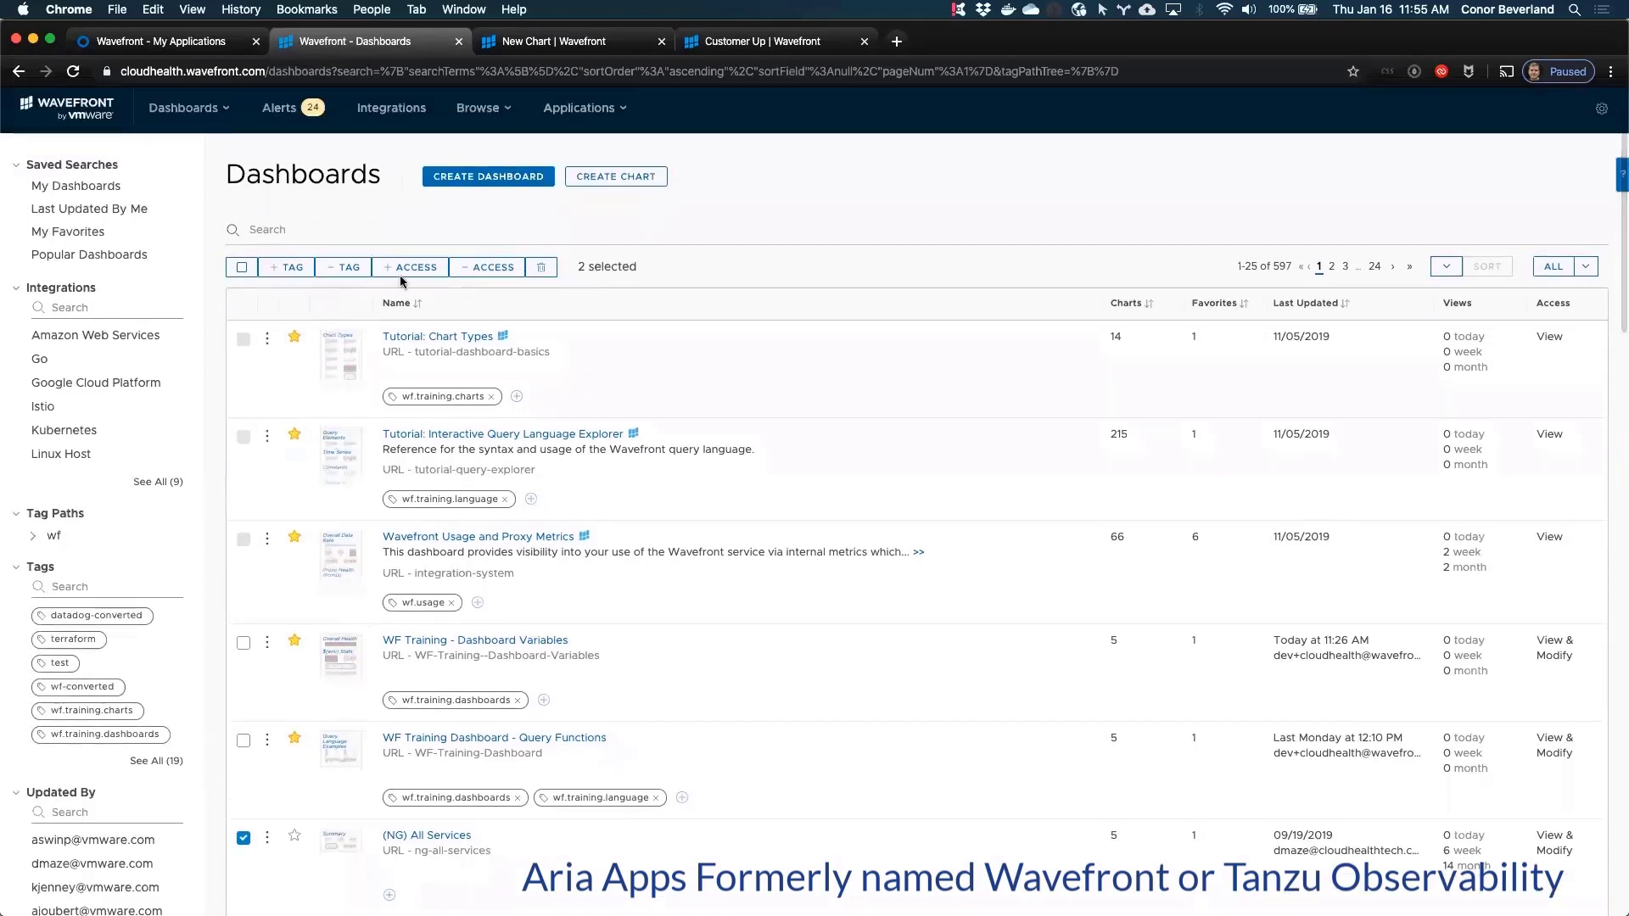
{"action": "scroll", "coordinate": [389, 634], "scroll_direction": "down", "scroll_amount": 10}
{"action": "scroll", "coordinate": [389, 634], "scroll_direction": "down", "scroll_amount": 2}
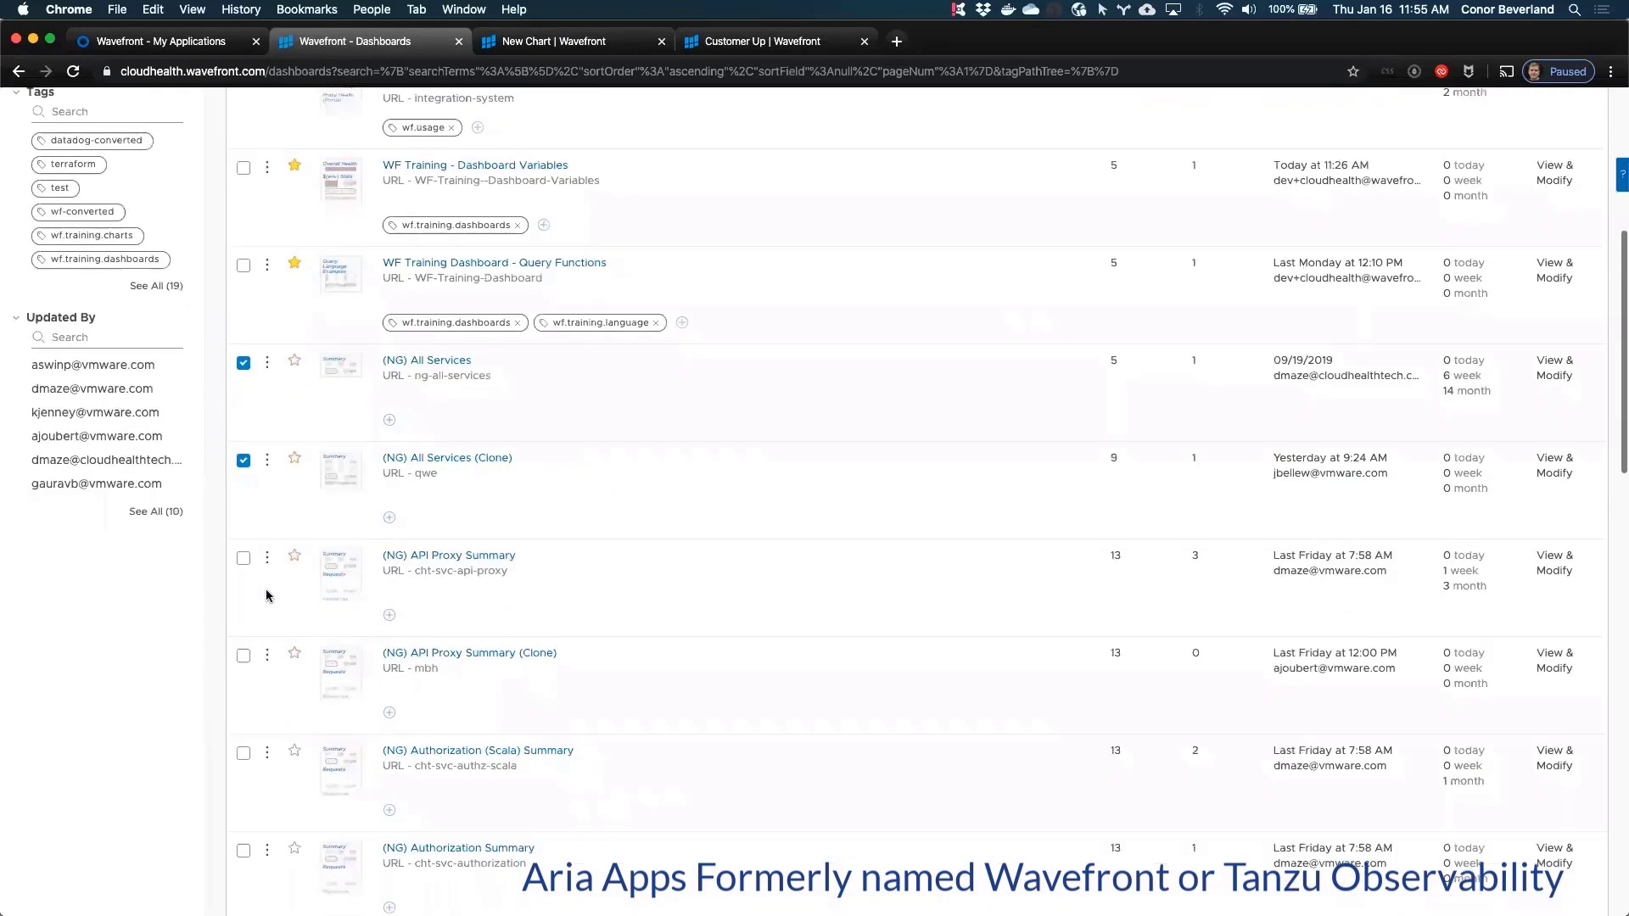
{"action": "left_click", "coordinate": [243, 557]}
{"action": "left_click", "coordinate": [244, 655]}
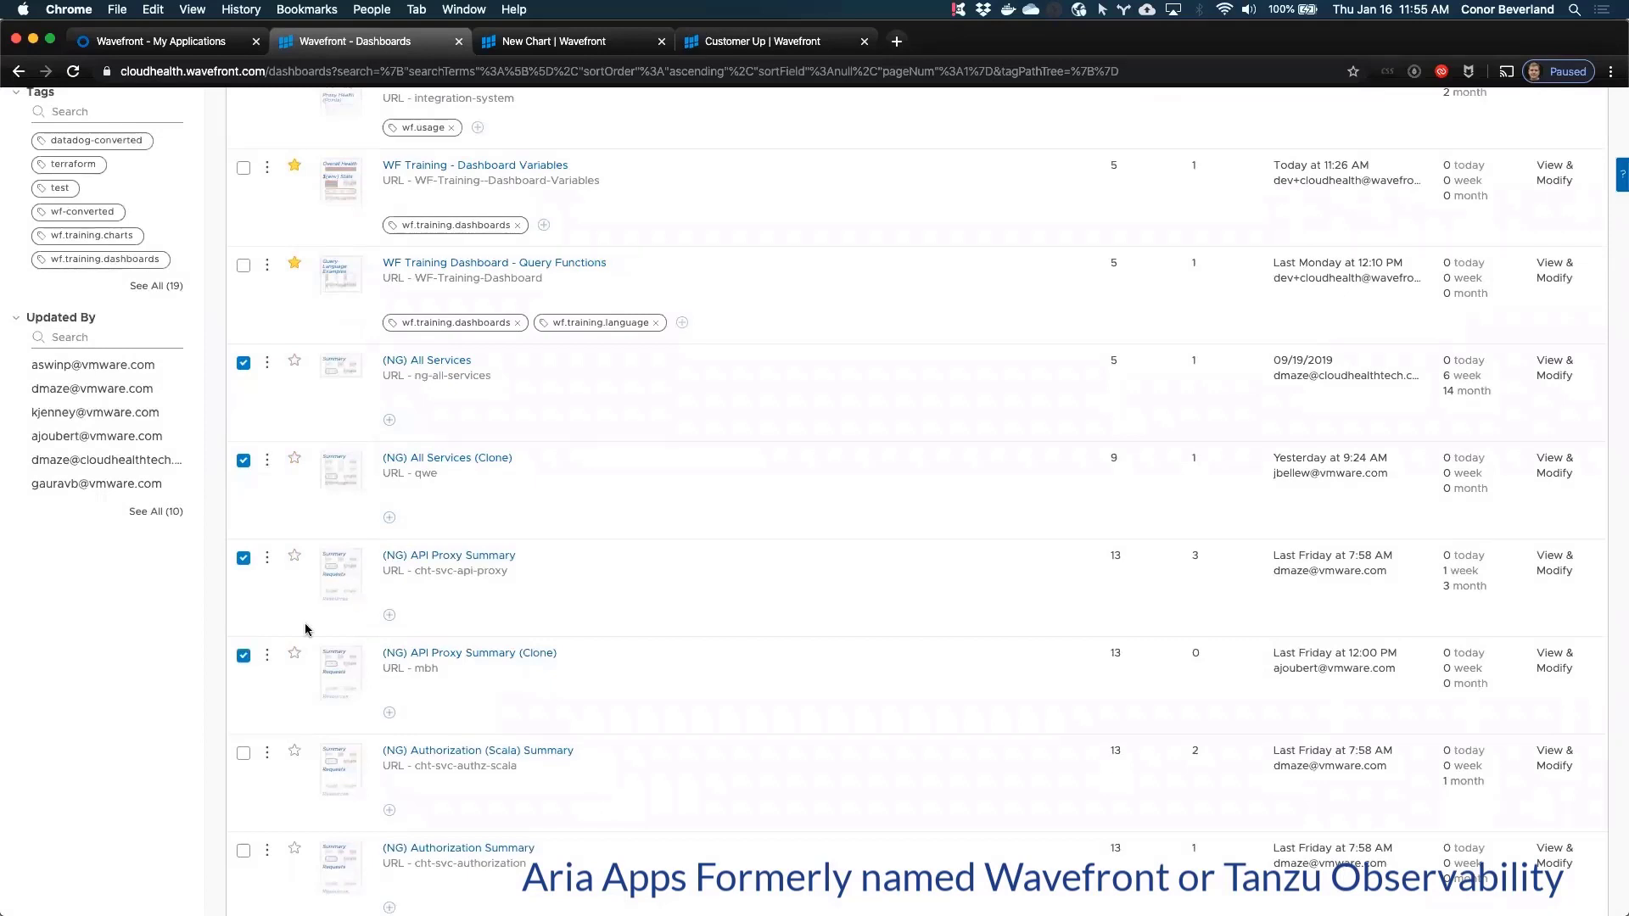
{"action": "scroll", "coordinate": [306, 630], "scroll_direction": "up", "scroll_amount": 12}
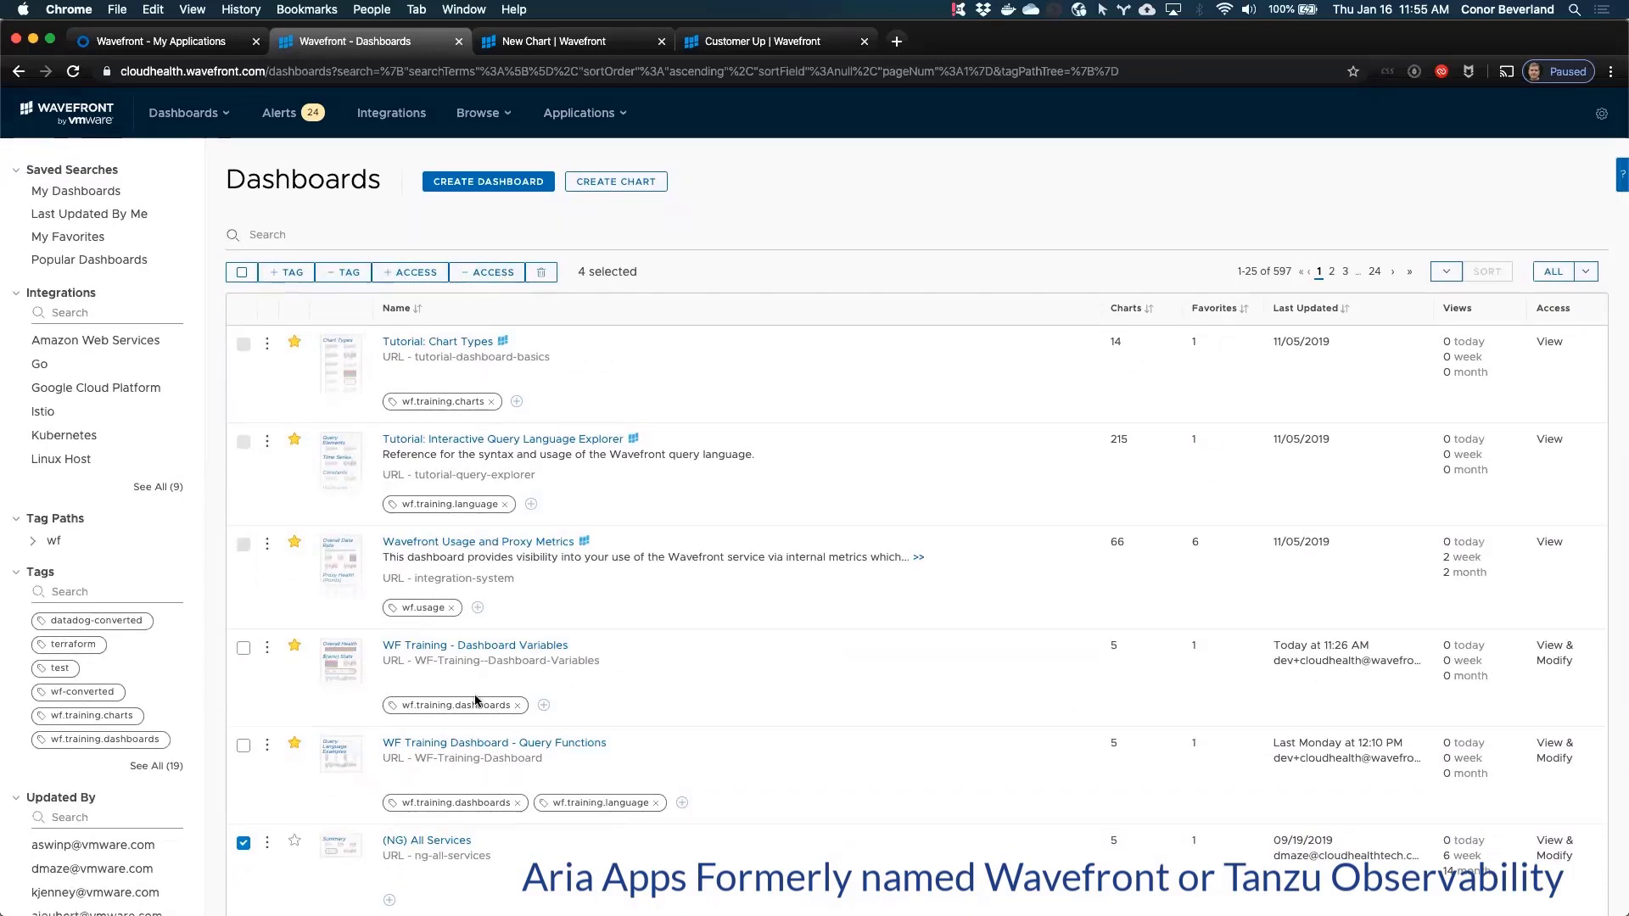
Step: Open the (NG) All Services dashboard and examine its shared links and its account and group access without updating
{"action": "left_click", "coordinate": [452, 840]}
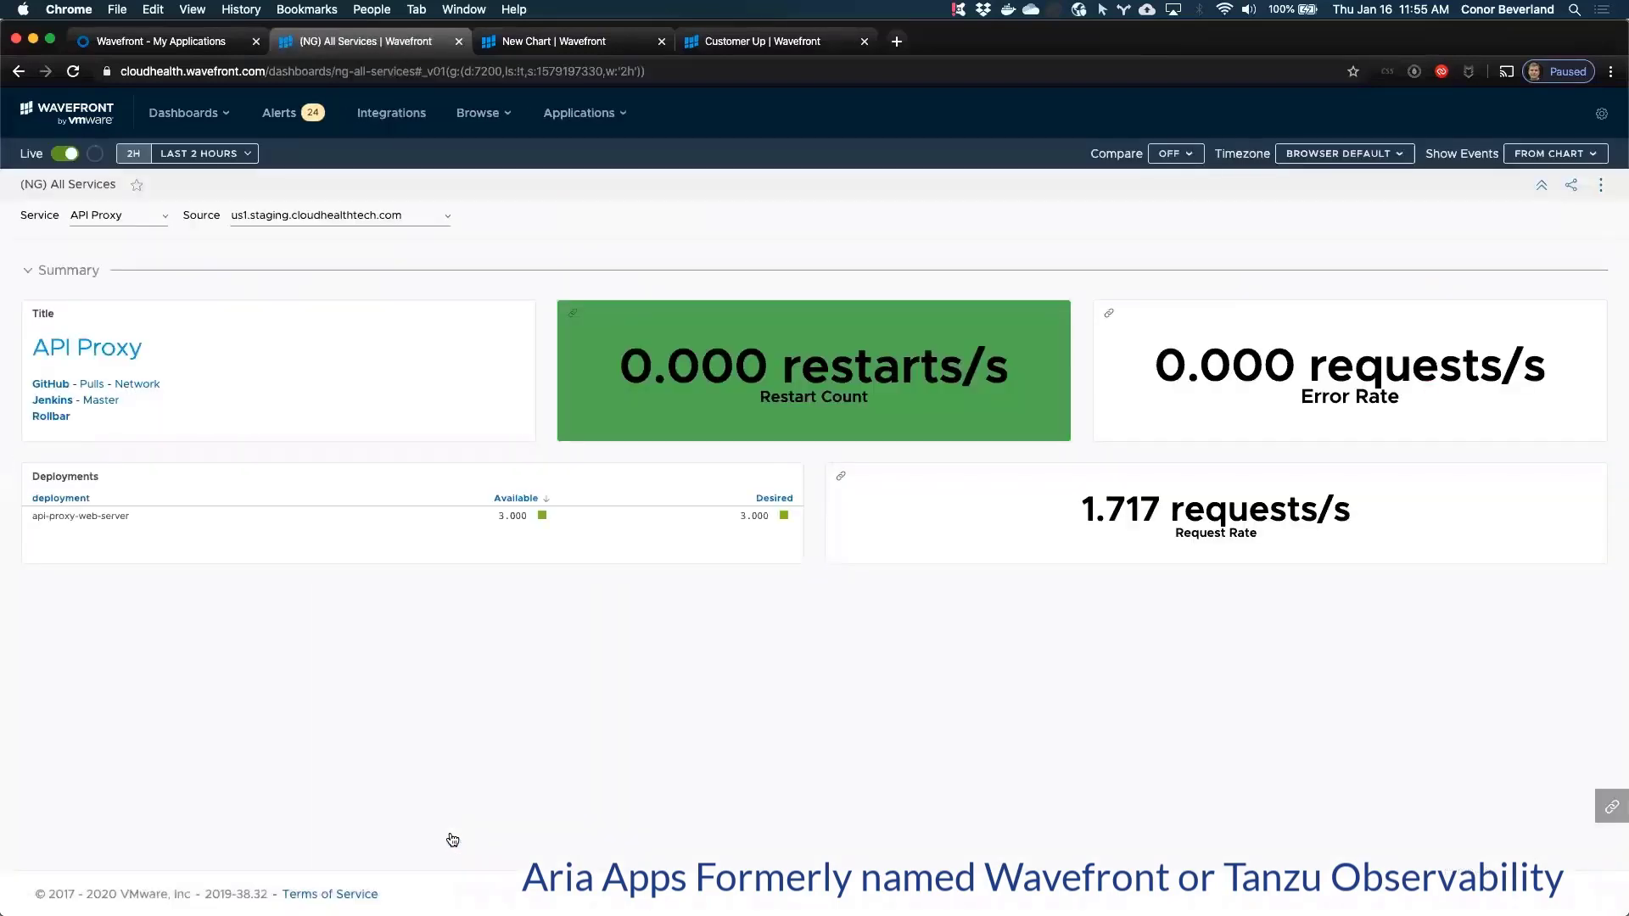
{"action": "left_click", "coordinate": [1571, 187]}
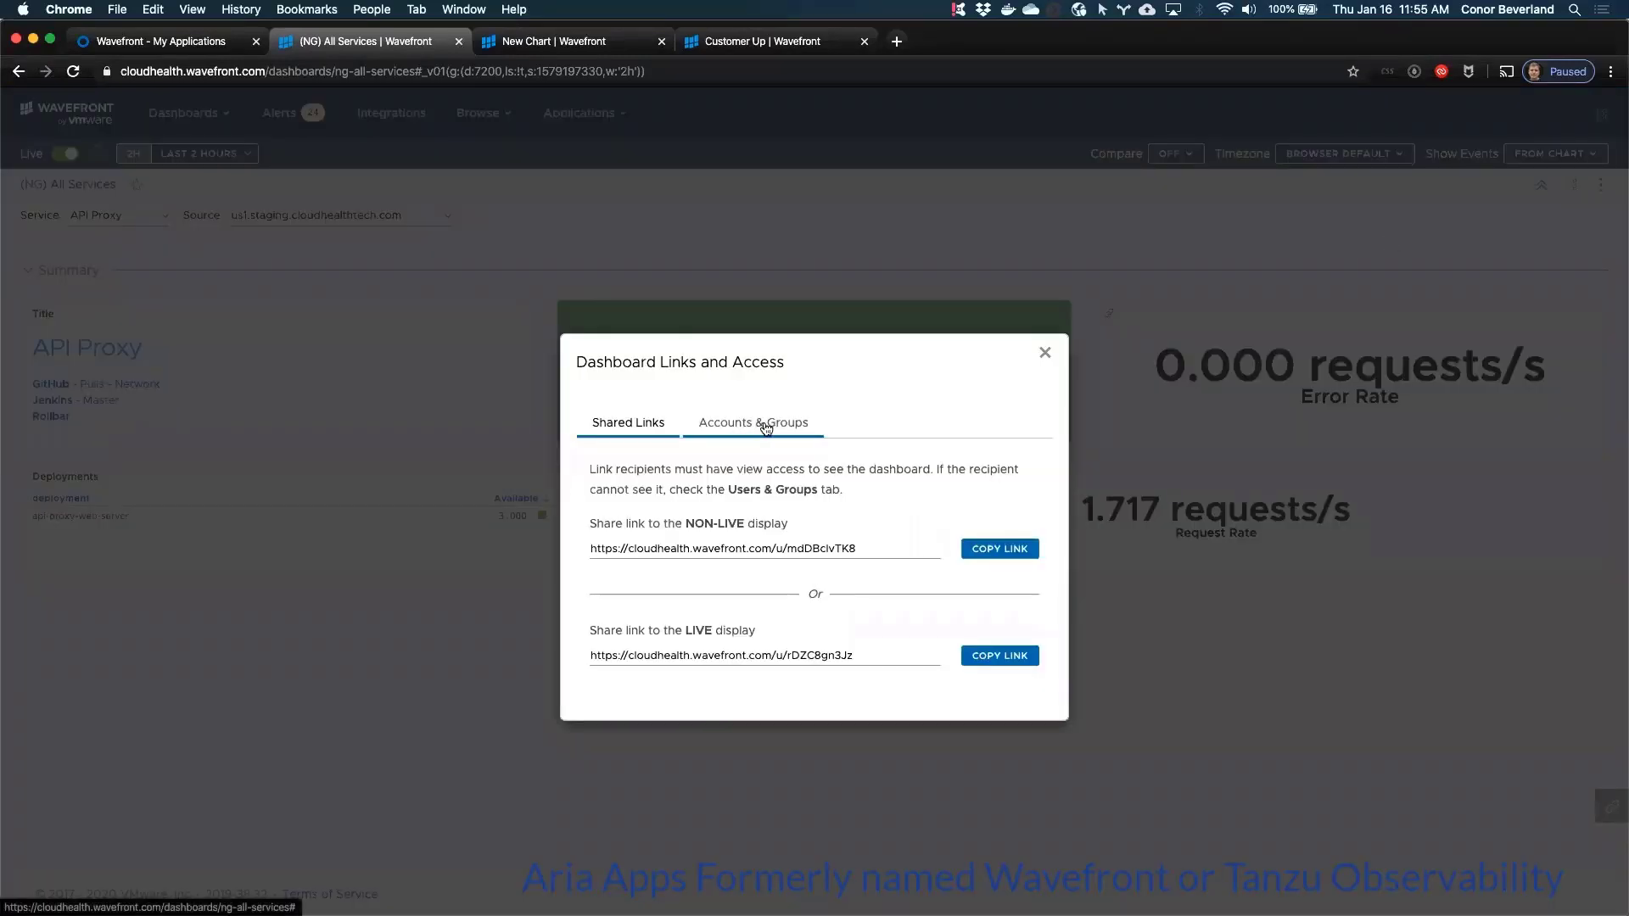
{"action": "left_click", "coordinate": [766, 426]}
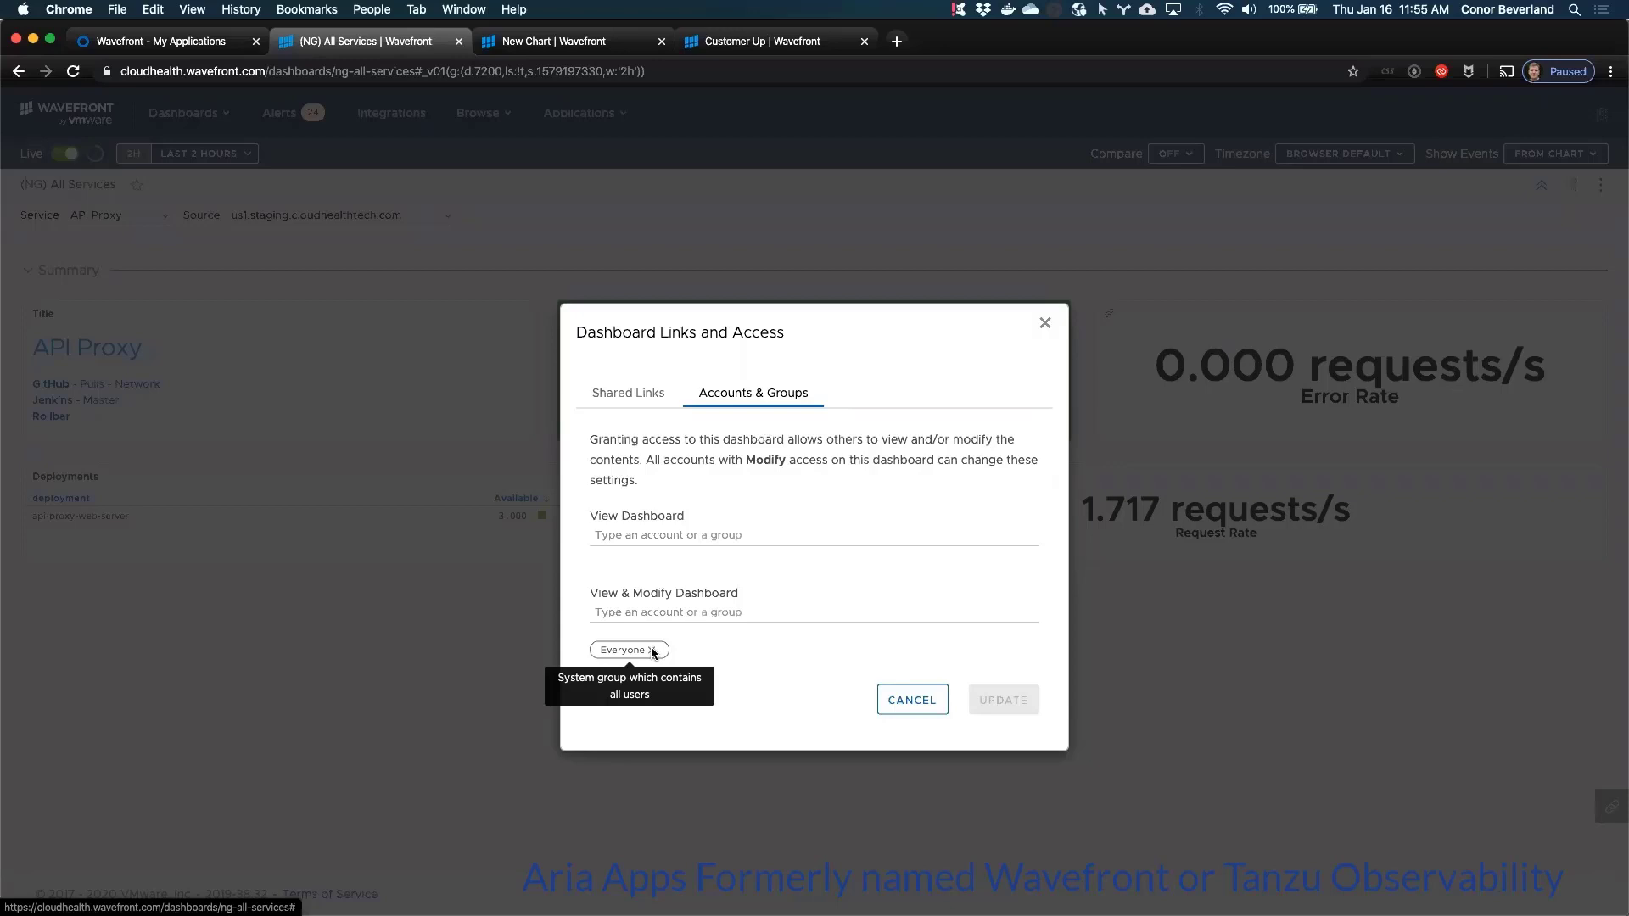
{"action": "left_click", "coordinate": [899, 698]}
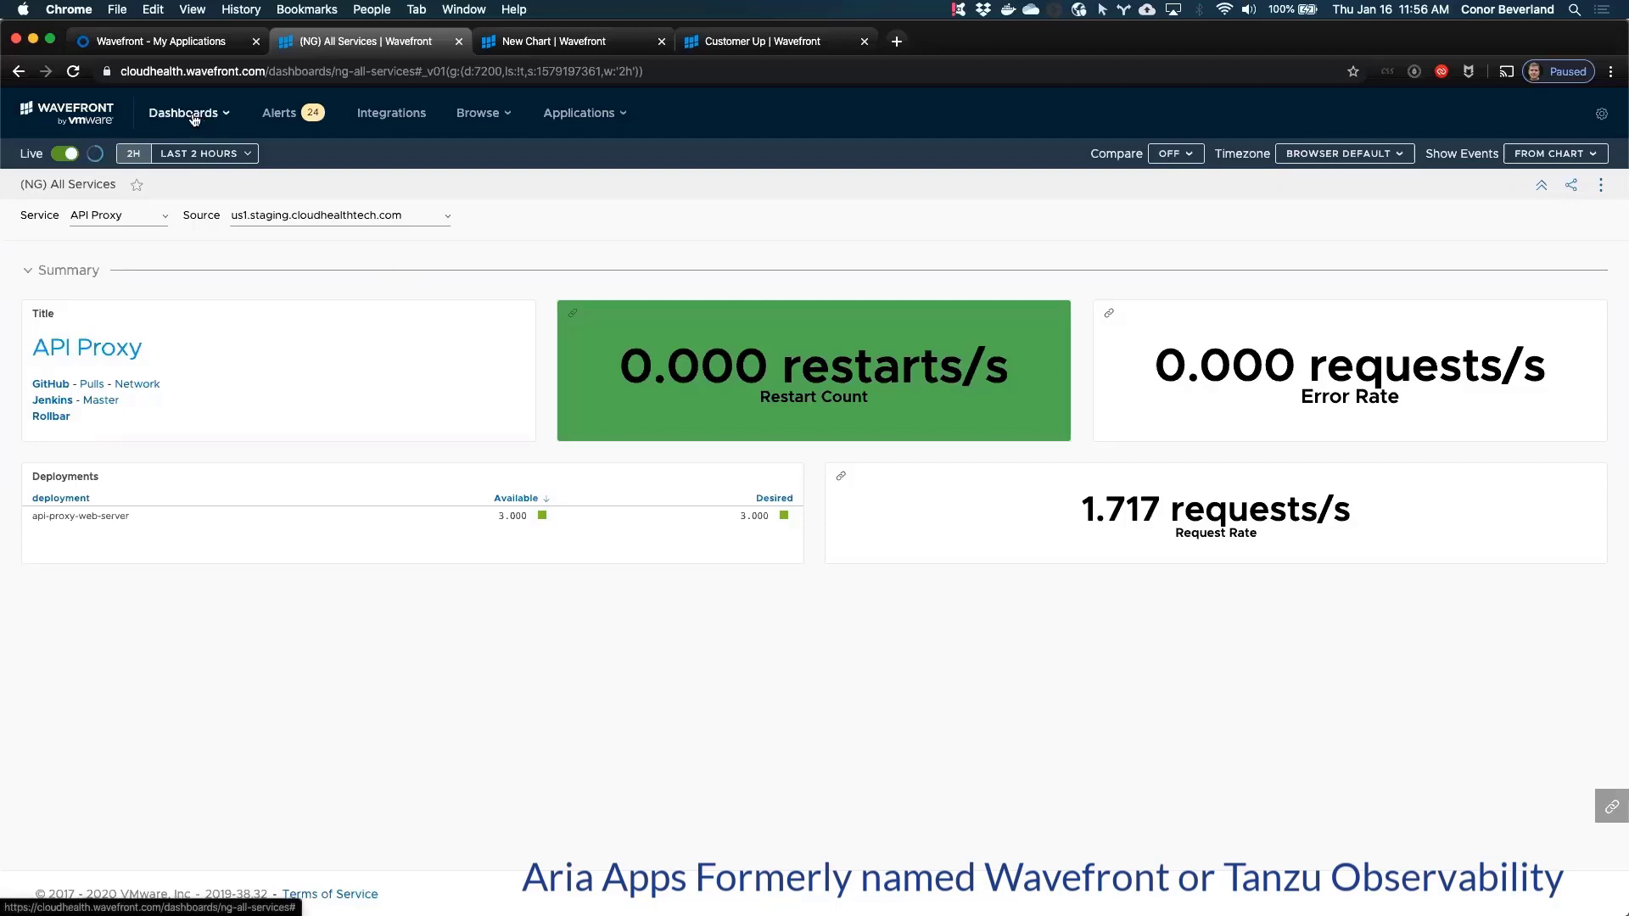
Step: Create a new chart whose query A is the constant 100
{"action": "mouse_move", "coordinate": [191, 119]}
{"action": "left_click", "coordinate": [201, 160]}
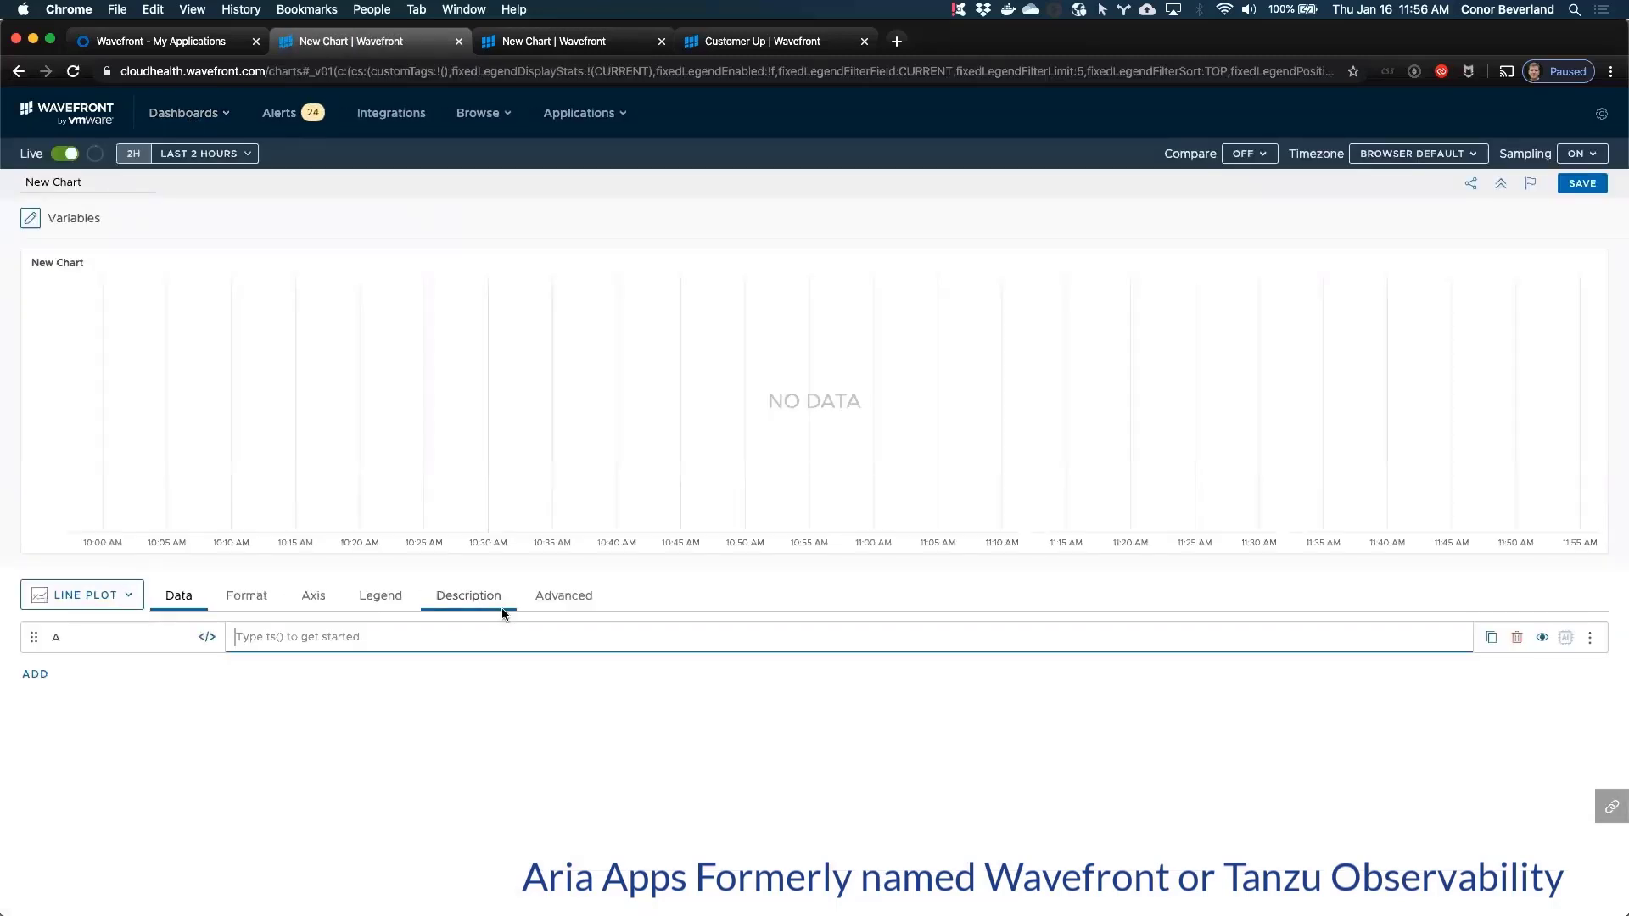
{"action": "type", "text": "100"}
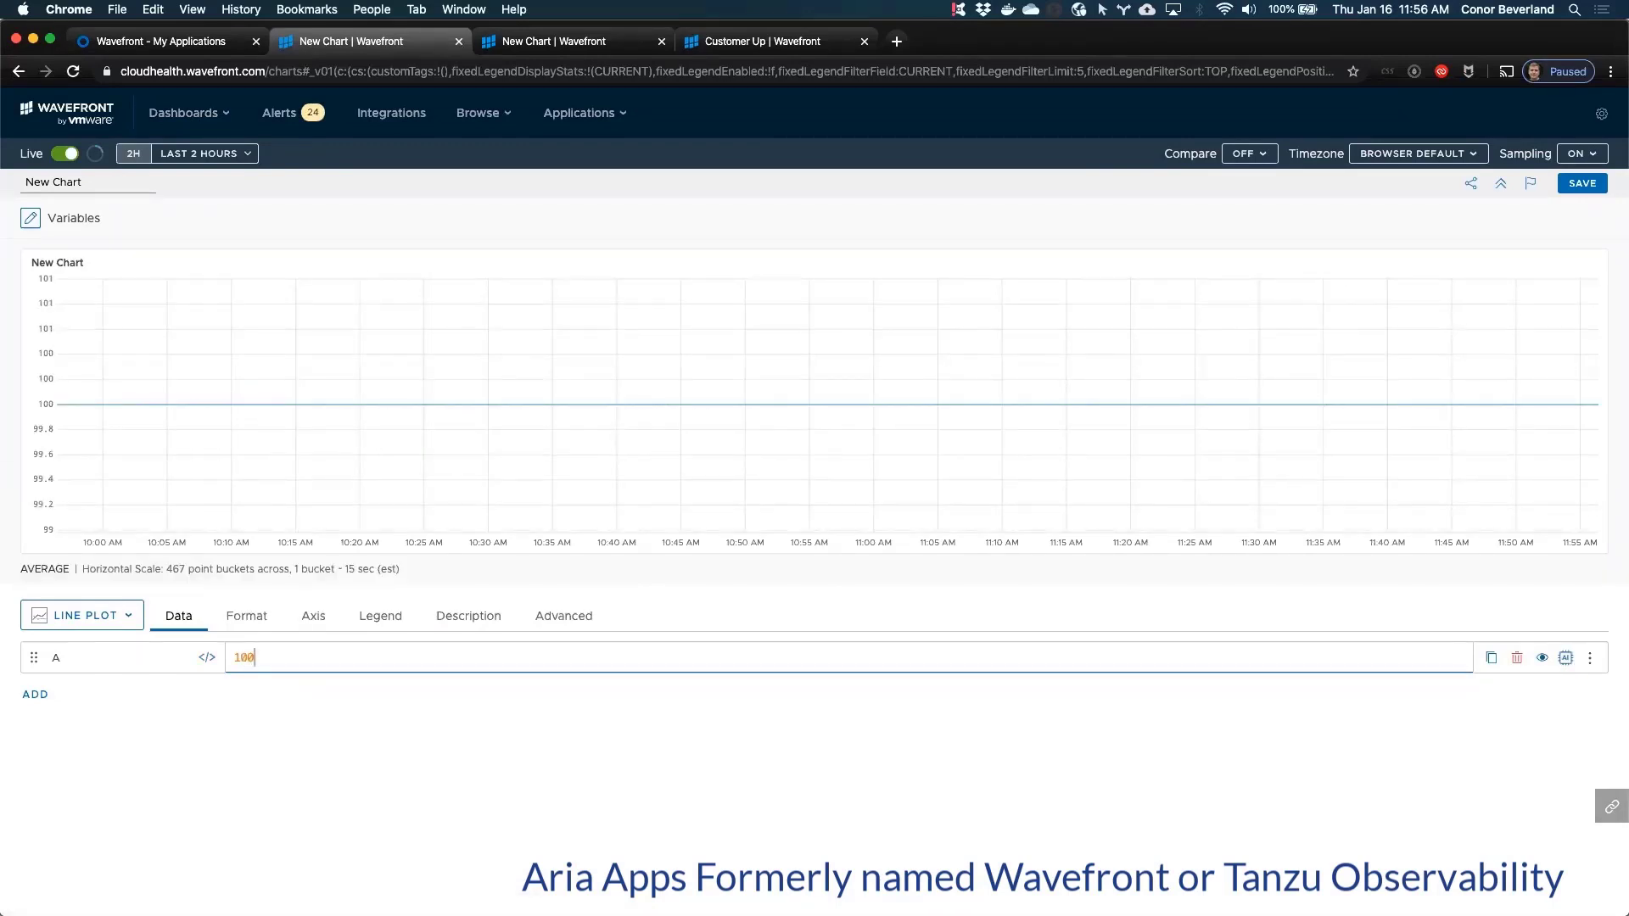
{"action": "left_click_drag", "start_coordinate": [255, 658], "coordinate": [238, 656]}
{"action": "left_click", "coordinate": [269, 659]}
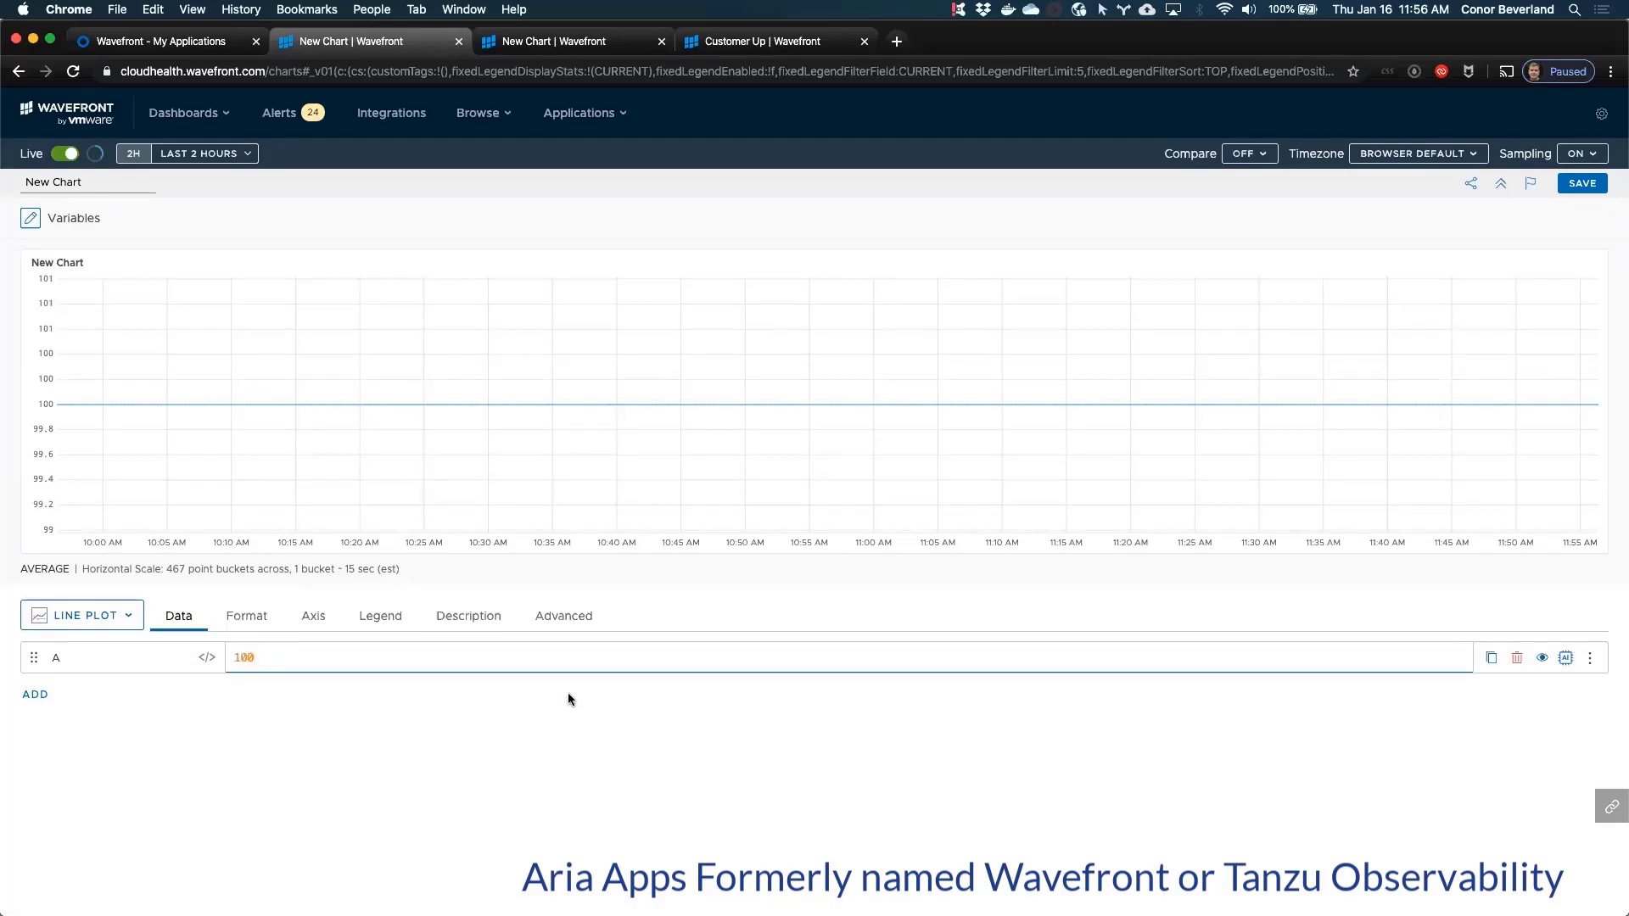
Step: Create the event "What happened here?" spanning 10:38 AM to 10:46 AM on the chart and generate a short link to it
{"action": "left_click", "coordinate": [1532, 186]}
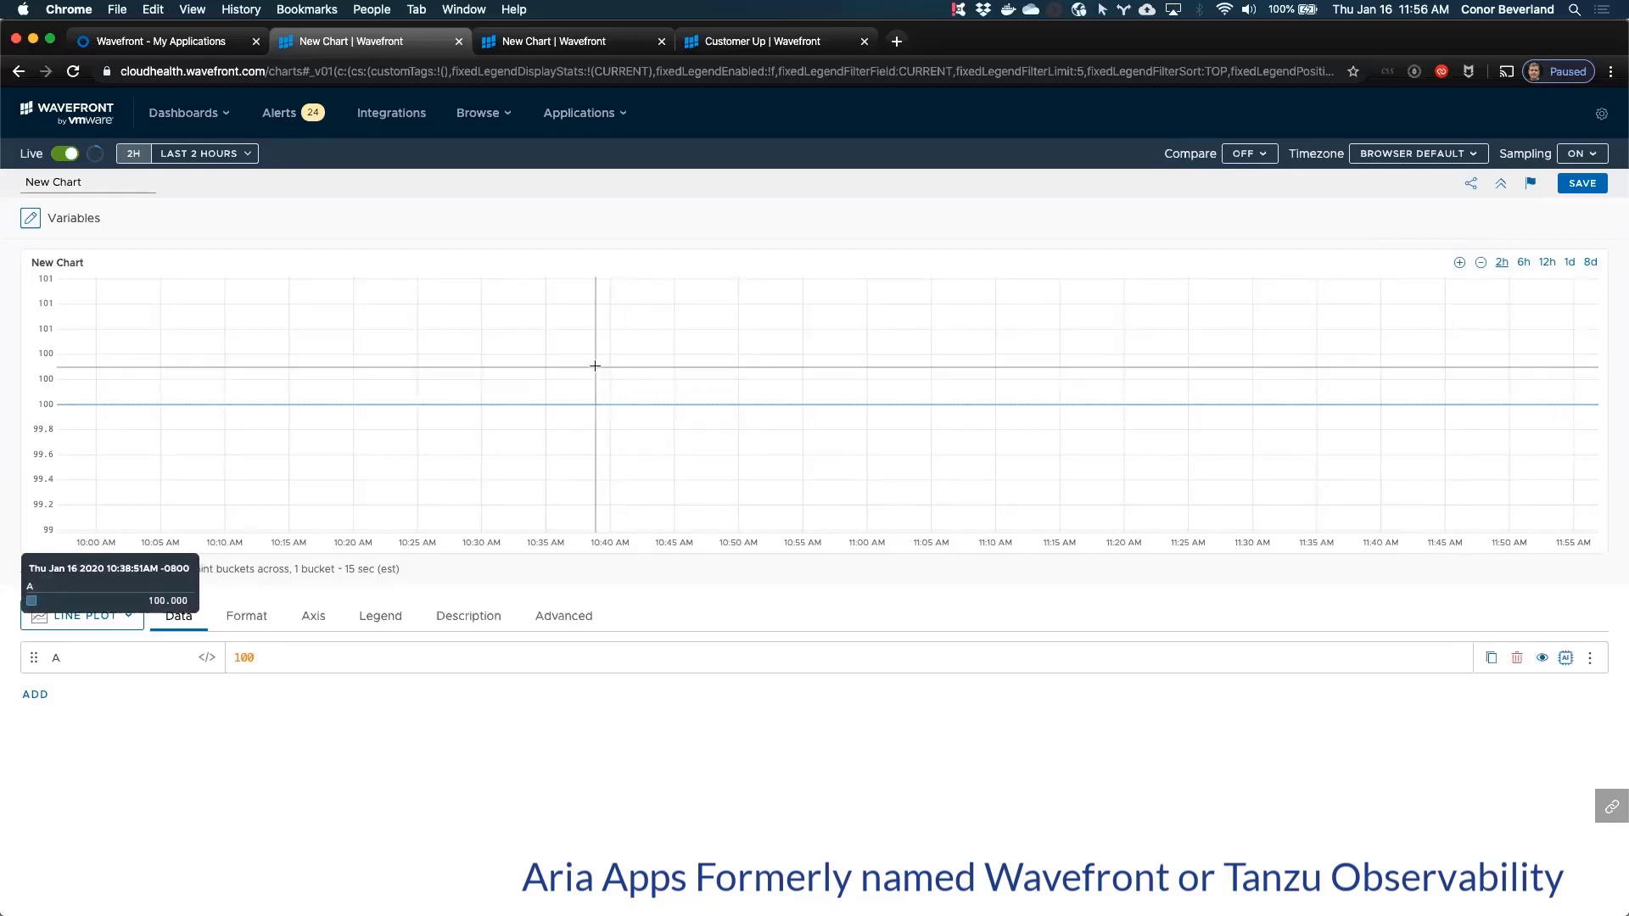
{"action": "left_click_drag", "start_coordinate": [595, 366], "coordinate": [696, 362]}
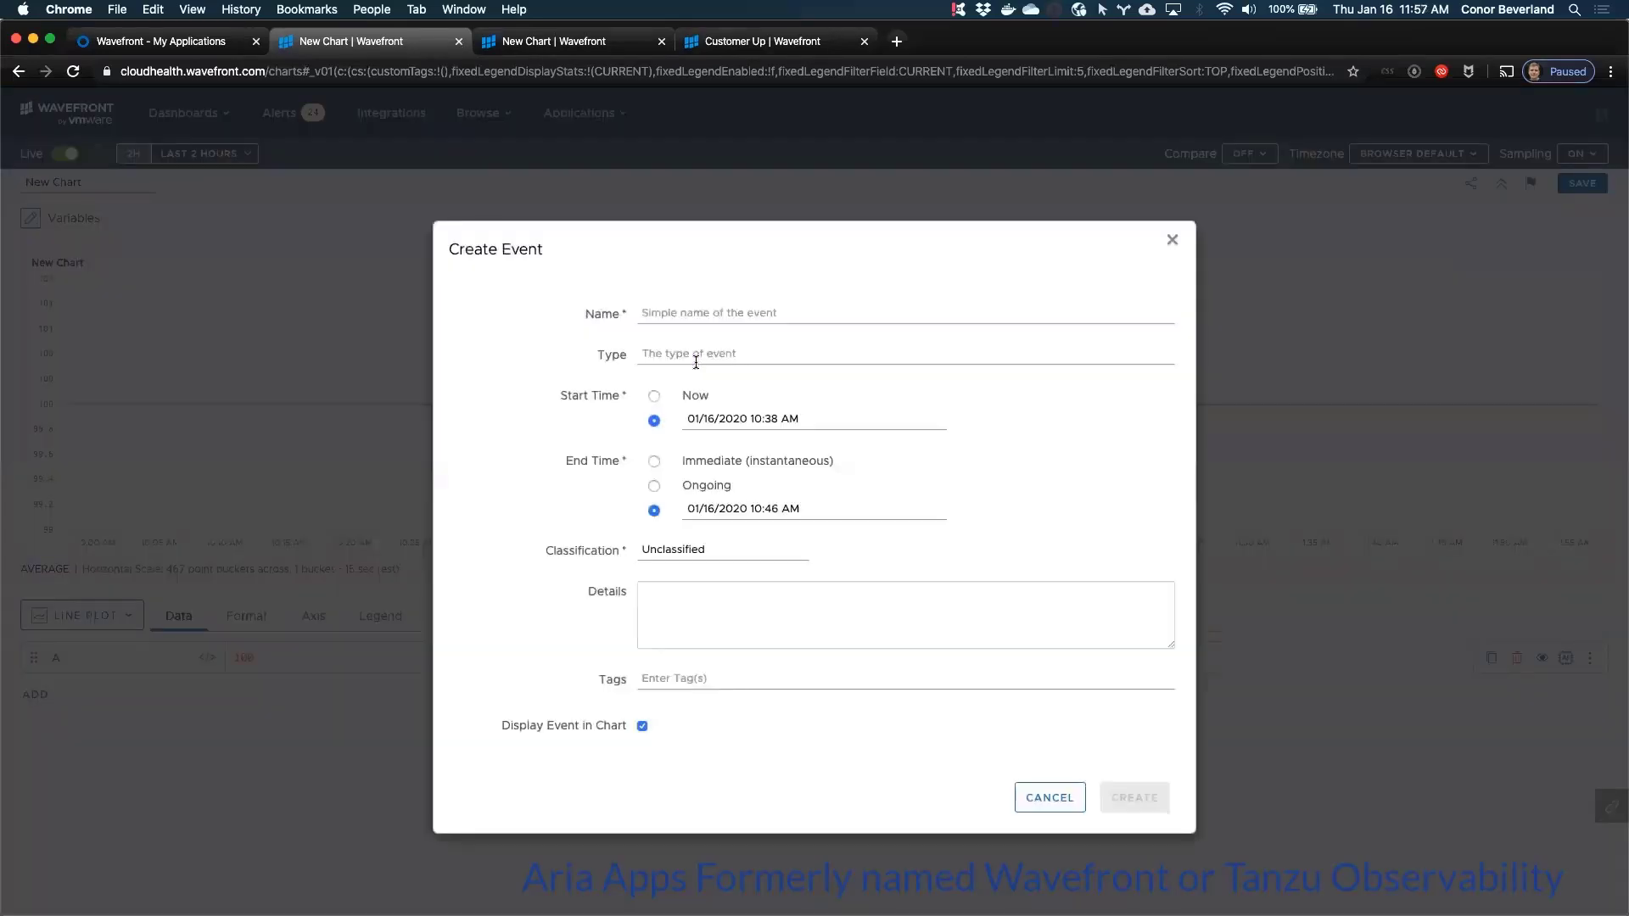
{"action": "left_click", "coordinate": [683, 313]}
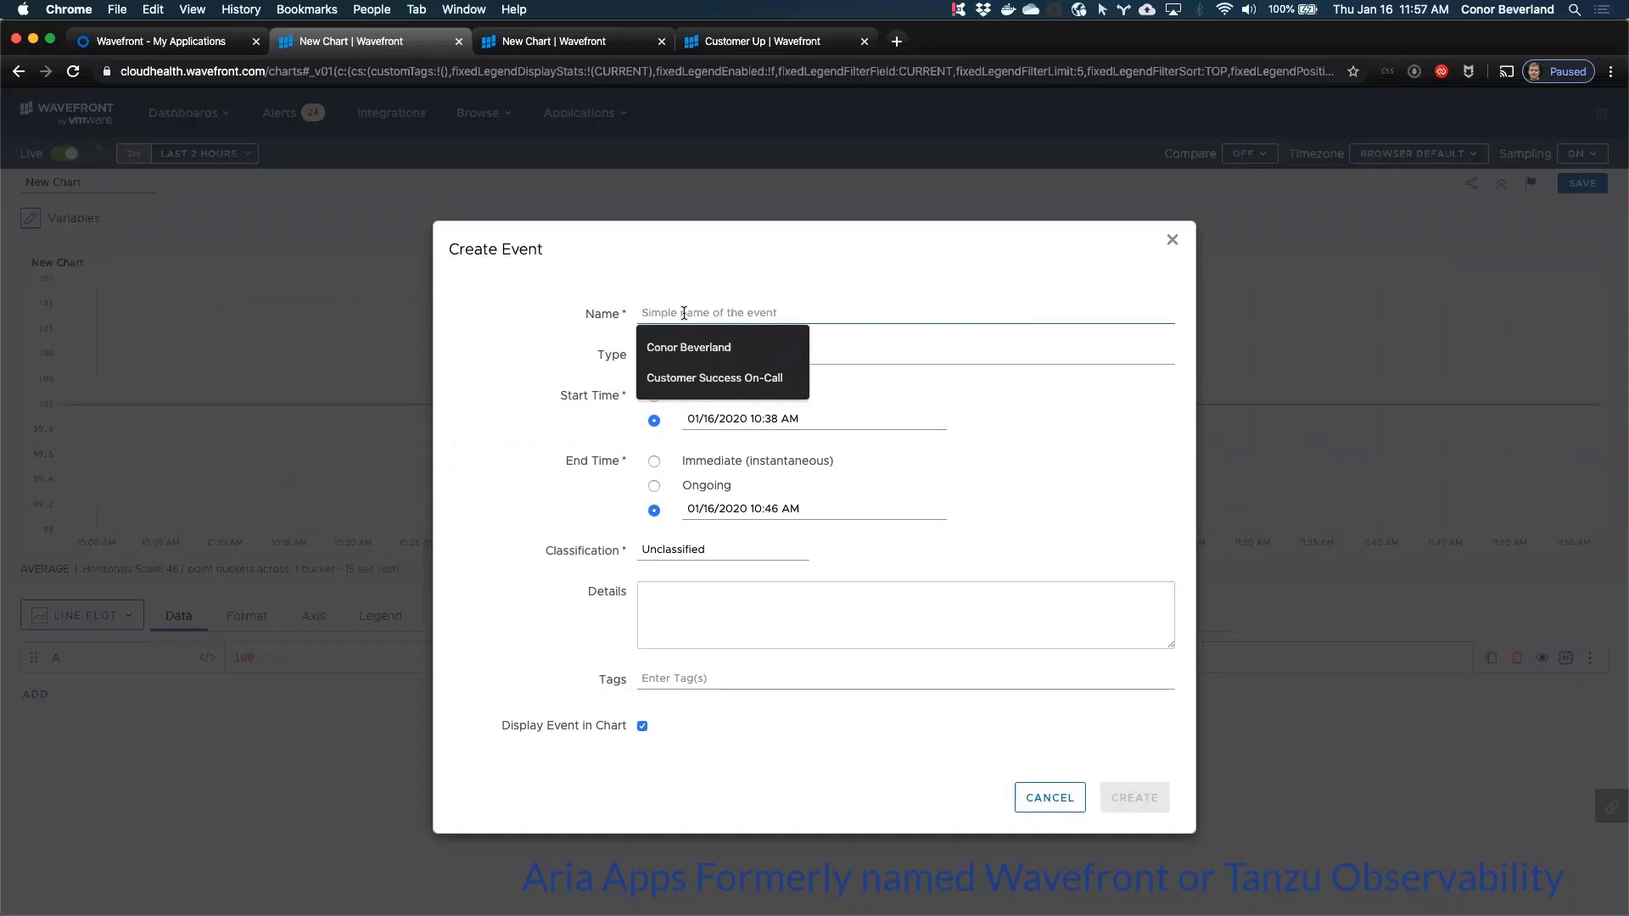
{"action": "type", "text": "What "}
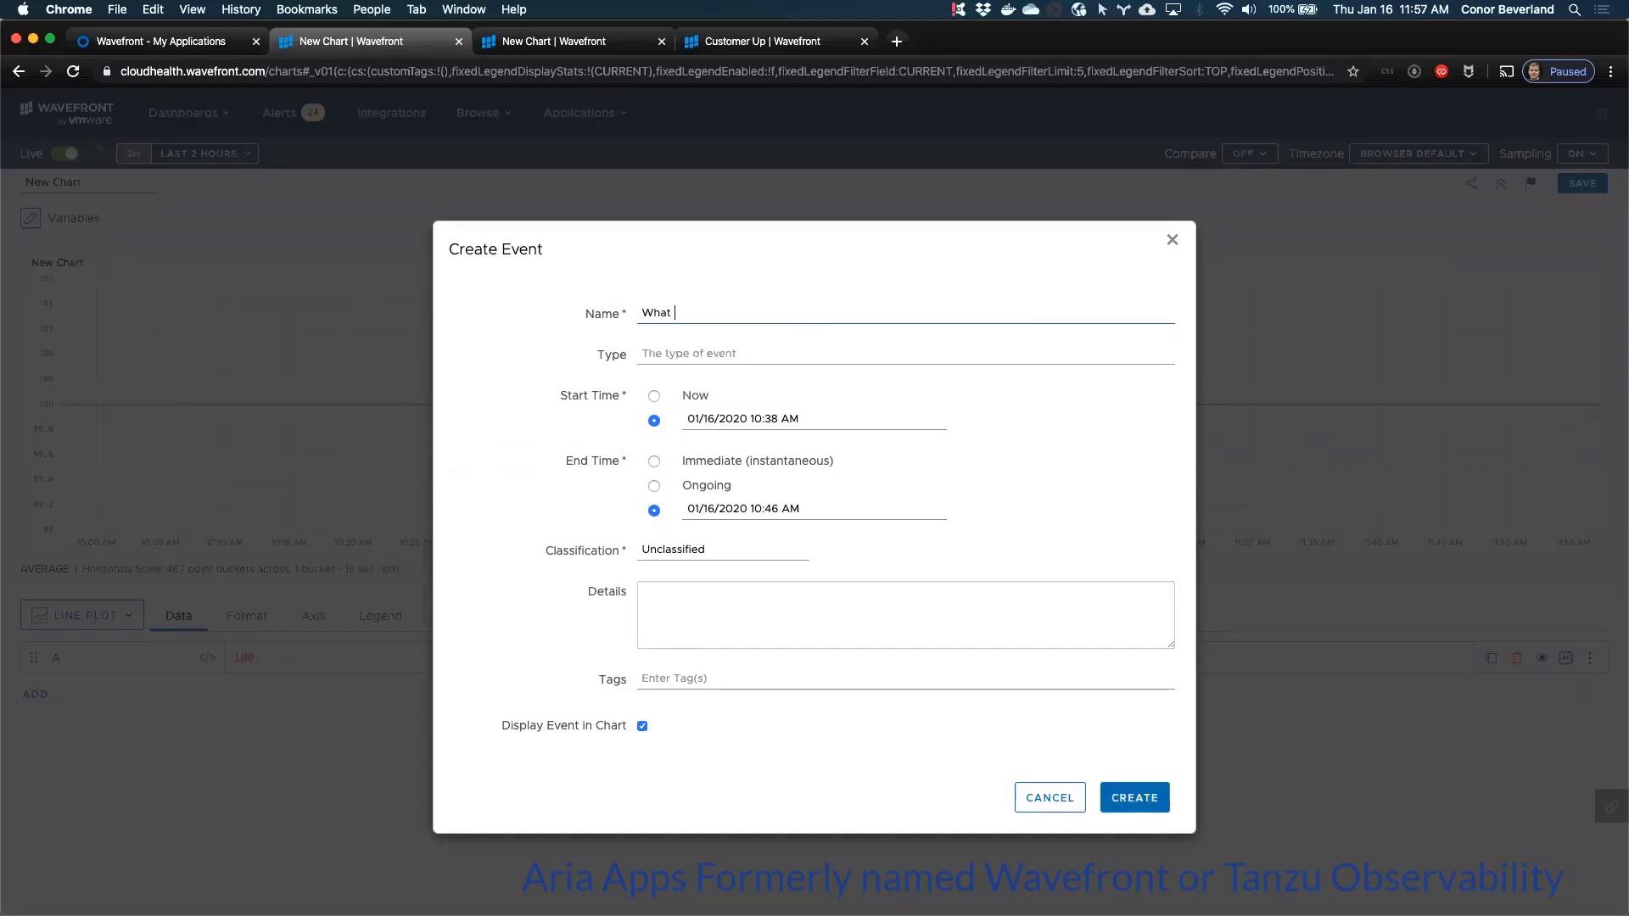
{"action": "type", "text": "happened here?"}
{"action": "left_click", "coordinate": [1141, 799]}
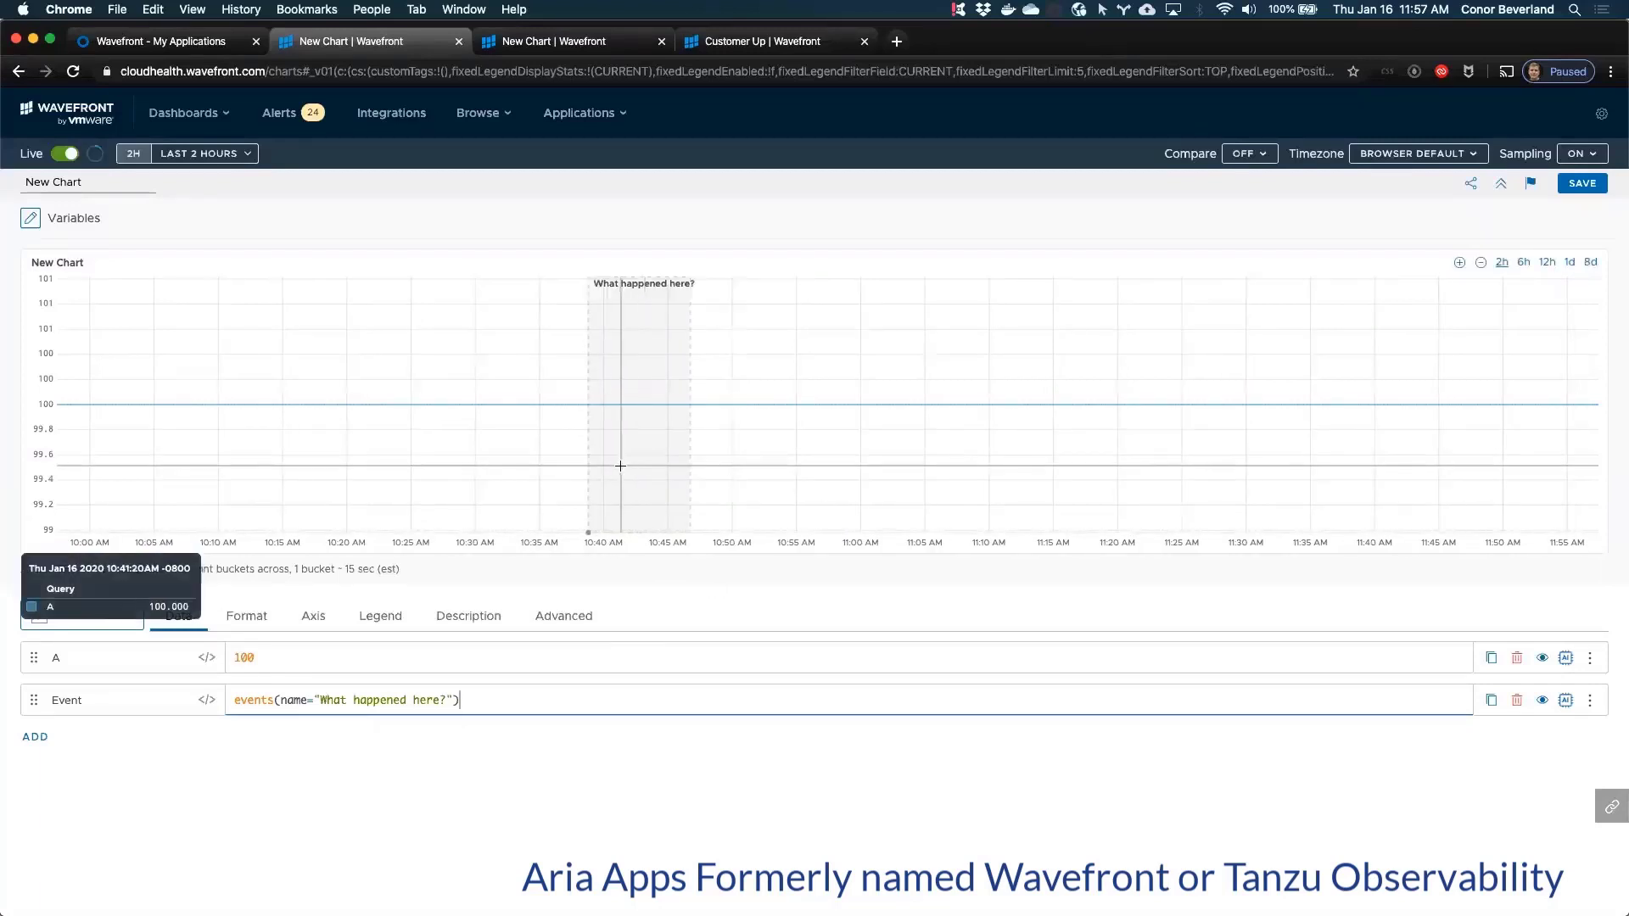
{"action": "left_click", "coordinate": [1608, 805]}
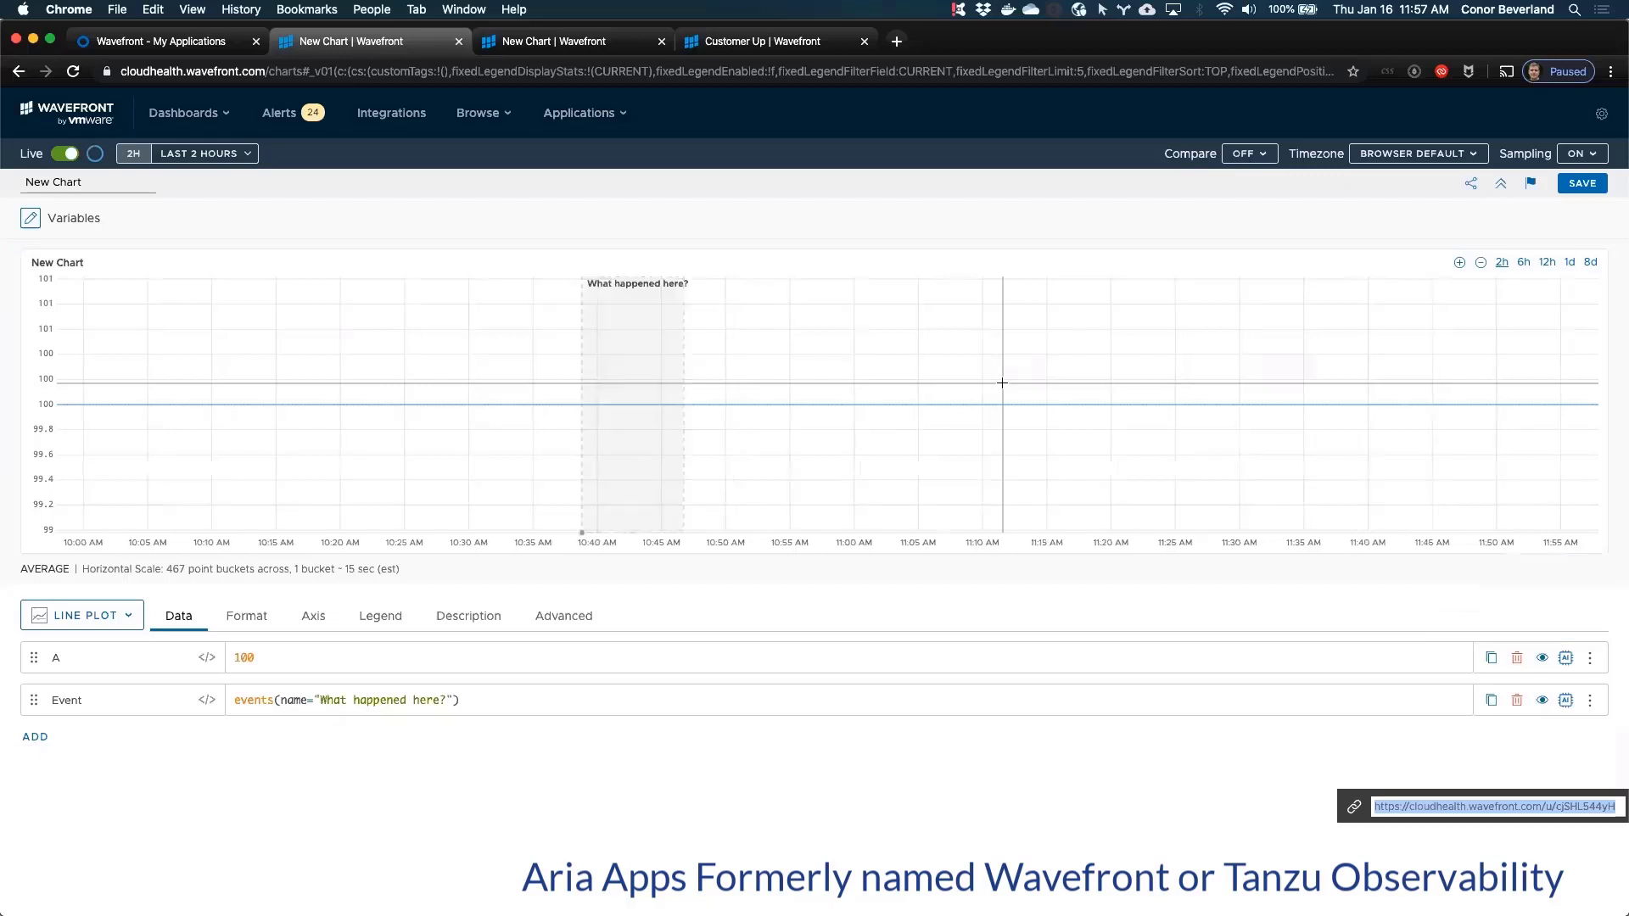
{"action": "key", "text": "super+Tab"}
{"action": "key", "text": "super+Tab"}
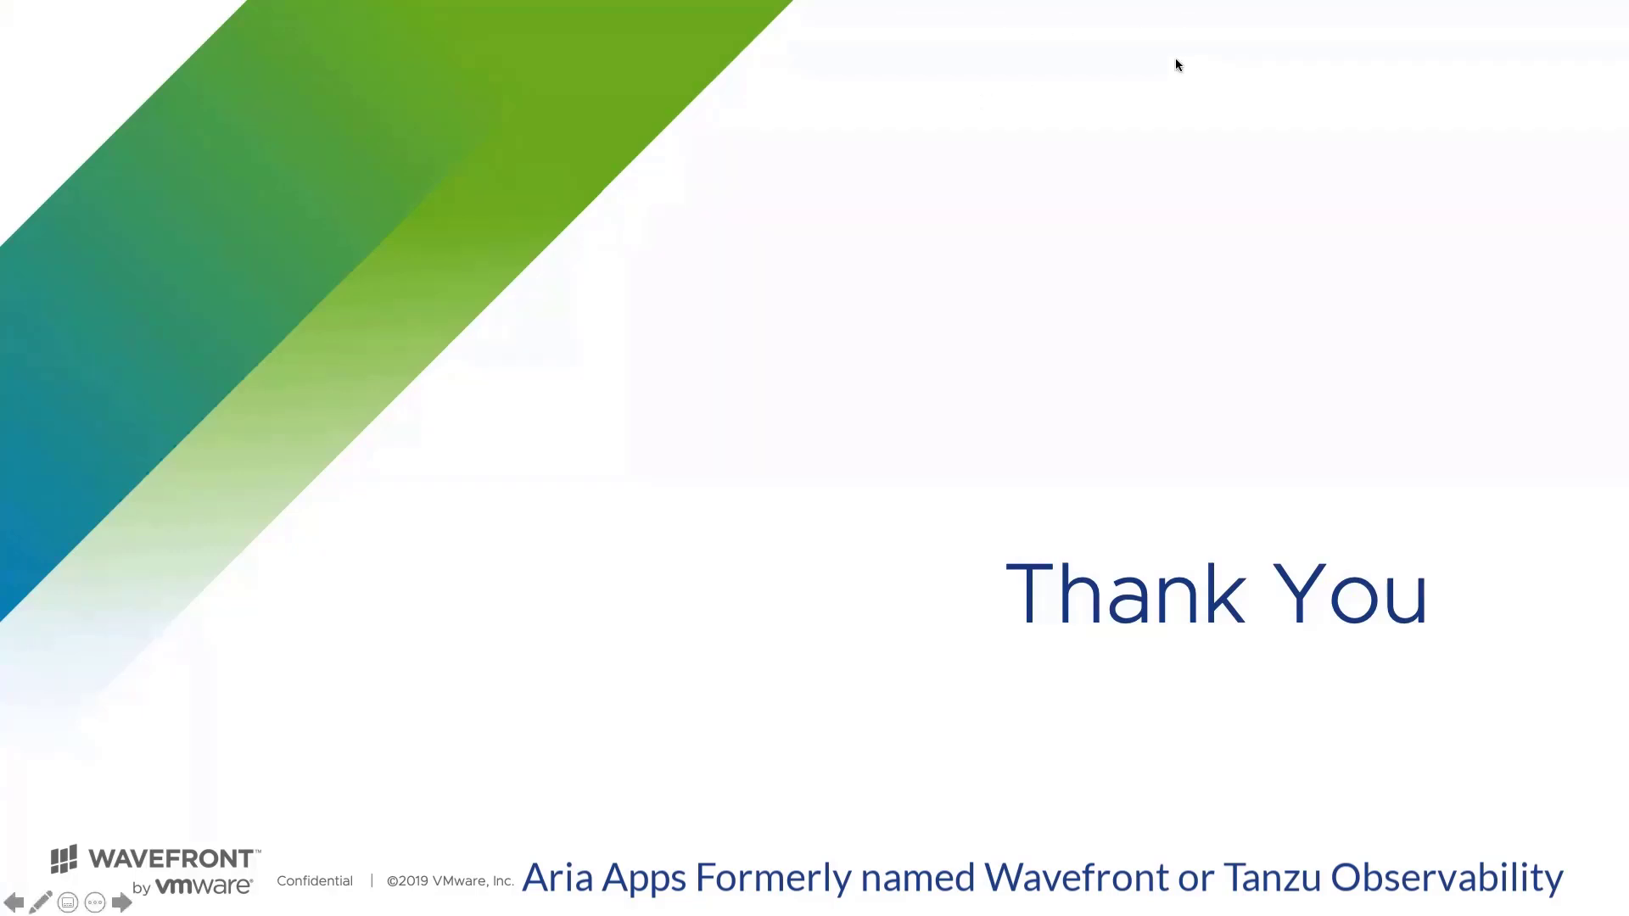
{"action": "left_click", "coordinate": [1155, 170]}
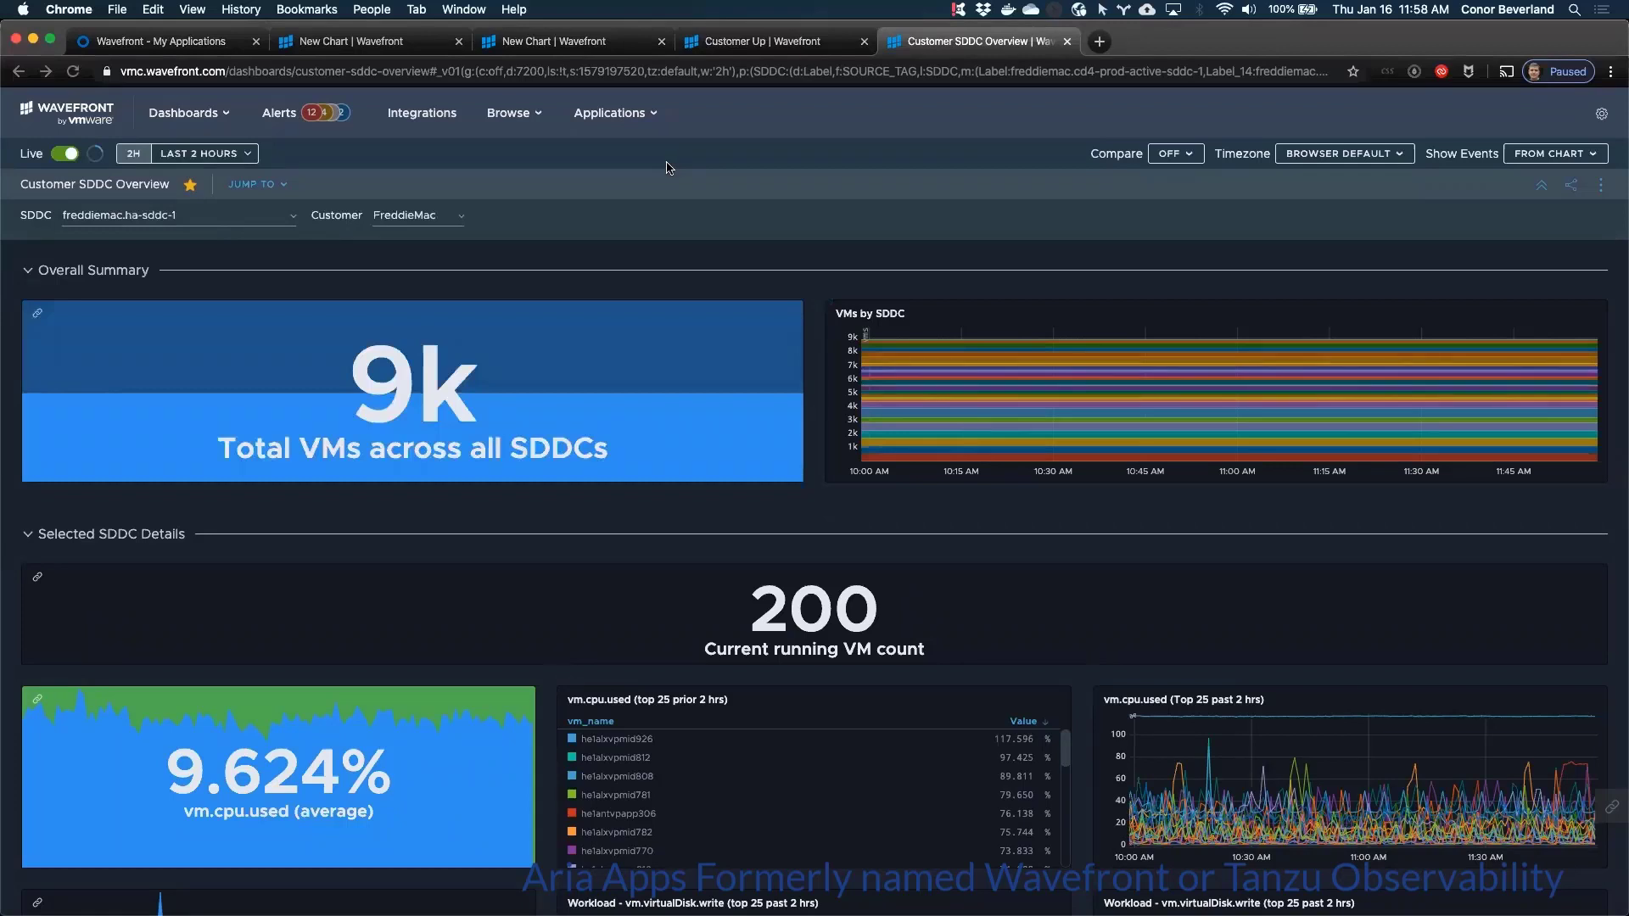
Step: Go to the Selected SDDC Details section of Customer SDDC Overview and highlight the first VM in the vm.cpu.used table
{"action": "left_click", "coordinate": [282, 187]}
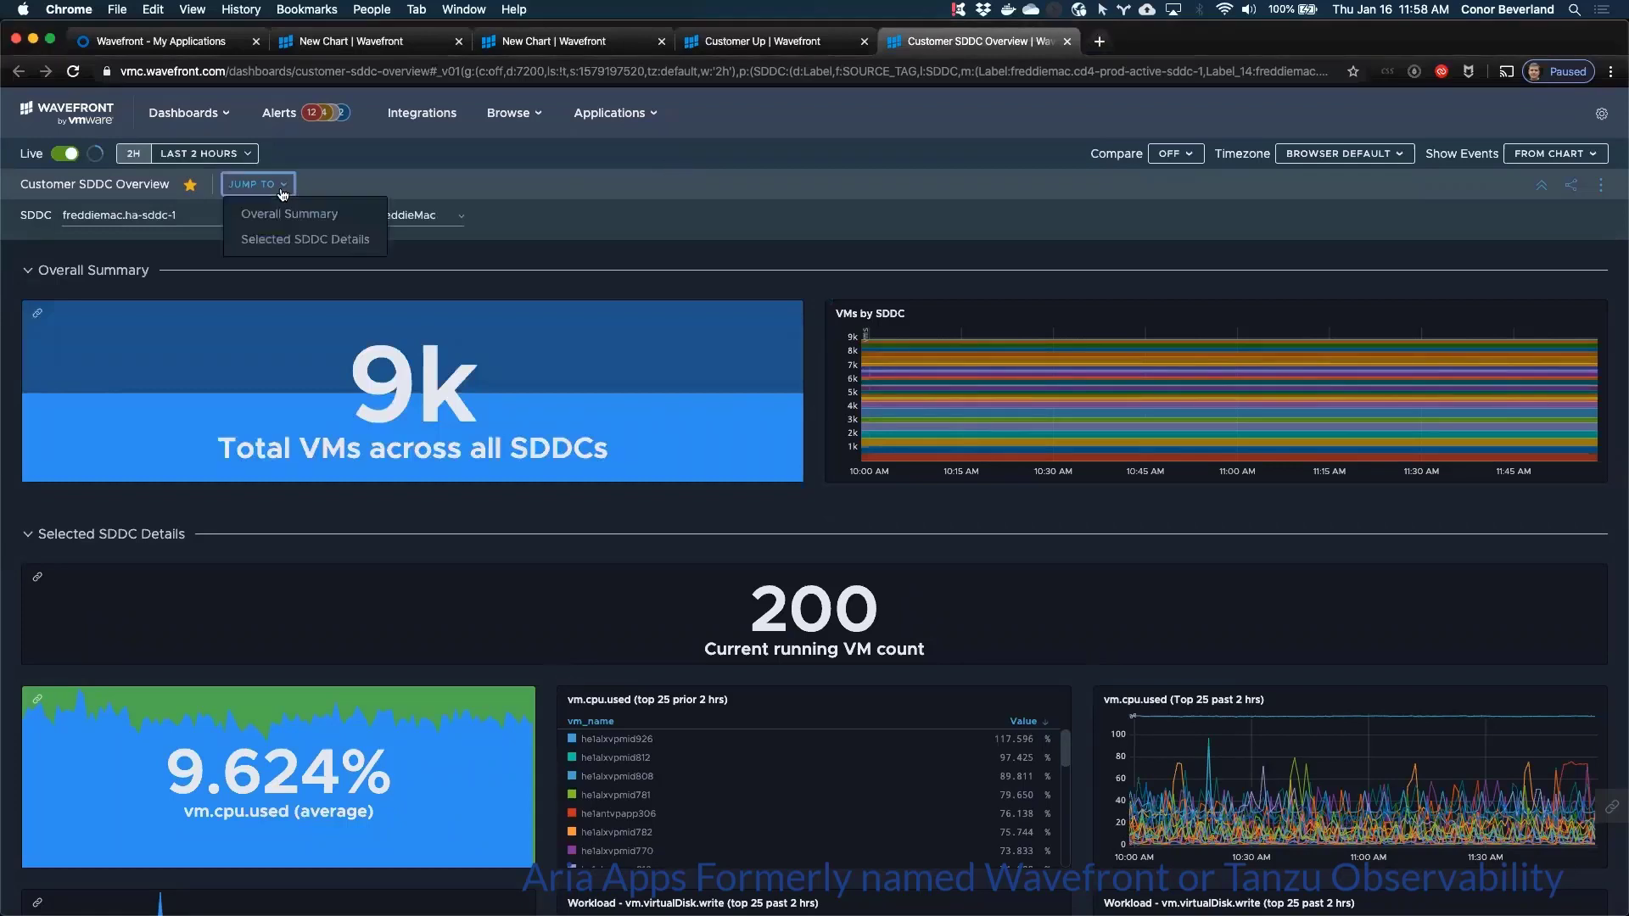
{"action": "left_click", "coordinate": [297, 238]}
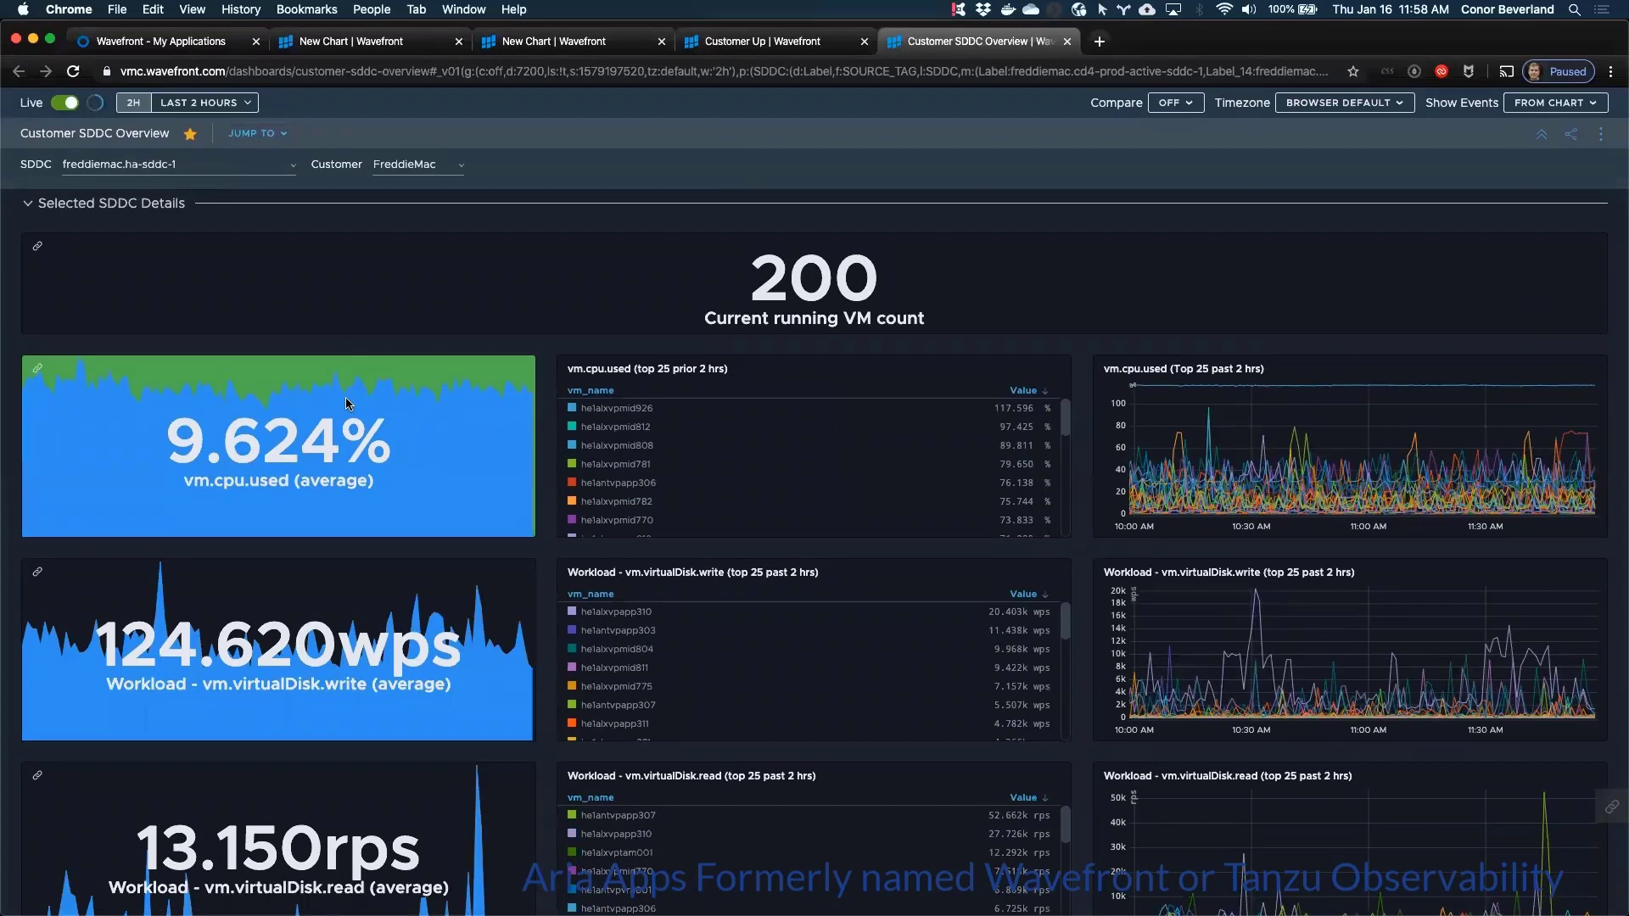
{"action": "left_click", "coordinate": [733, 414]}
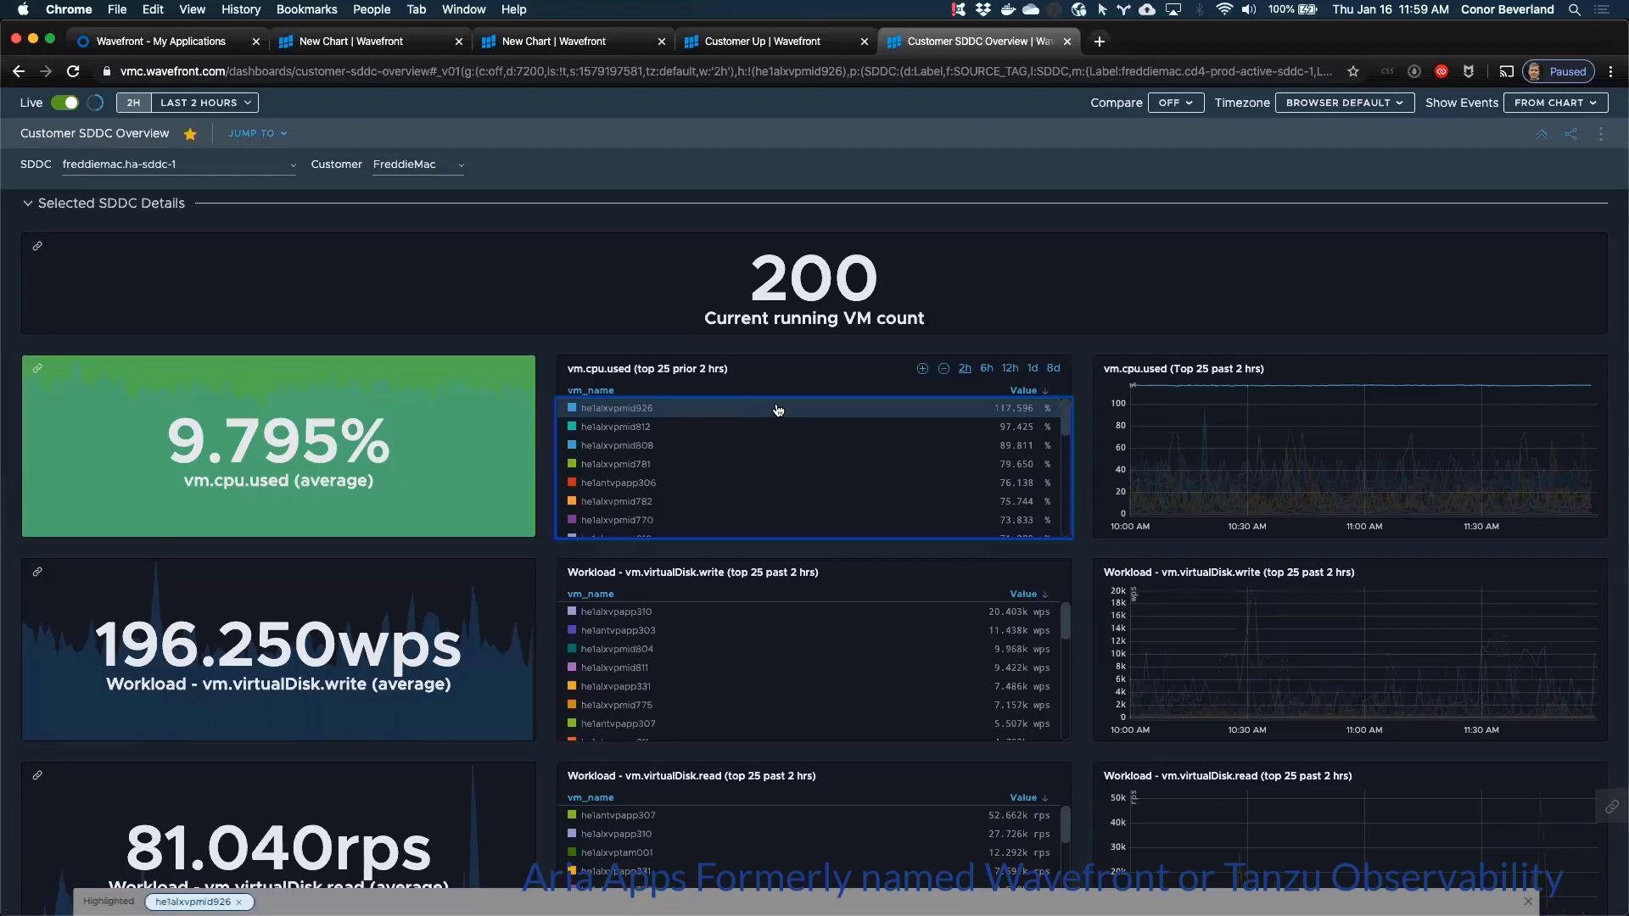
Step: Open the vm.cpu.used (top 25 prior 2 hrs) chart, examine aliasSource in its data query, and return to the dashboard
{"action": "left_click", "coordinate": [697, 371]}
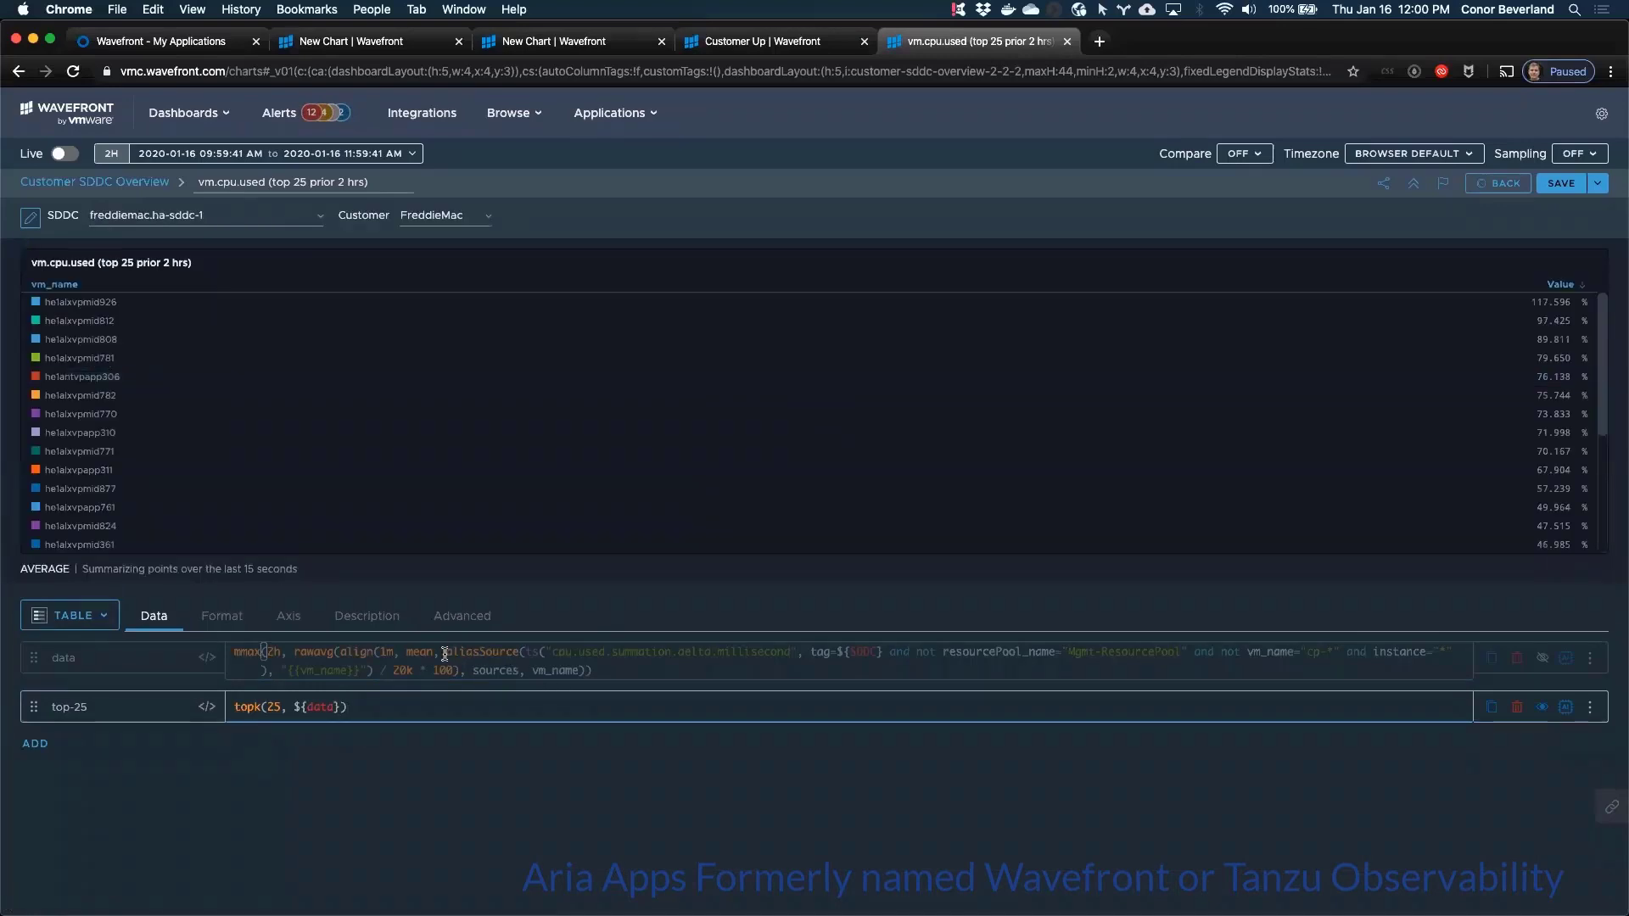
{"action": "left_click_drag", "start_coordinate": [447, 651], "coordinate": [523, 653]}
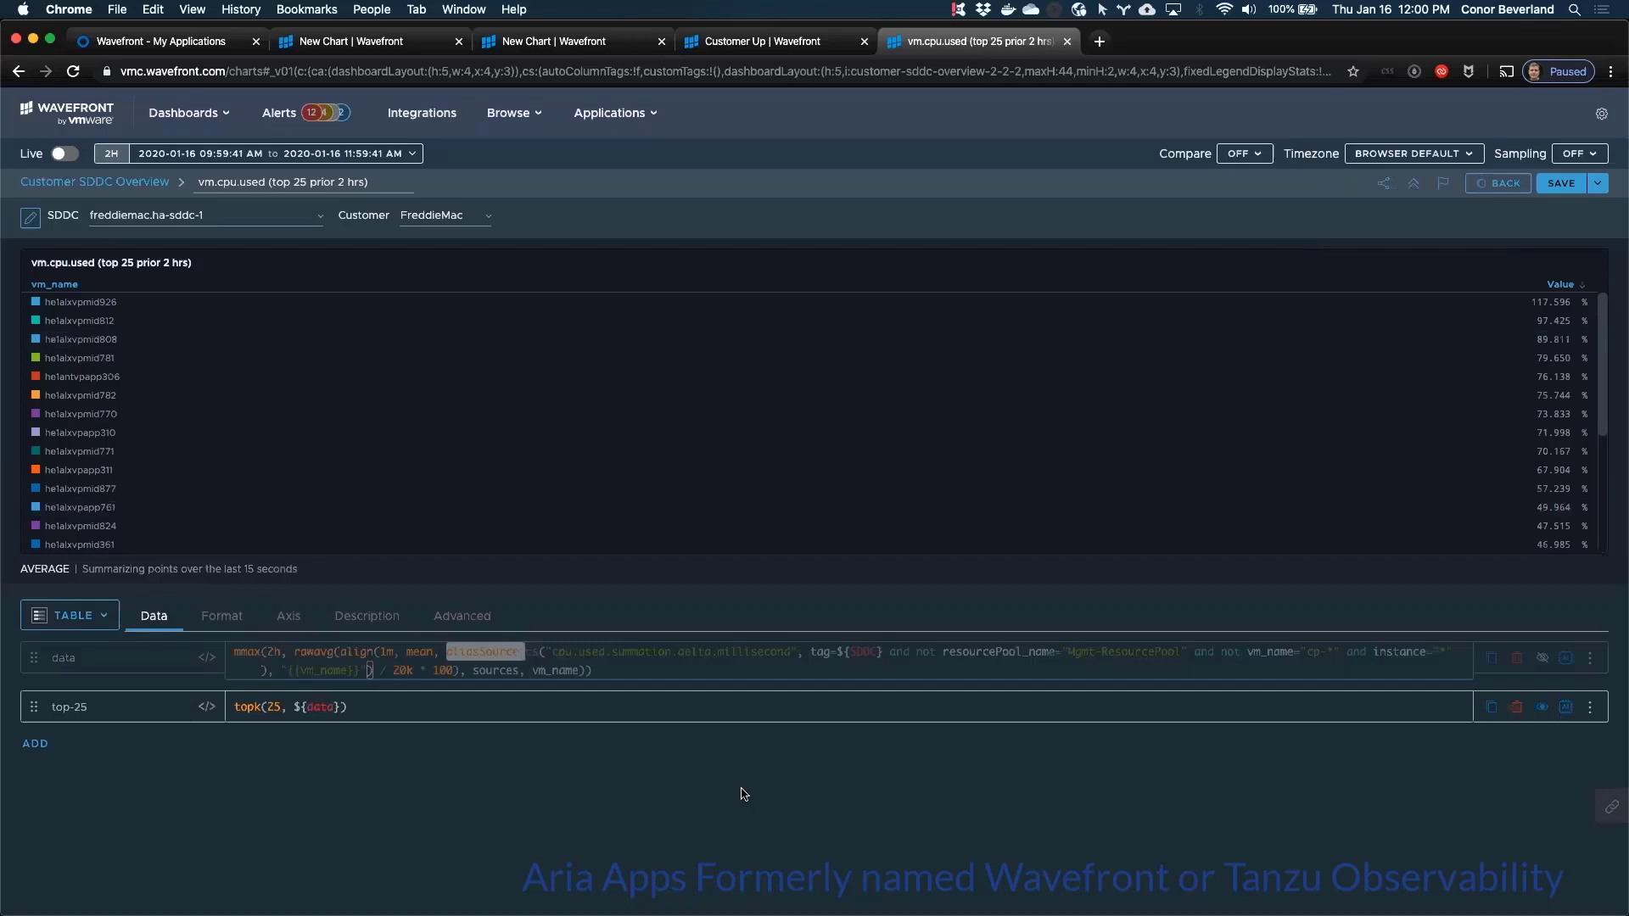
{"action": "left_click", "coordinate": [1498, 183]}
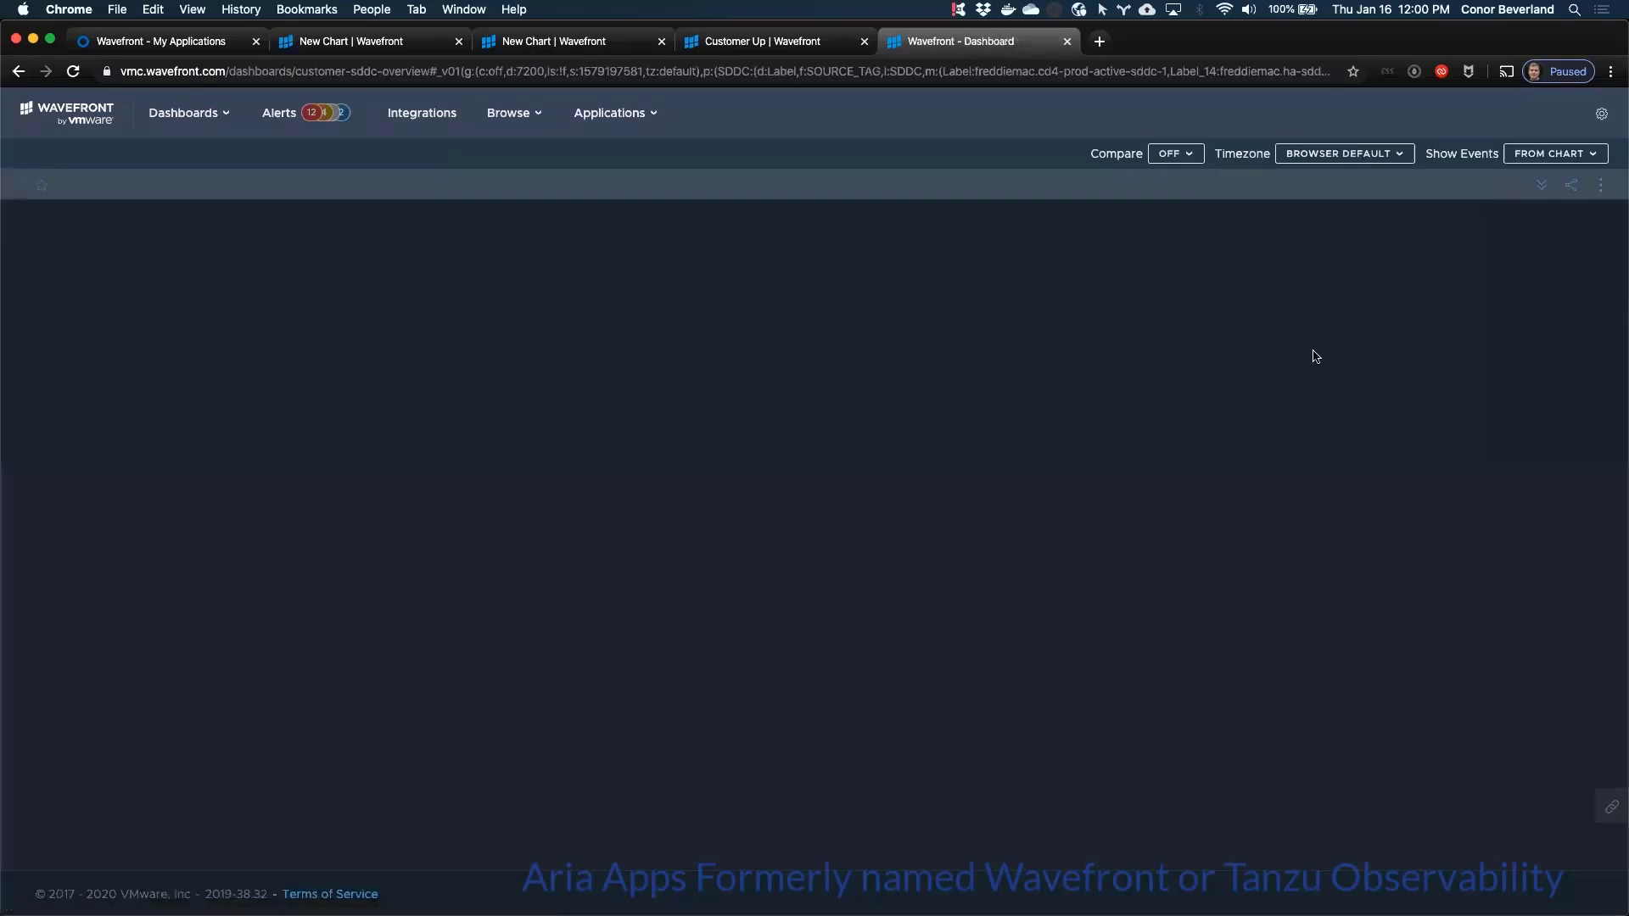